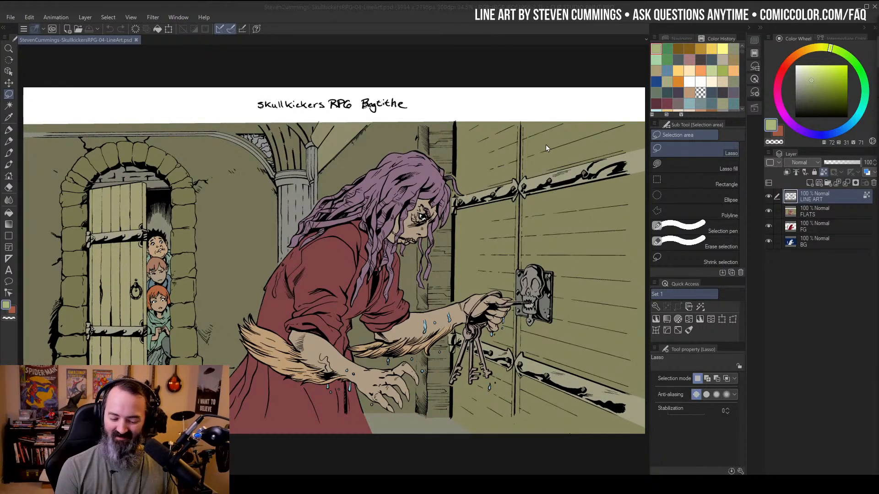
click(516, 209)
key(slash)
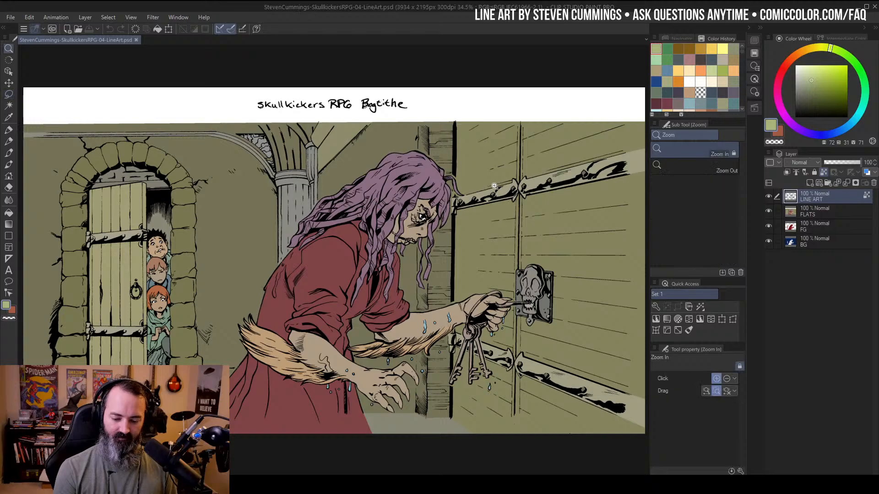
alt+click(495, 186)
alt+click(477, 194)
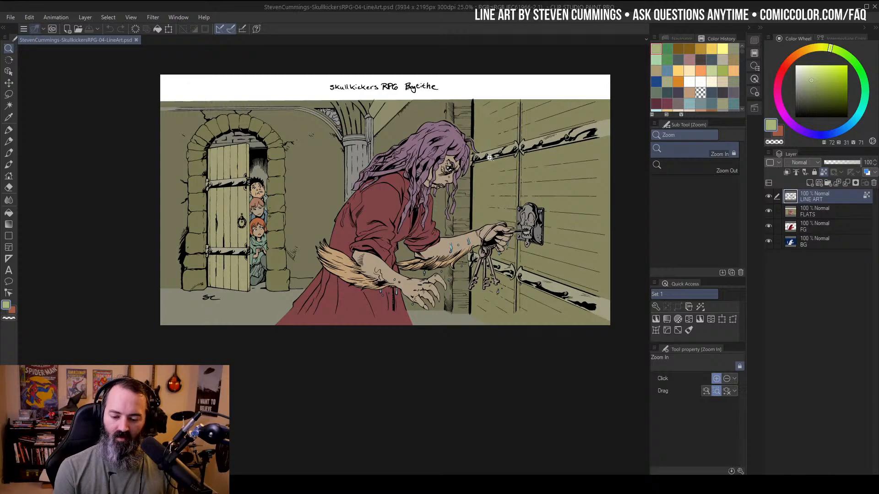
key(m)
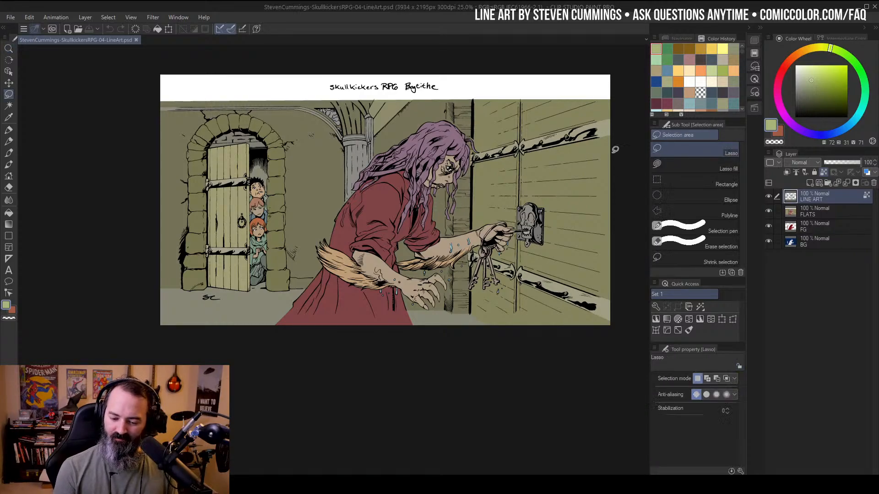
Set the FLATS layer as the reference layer and add a new raster layer directly above it
click(812, 212)
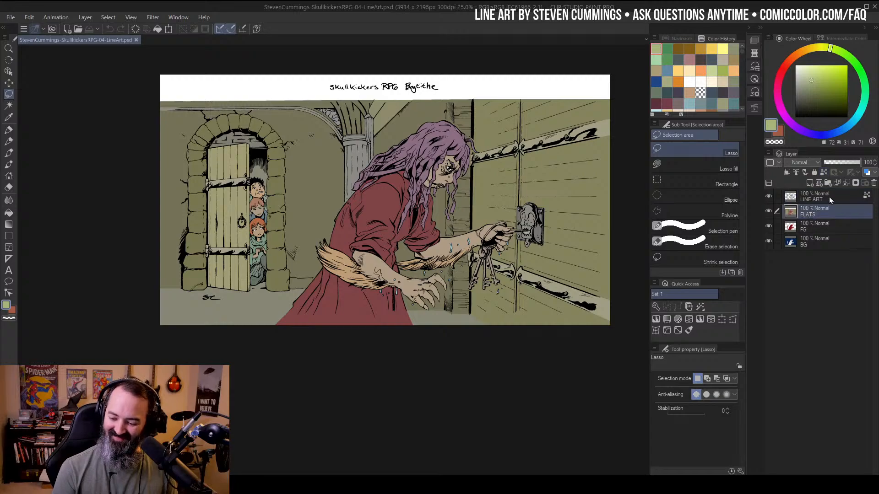
click(796, 171)
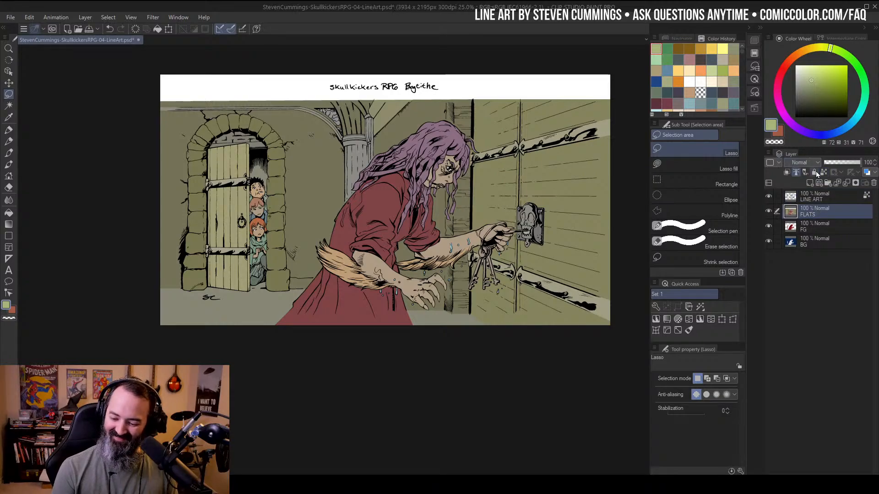
right_click(813, 211)
click(808, 217)
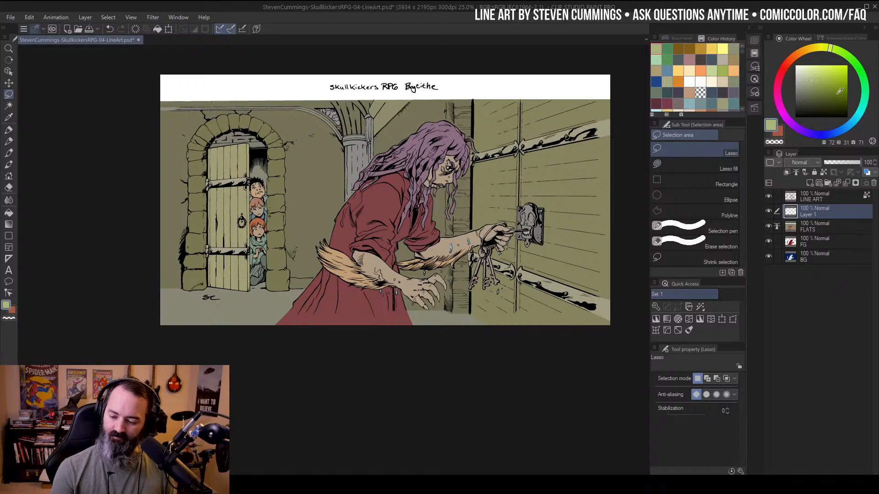
Fill the new layer with a dark olive green (72, 36, 37) and name it COLORS
click(813, 97)
key(alt+BackSpace)
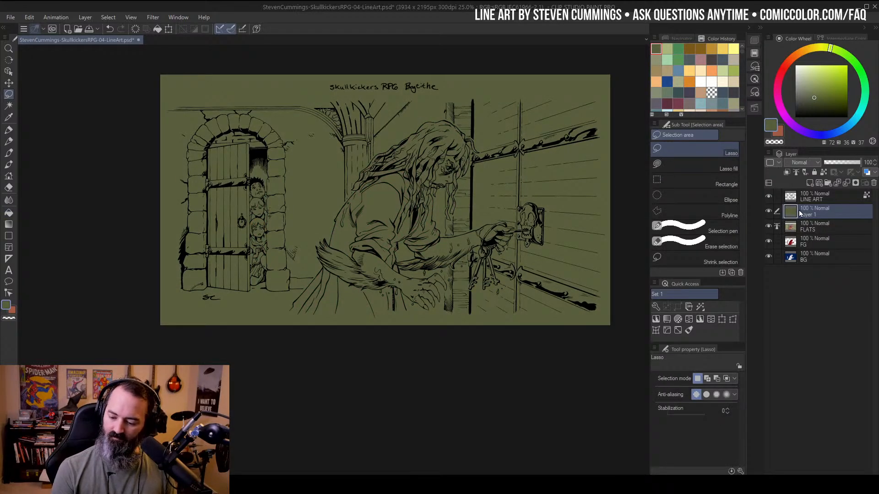
text(col)
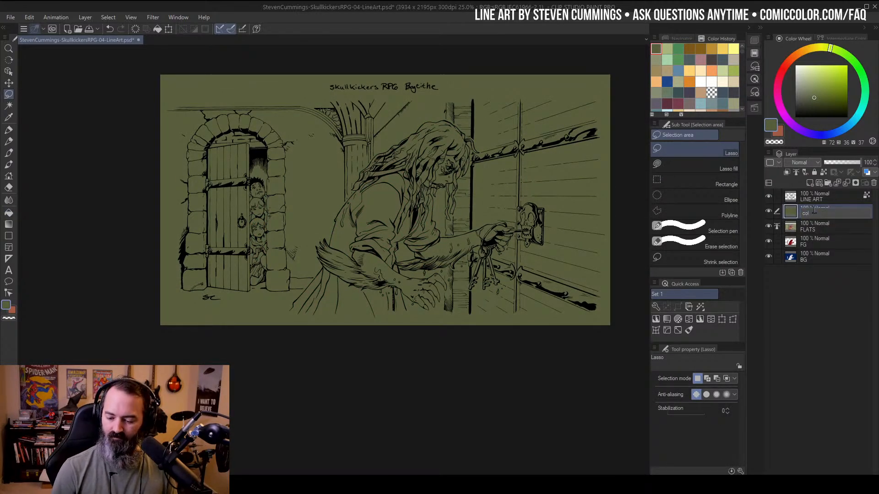
text(or)
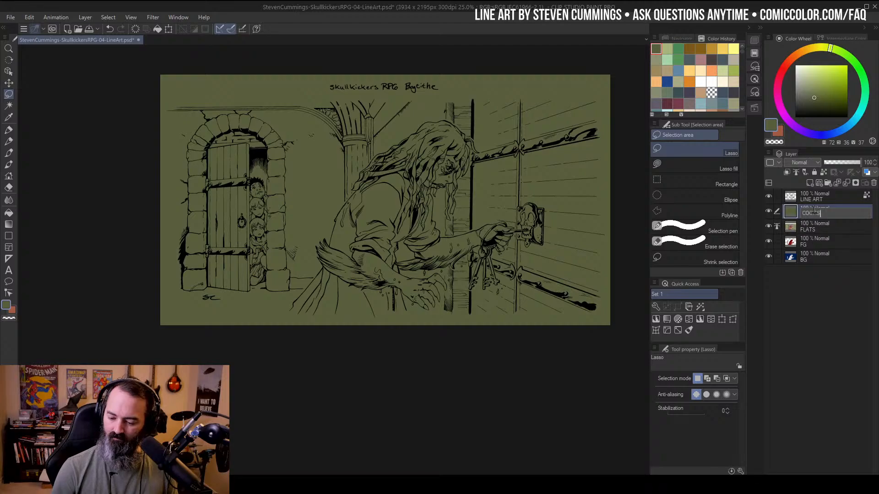
key(BackSpace)
key(BackSpace)
key(BackSpace)
key(BackSpace)
key(BackSpace)
text(OLOR)
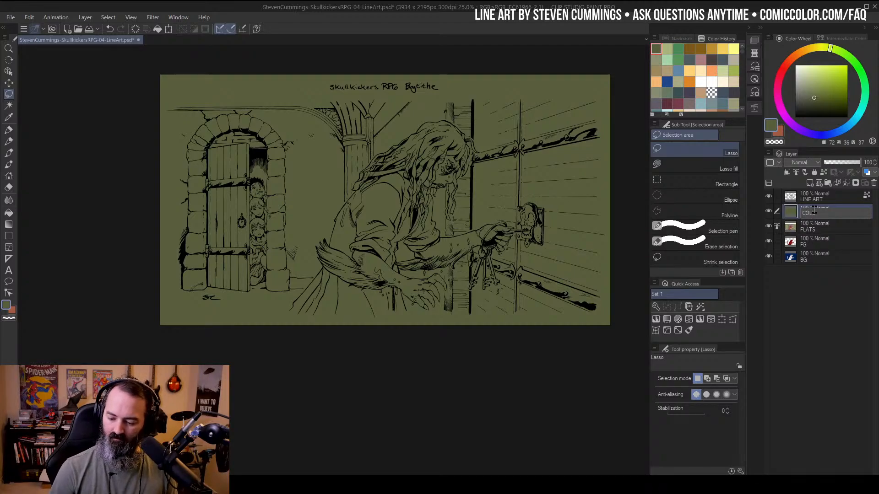
key(Return)
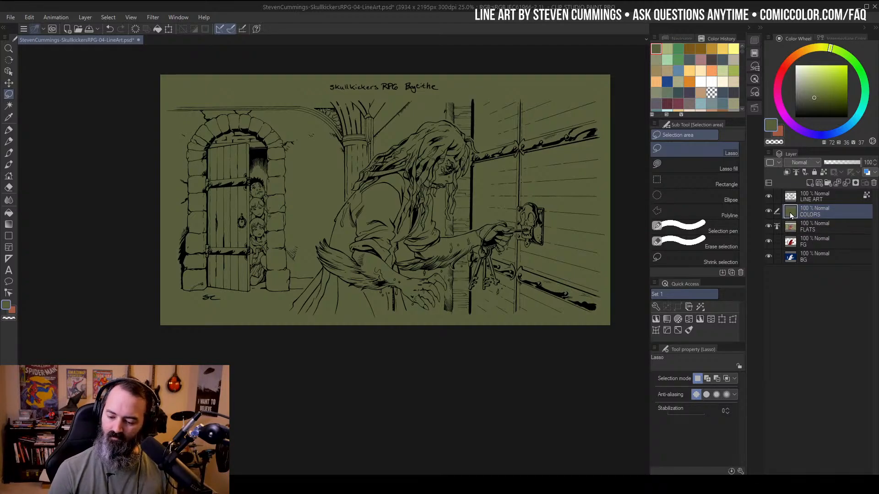
Lock the FG and BG layers together
click(821, 229)
shift+click(822, 254)
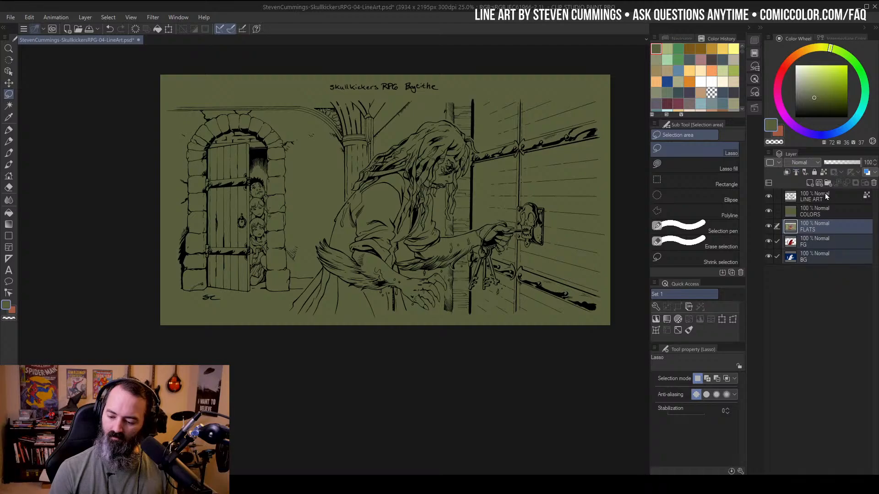
click(821, 238)
shift+click(823, 254)
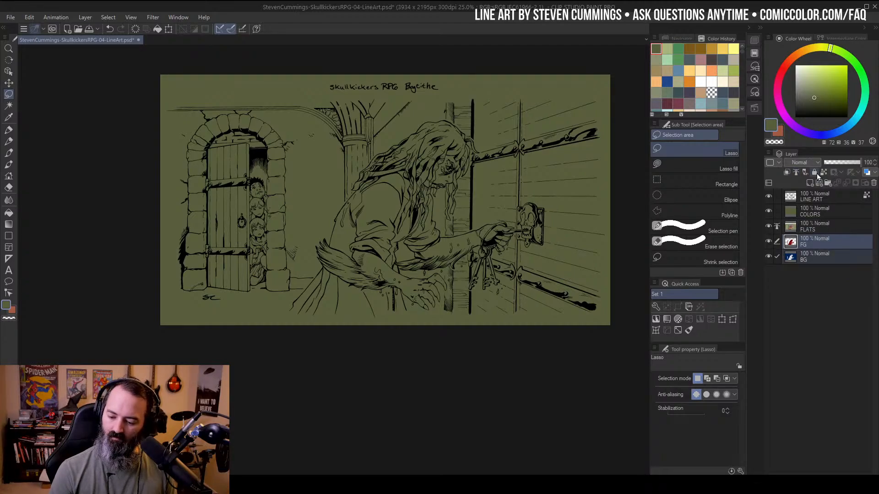
click(814, 172)
Show only the FG layer, unlock it, and erase the silhouette of the door knocker and peeking children from the mask
alt+click(770, 241)
alt+click(772, 241)
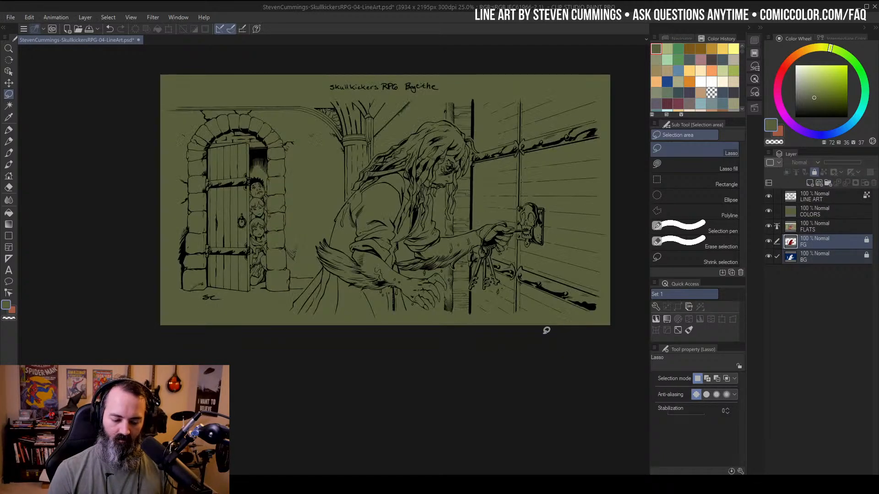
alt+click(770, 242)
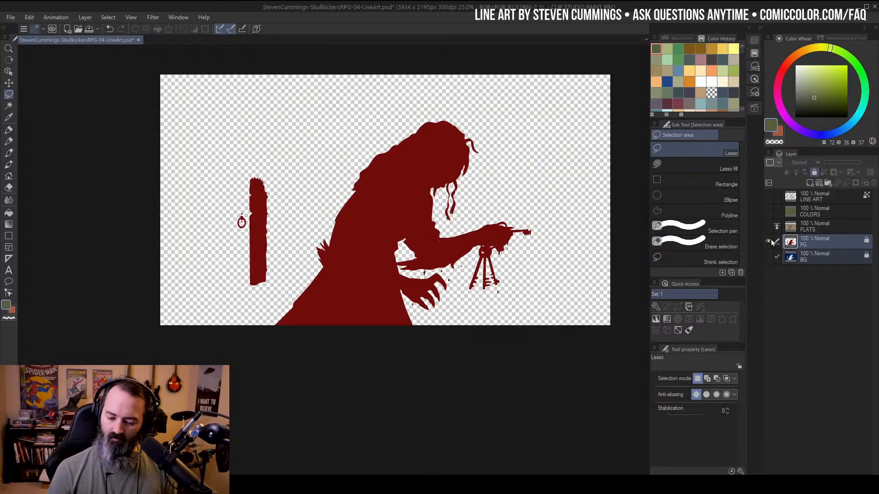
ctrl+click(278, 225)
ctrl+click(276, 223)
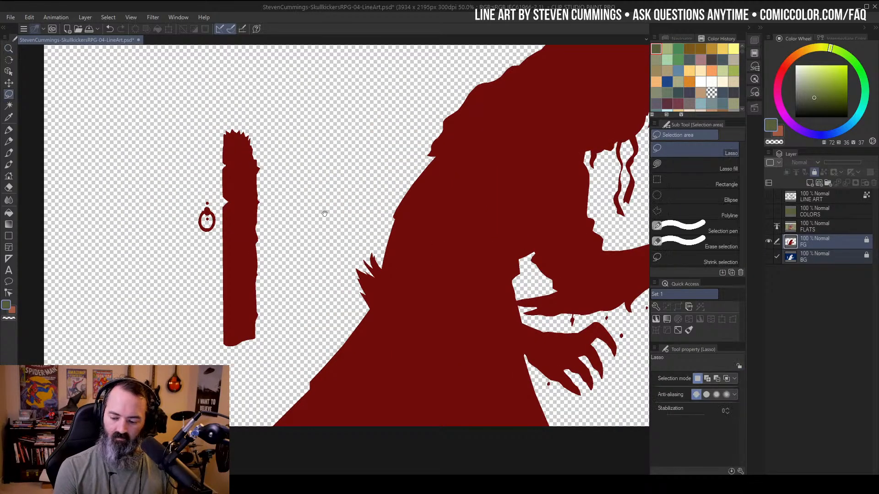
drag(324, 212, 378, 187)
click(814, 172)
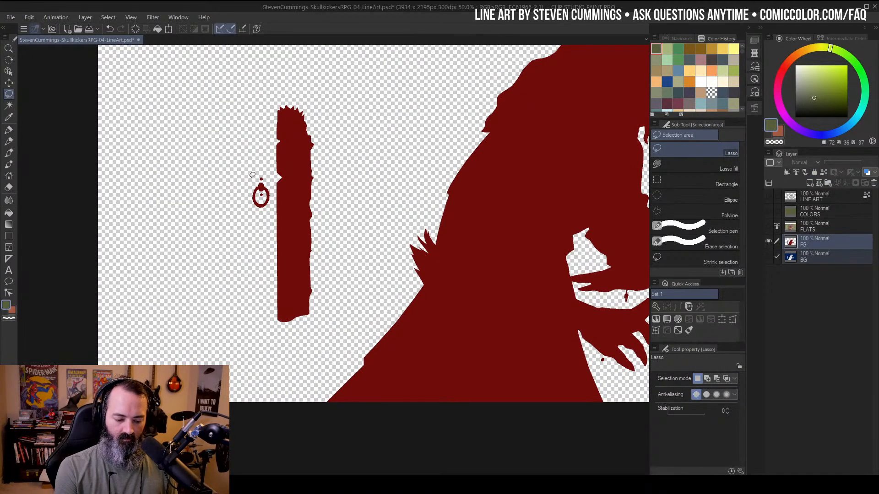
mouse_move(250, 178)
mouse_down()
mouse_move(255, 228)
mouse_move(250, 201)
mouse_up()
mouse_move(209, 161)
mouse_down()
mouse_move(219, 126)
mouse_move(194, 156)
mouse_up()
key(Delete)
key(ctrl+d)
Delete the FG and BG layers and make the COLORS and LINE ART layers visible again
right_click(817, 251)
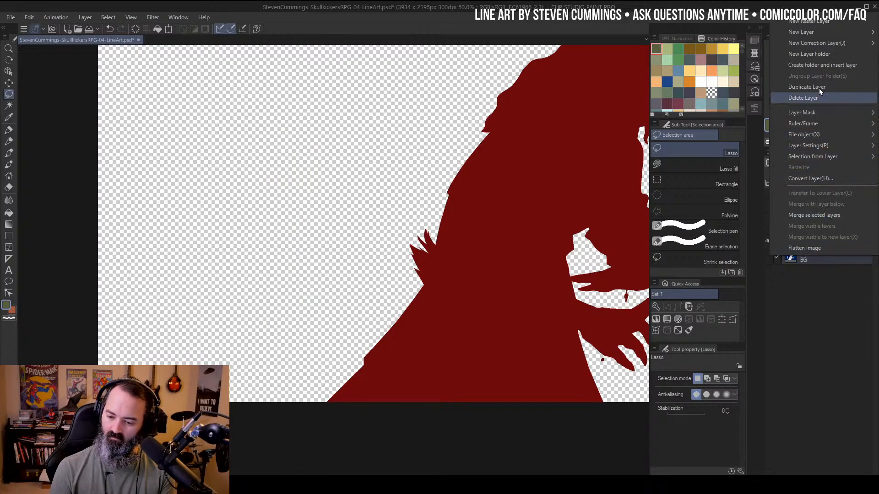
click(810, 98)
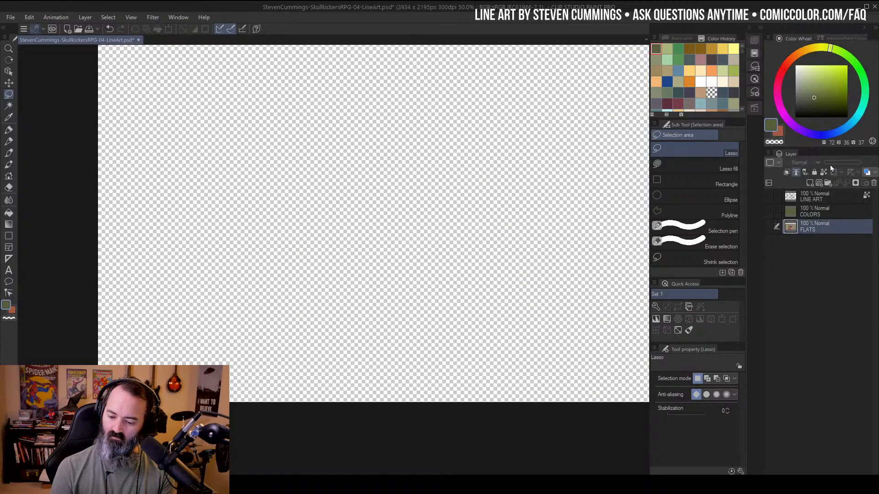
click(768, 211)
click(768, 196)
Dull and darken the COLORS layer's fill with Hue/Saturation/Luminosity, using a saturation of -32 and a reduced luminosity
key(/)
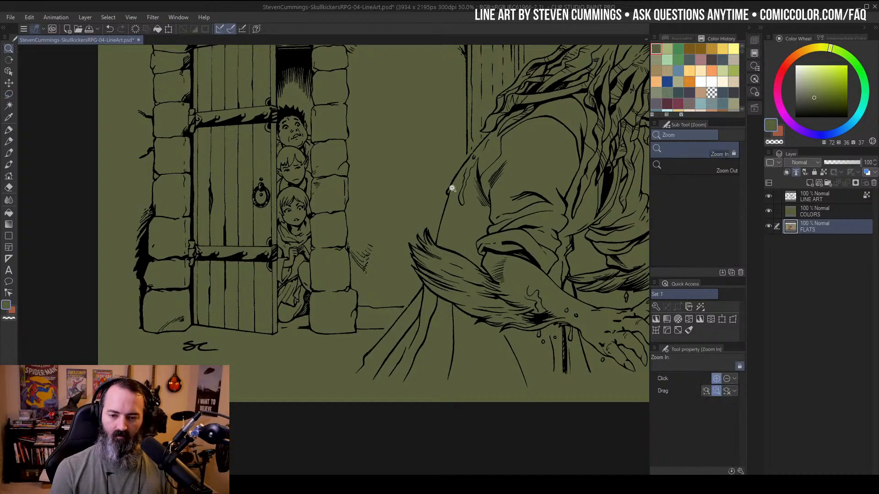
key(ctrl+minus)
drag(443, 196, 337, 264)
drag(408, 269, 453, 179)
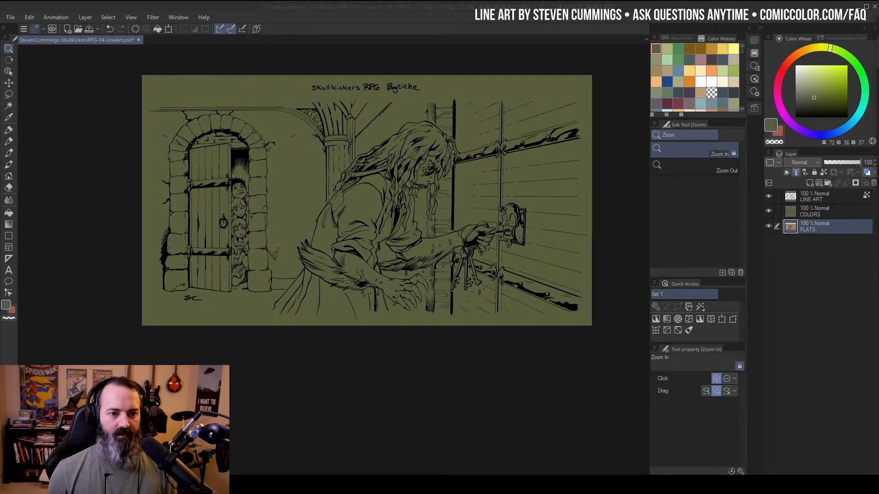
click(798, 212)
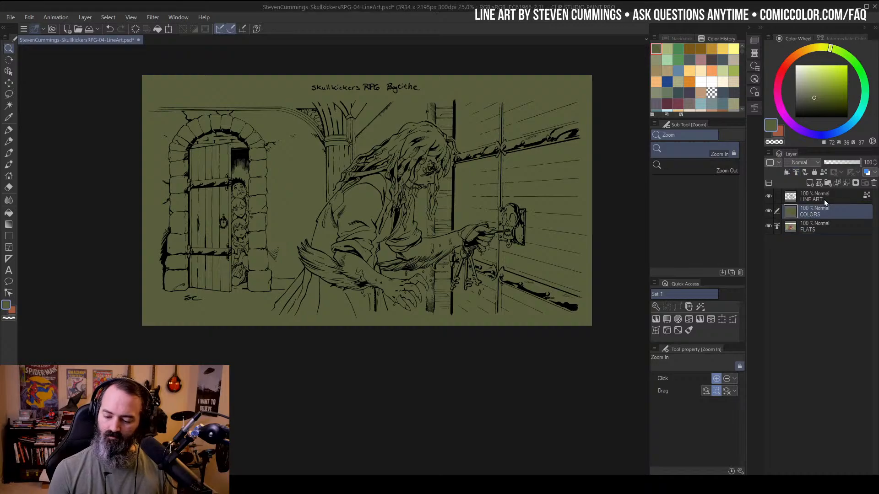
key(ctrl+u)
drag(680, 135, 652, 136)
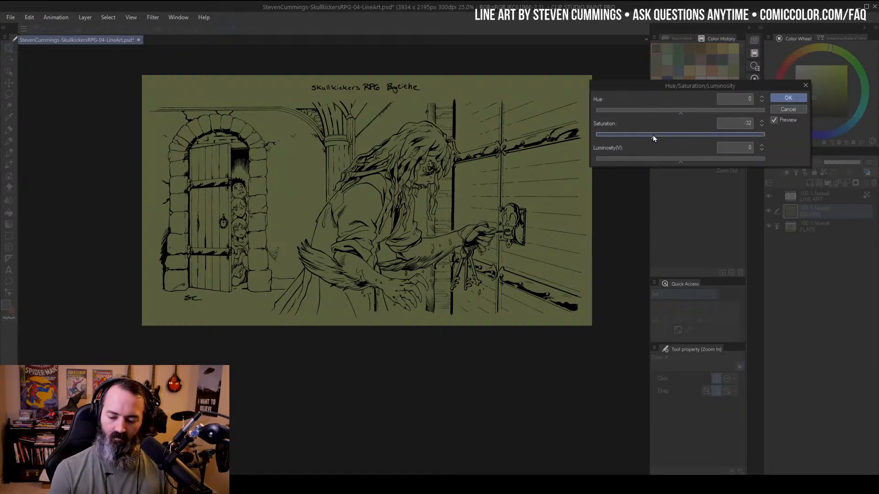
click(668, 159)
click(796, 99)
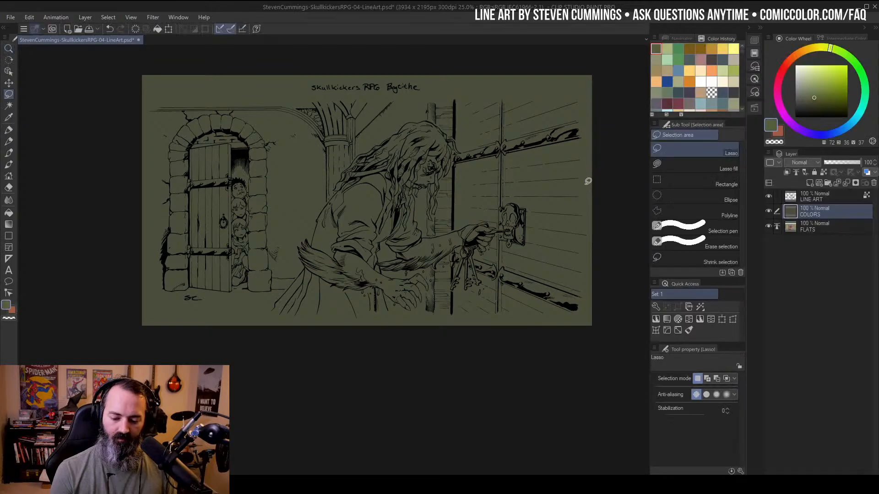
drag(588, 182, 588, 204)
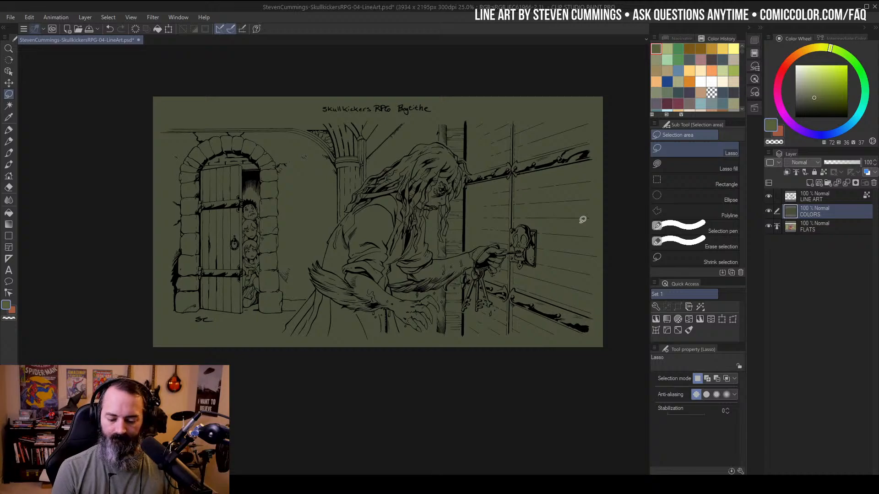
key(ctrl+space)
click(416, 236)
drag(534, 231, 497, 216)
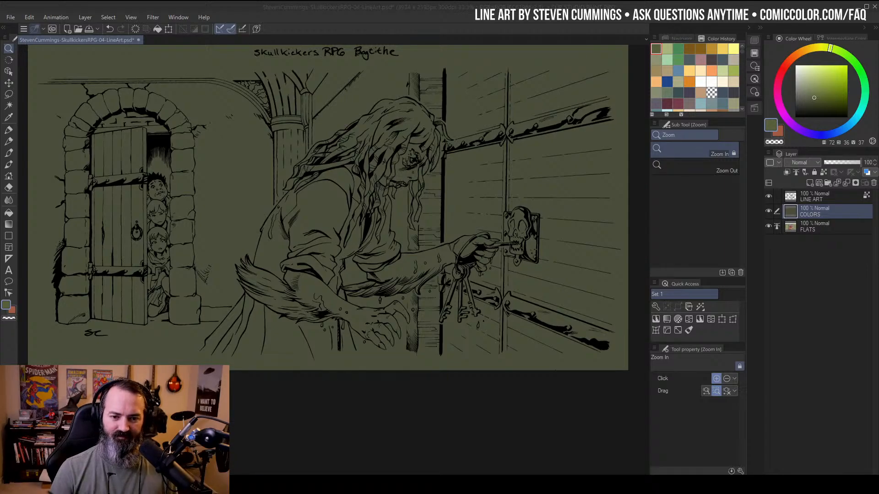
click(475, 172)
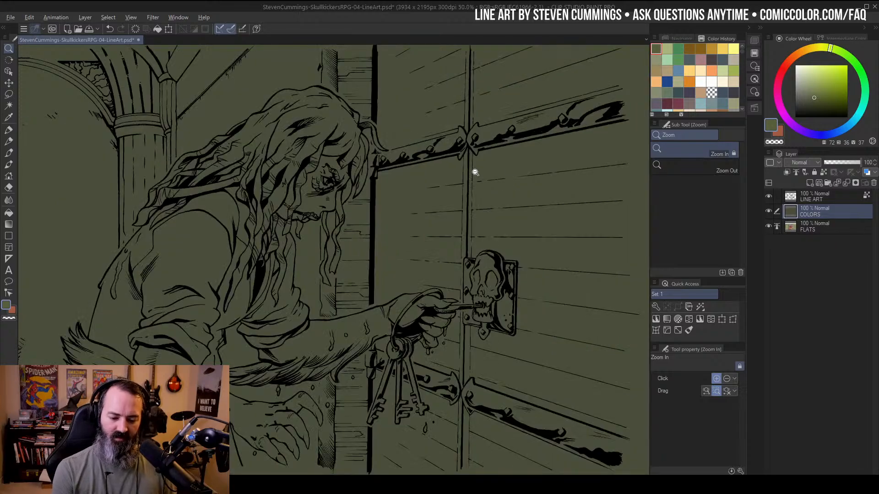
alt+click(476, 169)
alt+click(477, 167)
alt+click(486, 166)
mouse_move(497, 176)
mouse_down()
mouse_move(506, 204)
mouse_move(519, 206)
mouse_move(510, 178)
mouse_up()
click(448, 212)
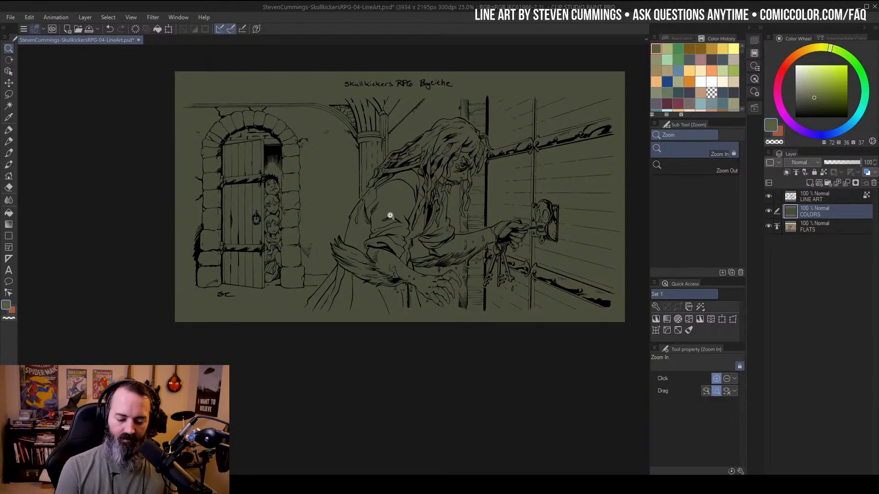
Add a new raster layer above LINE ART and choose a bright yellow-green drawing colour (72, 96, 100)
click(808, 199)
click(809, 182)
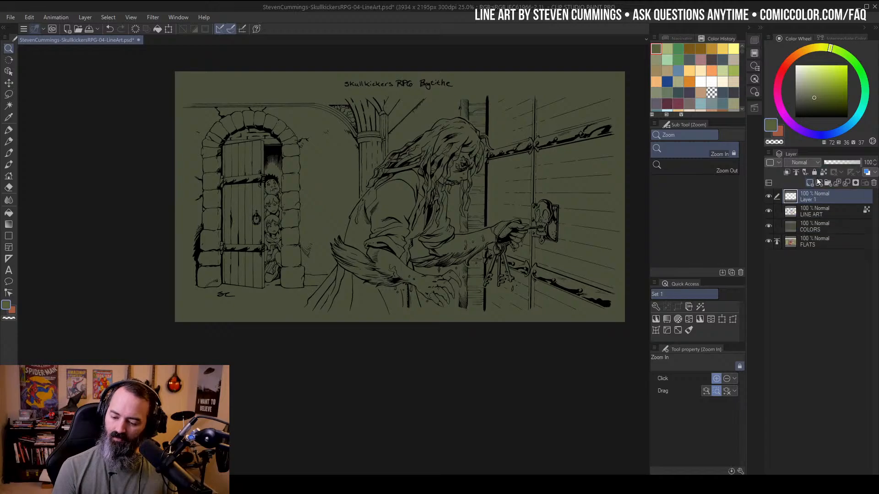
click(845, 66)
drag(476, 105, 444, 169)
scroll(461, 165, down, 3)
key(p)
drag(403, 196, 447, 157)
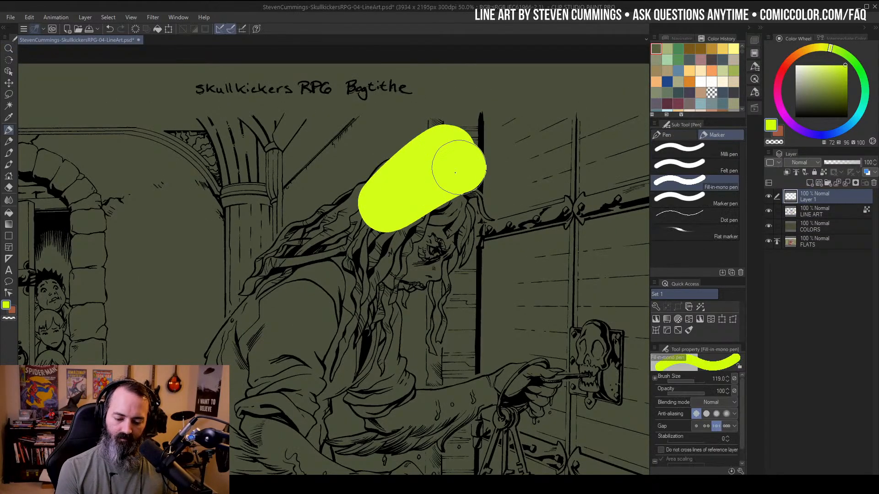
key(ctrl+z)
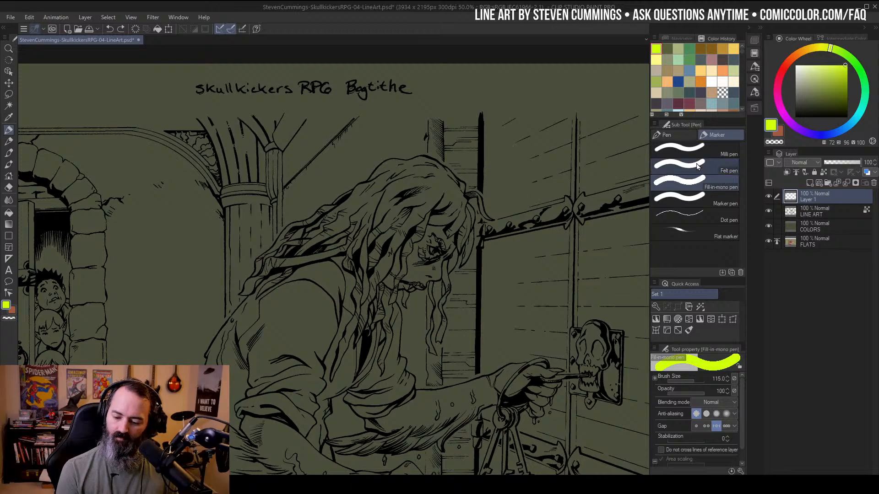
Reduce the Fill-in mono pen's brush size to 6.4 and try a stroke on the figure, undoing it
click(682, 382)
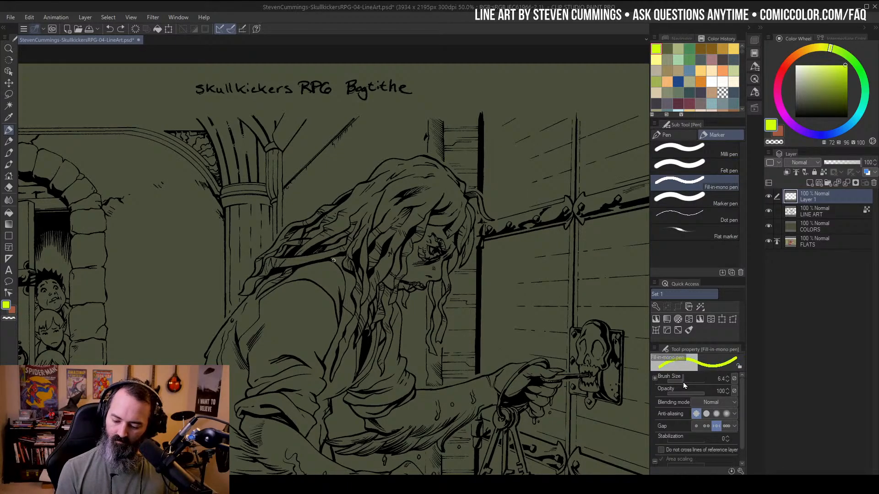
mouse_move(389, 245)
mouse_down()
mouse_move(439, 194)
mouse_move(453, 282)
mouse_up()
key(ctrl+z)
Trace the hunched woman's silhouette in bright yellow-green, following her head, face, outstretched arm, lower hand and curved back
alt+click(460, 224)
alt+click(460, 224)
drag(483, 234, 484, 177)
click(485, 177)
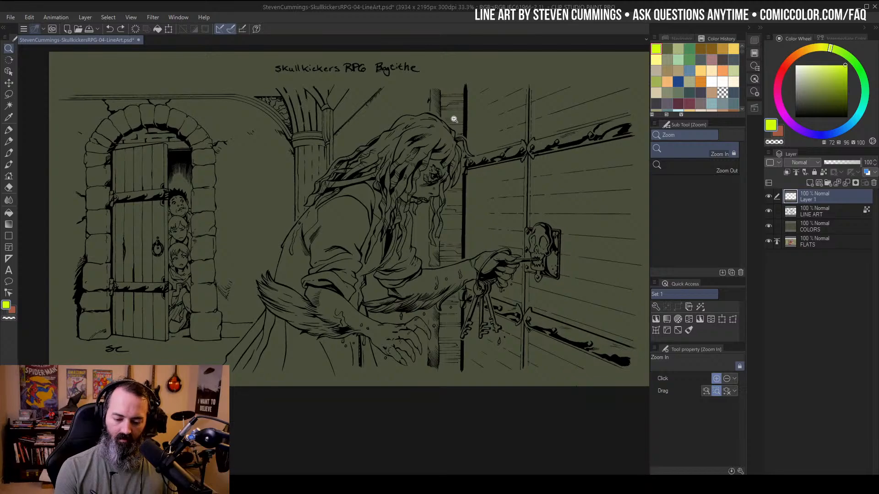
key(p)
mouse_move(436, 114)
mouse_down()
mouse_move(465, 145)
mouse_move(460, 181)
mouse_move(413, 217)
mouse_move(418, 262)
mouse_move(450, 266)
mouse_move(499, 252)
mouse_move(539, 262)
mouse_move(431, 302)
mouse_up()
mouse_move(364, 312)
mouse_down()
mouse_move(389, 324)
mouse_move(352, 342)
mouse_up()
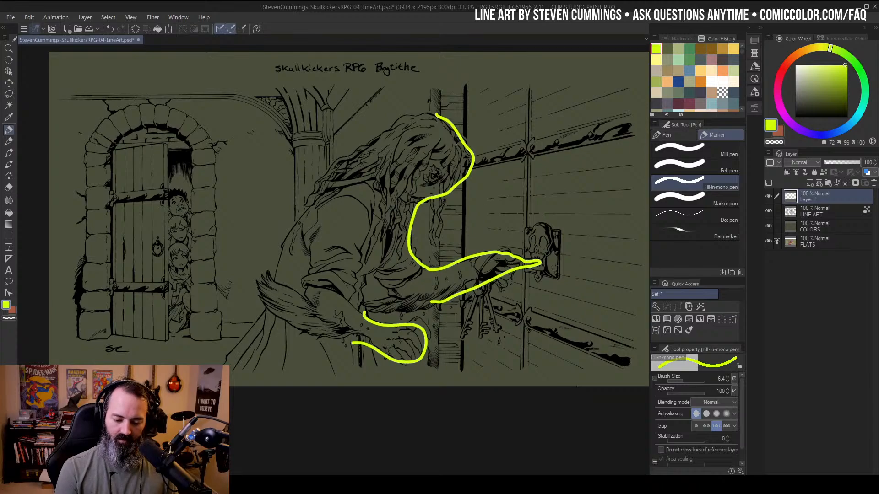
mouse_move(429, 111)
mouse_down()
mouse_move(472, 160)
mouse_move(417, 206)
mouse_move(422, 264)
mouse_move(509, 248)
mouse_move(528, 270)
mouse_move(443, 304)
mouse_move(374, 306)
mouse_up()
mouse_move(407, 122)
mouse_down()
mouse_move(273, 253)
mouse_move(274, 316)
mouse_up()
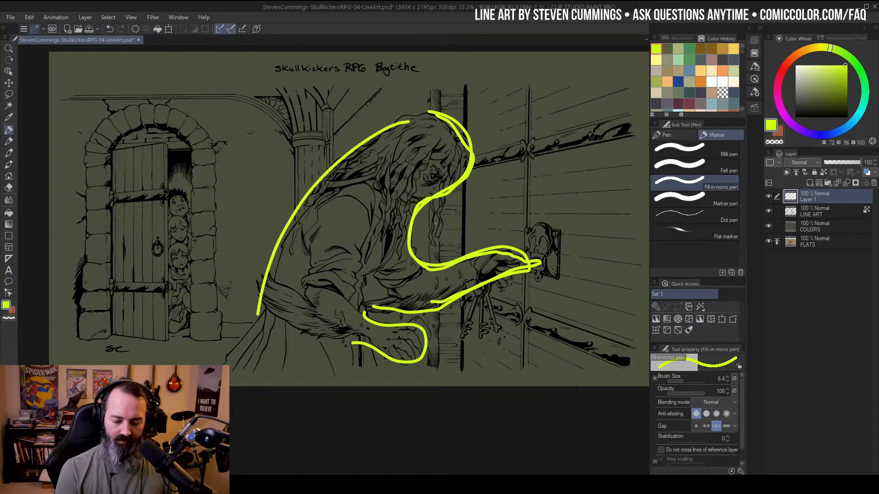
Retry the stroke along the woman's back, and undo all the yellow-green silhouette strokes together with the layer added for them
key(ctrl+z)
mouse_move(405, 117)
mouse_down()
mouse_move(469, 141)
mouse_move(425, 268)
mouse_up()
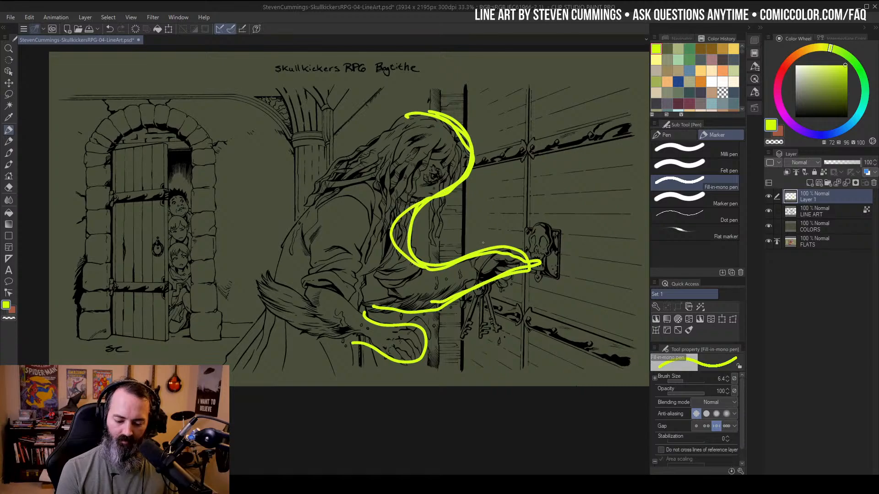
key(ctrl+z)
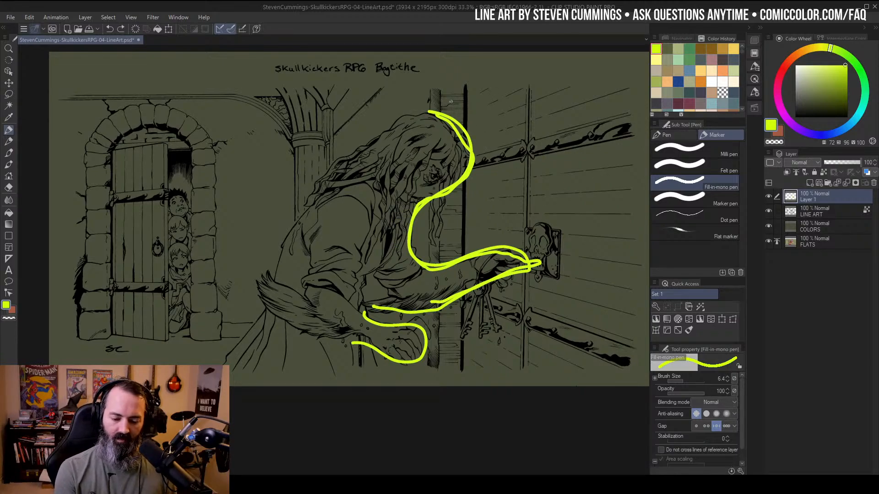
key(ctrl+z)
key(ctrl+z)
key(ctrl+z)
key(ctrl+z)
key(ctrl+z)
key(ctrl+z)
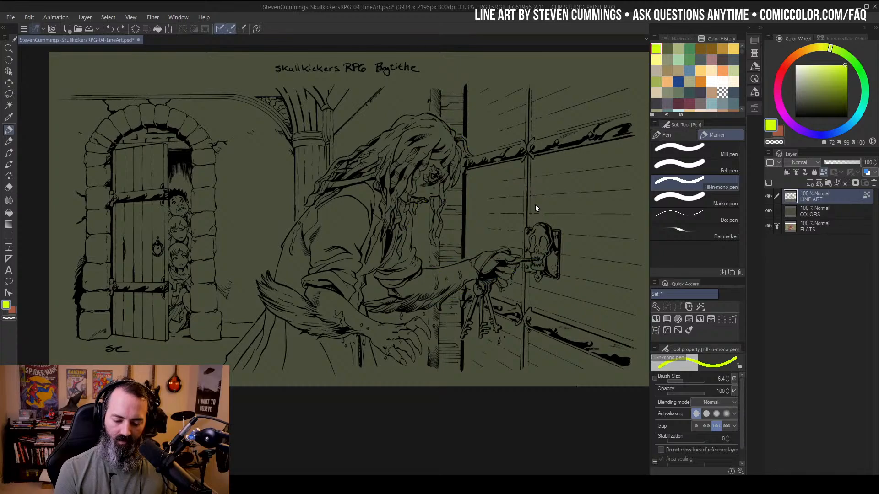
key(m)
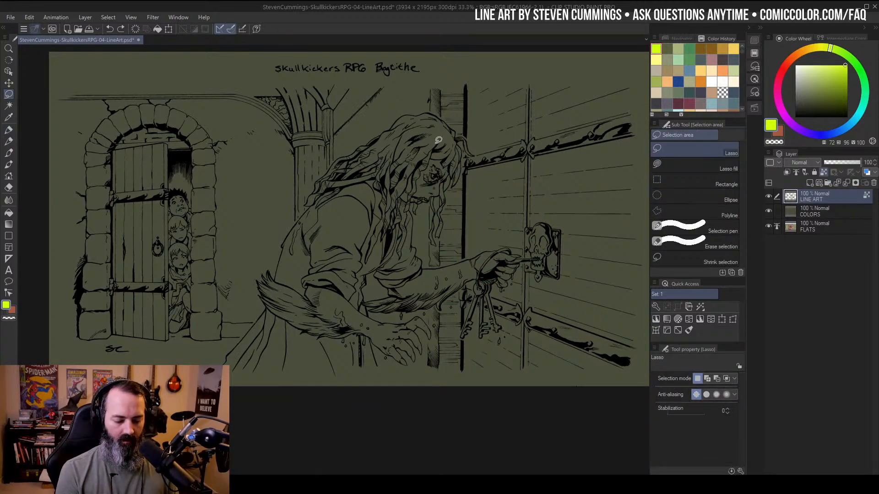
key(b)
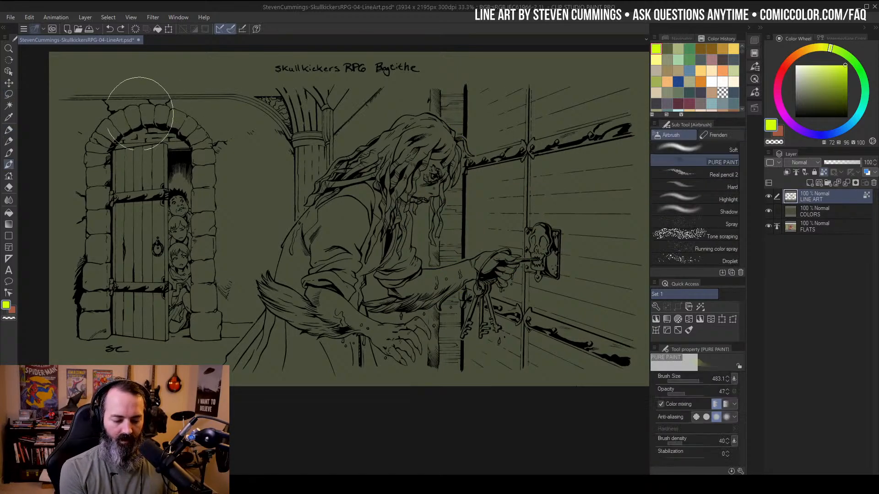
key(p)
key(ctrl+y)
key(ctrl+y)
key(ctrl+y)
key(ctrl+y)
key(ctrl+y)
key(ctrl+y)
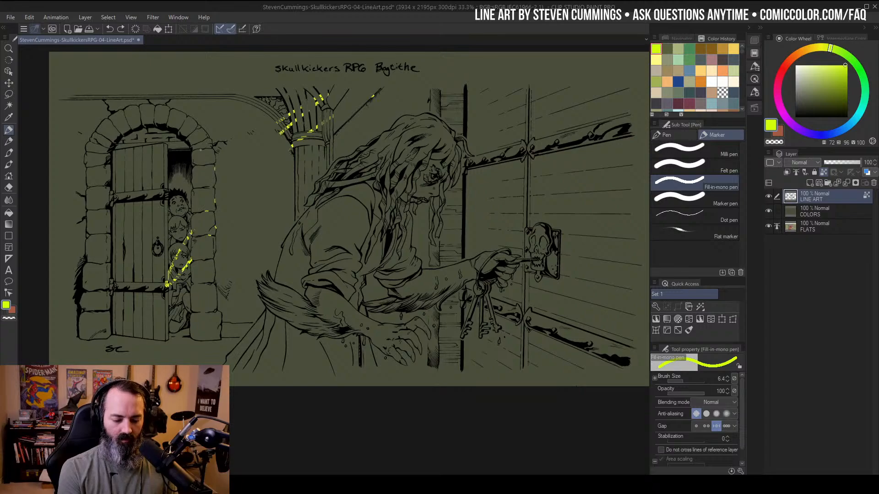
key(ctrl+z)
key(ctrl+z)
key(ctrl+z)
key(ctrl+z)
key(ctrl+z)
key(ctrl+z)
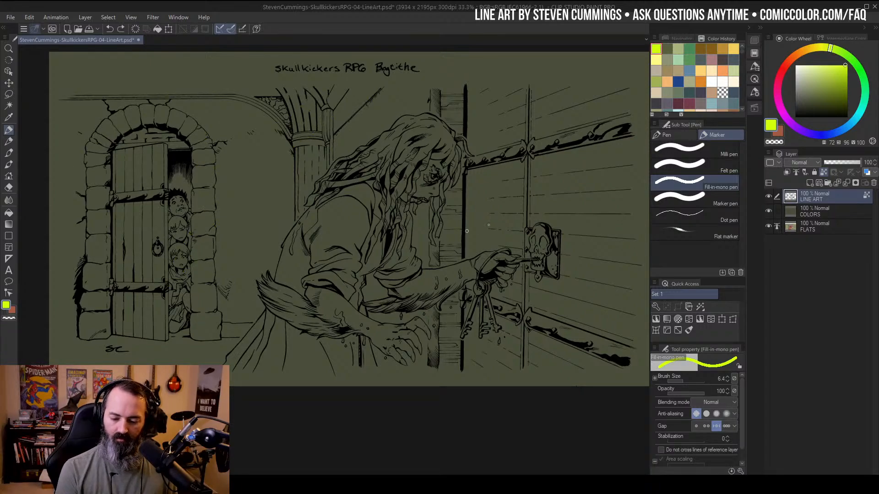
Add a new raster layer above LINE ART and try guide strokes across the figure, wall and children's doorway, undoing each one
click(810, 183)
mouse_move(370, 106)
mouse_down()
mouse_move(248, 226)
mouse_move(218, 186)
mouse_move(179, 158)
mouse_move(96, 137)
mouse_move(141, 131)
mouse_move(215, 189)
mouse_move(229, 284)
mouse_up()
key(ctrl+z)
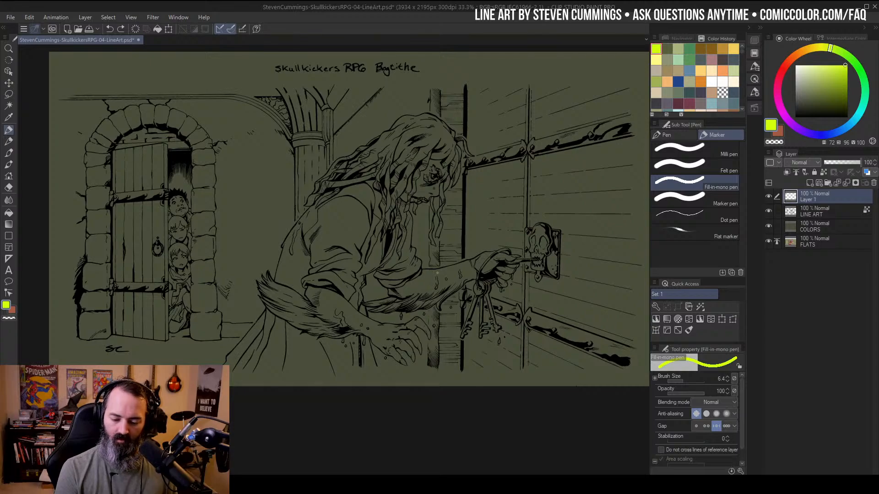
mouse_move(527, 105)
mouse_down()
mouse_move(575, 134)
mouse_move(595, 238)
mouse_up()
key(ctrl+z)
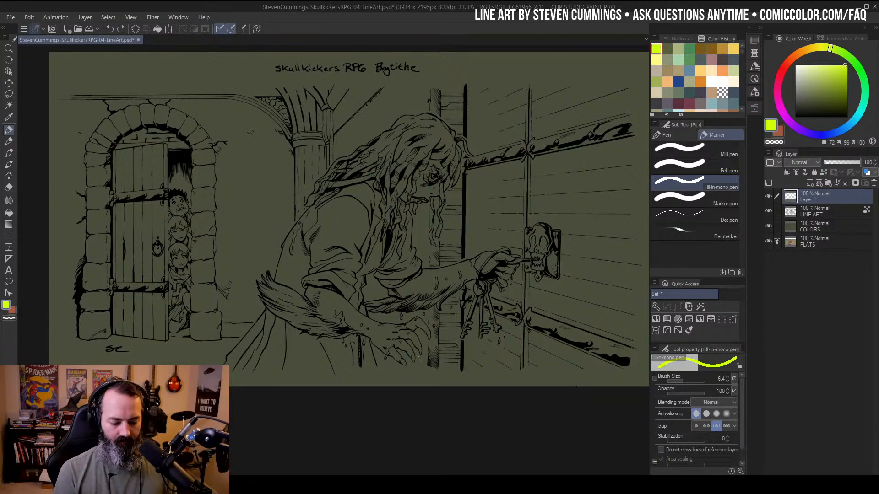
mouse_move(189, 176)
mouse_down()
mouse_move(219, 256)
mouse_move(133, 201)
mouse_up()
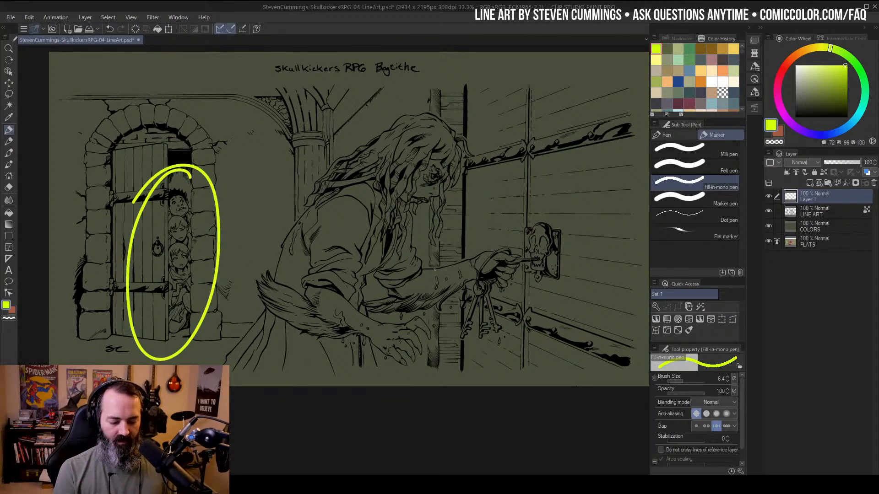
key(ctrl+z)
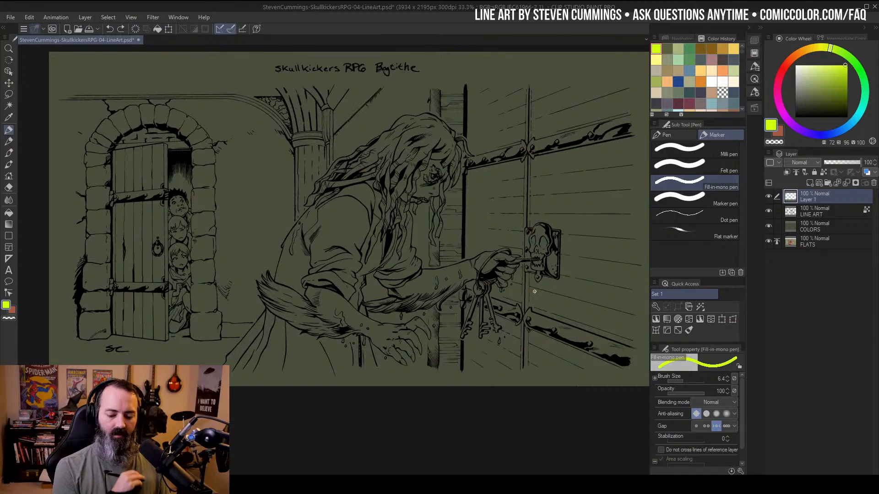
Shift the COLORS layer's fill to a muted blue-green with Hue/Saturation/Luminosity, using hue 77 and saturation -10
key(/)
alt+click(468, 181)
drag(488, 196, 481, 213)
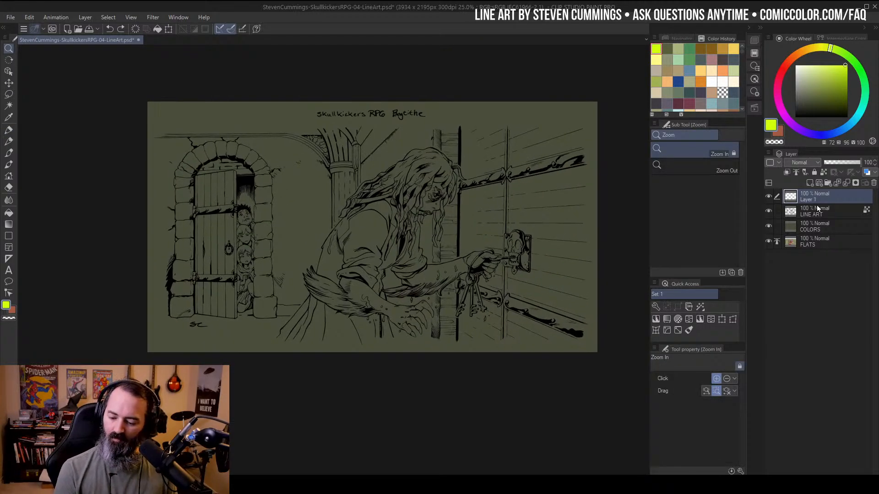
click(816, 227)
key(ctrl+u)
click(696, 112)
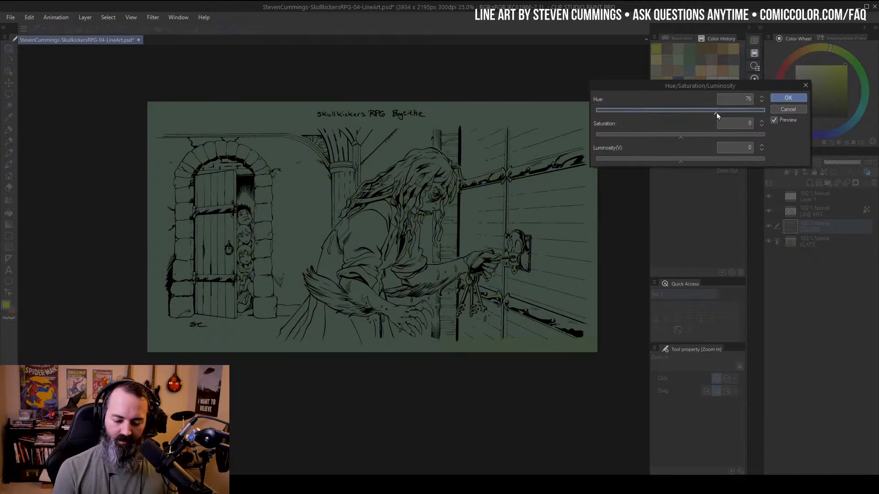
drag(716, 113, 717, 113)
drag(675, 135, 671, 138)
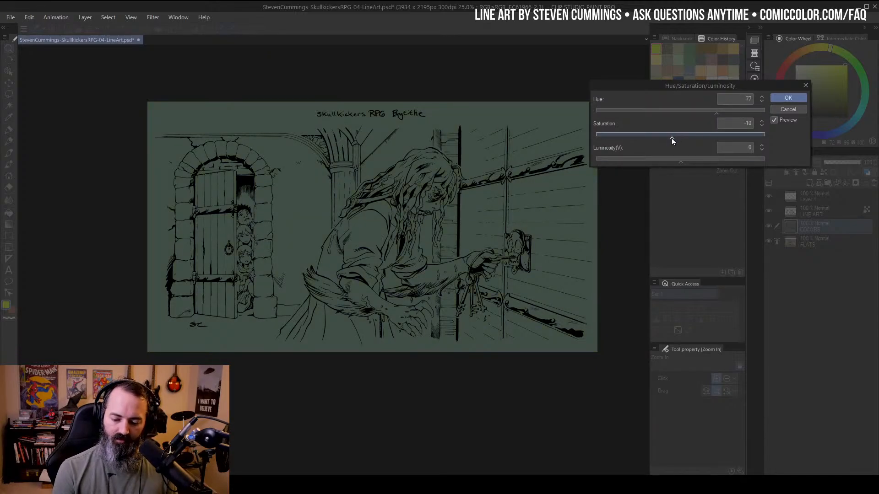
click(787, 98)
Switch to the PURE PAINT airbrush and sample the dark blue-green canvas fill as the drawing colour
key(m)
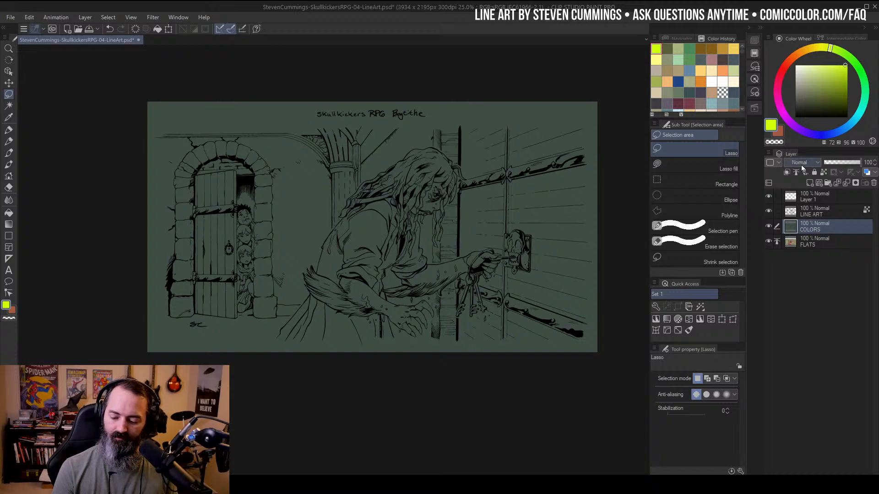
click(799, 94)
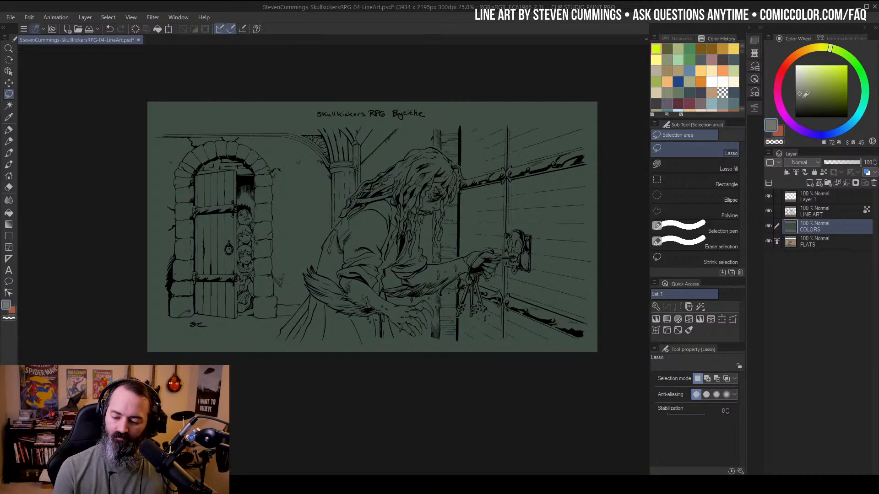
key(b)
drag(596, 98, 571, 116)
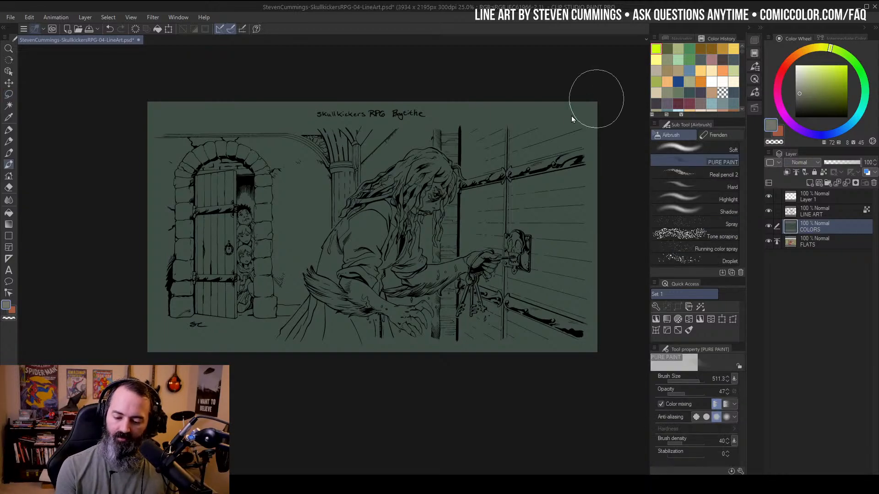
alt+click(566, 115)
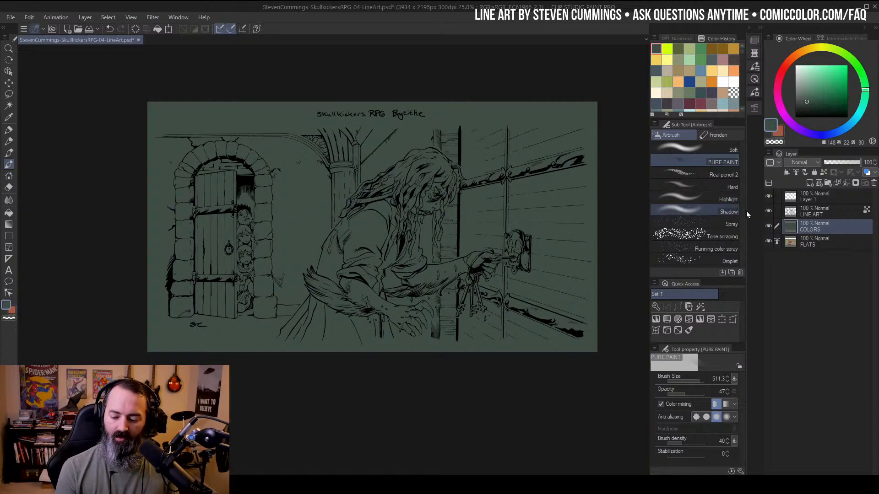
Make COLORS the active layer and select the woman's dress with Auto select set to Selection for referred layers
click(805, 241)
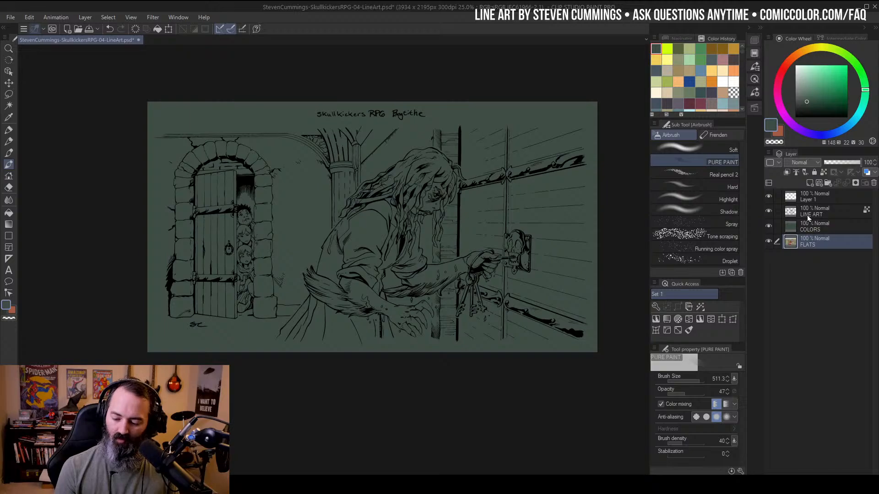
click(819, 224)
click(805, 243)
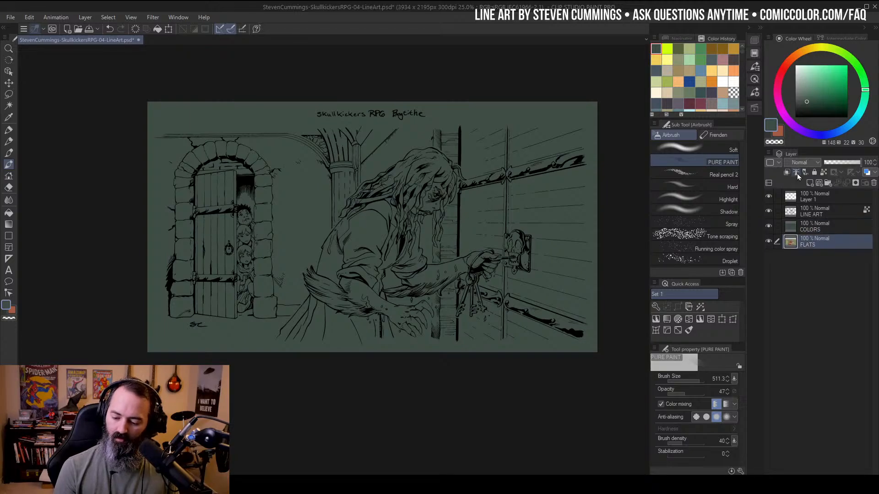
click(817, 228)
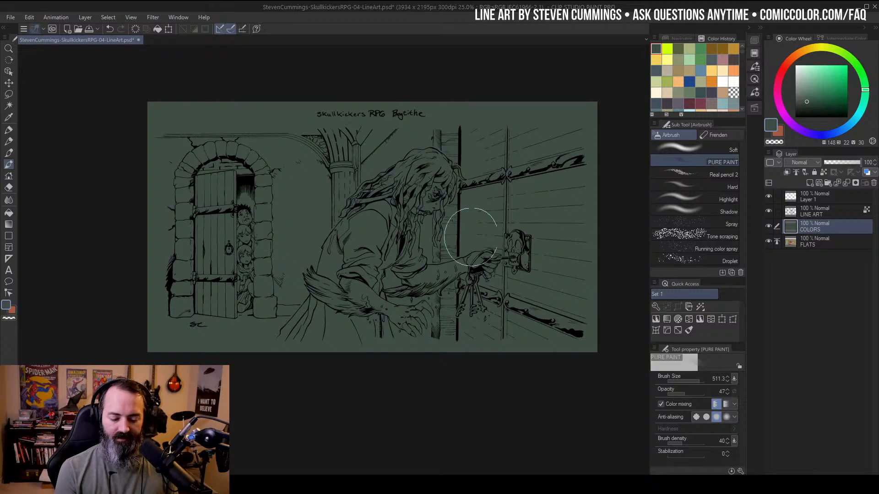
drag(469, 236, 508, 250)
key(ctrl+space)
click(411, 213)
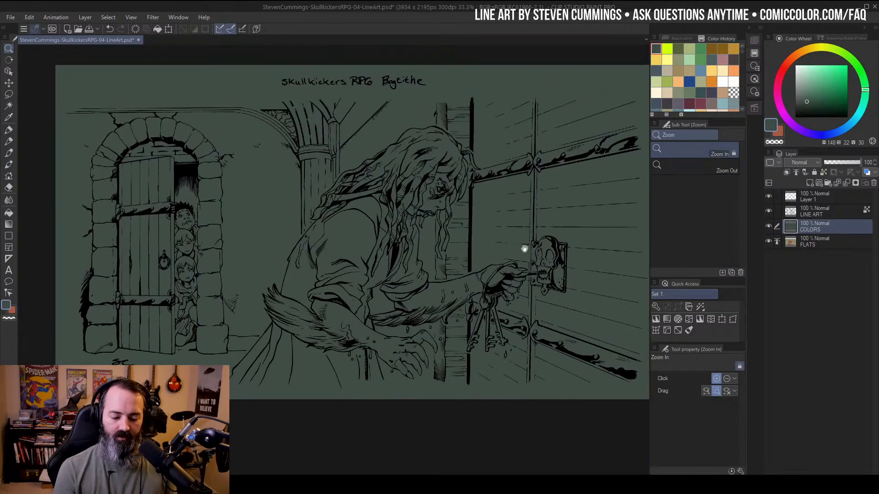
key(w)
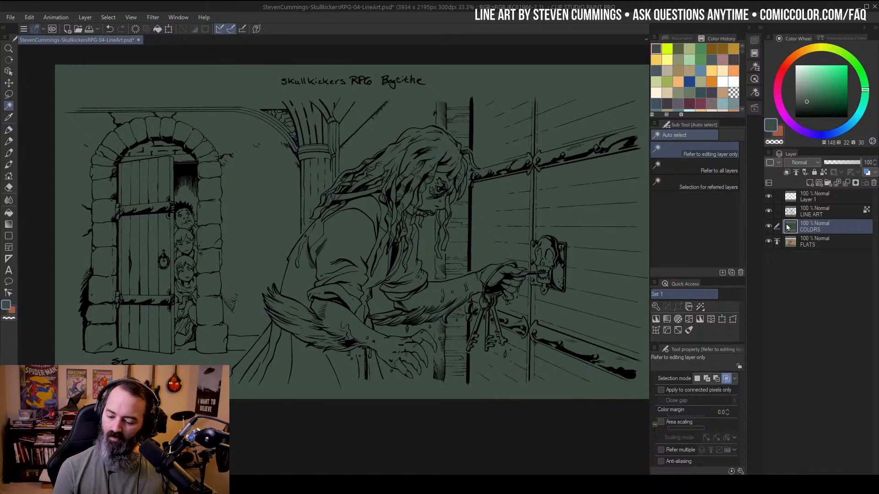
click(684, 185)
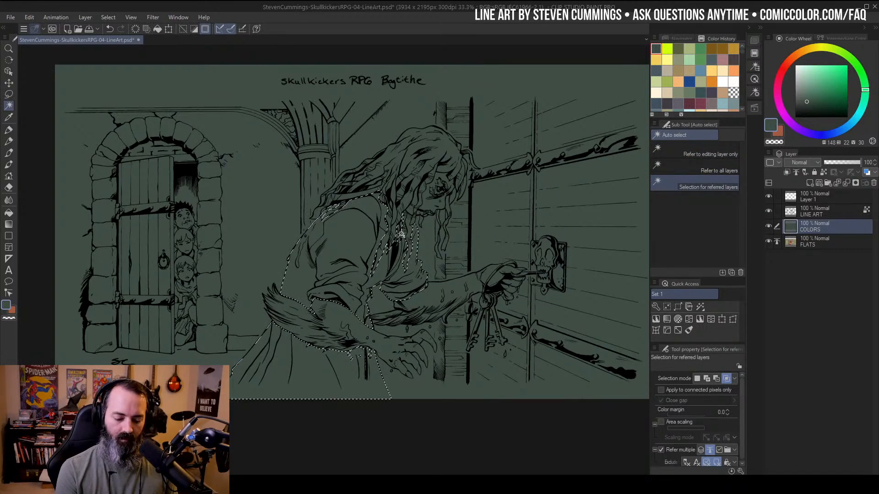
key(ctrl+u)
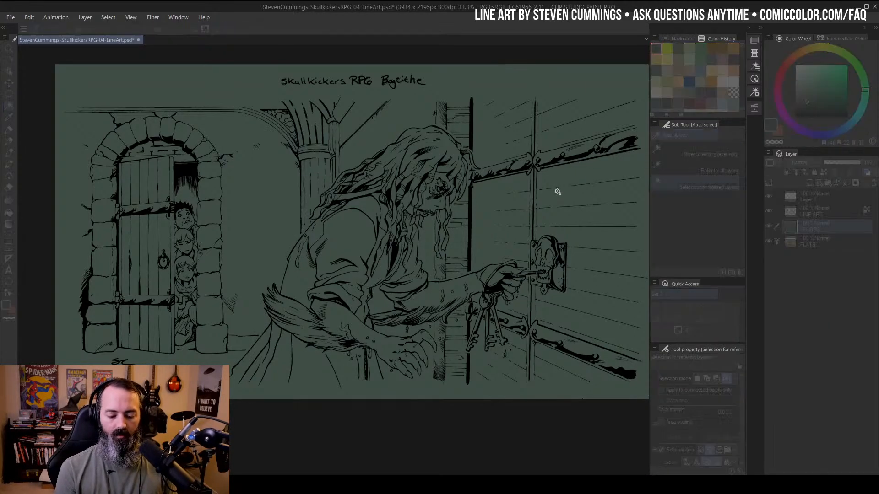
click(787, 109)
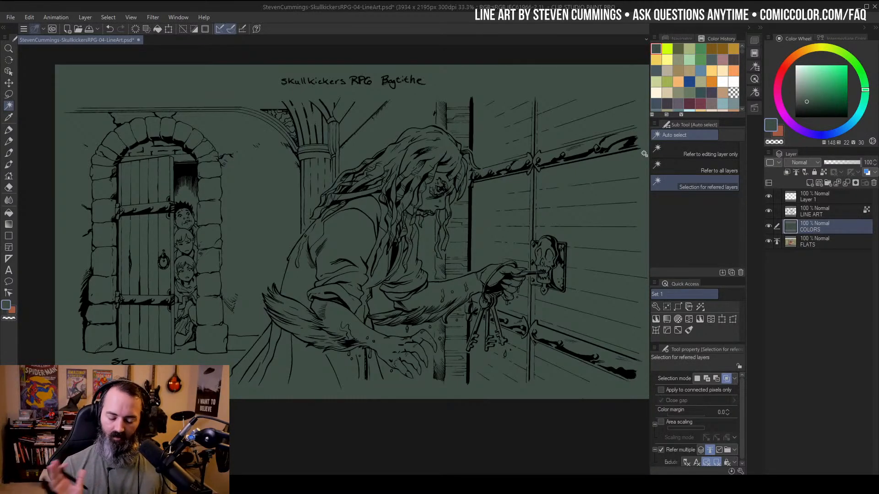
click(359, 224)
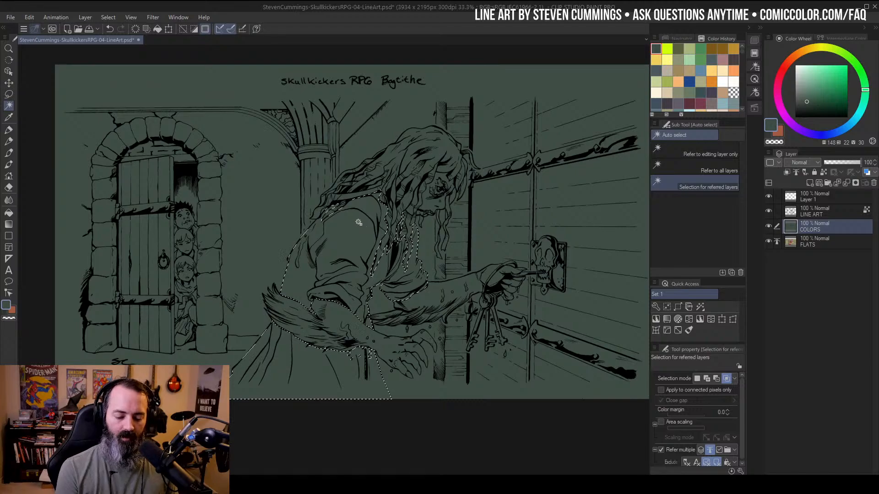
key(ctrl+d)
key(m)
key(b)
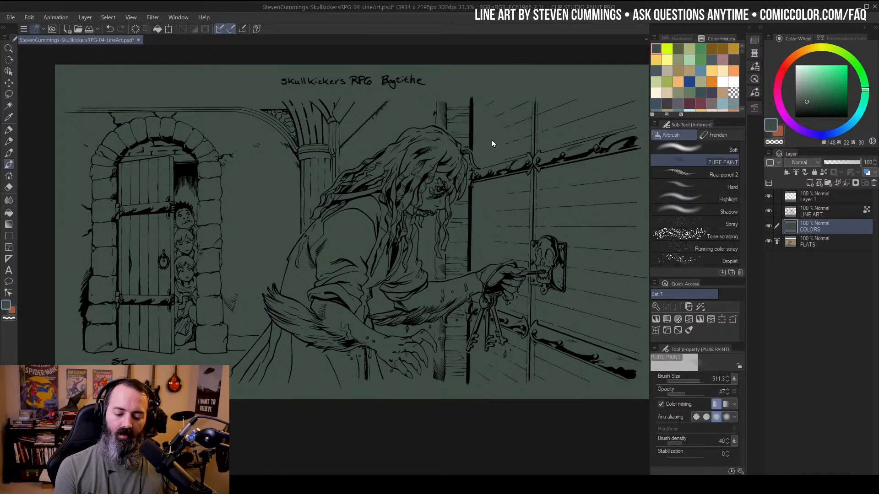
Try filling a freehand lasso area over the woman's shoulder and sleeve with teal (166, 43, 63), then undo the fill and deselect
click(822, 84)
mouse_move(822, 82)
mouse_down()
mouse_move(814, 78)
mouse_move(863, 104)
mouse_up()
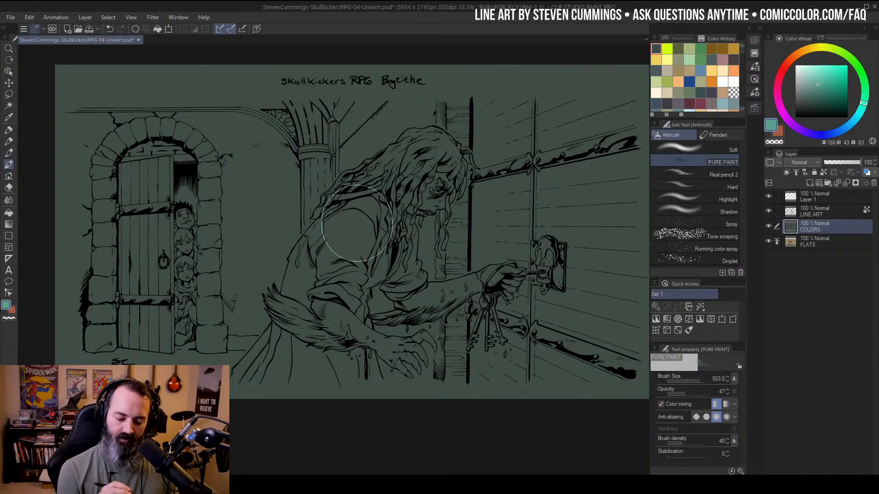
key(g)
key(m)
mouse_move(370, 276)
mouse_down()
mouse_move(314, 237)
mouse_move(396, 250)
mouse_up()
key(alt+BackSpace)
key(ctrl+d)
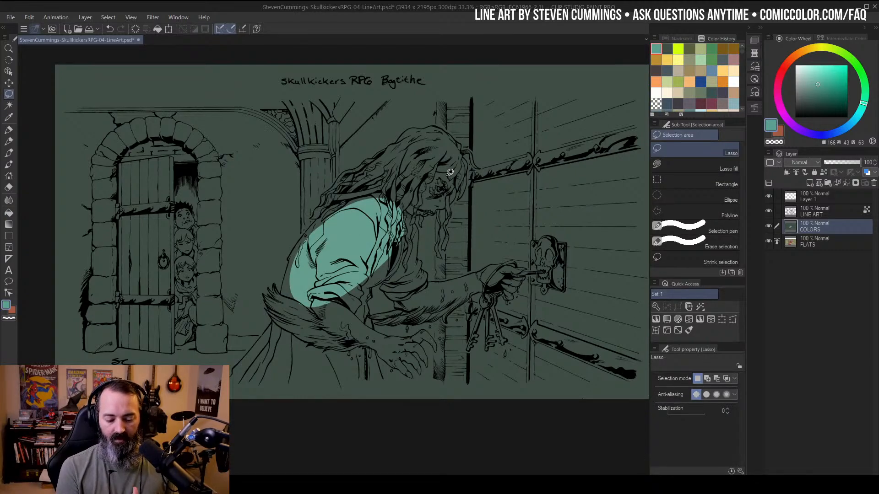
key(ctrl+z)
key(ctrl+z)
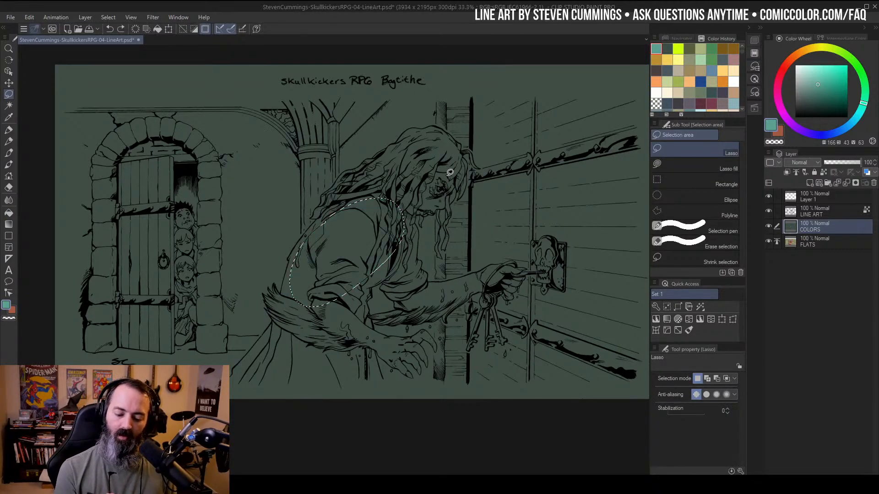
key(ctrl+d)
Try recolouring the woman's dress with hue 23, saturation 20 and luminosity 12, then undo the change and deselect
key(w)
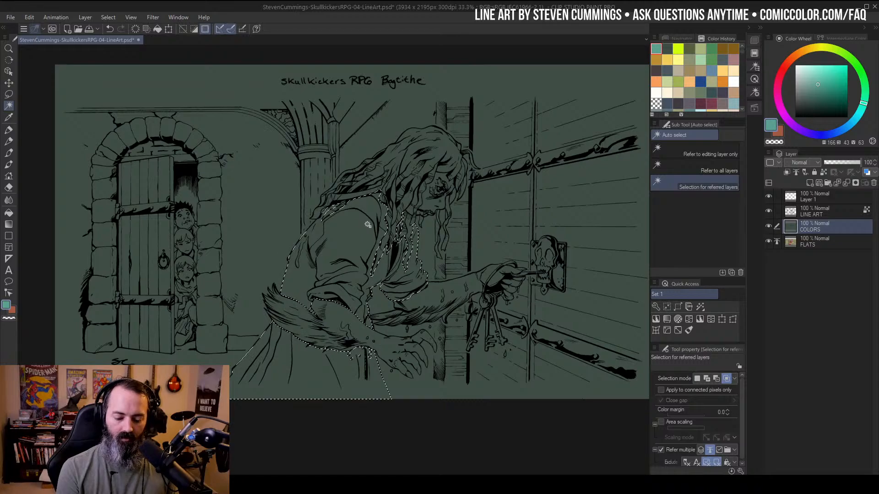
key(ctrl+u)
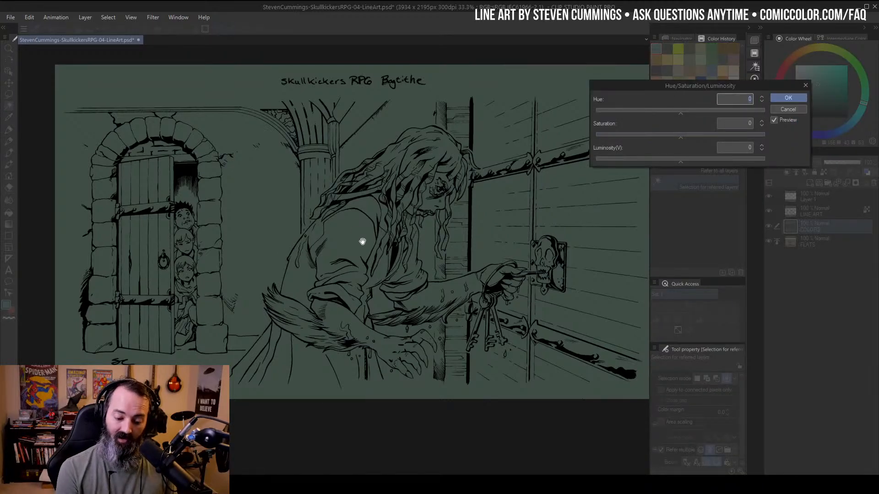
click(692, 158)
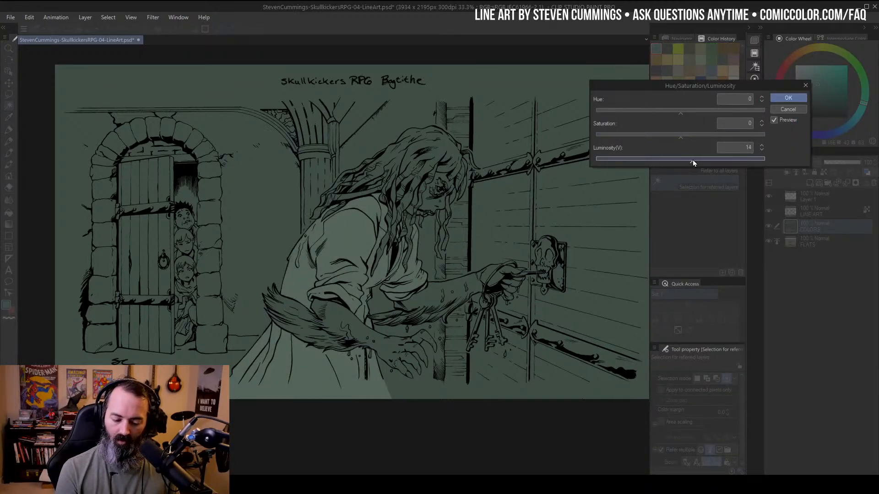
drag(693, 160, 690, 159)
click(697, 134)
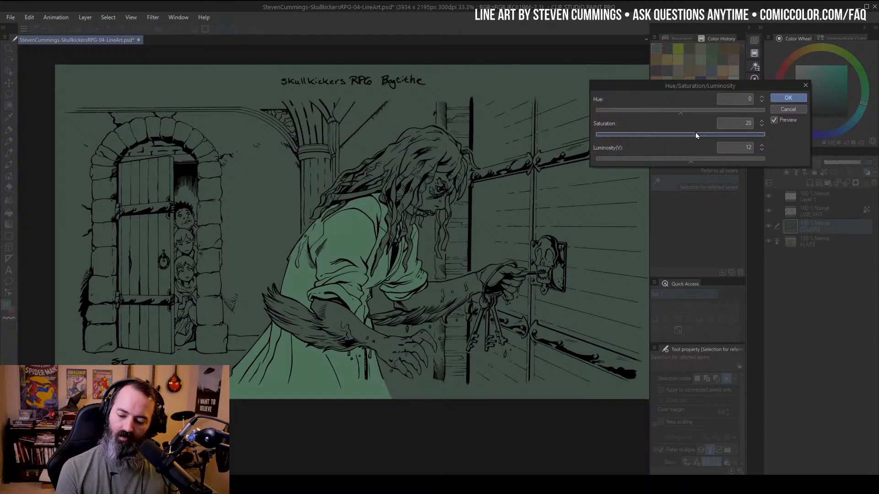
click(679, 112)
drag(677, 113, 693, 113)
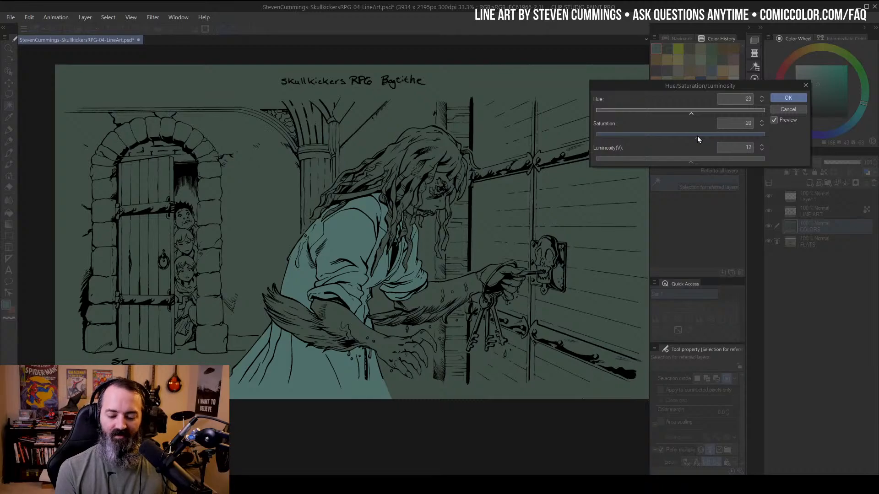
click(796, 98)
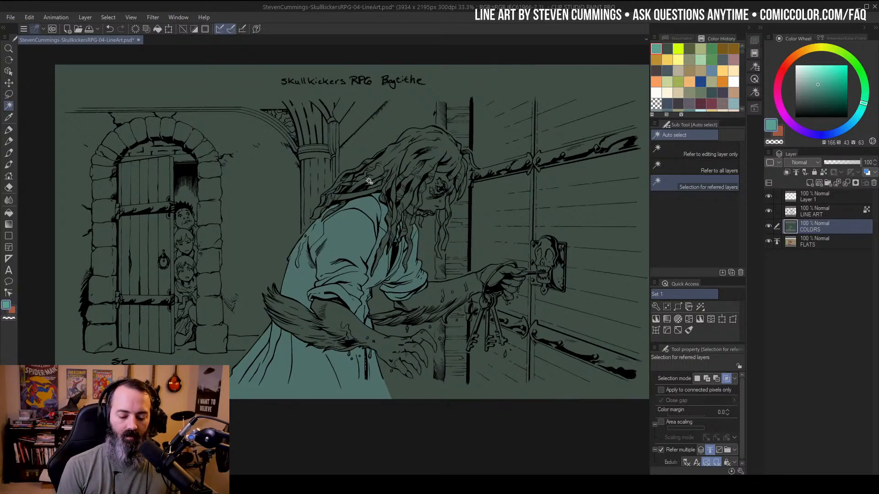
key(ctrl+z)
key(m)
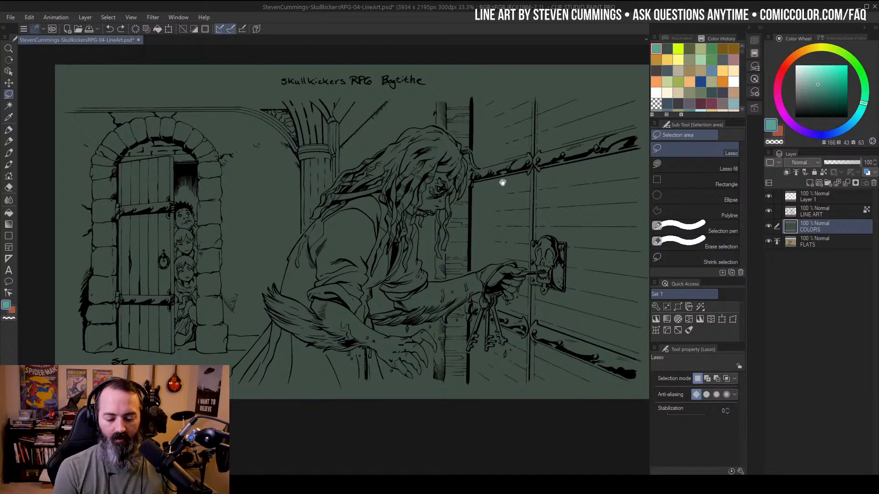
drag(503, 182, 529, 175)
key(ctrl+d)
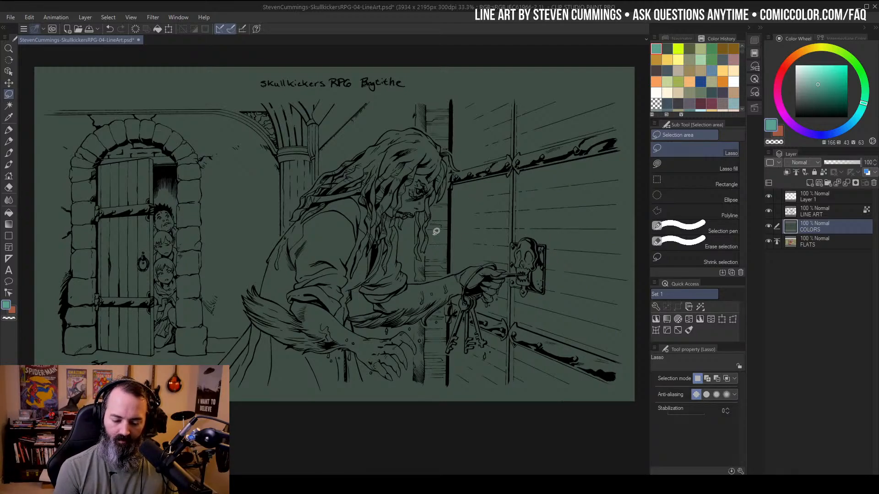
Select the woman's skin, fur, hair and dress from the flats and darken the whole figure with saturation 8 and luminosity -23
key(w)
scroll(436, 232, up, 1)
click(524, 257)
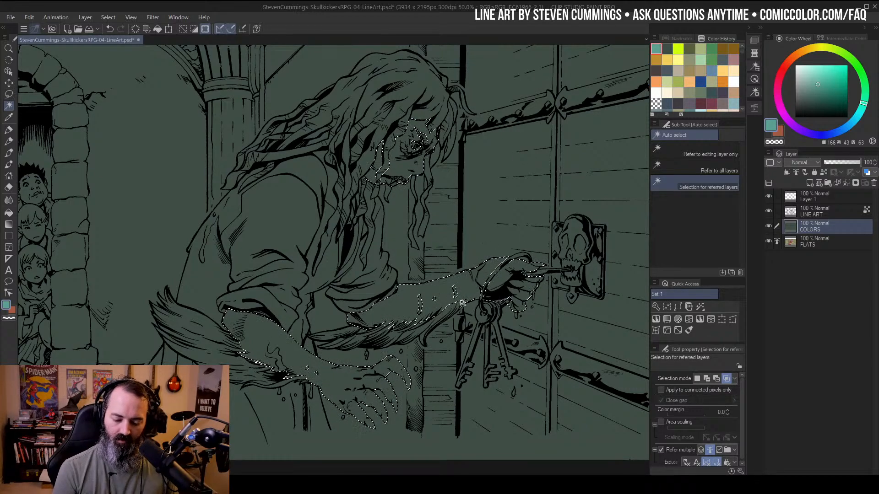
click(431, 324)
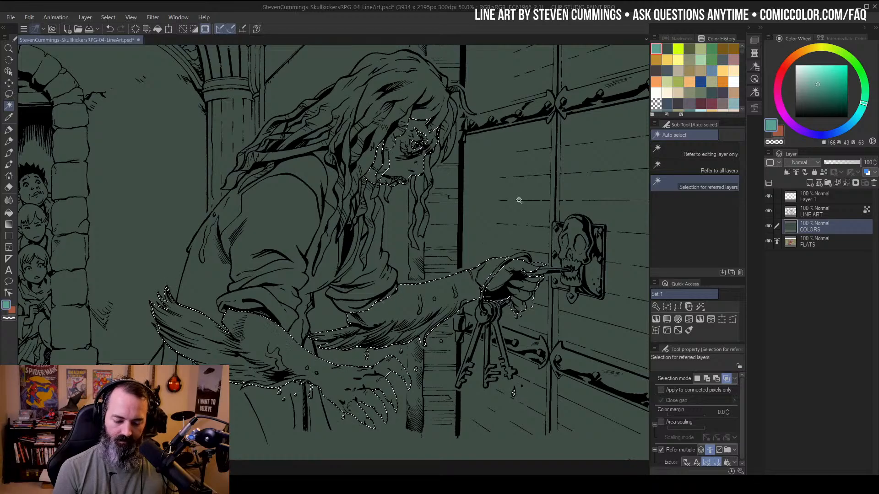
shift+click(410, 110)
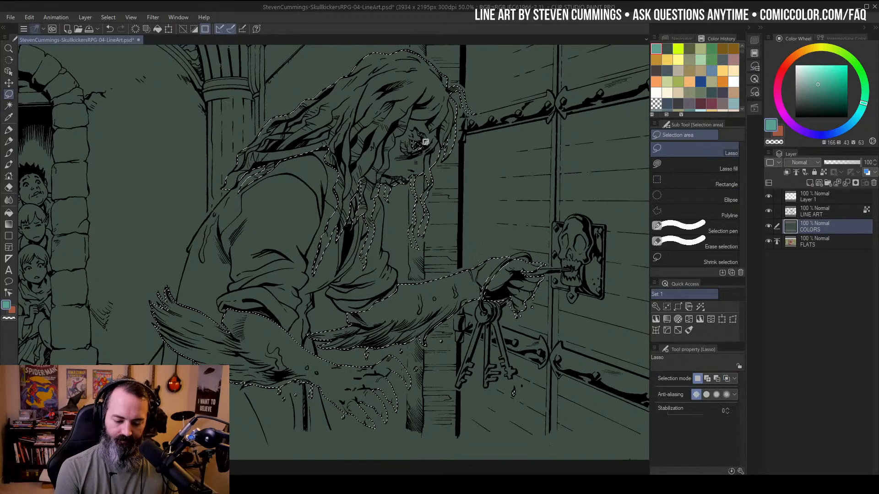
alt+click(435, 223)
alt+click(459, 222)
drag(486, 209, 465, 228)
key(ctrl+h)
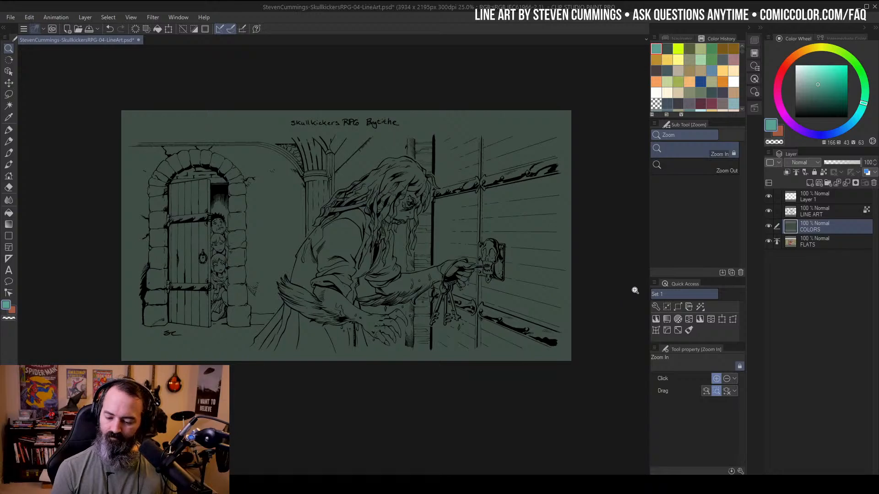
key(ctrl+u)
mouse_move(673, 165)
mouse_down()
mouse_move(688, 138)
mouse_move(661, 162)
mouse_up()
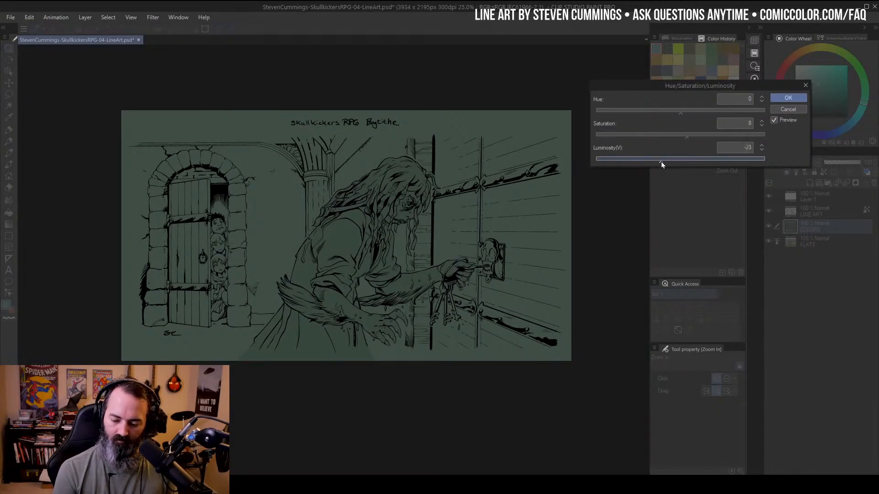
click(787, 98)
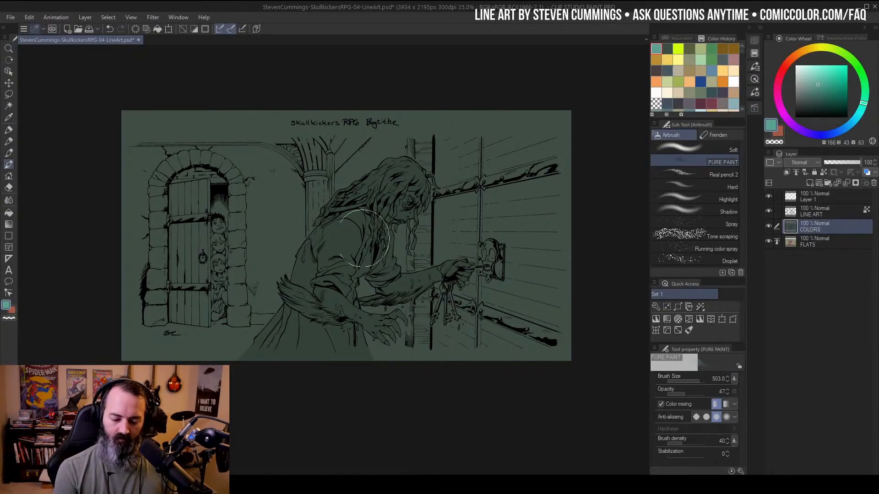
Sample the darkened figure's green as the PURE PAINT airbrush colour and clear the figure selection
alt+click(338, 233)
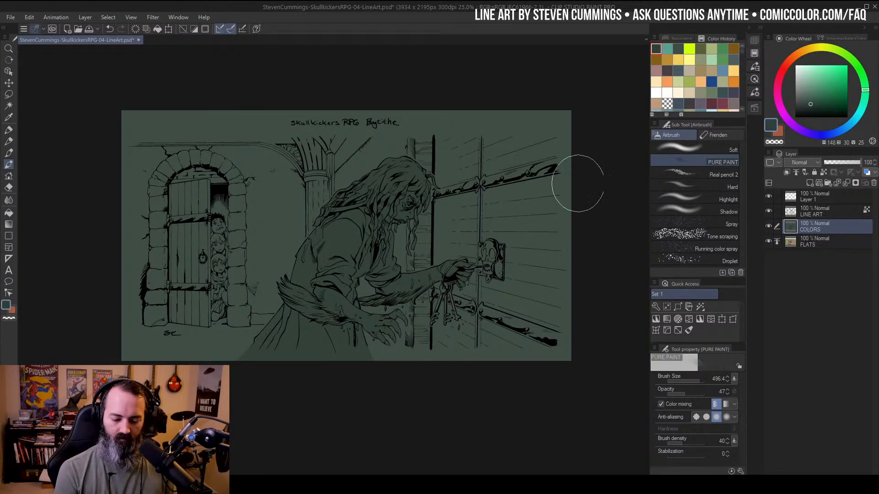
key(m)
key(ctrl+d)
drag(540, 168, 546, 147)
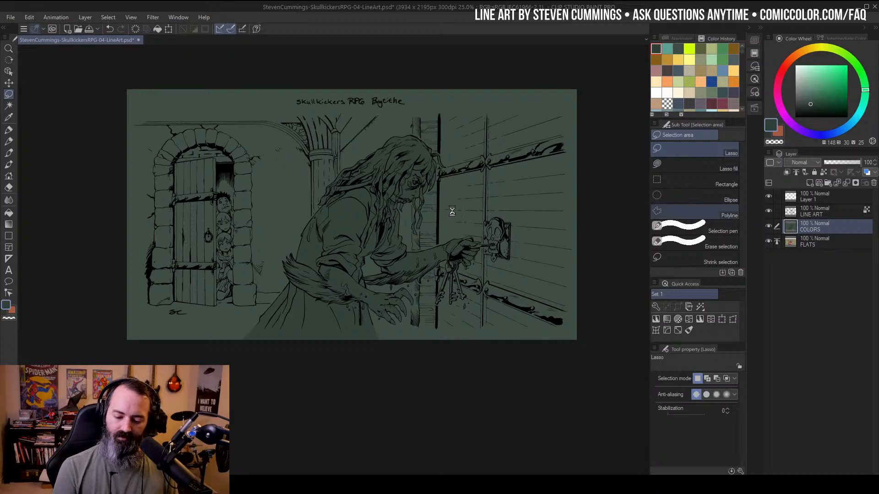
Select the woman's dress from the flats and lighten it with luminosity 29 in Hue/Saturation/Luminosity
key(w)
key(ctrl+u)
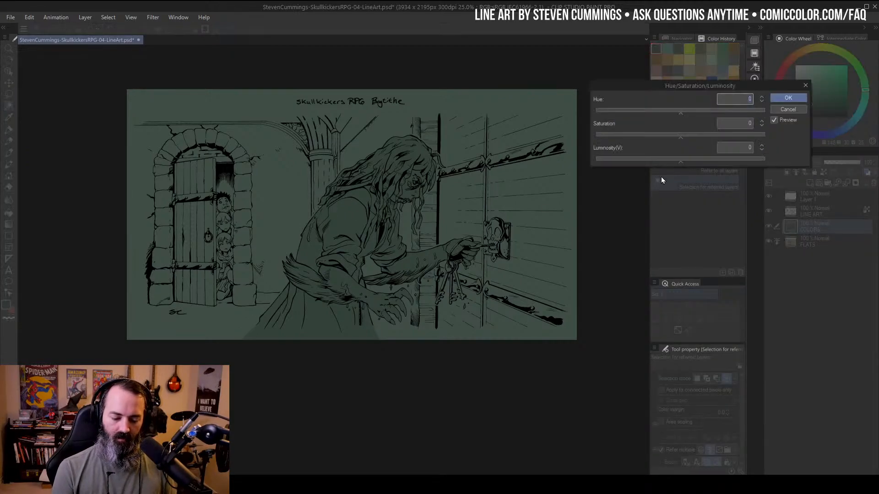
drag(679, 159, 693, 159)
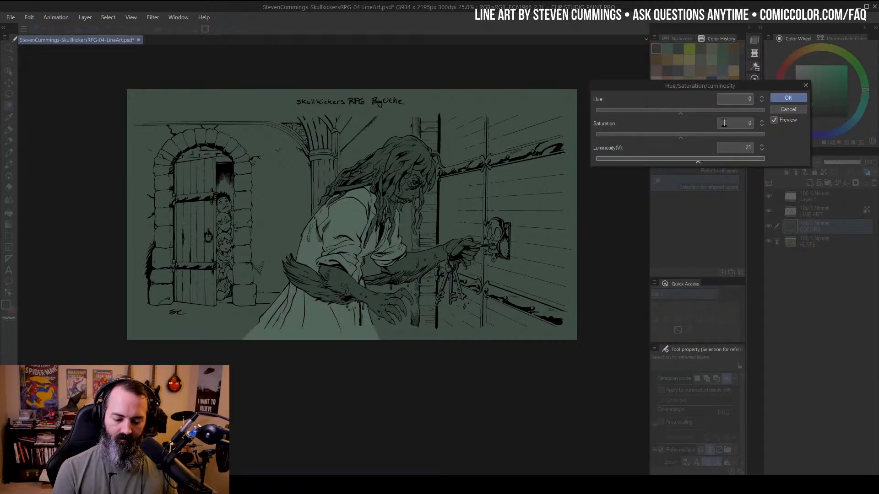
drag(708, 161, 705, 162)
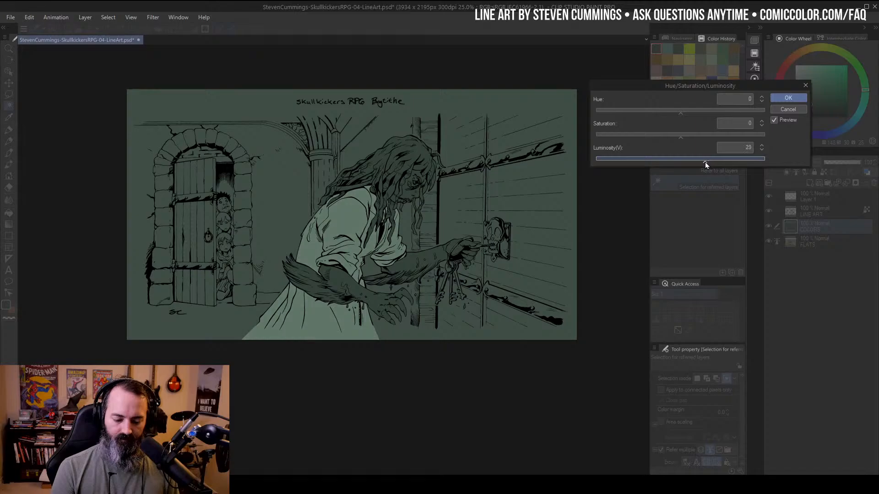
key(Return)
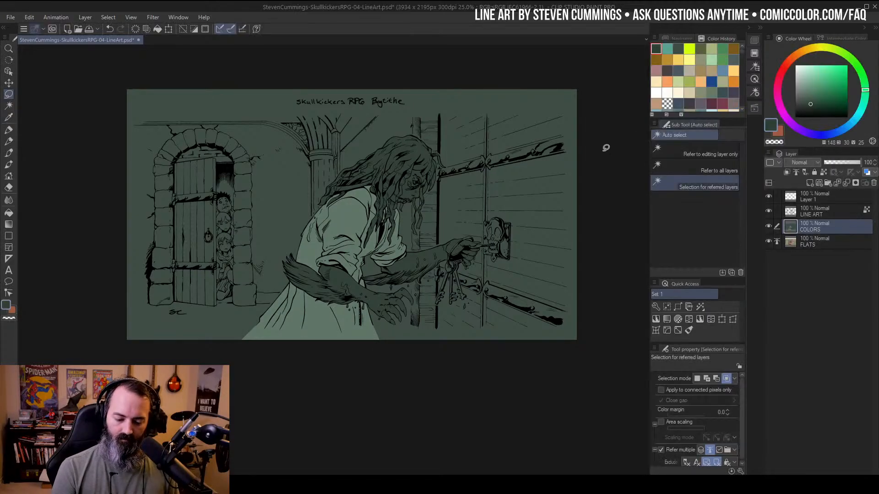
Select the woman's hair from the flats and shift it toward blue with hue 29
key(m)
key(w)
key(ctrl+u)
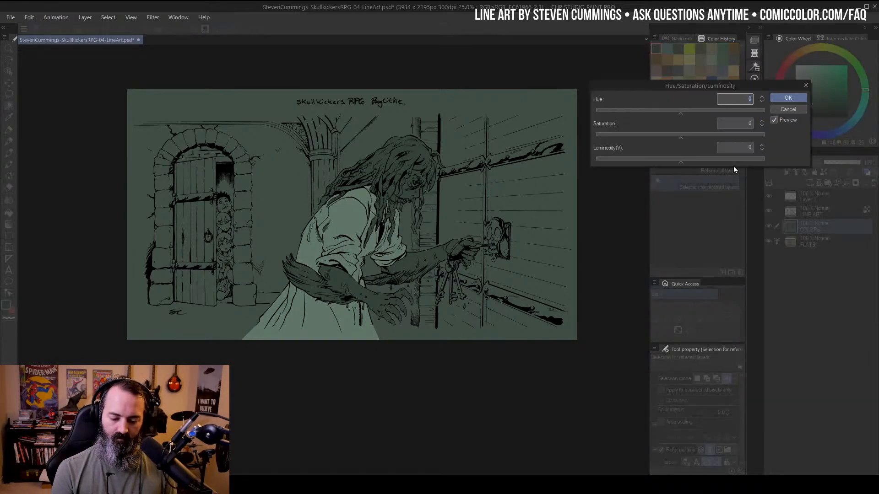
click(692, 111)
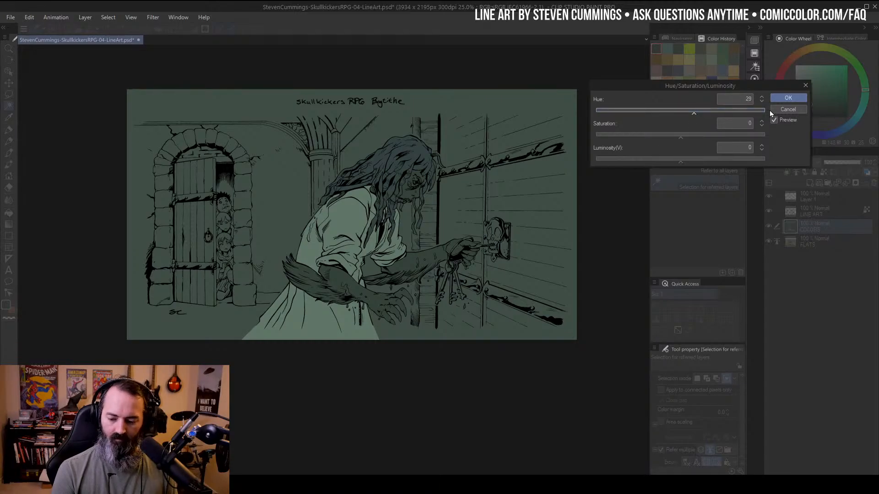
click(787, 98)
Select the skin of the woman's face, arms and hands, hide the selection border, and adjust it with hue 18 and luminosity 10
key(ctrl+space)
click(435, 244)
key(w)
click(407, 263)
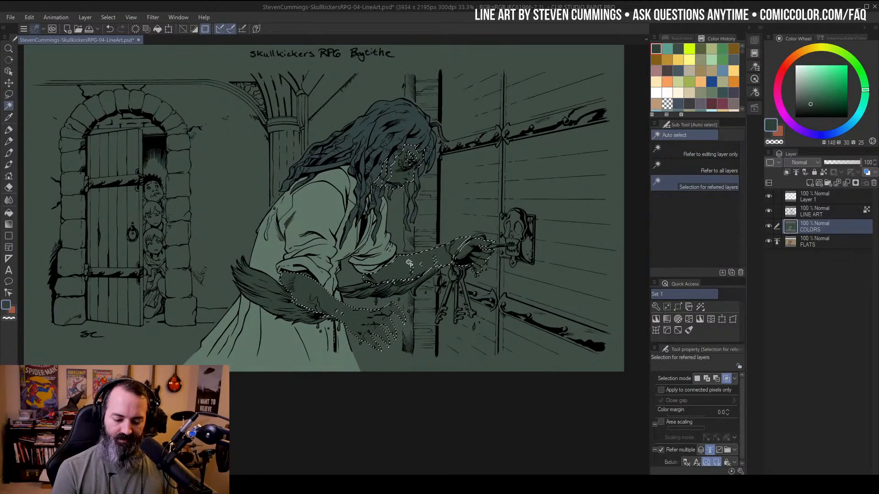
key(ctrl+h)
key(ctrl+u)
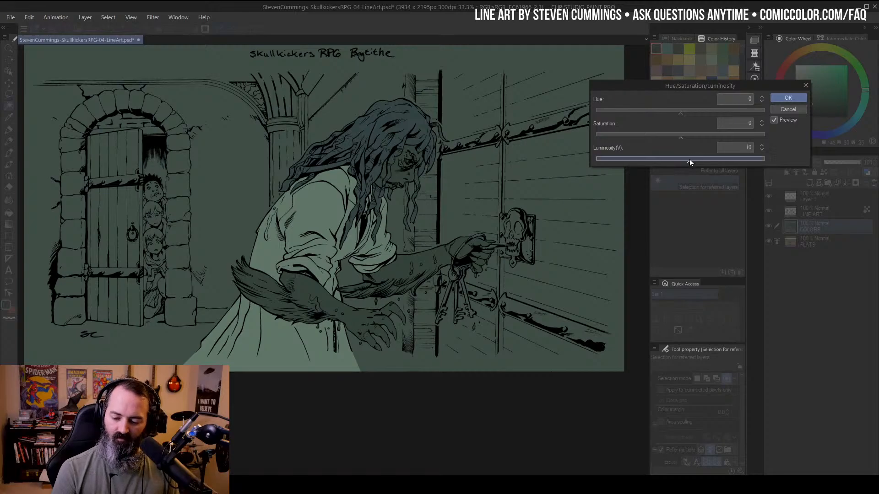
drag(689, 159, 690, 164)
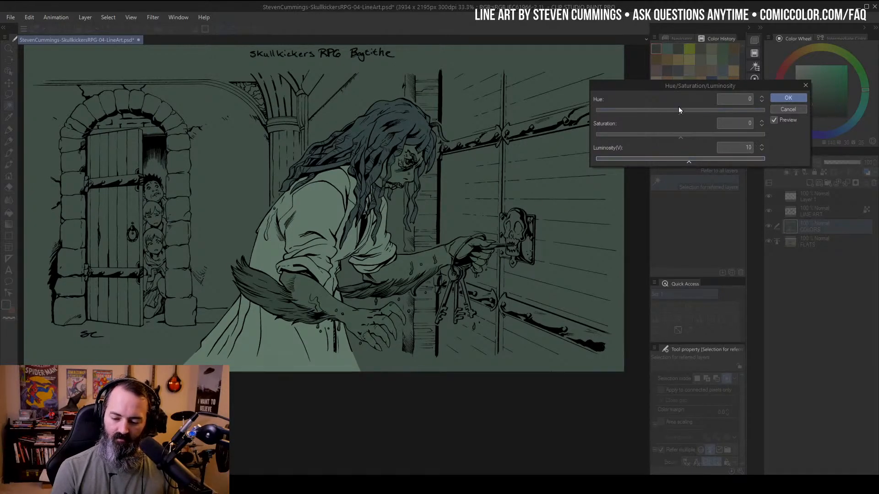
drag(678, 109, 676, 111)
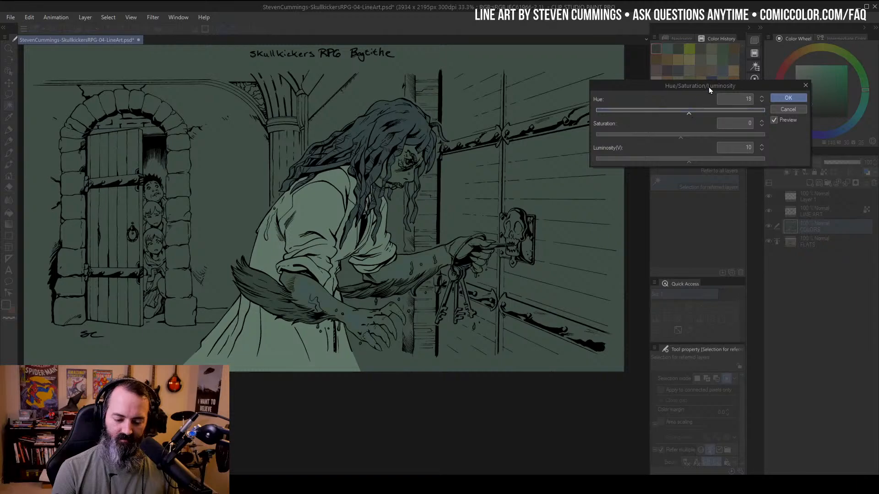
click(787, 98)
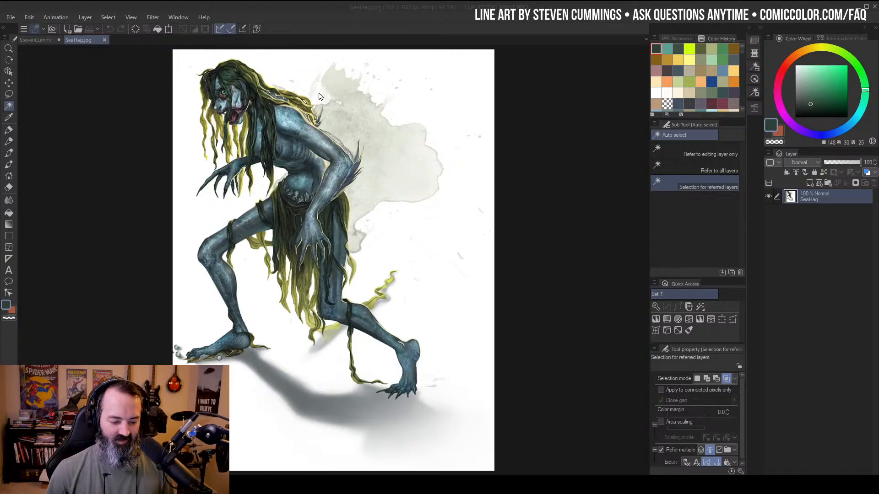
Examine the skin and hair colouring of the creature in SeaHag.jpg and return to the line art document
click(302, 110)
key(ctrl+space)
scroll(285, 117, up, 3)
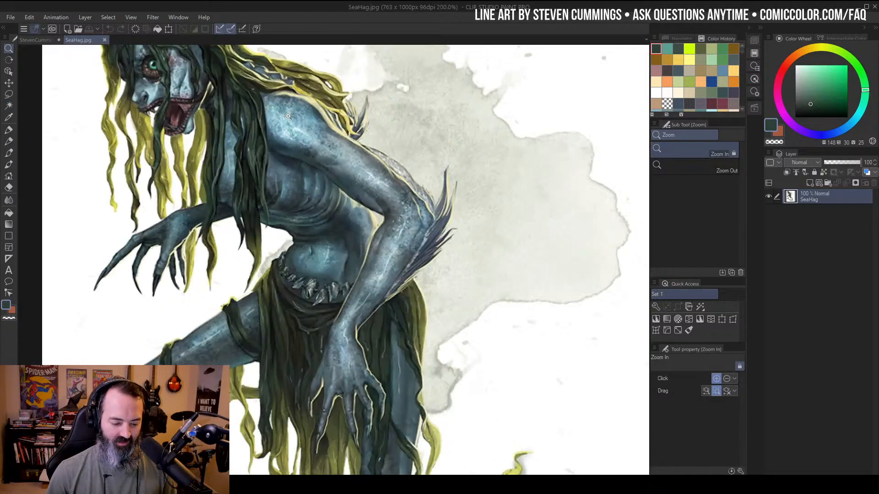
scroll(295, 122, down, 3)
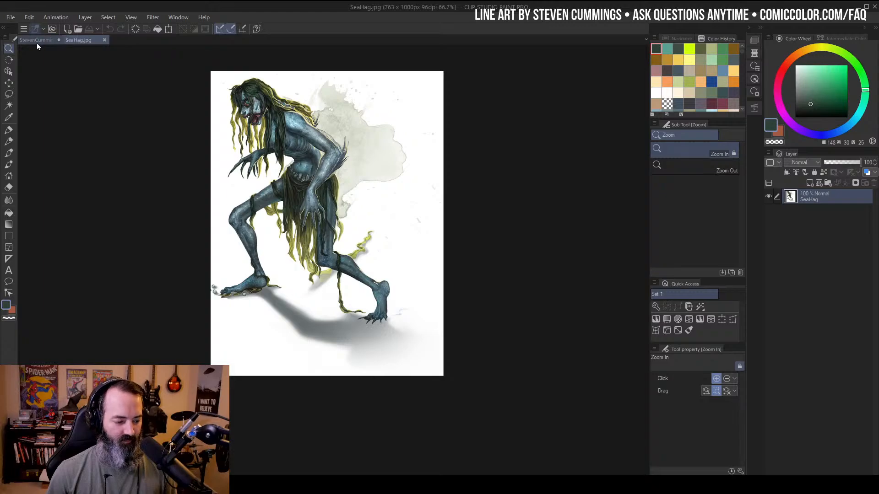
click(37, 40)
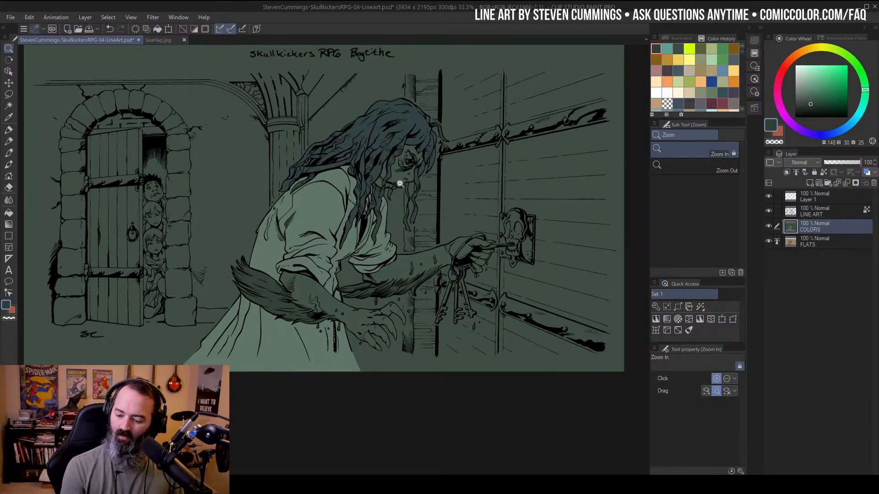
Select the woman's hair from the flats and raise its saturation by 13
key(w)
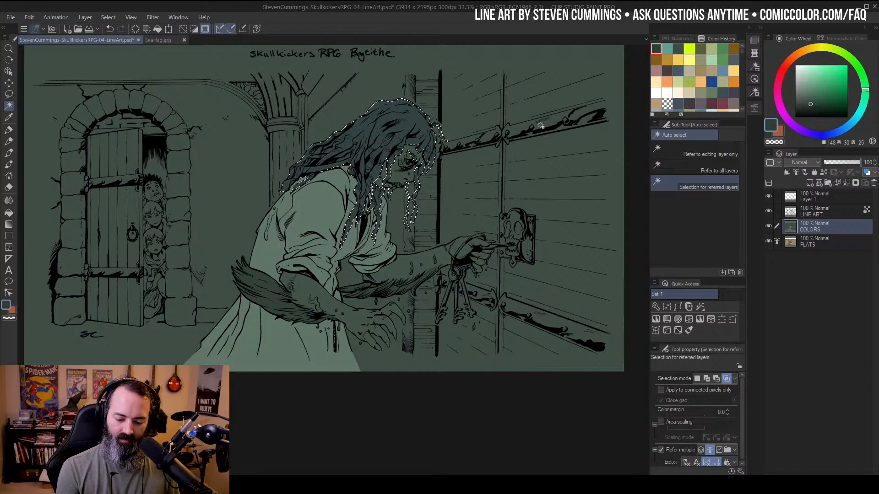
key(ctrl+u)
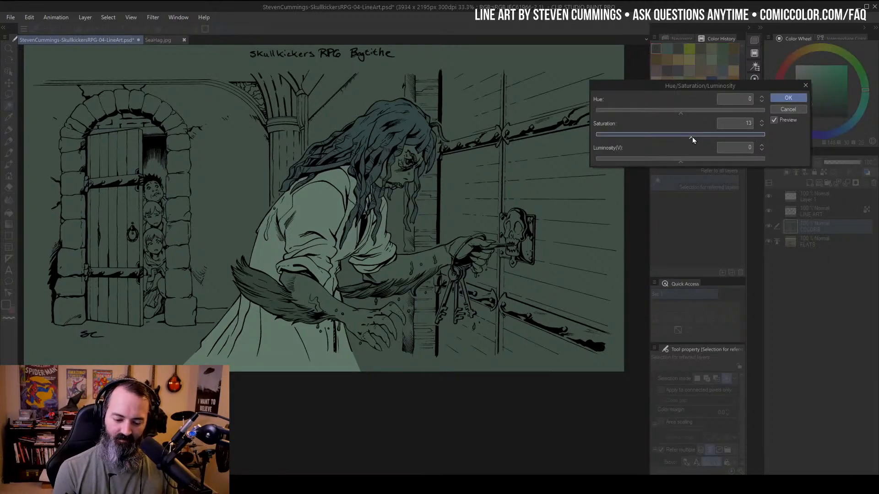
click(788, 98)
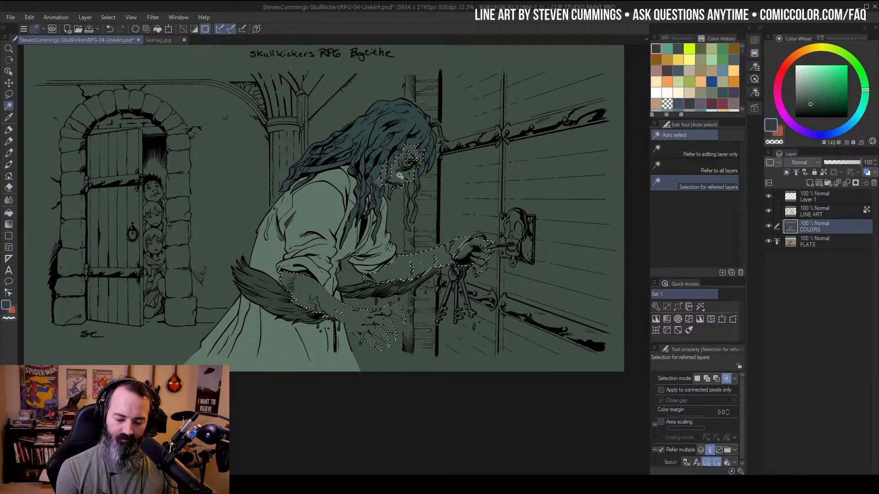
Check the SeaHag.jpg reference, then adjust the hag's selected skin with hue 38 and saturation 12
click(161, 41)
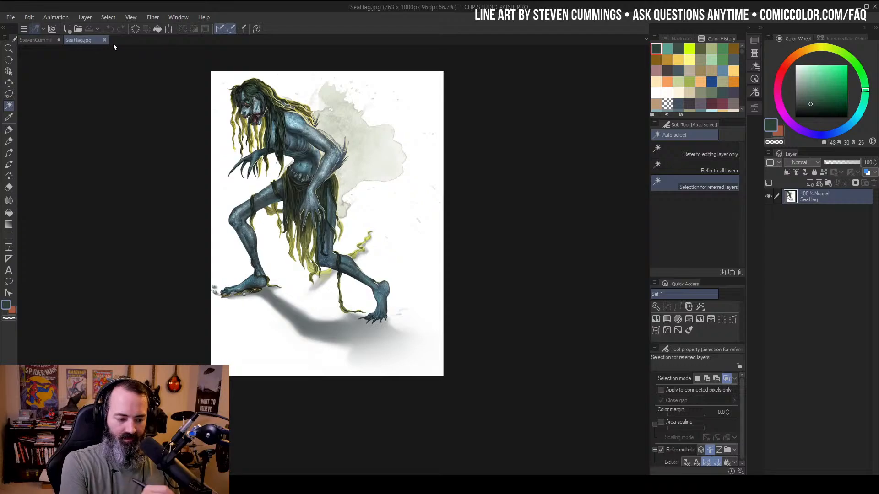
click(41, 41)
key(ctrl+u)
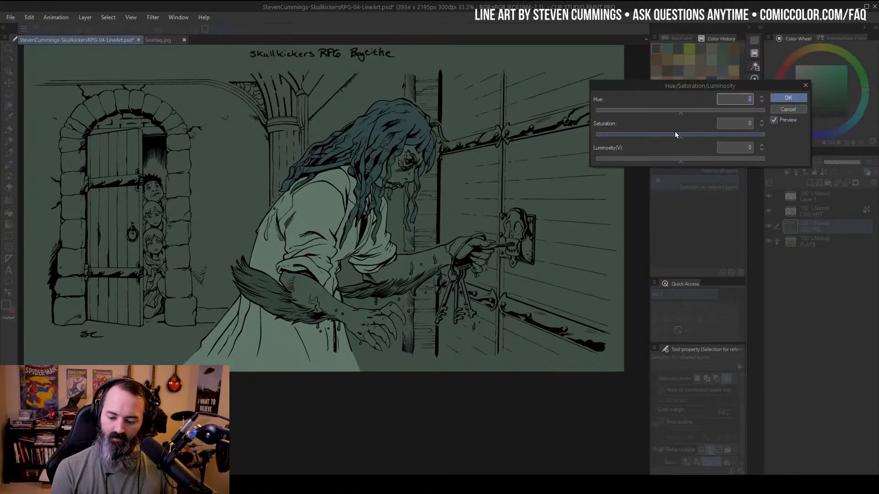
click(668, 110)
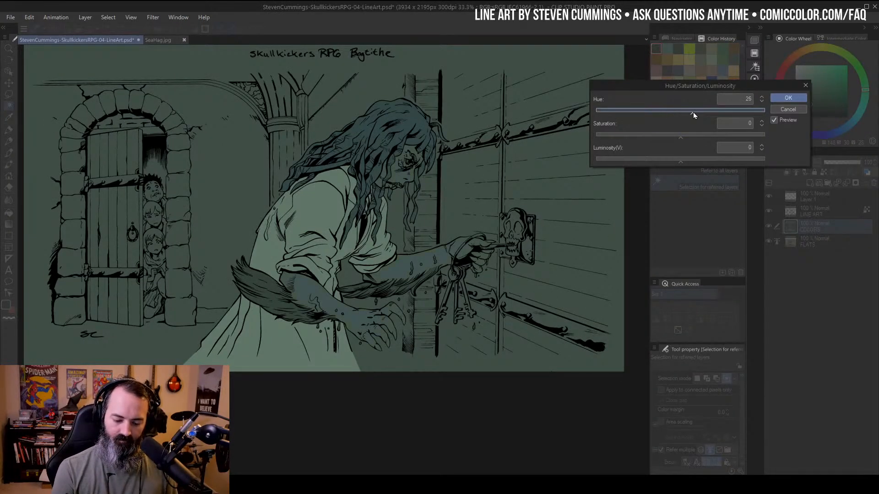
drag(700, 114, 698, 114)
click(690, 136)
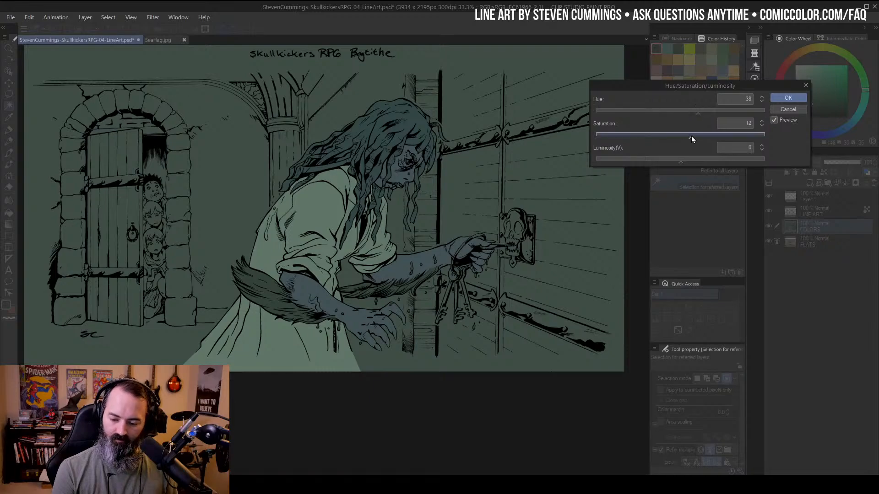
click(788, 98)
Sample the hag's hair colour and fill the feathery tufts on her forearms with it
key(b)
alt+click(416, 120)
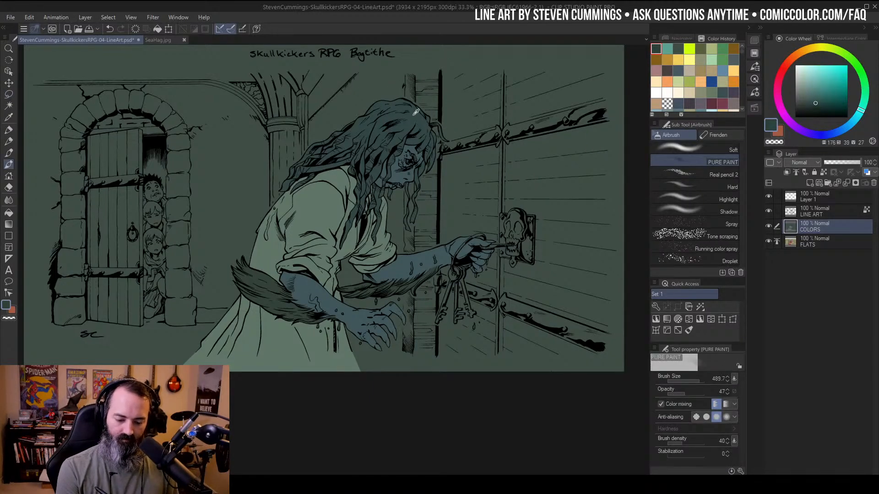
key(m)
key(g)
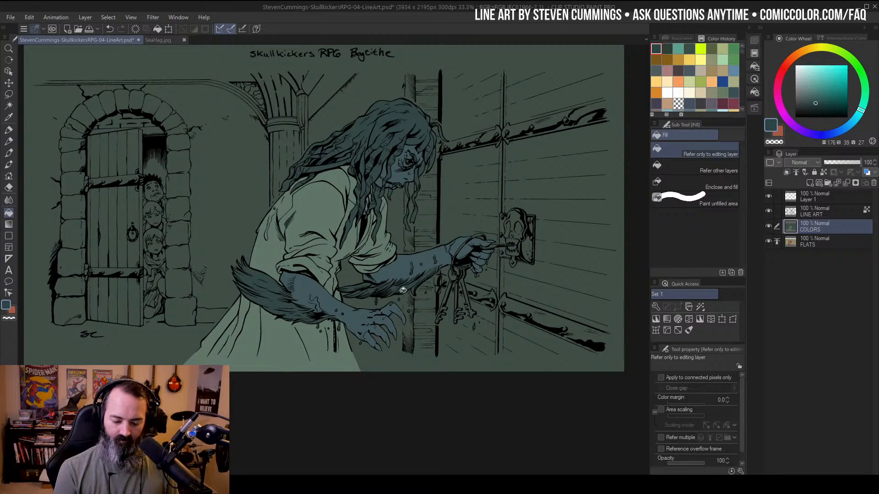
key(m)
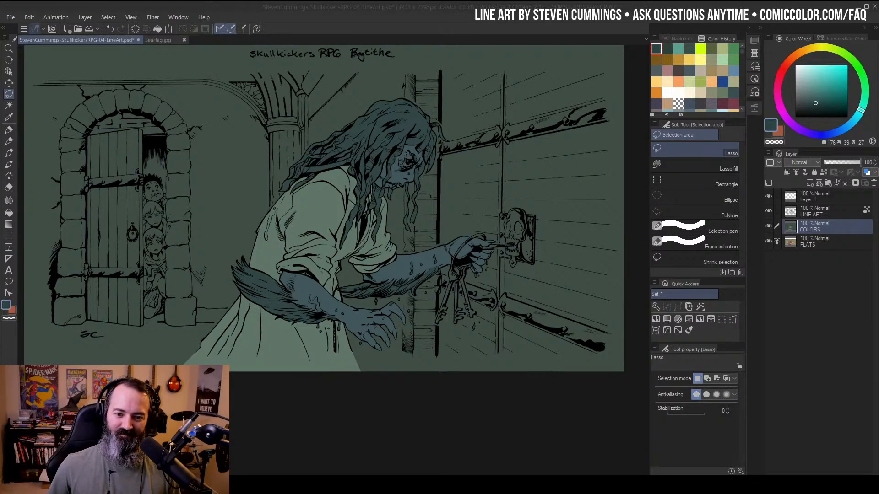
Select the hag's dress, hide the selection border, and lighten it with luminosity 12
click(512, 139)
key(ctrl+space)
alt+click(472, 185)
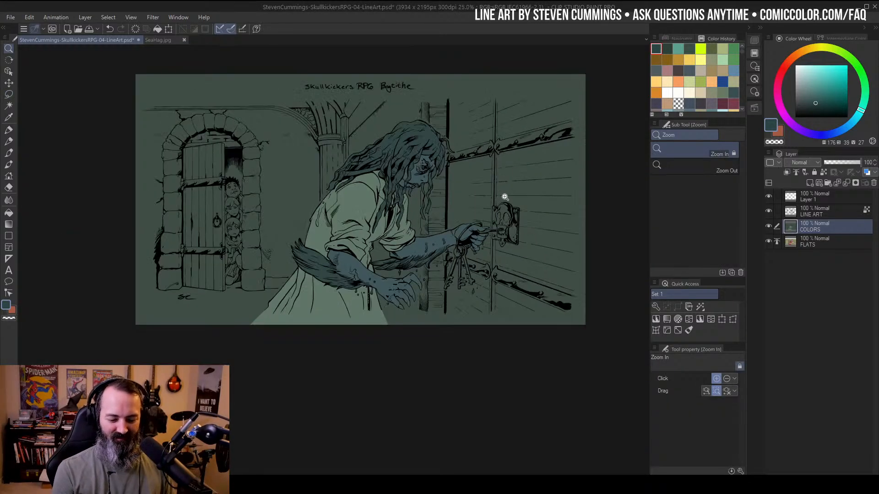
click(389, 212)
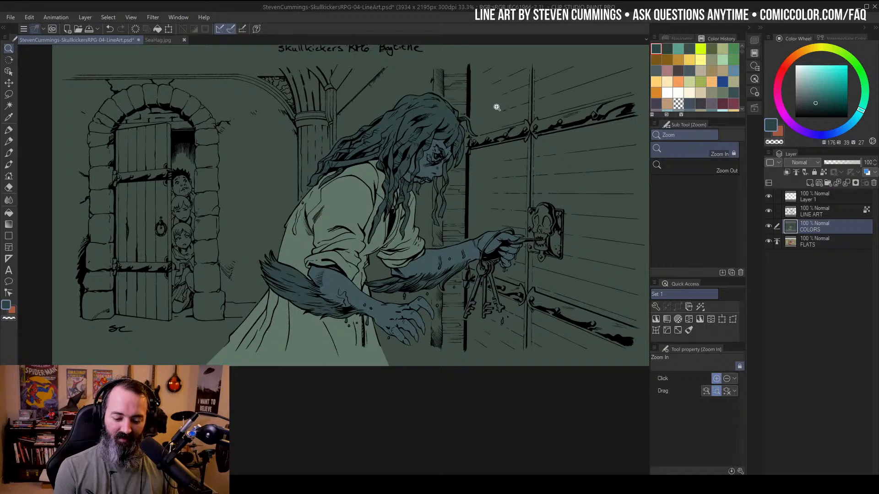
key(w)
click(371, 175)
key(ctrl+h)
key(ctrl+u)
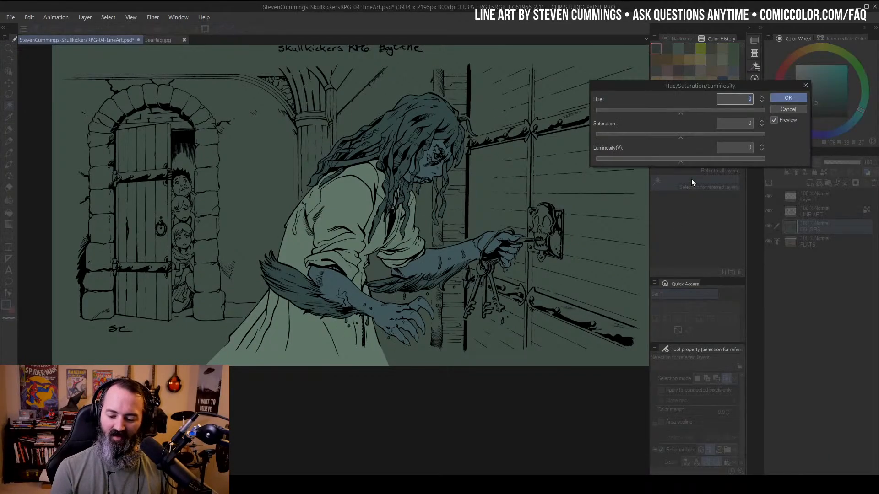
drag(681, 161, 698, 160)
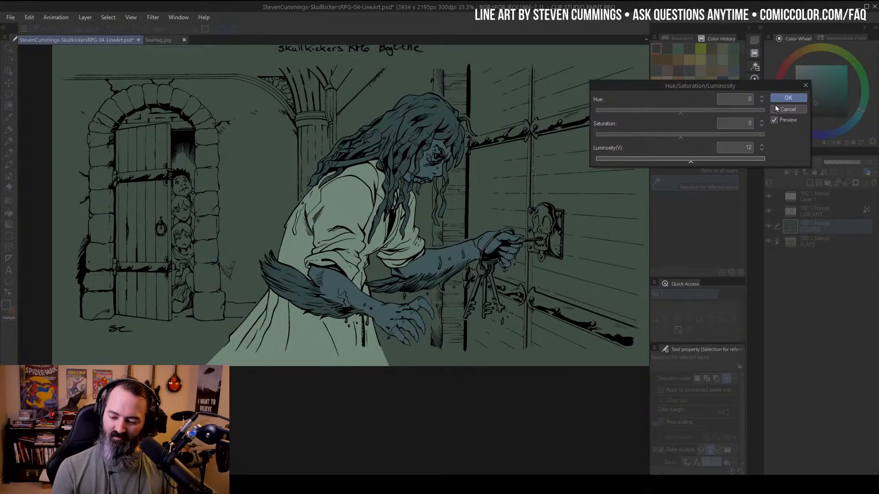
click(788, 98)
key(m)
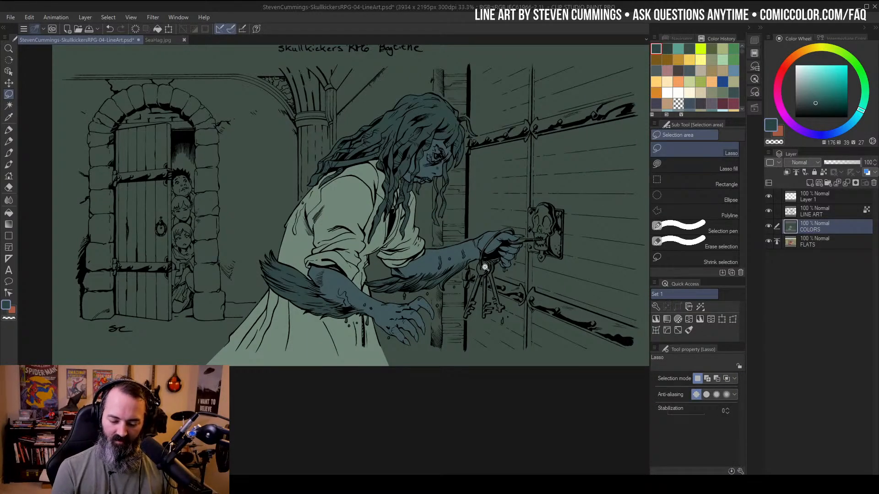
scroll(531, 269, up, 1)
key(w)
click(499, 254)
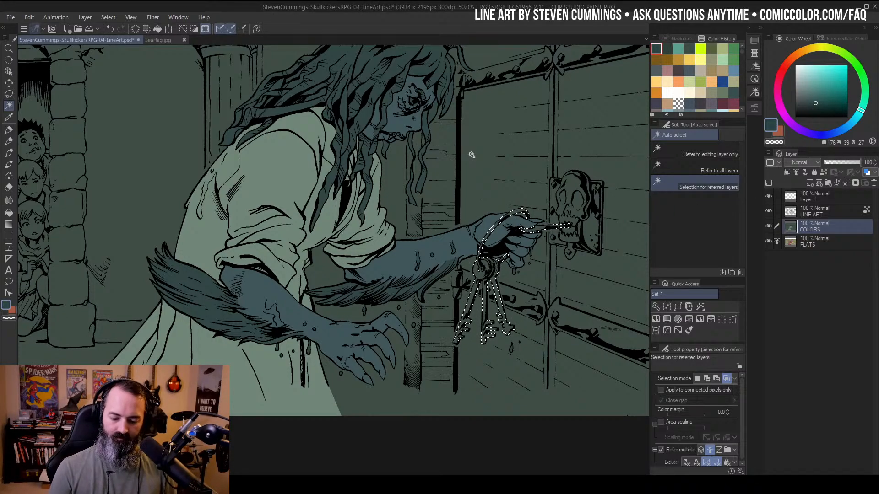
key(ctrl+u)
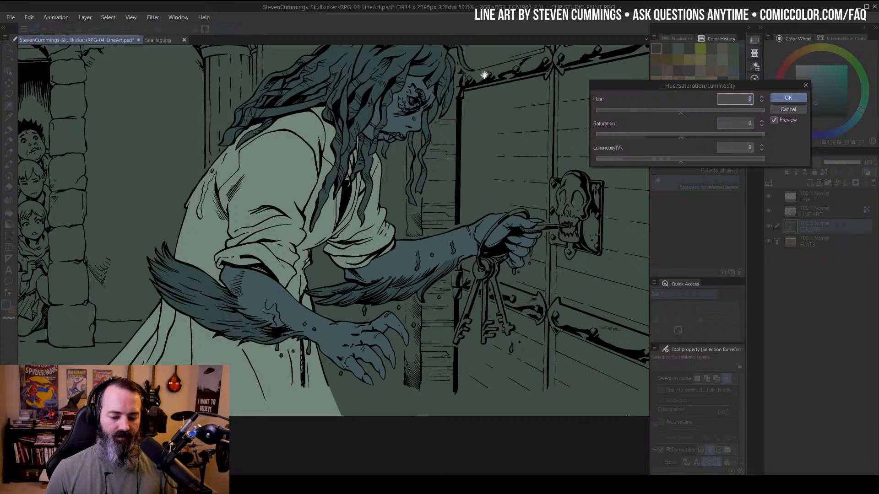
click(788, 109)
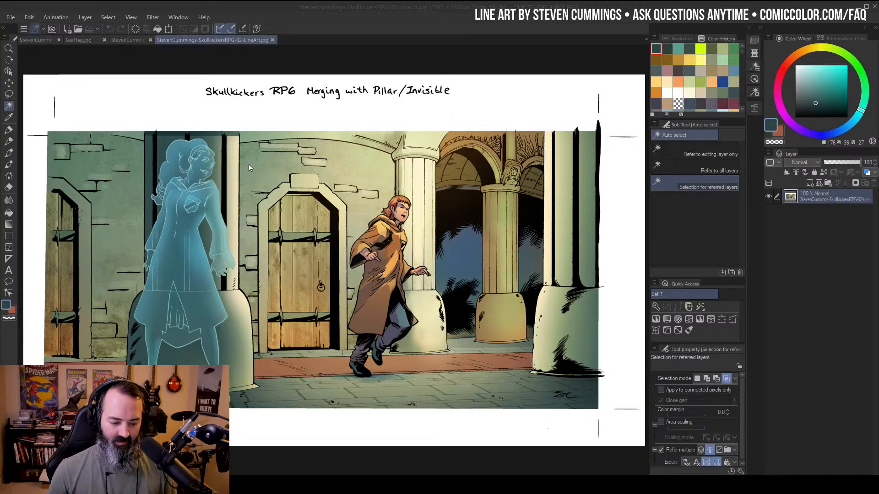
Examine the door, wall and figure colouring in the finished SkullkickersRPG-02 illustration, then close the 02 and 01 reference images
click(322, 205)
key(ctrl+space)
click(330, 171)
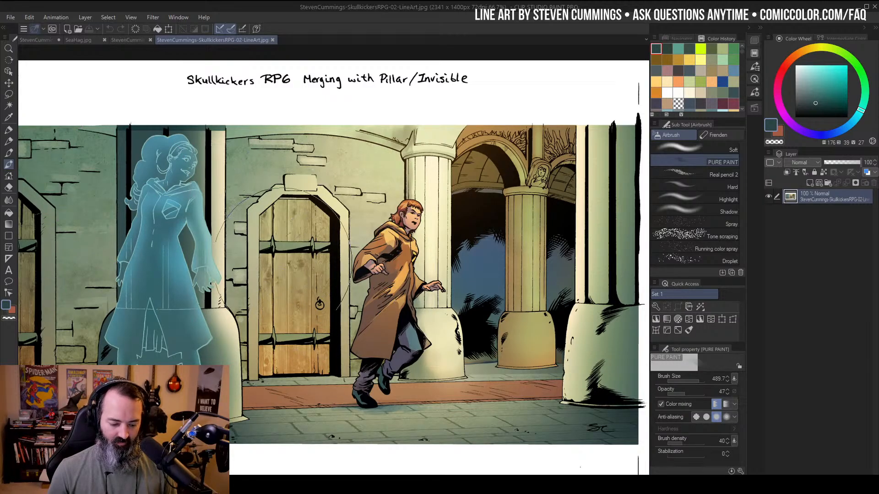
key(ctrl+space)
click(278, 252)
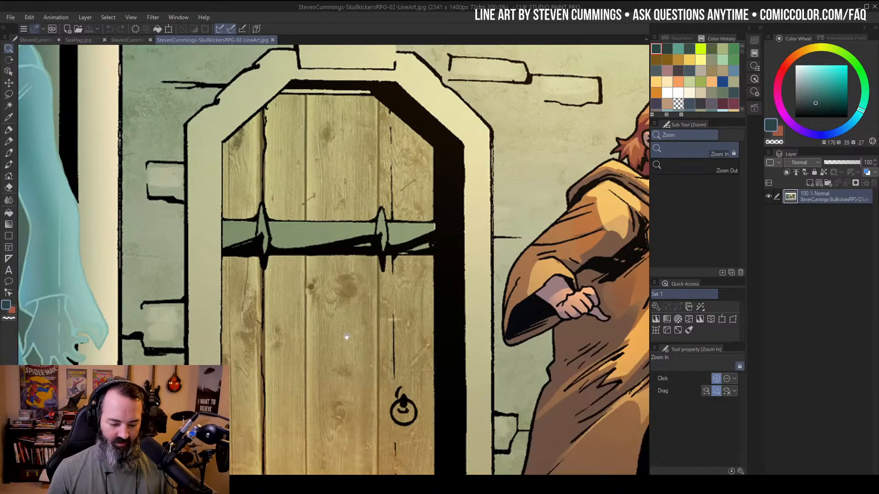
drag(347, 336, 369, 175)
click(318, 201)
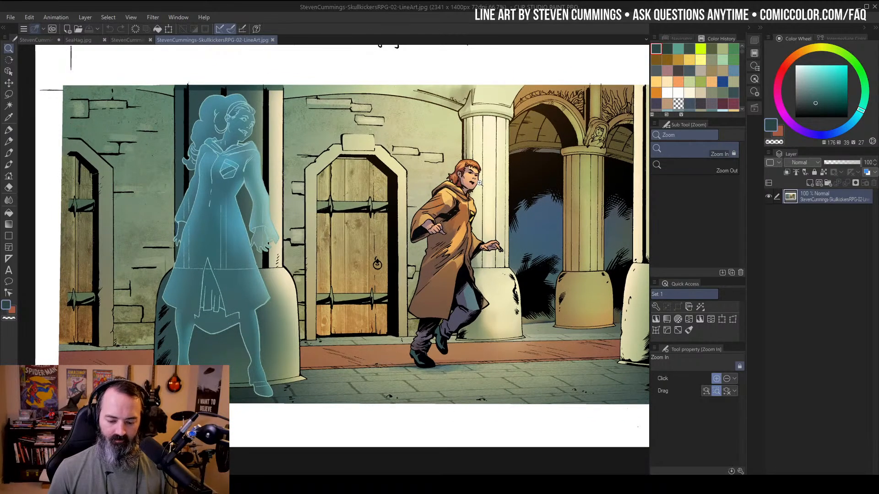
drag(523, 182, 453, 173)
drag(371, 139, 420, 151)
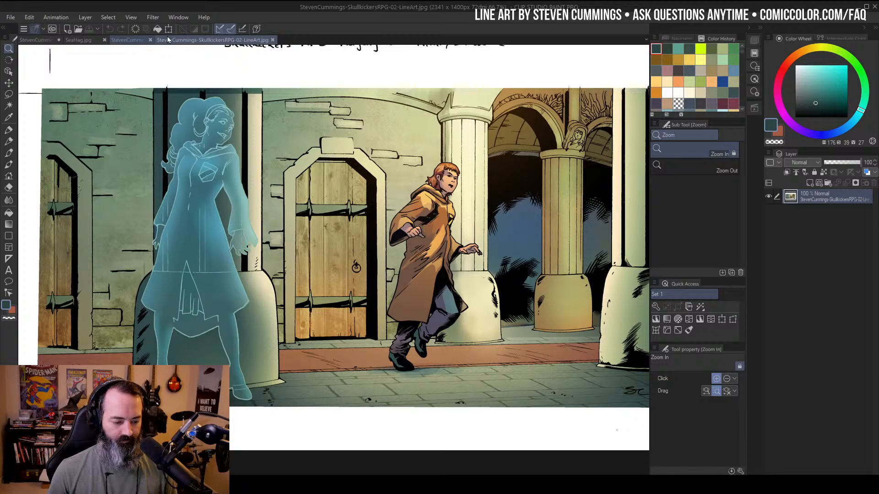
click(272, 40)
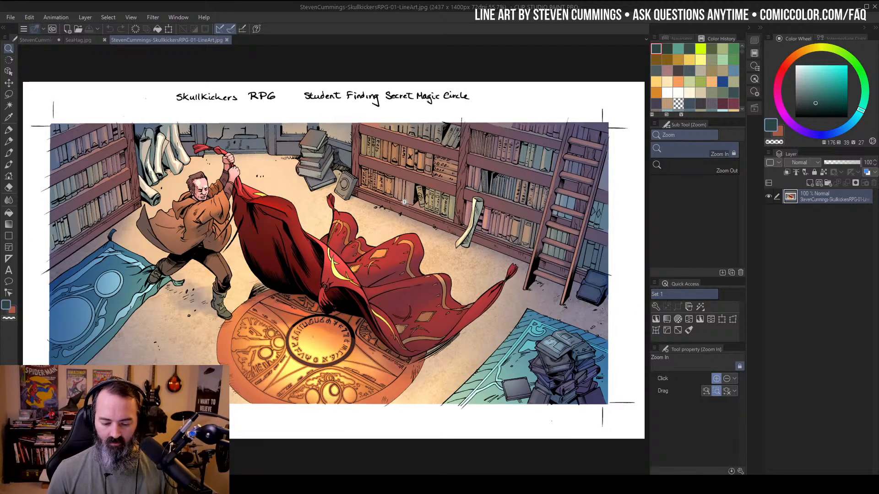
click(227, 40)
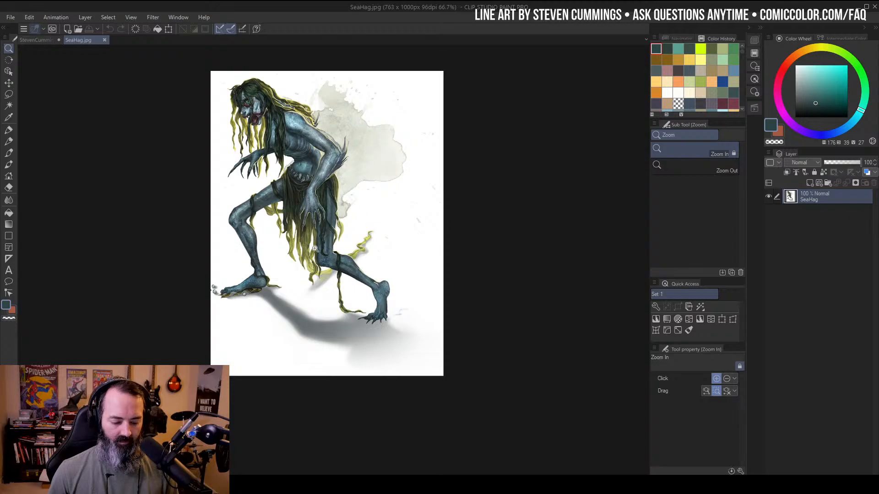
Examine the hair, skin and clothing colours of the creature in SeaHag.jpg up close and return to the line art document
click(256, 135)
click(256, 135)
drag(256, 135, 277, 189)
key(b)
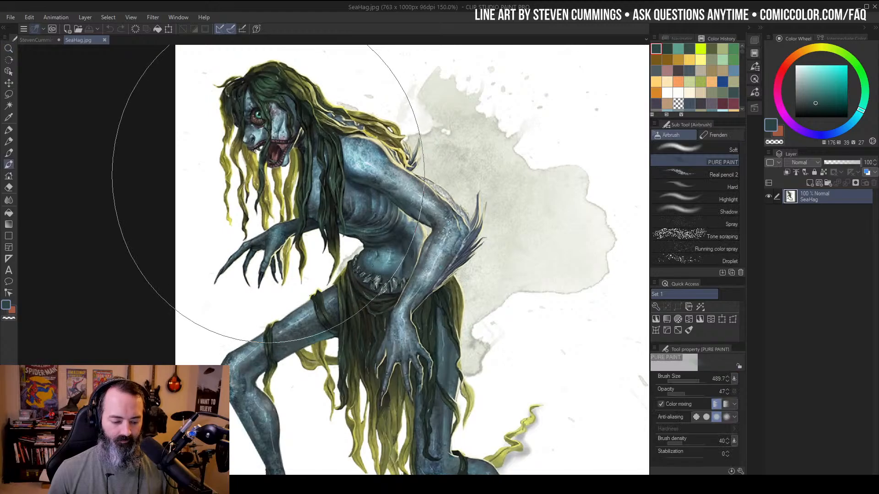
mouse_move(352, 321)
mouse_down()
mouse_move(329, 299)
mouse_move(321, 205)
mouse_up()
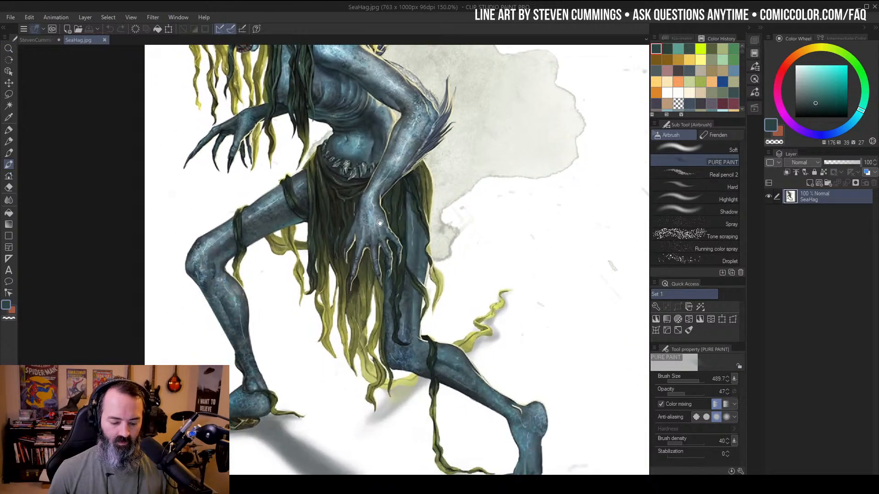
key(slash)
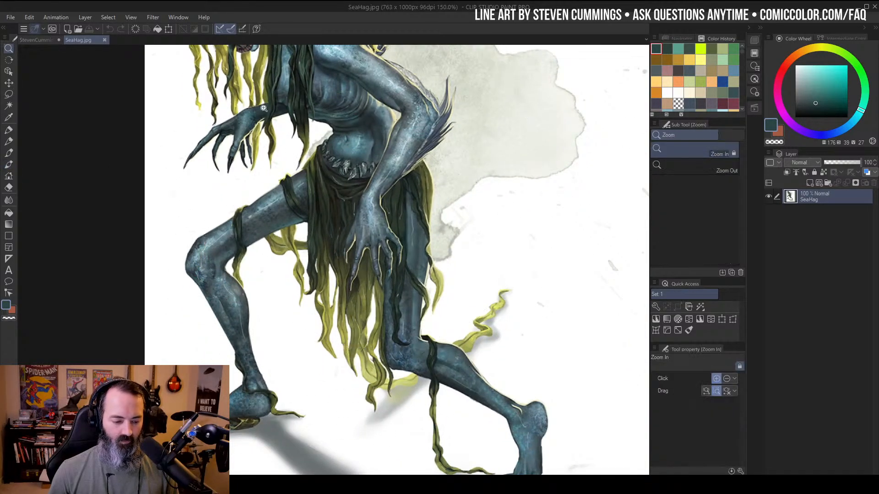
click(49, 41)
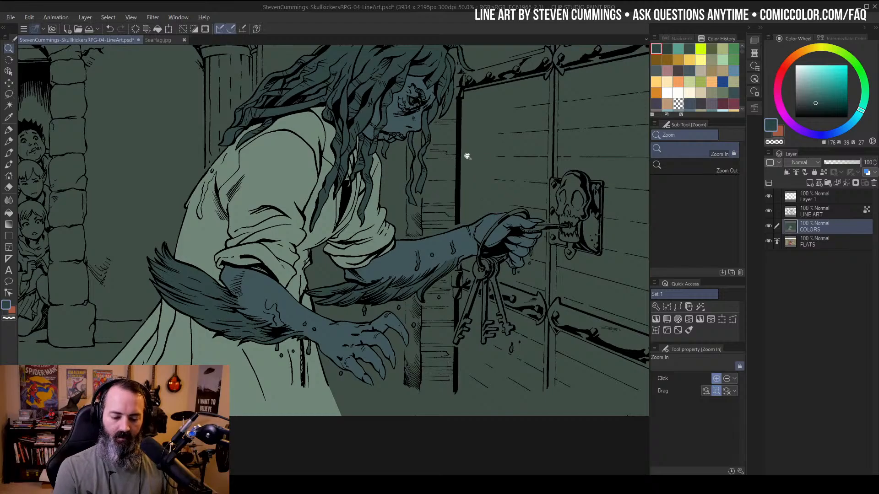
Select the ring of keys in the hag's hand and darken it by lowering the luminosity
scroll(465, 154, down, 3)
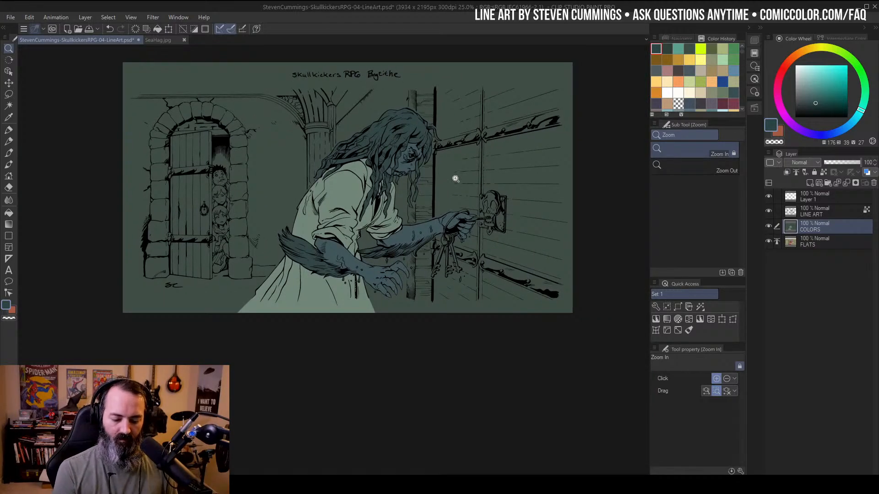
scroll(455, 178, up, 1)
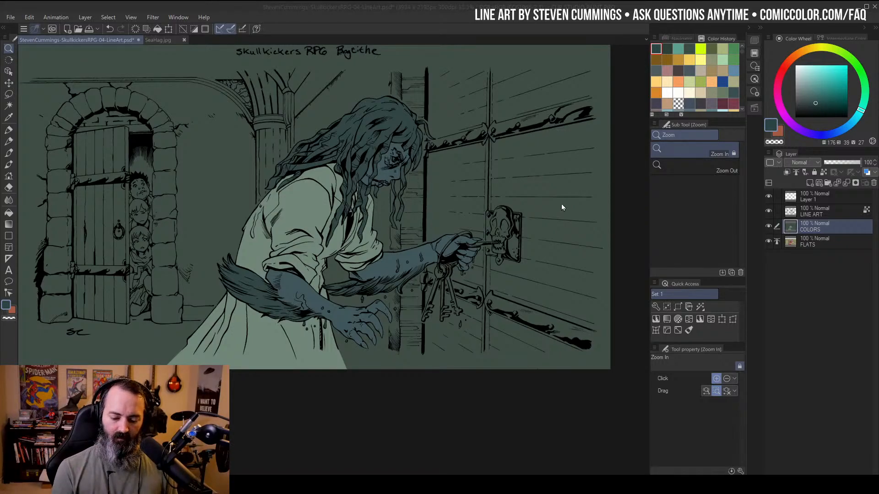
click(536, 251)
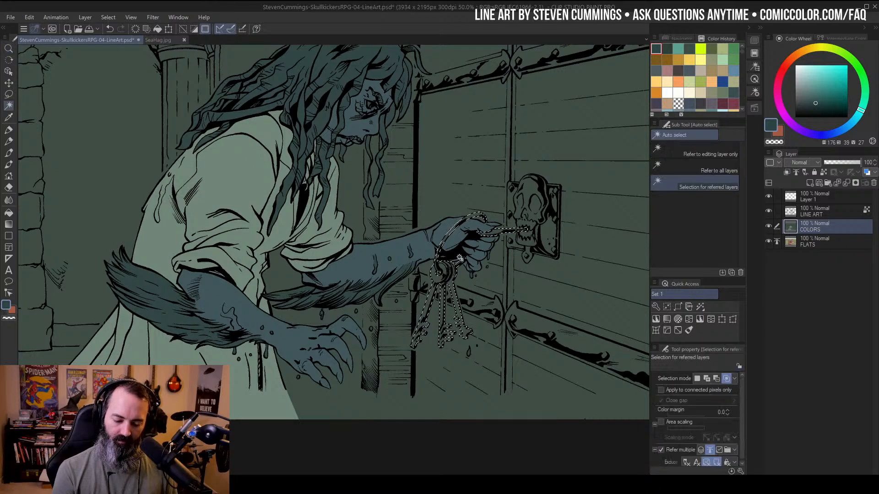
key(ctrl+u)
drag(677, 161, 660, 160)
click(786, 99)
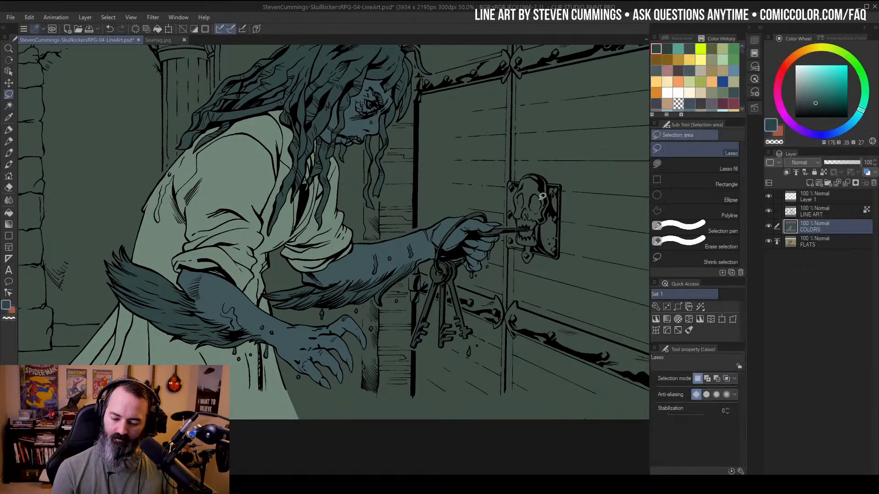
Darken the metal fittings on the large door around the skull lock plate, lowering luminosity to -21 in the final adjustment
key(ctrl+u)
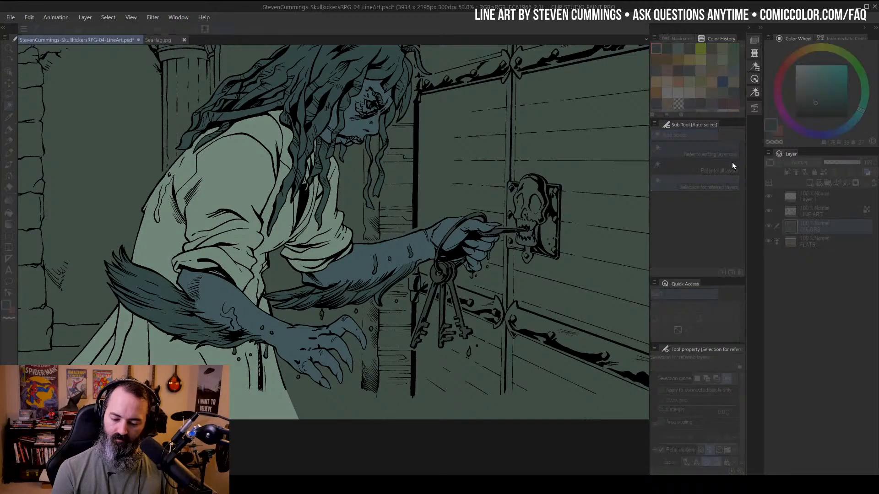
drag(673, 161, 668, 162)
click(787, 98)
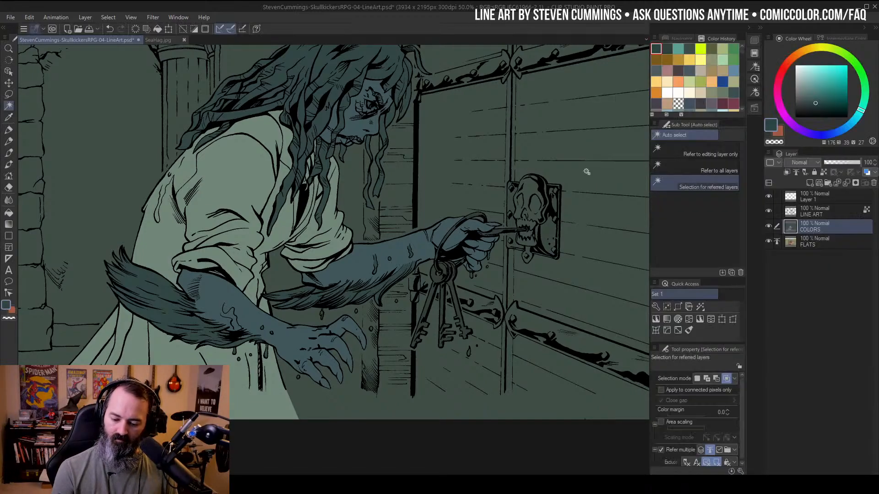
key(ctrl+u)
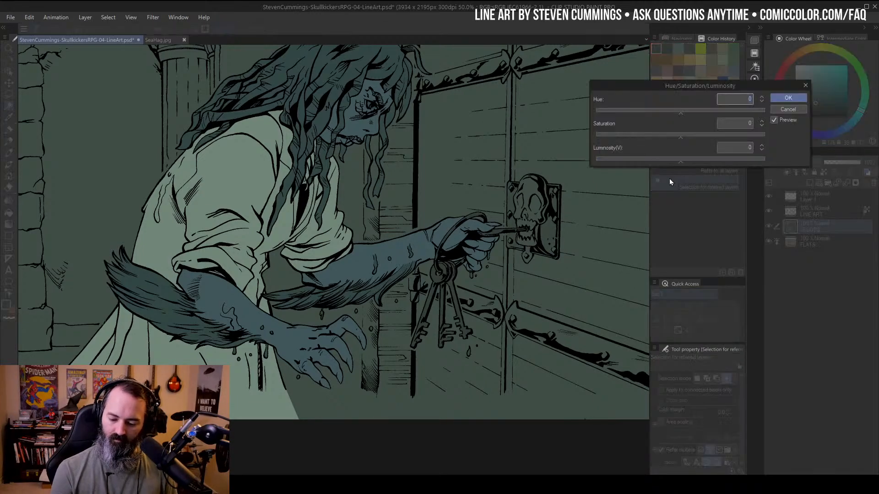
click(661, 161)
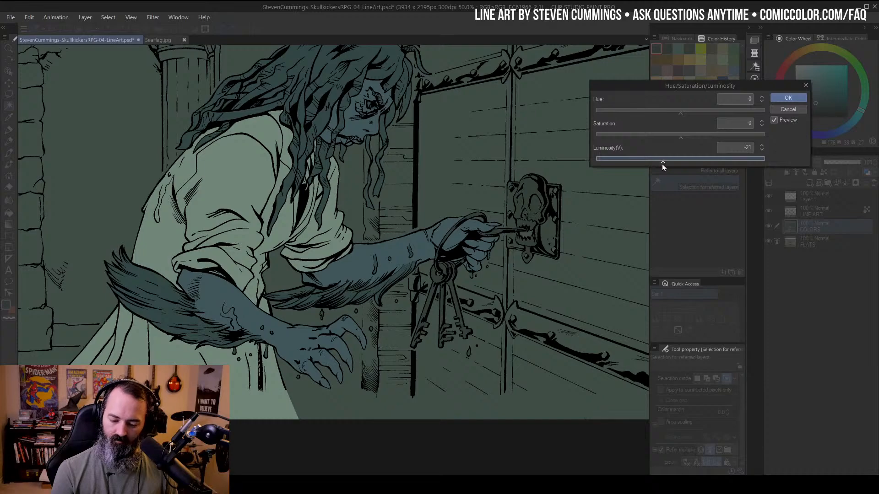
click(780, 98)
key(/)
scroll(493, 184, down, 2)
drag(528, 171, 524, 199)
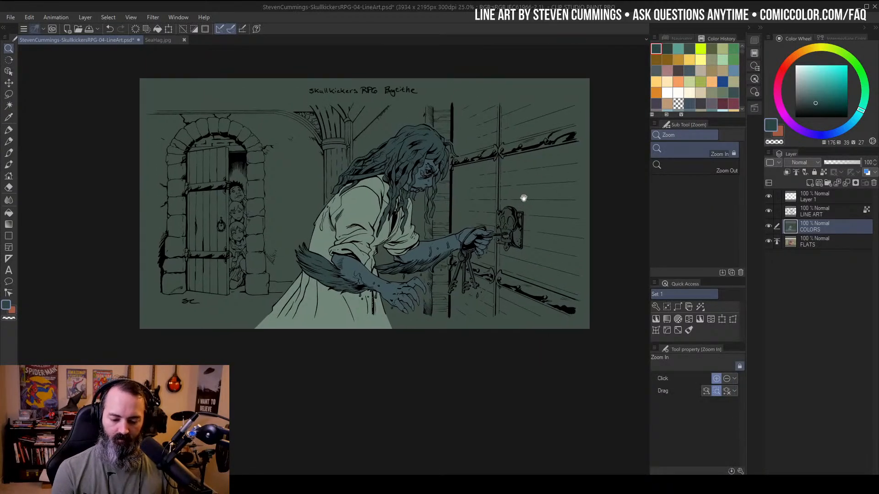
key(w)
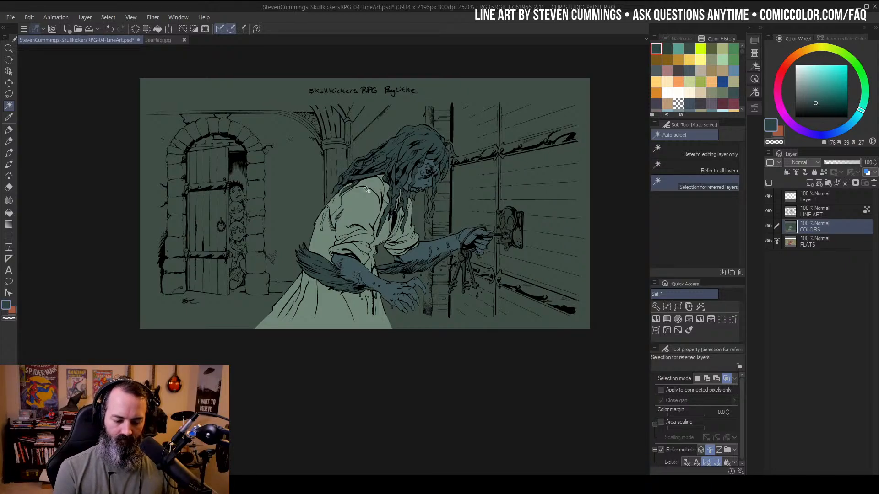
Select the stone arch around the small door, the back wall and the columns on the COLORS layer
click(257, 181)
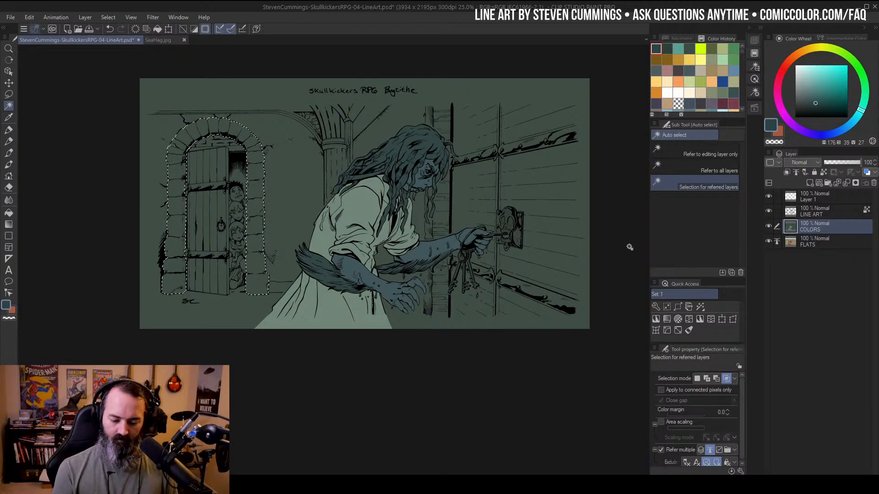
click(279, 171)
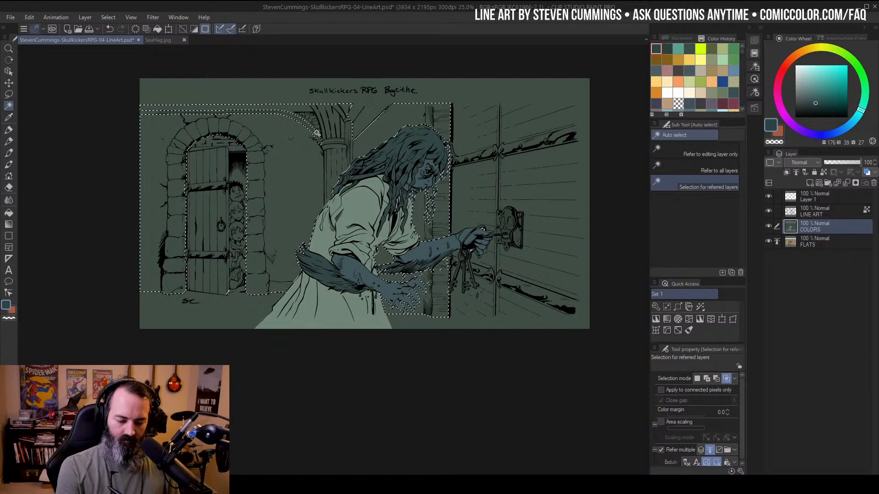
click(339, 131)
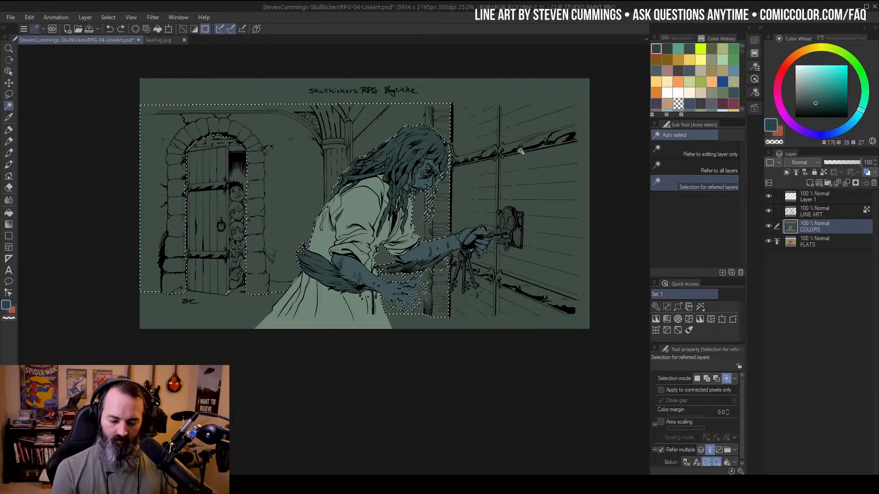
key(ctrl+z)
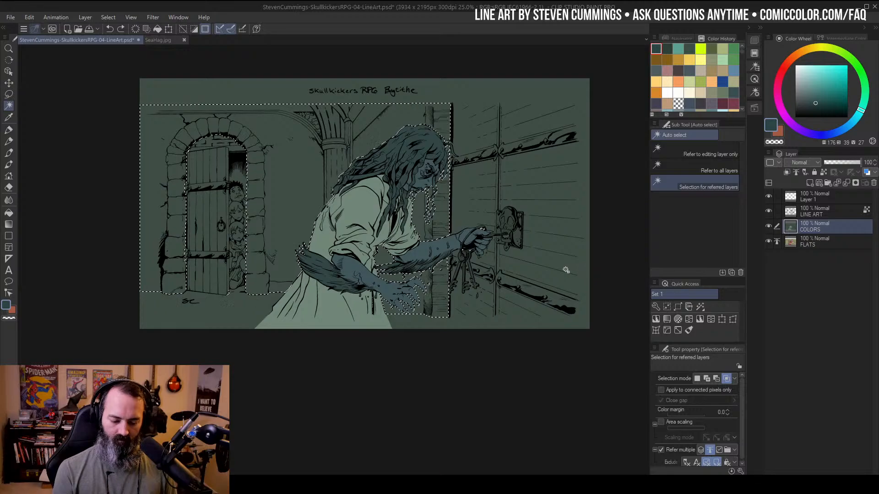
Extend the background selection over the stone floor down to the image's lower edge, using the Lasso and Auto select
key(m)
scroll(435, 307, up, 1)
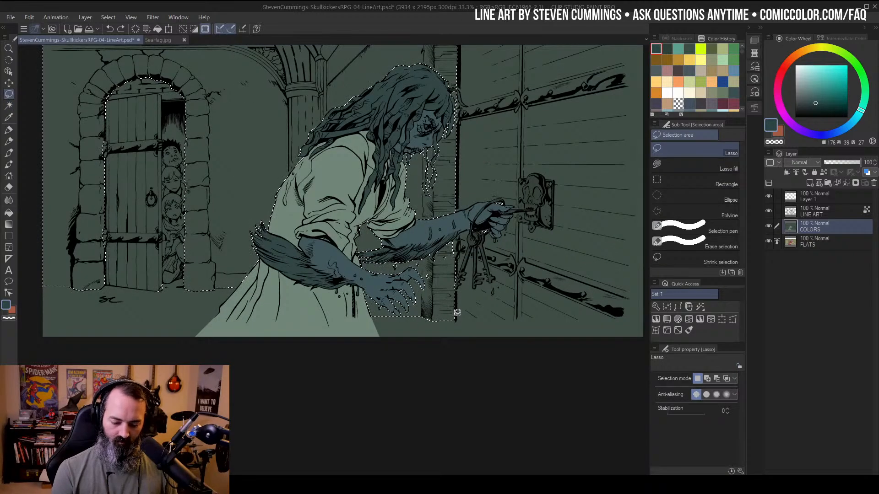
drag(457, 313, 453, 341)
drag(370, 317, 370, 319)
key(w)
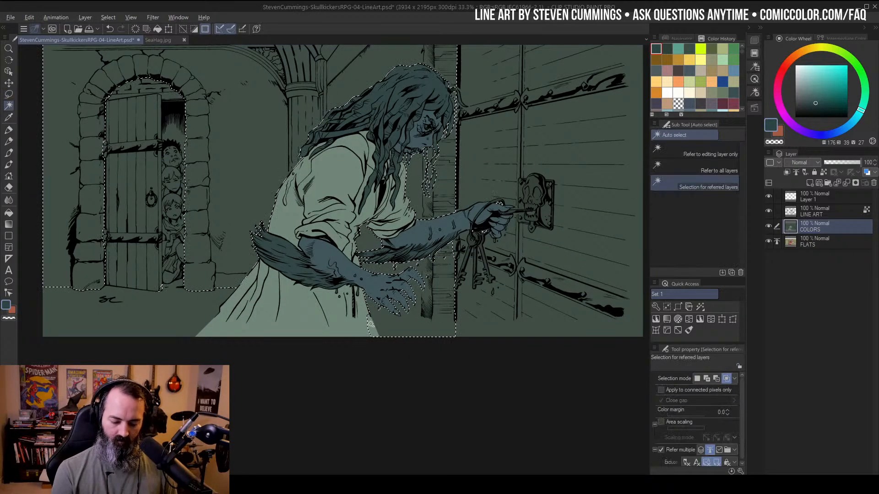
scroll(386, 300, down, 3)
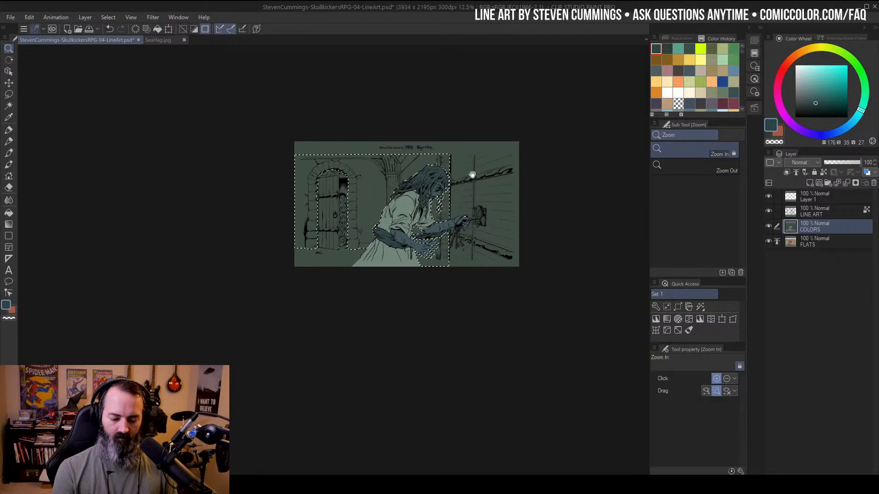
shift+click(348, 256)
key(ctrl+space)
click(369, 188)
click(369, 188)
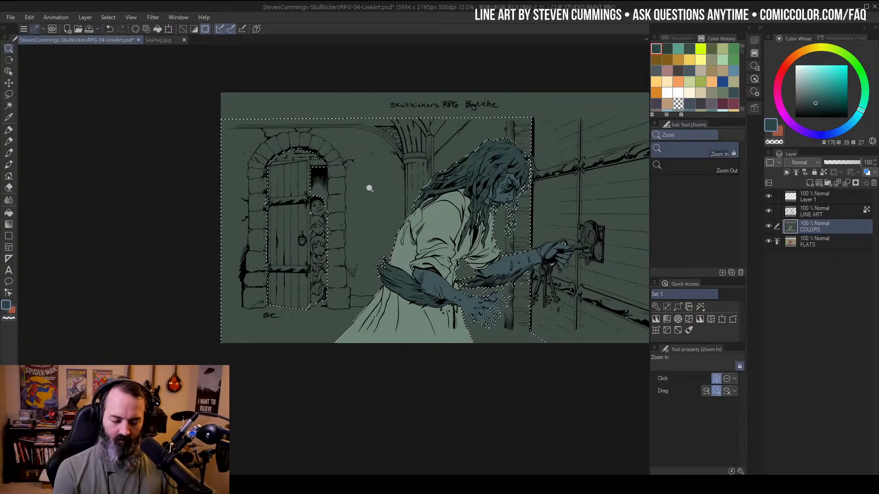
click(369, 188)
Clean up the selection edge around the small doorway with the Lasso and check its coverage with Quick Mask
key(m)
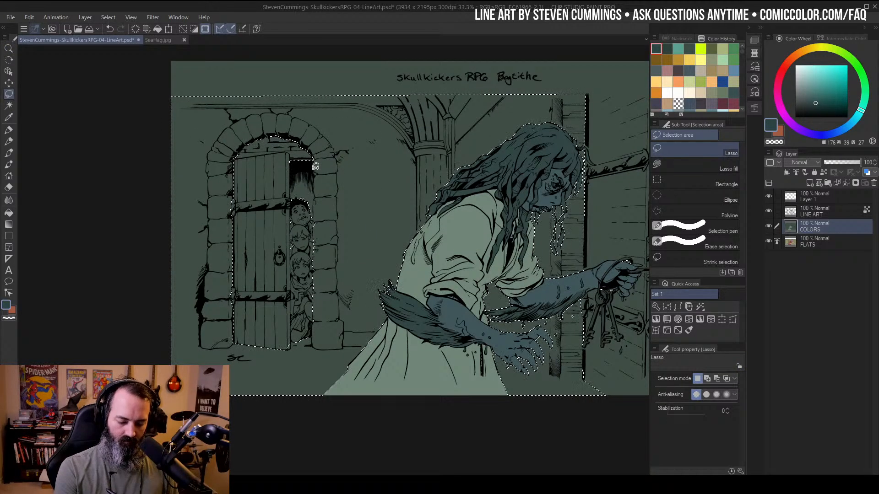
mouse_move(315, 196)
mouse_down()
mouse_move(280, 199)
mouse_move(320, 221)
mouse_up()
scroll(337, 143, up, 3)
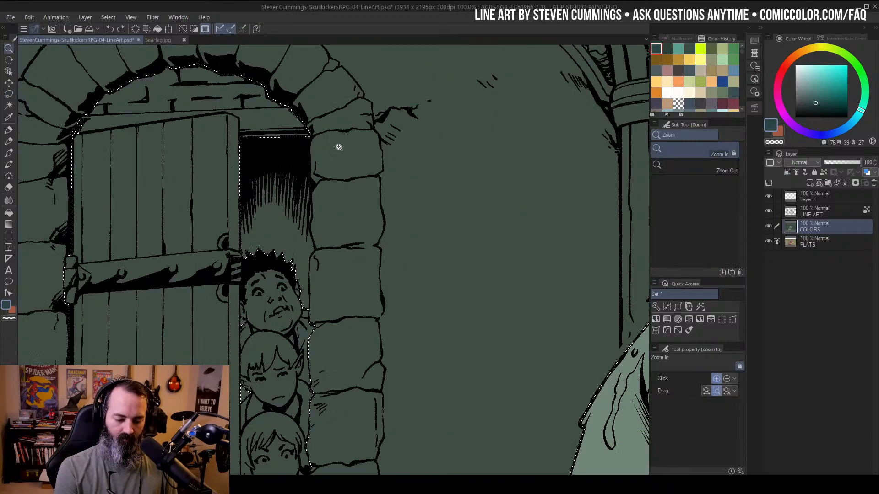
mouse_move(316, 179)
mouse_down()
mouse_move(314, 252)
mouse_move(248, 268)
mouse_move(246, 119)
mouse_up()
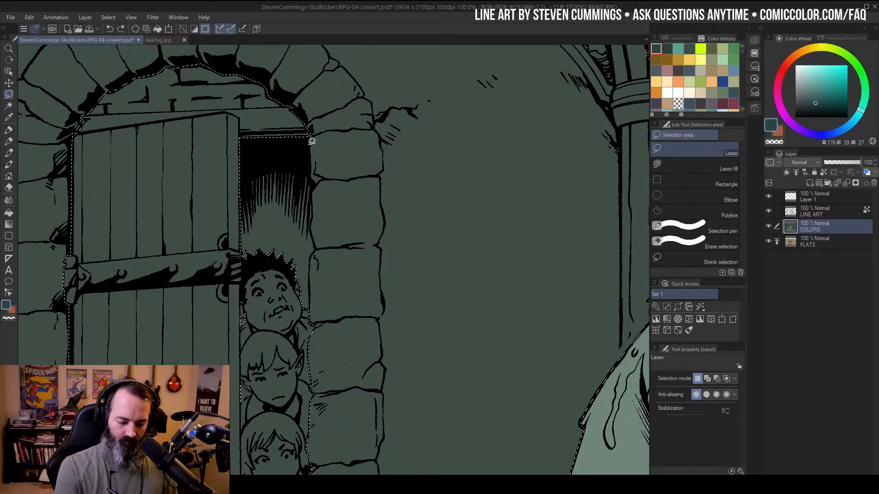
mouse_move(311, 141)
mouse_down()
mouse_move(312, 284)
mouse_move(251, 113)
mouse_move(293, 120)
mouse_up()
alt+click(349, 270)
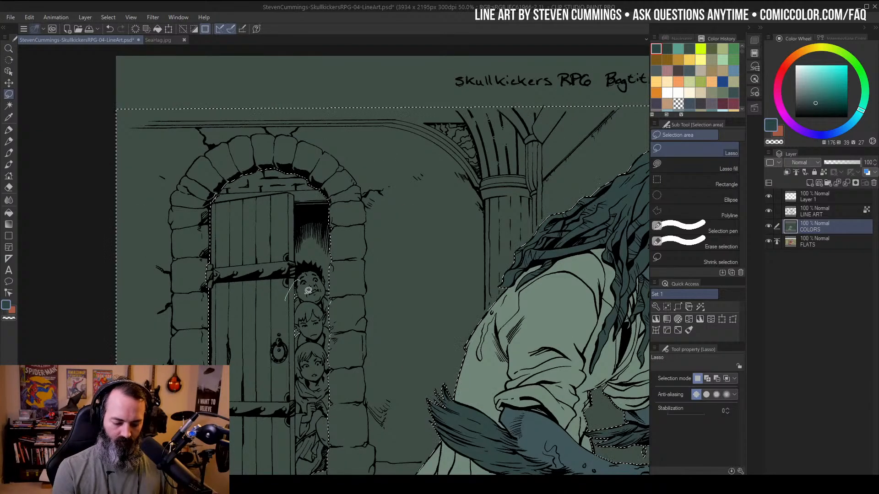
alt+click(392, 267)
drag(480, 249, 409, 217)
key(ctrl+m)
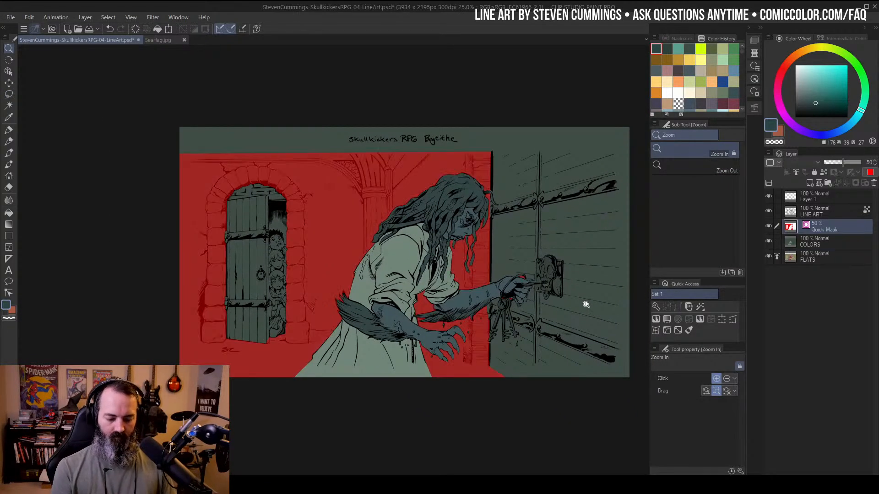
key(ctrl+m)
Lasso the stray selection areas around the hag's key-holding hand and the drips beneath her forearm
key(m)
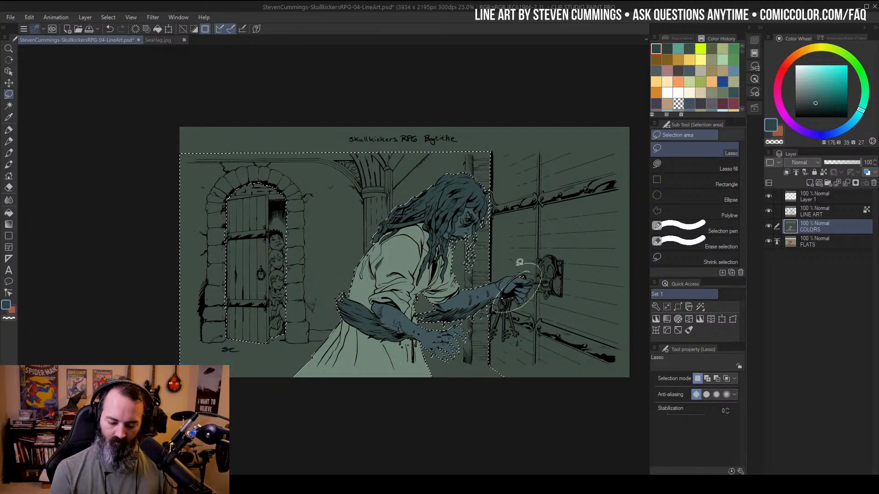
drag(545, 222, 512, 189)
ctrl+click(450, 274)
key(w)
key(m)
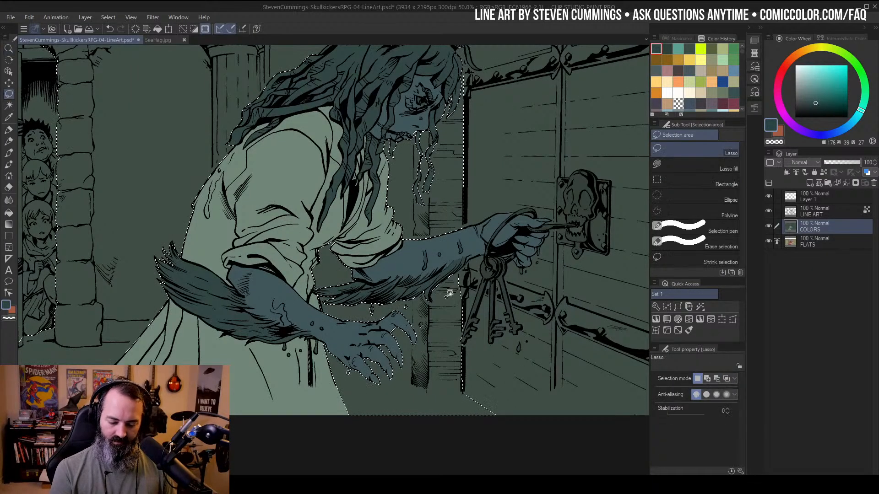
key(w)
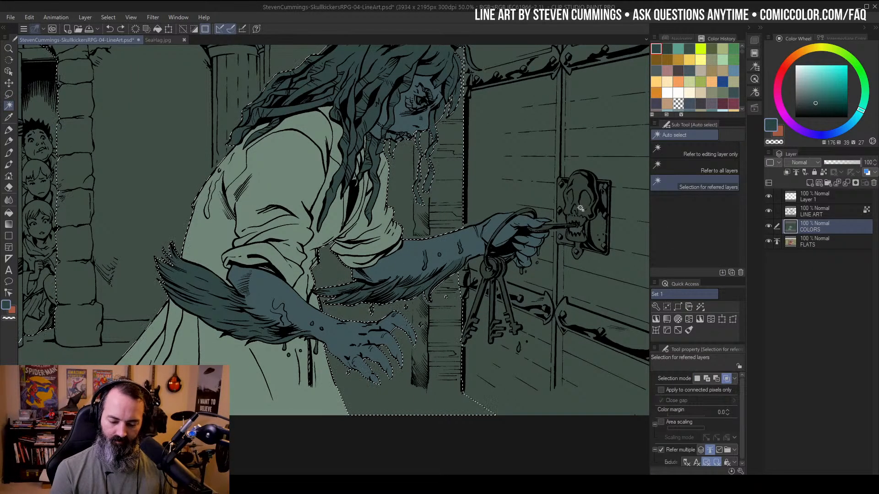
key(m)
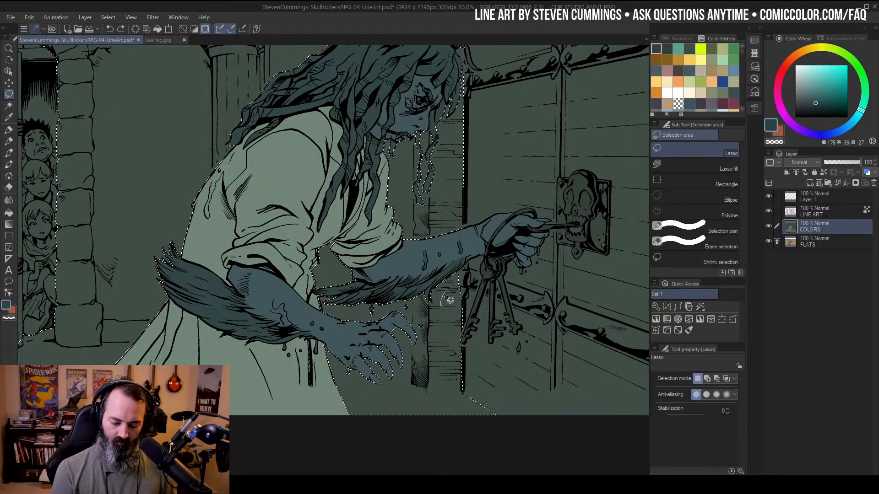
ctrl+alt+click(506, 251)
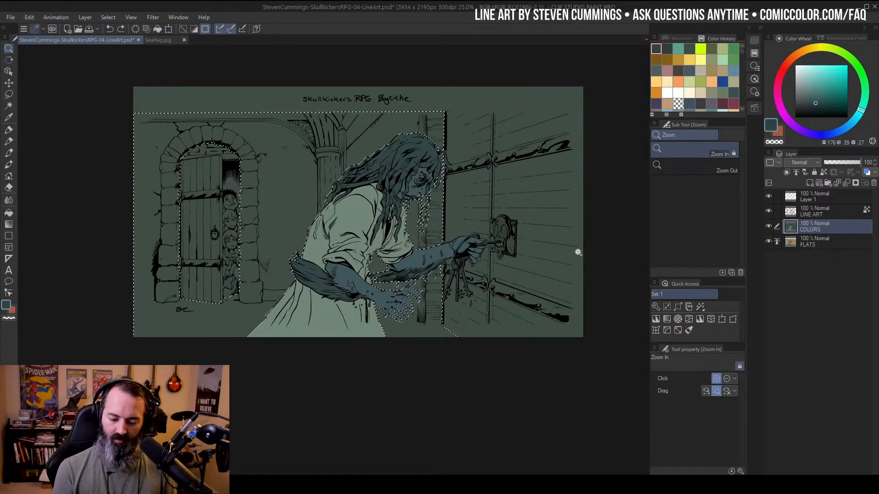
Add the large door's planks and metal bands to the background selection and check it with Quick Mask
key(w)
shift+click(537, 203)
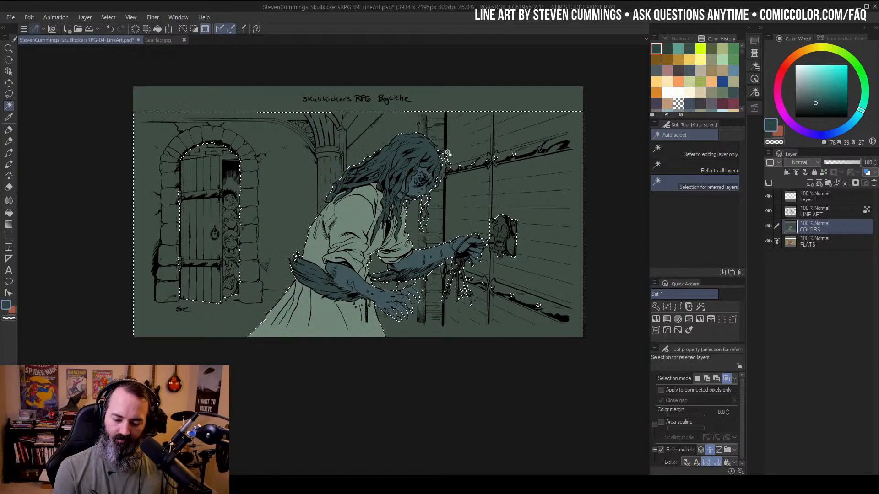
key(ctrl+m)
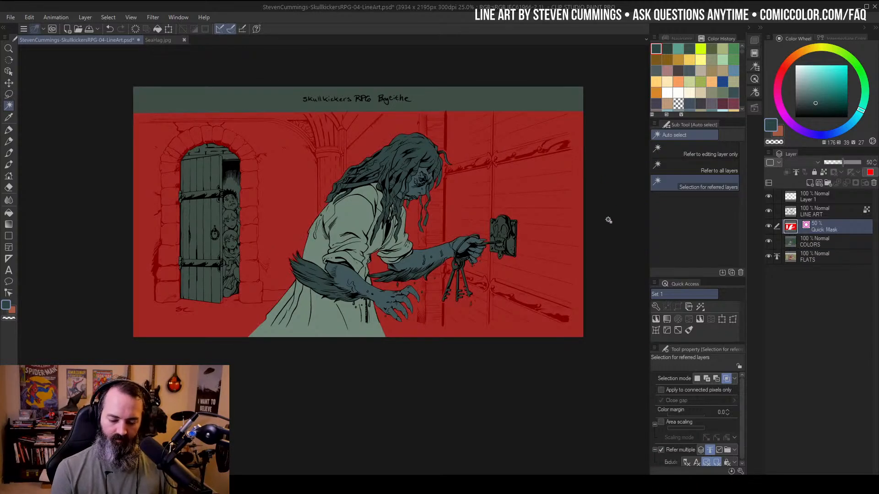
key(ctrl+m)
Shift the selected background to hue -58, saturation -24 and luminosity 2, and clear the selection
key(ctrl+u)
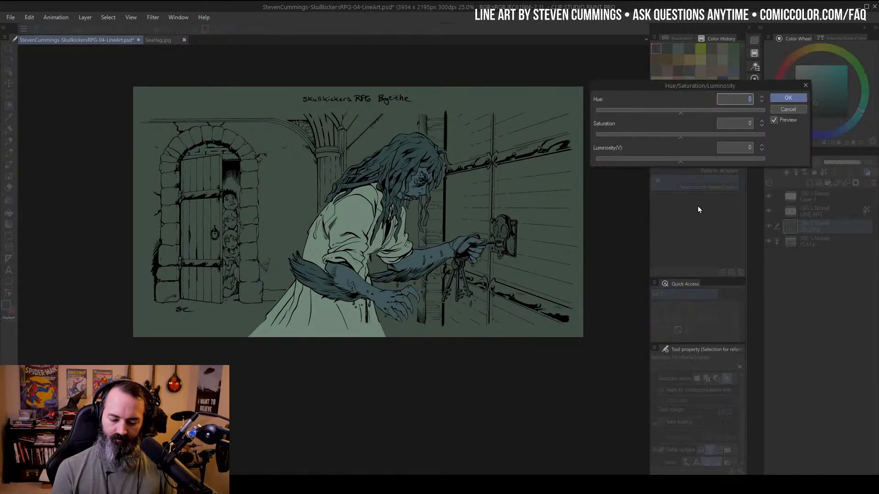
drag(684, 117, 661, 112)
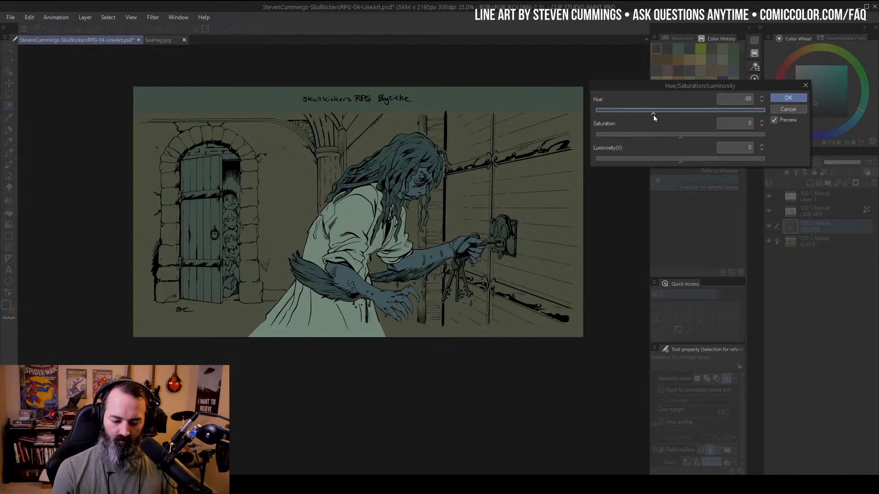
click(665, 135)
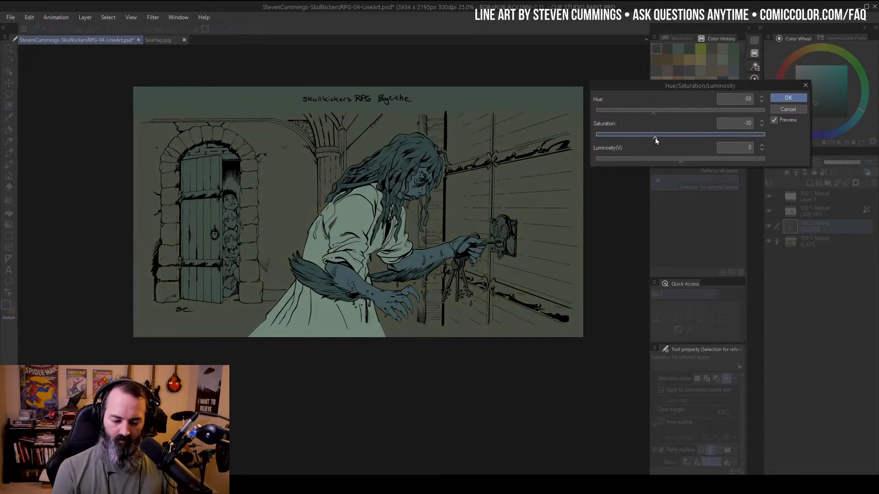
click(686, 161)
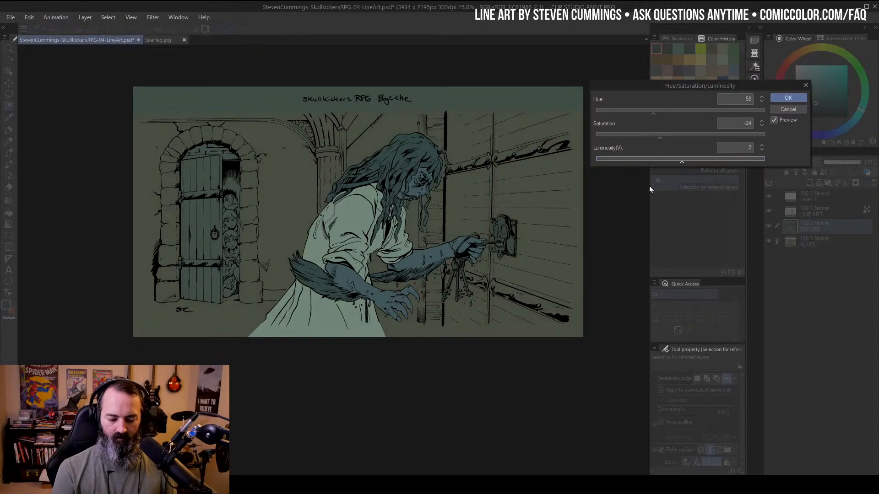
click(784, 98)
key(m)
key(ctrl+d)
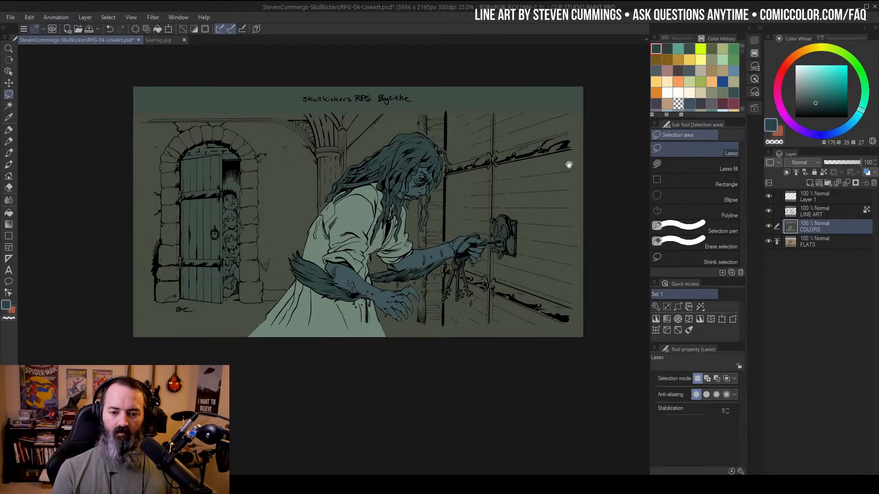
Select the wooden plank areas of the large door, leaving out its metal bands and skull lock plate
drag(566, 143, 555, 137)
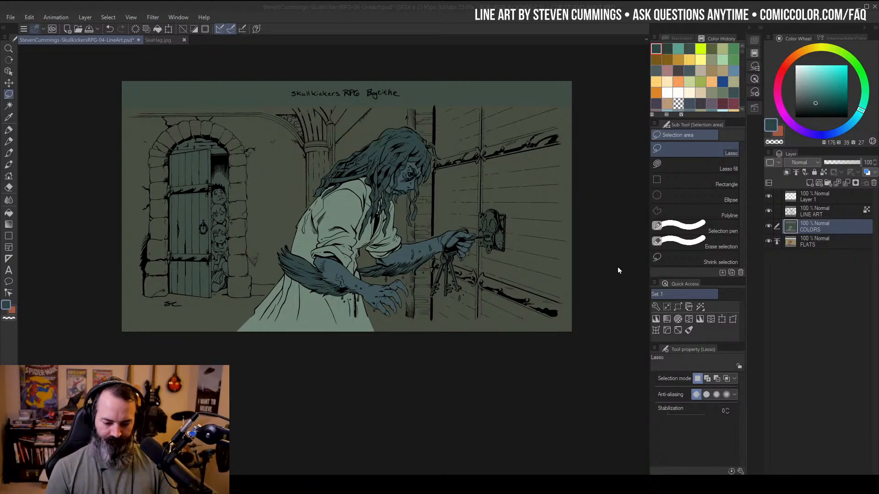
click(494, 167)
key(ctrl+d)
key(ctrl+space)
click(561, 142)
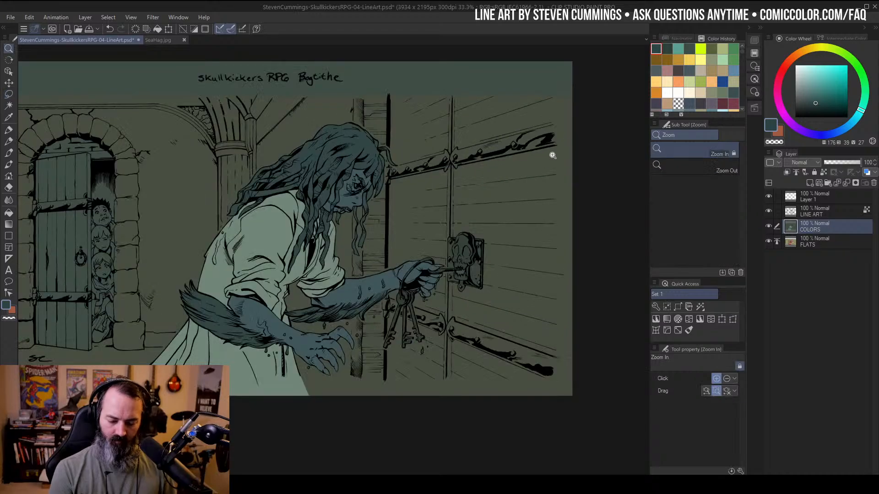
drag(536, 174, 502, 188)
alt+click(476, 178)
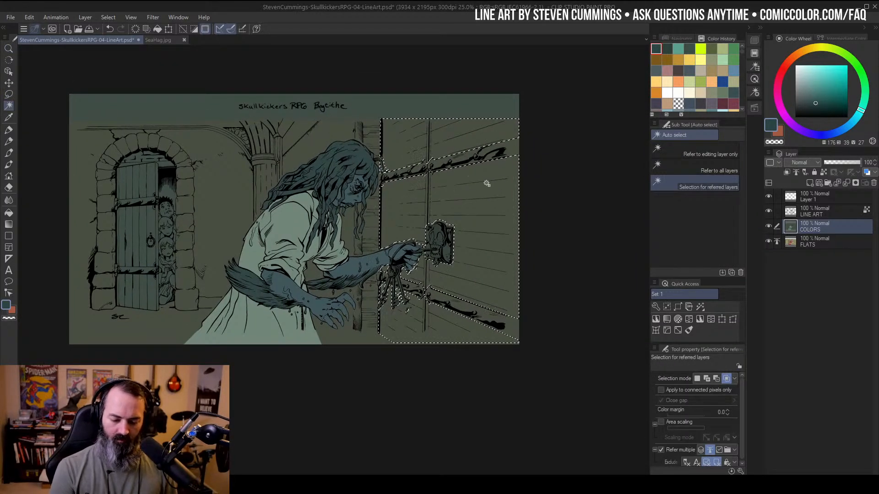
click(485, 183)
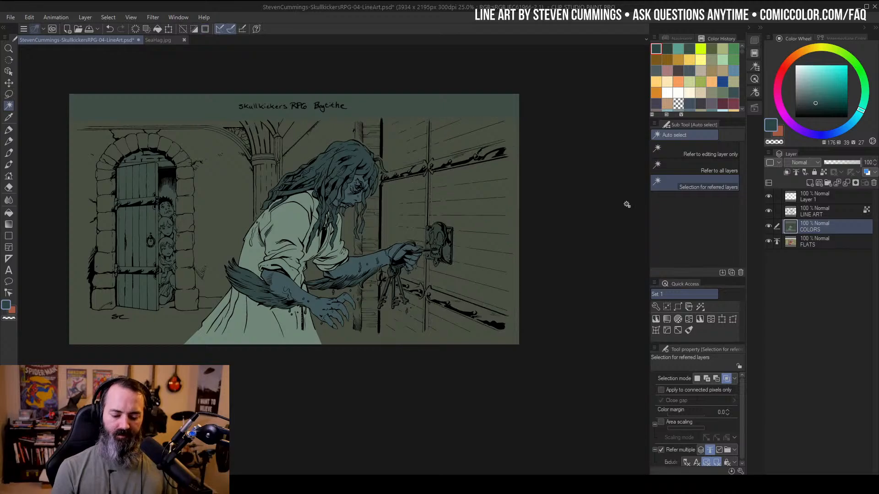
key(ctrl+u)
drag(686, 133, 687, 111)
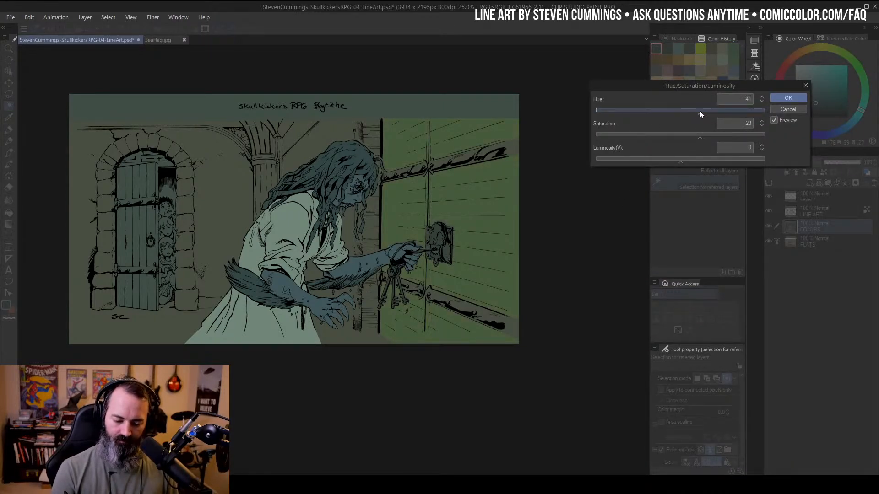
click(789, 109)
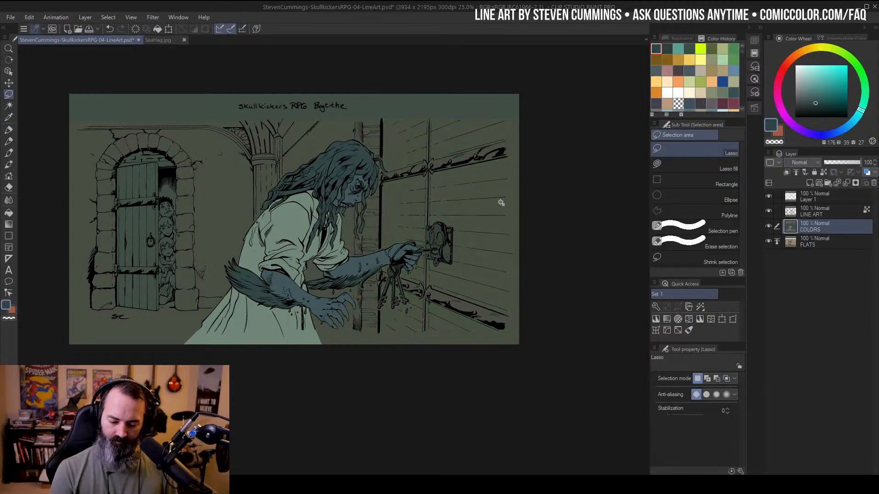
Warm the large door's planks with hue -43 and saturation 14, and sample their brown as the drawing colour
key(ctrl+u)
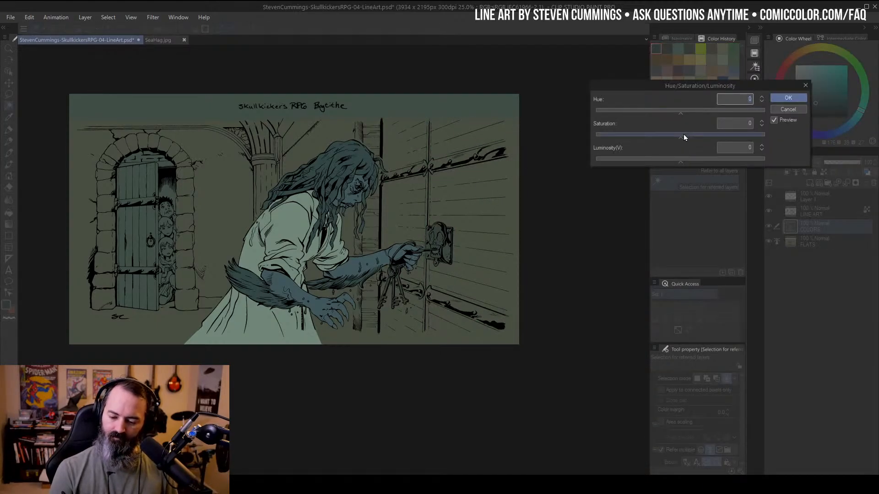
drag(683, 136, 672, 115)
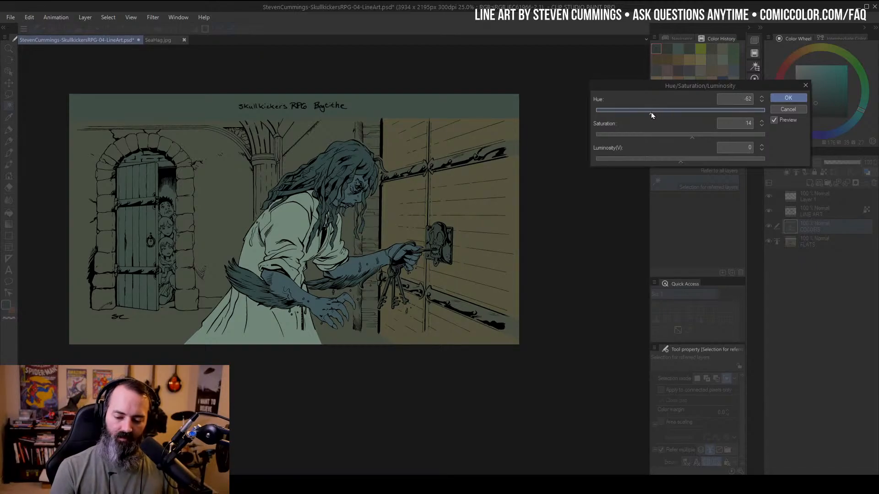
drag(670, 115, 657, 108)
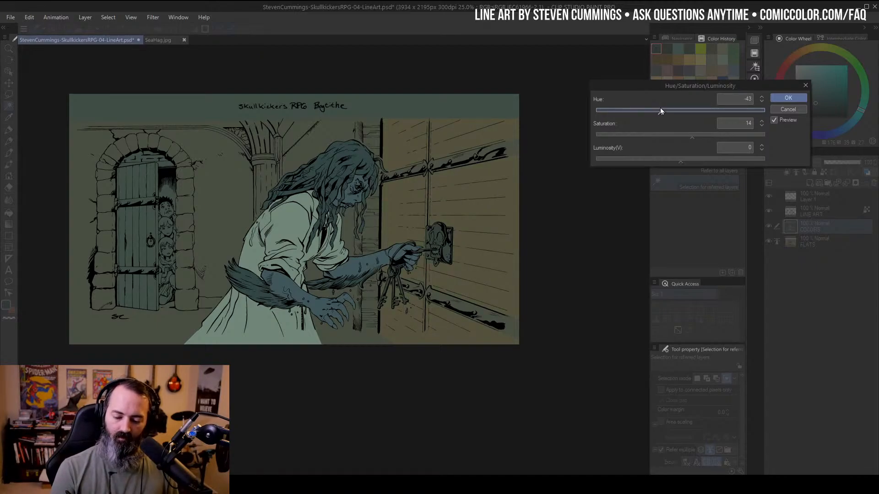
click(777, 98)
alt+click(476, 173)
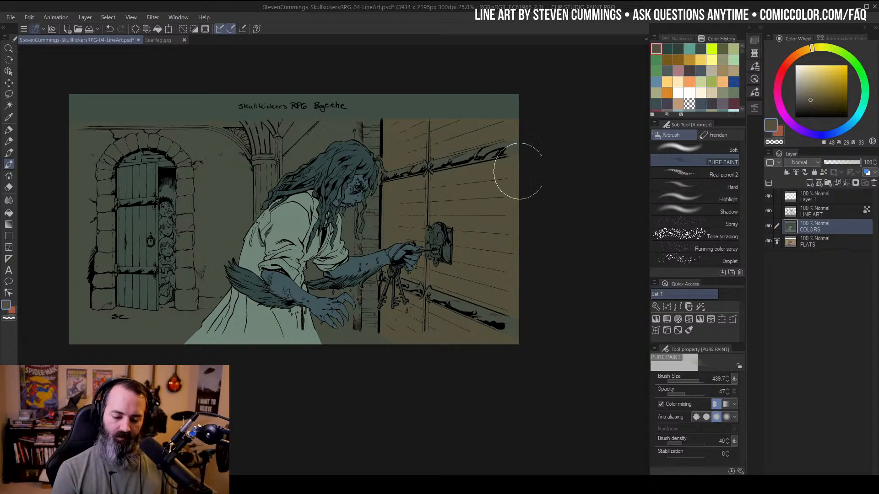
Darken and enrich the large door's planks with hue 1, saturation 10 and luminosity -10
key(w)
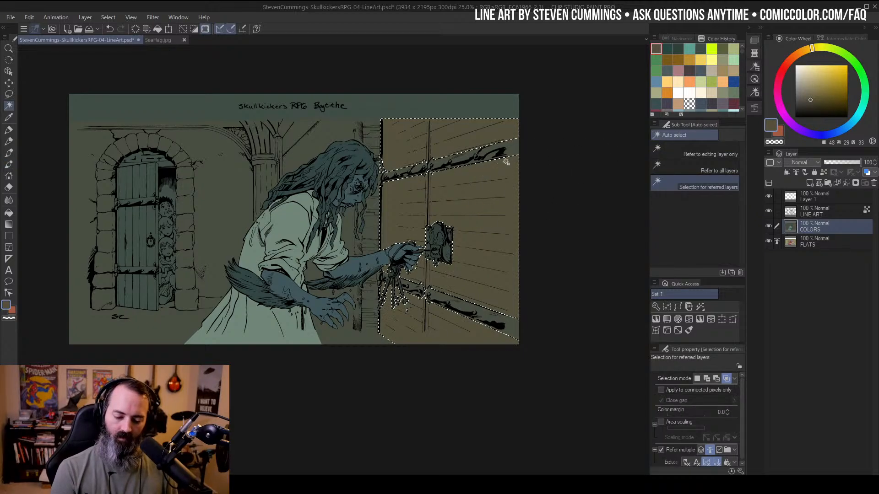
key(ctrl+u)
click(676, 158)
drag(676, 160, 672, 159)
click(688, 135)
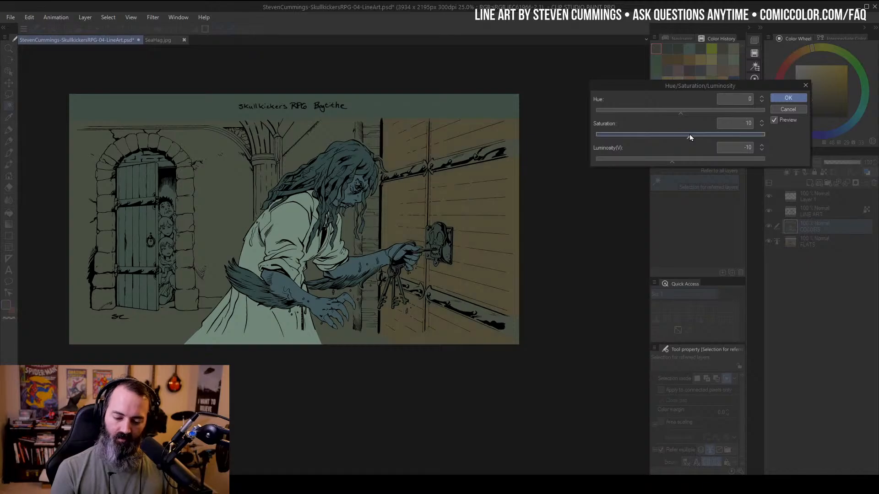
click(675, 111)
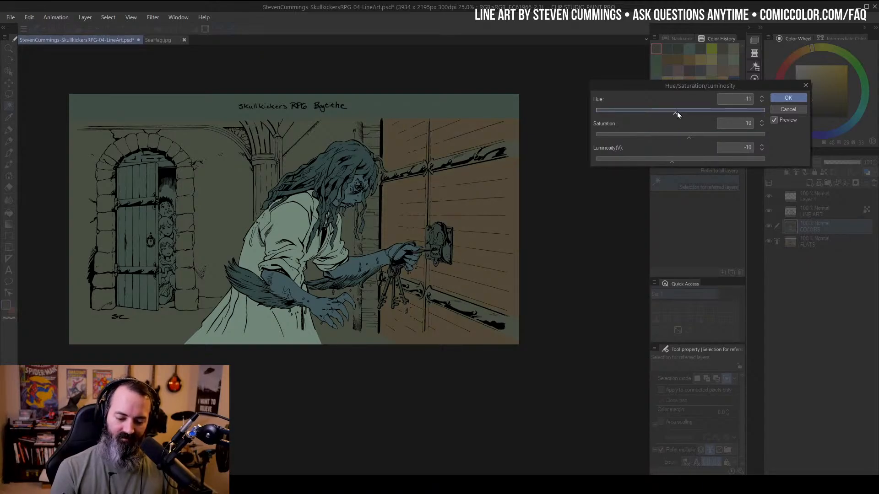
click(681, 111)
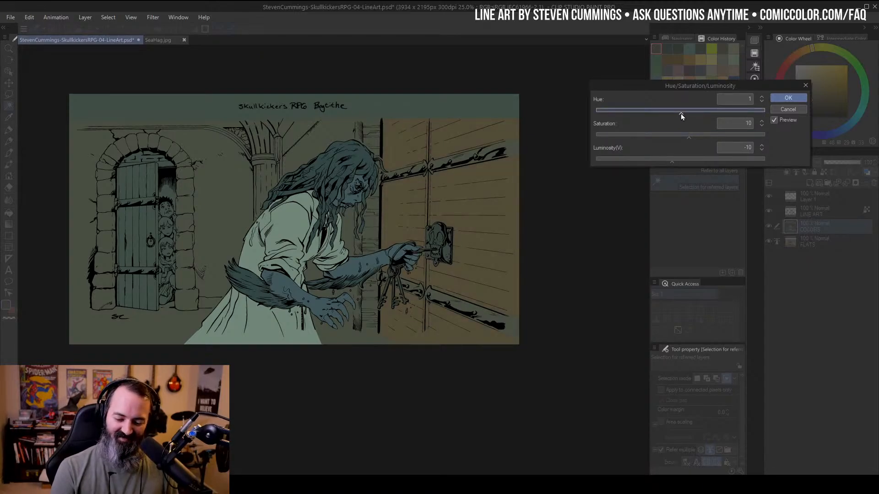
click(782, 99)
Select the large door's metal bands, lower their luminosity to -19, and clear the selection
scroll(464, 204, down, 2)
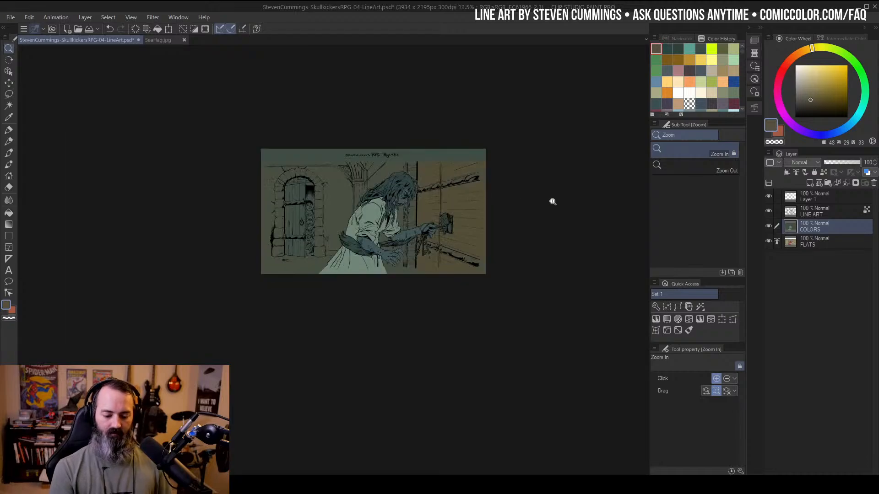
scroll(464, 200, up, 3)
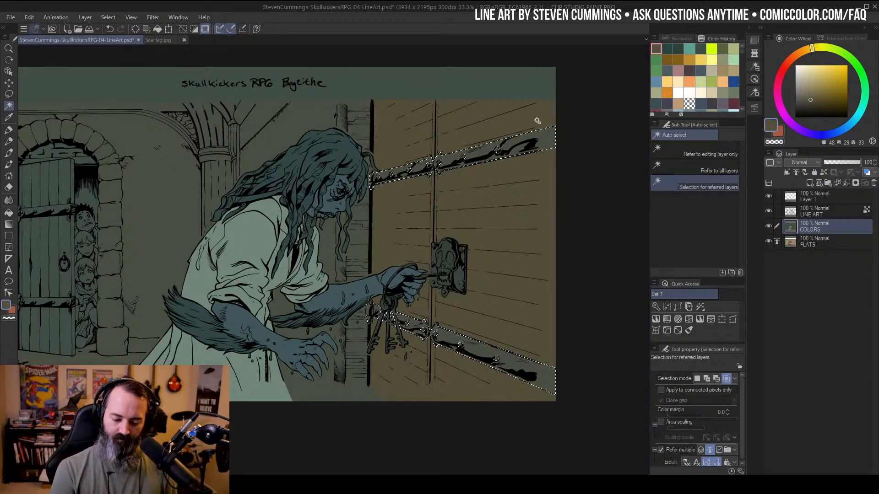
key(ctrl+u)
click(664, 159)
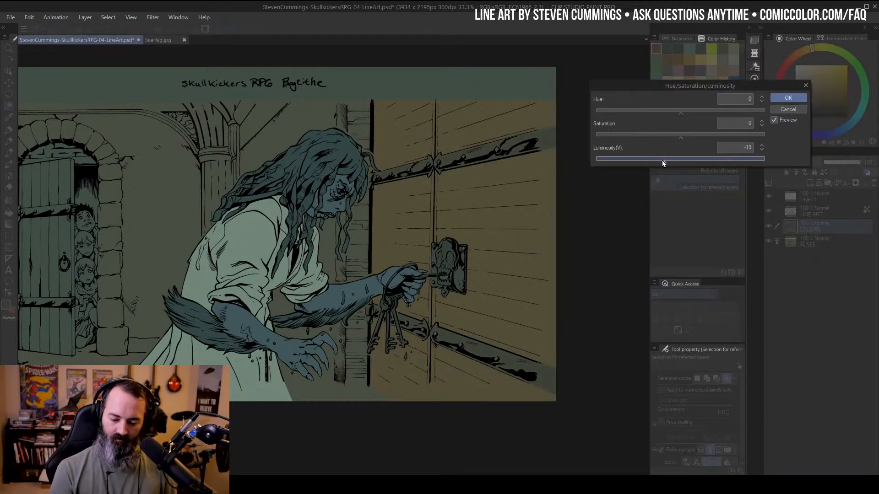
click(788, 96)
key(m)
key(ctrl+d)
Select the stone wall behind the hag, check the COLORS layer on its own, and clear the selection
key(/)
alt+click(479, 203)
drag(481, 206, 503, 193)
click(429, 198)
click(429, 198)
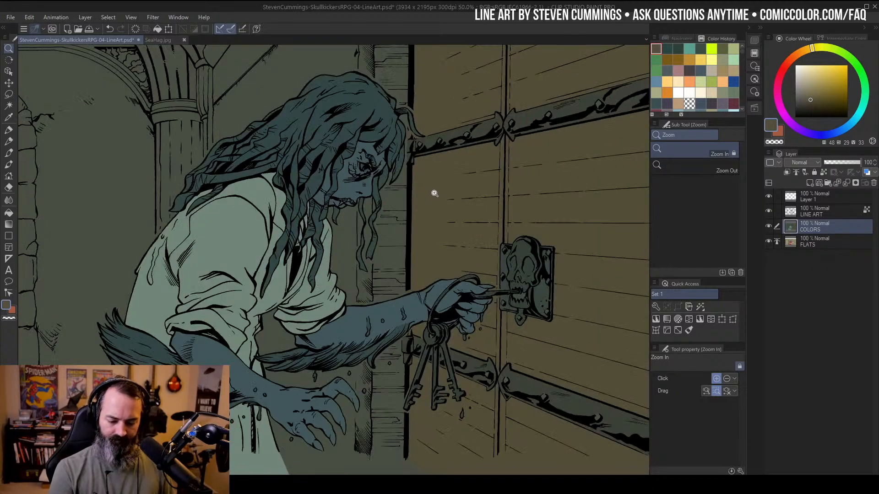
click(435, 193)
drag(505, 159, 521, 243)
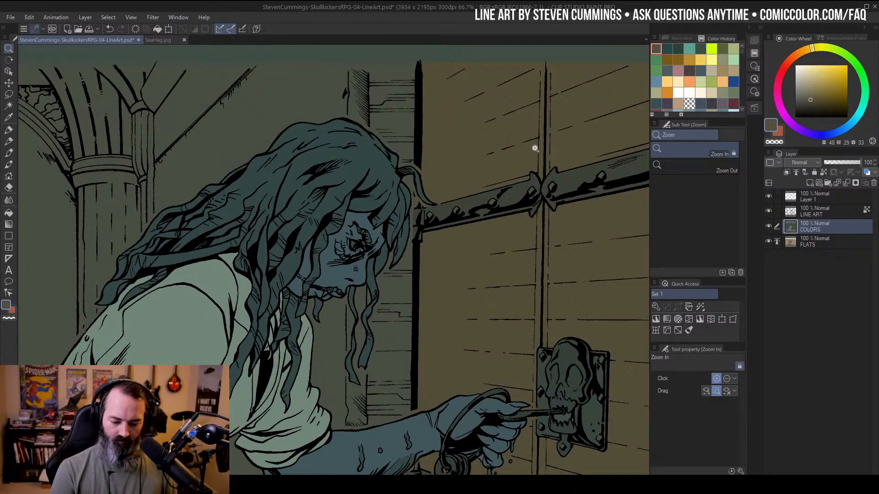
key(w)
click(402, 139)
key(/)
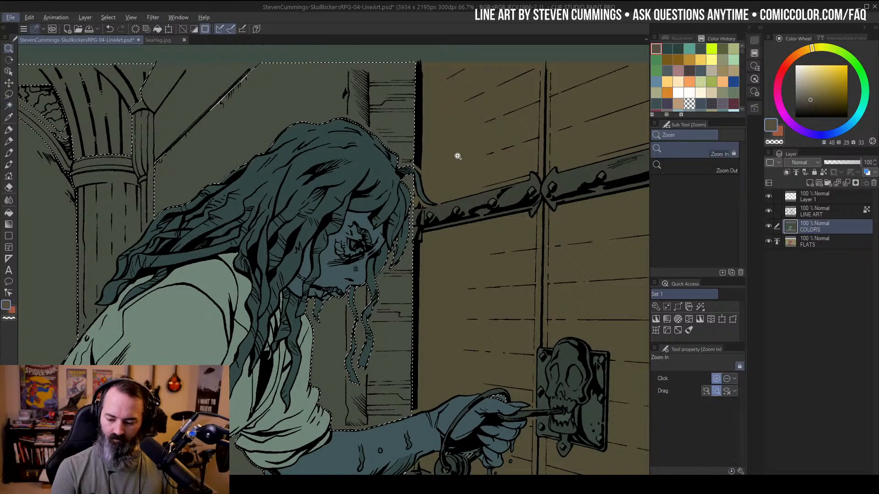
alt+click(769, 225)
alt+click(768, 227)
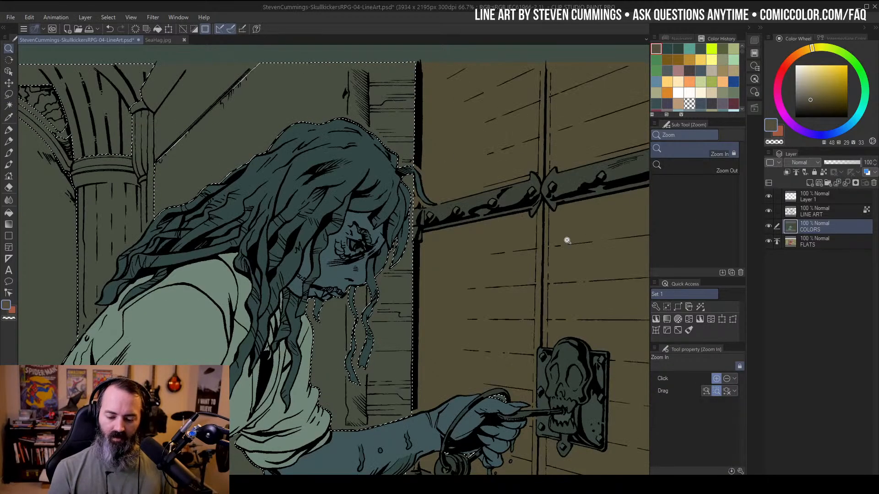
scroll(489, 204, down, 2)
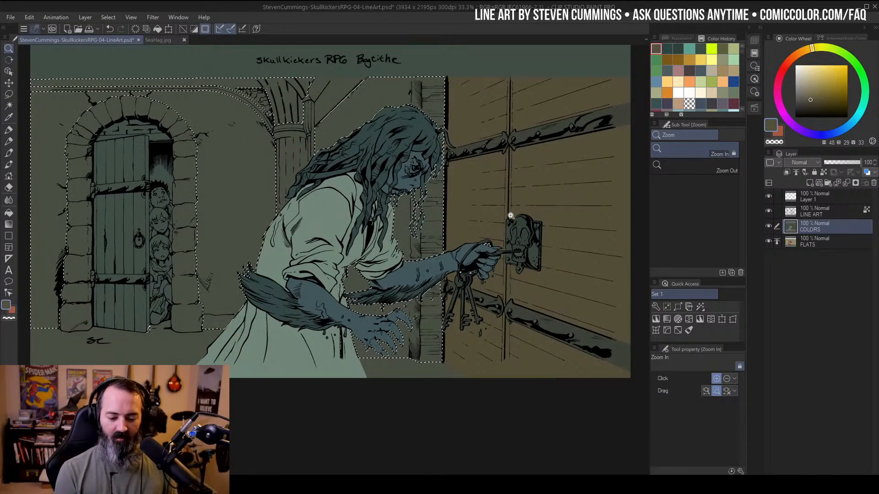
key(m)
key(ctrl+d)
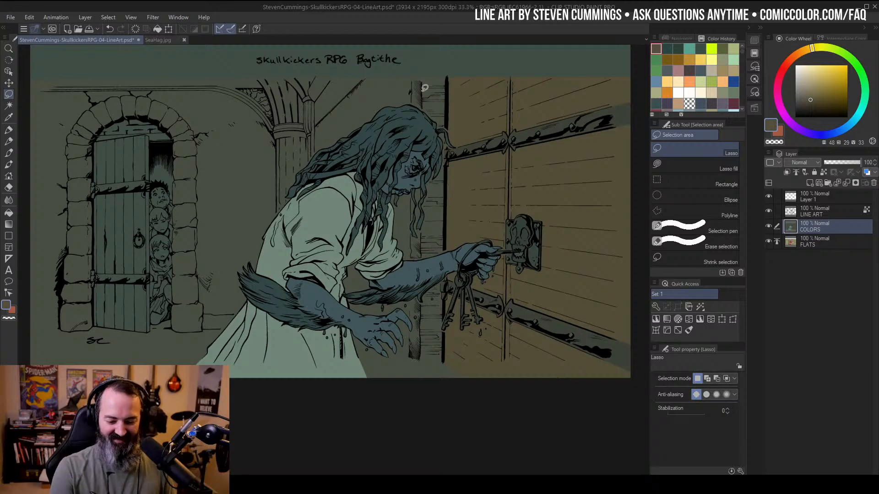
Select the background wall and subtract the wall section between the hag's head and the pillar beside the large door
key(/)
click(437, 112)
scroll(496, 136, up, 2)
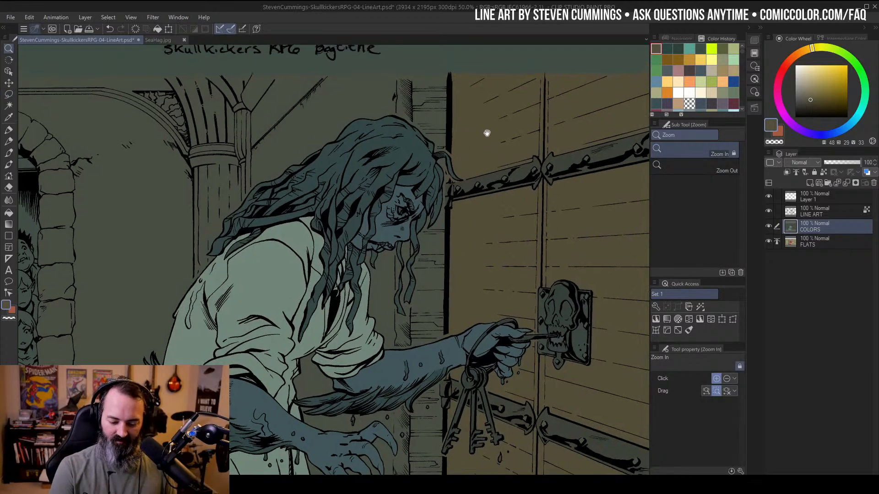
key(w)
click(422, 116)
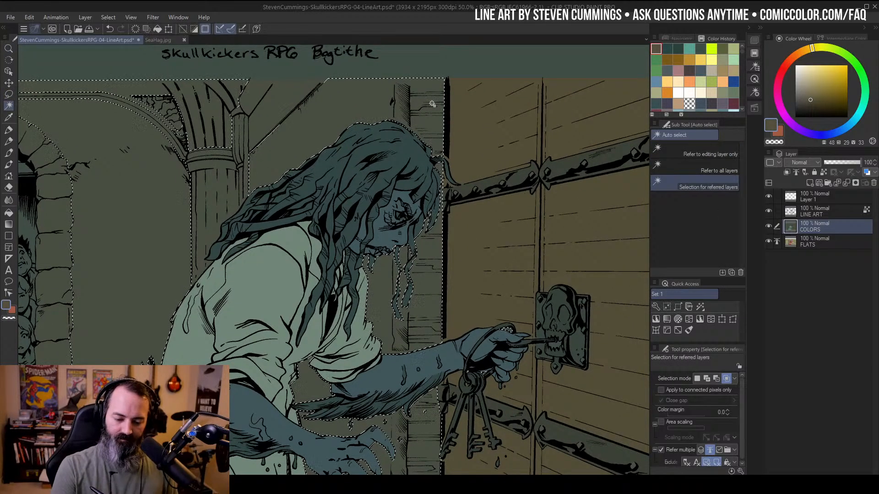
key(/)
click(432, 112)
click(432, 112)
drag(442, 87, 468, 183)
key(m)
mouse_move(378, 127)
mouse_down()
mouse_move(380, 177)
mouse_move(299, 290)
mouse_move(213, 118)
mouse_up()
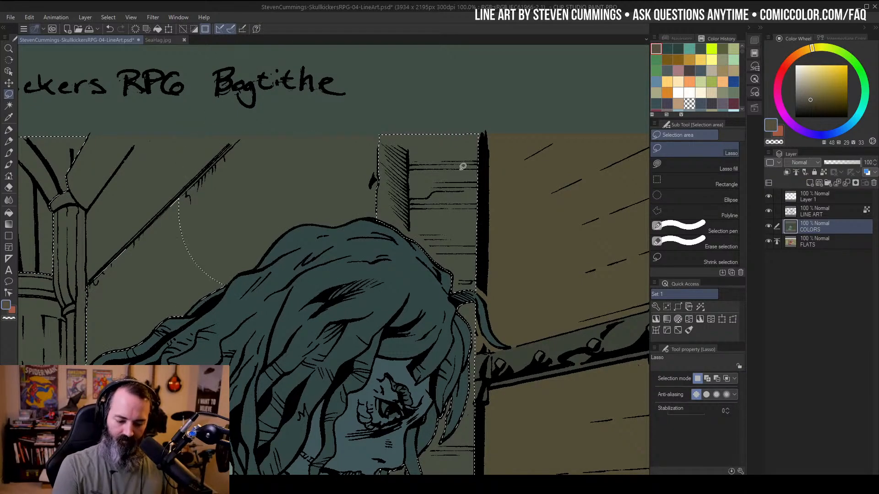
Remove the remaining wall areas from the selection, leaving only the narrow stone pillar beside the large door
drag(452, 327, 463, 30)
mouse_move(388, 169)
mouse_down()
mouse_move(385, 392)
mouse_move(343, 334)
mouse_up()
drag(463, 354, 476, 91)
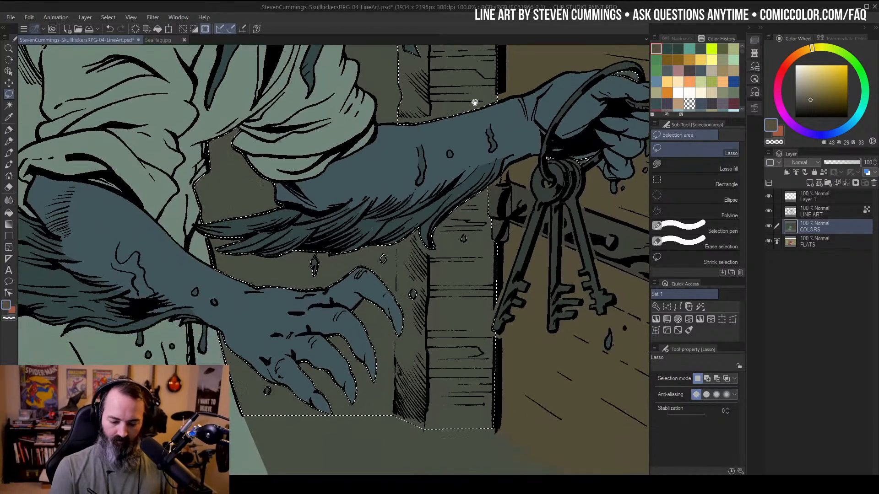
mouse_move(400, 239)
mouse_down()
mouse_move(396, 406)
mouse_move(208, 200)
mouse_move(247, 139)
mouse_up()
key(alt+space)
alt+click(461, 315)
alt+click(472, 313)
alt+click(482, 310)
alt+click(482, 310)
drag(514, 175, 510, 188)
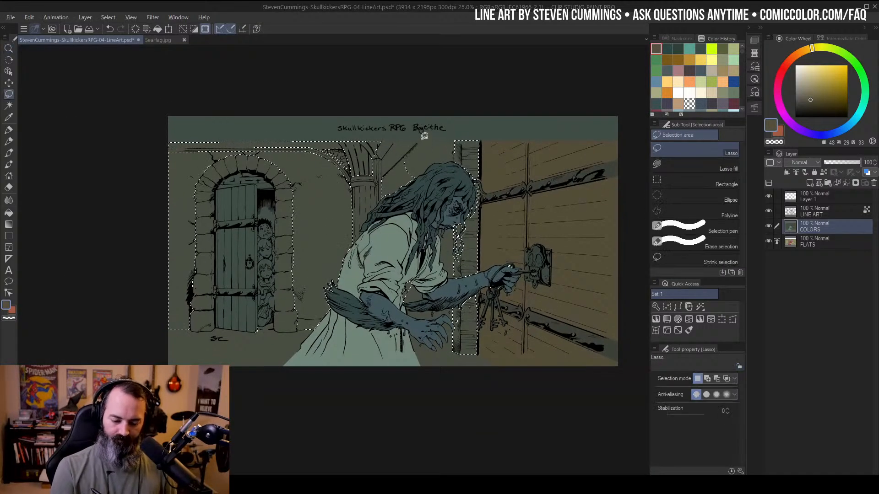
mouse_move(423, 136)
mouse_down()
mouse_move(426, 306)
mouse_move(261, 381)
mouse_move(107, 188)
mouse_move(389, 108)
mouse_up()
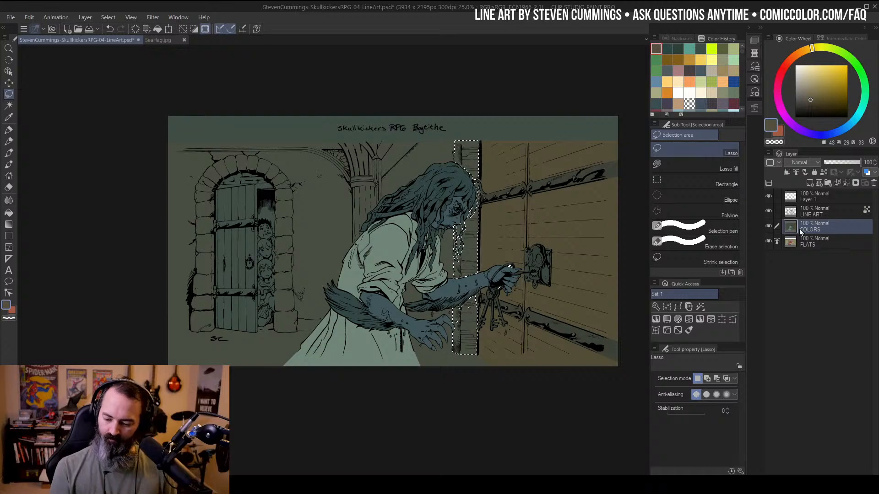
Fill the selected pillar with the current dark brown on the FLATS layer and check that layer on its own
click(790, 240)
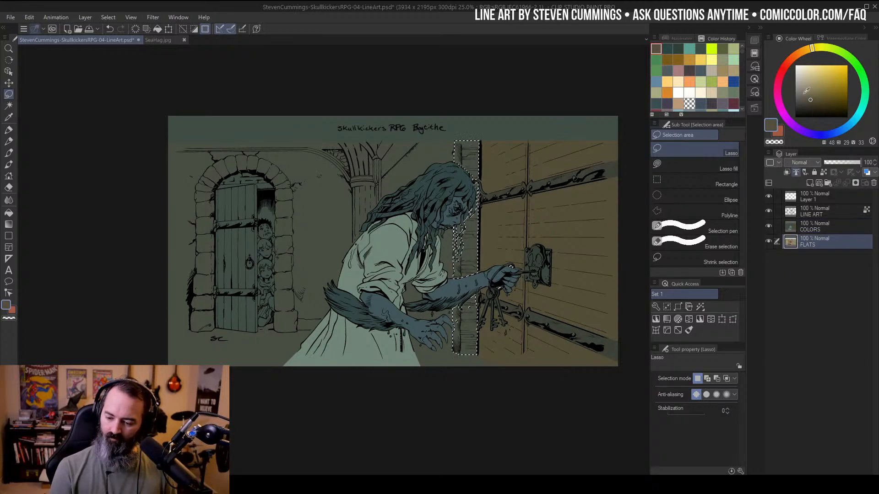
key(g)
alt+click(769, 240)
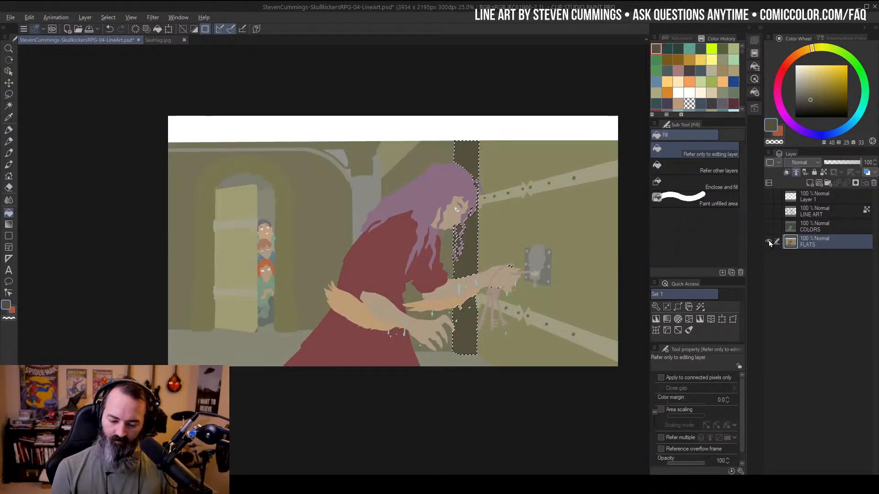
alt+click(769, 241)
Darken the selected pillar on the COLORS layer with luminosity -15 and clear the selection
click(807, 226)
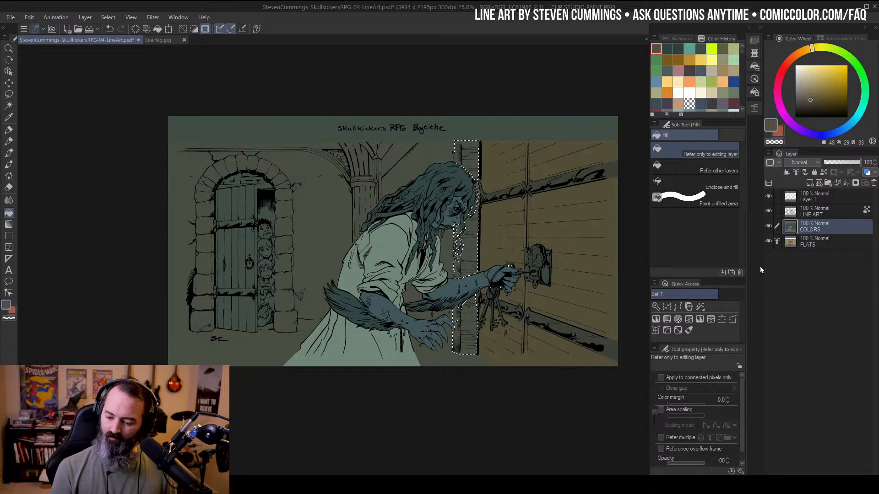
key(ctrl+u)
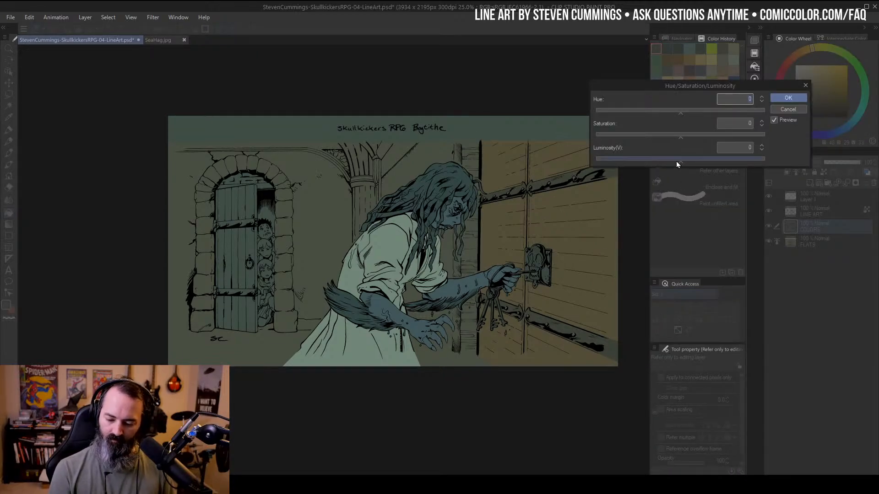
drag(677, 162, 673, 164)
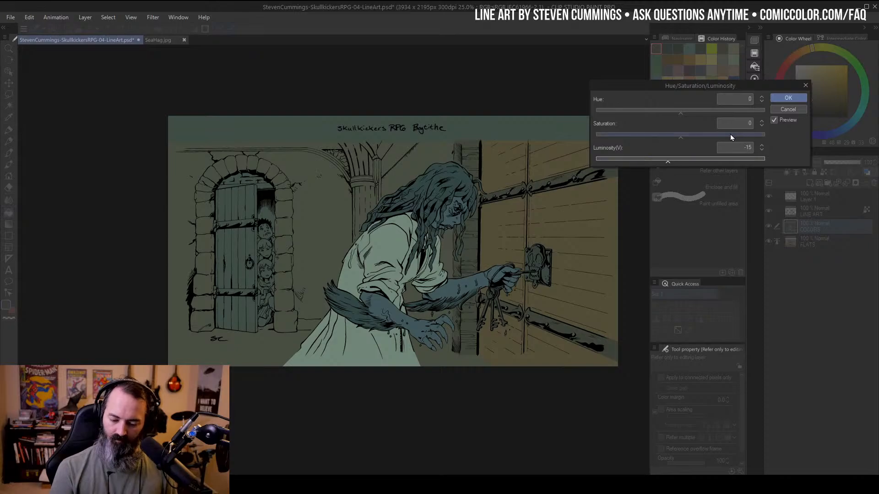
key(Return)
key(m)
drag(558, 205, 532, 164)
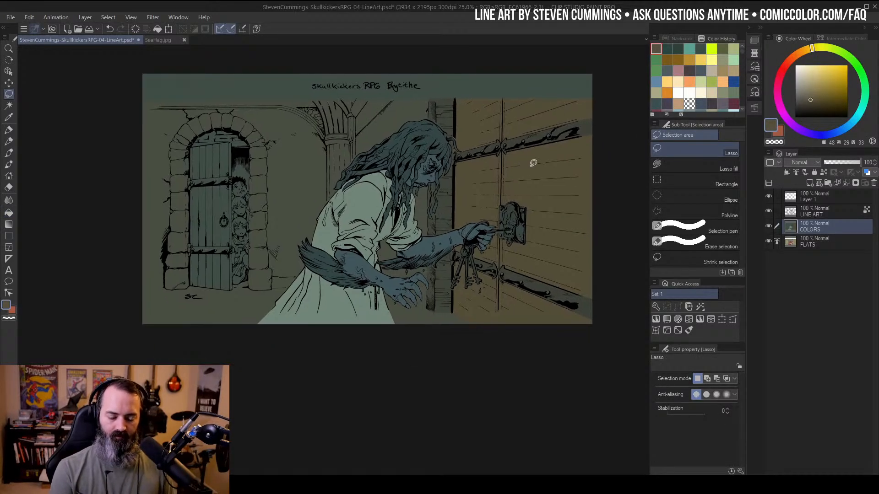
key(w)
click(340, 151)
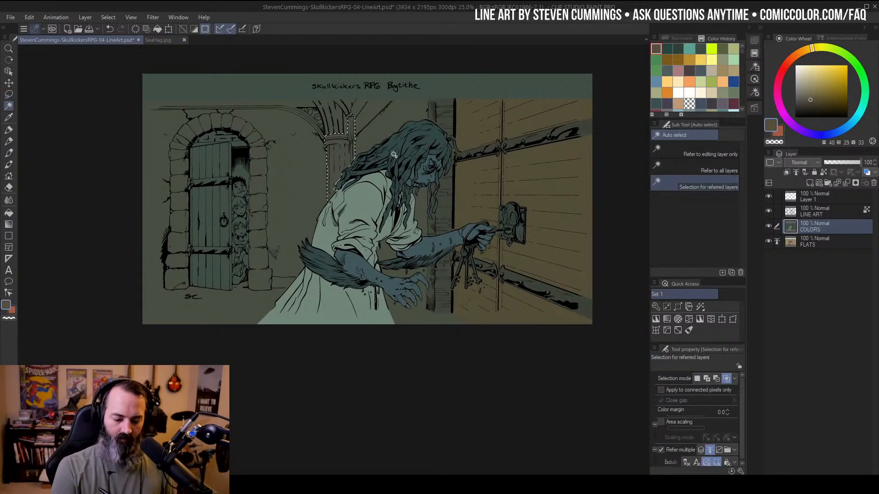
ctrl+click(362, 110)
drag(335, 118, 361, 179)
ctrl+click(359, 182)
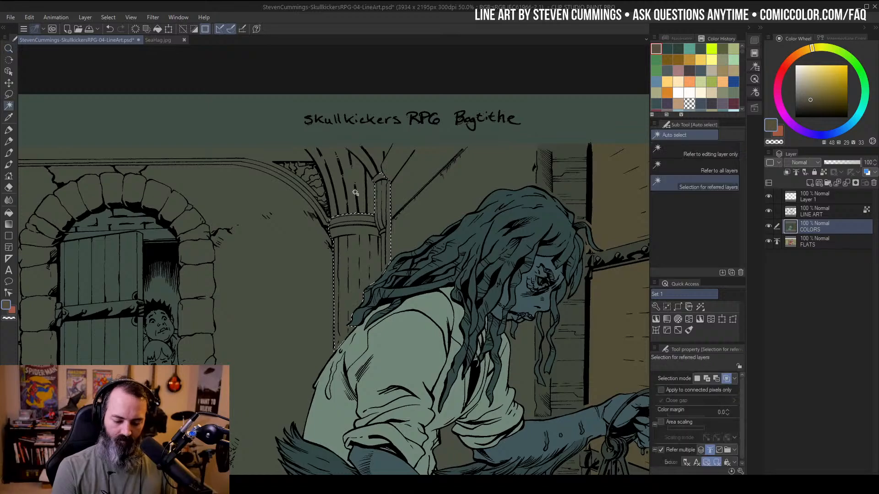
shift+click(369, 206)
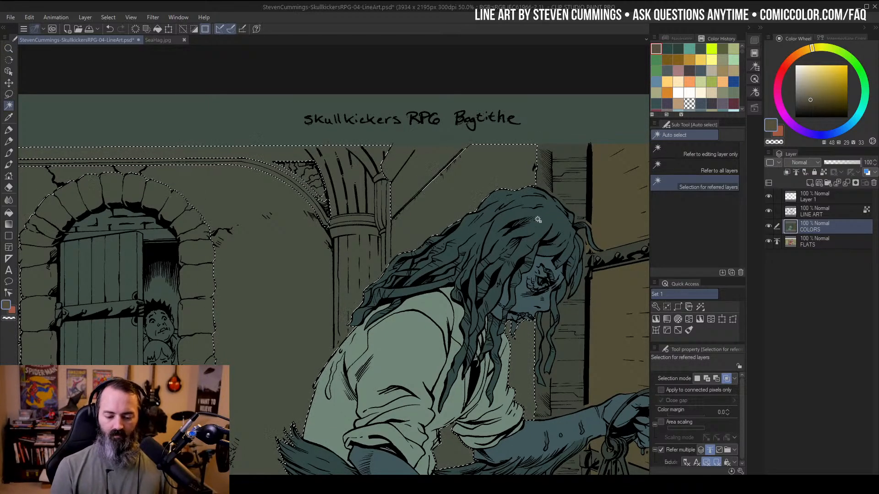
key(ctrl+z)
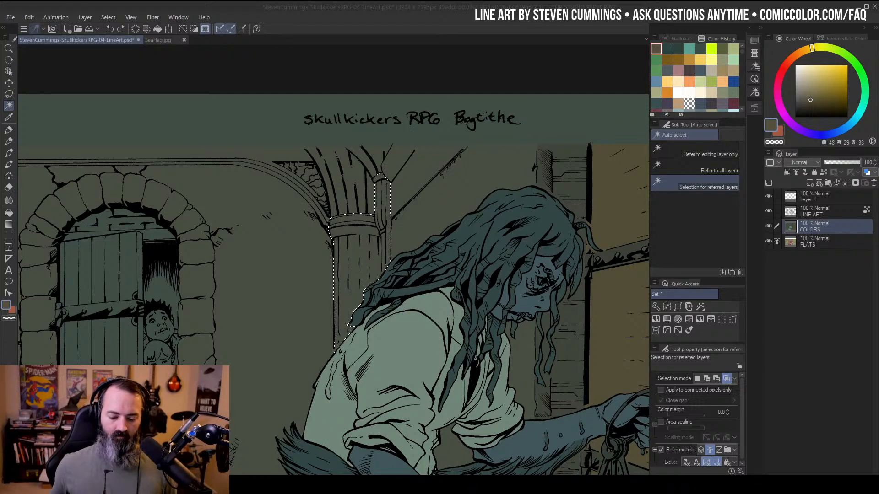
key(ctrl+d)
Capture a screen snip of the hag, the pillar and the near edge of the large door
mouse_move(445, 191)
mouse_down()
mouse_move(378, 124)
mouse_move(338, 104)
mouse_up()
key(m)
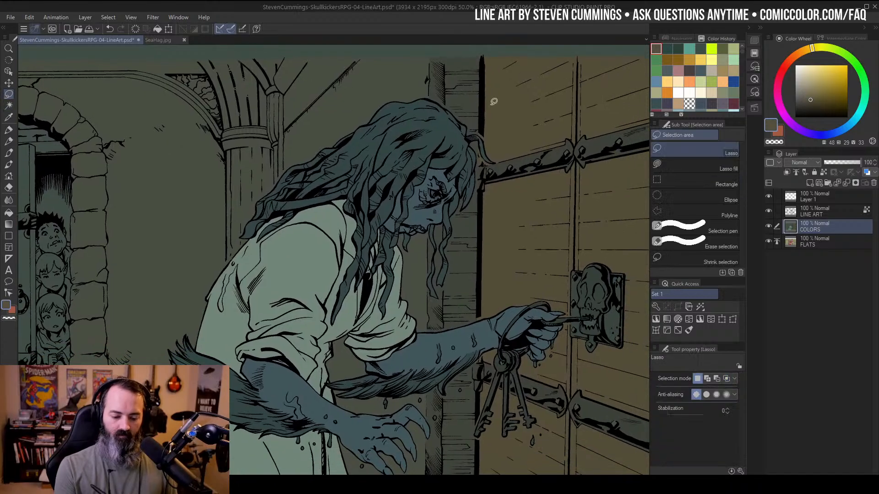
key(ctrl+alt+space)
click(465, 181)
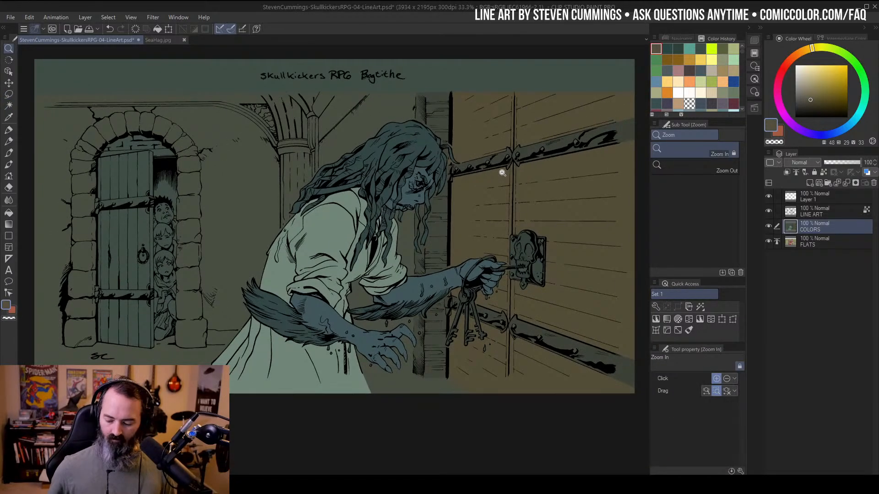
key(alt+Tab)
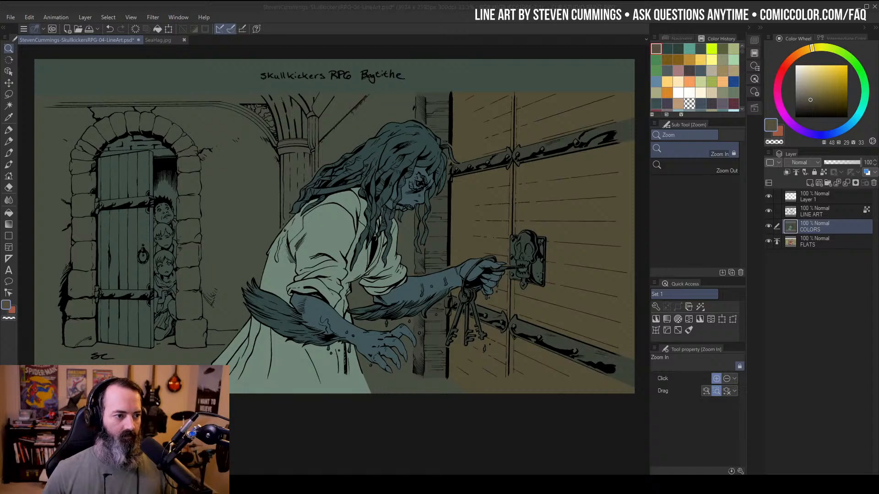
key(super+shift+s)
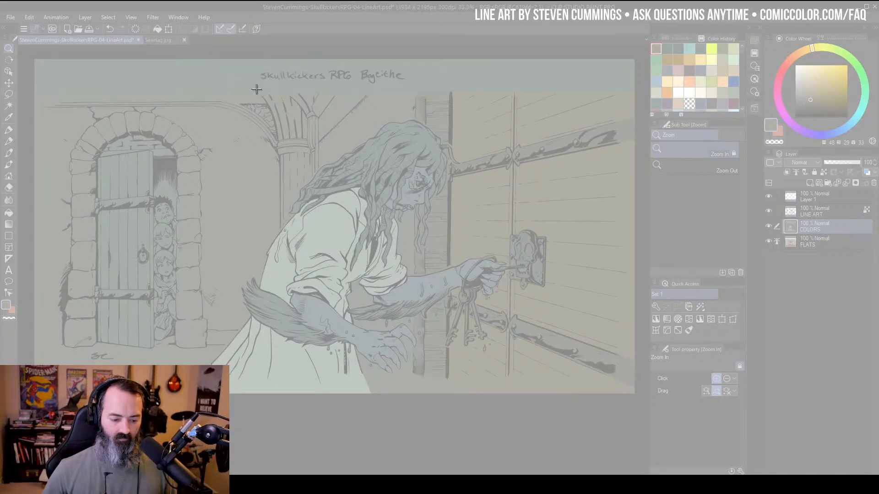
drag(252, 85, 516, 334)
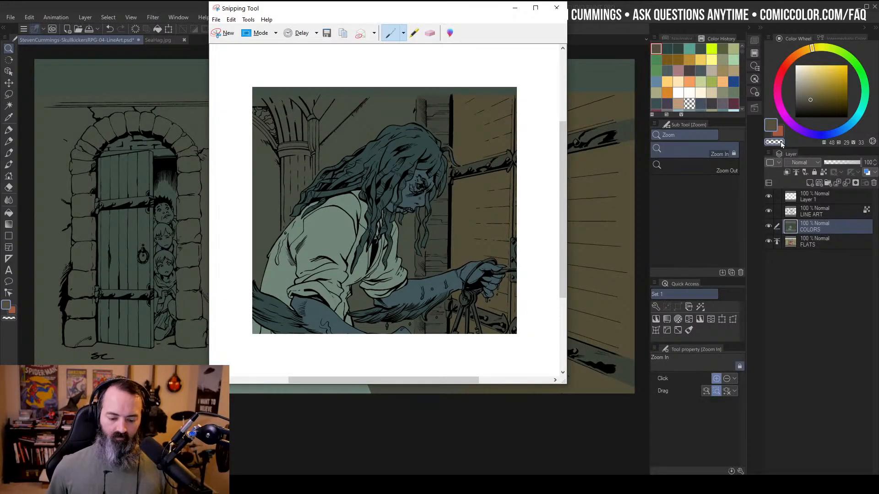
Pick the bright yellow-green swatch, switch to Snipping Tool and circle the flared column top and the narrow pillar's top on the snip
click(711, 49)
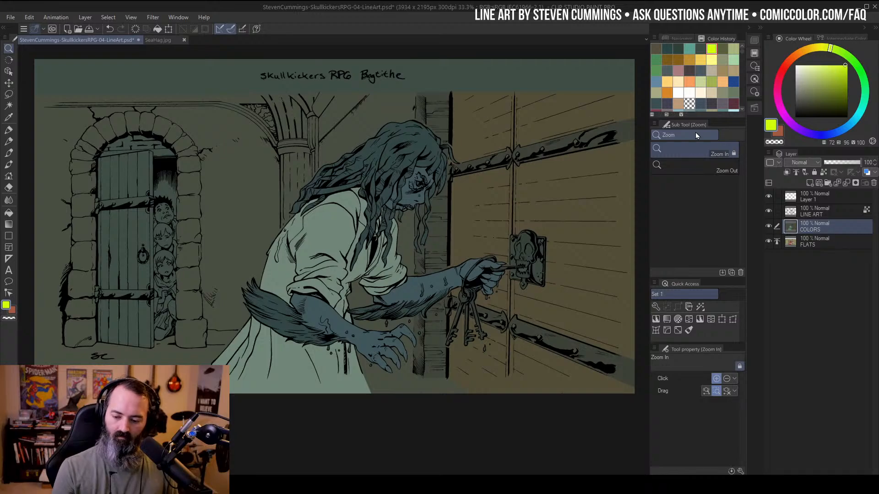
key(alt+Tab)
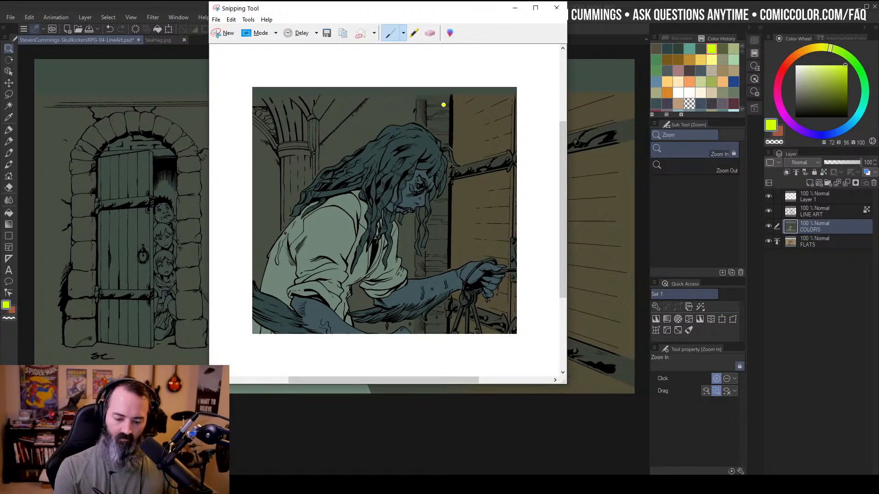
mouse_move(446, 99)
mouse_down()
mouse_move(404, 116)
mouse_move(446, 97)
mouse_up()
mouse_move(298, 95)
mouse_down()
mouse_move(276, 151)
mouse_move(320, 98)
mouse_up()
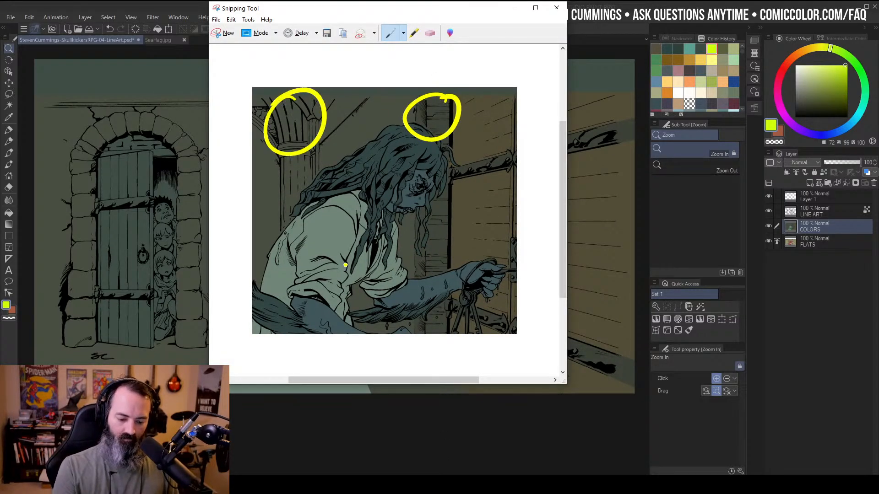
Close the annotated snip without saving it and return to the illustration
click(231, 20)
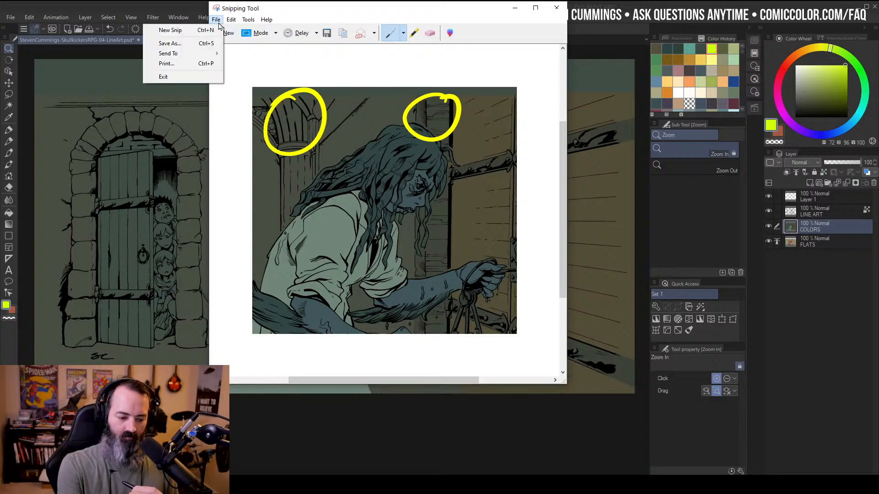
click(360, 8)
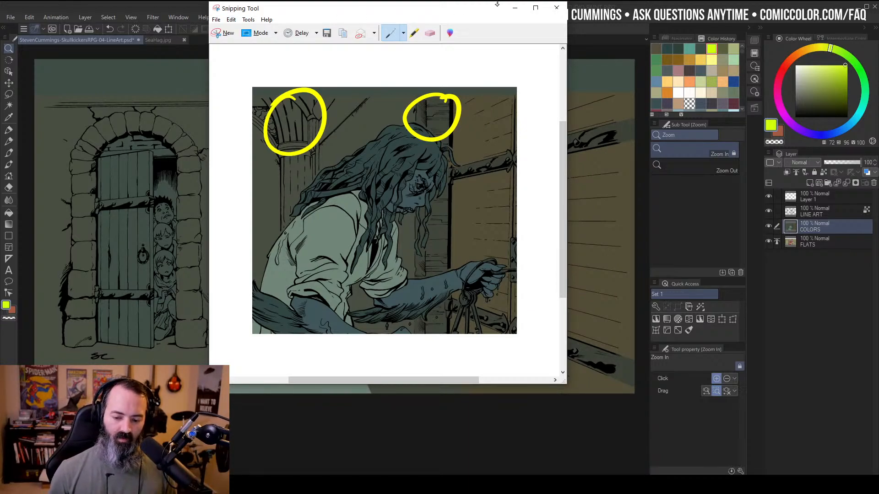
click(556, 8)
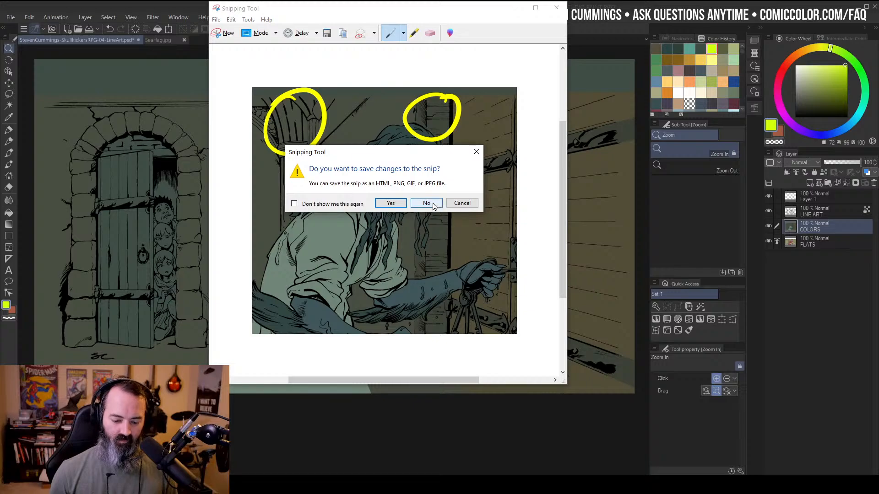
click(427, 204)
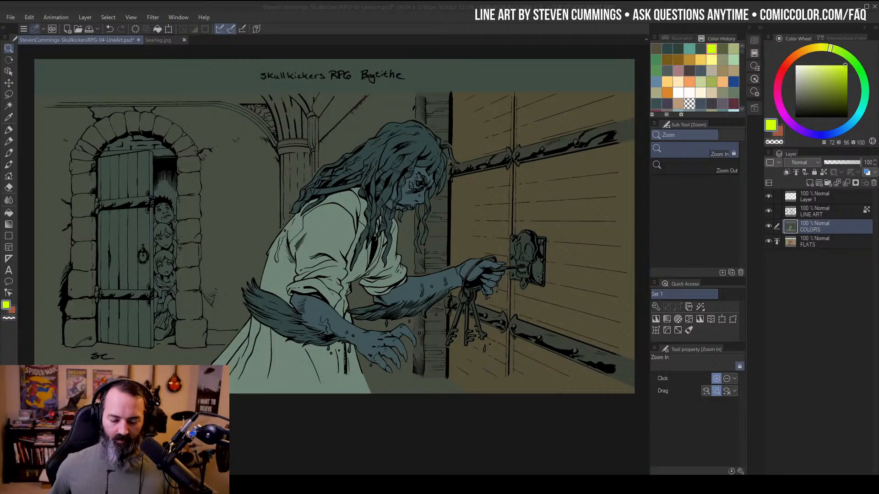
Auto-select the shaft and capital of the stone column behind the hag
scroll(453, 180, down, 1)
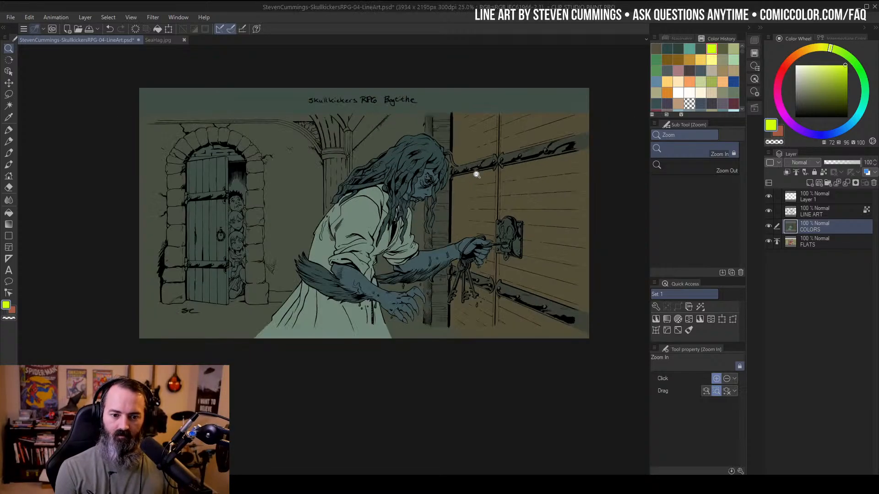
key(m)
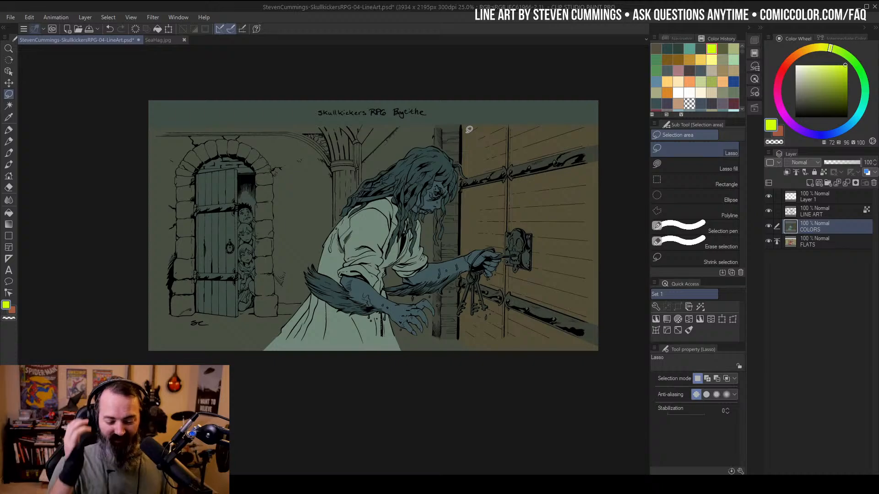
key(ctrl+space)
click(384, 165)
mouse_move(424, 182)
mouse_down()
mouse_move(471, 160)
mouse_move(502, 191)
mouse_up()
click(394, 164)
alt+click(451, 191)
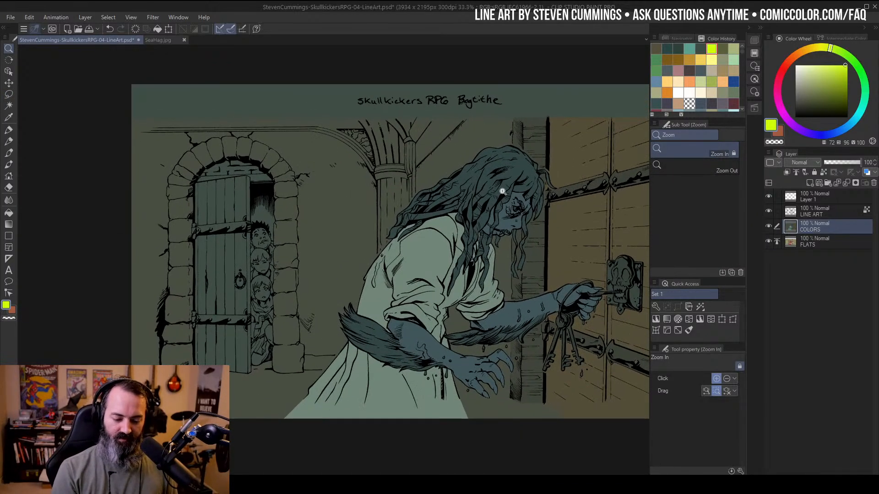
drag(555, 254, 518, 255)
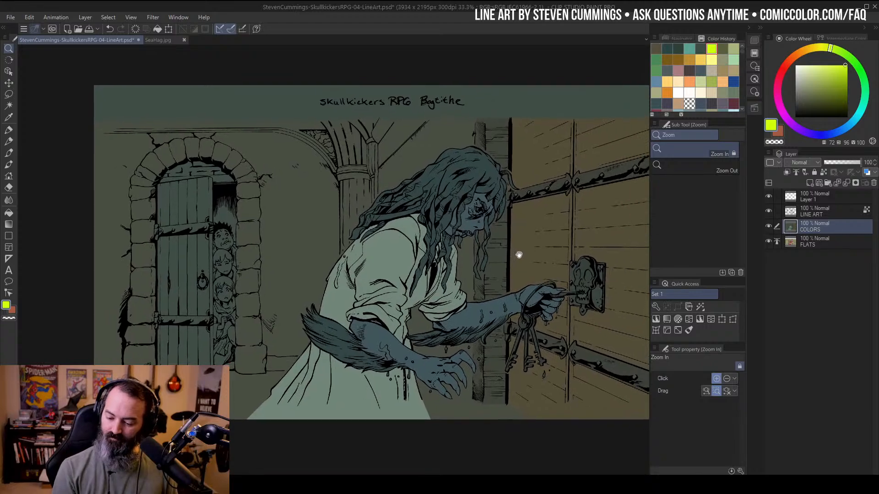
key(w)
click(369, 174)
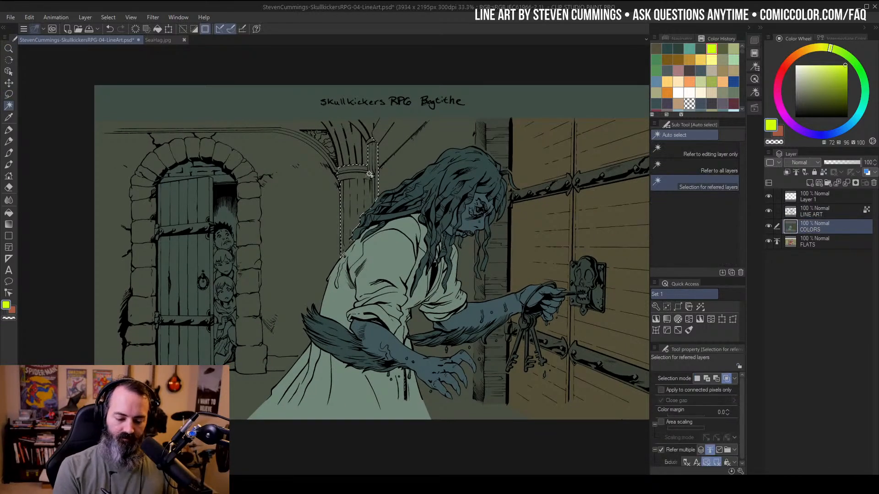
Extend the selection with the Lasso over the column's flared upper part, keeping it within the panel's upper border
key(ctrl+space)
drag(381, 170, 404, 153)
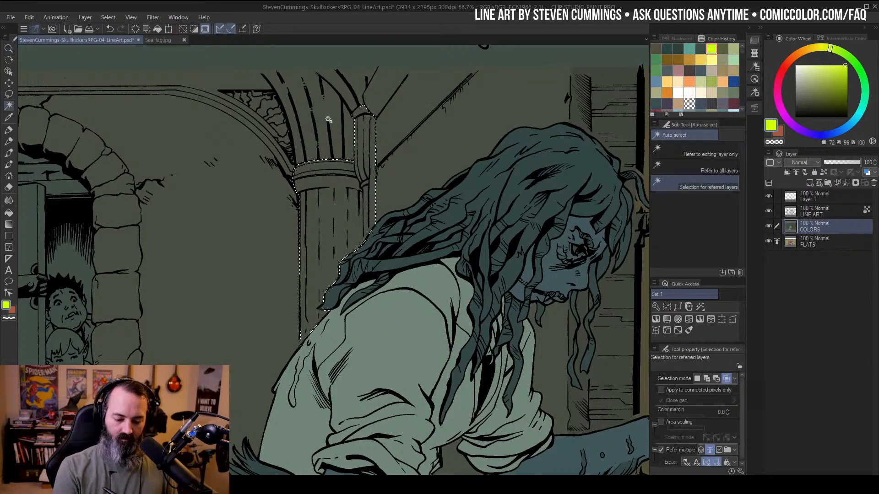
key(m)
mouse_move(254, 67)
mouse_down()
mouse_move(280, 99)
mouse_move(307, 180)
mouse_move(342, 188)
mouse_move(357, 166)
mouse_move(376, 59)
mouse_move(255, 56)
mouse_up()
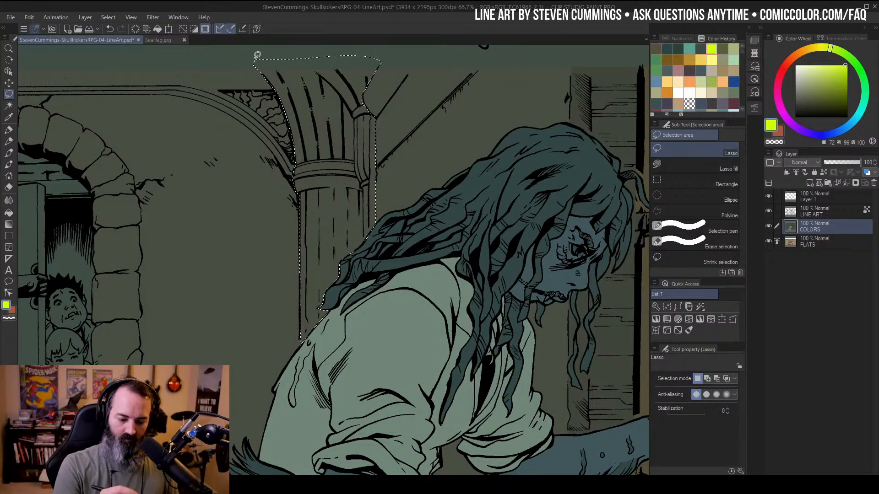
key(w)
Hide the selection outline and lighten the selected column on the COLORS layer with luminosity 7
key(/)
alt+click(496, 220)
drag(497, 219, 478, 133)
alt+click(488, 181)
drag(487, 181, 459, 202)
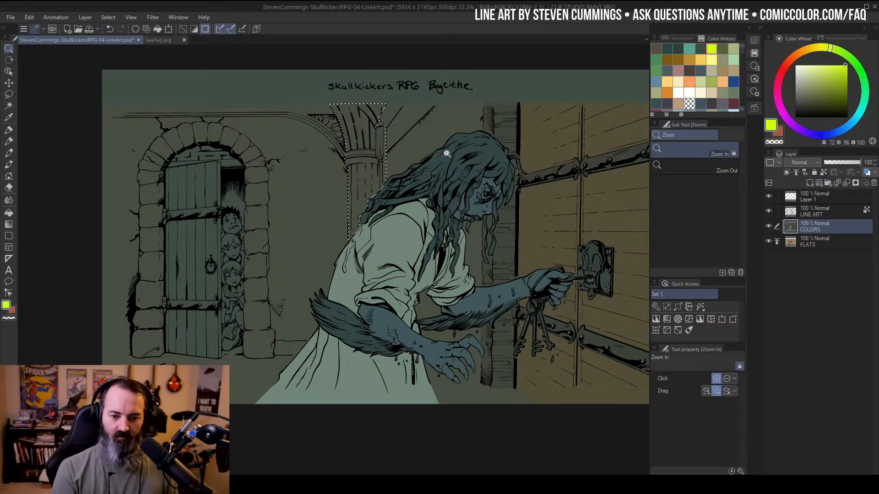
drag(480, 146, 474, 156)
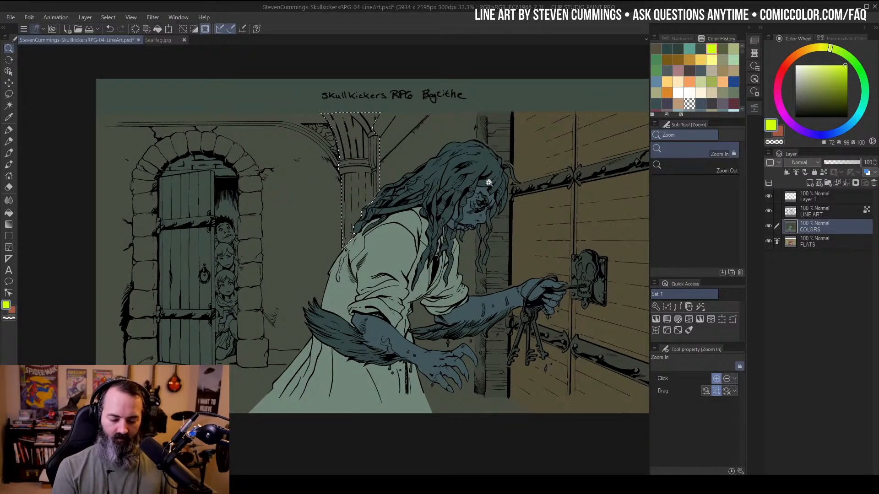
key(ctrl+d)
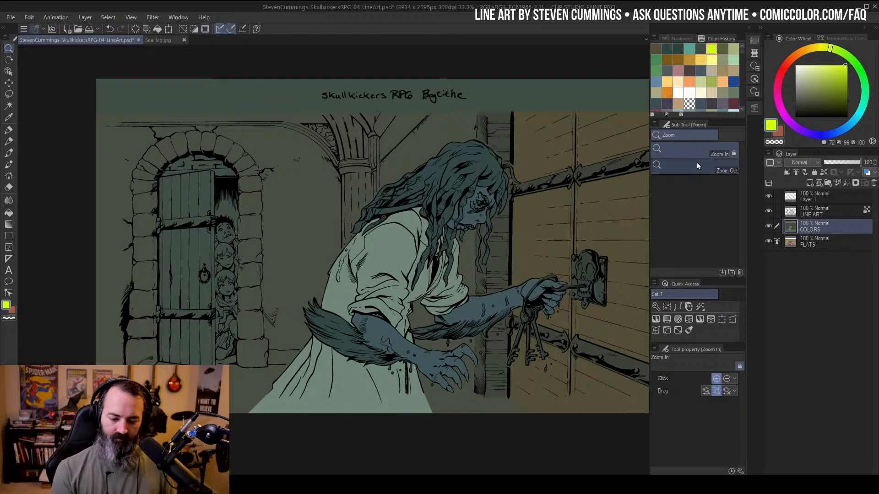
key(ctrl+u)
drag(690, 161, 690, 161)
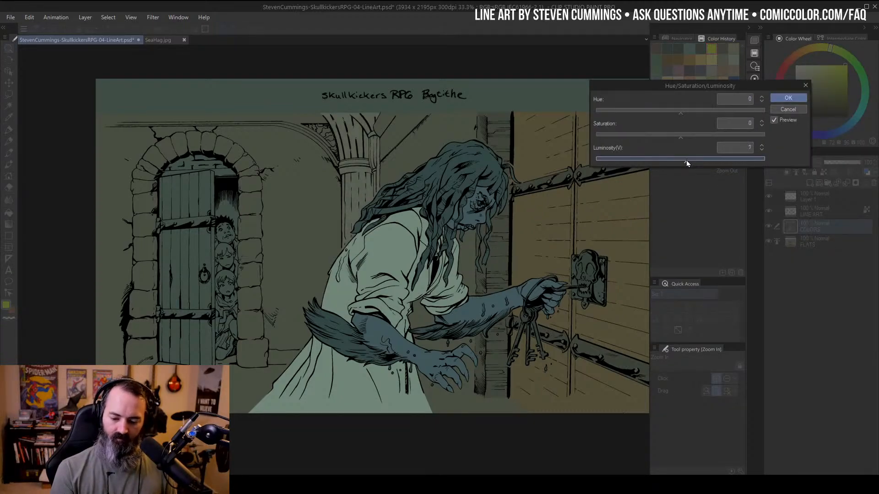
click(783, 99)
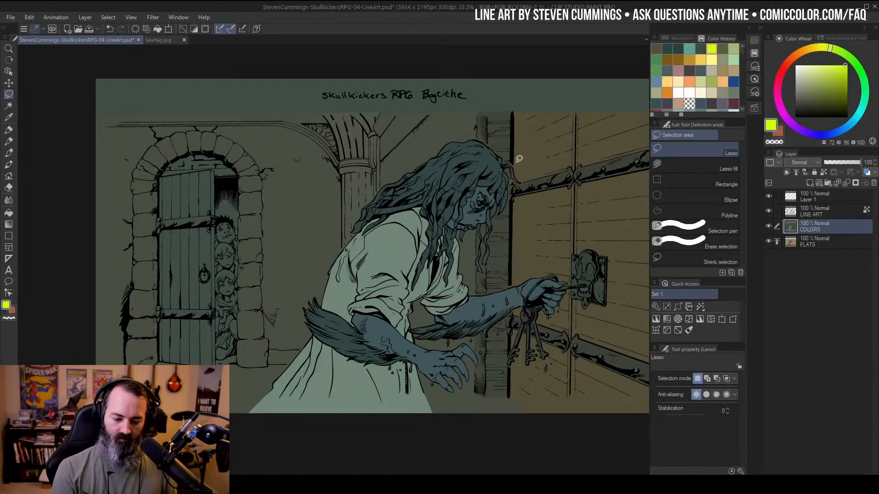
Auto-select the triangular ceiling section beside the column and the arch band, undoing the accidental addition of the whole wall
key(w)
click(409, 130)
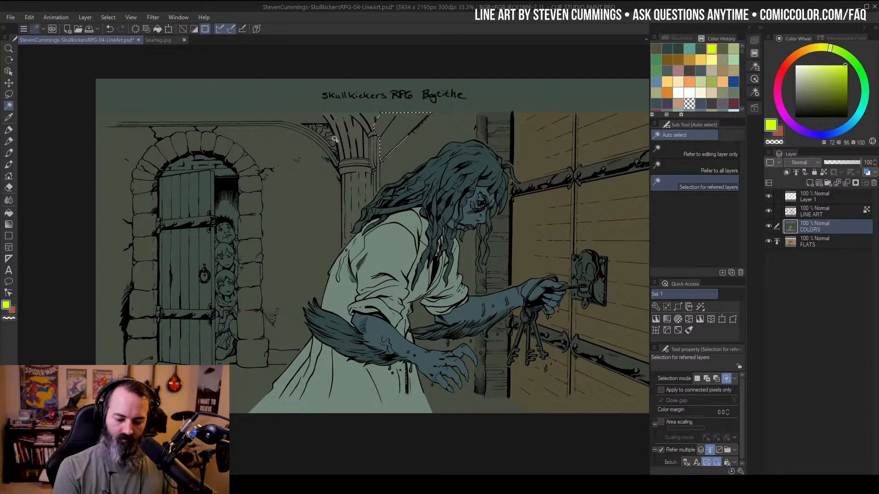
click(325, 135)
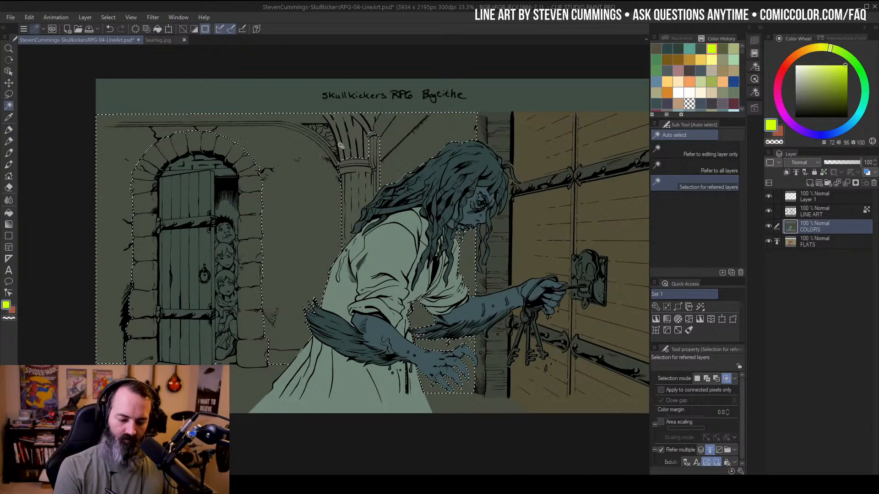
key(ctrl+z)
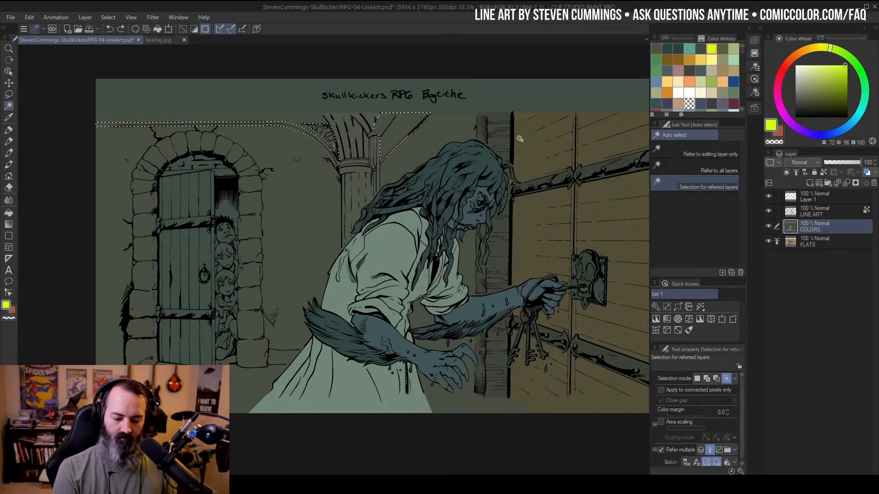
key(ctrl+d)
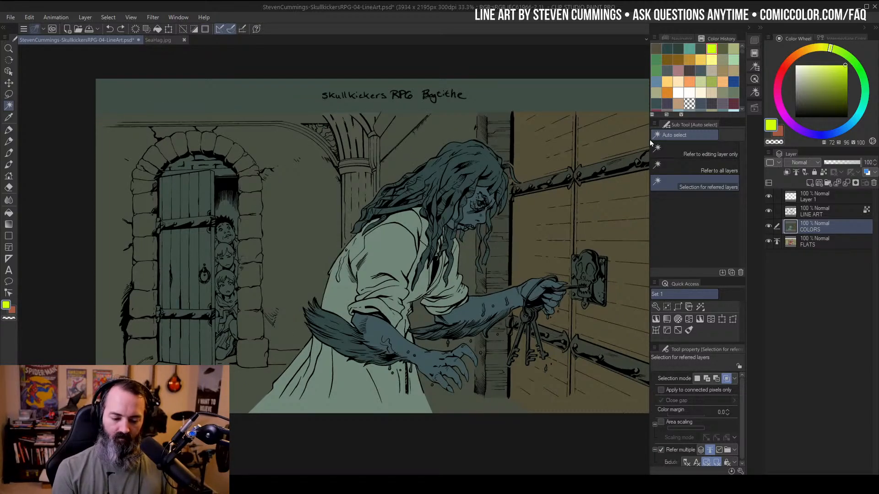
Sample the grey-green of the ceiling section, fill the selected ceiling section and arch band with it, and clear the selection
click(376, 115)
key(b)
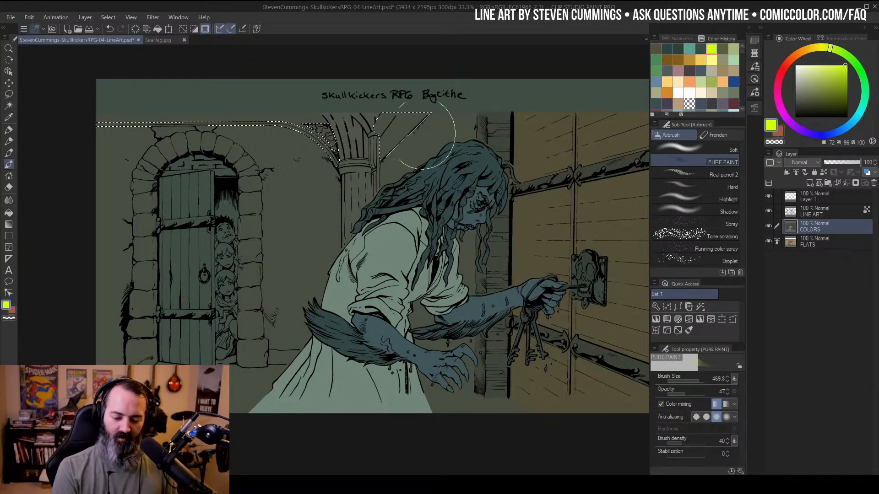
alt+click(403, 122)
key(g)
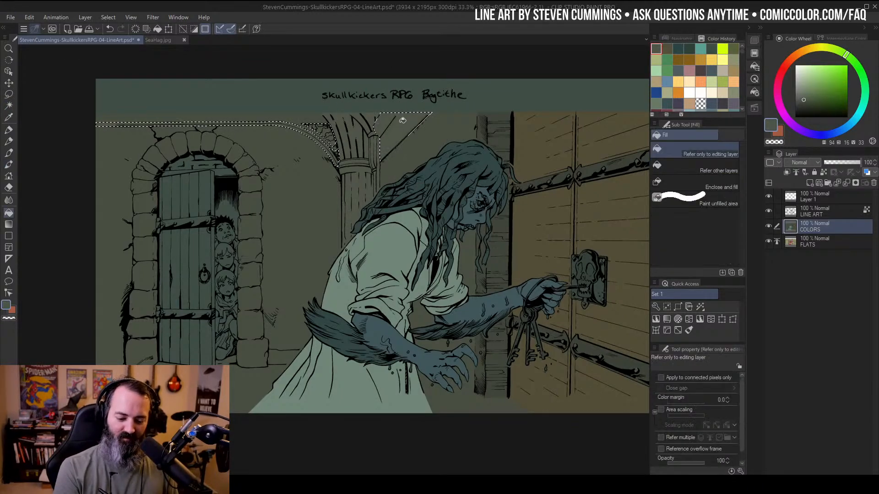
key(m)
key(ctrl+d)
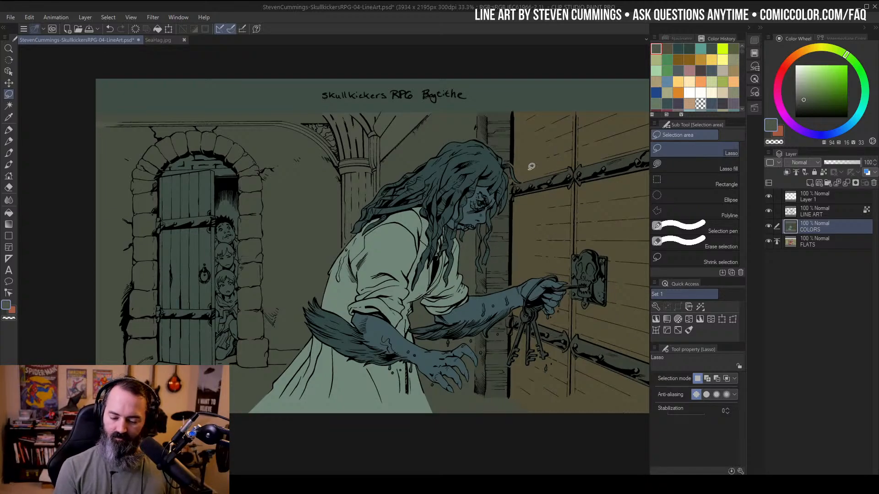
Sample the brown of the large wooden door and auto-select the planks of the small arched door
key(b)
alt+click(547, 149)
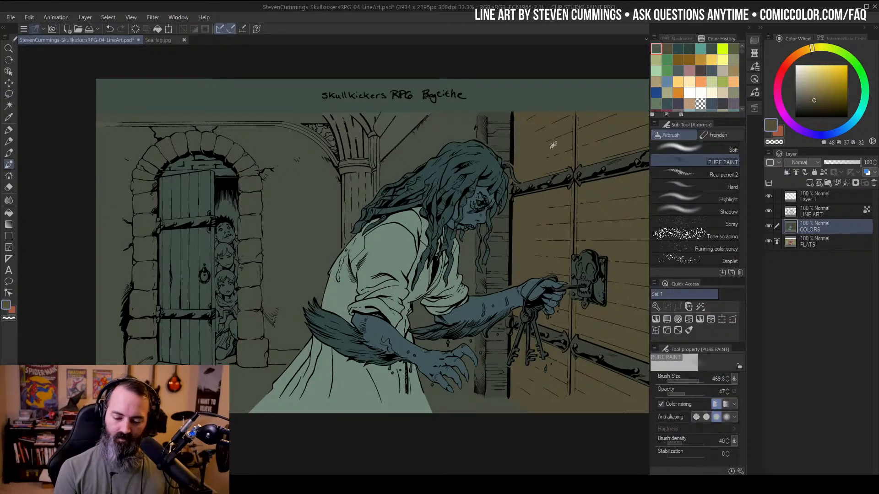
key(w)
click(203, 195)
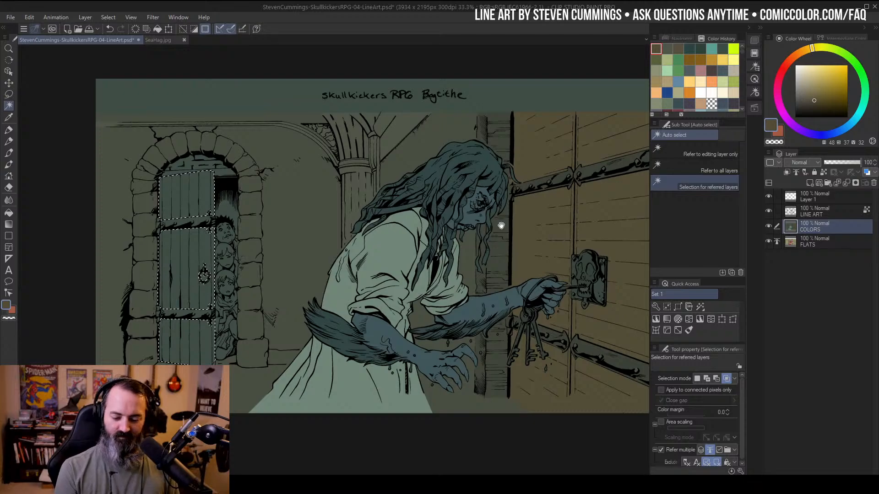
Hide the selection outline and fill the small door's selected planks with the sampled brown
mouse_move(501, 226)
mouse_down()
mouse_move(475, 191)
mouse_move(459, 195)
mouse_move(490, 195)
mouse_move(483, 218)
mouse_up()
key(/)
alt+click(444, 210)
key(ctrl+h)
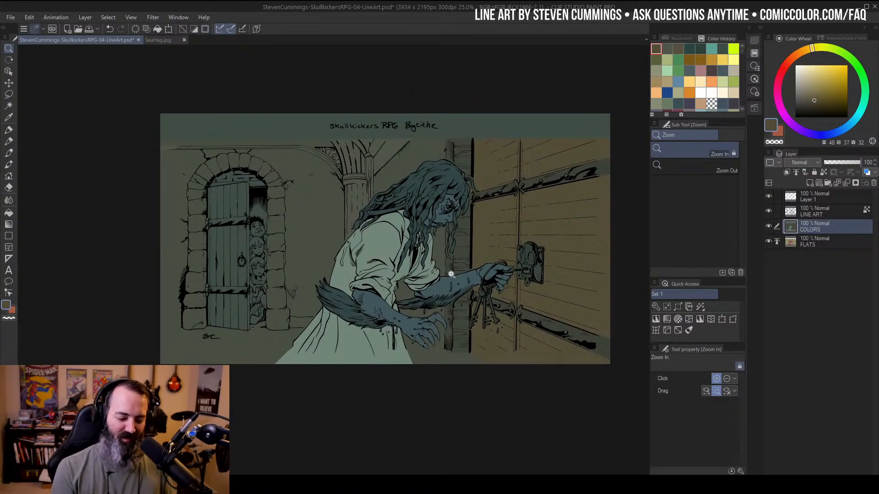
key(ctrl+u)
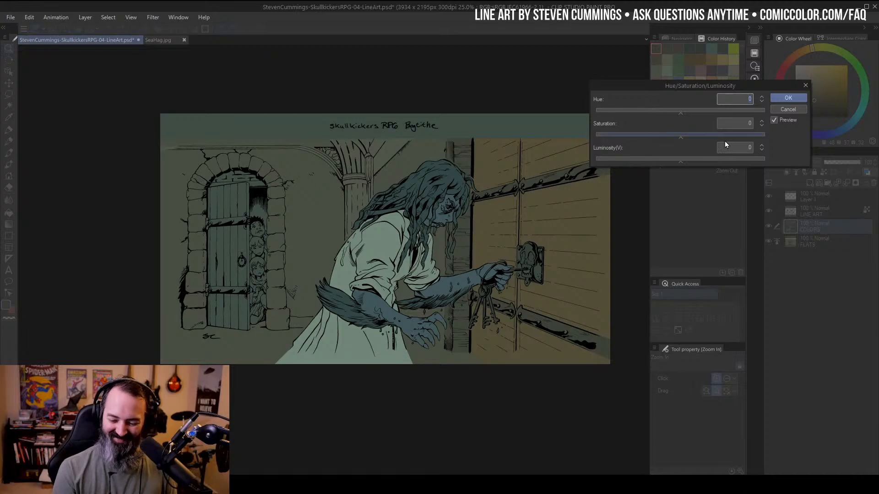
click(787, 98)
key(g)
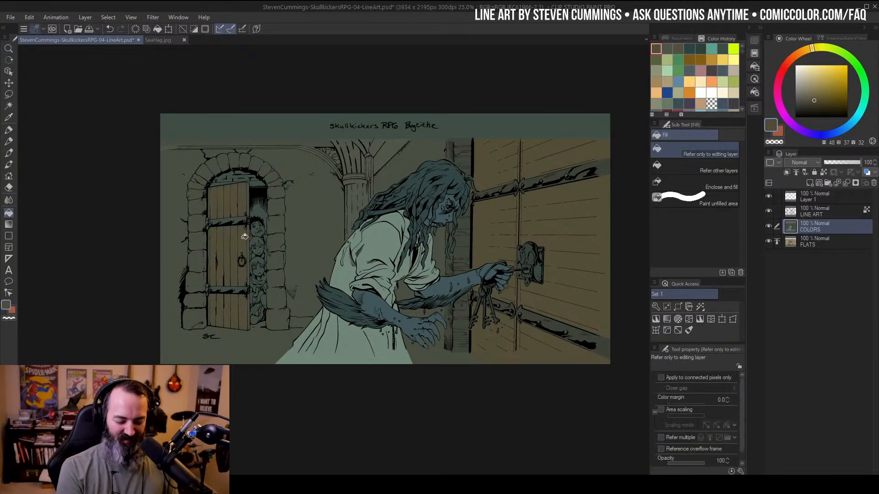
Adjust the small door's planks to saturation -31 and luminosity -4, and clear the selection
key(ctrl+u)
click(677, 138)
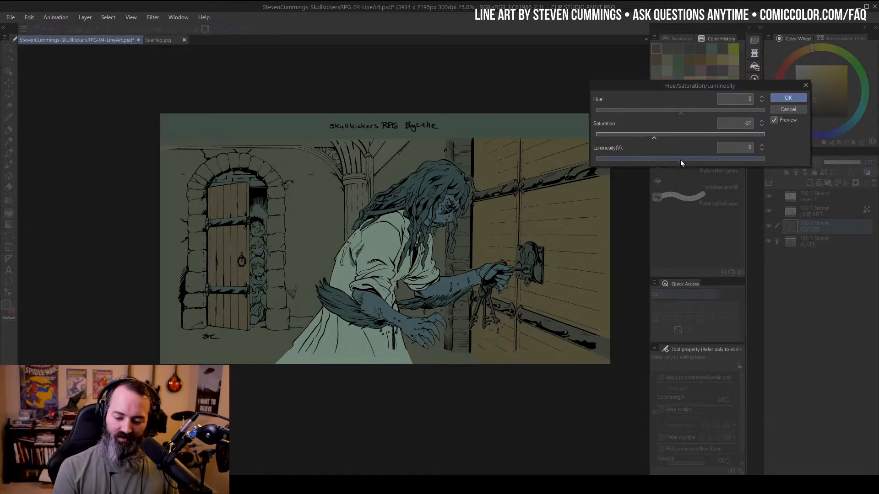
drag(680, 160, 676, 161)
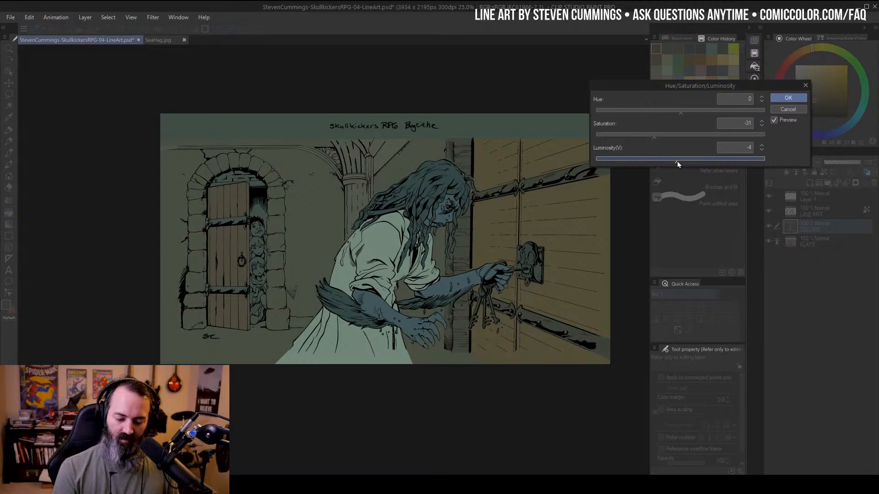
click(788, 98)
key(m)
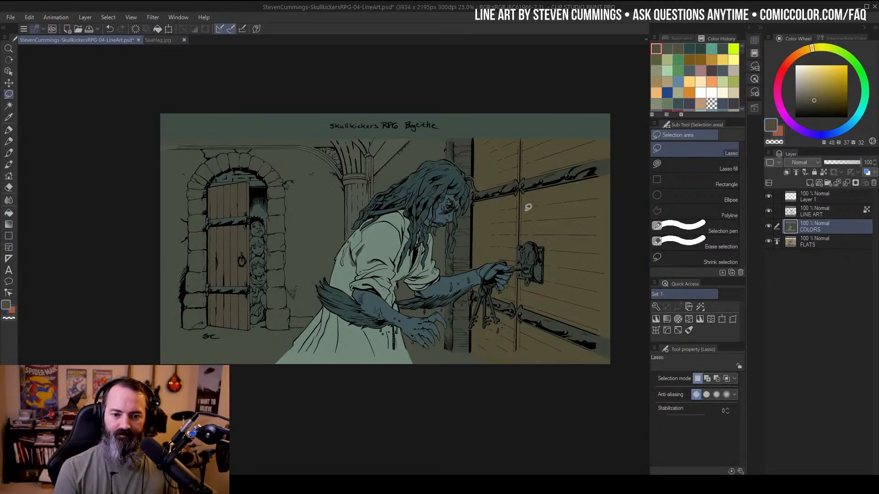
drag(527, 217, 507, 185)
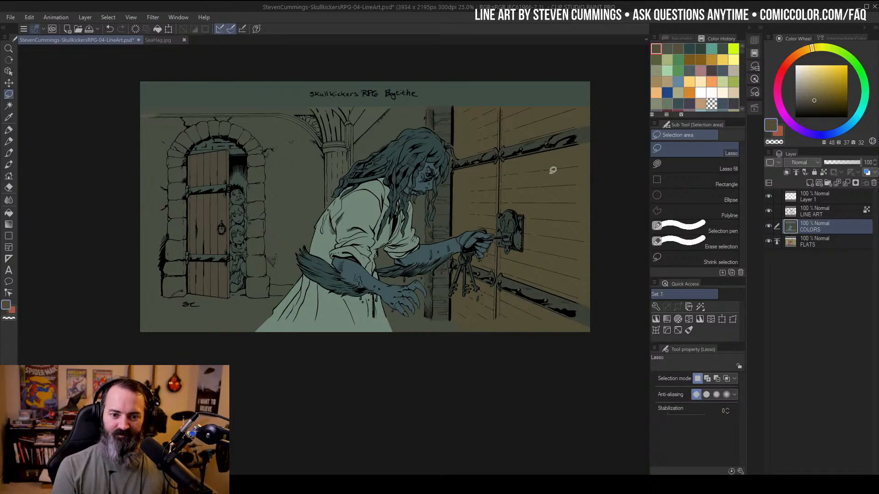
Auto-select the area under the arch above the small door and set its luminosity adjustment to -7
drag(544, 160, 549, 183)
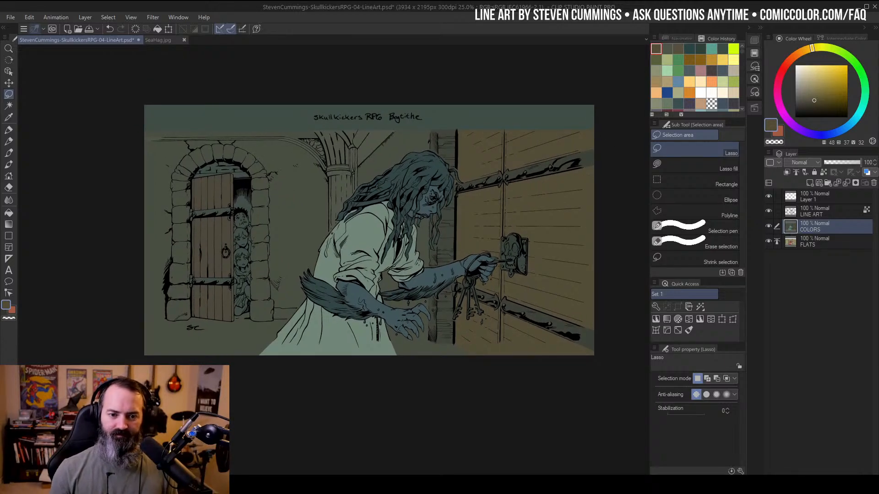
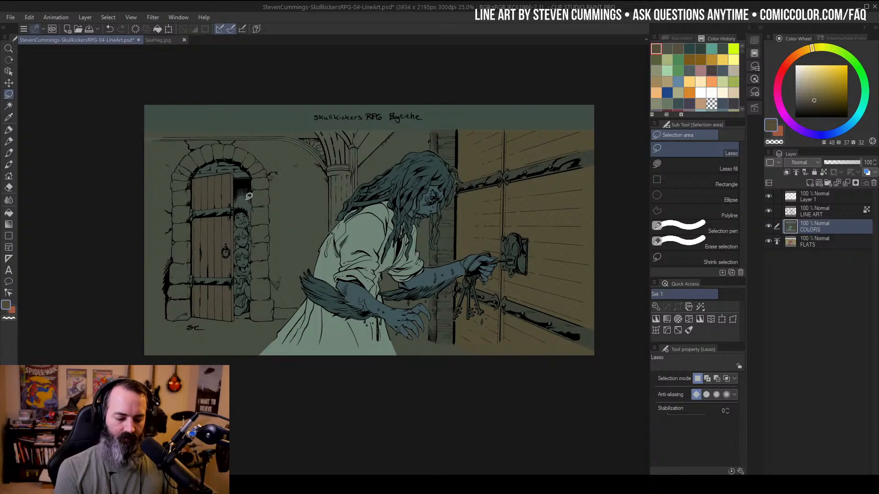
key(w)
click(228, 166)
key(ctrl+d)
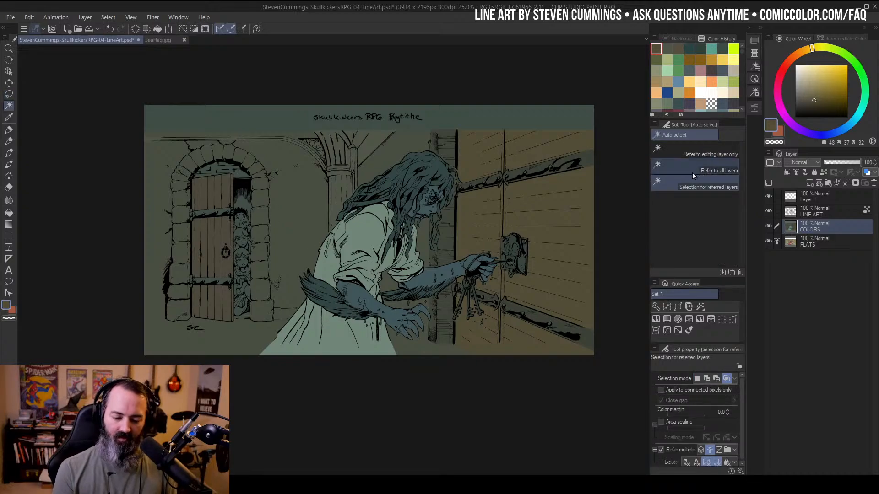
key(ctrl+u)
drag(680, 158, 674, 160)
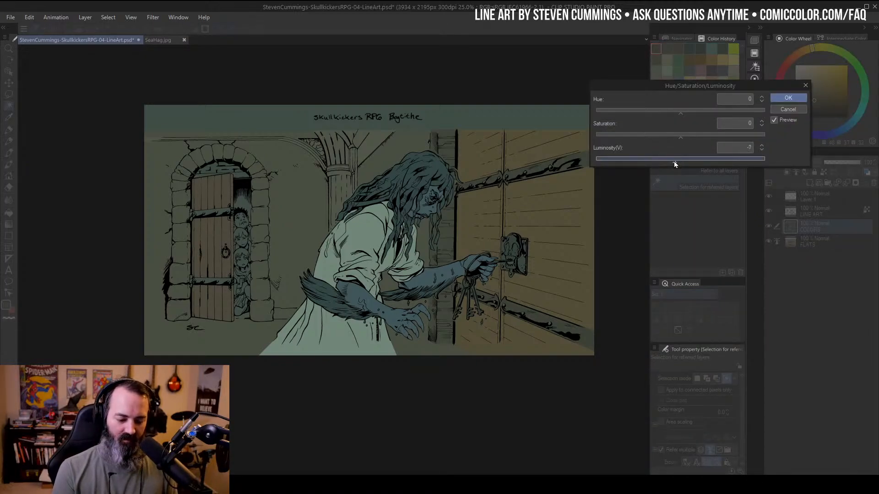
click(788, 97)
Auto-select the stones of the doorway arch, hide the selection outline, and darken them with luminosity -12
key(m)
key(w)
click(254, 161)
key(ctrl+h)
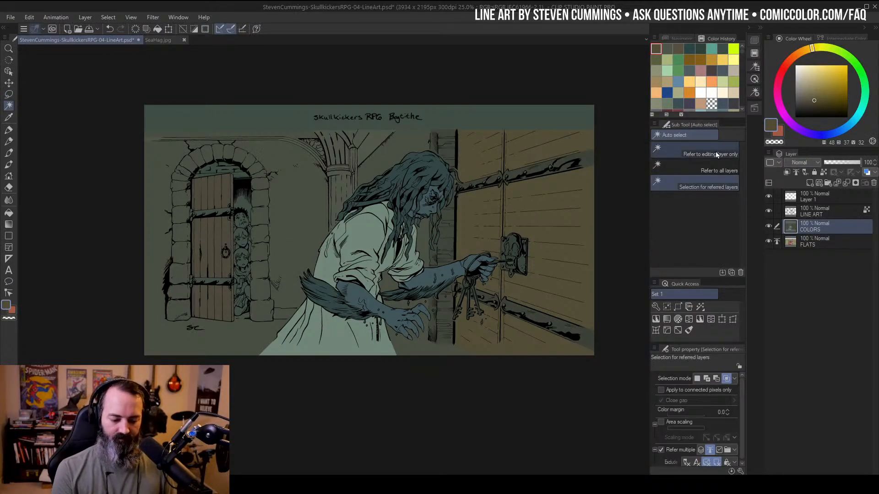
key(ctrl+u)
drag(680, 160, 677, 161)
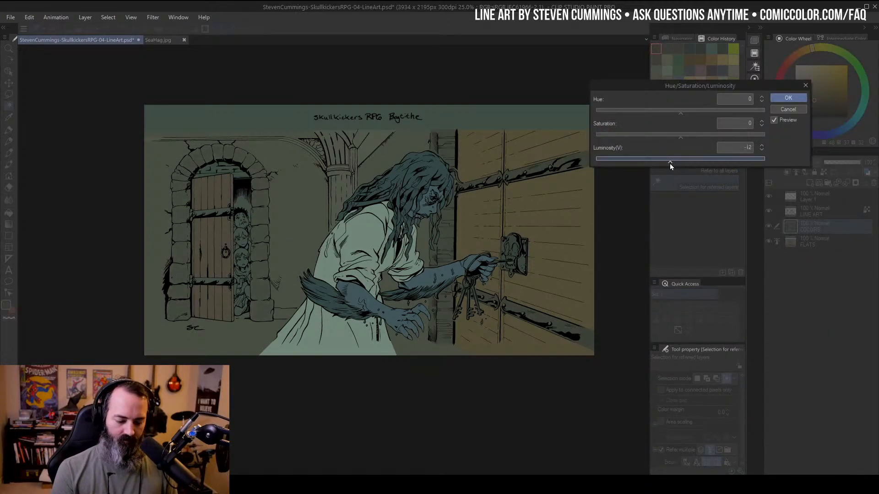
click(789, 99)
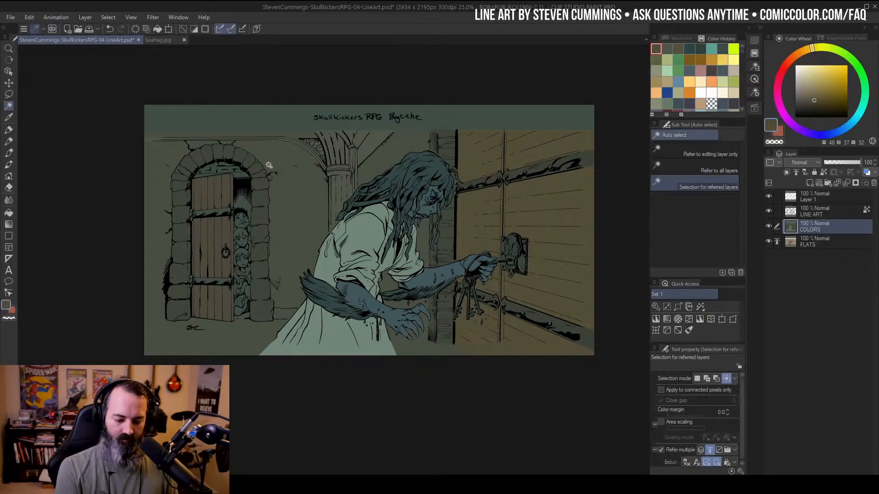
Mute the selected doorway stones with a hue of -3 and a saturation of -54
key(ctrl+u)
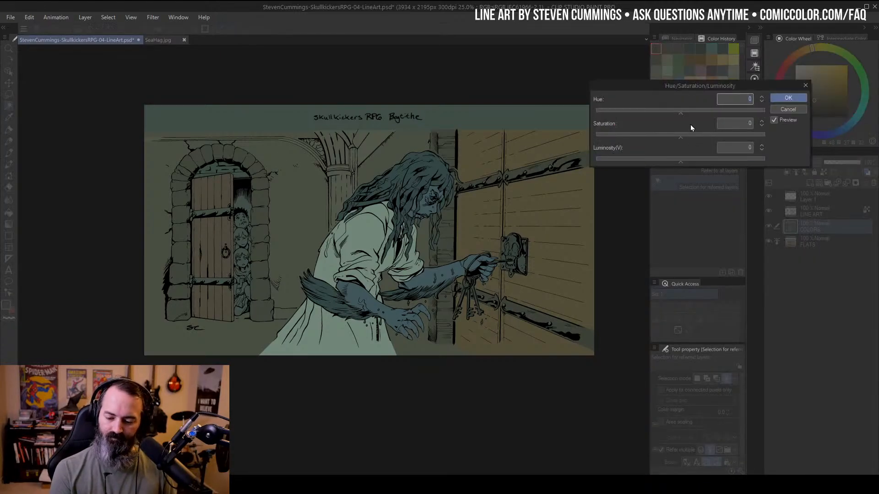
click(689, 110)
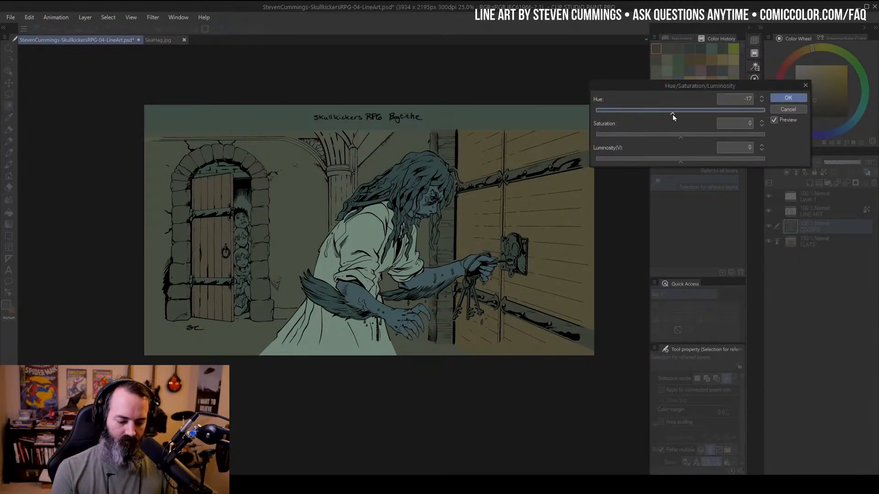
drag(679, 116, 648, 140)
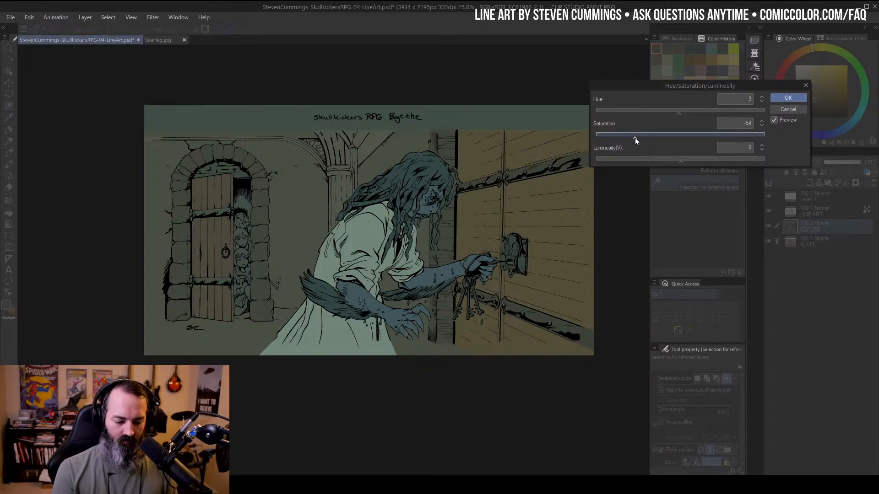
click(784, 99)
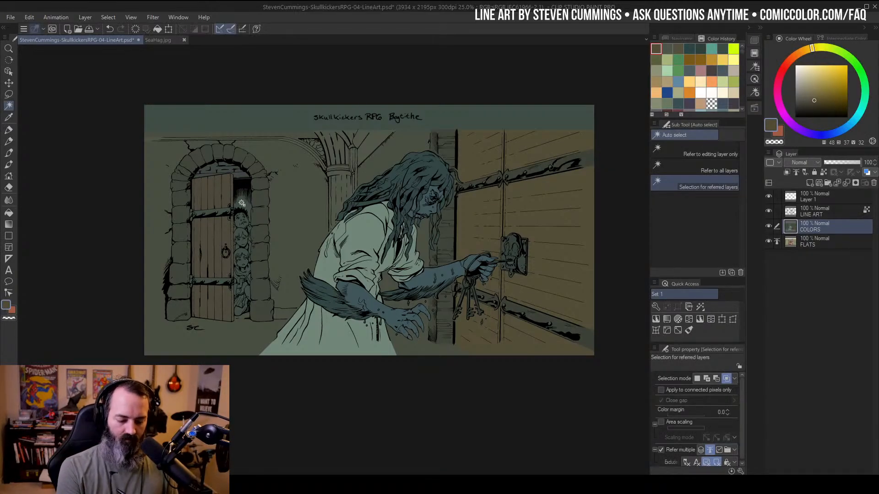
Select the opening behind the small door, exclude the floor from the selection, and hide the selection outline
click(242, 203)
key(m)
mouse_move(183, 300)
mouse_down()
mouse_move(259, 416)
mouse_move(110, 291)
mouse_up()
key(ctrl+d)
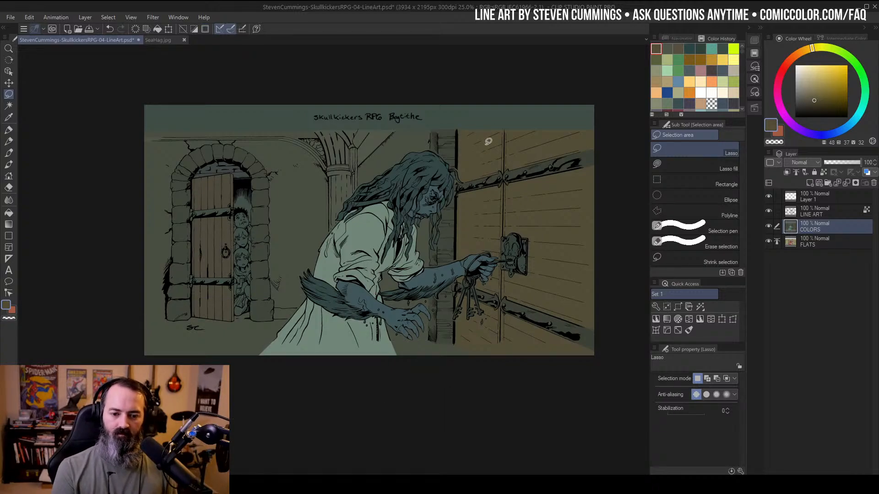
Shift the opening behind the small door to a dull red with hue -129, saturation 33 and luminosity -9
key(ctrl+u)
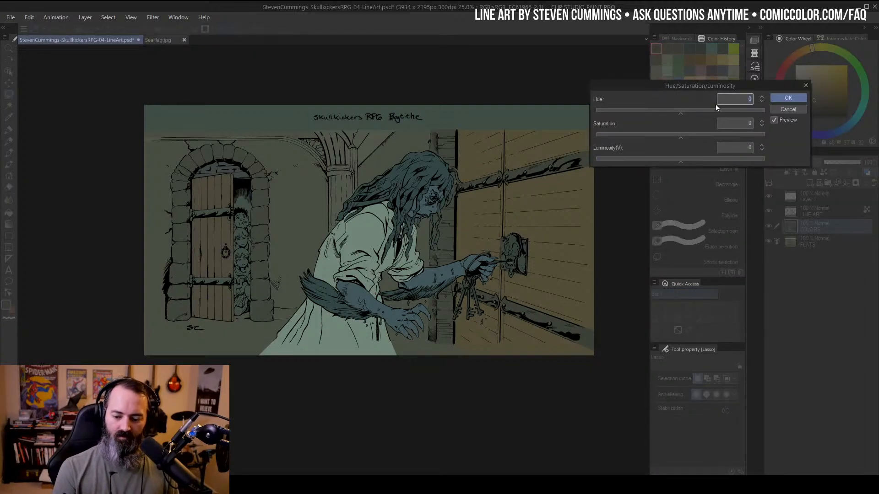
drag(718, 89, 559, 103)
drag(540, 174, 589, 129)
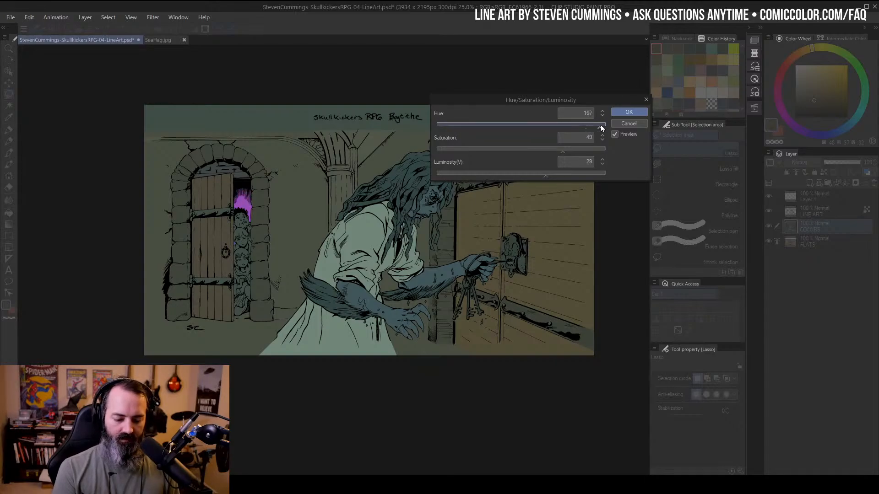
drag(460, 128, 460, 127)
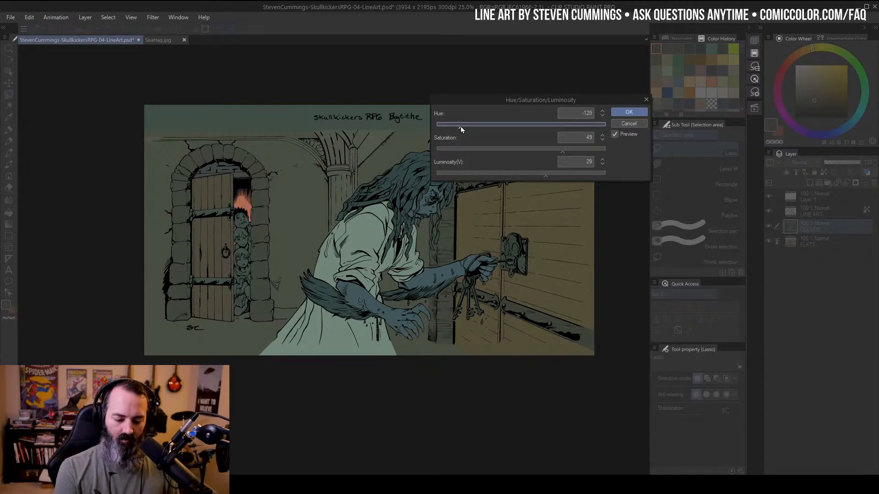
drag(545, 150, 545, 157)
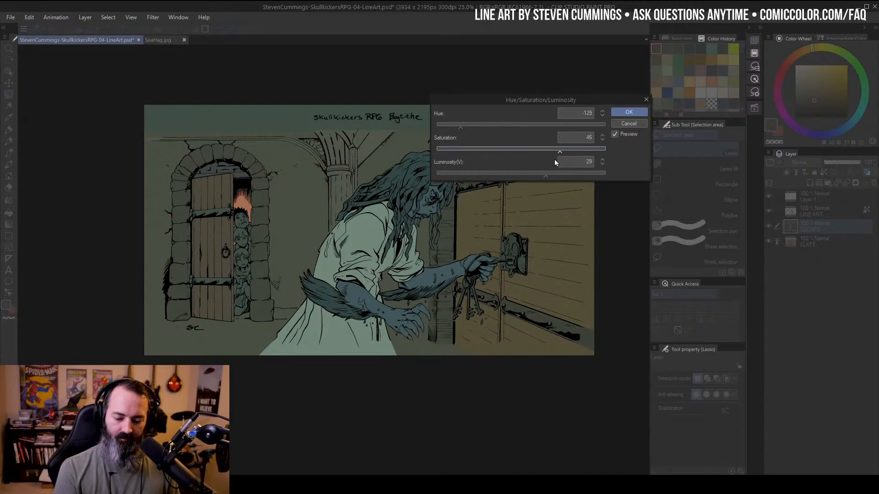
drag(545, 175, 529, 177)
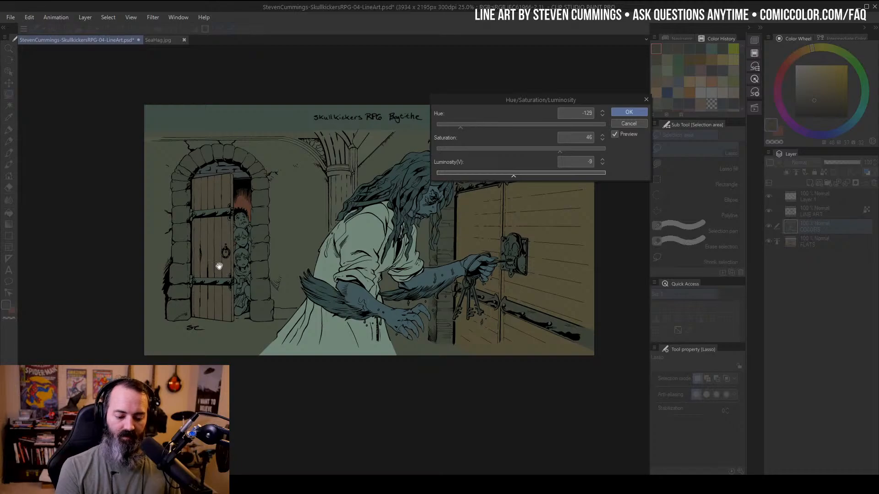
drag(560, 149, 556, 151)
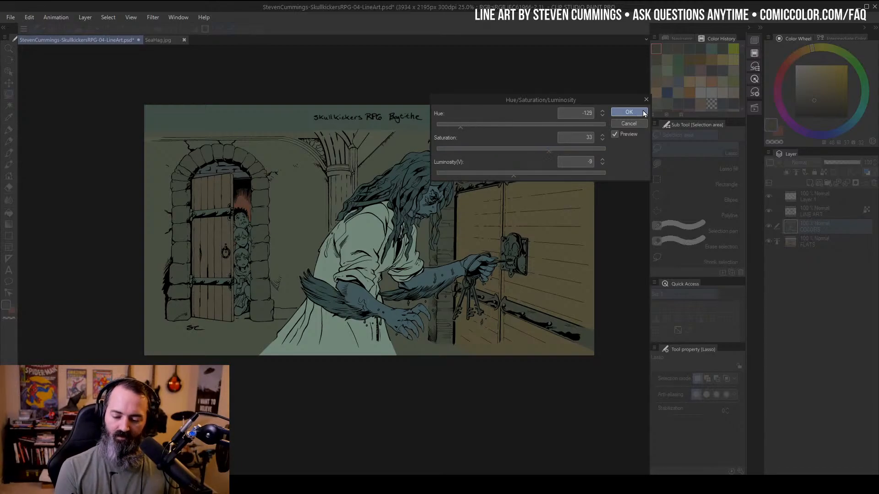
click(628, 111)
Sample the dark grey of the large door's iron straps, fill the small door's straps with it, and clear the selection
key(w)
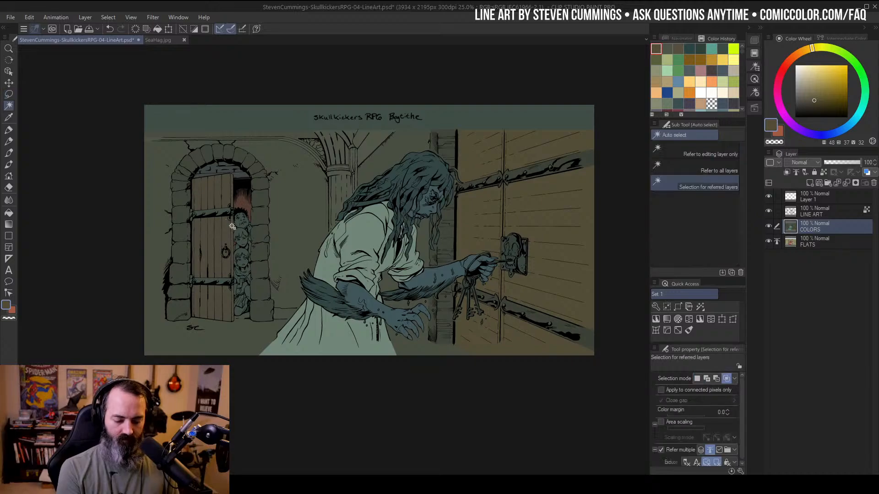
key(b)
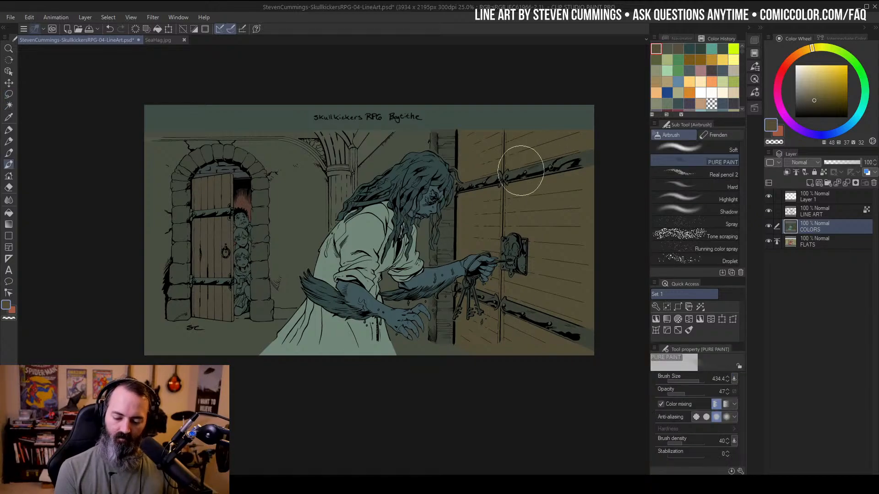
alt+click(520, 171)
key(g)
key(w)
click(228, 210)
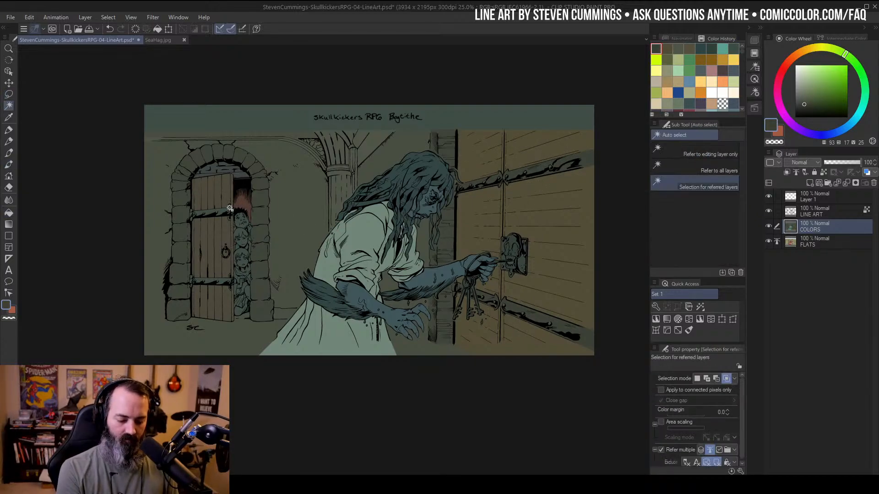
key(m)
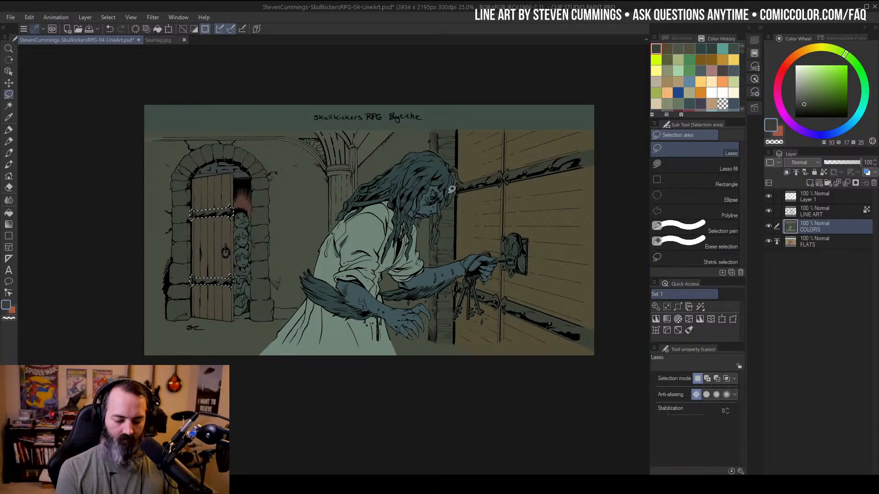
key(ctrl+d)
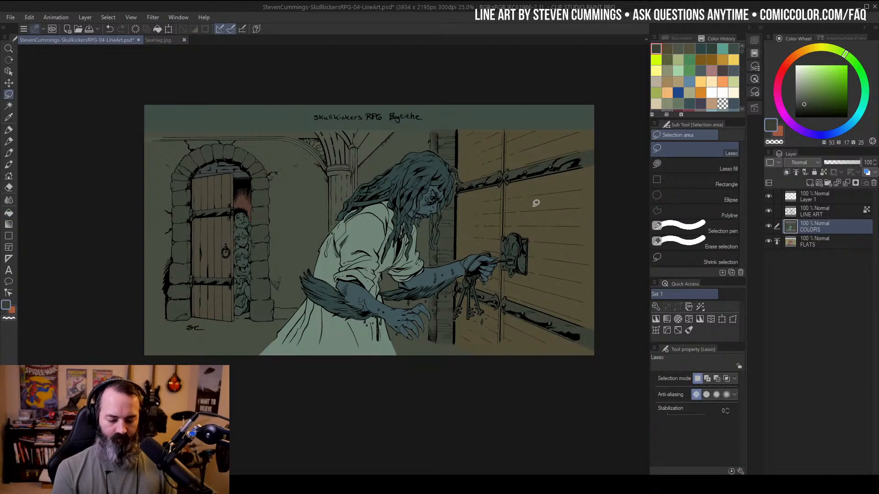
Try to lighten the floor, excluding the door opening, with a luminosity of 18, and clear the selection
key(w)
click(263, 327)
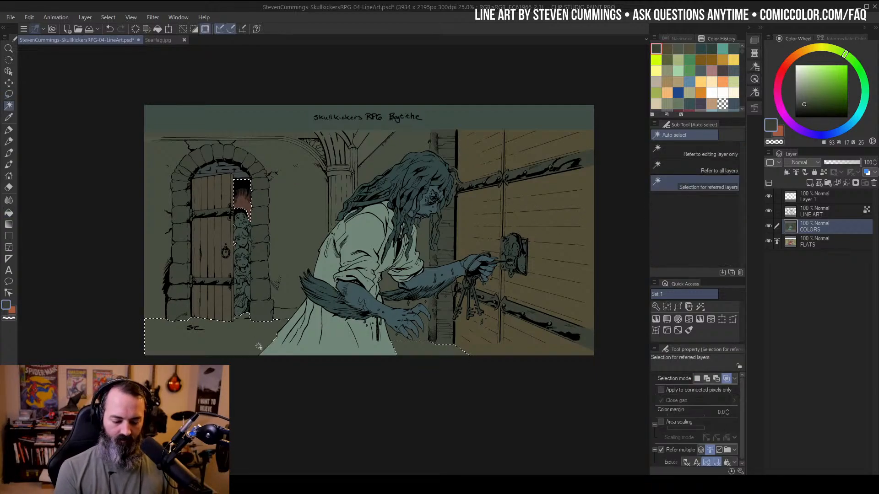
key(m)
drag(271, 163, 253, 140)
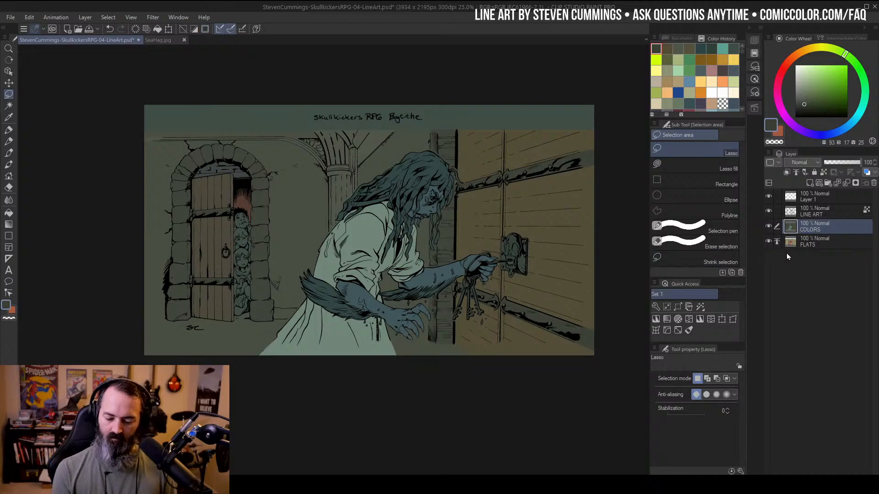
key(ctrl+u)
drag(532, 174, 537, 175)
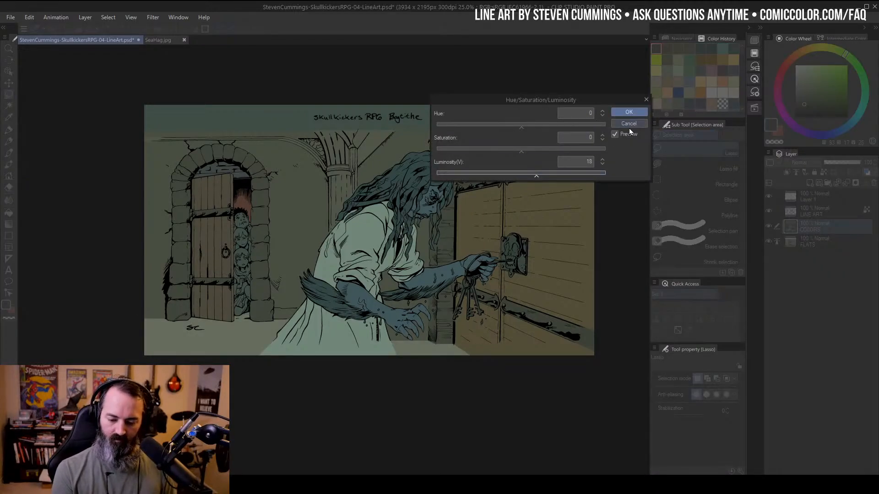
click(629, 112)
key(ctrl+d)
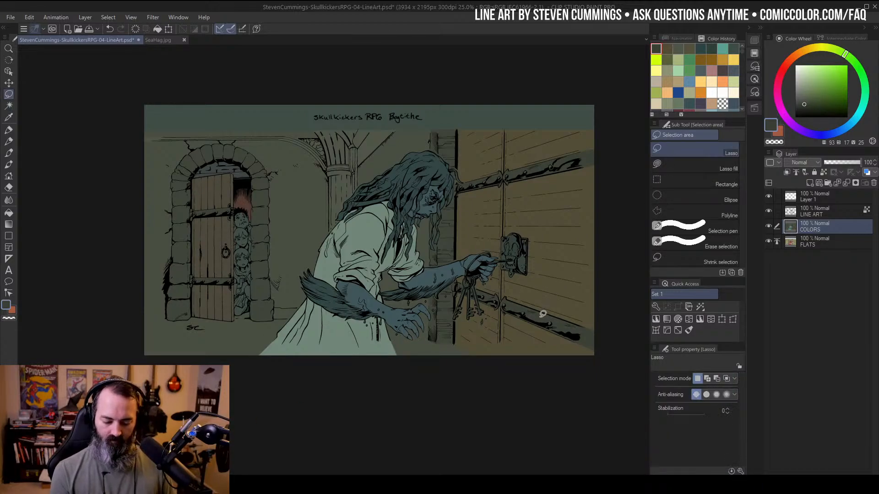
Create a new 8 x 10 in illustration at 400 dpi and paste the copied line art of the female pilot into it
drag(523, 207, 536, 188)
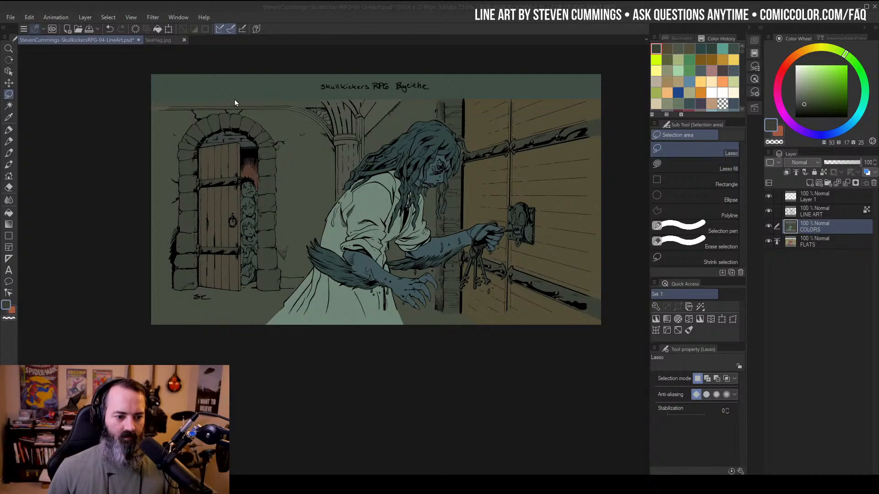
click(10, 17)
click(13, 30)
key(Return)
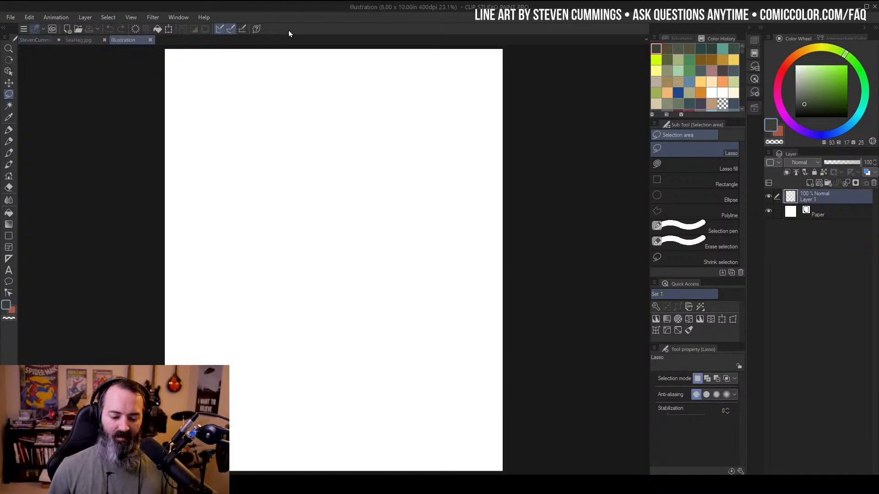
key(ctrl+v)
Set the drawing colour to a bright orange with hue 37, saturation 100 and value 100 for work on the pasted figure
key(ctrl+space)
click(229, 88)
click(228, 88)
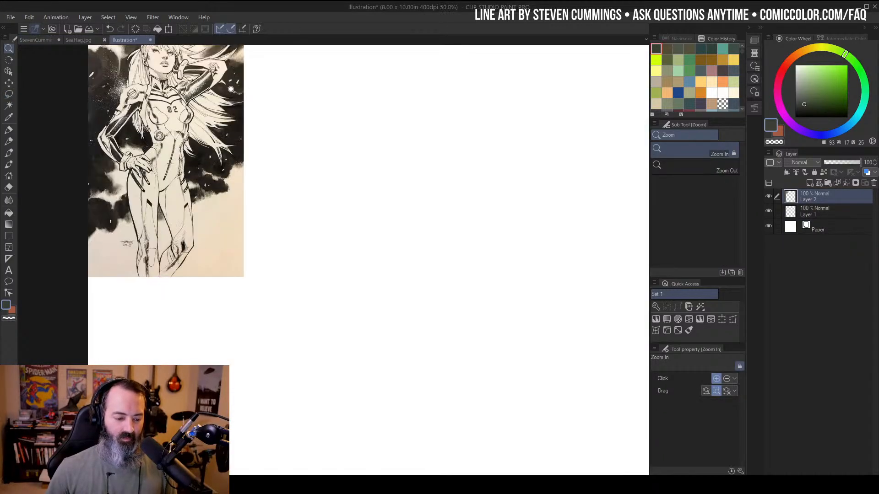
click(229, 88)
drag(222, 89, 435, 156)
click(364, 150)
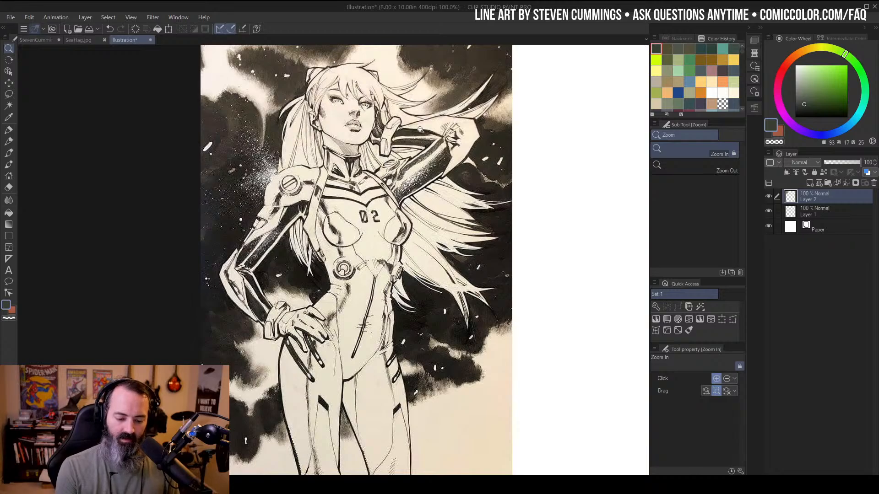
click(359, 153)
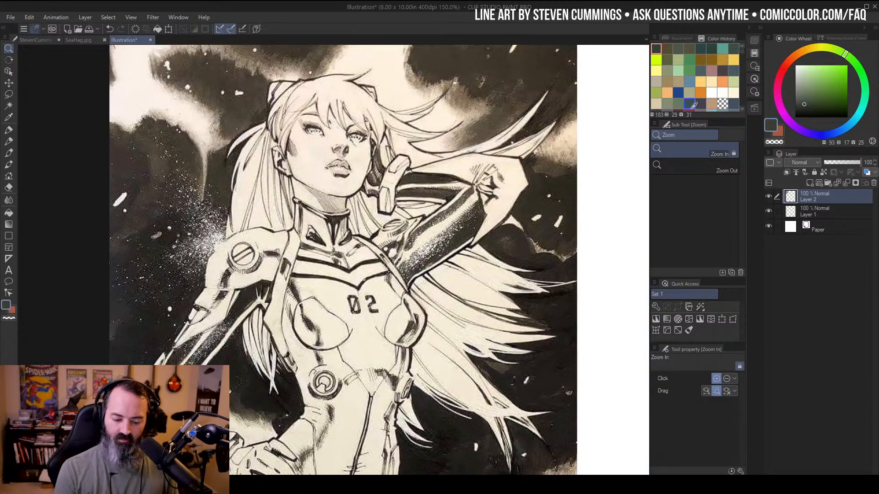
click(846, 66)
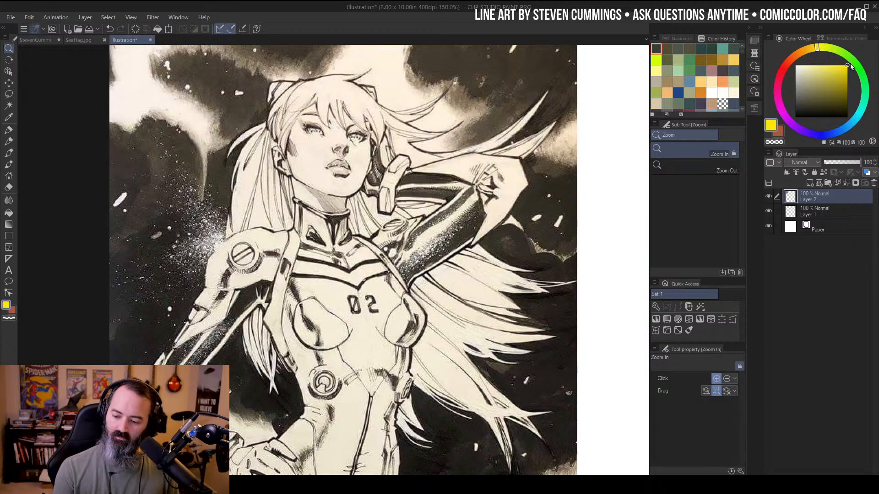
click(808, 46)
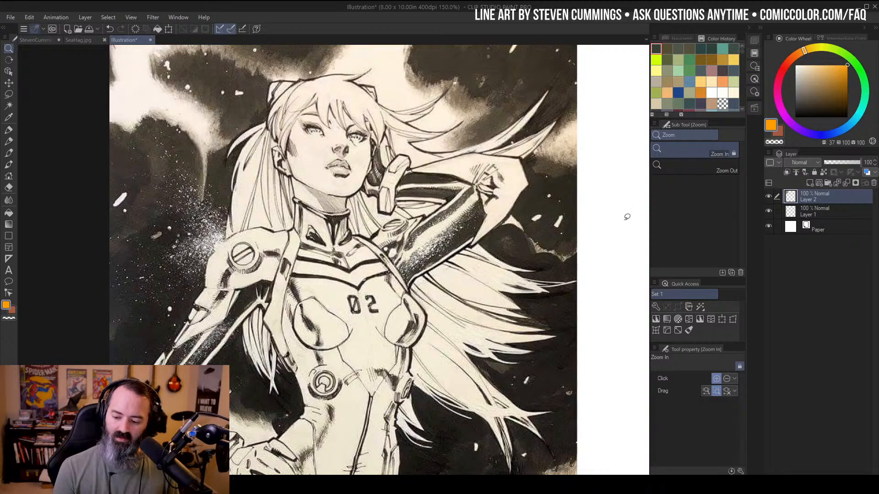
Add a new layer above the pasted line art and choose the Fill-in-mono pen marker
key(m)
click(812, 181)
key(p)
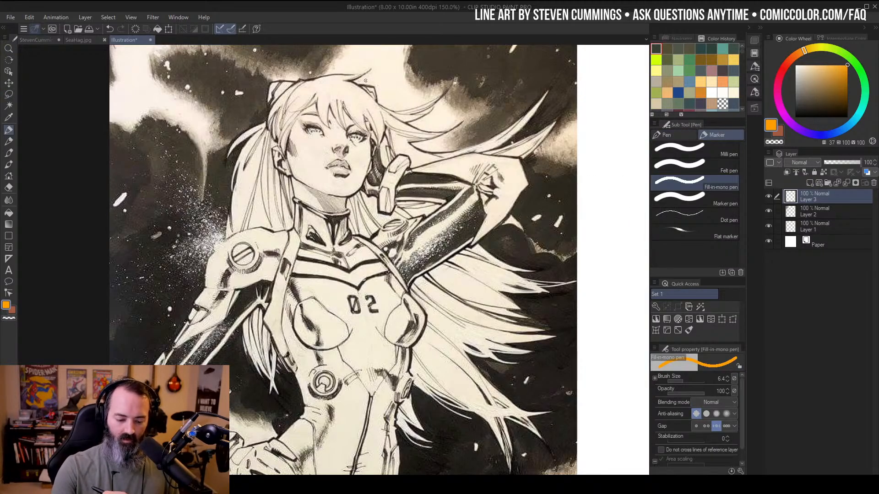
Paint a solid orange shadow shape under the pilot's chin across the neck with the Fill-in-mono pen
mouse_move(301, 183)
mouse_down()
mouse_move(328, 210)
mouse_move(322, 196)
mouse_move(347, 203)
mouse_up()
scroll(346, 203, down, 4)
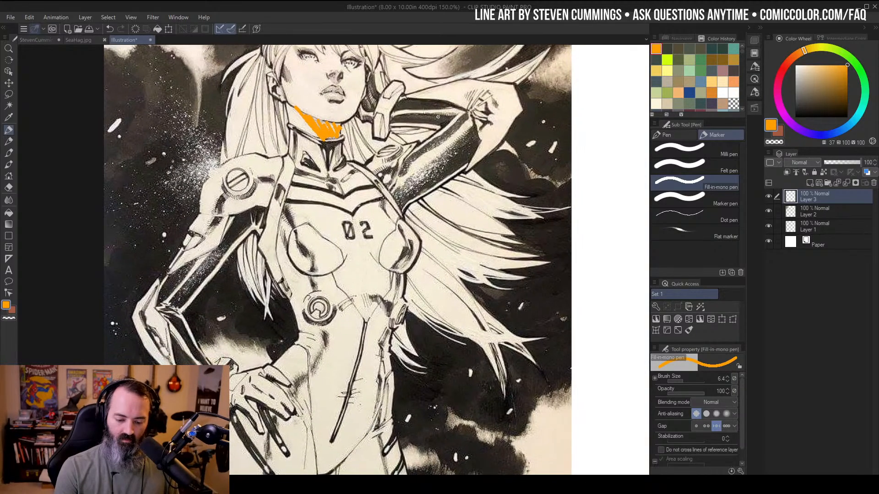
Try orange marker shading on the pilot's raised arm and on the other forearm, and undo those strokes
drag(388, 182, 471, 127)
key(ctrl+z)
mouse_move(390, 196)
mouse_down()
mouse_move(398, 174)
mouse_move(475, 121)
mouse_up()
key(ctrl+z)
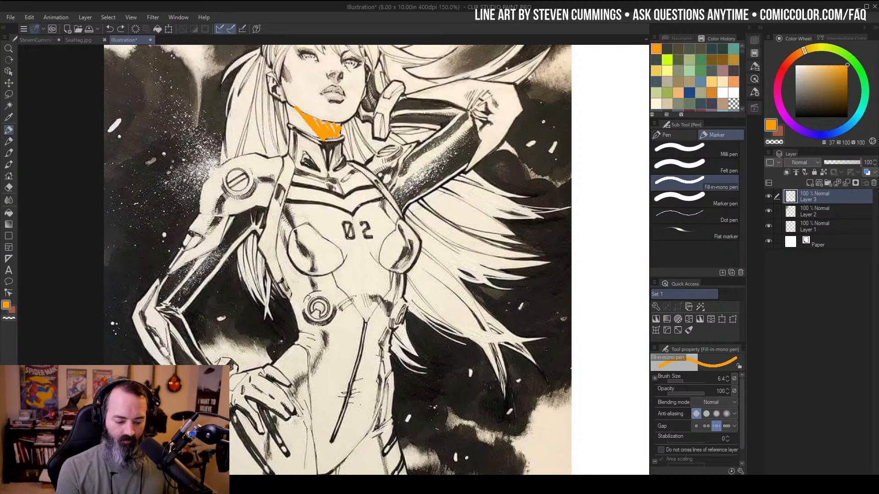
click(205, 256)
mouse_move(205, 256)
mouse_down()
mouse_move(168, 302)
mouse_move(199, 363)
mouse_up()
key(ctrl+z)
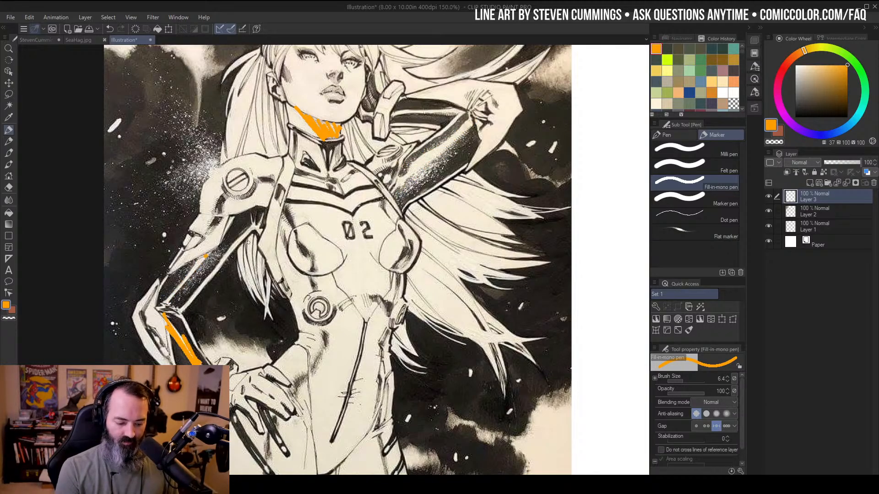
key(ctrl+z)
Try zigzag orange marker shading from the pilot's shoulder down the torso and onto the leg, and undo it
drag(386, 191, 424, 139)
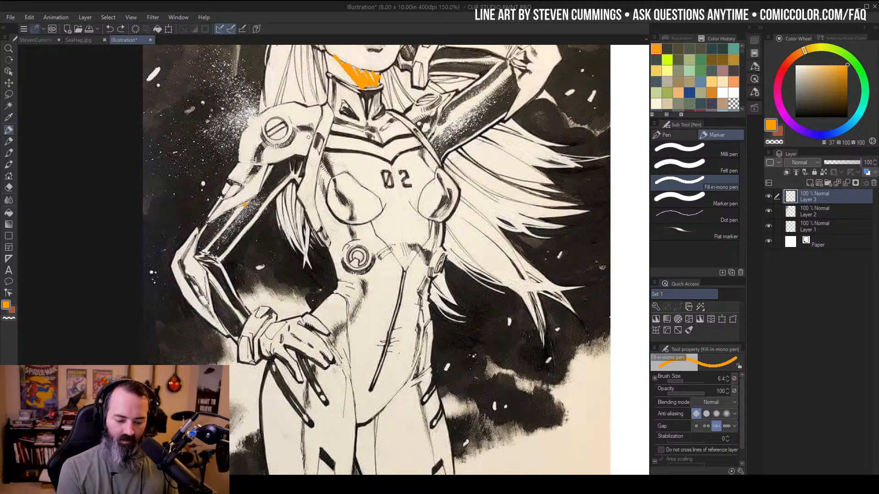
mouse_move(242, 175)
mouse_down()
mouse_move(263, 140)
mouse_move(302, 126)
mouse_move(320, 155)
mouse_move(333, 158)
mouse_move(331, 181)
mouse_move(356, 236)
mouse_up()
mouse_move(366, 273)
mouse_down()
mouse_move(345, 330)
mouse_move(331, 337)
mouse_move(312, 393)
mouse_move(304, 468)
mouse_up()
key(ctrl+z)
key(ctrl+z)
key(ctrl+z)
key(ctrl+z)
key(ctrl+z)
key(ctrl+z)
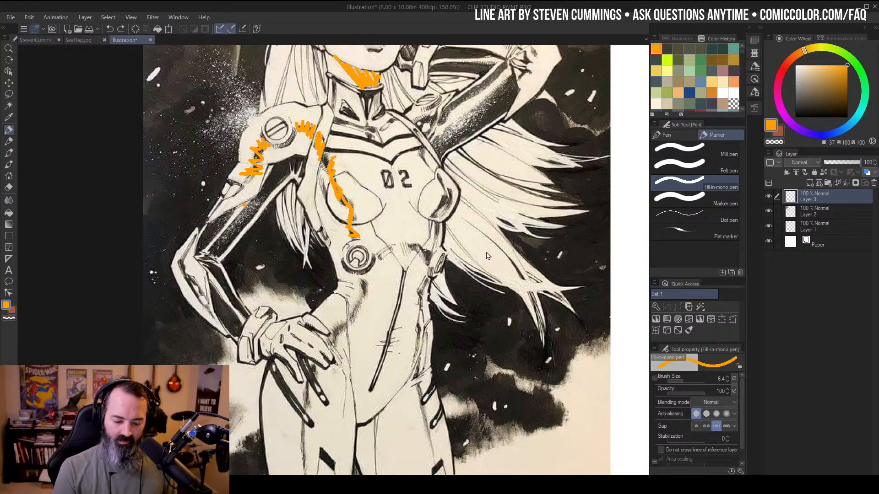
key(ctrl+z)
key(ctrl+z)
key(ctrl+z)
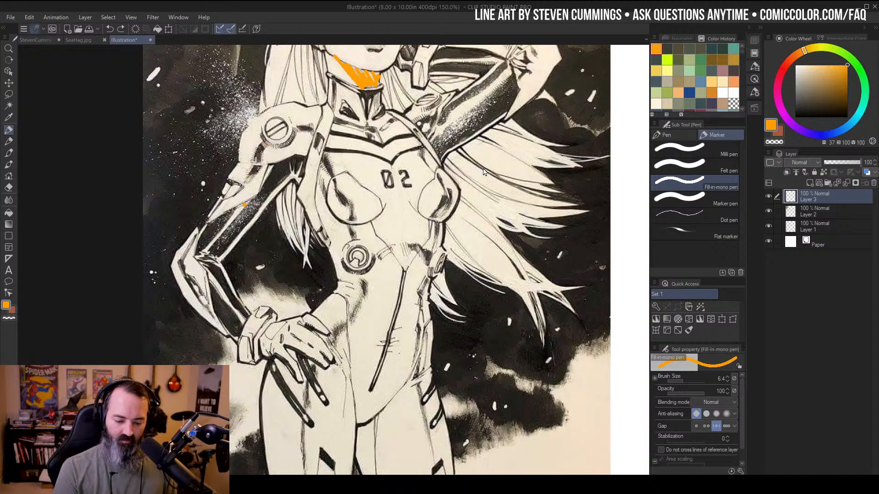
Try an orange marker line down the side of the torso beneath the raised arm, and undo it
scroll(476, 169, down, 2)
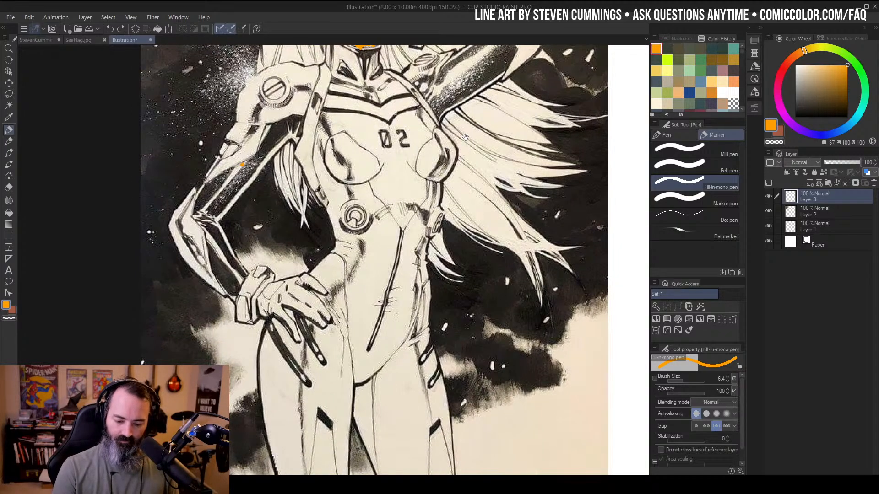
scroll(465, 138, up, 2)
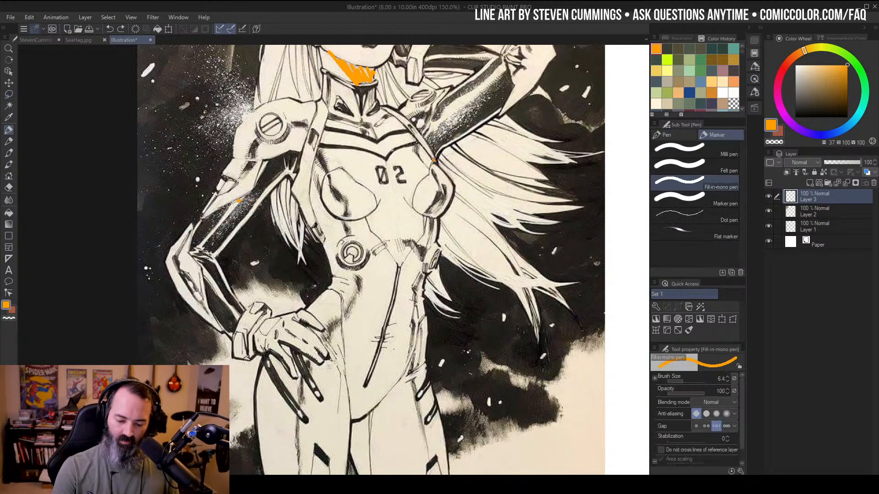
mouse_move(433, 159)
mouse_down()
mouse_move(445, 192)
mouse_move(426, 249)
mouse_up()
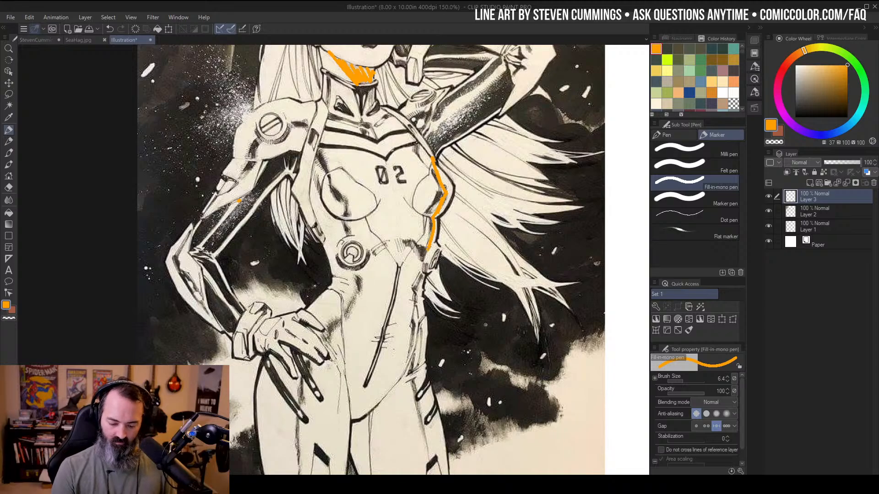
key(ctrl+z)
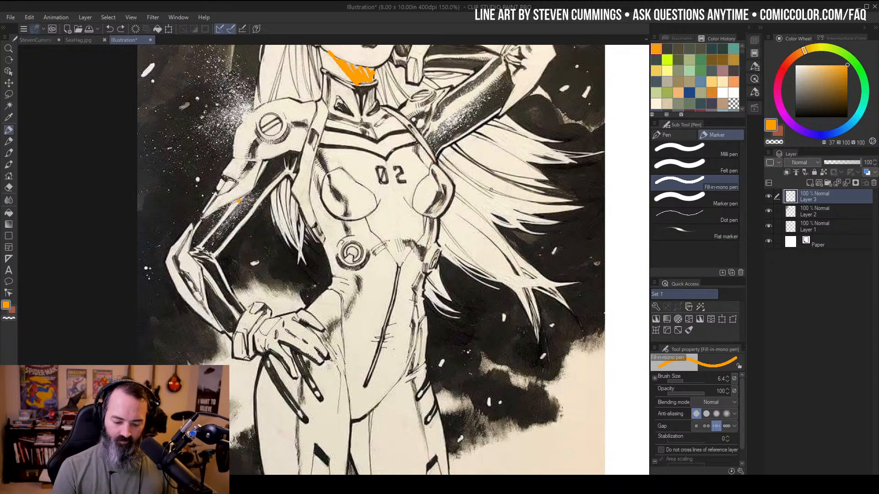
Try a freehand Lasso selection on the pilot's shoulder and clear it
mouse_move(490, 238)
mouse_down()
mouse_move(506, 180)
mouse_move(492, 253)
mouse_up()
key(m)
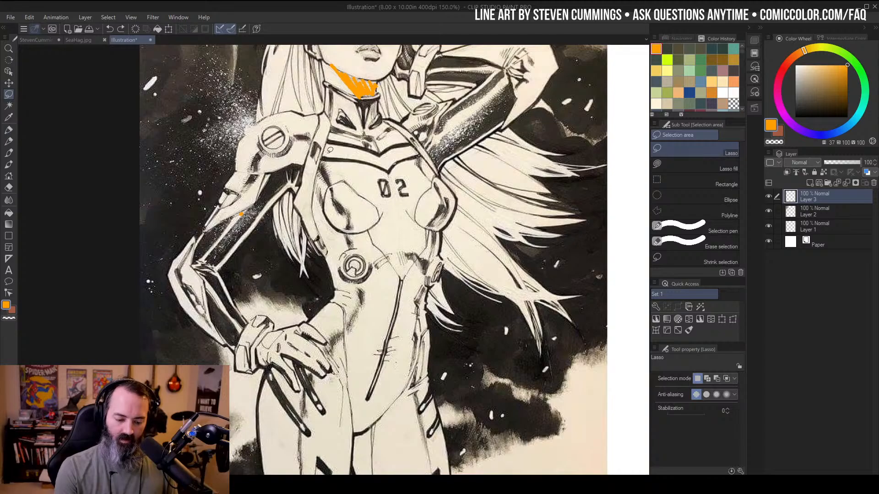
drag(311, 118, 298, 154)
key(ctrl+d)
Try a freehand Lasso selection over the pilot's chest and clear it
key(/)
scroll(343, 197, down, 2)
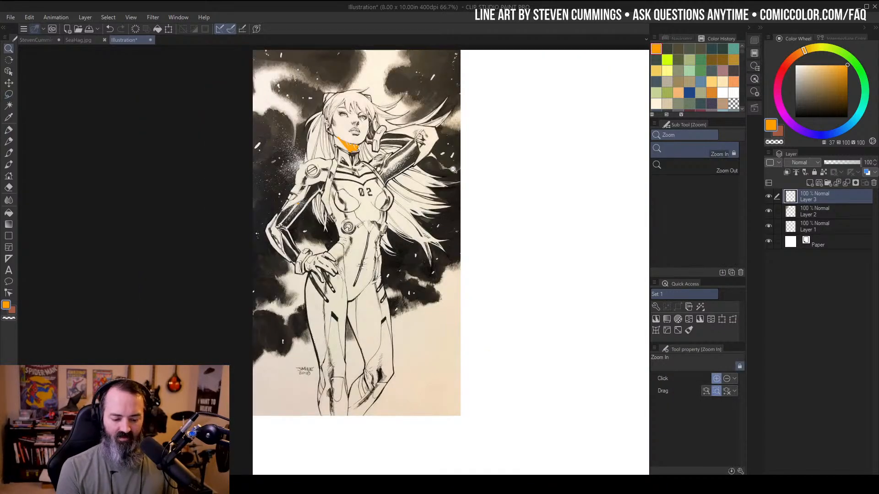
click(332, 180)
click(335, 181)
drag(460, 131, 462, 145)
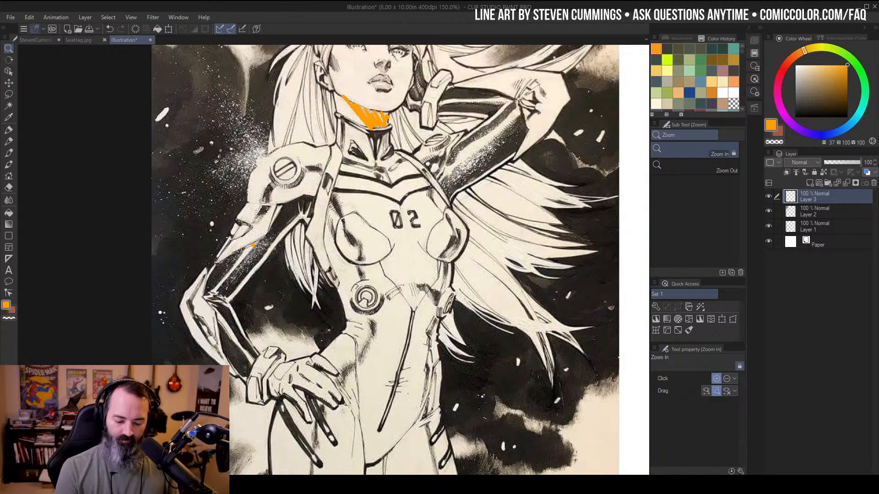
key(m)
mouse_move(342, 188)
mouse_down()
mouse_move(337, 235)
mouse_move(360, 274)
mouse_up()
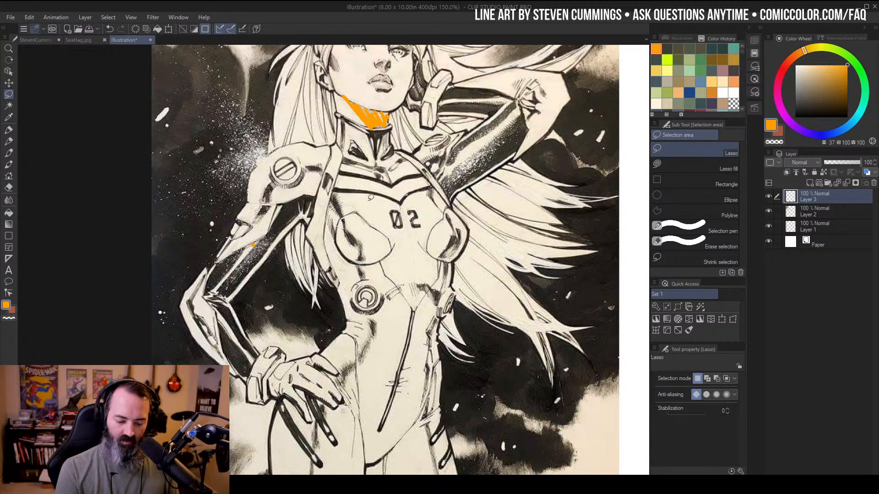
key(ctrl+d)
Examine the whole pilot figure on the canvas at a reduced zoom
key(/)
alt+click(380, 214)
alt+click(398, 195)
alt+click(412, 179)
drag(479, 186, 455, 218)
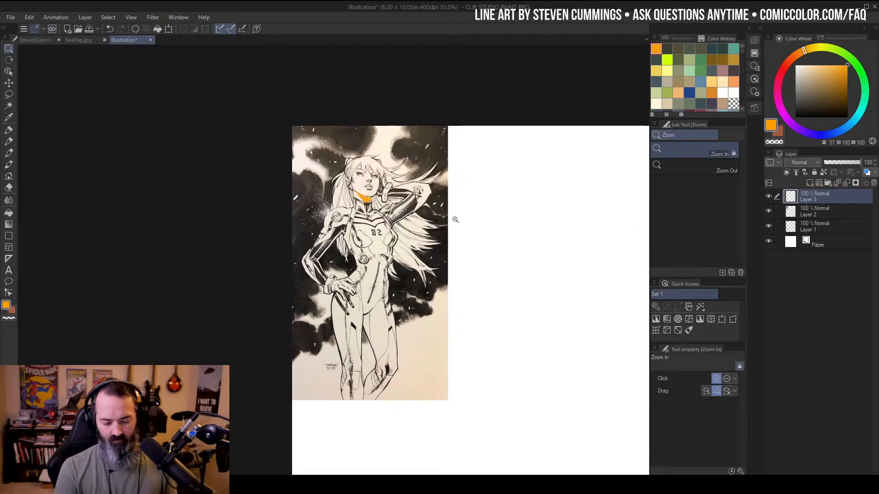
click(385, 231)
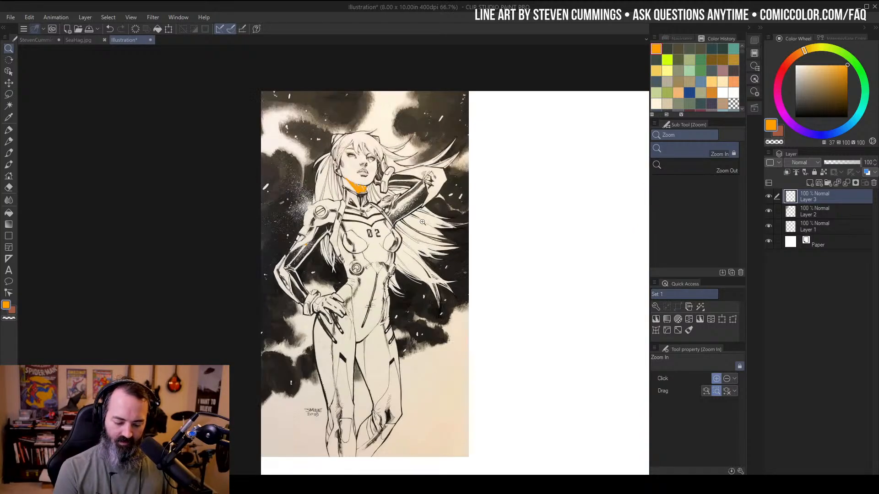
scroll(469, 231, down, 1)
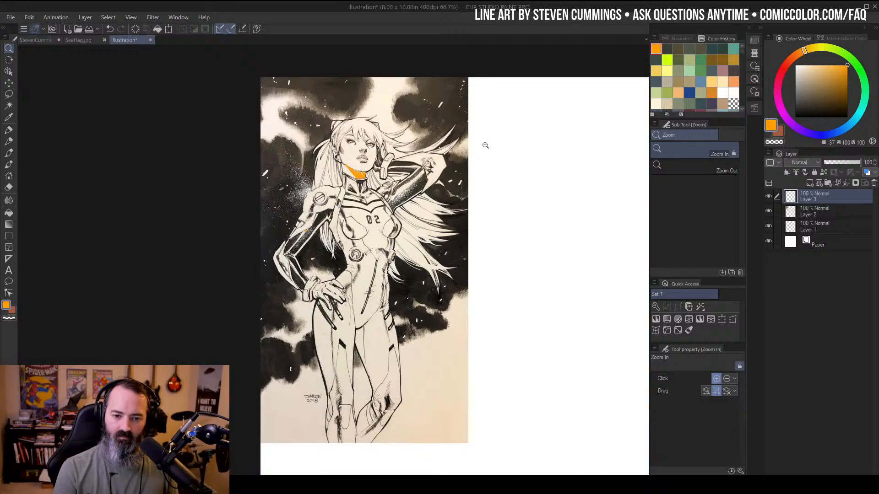
key(m)
scroll(508, 133, up, 1)
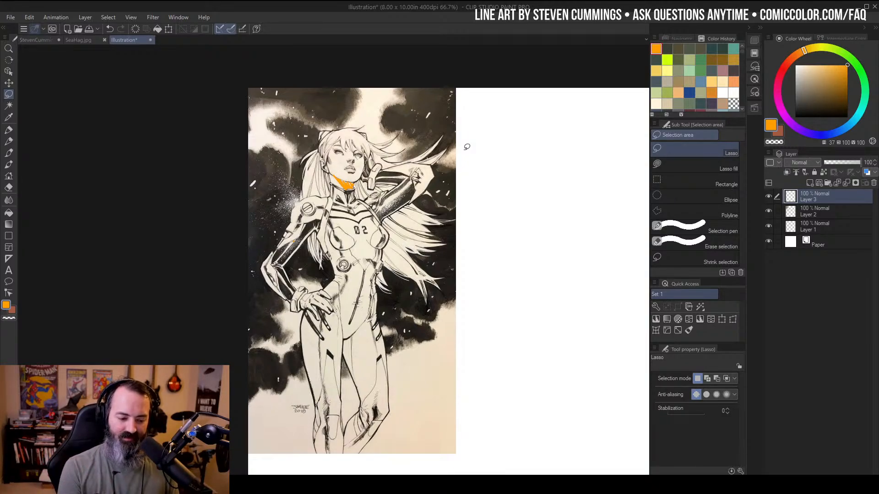
Close the pilot illustration without saving it and return to the Skullkickers RPG document
click(150, 40)
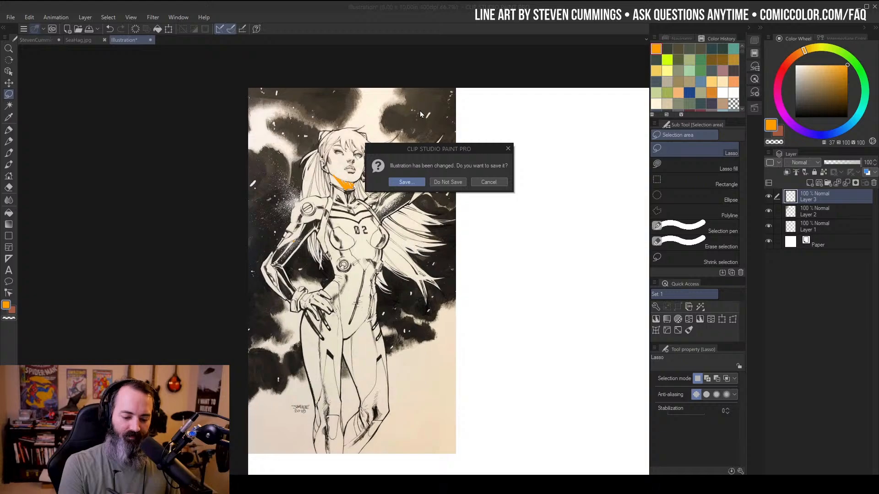
click(447, 182)
click(41, 40)
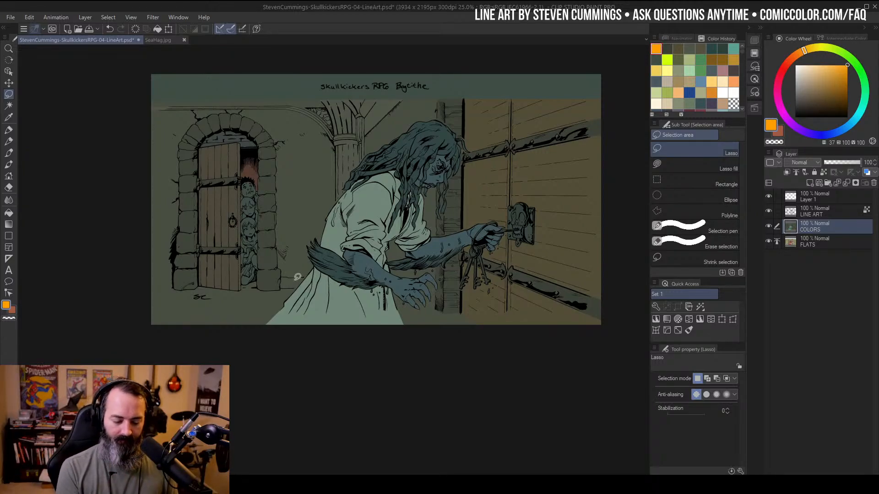
Try selecting the floor area below the stone doorway, and clear the selection
key(w)
click(255, 302)
mouse_move(268, 138)
mouse_down()
mouse_move(219, 226)
mouse_move(265, 120)
mouse_up()
drag(448, 290, 446, 268)
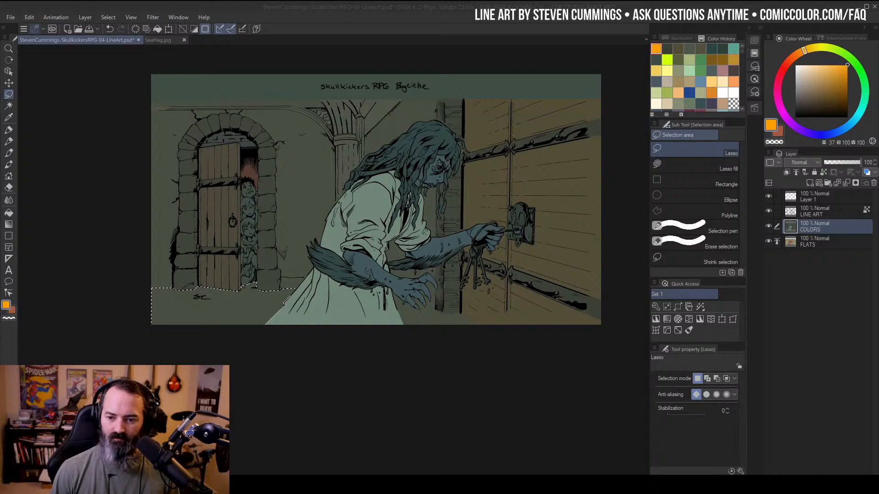
click(502, 123)
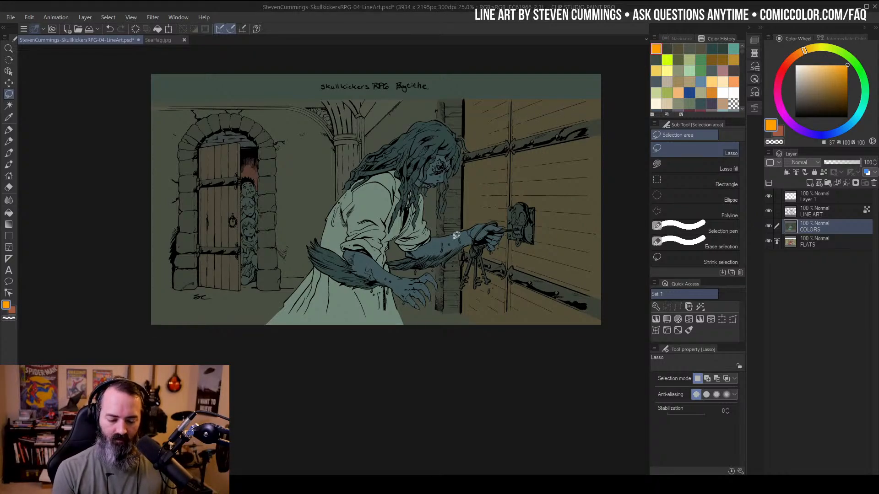
Select the skin areas of the three children peeking through the open doorway with Auto select
key(ctrl+space)
click(276, 195)
drag(276, 195, 461, 178)
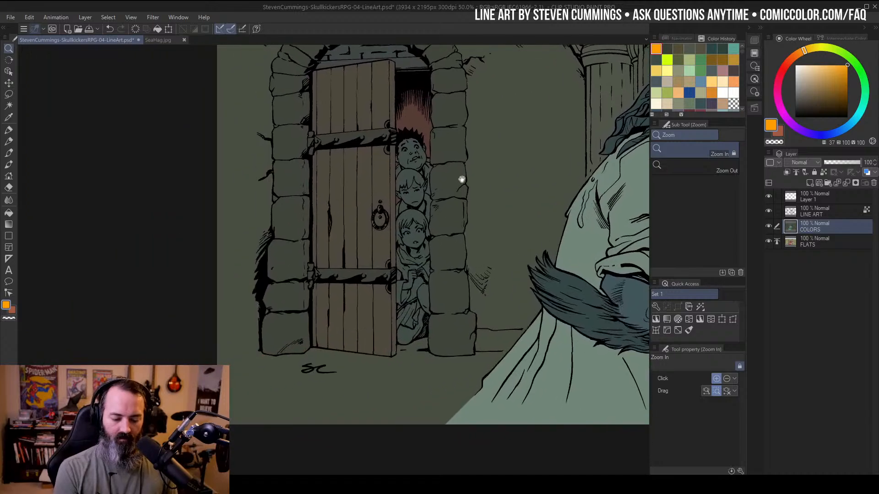
click(461, 178)
key(w)
click(401, 249)
click(405, 195)
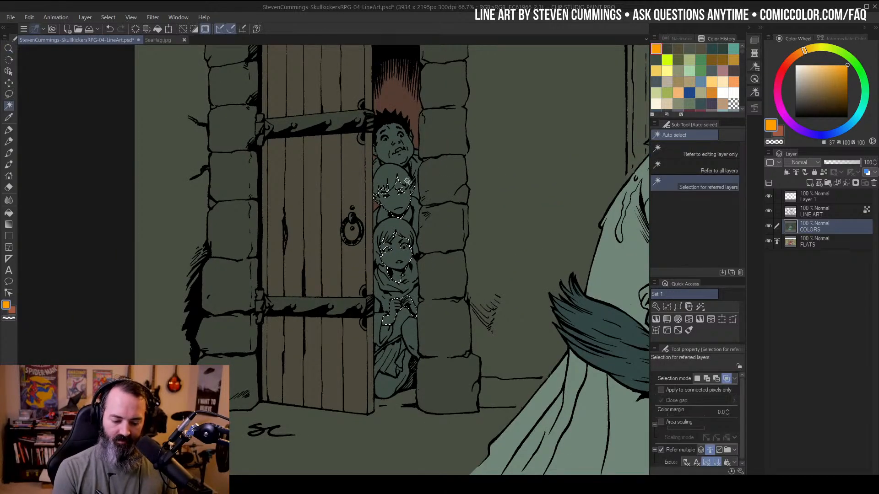
key(m)
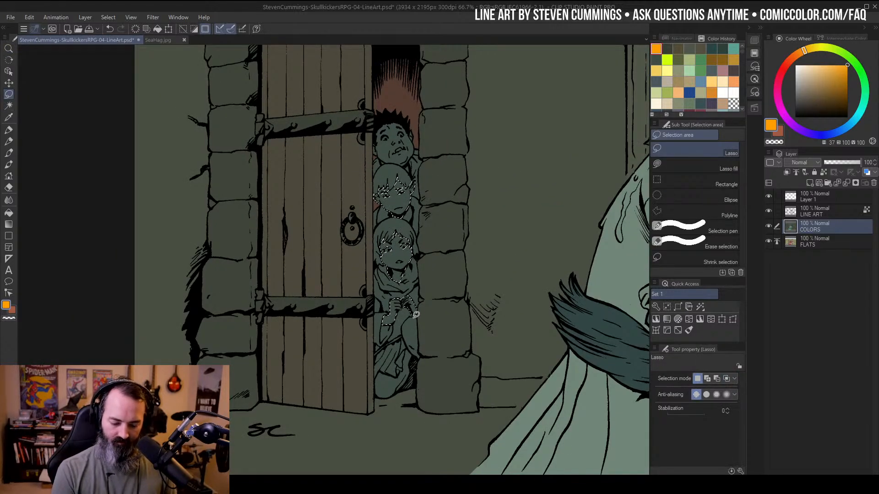
key(w)
click(397, 145)
drag(499, 172, 456, 193)
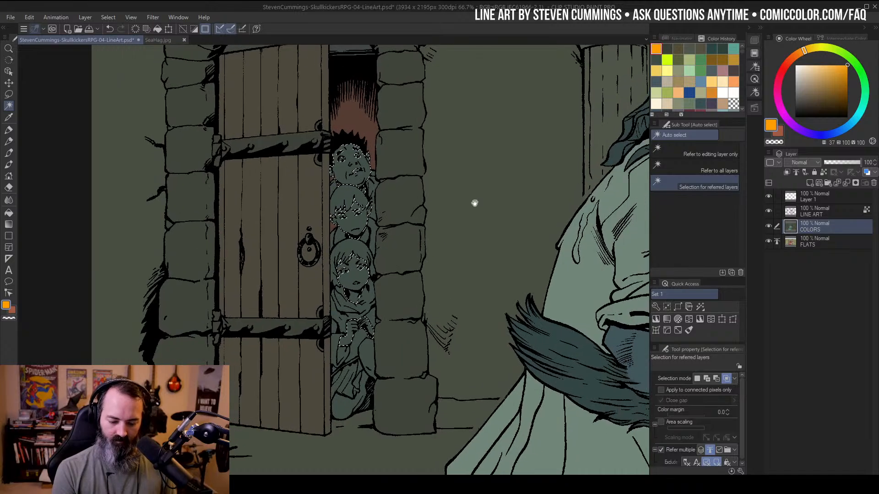
Set a hue shift of -113 on the children's selected skin with Hue/Saturation/Luminosity
key(ctrl+u)
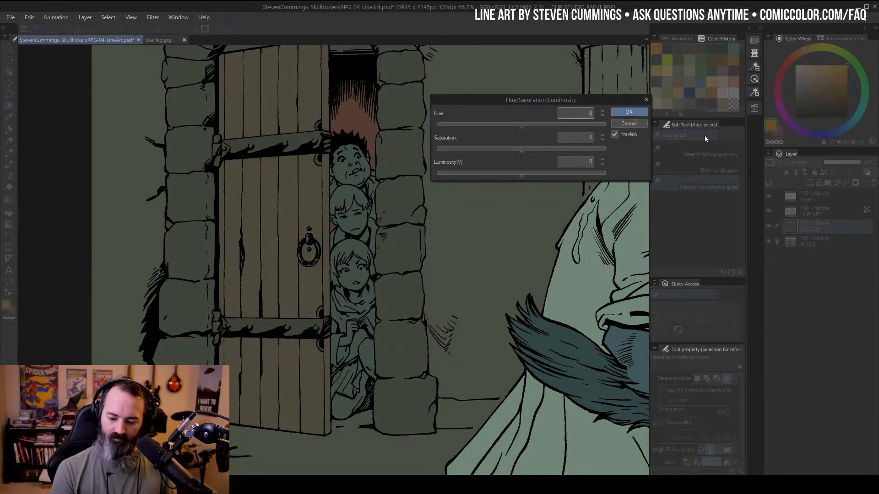
click(530, 127)
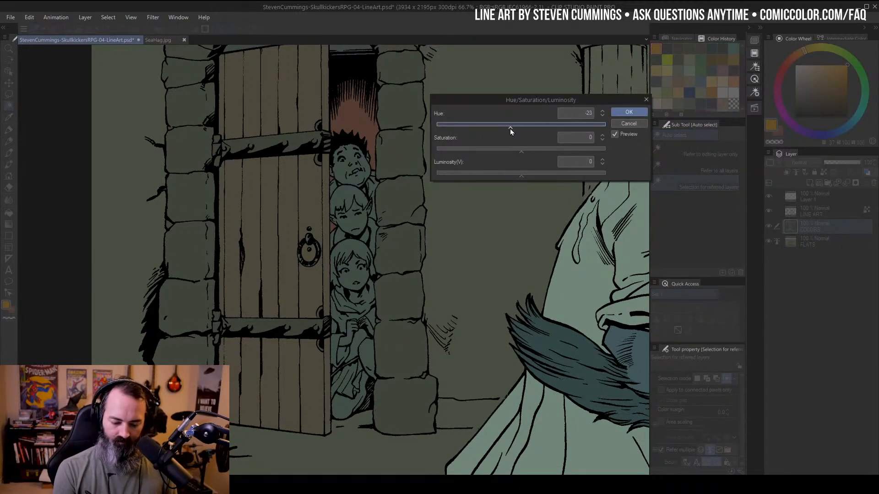
drag(492, 129, 468, 128)
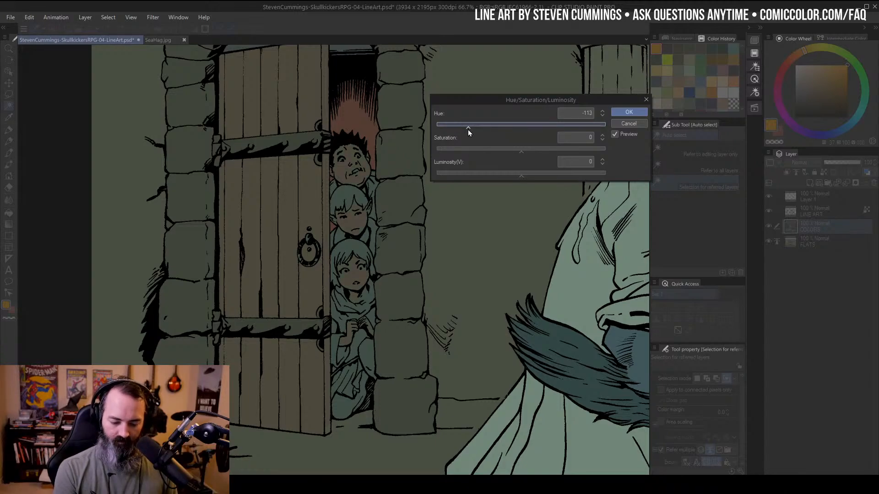
click(629, 112)
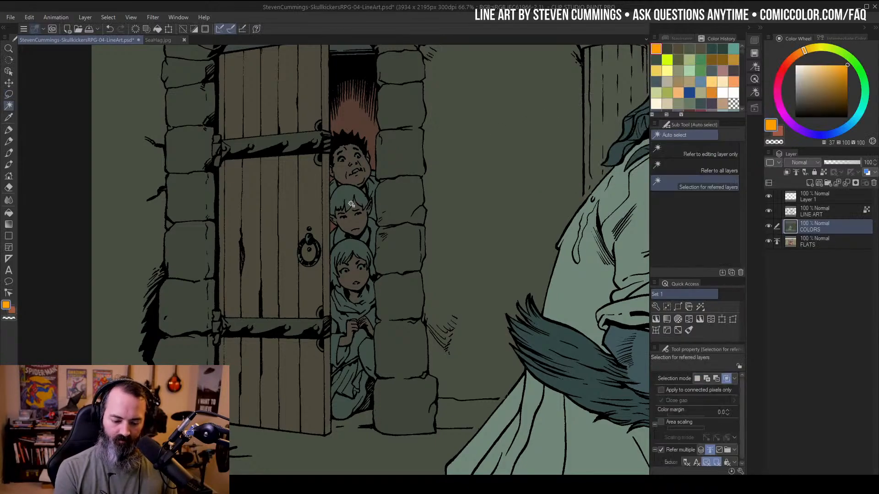
Select the top child's face skin and raise its luminosity slightly with Hue/Saturation/Luminosity
click(356, 164)
key(ctrl+u)
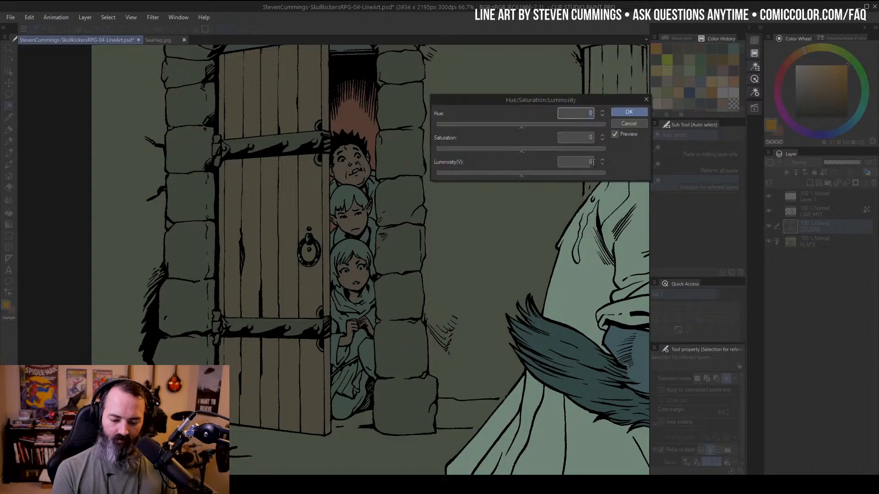
click(626, 113)
key(m)
key(w)
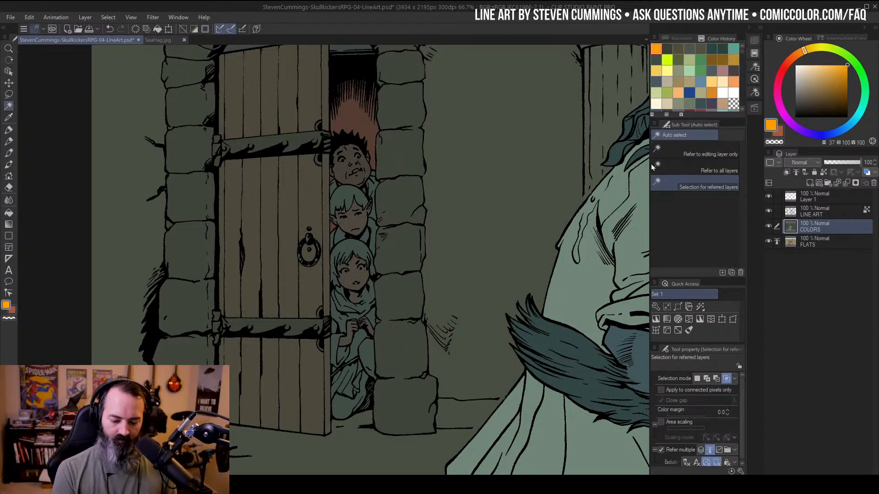
key(ctrl+u)
drag(523, 177, 528, 177)
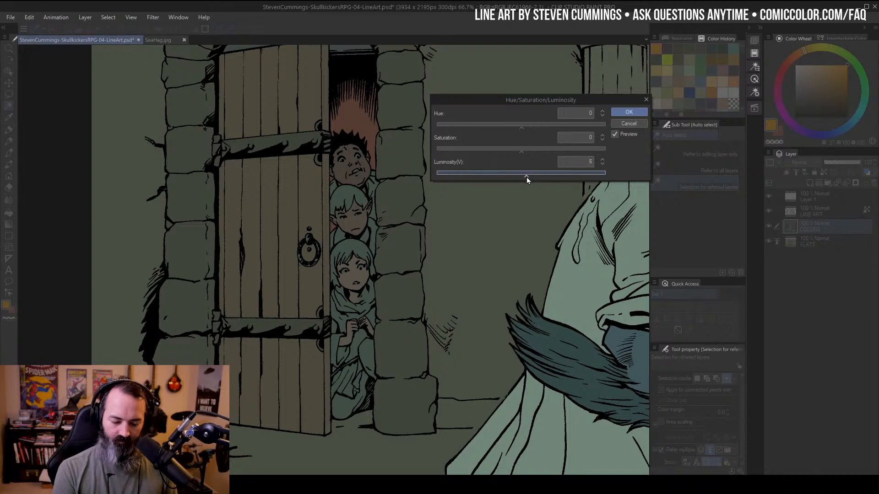
click(628, 113)
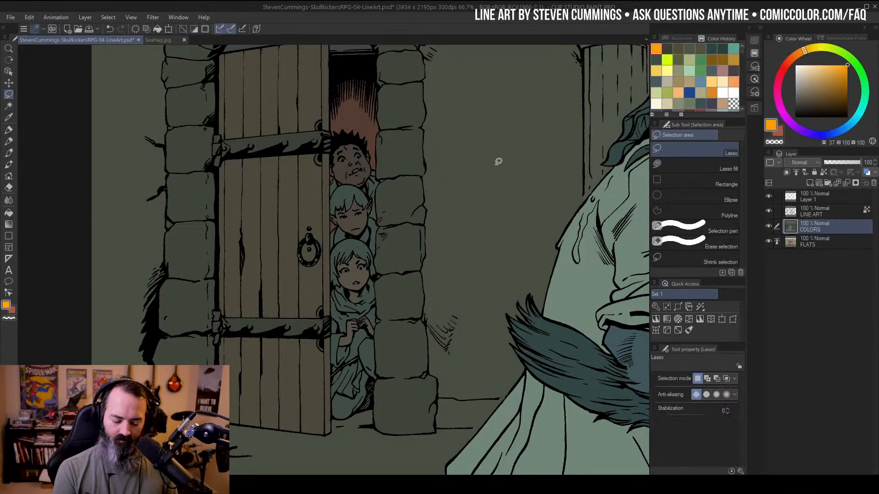
Recolour the bottom child's hair with Hue/Saturation/Luminosity, setting hue to -171, saturation to 6 and luminosity to -9
key(ctrl+u)
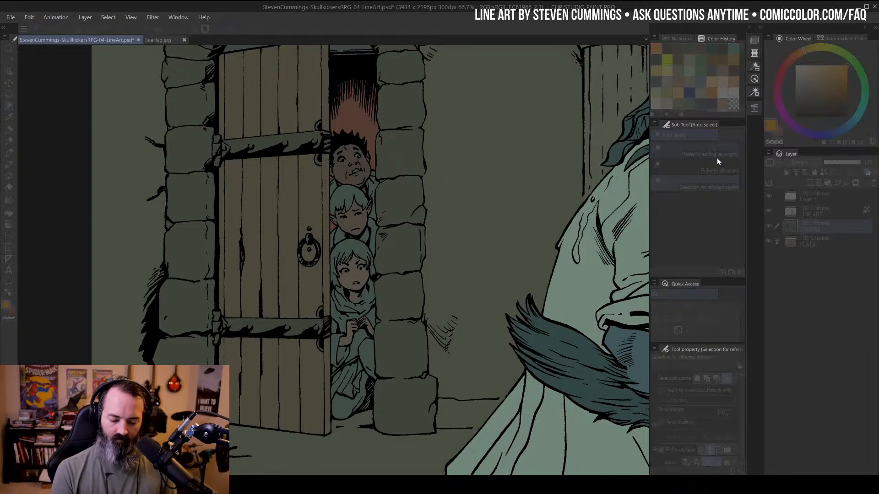
drag(556, 126, 601, 129)
click(517, 153)
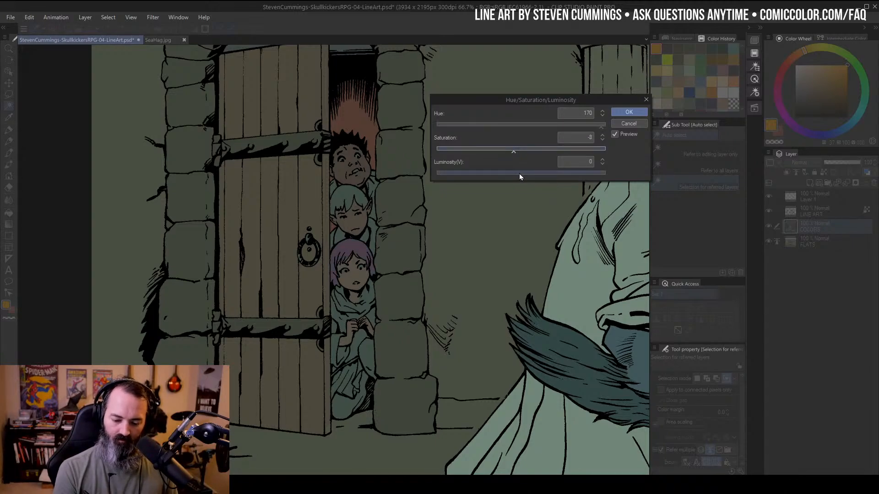
drag(519, 174, 526, 152)
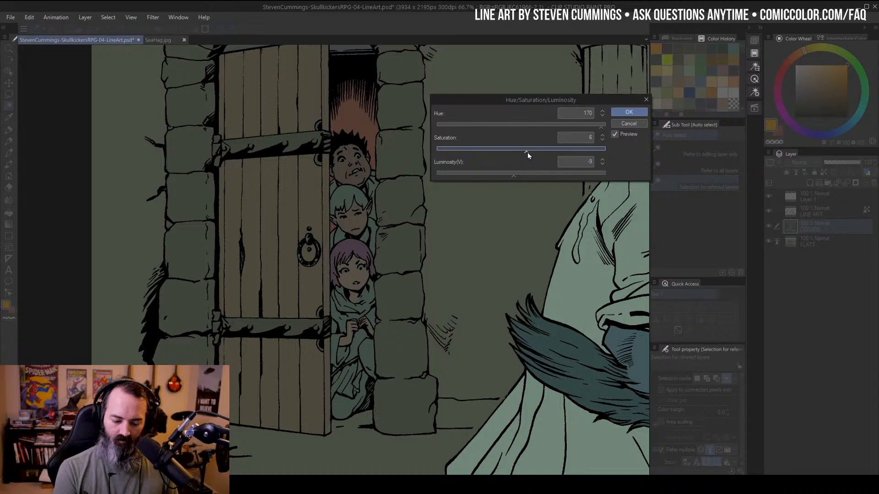
click(441, 128)
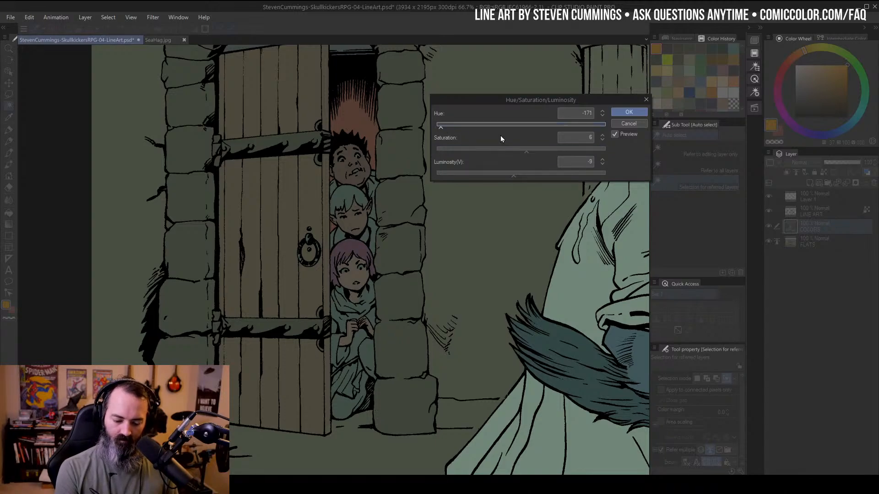
click(633, 115)
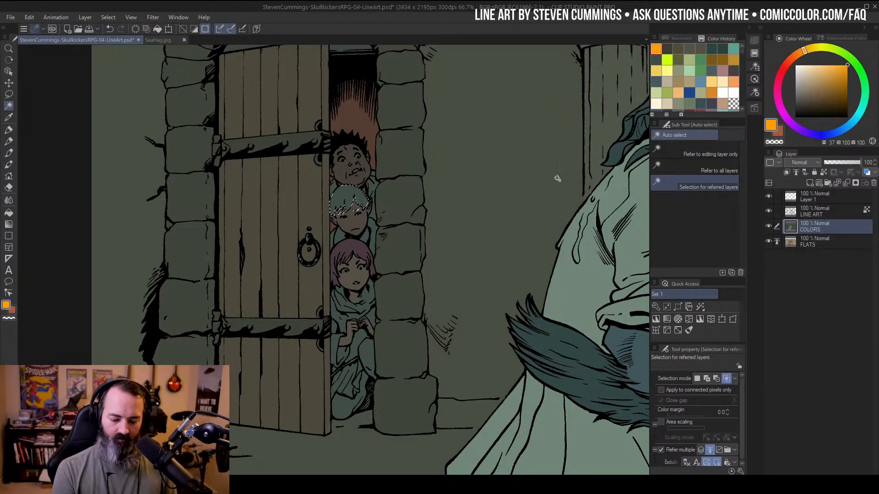
Recolour the middle child's hair with Hue/Saturation/Luminosity, setting hue to -127, saturation to 6 and luminosity to 6, and clear the selection
key(ctrl+u)
click(540, 171)
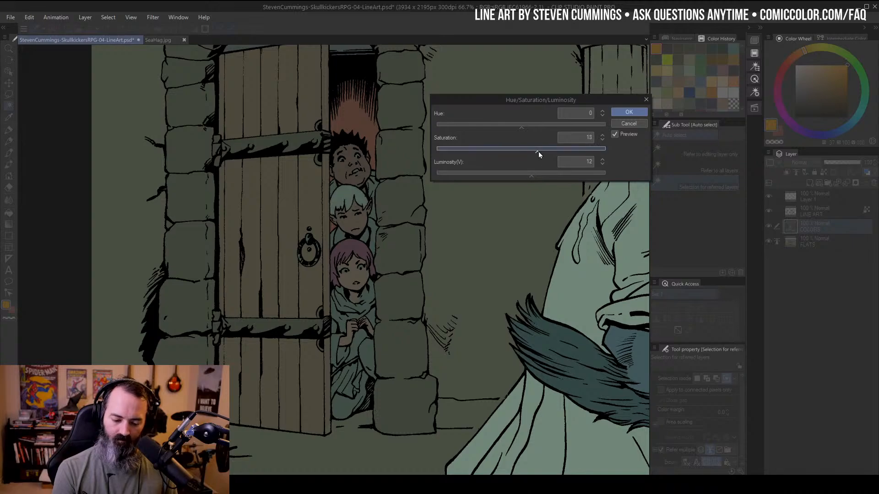
click(538, 150)
drag(521, 130, 573, 131)
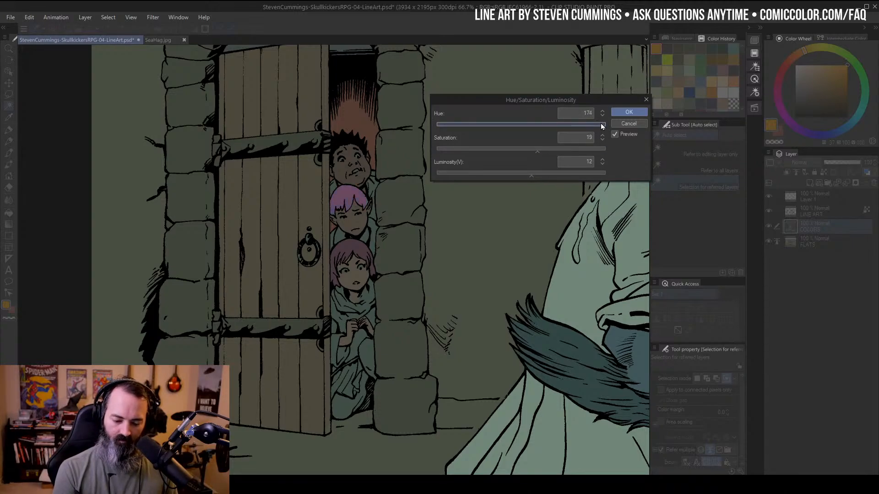
drag(441, 130, 445, 130)
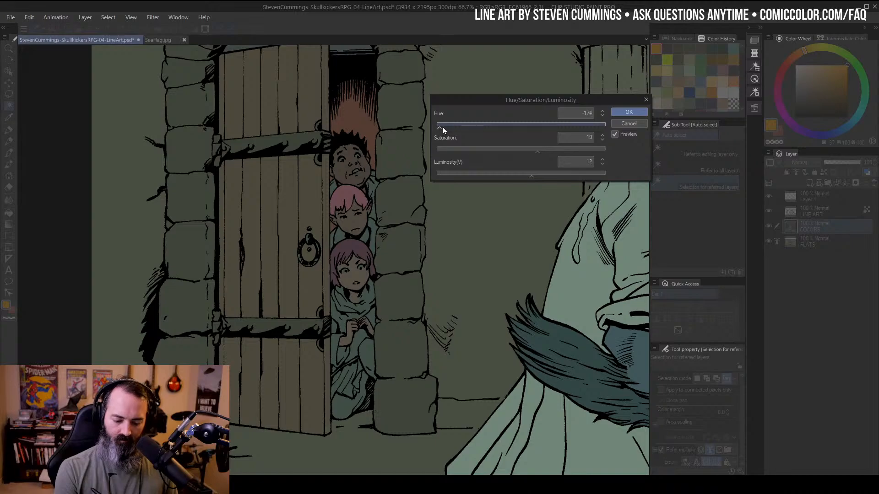
click(528, 151)
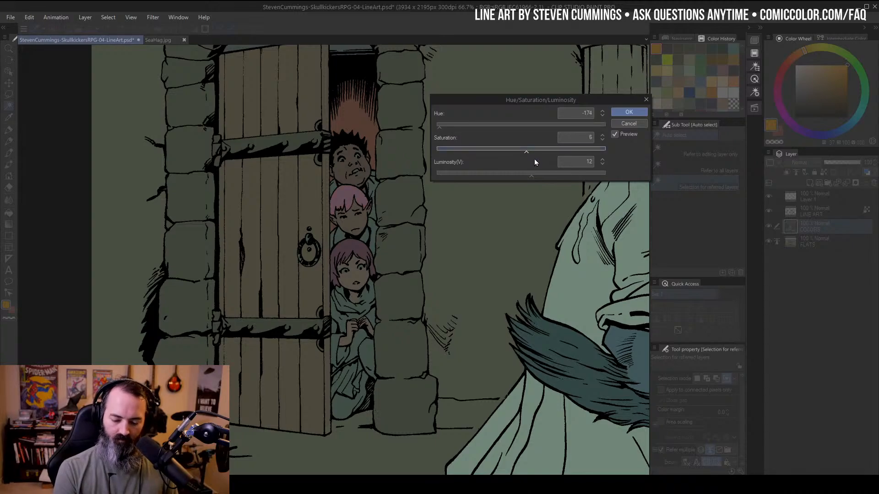
click(451, 129)
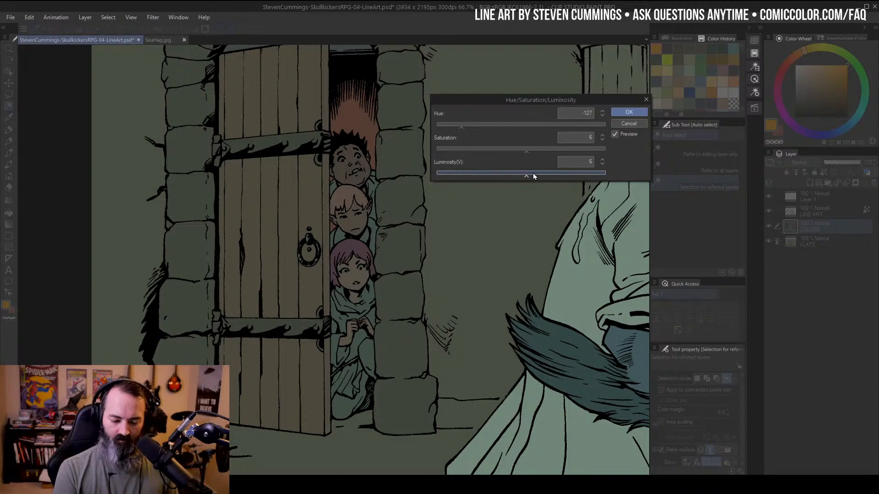
click(629, 112)
key(m)
key(ctrl+d)
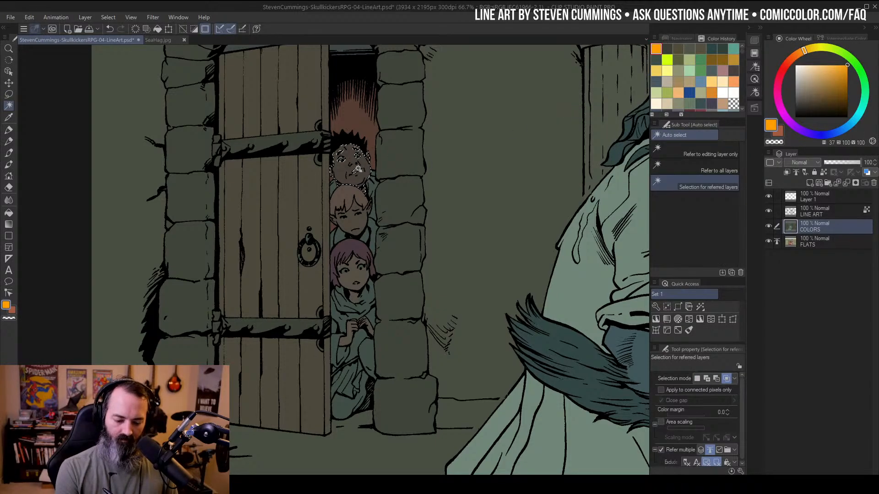
Select the whites of the children's eyes with Auto select and set a luminosity of 15 with Hue/Saturation/Luminosity
key(w)
click(361, 169)
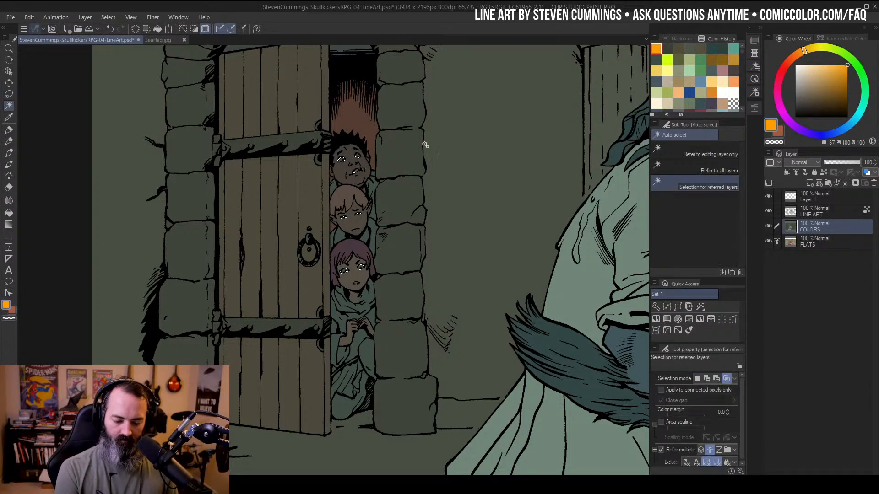
drag(543, 221, 323, 269)
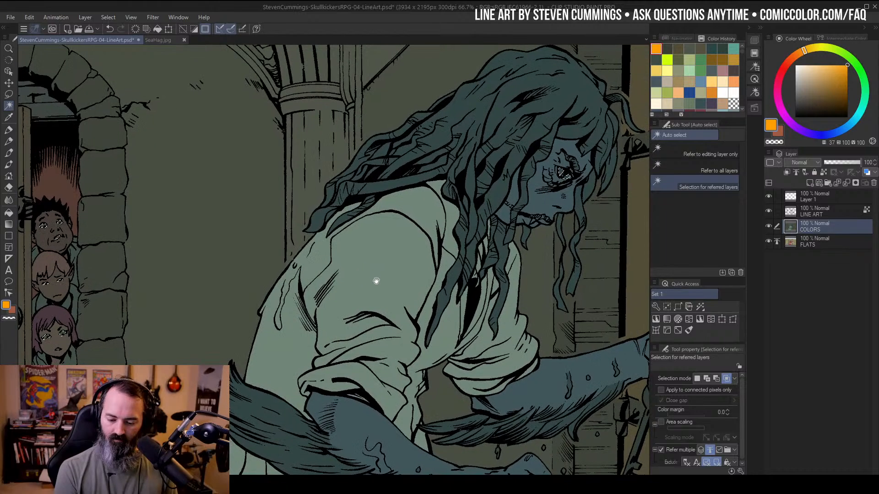
key(m)
drag(407, 241, 652, 180)
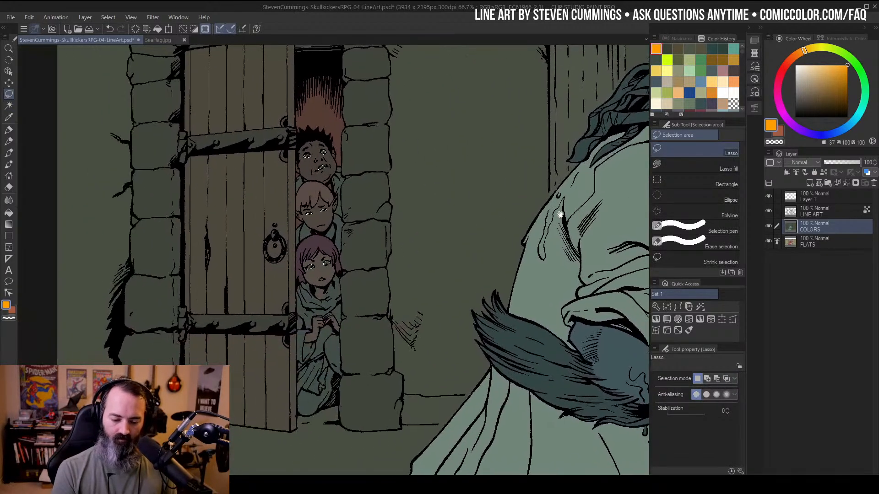
key(ctrl+u)
drag(522, 176, 537, 175)
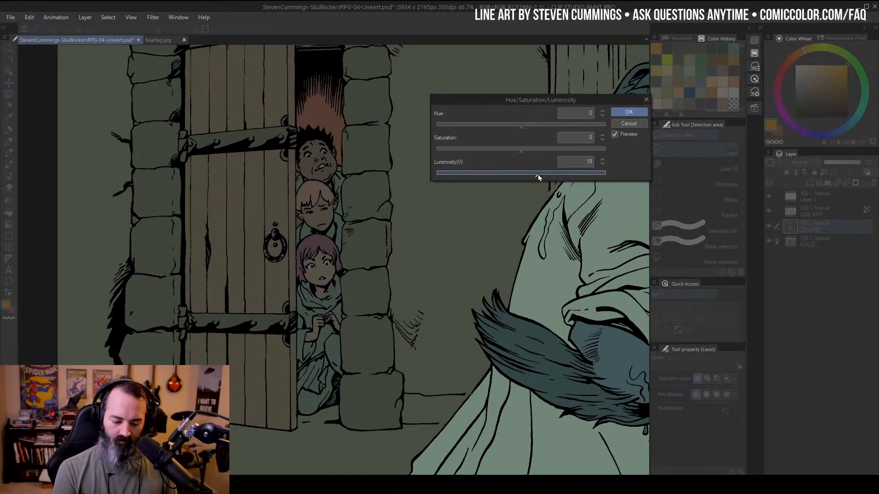
click(629, 112)
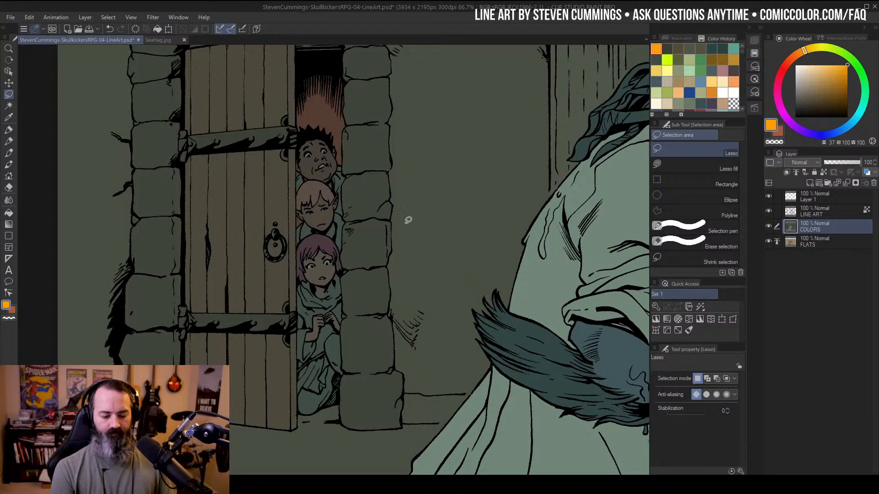
drag(467, 185, 472, 167)
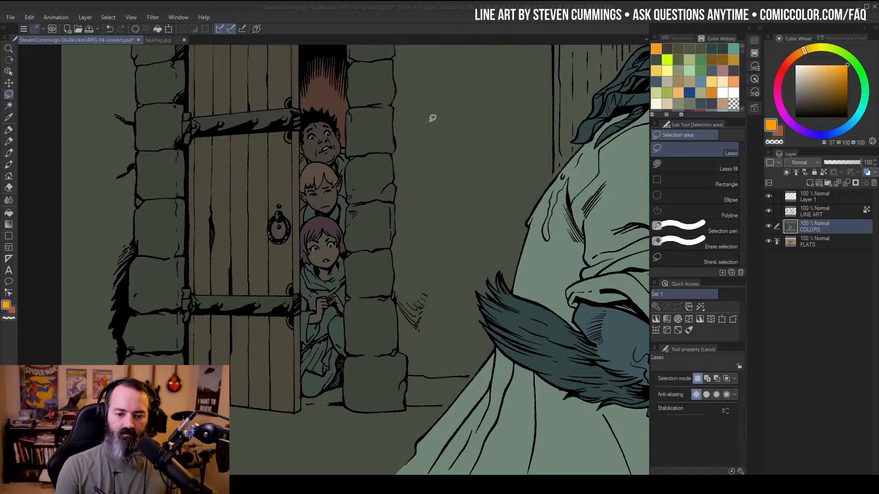
mouse_move(456, 128)
mouse_down()
mouse_move(456, 145)
mouse_move(463, 134)
mouse_up()
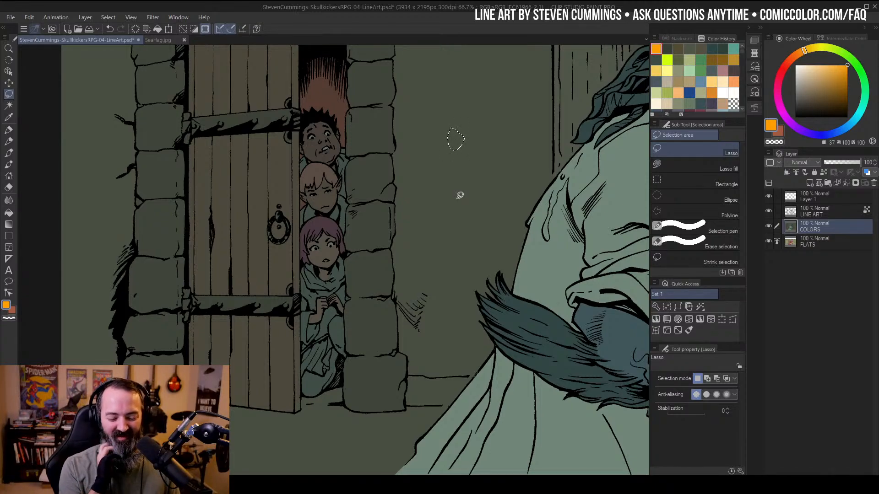
key(ctrl+d)
ctrl+alt+click(486, 155)
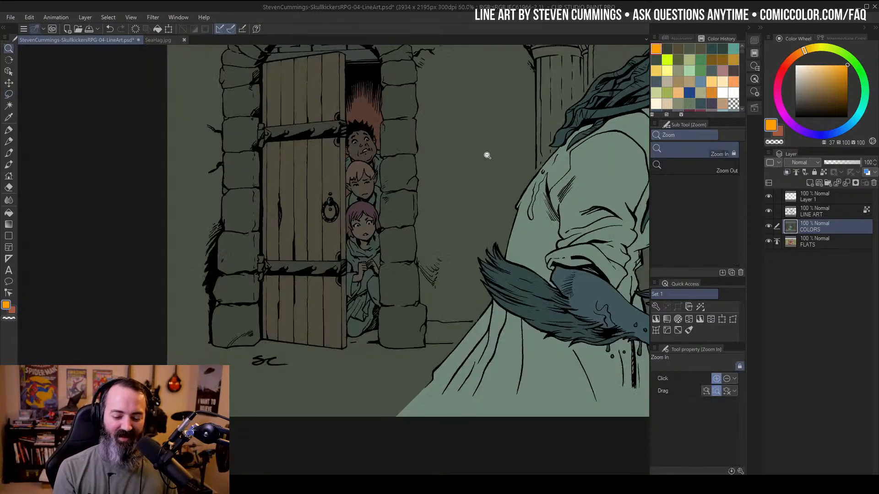
ctrl+alt+click(486, 155)
mouse_move(493, 158)
mouse_down()
mouse_move(465, 170)
mouse_move(397, 245)
mouse_up()
drag(490, 178, 522, 157)
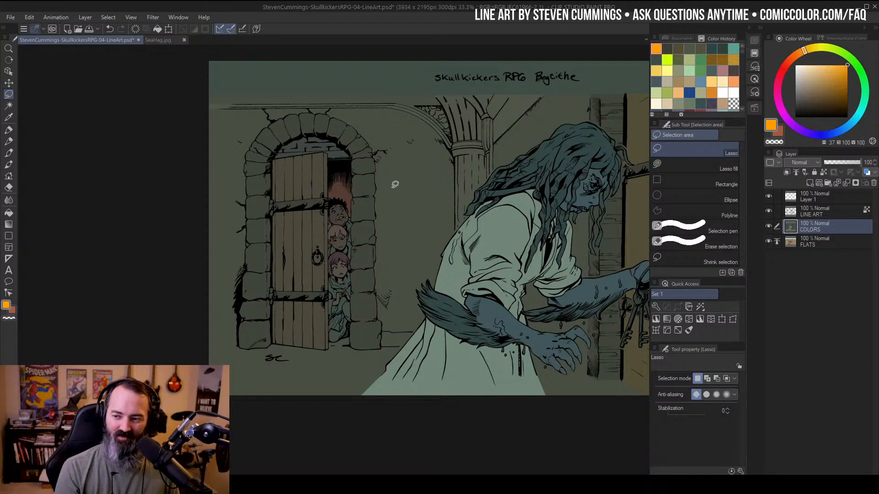
Select the peeking children's green upper clothing and shift it to hue -112, saturation 22 and luminosity -12
key(ctrl+space)
click(357, 253)
drag(412, 240, 408, 209)
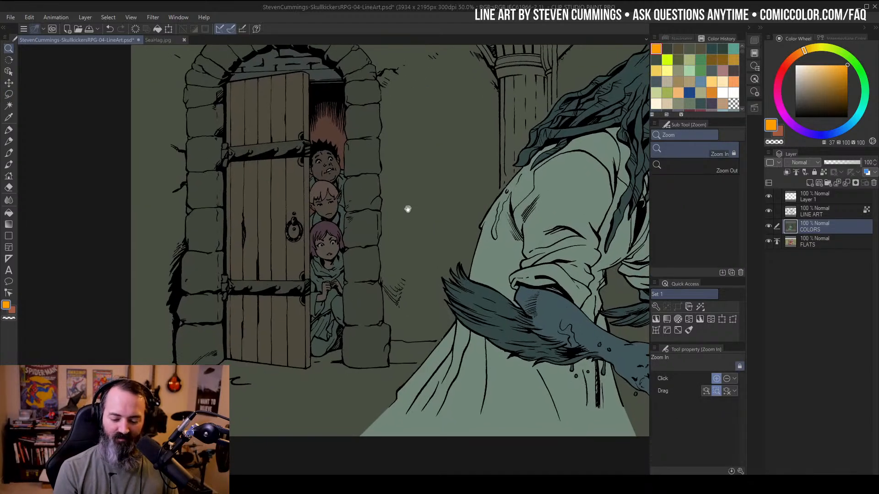
key(w)
click(334, 218)
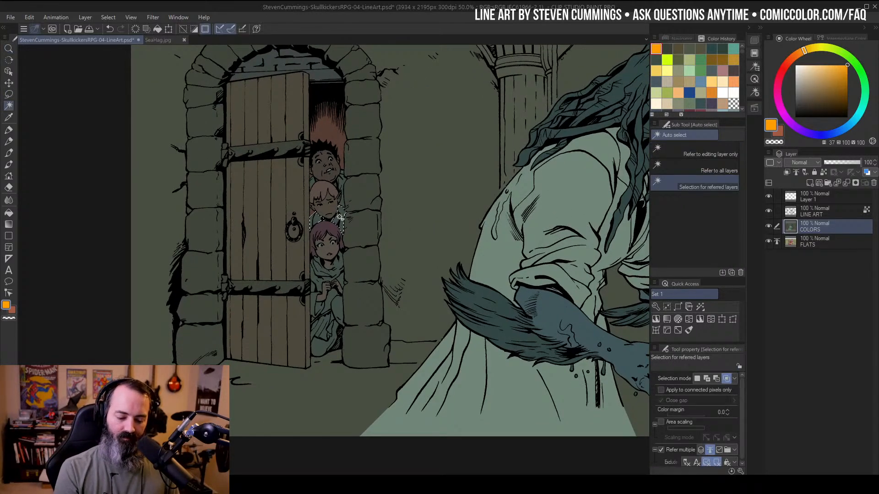
click(341, 191)
click(333, 316)
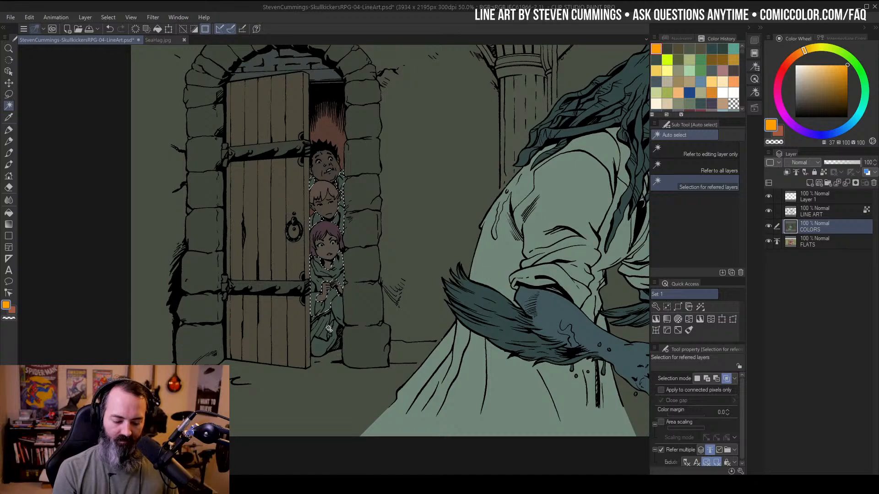
click(320, 334)
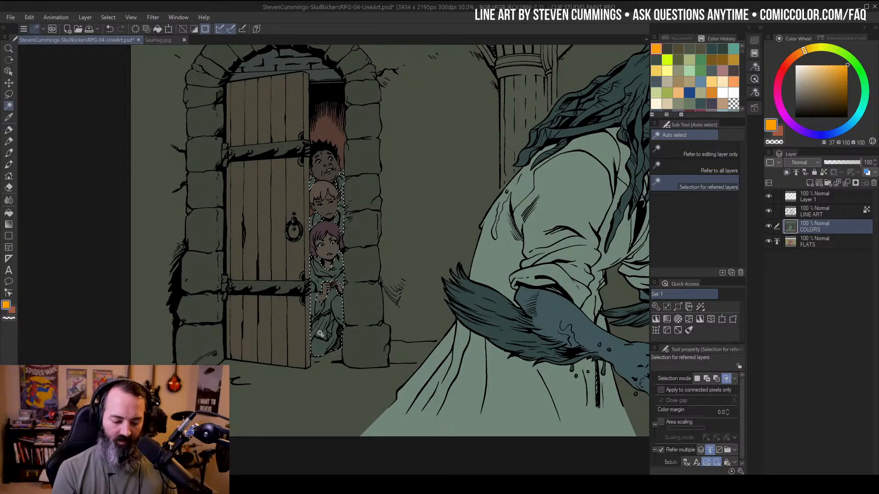
key(ctrl+h)
key(ctrl+u)
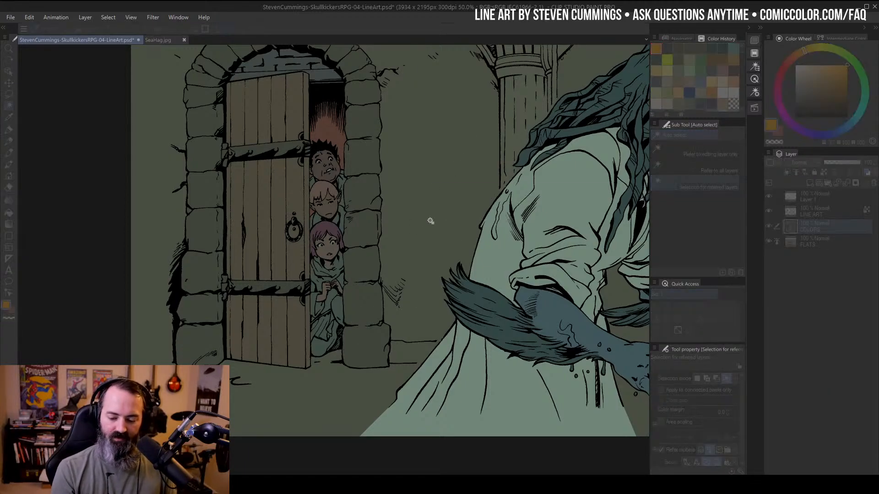
click(524, 174)
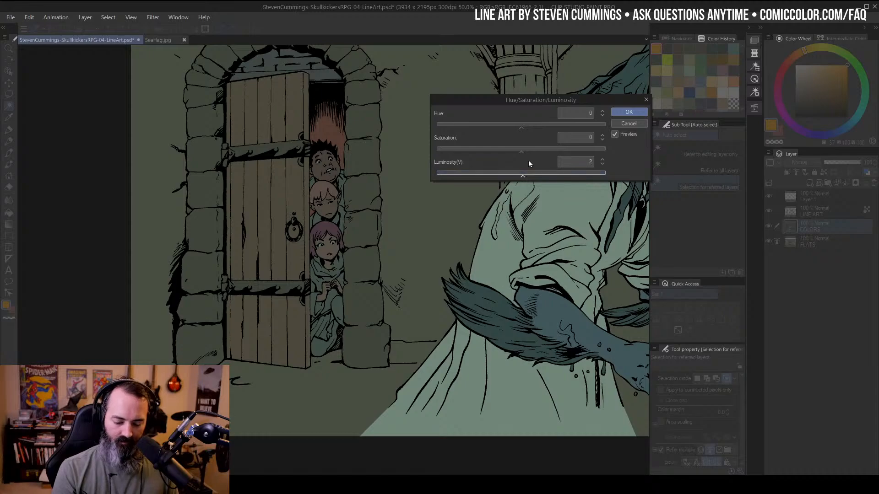
click(540, 150)
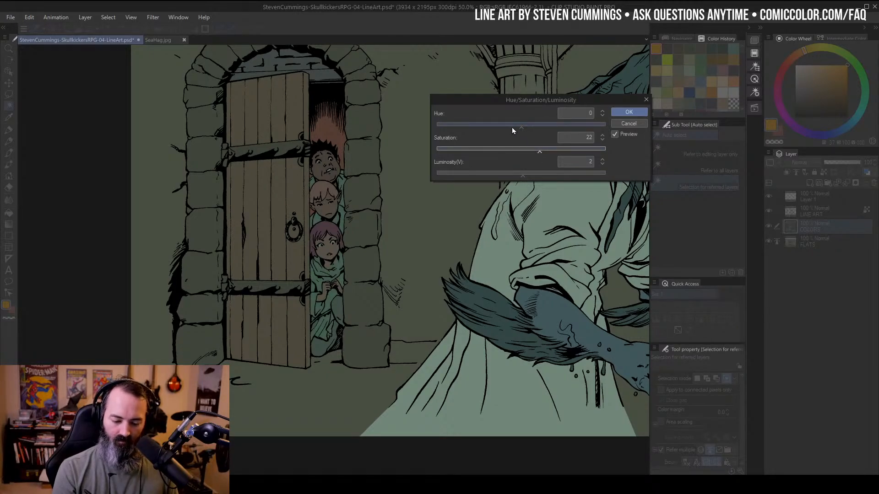
click(496, 125)
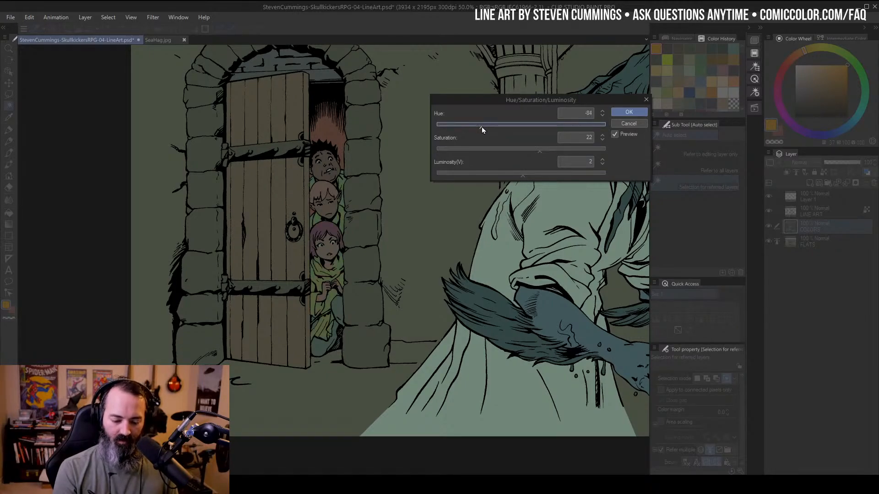
drag(481, 127, 460, 127)
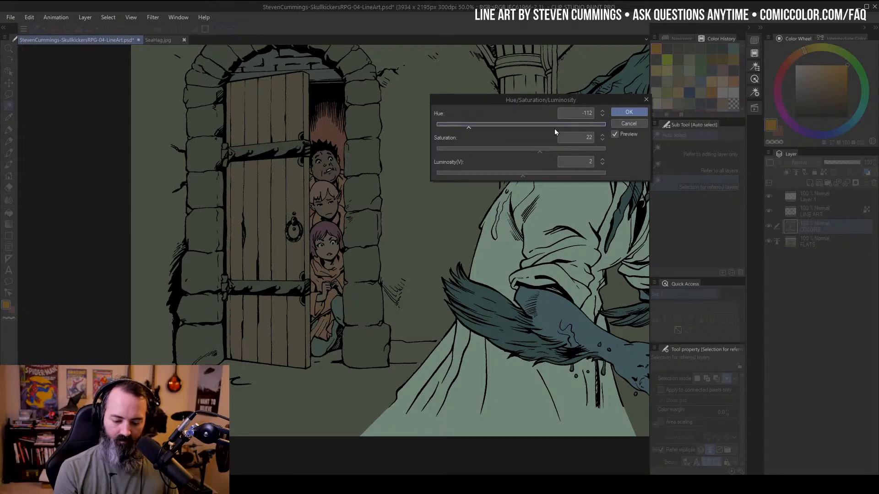
click(510, 175)
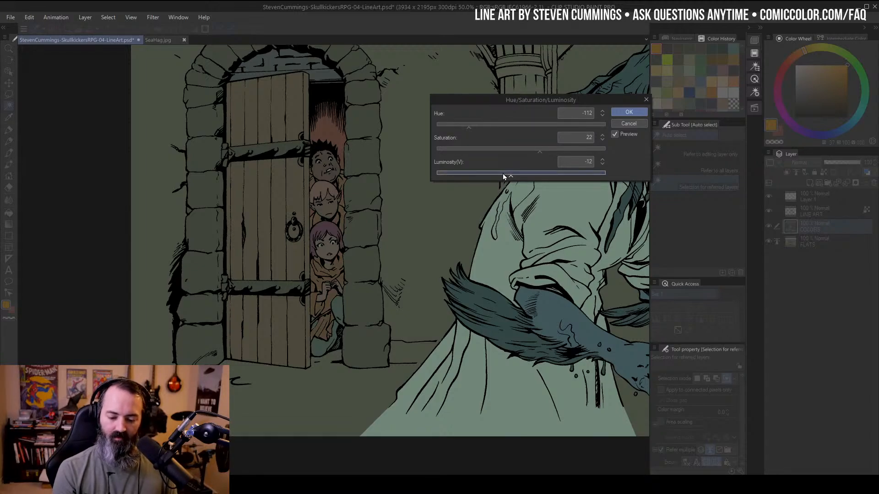
click(626, 112)
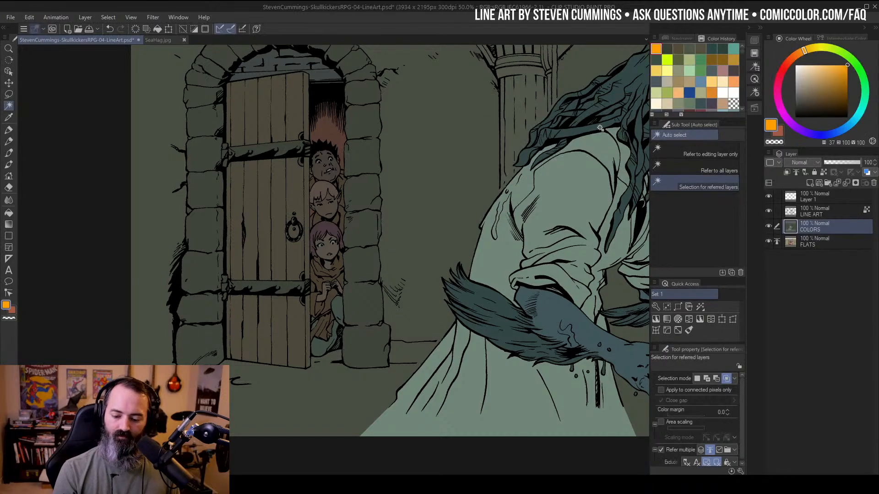
Select the middle child's hair and raise its saturation to 21
click(322, 189)
key(ctrl+u)
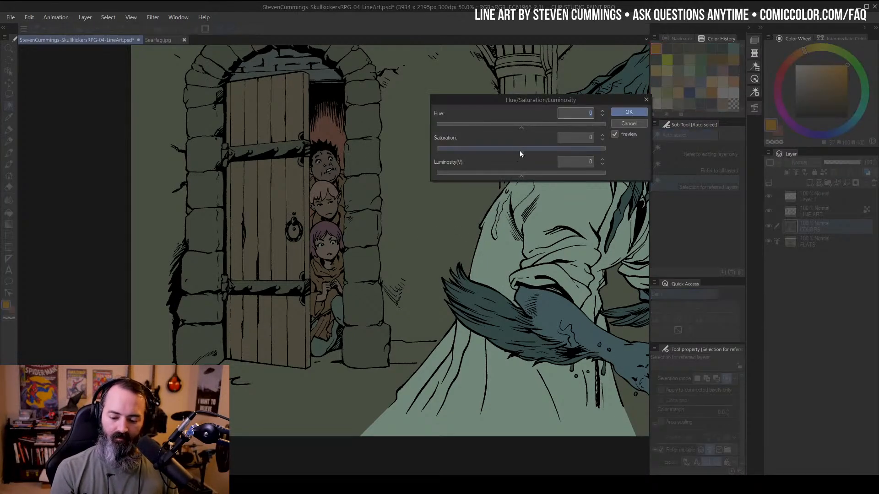
drag(520, 151, 535, 153)
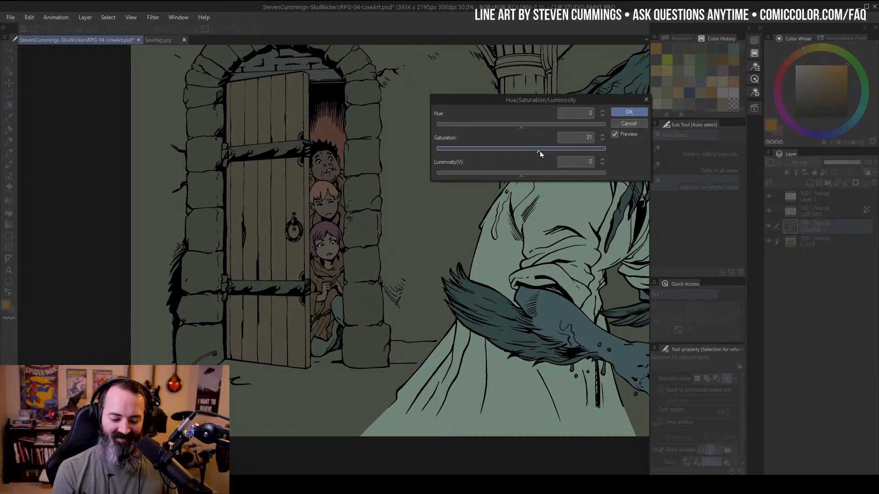
click(633, 126)
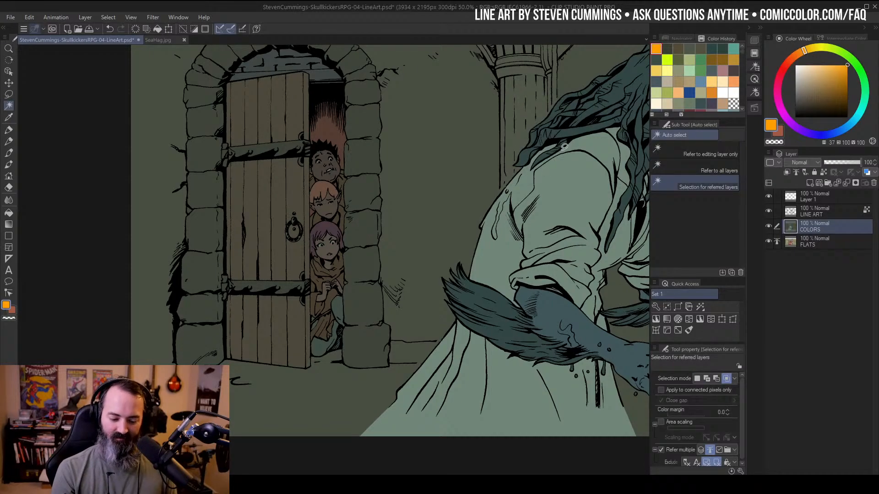
Select the middle child's face and raise its luminosity to 12
click(331, 201)
key(ctrl+u)
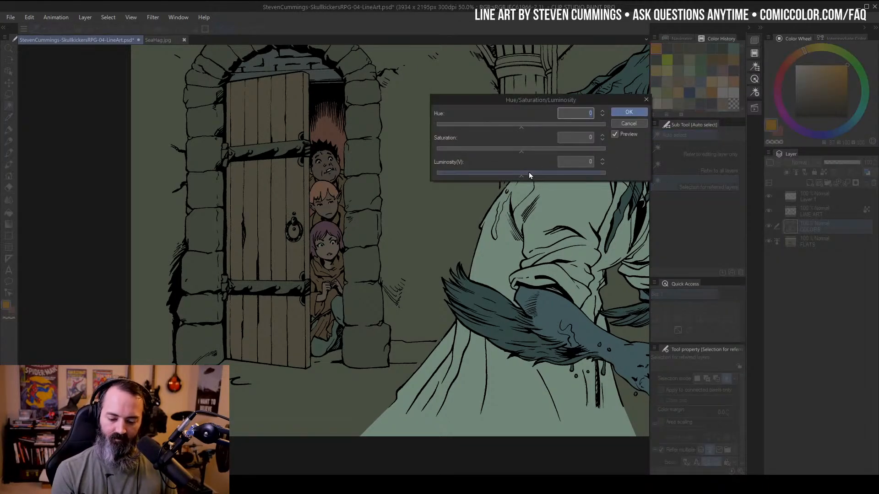
drag(529, 173, 532, 175)
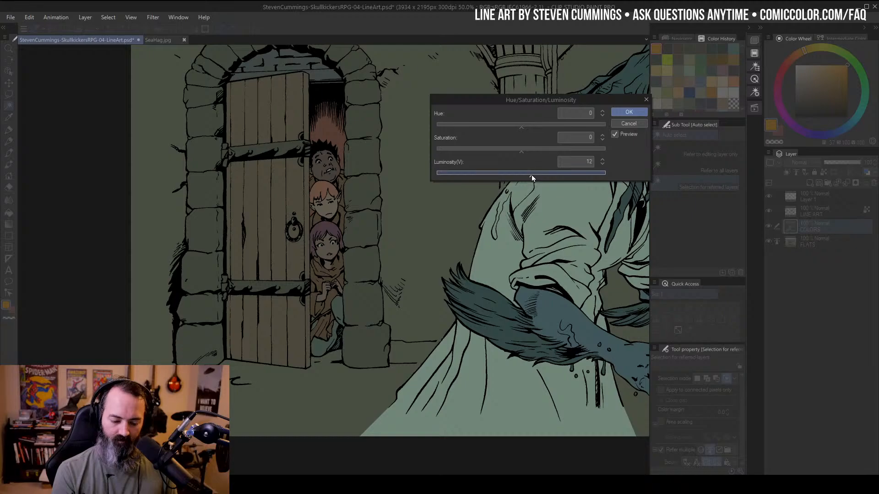
click(628, 112)
Darken the teal lower garment of the bottom child to luminosity -27 and clear the selection
click(338, 305)
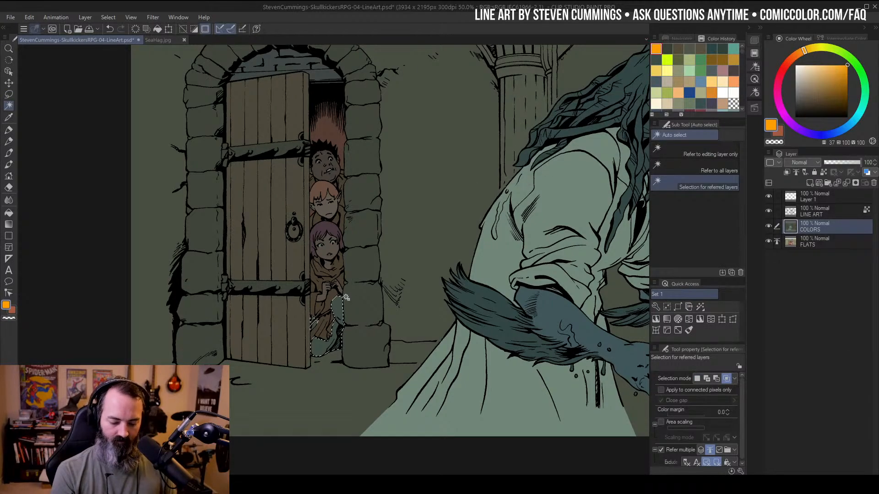
key(ctrl+u)
drag(521, 173, 498, 177)
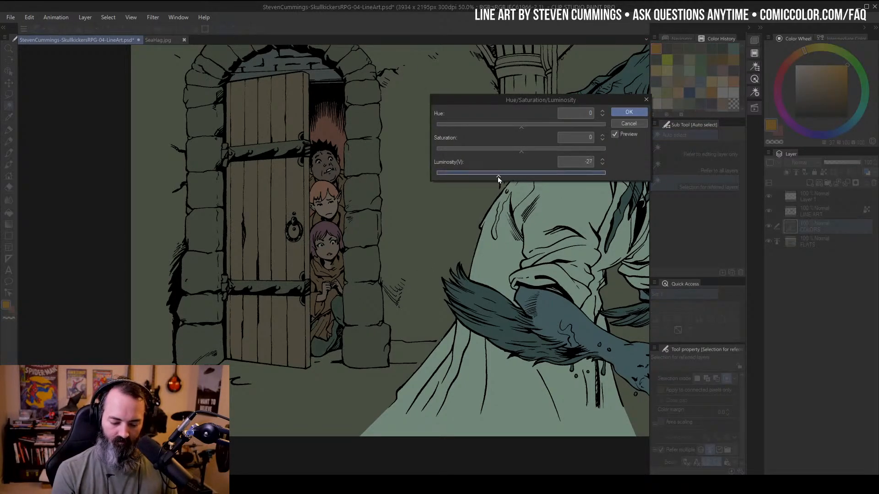
click(629, 112)
key(ctrl+alt+space)
alt+click(431, 226)
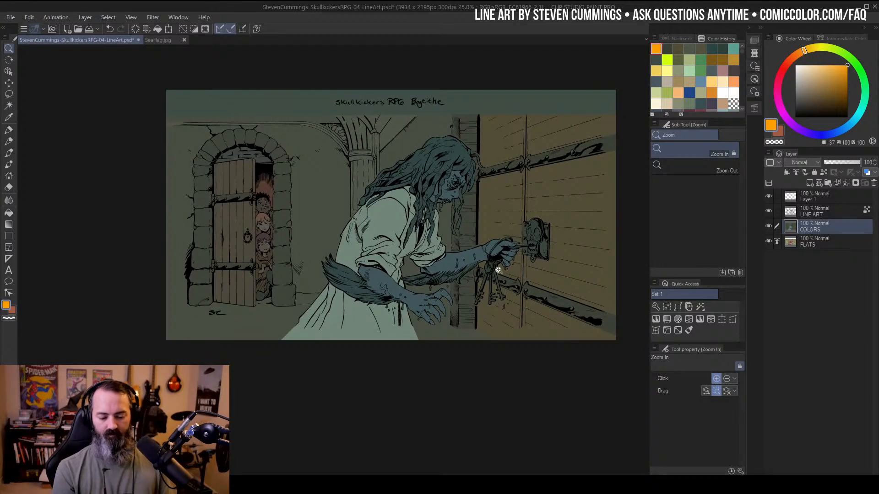
key(ctrl+d)
drag(509, 193, 526, 165)
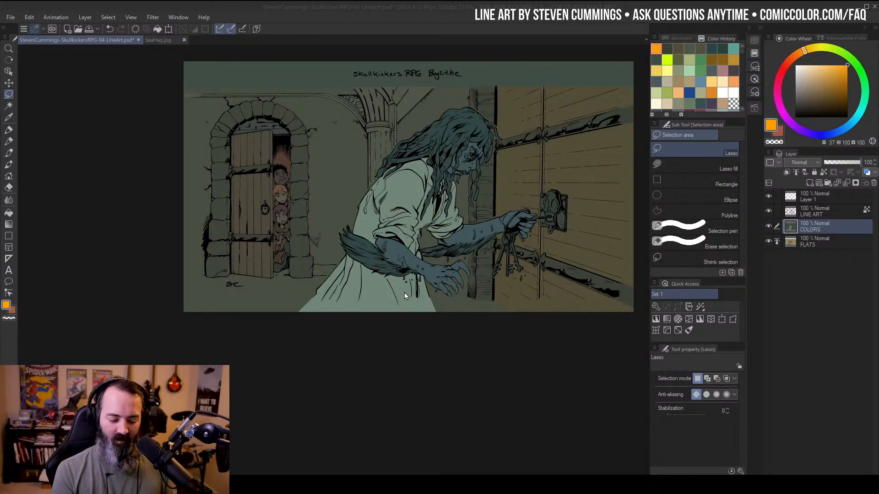
click(321, 270)
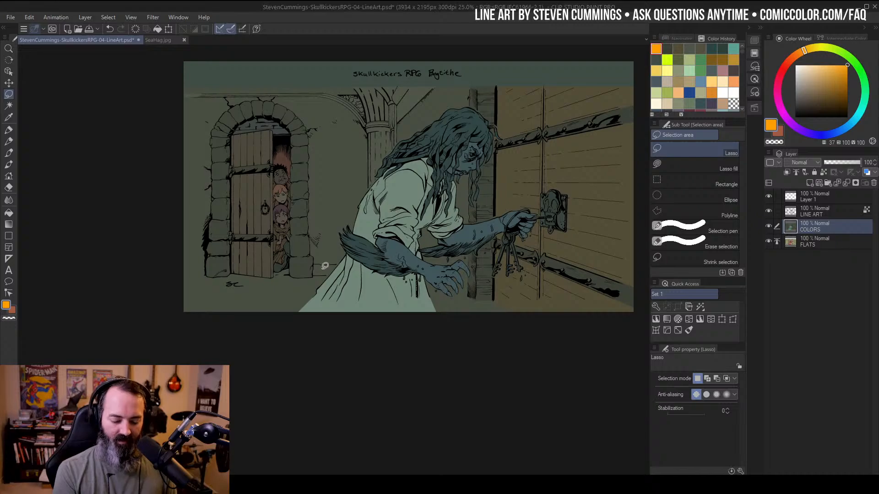
key(w)
click(322, 269)
key(m)
key(ctrl+d)
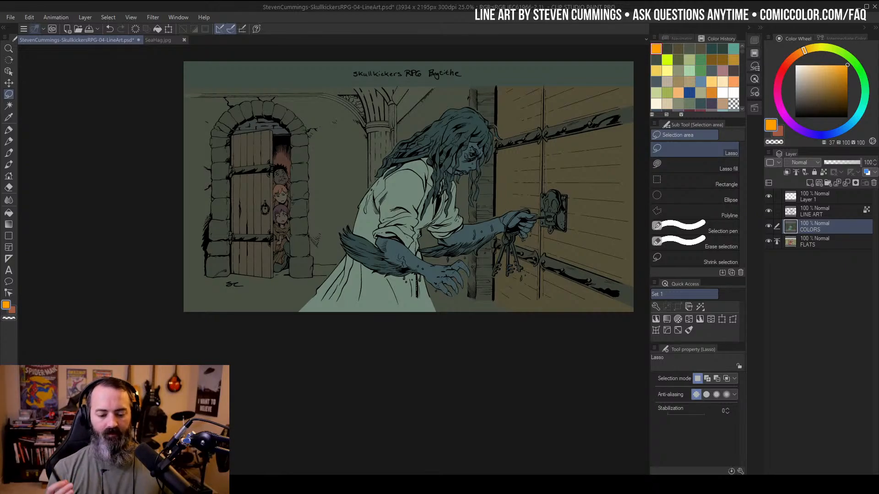
mouse_move(518, 152)
mouse_down()
mouse_move(497, 175)
mouse_move(508, 173)
mouse_up()
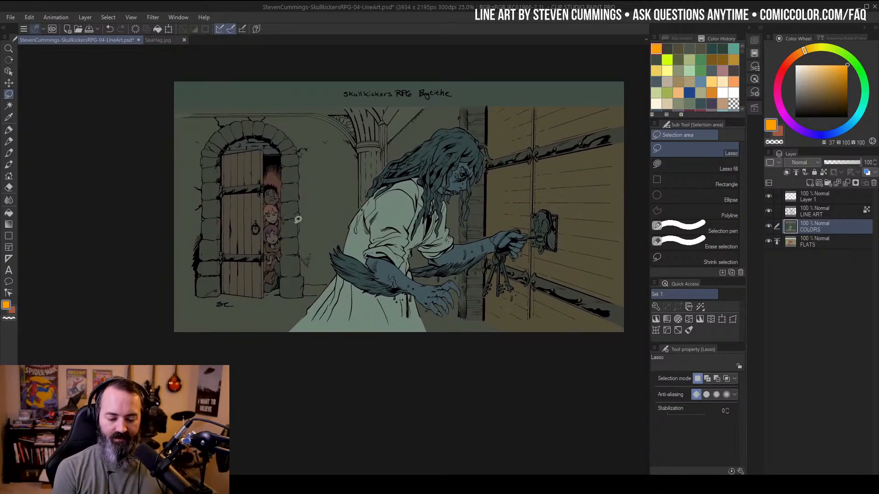
mouse_move(390, 114)
mouse_down()
mouse_move(226, 139)
mouse_move(338, 113)
mouse_move(300, 167)
mouse_move(373, 125)
mouse_move(298, 215)
mouse_move(416, 119)
mouse_move(278, 275)
mouse_move(391, 133)
mouse_move(251, 126)
mouse_move(209, 256)
mouse_up()
key(ctrl+d)
key(b)
key(alt)
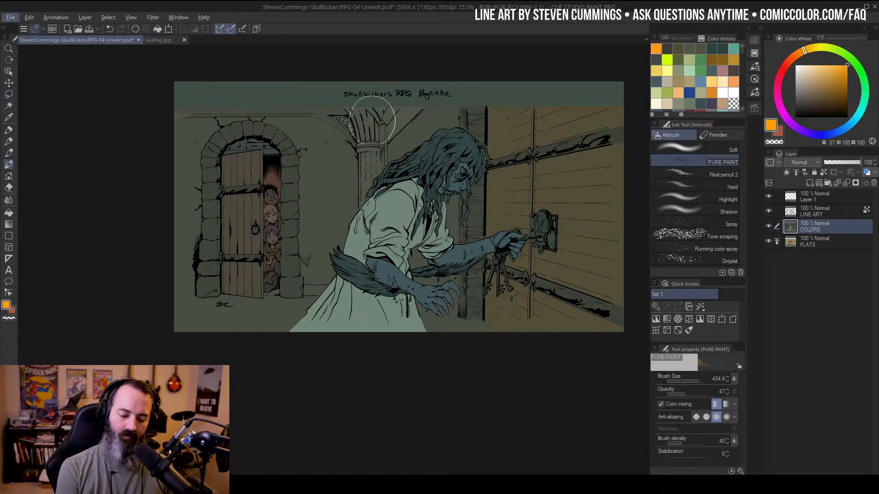
ctrl+alt+drag(348, 115, 369, 120)
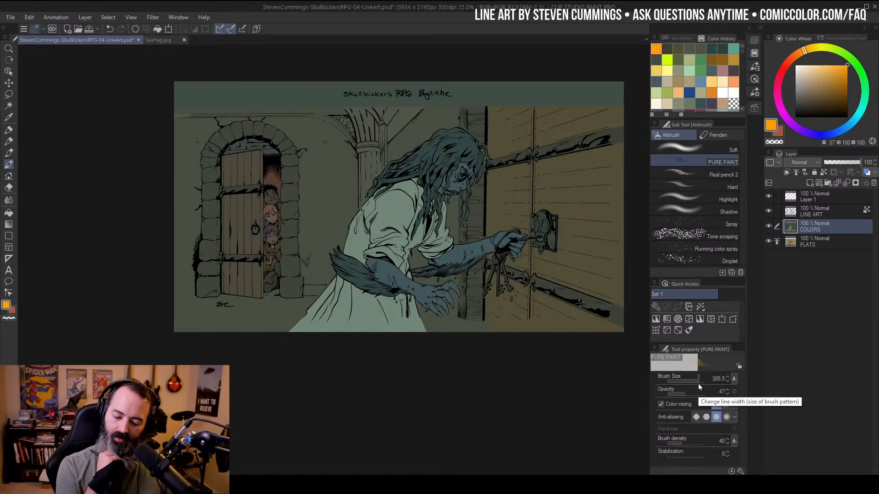
Lasso the base of the pillar beside the large door and fill it with the colour sampled from the pillar
scroll(461, 298, up, 3)
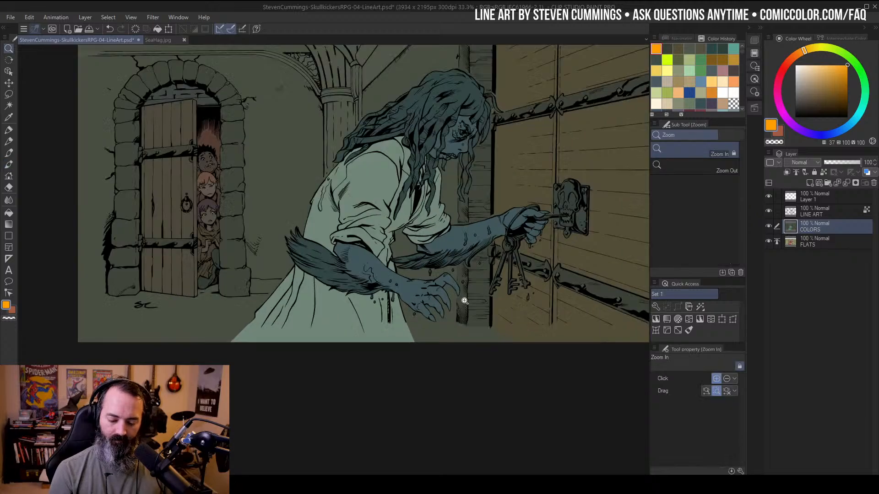
mouse_move(463, 301)
mouse_down()
mouse_move(488, 239)
mouse_move(490, 168)
mouse_up()
key(m)
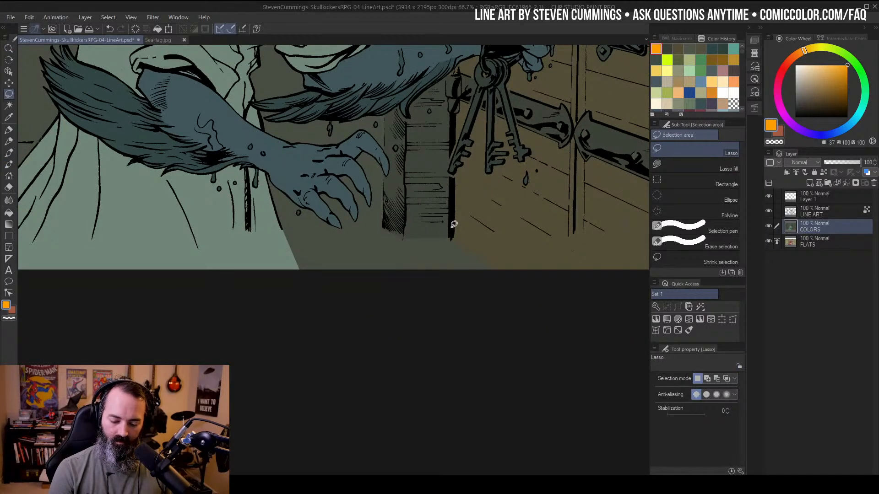
mouse_move(452, 226)
mouse_down()
mouse_move(398, 288)
mouse_move(381, 276)
mouse_move(382, 222)
mouse_move(362, 206)
mouse_up()
key(alt+f)
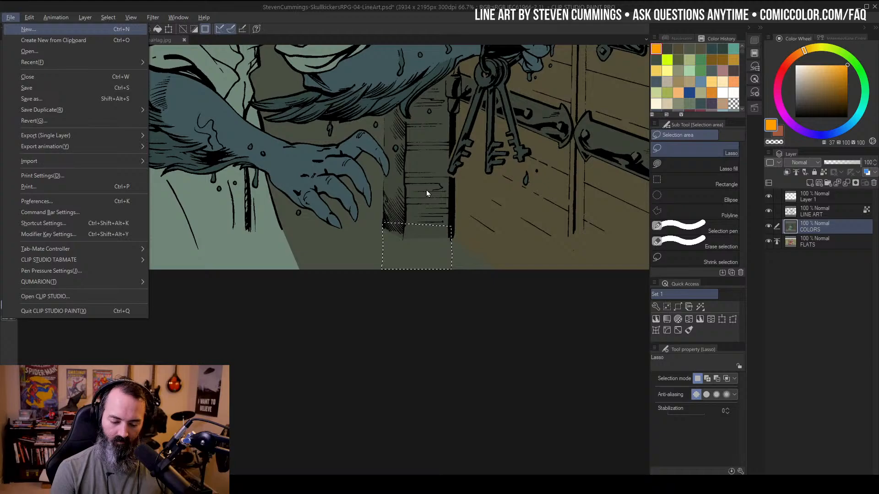
key(Escape)
alt+click(434, 156)
key(g)
click(421, 243)
Lasso the lower corner of the large door, fill it with the door's sampled brown, and clear the selection
key(m)
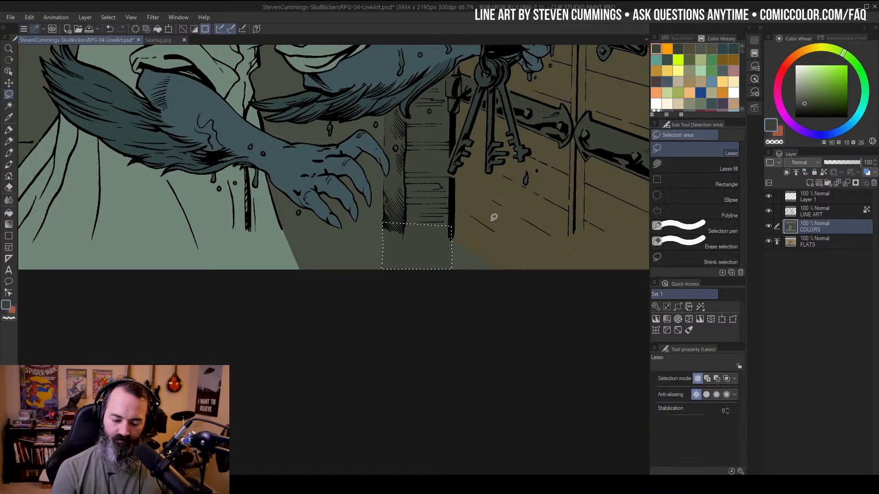
mouse_move(455, 223)
mouse_down()
mouse_move(543, 270)
mouse_move(440, 220)
mouse_up()
alt+click(479, 243)
key(g)
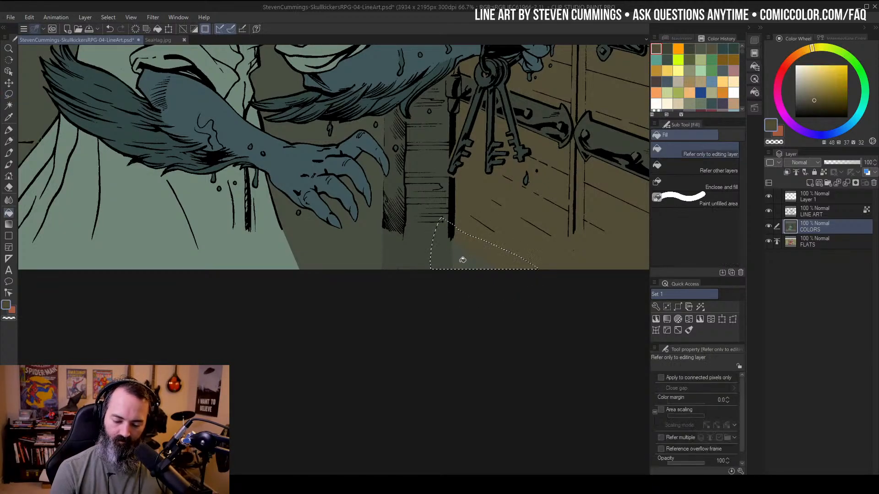
scroll(489, 209, down, 5)
key(m)
key(ctrl+d)
mouse_move(548, 136)
mouse_down()
mouse_move(523, 178)
mouse_move(534, 156)
mouse_up()
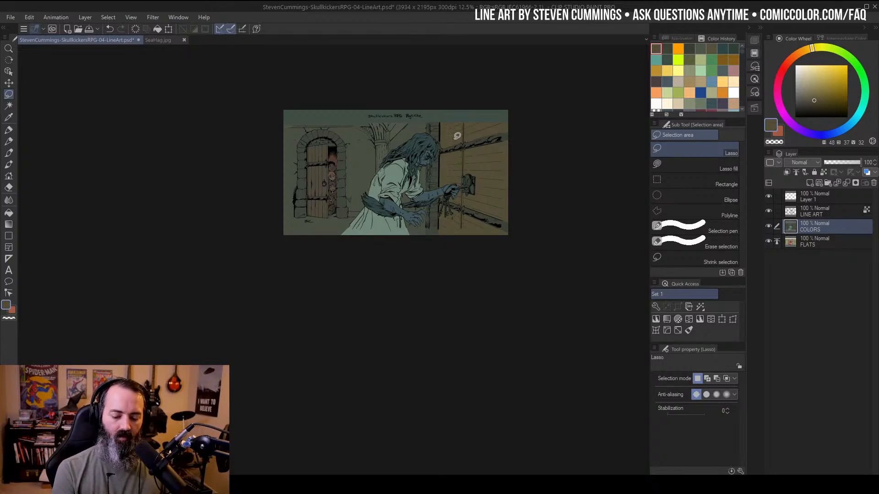
click(452, 173)
drag(474, 165, 487, 199)
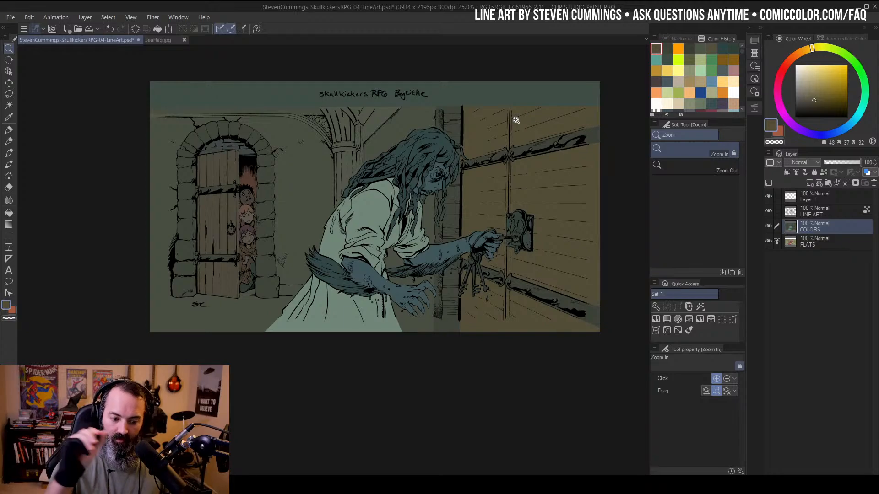
key(m)
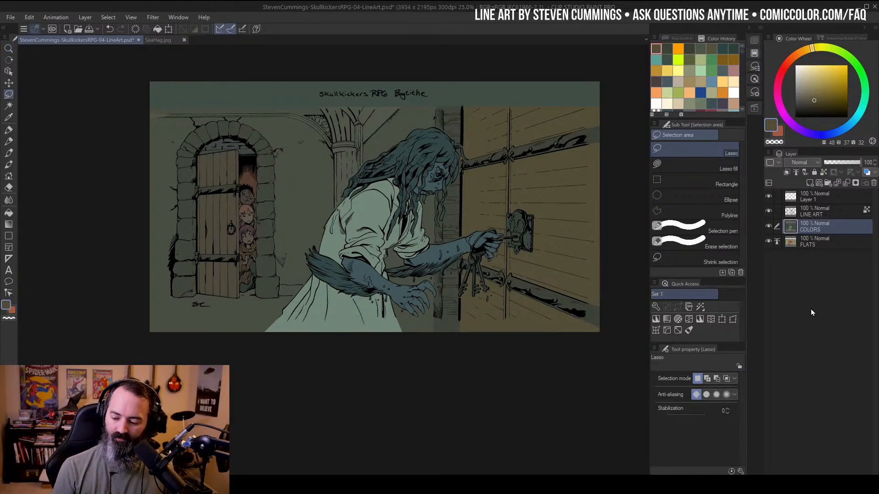
right_click(819, 220)
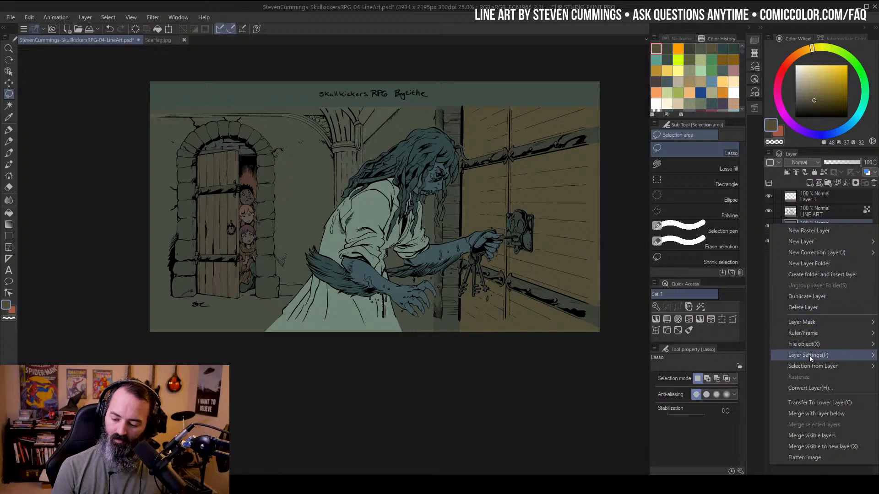
mouse_move(813, 252)
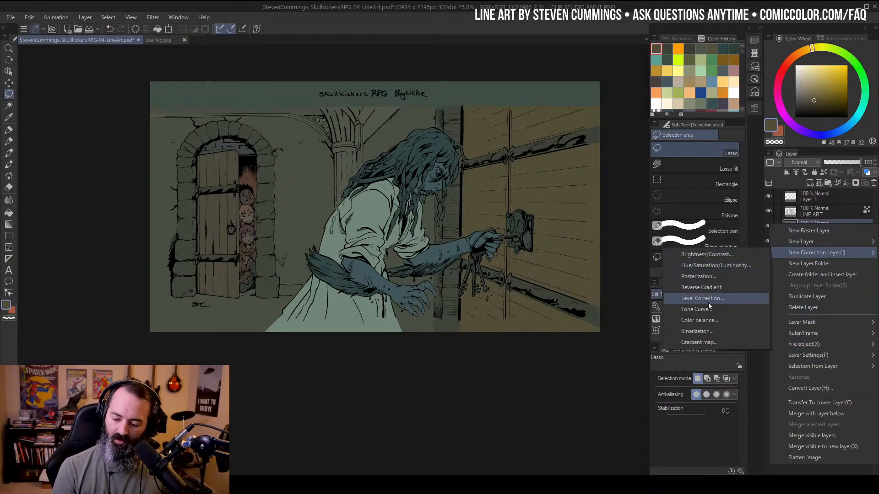
click(707, 343)
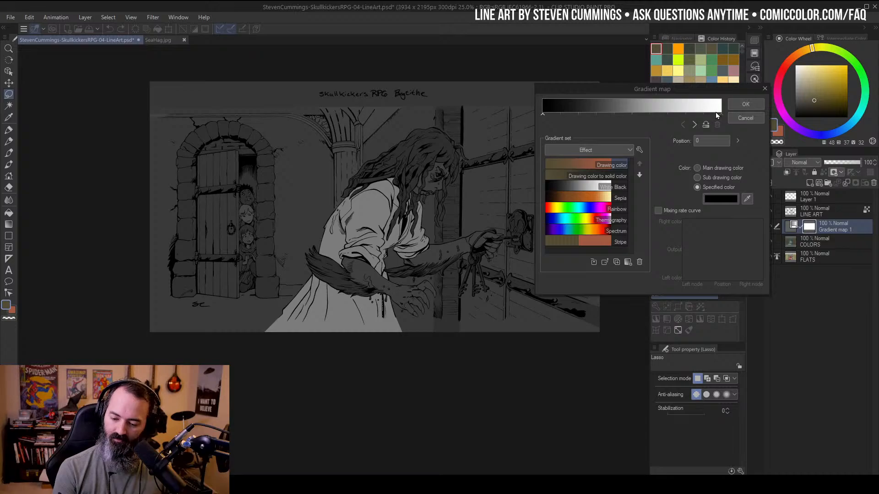
click(603, 164)
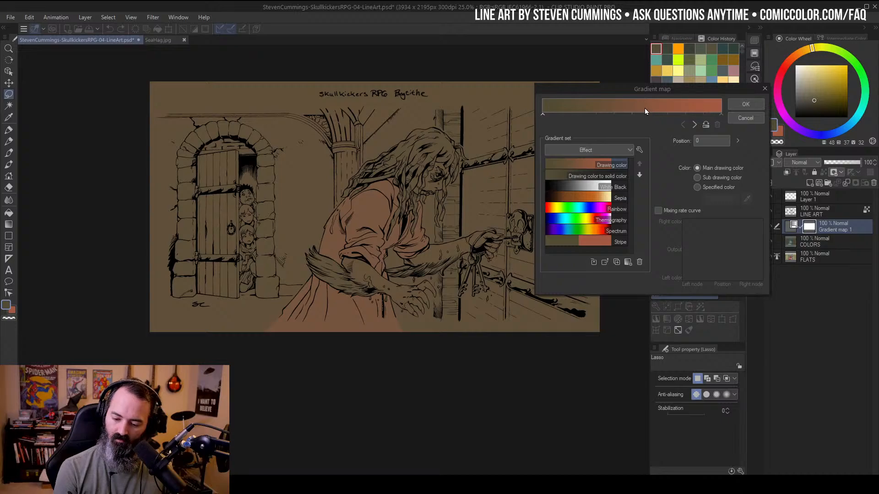
click(694, 125)
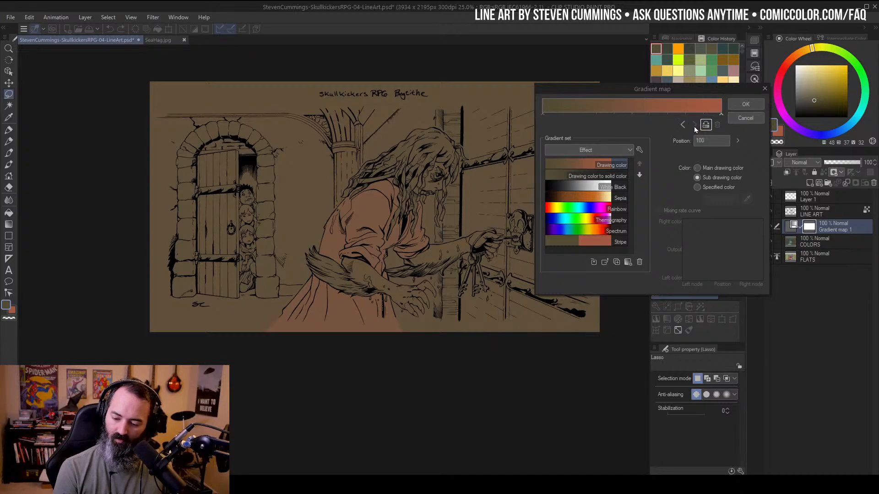
click(707, 125)
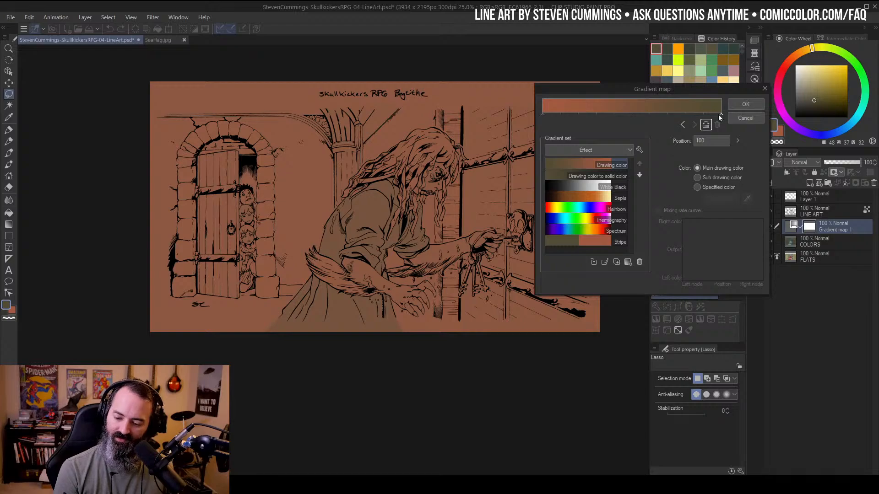
drag(721, 114, 628, 115)
click(750, 122)
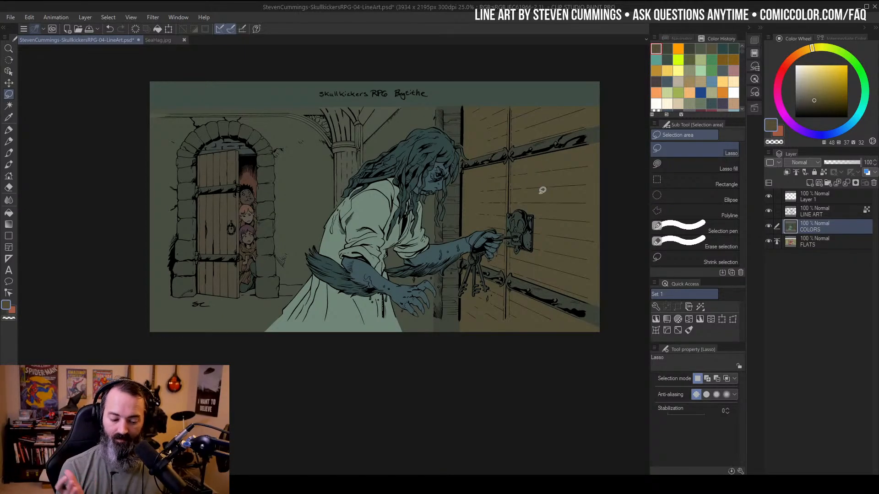
Select only the dark doorway opening above the peeking children, shift its hue to 158, and clear the selection
key(w)
click(248, 175)
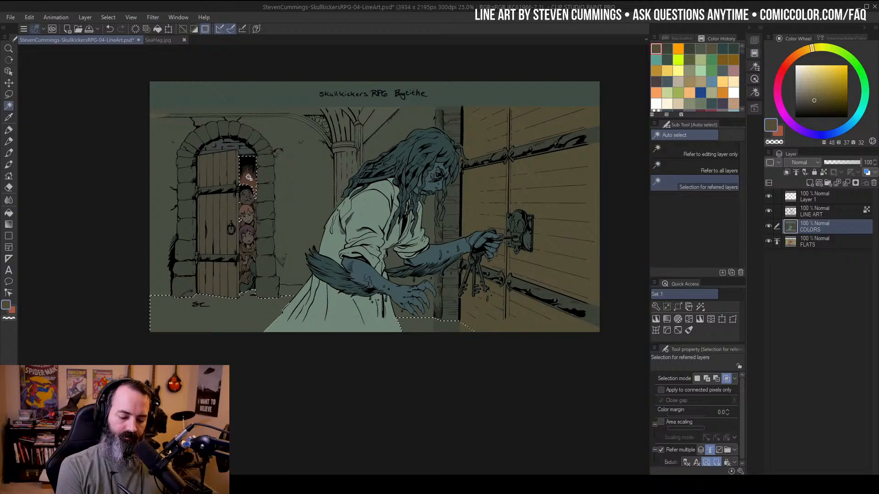
key(m)
mouse_move(201, 274)
mouse_down()
mouse_move(465, 376)
mouse_move(168, 243)
mouse_up()
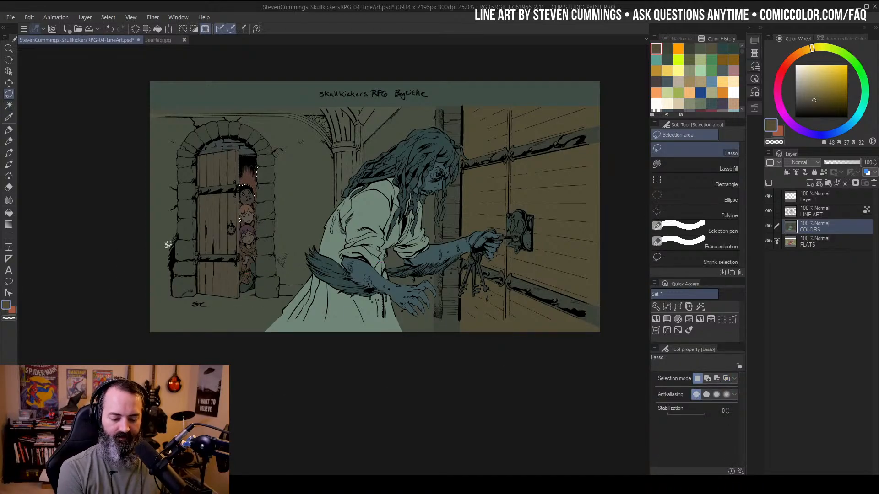
key(ctrl+h)
key(ctrl+u)
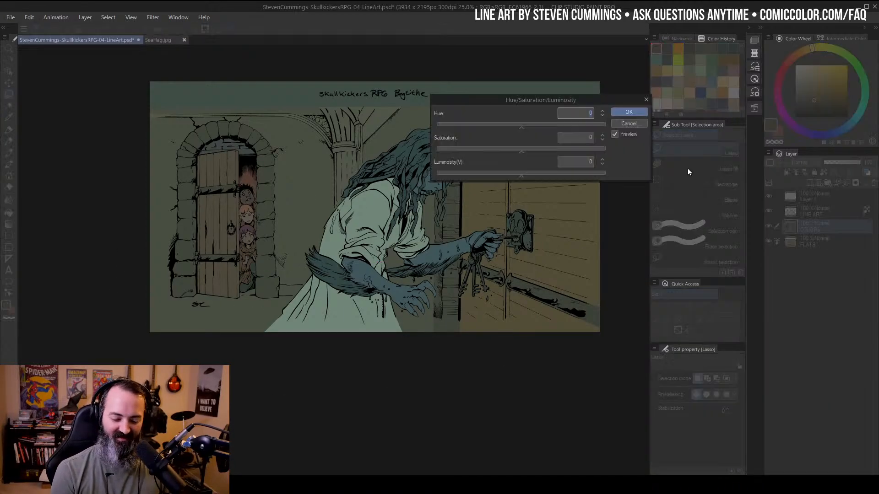
drag(543, 125, 568, 125)
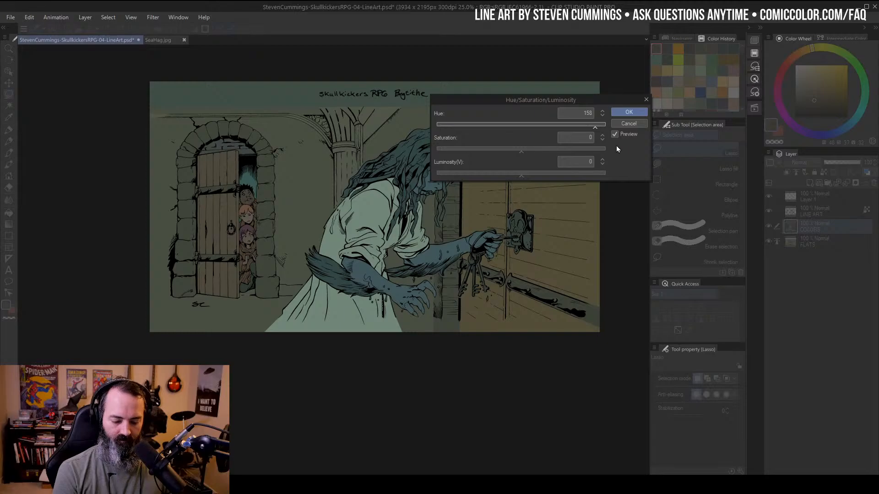
click(628, 112)
scroll(440, 216, down, 2)
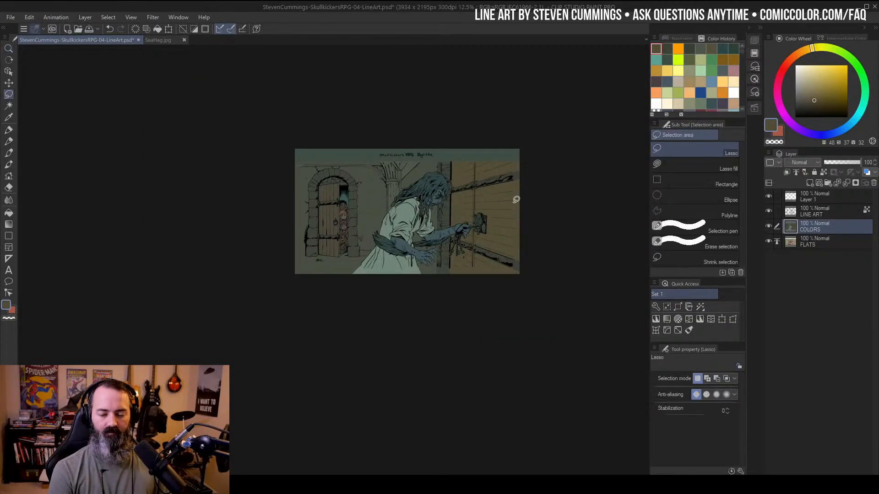
key(ctrl+d)
Examine the SeaHag.jpg reference for its skin and hair colours, and compare it with the hag in the line art file
drag(516, 200, 522, 181)
drag(514, 129, 510, 143)
key(ctrl+space)
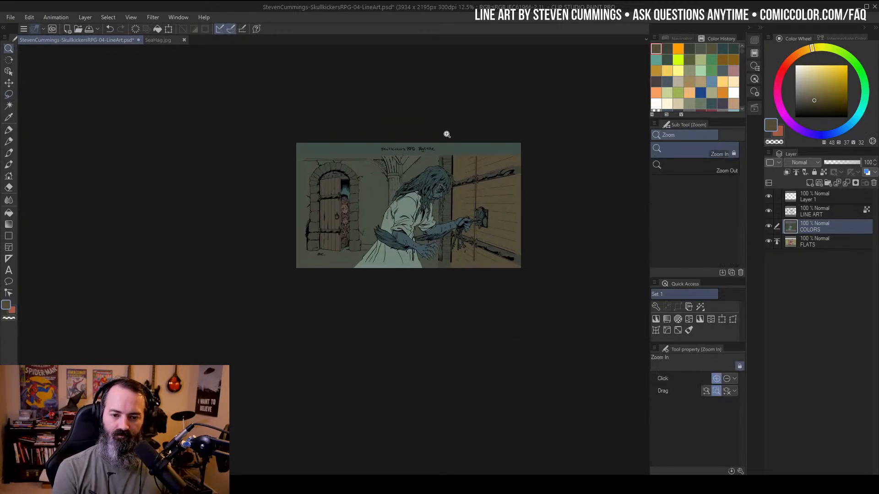
click(446, 134)
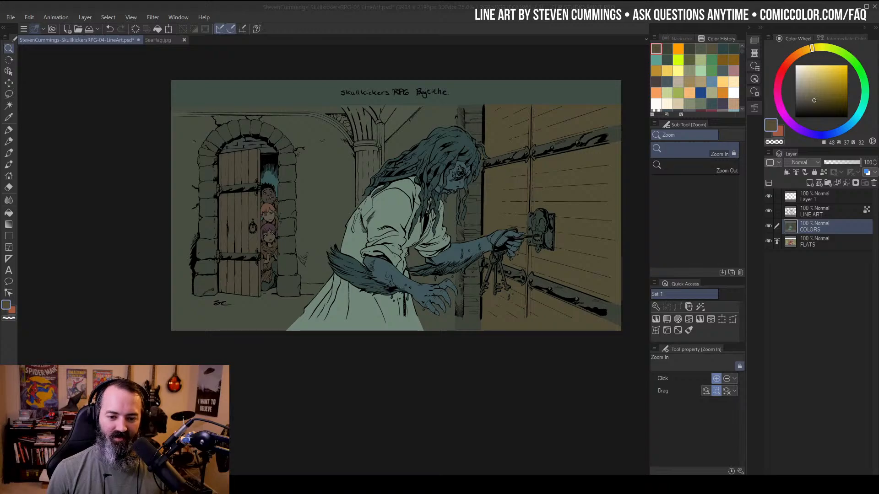
click(158, 40)
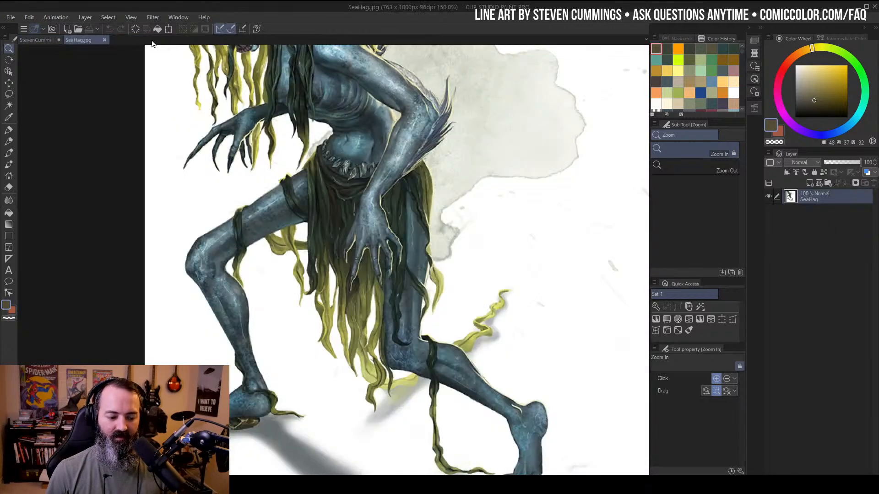
drag(384, 162, 483, 297)
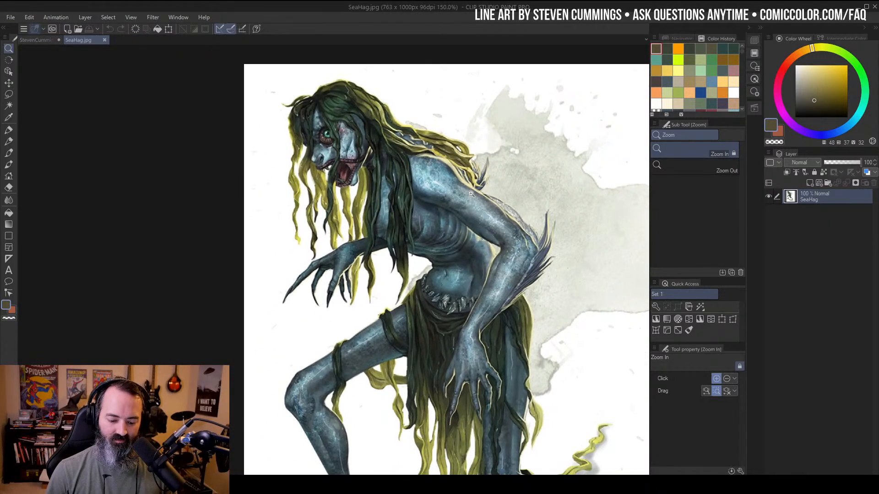
click(34, 39)
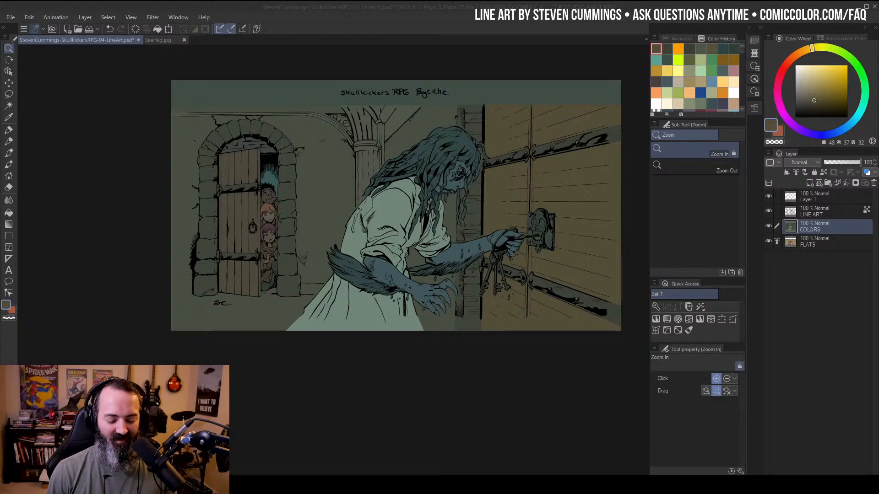
scroll(501, 143, up, 1)
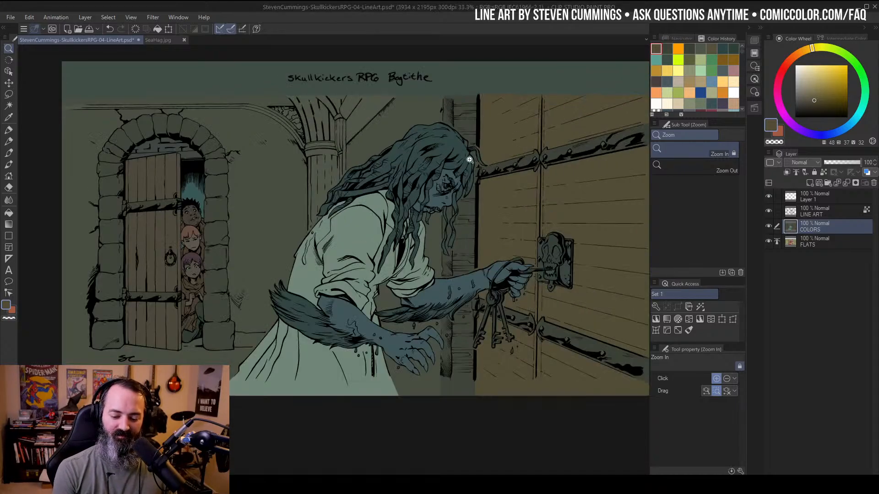
scroll(446, 168, down, 1)
drag(503, 167, 517, 178)
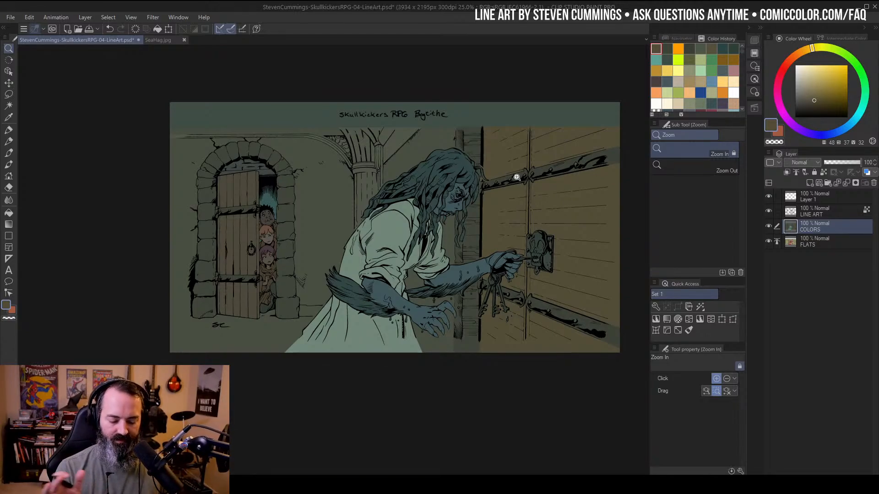
Select the floor below the small door, excluding the area beyond the hag, and set its hue to -25 and luminosity to -30
key(w)
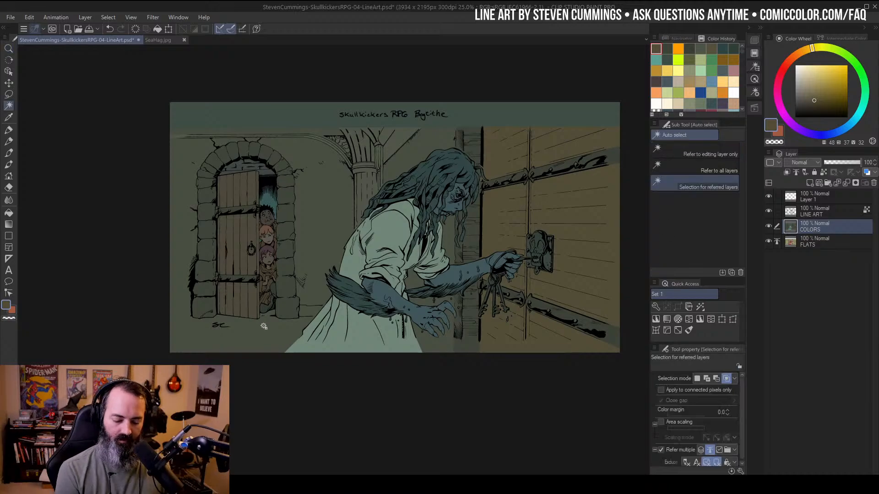
click(263, 326)
key(m)
mouse_move(288, 160)
mouse_down()
mouse_move(268, 153)
mouse_move(288, 159)
mouse_up()
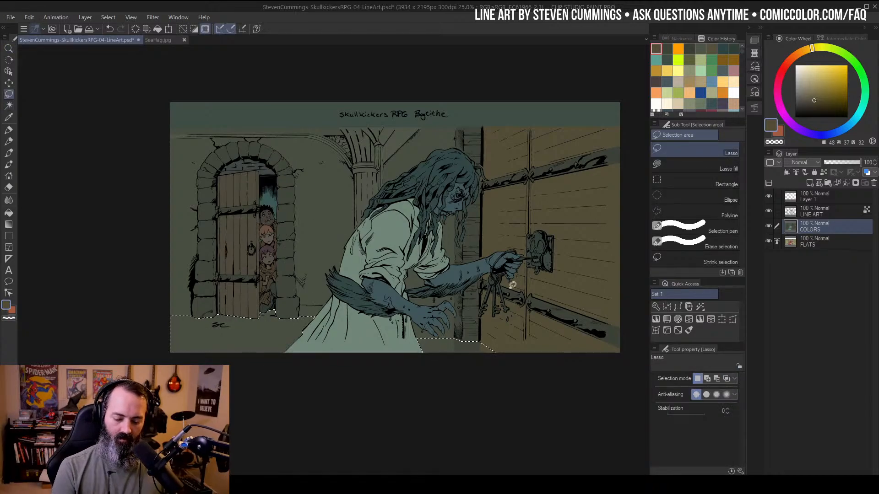
mouse_move(476, 317)
mouse_down()
mouse_move(417, 331)
mouse_move(478, 316)
mouse_up()
drag(520, 248, 528, 208)
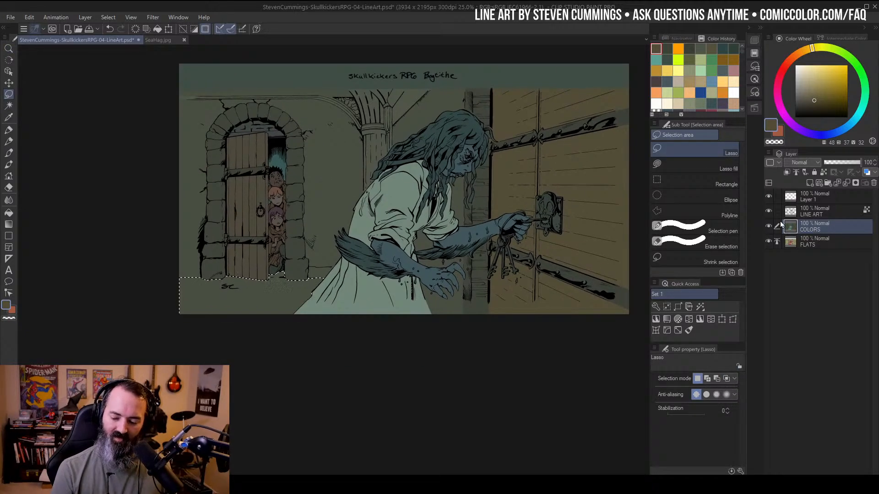
key(ctrl+u)
click(531, 175)
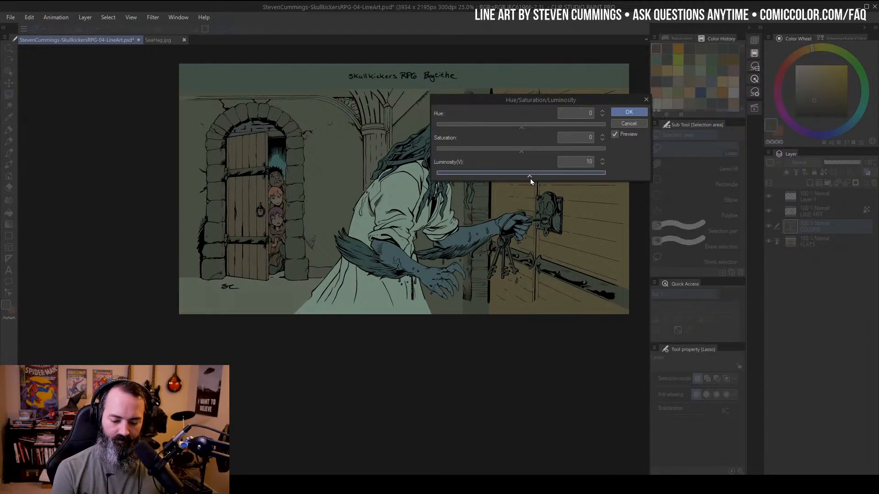
drag(530, 179, 531, 177)
click(515, 127)
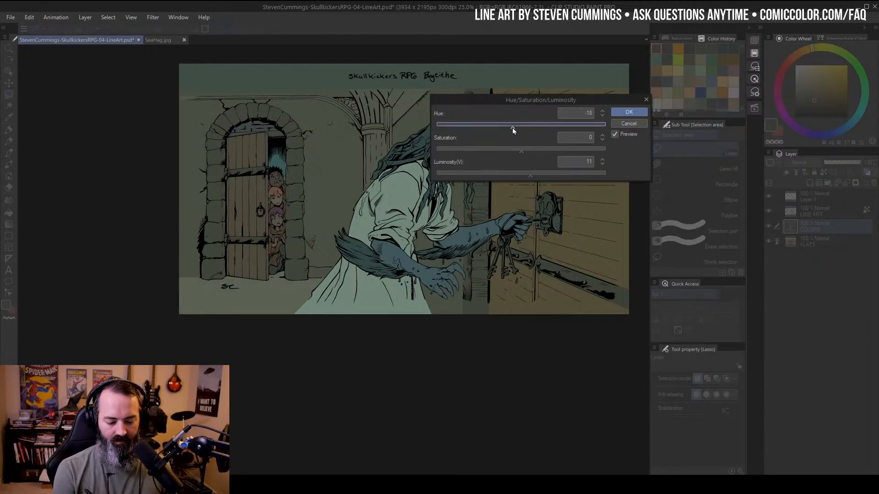
drag(508, 130, 497, 130)
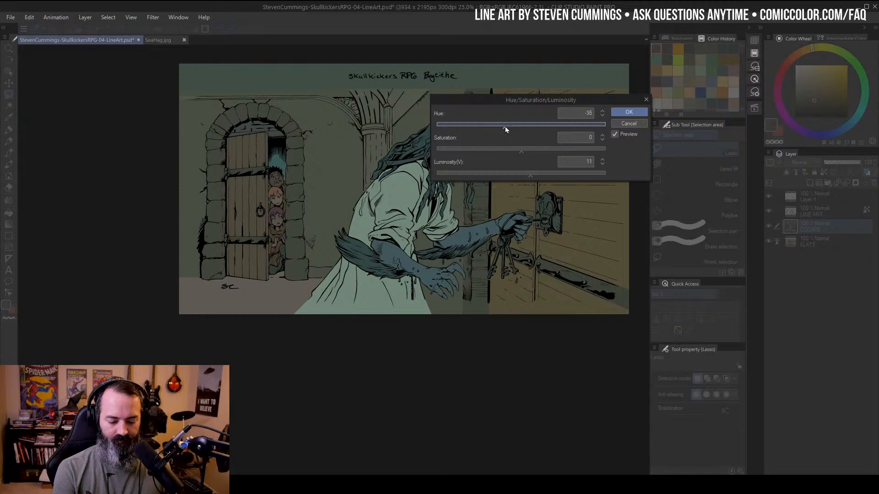
click(527, 175)
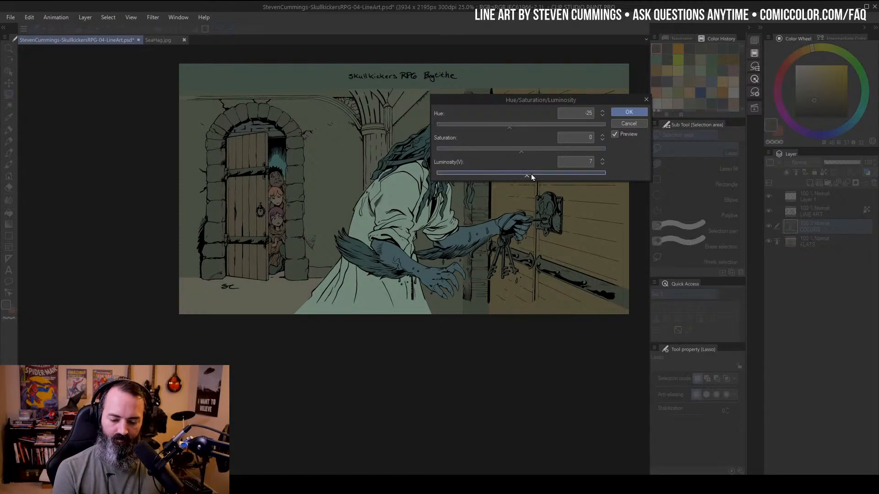
drag(523, 176, 512, 177)
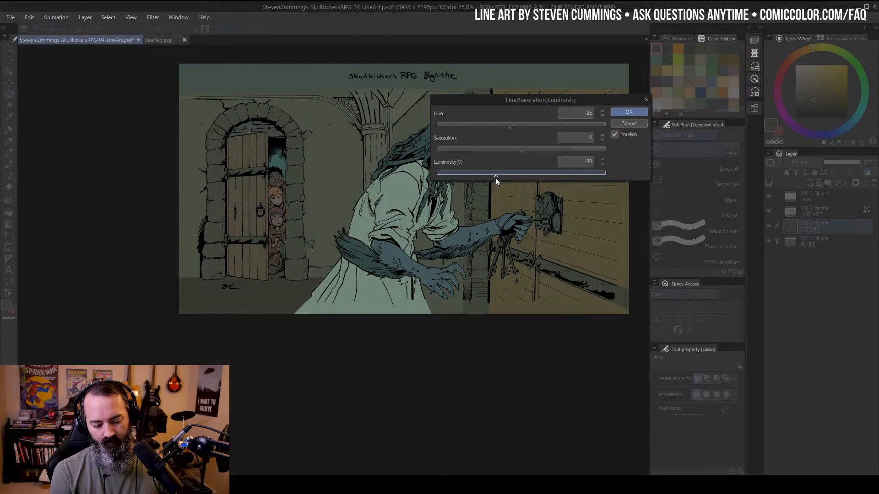
click(629, 112)
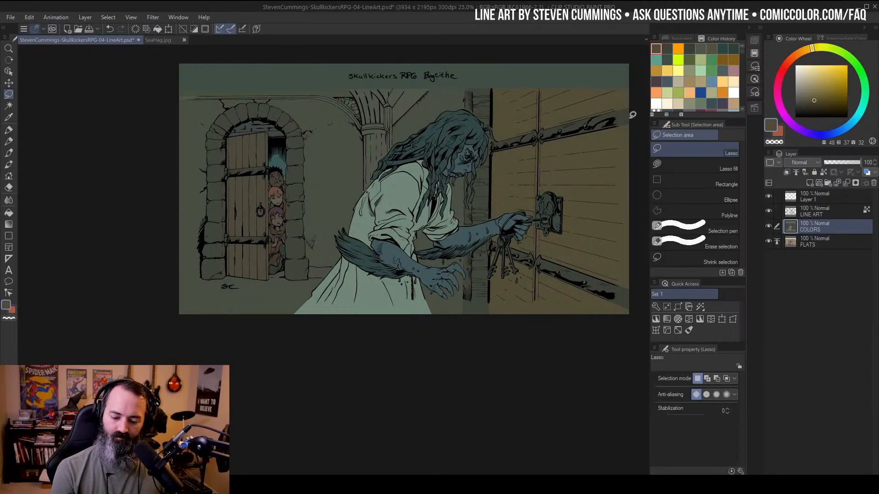
Reselect the floor below the small door, set saturation to -8 and luminosity to -34, and clear the selection
key(w)
click(289, 293)
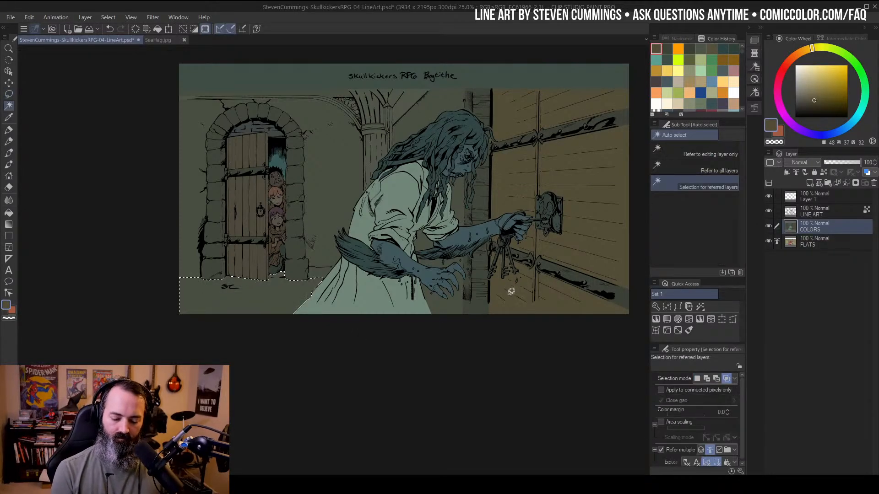
key(m)
key(ctrl+u)
drag(521, 173, 492, 177)
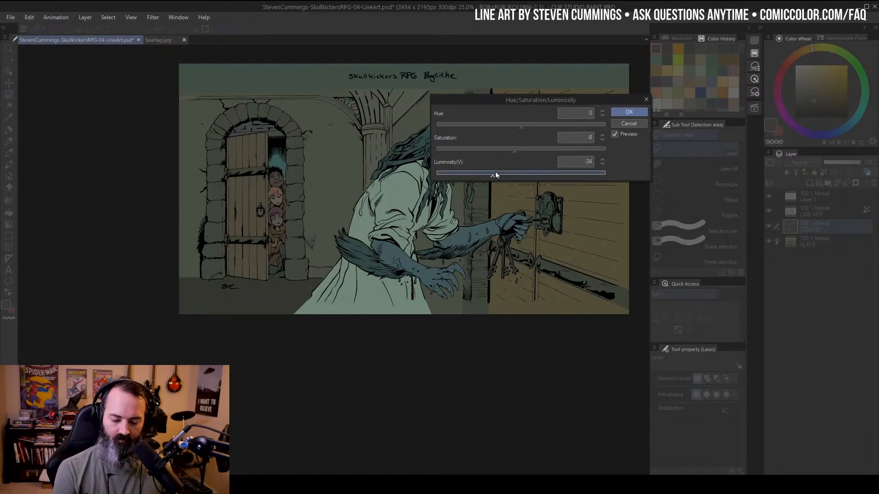
click(641, 114)
key(ctrl+space)
alt+click(487, 233)
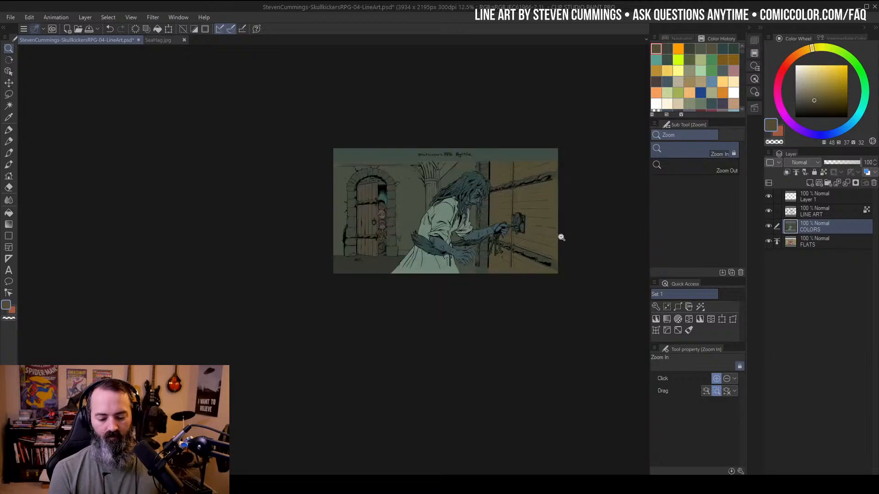
mouse_move(525, 182)
mouse_down()
mouse_move(512, 160)
mouse_move(524, 172)
mouse_up()
key(ctrl+d)
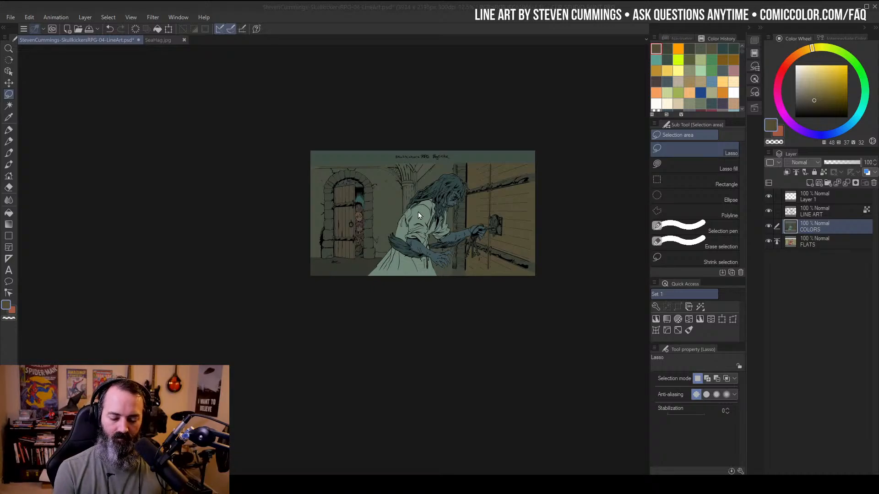
ctrl+click(448, 201)
drag(501, 192, 489, 194)
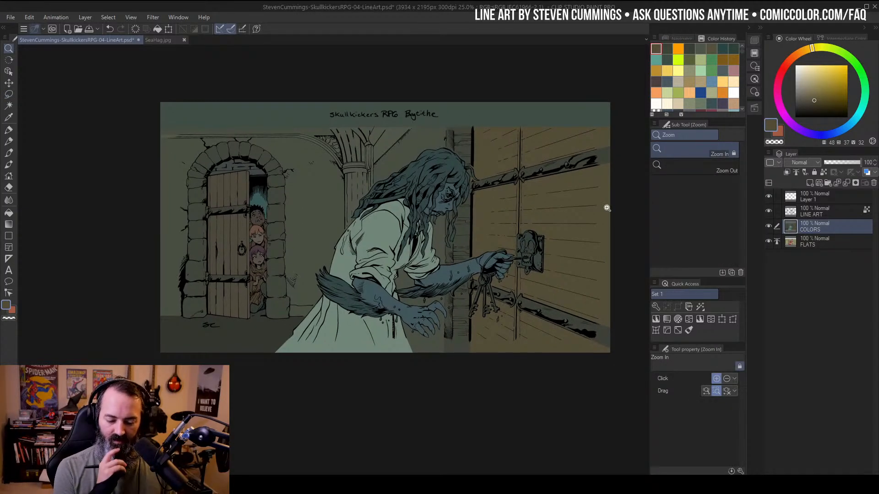
alt+click(459, 227)
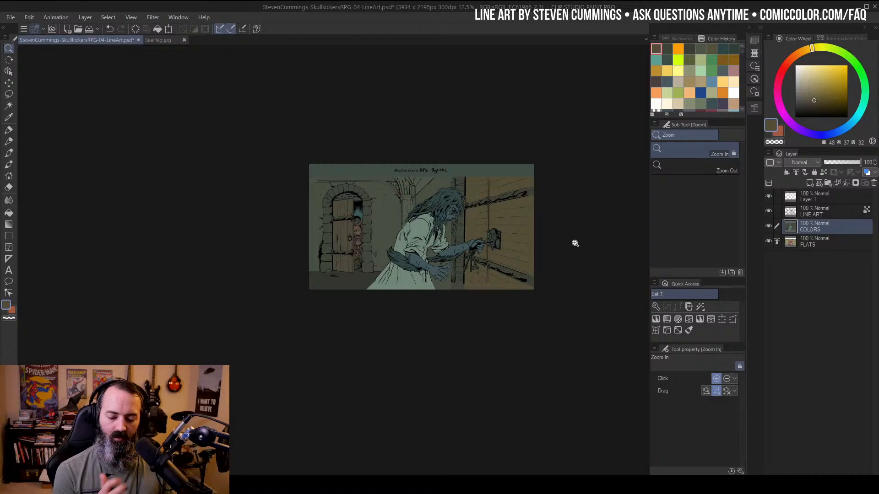
right_click(381, 215)
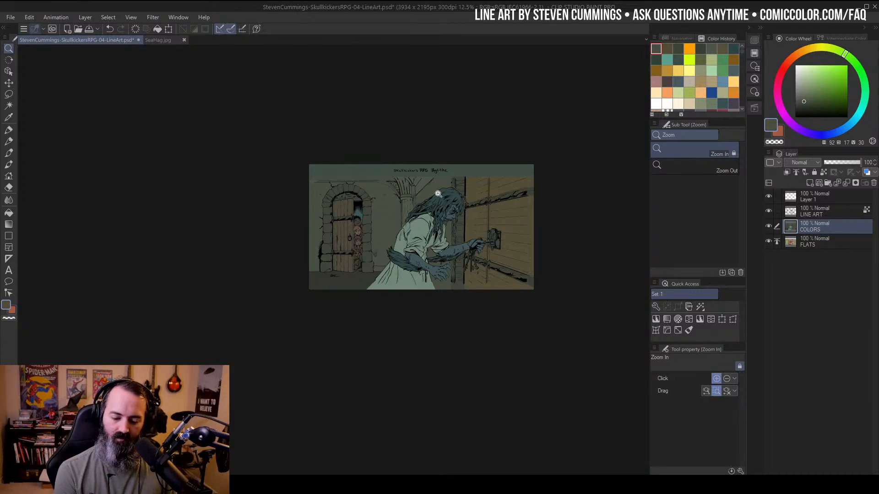
click(457, 222)
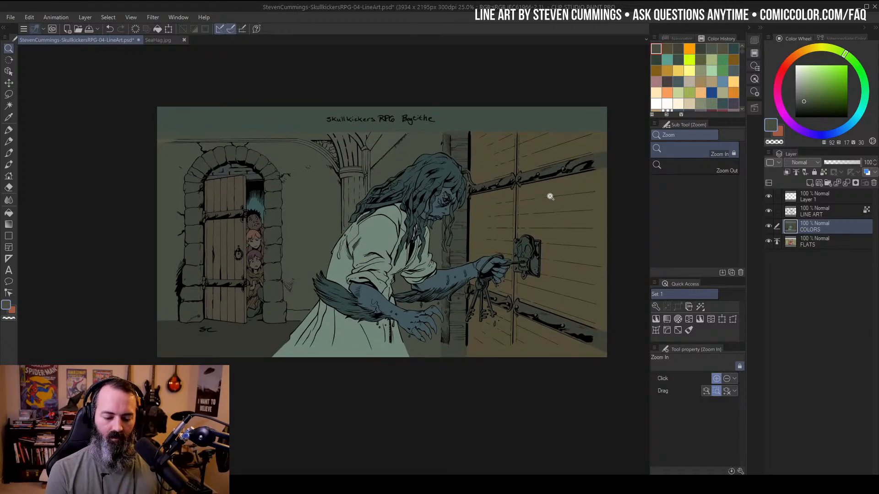
alt+click(497, 217)
key(w)
click(408, 199)
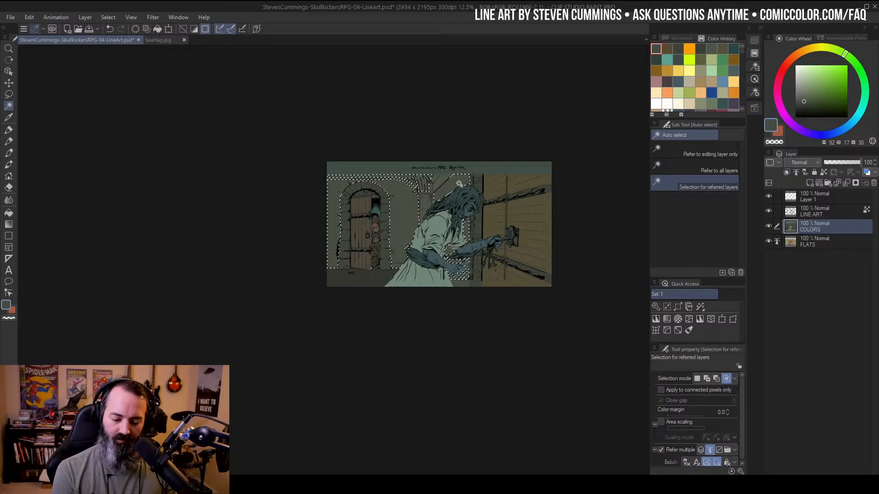
key(ctrl+d)
key(m)
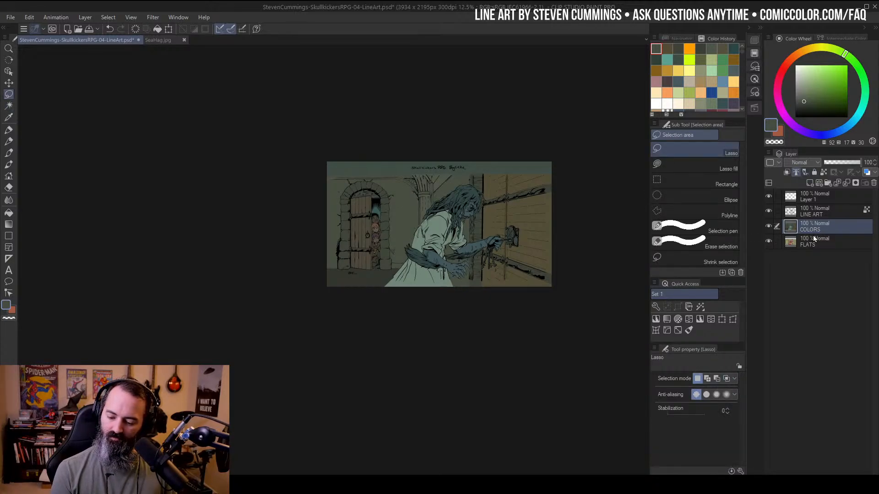
Add a Hard light layer named HL directly above the COLORS layer, and rename the top layer as notes
drag(510, 246, 472, 240)
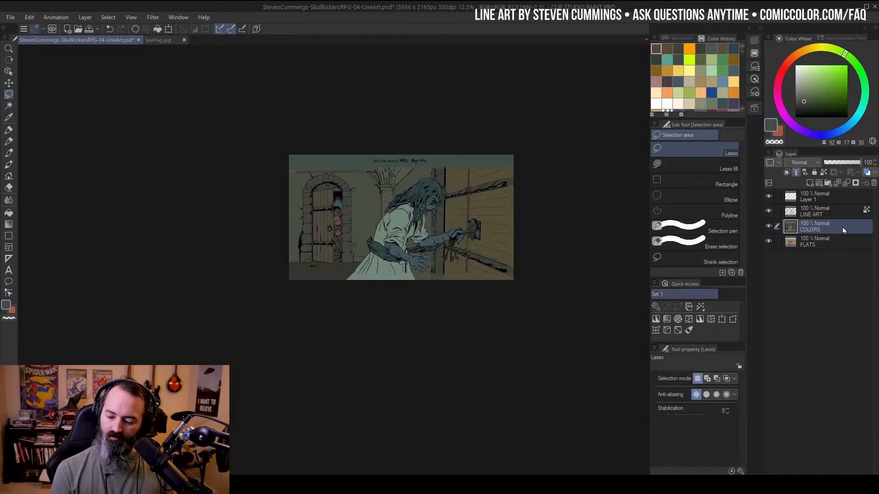
key(ctrl+shift+n)
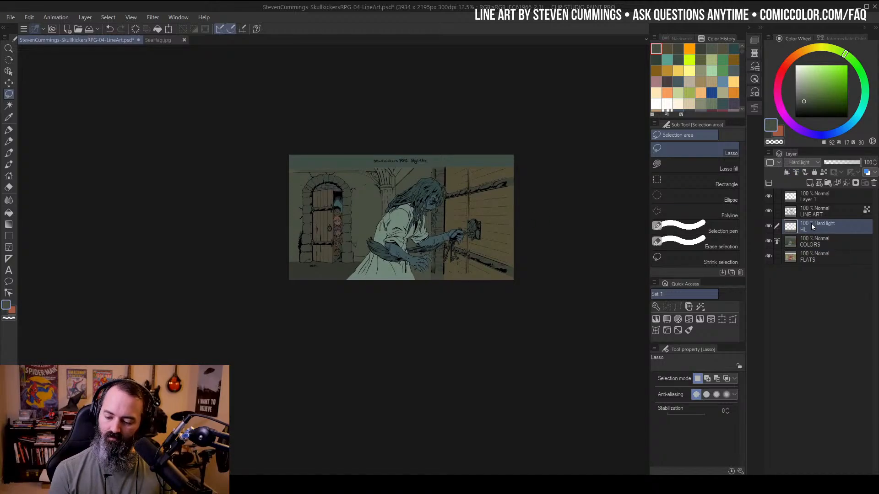
click(770, 197)
key(ctrl+space)
click(471, 212)
click(471, 212)
click(471, 213)
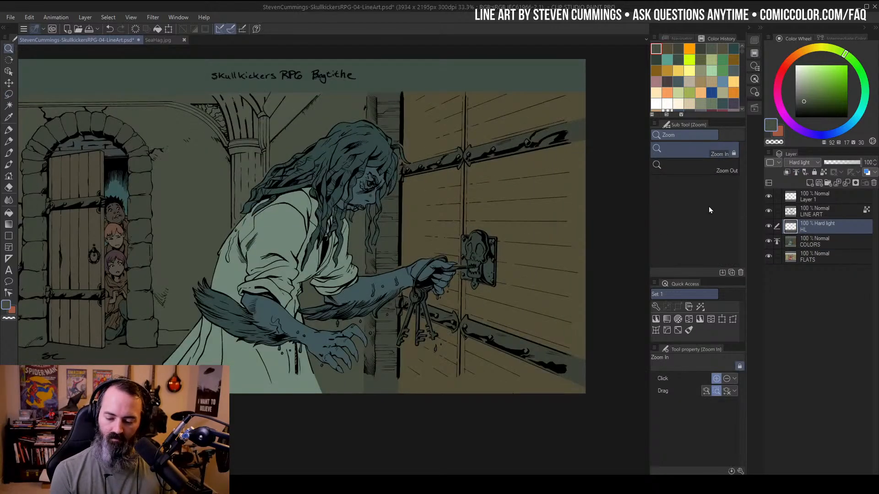
click(770, 197)
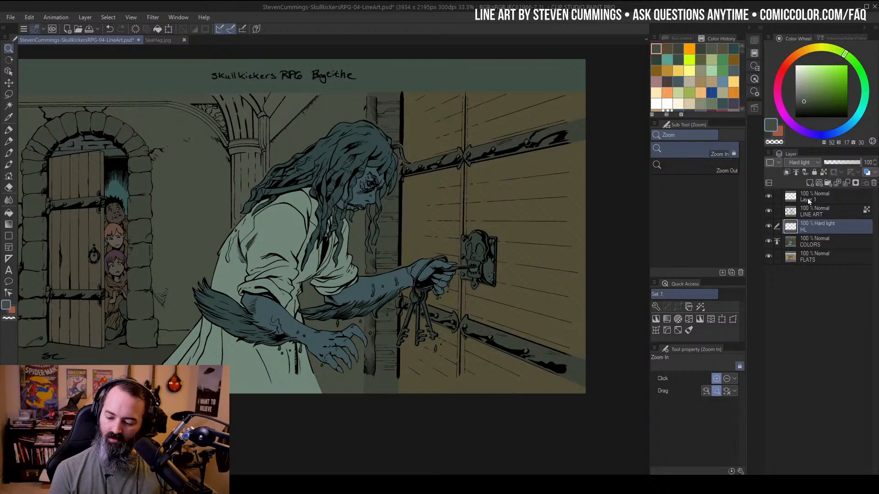
double_click(808, 198)
text(notes)
key(Return)
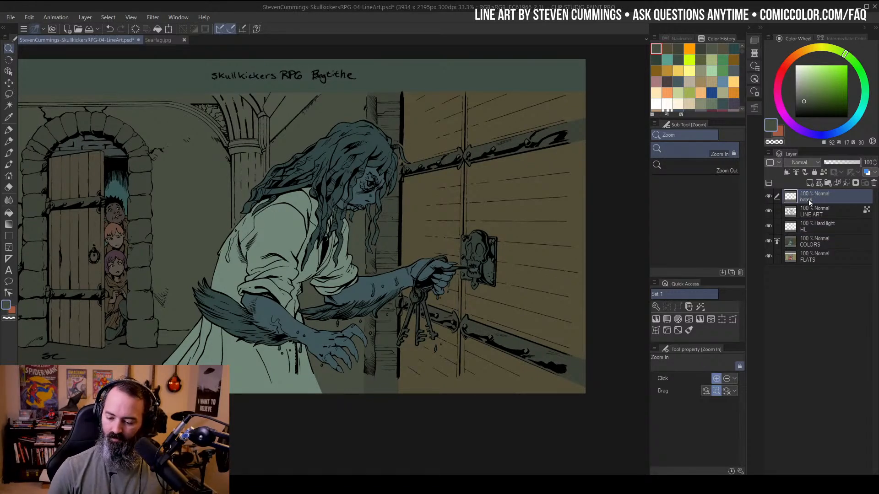
Select the background wall behind the hag together with the stone door surround and the small door's wooden planks
alt+click(460, 224)
drag(460, 221, 515, 222)
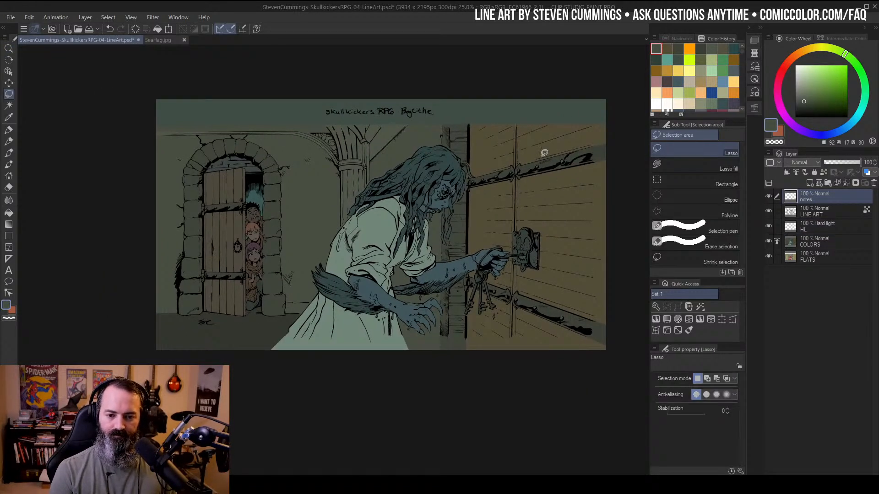
drag(543, 176, 550, 159)
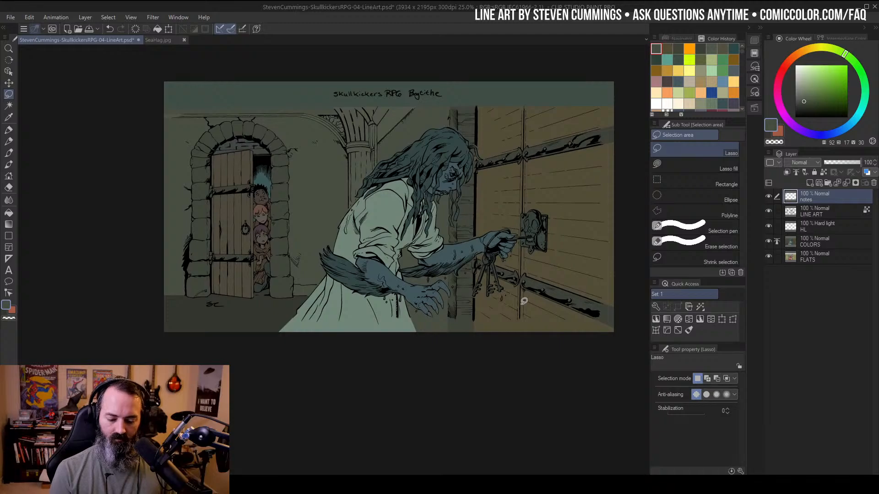
key(w)
click(355, 166)
click(403, 119)
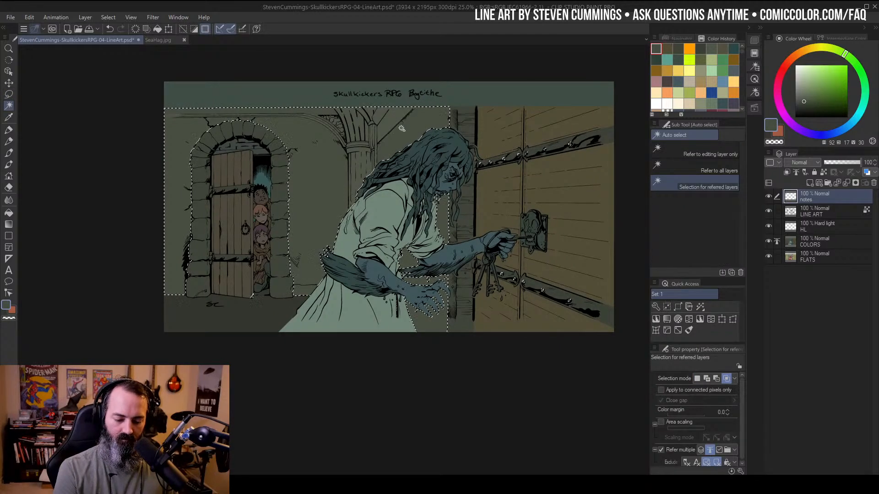
click(281, 169)
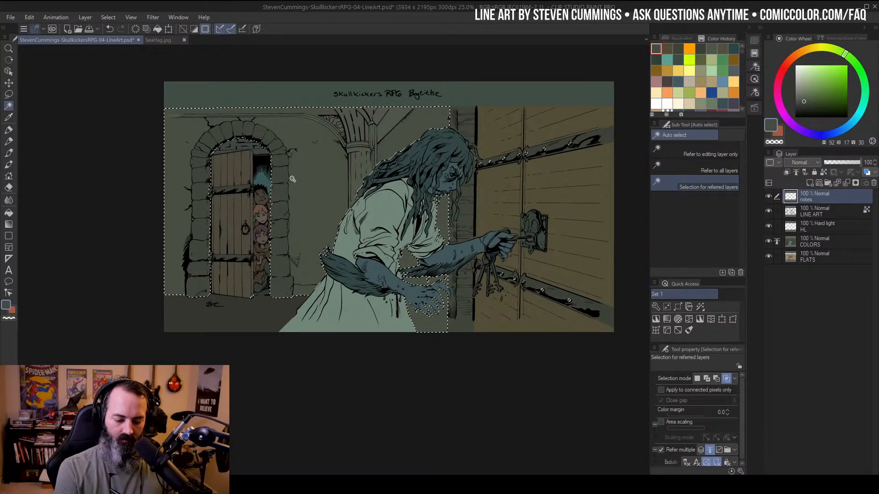
click(260, 149)
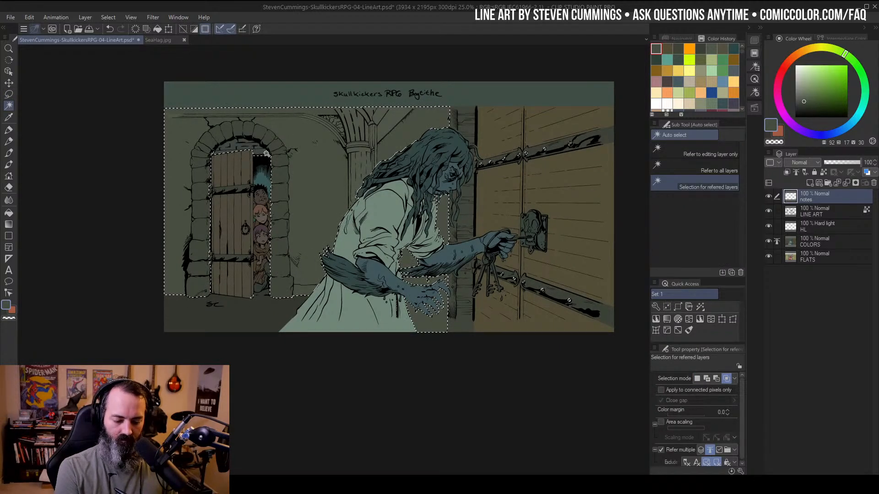
shift+click(241, 171)
Exclude the narrow side edge of the open small door, beside the peeking children, from the selection
key(ctrl+space)
click(254, 178)
click(257, 176)
drag(282, 190, 450, 173)
click(442, 168)
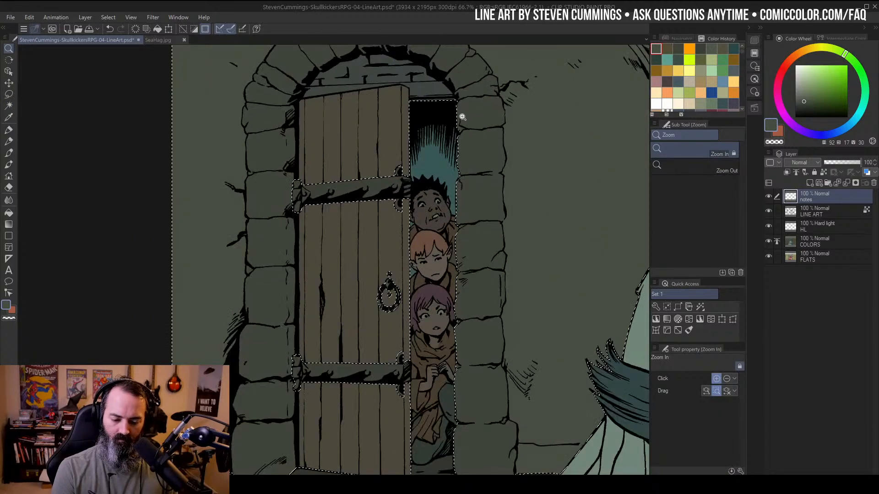
key(m)
mouse_move(414, 99)
mouse_down()
mouse_move(409, 83)
mouse_move(408, 176)
mouse_move(431, 177)
mouse_move(427, 120)
mouse_move(403, 137)
mouse_move(399, 232)
mouse_up()
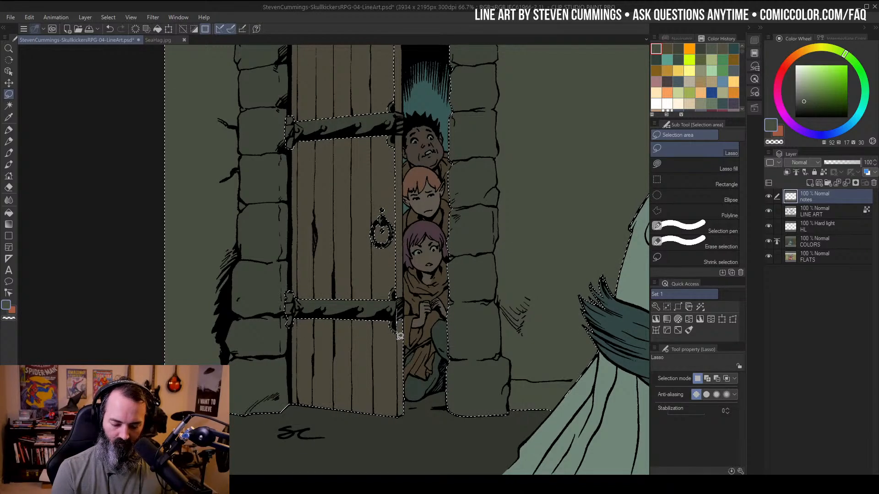
drag(399, 407, 423, 257)
key(ctrl+space)
scroll(443, 282, down, 3)
drag(517, 232, 432, 212)
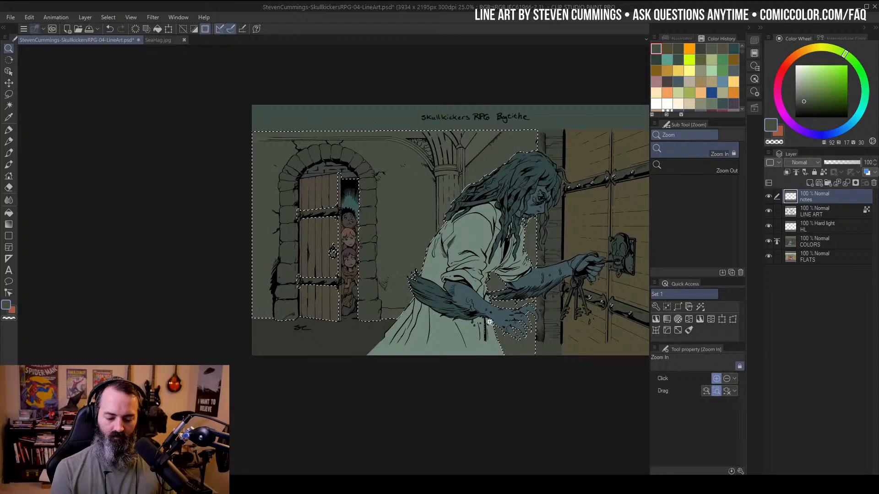
alt+click(458, 256)
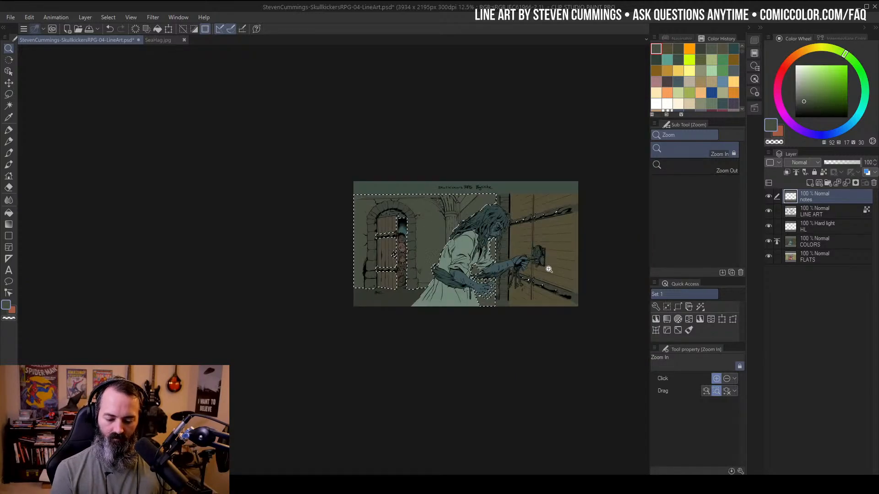
click(537, 251)
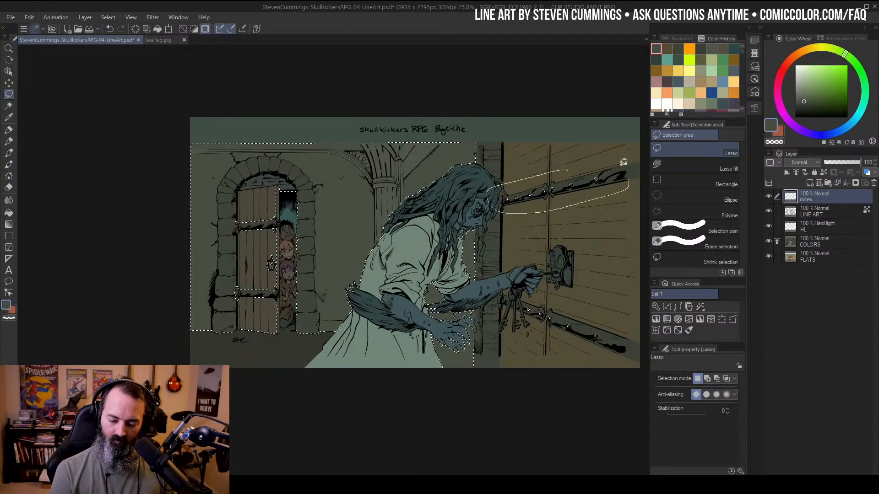
mouse_move(544, 288)
mouse_down()
mouse_move(600, 358)
mouse_move(581, 283)
mouse_up()
key(ctrl+space)
alt+click(489, 232)
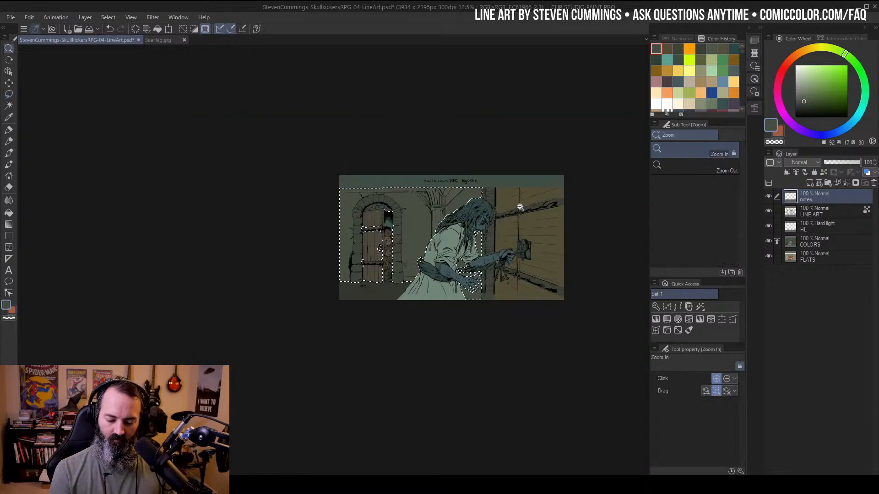
drag(532, 193, 517, 211)
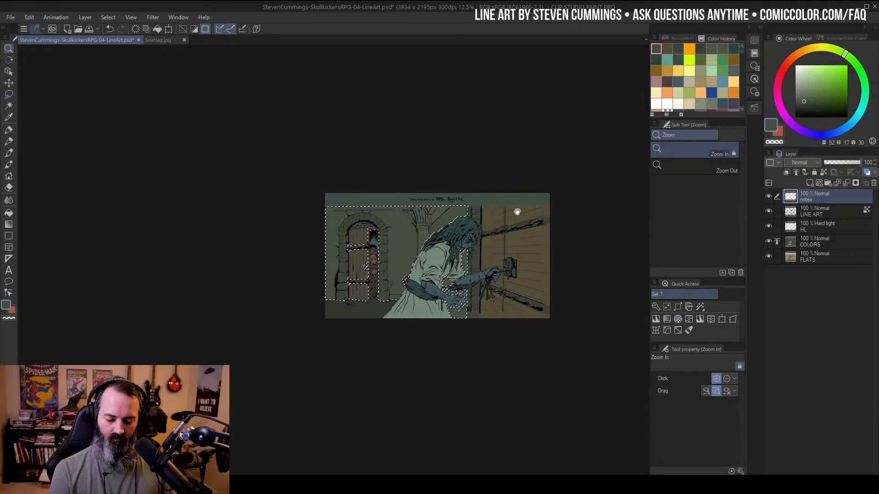
click(407, 262)
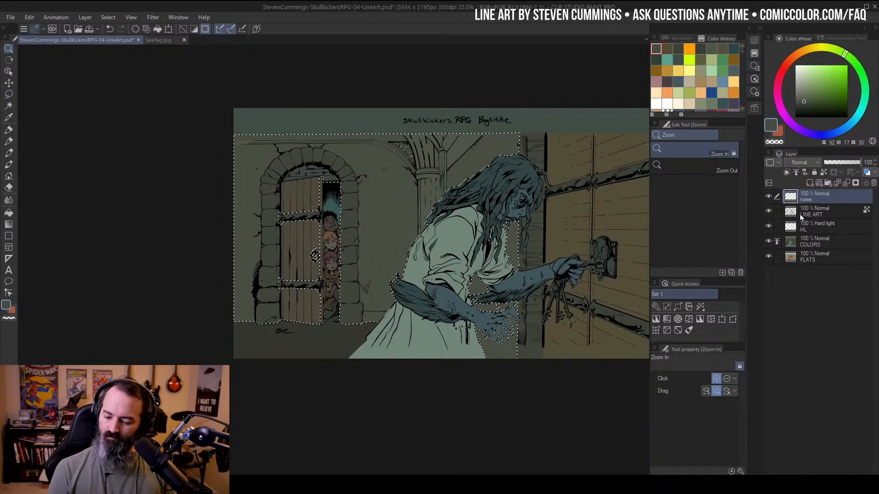
Activate the HL layer, choose a pale yellow with hue 61, saturation 26 and value 76, and hide the selection outline
click(806, 227)
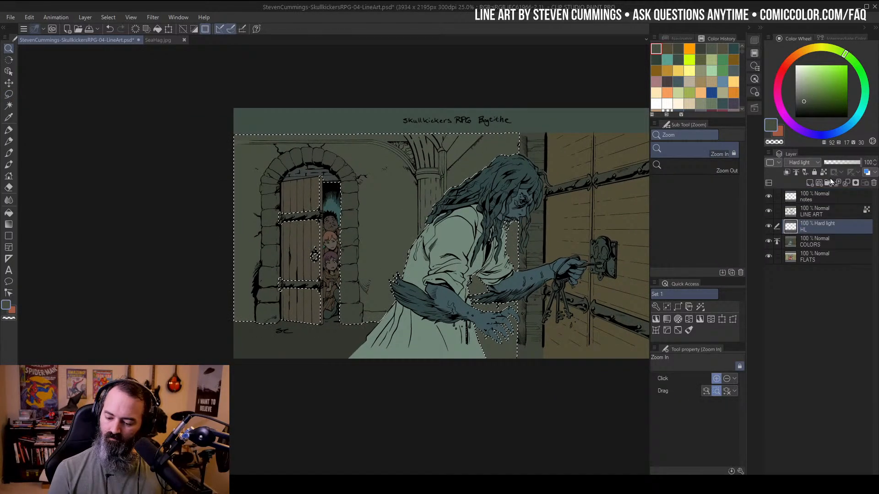
click(827, 54)
click(812, 77)
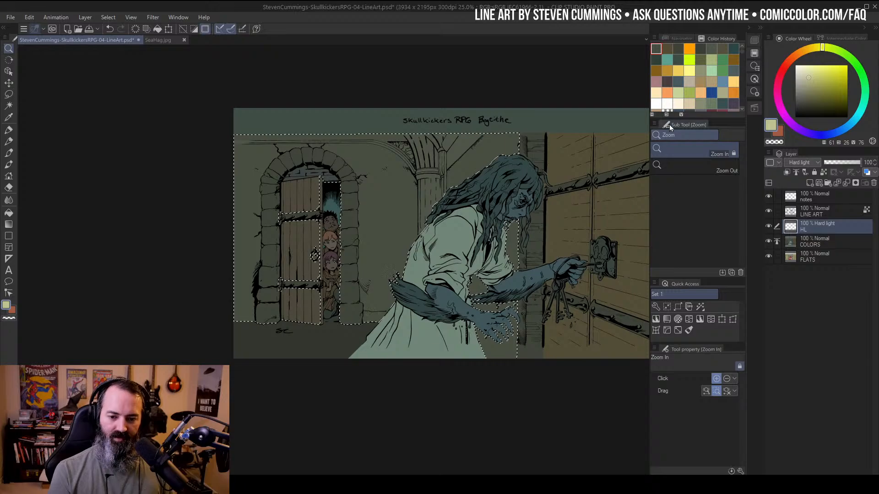
key(ctrl+h)
key(ctrl+h)
key(ctrl+h)
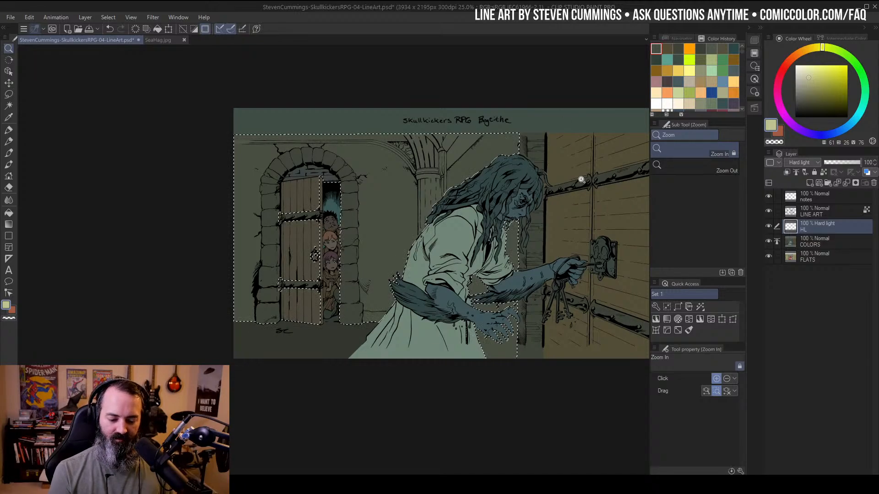
key(b)
ctrl+alt+drag(329, 142, 430, 146)
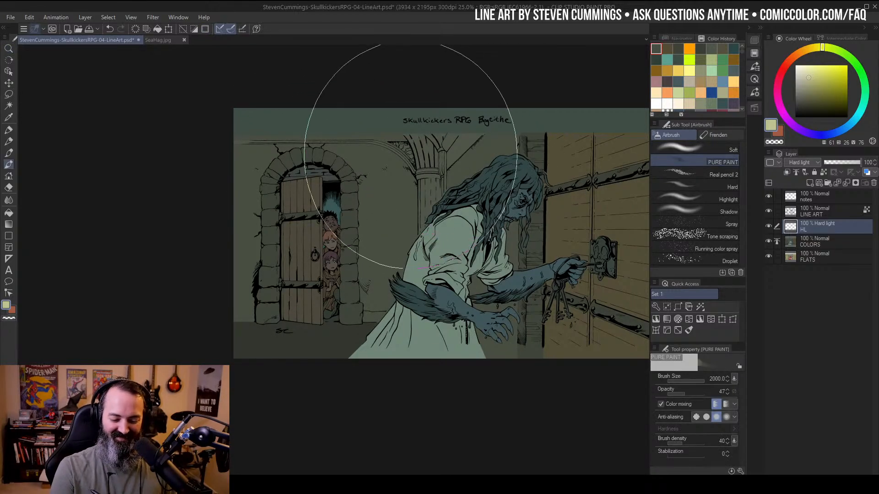
mouse_move(263, 157)
mouse_down()
mouse_move(321, 165)
mouse_move(374, 145)
mouse_up()
key(ctrl+z)
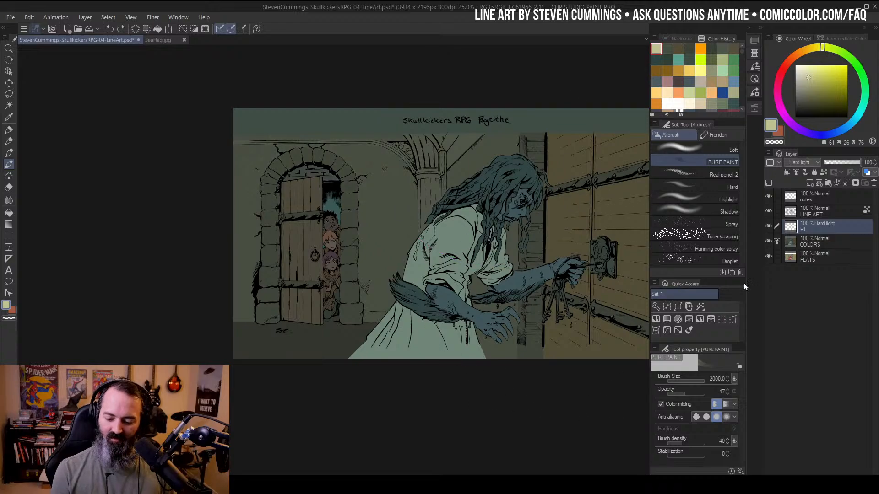
Airbrush pale yellow light over the selected wall and small door on the HL layer, using the Soft airbrush at size 2000
click(723, 151)
ctrl+alt+drag(358, 189, 405, 189)
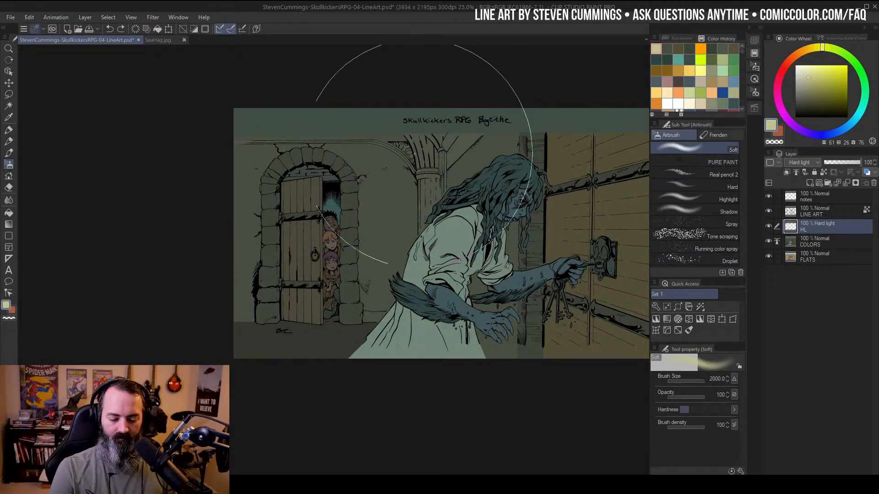
mouse_move(274, 217)
mouse_down()
mouse_move(259, 186)
mouse_move(384, 91)
mouse_up()
key(ctrl+z)
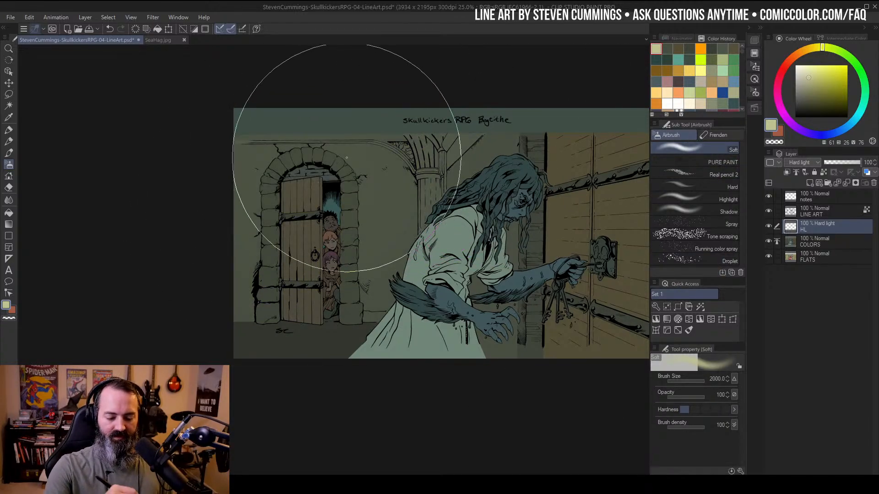
mouse_move(326, 179)
mouse_down()
mouse_move(370, 116)
mouse_move(268, 144)
mouse_up()
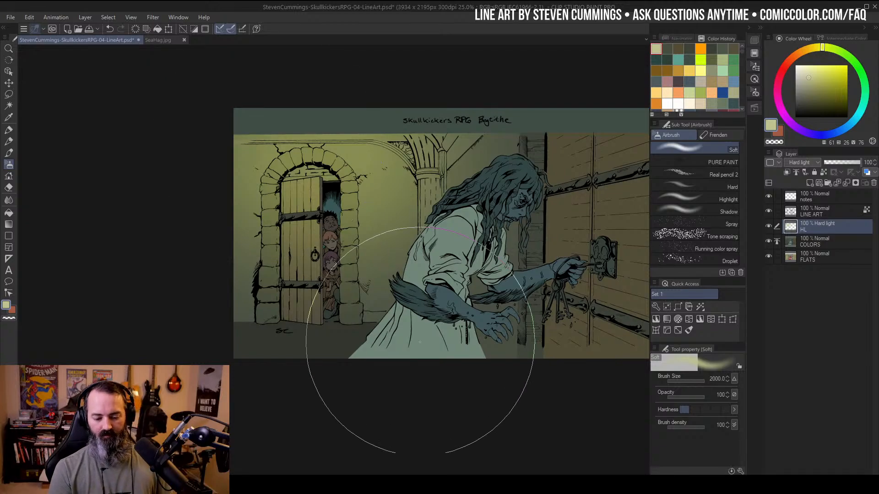
key(ctrl+space)
alt+click(444, 205)
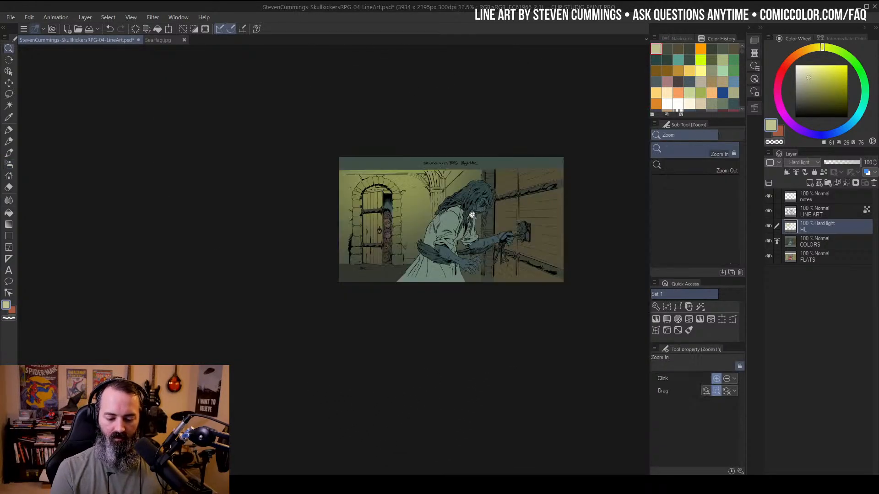
click(450, 209)
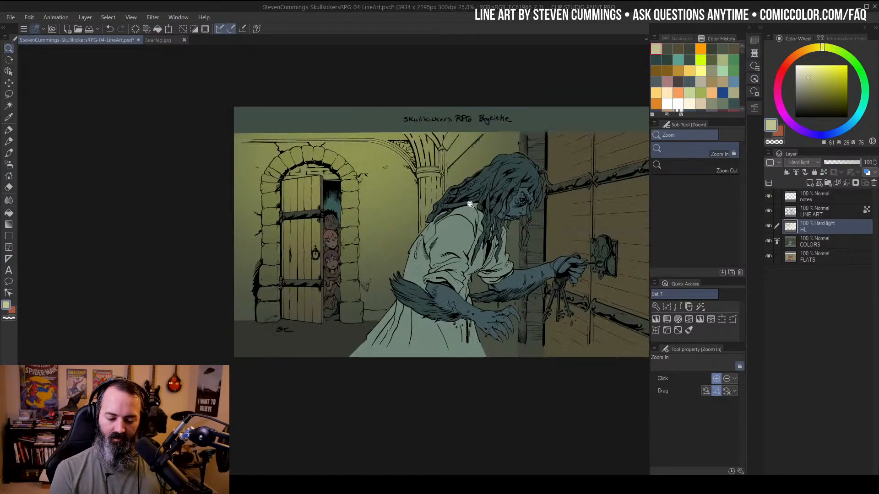
Adjust the HL layer's light with Hue/Saturation/Luminosity to hue -2, saturation -40 and luminosity -5
key(ctrl+u)
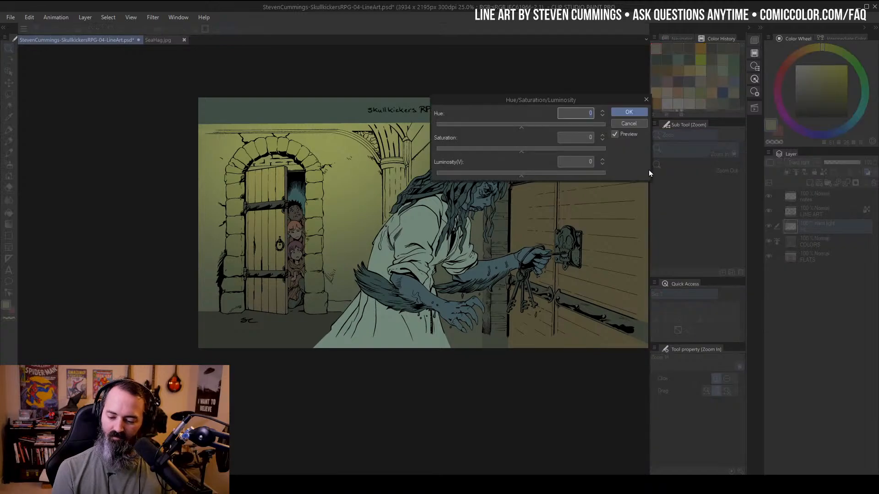
drag(517, 156, 514, 128)
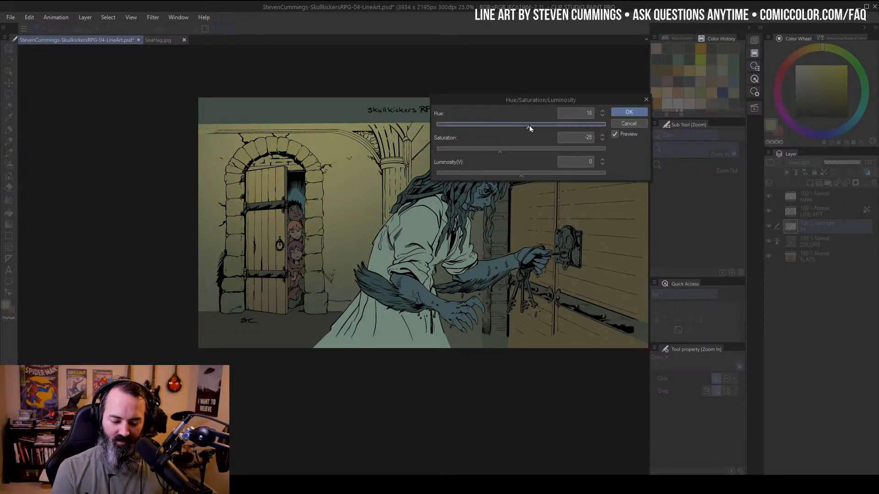
drag(533, 128, 486, 153)
drag(526, 125, 520, 128)
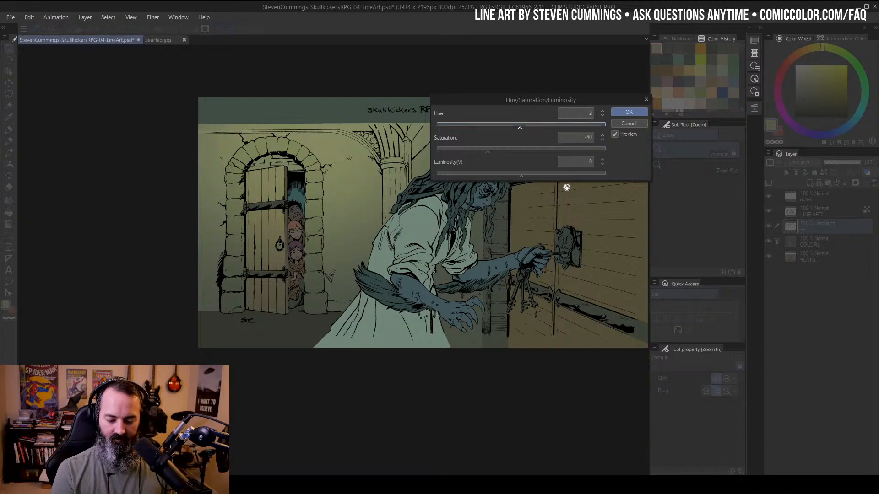
drag(519, 174, 514, 174)
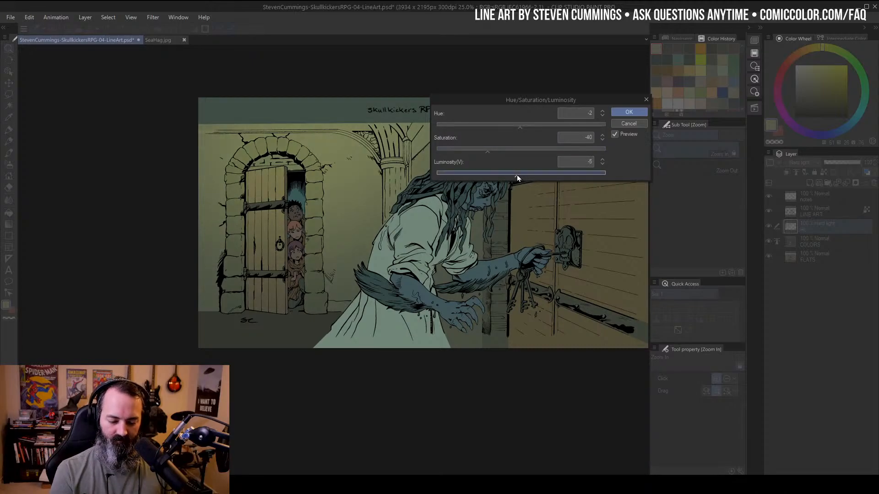
click(627, 112)
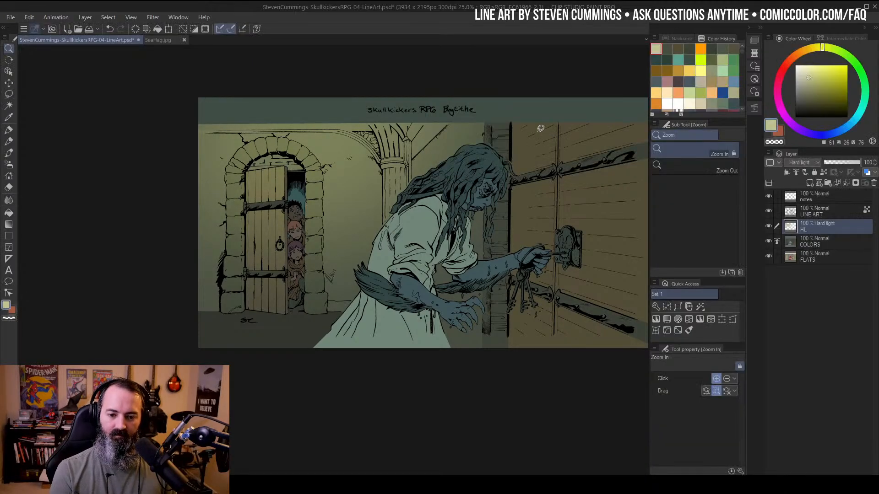
Examine the muted wall and door light against the whole picture at several zoom levels
key(m)
drag(533, 154, 495, 202)
key(slash)
alt+click(461, 164)
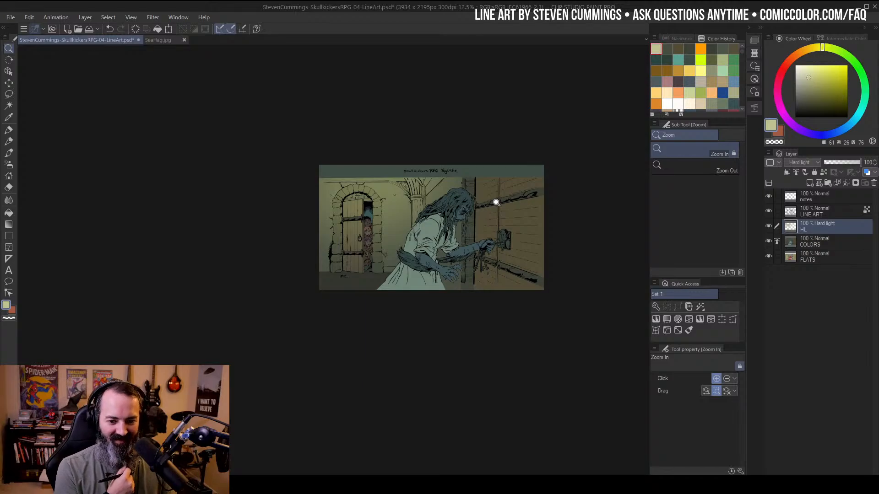
drag(415, 218, 424, 215)
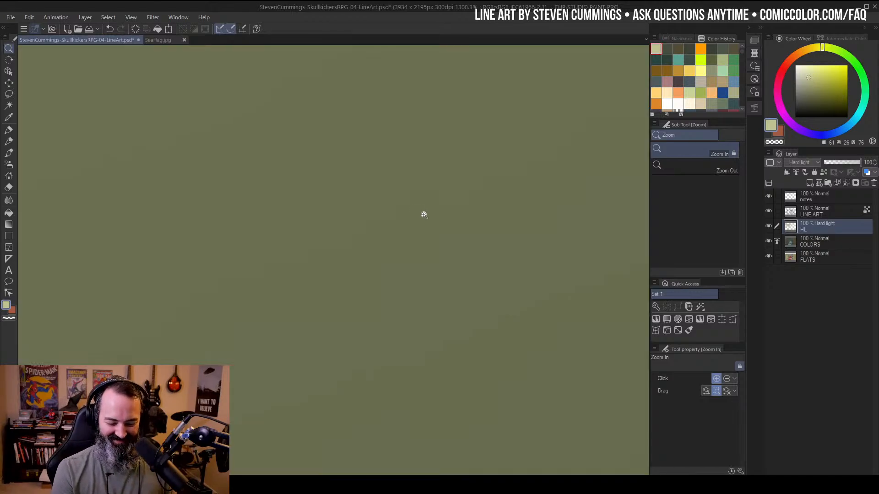
alt+click(435, 205)
alt+click(441, 206)
alt+click(443, 205)
alt+click(449, 205)
alt+click(451, 204)
drag(509, 202, 459, 207)
click(419, 201)
click(421, 200)
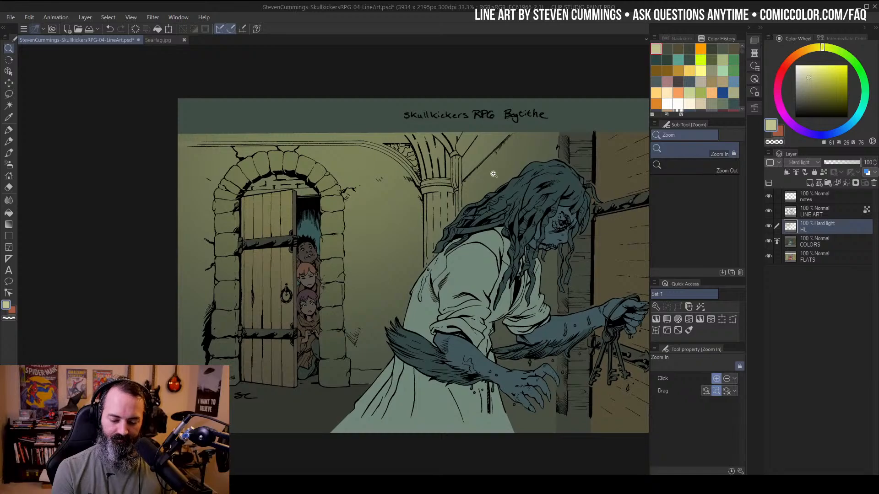
alt+click(471, 231)
drag(537, 261, 504, 240)
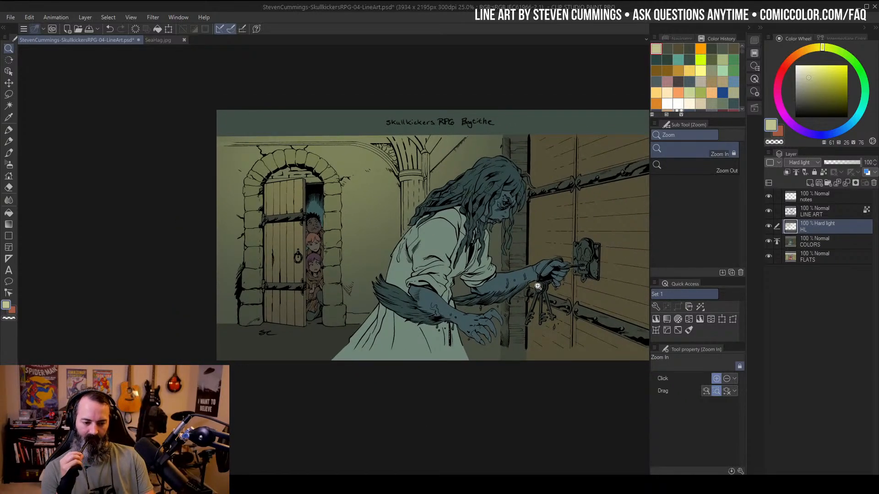
Pick a darker olive with hue 61, saturation 32 and value 44, and select the pillar, arch moulding and vaulted ceiling
click(402, 147)
click(403, 147)
click(404, 146)
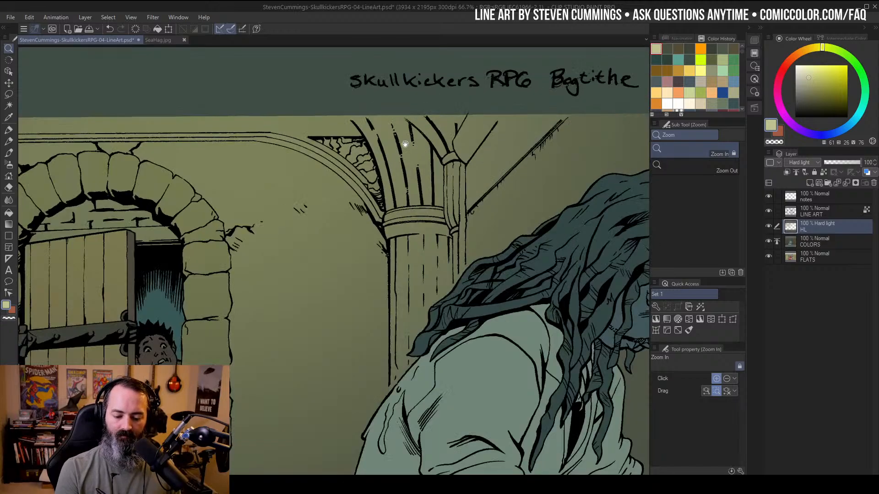
drag(387, 148, 431, 163)
key(b)
click(812, 94)
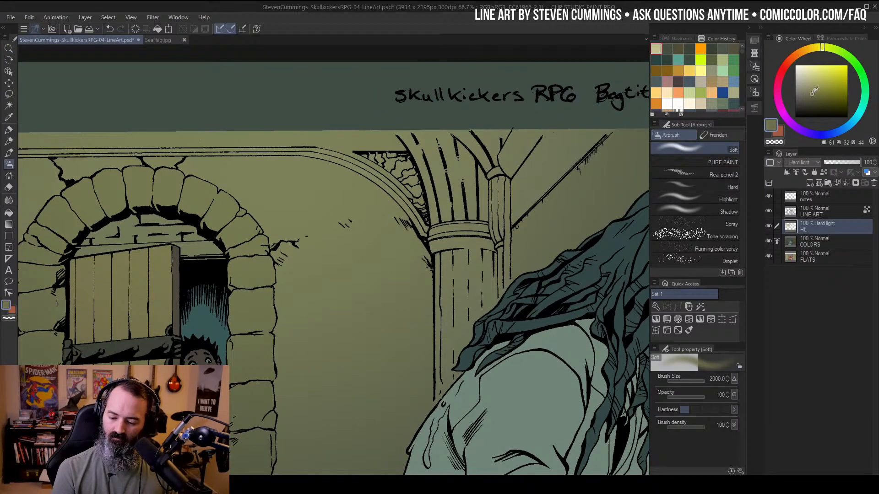
key(w)
click(471, 136)
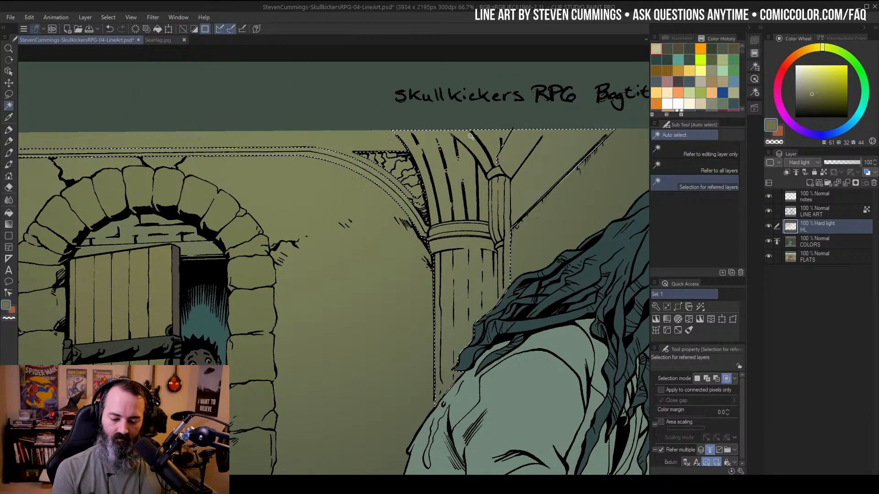
Paint over the crumbled stonework beside the pillar with the PURE PAINT airbrush at size 31.7 on the HL layer
key(b)
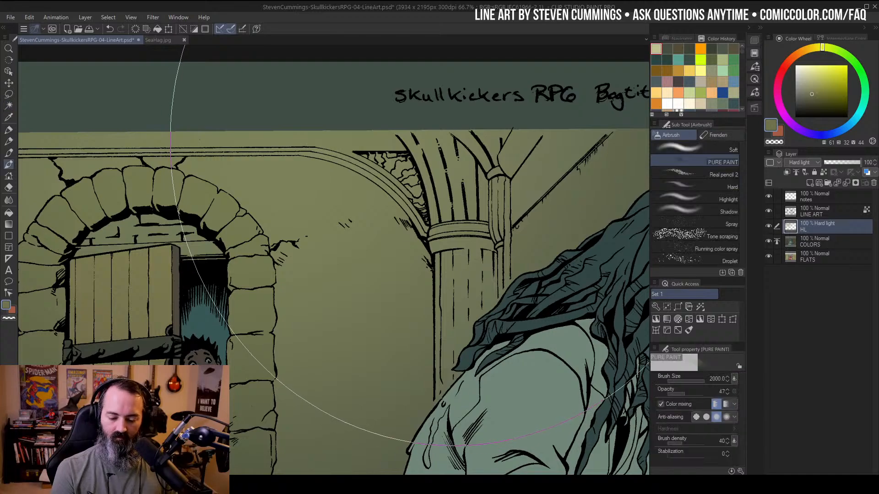
ctrl+alt+drag(513, 166, 174, 197)
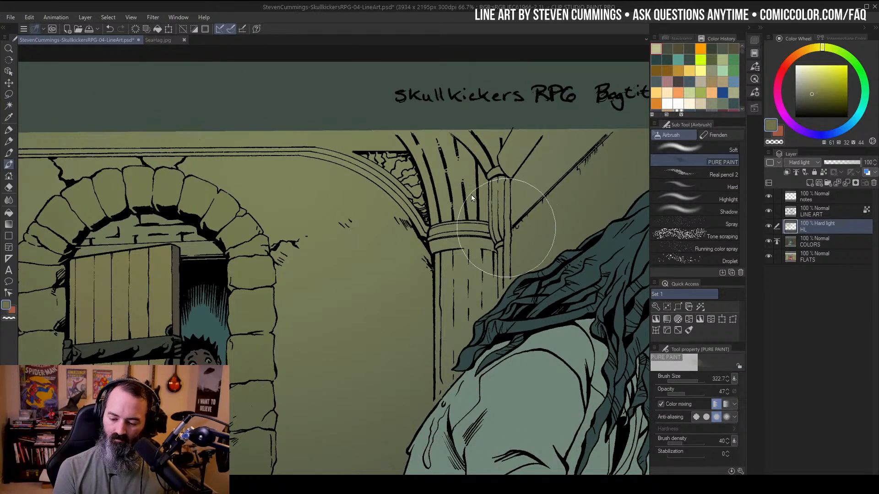
mouse_move(471, 194)
ctrl+alt+mouse_down()
mouse_move(466, 219)
mouse_move(501, 233)
ctrl+alt+mouse_up()
mouse_move(378, 151)
mouse_down()
mouse_move(406, 158)
mouse_move(376, 155)
mouse_move(408, 156)
mouse_move(419, 184)
mouse_move(375, 158)
mouse_move(406, 169)
mouse_up()
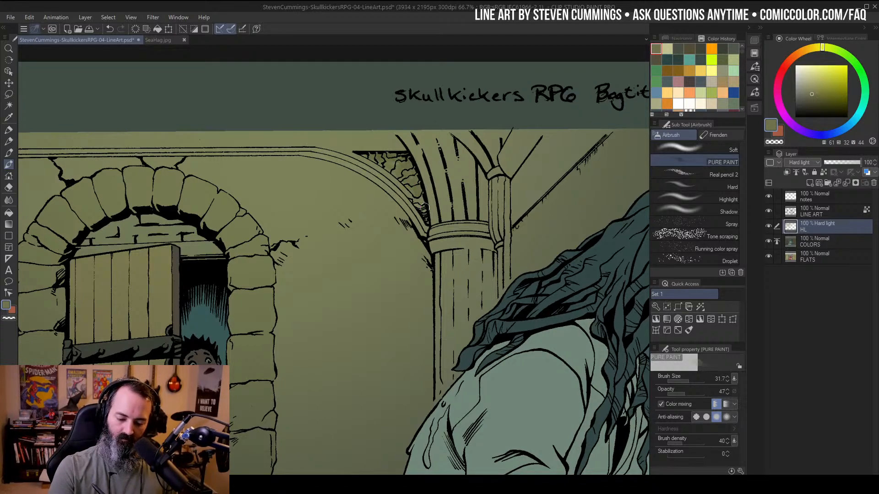
Reselect the pillar together with the arch moulding and the vaulted ceiling panels
key(w)
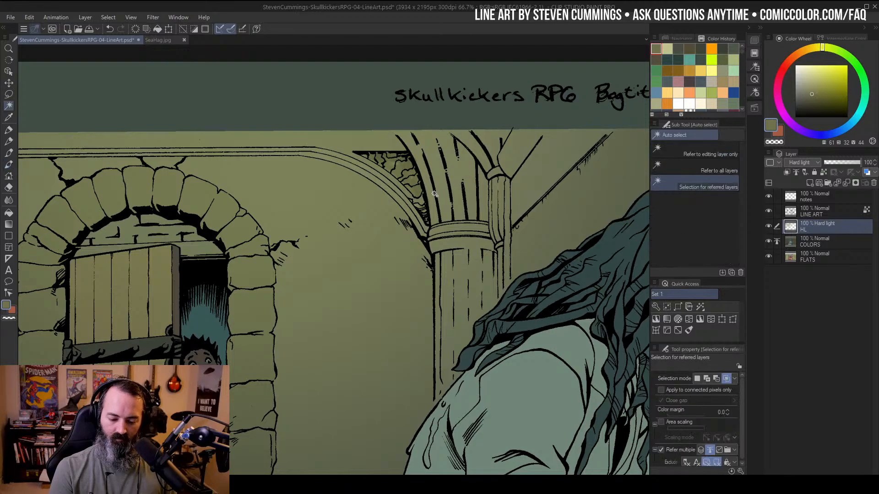
drag(509, 180, 476, 148)
click(522, 102)
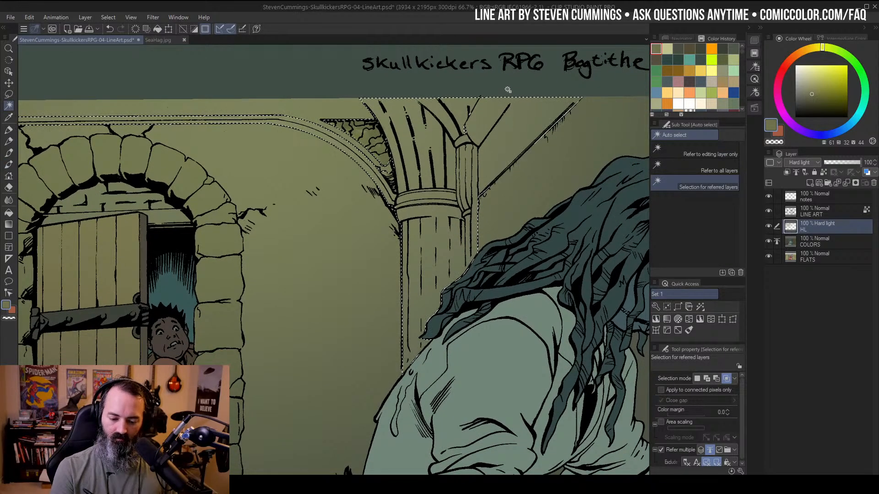
key(m)
key(ctrl+d)
key(w)
click(522, 117)
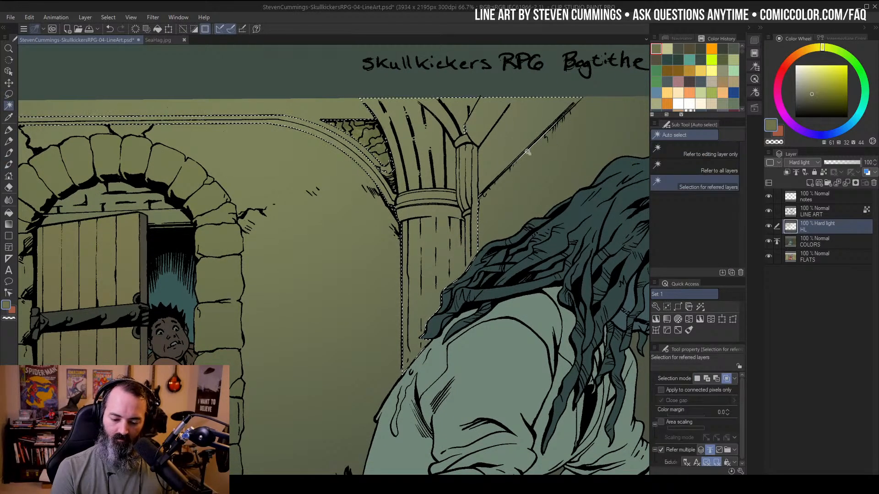
Shade the vaulted ceiling panels between the pillar and the hag's hair with the PURE PAINT airbrush
key(b)
mouse_move(484, 129)
mouse_down()
mouse_move(477, 140)
mouse_move(513, 96)
mouse_up()
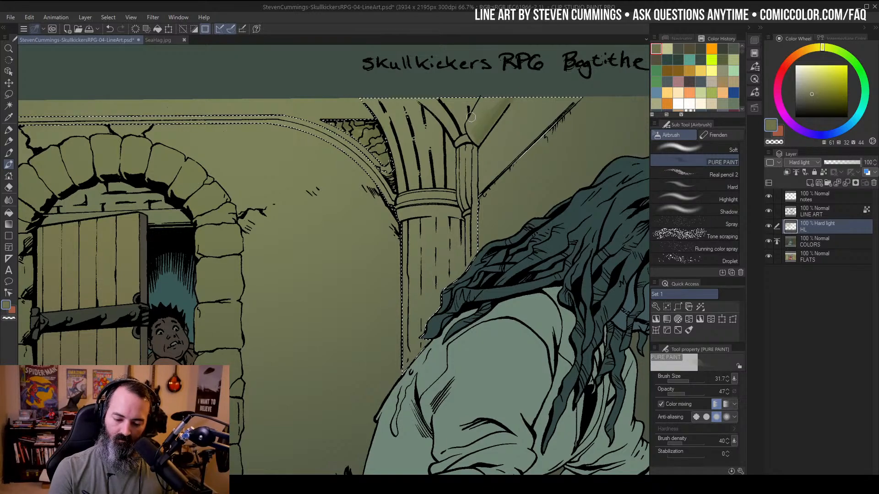
mouse_move(512, 136)
mouse_down()
mouse_move(501, 167)
mouse_move(515, 154)
mouse_move(490, 144)
mouse_move(484, 174)
mouse_move(539, 119)
mouse_move(531, 93)
mouse_move(559, 80)
mouse_move(589, 87)
mouse_move(485, 176)
mouse_move(564, 104)
mouse_move(508, 121)
mouse_move(479, 187)
mouse_move(488, 136)
mouse_up()
drag(465, 167, 497, 180)
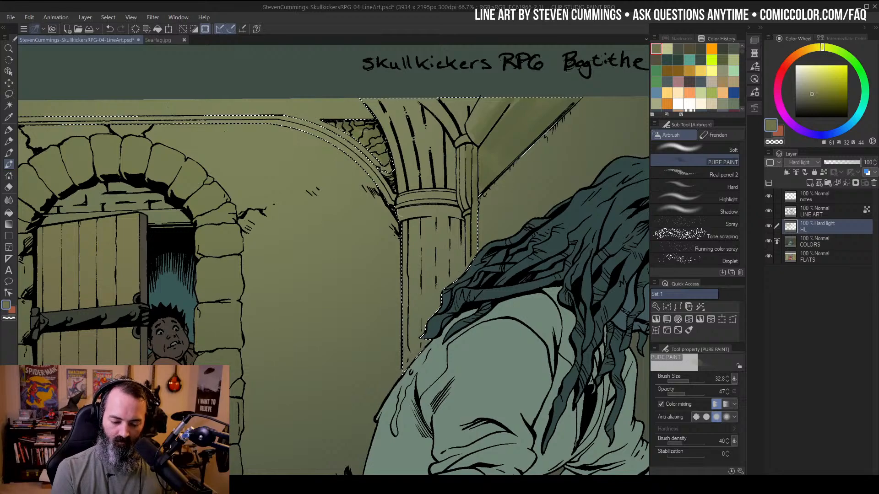
Shade the pillar's capital ring and flared flutes in dark olive, using the PURE PAINT airbrush at sizes 32.8 and 38.8
drag(423, 208, 459, 214)
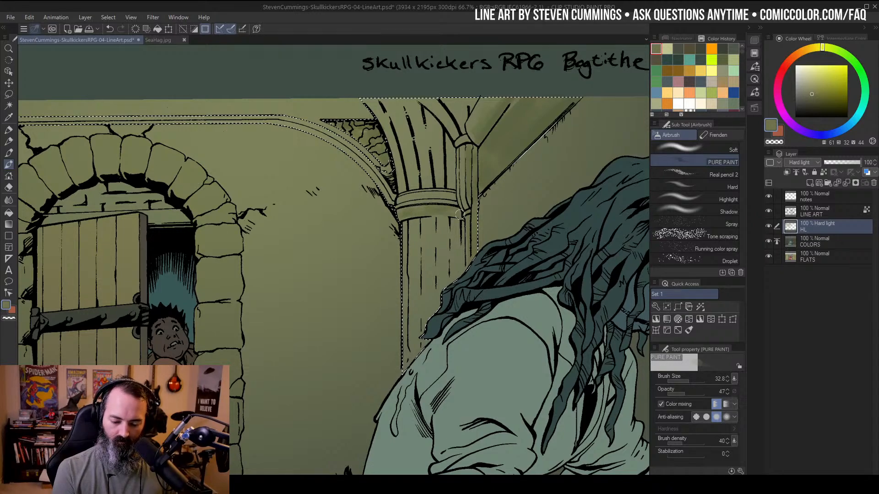
drag(425, 103, 447, 120)
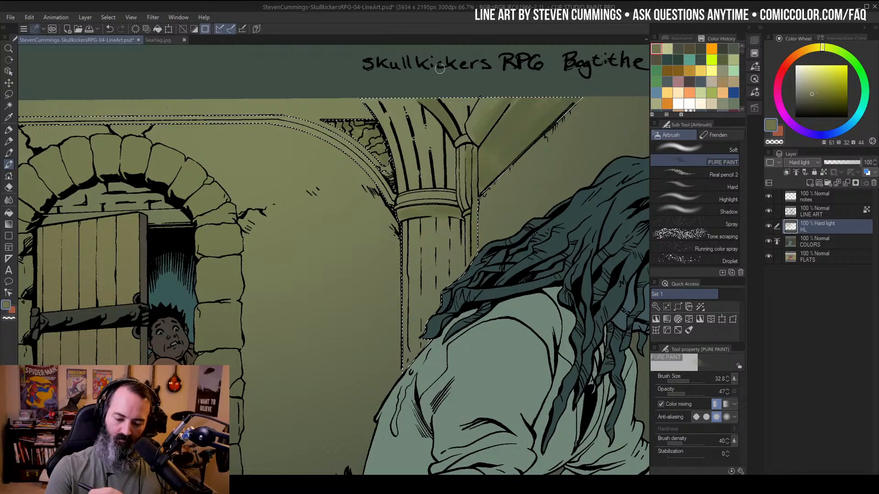
mouse_move(440, 69)
mouse_down()
mouse_move(419, 105)
mouse_move(419, 97)
mouse_move(435, 131)
mouse_move(407, 98)
mouse_move(440, 149)
mouse_move(395, 99)
mouse_move(420, 186)
mouse_move(446, 172)
mouse_move(421, 186)
mouse_move(447, 175)
mouse_move(448, 153)
mouse_move(450, 183)
mouse_up()
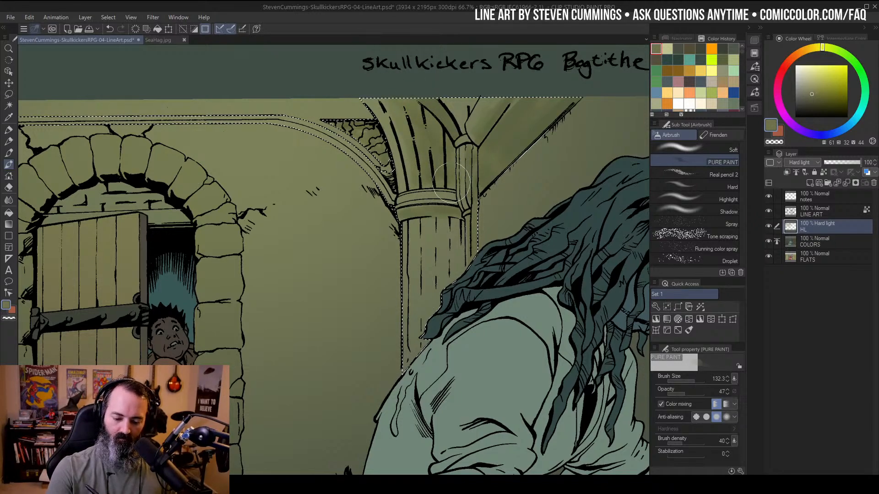
key(bracketleft)
key(bracketleft)
key(bracketleft)
drag(519, 158, 526, 151)
mouse_move(458, 158)
mouse_down()
mouse_move(454, 144)
mouse_move(454, 183)
mouse_up()
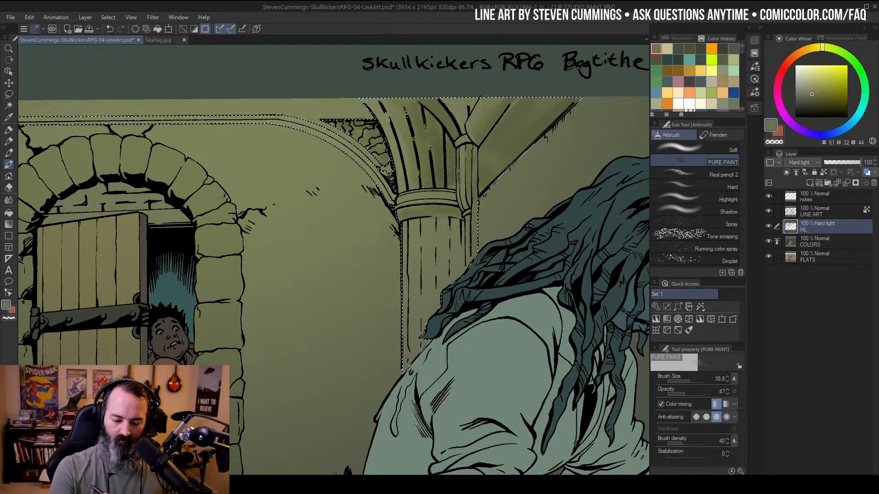
drag(407, 135, 412, 167)
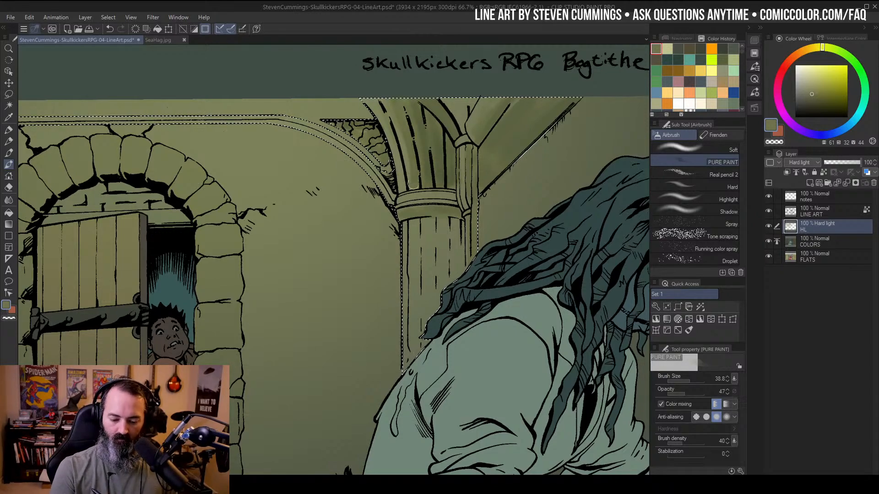
Try to erase some shading from the pillar's flared flutes with the transparent colour
key(c)
drag(401, 131, 405, 160)
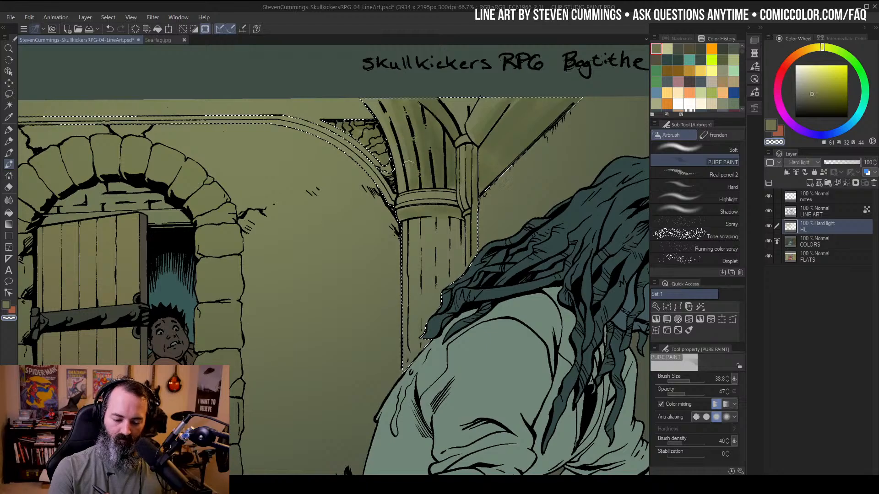
key(ctrl+z)
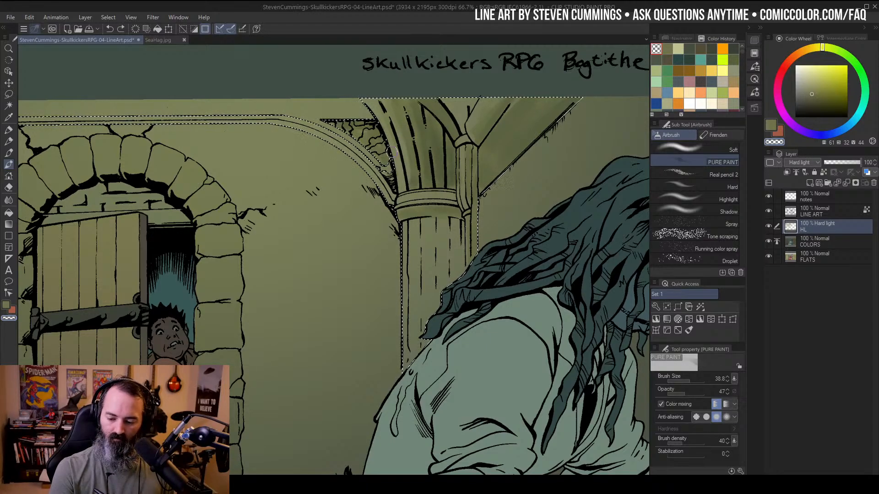
Touch up the shading across the pillar's upper flare and the adjoining vault, and clear the selection
key(c)
mouse_move(402, 127)
mouse_down()
mouse_move(408, 180)
mouse_move(529, 203)
mouse_move(480, 129)
mouse_up()
key(ctrl+space)
key(ctrl+d)
key(m)
key(space)
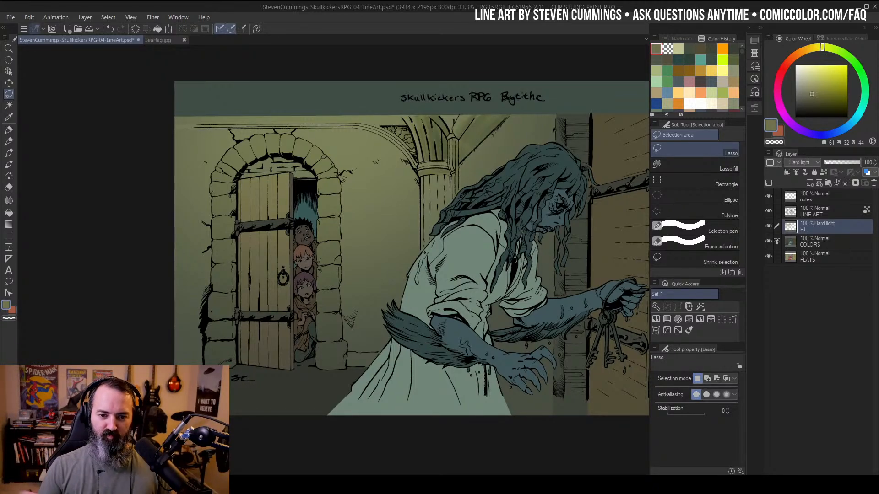
Reselect the pillar area and shade the shaft below the capital with the PURE PAINT airbrush at size 185.9
key(ctrl+space)
alt+click(471, 195)
alt+click(479, 191)
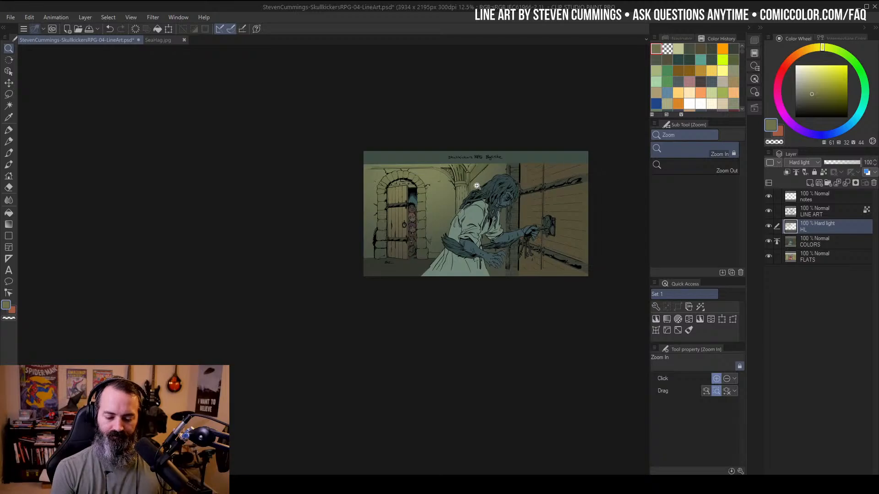
click(459, 180)
click(468, 176)
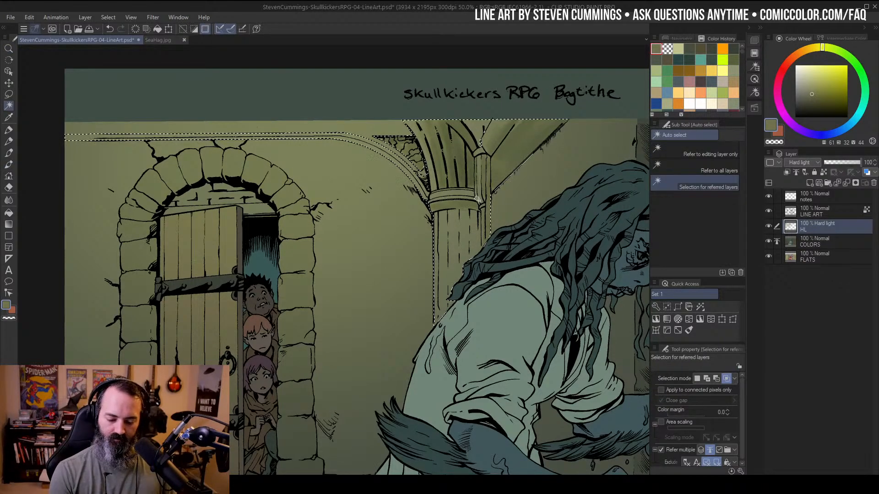
mouse_move(462, 224)
ctrl+alt+mouse_down()
mouse_move(479, 222)
mouse_move(453, 282)
ctrl+alt+mouse_up()
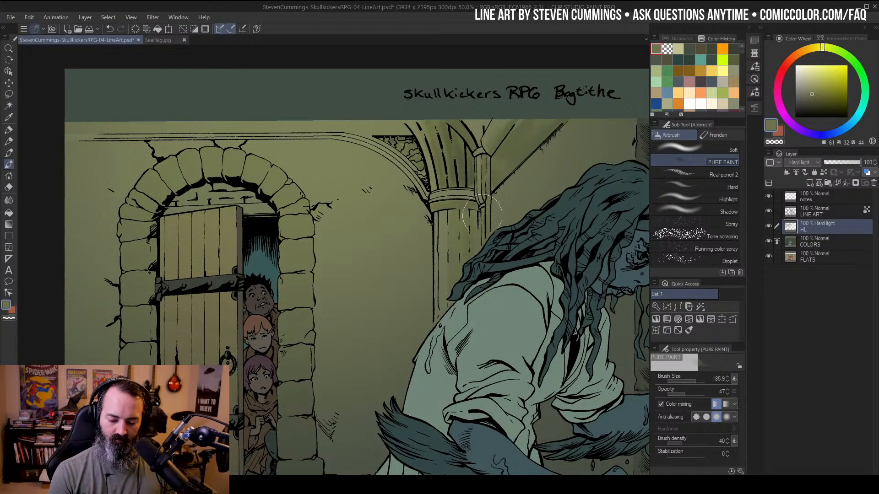
drag(480, 206, 470, 261)
Review the pillar shading in the whole picture, toggling layer visibility at the HL layer
key(ctrl+space)
alt+click(459, 201)
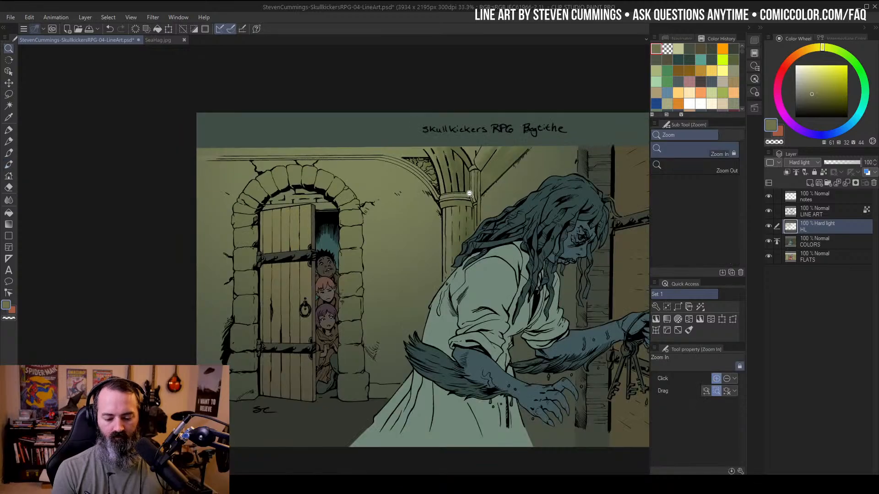
alt+click(471, 191)
click(475, 194)
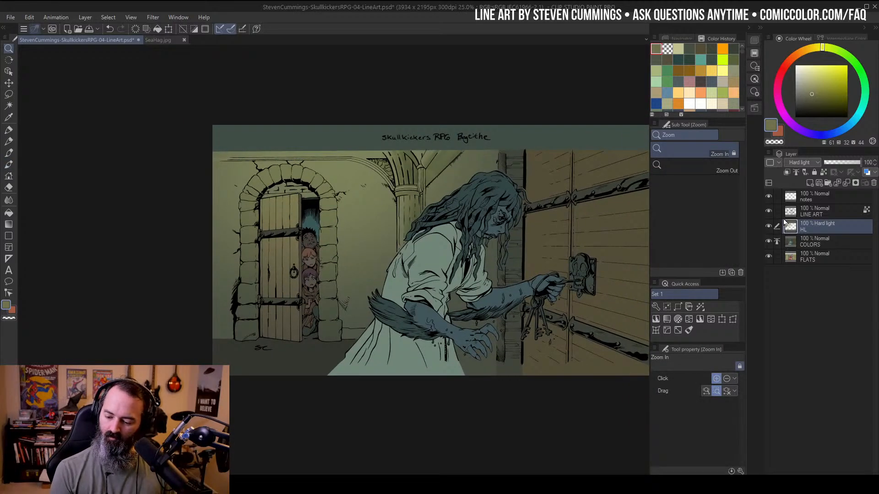
alt+click(769, 225)
alt+click(768, 225)
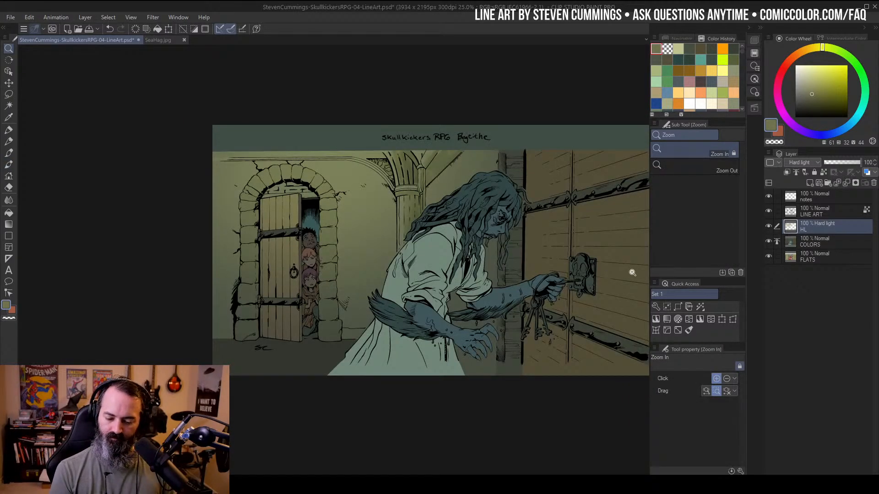
Activate the FLATS layer and select the pillar, arch moulding and vaulted ceiling area
click(815, 256)
key(w)
click(418, 203)
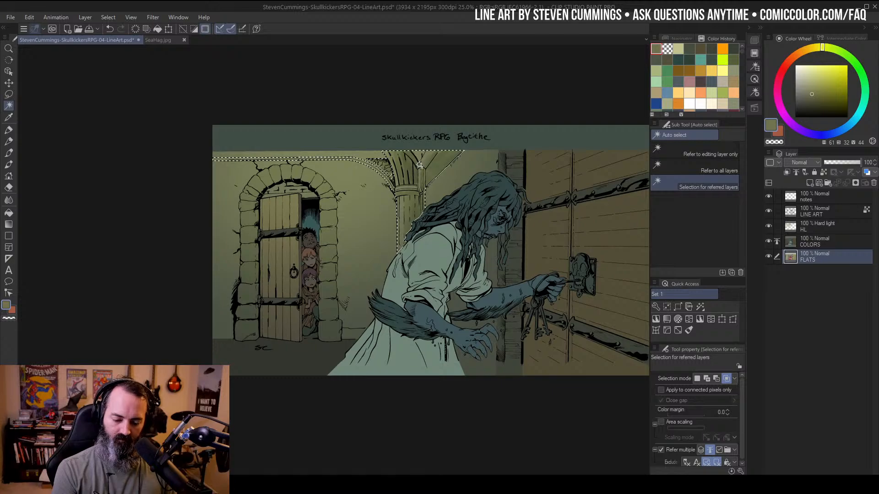
Adjust the selected pillar and vault area on the HL layer to hue -3, saturation -37 and luminosity -2
click(814, 226)
key(ctrl+u)
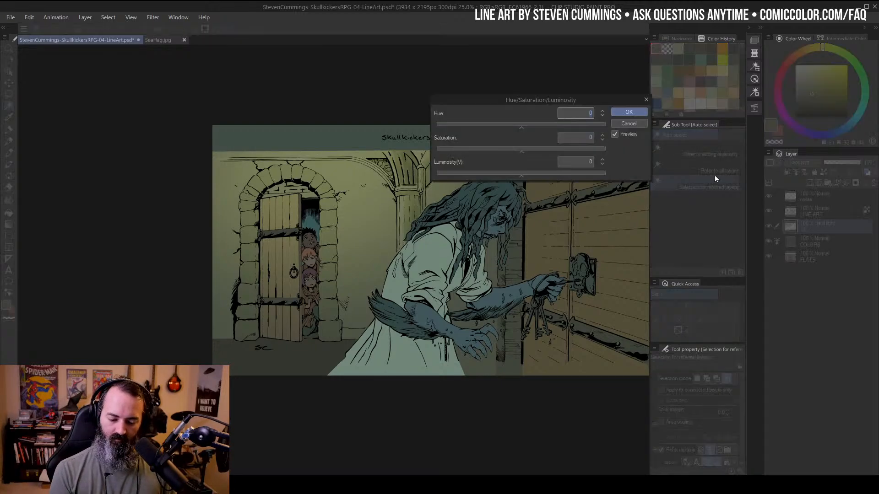
drag(523, 176, 534, 130)
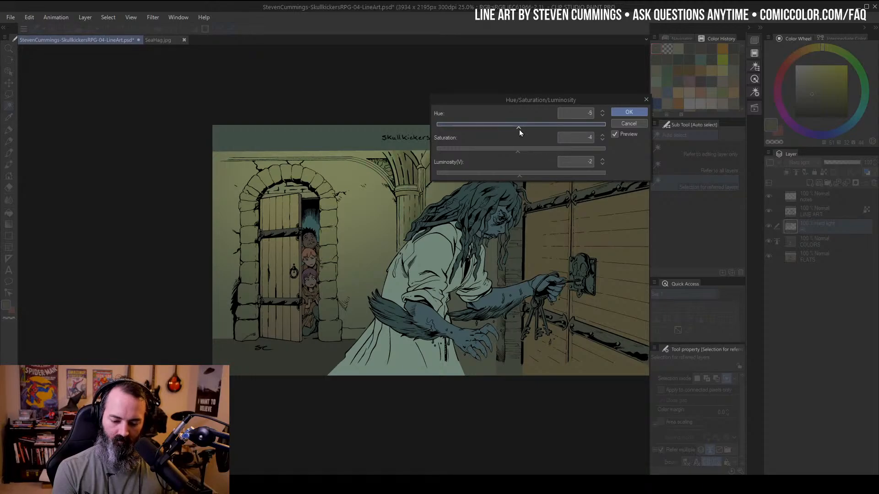
drag(519, 130, 497, 152)
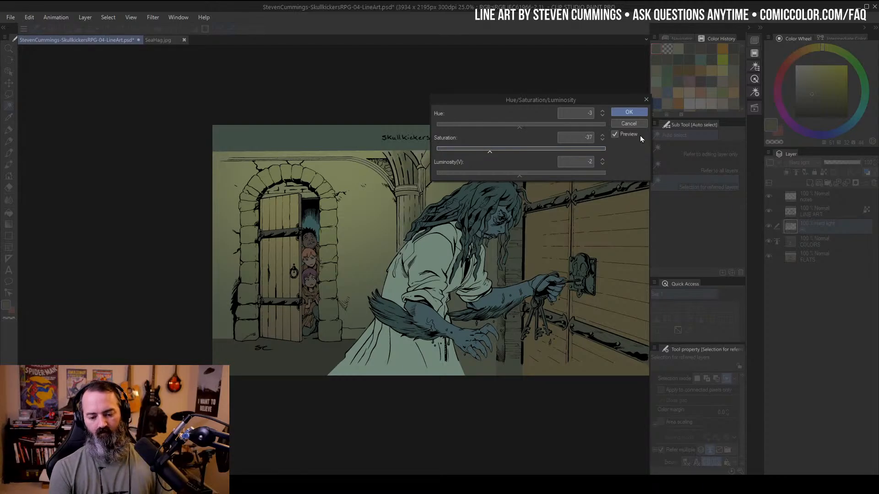
click(644, 111)
Darken the Hard light HL layer by setting its luminosity adjustment to -7
alt+click(435, 200)
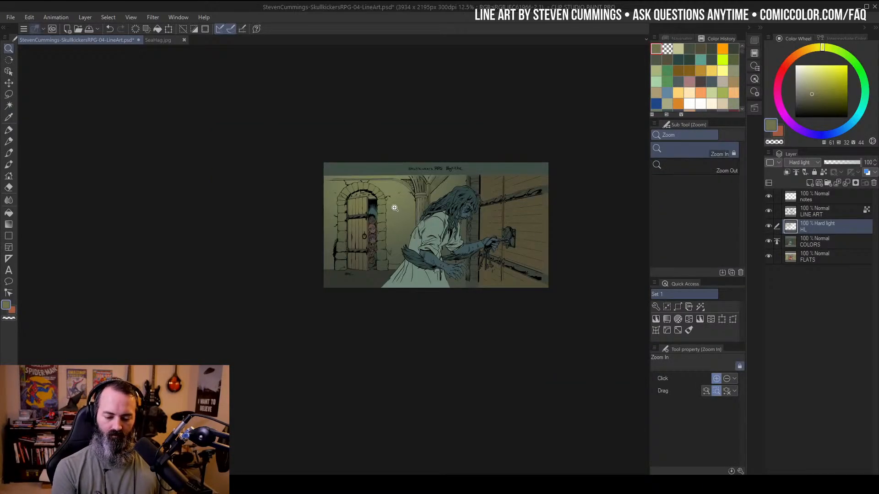
click(409, 221)
alt+click(441, 220)
click(421, 235)
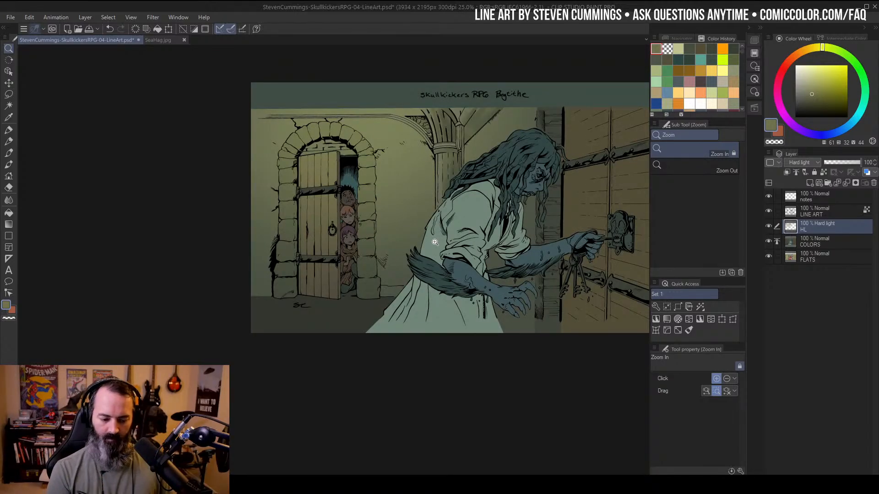
click(412, 196)
key(w)
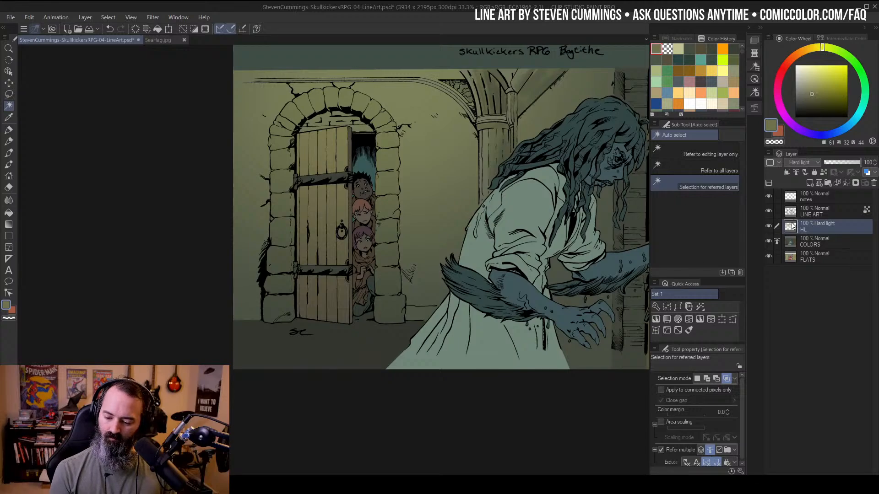
key(ctrl+u)
drag(519, 175, 513, 177)
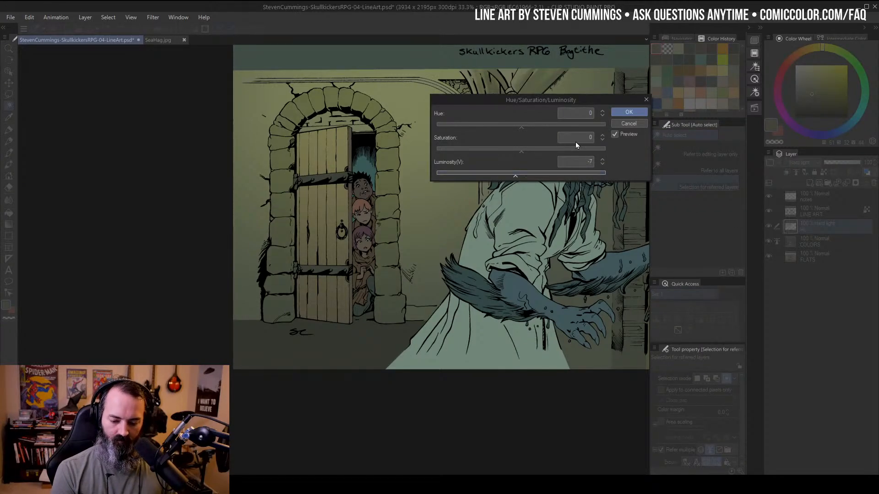
click(628, 112)
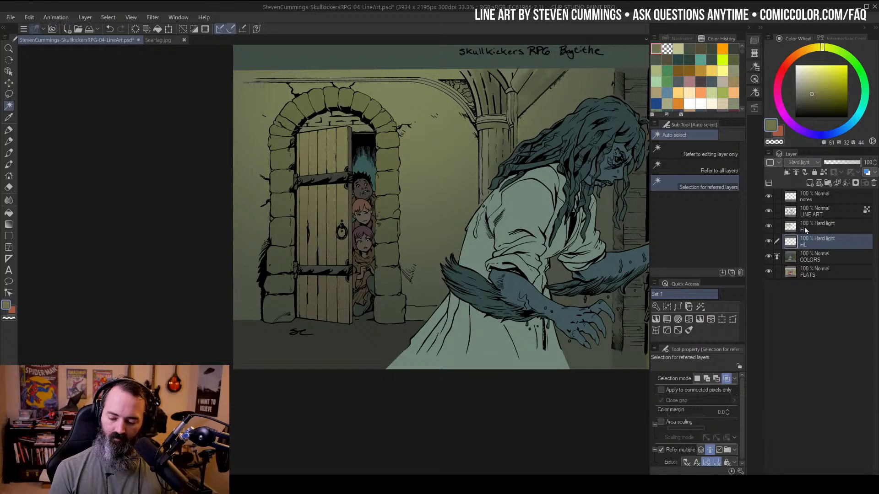
Place the new Hard light layer above the existing HL layer and prepare the PURE PAINT airbrush with a muted yellow around hue 55
drag(804, 241, 806, 223)
key(ctrl+space)
click(339, 153)
drag(371, 146, 428, 170)
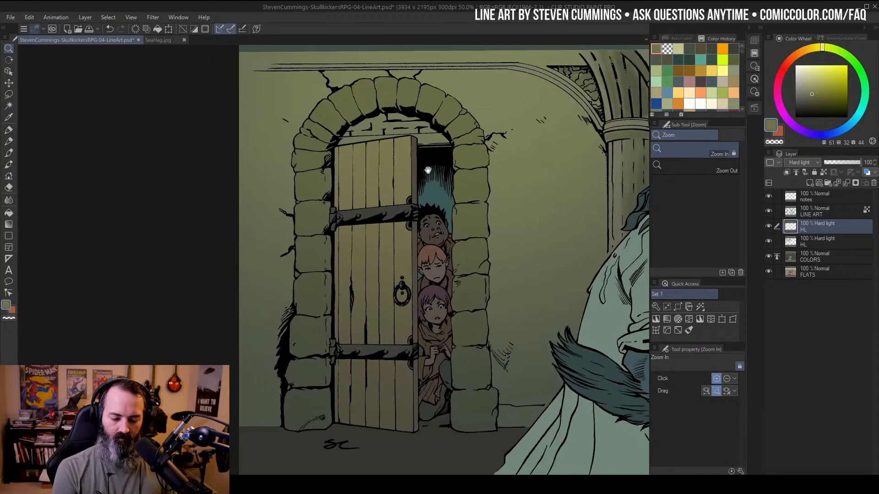
key(b)
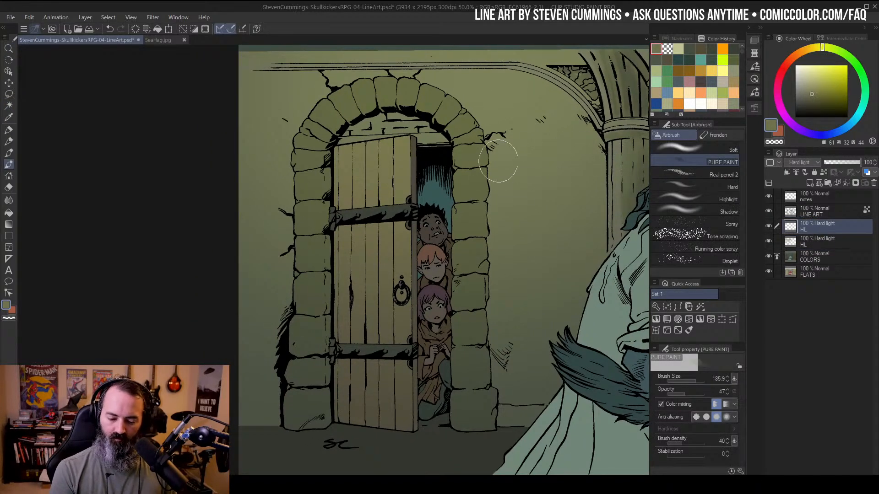
drag(811, 79, 810, 80)
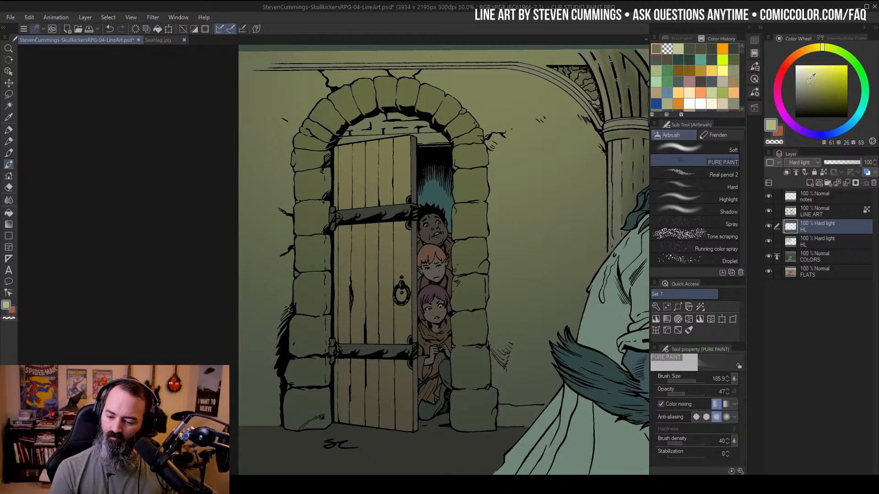
click(816, 49)
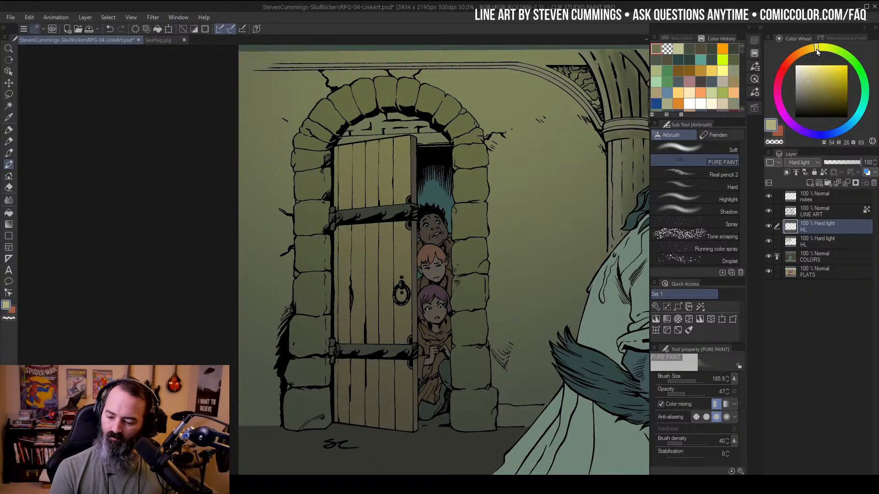
Highlight the stones of the small doorway's left jamb with the PURE PAINT airbrush at size 125.2
mouse_move(404, 127)
mouse_down()
mouse_move(433, 128)
mouse_move(409, 131)
mouse_up()
mouse_move(319, 101)
mouse_down()
mouse_move(305, 123)
mouse_move(318, 130)
mouse_move(298, 142)
mouse_move(349, 151)
mouse_move(295, 157)
mouse_move(393, 116)
mouse_move(308, 175)
mouse_move(313, 185)
mouse_move(302, 183)
mouse_move(299, 194)
mouse_move(318, 188)
mouse_move(339, 233)
mouse_move(307, 209)
mouse_move(300, 229)
mouse_move(327, 207)
mouse_move(309, 209)
mouse_move(316, 224)
mouse_move(294, 213)
mouse_move(315, 224)
mouse_move(298, 239)
mouse_move(317, 259)
mouse_move(299, 280)
mouse_move(304, 309)
mouse_move(314, 299)
mouse_move(315, 322)
mouse_move(297, 318)
mouse_move(324, 280)
mouse_move(319, 226)
mouse_move(309, 221)
mouse_move(296, 325)
mouse_move(305, 320)
mouse_move(303, 338)
mouse_move(317, 326)
mouse_move(321, 358)
mouse_up()
key(ctrl+z)
mouse_move(298, 325)
mouse_down()
mouse_move(311, 349)
mouse_move(297, 313)
mouse_move(315, 327)
mouse_up()
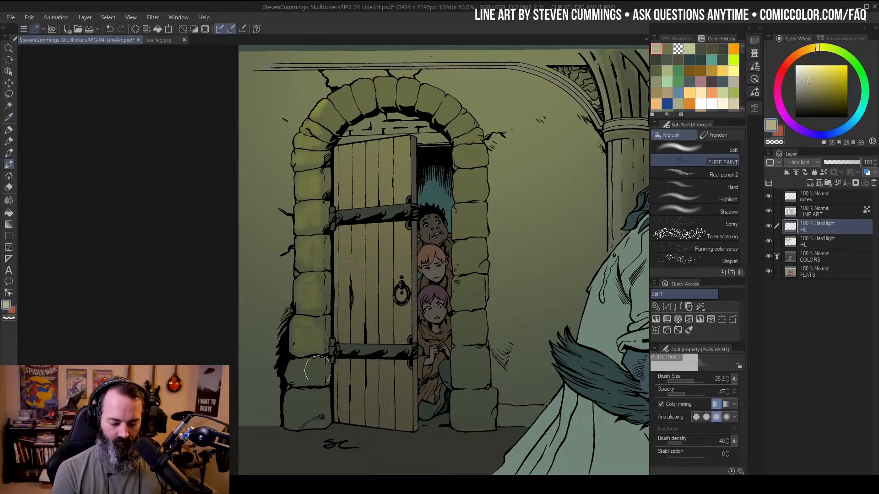
mouse_move(297, 371)
mouse_down()
mouse_move(340, 404)
mouse_move(320, 394)
mouse_move(375, 336)
mouse_move(296, 416)
mouse_move(311, 393)
mouse_move(318, 408)
mouse_move(299, 357)
mouse_move(315, 379)
mouse_move(312, 405)
mouse_up()
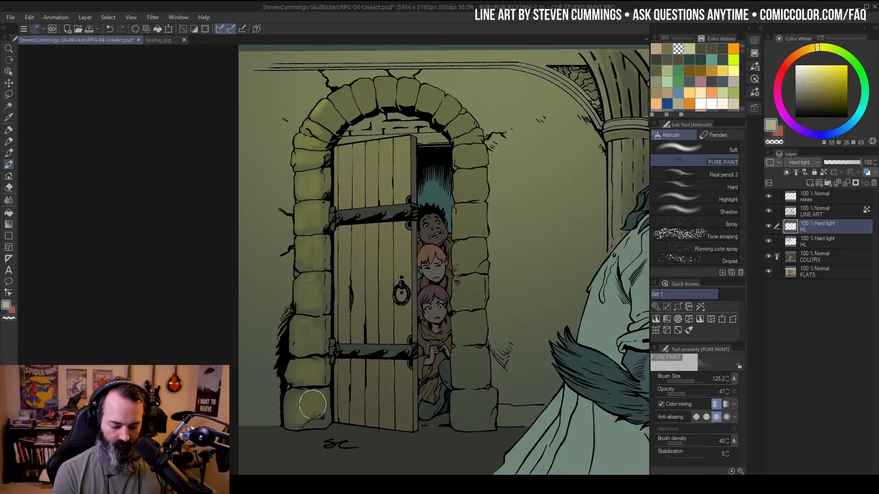
Continue the airbrushed highlights over the doorway's arch stones and down its right jamb
mouse_move(345, 99)
mouse_down()
mouse_move(321, 112)
mouse_move(338, 94)
mouse_move(350, 111)
mouse_move(358, 88)
mouse_move(369, 104)
mouse_move(382, 78)
mouse_move(368, 98)
mouse_move(357, 96)
mouse_move(404, 78)
mouse_move(418, 79)
mouse_move(426, 110)
mouse_move(455, 89)
mouse_move(452, 106)
mouse_move(486, 133)
mouse_move(459, 151)
mouse_move(495, 159)
mouse_move(462, 183)
mouse_move(480, 183)
mouse_move(475, 192)
mouse_move(498, 188)
mouse_move(463, 224)
mouse_move(460, 213)
mouse_move(474, 211)
mouse_move(467, 211)
mouse_move(467, 235)
mouse_move(488, 213)
mouse_move(460, 244)
mouse_move(460, 253)
mouse_move(481, 257)
mouse_move(483, 245)
mouse_move(457, 263)
mouse_move(470, 281)
mouse_move(464, 289)
mouse_move(475, 320)
mouse_move(460, 334)
mouse_move(470, 321)
mouse_move(482, 337)
mouse_move(464, 332)
mouse_move(482, 336)
mouse_move(471, 371)
mouse_move(477, 400)
mouse_move(486, 382)
mouse_up()
key(bracketleft)
key(bracketleft)
key(])
key(])
key(])
key(])
key(])
key(])
key(])
key(])
Shift the doorway stone highlights to hue -24 and reduce their saturation
key(ctrl+space)
alt+click(442, 239)
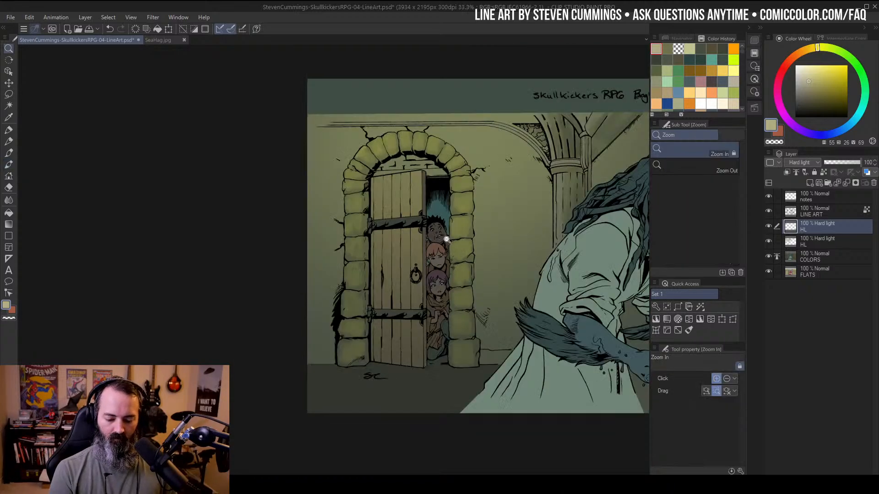
alt+click(443, 239)
drag(497, 204, 399, 217)
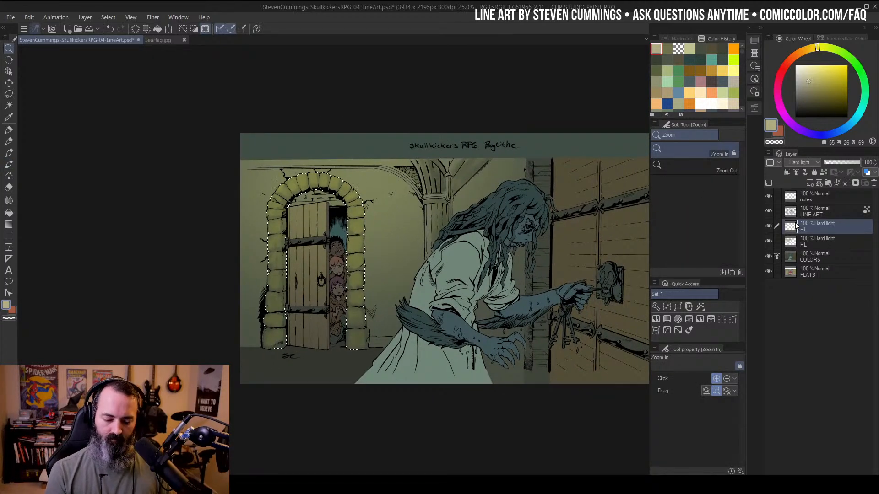
key(ctrl+u)
drag(520, 128, 528, 128)
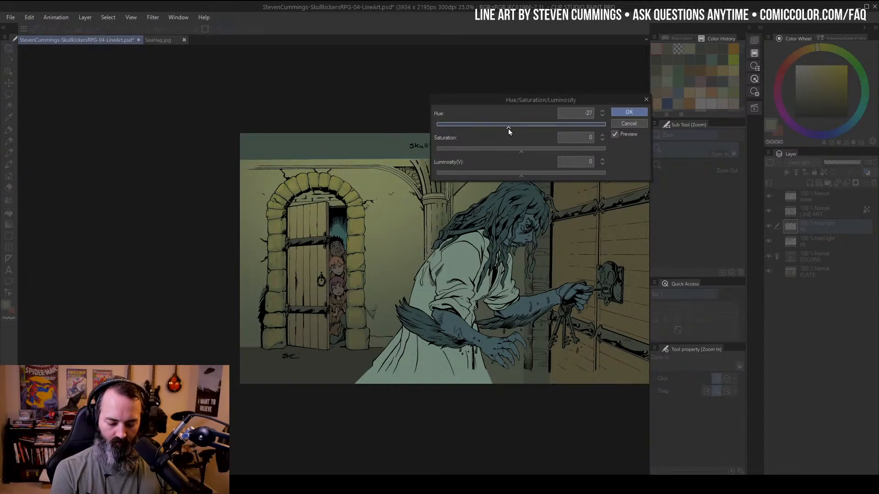
drag(507, 131, 499, 155)
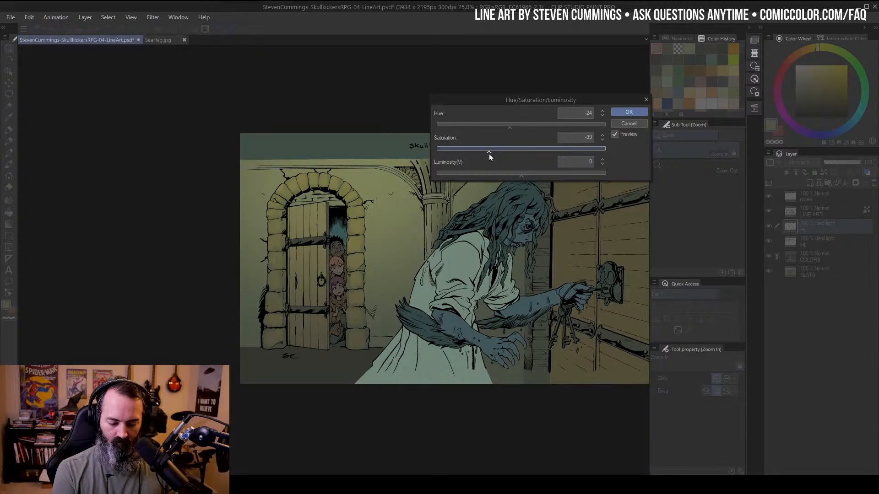
click(631, 113)
scroll(586, 256, down, 3)
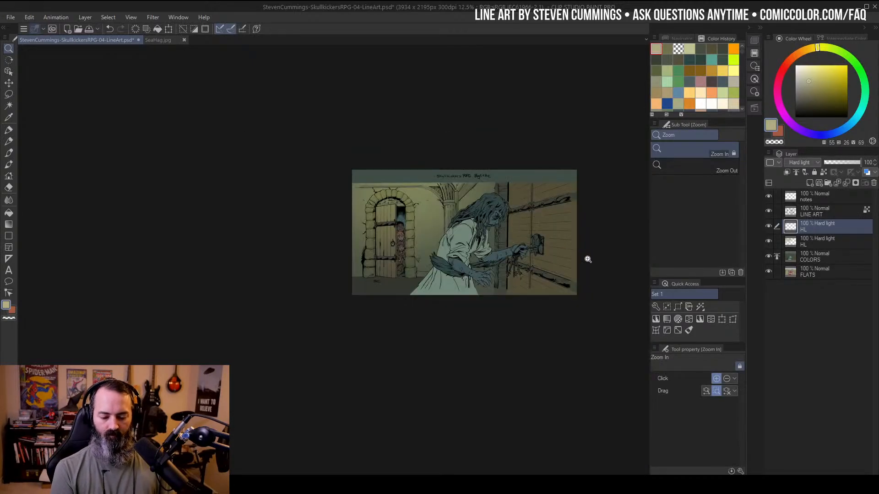
scroll(465, 171, up, 4)
drag(465, 171, 492, 149)
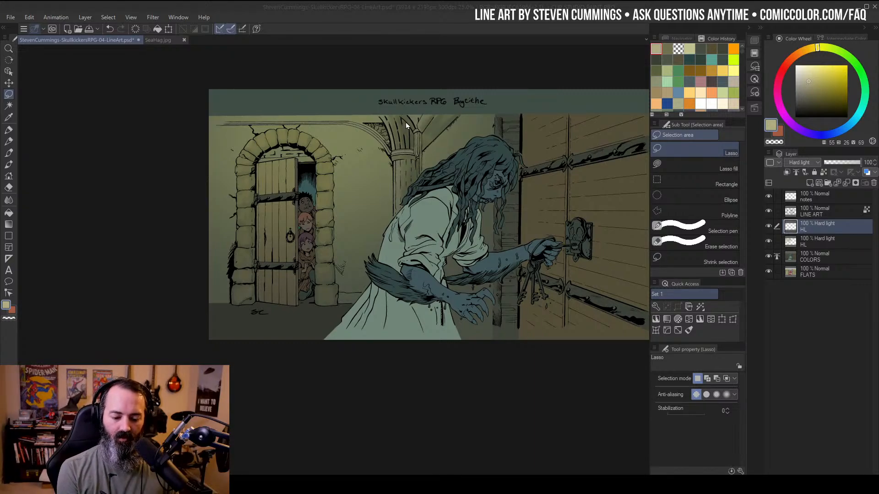
mouse_move(411, 114)
mouse_down()
mouse_move(349, 210)
mouse_move(446, 125)
mouse_move(337, 148)
mouse_move(478, 123)
mouse_move(331, 113)
mouse_up()
key(ctrl+d)
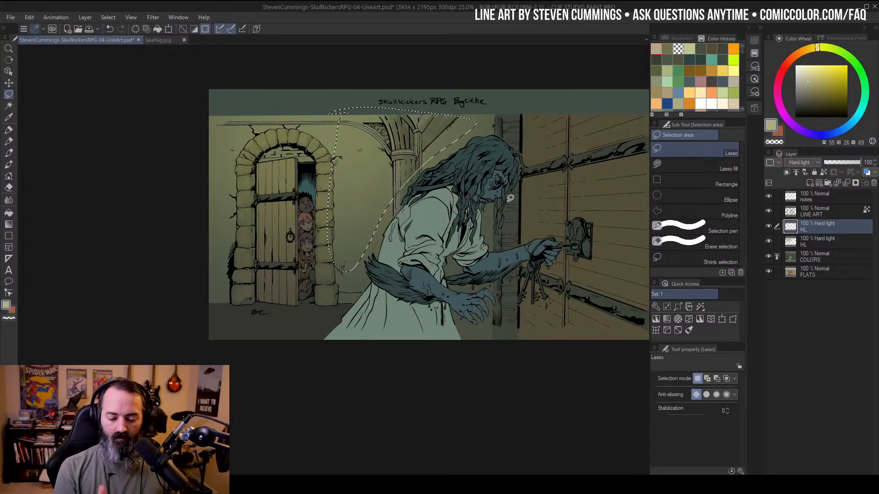
key(ctrl+d)
drag(578, 186, 485, 196)
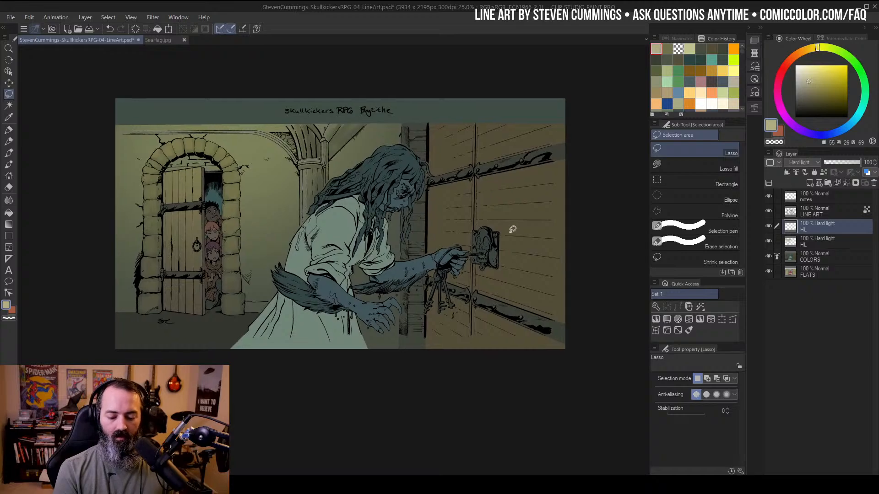
drag(379, 161, 400, 155)
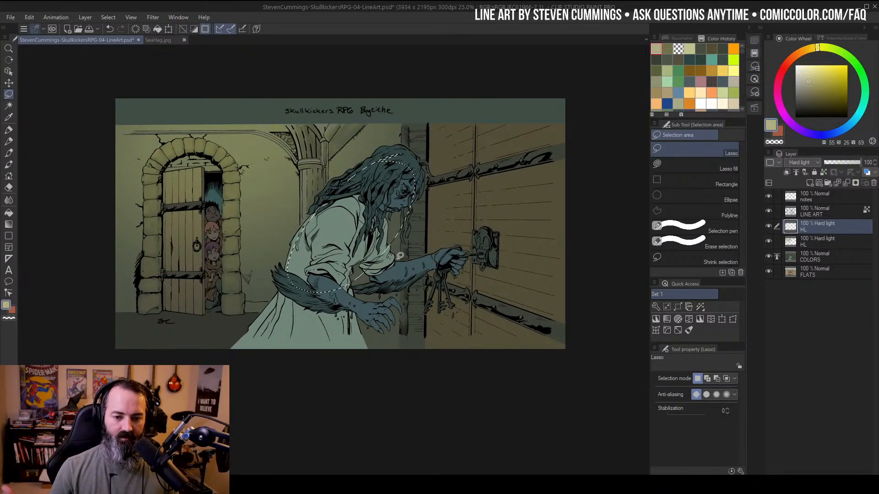
mouse_move(490, 177)
mouse_down()
mouse_move(528, 171)
mouse_move(516, 175)
mouse_up()
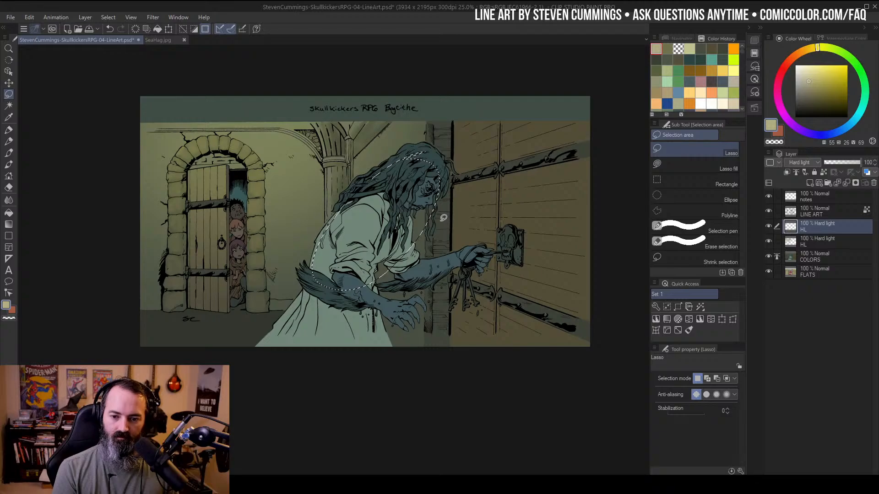
key(ctrl+d)
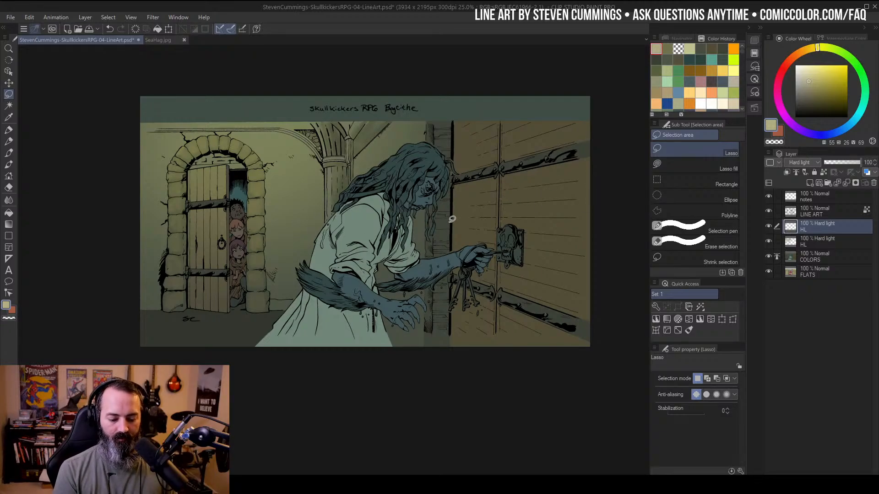
Examine the lighting on the small doorway, the pillar and the hag, both up close and in the whole picture
mouse_move(413, 201)
mouse_down()
mouse_move(491, 173)
mouse_move(514, 180)
mouse_up()
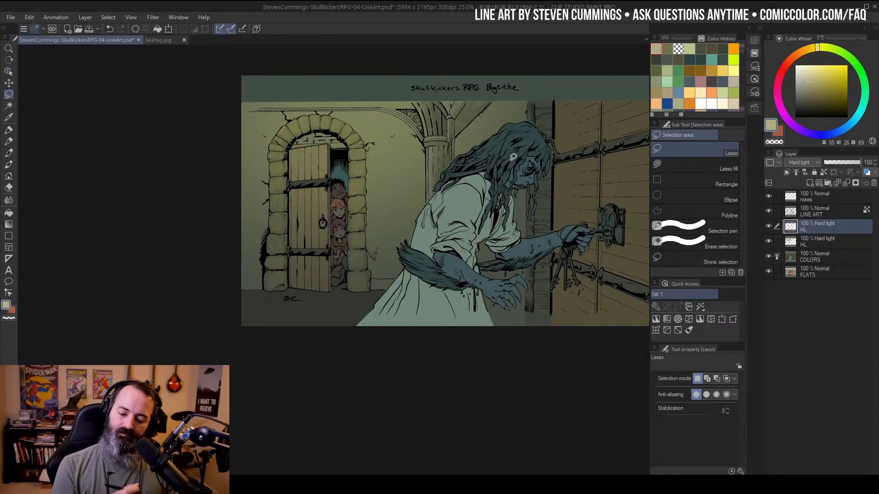
drag(523, 256, 458, 271)
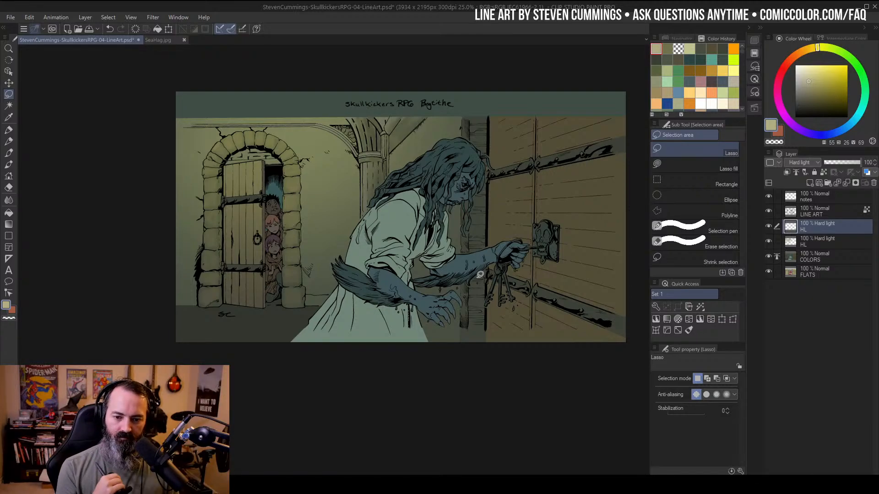
drag(513, 147, 513, 177)
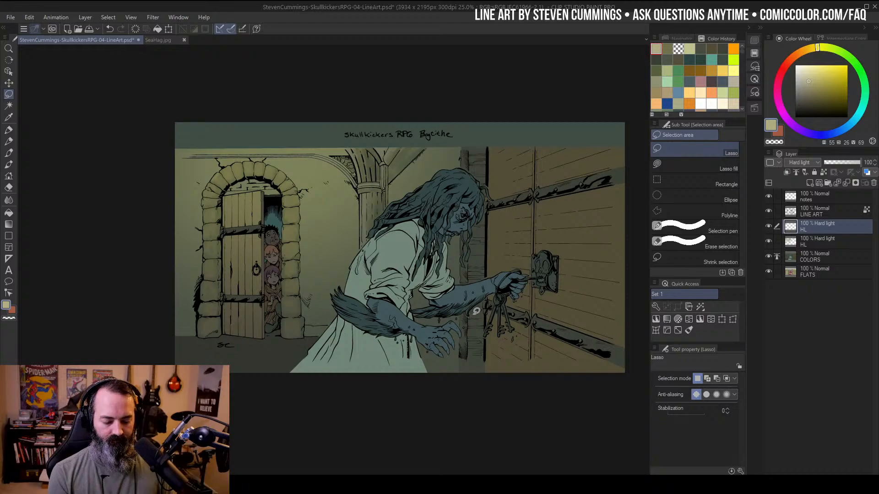
key(ctrl+space)
click(321, 255)
drag(371, 248, 571, 208)
click(466, 209)
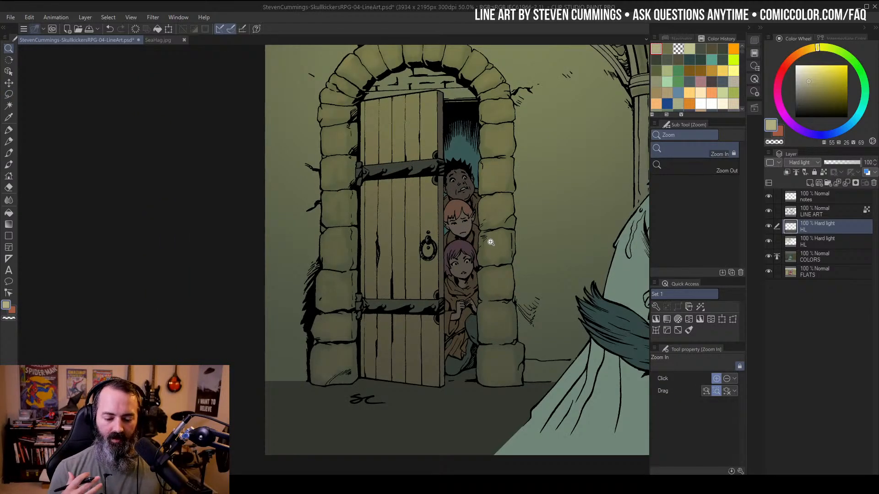
alt+click(468, 216)
drag(604, 209, 402, 238)
drag(539, 241, 557, 220)
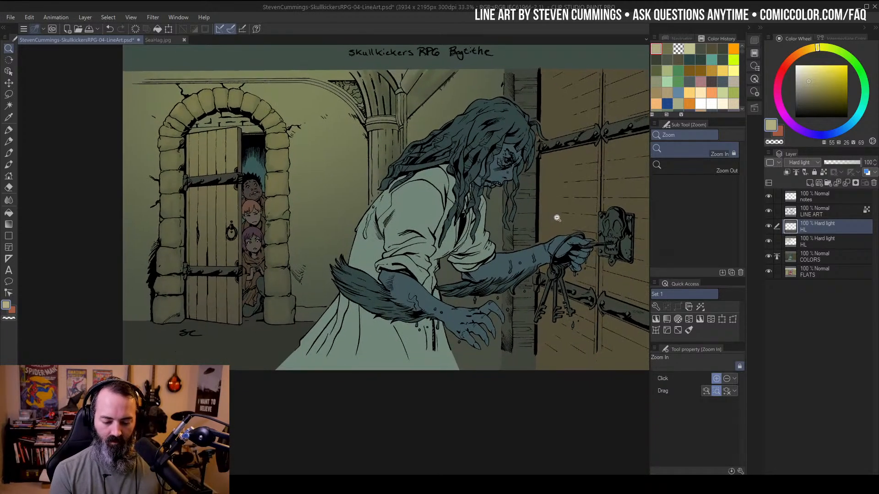
click(399, 108)
drag(407, 112, 463, 114)
alt+click(469, 172)
alt+click(469, 172)
drag(539, 216, 488, 222)
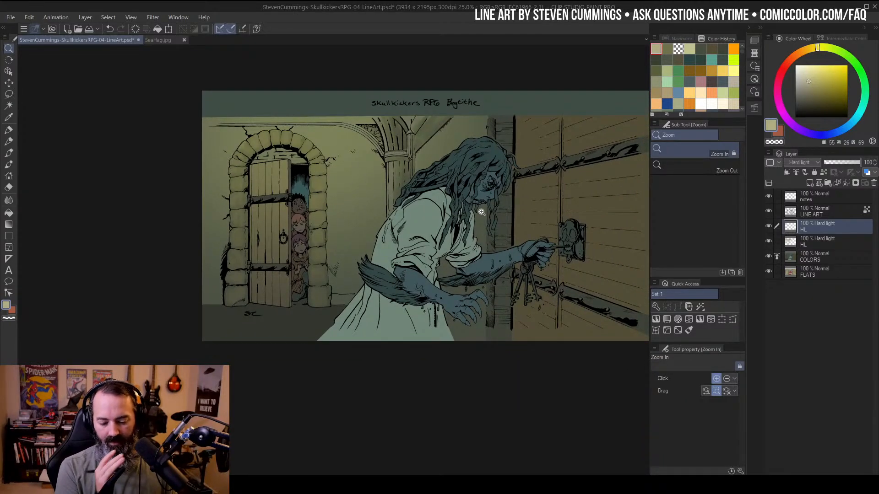
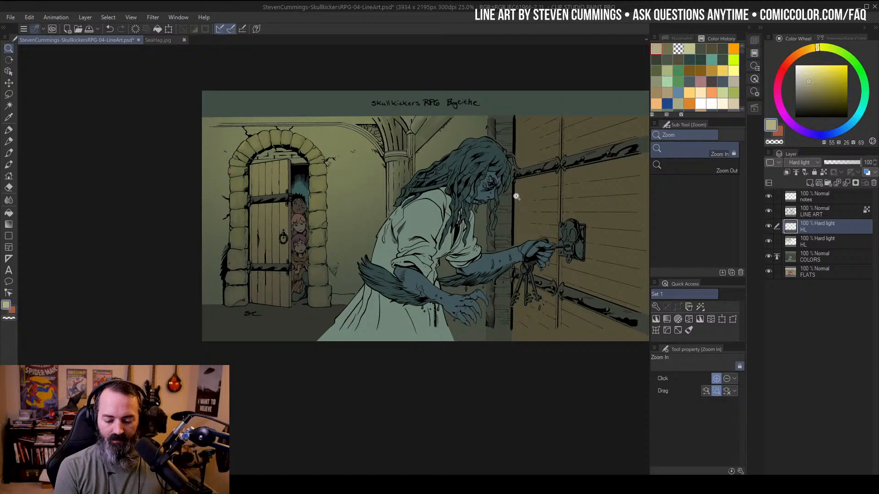
Select the hag's hair and arm fur and choose a muted olive yellow with hue 59, saturation 32 and value 63
click(494, 219)
drag(553, 192, 518, 172)
drag(462, 185, 506, 181)
key(w)
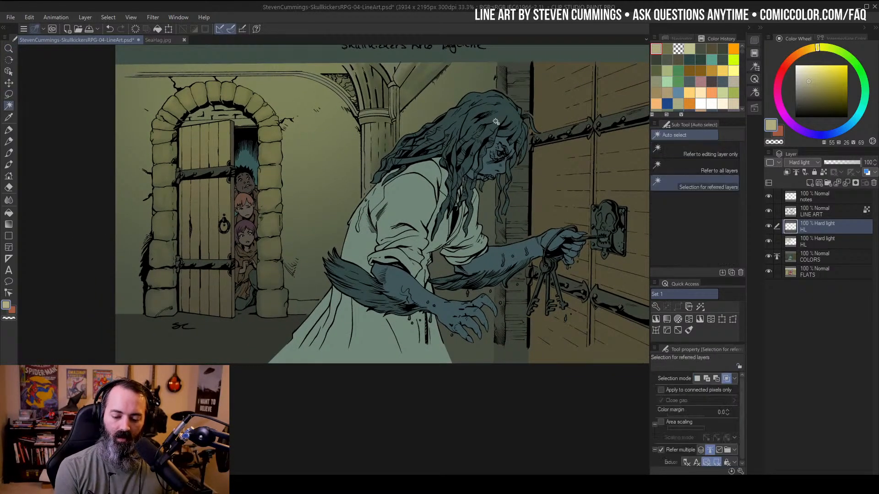
click(517, 107)
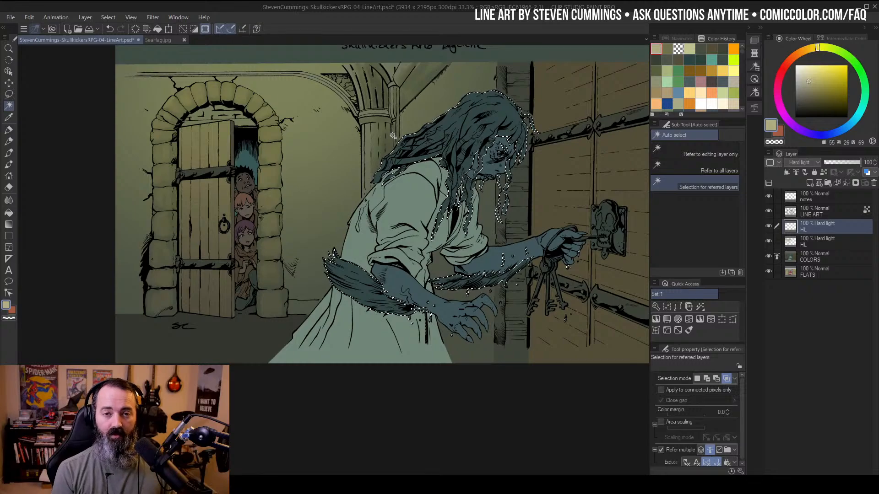
click(812, 84)
mouse_move(817, 48)
mouse_down()
mouse_move(799, 51)
mouse_move(776, 102)
mouse_move(864, 109)
mouse_move(858, 57)
mouse_move(820, 48)
mouse_up()
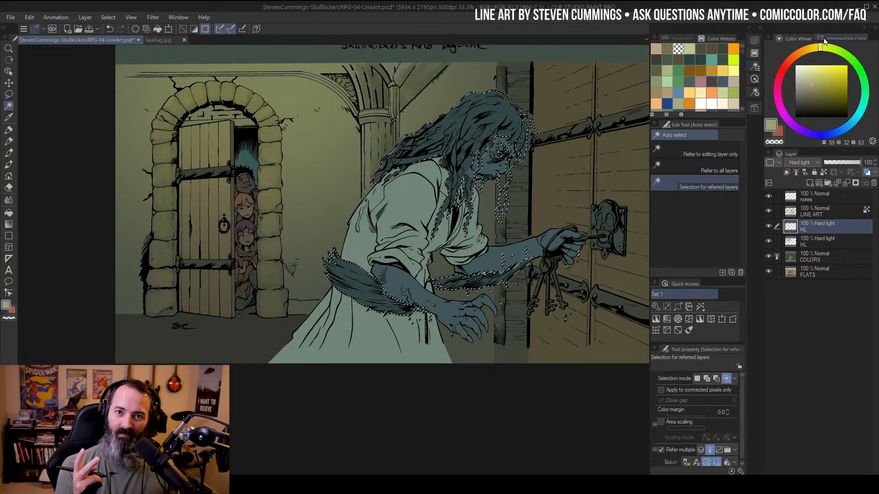
Drop the hair selection and try green, violet and blue highlight colours, ending on purple with hue 296, saturation 36 and value 80
mouse_move(817, 48)
mouse_down()
mouse_move(807, 58)
mouse_move(822, 48)
mouse_move(809, 54)
mouse_move(827, 49)
mouse_move(863, 72)
mouse_up()
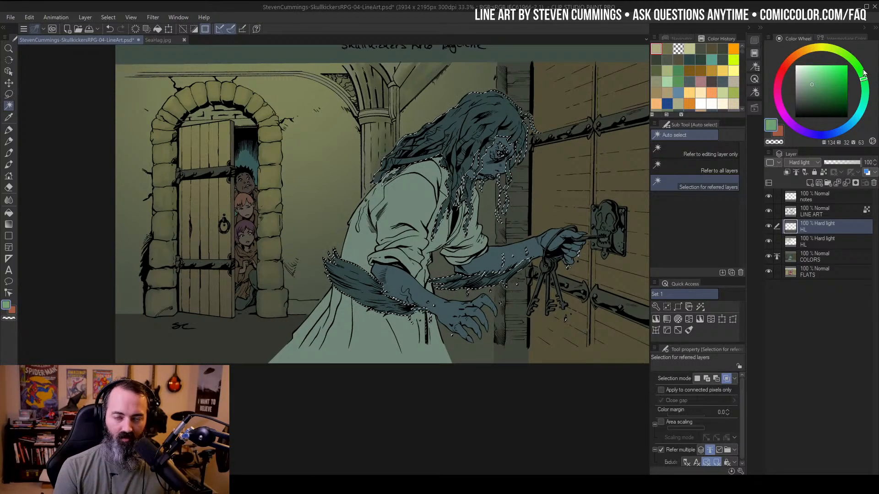
click(778, 97)
mouse_move(786, 79)
mouse_down()
mouse_move(788, 64)
mouse_move(779, 106)
mouse_move(809, 166)
mouse_up()
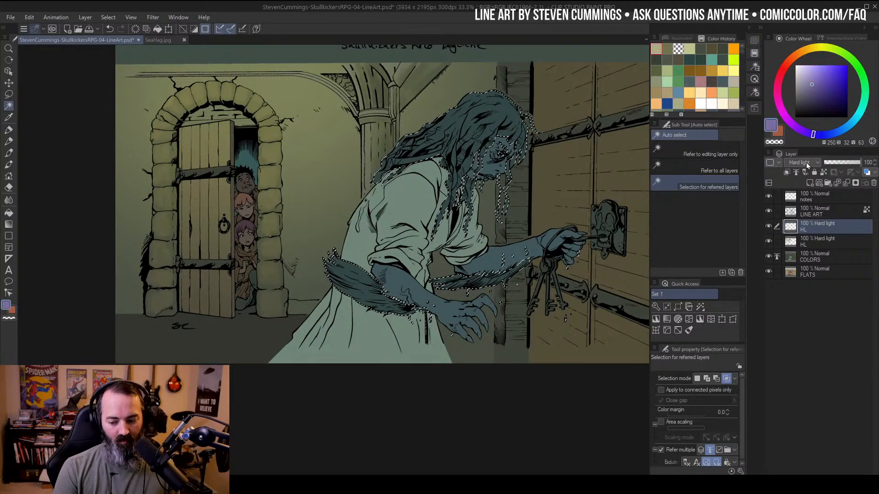
mouse_move(854, 65)
mouse_down()
mouse_move(840, 48)
mouse_move(819, 47)
mouse_move(868, 102)
mouse_move(846, 127)
mouse_up()
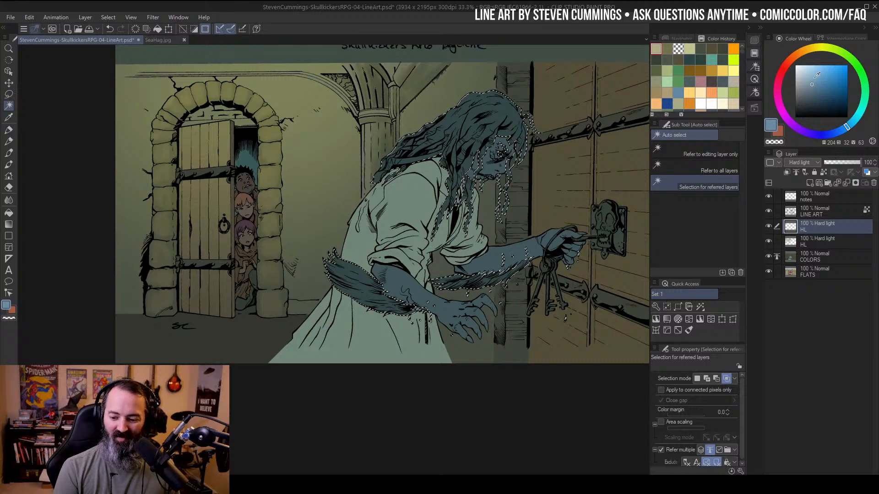
mouse_move(796, 65)
mouse_down()
mouse_move(778, 92)
mouse_move(784, 115)
mouse_up()
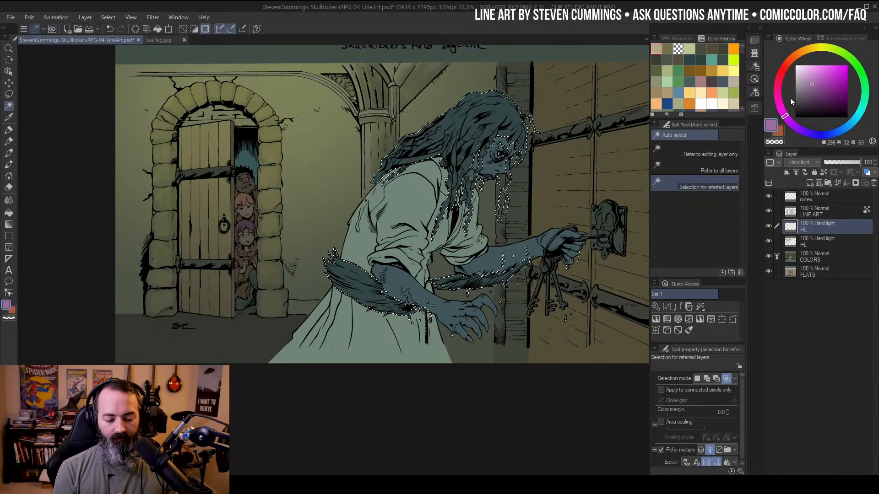
key(m)
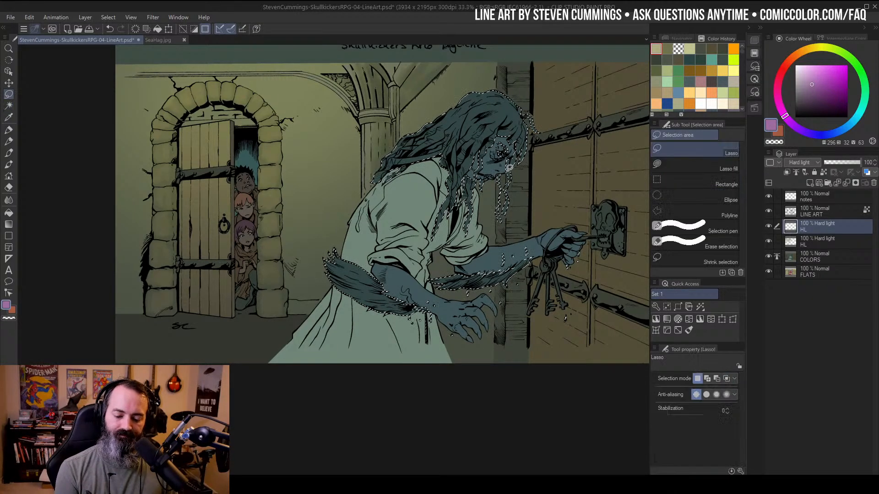
key(ctrl+d)
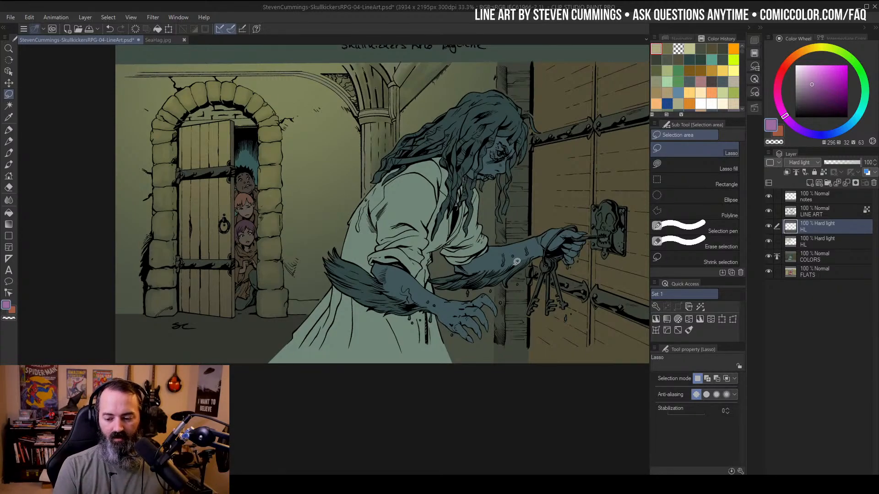
click(813, 75)
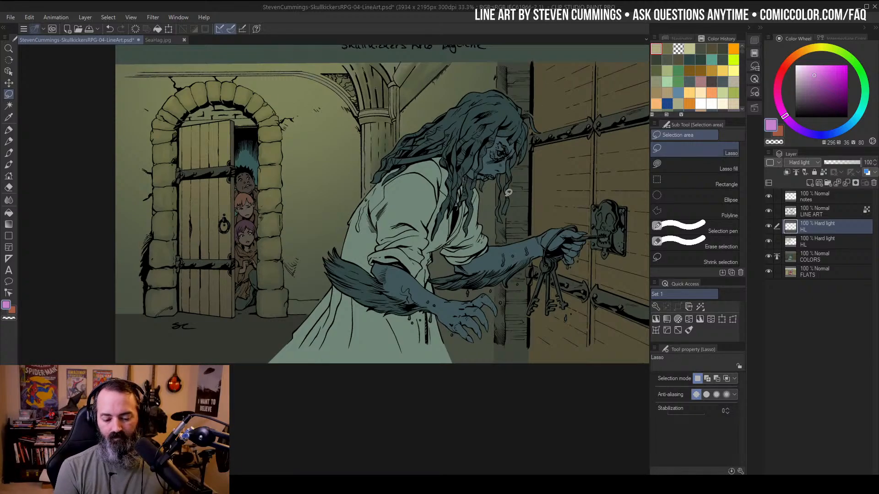
key(w)
click(505, 98)
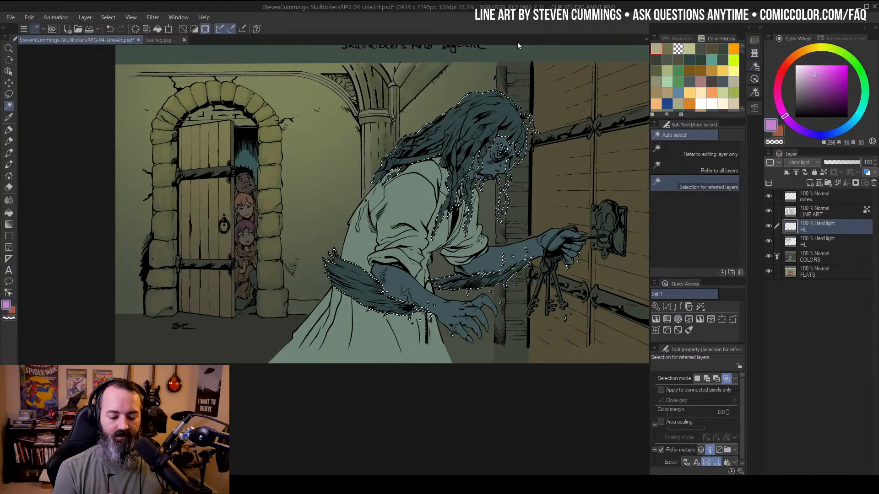
drag(539, 151, 522, 163)
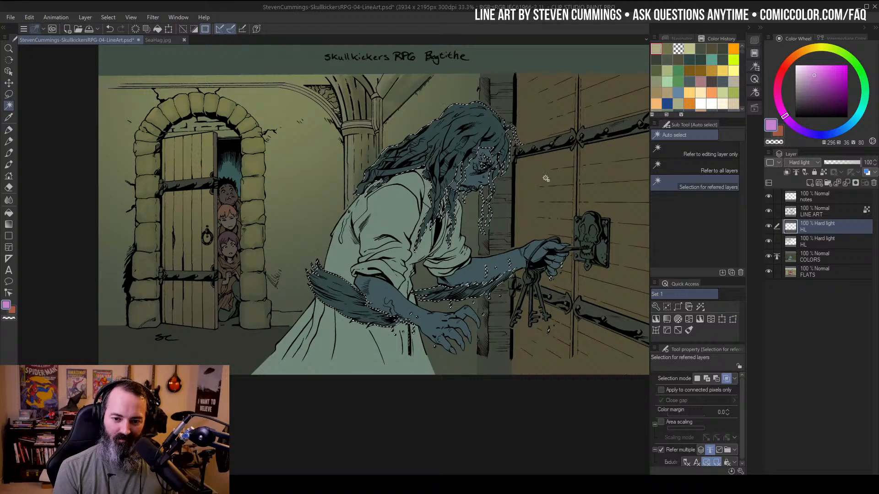
key(m)
key(ctrl+d)
Consult the hair colours in the SeaHag.jpg reference and return to the line art document
drag(568, 191, 530, 211)
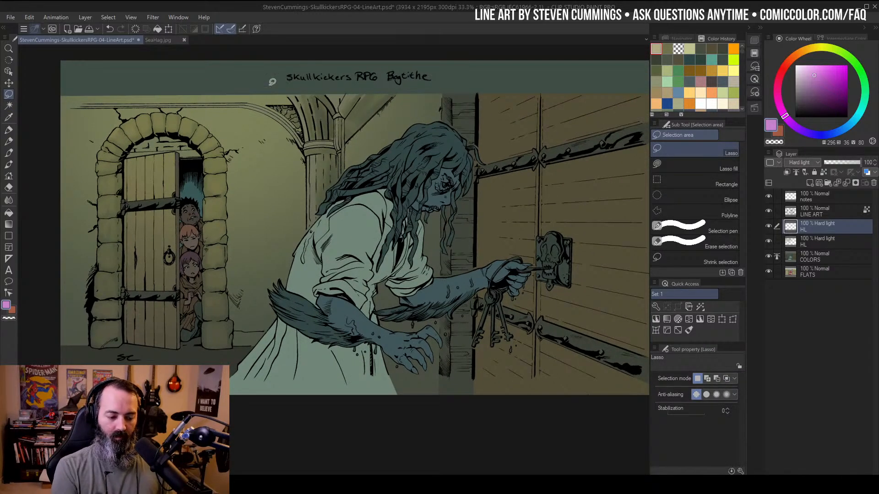
click(158, 40)
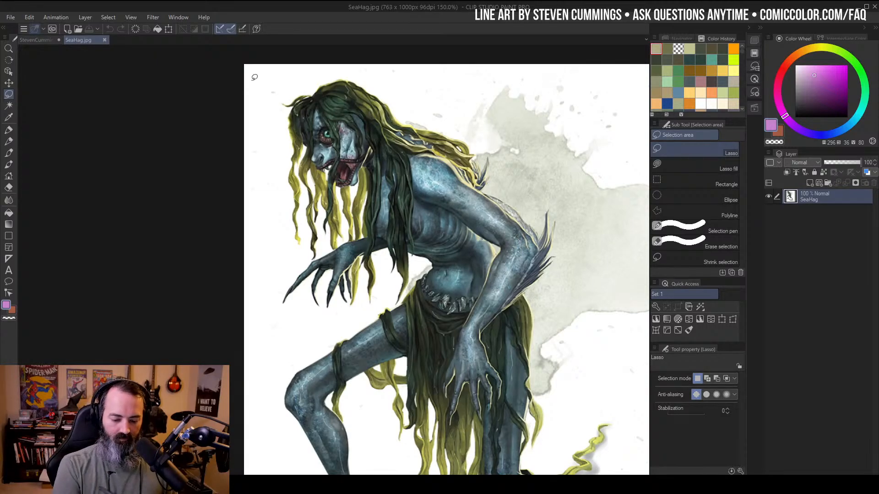
click(41, 41)
Select the hag's hair and arm fur and hide the selection outline
mouse_move(498, 168)
mouse_down()
mouse_move(544, 132)
mouse_move(508, 191)
mouse_up()
ctrl+click(464, 124)
key(w)
click(503, 156)
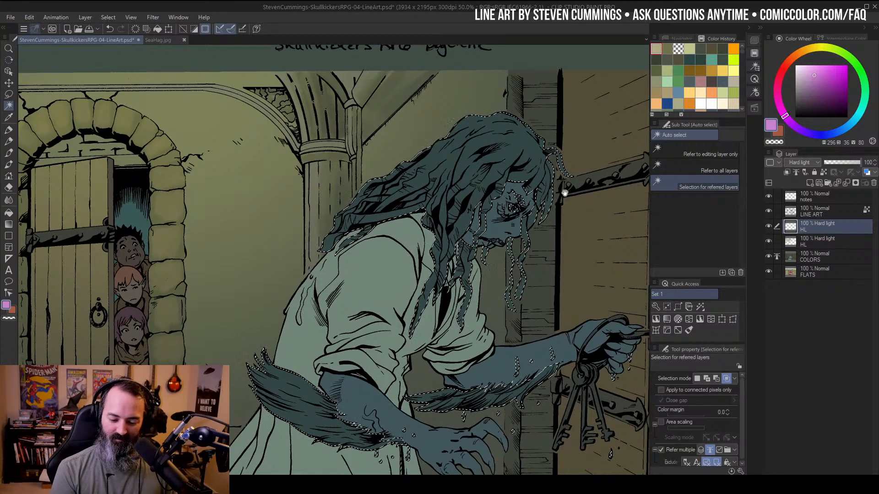
drag(565, 192, 532, 177)
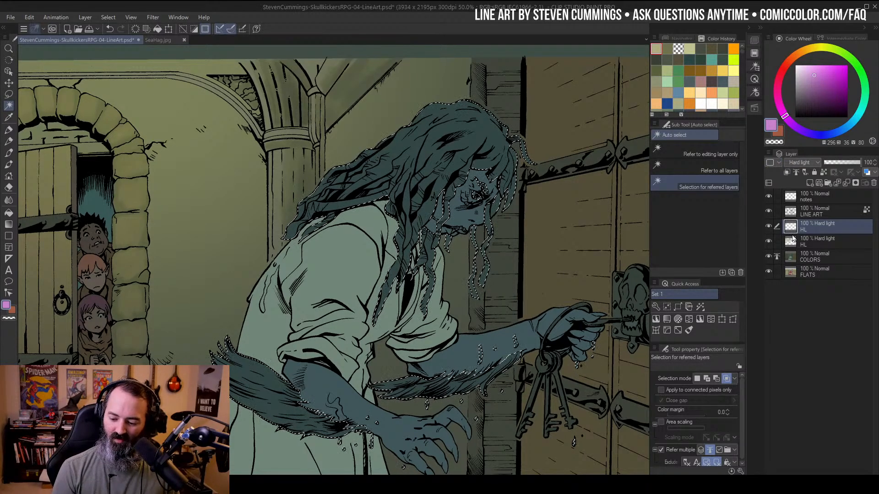
key(/)
click(464, 153)
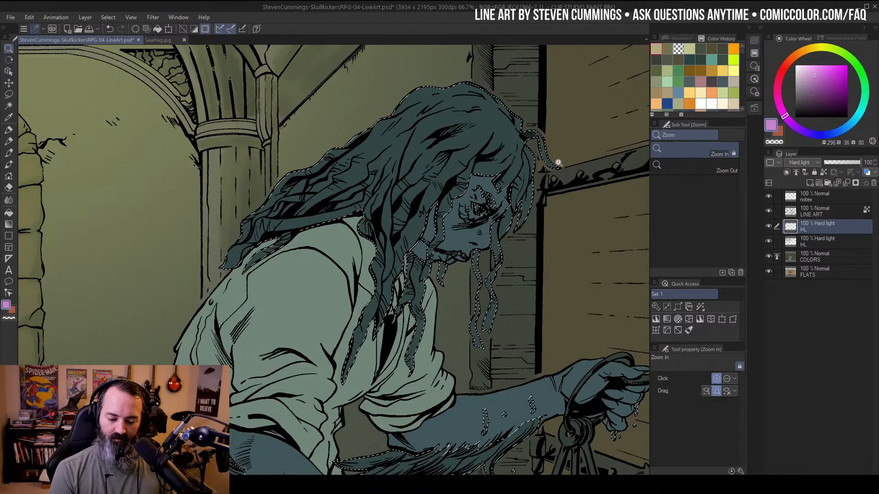
key(ctrl+h)
Set the airbrush to a yellow-green with hue 72, saturation 43 and value 86, undo a trial stroke on the hair, and reduce the brush size
key(b)
click(733, 59)
drag(813, 82, 818, 72)
mouse_move(488, 146)
mouse_down()
mouse_move(477, 123)
mouse_move(484, 156)
mouse_move(548, 145)
mouse_move(454, 153)
mouse_up()
key([)
key(ctrl+z)
key([)
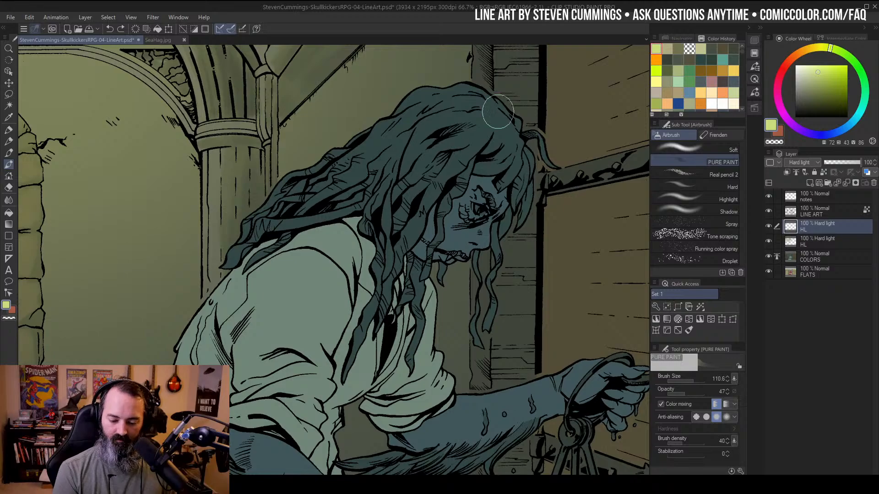
Lasso freehand highlight shapes over the crown and upper back of the hag's hair
key(m)
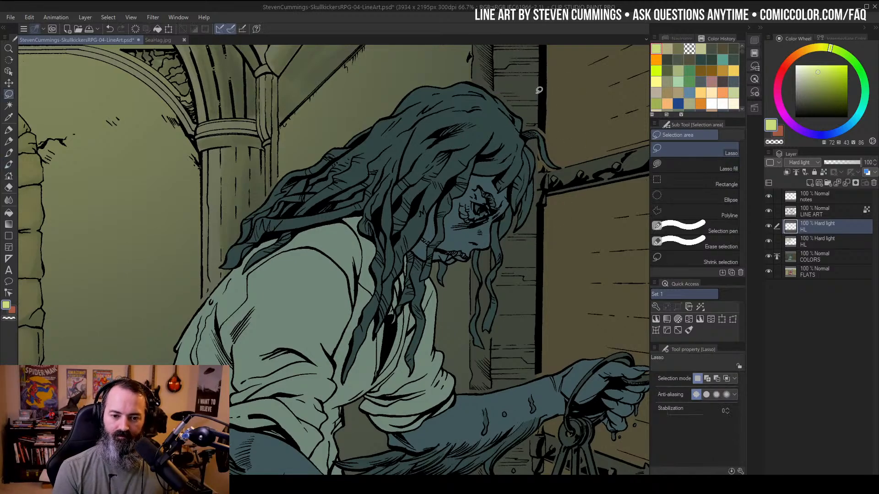
drag(519, 107, 550, 90)
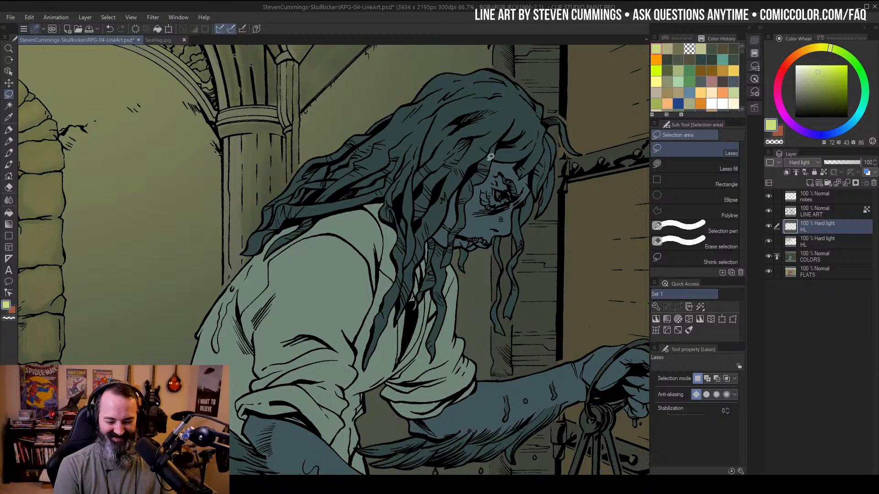
mouse_move(487, 76)
mouse_down()
mouse_move(496, 108)
mouse_move(457, 104)
mouse_move(430, 118)
mouse_move(417, 136)
mouse_move(448, 124)
mouse_move(409, 140)
mouse_move(389, 173)
mouse_move(405, 180)
mouse_move(474, 120)
mouse_move(513, 109)
mouse_up()
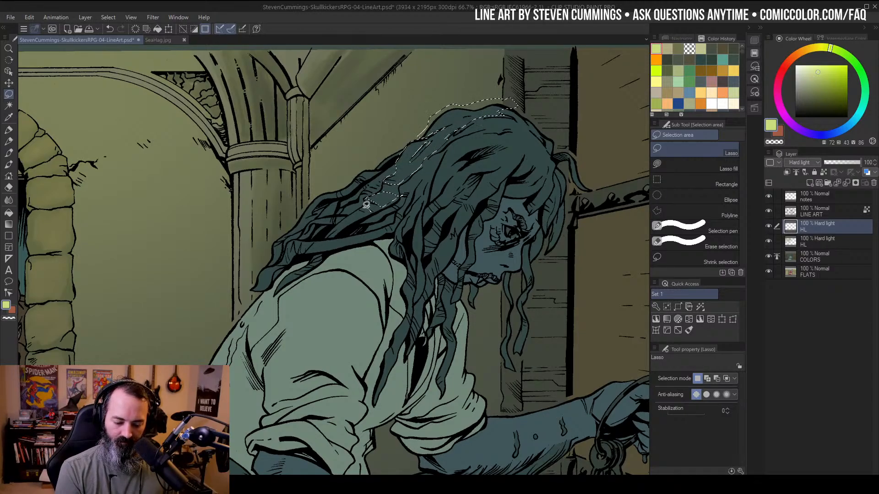
drag(374, 209, 370, 209)
mouse_move(512, 135)
mouse_down()
mouse_move(506, 116)
mouse_move(505, 127)
mouse_up()
scroll(435, 131, up, 1)
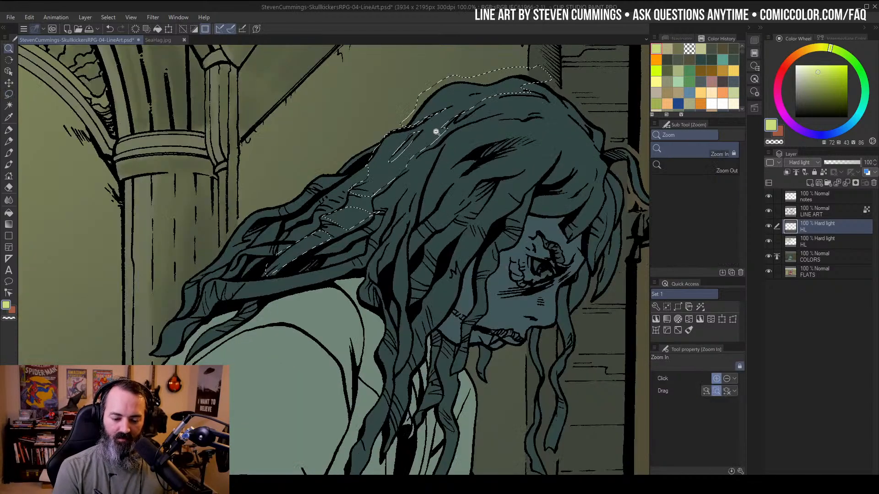
Extend the lasso selection along the outer back edge of the hair, down to the tip beside the pillar
mouse_move(417, 150)
mouse_down()
mouse_move(485, 139)
mouse_move(476, 135)
mouse_move(503, 125)
mouse_move(526, 126)
mouse_move(522, 143)
mouse_up()
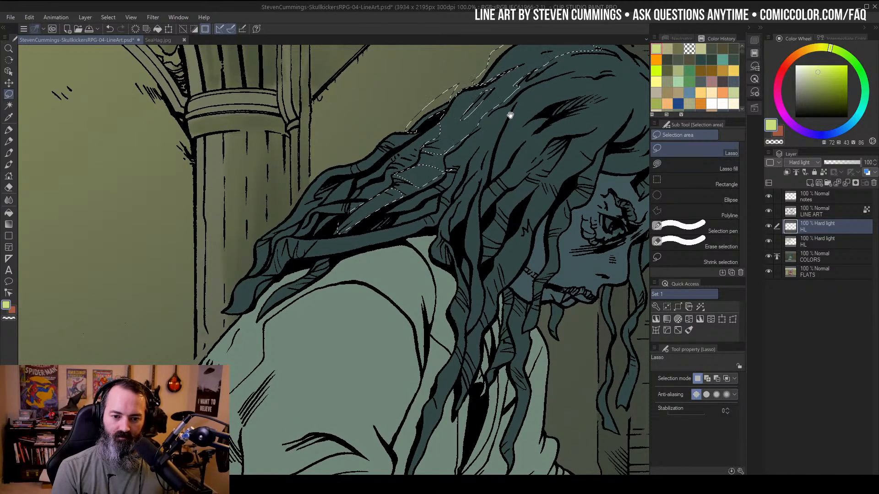
drag(510, 115, 509, 150)
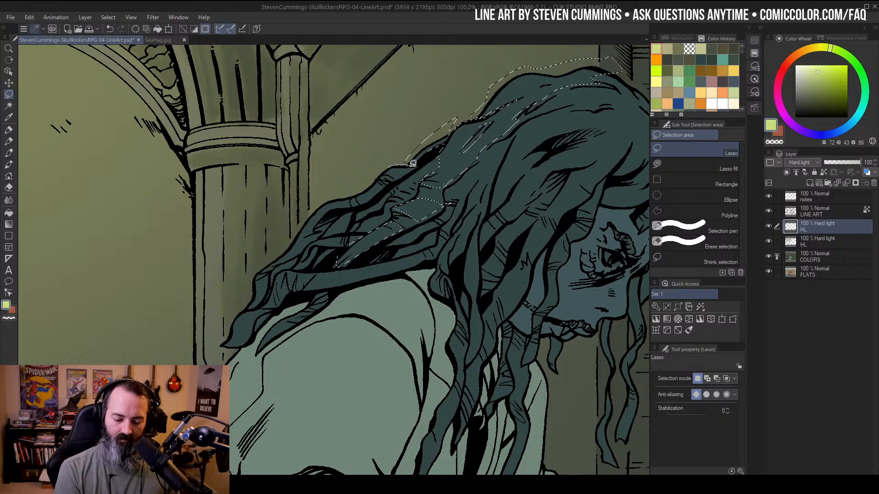
drag(398, 158, 399, 156)
mouse_move(496, 145)
mouse_down()
mouse_move(521, 111)
mouse_move(536, 157)
mouse_up()
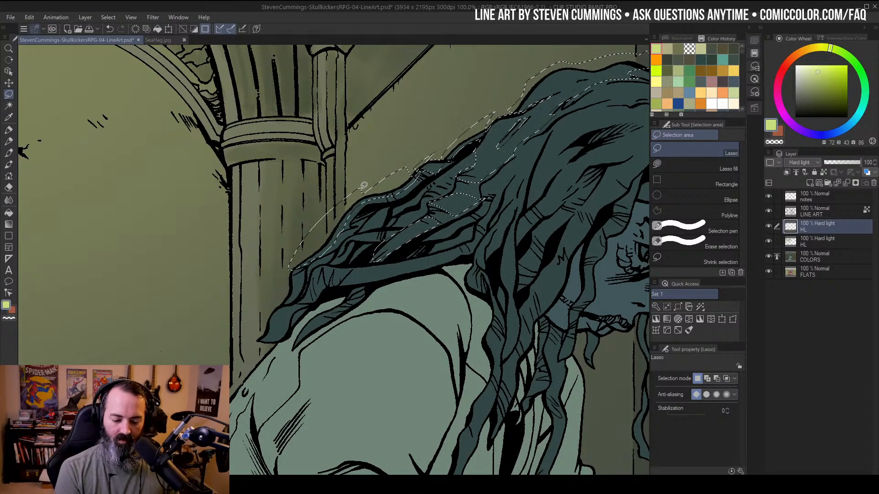
drag(463, 218, 521, 136)
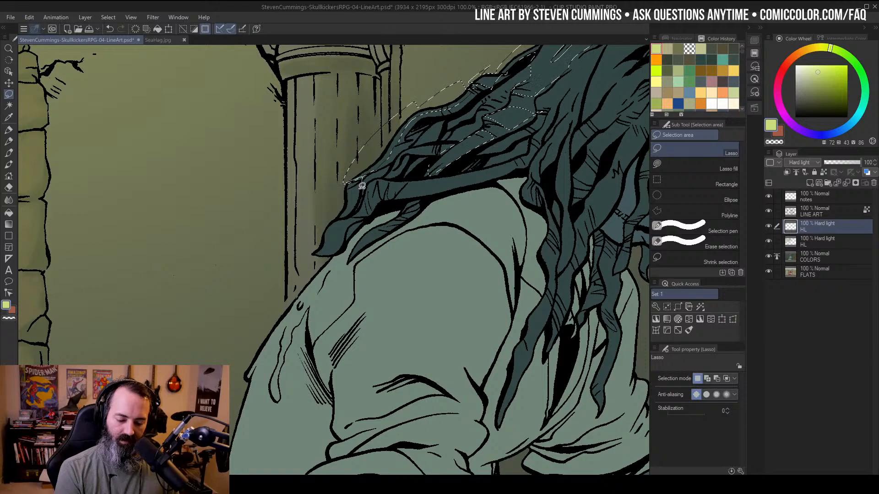
drag(362, 194, 355, 170)
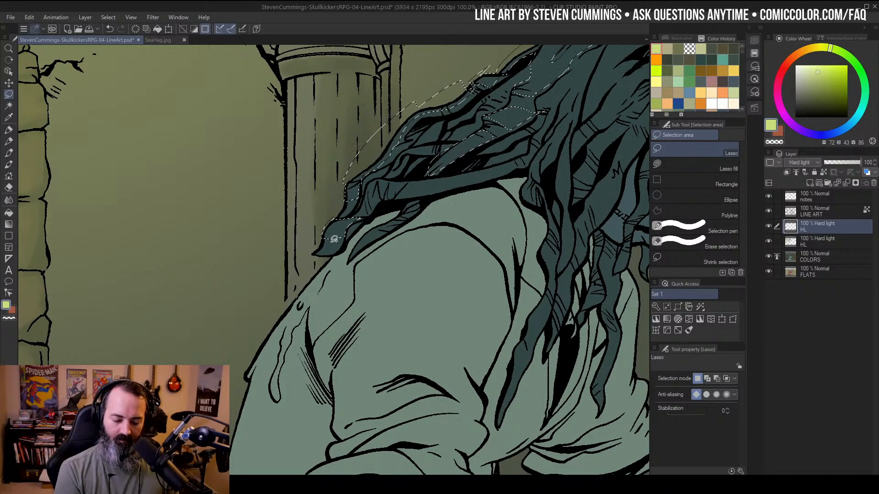
drag(348, 233, 315, 249)
Add the inner strands behind the head and the long lowest strand above the shoulder to the highlight selection
drag(488, 151, 455, 193)
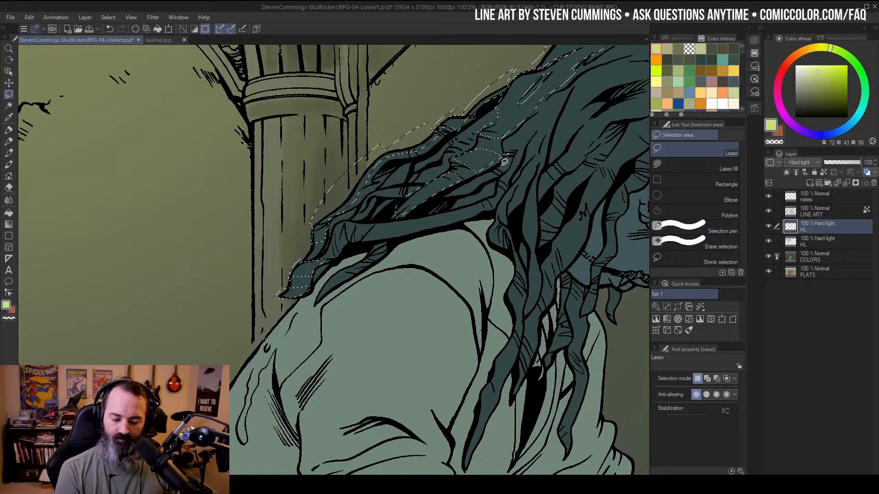
scroll(504, 161, down, 2)
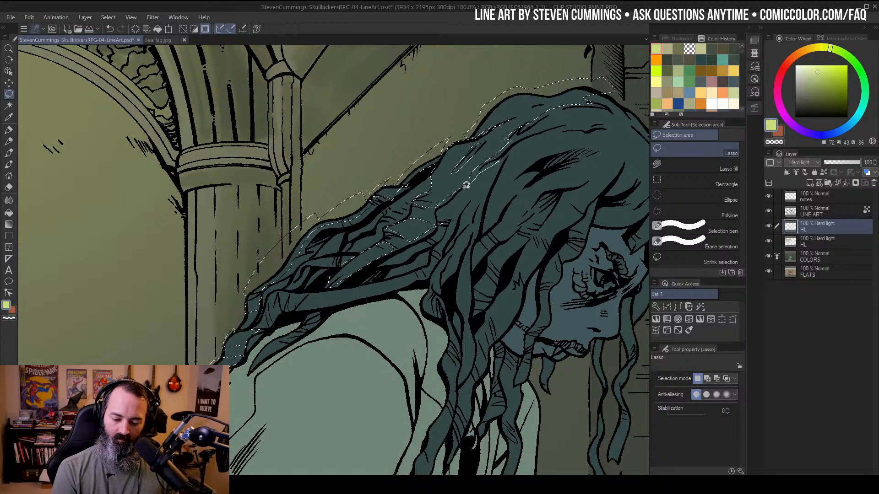
mouse_move(466, 185)
mouse_down()
mouse_move(440, 211)
mouse_move(452, 216)
mouse_move(505, 154)
mouse_up()
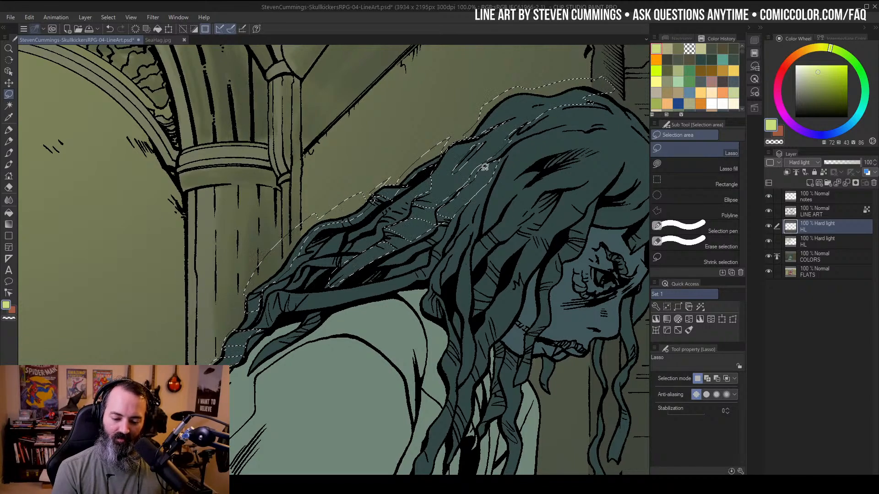
drag(510, 190, 535, 122)
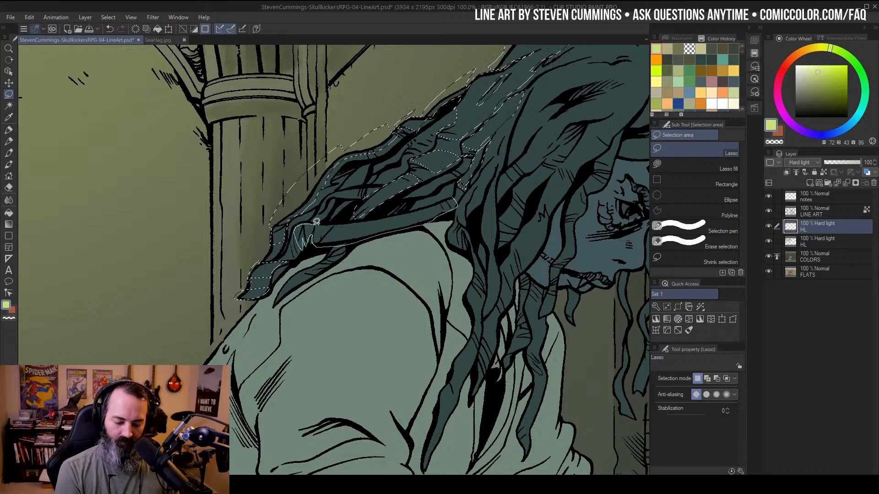
drag(316, 221, 359, 217)
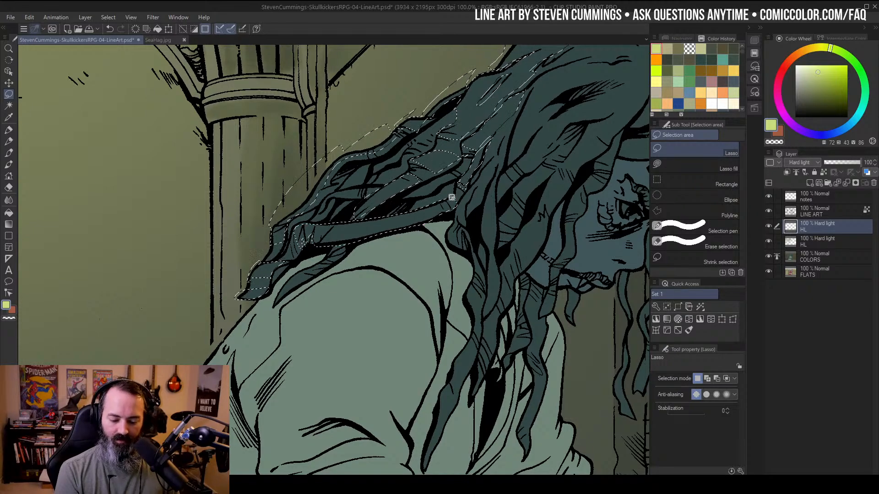
drag(452, 197, 361, 202)
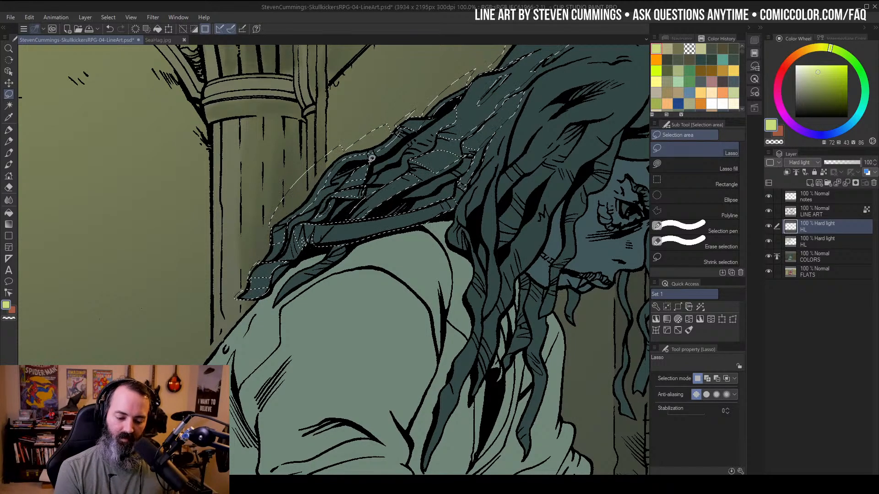
Add smaller highlight shapes among the middle strands at the back of the hair and check the selection against the whole figure
drag(553, 157, 500, 241)
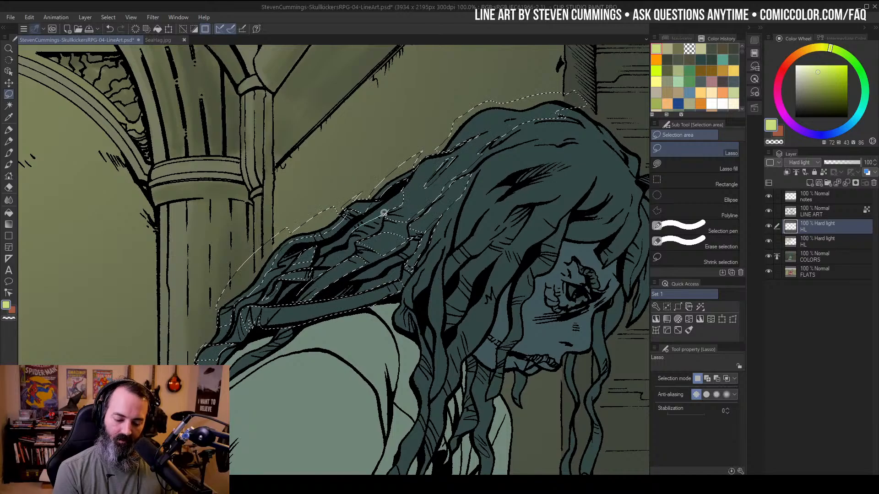
drag(383, 213, 361, 237)
key(ctrl+space)
ctrl+alt+click(497, 225)
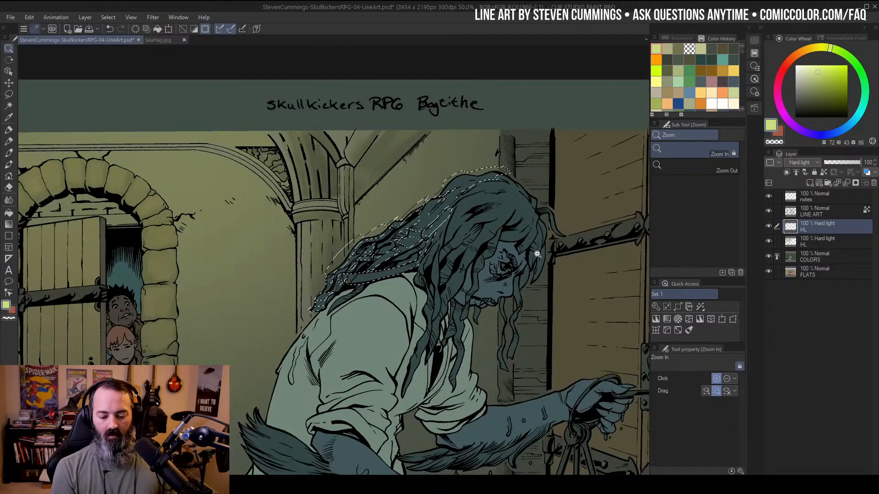
ctrl+click(461, 220)
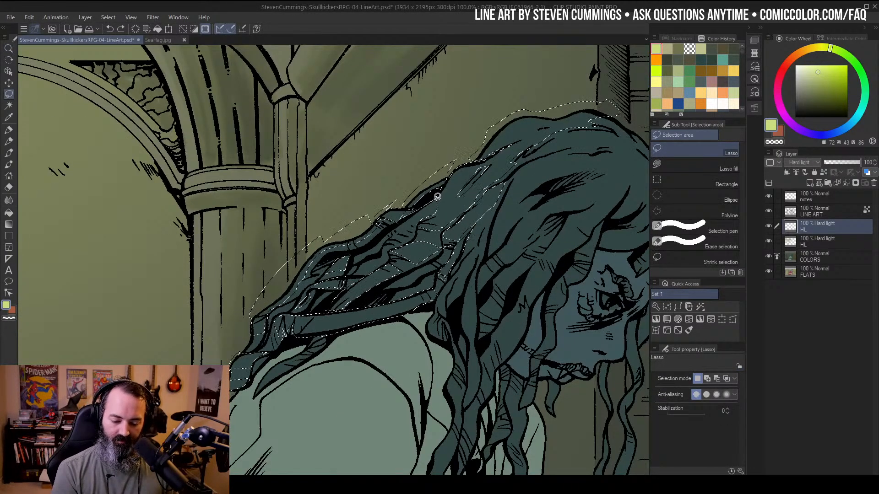
drag(422, 214, 390, 235)
drag(499, 189, 472, 153)
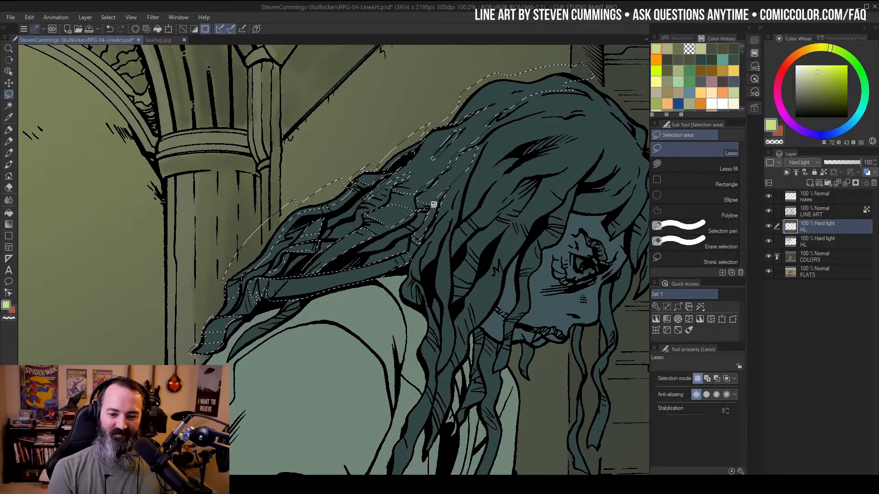
mouse_move(511, 131)
mouse_down()
mouse_move(518, 155)
mouse_move(463, 186)
mouse_move(454, 166)
mouse_up()
ctrl+alt+click(478, 163)
ctrl+alt+click(453, 206)
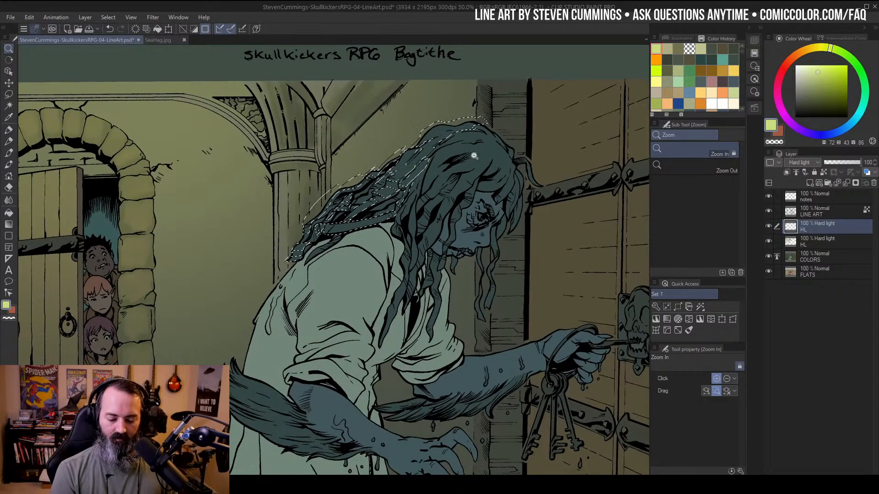
Add the flyaway lock above the forehead and narrow strands at the side of the head to the hair highlight selection
ctrl+click(454, 160)
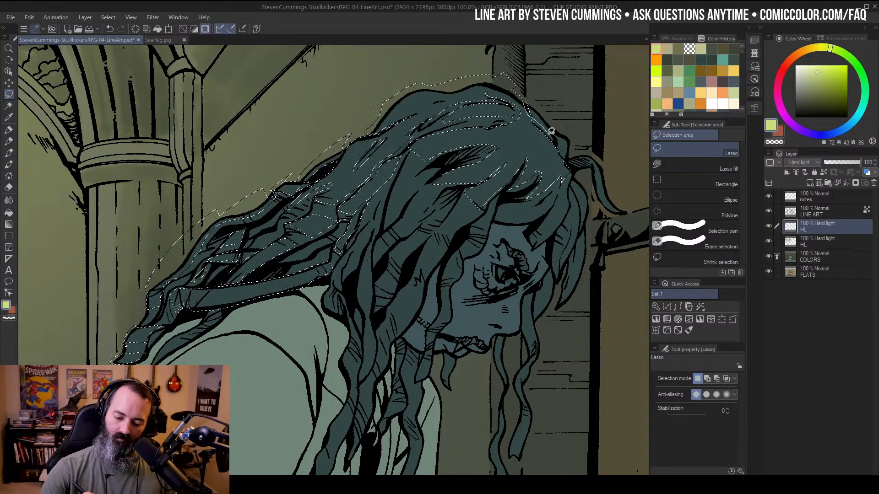
mouse_move(558, 146)
mouse_down()
mouse_move(564, 120)
mouse_move(591, 155)
mouse_move(610, 209)
mouse_move(579, 134)
mouse_up()
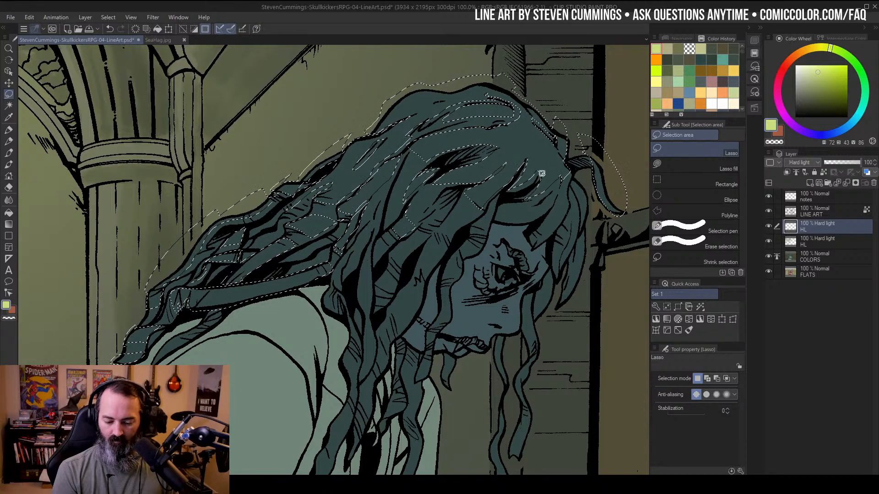
mouse_move(457, 228)
mouse_down()
mouse_move(428, 243)
mouse_move(417, 266)
mouse_up()
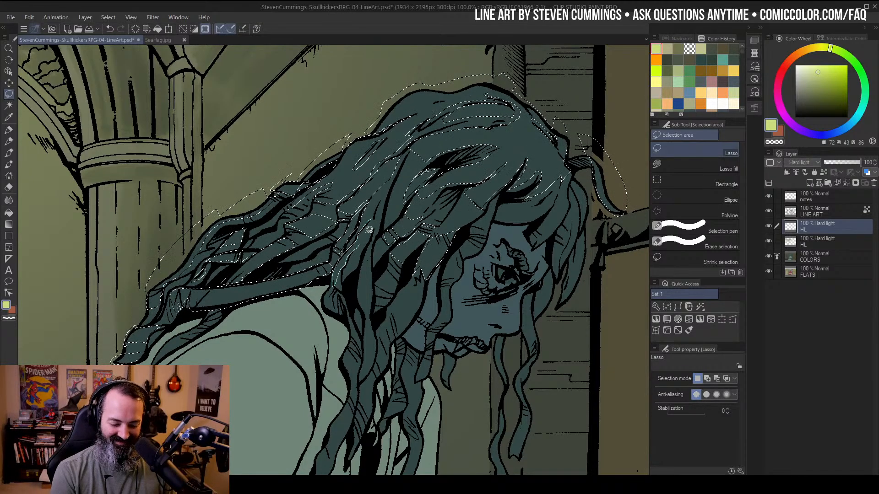
mouse_move(368, 245)
mouse_down()
mouse_move(369, 314)
mouse_move(380, 212)
mouse_up()
Extend the highlight selection along the strands hanging beside the neck and collar, and check it against the whole figure
drag(445, 237, 469, 146)
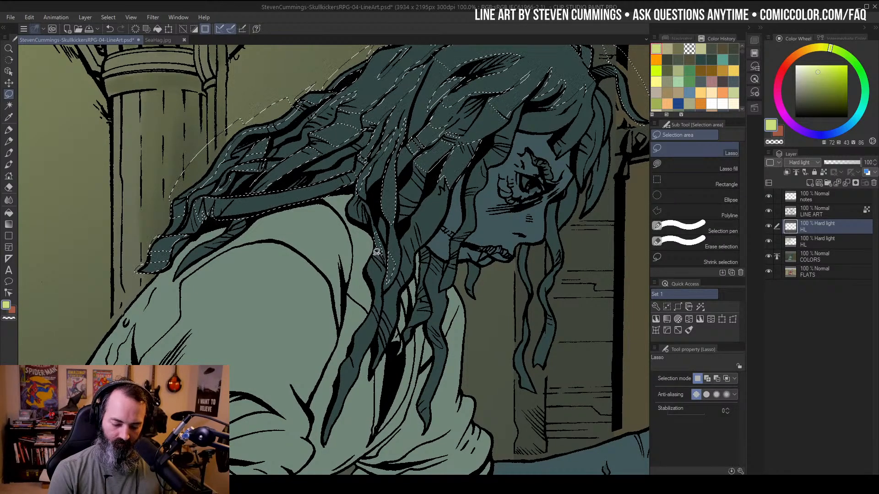
mouse_move(374, 313)
mouse_down()
mouse_move(366, 351)
mouse_move(366, 314)
mouse_up()
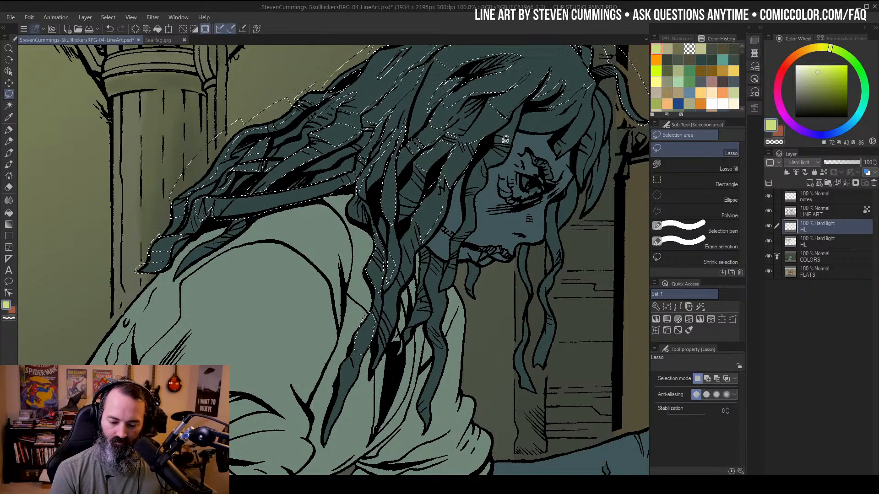
key(ctrl+space)
alt+click(521, 174)
alt+click(521, 174)
click(553, 102)
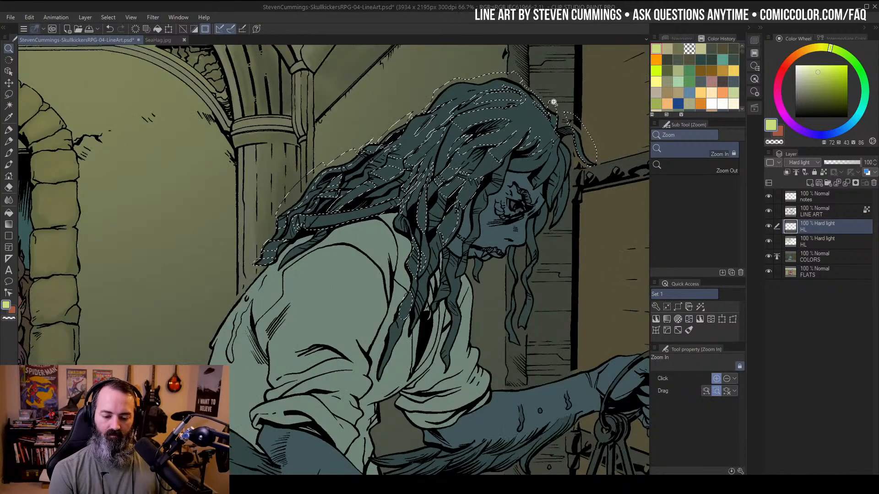
Add the lock beside the cheek and the wavy strands falling over the chest to the highlight selection
click(480, 198)
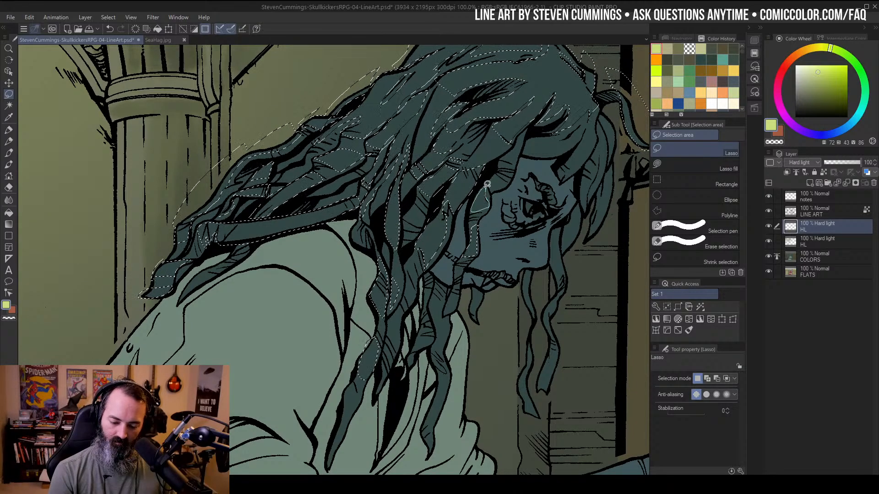
mouse_move(428, 312)
mouse_down()
mouse_move(418, 349)
mouse_move(426, 309)
mouse_up()
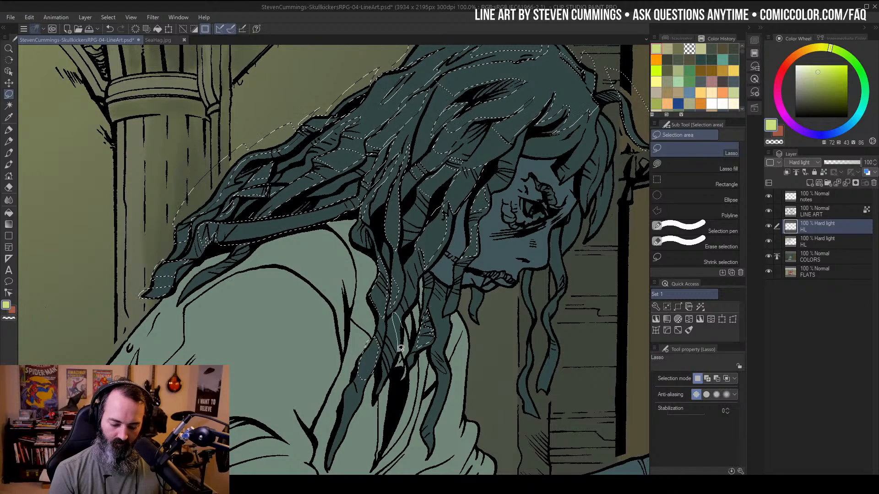
drag(401, 349, 399, 351)
mouse_move(450, 326)
mouse_down()
mouse_move(439, 424)
mouse_move(447, 378)
mouse_up()
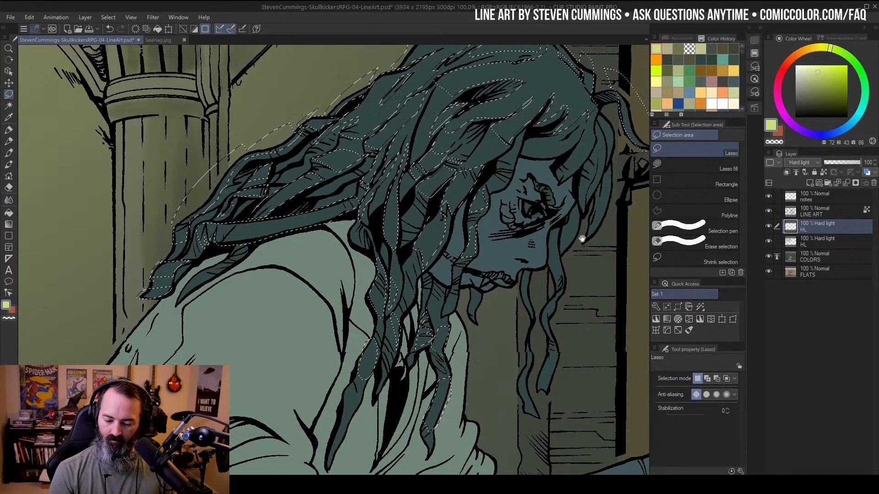
Add the front locks over the forehead and the long strand hanging in front of the face to the highlight selection
drag(582, 239, 506, 253)
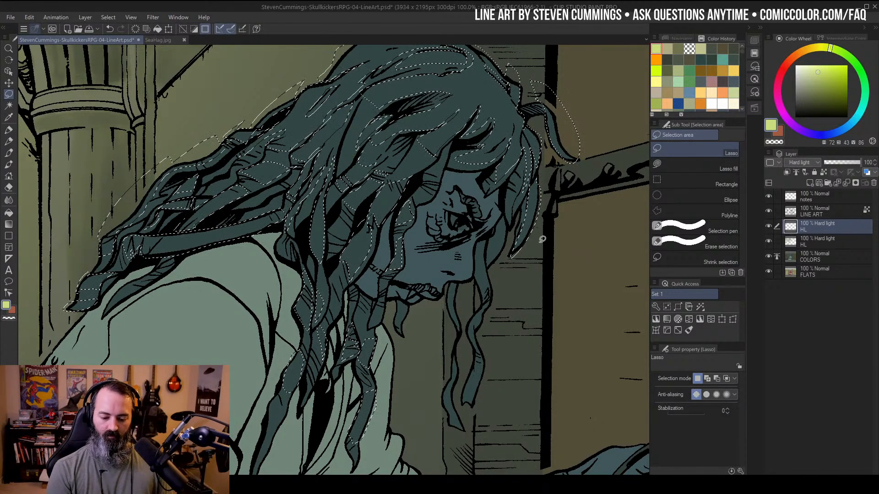
mouse_move(492, 296)
mouse_down()
mouse_move(471, 326)
mouse_move(478, 322)
mouse_move(480, 339)
mouse_move(510, 296)
mouse_move(481, 345)
mouse_up()
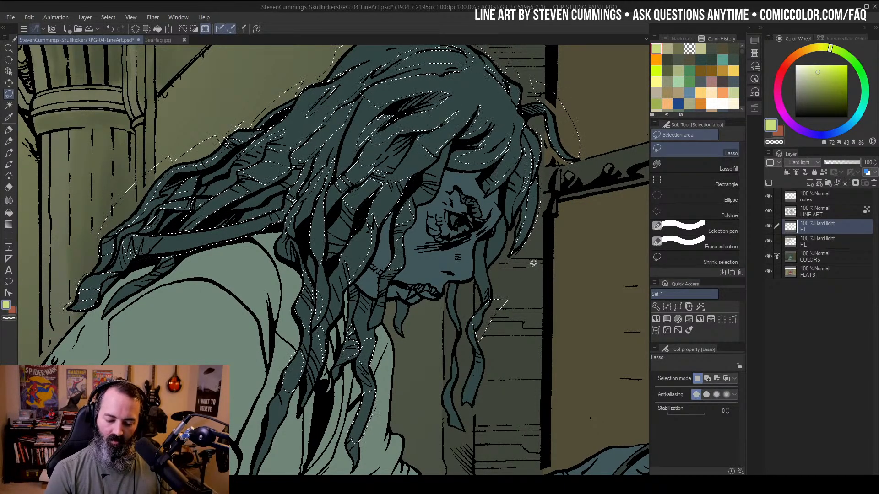
drag(527, 287, 534, 237)
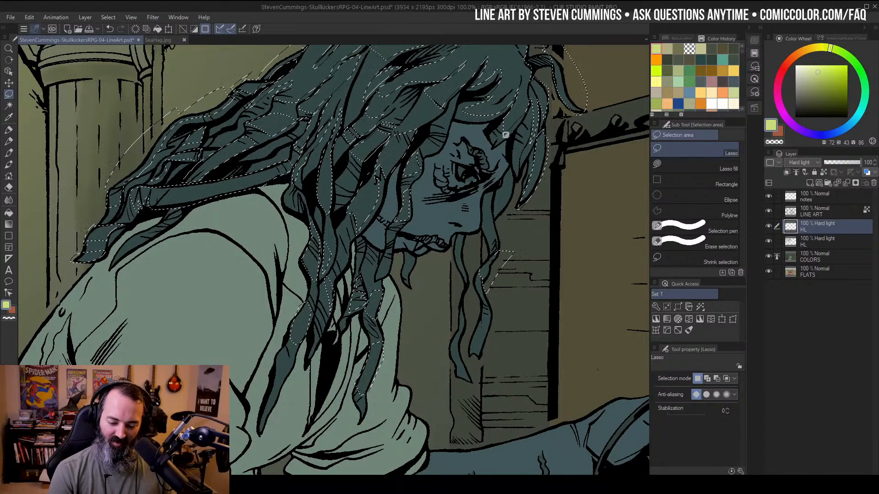
mouse_move(481, 315)
mouse_down()
mouse_move(491, 333)
mouse_move(477, 314)
mouse_up()
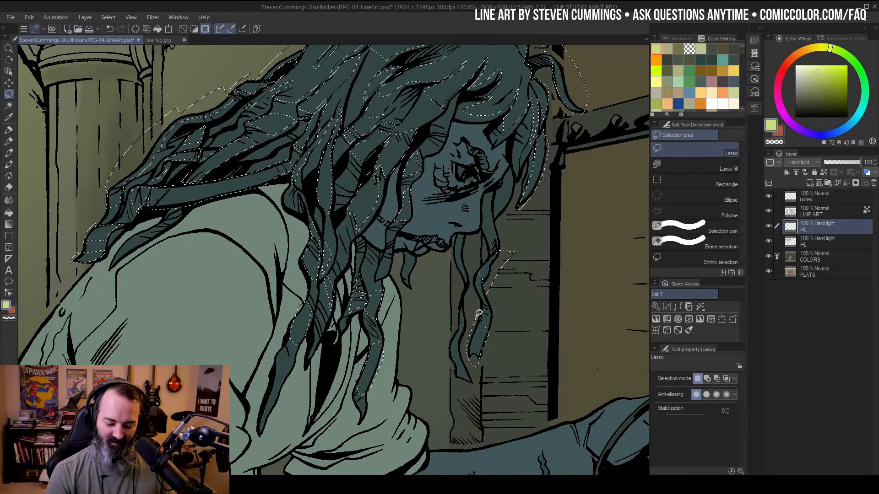
Review the finished hair selection against the full page and hide the selection outline
key(w)
alt+click(463, 261)
mouse_move(496, 203)
mouse_down()
mouse_move(488, 232)
mouse_move(536, 227)
mouse_move(536, 199)
mouse_up()
key(slash)
alt+click(457, 267)
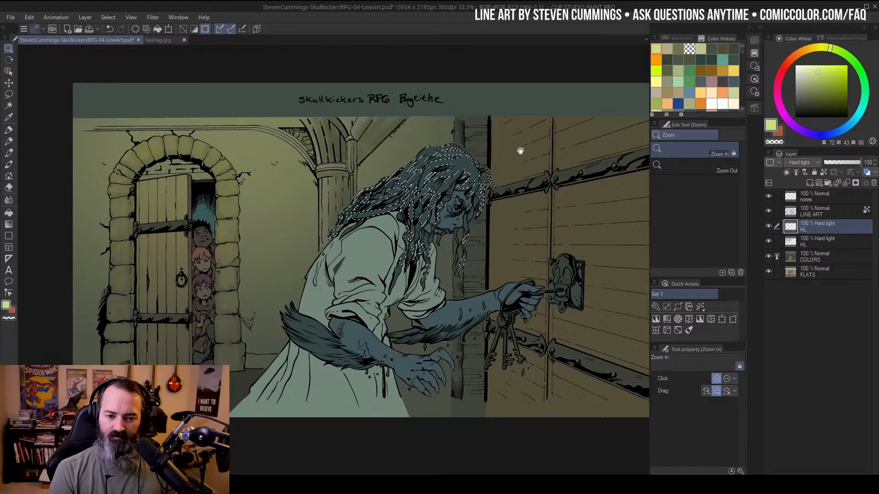
drag(520, 151, 515, 169)
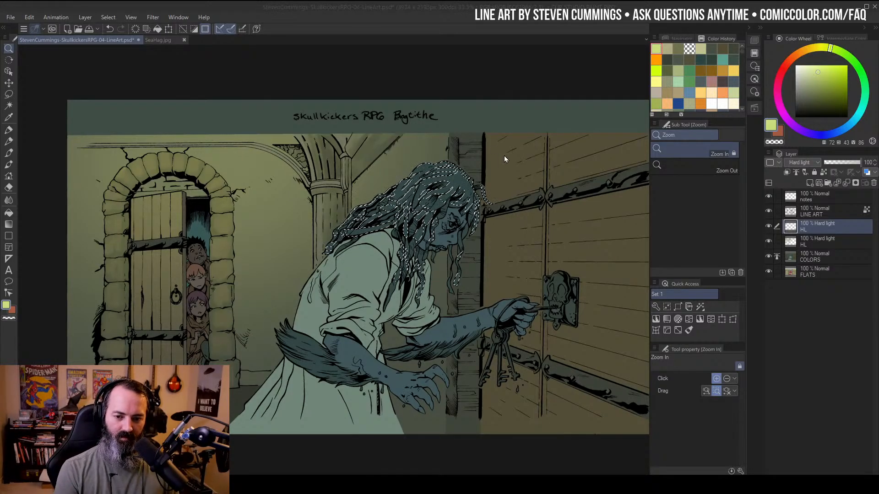
click(487, 170)
alt+click(468, 238)
key(ctrl+h)
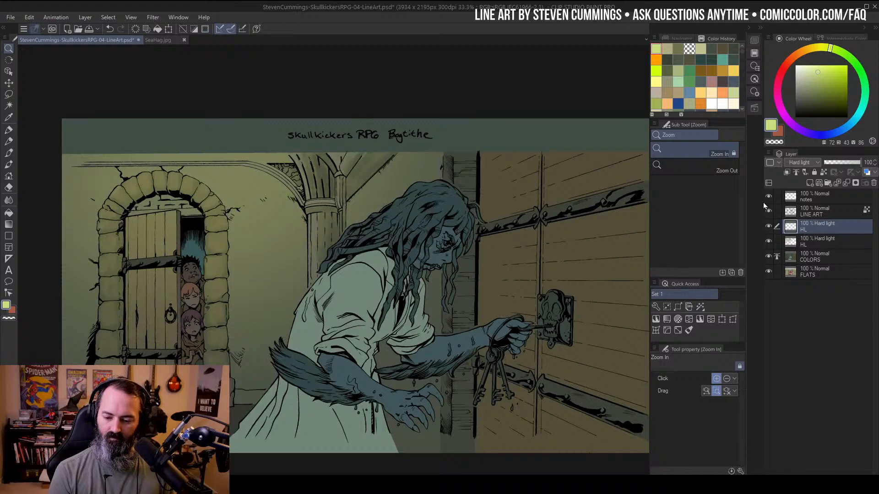
Airbrush soft yellow-green light over the selected hair, redoing the first pass with the Soft brush enlarged to about 1086
key(b)
mouse_move(291, 235)
ctrl+alt+mouse_down()
mouse_move(470, 177)
mouse_move(328, 247)
mouse_move(339, 243)
ctrl+alt+mouse_up()
drag(416, 202, 487, 167)
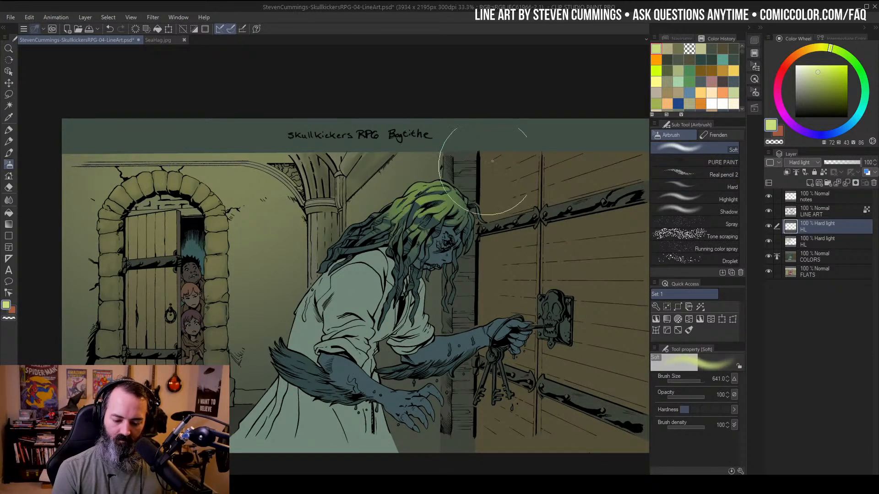
key(ctrl+z)
mouse_move(438, 183)
ctrl+alt+mouse_down()
mouse_move(365, 195)
mouse_move(406, 163)
mouse_move(476, 168)
ctrl+alt+mouse_up()
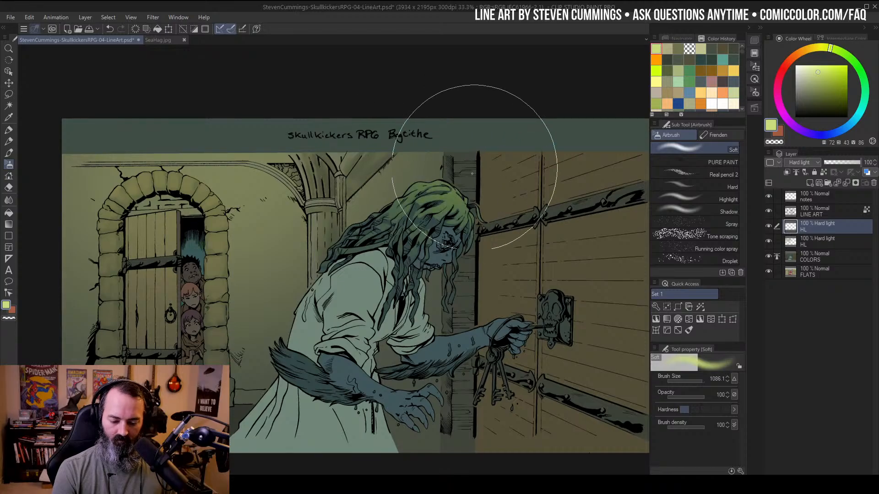
mouse_move(371, 222)
ctrl+alt+mouse_down()
mouse_move(443, 220)
mouse_move(433, 212)
mouse_move(471, 155)
ctrl+alt+mouse_up()
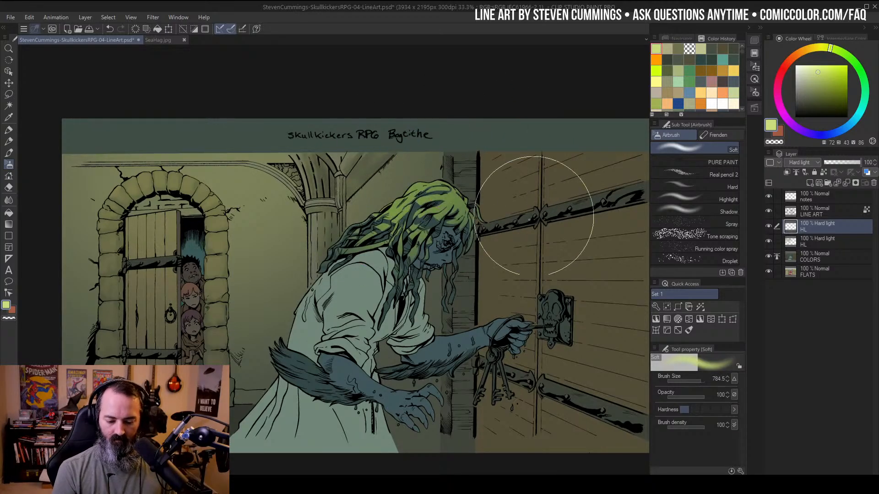
Deselect the hair shapes and check the new highlights up close and against the whole page
ctrl+alt+click(485, 228)
click(461, 198)
click(478, 198)
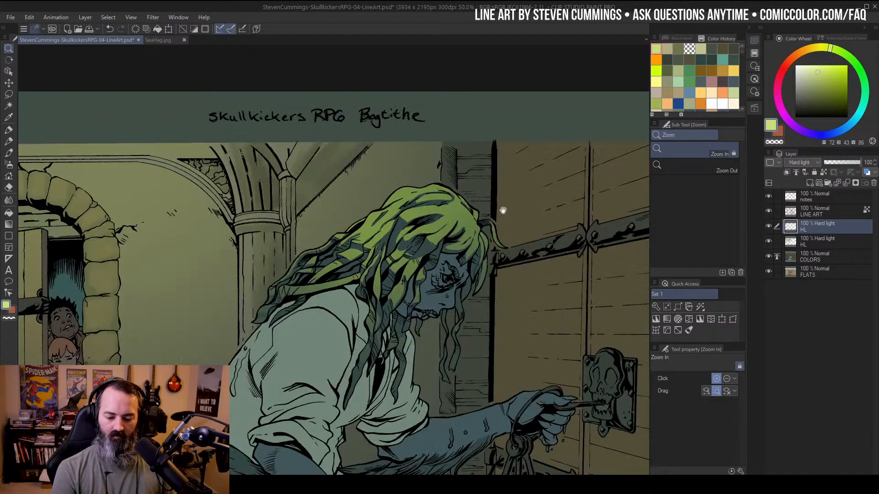
drag(502, 210, 509, 156)
click(506, 151)
key(ctrl+d)
key(m)
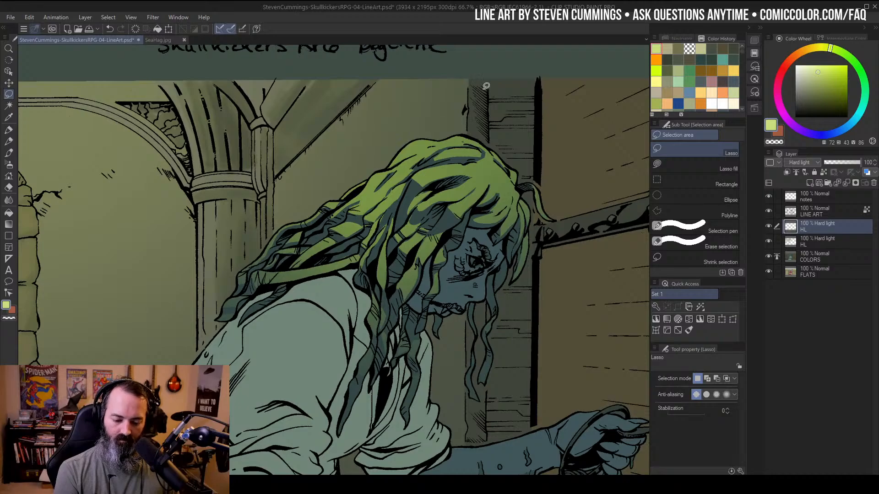
ctrl+alt+click(475, 216)
ctrl+alt+click(470, 218)
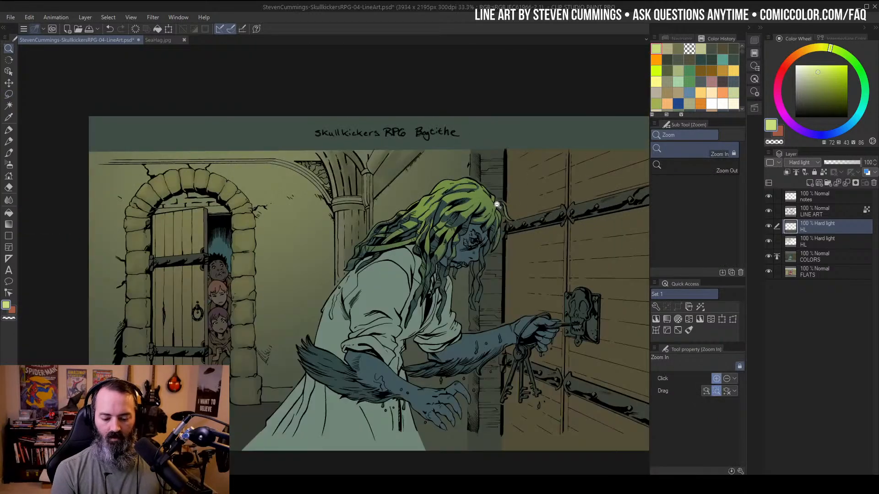
ctrl+click(451, 237)
key(b)
mouse_move(360, 132)
ctrl+alt+mouse_down()
mouse_move(476, 130)
mouse_move(468, 130)
ctrl+alt+mouse_up()
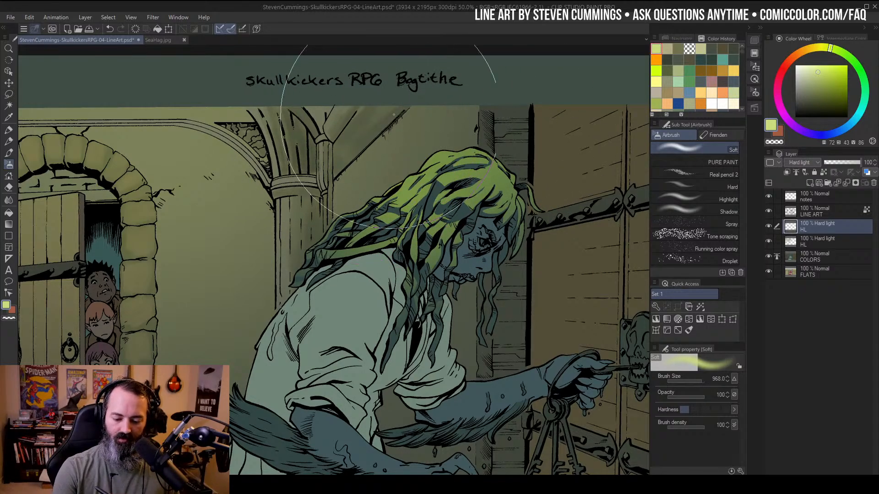
mouse_move(464, 177)
ctrl+alt+mouse_down()
mouse_move(348, 187)
mouse_move(353, 180)
ctrl+alt+mouse_up()
mouse_move(457, 192)
mouse_down()
mouse_move(432, 226)
mouse_move(407, 369)
mouse_up()
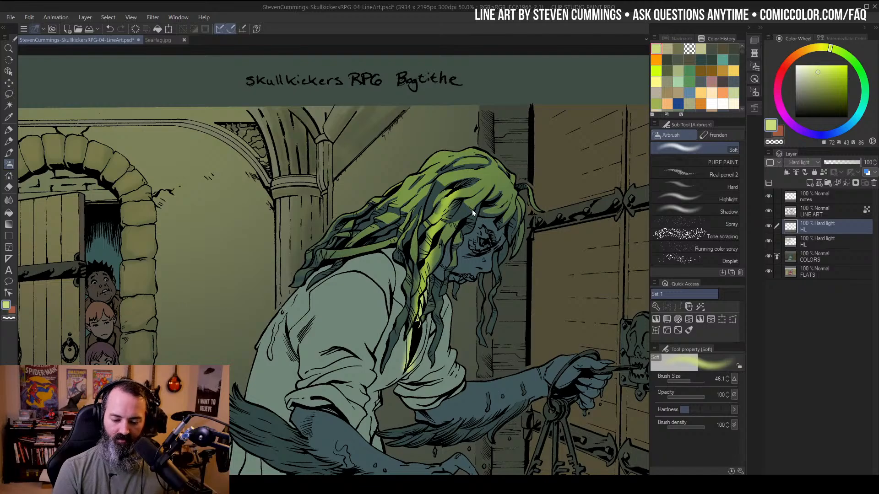
key(ctrl+z)
mouse_move(463, 153)
mouse_down()
mouse_move(432, 176)
mouse_move(456, 165)
mouse_up()
key(ctrl+z)
mouse_move(435, 298)
mouse_down()
mouse_move(407, 303)
mouse_move(401, 328)
mouse_up()
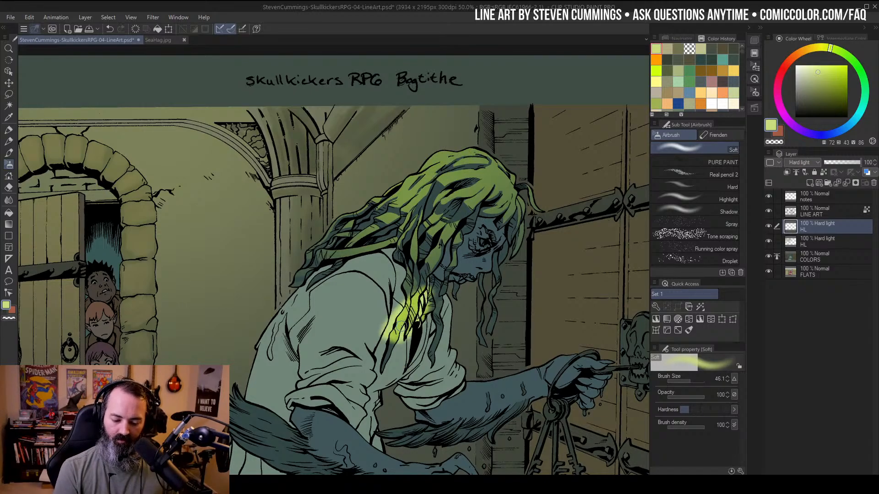
key(ctrl+z)
Lasso smaller second-level highlight shapes inside the lit lowest strand, outer back edge and middle strands of the hair
key(ctrl+space)
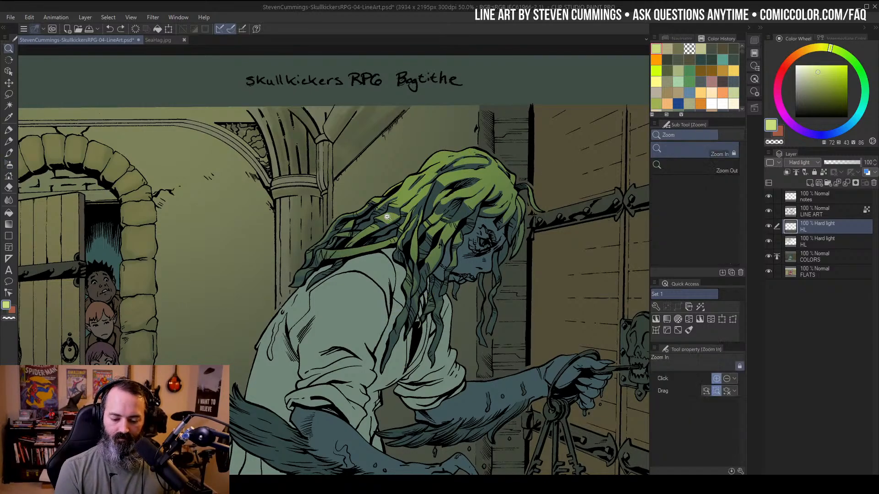
ctrl+drag(416, 225, 475, 205)
key(m)
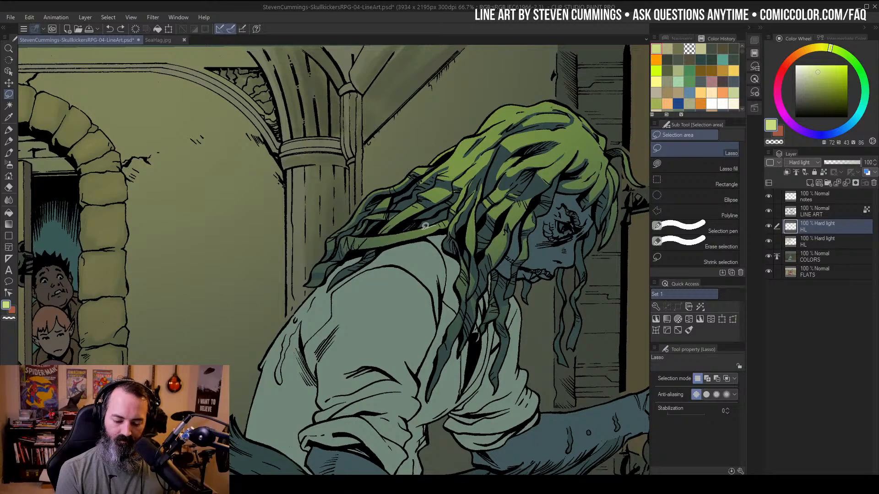
mouse_move(361, 246)
mouse_down()
mouse_move(430, 228)
mouse_move(355, 233)
mouse_up()
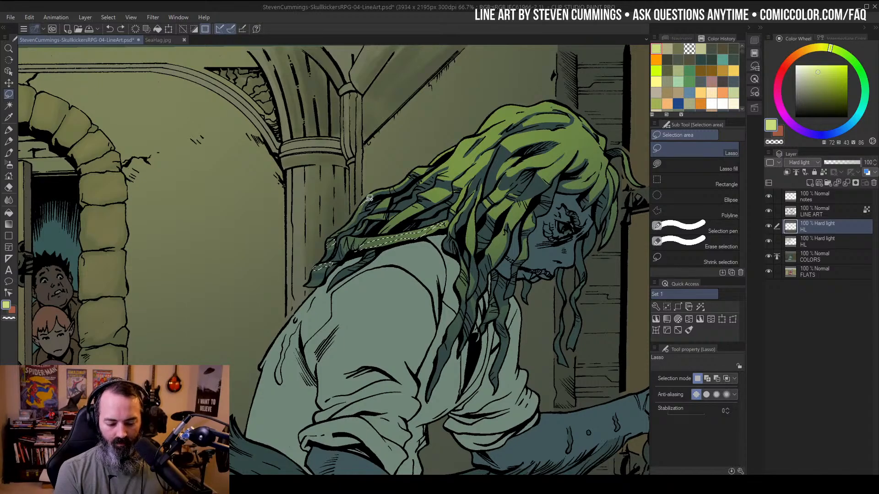
drag(359, 209, 380, 210)
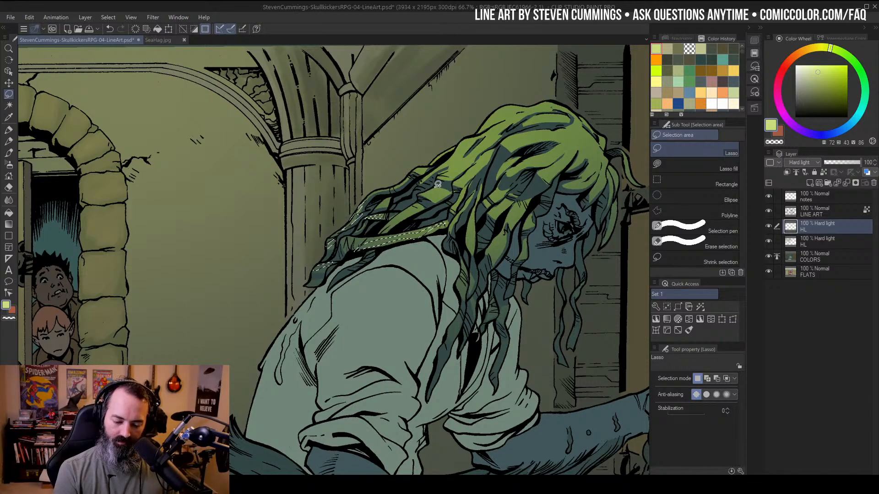
mouse_move(437, 192)
mouse_down()
mouse_move(449, 185)
mouse_move(422, 202)
mouse_up()
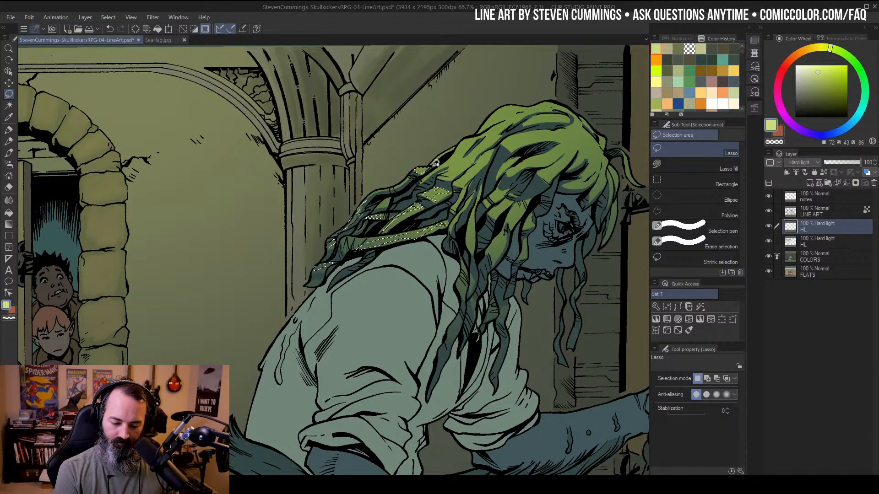
Add smaller highlight shapes over the upper back, crown, front locks and hanging side strands to the selection
mouse_move(457, 151)
mouse_down()
mouse_move(481, 133)
mouse_move(464, 159)
mouse_move(471, 162)
mouse_move(503, 126)
mouse_move(468, 182)
mouse_up()
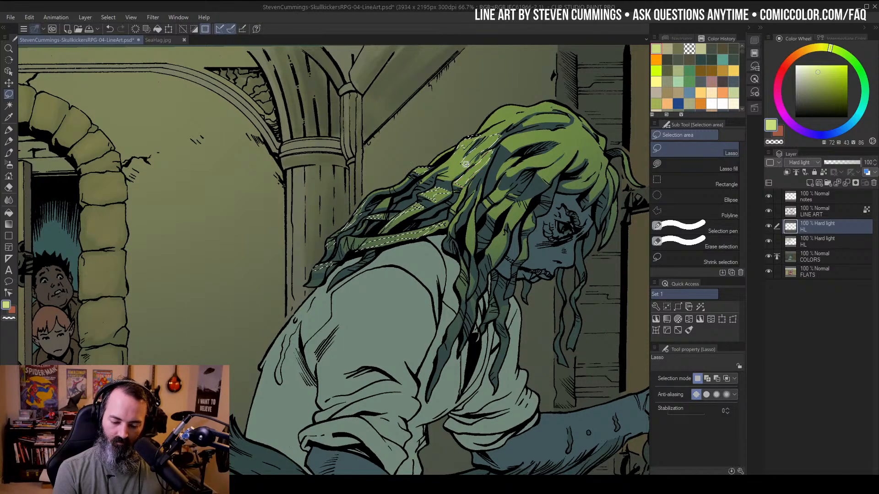
drag(568, 135, 508, 149)
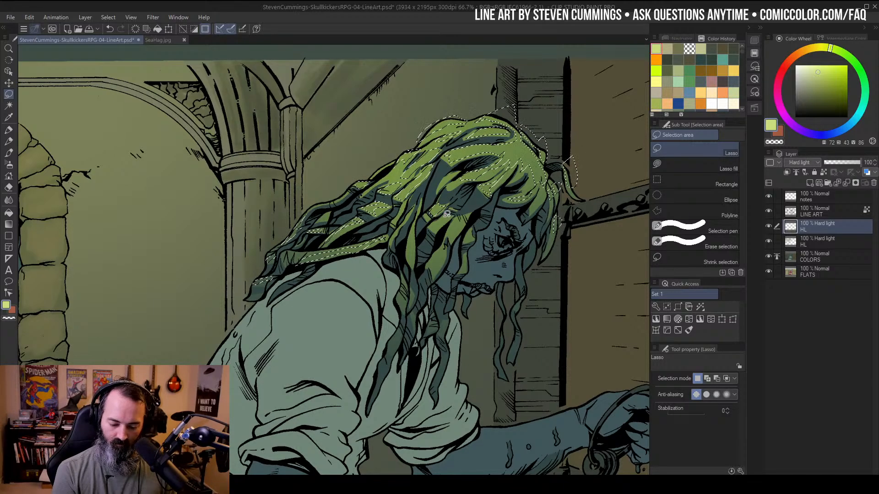
mouse_move(445, 216)
mouse_down()
mouse_move(446, 209)
mouse_move(458, 227)
mouse_move(452, 219)
mouse_move(434, 261)
mouse_move(415, 221)
mouse_move(412, 268)
mouse_move(413, 224)
mouse_up()
mouse_move(406, 273)
mouse_down()
mouse_move(393, 340)
mouse_move(422, 309)
mouse_move(383, 369)
mouse_up()
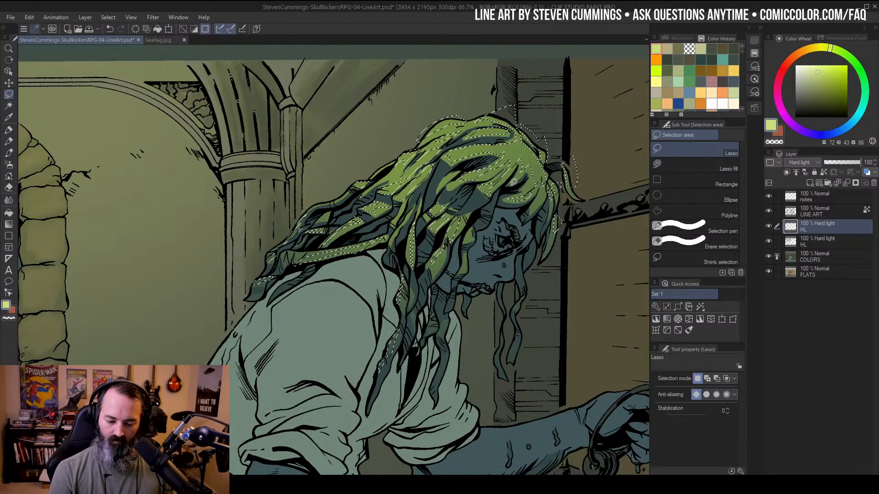
Airbrush a paler yellow-green (72, 22, 92) over the selected hair shapes, redoing the first stroke with the Soft brush at about 993
key(w)
key(slash)
alt+click(495, 265)
alt+click(495, 264)
key(ctrl+h)
key(b)
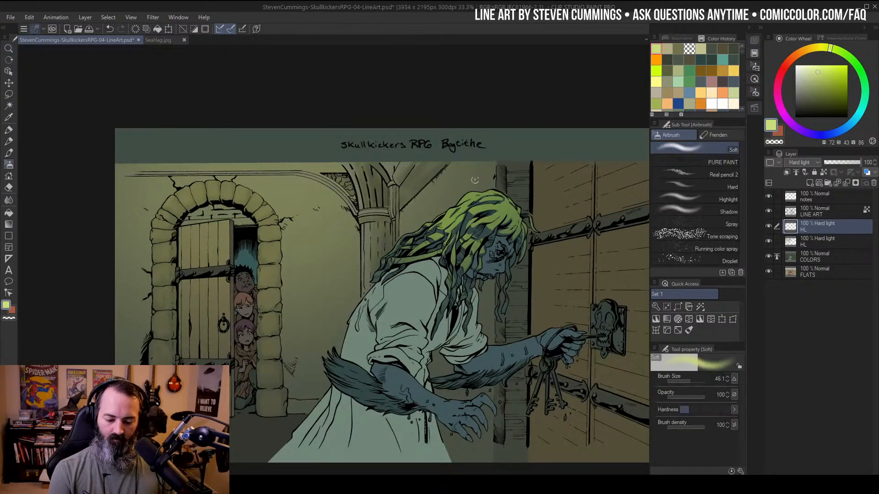
click(809, 68)
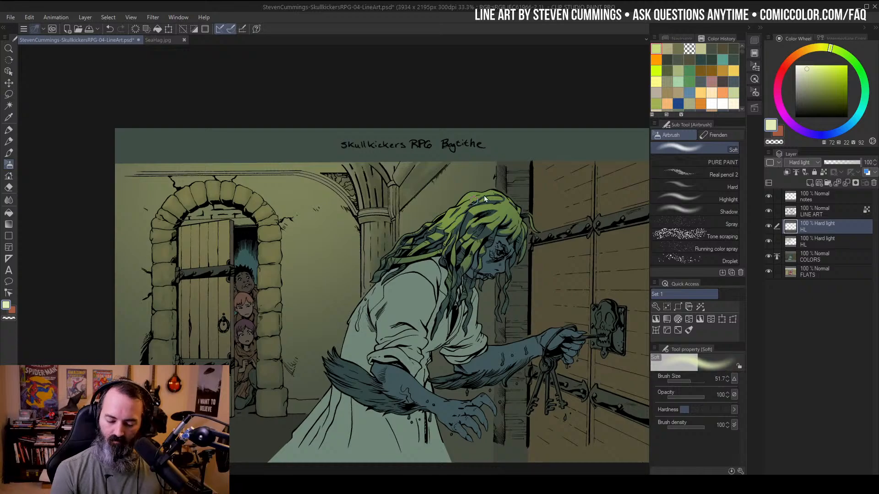
mouse_move(485, 195)
mouse_down()
mouse_move(549, 175)
mouse_move(483, 167)
mouse_up()
key(ctrl+z)
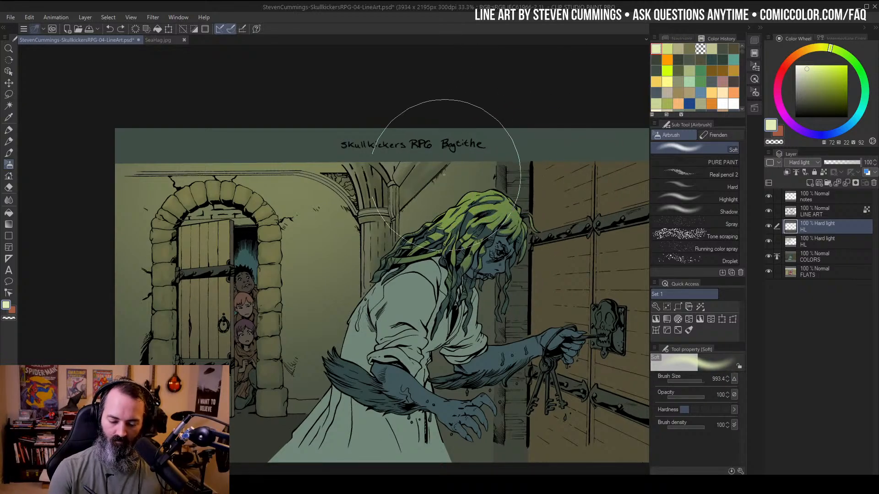
key(slash)
alt+click(568, 208)
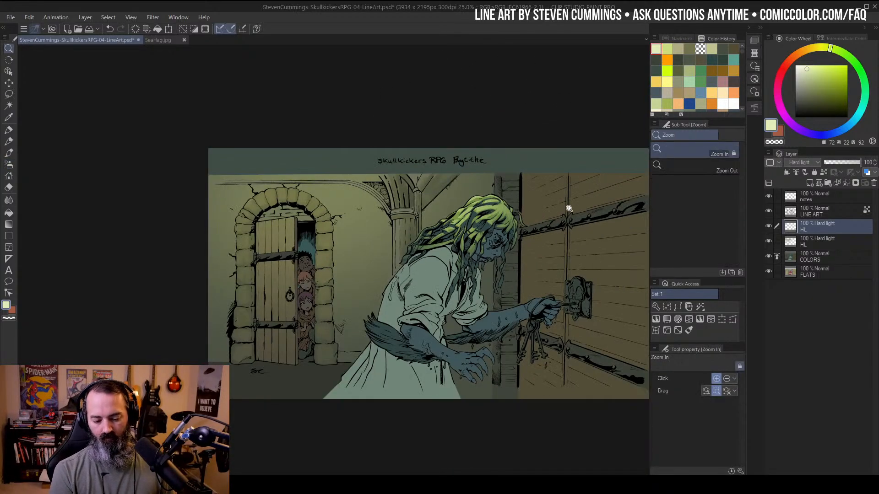
click(496, 235)
Deselect the hair shapes and examine the pale highlights against the whole page and up close
key(m)
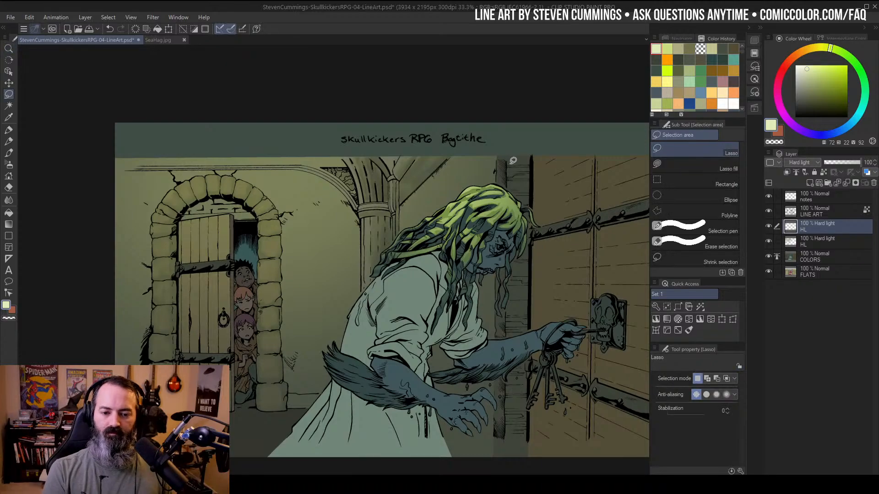
drag(540, 173, 522, 147)
key(ctrl+d)
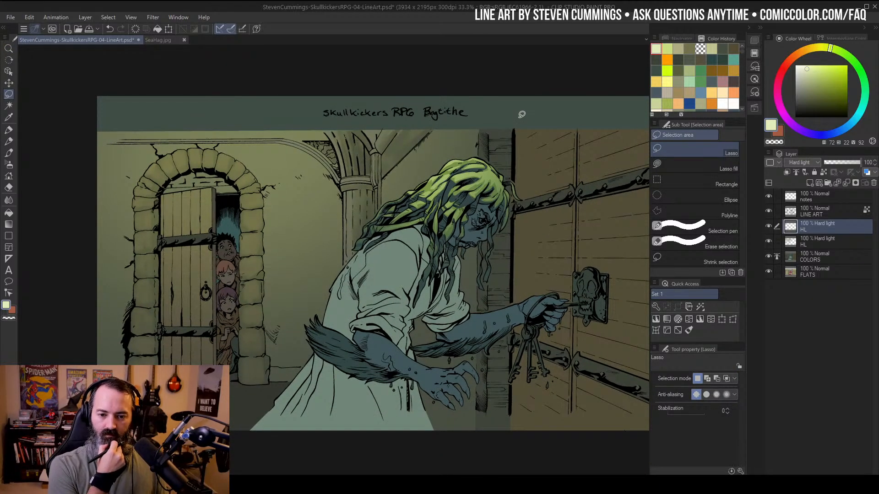
drag(546, 148, 532, 128)
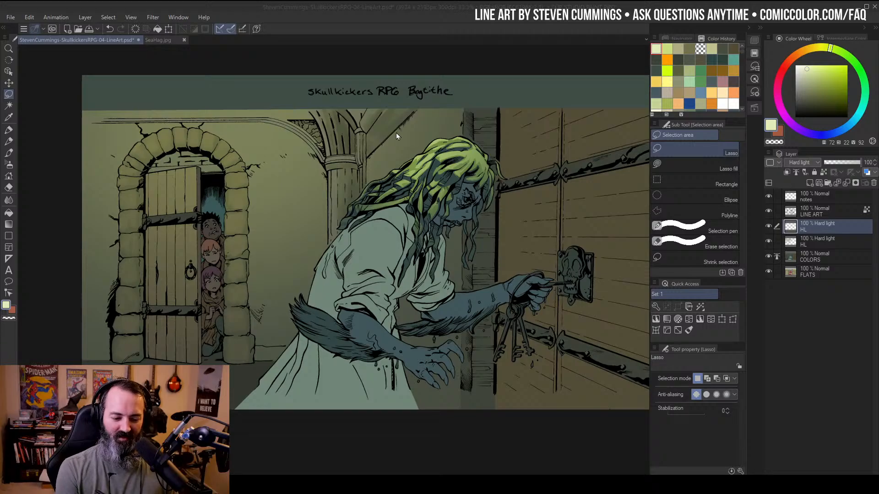
key(ctrl+space)
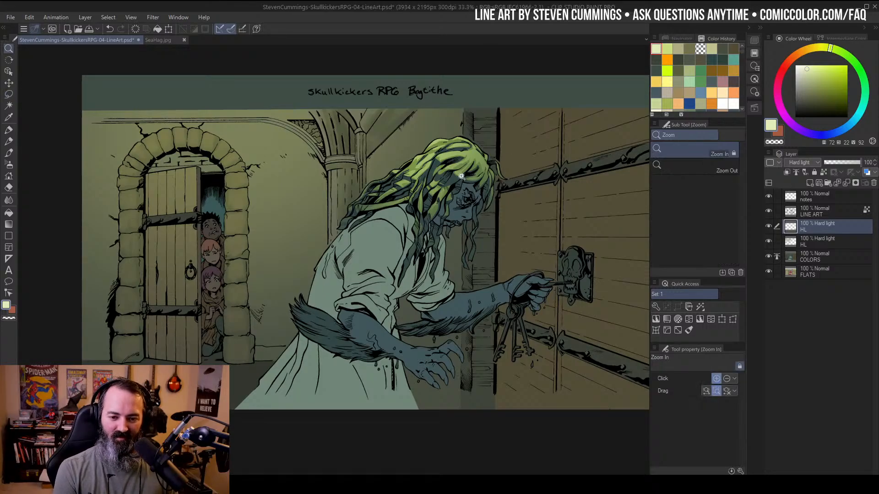
click(463, 177)
drag(484, 172, 517, 148)
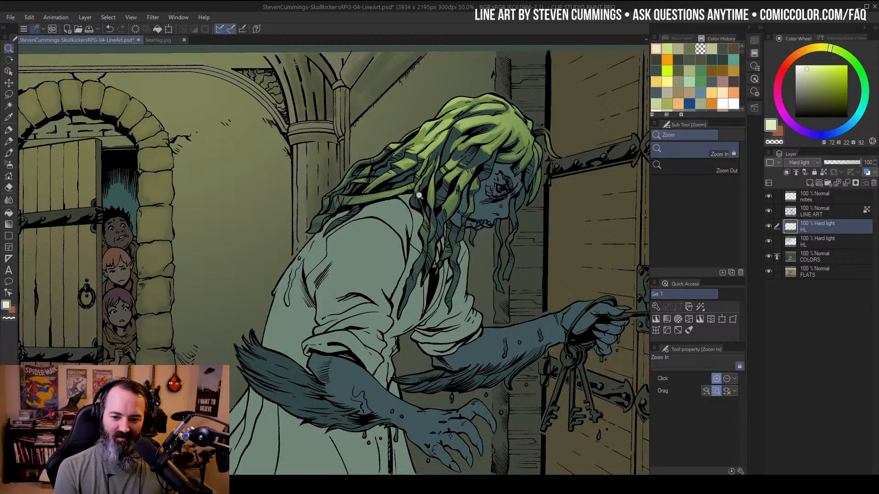
Fill a thin lassoed test strip on the bare wall with the pale yellow-green and examine its edges up close
key(ctrl+space)
click(289, 188)
mouse_move(225, 212)
mouse_down()
mouse_move(416, 169)
mouse_move(255, 315)
mouse_up()
key(ctrl+space)
click(357, 206)
click(377, 197)
key(g)
click(390, 141)
key(m)
key(ctrl+d)
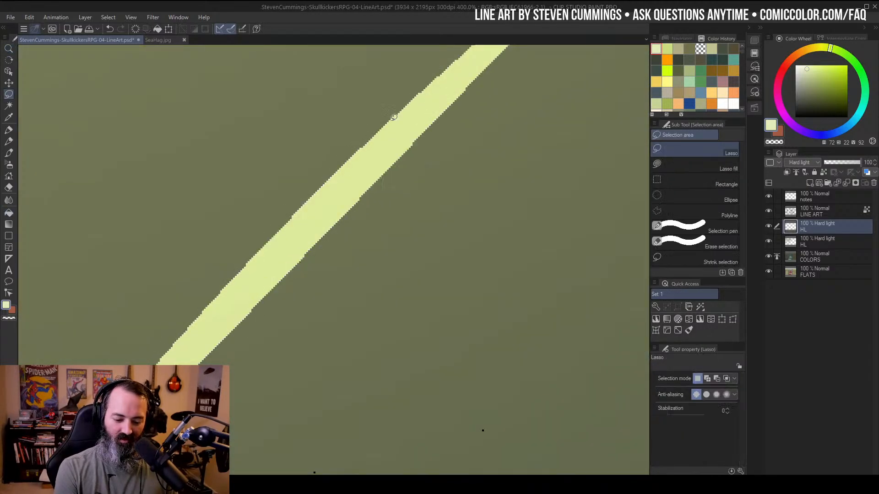
key(ctrl+space)
drag(424, 129, 513, 151)
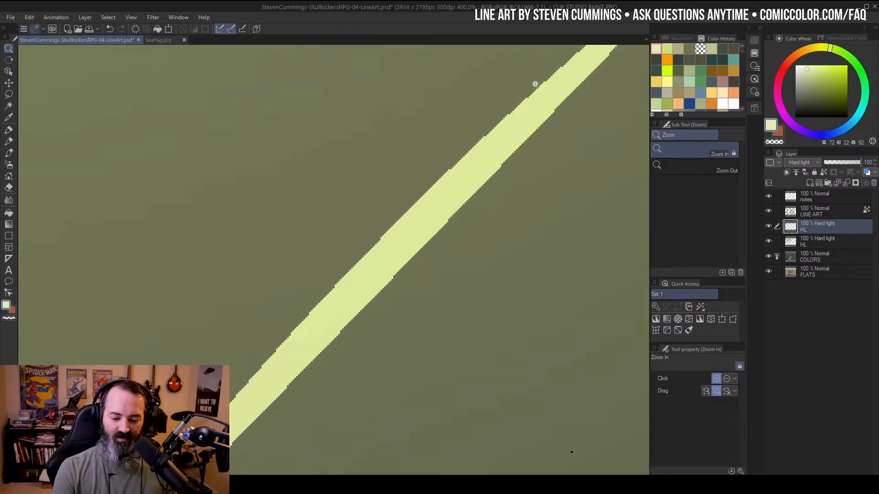
Reselect the test strip on the wall, clear its fill and deselect it
key(ctrl+shift+d)
key(Delete)
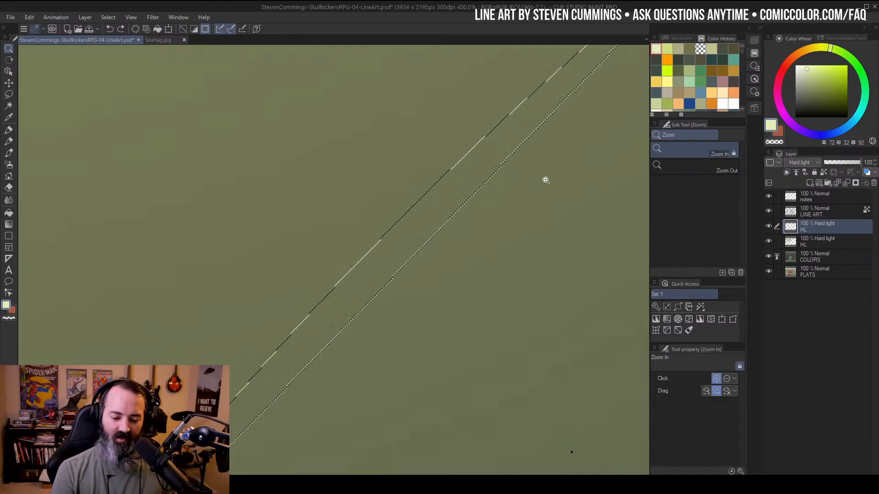
key(l)
key(ctrl+d)
Undo the pale highlight pass back to the active hair selection and hide the selection outline
key(z)
alt+click(451, 186)
alt+click(473, 187)
alt+click(498, 193)
alt+click(499, 193)
drag(560, 225, 385, 191)
click(497, 112)
drag(445, 123, 499, 183)
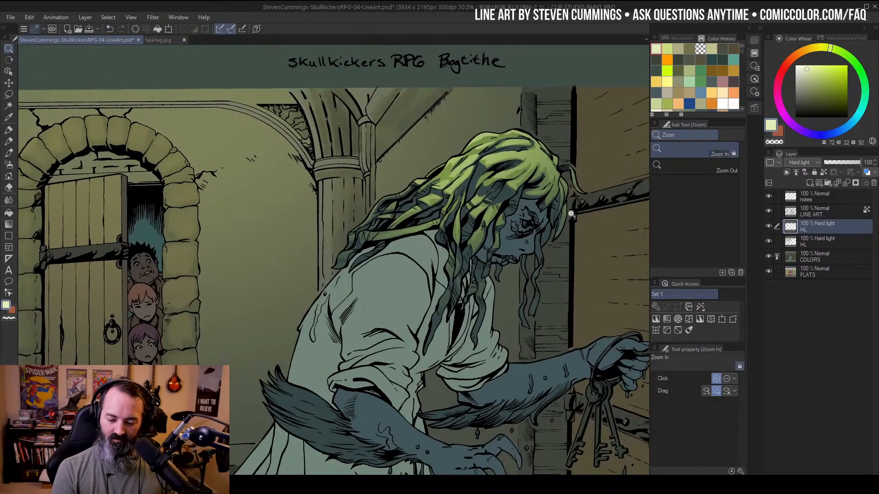
key(ctrl+z)
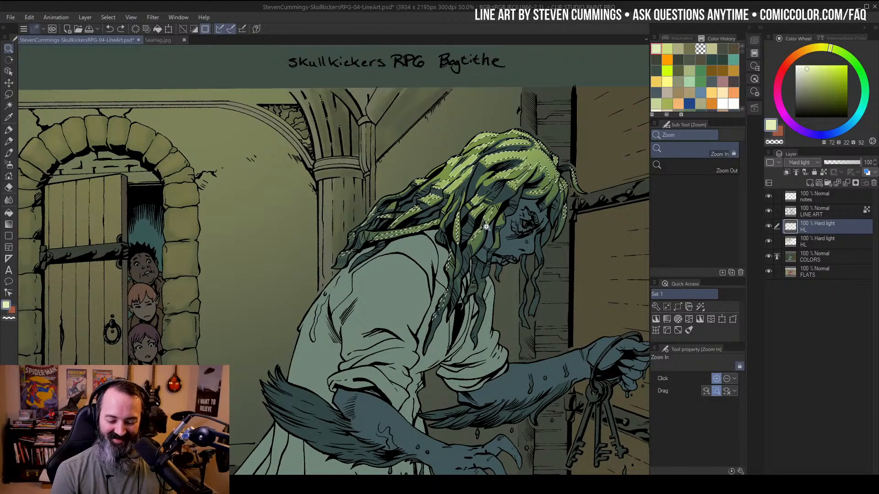
key(ctrl+d)
Shift the colour to a warmer yellow (61, 43, 86) and airbrush it softly over the selected crown and upper hair shapes
click(819, 67)
drag(819, 66, 822, 46)
key(b)
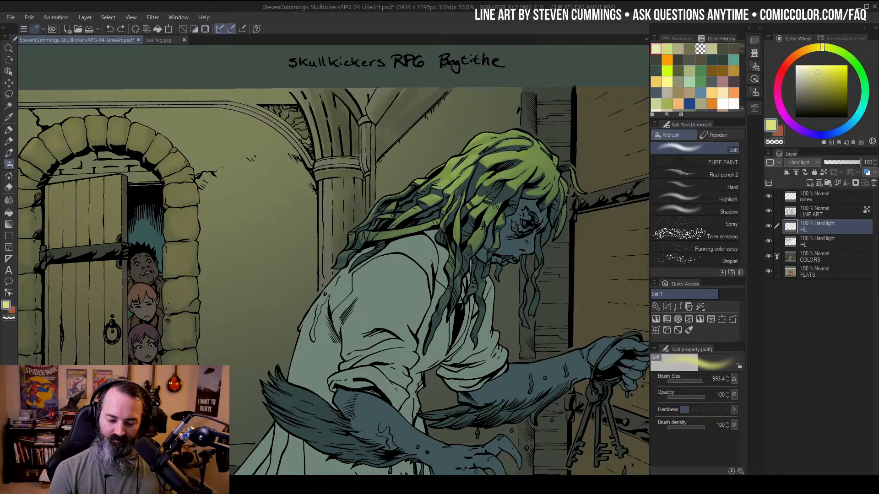
mouse_move(498, 162)
mouse_down()
mouse_move(476, 134)
mouse_move(540, 96)
mouse_up()
key(bracketleft)
mouse_move(548, 129)
mouse_down()
mouse_move(388, 187)
mouse_move(539, 147)
mouse_up()
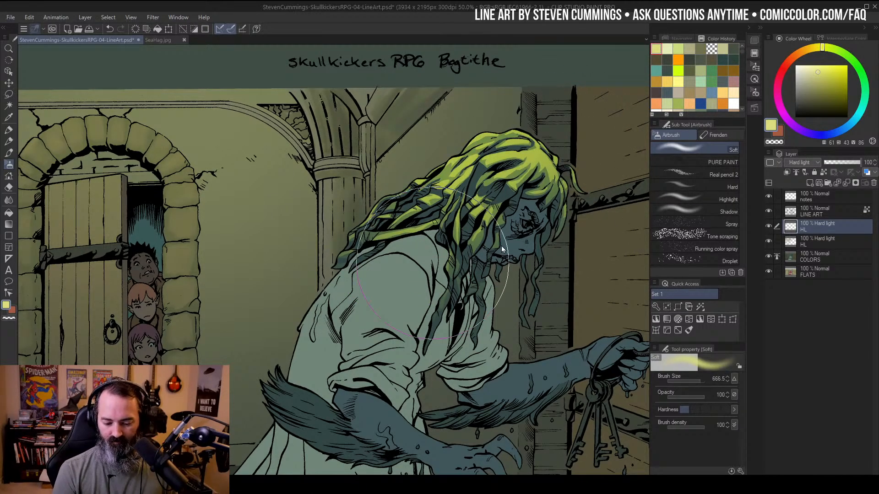
Undo the last stroke, airbrush the yellow over the lower hanging strands with a smaller Soft brush, and check the whole page
key(bracketleft)
key(bracketleft)
key(bracketleft)
key(bracketleft)
key(ctrl+z)
mouse_move(463, 255)
mouse_down()
mouse_move(500, 259)
mouse_move(484, 279)
mouse_up()
key(slash)
alt+click(523, 214)
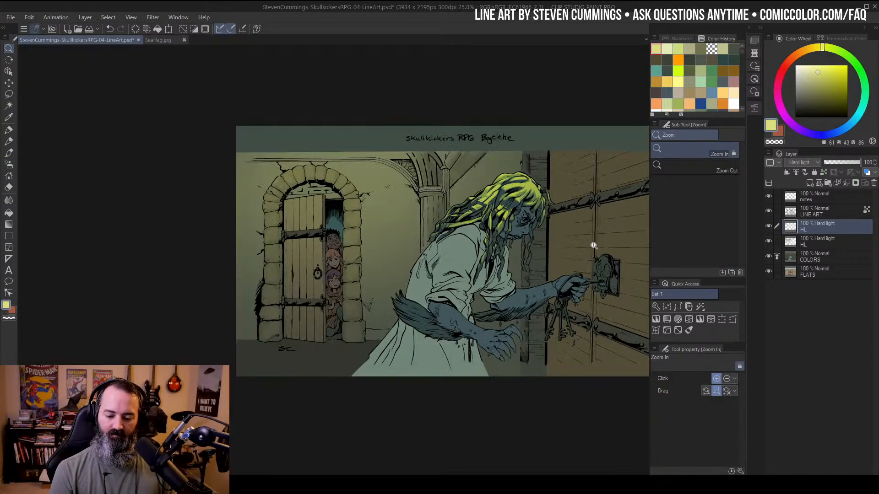
Lasso reflected-light shapes inside the dark strands at the middle of the hair and beneath the lit back locks
click(582, 165)
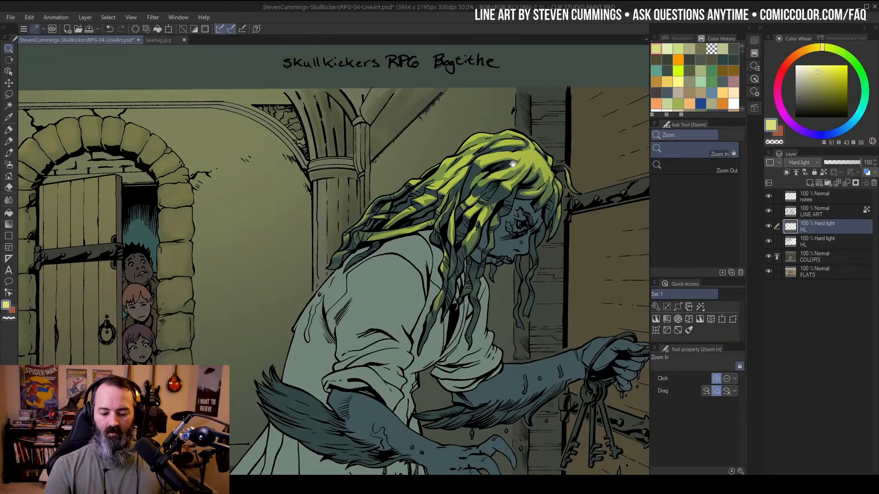
click(582, 165)
click(582, 165)
key(m)
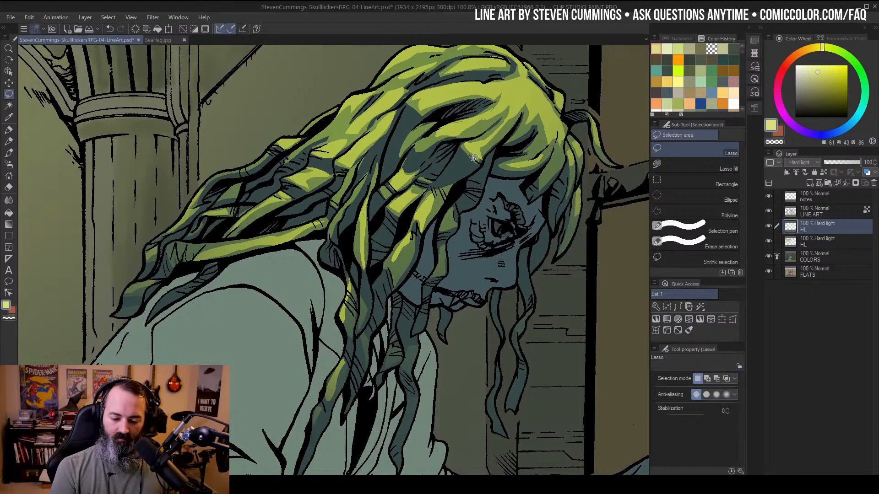
drag(458, 159, 440, 184)
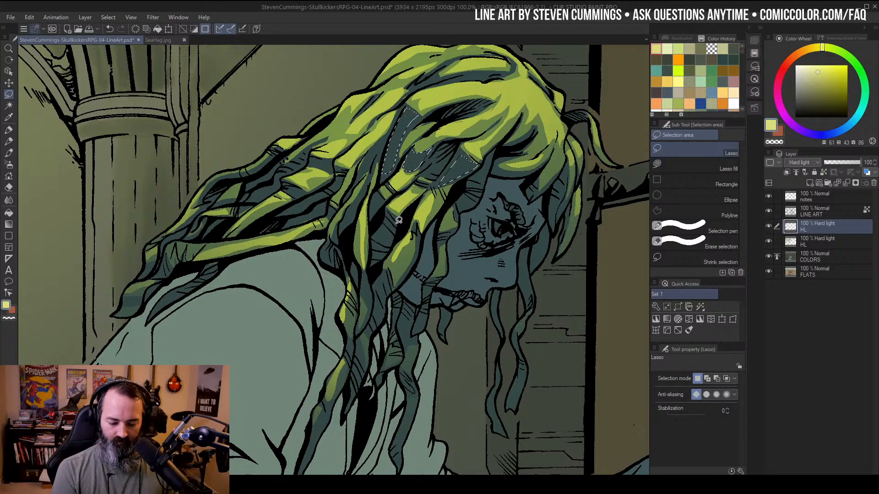
mouse_move(399, 220)
mouse_down()
mouse_move(388, 210)
mouse_move(381, 237)
mouse_move(393, 243)
mouse_up()
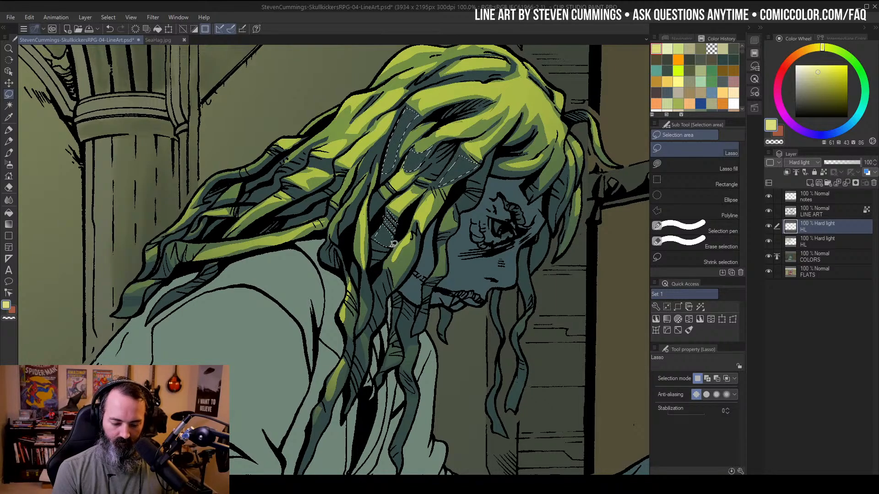
drag(359, 198, 353, 222)
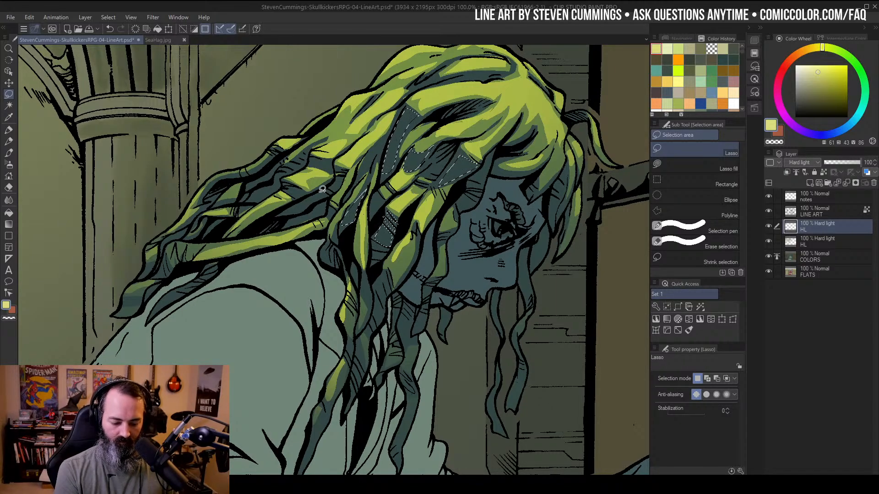
mouse_move(319, 187)
mouse_down()
mouse_move(288, 183)
mouse_move(312, 190)
mouse_move(354, 172)
mouse_move(306, 219)
mouse_move(328, 197)
mouse_up()
Add shapes on the dark hanging strand beside the neck and the shadowed back strands to the selection
drag(452, 220, 477, 136)
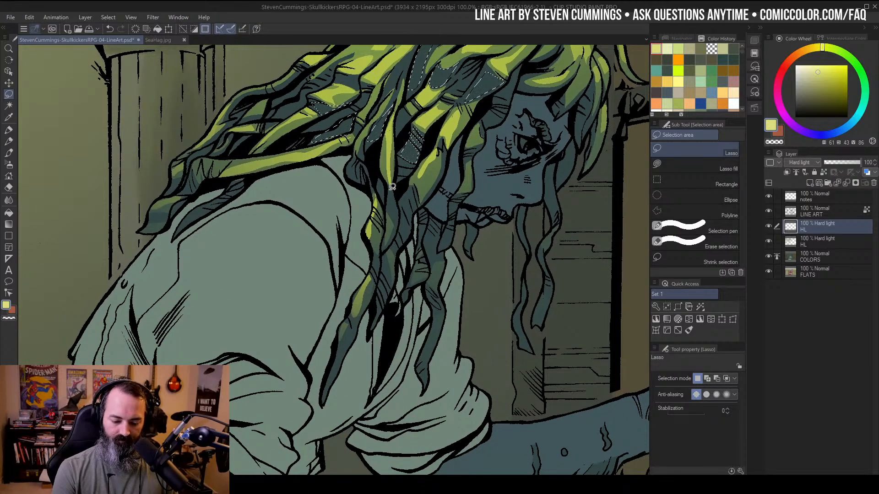
mouse_move(392, 186)
mouse_down()
mouse_move(391, 207)
mouse_move(413, 201)
mouse_up()
drag(414, 226, 399, 201)
drag(461, 120, 535, 151)
drag(378, 121, 350, 135)
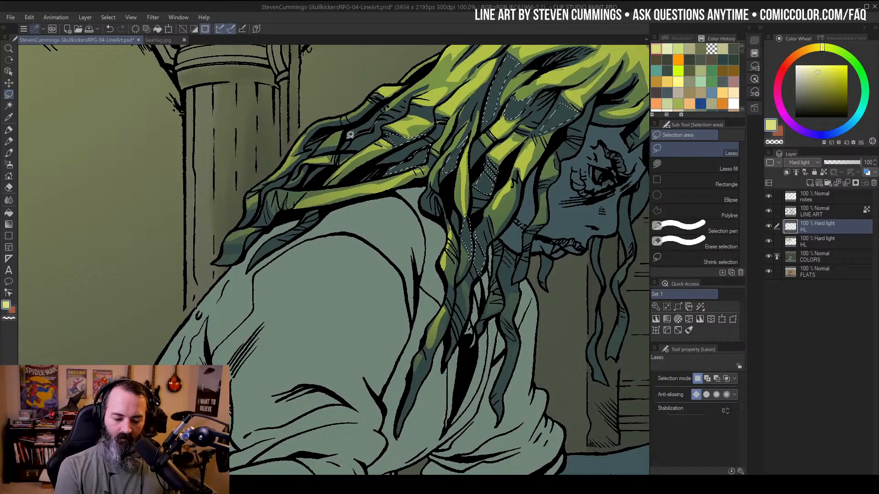
Add shapes on the dark lock above the brow and the shadowed front strands beyond the face to the selection
drag(560, 205, 480, 255)
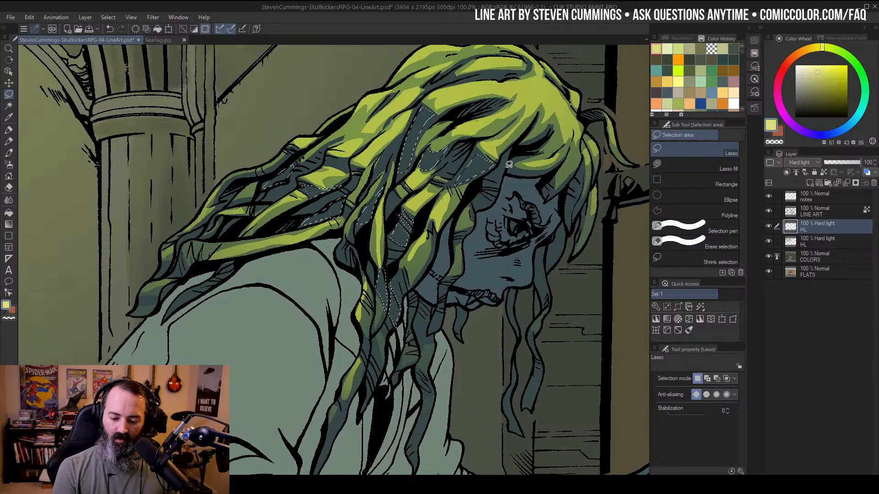
mouse_move(509, 154)
mouse_down()
mouse_move(485, 177)
mouse_move(509, 154)
mouse_up()
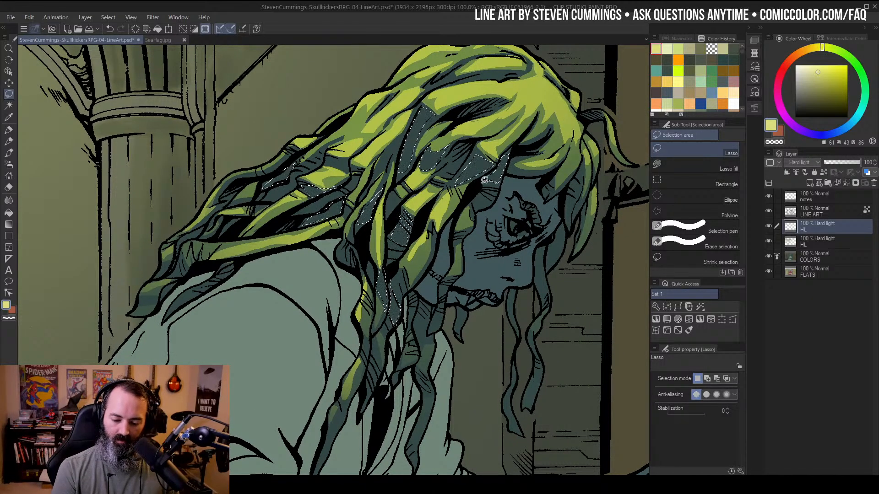
mouse_move(483, 182)
mouse_down()
mouse_move(496, 187)
mouse_move(484, 183)
mouse_move(495, 198)
mouse_up()
drag(557, 213, 490, 163)
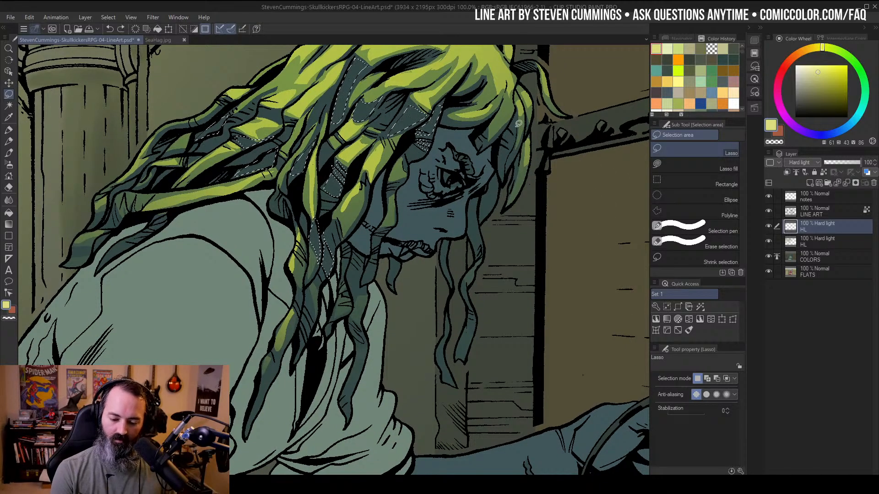
mouse_move(515, 128)
mouse_down()
mouse_move(476, 233)
mouse_move(481, 255)
mouse_move(484, 217)
mouse_up()
drag(419, 122, 522, 130)
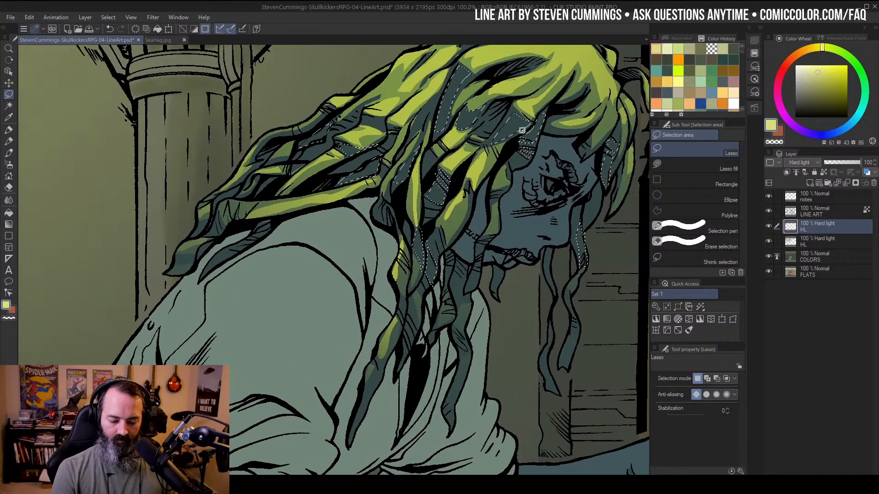
Hide the selection outline, sample the dark hair colour, brighten it to teal (176, 52, 66) and test it on the selected shapes
drag(524, 182, 461, 220)
key(ctrl+h)
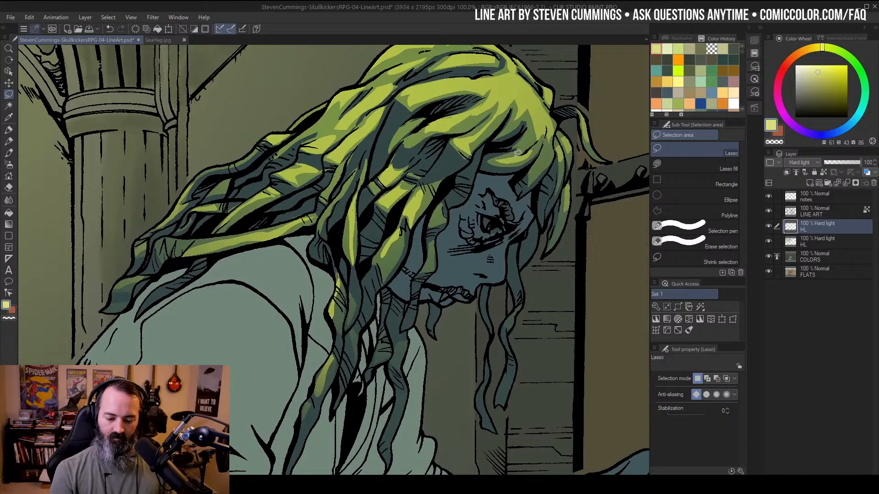
key(b)
alt+click(453, 158)
drag(826, 89, 822, 95)
drag(446, 167, 448, 220)
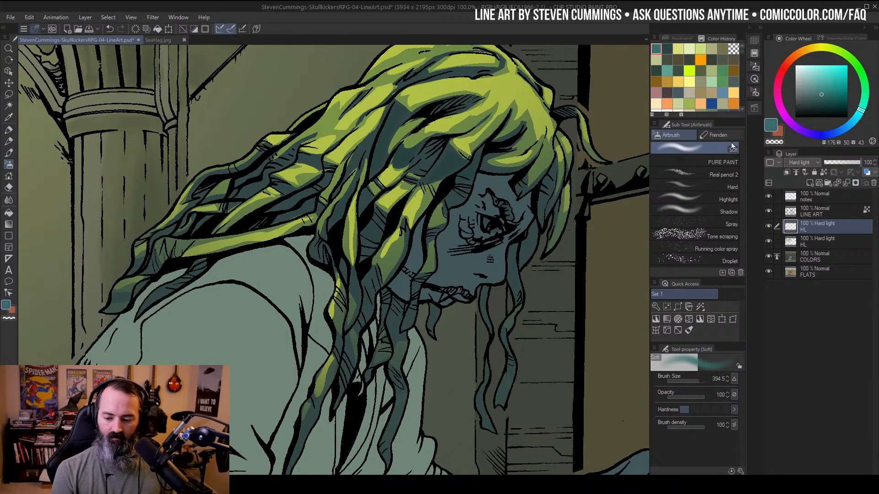
key(ctrl+z)
click(822, 83)
mouse_move(454, 189)
mouse_down()
mouse_move(400, 233)
mouse_move(465, 223)
mouse_up()
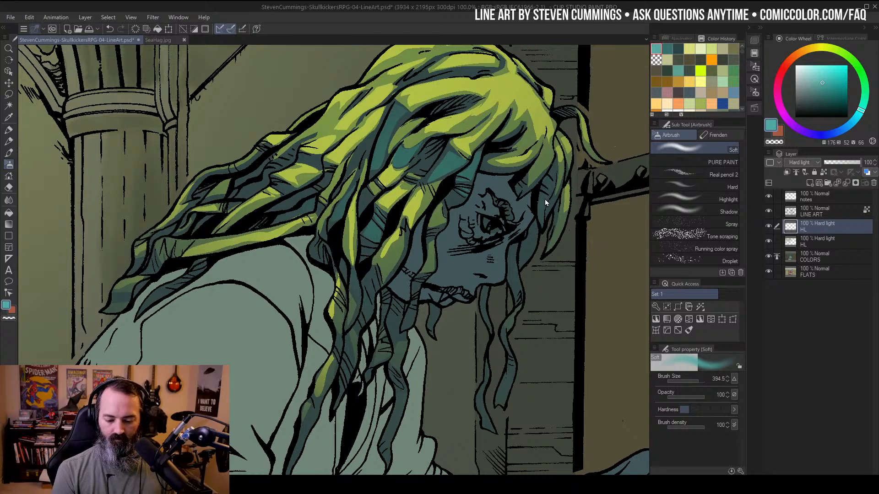
key(ctrl+z)
Airbrush the teal reflected light onto the selected hair shapes, undo the first stroke and enlarge the soft brush to 410.2
key(slash)
alt+click(483, 222)
key(ctrl+h)
key(b)
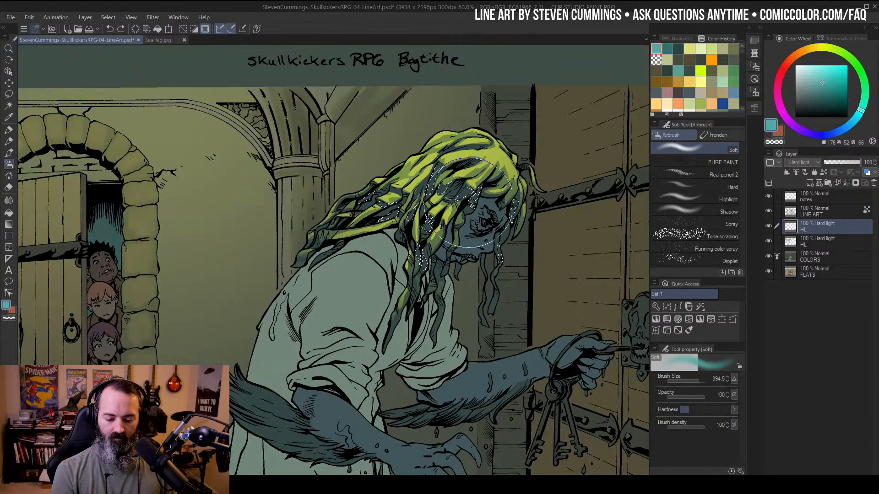
key(ctrl+h)
mouse_move(447, 198)
mouse_down()
mouse_move(485, 210)
mouse_move(435, 246)
mouse_up()
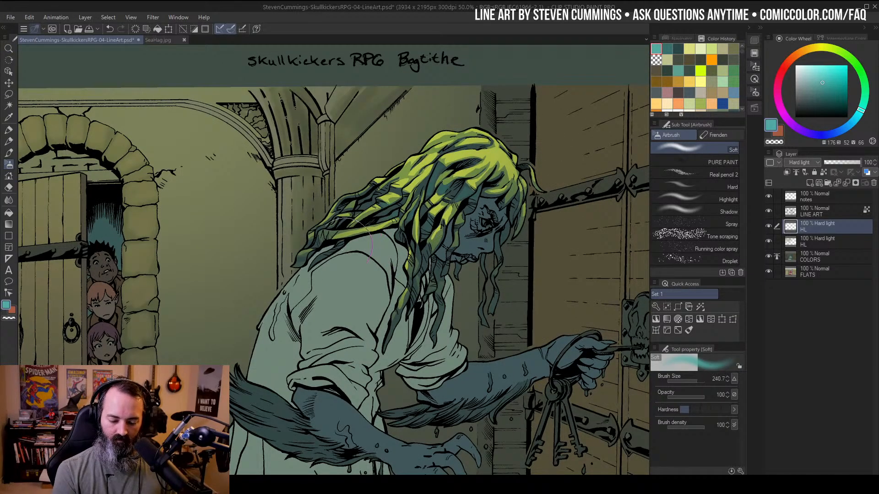
key(ctrl+z)
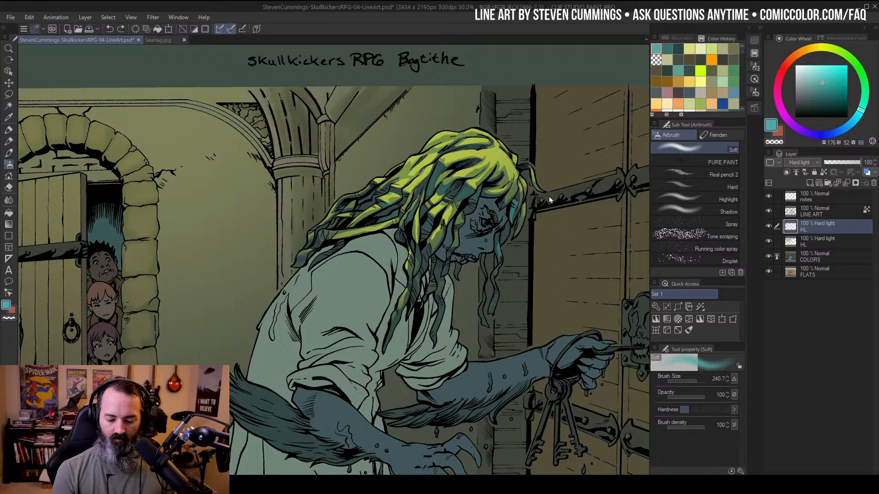
ctrl+alt+drag(538, 217, 559, 212)
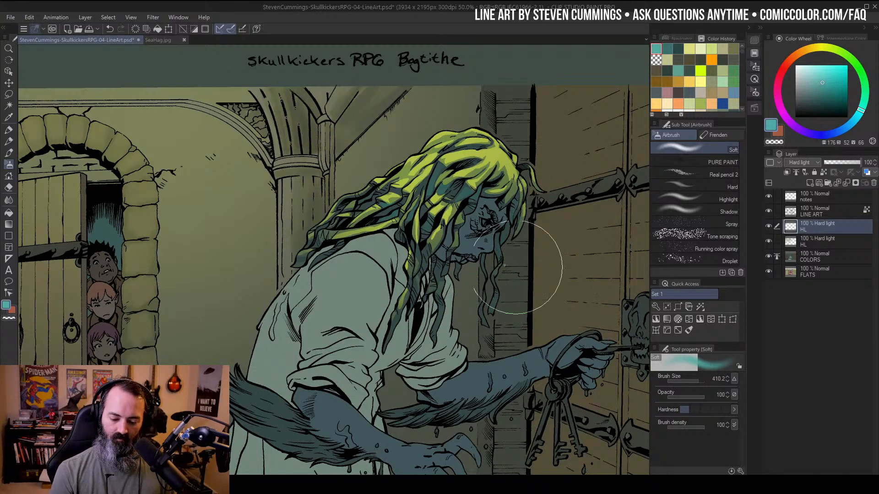
Examine the hair's teal reflected light and yellow highlights against the whole picture at several zoom levels
key(ctrl+space)
alt+click(470, 242)
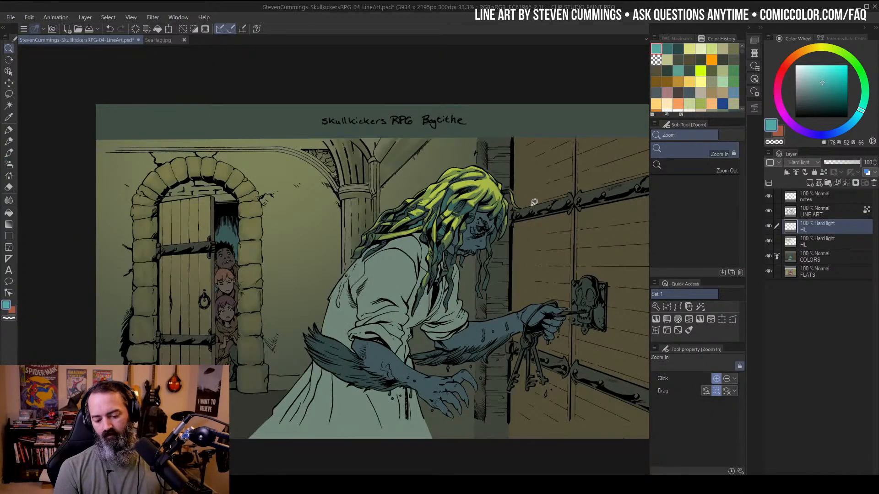
alt+click(514, 196)
alt+click(516, 195)
click(505, 193)
click(505, 193)
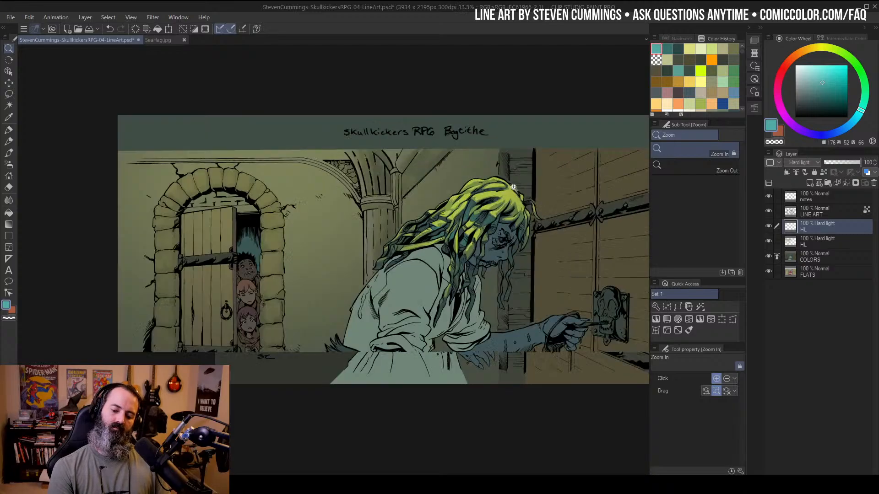
drag(547, 198, 477, 198)
key(m)
scroll(486, 204, down, 3)
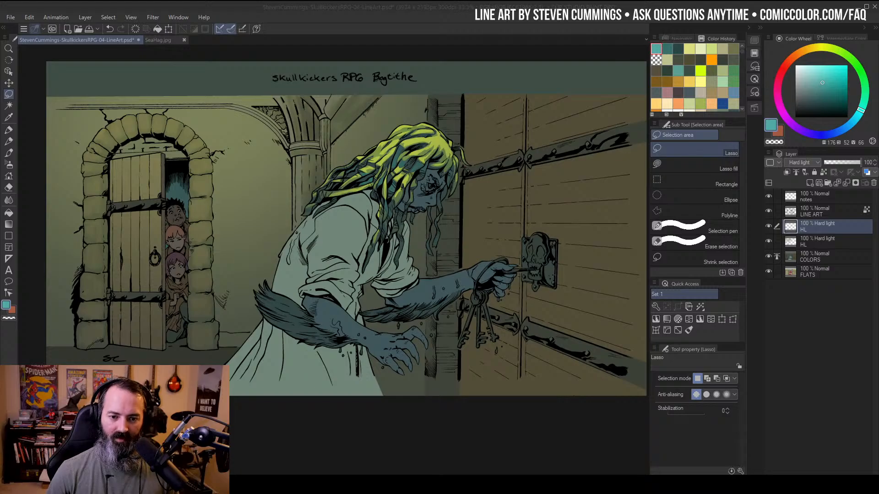
click(428, 220)
key(ctrl+space)
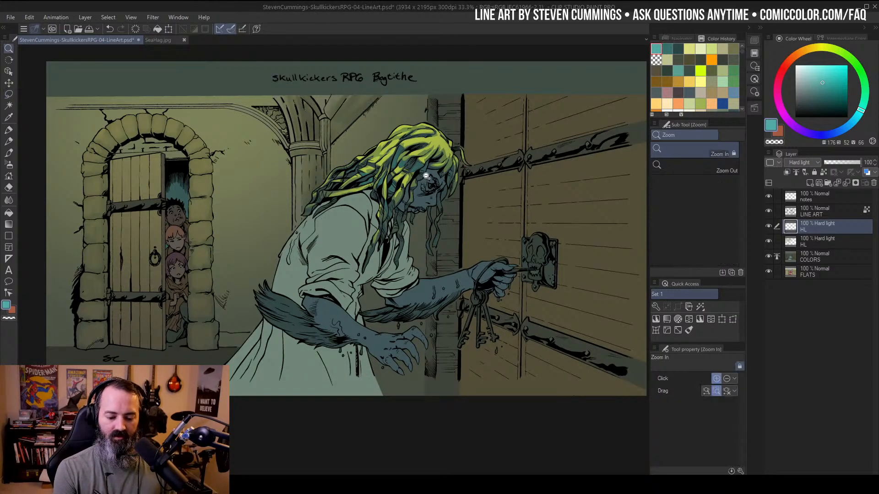
scroll(428, 173, down, 3)
click(425, 174)
drag(459, 166, 477, 198)
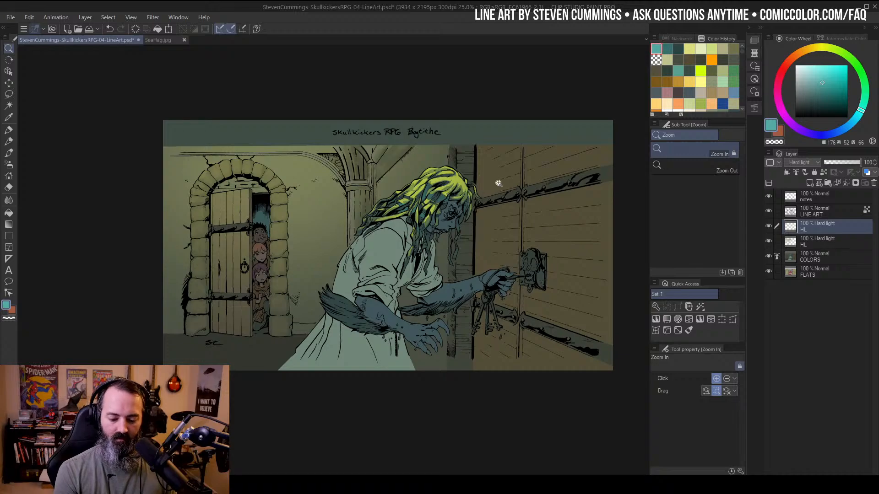
click(430, 221)
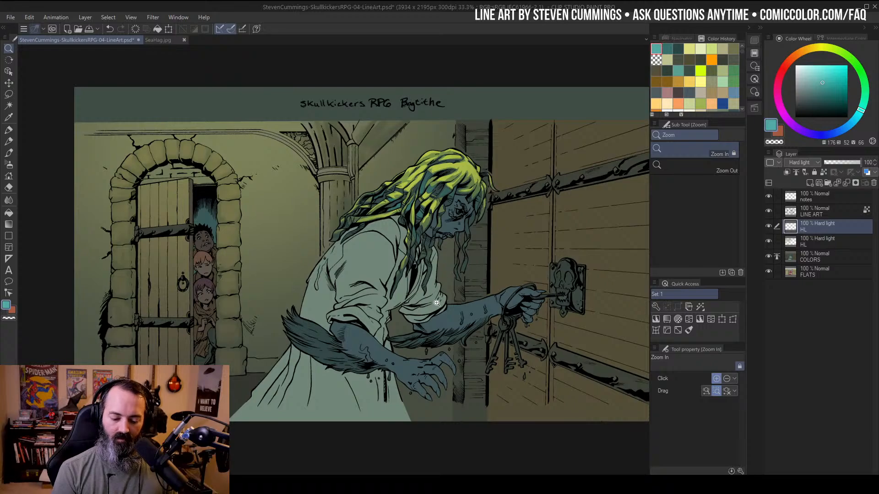
scroll(456, 223, down, 1)
drag(469, 222, 451, 221)
scroll(452, 218, up, 1)
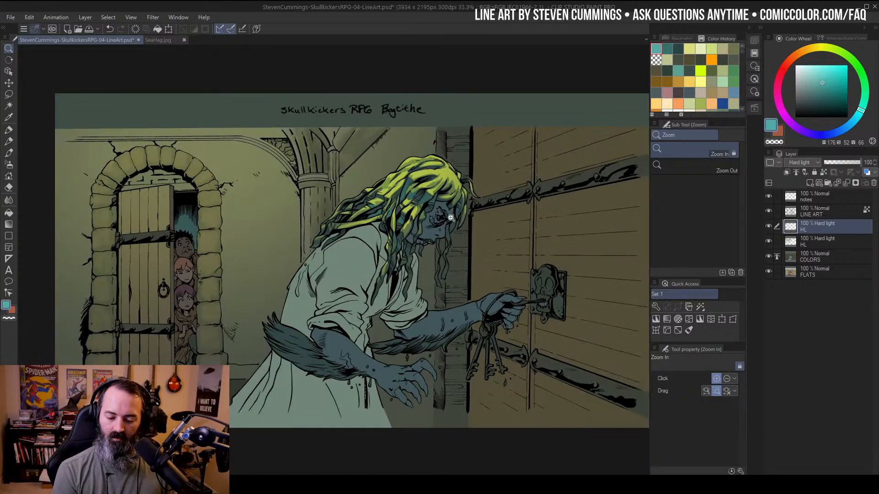
Select the hair and fur areas by colour on the COLORS layer and compare the upper HL layer hidden and shown
click(805, 256)
key(w)
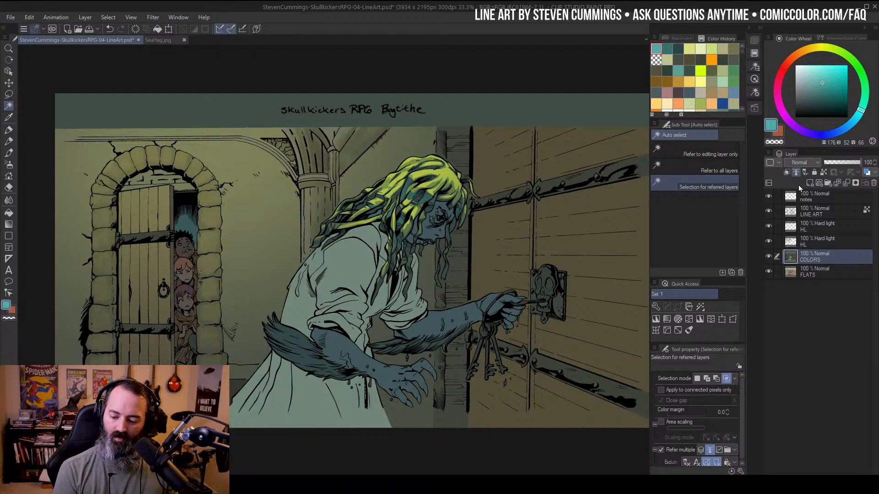
click(794, 273)
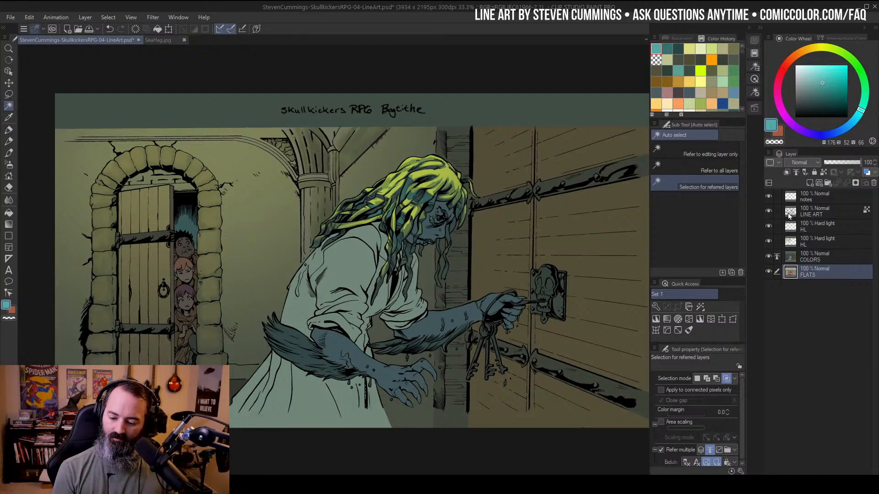
click(807, 256)
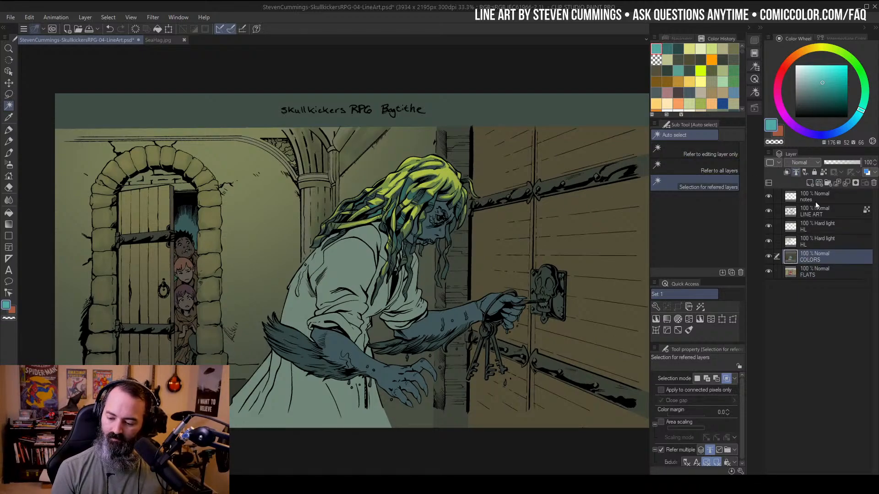
click(721, 155)
click(361, 378)
key(m)
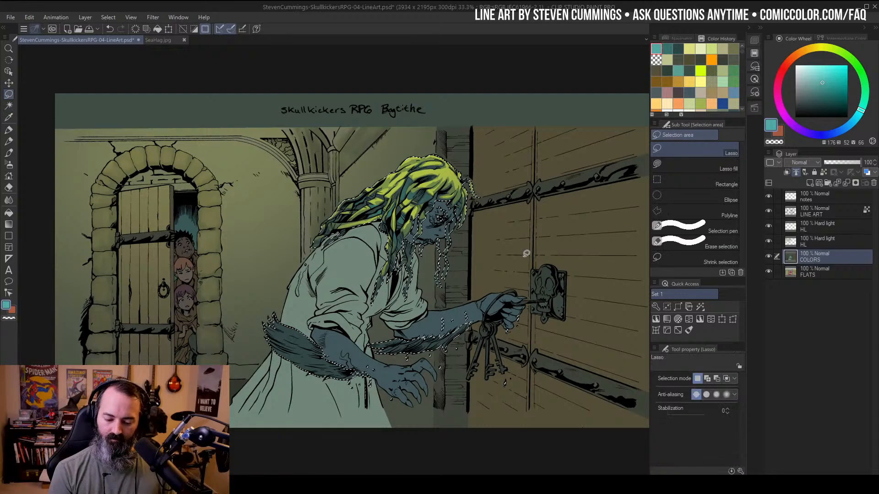
click(770, 226)
click(769, 227)
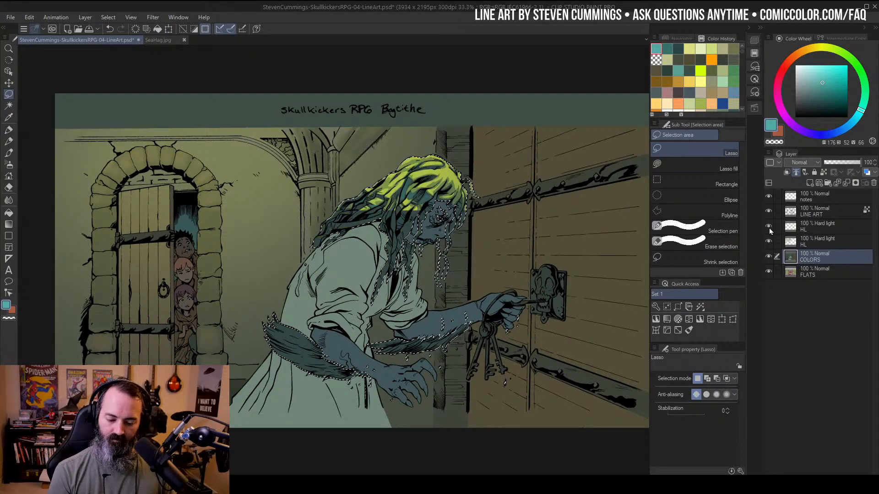
Adjust the upper HL layer's colours with a slightly negative hue shift, saturation -6 and luminosity -8
click(793, 227)
key(ctrl+u)
click(521, 129)
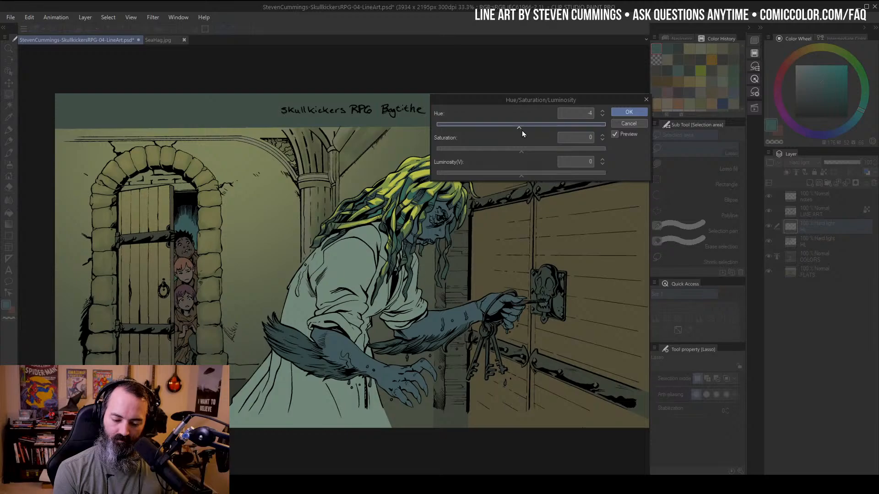
drag(519, 174, 529, 152)
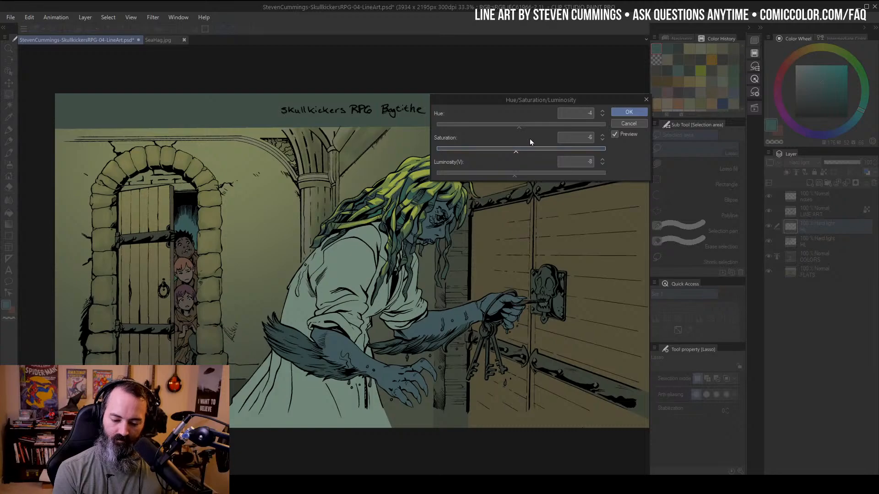
click(514, 130)
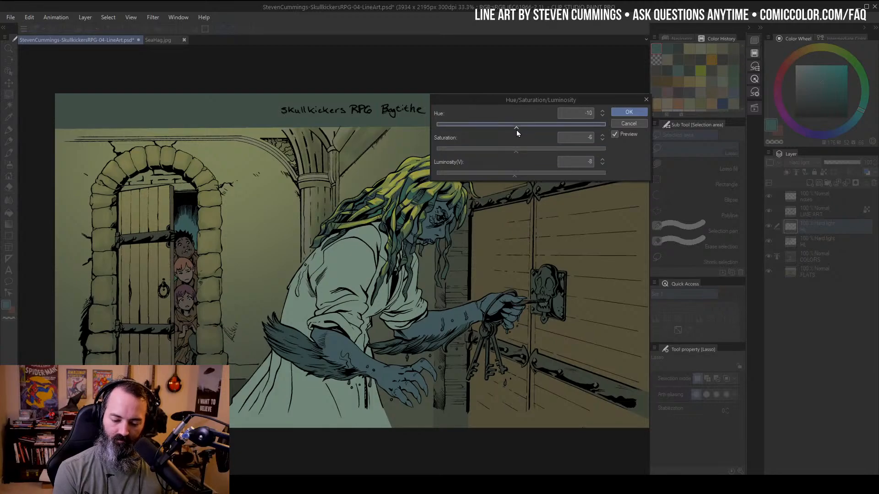
drag(516, 134, 518, 133)
click(628, 112)
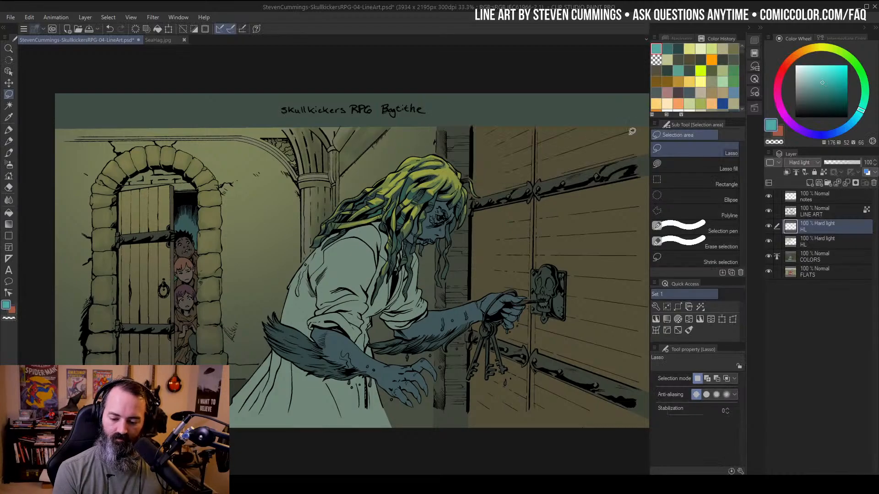
Examine the adjusted hair colours in relation to the hag's skin, shirt and the background
key(ctrl+space)
scroll(493, 222, down, 3)
click(473, 218)
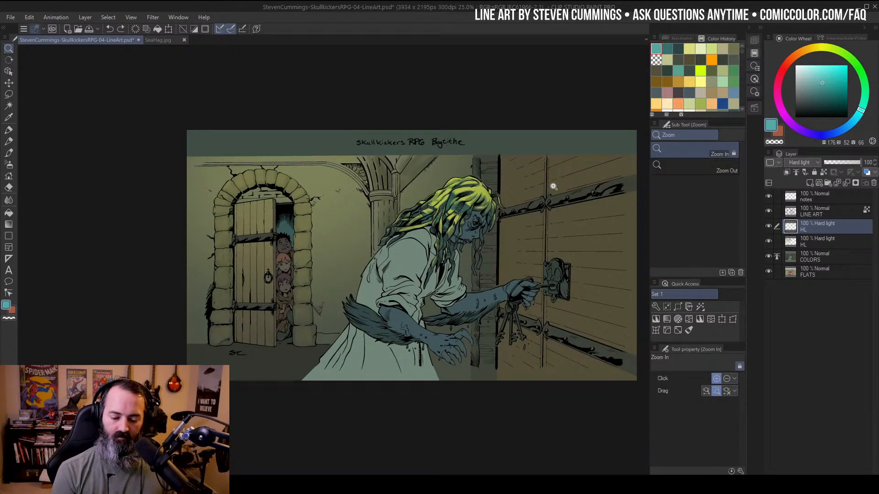
click(571, 186)
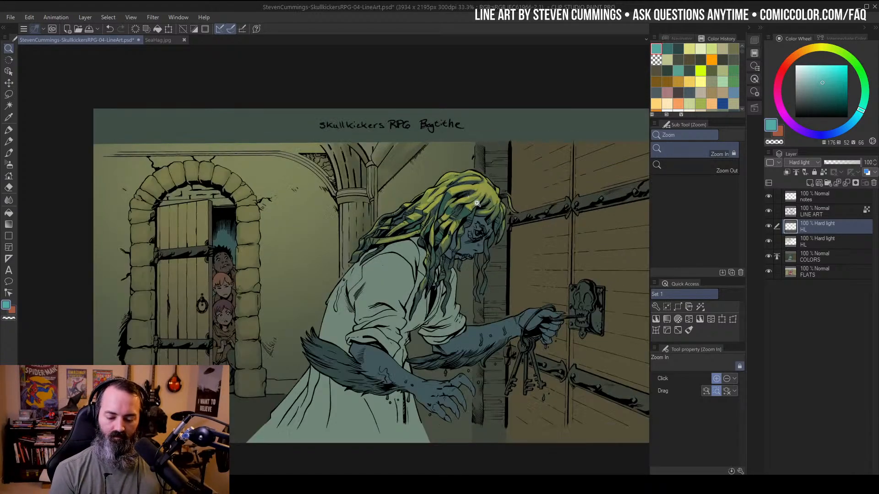
key(m)
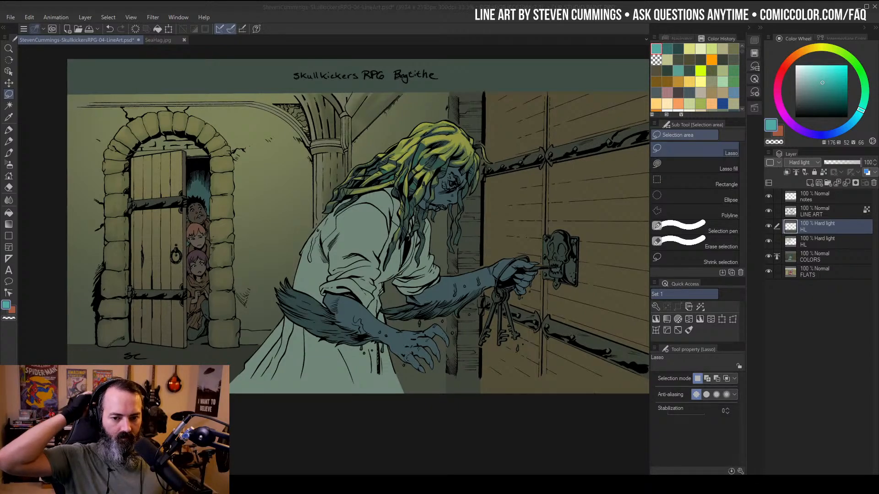
click(541, 163)
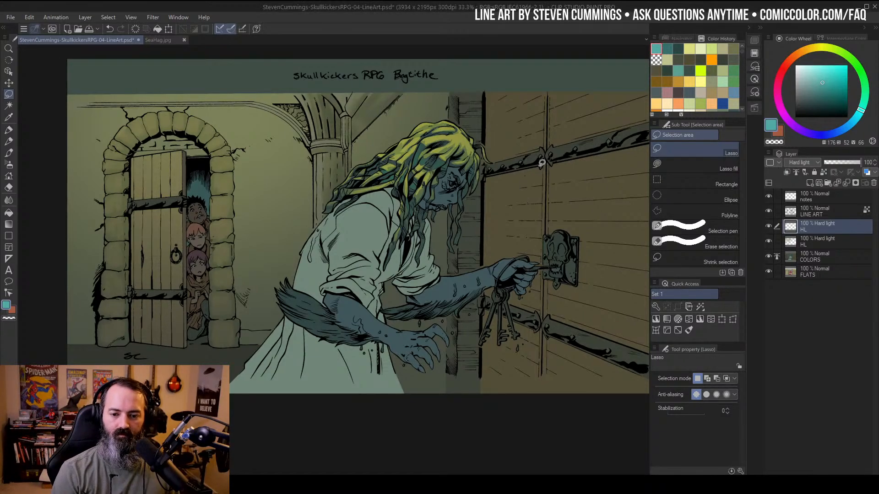
key(ctrl+alt+space)
ctrl+alt+click(514, 169)
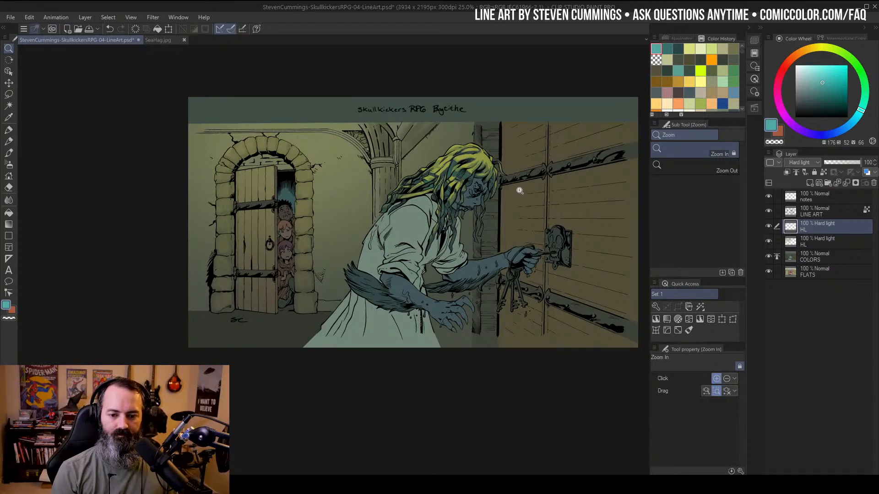
drag(524, 195, 502, 196)
ctrl+click(472, 214)
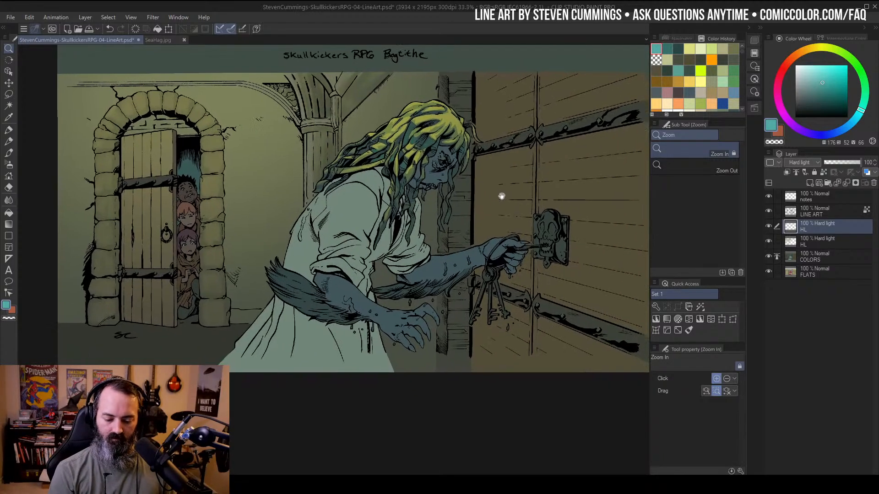
key(w)
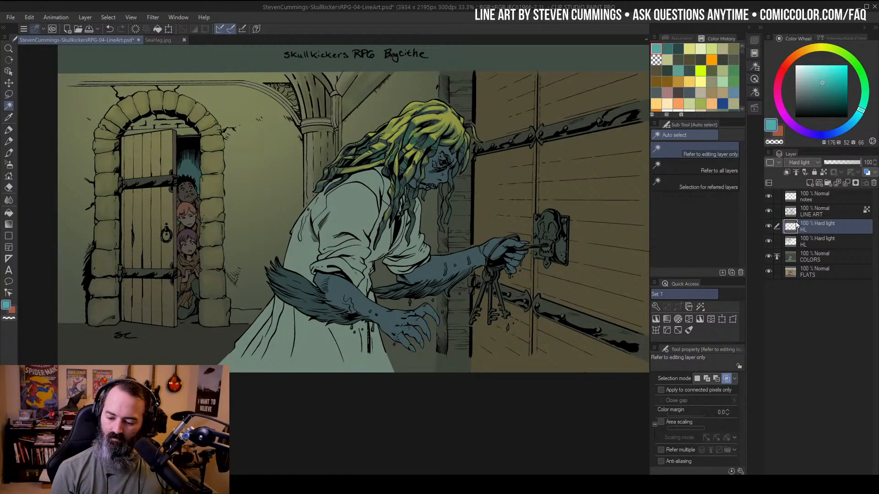
click(440, 266)
key(ctrl+d)
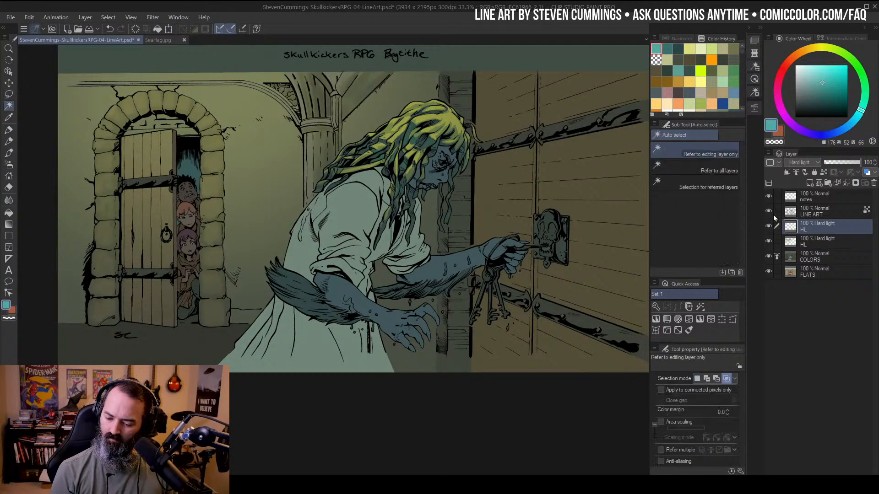
click(704, 185)
click(432, 181)
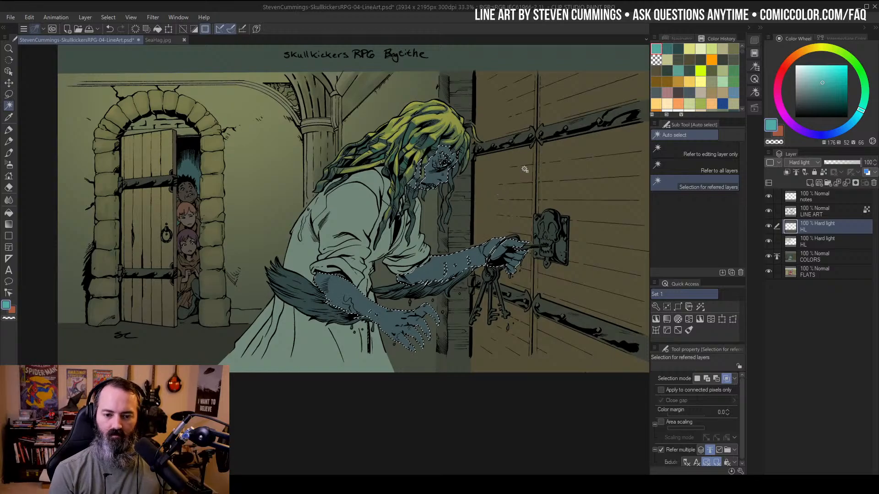
key(m)
key(ctrl+d)
Examine the whole illustration from far out, and inspect the hag's face, arm and the door lock closely
mouse_move(517, 163)
mouse_down()
mouse_move(512, 132)
mouse_move(512, 151)
mouse_move(523, 150)
mouse_up()
key(ctrl+space)
click(494, 129)
alt+click(503, 160)
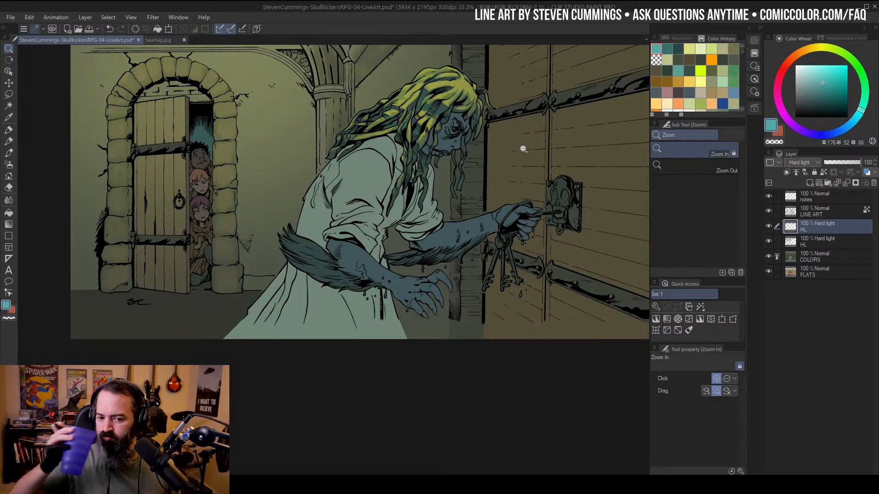
drag(481, 174, 487, 213)
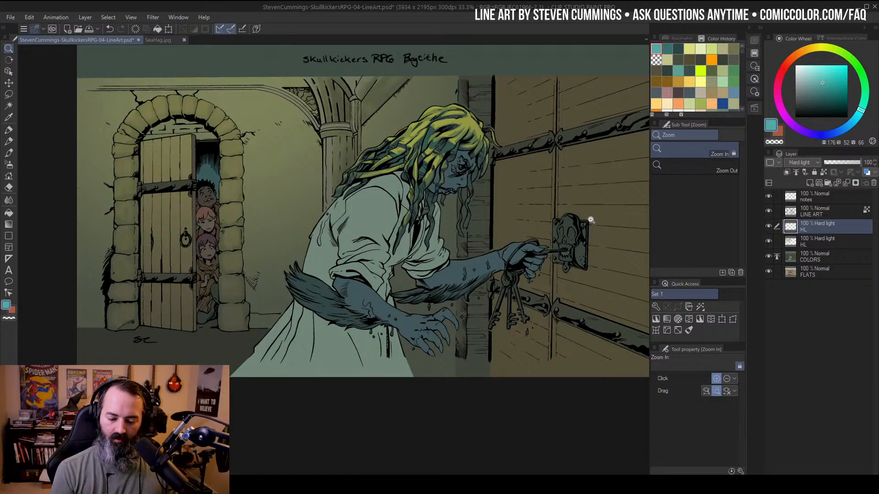
scroll(490, 222, down, 3)
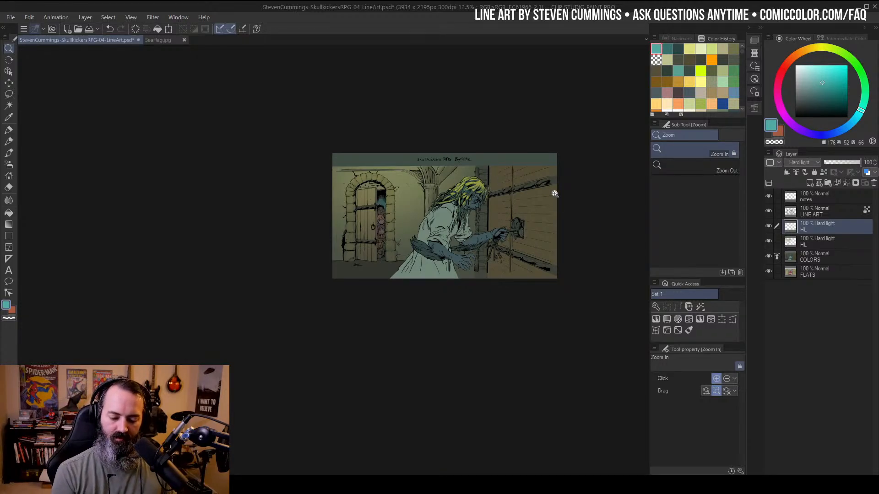
scroll(517, 205, up, 2)
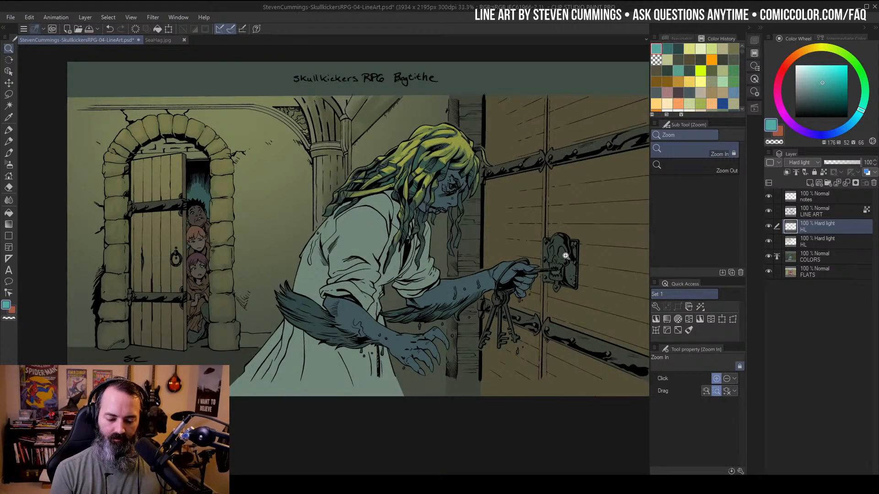
scroll(510, 230, up, 2)
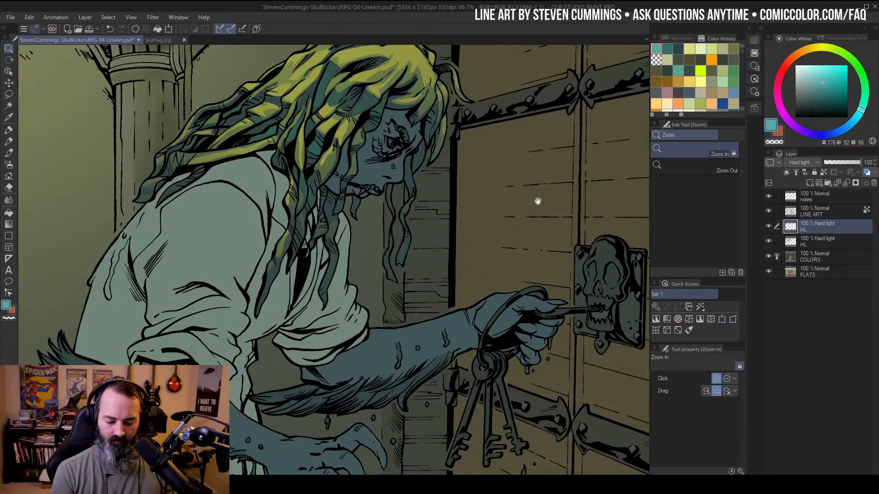
drag(538, 202, 556, 191)
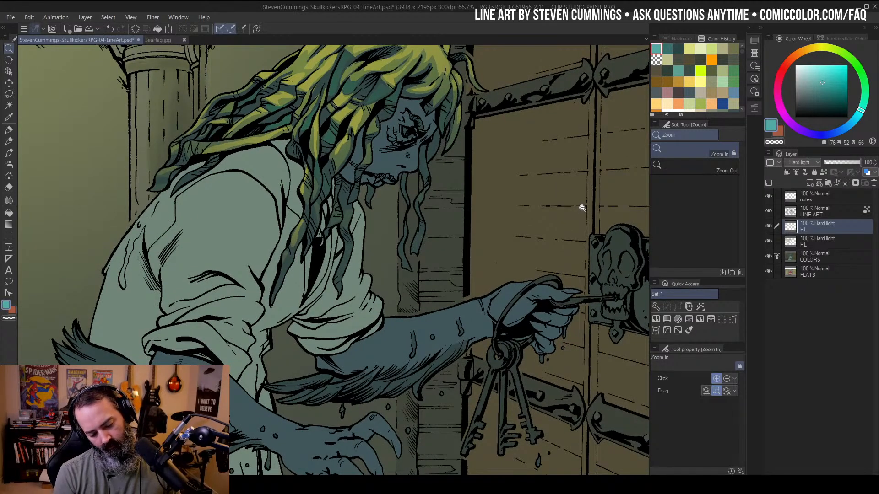
Examine the face, hair and skin colours of the creature in the SeaHag.jpg reference, and return to the line art document
click(156, 40)
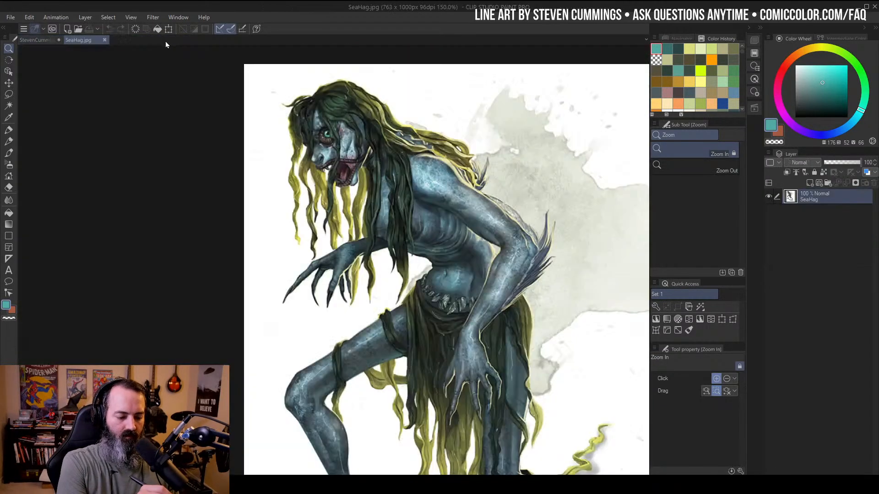
scroll(373, 145, up, 3)
drag(450, 158, 518, 183)
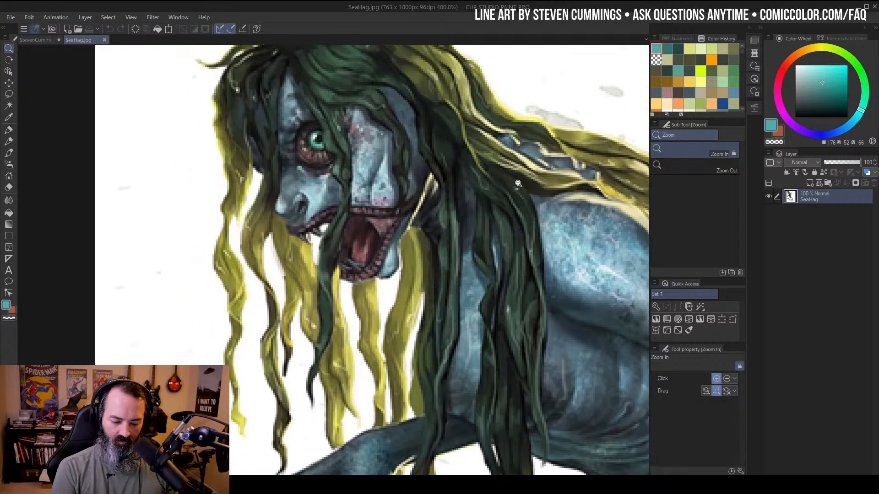
scroll(511, 189, down, 2)
drag(560, 212, 551, 214)
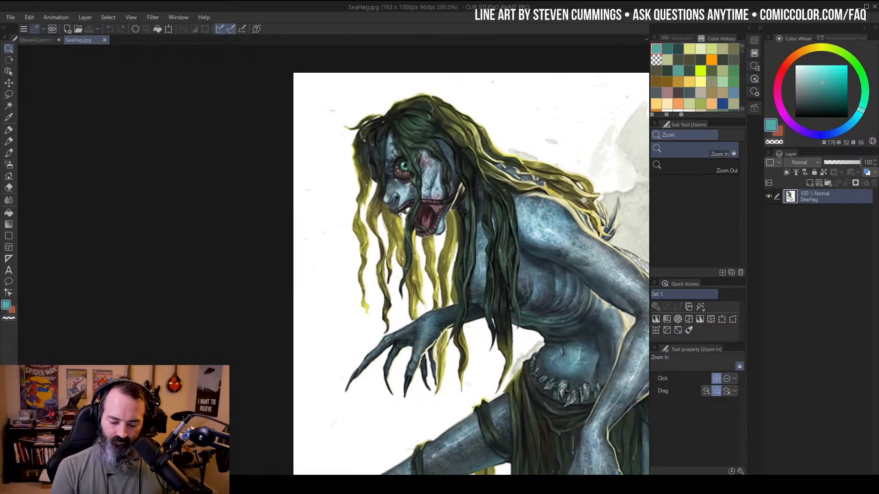
drag(584, 238, 496, 217)
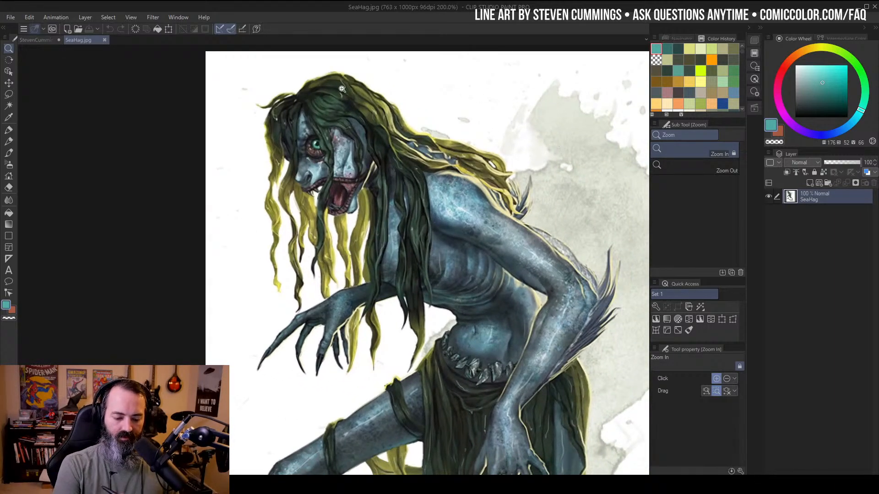
click(52, 40)
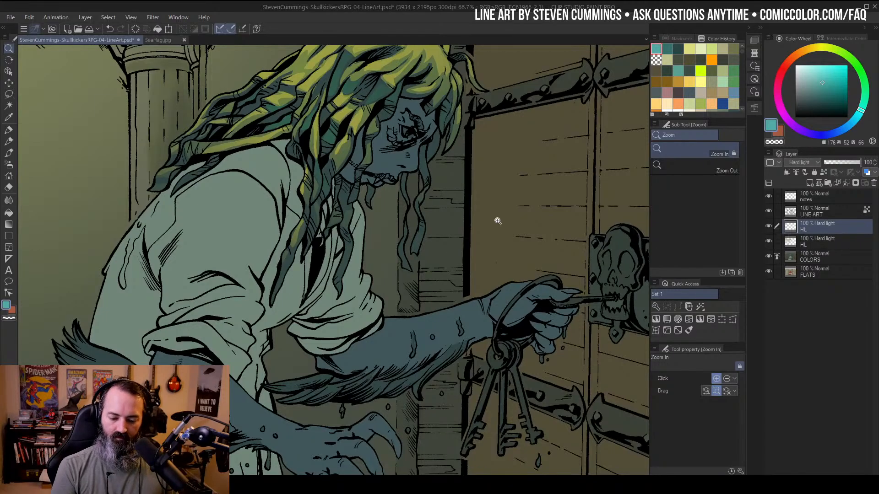
Select the hag's lips, including the corner of her mouth behind the hair strand, with the Lasso
click(406, 156)
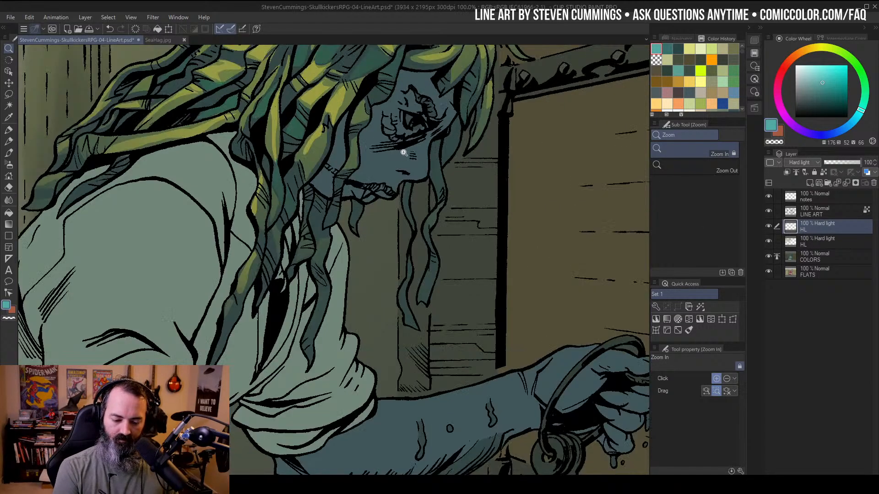
click(406, 156)
mouse_move(408, 159)
mouse_down()
mouse_move(459, 255)
mouse_move(505, 213)
mouse_up()
key(m)
mouse_move(376, 221)
mouse_down()
mouse_move(393, 237)
mouse_move(375, 222)
mouse_up()
mouse_move(431, 252)
mouse_down()
mouse_move(467, 252)
mouse_move(484, 265)
mouse_move(423, 252)
mouse_up()
alt+click(517, 241)
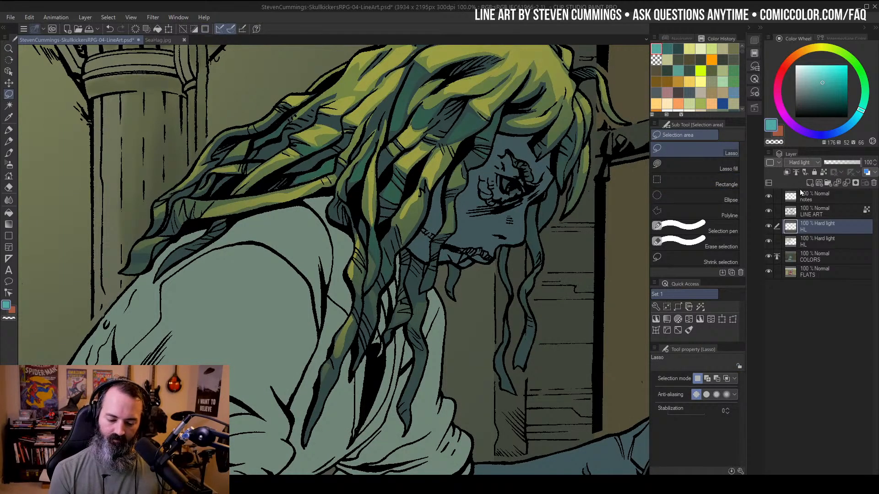
key(ctrl+u)
drag(521, 174, 514, 174)
click(534, 152)
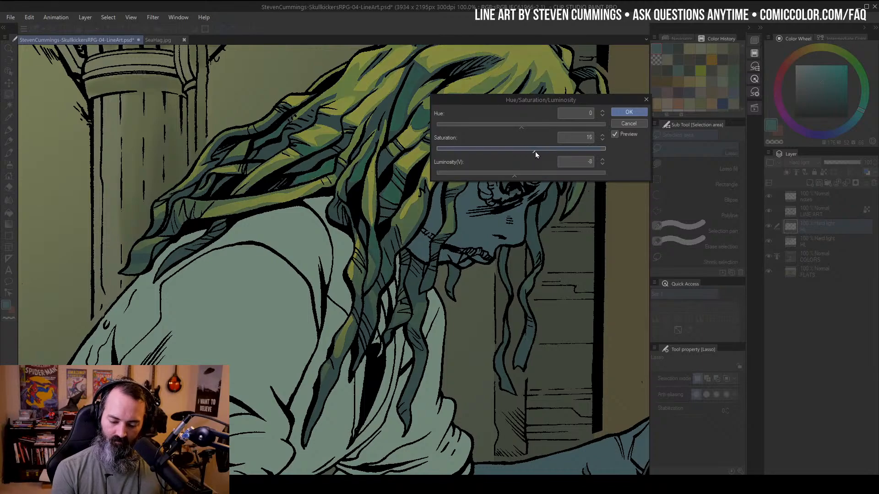
click(617, 123)
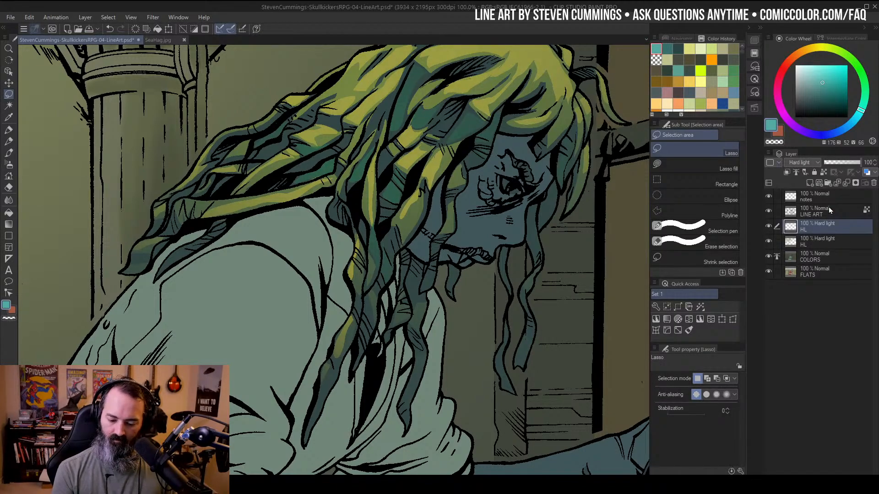
key(ctrl+z)
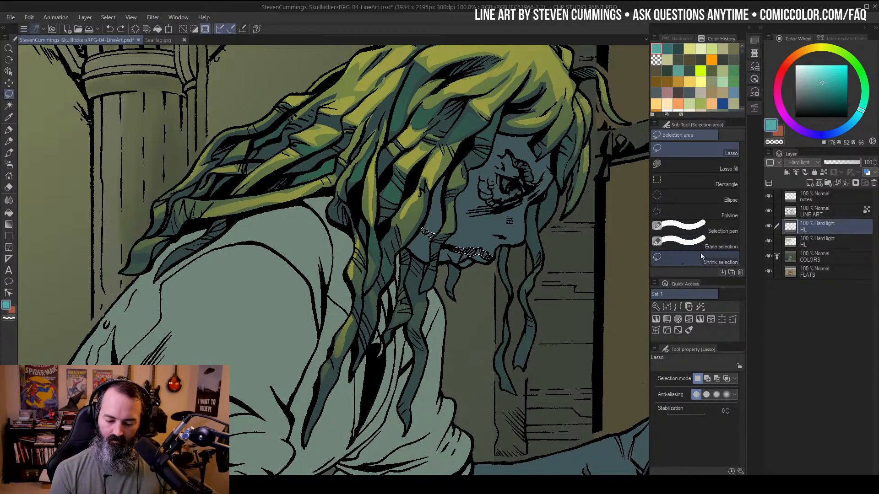
Recolour the selected lips on the COLORS layer to a muted red with hue 154, reduced saturation and luminosity -10
click(806, 256)
key(ctrl+u)
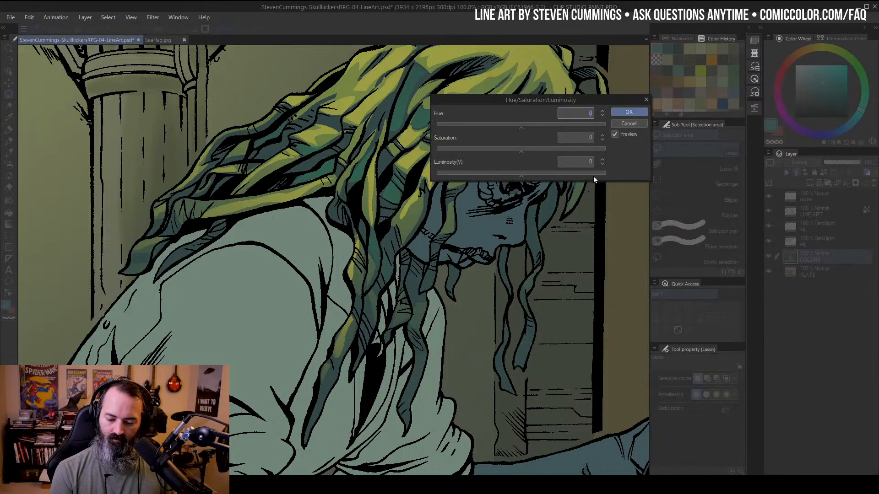
drag(520, 175, 512, 176)
click(532, 151)
drag(521, 127, 557, 125)
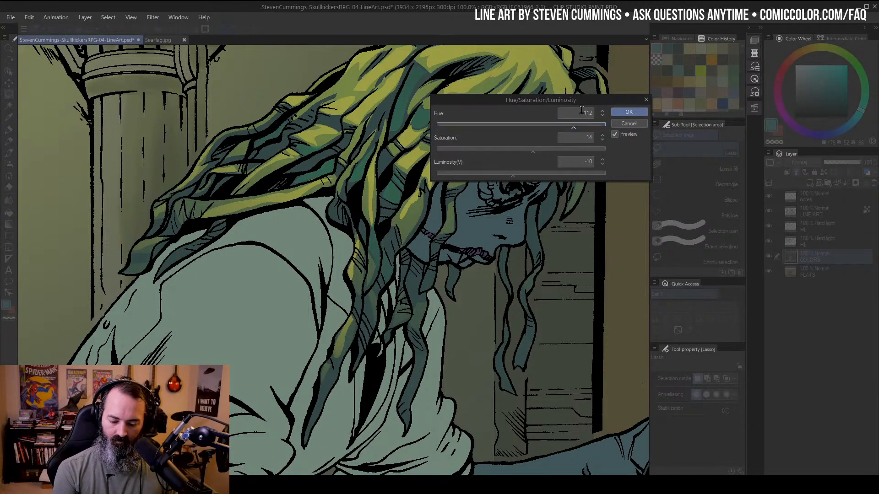
drag(591, 127, 592, 126)
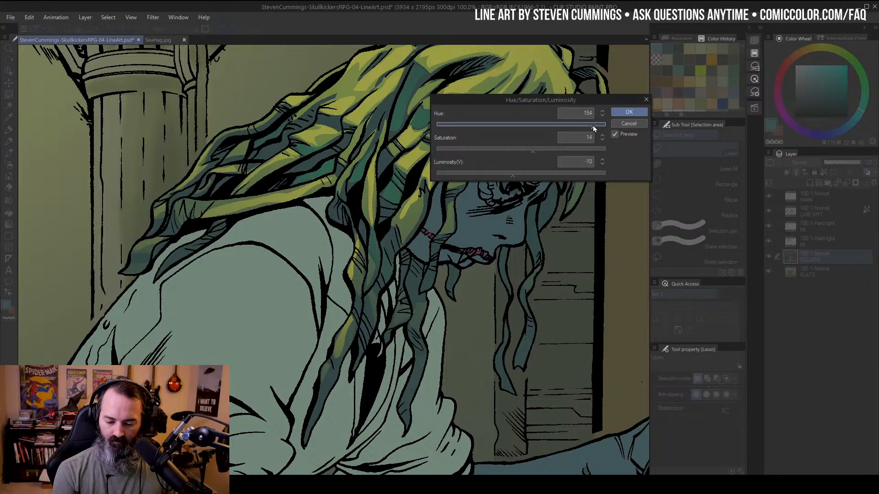
drag(533, 150, 501, 151)
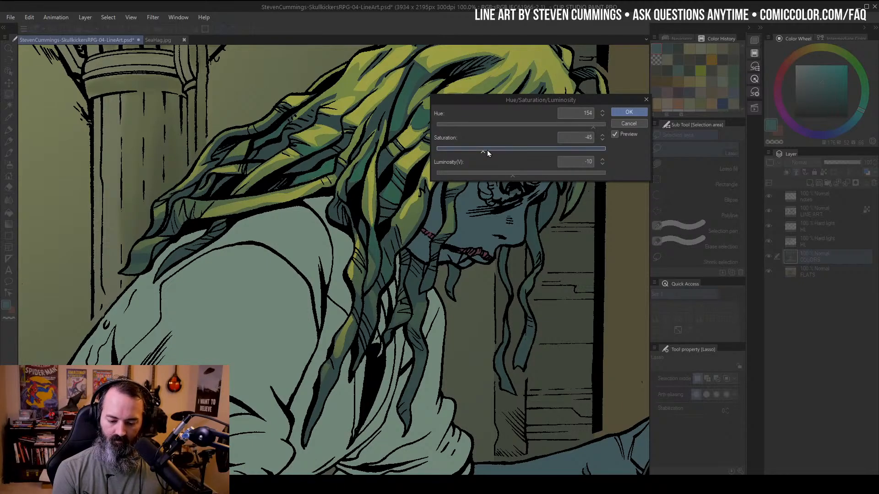
click(635, 114)
Examine the recoloured lips against the hag's face and hair, both in the whole illustration and close up
key(/)
scroll(525, 192, down, 3)
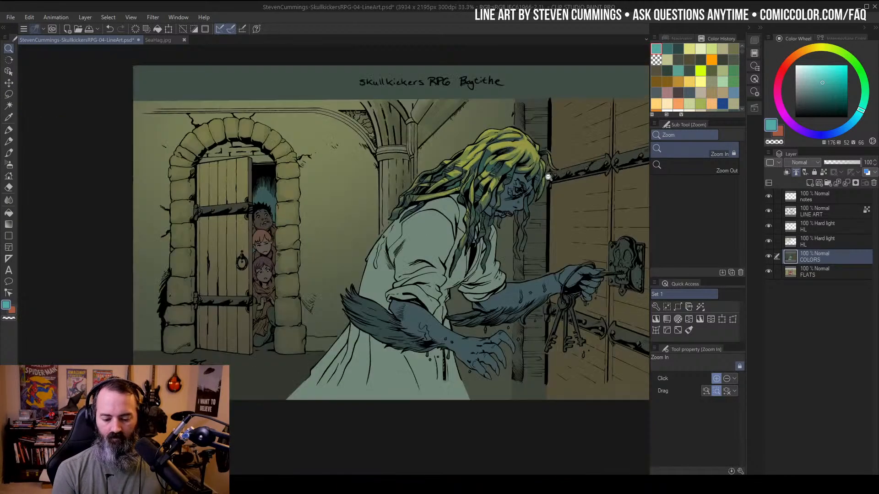
click(508, 197)
mouse_move(508, 197)
mouse_down()
mouse_move(475, 202)
mouse_move(533, 150)
mouse_up()
key(m)
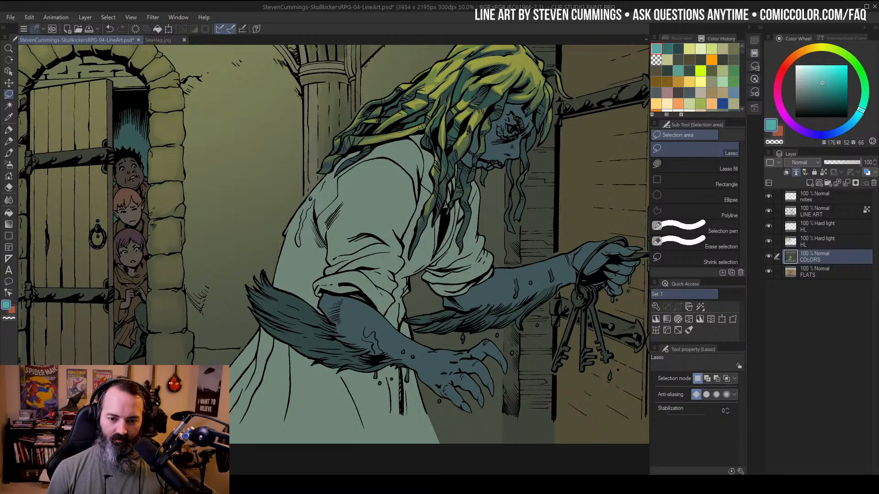
key(ctrl+space)
alt+click(506, 179)
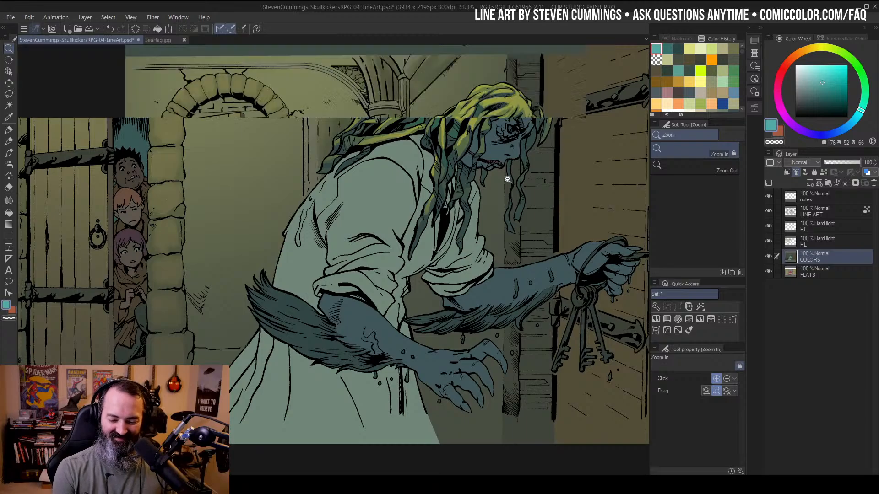
drag(560, 179, 517, 188)
click(474, 182)
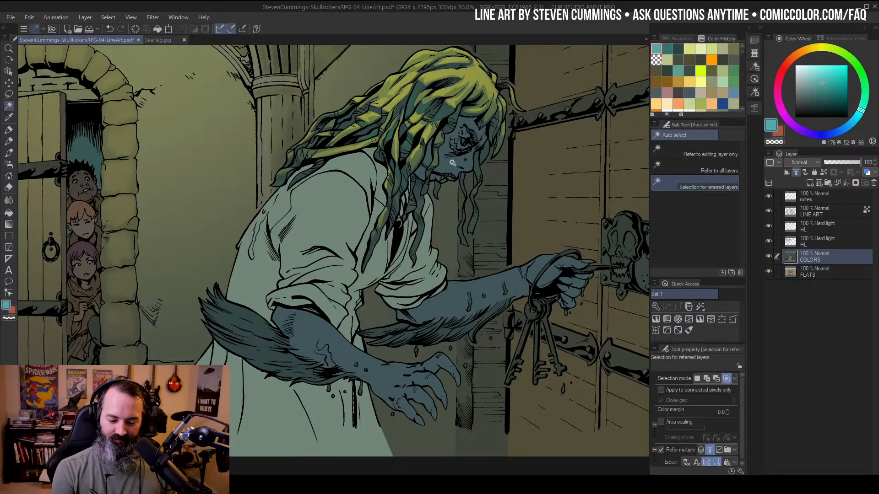
click(491, 128)
drag(491, 127, 474, 145)
click(466, 113)
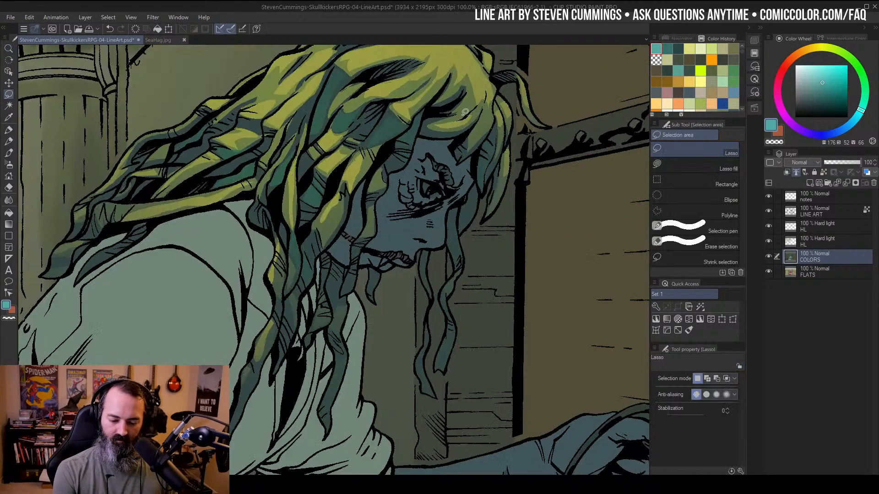
Lasso the hag's forehead area between the hairline and the brow above her eye
mouse_move(456, 179)
mouse_down()
mouse_move(456, 137)
mouse_move(422, 136)
mouse_move(412, 152)
mouse_move(434, 151)
mouse_move(453, 176)
mouse_up()
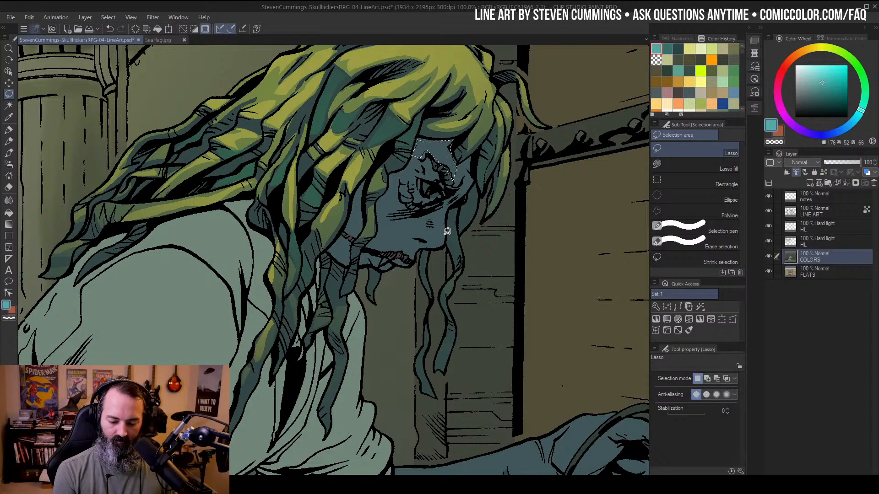
alt+click(467, 234)
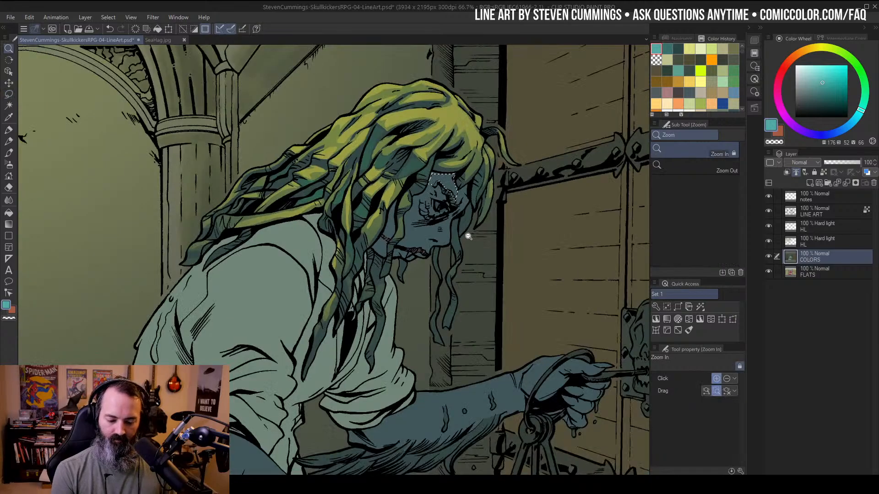
alt+click(463, 240)
drag(516, 211, 494, 186)
key(ctrl+d)
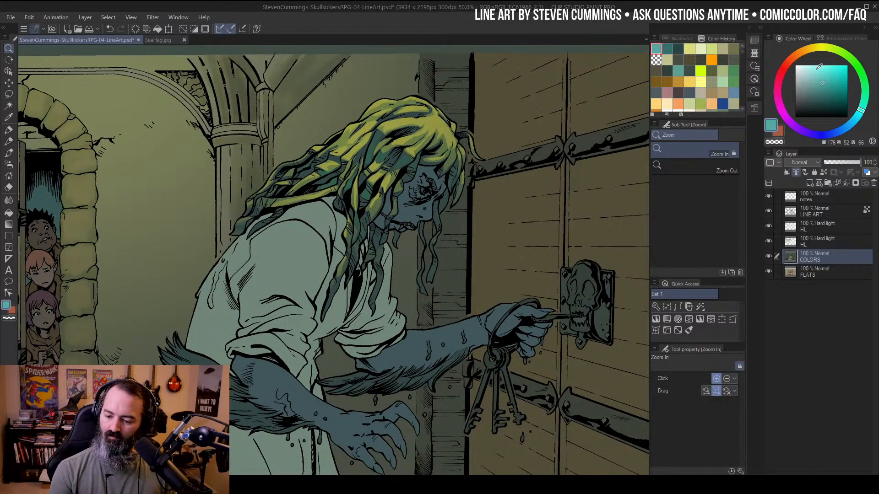
Airbrush a soft highlight on the selected forehead in lighter teal (176, 33, 80) on the upper Hard light HL layer
drag(819, 67, 813, 74)
click(798, 229)
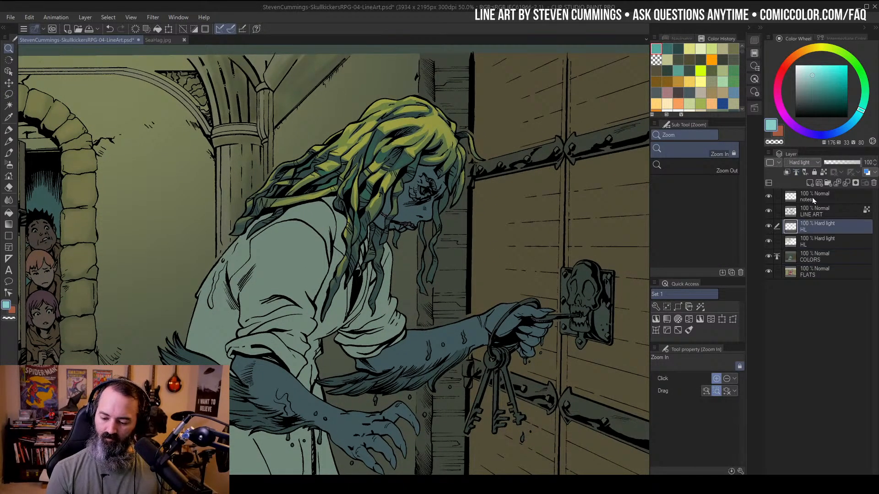
key(b)
click(432, 150)
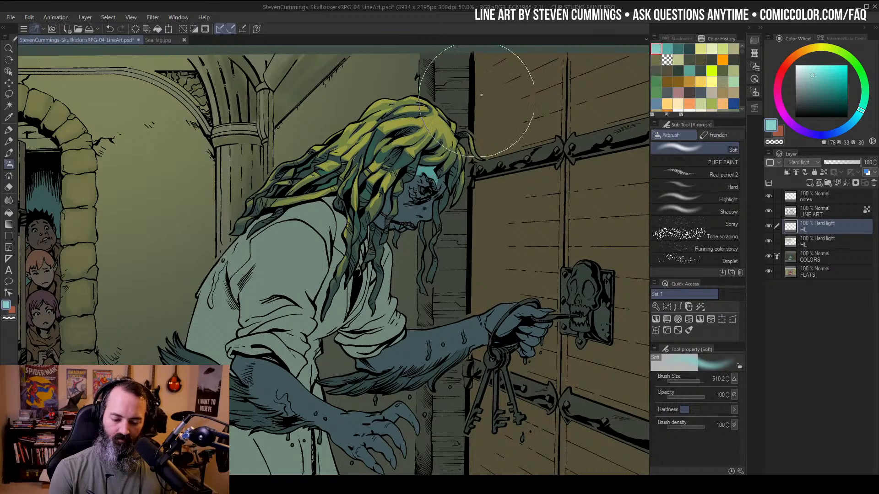
ctrl+click(461, 131)
key(ctrl+d)
Lasso the hag's nose area and airbrush a light teal highlight on it
drag(364, 248, 386, 245)
key(m)
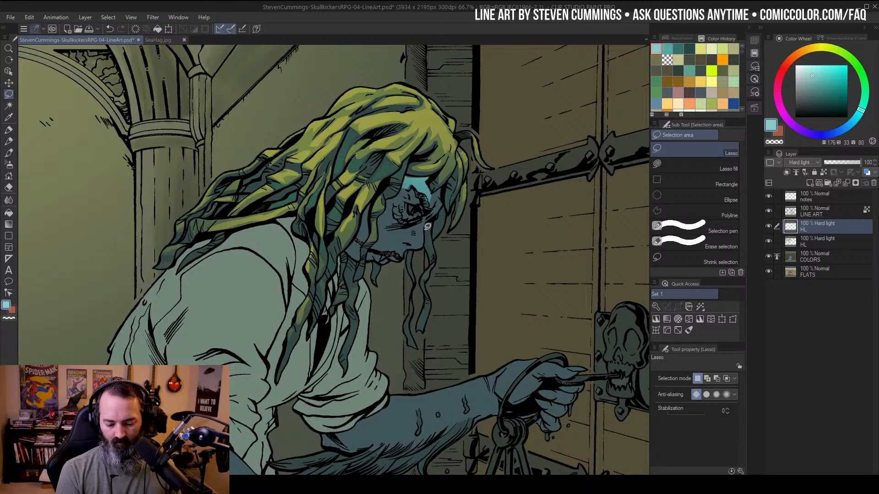
scroll(472, 201, up, 1)
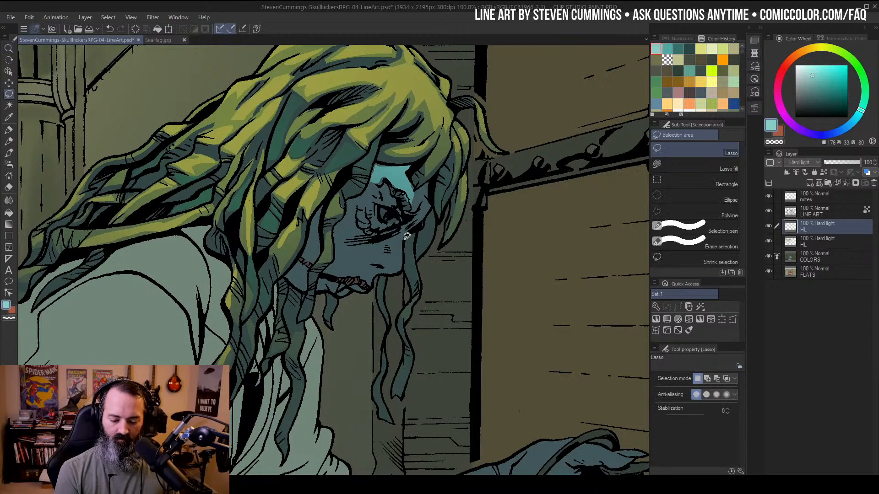
mouse_move(406, 235)
mouse_down()
mouse_move(402, 249)
mouse_move(394, 241)
mouse_move(378, 260)
mouse_move(398, 266)
mouse_move(407, 216)
mouse_up()
key(b)
key(m)
key(ctrl+d)
key(alt+space)
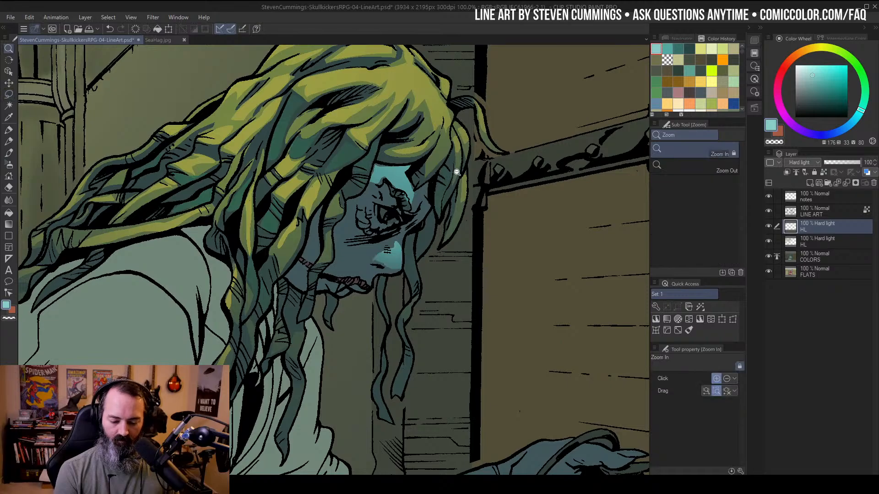
Lasso the cheek and side of the face, airbrush a soft teal highlight inside it, and undo the last strokes
alt+click(457, 172)
alt+click(467, 169)
alt+click(489, 163)
ctrl+click(446, 182)
ctrl+click(455, 176)
mouse_move(413, 176)
mouse_down()
mouse_move(417, 192)
mouse_move(430, 197)
mouse_move(422, 216)
mouse_move(412, 227)
mouse_move(399, 209)
mouse_move(407, 173)
mouse_move(382, 198)
mouse_move(388, 222)
mouse_up()
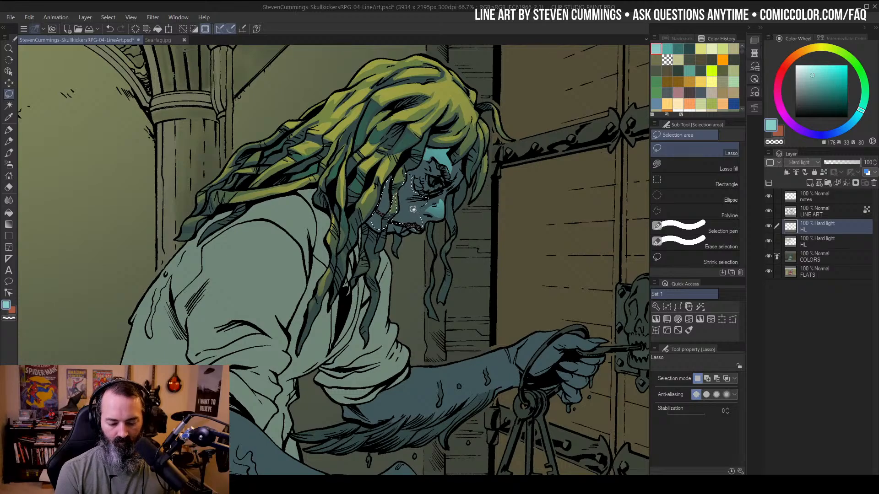
key(w)
key(ctrl+h)
key(b)
drag(419, 194, 455, 182)
key(ctrl+space)
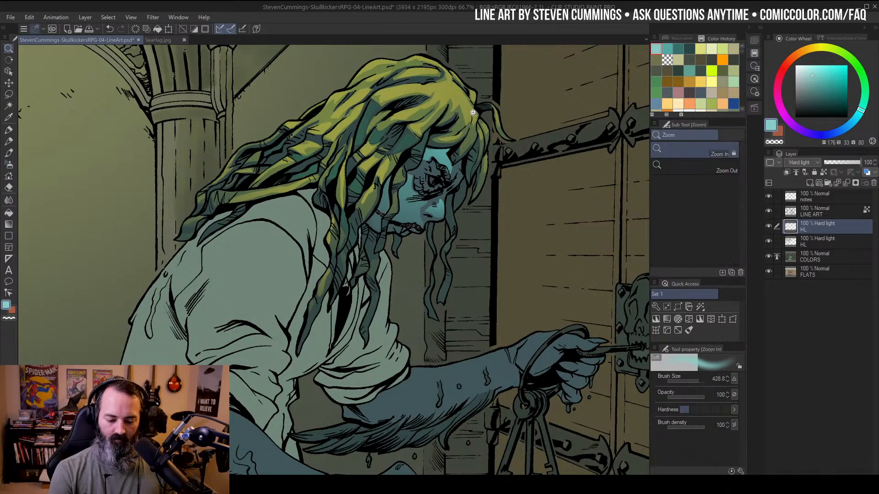
key(ctrl+z)
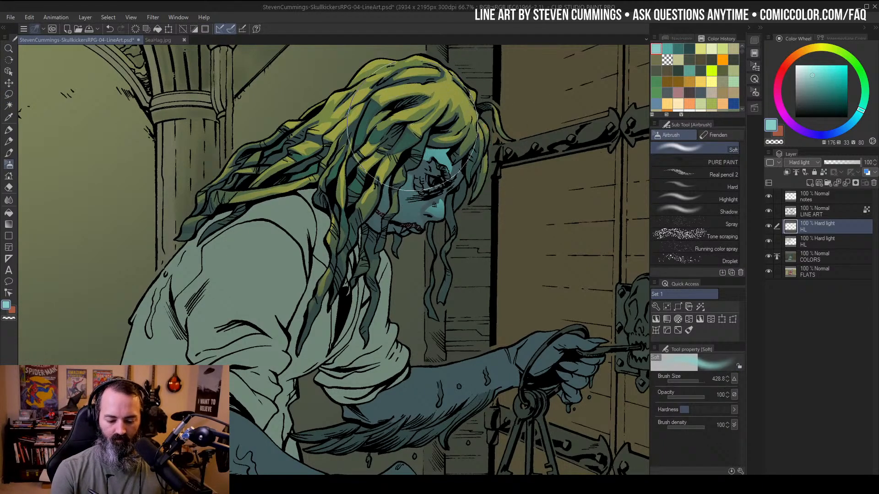
key(ctrl+z)
Try to airbrush a light teal highlight over the lassoed skin of the forearm reaching for the lock
key(ctrl+space)
scroll(485, 155, down, 2)
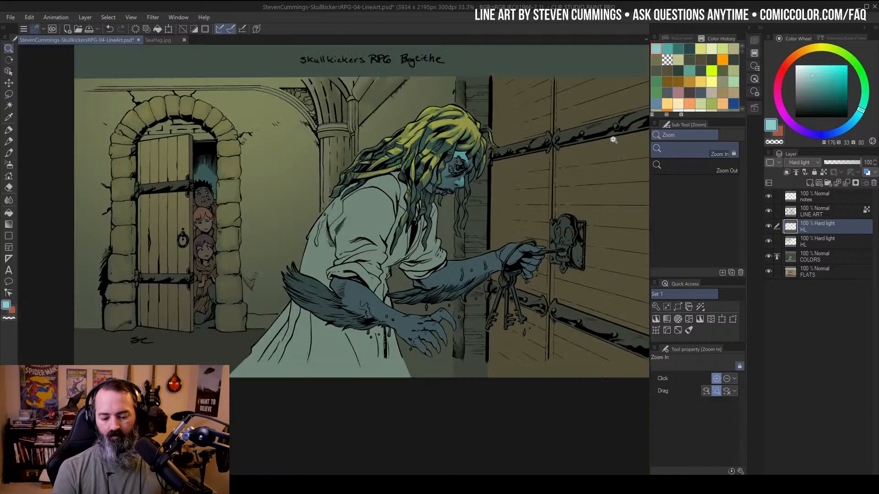
drag(533, 192, 524, 167)
click(484, 194)
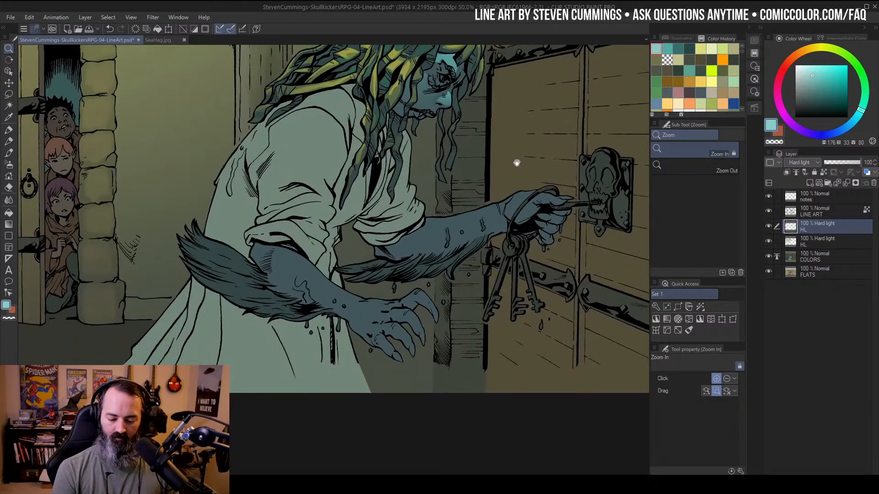
key(m)
mouse_move(430, 215)
mouse_down()
mouse_move(388, 247)
mouse_move(441, 259)
mouse_move(494, 234)
mouse_move(444, 208)
mouse_move(537, 177)
mouse_up()
key(w)
click(492, 224)
key(ctrl+h)
key(b)
drag(477, 202, 549, 160)
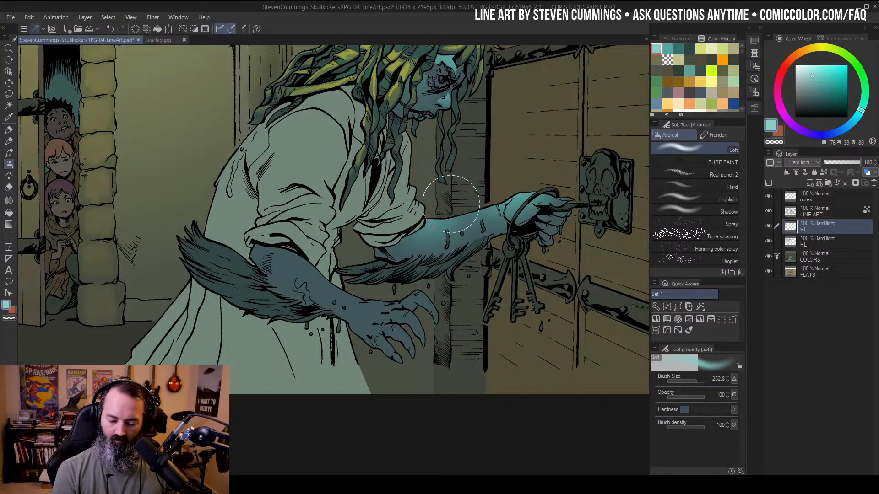
key(ctrl+z)
key(ctrl+z)
Try a second airbrushed highlight pass along the top of the outstretched forearm and hand
drag(437, 201, 555, 147)
key(ctrl+space)
click(516, 205)
alt+click(525, 204)
alt+click(512, 207)
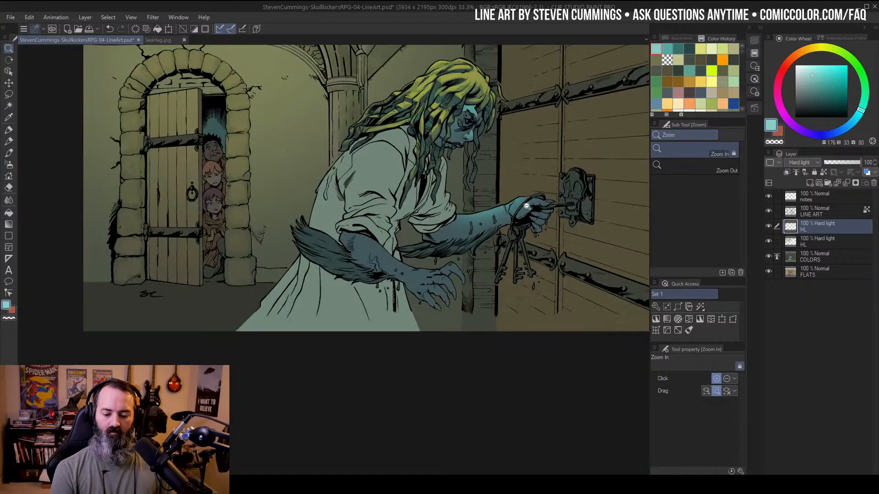
alt+click(531, 204)
click(531, 196)
click(541, 193)
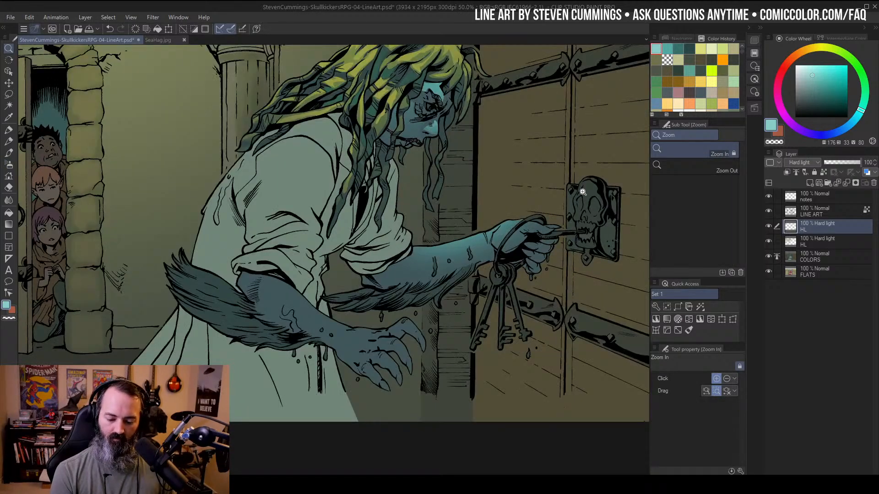
Lasso the upper edge of the wrist and key-holding hand, limit the selection to the skin, and airbrush a light teal highlight
click(486, 217)
key(m)
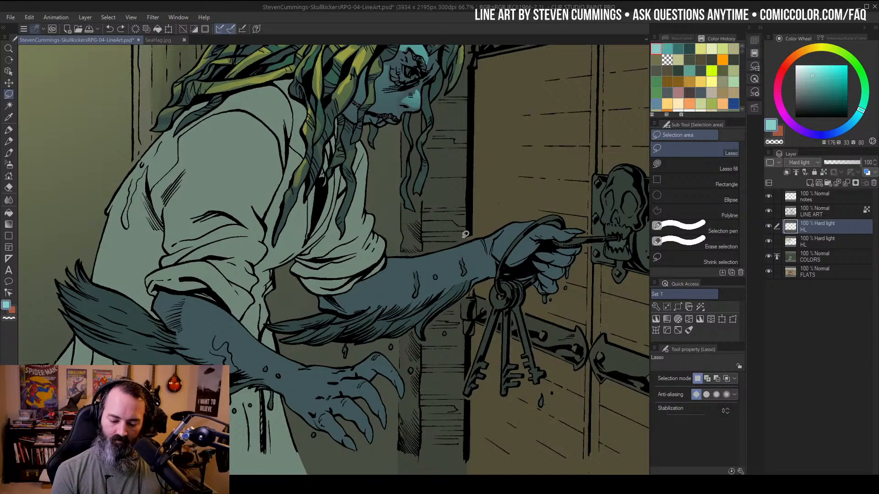
mouse_move(465, 234)
mouse_down()
mouse_move(449, 254)
mouse_move(483, 242)
mouse_move(496, 254)
mouse_move(543, 221)
mouse_move(460, 238)
mouse_up()
mouse_move(530, 230)
mouse_down()
mouse_move(588, 229)
mouse_move(536, 227)
mouse_move(507, 260)
mouse_move(530, 229)
mouse_up()
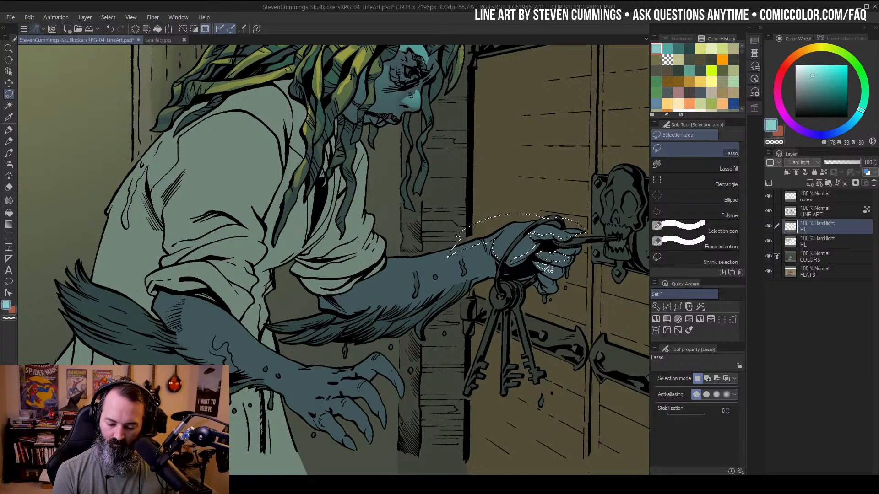
key(w)
key(b)
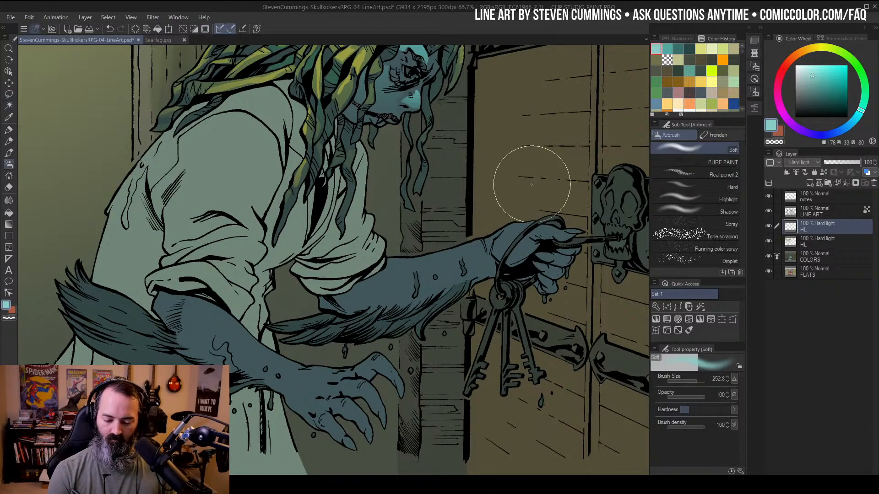
alt+click(548, 154)
alt+click(548, 154)
drag(588, 126, 547, 176)
key(m)
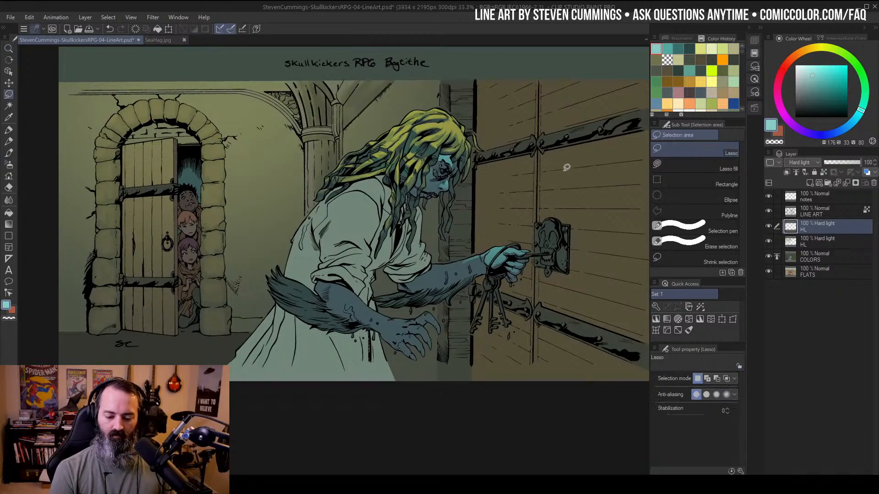
ctrl+click(487, 263)
ctrl+click(476, 196)
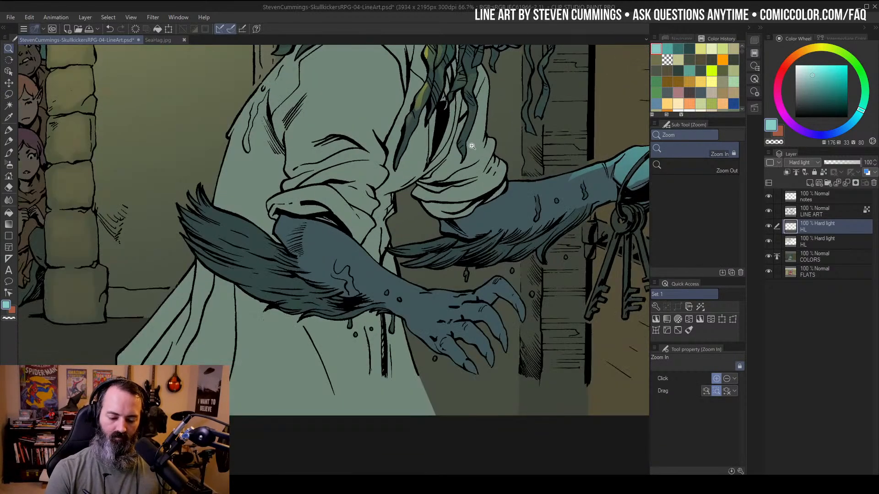
mouse_move(437, 78)
mouse_down()
mouse_move(453, 87)
mouse_move(543, 219)
mouse_move(481, 152)
mouse_move(487, 136)
mouse_up()
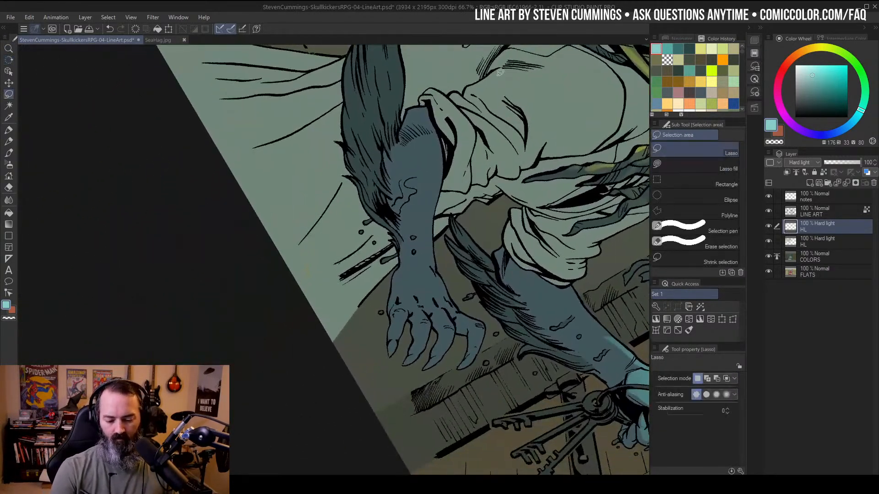
key(w)
click(424, 118)
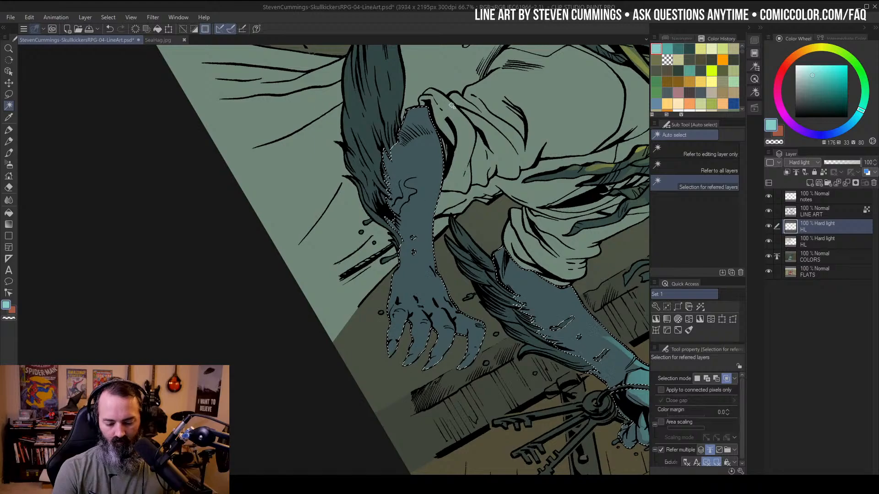
key(m)
key(ctrl+d)
Lasso the lowered forearm and back of the hand without the fingers, and limit the selection to the blue skin
mouse_move(427, 103)
mouse_down()
mouse_move(401, 137)
mouse_move(405, 249)
mouse_move(396, 293)
mouse_move(413, 310)
mouse_move(432, 309)
mouse_move(452, 188)
mouse_move(435, 104)
mouse_up()
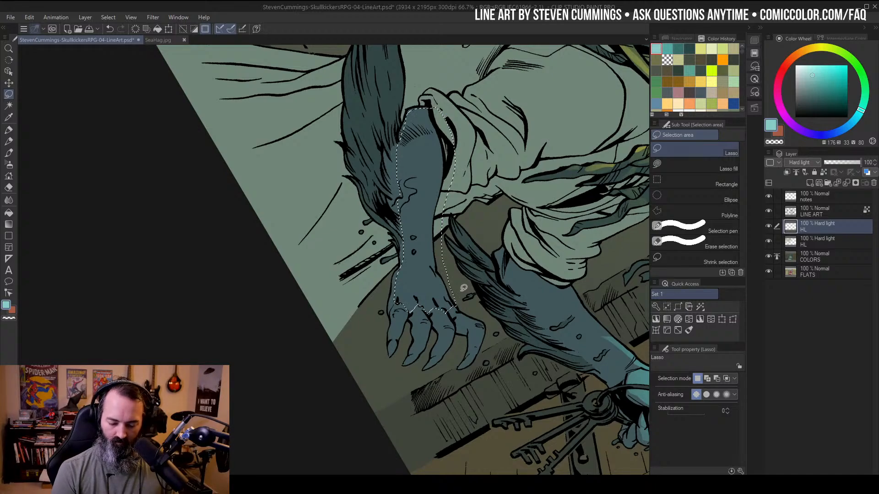
key(w)
click(430, 206)
key(ctrl+h)
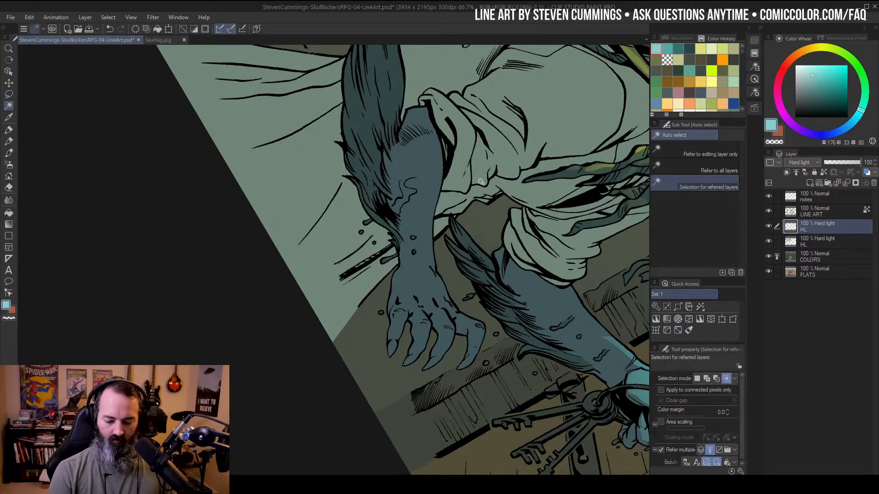
Try to airbrush a strong light teal highlight along the lowered forearm and the back of its hand
key(b)
drag(466, 182, 473, 252)
key(ctrl+space)
key(shift+space)
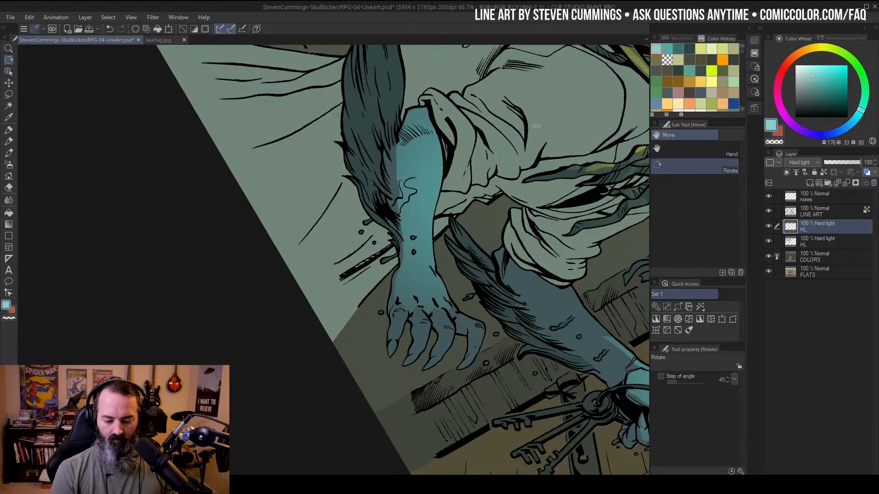
drag(521, 161, 350, 89)
drag(464, 123, 490, 173)
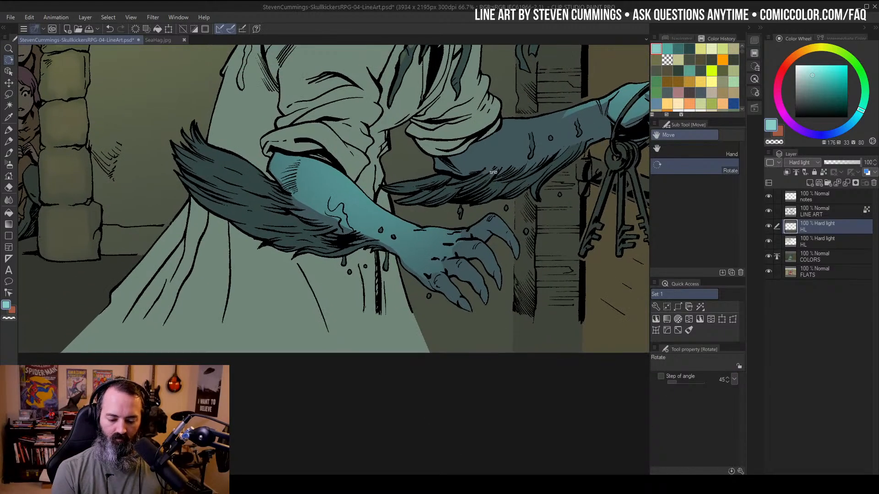
Check the lowered forearm's highlight against the whole illustration and undo it
key(ctrl+space)
alt+click(498, 150)
alt+click(499, 147)
alt+click(499, 145)
key(space)
drag(511, 118, 486, 232)
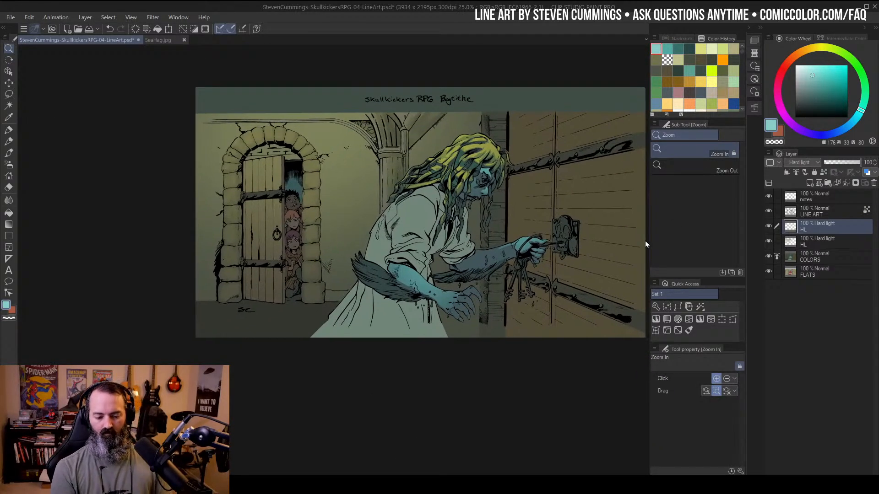
key(ctrl+space)
double_click(423, 268)
key(ctrl+z)
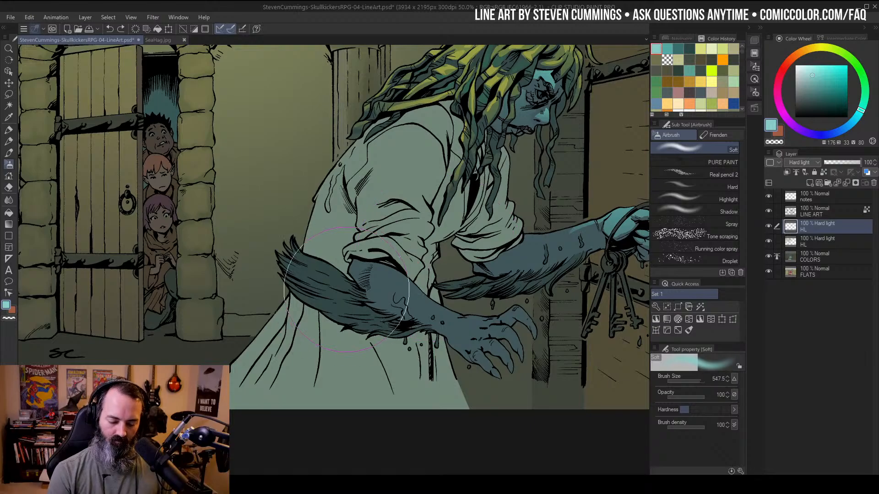
Airbrush a softer teal highlight along the lowered forearm, and brighten the back of the hand with the brush size at 346
drag(407, 225, 462, 264)
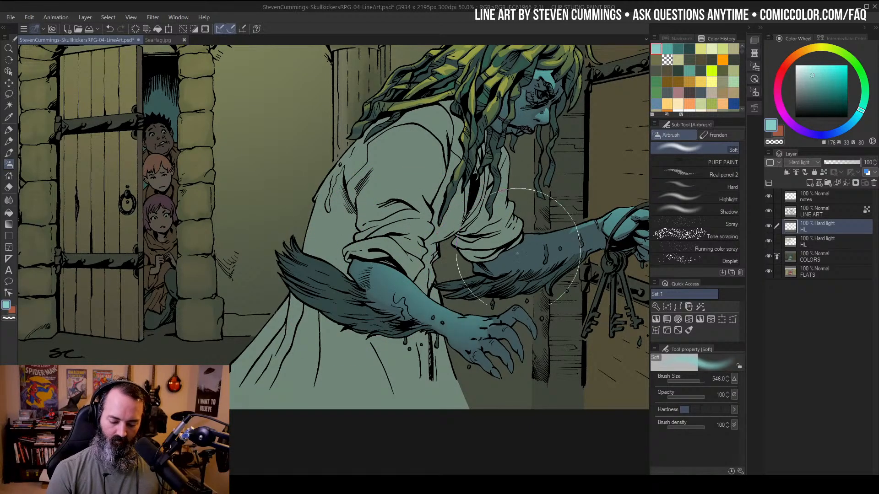
ctrl+alt+drag(460, 300, 487, 271)
drag(478, 303, 521, 249)
Lasso the lit tops of the lowered hand's fingers and limit the selection to the blue skin
key(space)
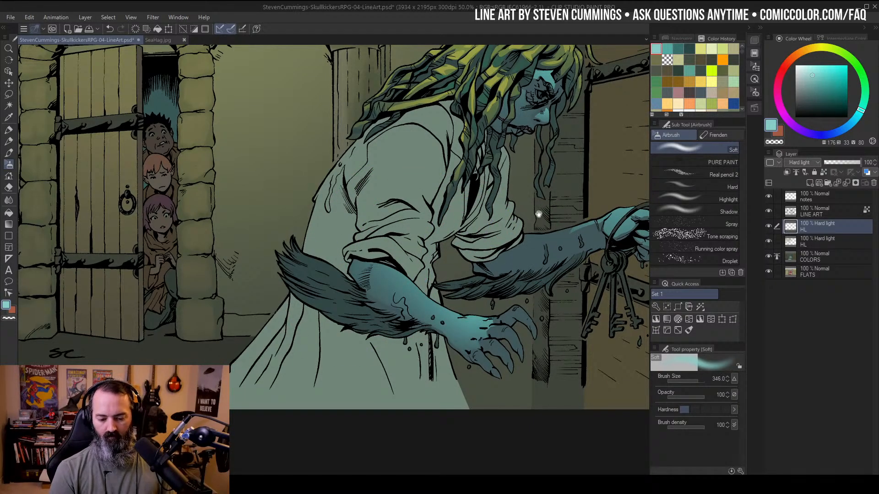
drag(537, 214, 531, 150)
key(ctrl+space)
click(520, 187)
key(m)
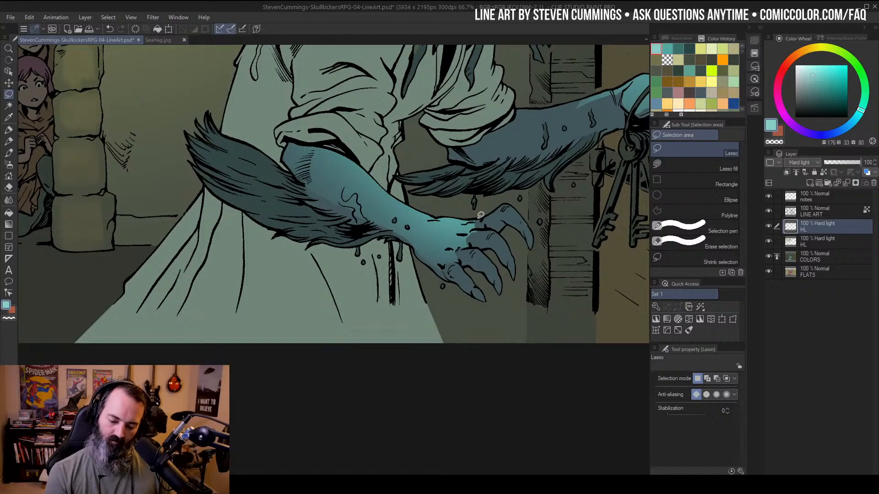
mouse_move(474, 219)
mouse_down()
mouse_move(510, 209)
mouse_move(486, 210)
mouse_move(534, 201)
mouse_move(523, 228)
mouse_move(531, 223)
mouse_move(488, 226)
mouse_move(483, 240)
mouse_move(467, 242)
mouse_move(514, 211)
mouse_move(489, 239)
mouse_move(497, 225)
mouse_move(503, 230)
mouse_move(465, 245)
mouse_move(482, 245)
mouse_move(462, 257)
mouse_move(457, 250)
mouse_move(491, 215)
mouse_move(460, 275)
mouse_up()
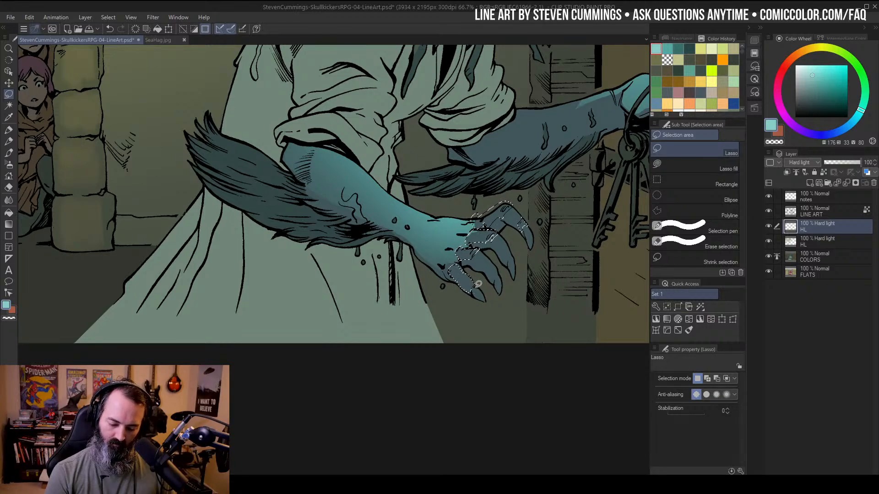
key(w)
click(496, 245)
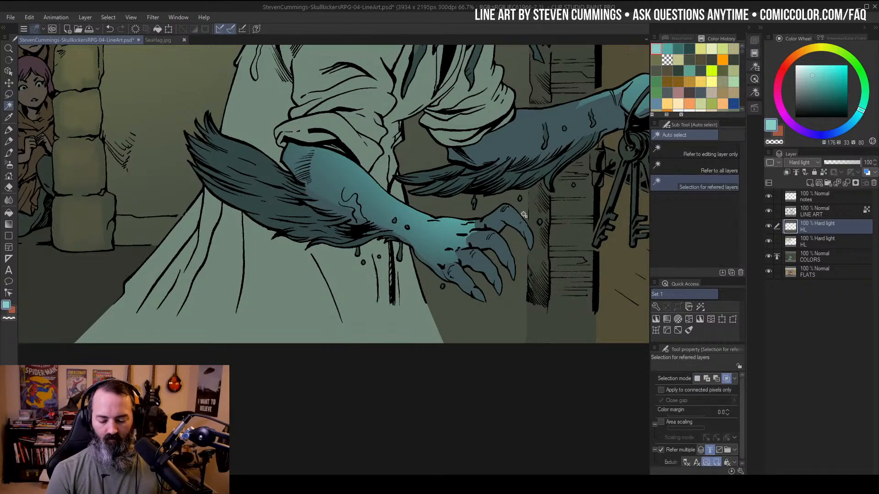
Airbrush light teal highlights onto the selected finger tops of the lowered hand with the Soft airbrush at size 346
key(b)
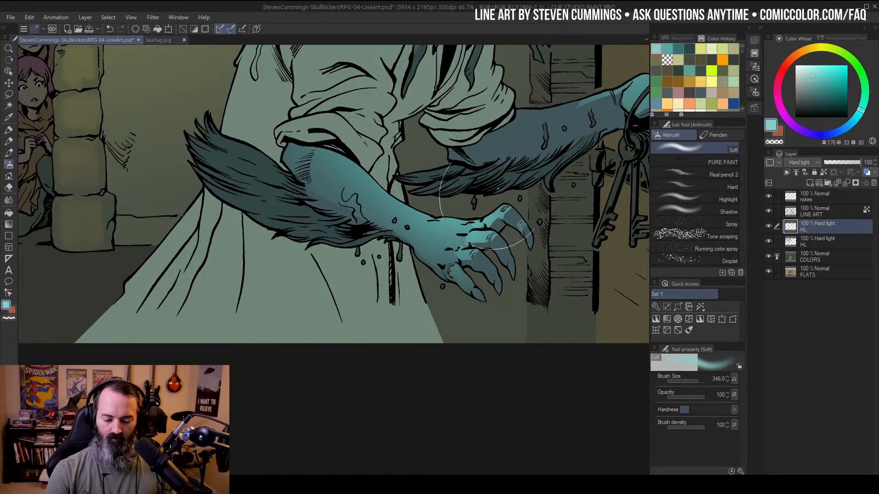
alt+click(506, 164)
alt+click(544, 140)
drag(549, 136, 484, 216)
alt+click(502, 214)
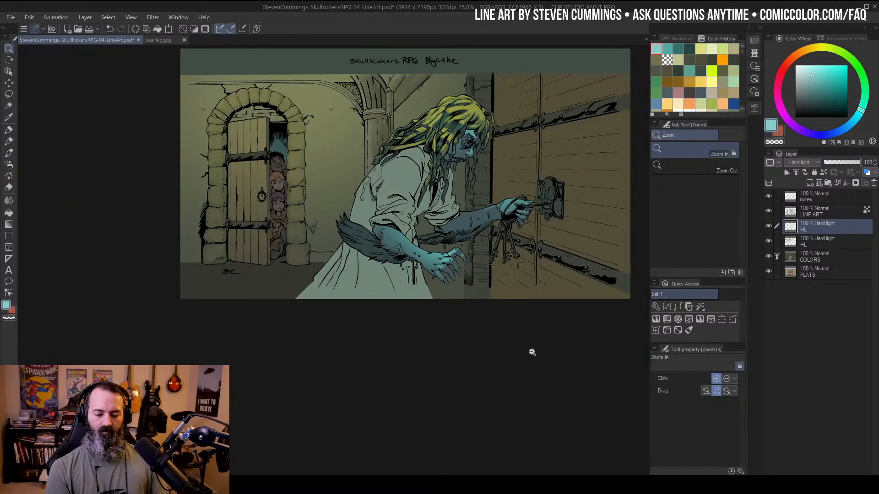
Examine how the hag's face, arm and hand highlights read across the whole illustration and at closer range
key(m)
mouse_move(498, 154)
mouse_down()
mouse_move(490, 158)
mouse_move(528, 140)
mouse_up()
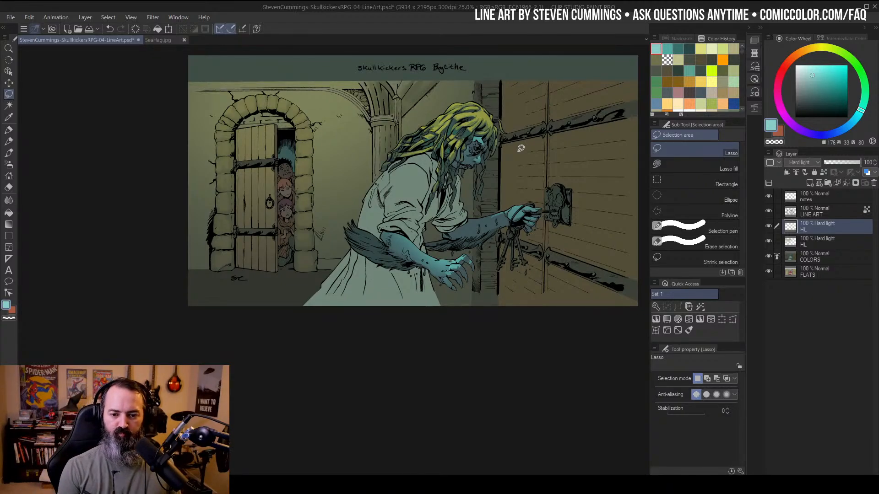
drag(519, 142, 524, 168)
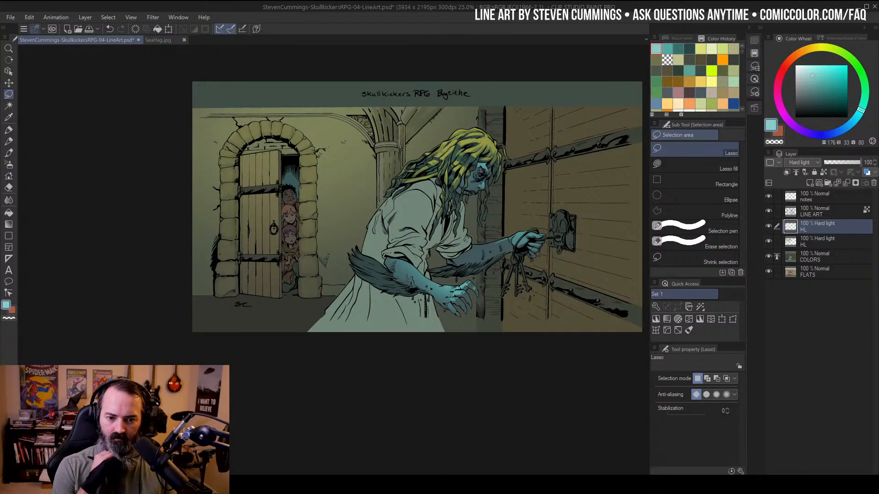
key(/)
alt+click(512, 156)
drag(520, 150, 479, 203)
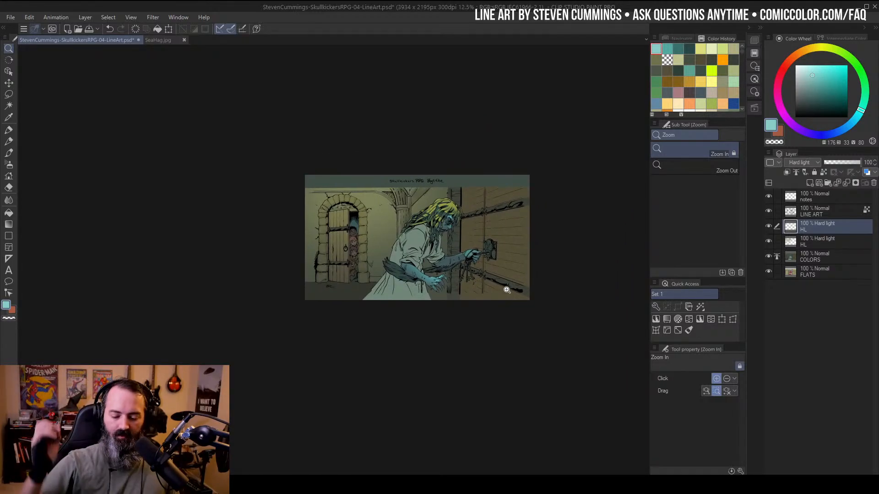
click(443, 228)
click(445, 227)
drag(524, 224, 501, 192)
alt+click(489, 201)
alt+click(488, 201)
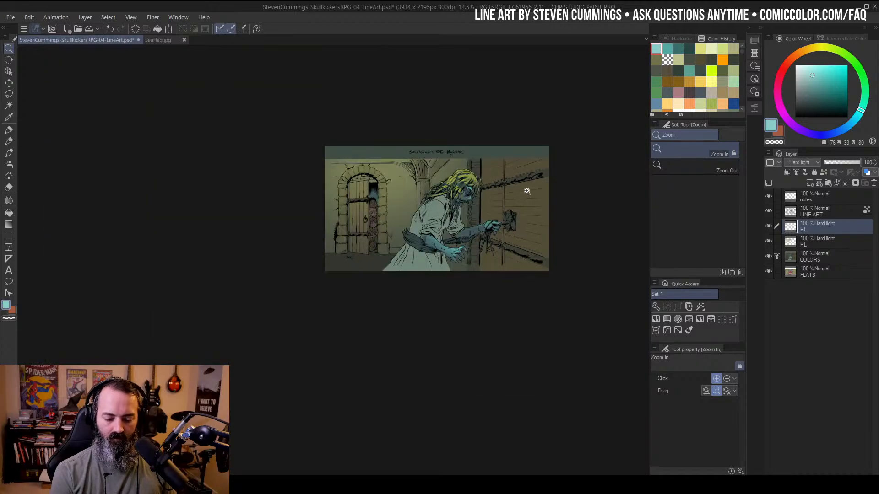
drag(542, 221, 526, 226)
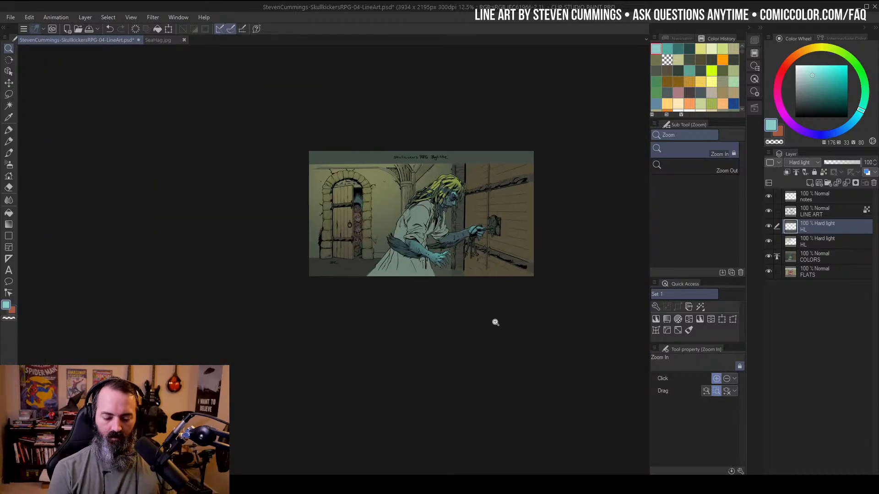
click(443, 221)
click(536, 159)
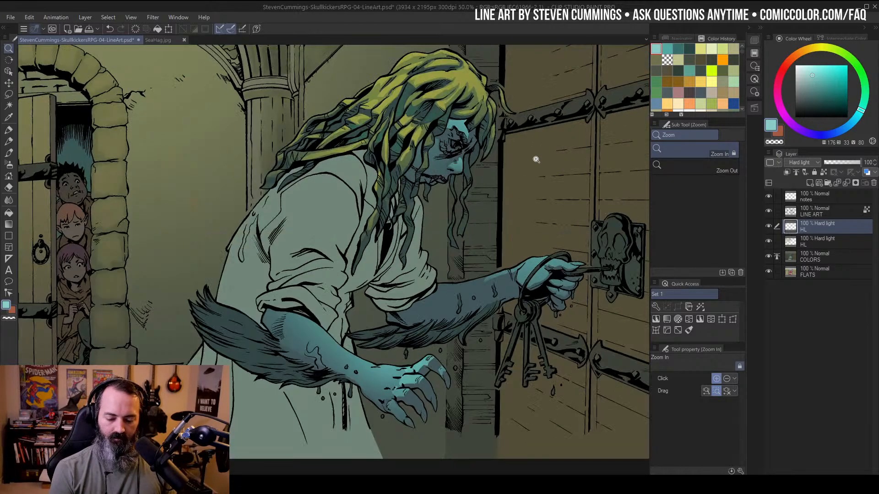
click(462, 134)
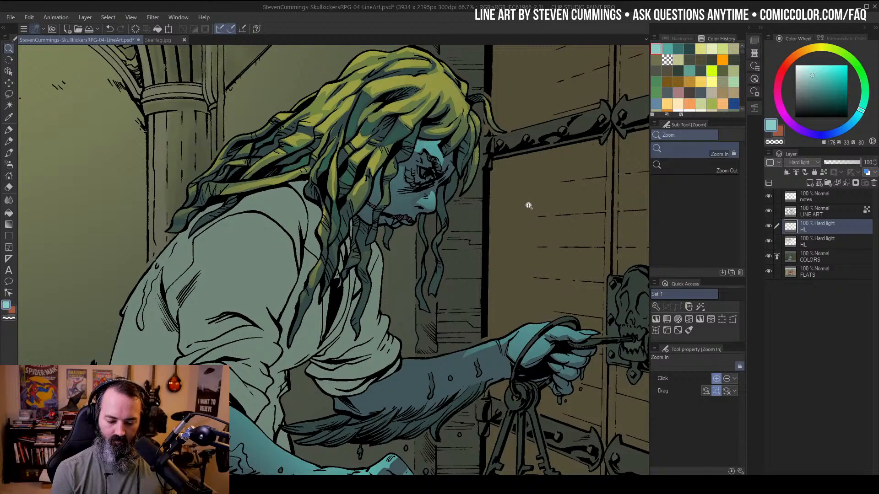
scroll(533, 197, down, 1)
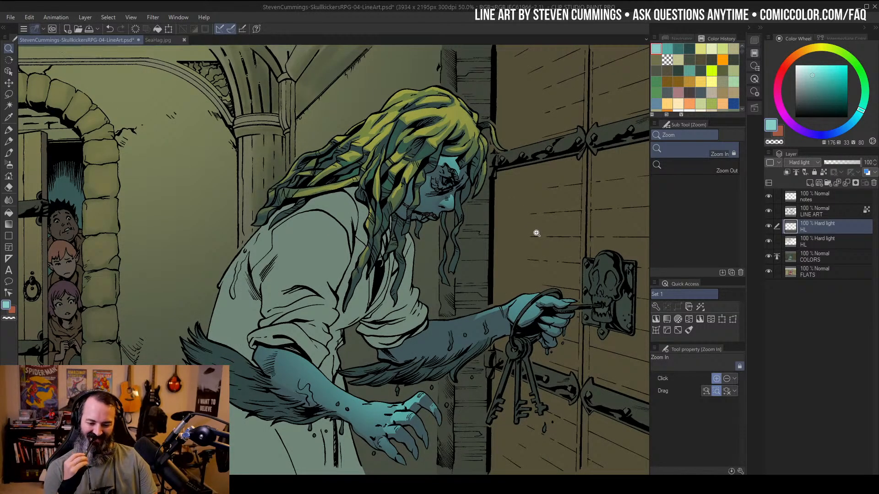
Lasso small accent shapes on the hag's forehead and nose, inside the existing highlights
click(458, 173)
key(m)
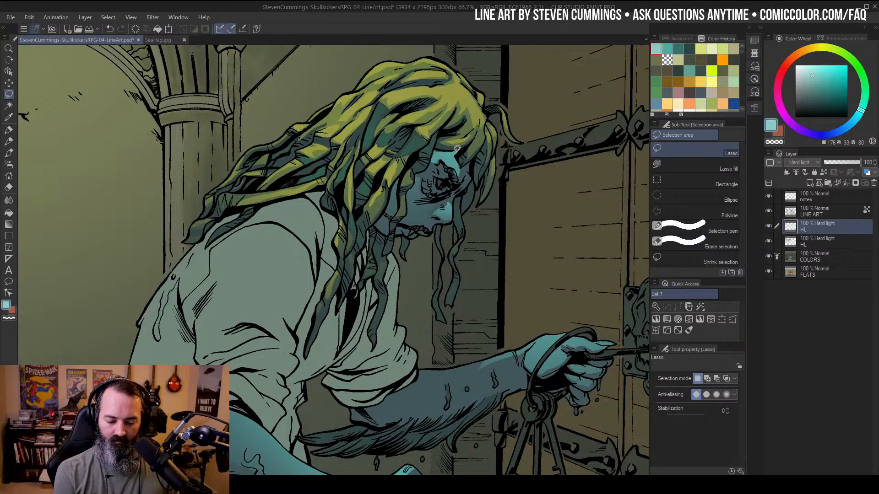
drag(452, 150, 458, 150)
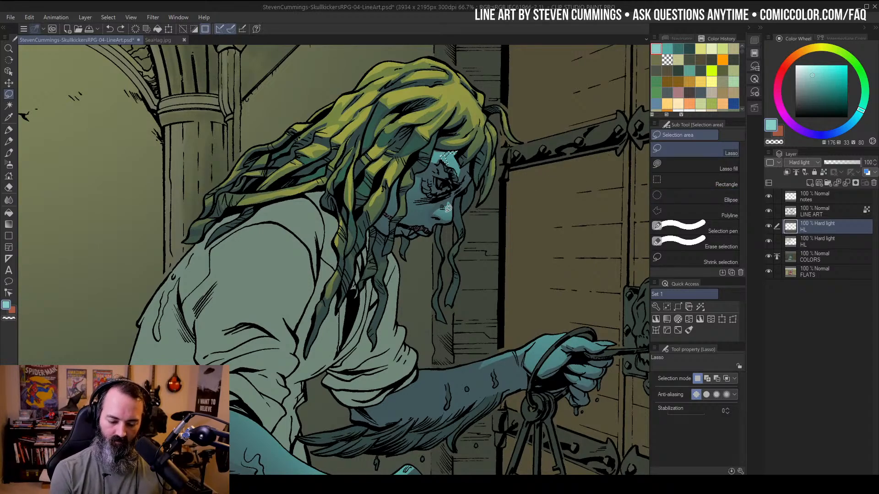
mouse_move(448, 208)
mouse_down()
mouse_move(447, 217)
mouse_move(448, 208)
mouse_up()
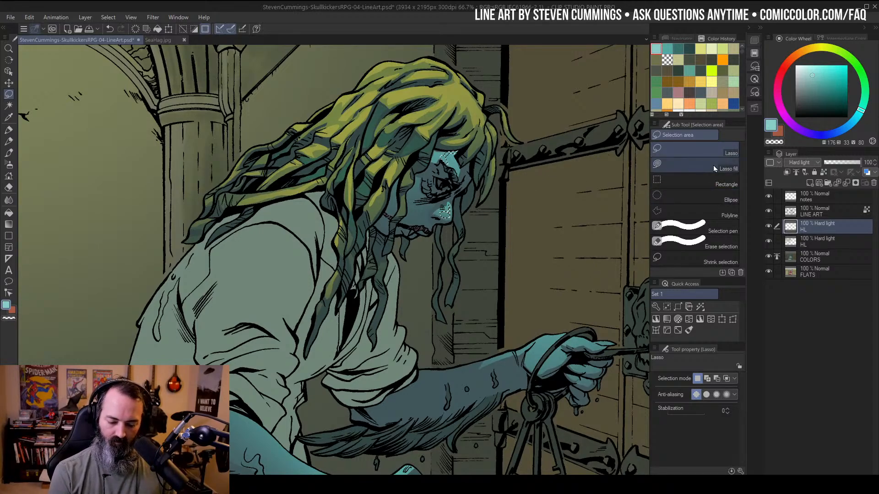
Choose a paler cyan (hue 176, saturation 19, value 96) and airbrush brighter accents on the selected forehead and nose, with the selection outline hidden
key(ctrl+h)
click(805, 67)
key(ctrl+h)
key(ctrl+h)
key(b)
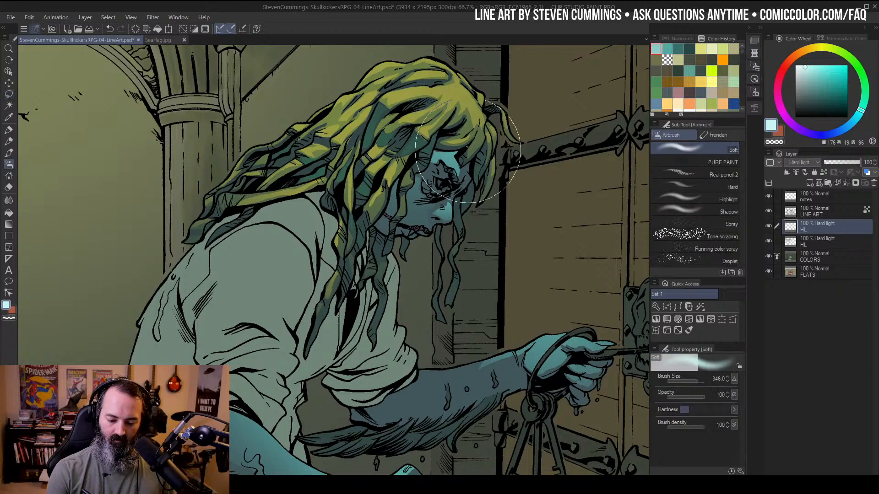
drag(467, 149, 448, 183)
key(ctrl+space)
alt+click(510, 168)
alt+click(509, 168)
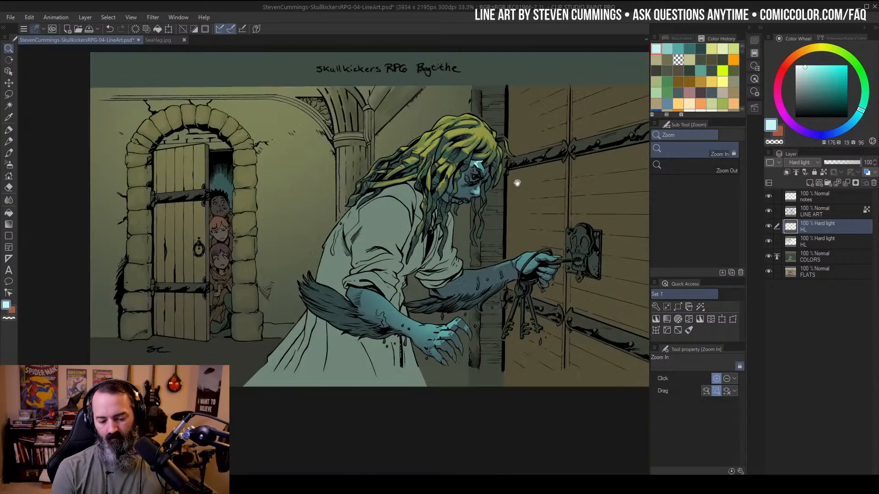
Lasso accent shapes on the back and fingers of the key-holding hand, and limit the selection to the blue skin
drag(517, 183, 520, 132)
ctrl+click(531, 153)
ctrl+click(567, 188)
key(m)
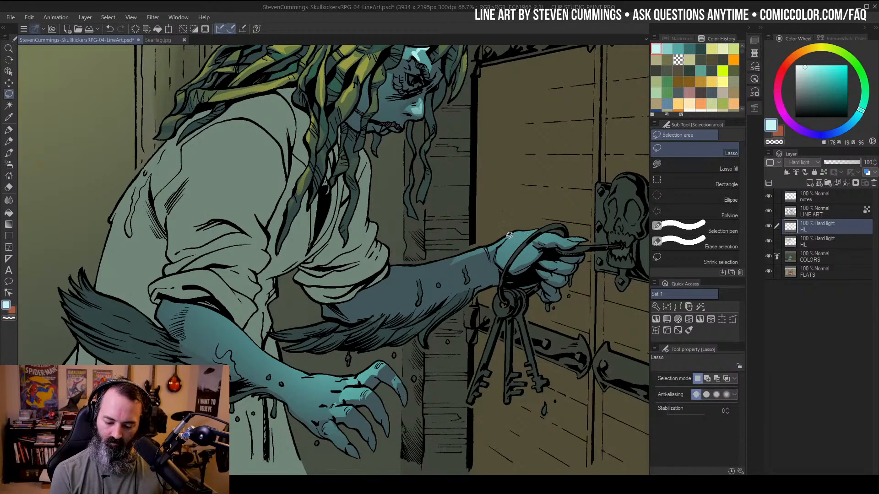
mouse_move(517, 231)
mouse_down()
mouse_move(561, 234)
mouse_move(519, 236)
mouse_move(498, 258)
mouse_move(508, 238)
mouse_up()
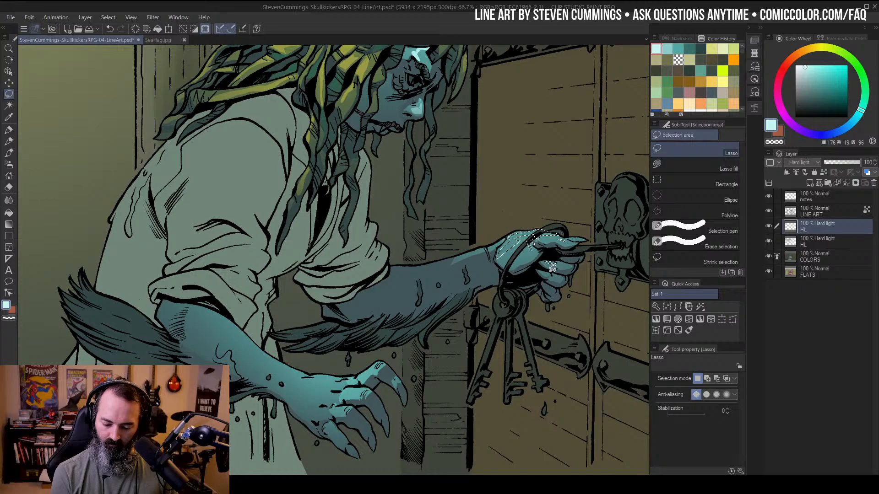
key(w)
key(ctrl+z)
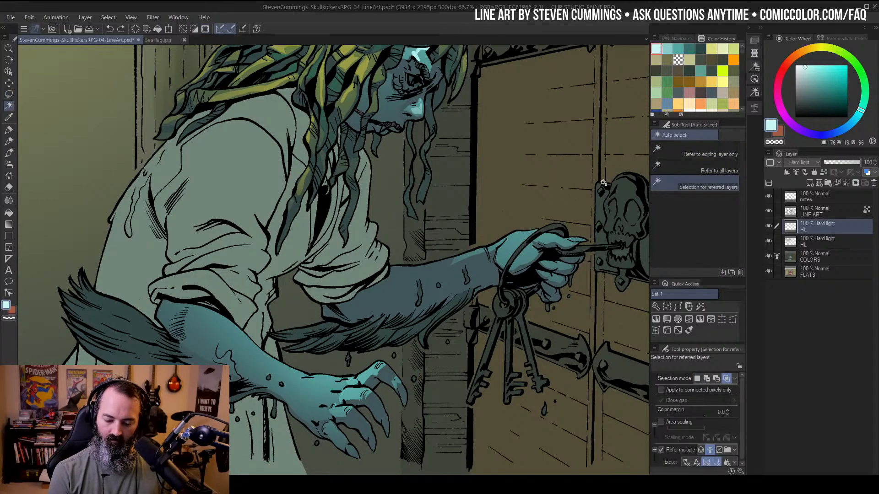
click(563, 226)
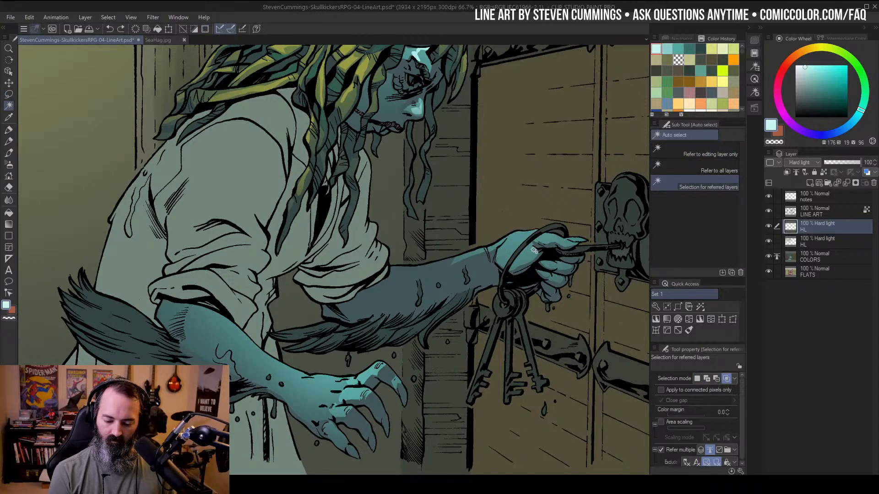
Airbrush pale cyan accents onto the selected parts of the key-holding hand
key(b)
drag(535, 210, 532, 232)
key(ctrl+space)
alt+click(552, 156)
alt+click(551, 156)
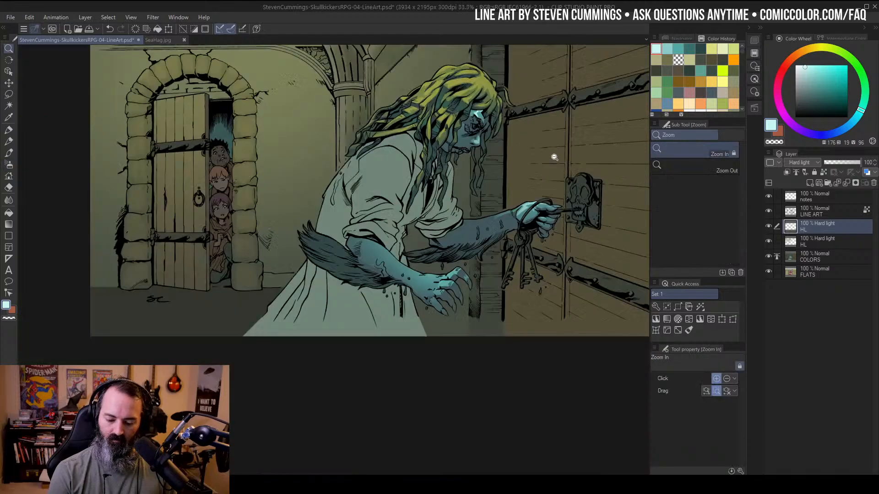
Lasso accent shapes on the knuckles and upper finger edges of the lowered hand, and get ready to limit them to the skin
click(457, 256)
click(467, 263)
click(462, 247)
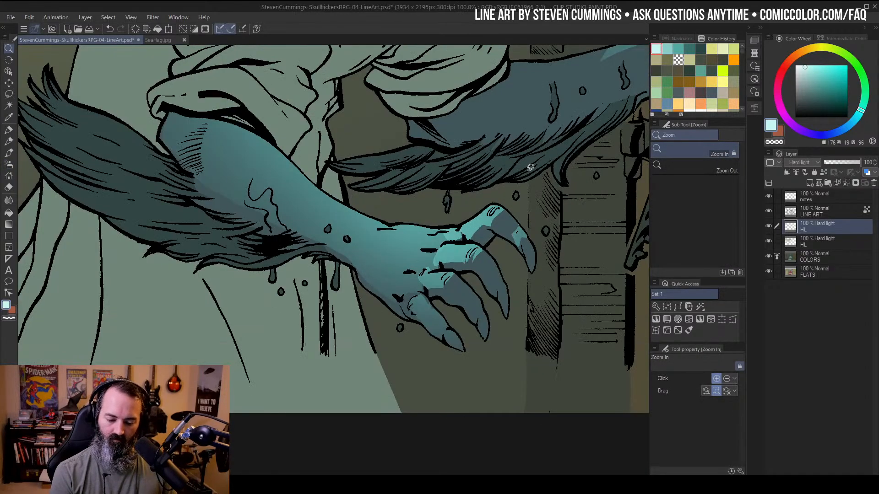
key(l)
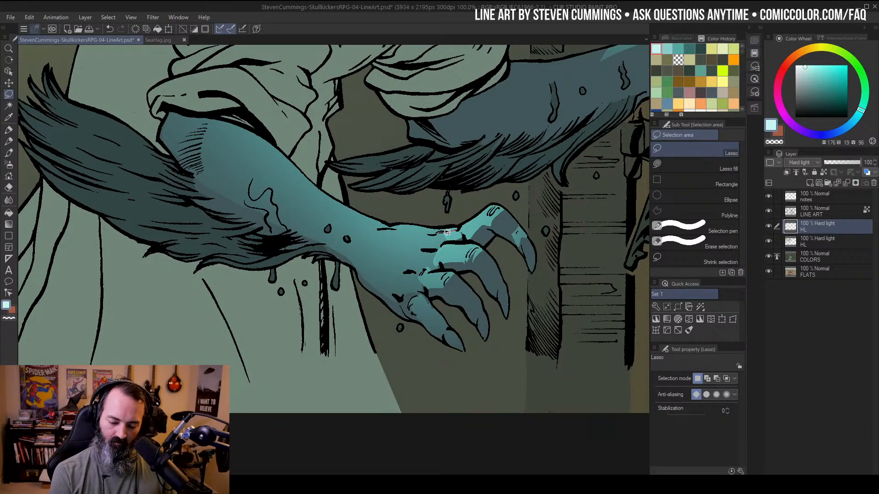
drag(447, 233, 440, 230)
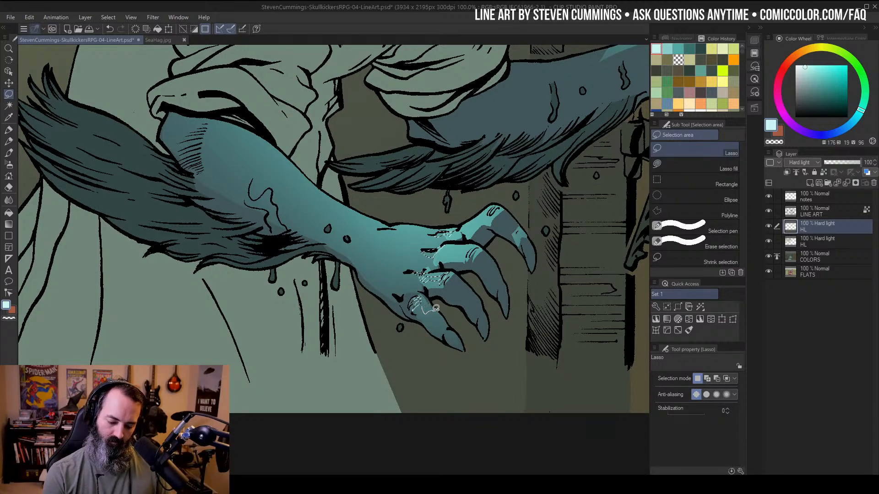
drag(436, 309, 422, 303)
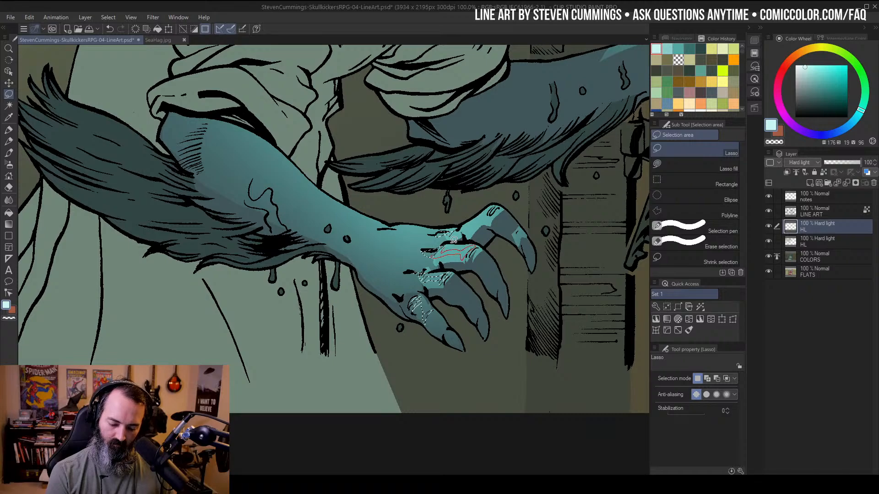
drag(486, 216, 486, 213)
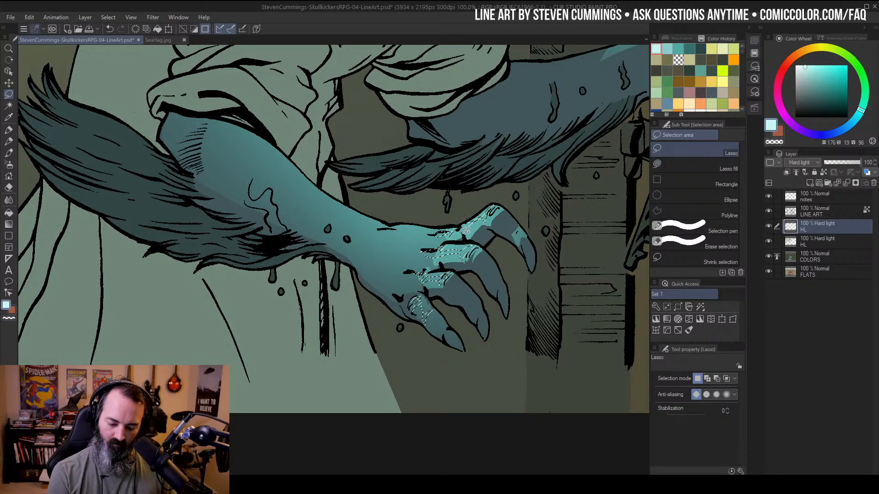
key(w)
Hide the selection outline and airbrush pale cyan accents on the lowered hand's knuckles and fingers
key(/)
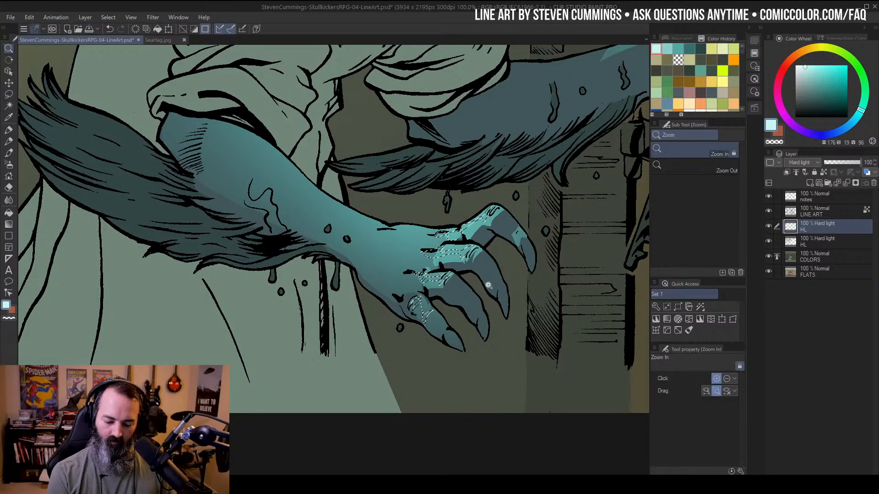
alt+click(487, 292)
key(ctrl+h)
key(b)
key(/)
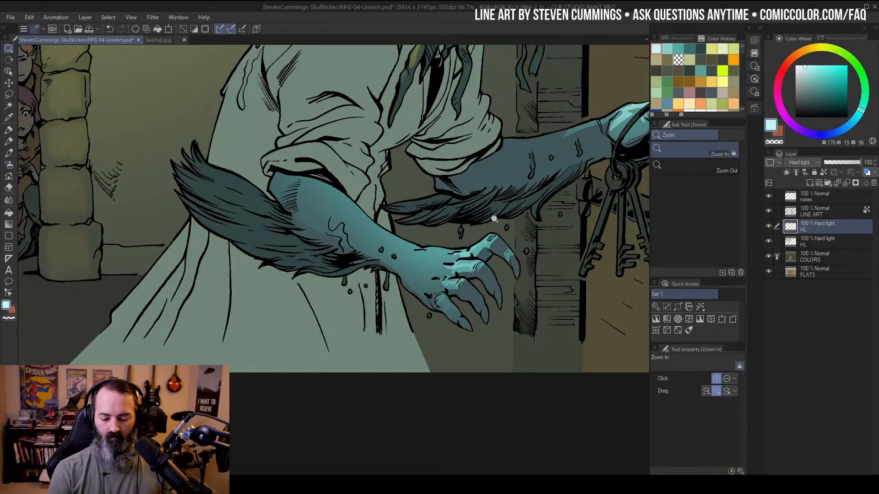
key(b)
key(/)
alt+click(503, 182)
click(446, 206)
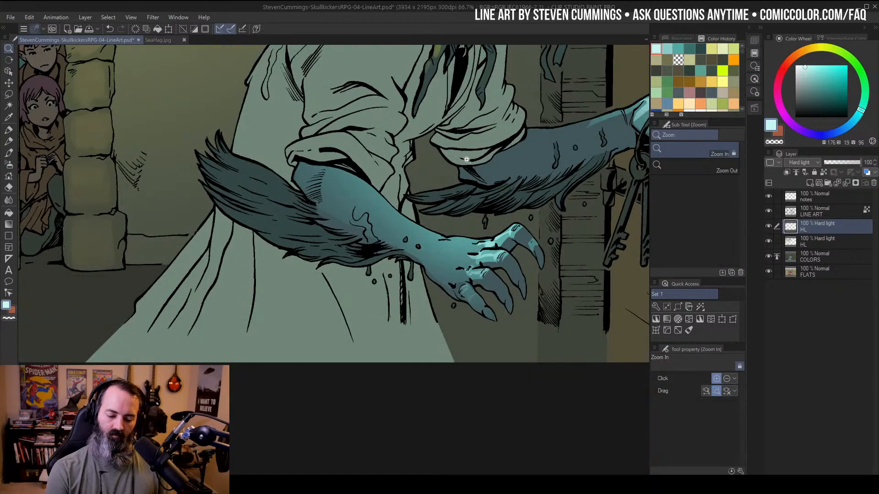
Lasso the small dripping shape beside the vein on the lowered forearm, hide the selection outline and airbrush it pale cyan
click(532, 168)
drag(562, 178, 482, 79)
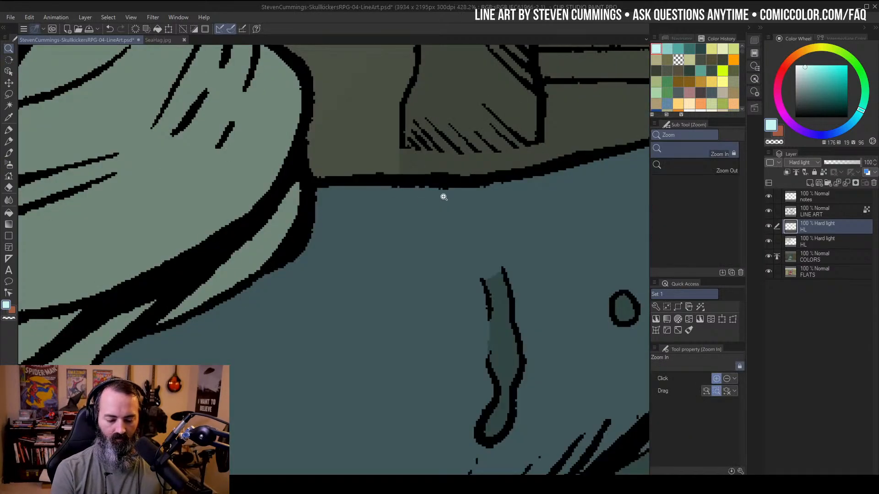
scroll(457, 194, down, 8)
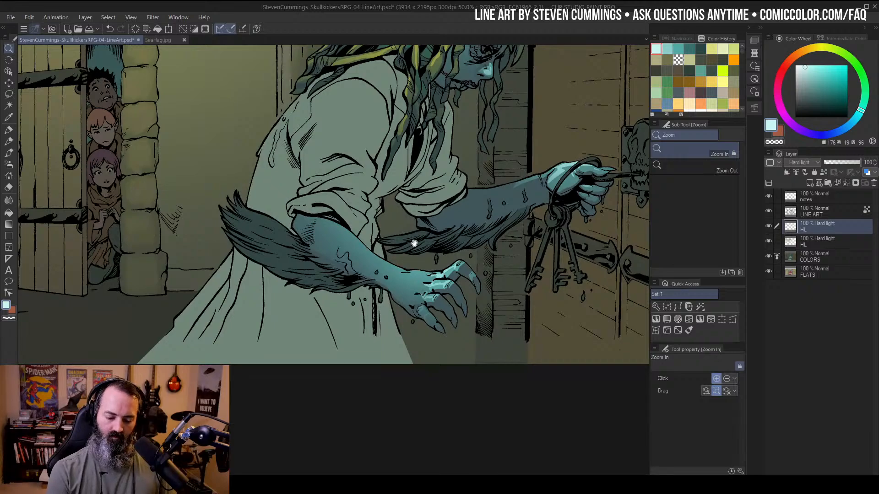
scroll(414, 244, up, 3)
key(l)
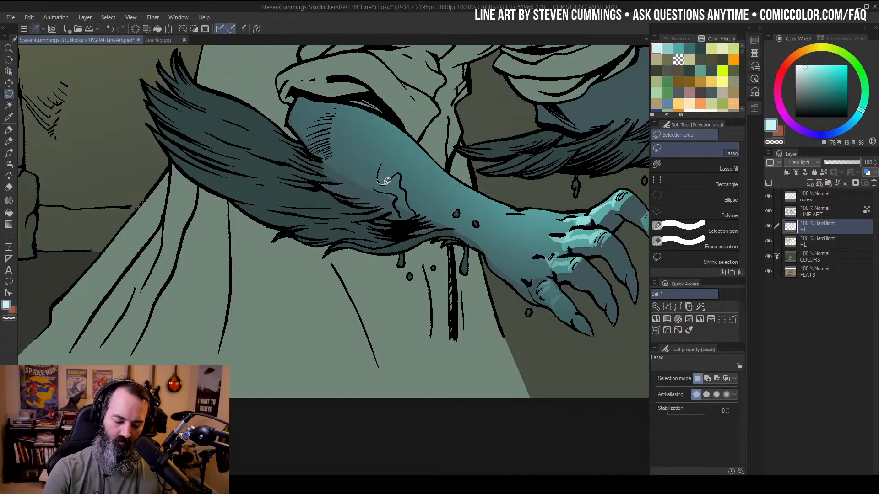
mouse_move(386, 180)
mouse_down()
mouse_move(402, 175)
mouse_move(406, 212)
mouse_move(378, 182)
mouse_up()
key(ctrl+h)
key(b)
click(413, 148)
key(z)
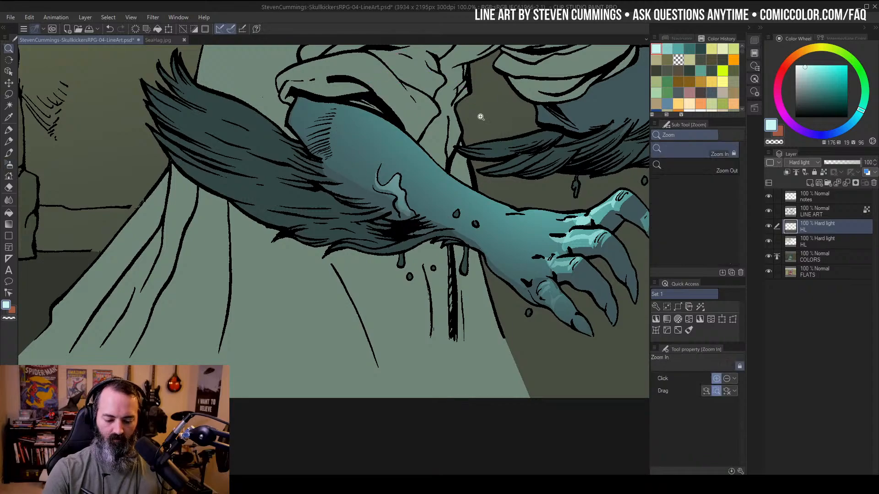
Examine the highlights on both of the hag's arms, up close and within the whole picture
alt+click(480, 117)
alt+click(480, 117)
mouse_move(590, 50)
mouse_down()
mouse_move(565, 157)
mouse_move(530, 115)
mouse_up()
key(m)
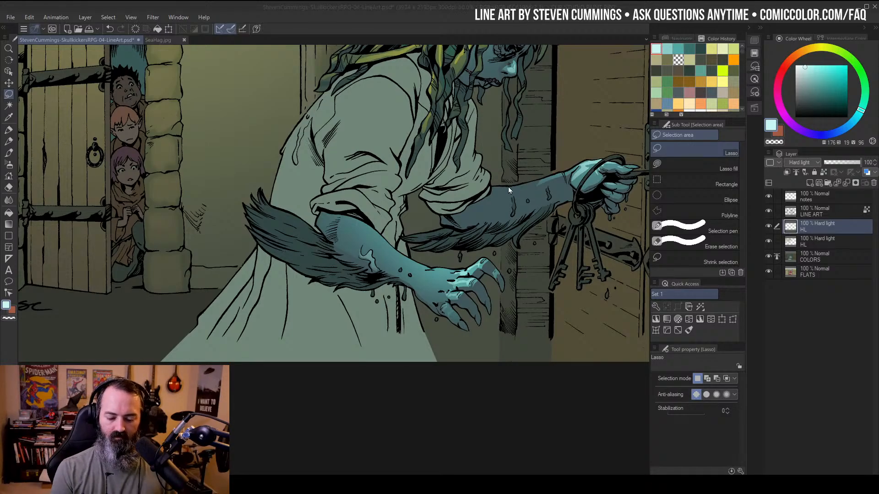
key(ctrl+space)
click(408, 207)
key(shift+space)
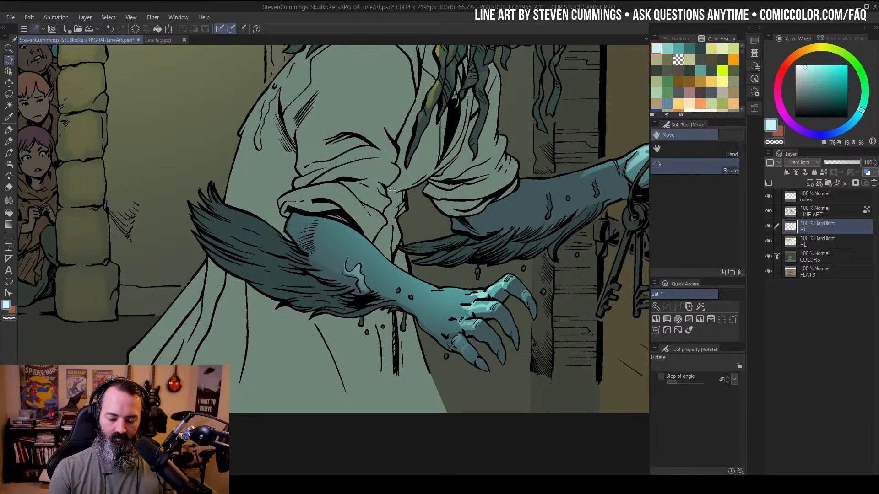
scroll(392, 189, up, 1)
drag(392, 189, 464, 96)
key(space)
scroll(524, 158, down, 2)
key(shift+space)
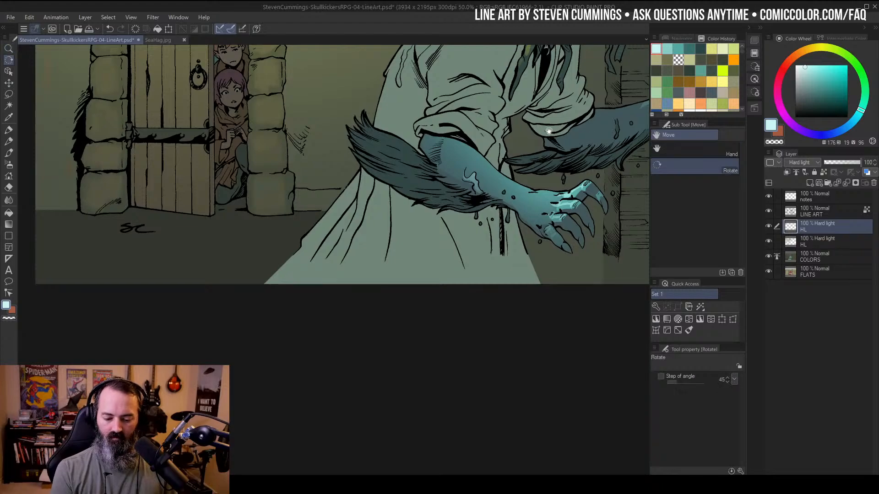
drag(548, 131, 442, 240)
key(ctrl+space)
alt+click(525, 206)
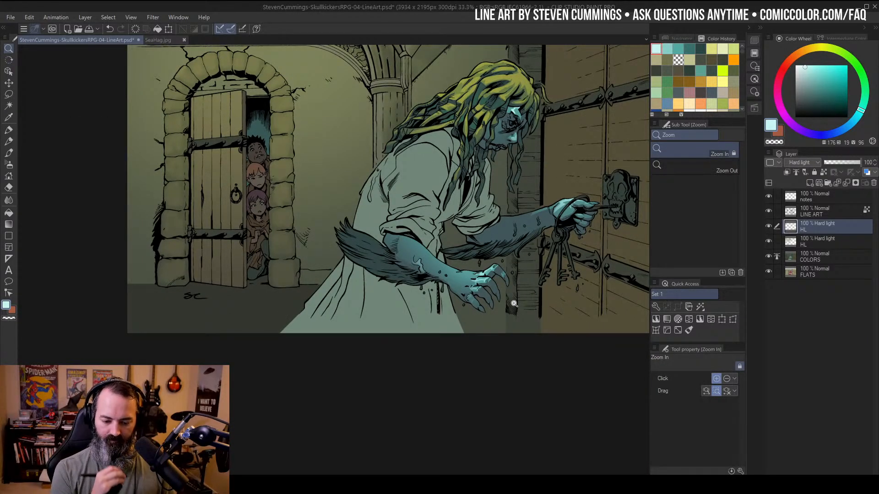
click(520, 237)
click(535, 236)
drag(572, 138, 519, 294)
drag(547, 255, 584, 185)
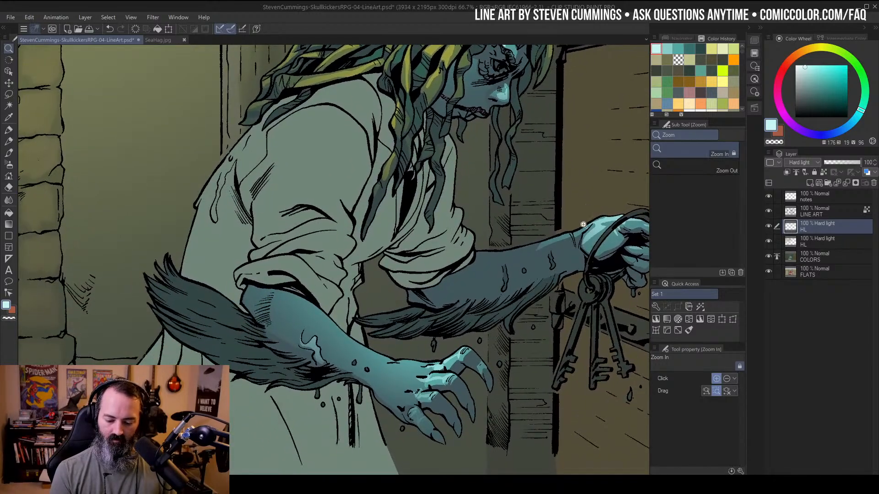
Lasso fur tufts along the underside of the key-holding forearm and get ready to limit the selection to the fur color
click(551, 281)
key(m)
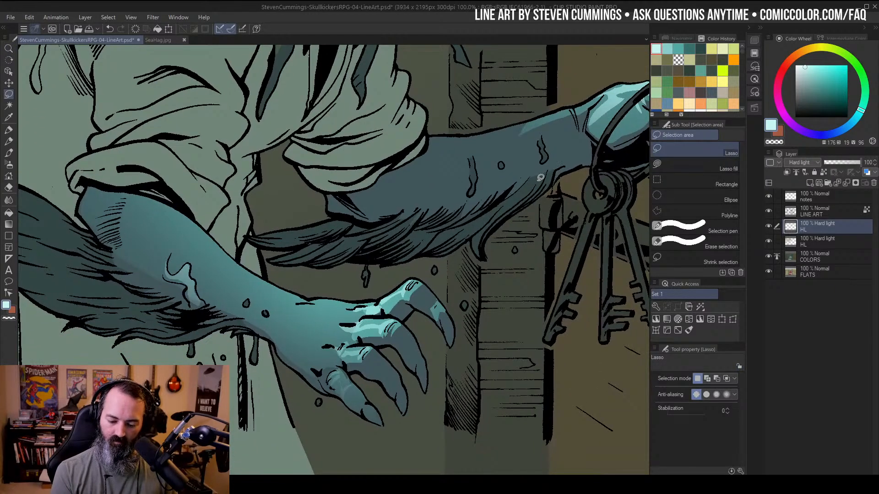
mouse_move(541, 177)
mouse_down()
mouse_move(484, 232)
mouse_move(495, 212)
mouse_up()
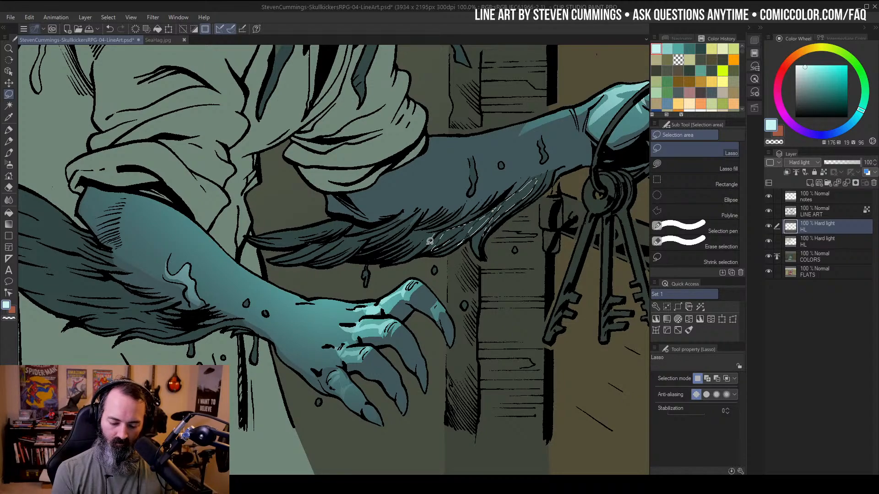
mouse_move(430, 241)
mouse_down()
mouse_move(437, 224)
mouse_move(425, 230)
mouse_move(409, 220)
mouse_move(345, 250)
mouse_move(351, 234)
mouse_move(386, 228)
mouse_move(287, 258)
mouse_move(340, 222)
mouse_move(304, 234)
mouse_move(350, 221)
mouse_up()
key(w)
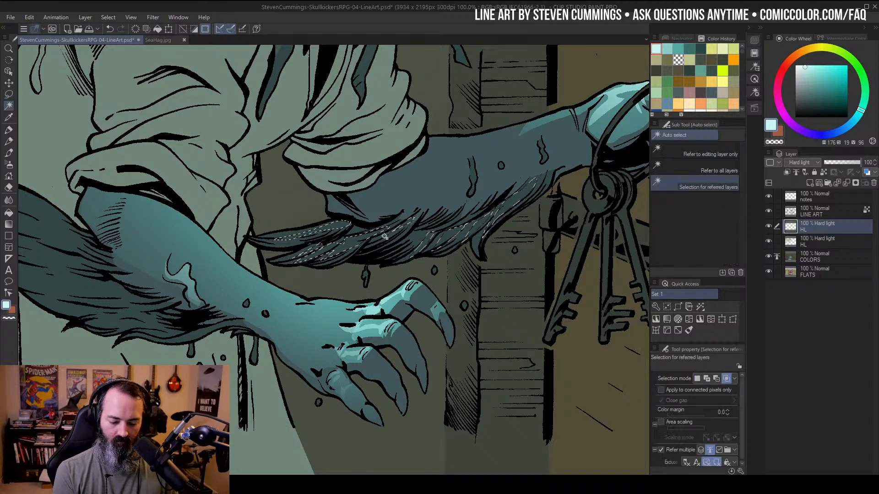
Sample the fur color, brighten it to a medium teal and airbrush highlights onto the selected fur of the key-holding arm
key(b)
alt+click(458, 236)
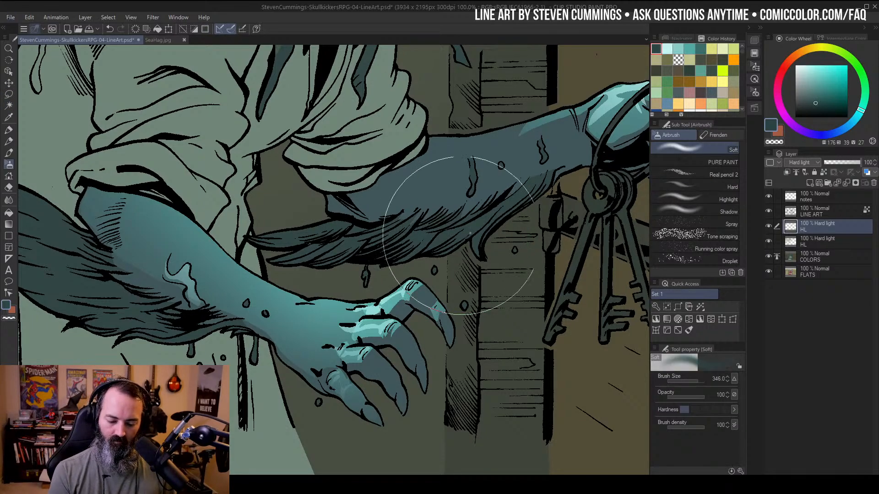
click(822, 87)
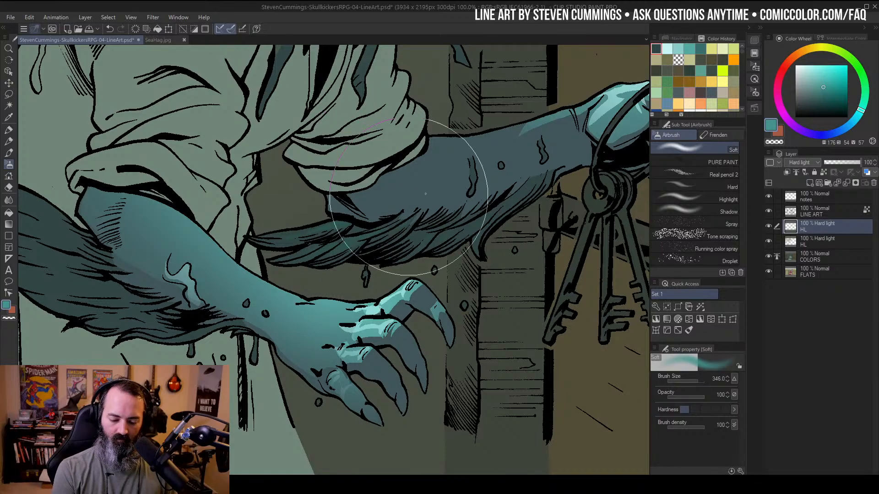
mouse_move(567, 145)
mouse_down()
mouse_move(487, 184)
mouse_move(518, 168)
mouse_move(441, 223)
mouse_move(609, 185)
mouse_up()
key(ctrl+space)
alt+click(478, 216)
ctrl+click(609, 185)
Lasso highlight shapes across the fur tufts of the lowered forearm, from the elbow tips toward the wrist
key(m)
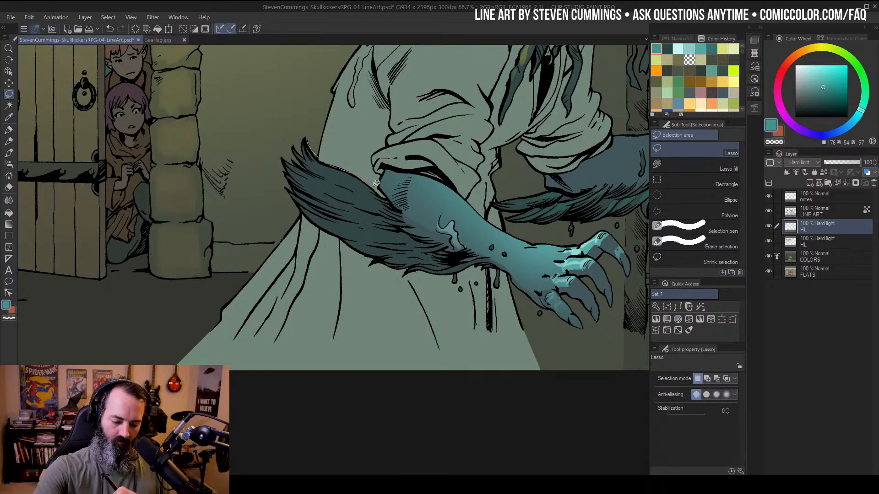
drag(305, 142, 326, 173)
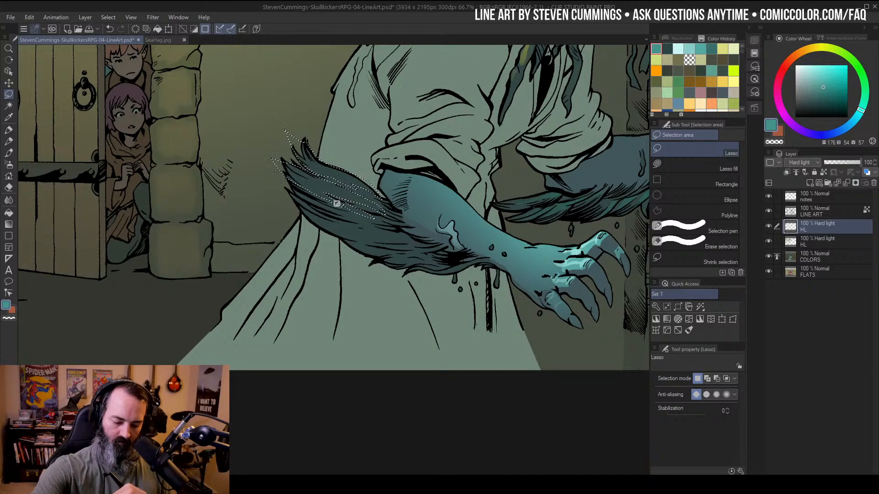
mouse_move(373, 217)
mouse_down()
mouse_move(393, 220)
mouse_move(309, 211)
mouse_move(353, 236)
mouse_move(375, 239)
mouse_move(361, 233)
mouse_move(380, 232)
mouse_move(378, 223)
mouse_move(395, 241)
mouse_move(383, 246)
mouse_move(418, 253)
mouse_move(389, 257)
mouse_move(427, 254)
mouse_move(427, 245)
mouse_move(400, 244)
mouse_move(460, 266)
mouse_move(441, 272)
mouse_move(476, 260)
mouse_move(425, 270)
mouse_up()
Hide the selection outline, airbrush teal highlights onto the lowered arm's fur and clear the selection
key(b)
scroll(458, 174, down, 1)
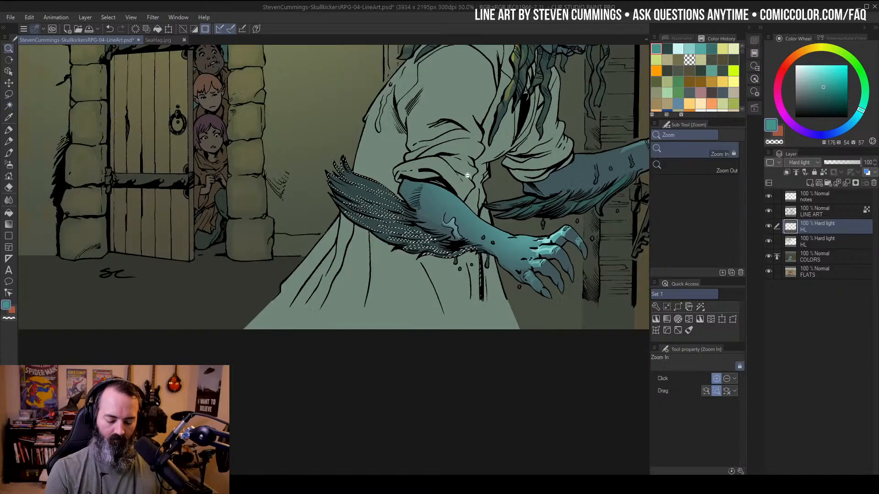
key(ctrl+z)
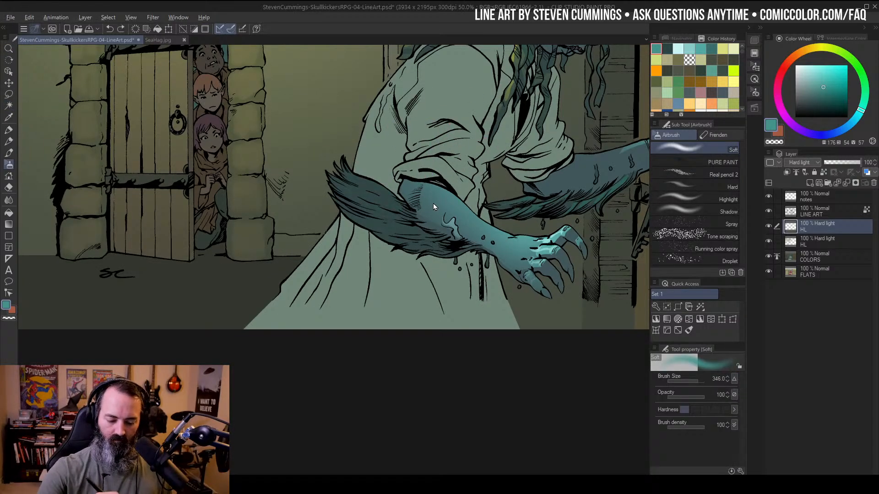
drag(451, 173, 483, 173)
mouse_move(387, 166)
mouse_down()
mouse_move(473, 193)
mouse_move(492, 236)
mouse_up()
scroll(504, 172, down, 2)
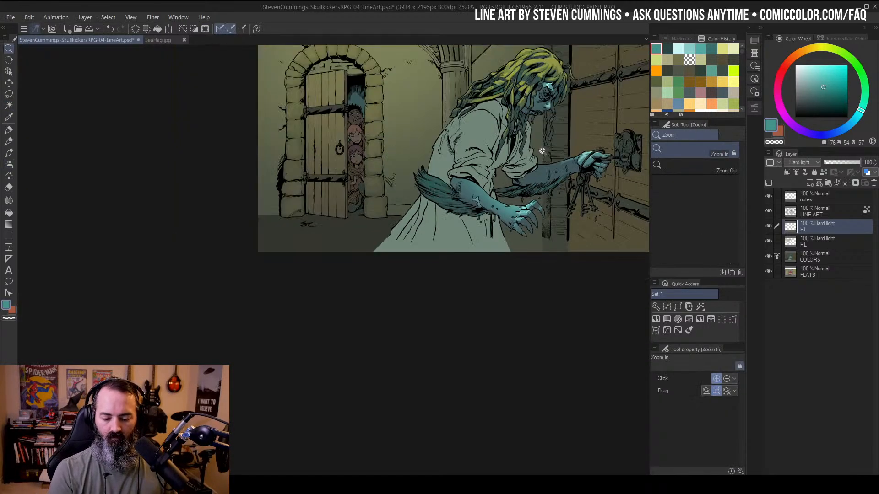
drag(600, 100, 550, 182)
key(m)
key(ctrl+d)
drag(529, 147, 525, 117)
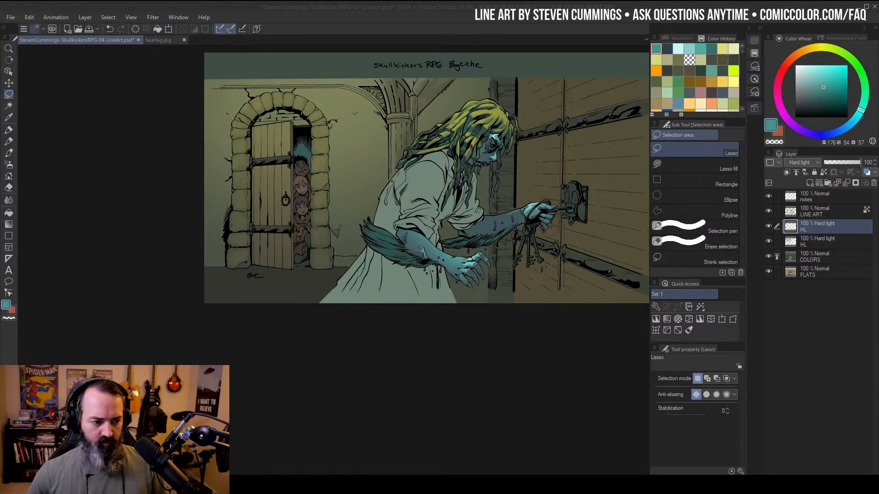
mouse_move(503, 174)
mouse_down()
mouse_move(494, 187)
mouse_move(502, 175)
mouse_up()
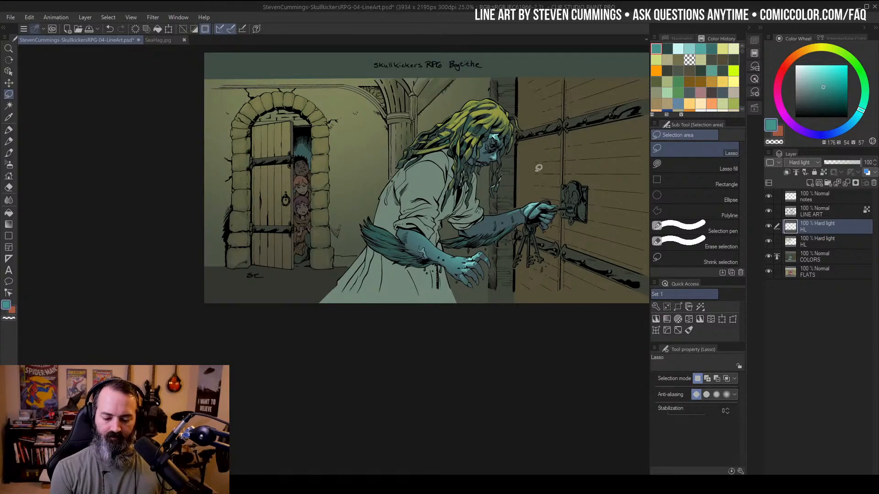
key(ctrl+d)
Auto-select the hag's entire dress by its flat color, including the sleeves and skirt
key(ctrl+space)
click(477, 157)
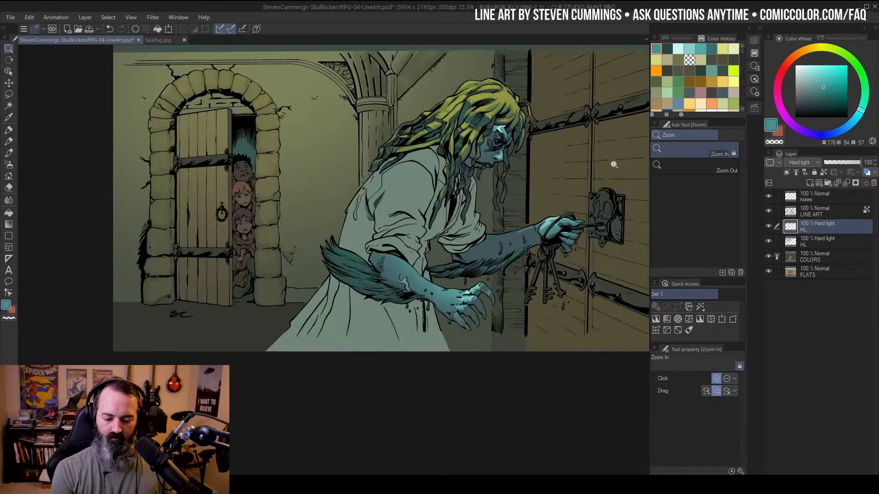
click(443, 163)
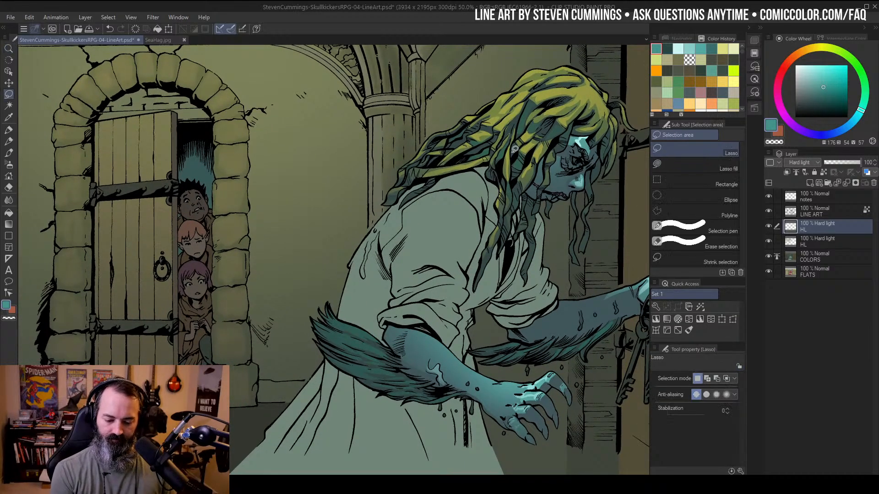
key(w)
click(475, 187)
key(ctrl+alt+space)
click(507, 204)
click(507, 205)
drag(540, 218, 524, 196)
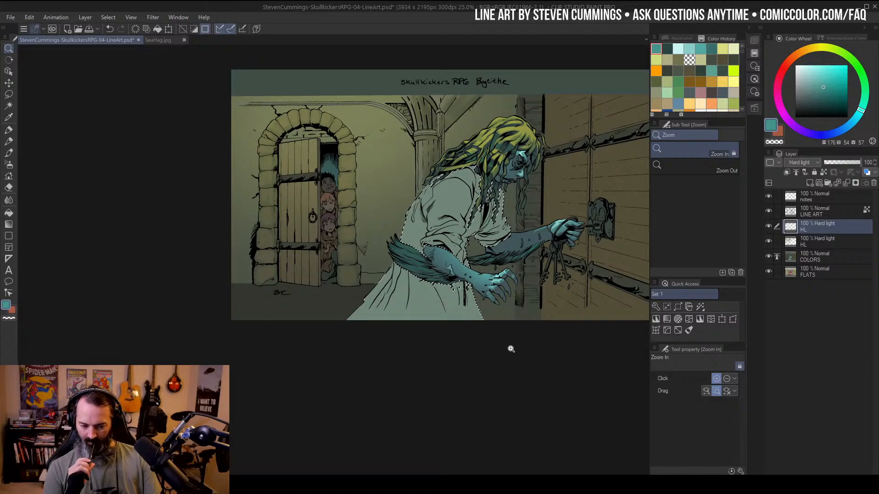
Sample the dress color, lighten it and shift its hue to a pale yellow-green
alt+click(462, 190)
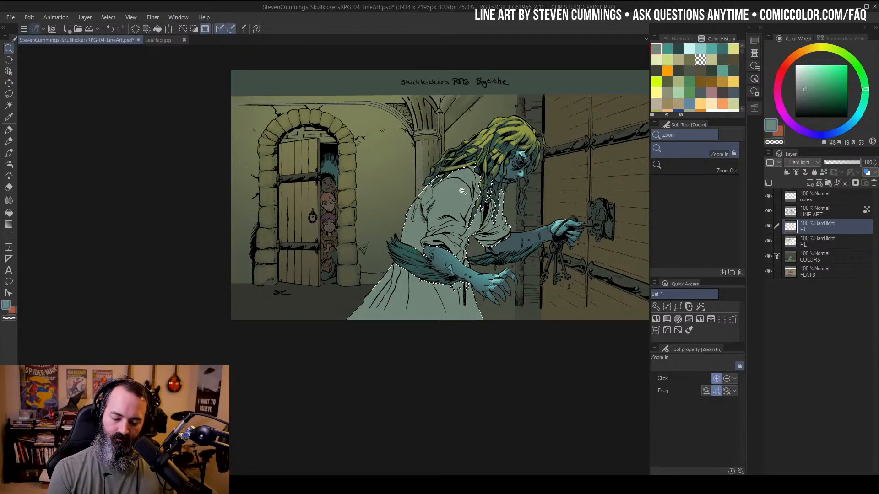
click(803, 77)
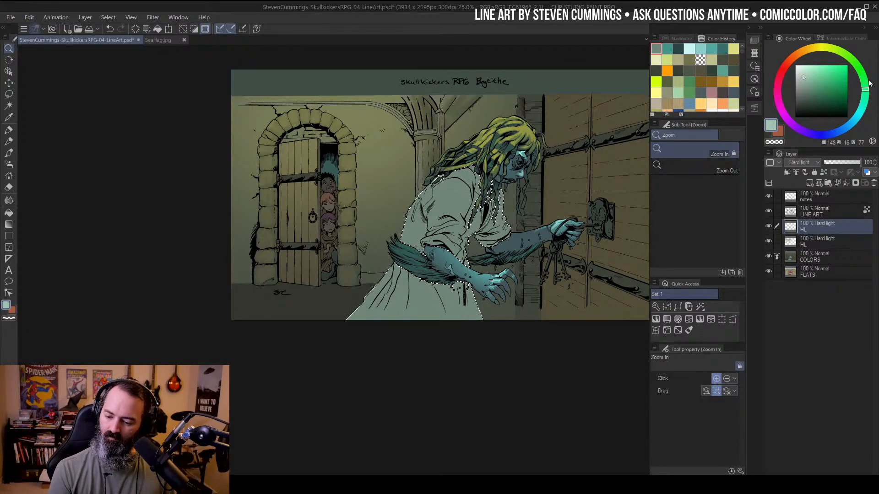
drag(869, 83, 842, 52)
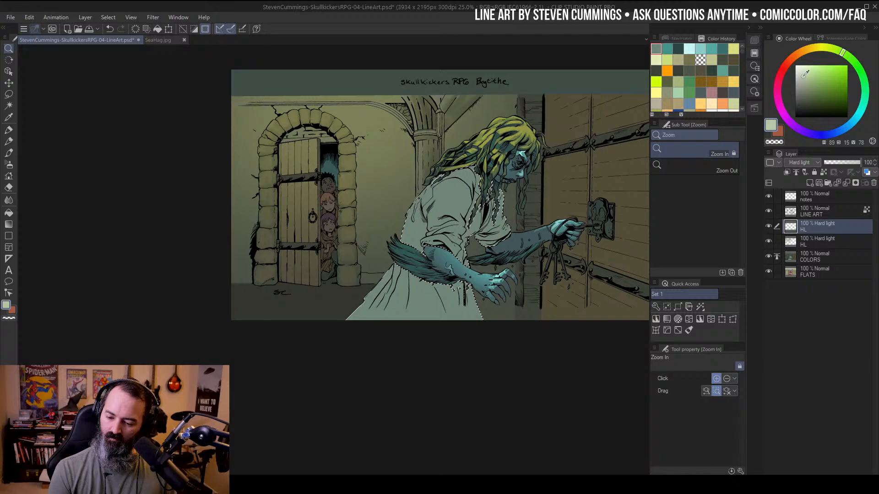
Airbrush soft pale yellow-green highlights over the dress's shoulder, sleeves, back and skirt with a brush size of 418.7, and clear the selection
key(b)
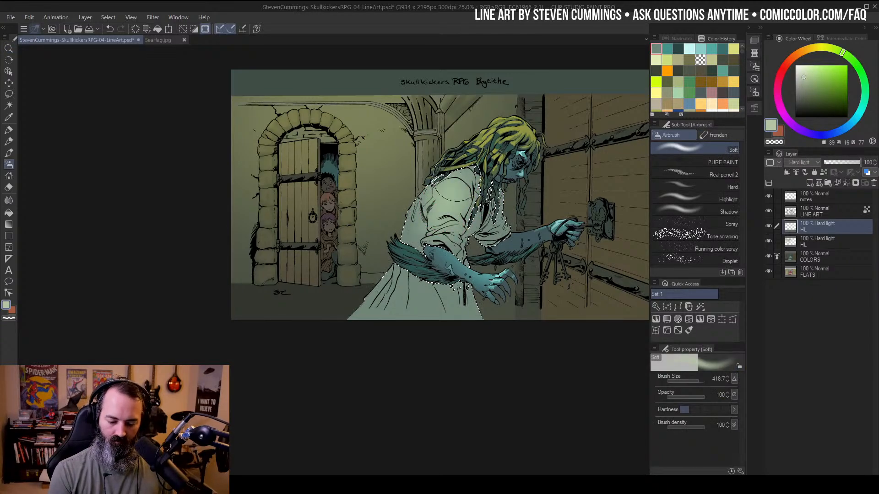
mouse_move(457, 178)
mouse_down()
mouse_move(498, 154)
mouse_move(426, 217)
mouse_up()
key(ctrl+z)
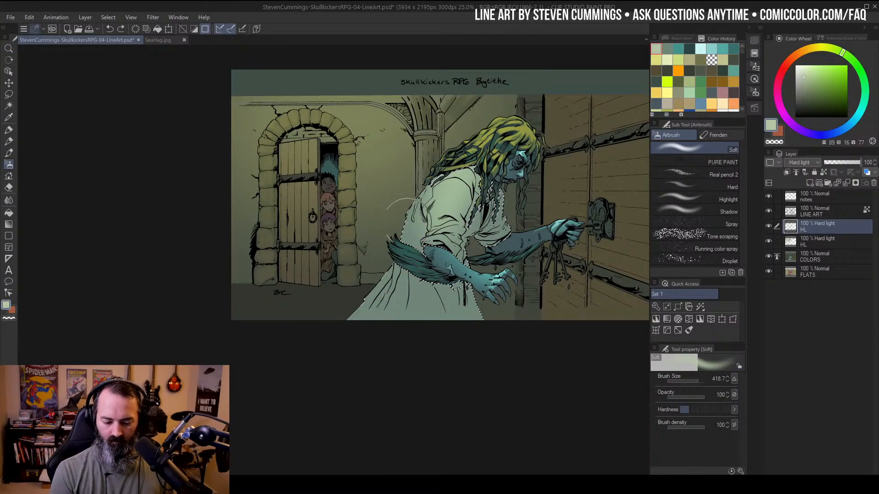
drag(491, 165, 516, 217)
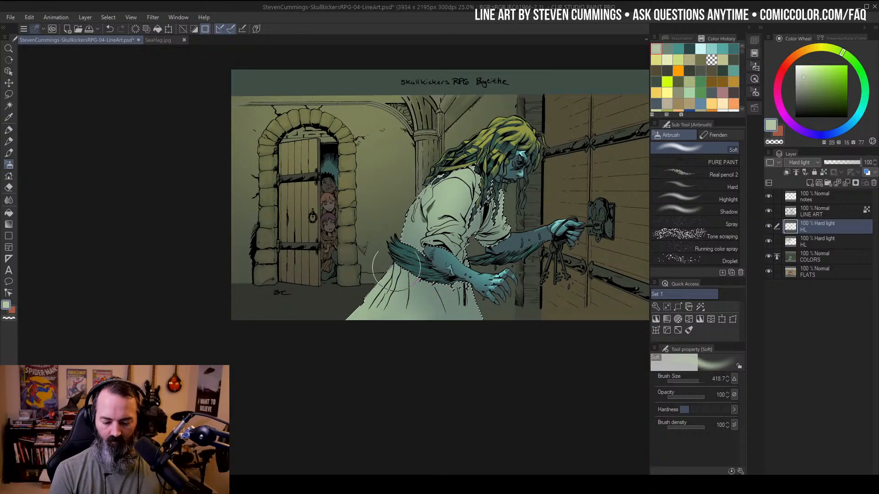
drag(411, 203, 359, 314)
drag(405, 219, 355, 332)
key(/)
alt+click(502, 182)
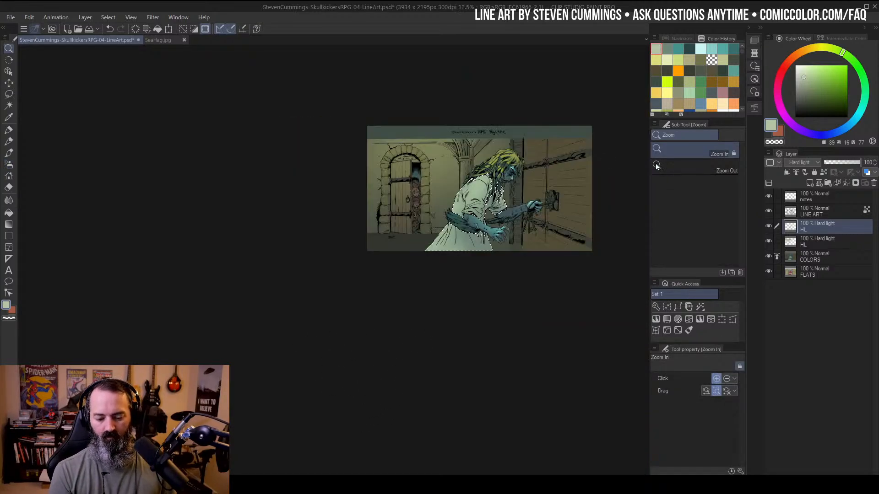
click(500, 189)
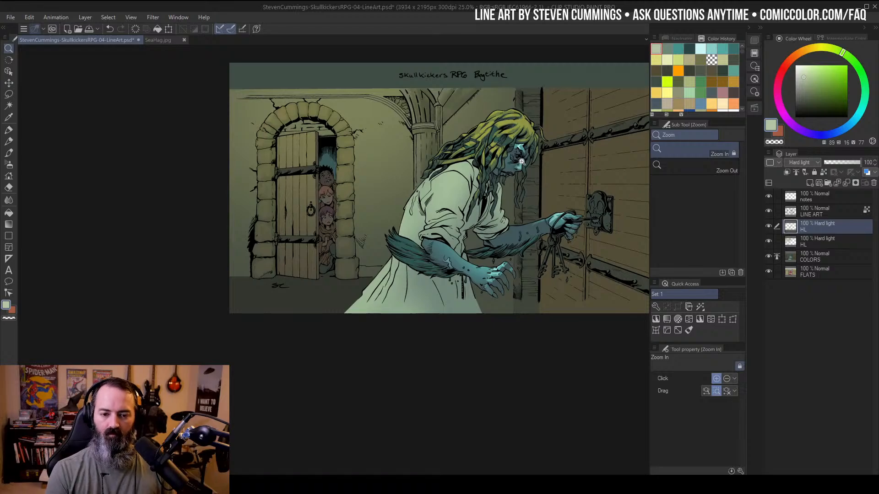
Lasso highlight shapes along the hag's collar, upper shoulder and near sleeve folds, undoing and redoing one of the lasso selections
key(m)
mouse_move(521, 161)
mouse_down()
mouse_move(517, 145)
mouse_move(492, 176)
mouse_up()
key(/)
click(517, 131)
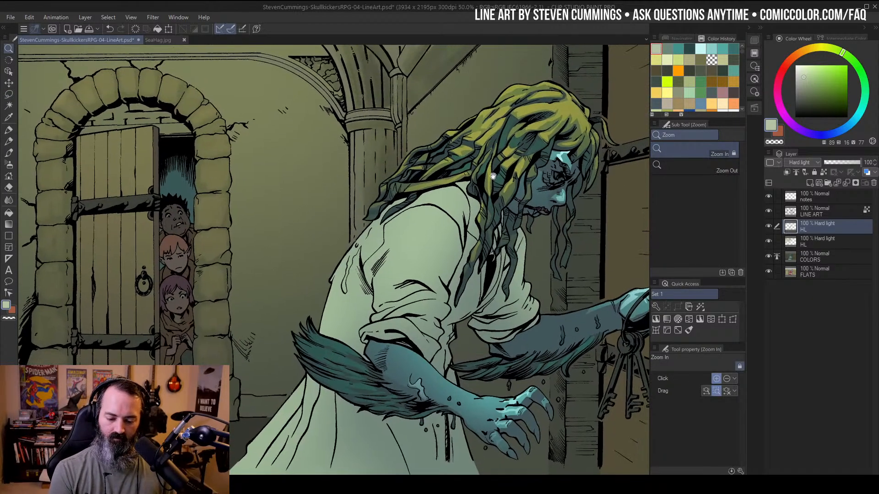
key(m)
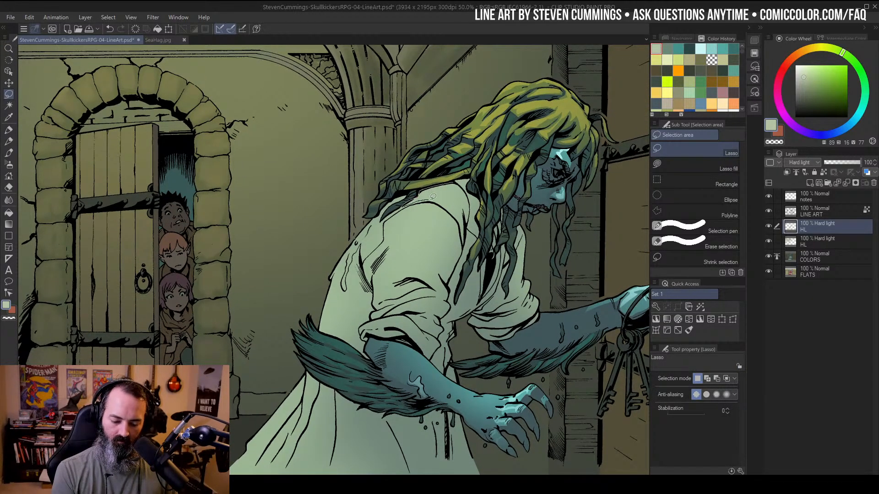
drag(432, 196, 459, 215)
drag(461, 180, 444, 207)
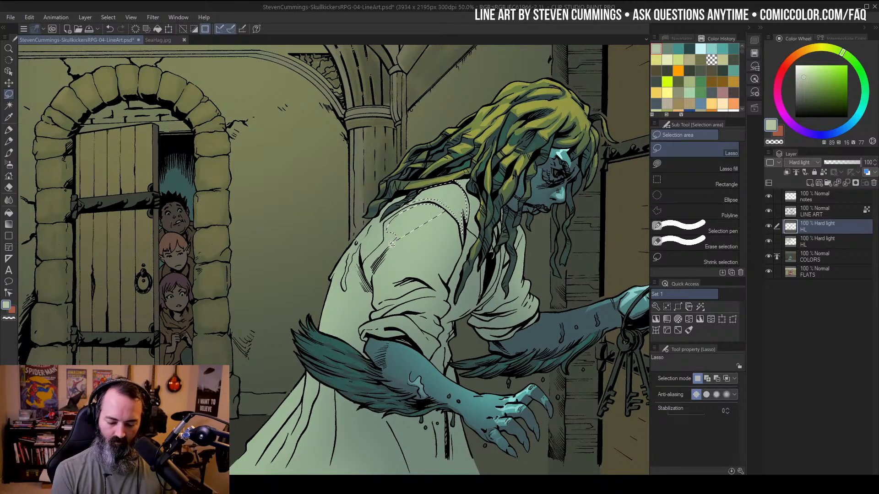
key(ctrl+z)
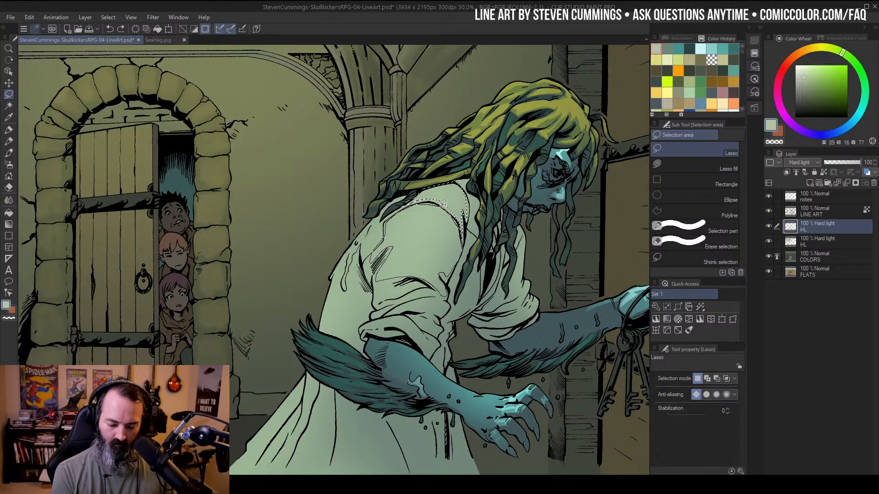
key(ctrl+y)
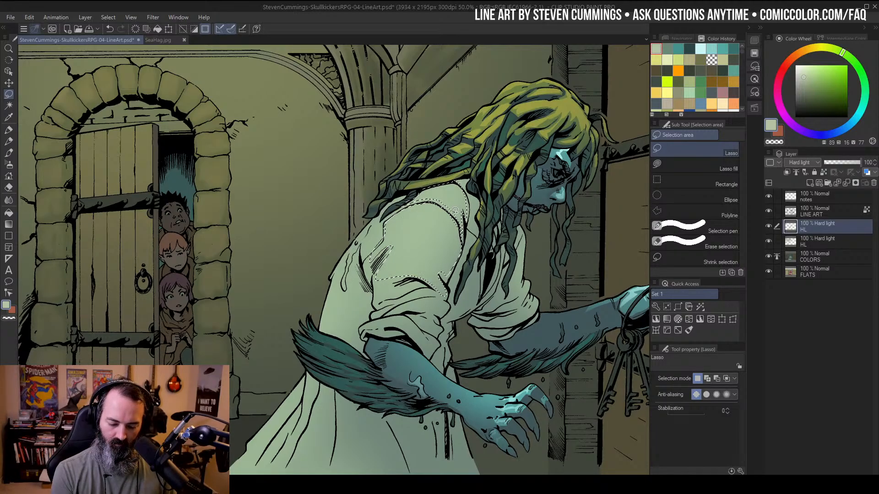
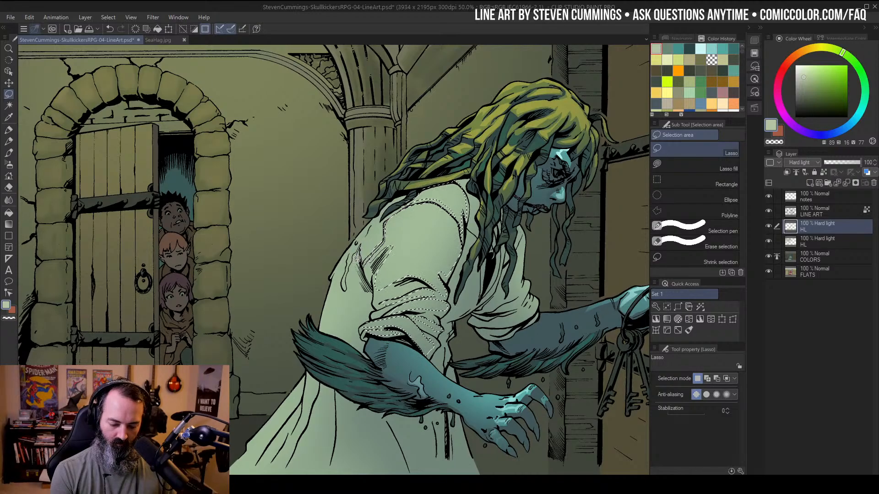
Add the dress's back edge and rear skirt folds to the lasso selection, and limit it to the dress's flat color
mouse_move(354, 275)
mouse_down()
mouse_move(323, 251)
mouse_move(449, 172)
mouse_up()
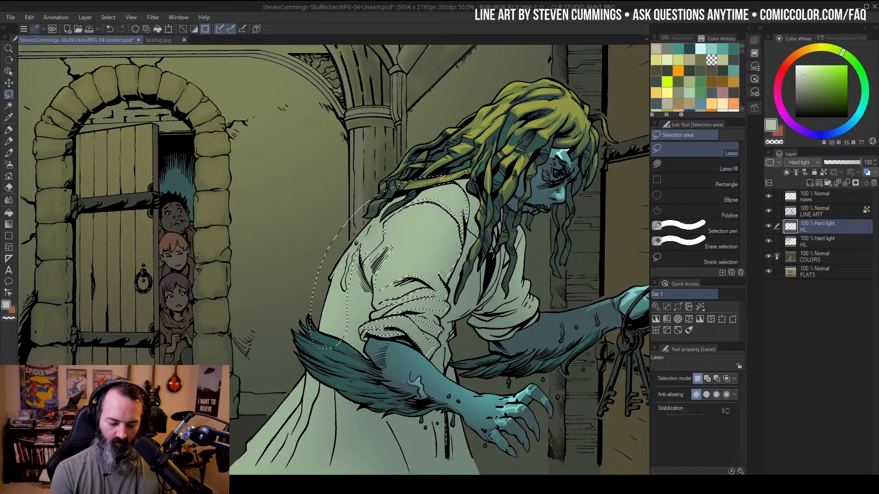
mouse_move(368, 290)
mouse_down()
mouse_move(348, 353)
mouse_move(325, 268)
mouse_move(347, 257)
mouse_up()
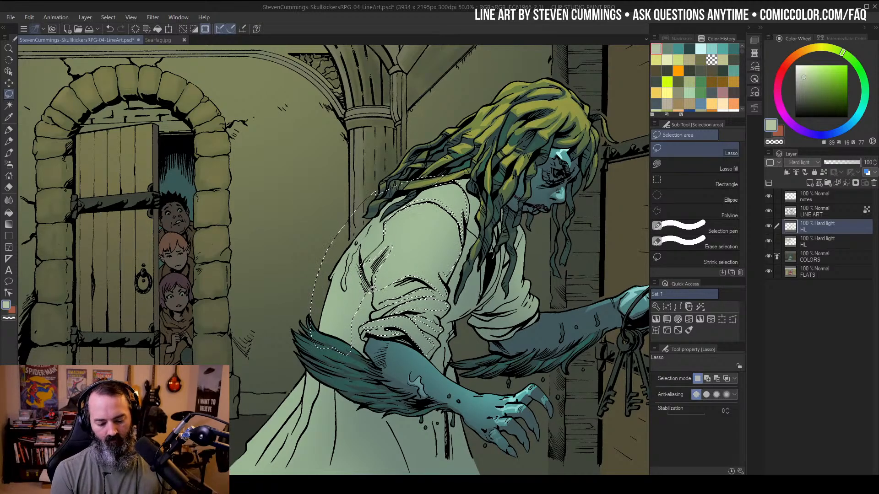
drag(352, 360, 366, 329)
drag(366, 330, 394, 226)
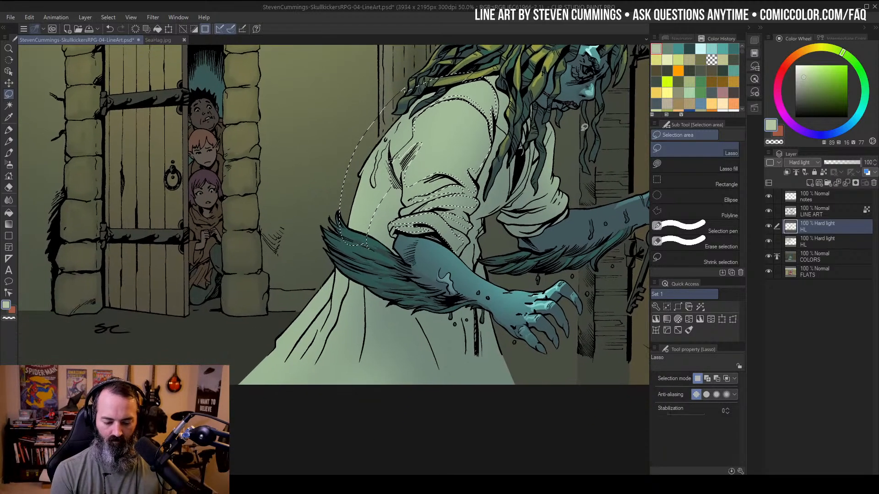
mouse_move(349, 276)
mouse_down()
mouse_move(332, 316)
mouse_move(339, 271)
mouse_move(359, 254)
mouse_move(297, 330)
mouse_move(297, 302)
mouse_move(371, 220)
mouse_move(371, 291)
mouse_move(360, 284)
mouse_move(333, 338)
mouse_move(353, 272)
mouse_up()
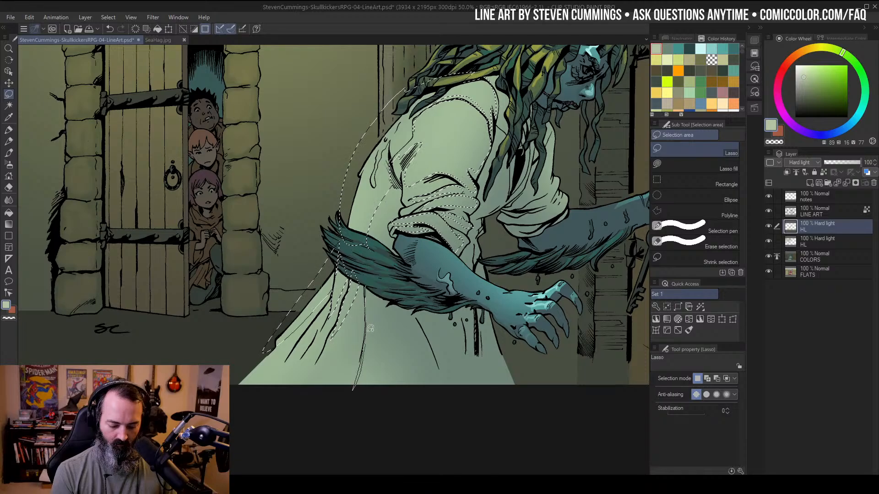
key(w)
Hide the selection outline and reduce the Soft airbrush to a size of 400 for the dress highlights
alt+click(509, 236)
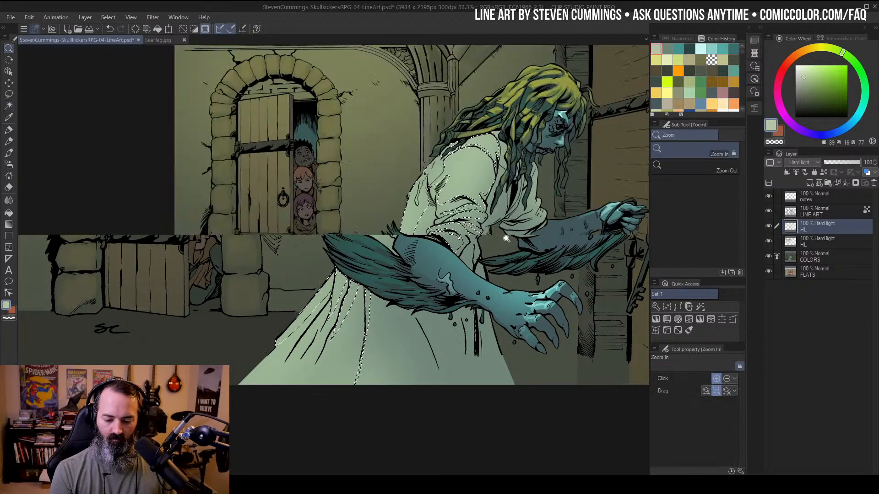
drag(553, 186, 529, 221)
key(b)
key(ctrl+h)
drag(510, 170, 497, 172)
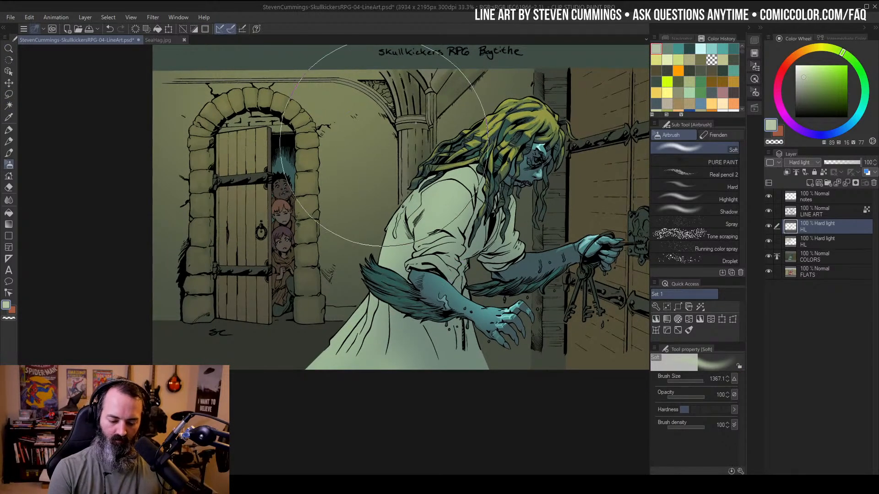
key(bracketleft)
key(bracketleft)
key(bracketleft)
key(bracketleft)
key(bracketleft)
key(bracketleft)
key(bracketleft)
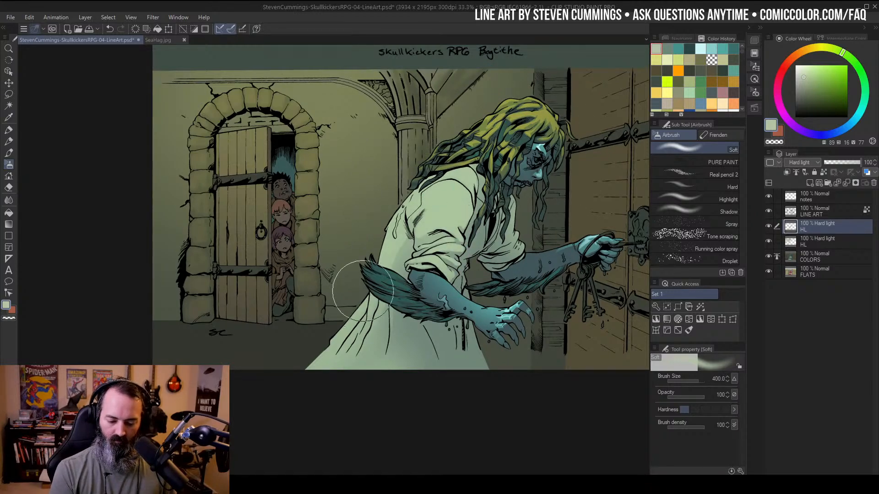
Lighten the pale green and airbrush highlights inside the selected dress areas with a brush size of 448.2, and clear the selection
click(804, 71)
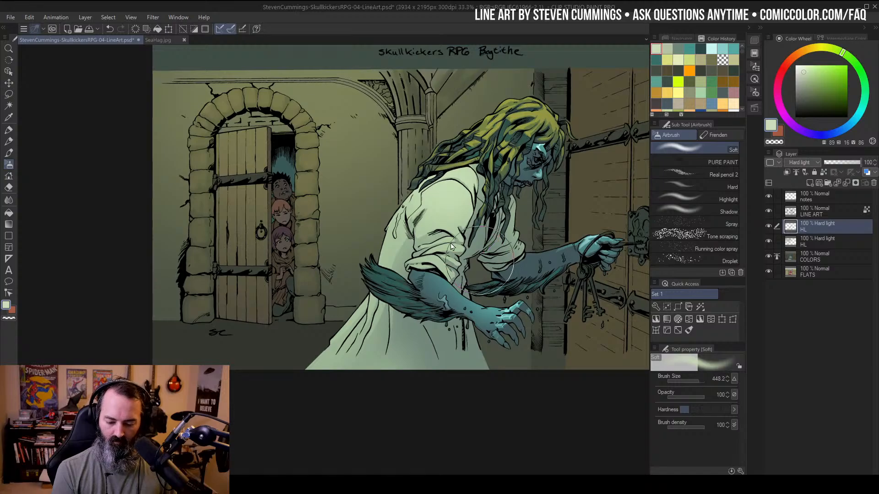
drag(545, 185, 540, 189)
key(space)
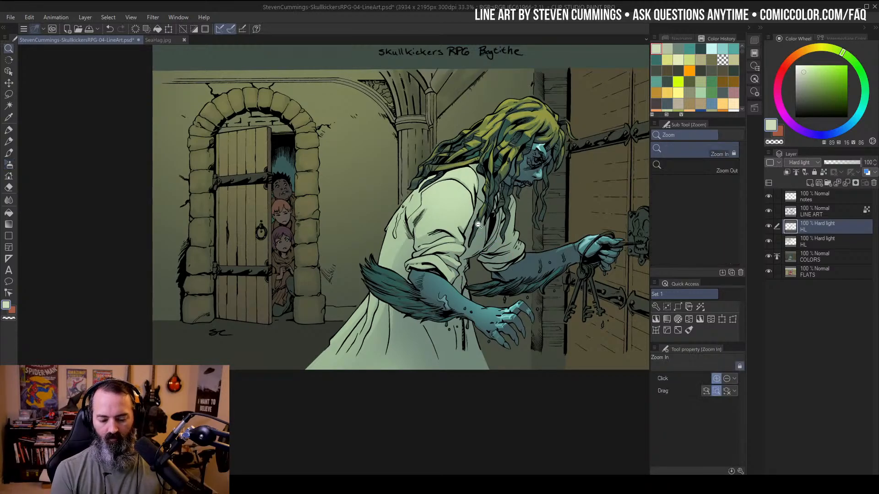
drag(474, 247, 486, 244)
key(ctrl+d)
key(j)
drag(416, 235, 405, 260)
Lasso the far edge of the hag's chest and the far sleeve's folds, and limit the selection to the dress color
key(ctrl+space)
alt+click(466, 235)
alt+click(530, 226)
alt+click(531, 226)
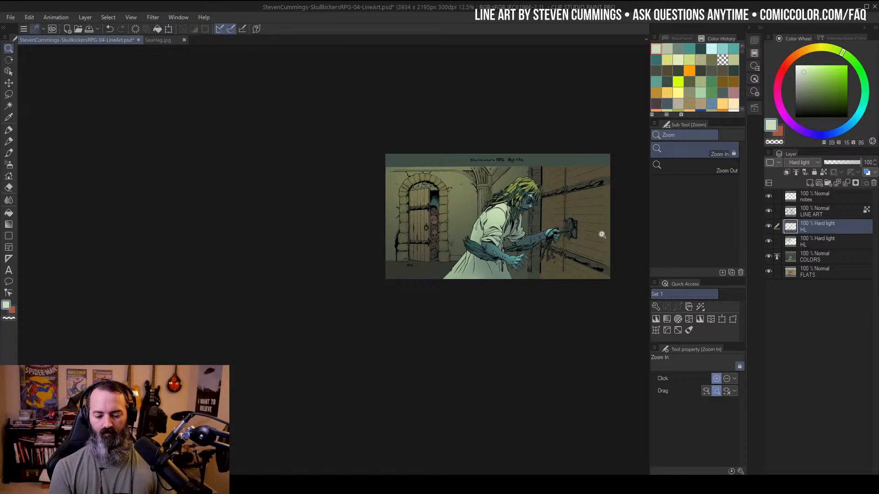
click(508, 204)
key(space)
key(m)
mouse_move(554, 159)
mouse_down()
mouse_move(504, 143)
mouse_move(529, 155)
mouse_move(520, 134)
mouse_up()
key(space)
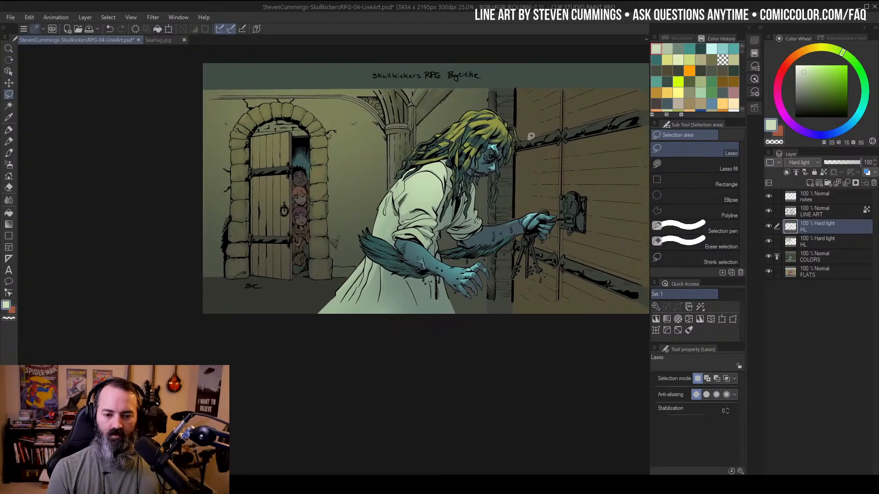
scroll(476, 206, up, 3)
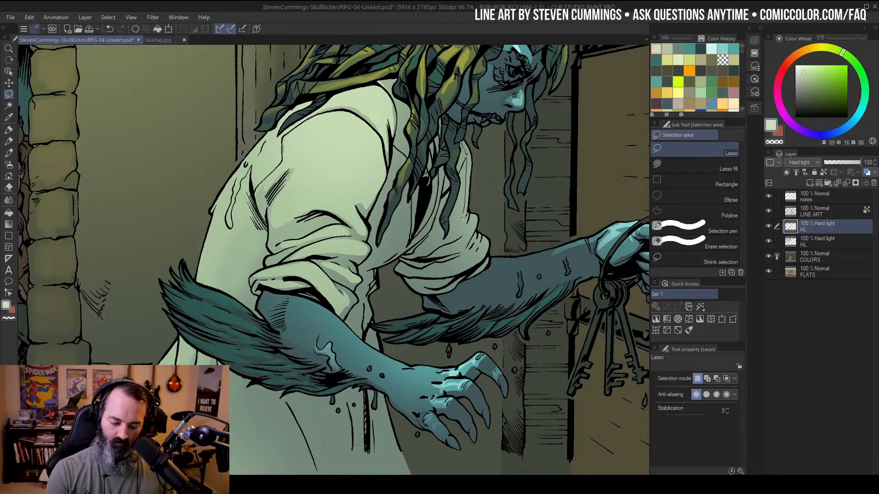
mouse_move(481, 217)
mouse_down()
mouse_move(466, 137)
mouse_move(476, 233)
mouse_move(453, 265)
mouse_move(488, 249)
mouse_move(485, 222)
mouse_move(476, 240)
mouse_up()
key(w)
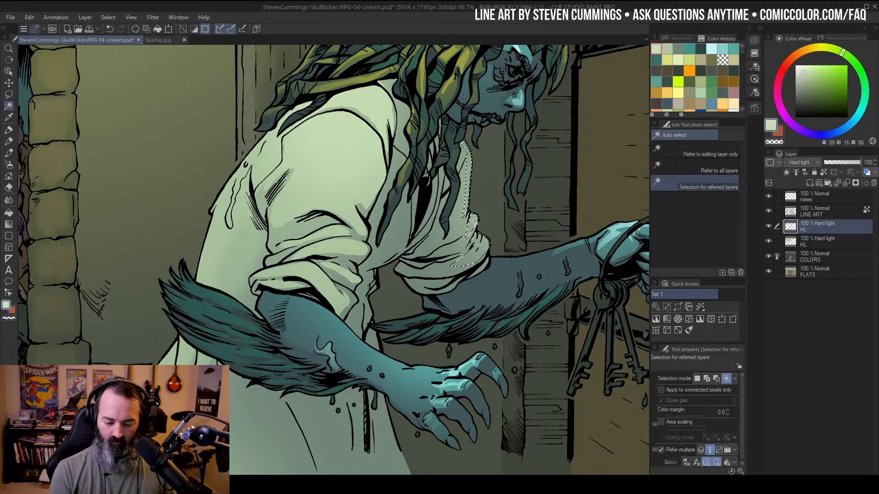
Hide the selection outline and airbrush pale green highlights onto the chest edge and far sleeve
key(ctrl+h)
key(b)
key(/)
alt+click(526, 161)
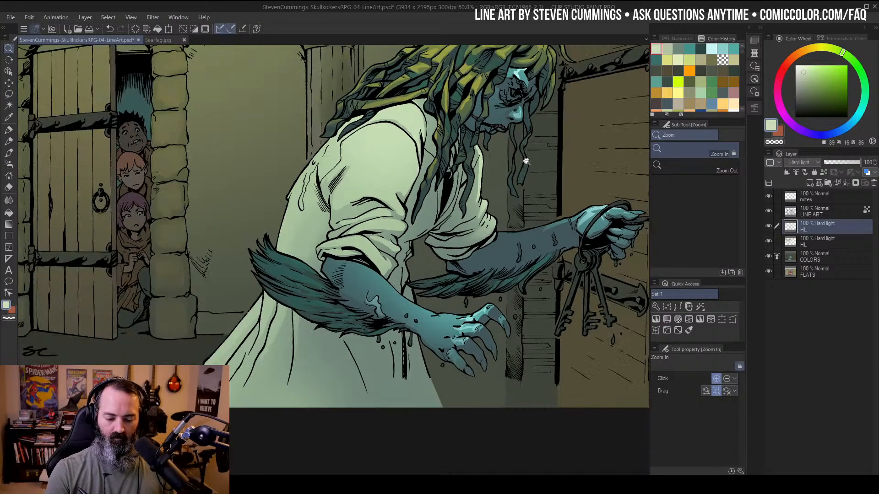
alt+click(526, 161)
drag(556, 152, 553, 177)
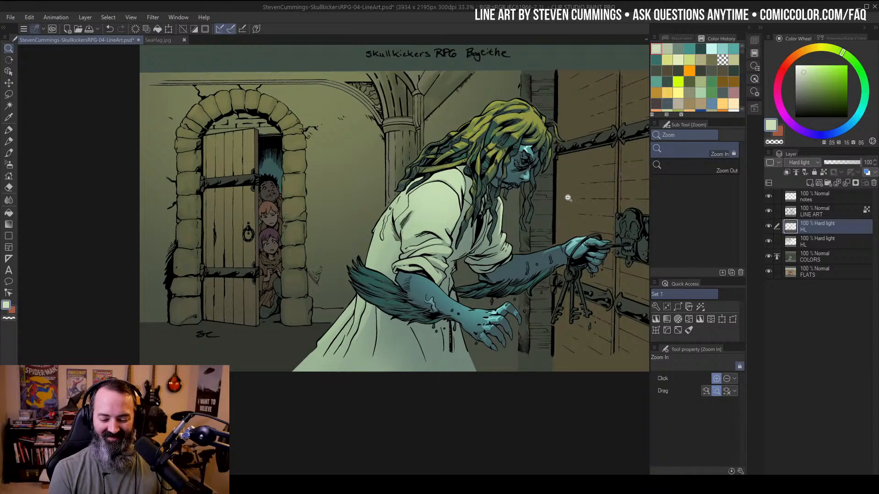
Examine the skin and fin colors in the SeaHag.jpg reference and return to the line art document
click(438, 291)
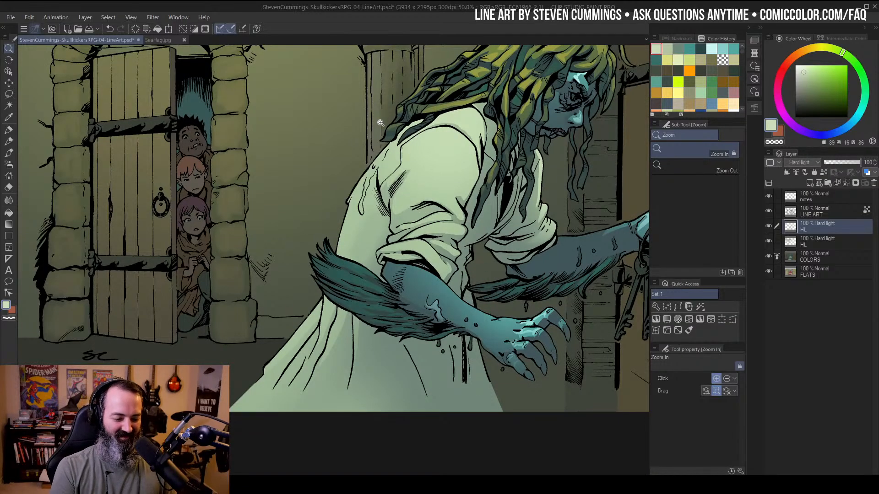
click(158, 39)
drag(615, 212, 556, 135)
drag(568, 185, 535, 170)
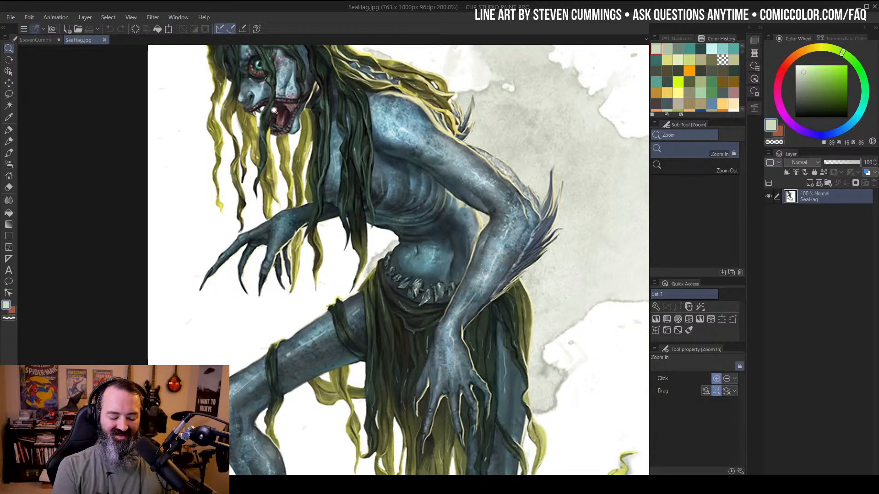
click(42, 40)
scroll(544, 163, down, 2)
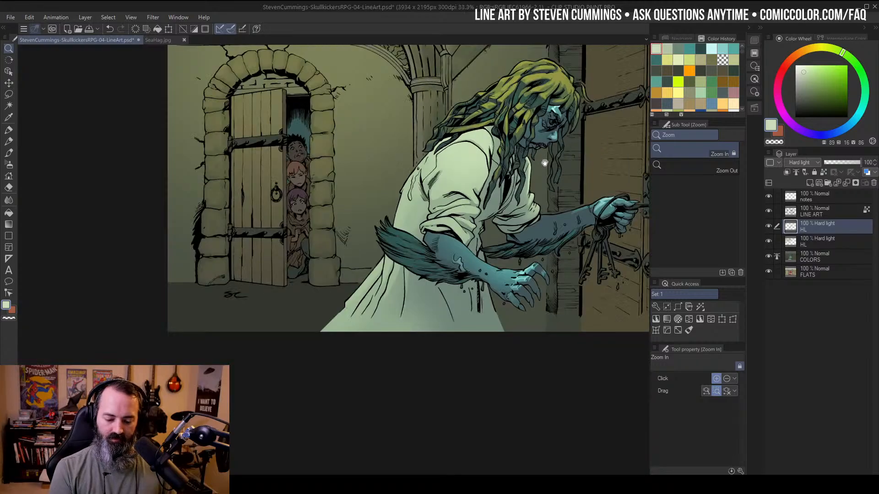
drag(545, 163, 494, 205)
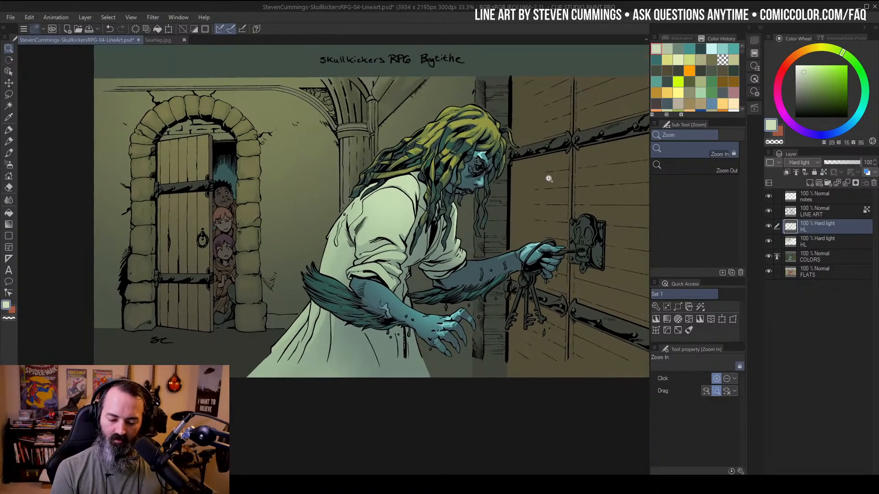
Auto-select the hag's skin on the COLORS layer, referring to the editing layer only
click(812, 257)
key(w)
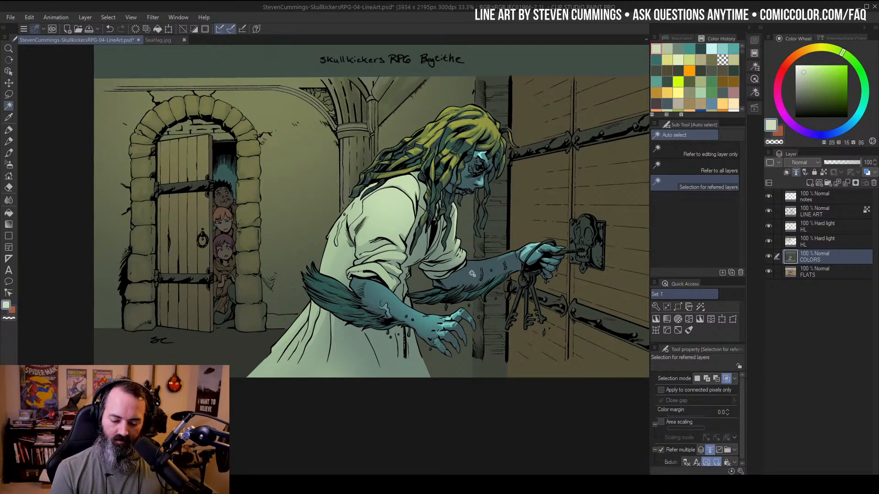
click(695, 152)
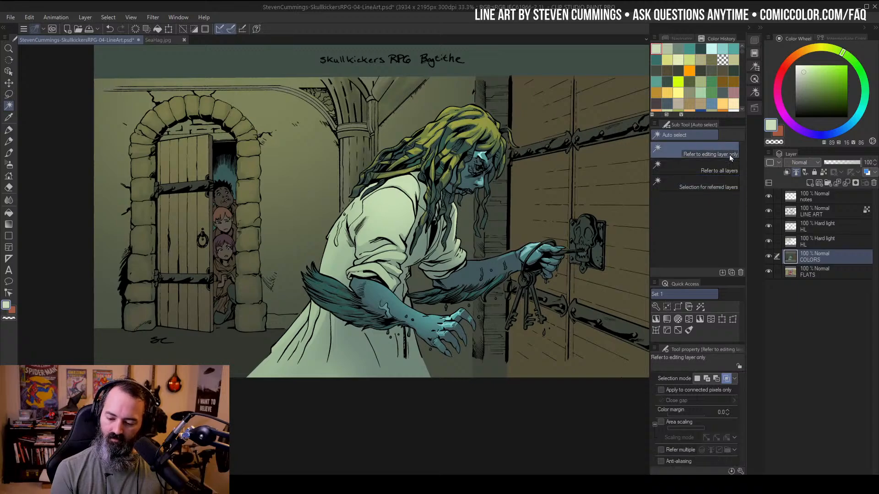
click(483, 275)
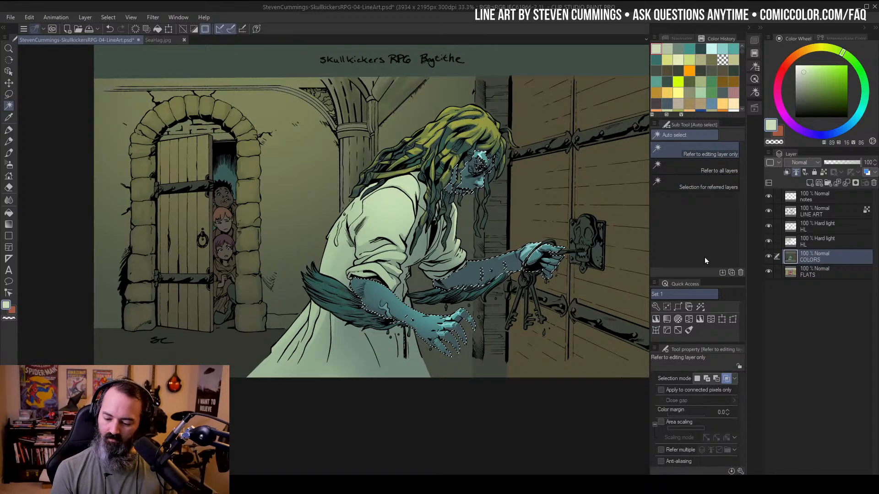
Try desaturating the selected skin with a saturation of -100 and sample the gray from the raised arm
key(ctrl+u)
drag(519, 150, 500, 152)
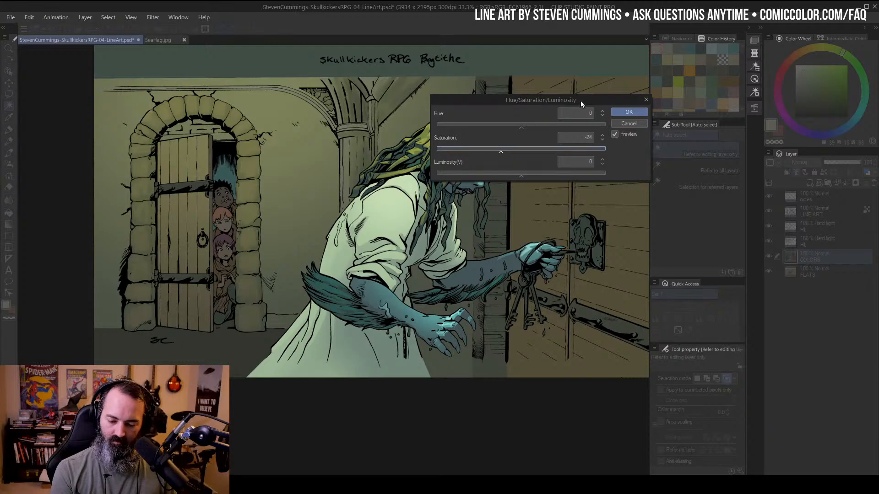
drag(580, 100, 722, 87)
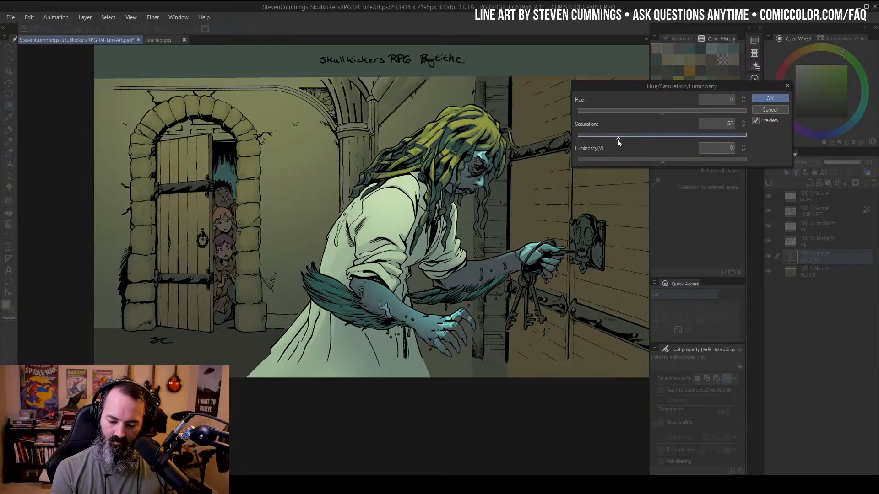
drag(617, 140, 581, 140)
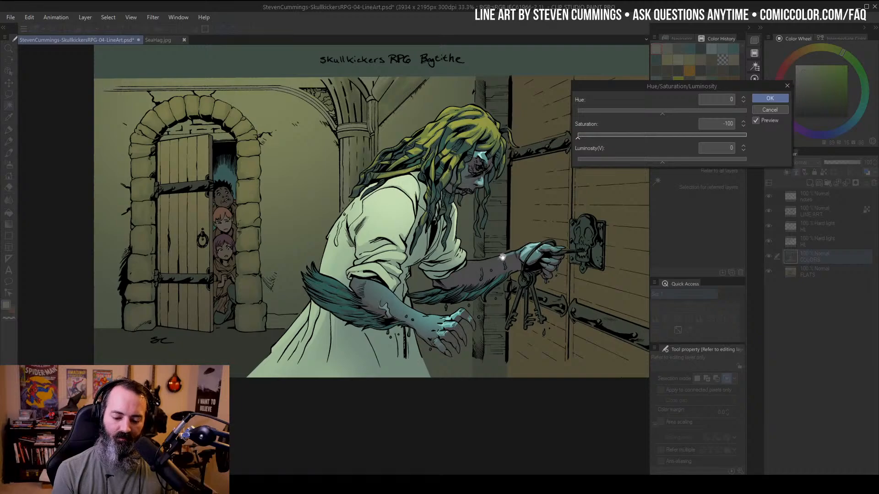
click(772, 98)
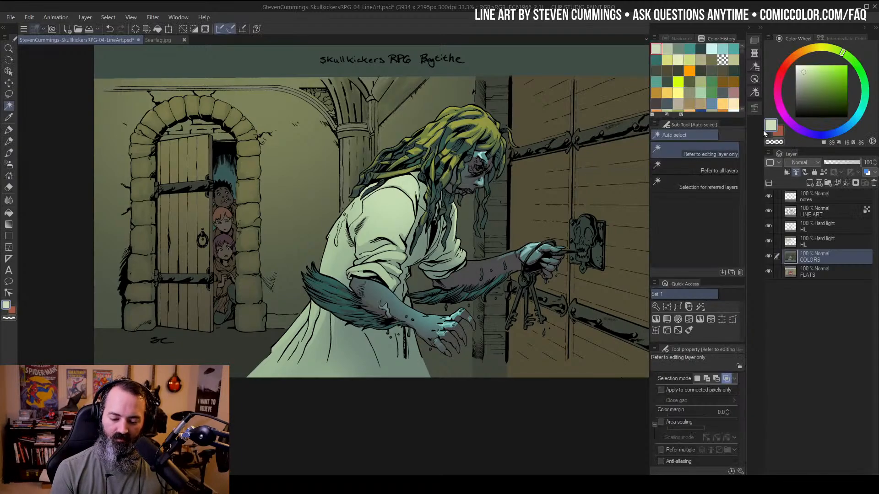
alt+click(467, 277)
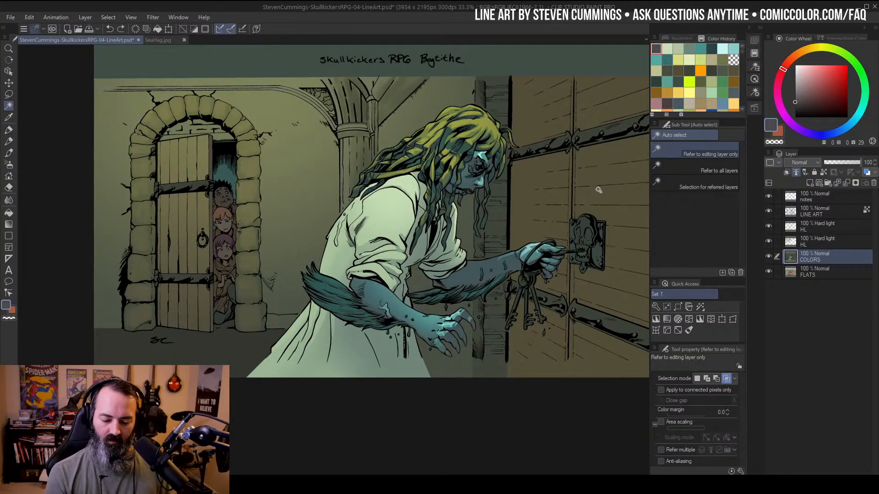
Reduce the saturation of the selected hag skin to -32
drag(540, 204, 502, 205)
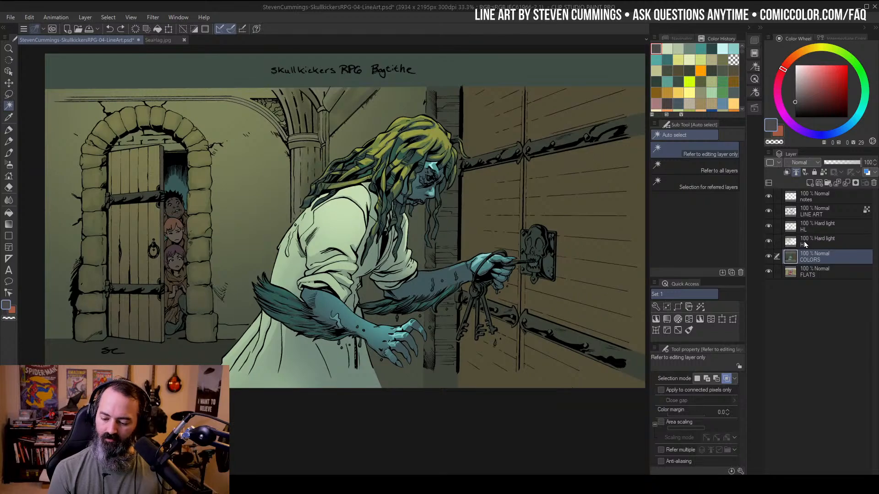
key(ctrl+u)
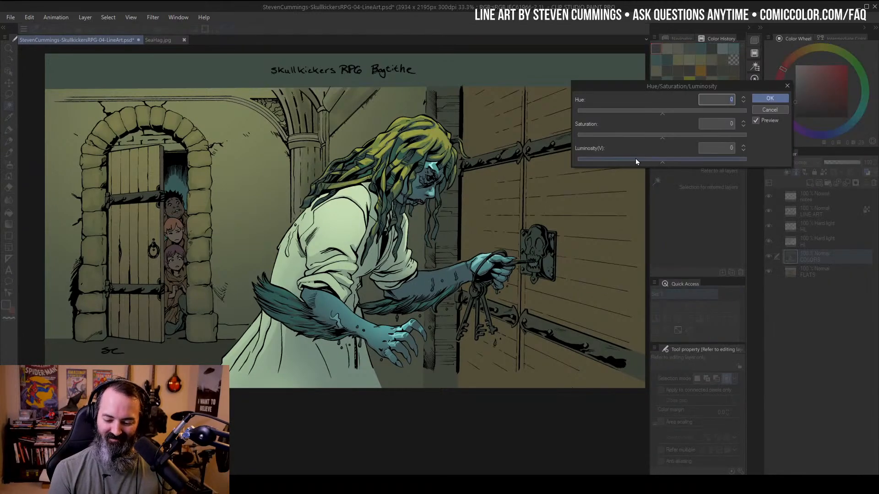
click(642, 137)
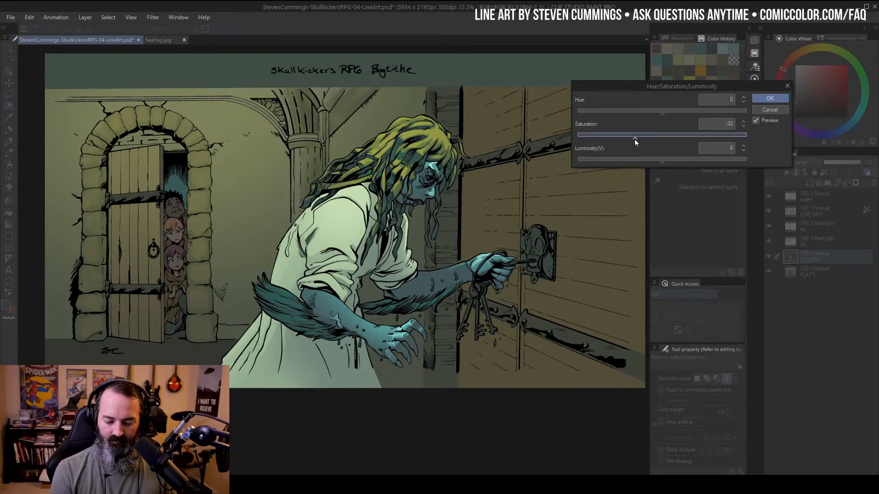
click(771, 98)
Try the Tone scraping airbrush over the hag's forearms on the top Hard light HL layer, and undo it
key(ctrl+space)
click(439, 245)
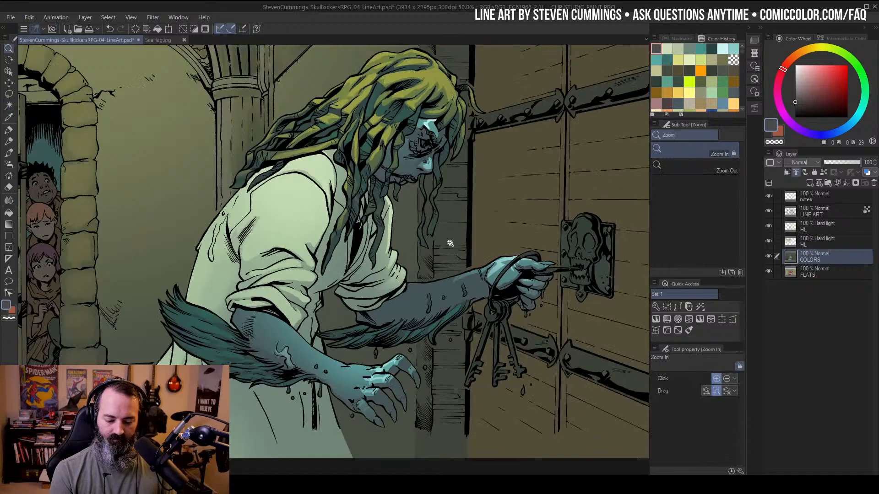
drag(462, 249, 511, 188)
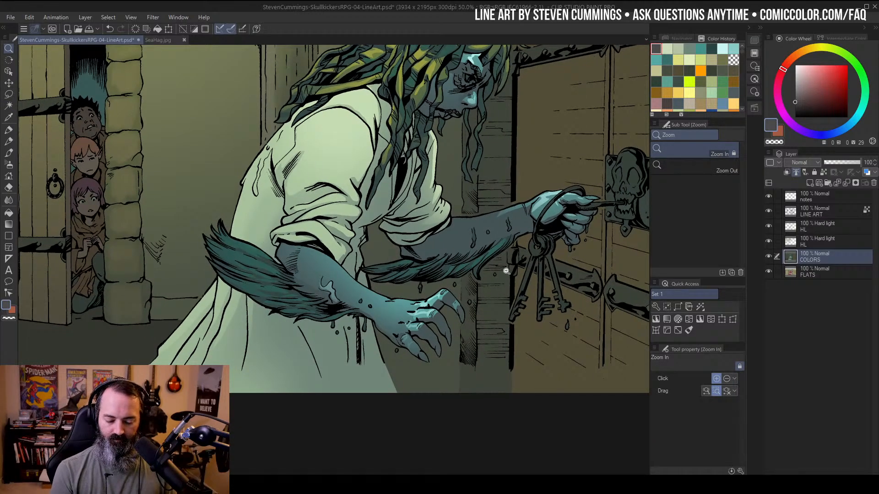
key(b)
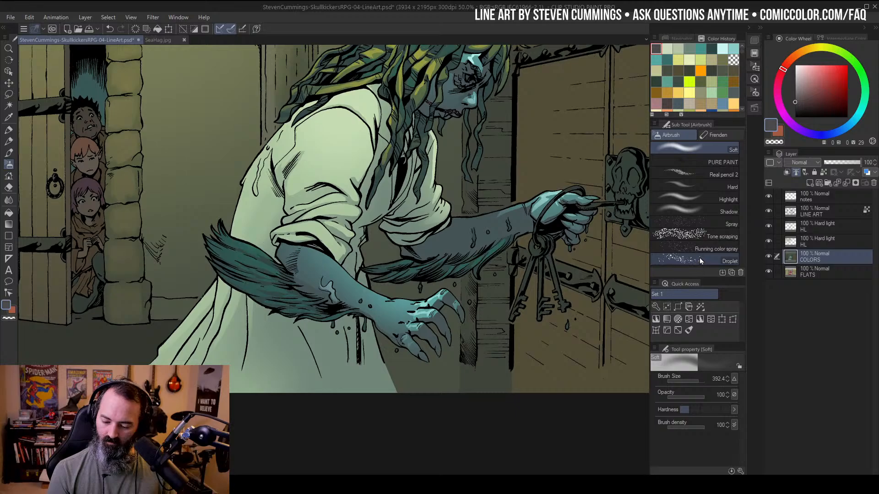
click(695, 235)
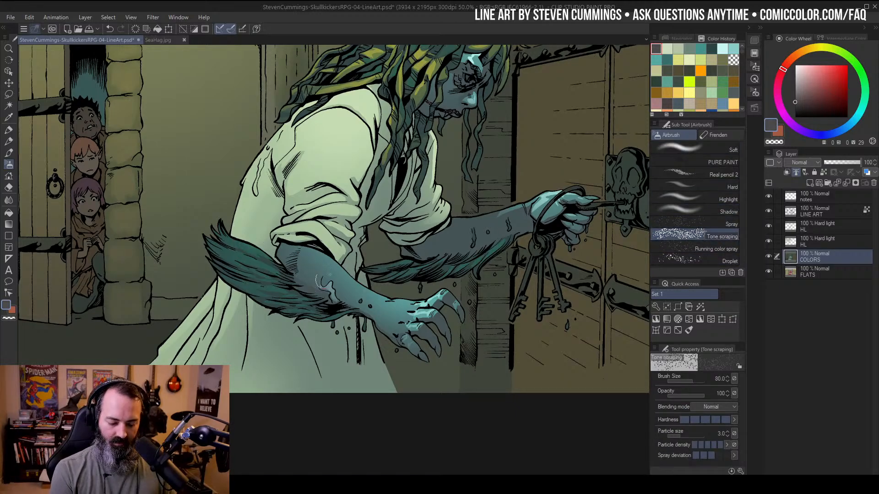
click(815, 226)
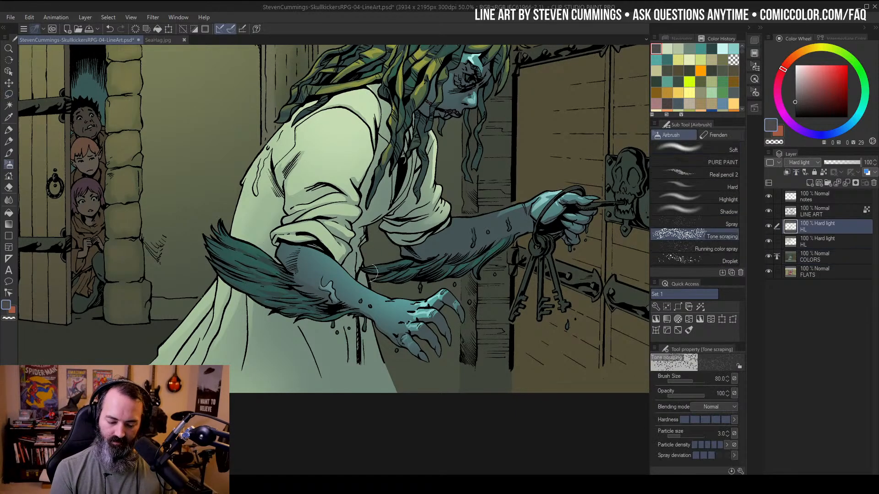
drag(316, 261, 346, 298)
key(ctrl+z)
ctrl+alt+drag(459, 252, 507, 236)
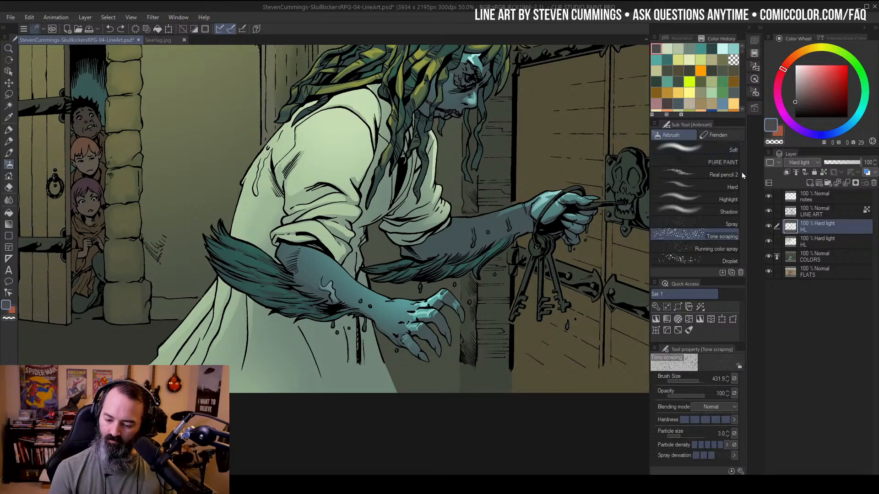
Try the Frenden Drybrush Darrel (Dry) brush on the far forearm, up to a size of about 461, and undo it
click(728, 135)
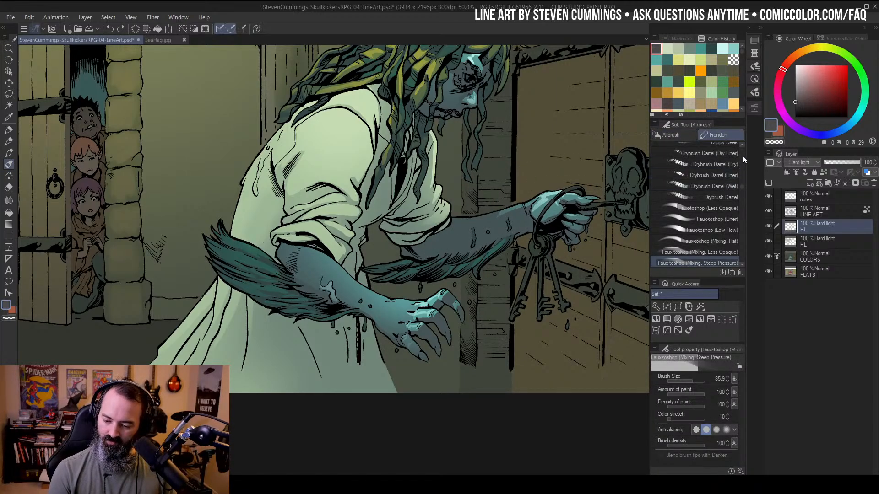
click(722, 164)
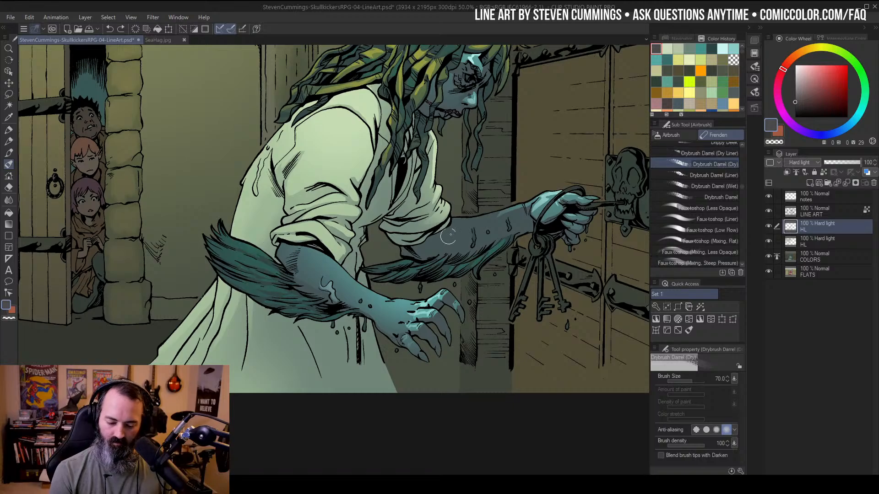
drag(447, 234, 516, 219)
key(ctrl+z)
mouse_move(465, 233)
ctrl+alt+mouse_down()
mouse_move(515, 234)
mouse_move(597, 177)
ctrl+alt+mouse_up()
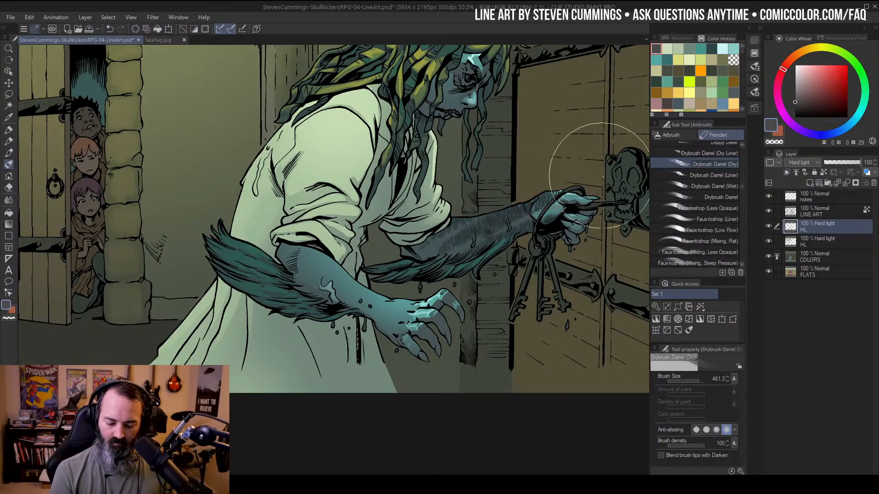
key(ctrl+z)
Try the Sponde Bub (Extra Dry) brush at size 400.3 for mottled texture on the far forearm, and undo the strokes
drag(743, 184, 740, 239)
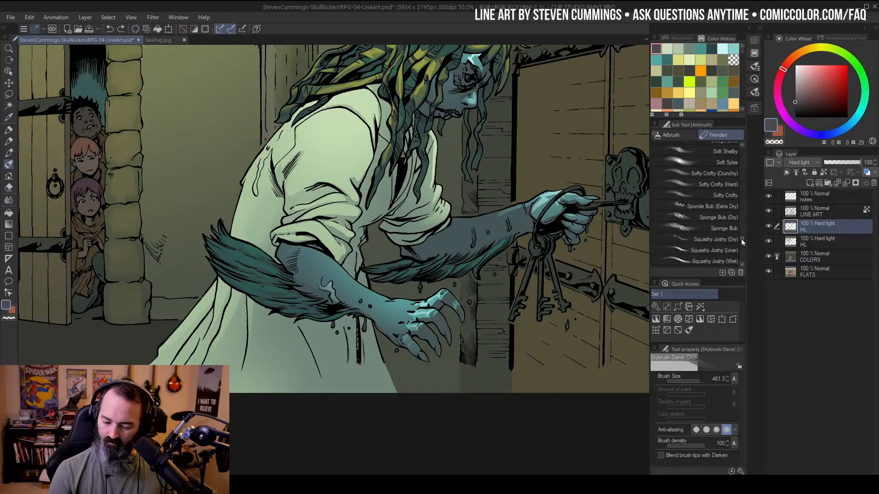
click(710, 207)
mouse_move(467, 233)
mouse_down()
mouse_move(492, 230)
mouse_move(460, 234)
mouse_up()
key(ctrl+z)
mouse_move(461, 234)
mouse_down()
mouse_move(507, 222)
mouse_move(507, 233)
mouse_up()
key(ctrl+z)
drag(469, 232, 498, 236)
key(ctrl+z)
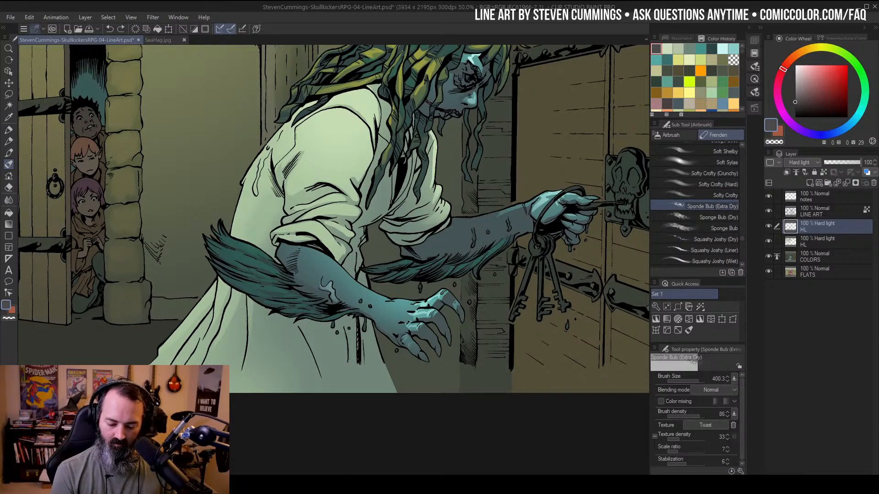
mouse_move(443, 243)
mouse_down()
mouse_move(551, 195)
mouse_move(474, 228)
mouse_move(466, 249)
mouse_move(539, 180)
mouse_move(460, 230)
mouse_move(493, 201)
mouse_up()
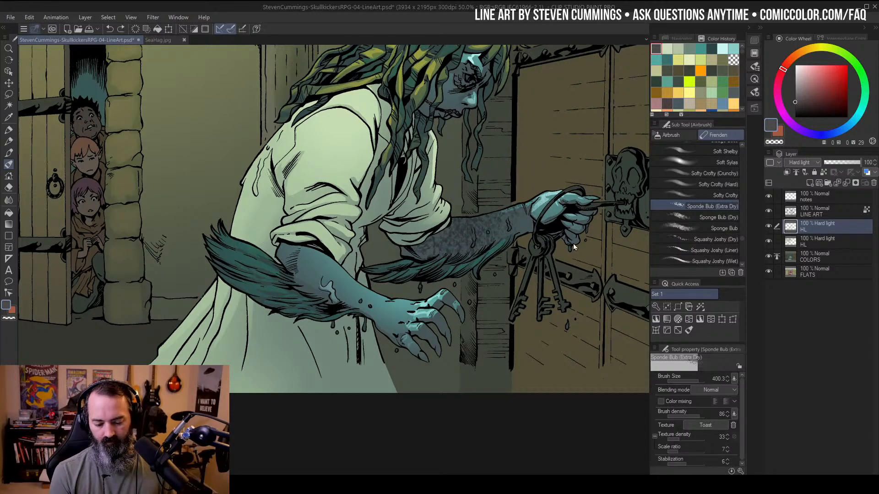
key(ctrl+z)
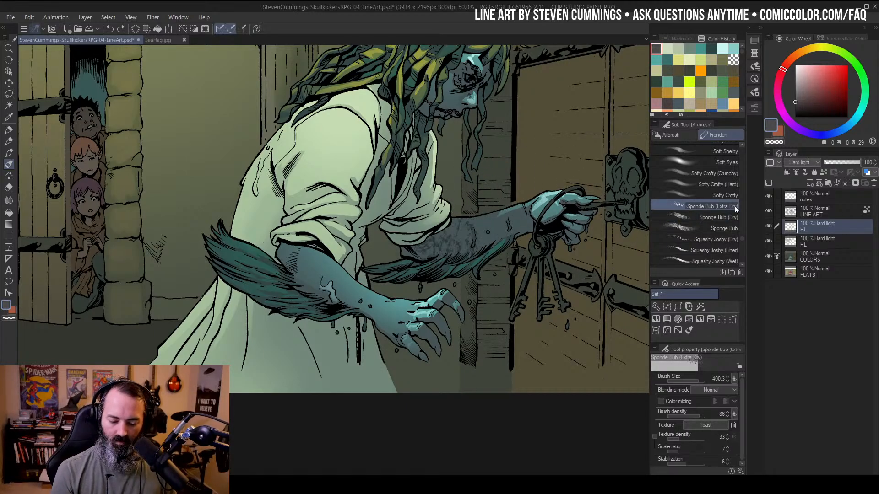
key(ctrl+z)
Try the Sponge Bub (Dry) and Sponge Bub brushes on the hag's arms, bringing Sponge Bub to size 569, and undo the strokes
click(718, 216)
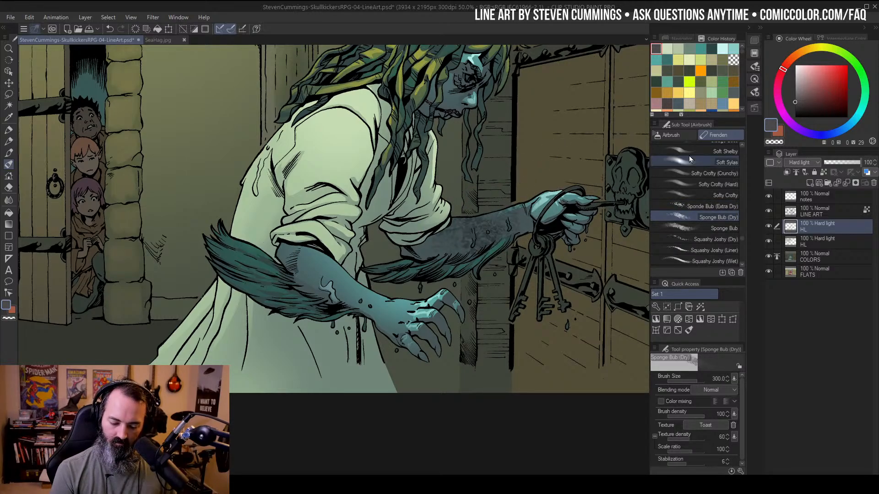
click(723, 228)
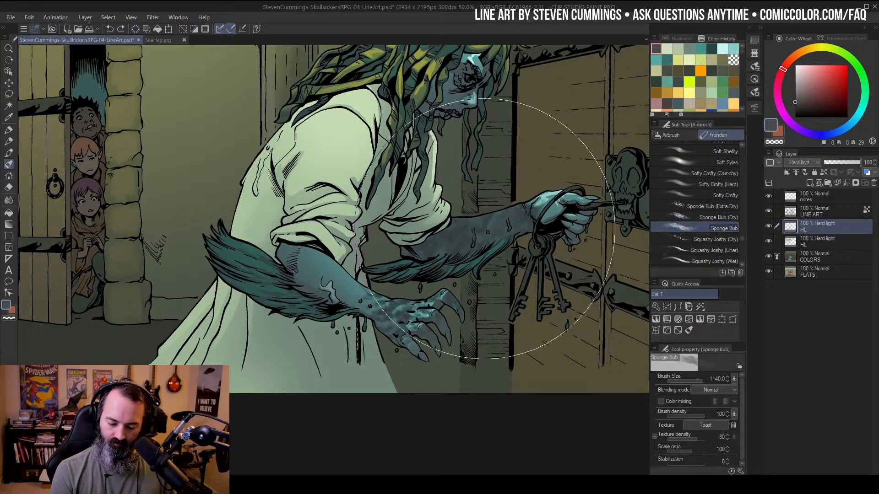
mouse_move(516, 257)
ctrl+alt+mouse_down()
mouse_move(449, 260)
mouse_move(524, 216)
mouse_move(477, 232)
mouse_move(450, 260)
ctrl+alt+mouse_up()
key(ctrl+z)
key(ctrl+y)
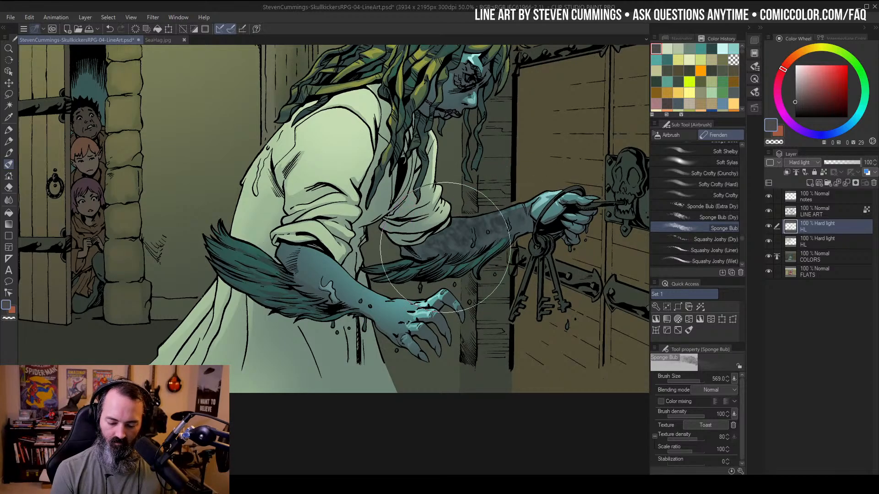
key(ctrl+z)
Examine the skin mottling in the SeaHag.jpg reference and return to the line art document
key(ctrl+space)
alt+click(487, 196)
drag(524, 144, 495, 180)
click(443, 235)
click(178, 39)
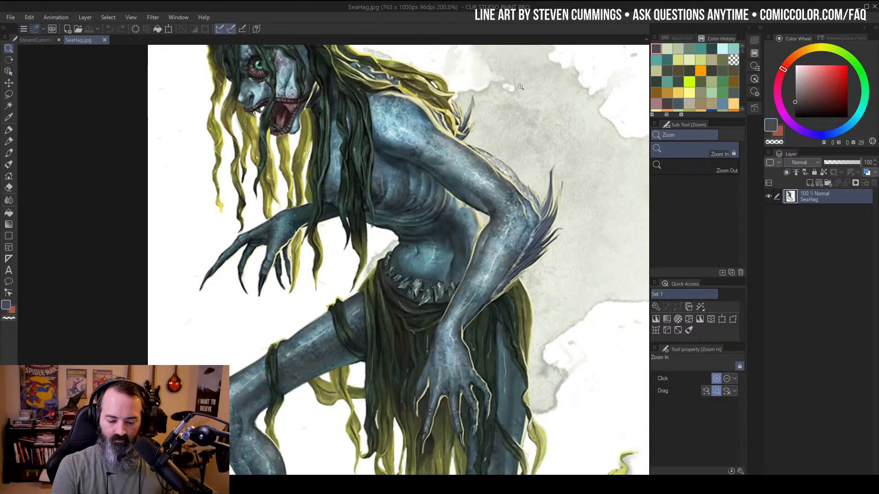
click(37, 39)
Auto-select the hag's skin again on the COLORS layer, referring to the editing layer only
key(b)
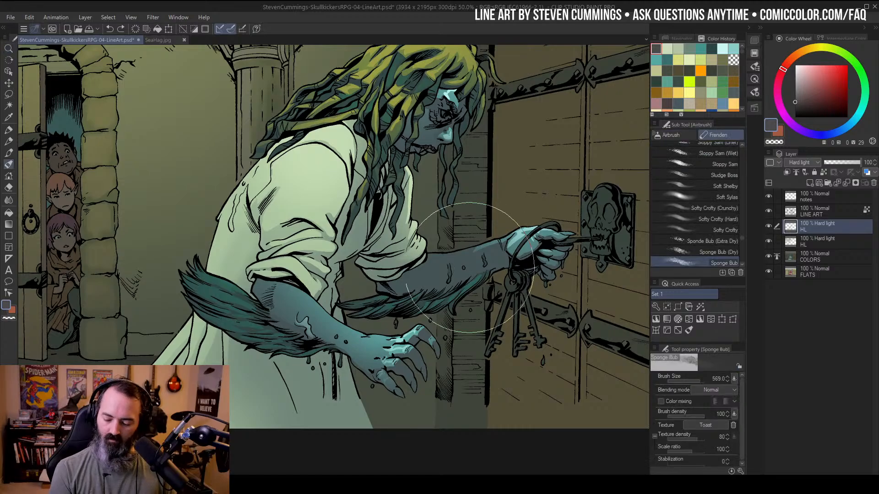
key(w)
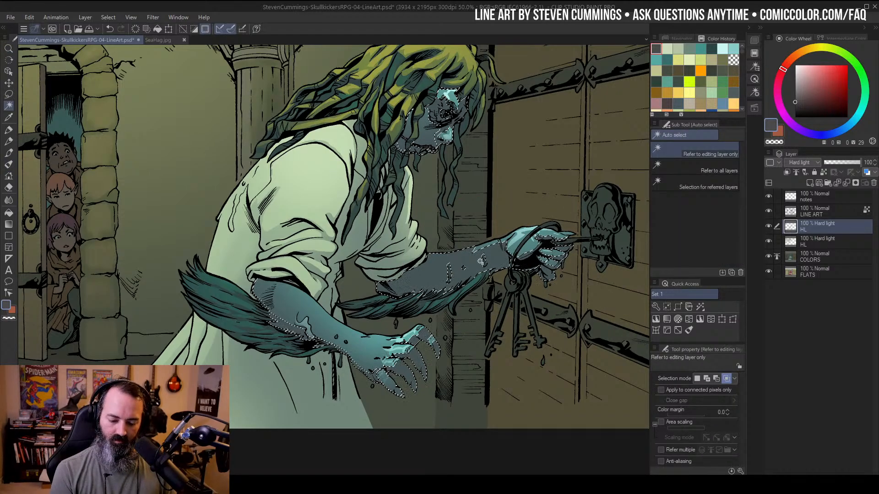
ctrl+shift+click(454, 268)
click(454, 268)
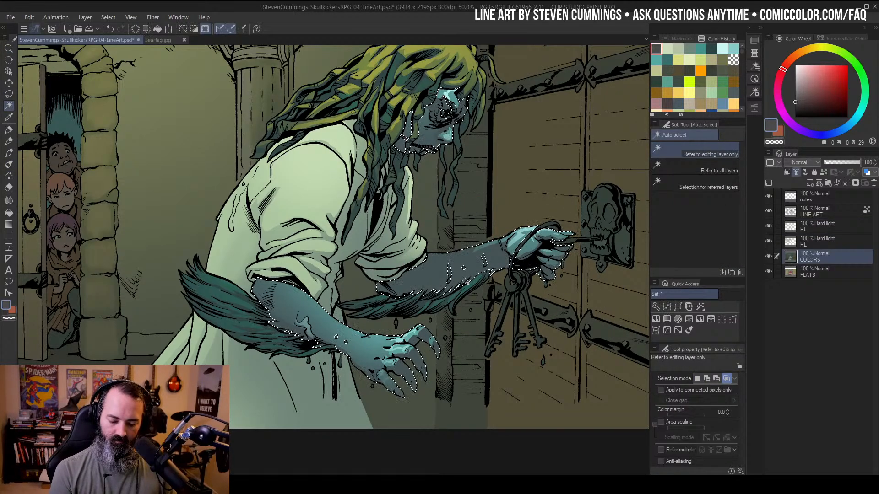
Sample the skin color, adjust it to a muted blue, and add a Hard light HL layer directly above COLORS
key(b)
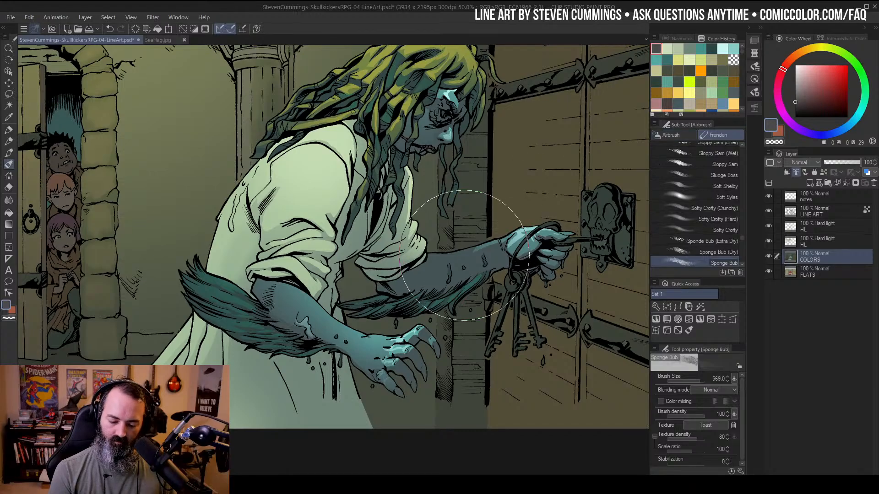
alt+click(475, 254)
click(815, 89)
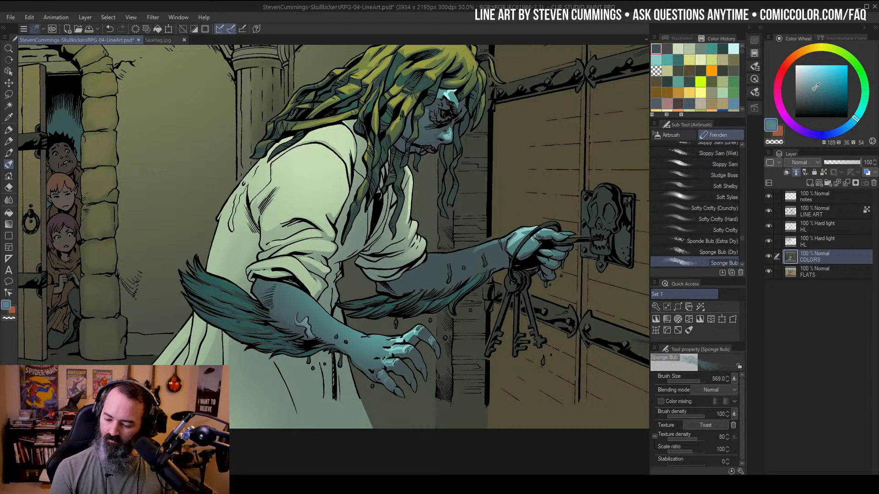
key(ctrl+shift+n)
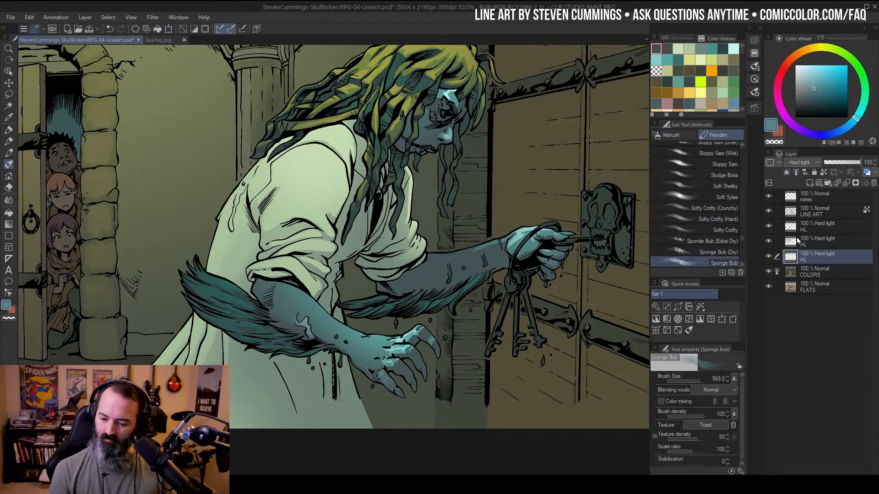
Sponge blue texture over the hag's skin on the new HL layer with a smaller Sponge Bub brush
key([)
drag(436, 272, 530, 242)
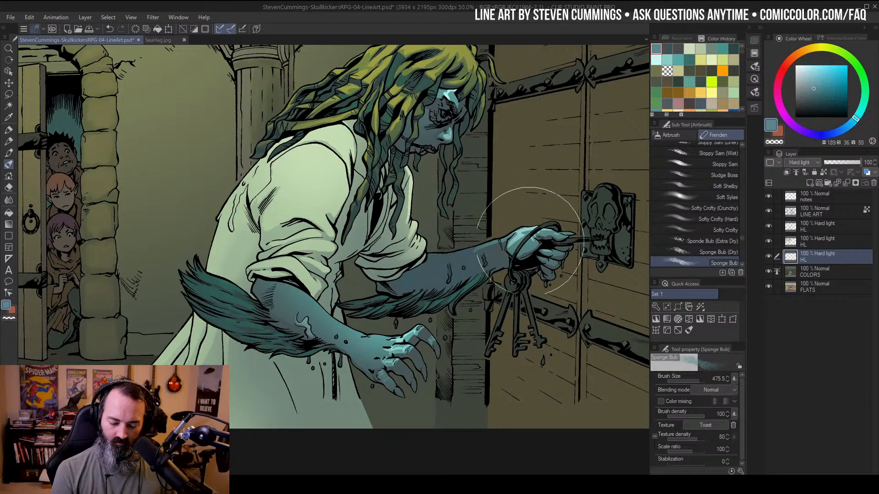
key([)
key([)
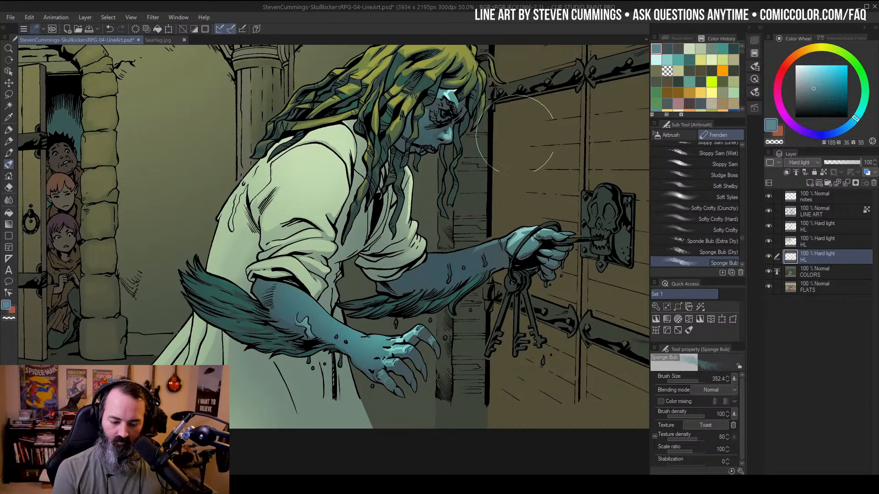
key([)
alt+click(522, 232)
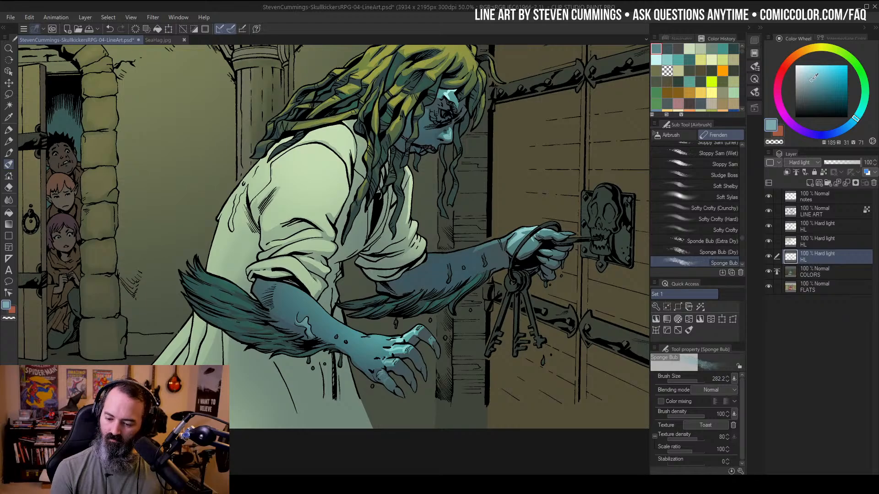
drag(446, 270, 482, 261)
key(ctrl+z)
key(])
Change the brush color to a paler gray-blue and sponge mottling onto the far forearm with an enlarged Sponge Bub brush
click(806, 86)
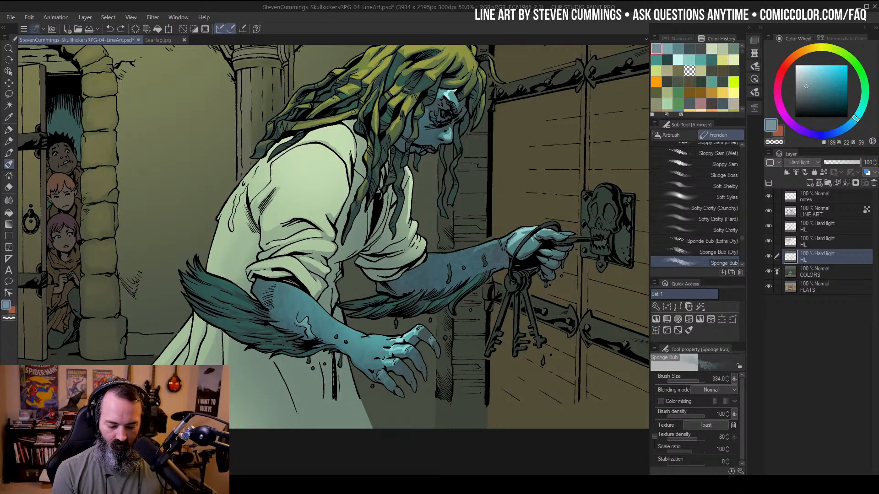
click(804, 81)
mouse_move(425, 231)
mouse_down()
mouse_move(468, 231)
mouse_move(466, 262)
mouse_up()
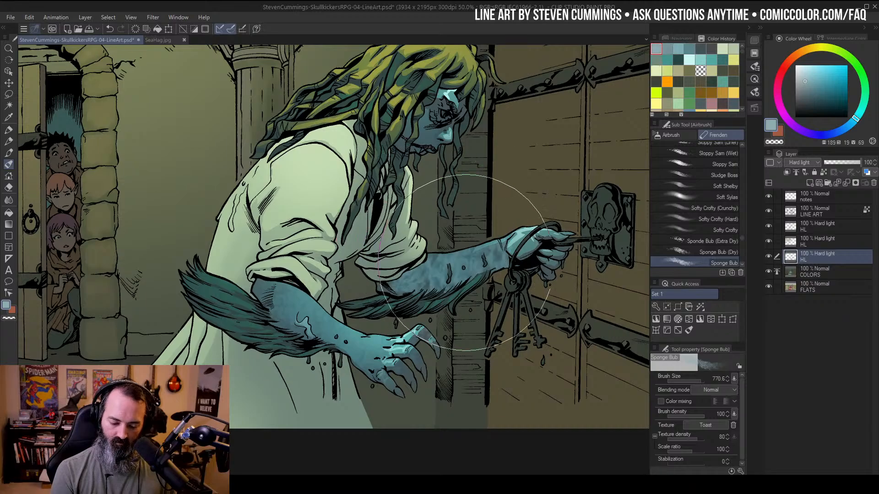
key(ctrl+z)
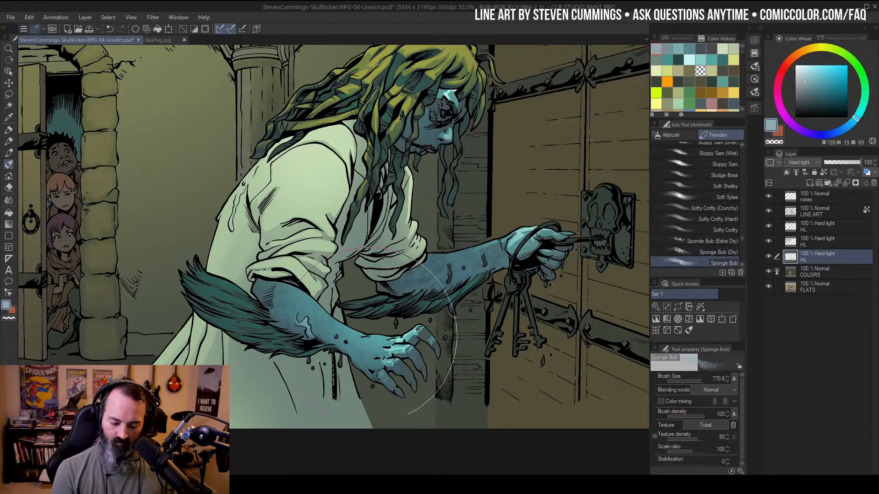
Sponge pale gray-blue mottling over the near forearm and hand with Sponge Bub at a size of about 448
drag(297, 342, 296, 369)
key(ctrl+z)
drag(243, 336, 207, 336)
drag(287, 343, 287, 312)
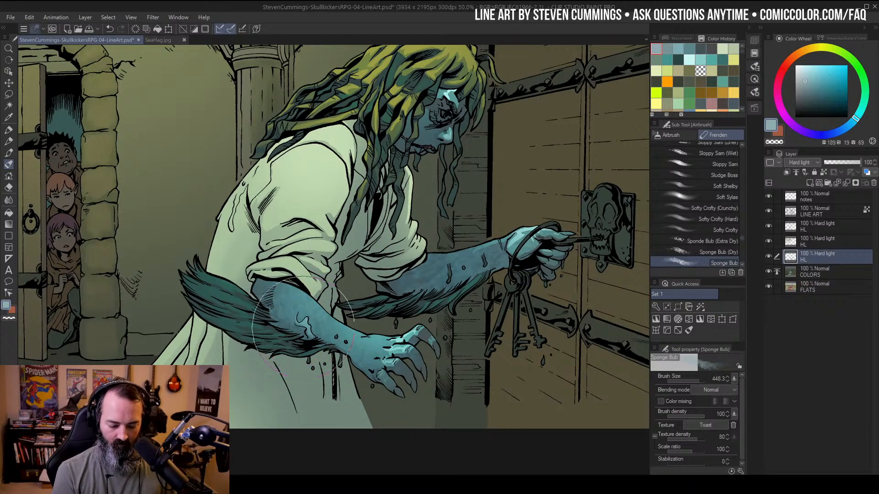
drag(371, 366, 374, 371)
key(ctrl+space)
ctrl+alt+click(476, 286)
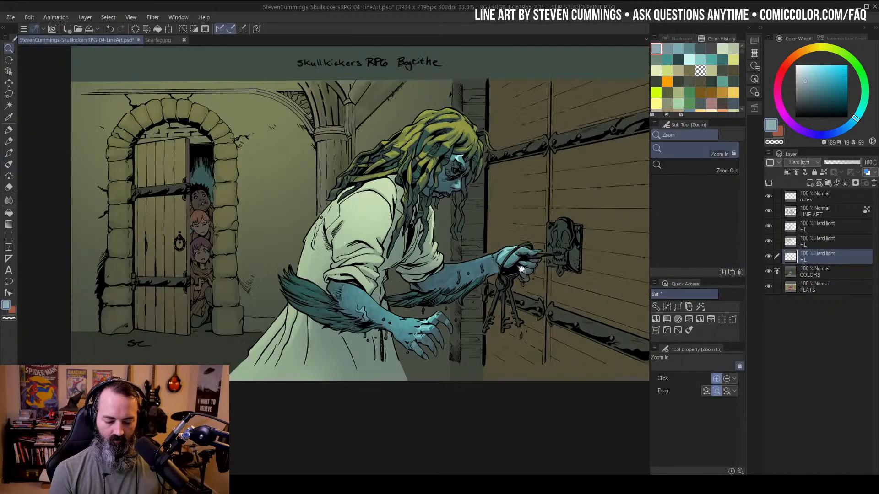
ctrl+click(467, 215)
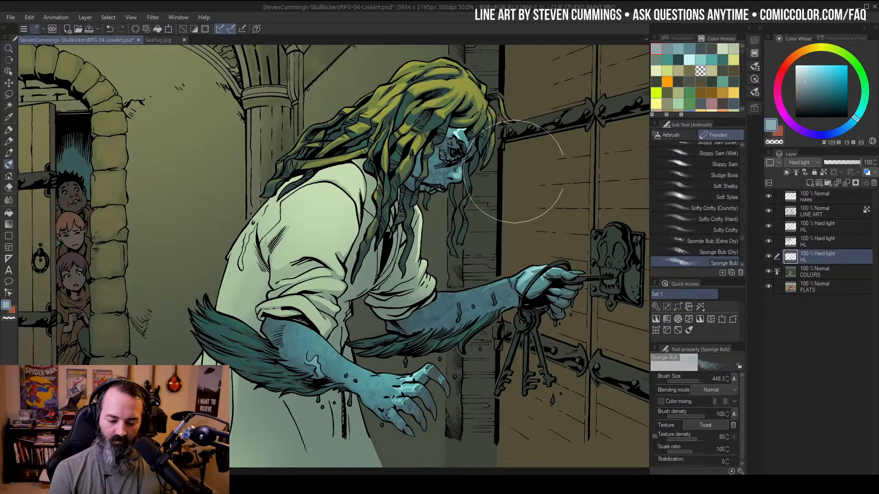
Sponge pale gray-blue mottling over the hag's face with an enlarged Sponge Bub brush
mouse_move(421, 171)
mouse_down()
mouse_move(422, 201)
mouse_move(437, 220)
mouse_move(475, 218)
mouse_up()
key(ctrl+z)
drag(422, 215, 412, 208)
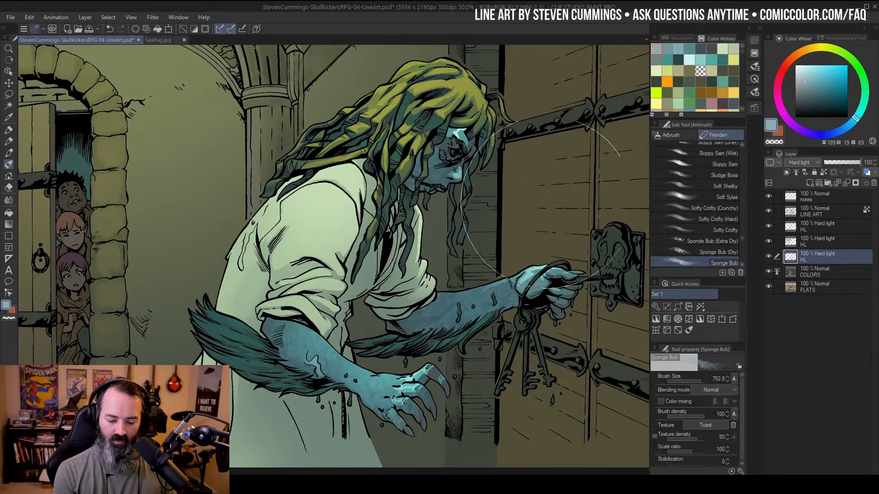
key(m)
key(slash)
click(457, 259)
alt+click(485, 269)
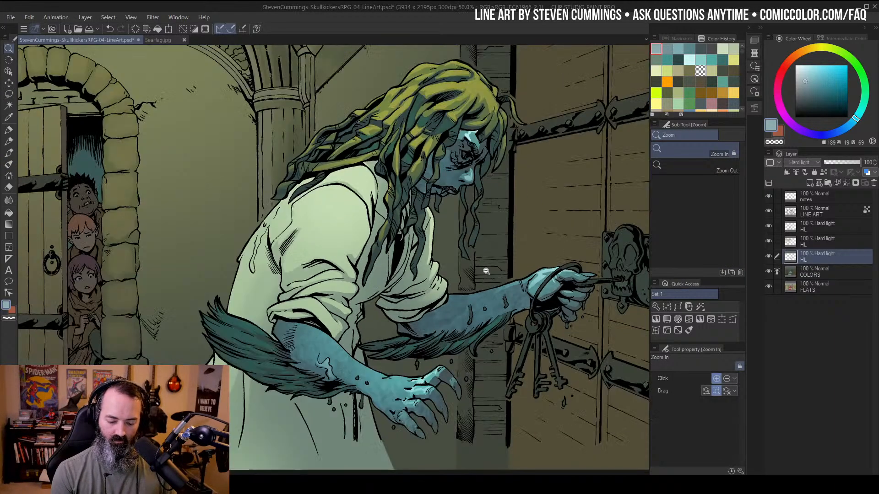
Activate the topmost Hard light HL layer and sponge paler blue highlights onto the forearms with Sponge Bub at about size 59
click(806, 223)
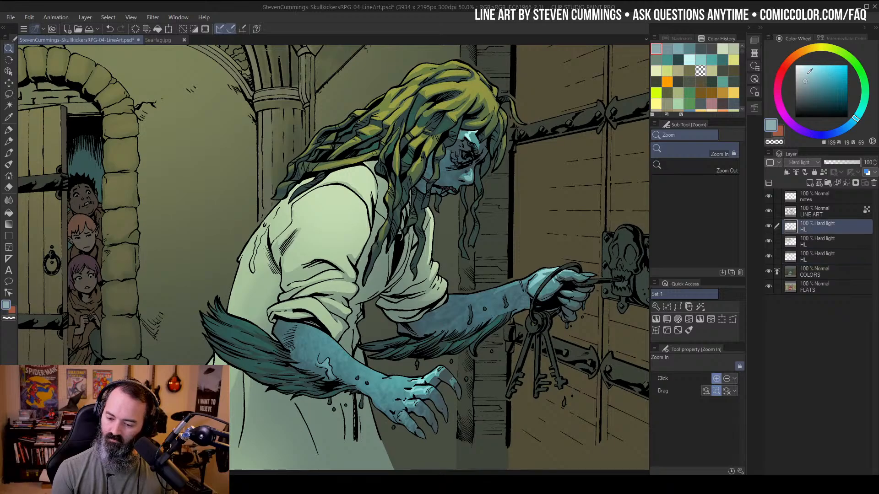
key(b)
mouse_move(398, 289)
ctrl+alt+mouse_down()
mouse_move(424, 314)
mouse_move(411, 302)
mouse_move(479, 295)
mouse_move(477, 305)
mouse_move(493, 291)
mouse_move(470, 298)
mouse_move(513, 284)
ctrl+alt+mouse_up()
drag(553, 242, 584, 167)
mouse_move(342, 263)
ctrl+alt+mouse_down()
mouse_move(343, 273)
mouse_move(350, 266)
mouse_move(343, 274)
mouse_move(354, 273)
mouse_move(417, 319)
mouse_move(405, 293)
mouse_move(427, 311)
mouse_move(420, 331)
mouse_move(413, 316)
mouse_move(424, 314)
ctrl+alt+mouse_up()
key(ctrl+z)
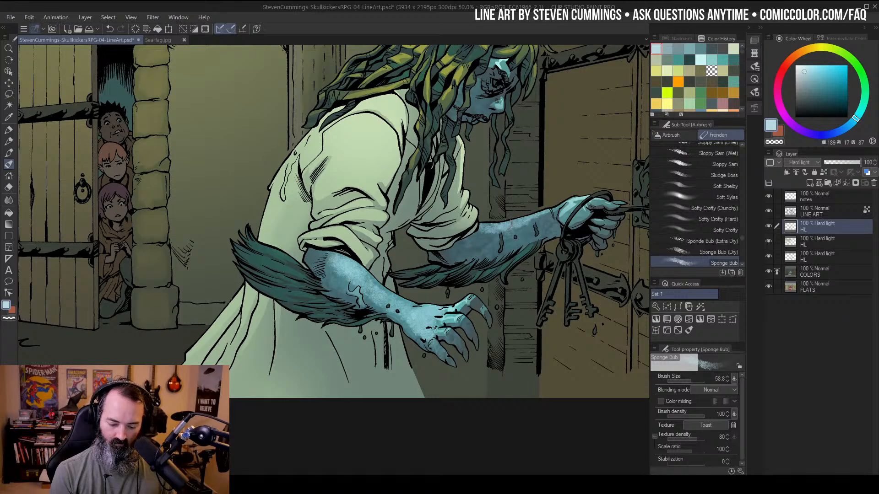
Soften the new highlights on the near and far forearms using the Blending Brush at a size of about 98
key(j)
key(c)
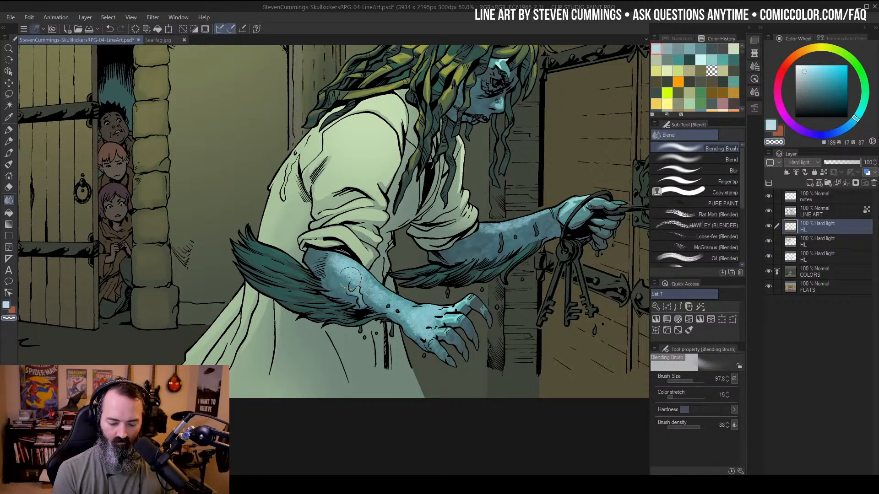
mouse_move(351, 273)
mouse_down()
mouse_move(333, 265)
mouse_move(347, 287)
mouse_move(421, 335)
mouse_up()
mouse_move(504, 240)
mouse_down()
mouse_move(496, 235)
mouse_move(540, 226)
mouse_move(483, 242)
mouse_move(542, 224)
mouse_move(480, 242)
mouse_move(531, 230)
mouse_up()
drag(552, 157, 556, 195)
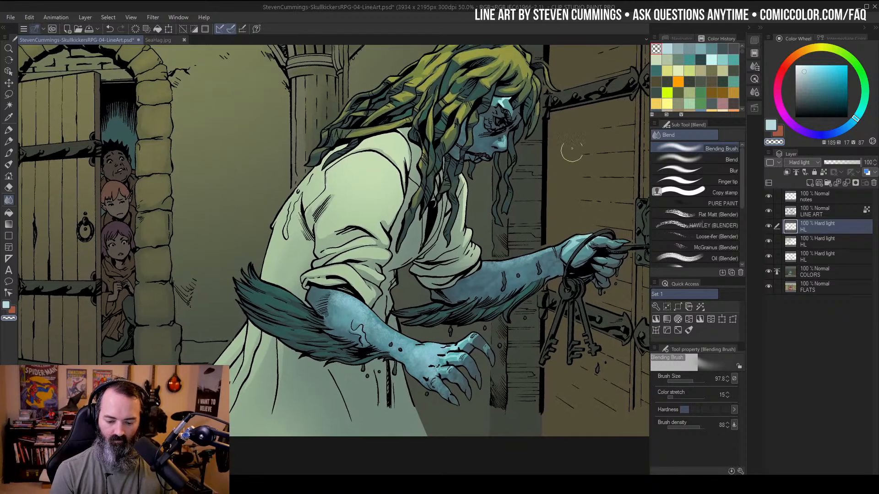
Paint a thin, very pale blue highlight along the far forearm's upper edge near the sleeve with Sponge Bub at about size 11
key(ctrl+space)
scroll(520, 186, down, 2)
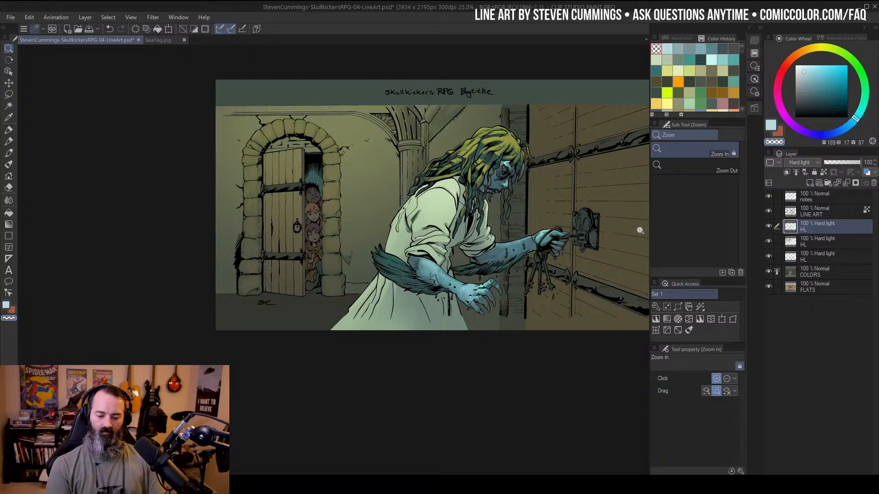
scroll(517, 192, up, 2)
scroll(540, 229, up, 3)
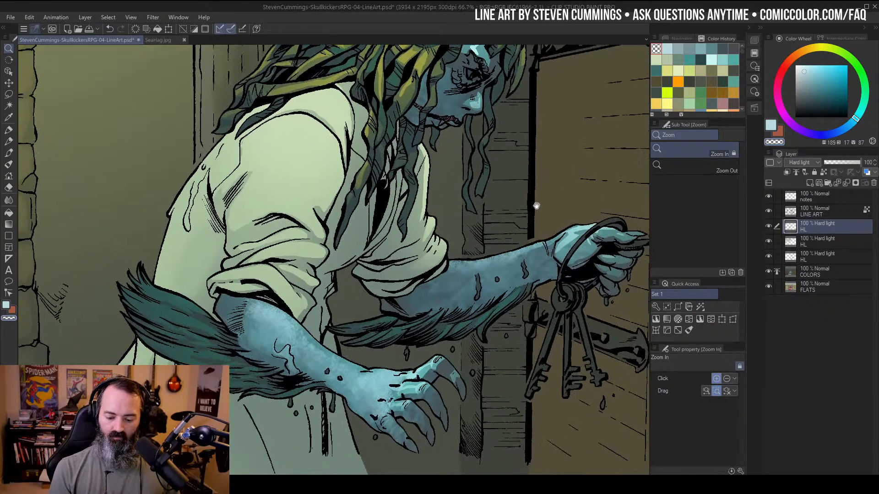
key(b)
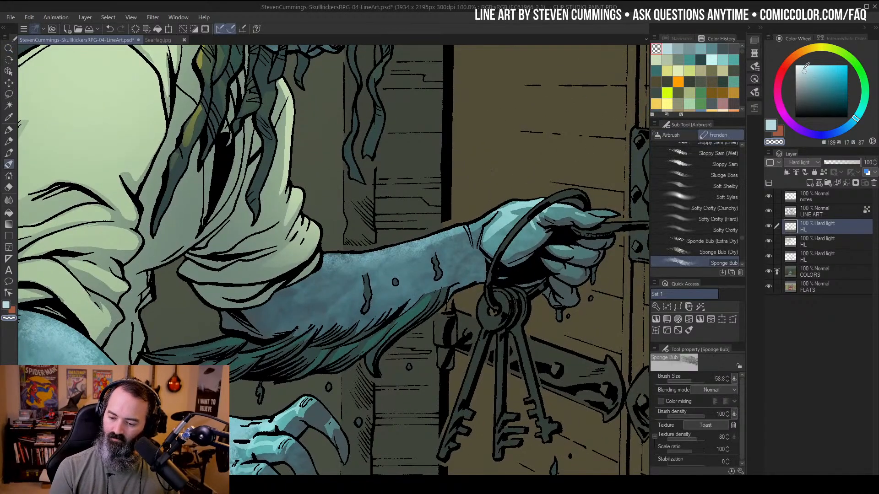
drag(518, 171, 532, 146)
mouse_move(337, 260)
mouse_down()
mouse_move(374, 262)
mouse_move(467, 230)
mouse_up()
key(ctrl+z)
key(ctrl+z)
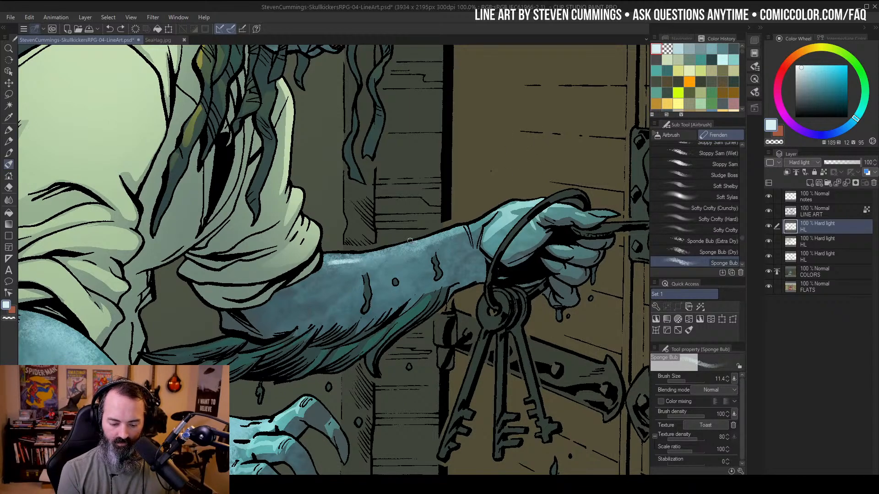
drag(328, 261, 337, 260)
Add thin pale blue highlights across the back of the key-holding hand and its fingers
mouse_move(486, 217)
mouse_down()
mouse_move(512, 207)
mouse_move(613, 214)
mouse_up()
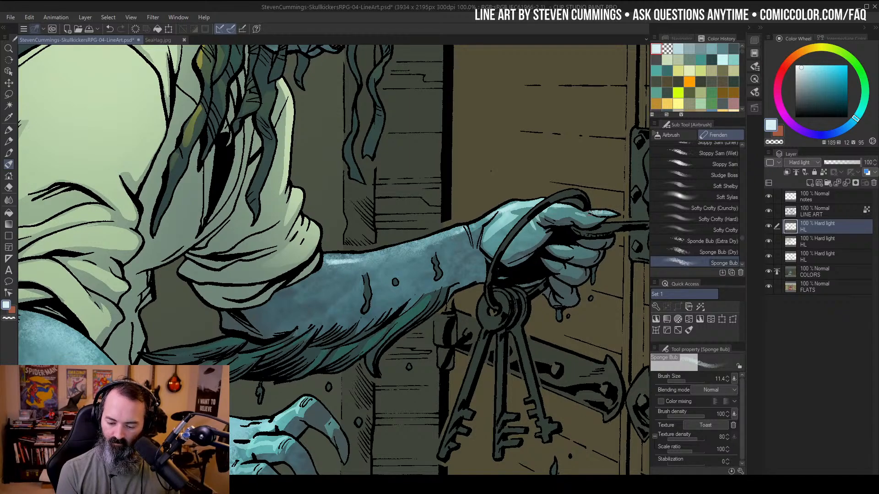
drag(554, 246, 593, 248)
drag(551, 260, 574, 266)
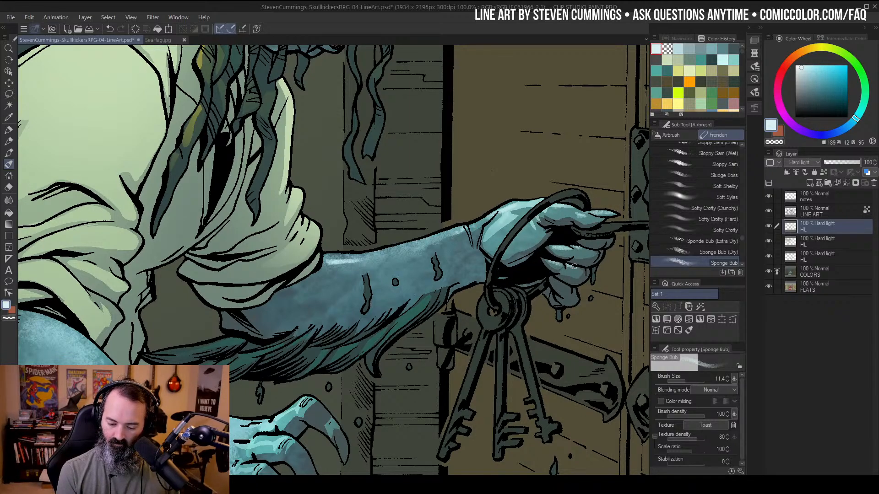
key(ctrl+z)
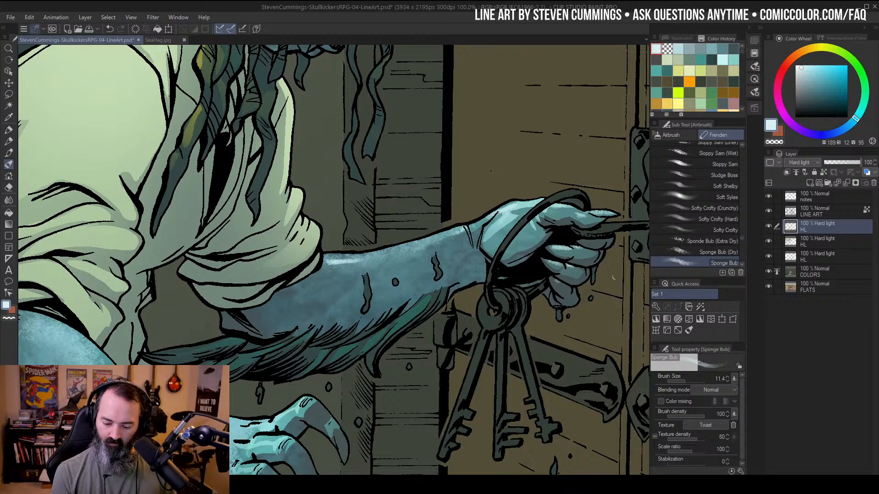
Sample the teal from the key-holding hand, lighten it, and touch up the lower fingers with it
alt+click(578, 272)
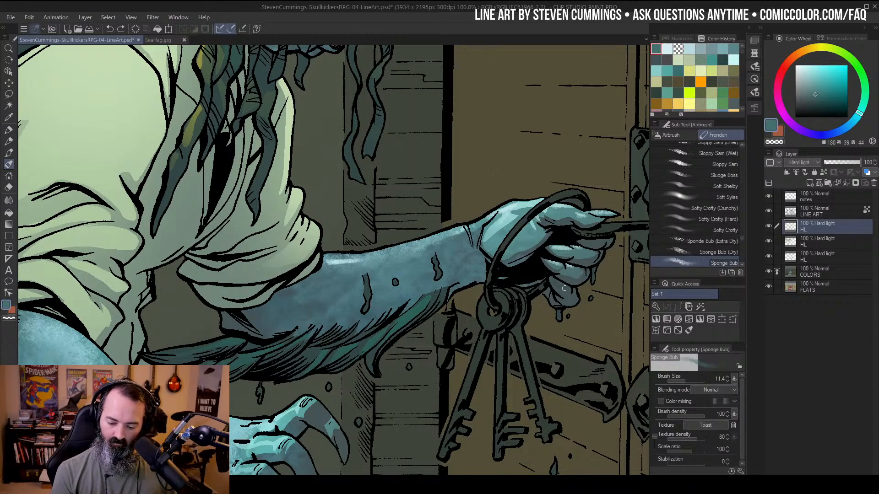
click(820, 81)
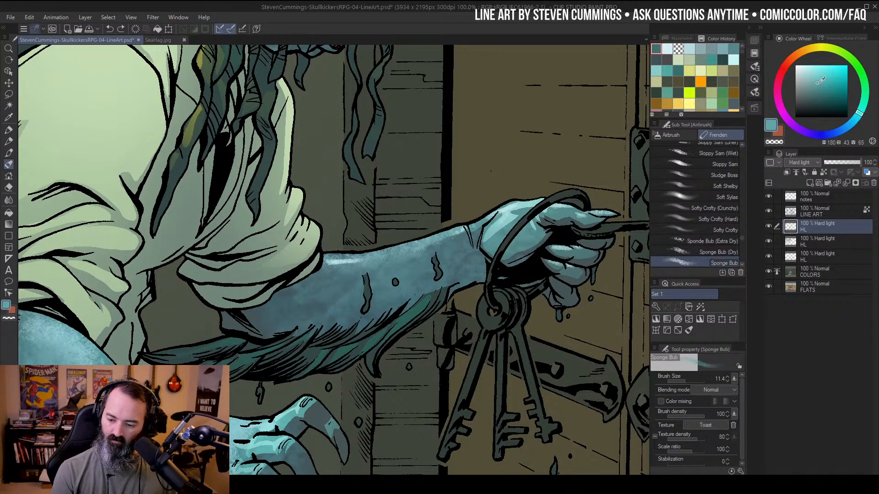
drag(553, 281, 562, 289)
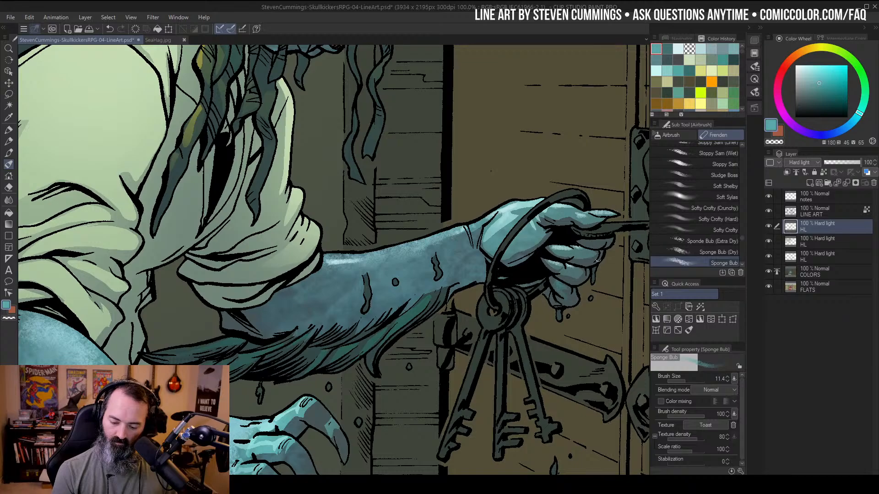
key(ctrl+space)
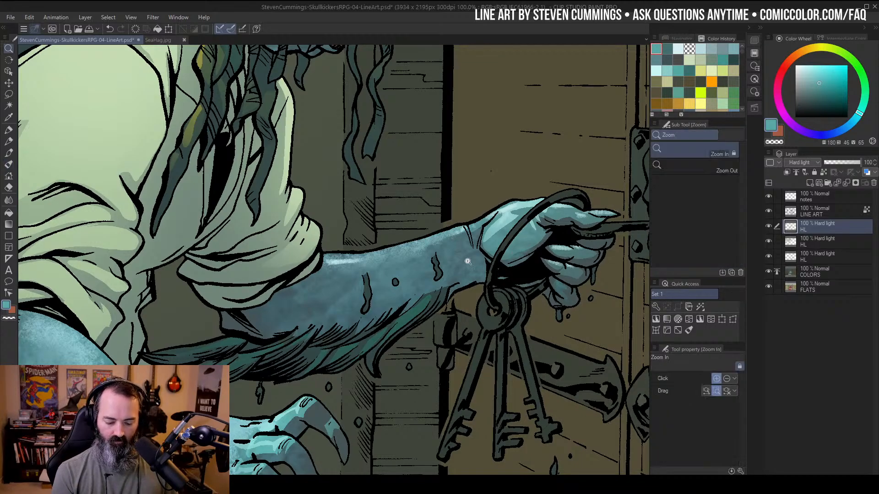
alt+click(467, 260)
alt+click(490, 252)
click(443, 258)
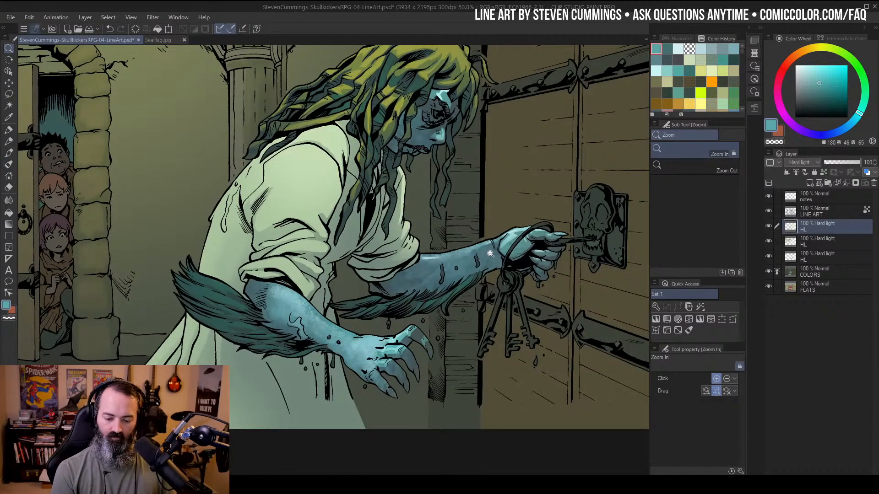
Change the brush color to very pale blue and paint small highlights on the face, near forearm and near hand
click(802, 67)
key(b)
drag(438, 90, 442, 91)
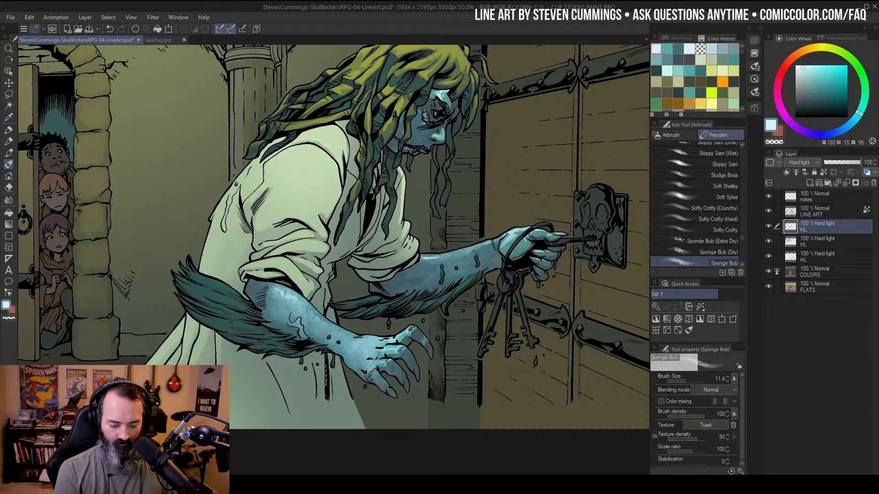
mouse_move(305, 306)
mouse_down()
mouse_move(315, 305)
mouse_move(299, 303)
mouse_up()
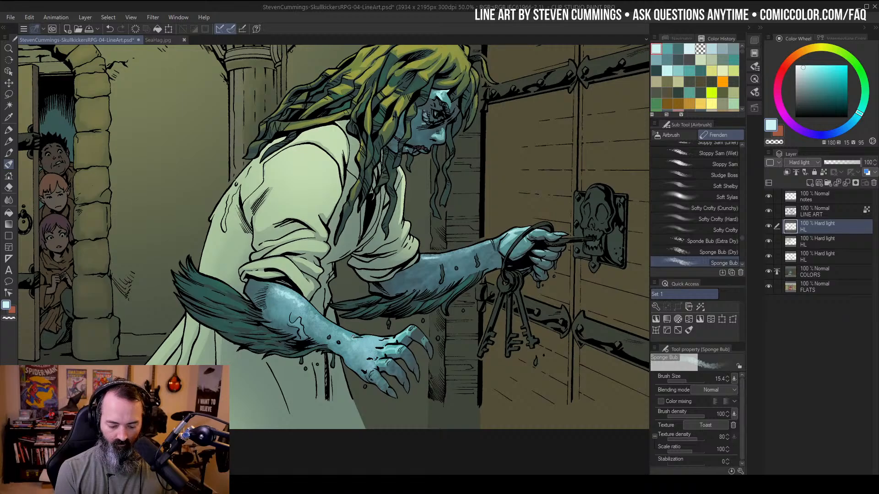
drag(339, 332, 411, 328)
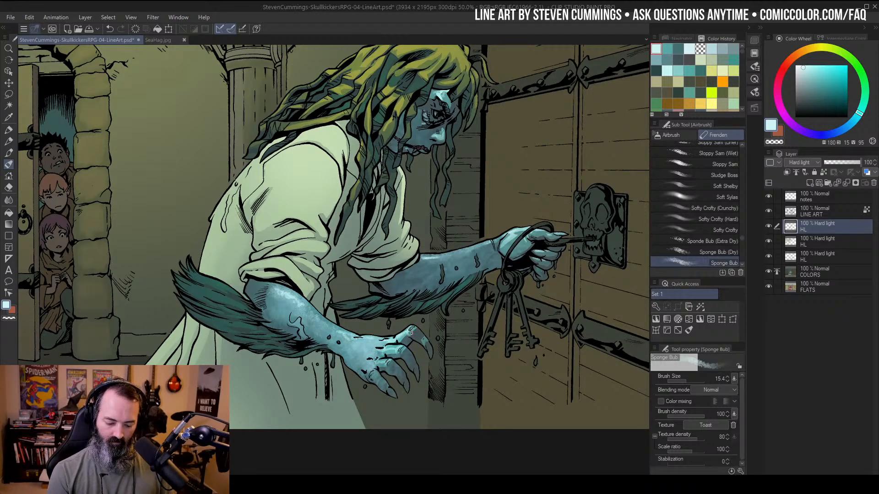
Try a deeper teal dab on the raised finger of the near hand, based on the color sampled there
alt+click(411, 333)
click(833, 91)
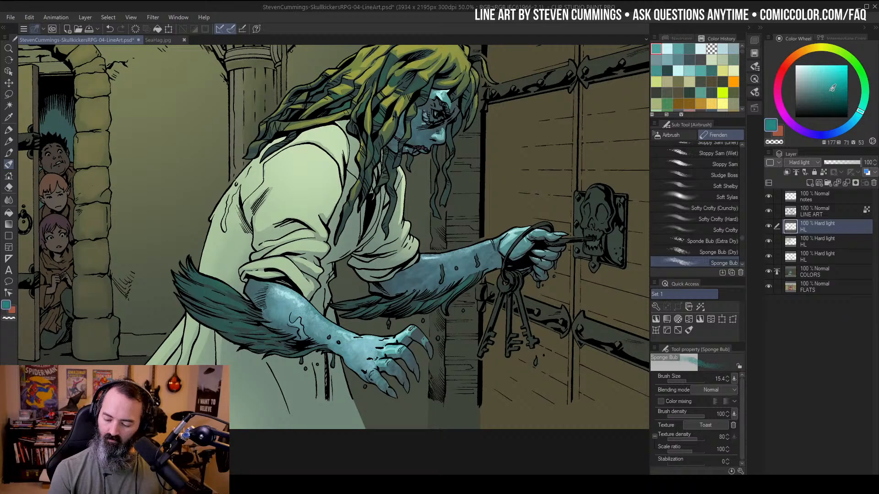
click(421, 338)
key(ctrl+z)
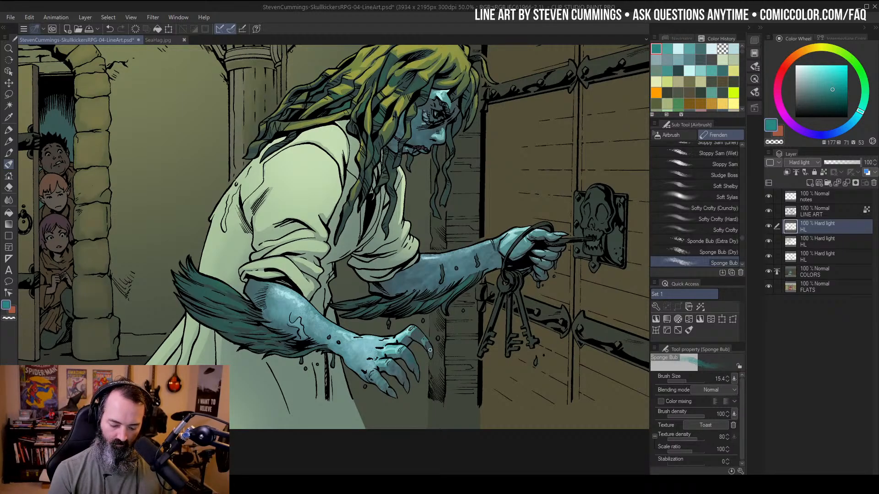
key(slash)
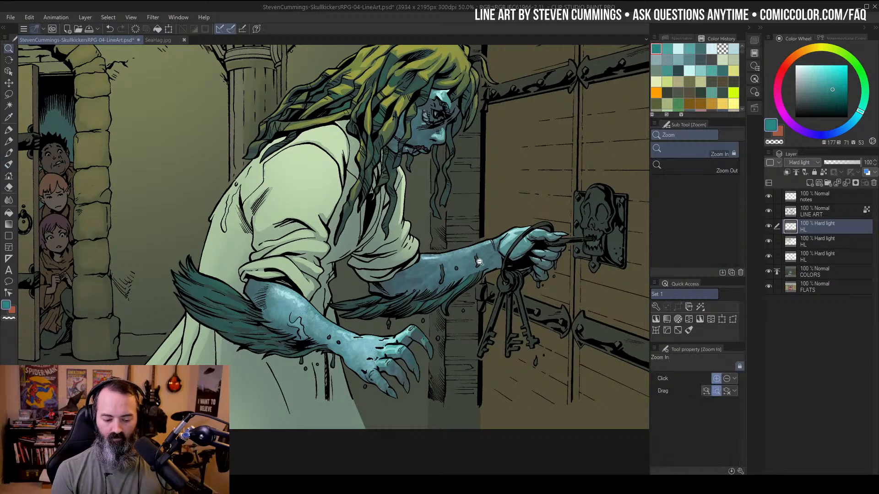
alt+click(480, 260)
key(m)
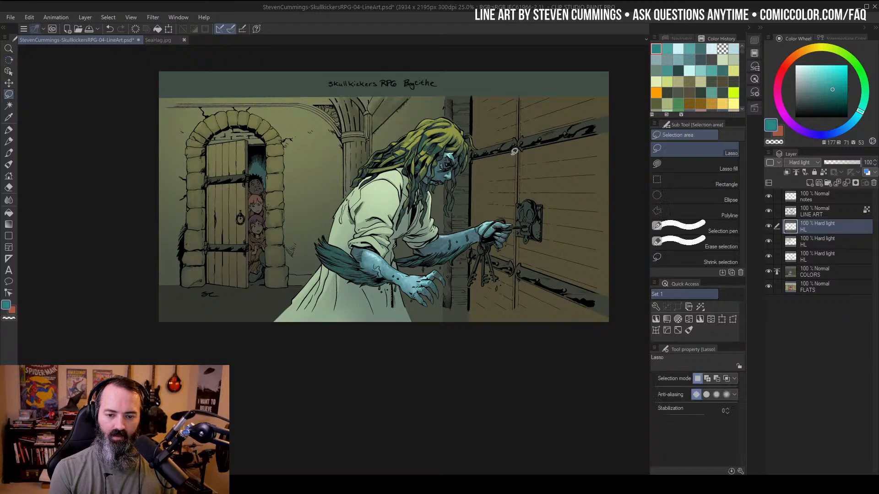
mouse_move(522, 150)
mouse_down()
mouse_move(504, 180)
mouse_move(510, 172)
mouse_up()
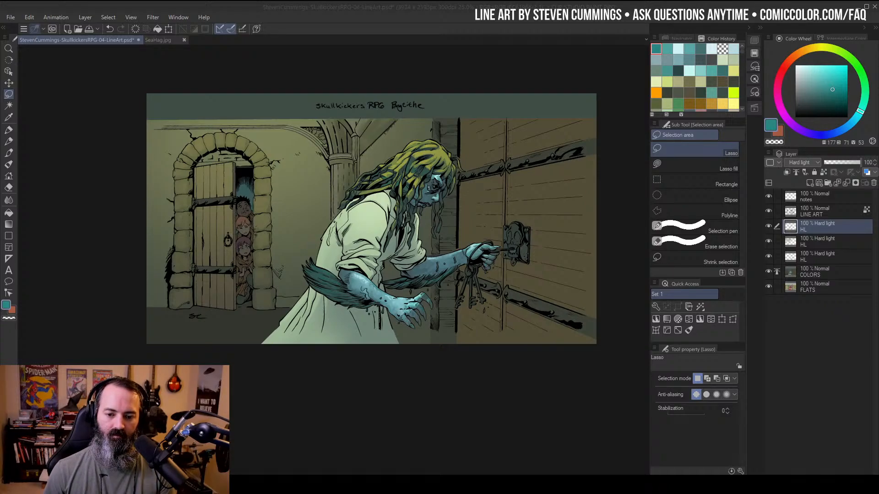
ctrl+click(450, 192)
drag(483, 186, 508, 206)
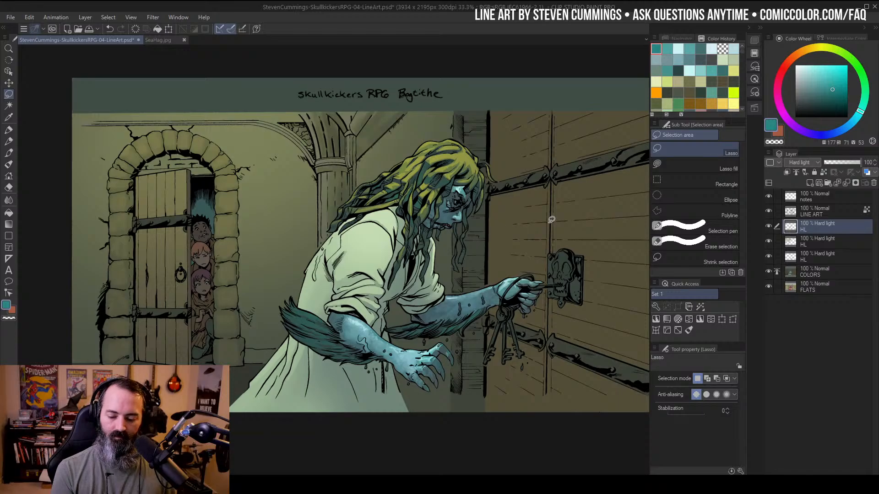
Isolate and restore the COLORS layer, set Auto select to Selection for referred layers, and reactivate the topmost HL layer
click(794, 273)
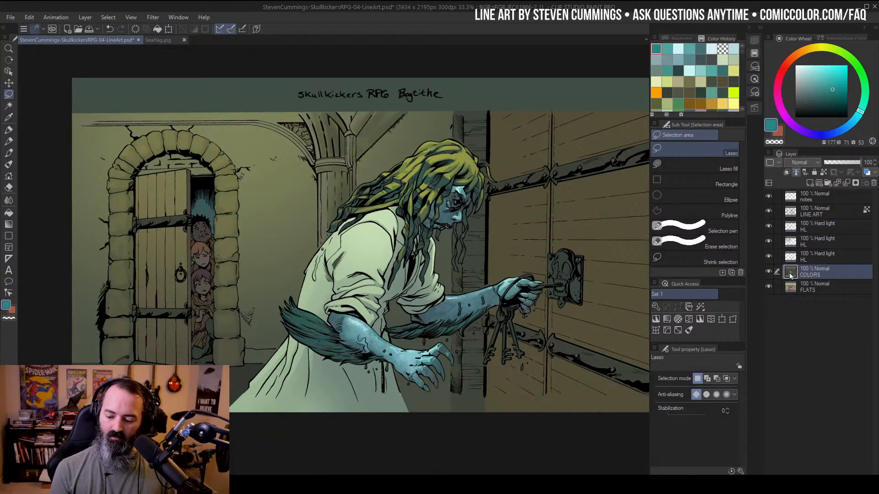
alt+click(770, 271)
alt+click(770, 272)
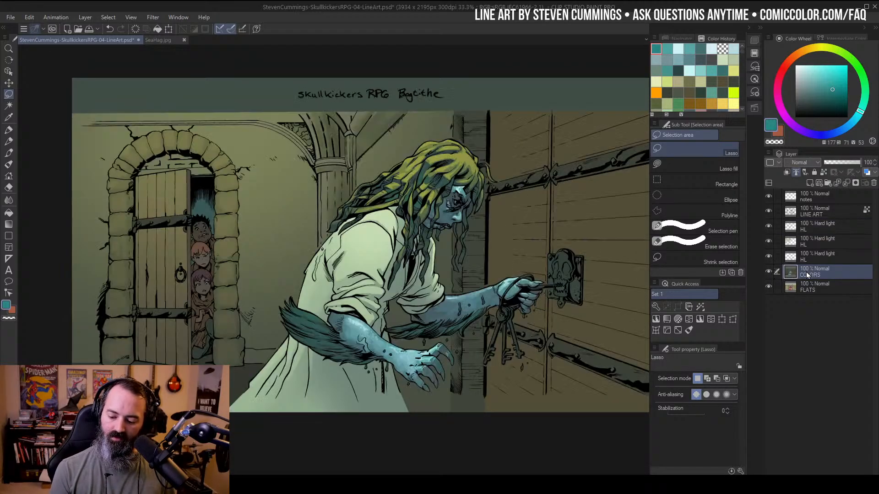
key(w)
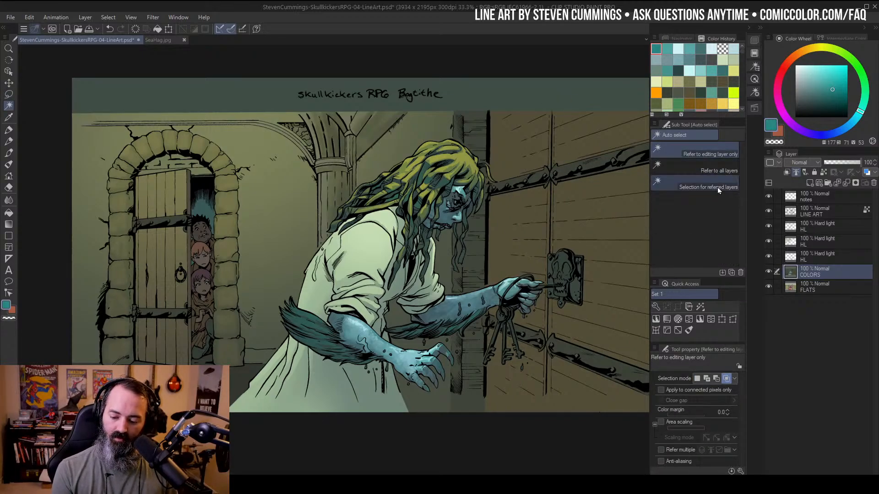
click(697, 187)
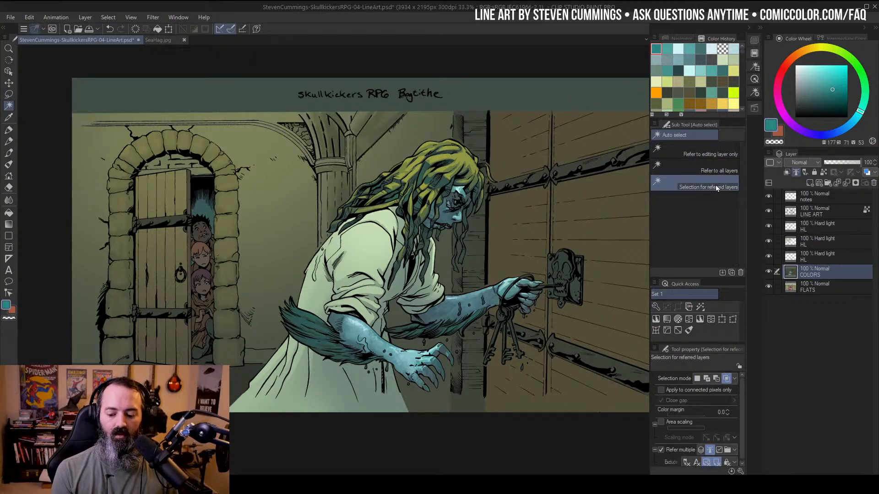
click(792, 228)
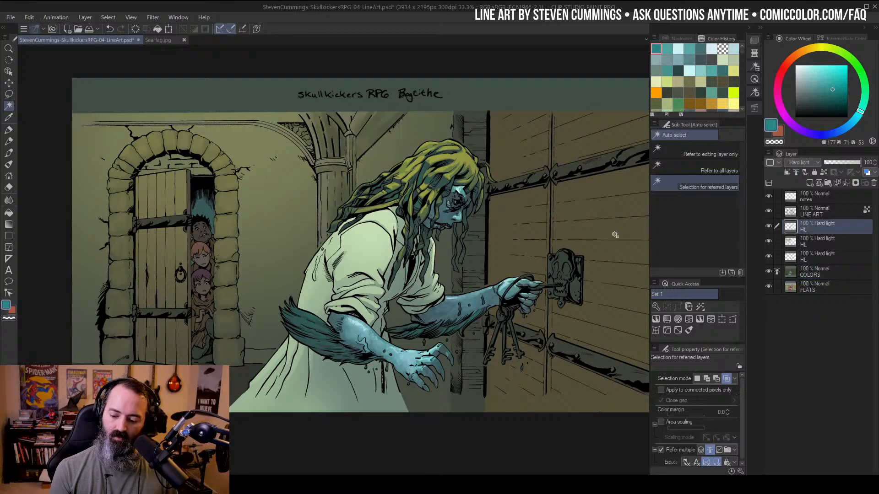
Try selecting the shirt's back and upper sleeve with the Lasso, limited to the shirt by Auto select in Select from selection mode
key(m)
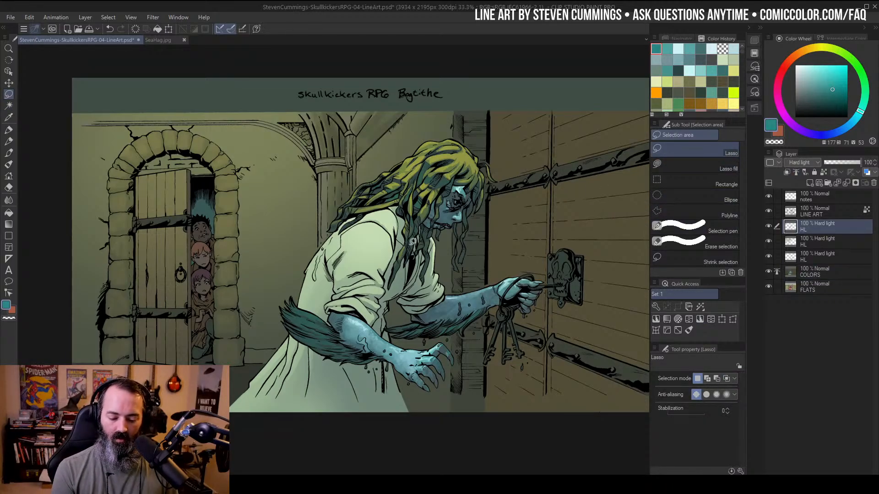
ctrl+click(439, 208)
drag(439, 207, 522, 107)
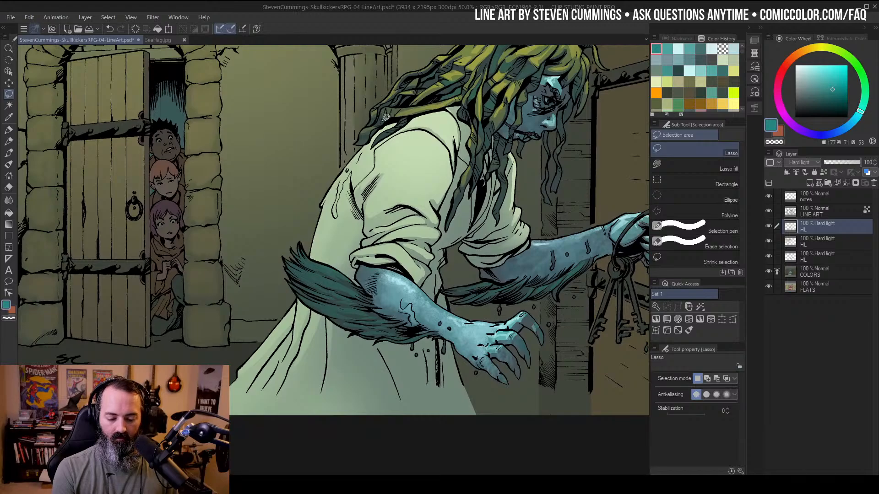
mouse_move(386, 117)
mouse_down()
mouse_move(310, 167)
mouse_move(302, 256)
mouse_up()
drag(416, 120, 403, 117)
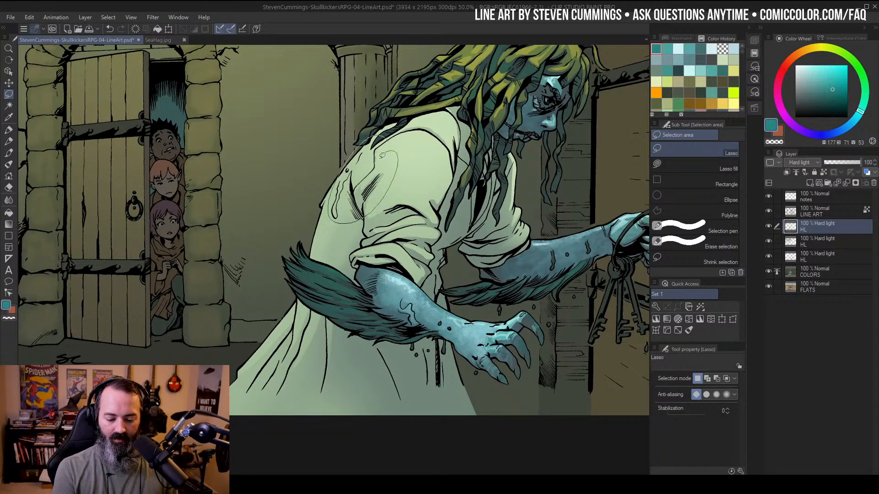
mouse_move(424, 145)
mouse_down()
mouse_move(297, 244)
mouse_move(439, 247)
mouse_up()
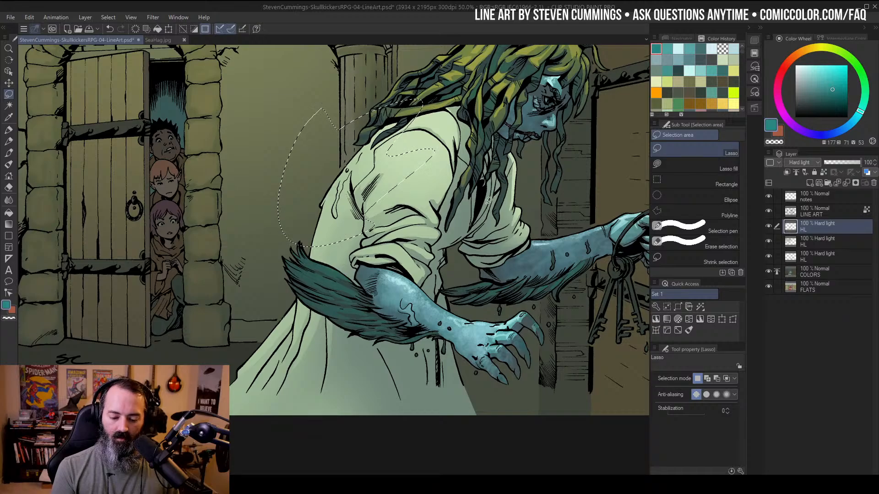
key(w)
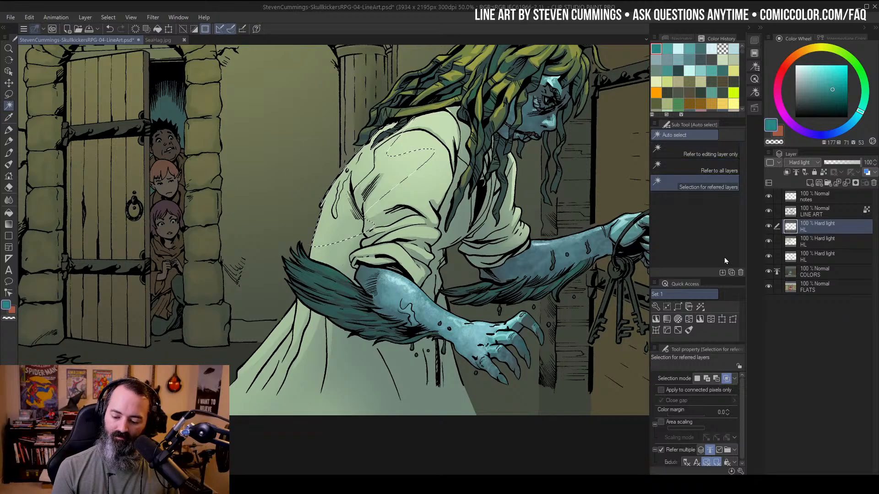
click(728, 378)
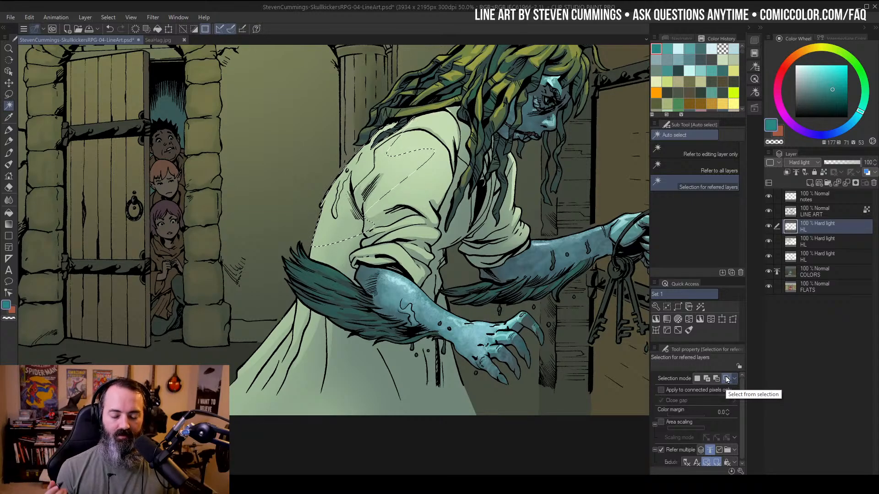
key(ctrl+d)
Try teal Sponge Bub strokes inside a lassoed area of the shirt's back and near sleeve, undo them and clear the selection
key(m)
mouse_move(401, 148)
mouse_down()
mouse_move(285, 278)
mouse_move(316, 120)
mouse_up()
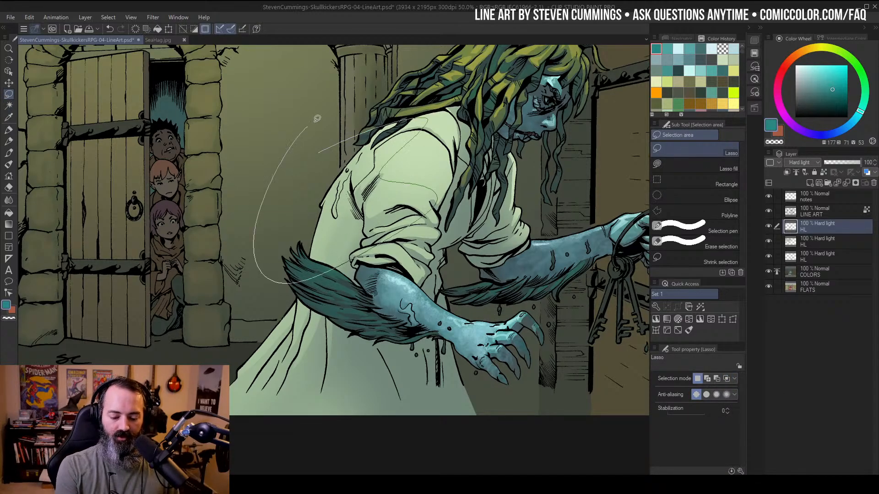
key(w)
click(368, 166)
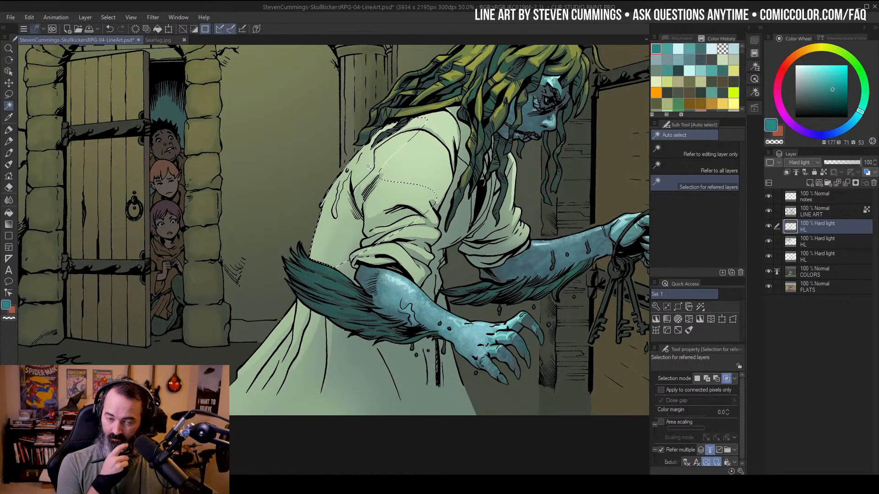
key(b)
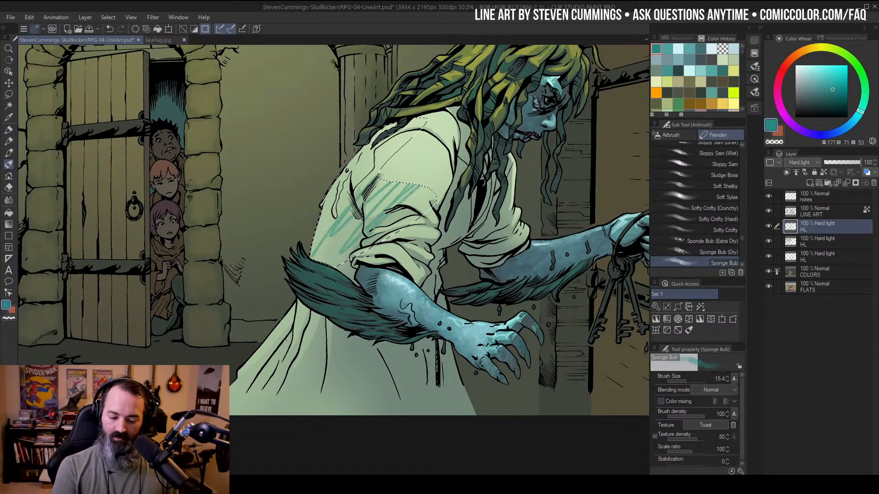
key(ctrl+z)
key(m)
key(ctrl+d)
ctrl+alt+click(485, 178)
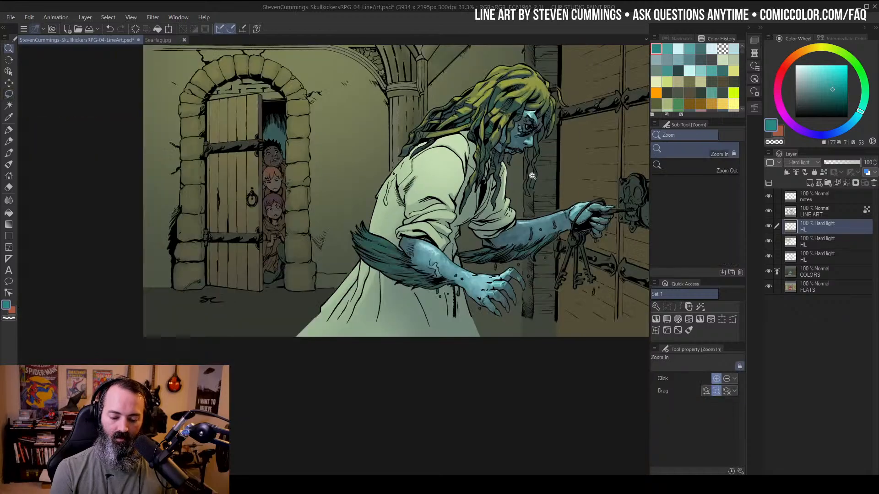
drag(529, 172, 499, 197)
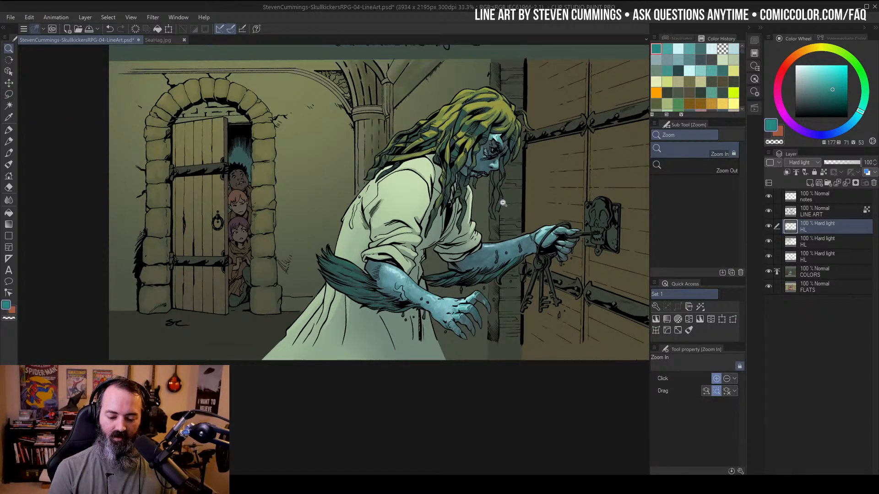
ctrl+click(445, 199)
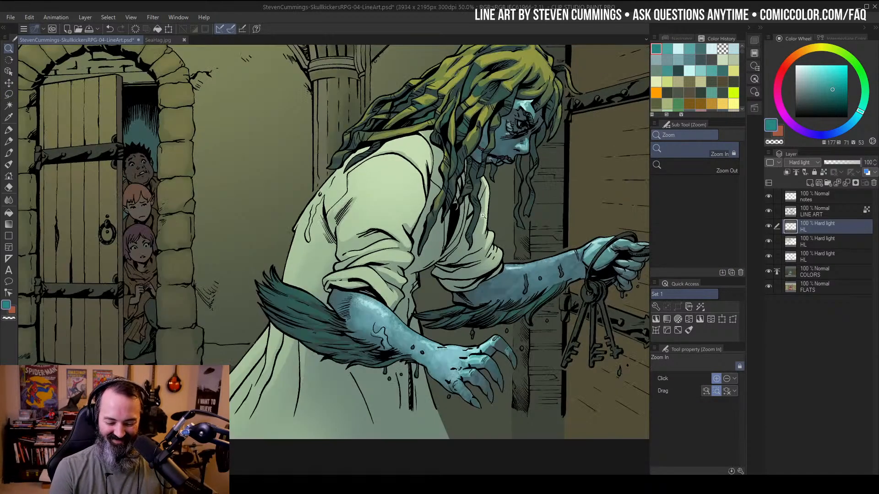
drag(499, 211, 515, 166)
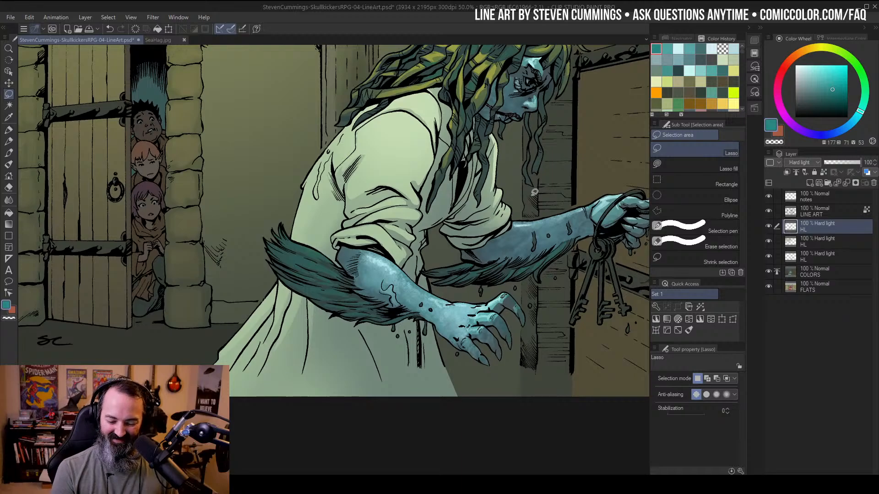
drag(557, 142, 538, 171)
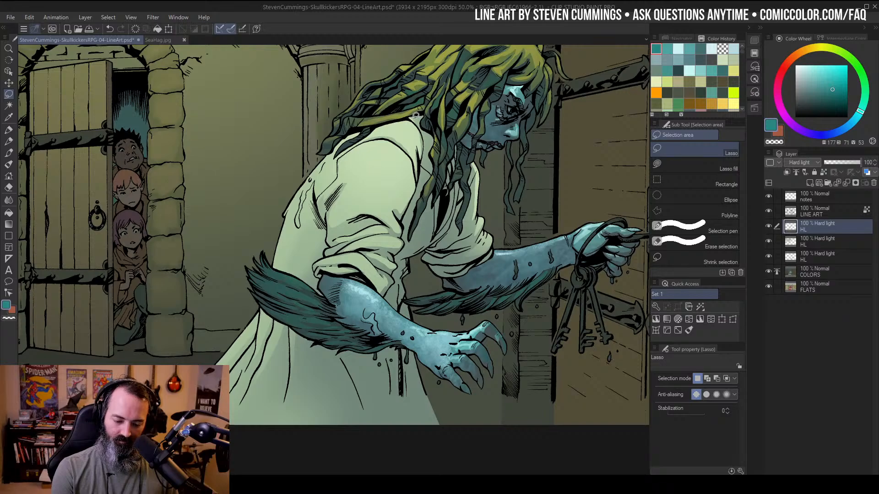
drag(414, 109, 416, 117)
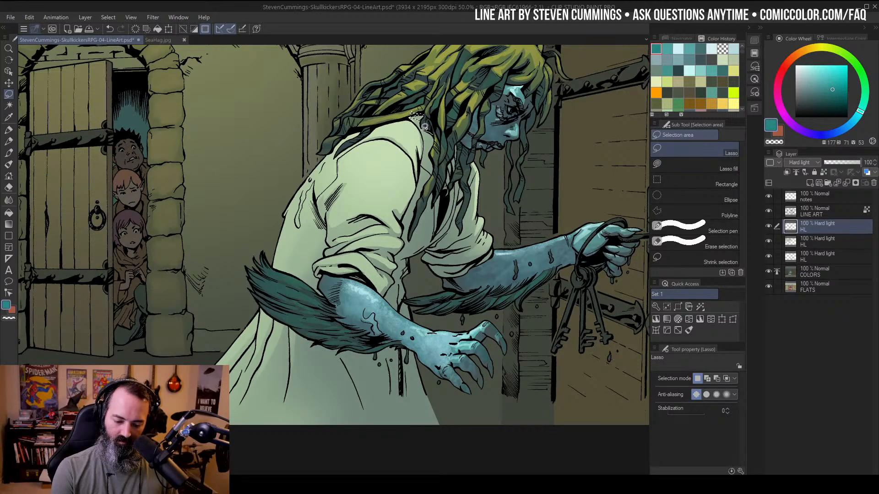
mouse_move(423, 151)
mouse_down()
mouse_move(435, 125)
mouse_move(458, 111)
mouse_move(437, 192)
mouse_move(433, 156)
mouse_move(434, 195)
mouse_up()
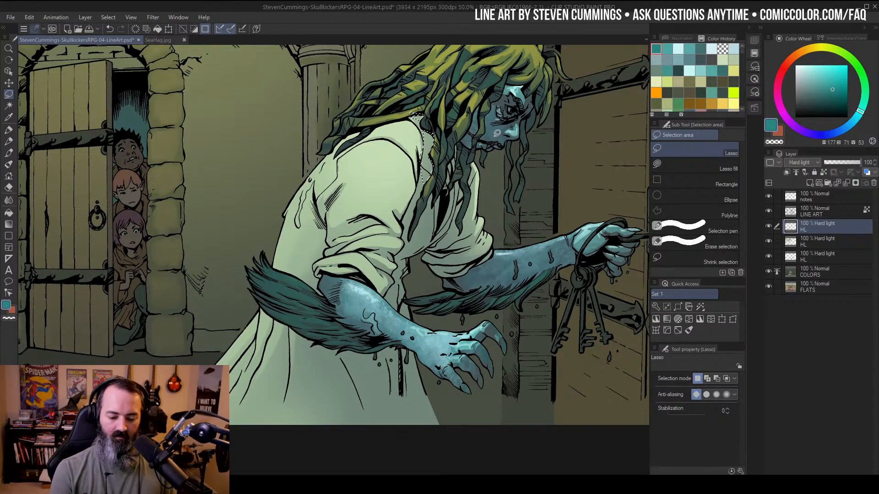
key(ctrl+d)
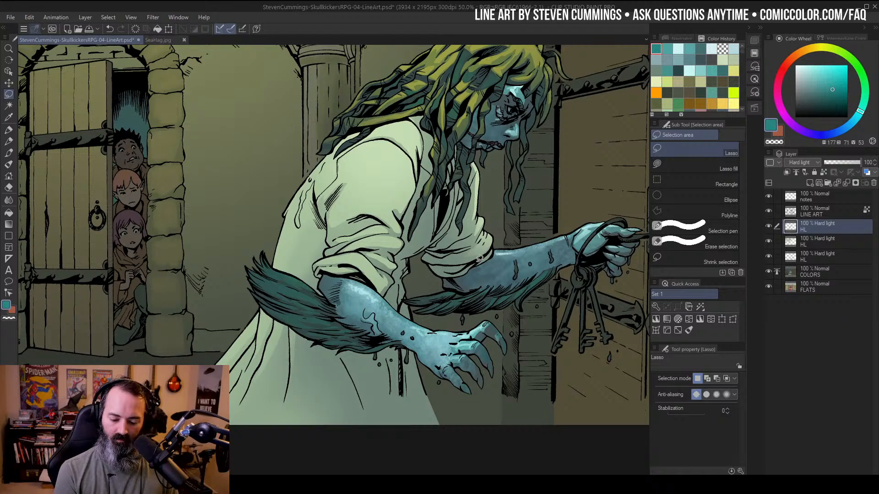
Lasso the far sleeve and adjoining shirt edge, restrict the selection to the shirt and hide the selection outline
scroll(479, 259, up, 2)
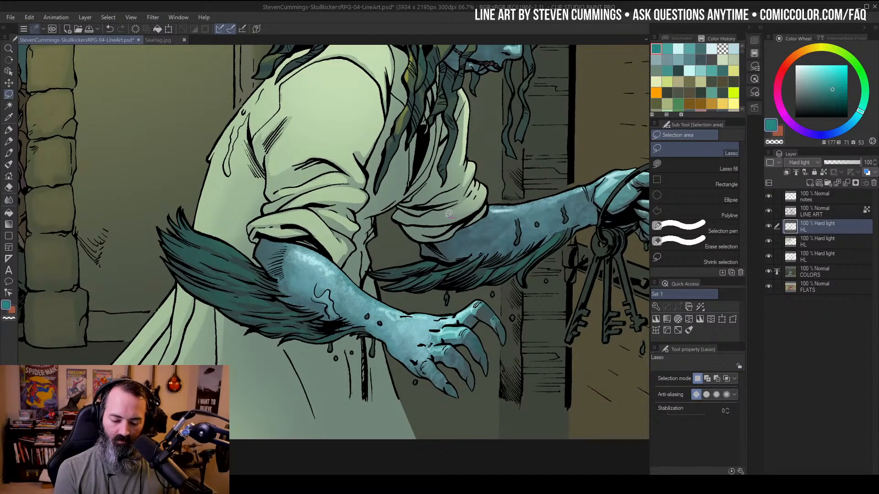
mouse_move(448, 213)
mouse_down()
mouse_move(401, 213)
mouse_move(458, 217)
mouse_move(422, 204)
mouse_move(458, 195)
mouse_move(461, 176)
mouse_move(417, 206)
mouse_move(456, 144)
mouse_move(456, 185)
mouse_up()
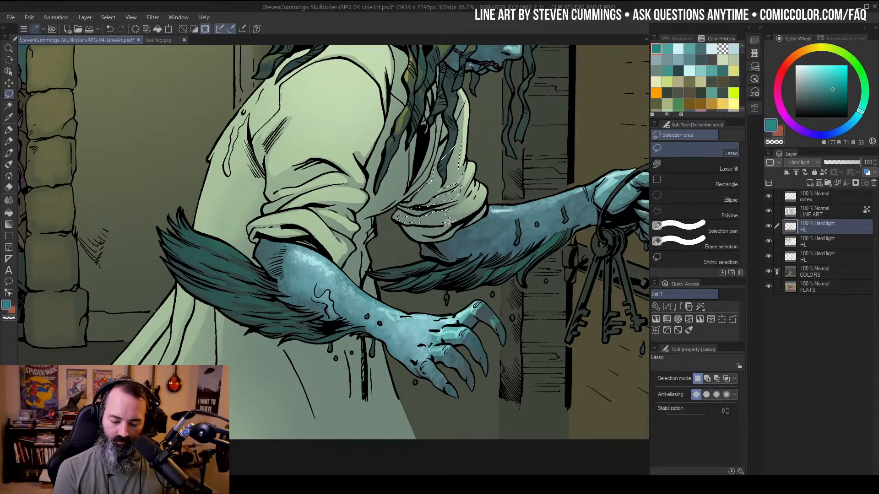
mouse_move(447, 223)
mouse_down()
mouse_move(419, 230)
mouse_move(467, 217)
mouse_move(434, 239)
mouse_move(465, 222)
mouse_up()
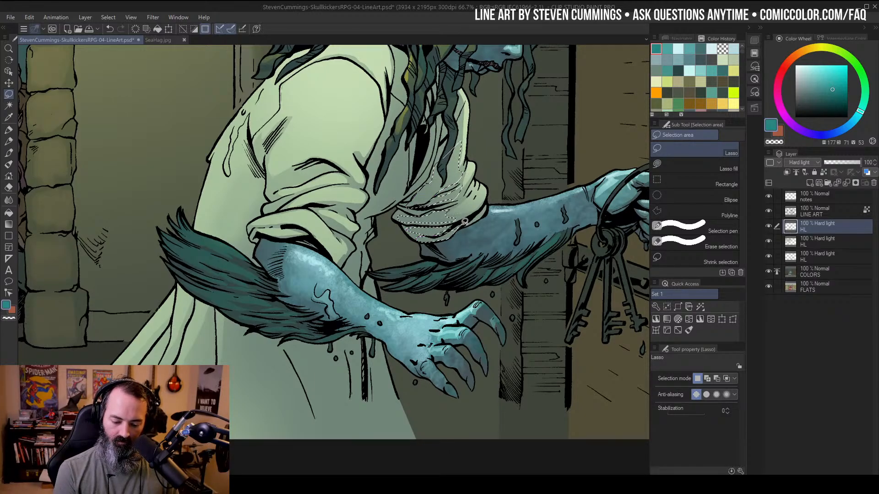
key(w)
key(ctrl+h)
Set the brush color to a lighter, muted teal, try a large Sponge Bub stroke over the far sleeve and undo it
key(b)
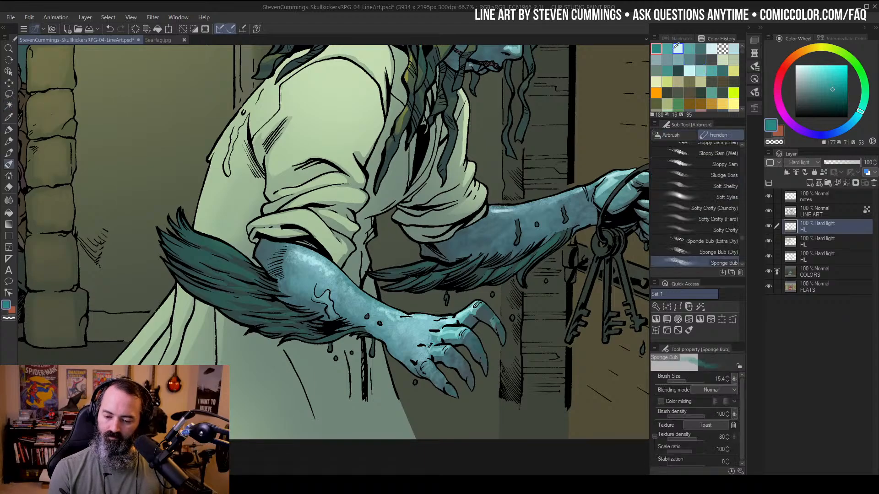
click(677, 48)
click(819, 79)
drag(478, 217, 559, 216)
drag(457, 229, 428, 254)
key(ctrl+z)
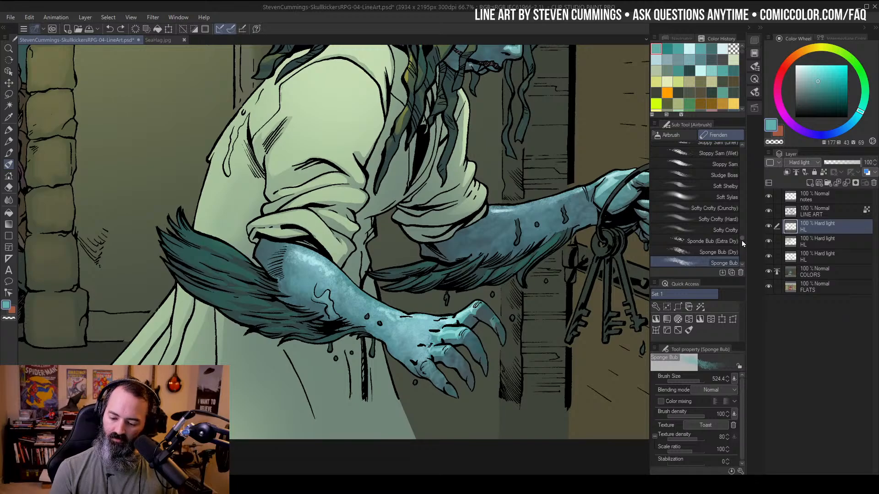
Tint the selected far sleeve with soft teal using the Faux-toshop (Mixing, Less Opaque) brush, redoing the first stroke
mouse_move(741, 241)
mouse_down()
mouse_move(741, 174)
mouse_move(740, 187)
mouse_up()
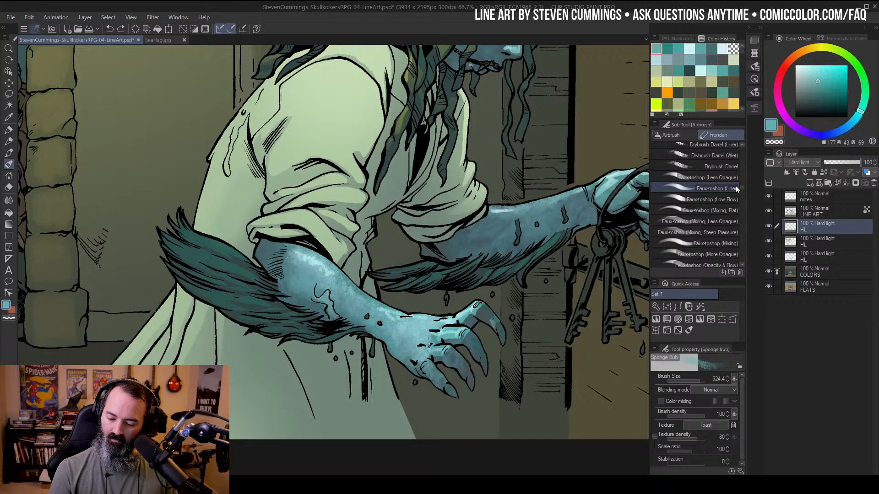
click(709, 221)
mouse_move(419, 160)
mouse_down()
mouse_move(422, 203)
mouse_move(512, 196)
mouse_up()
key(ctrl+z)
drag(435, 202, 443, 274)
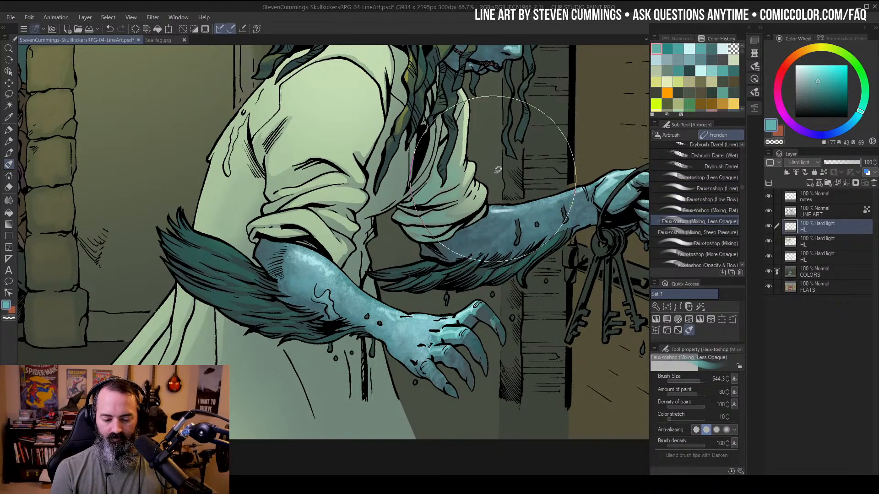
Select the shirt front between the two sleeves, hide the selection outline and tint the area teal with the brush at size 736
key(m)
mouse_move(379, 144)
mouse_down()
mouse_move(393, 100)
mouse_move(410, 88)
mouse_move(420, 114)
mouse_move(435, 103)
mouse_move(444, 107)
mouse_move(437, 152)
mouse_up()
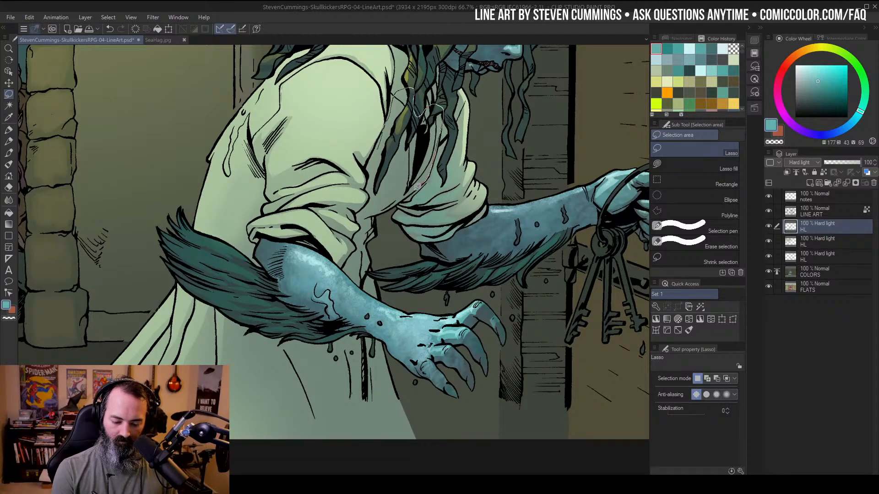
mouse_move(418, 187)
mouse_down()
mouse_move(363, 216)
mouse_move(376, 146)
mouse_up()
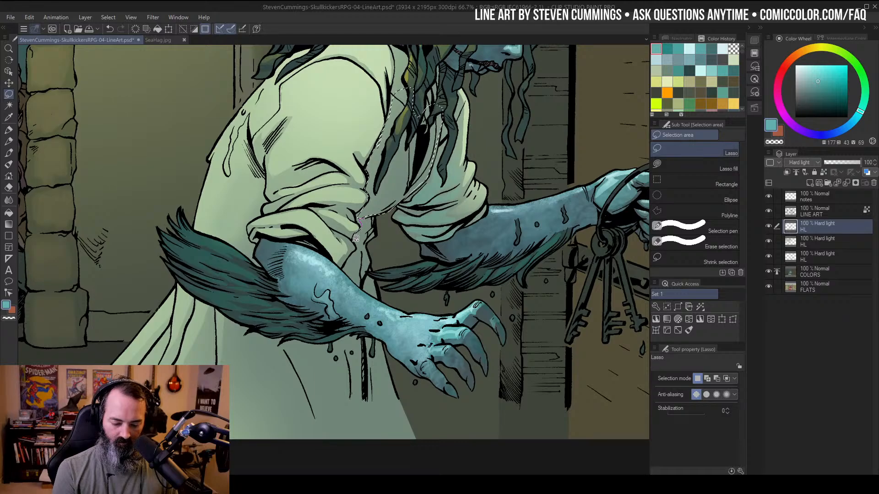
mouse_move(355, 238)
mouse_down()
mouse_move(350, 267)
mouse_move(368, 302)
mouse_move(380, 257)
mouse_move(371, 217)
mouse_up()
key(w)
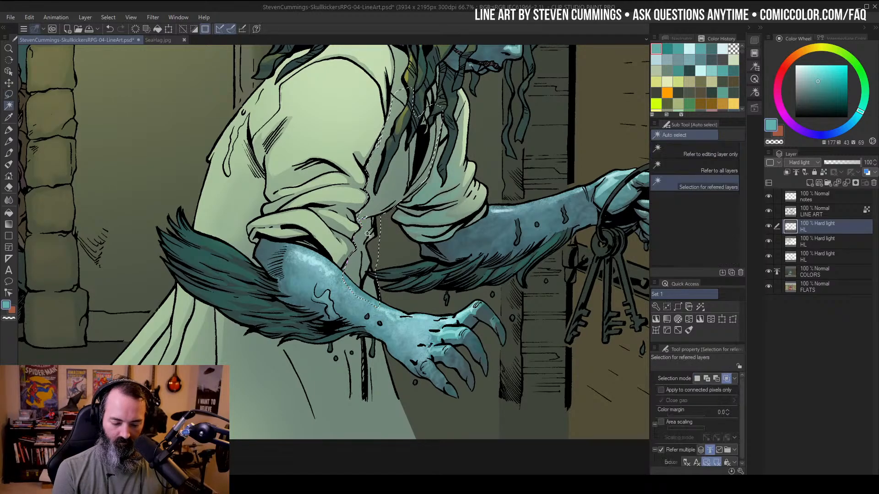
click(367, 234)
key(ctrl+h)
key(b)
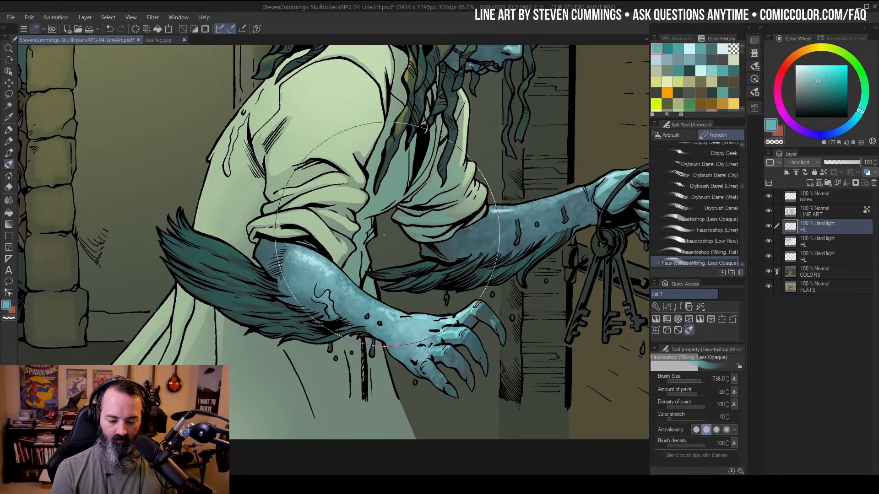
Examine the new teal tint on the shirt front and far sleeve, close up and against the whole picture
key(/)
alt+click(470, 246)
alt+click(470, 247)
drag(499, 225, 501, 213)
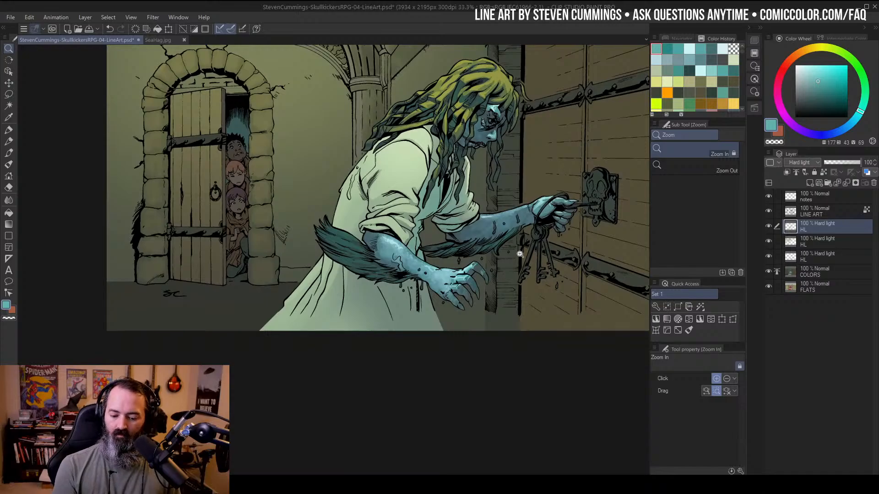
click(415, 266)
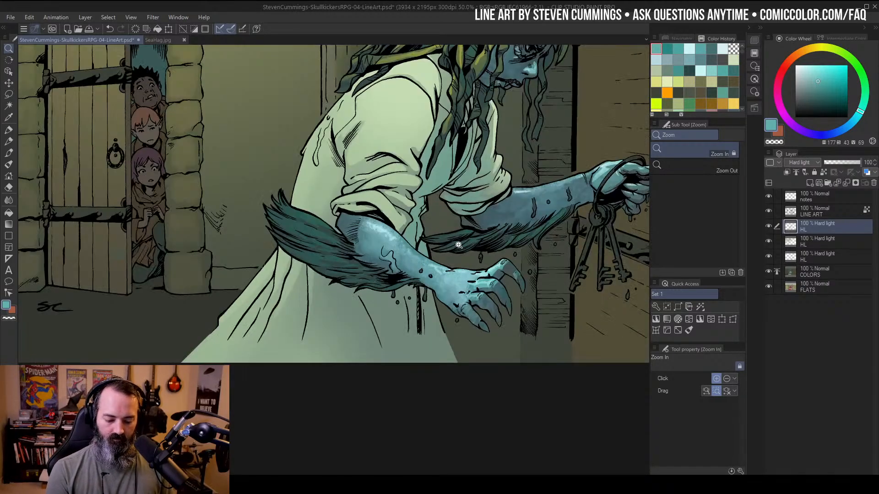
alt+click(472, 233)
alt+click(472, 233)
drag(534, 198, 503, 227)
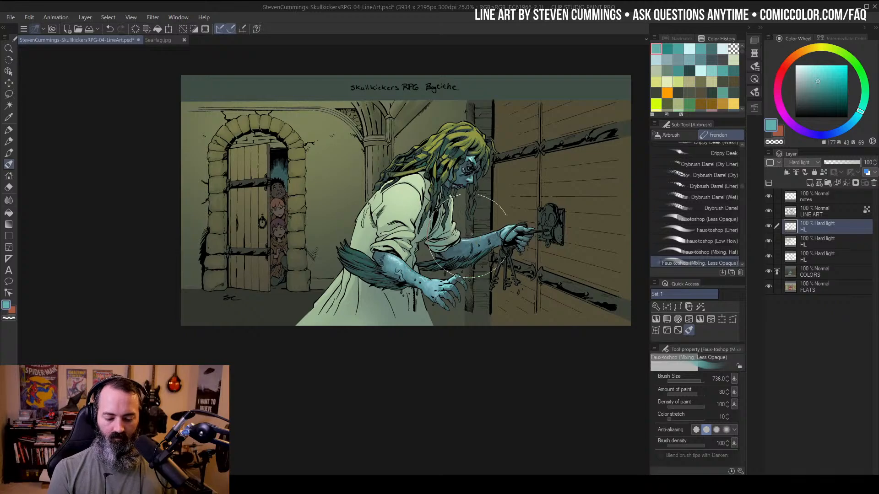
alt+click(513, 209)
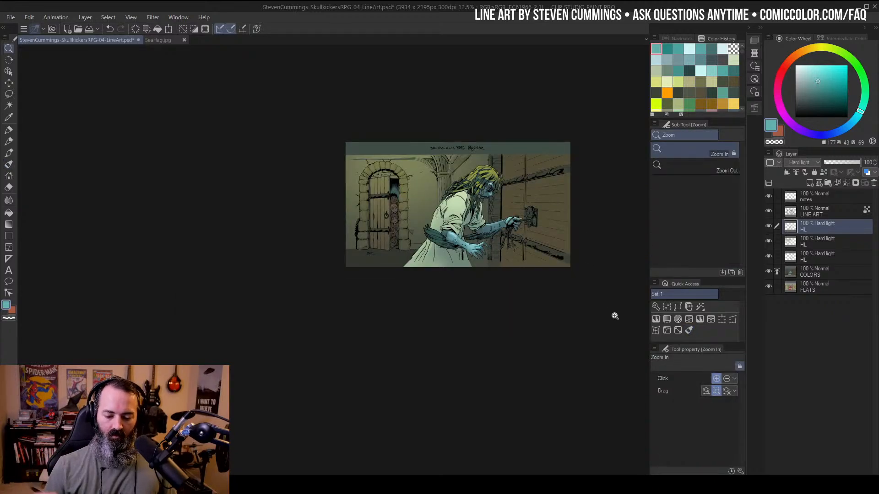
click(487, 230)
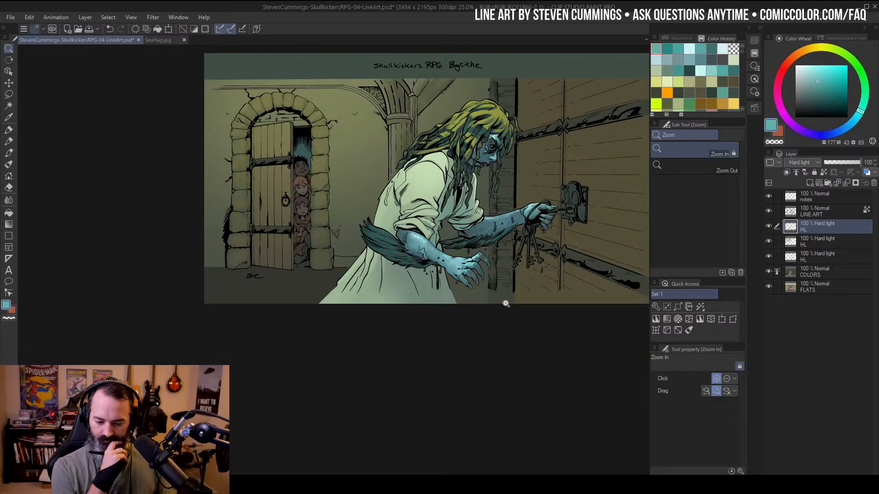
Select the planks of the large wooden door by their flat color, checking the selection against the whole picture
drag(551, 184, 505, 198)
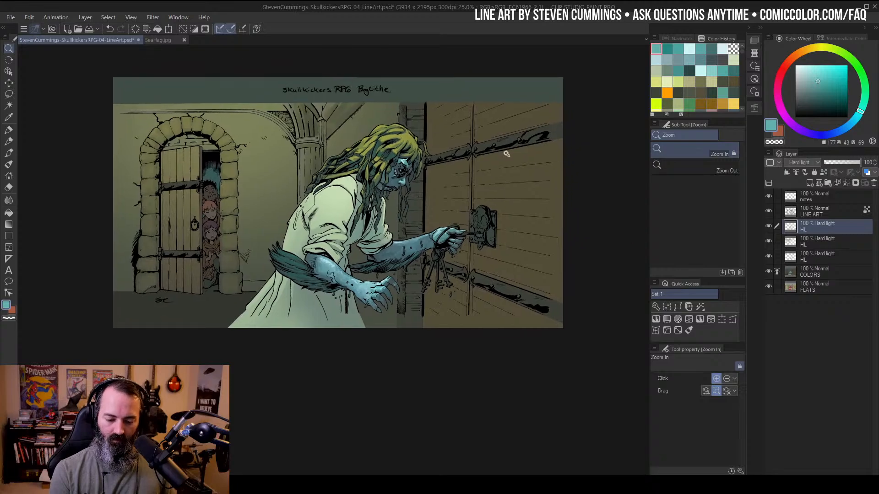
key(w)
click(512, 118)
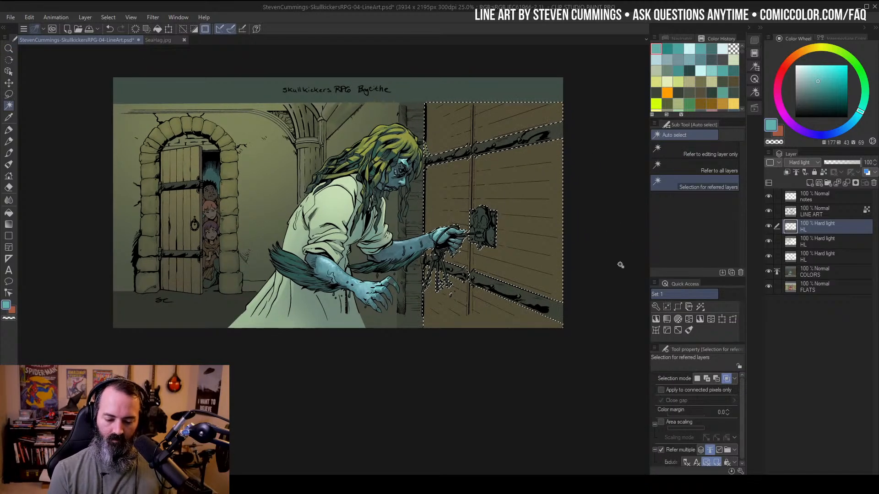
key(ctrl+h)
key(slash)
alt+click(457, 264)
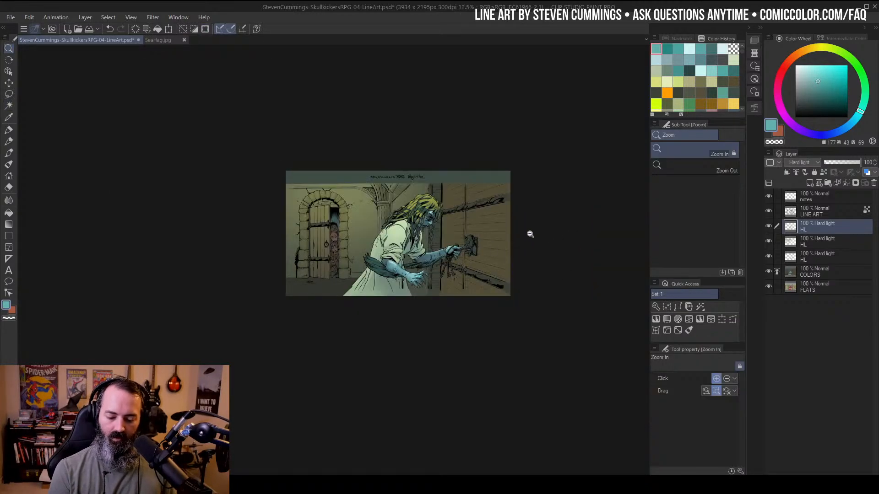
key(ctrl+h)
click(475, 223)
drag(534, 226, 523, 191)
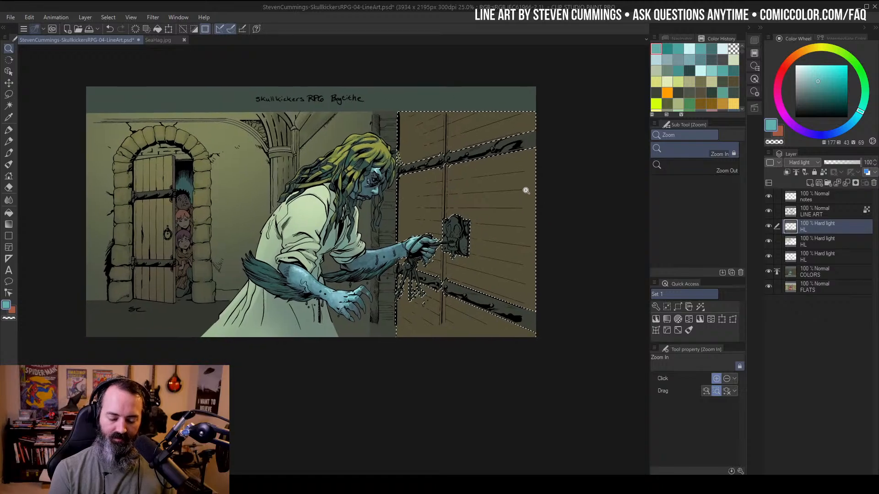
Isolate the middle HL layer to sample its pale khaki wall highlight as the brush color, restoring all layers
key(b)
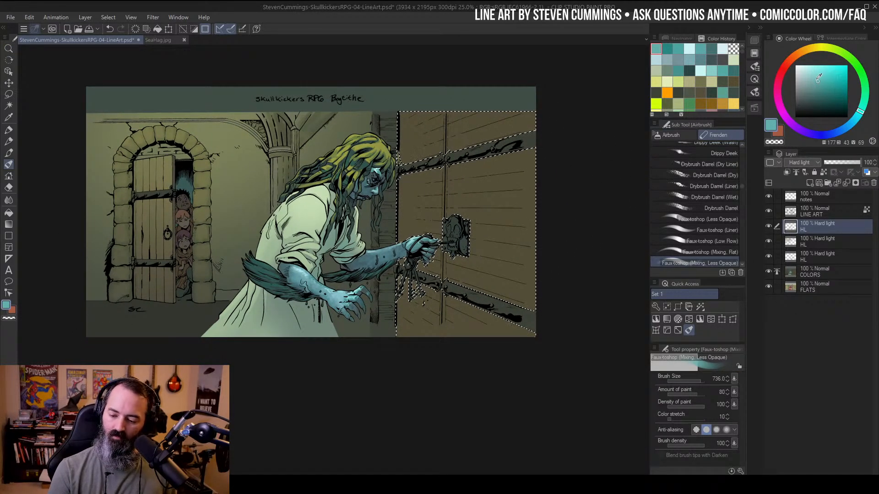
alt+click(467, 165)
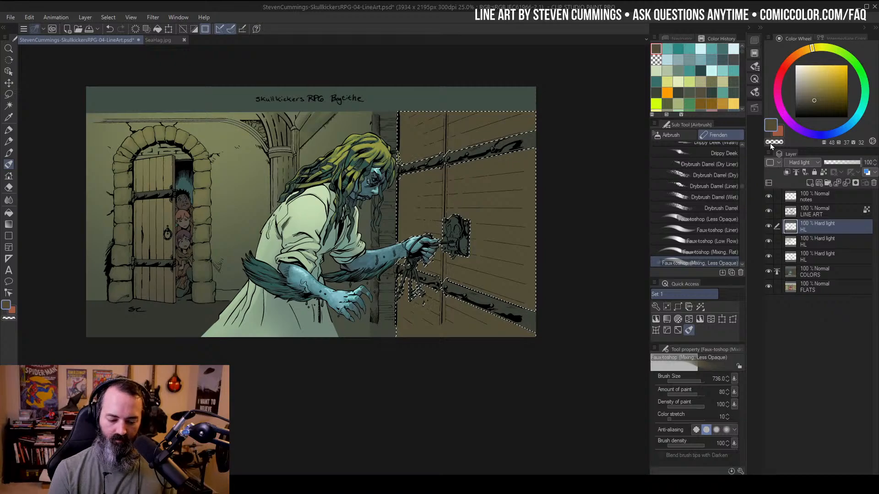
alt+click(768, 241)
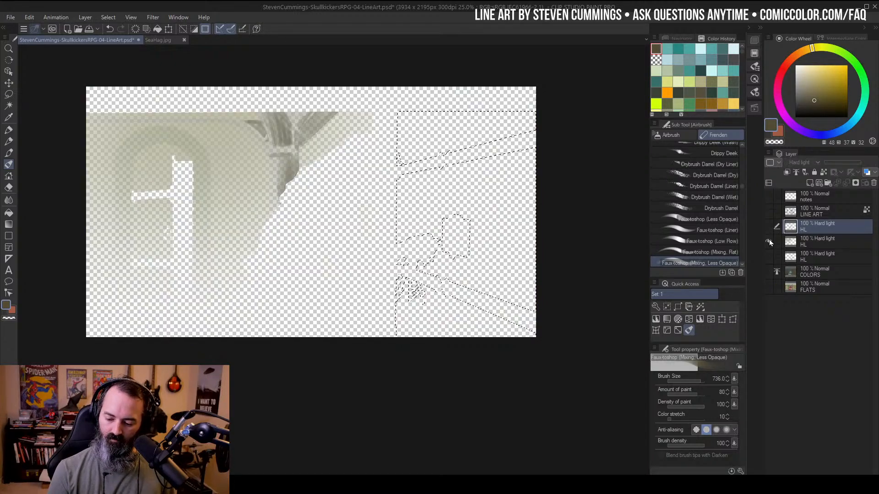
alt+click(210, 165)
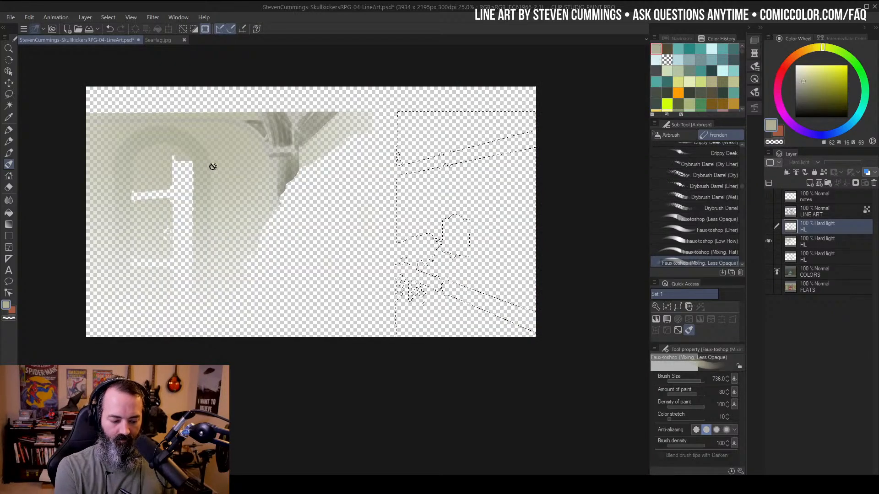
alt+click(768, 241)
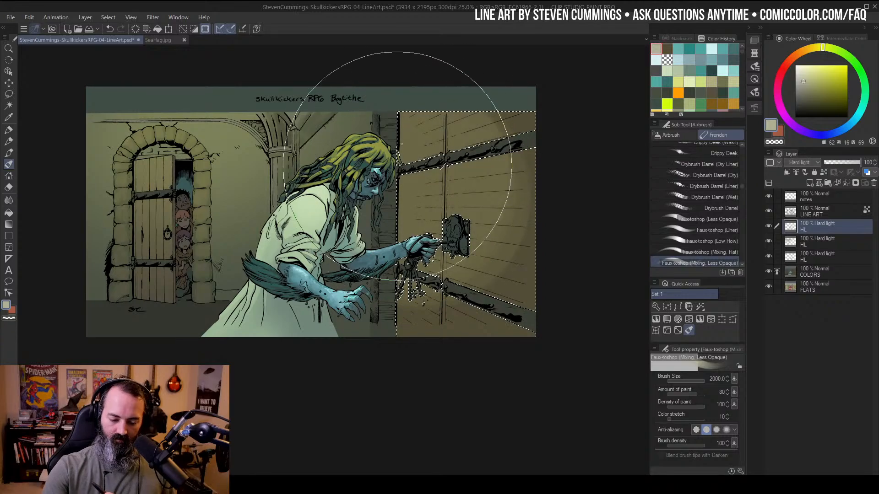
Undo the size 2000 Faux-toshop stroke on the door and hide the selection outline
key(ctrl+z)
key(ctrl+h)
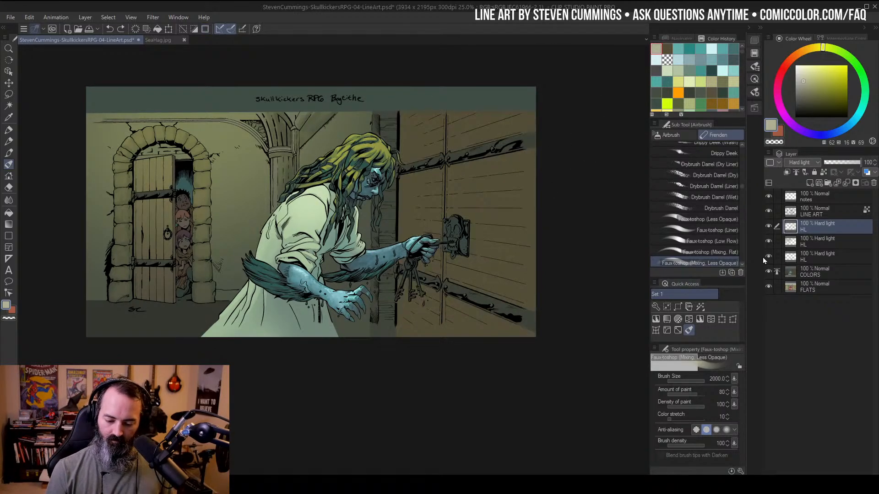
key(ctrl+h)
key(ctrl+h)
Try the PURE PAINT airbrush, then switch to the Soft airbrush and enlarge it to size 2000
click(681, 135)
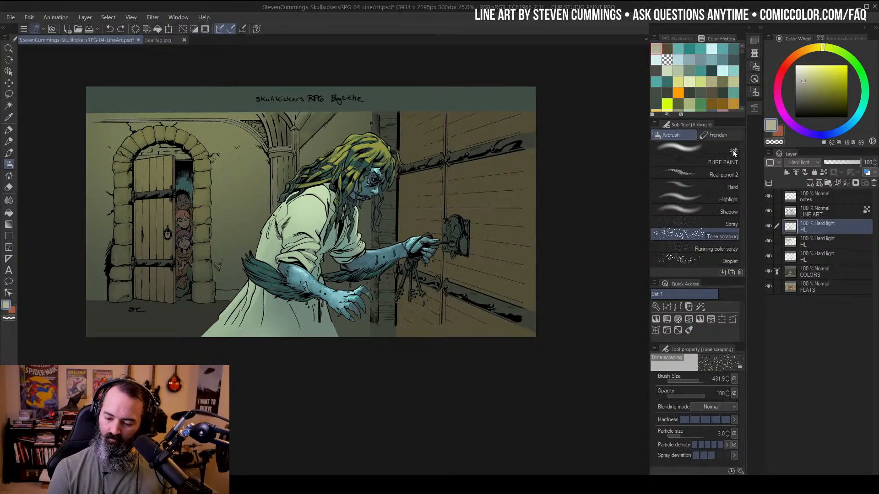
click(723, 162)
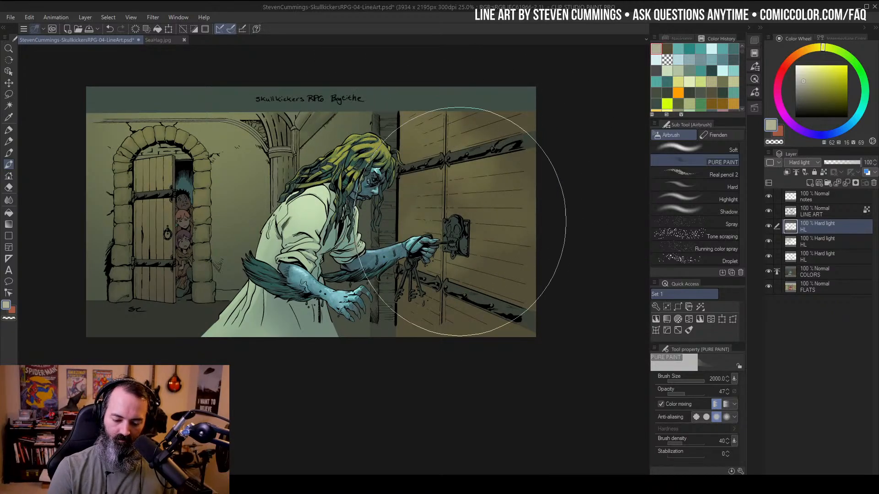
click(715, 144)
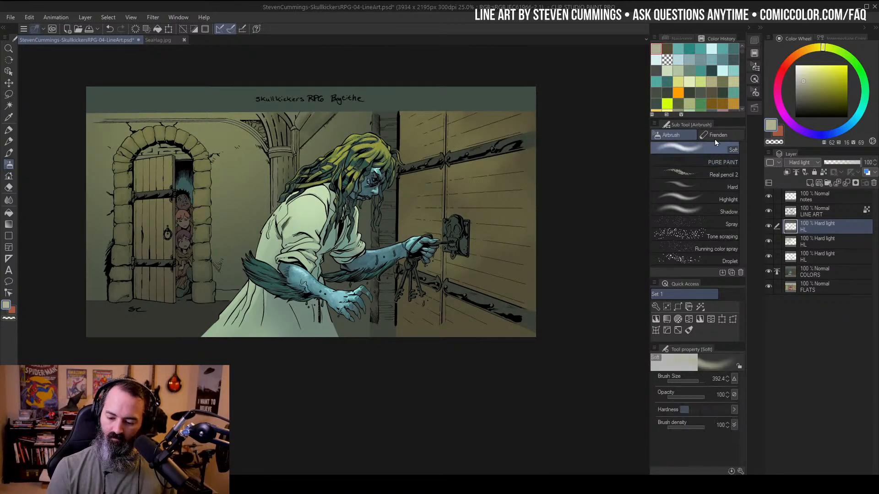
key(])
key(])
key(])
key(])
key(])
key(])
key(])
key(])
key(])
key(])
Try a broad khaki Soft airbrush stroke across the door, compare it with the unpainted version and undo it
mouse_move(435, 183)
mouse_down()
mouse_move(410, 159)
mouse_move(492, 73)
mouse_up()
key(ctrl+z)
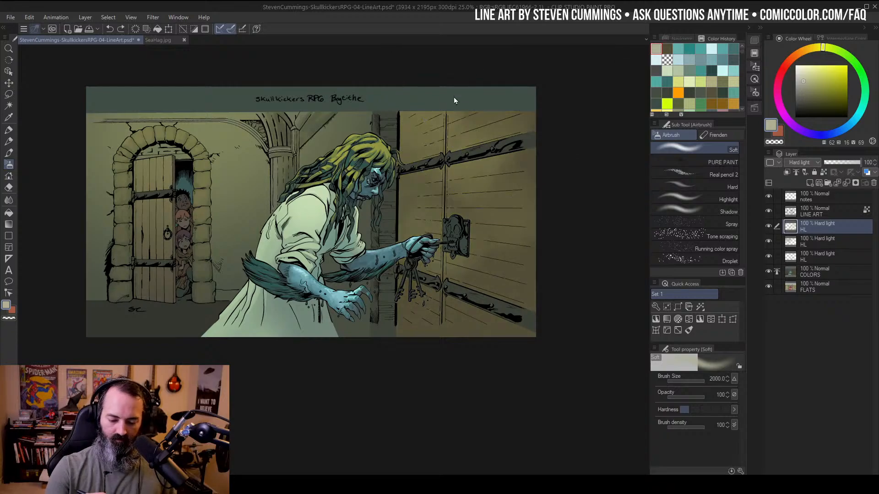
key(ctrl+y)
key(ctrl+z)
key(ctrl+y)
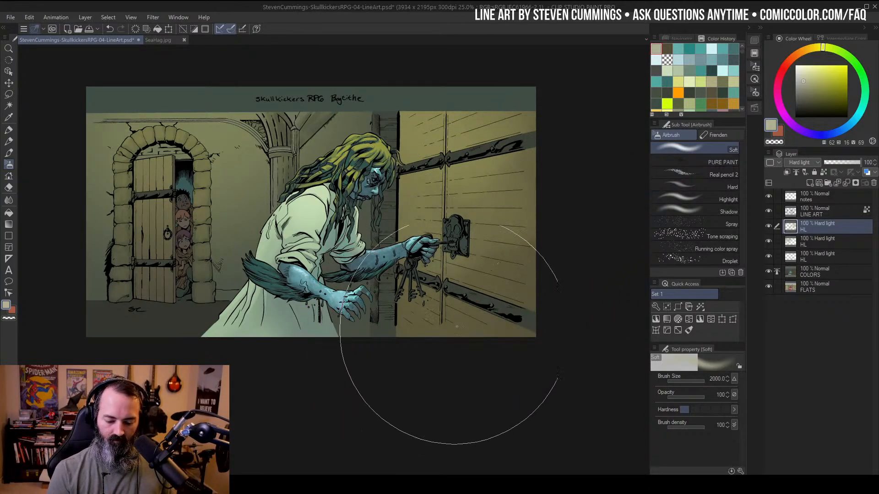
key(ctrl+z)
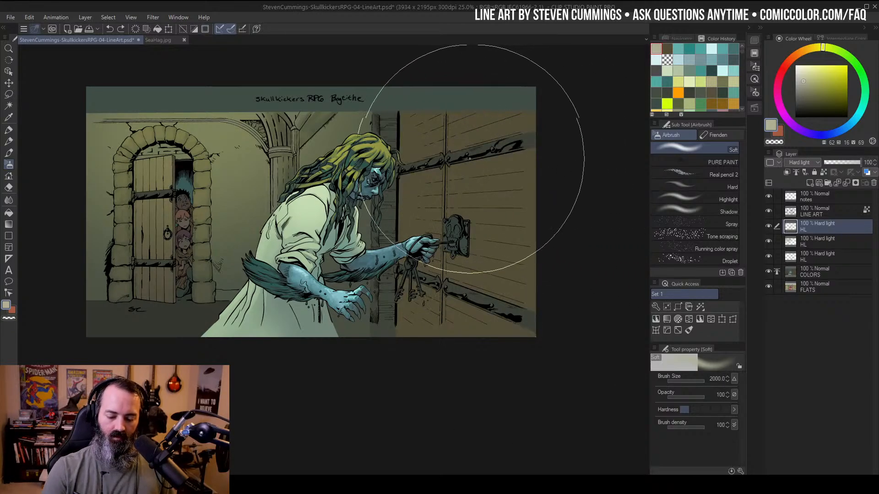
Lighten the selected door planks with broad khaki Soft airbrush strokes from above, checking the glow against the whole picture
mouse_move(445, 196)
mouse_down()
mouse_move(441, 97)
mouse_move(407, 89)
mouse_up()
key(alt+space)
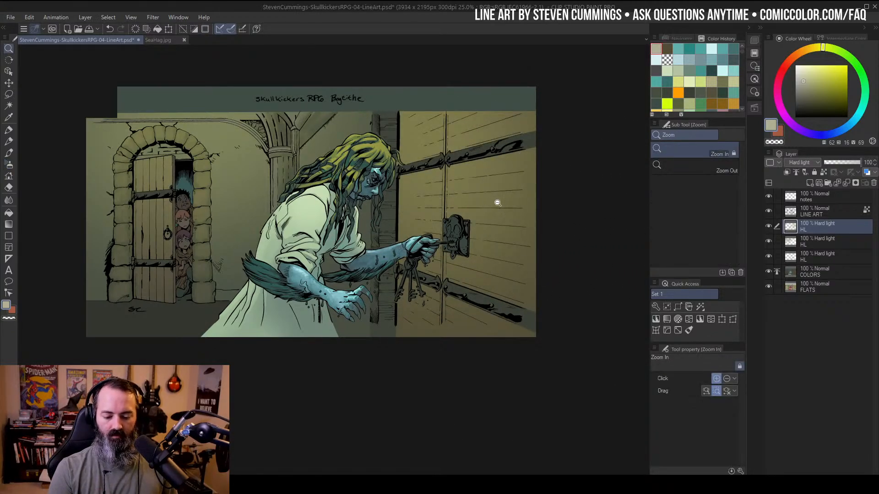
click(497, 203)
ctrl+click(455, 175)
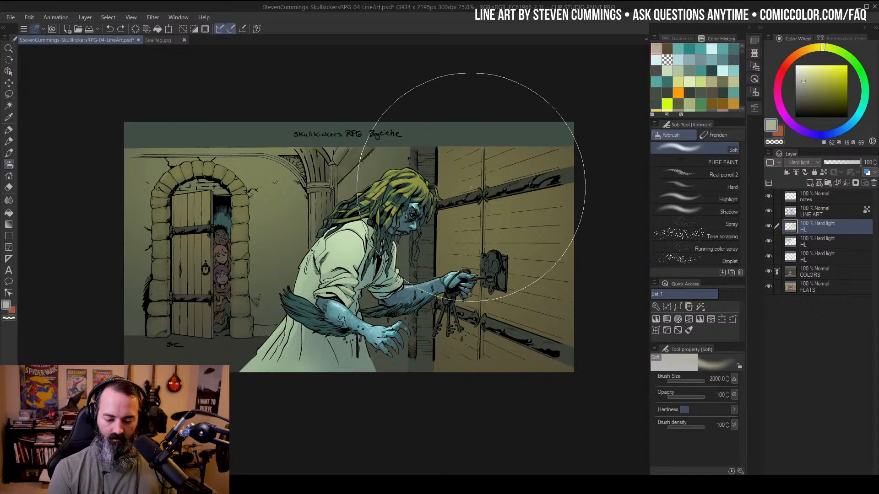
drag(483, 168, 593, 166)
key(alt+space)
click(529, 188)
ctrl+click(515, 250)
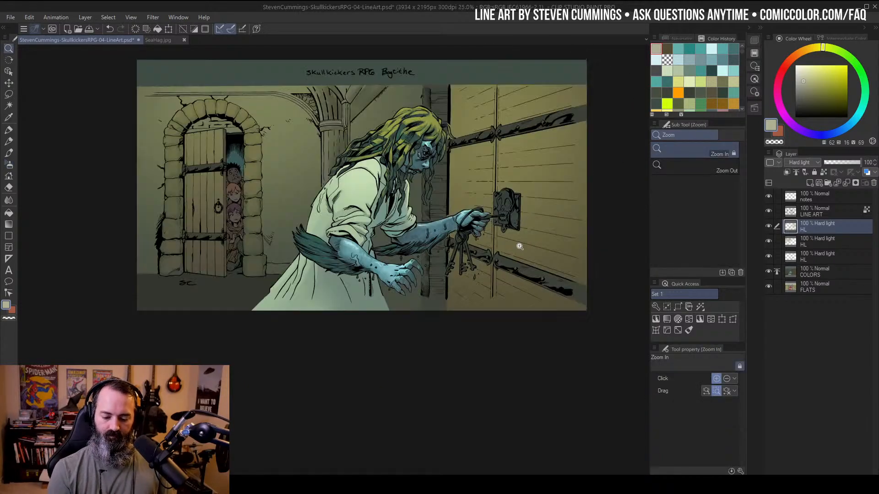
Soften the highlight on the door's lower planks and around the lock with transparent color, varying the Soft airbrush's size
key(c)
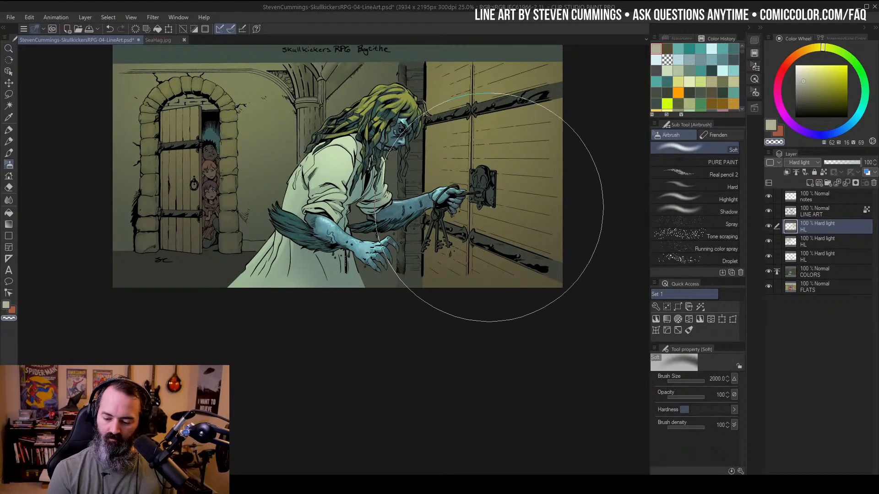
drag(502, 233, 396, 235)
drag(476, 206, 479, 232)
key(ctrl+z)
drag(481, 196, 470, 240)
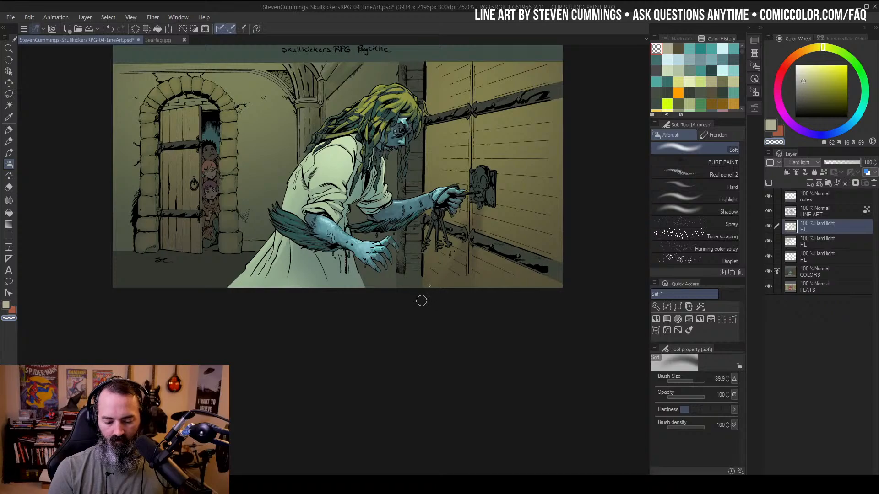
ctrl+alt+drag(438, 290, 426, 329)
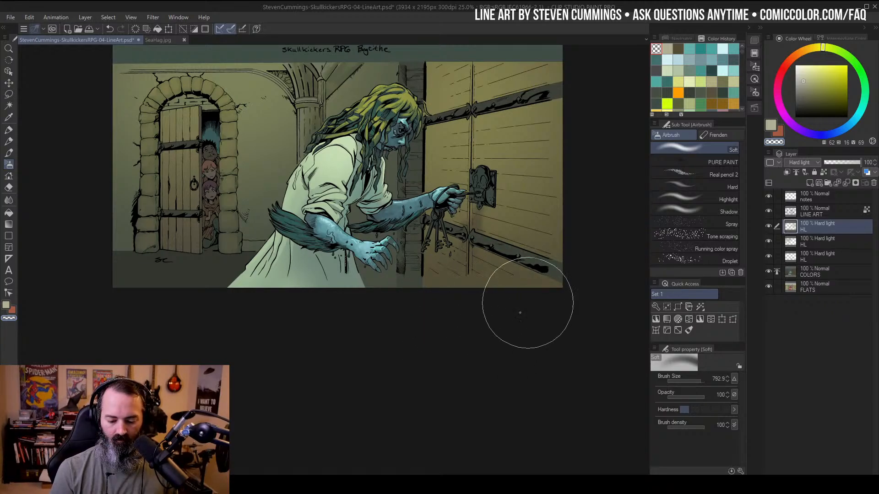
ctrl+alt+drag(488, 239, 441, 238)
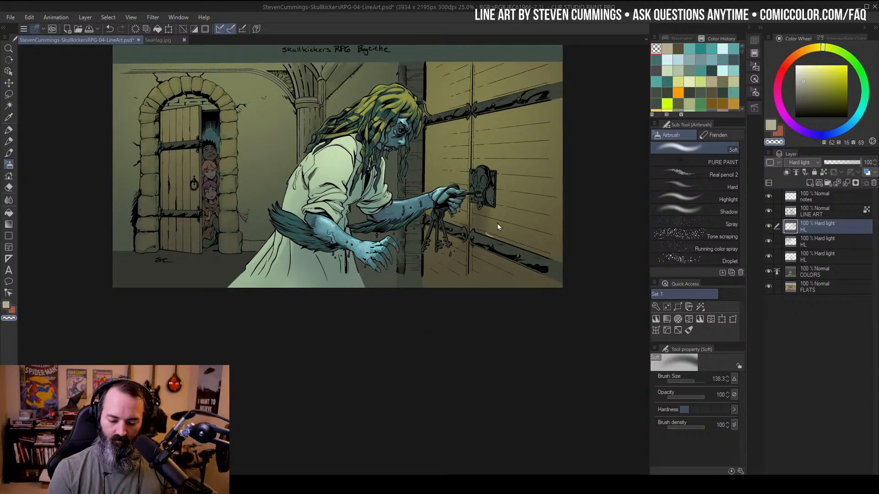
key(ctrl+space)
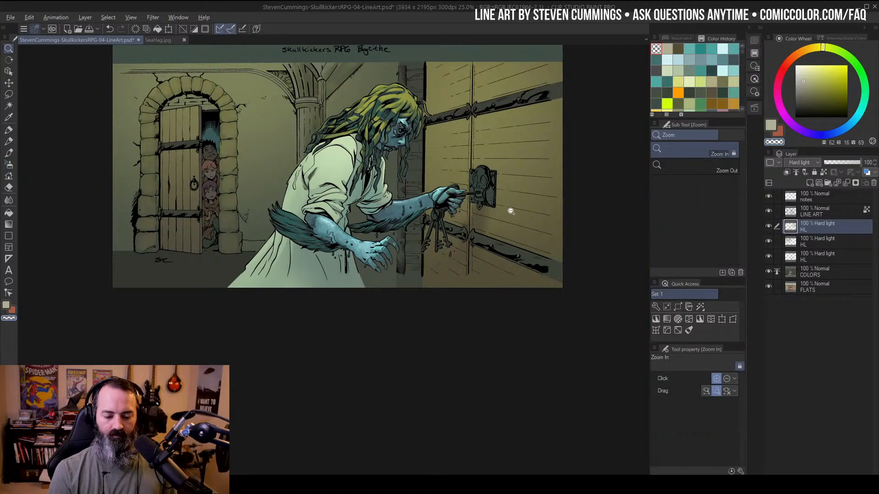
scroll(511, 213, down, 2)
drag(532, 214, 529, 221)
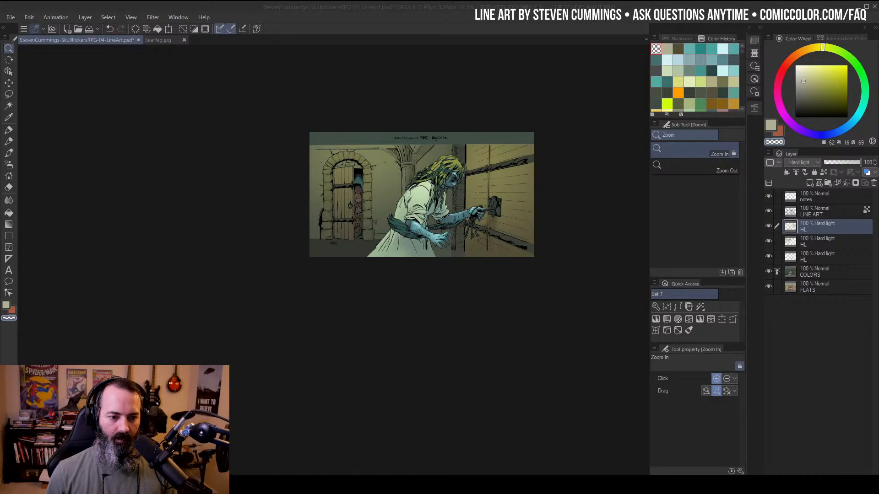
Switch to the gamut color wheel in Photoshop, pick a strong magenta and add a new layer for notes
key(alt+Tab)
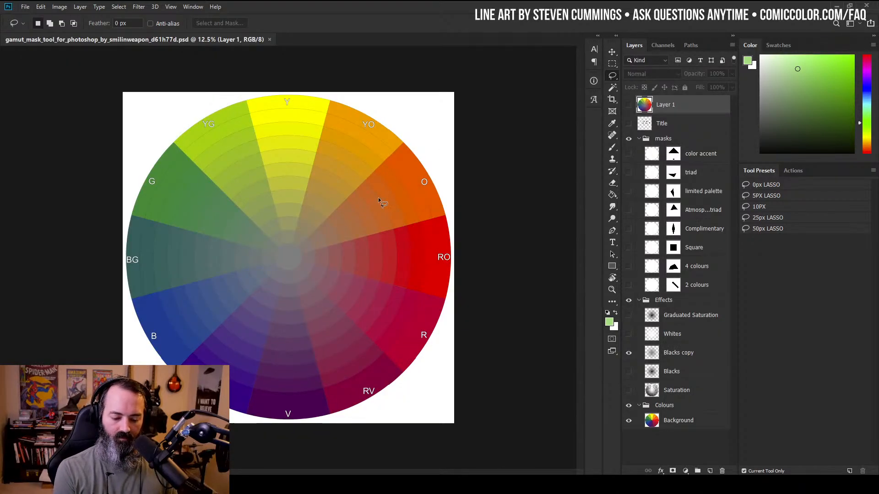
key(b)
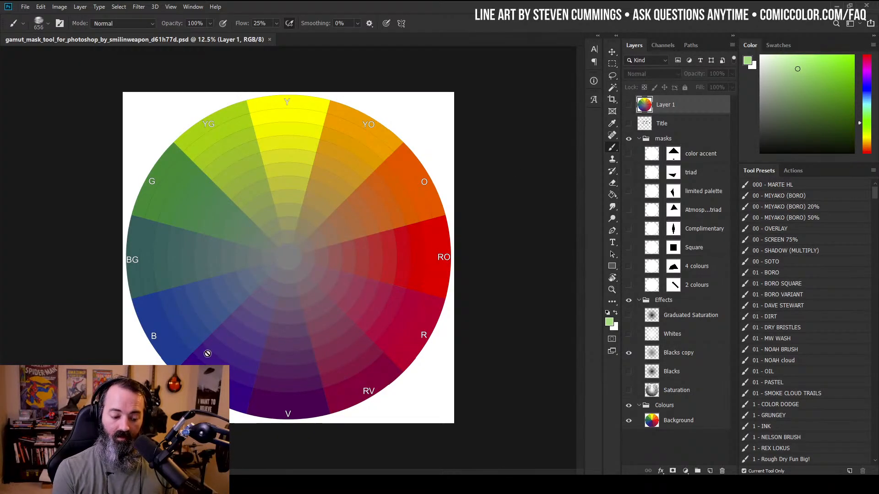
click(790, 57)
click(867, 113)
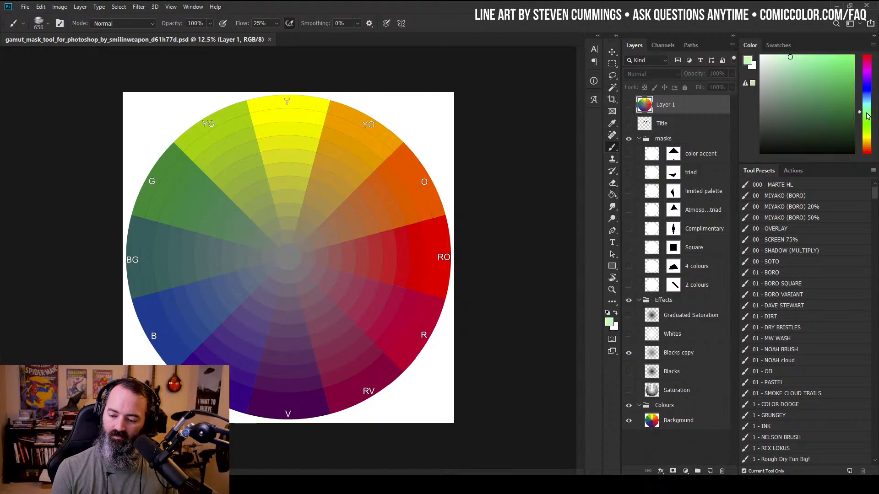
drag(866, 113, 866, 107)
click(853, 55)
drag(870, 154, 867, 58)
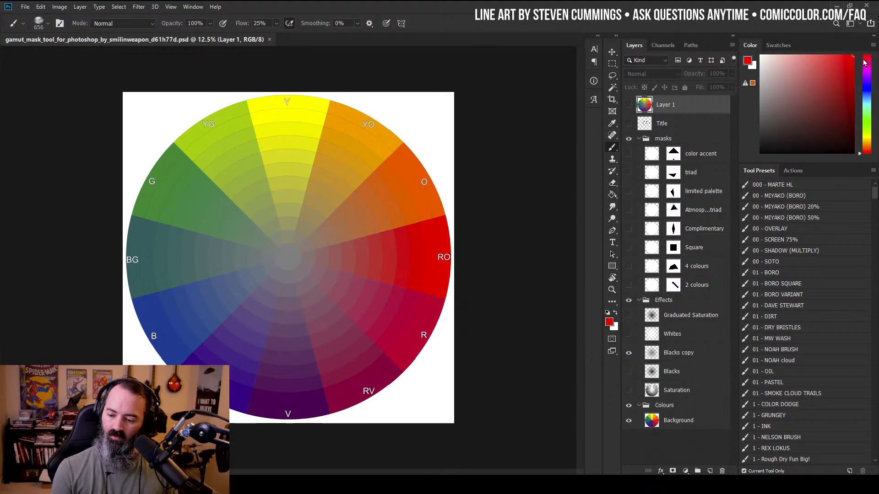
click(846, 58)
click(709, 471)
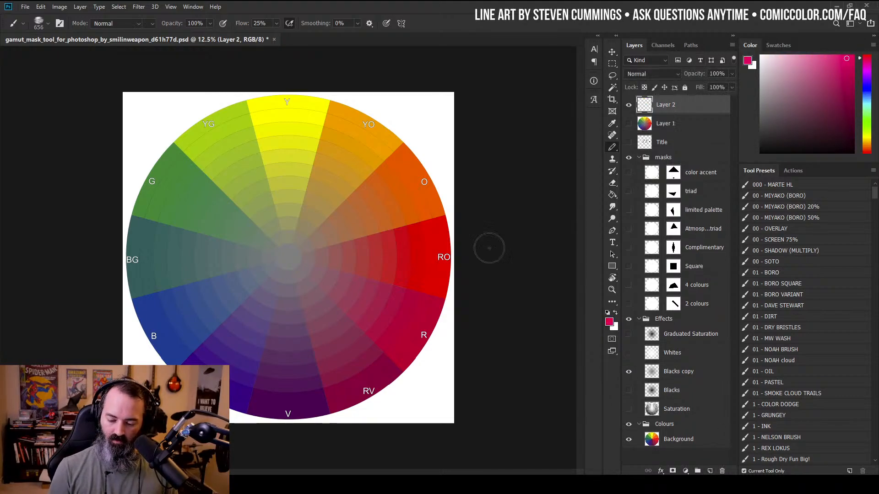
Scribble a magenta zigzag with the Pencil over the wheel's muted green to blue range, redoing it until it fits
key(shift+b)
drag(295, 242, 275, 249)
mouse_move(202, 231)
mouse_down()
mouse_move(179, 293)
mouse_move(220, 251)
mouse_move(250, 280)
mouse_move(208, 229)
mouse_move(219, 247)
mouse_up()
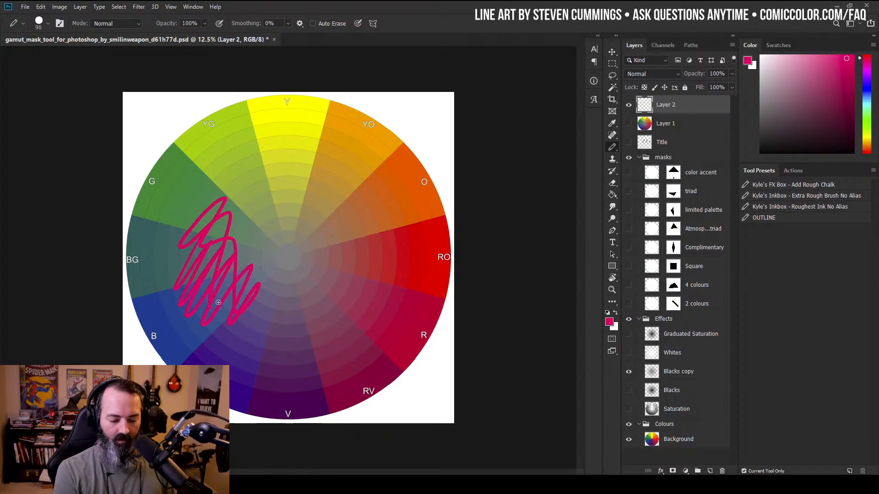
key(ctrl+z)
mouse_move(224, 200)
mouse_down()
mouse_move(222, 260)
mouse_move(238, 292)
mouse_move(228, 204)
mouse_move(200, 214)
mouse_move(238, 279)
mouse_move(232, 203)
mouse_move(246, 268)
mouse_move(254, 232)
mouse_up()
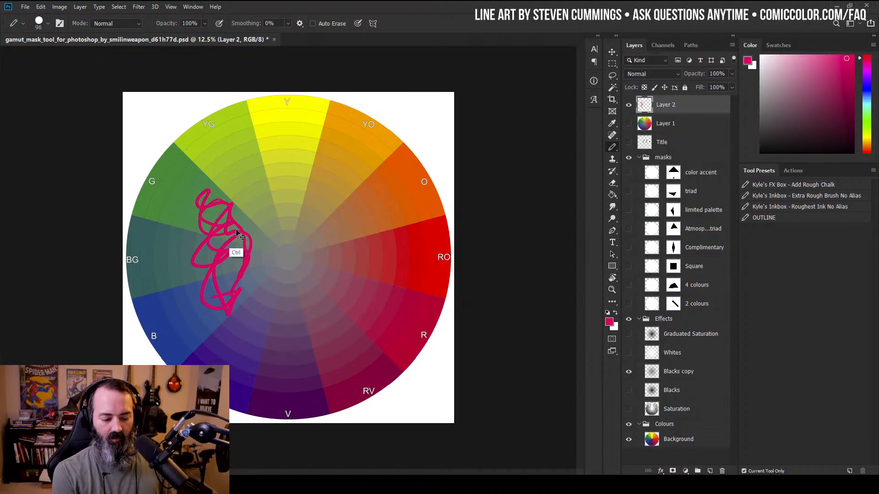
key(ctrl+z)
mouse_move(227, 192)
mouse_down()
mouse_move(188, 226)
mouse_move(195, 297)
mouse_move(211, 325)
mouse_up()
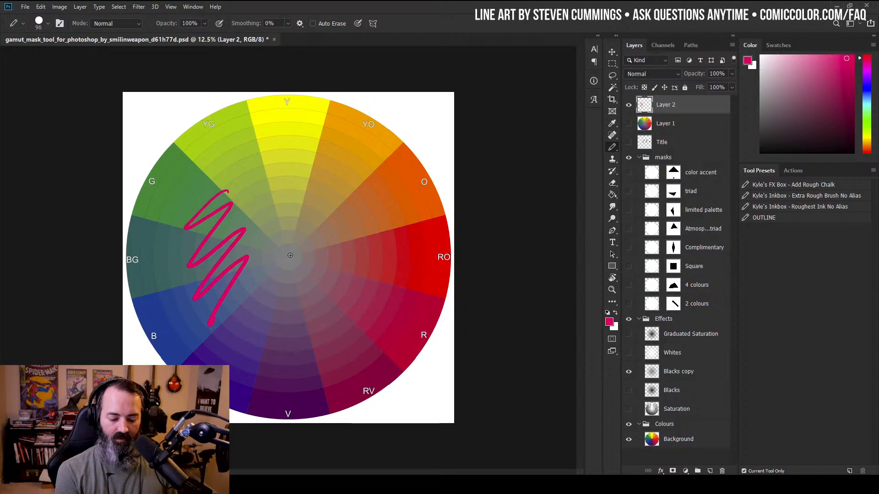
Brush a thin magenta line from the muted blue-green area to the wheel's gray center, redoing the first attempt
key(shift+b)
mouse_move(263, 236)
mouse_down()
mouse_move(233, 247)
mouse_move(295, 260)
mouse_up()
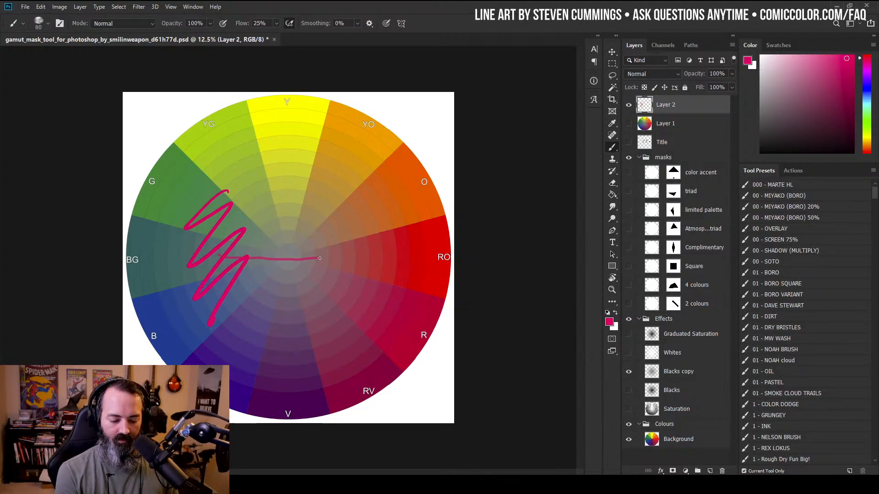
key(ctrl+z)
mouse_move(216, 256)
mouse_down()
mouse_move(321, 255)
mouse_move(286, 259)
mouse_move(296, 259)
mouse_up()
key(ctrl+z)
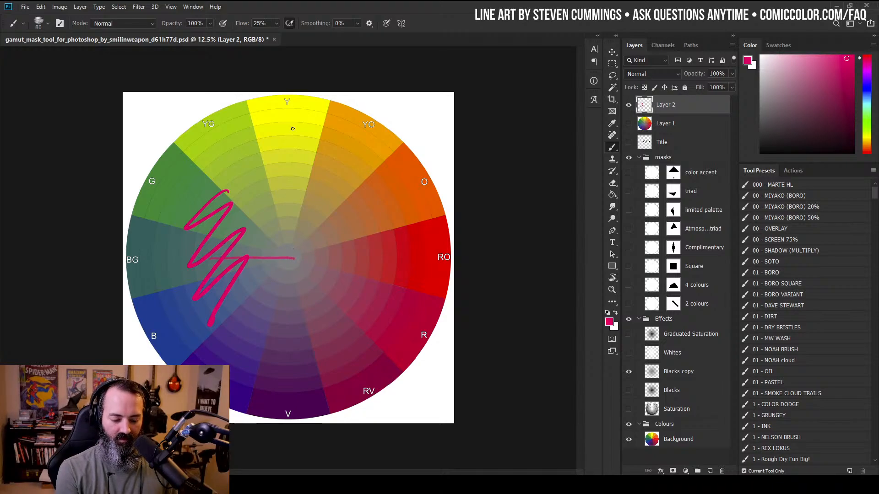
Try magenta dividing strokes, a dot at the gray center and an outline around the green-to-blue range, undoing the strokes and outline
drag(292, 119, 295, 385)
mouse_move(255, 176)
mouse_down()
mouse_move(247, 206)
mouse_move(225, 216)
mouse_move(183, 348)
mouse_up()
key(ctrl+z)
key(ctrl+z)
key(ctrl+z)
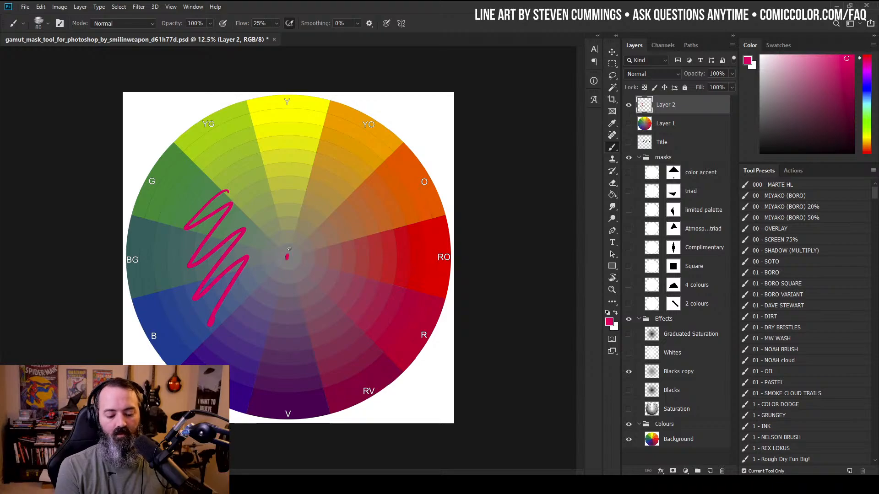
mouse_move(284, 253)
mouse_down()
mouse_move(212, 157)
mouse_move(185, 333)
mouse_move(234, 323)
mouse_move(223, 331)
mouse_move(286, 258)
mouse_up()
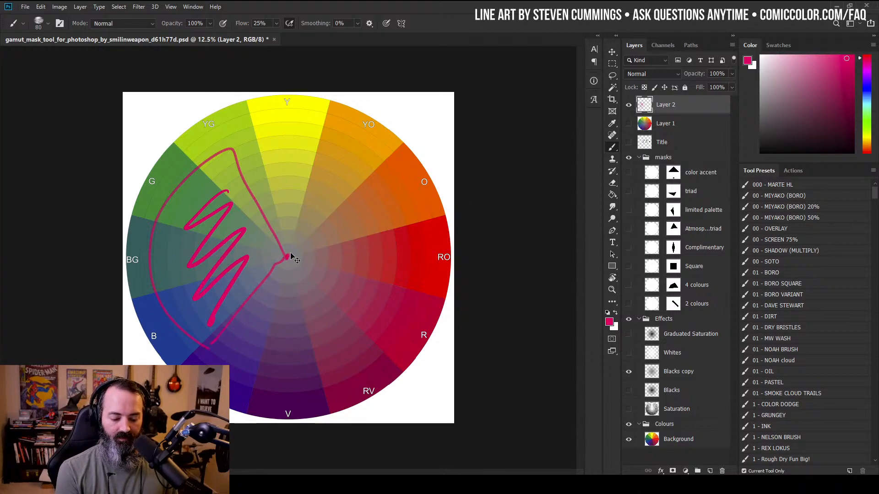
key(ctrl+z)
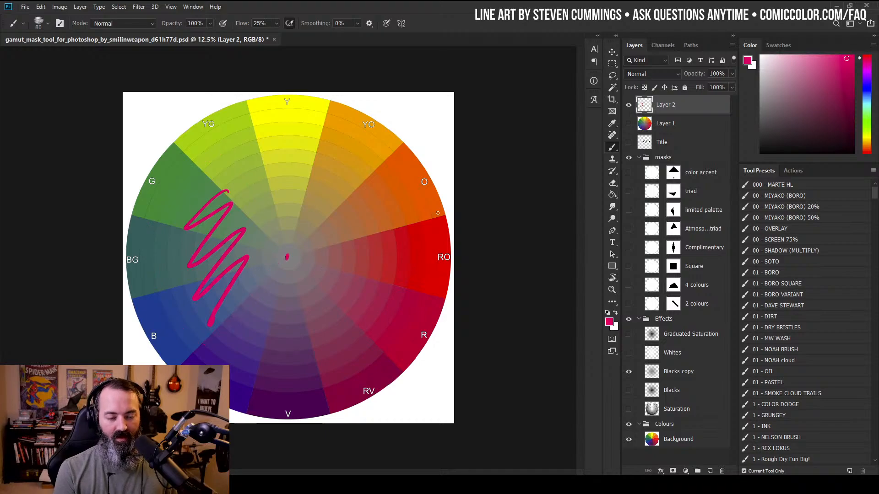
Delete the layer holding the magenta notes from the gamut color wheel
key(Delete)
click(458, 202)
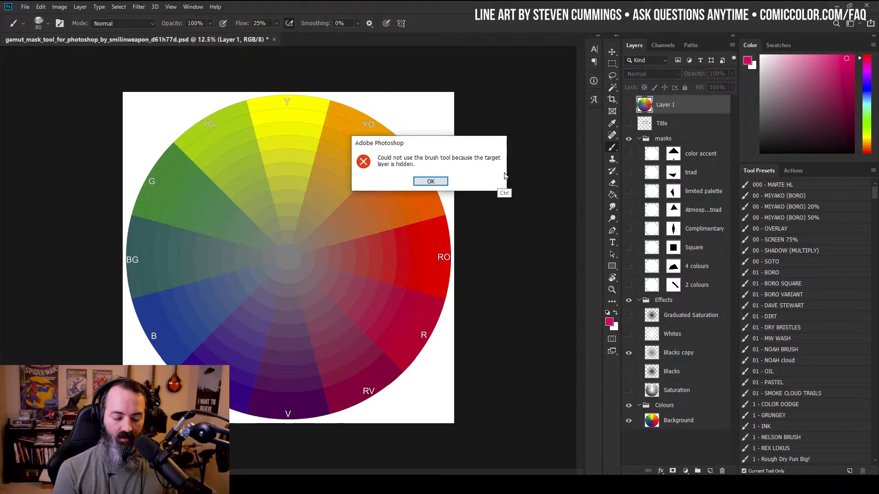
click(433, 182)
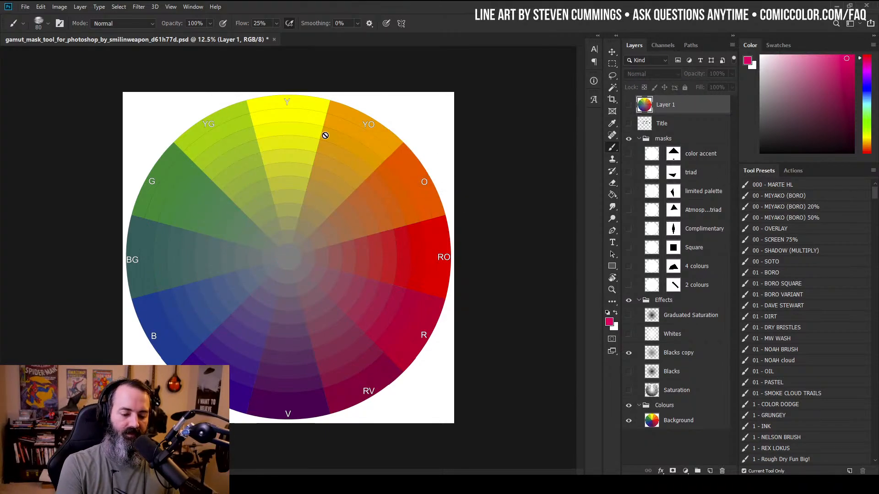
Switch back to Clip Studio Paint and create a new blank 8 x 10 in illustration at 400 dpi
key(alt+Tab)
click(432, 191)
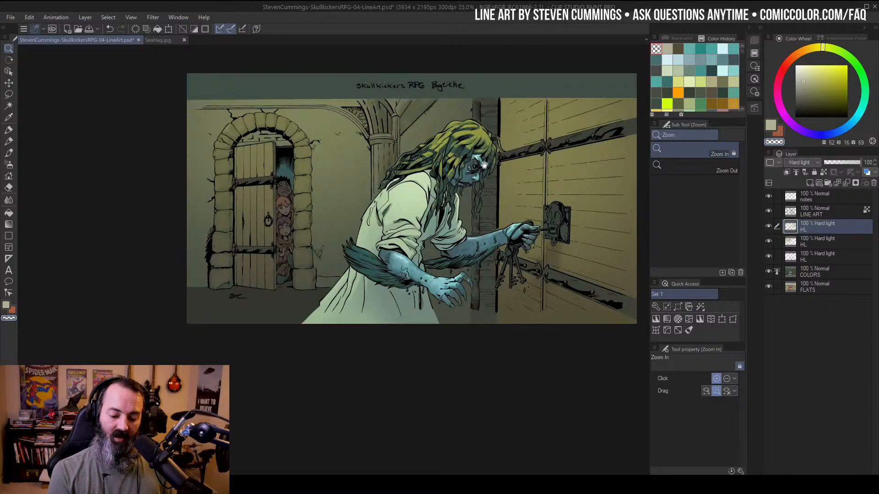
drag(530, 163, 484, 198)
key(m)
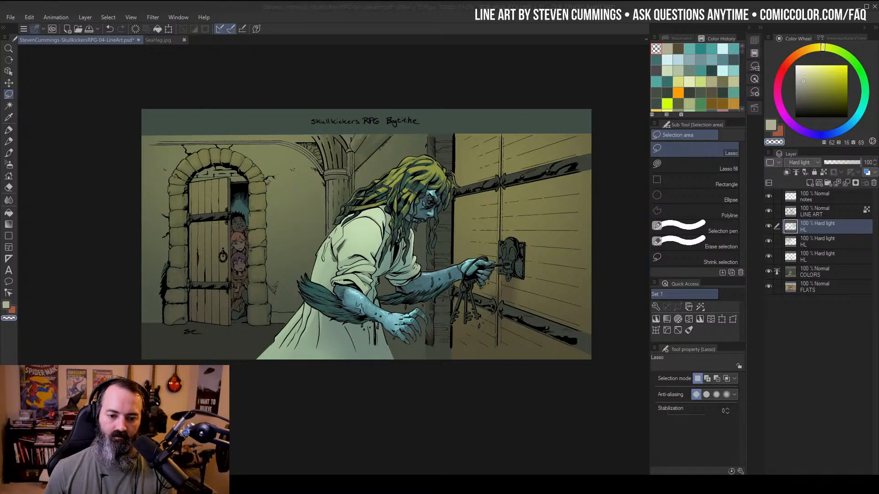
click(10, 17)
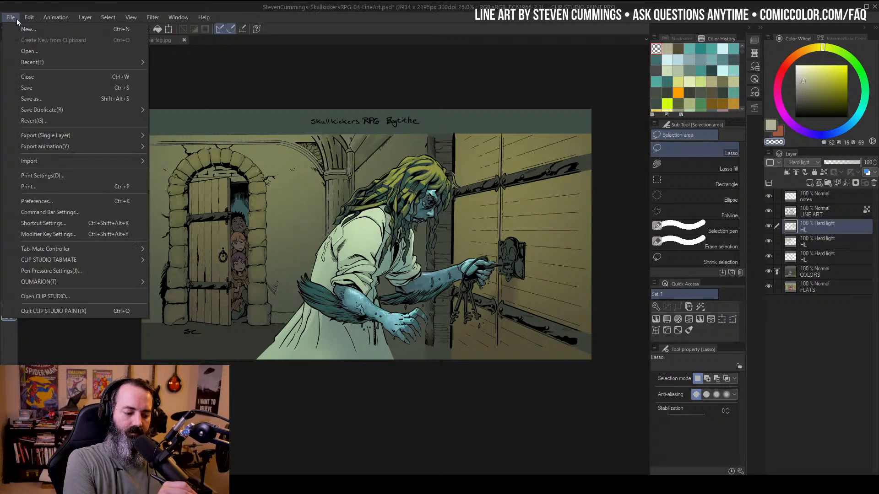
click(18, 30)
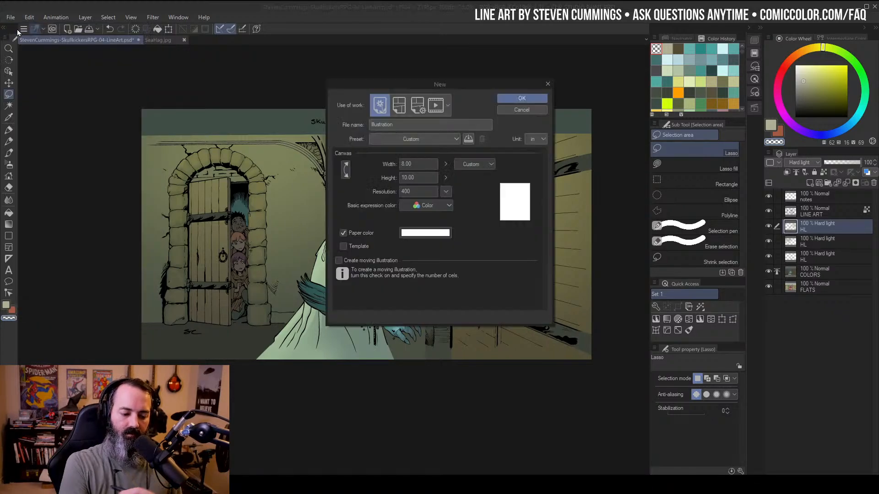
click(541, 98)
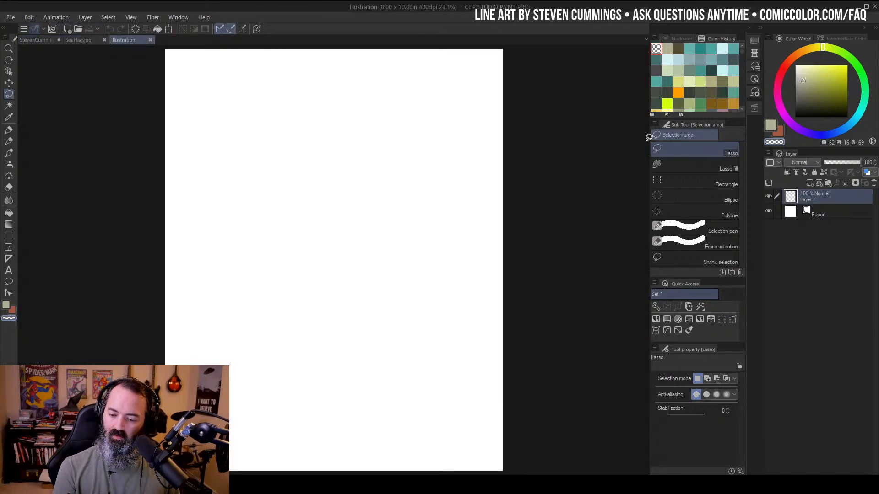
Fill the blank canvas layer with a teal from the color history
key(g)
click(802, 91)
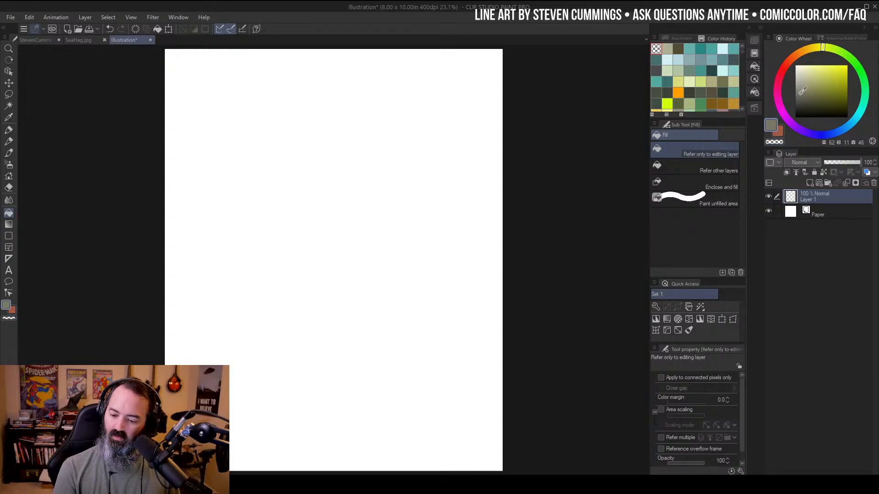
click(807, 87)
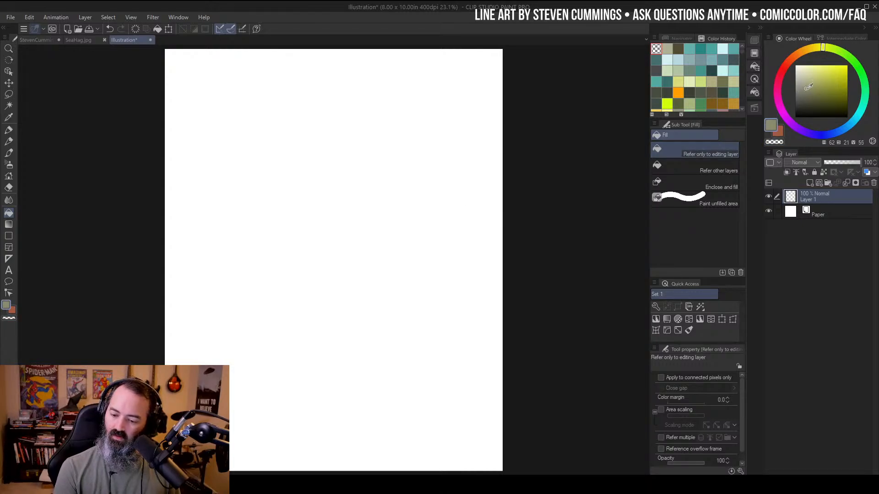
click(700, 48)
click(408, 185)
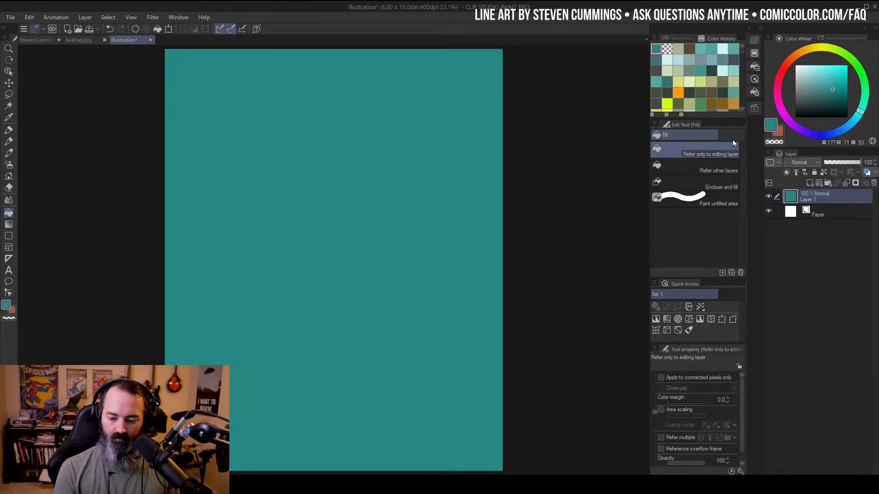
click(826, 78)
click(817, 83)
key(p)
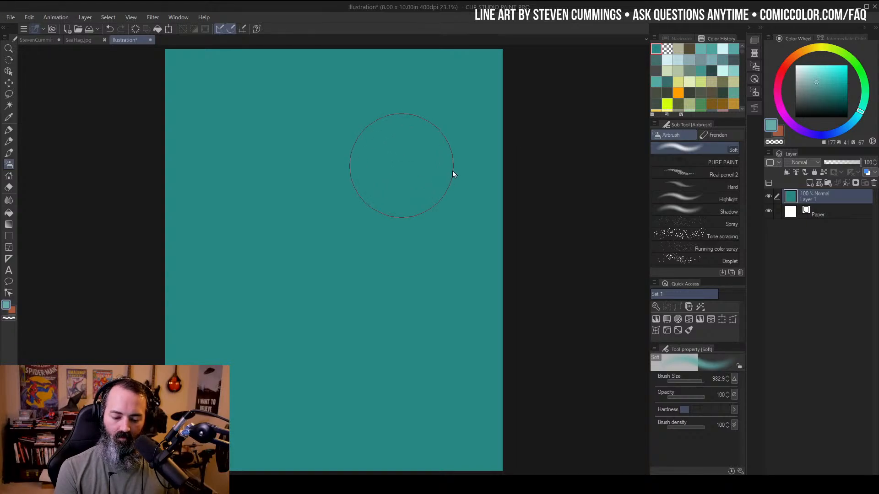
key(b)
mouse_move(414, 141)
mouse_down()
mouse_move(390, 131)
mouse_move(365, 160)
mouse_move(393, 160)
mouse_move(347, 214)
mouse_up()
key(ctrl+z)
Paint diagonal strokes of lighter, darker and grayer teal over the teal fill with the PURE PAINT brush
click(828, 83)
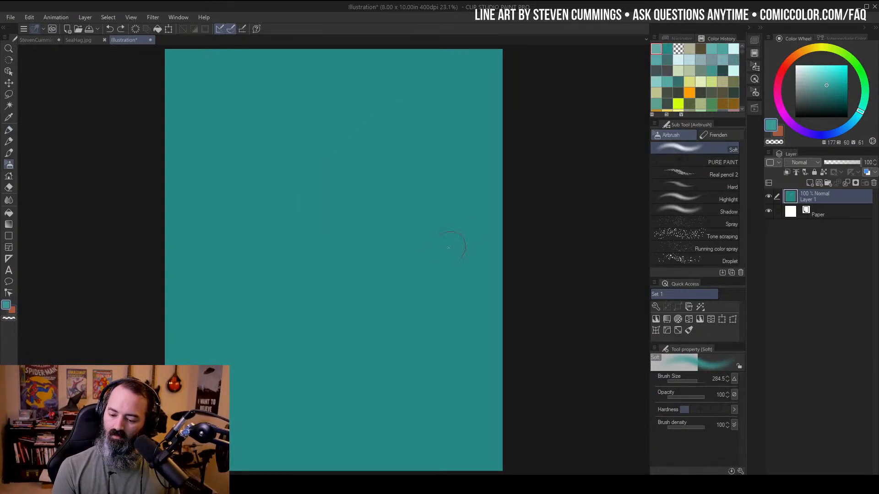
click(714, 162)
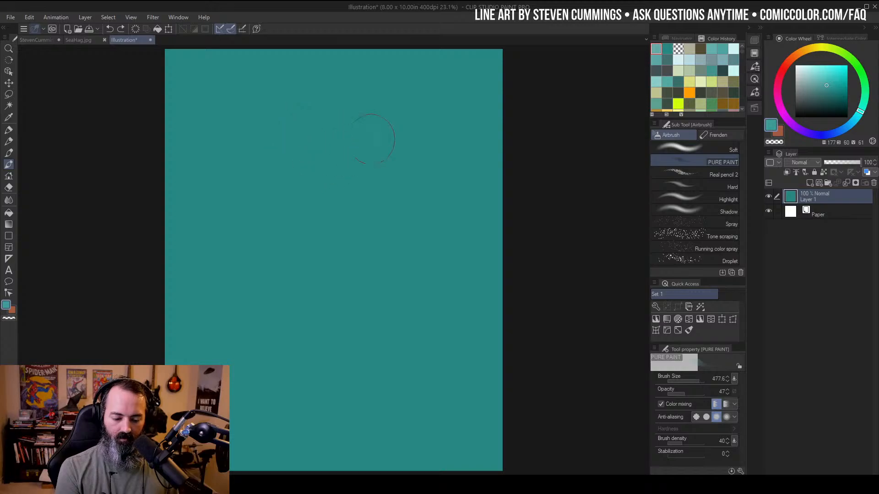
mouse_move(293, 202)
mouse_down()
mouse_move(365, 141)
mouse_move(297, 204)
mouse_move(359, 156)
mouse_move(416, 153)
mouse_move(361, 186)
mouse_move(421, 141)
mouse_move(276, 277)
mouse_up()
click(817, 76)
click(816, 94)
click(805, 86)
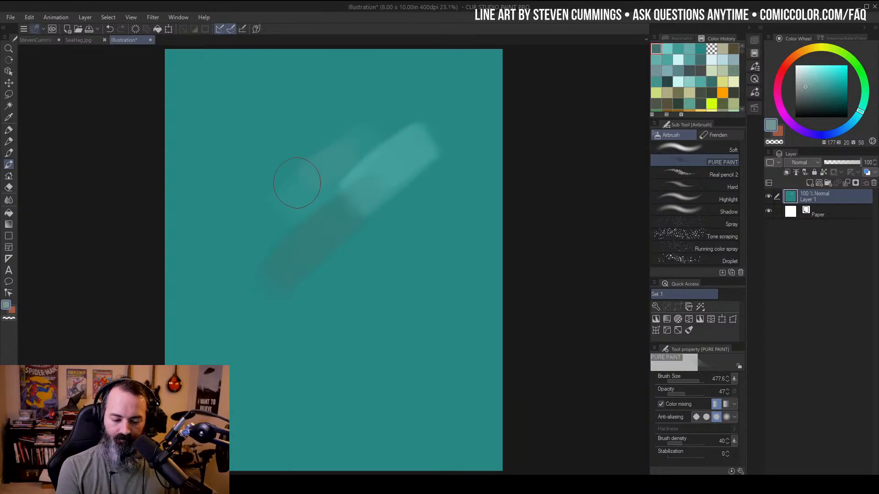
mouse_move(297, 183)
mouse_down()
mouse_move(265, 202)
mouse_move(274, 192)
mouse_up()
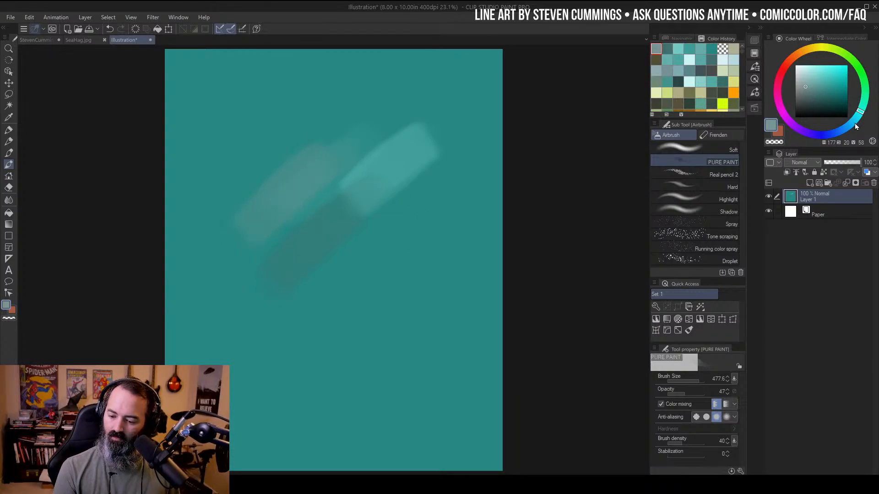
Shift the hue to blue and paint muted, deeper and brighter blue strokes over the lower part of the teal swatches
drag(856, 127, 850, 125)
mouse_move(392, 203)
mouse_down()
mouse_move(344, 245)
mouse_move(405, 206)
mouse_move(392, 200)
mouse_move(370, 235)
mouse_move(302, 258)
mouse_up()
click(825, 89)
mouse_move(360, 231)
mouse_down()
mouse_move(353, 216)
mouse_move(352, 227)
mouse_up()
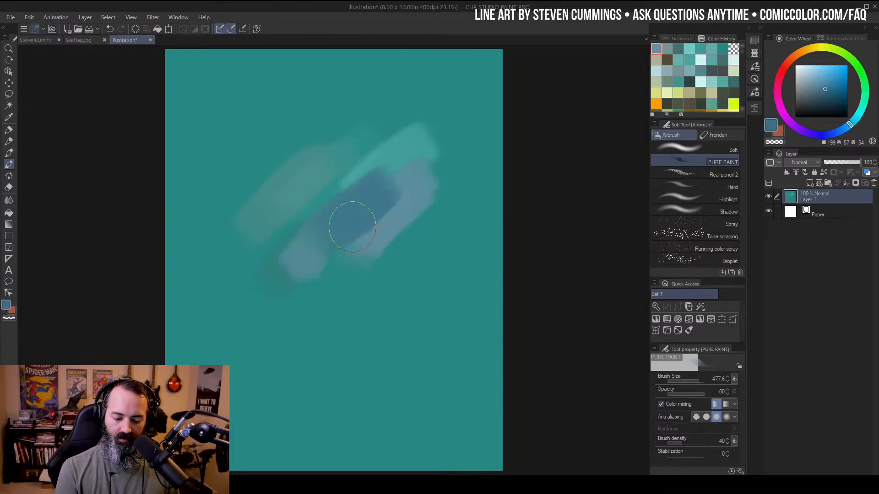
click(830, 76)
mouse_move(396, 196)
mouse_down()
mouse_move(438, 199)
mouse_move(389, 263)
mouse_up()
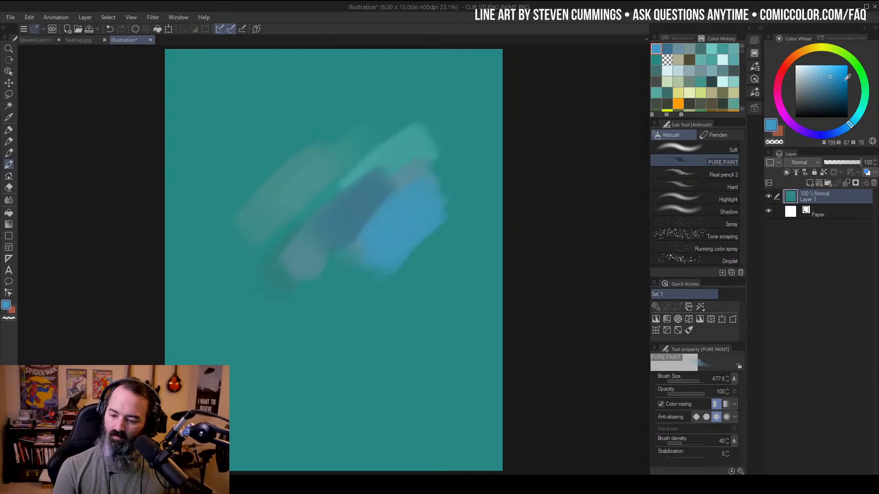
Add bright blue, dark navy and medium blue patches across the middle of the painted swatches
mouse_move(414, 161)
mouse_down()
mouse_move(420, 155)
mouse_move(366, 213)
mouse_move(356, 164)
mouse_up()
click(838, 95)
click(827, 101)
mouse_move(384, 201)
mouse_down()
mouse_move(373, 196)
mouse_move(341, 263)
mouse_up()
click(830, 78)
drag(392, 172, 350, 218)
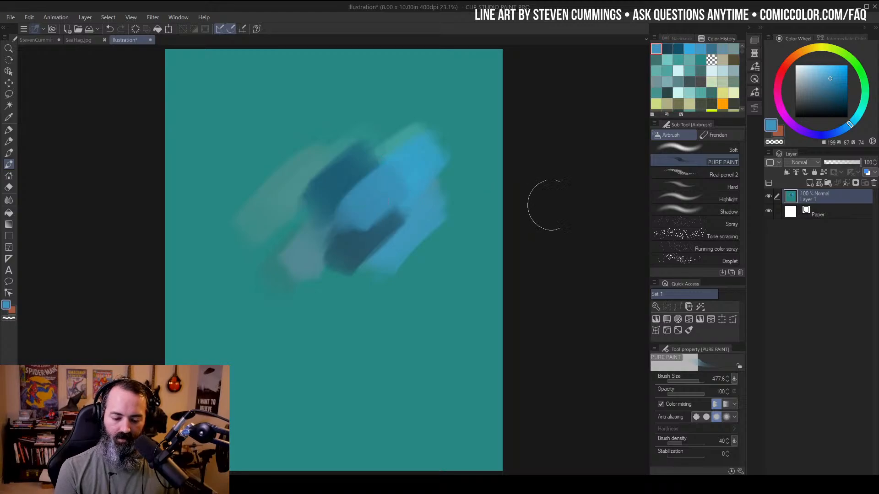
Undo a trial light blue dab and scatter dabs of a deeper, more saturated blue around the painted cluster
click(824, 72)
mouse_move(362, 162)
mouse_down()
mouse_move(390, 145)
mouse_move(386, 133)
mouse_move(356, 167)
mouse_up()
key(ctrl+z)
click(837, 133)
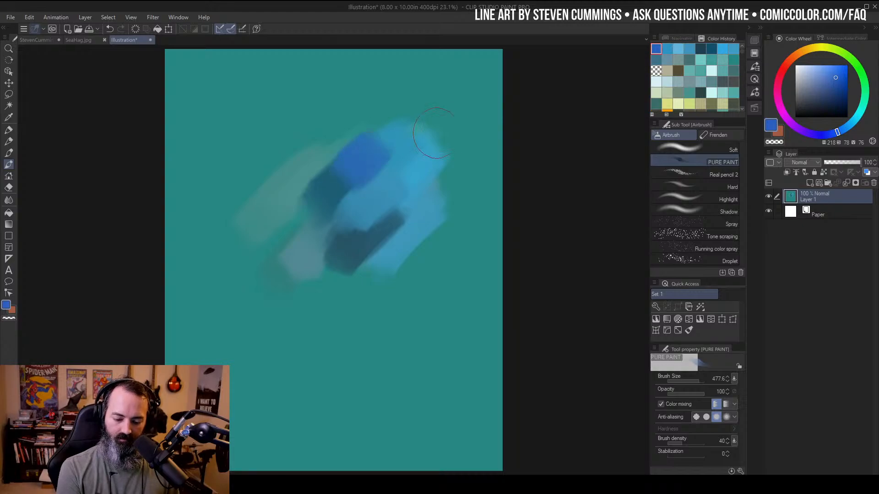
drag(443, 165, 380, 222)
click(420, 124)
drag(313, 188, 306, 199)
drag(328, 240, 316, 270)
drag(386, 265, 368, 300)
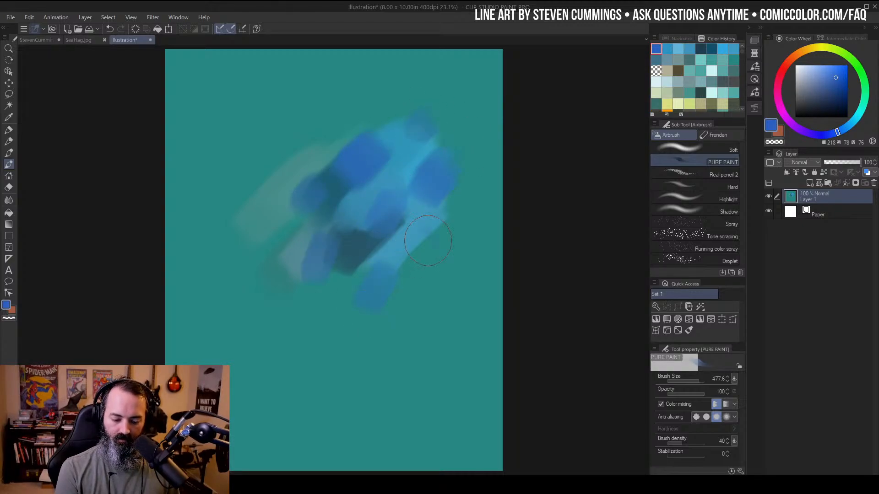
drag(424, 243, 396, 264)
Shift the hue to violet-blue and dab it over the center and upper edge of the blue cluster
click(823, 135)
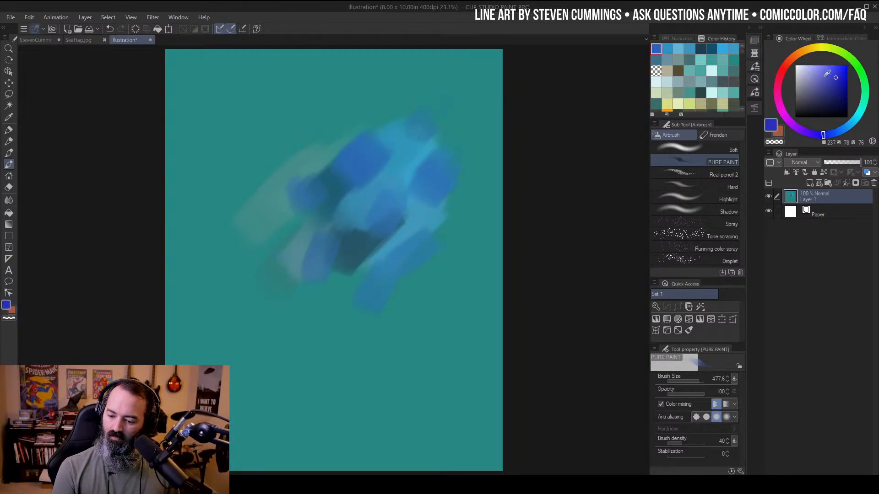
click(827, 77)
drag(375, 156, 364, 167)
mouse_move(432, 151)
mouse_down()
mouse_move(421, 170)
mouse_move(437, 199)
mouse_up()
drag(392, 160, 377, 217)
click(401, 105)
click(332, 130)
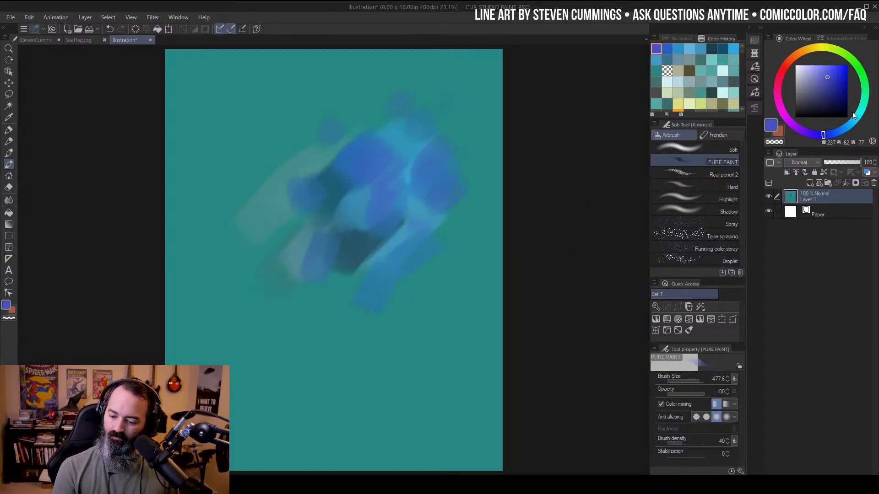
Blend medium and lighter blue strokes over the violet and dark patches of the cluster
click(849, 125)
click(833, 83)
mouse_move(369, 153)
mouse_down()
mouse_move(392, 146)
mouse_move(433, 186)
mouse_move(431, 219)
mouse_up()
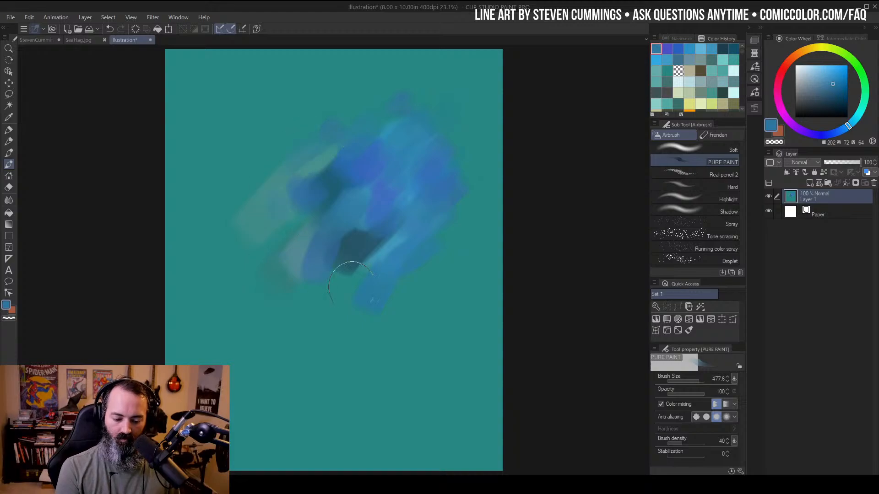
drag(825, 83, 828, 75)
drag(344, 183, 314, 219)
drag(422, 108, 397, 132)
drag(451, 160, 414, 222)
drag(368, 148, 332, 136)
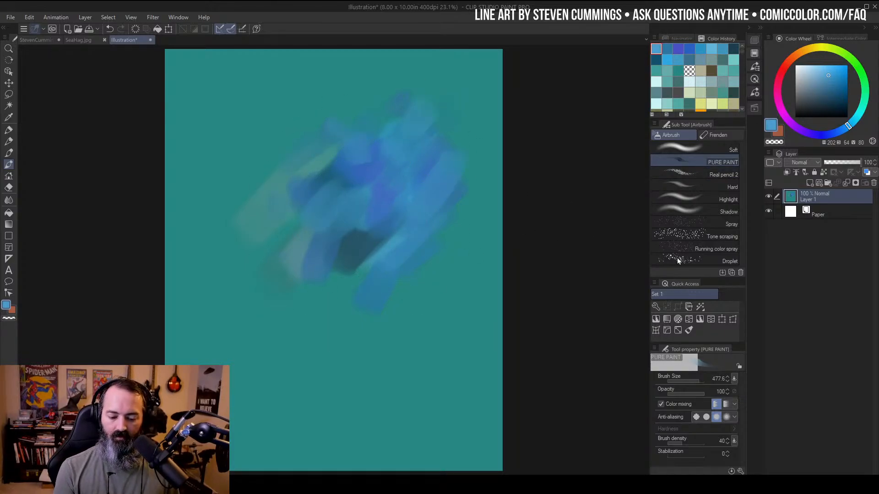
Add a new layer and paint a small neutral gray patch in the middle of the blue cluster
click(844, 183)
click(794, 86)
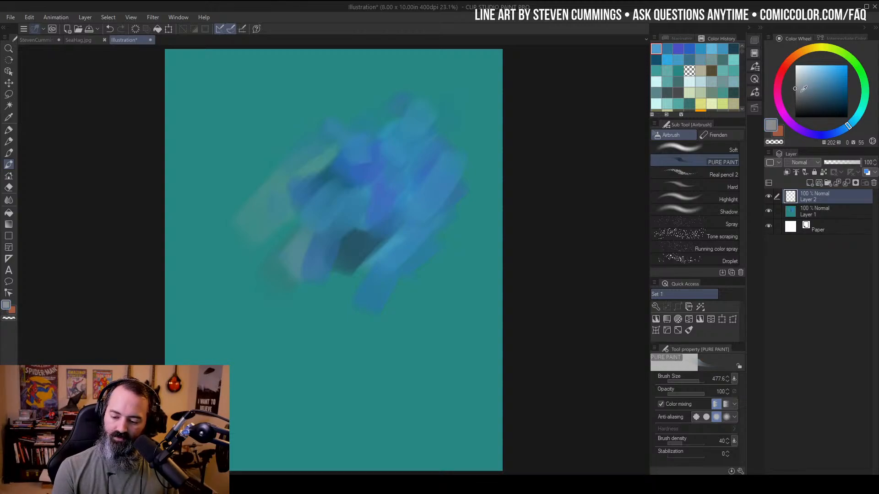
drag(370, 169, 372, 186)
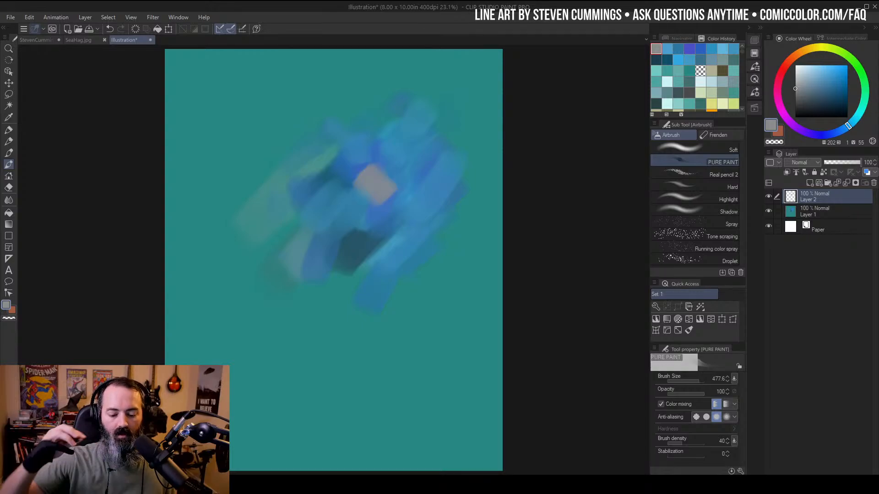
Shift the hue of the painted layer below by 161 and toggle the gray patch's layer to compare
click(790, 218)
key(ctrl+u)
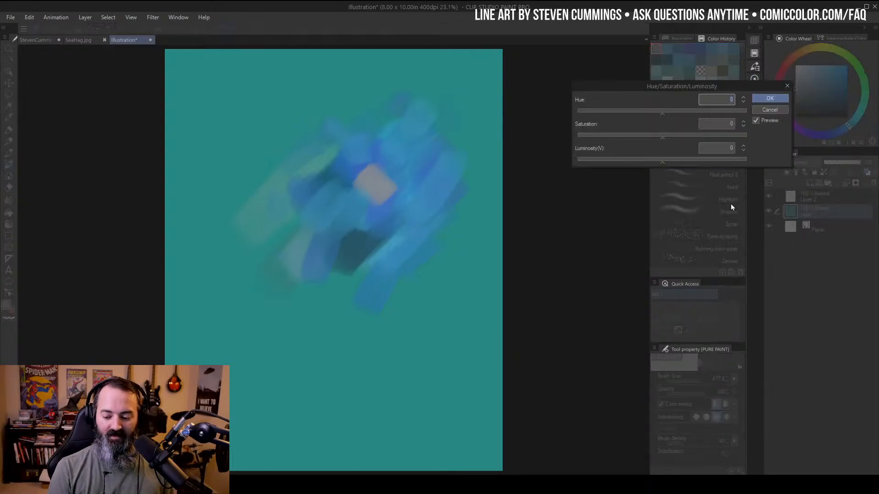
click(666, 113)
drag(689, 114, 697, 113)
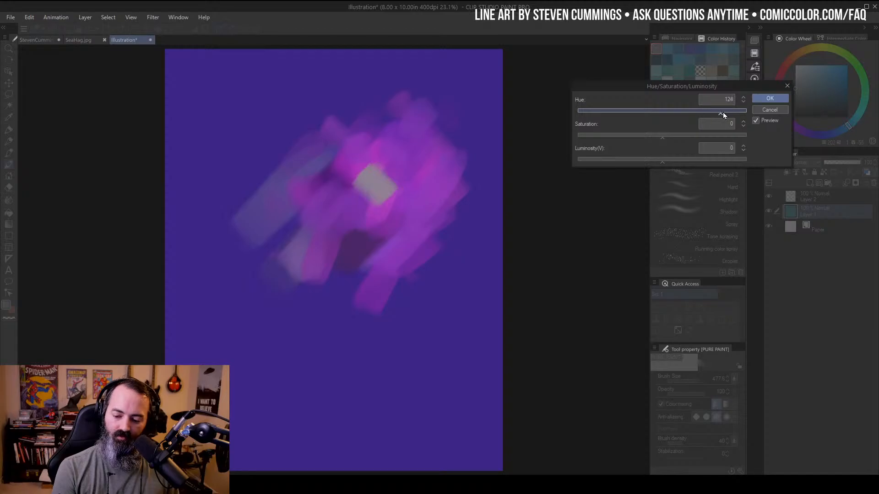
drag(726, 114, 731, 112)
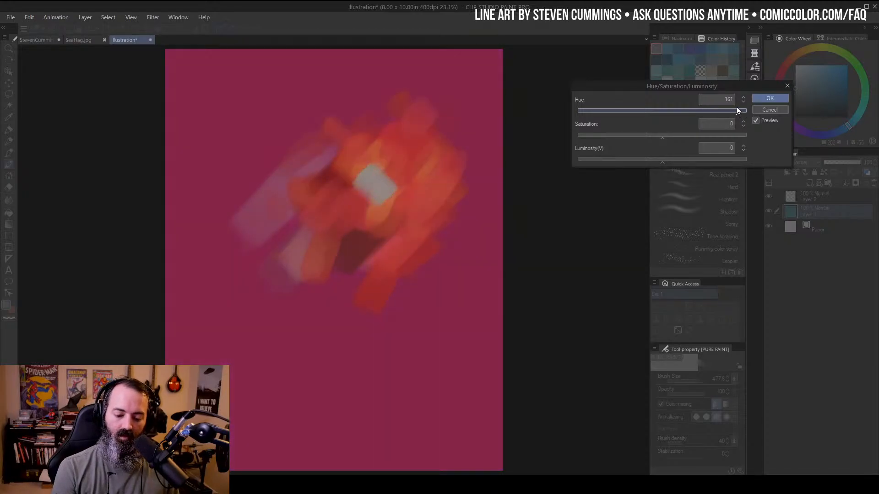
click(770, 98)
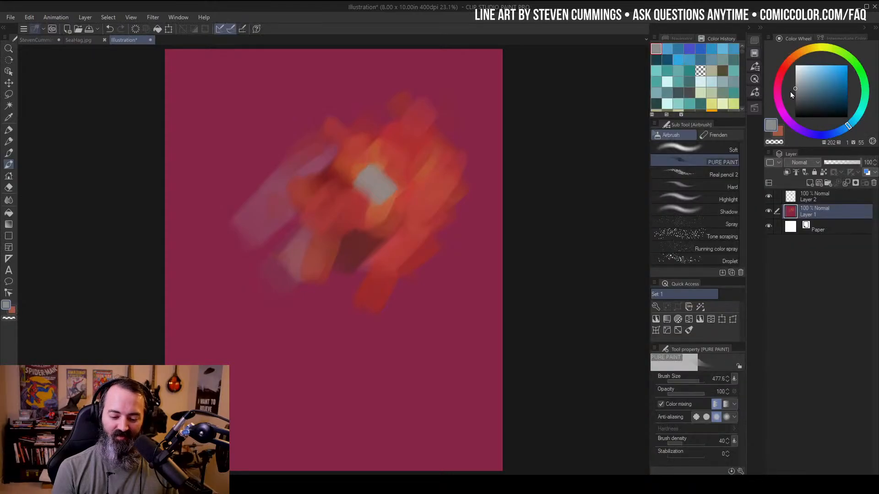
click(769, 196)
click(769, 196)
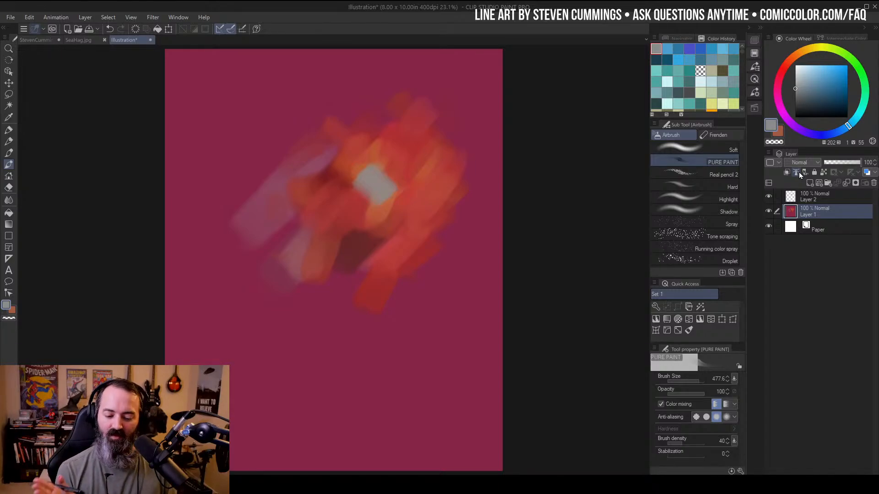
Close the test illustration without saving it
click(150, 40)
click(457, 184)
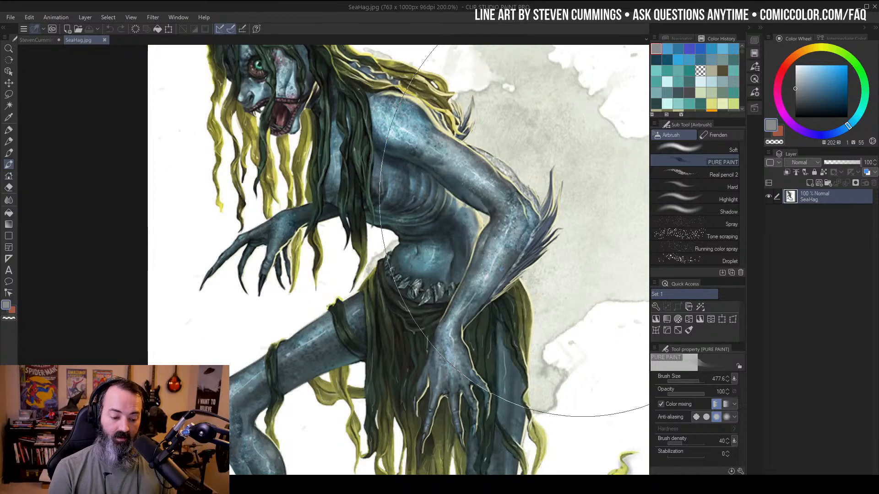
Switch back to the Skullkickers line art and choose the Faux-toshop (Mixing, Less Opaque) brush
key(ctrl+space)
alt+click(448, 208)
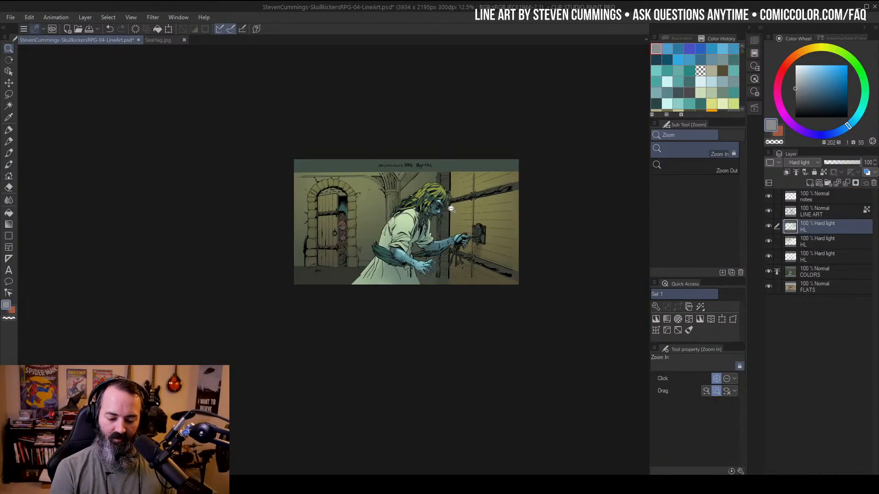
drag(466, 199, 497, 180)
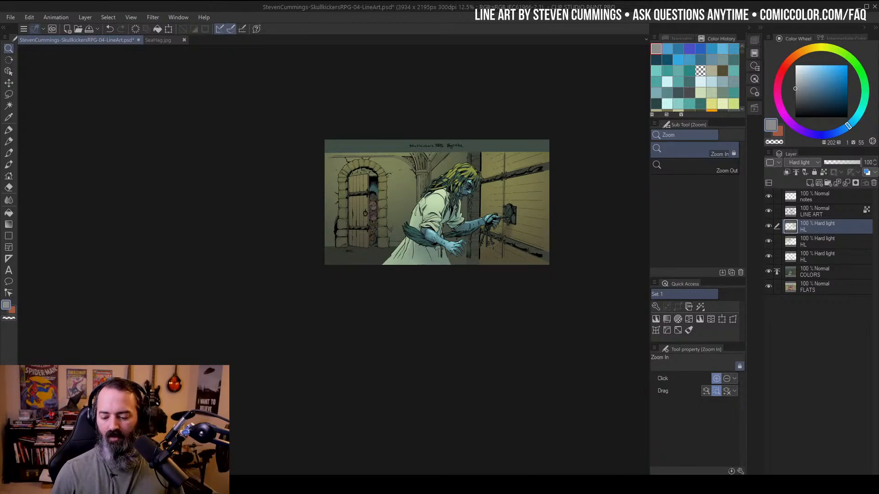
key(b)
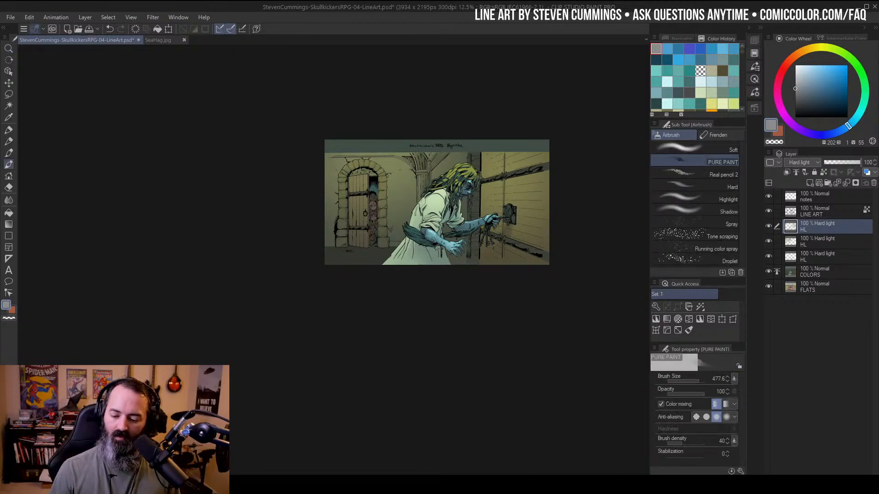
click(720, 136)
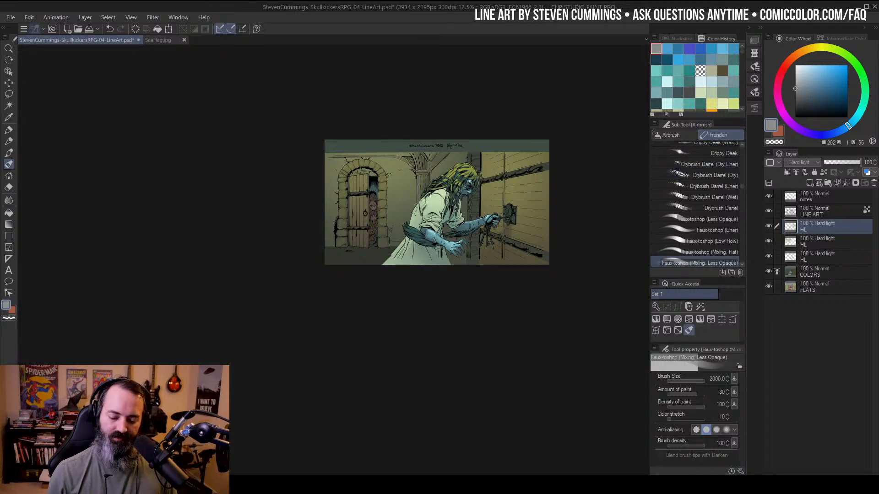
Lasso thin highlight shapes along the upper strands on the crown of the hag's hair
key(ctrl+space)
click(452, 189)
click(469, 184)
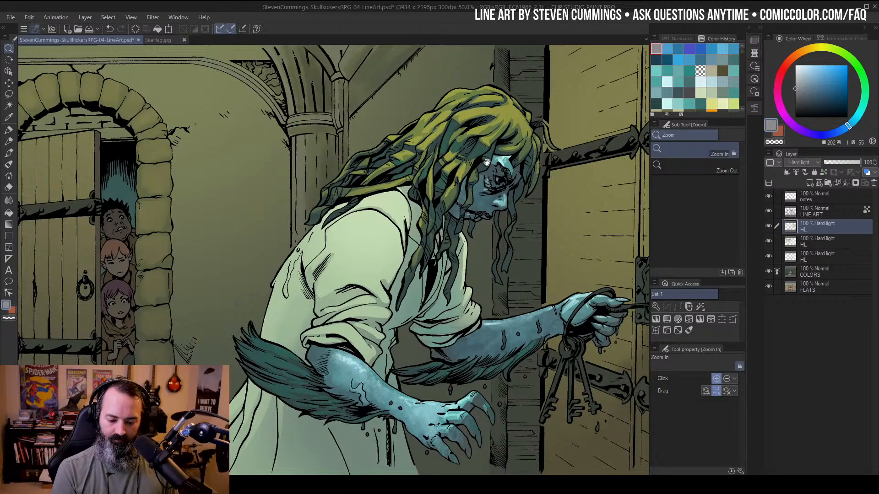
click(498, 108)
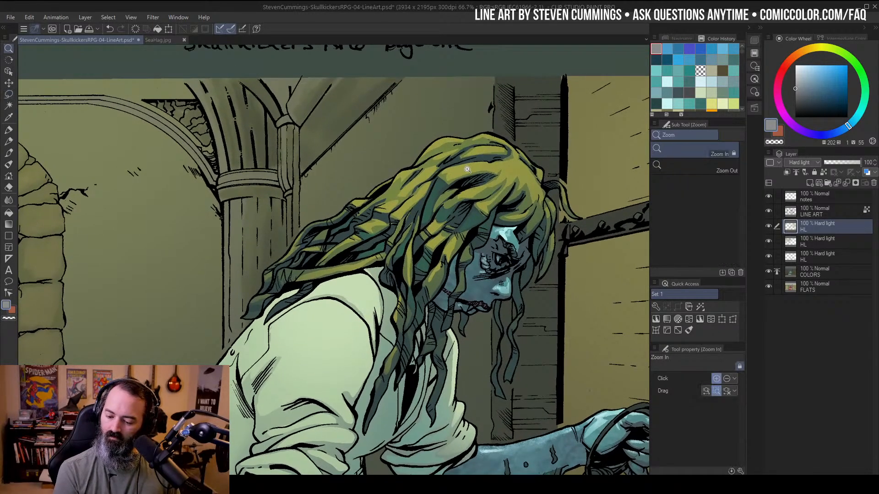
key(m)
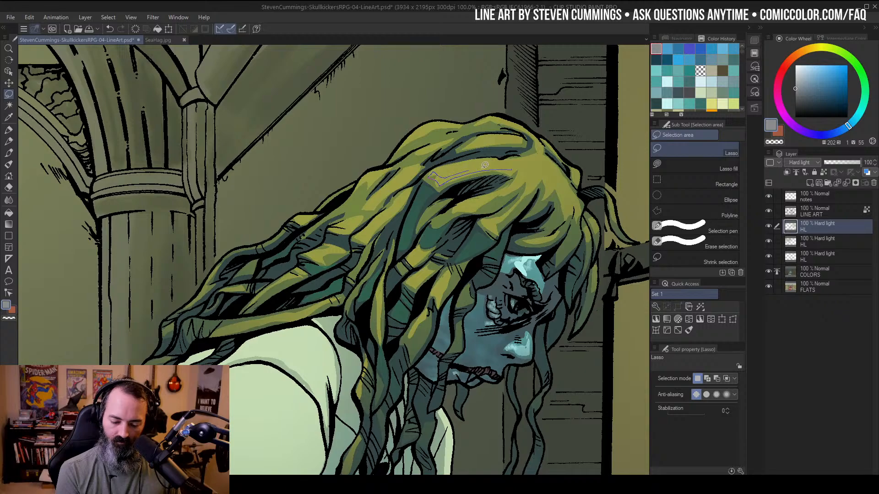
drag(485, 165, 529, 166)
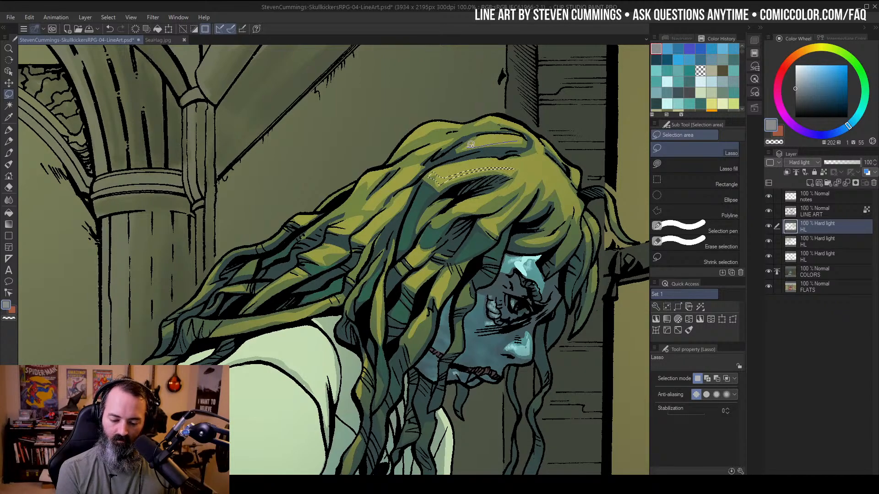
drag(520, 136, 522, 138)
mouse_move(433, 126)
mouse_down()
mouse_move(413, 139)
mouse_move(438, 142)
mouse_up()
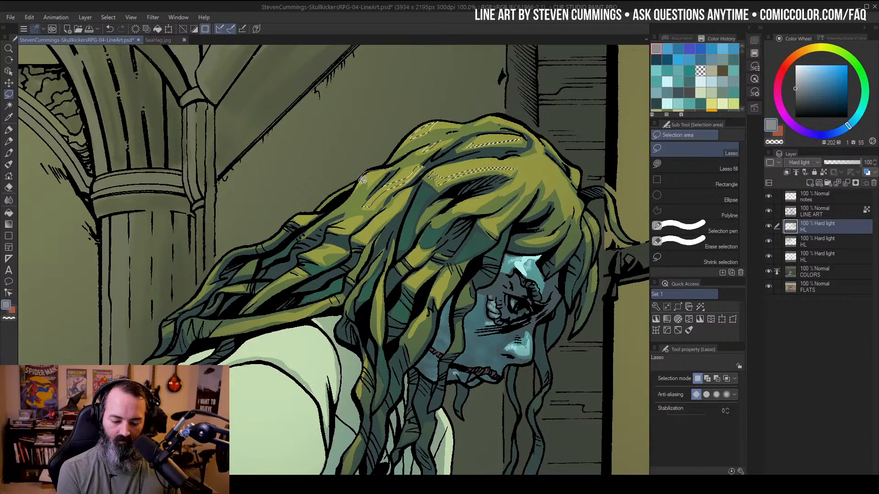
Extend the lasso selection with highlight shapes on the hair's back strands, forehead strands and the locks beside the face
drag(362, 180, 389, 170)
mouse_move(355, 224)
mouse_down()
mouse_move(410, 214)
mouse_move(398, 210)
mouse_move(368, 236)
mouse_move(360, 229)
mouse_move(391, 211)
mouse_up()
mouse_move(477, 204)
mouse_down()
mouse_move(451, 211)
mouse_move(524, 184)
mouse_up()
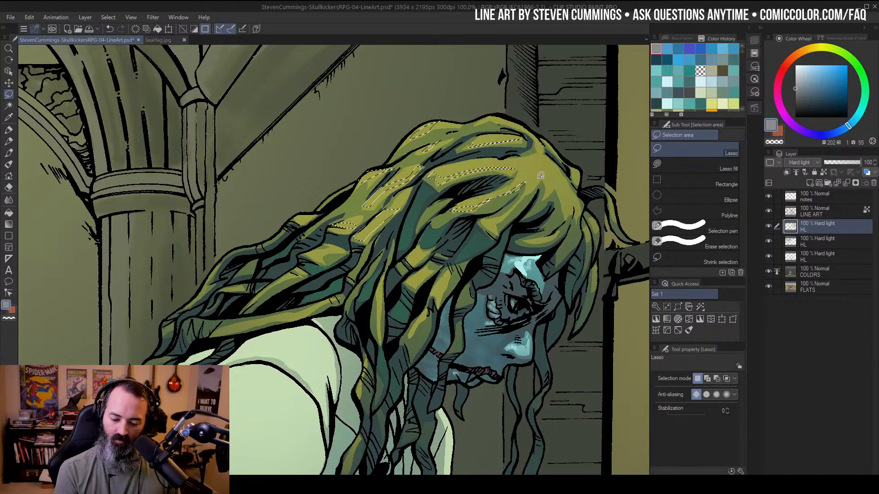
drag(534, 155, 541, 156)
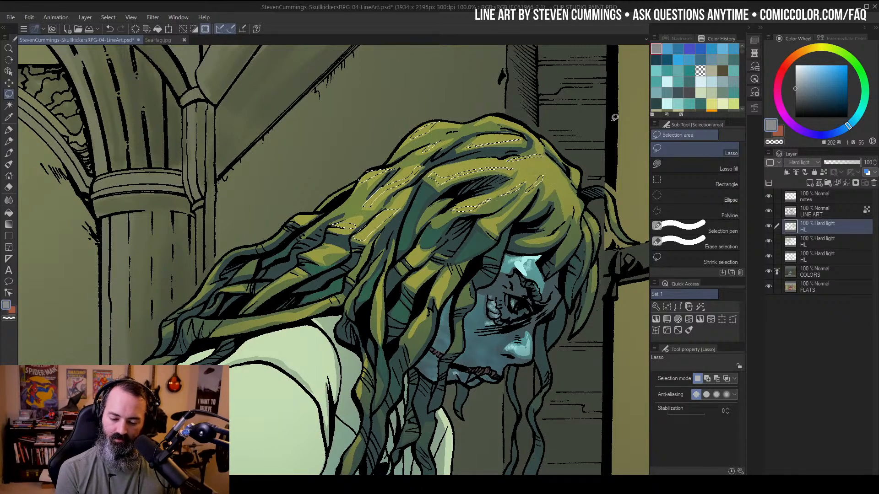
mouse_move(499, 219)
mouse_down()
mouse_move(488, 226)
mouse_move(498, 220)
mouse_up()
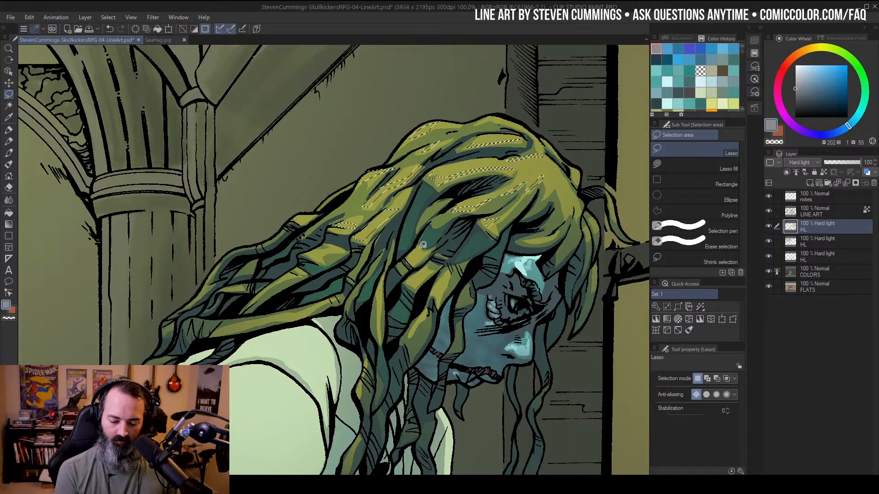
mouse_move(431, 262)
mouse_down()
mouse_move(409, 281)
mouse_move(416, 286)
mouse_move(433, 268)
mouse_up()
Hide the selection edges and paint pale yellow (H 62, S 43, V 94) highlights into the selected hair shapes on the Hard light layer
key(/)
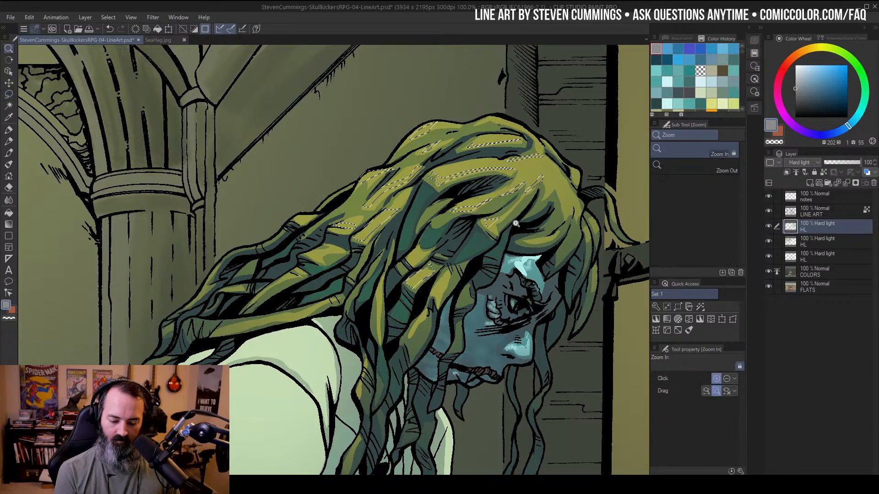
alt+click(490, 244)
key(ctrl+h)
key(b)
alt+click(471, 213)
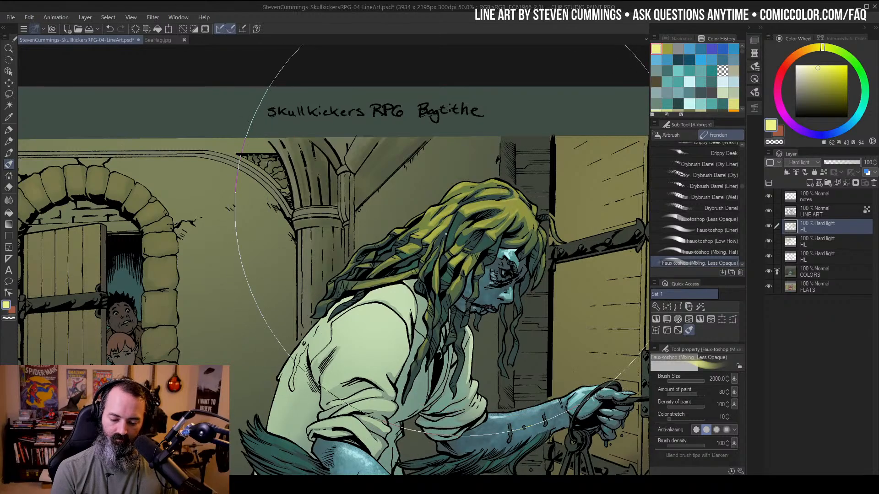
key(/)
alt+click(503, 223)
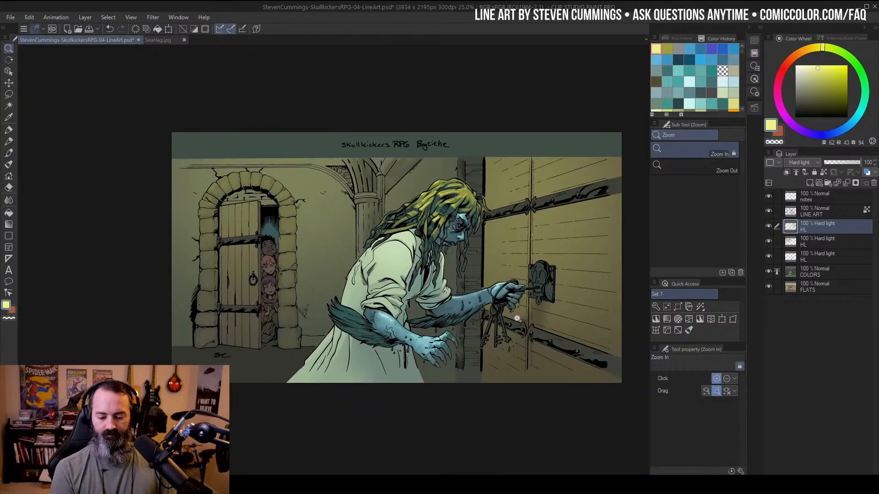
click(470, 233)
key(b)
key(/)
alt+click(520, 240)
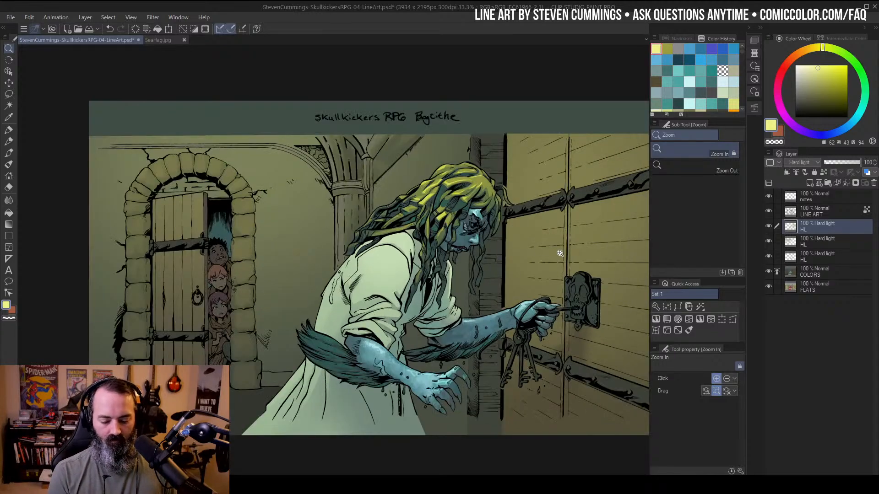
click(450, 257)
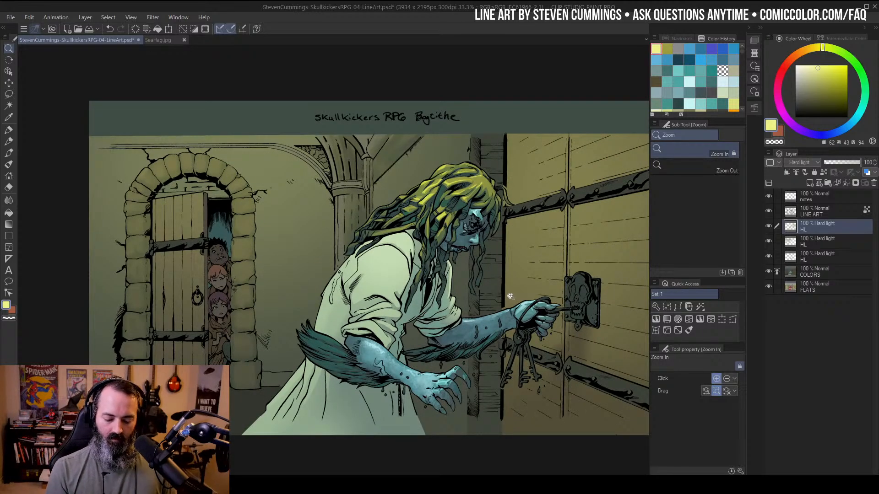
Clear the hair selection and color the long drip on the back of the shirt pale cream (H 62, S 18, V 95)
click(385, 258)
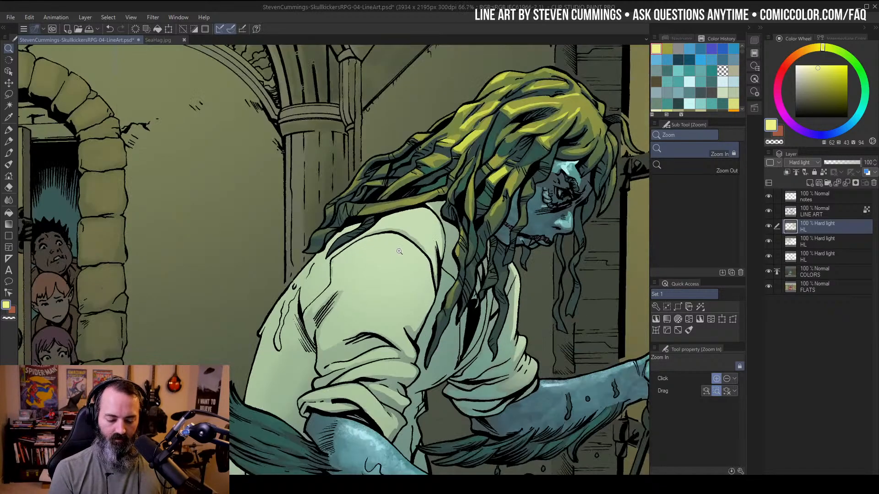
drag(385, 258, 511, 171)
key(b)
click(804, 68)
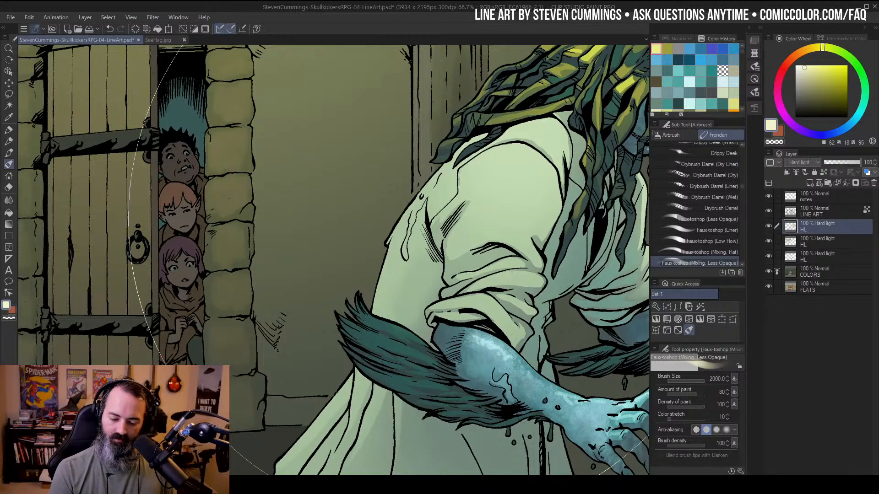
mouse_move(332, 258)
mouse_down()
mouse_move(334, 238)
mouse_move(454, 84)
mouse_move(441, 53)
mouse_up()
mouse_move(423, 288)
mouse_down()
mouse_move(320, 153)
mouse_move(271, 212)
mouse_move(331, 206)
mouse_move(313, 202)
mouse_up()
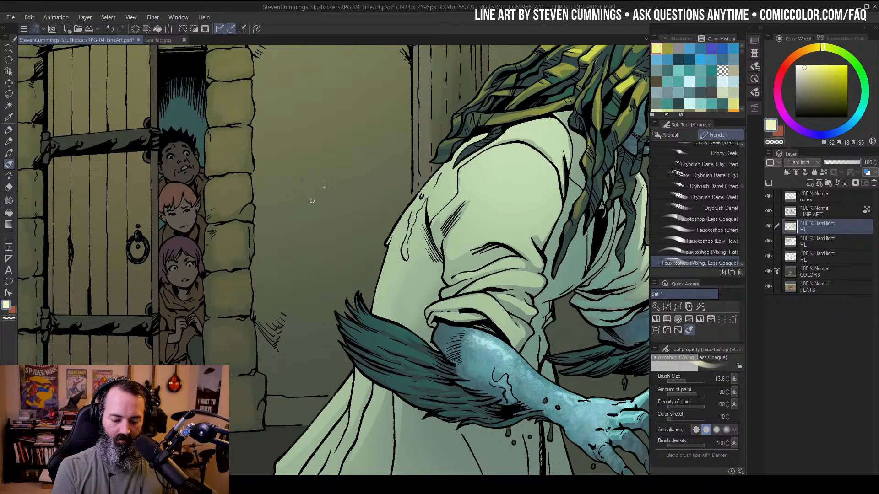
drag(417, 203, 412, 223)
key(ctrl+d)
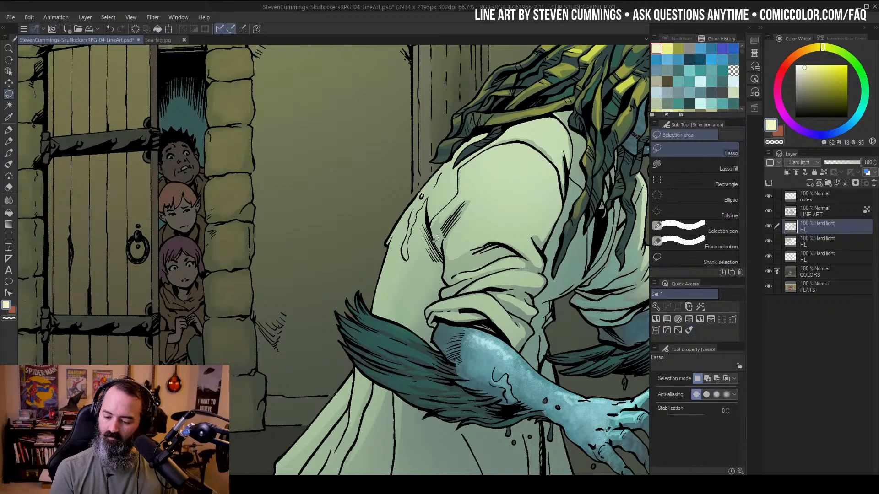
mouse_move(427, 193)
mouse_down()
mouse_move(410, 221)
mouse_move(407, 258)
mouse_up()
key(ctrl+z)
key(ctrl+space)
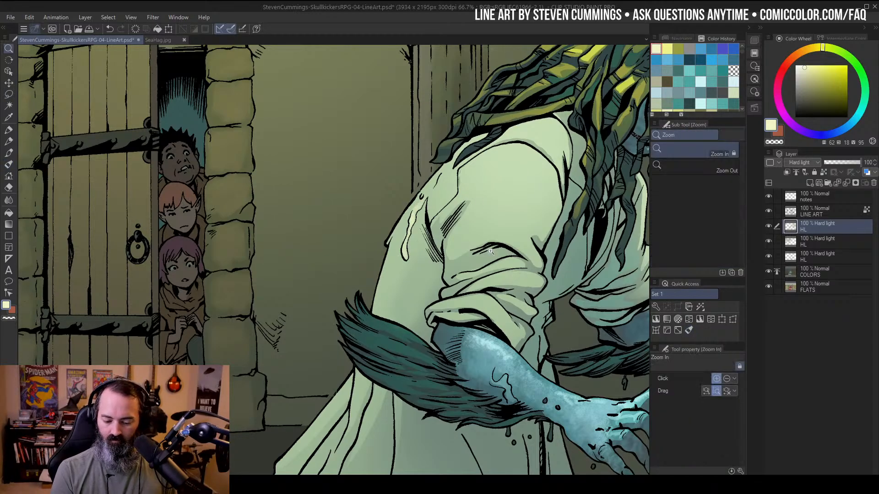
scroll(496, 248, down, 2)
drag(499, 249, 431, 210)
scroll(486, 212, down, 1)
drag(511, 209, 508, 221)
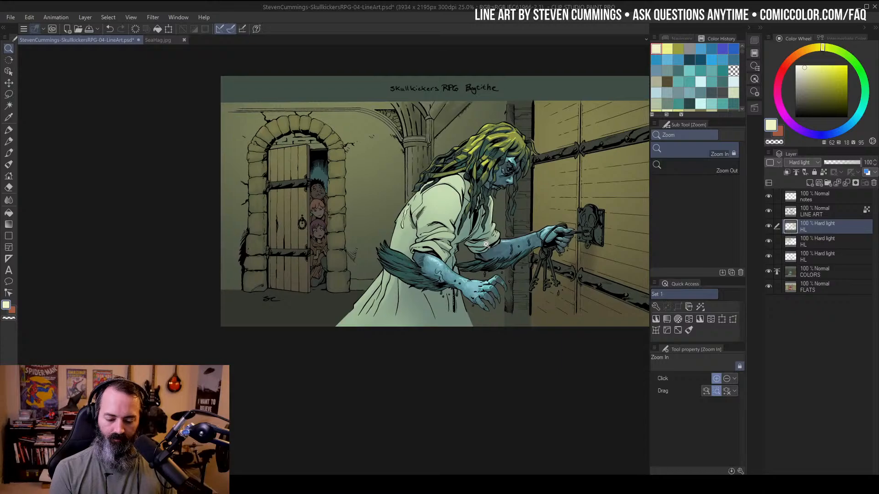
scroll(566, 195, up, 1)
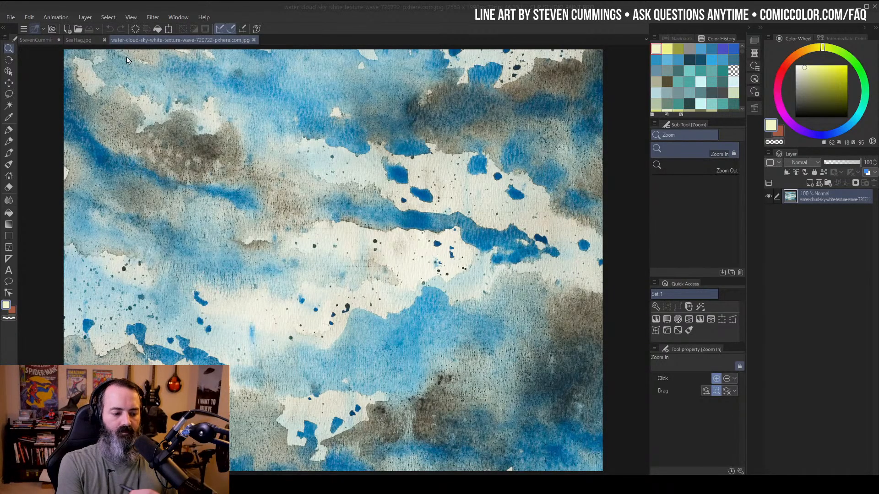
Look over the whole Skullkickers illustration with the Lasso tool active, then return to the blue watercolor texture image
click(59, 41)
scroll(522, 190, down, 5)
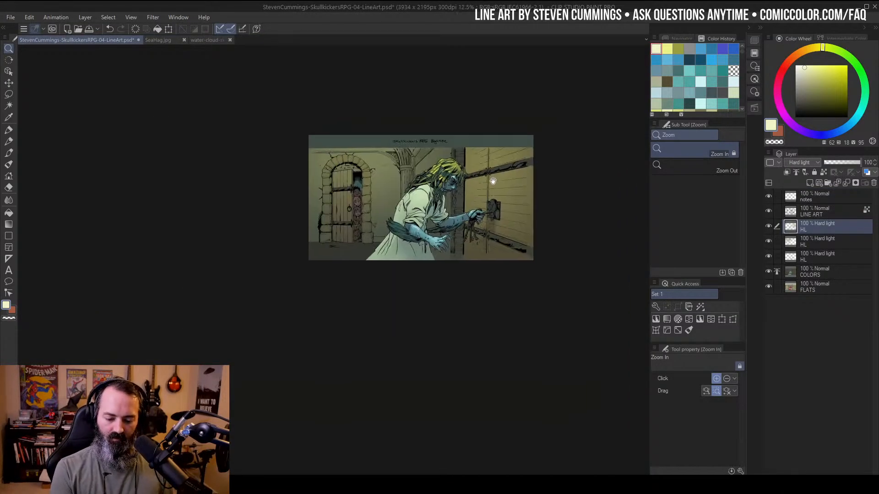
key(m)
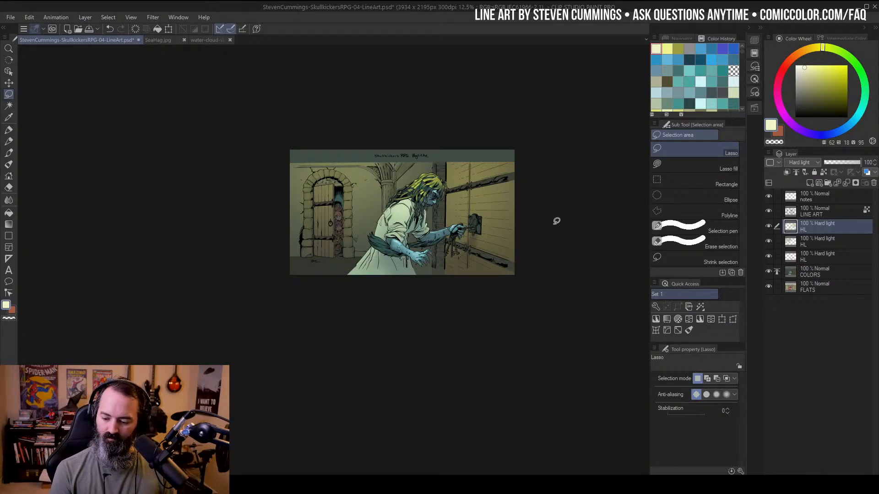
click(211, 40)
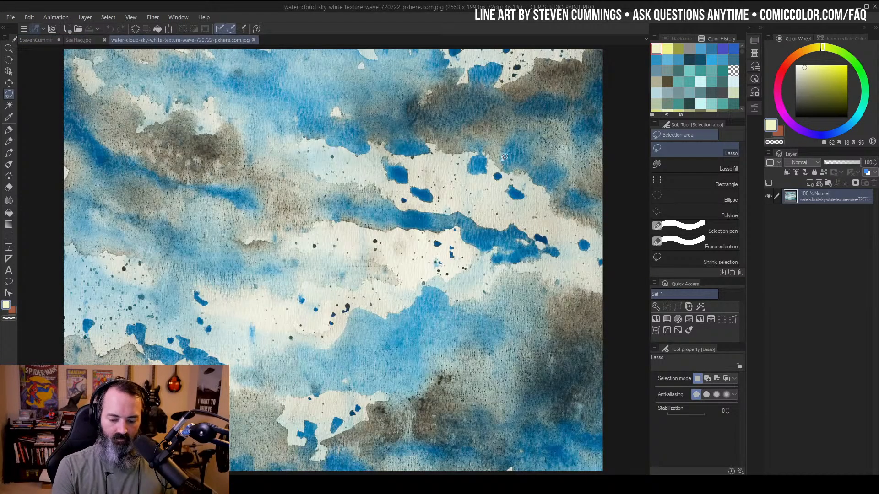
Copy the entire watercolor cloud texture and paste it as a new layer into the SkullkickersRPG line art file
key(ctrl+a)
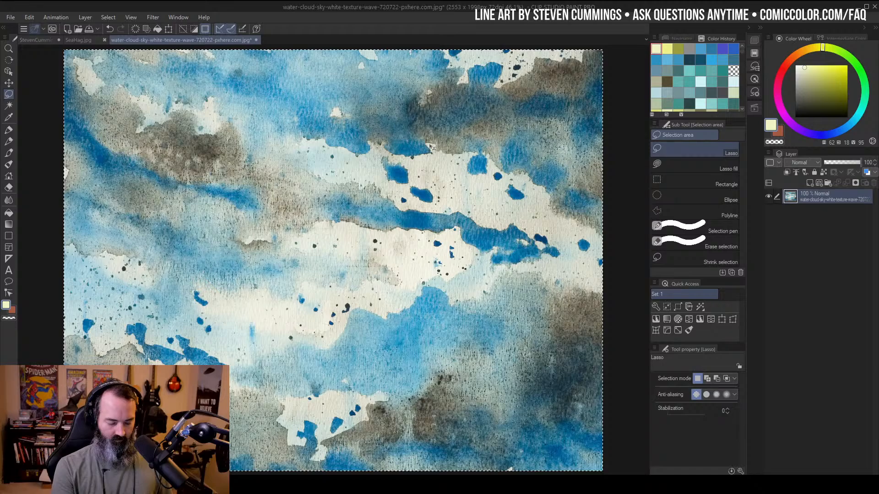
click(56, 39)
key(ctrl+v)
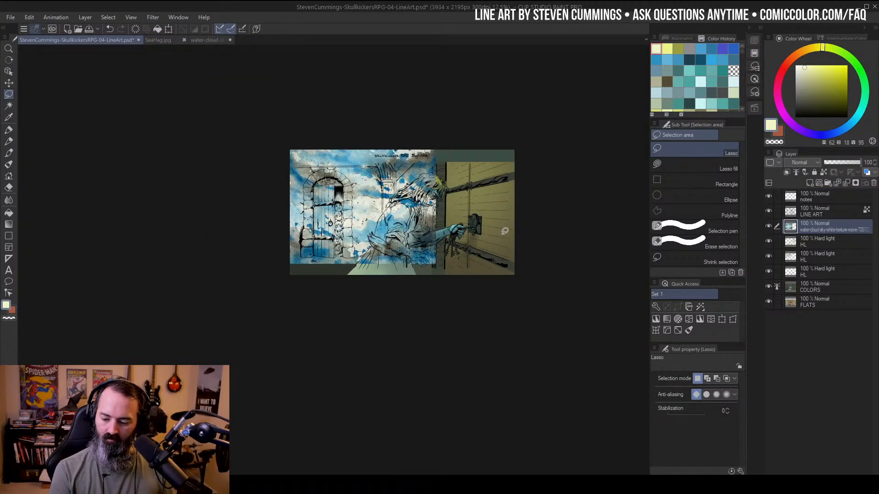
Start a free transform on the pasted texture, rotate it to near upright and move it over the stooped figure
key(ctrl+space)
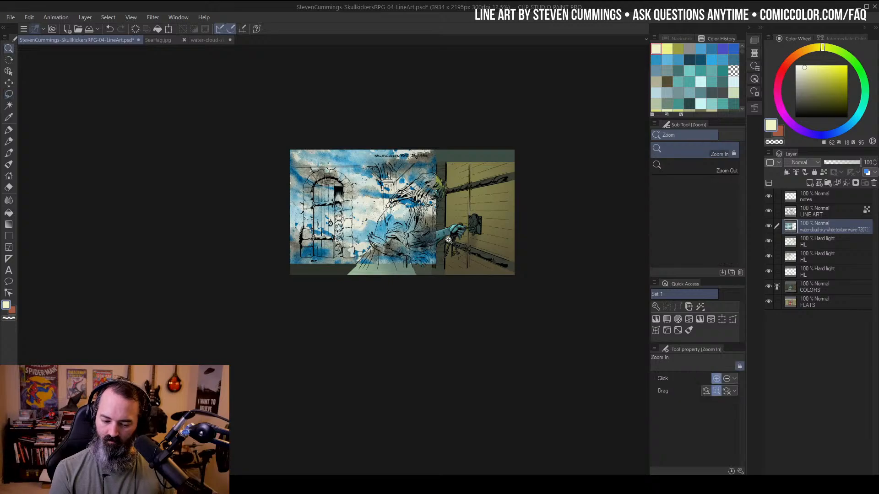
click(443, 224)
drag(461, 205, 477, 243)
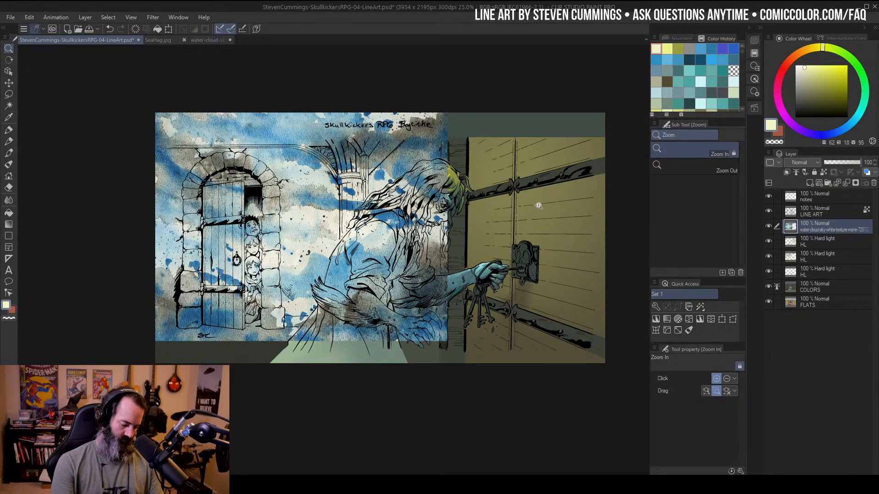
key(ctrl+t)
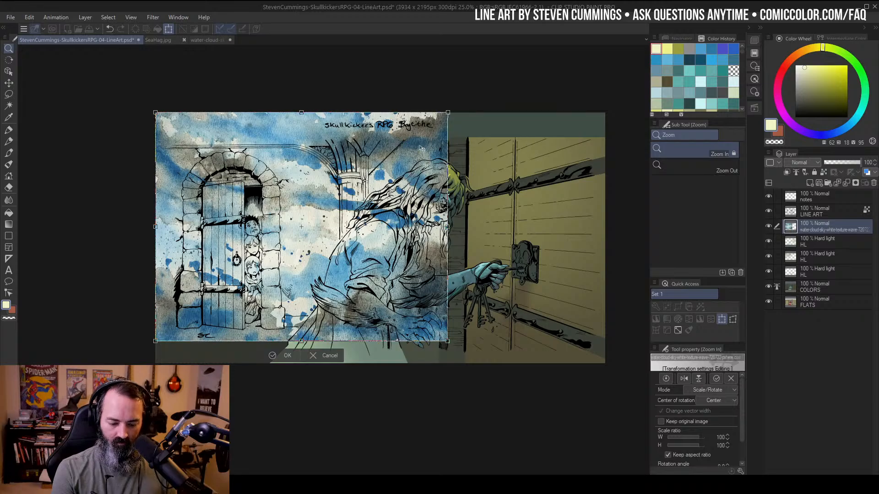
drag(448, 113, 463, 156)
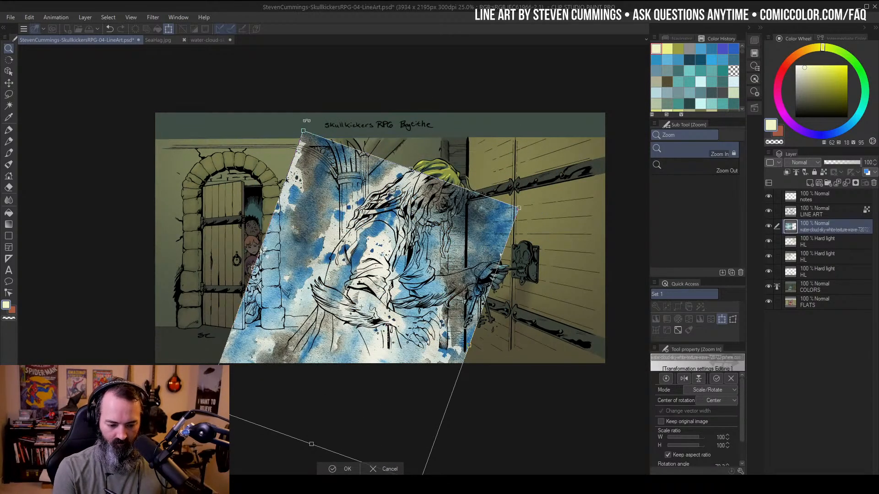
drag(306, 120, 259, 128)
drag(440, 271, 437, 248)
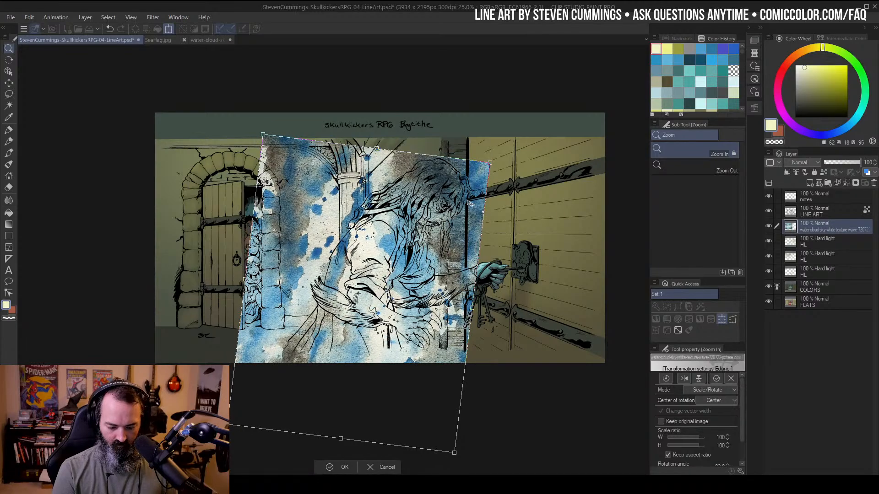
Scale the texture to 120 %, adjust its tilt, position it to cover the whole dress and apply the transformation
drag(499, 155, 482, 133)
mouse_move(443, 278)
mouse_down()
mouse_move(451, 293)
mouse_move(438, 303)
mouse_move(437, 290)
mouse_up()
drag(229, 173, 137, 131)
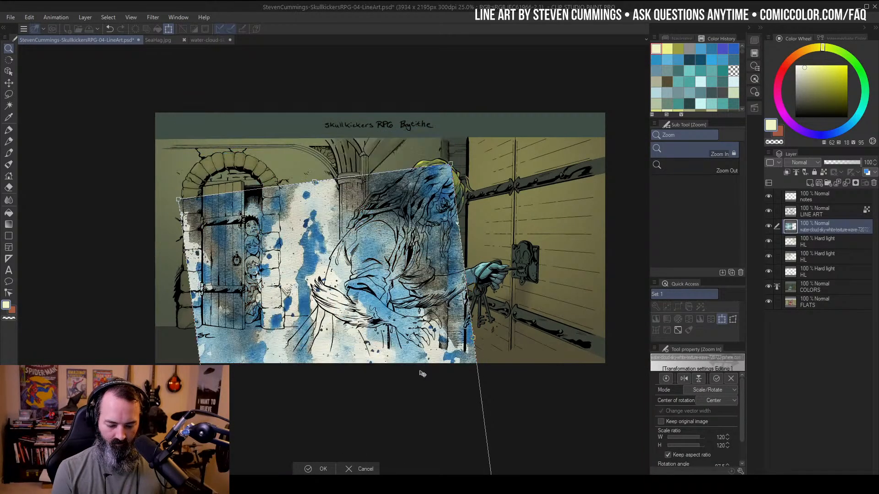
drag(420, 373, 443, 313)
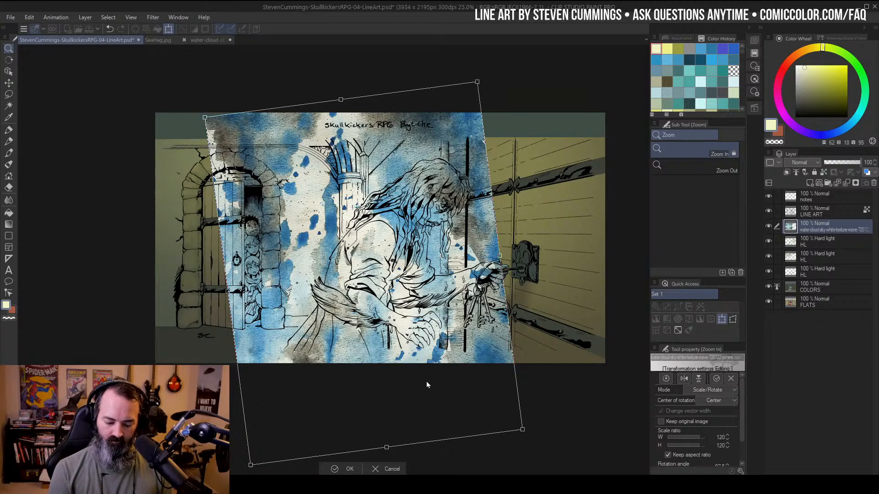
click(344, 469)
click(350, 467)
Select the figure's white dress by color on the COLORS layer and mask the texture layer to that selection
key(m)
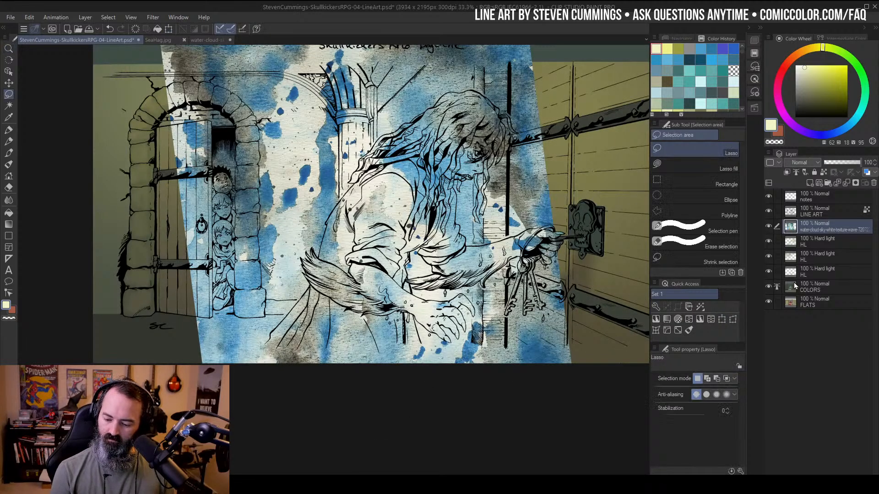
click(795, 284)
key(w)
drag(545, 126, 531, 134)
key(m)
key(w)
click(717, 155)
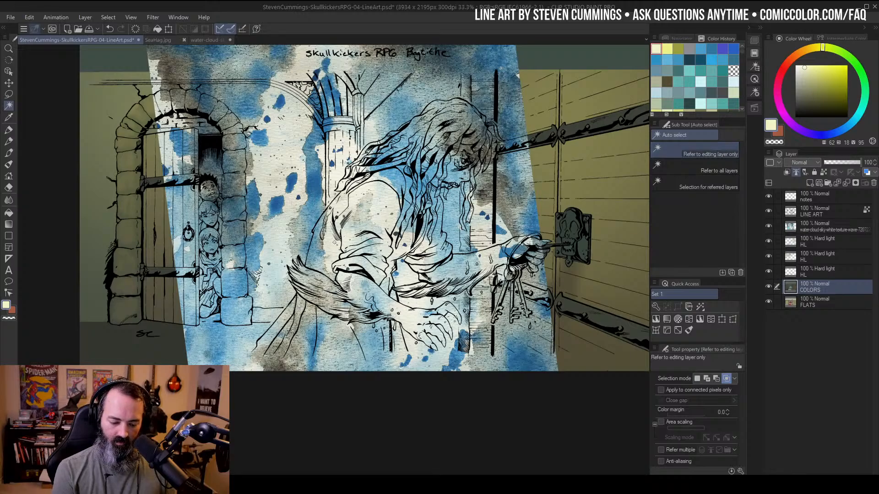
click(377, 219)
click(793, 227)
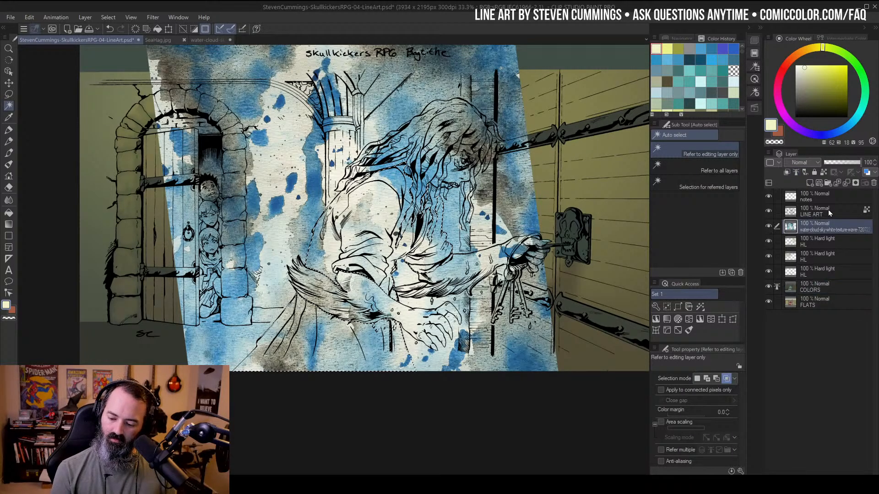
click(849, 181)
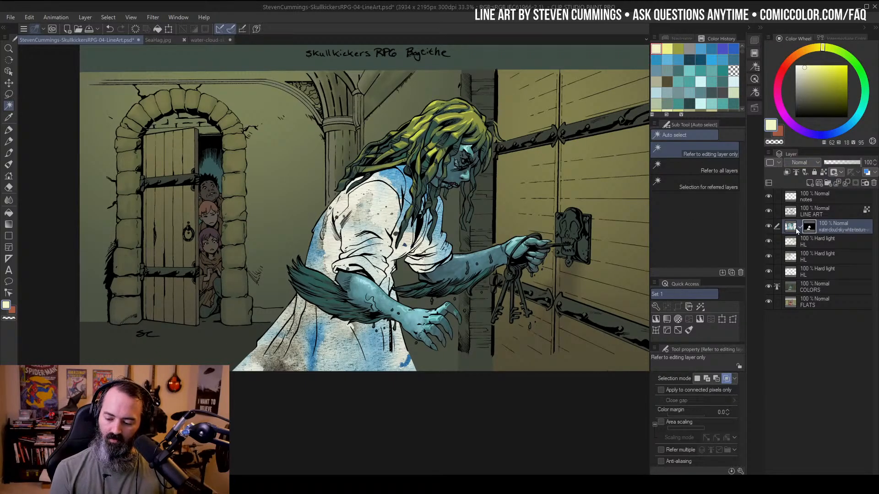
Reduce the texture layer's saturation to -100 and set its blending mode to Overlay
key(ctrl+u)
drag(657, 136, 509, 144)
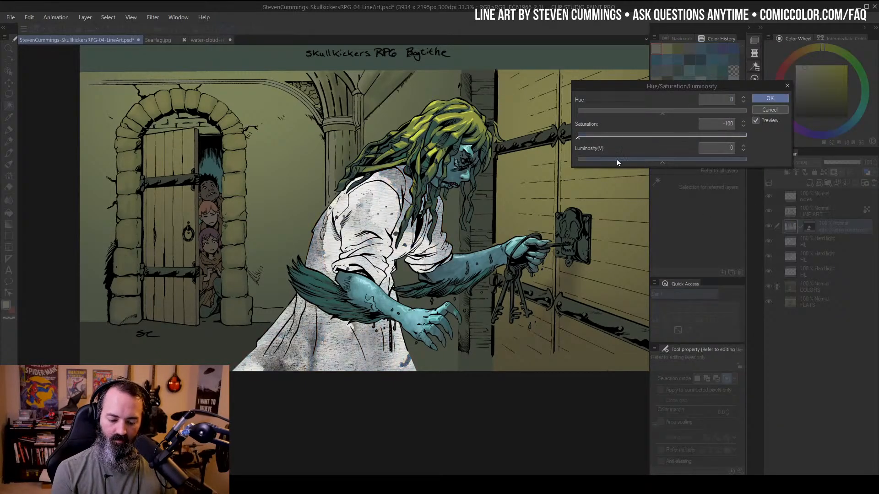
click(769, 98)
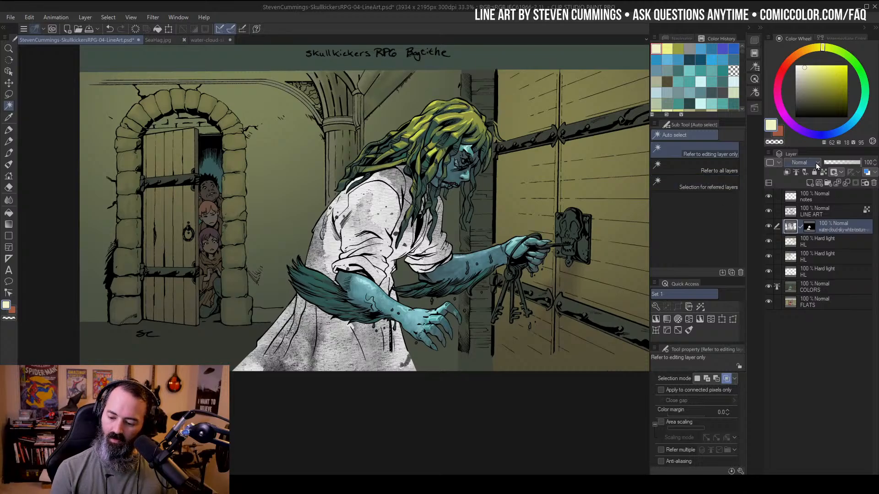
click(814, 166)
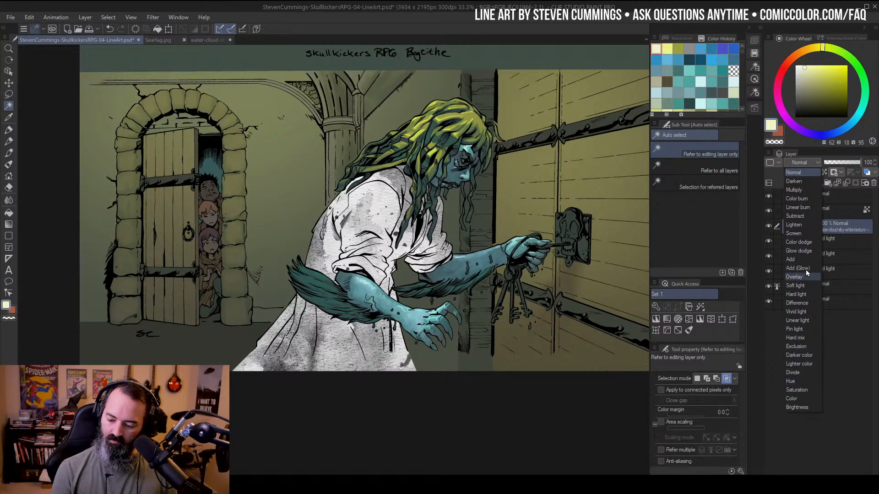
click(797, 277)
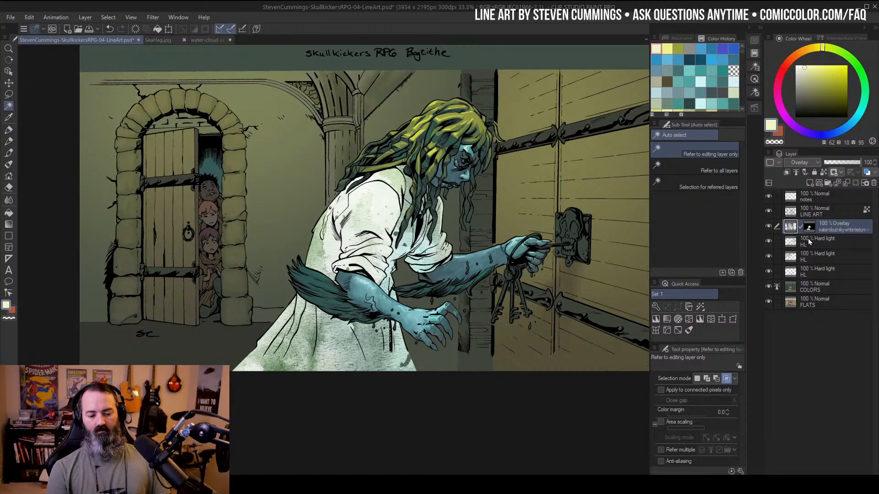
Adjust the texture layer's hue and darken it to a luminosity of about -19
key(ctrl+u)
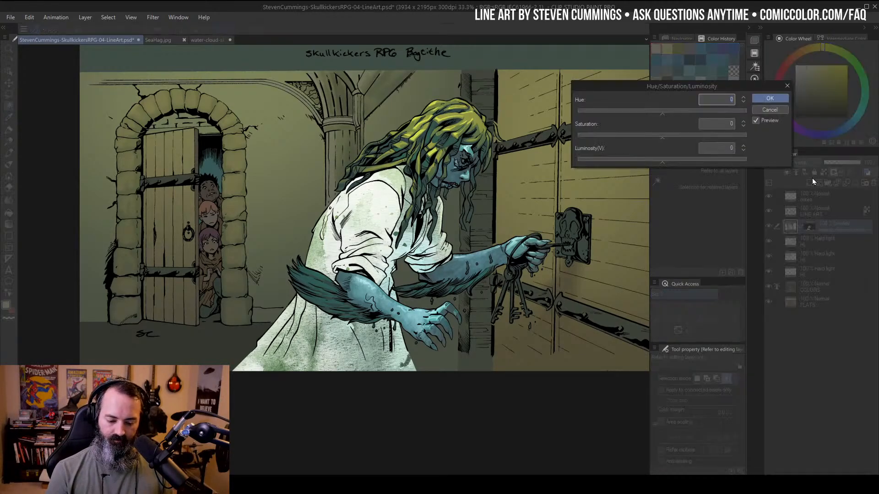
drag(662, 162, 660, 162)
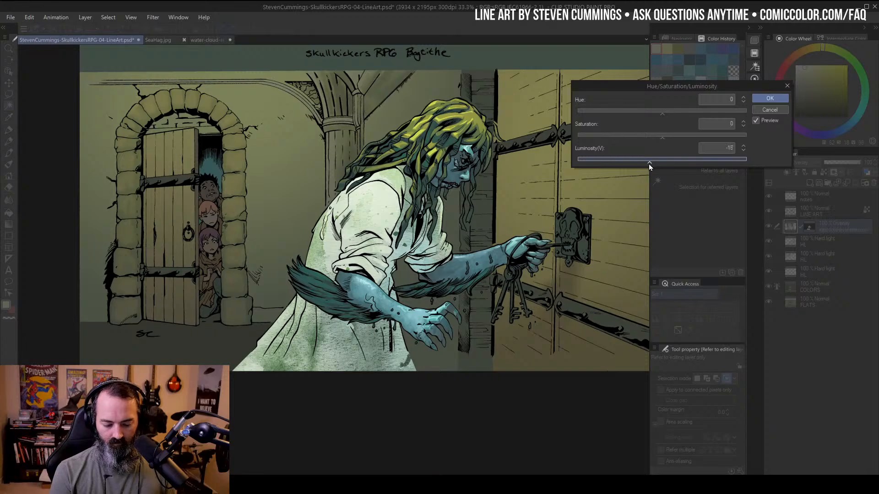
drag(642, 167, 641, 168)
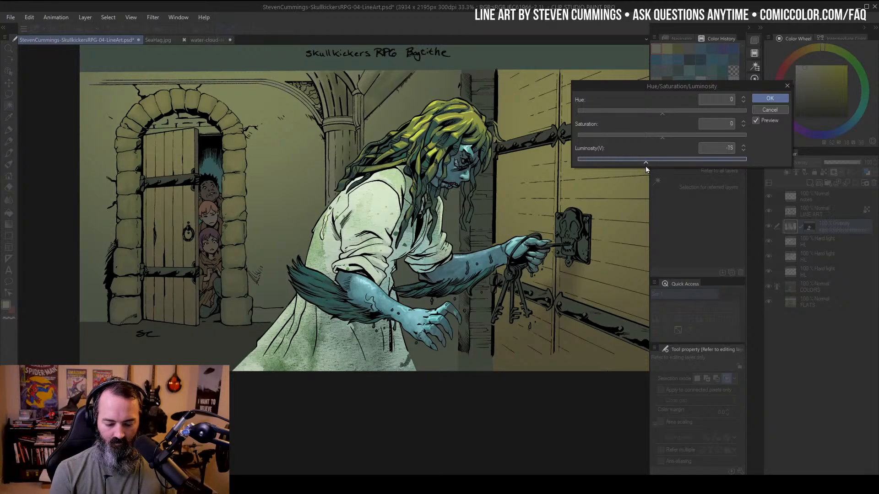
click(673, 114)
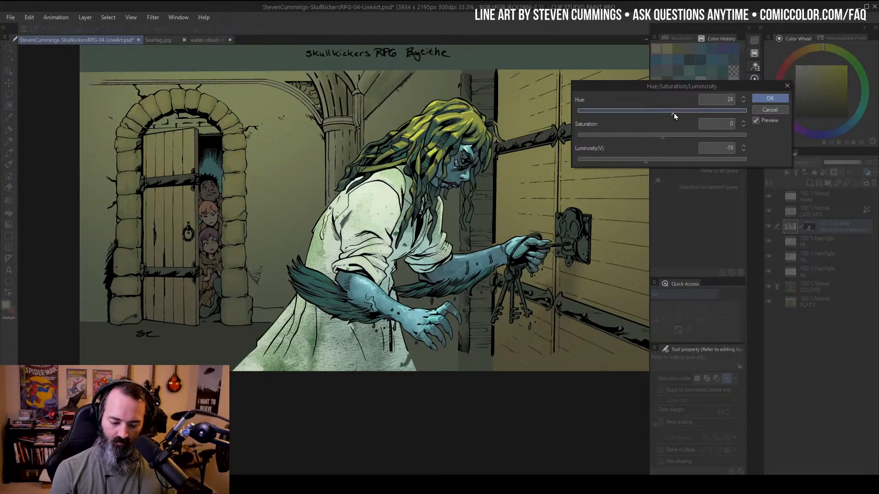
click(644, 114)
click(770, 97)
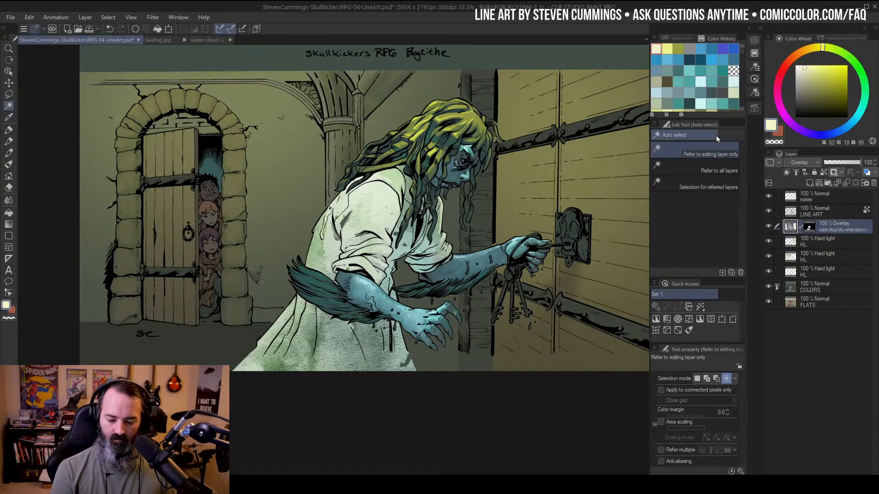
Try to paint out the texture along the back of the dress with a large transparent Faux-toshop brush
key(/)
alt+click(462, 245)
click(435, 243)
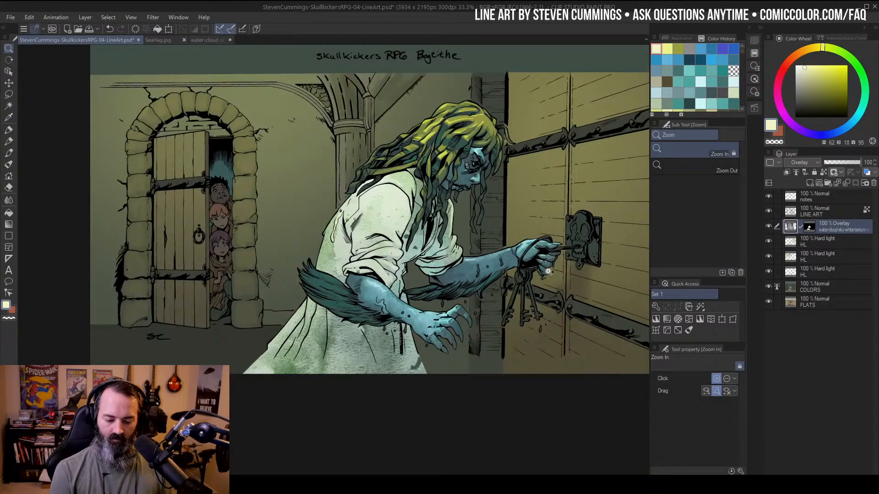
click(415, 226)
drag(518, 255, 571, 215)
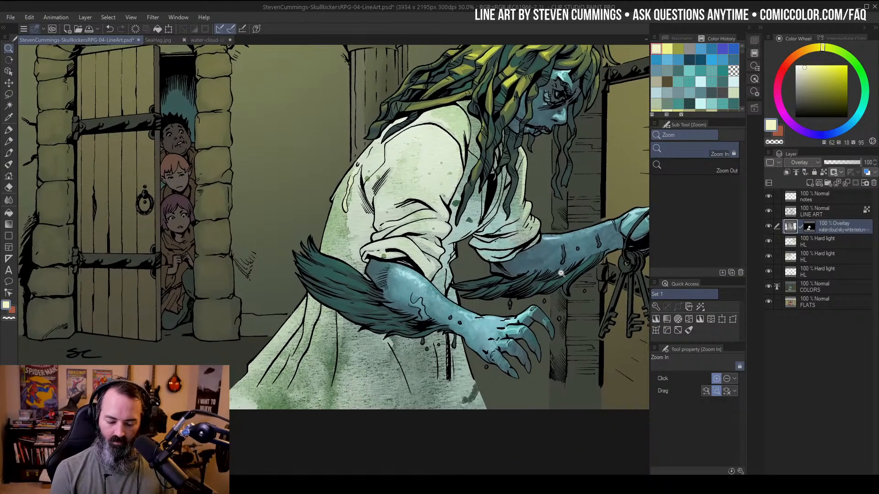
key(m)
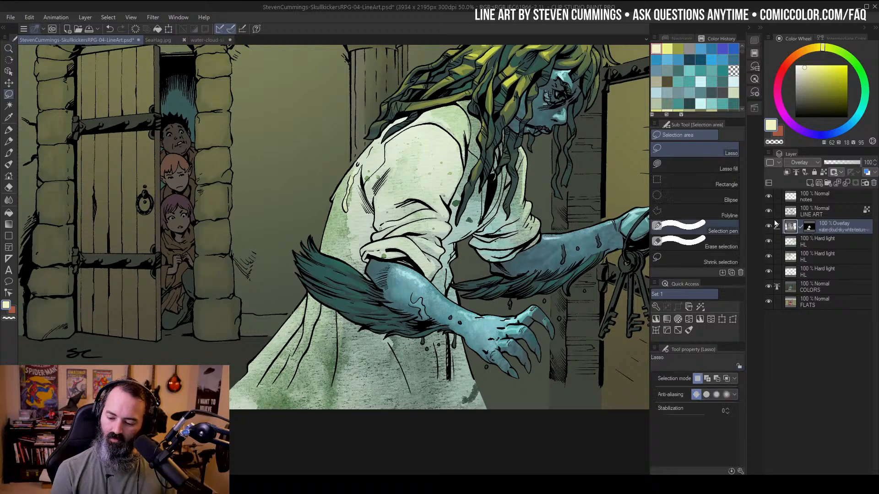
key(c)
key(b)
drag(450, 172, 483, 131)
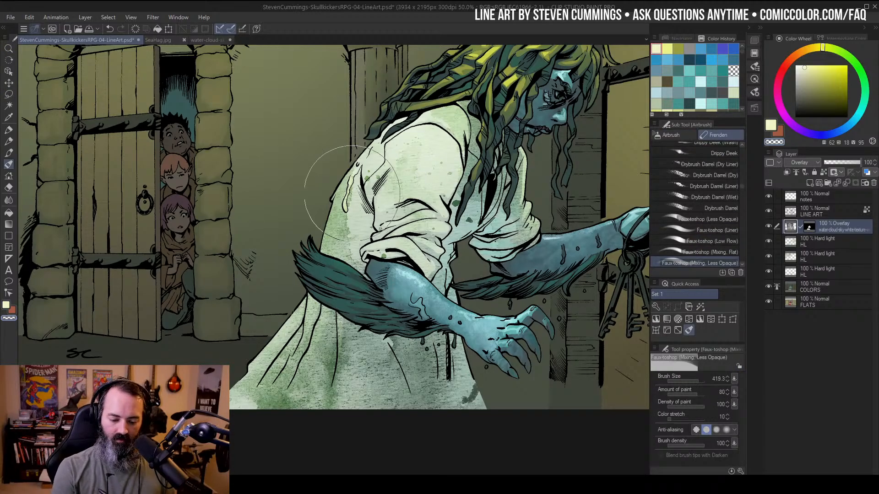
drag(352, 186, 364, 181)
key(ctrl+z)
mouse_move(451, 160)
mouse_down()
mouse_move(466, 108)
mouse_move(460, 84)
mouse_up()
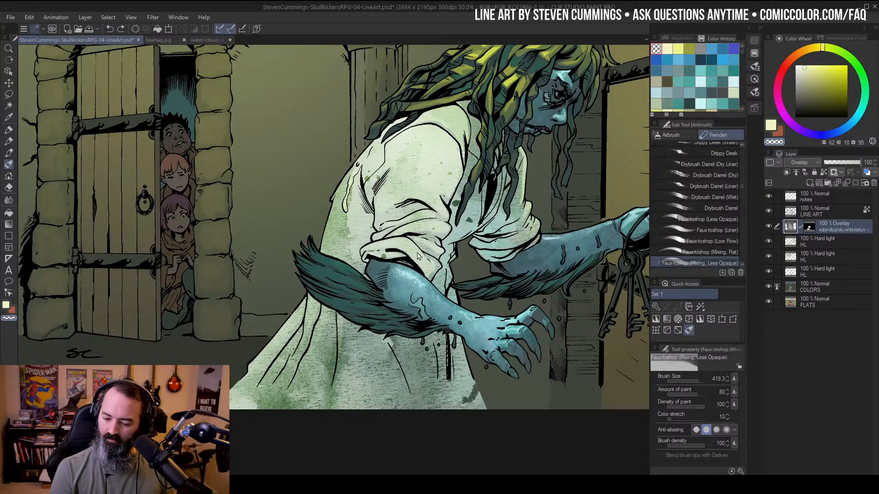
Smooth away the distracting texture blotches on the dress's back and hem with the Blending Brush
key(m)
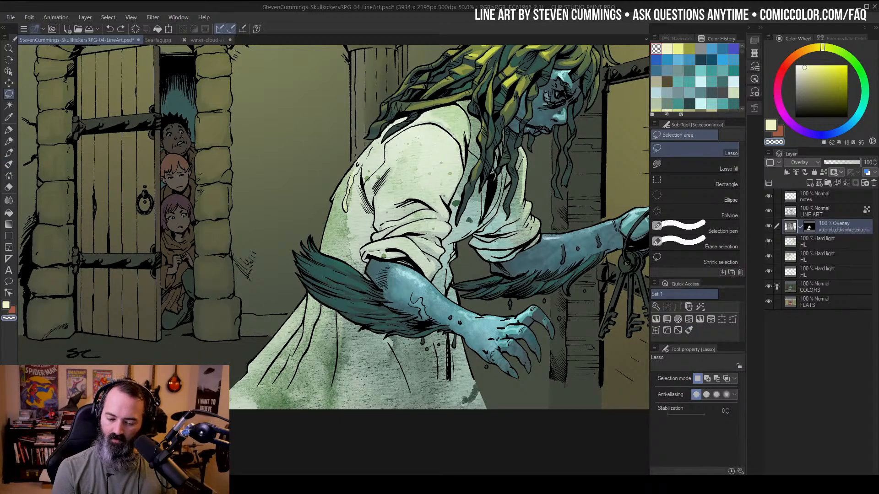
key(j)
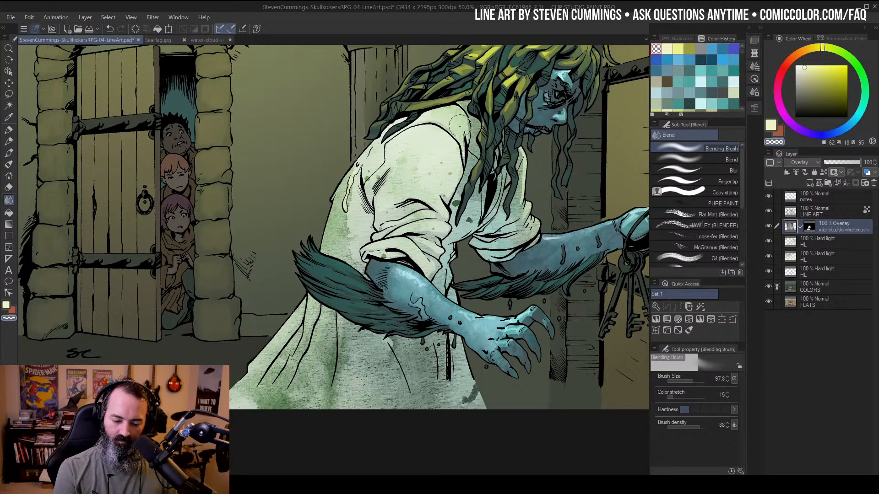
drag(361, 189, 351, 245)
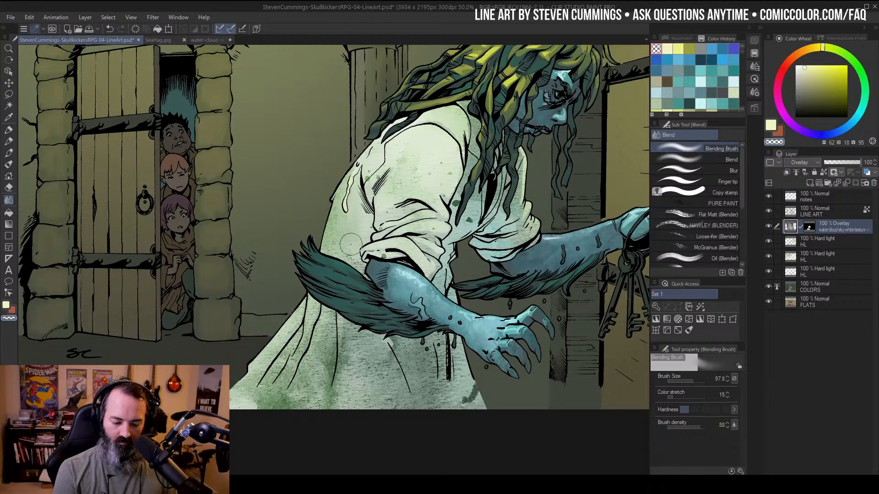
drag(468, 220, 464, 205)
key(ctrl+z)
key(ctrl+z)
key(ctrl+z)
key(ctrl+z)
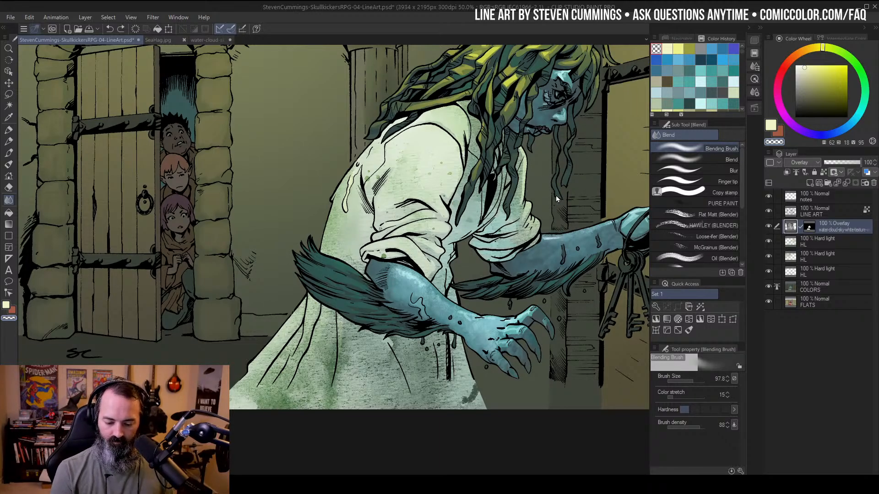
mouse_move(472, 385)
mouse_down()
mouse_move(482, 415)
mouse_move(473, 416)
mouse_up()
Change the texture layer's blending mode to Subtract and check its effect on the full illustration
key(ctrl+space)
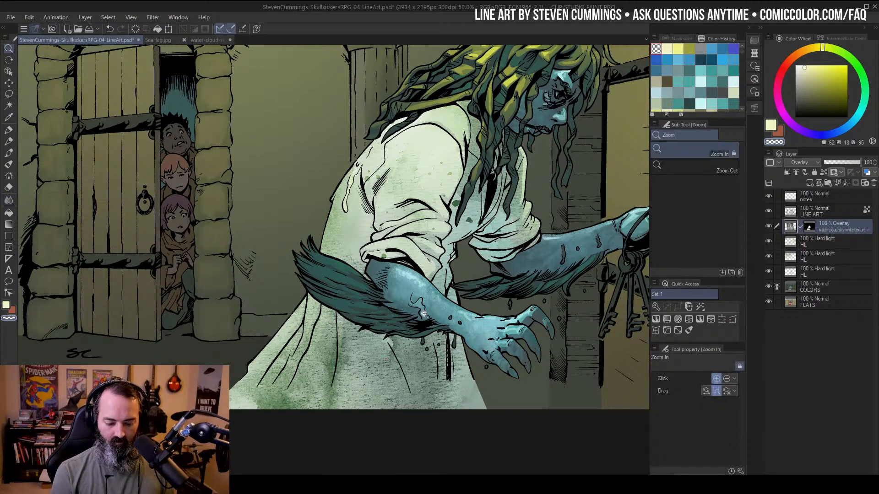
scroll(469, 265, down, 4)
drag(529, 216, 526, 202)
scroll(456, 243, up, 2)
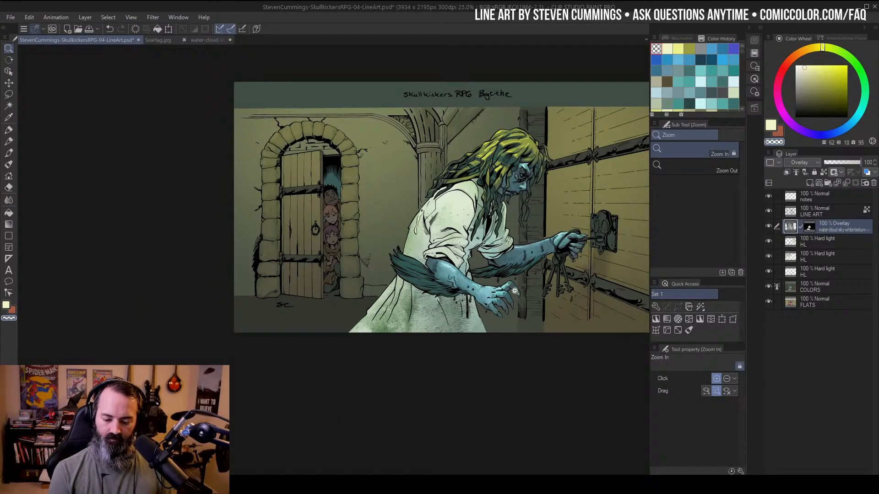
click(809, 163)
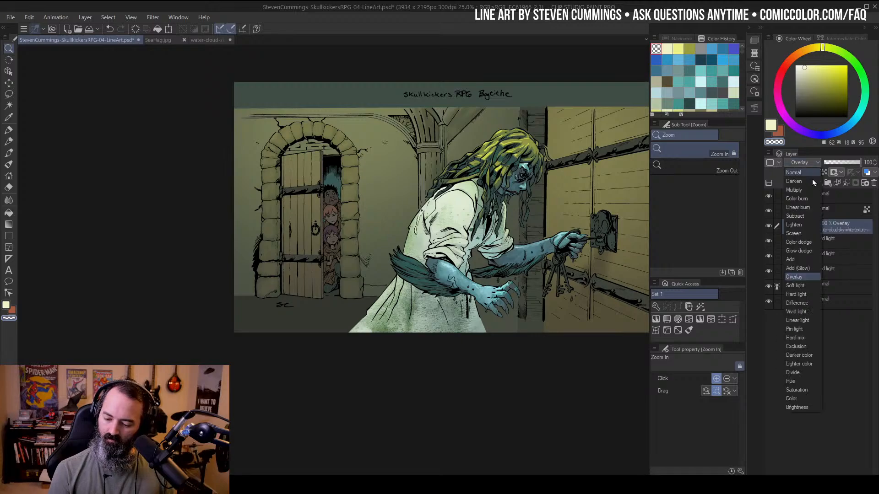
click(800, 217)
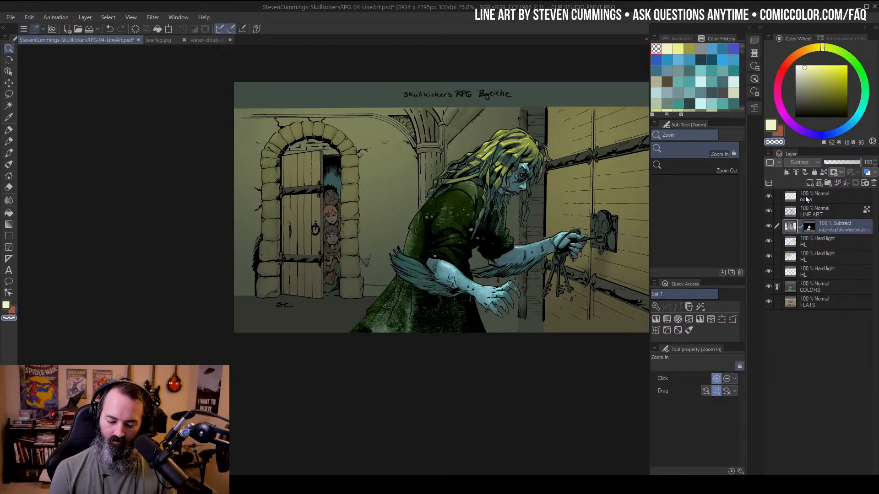
Change the texture layer's blending mode to Soft light and check its effect on the dress up close and in the full illustration
click(810, 163)
click(796, 286)
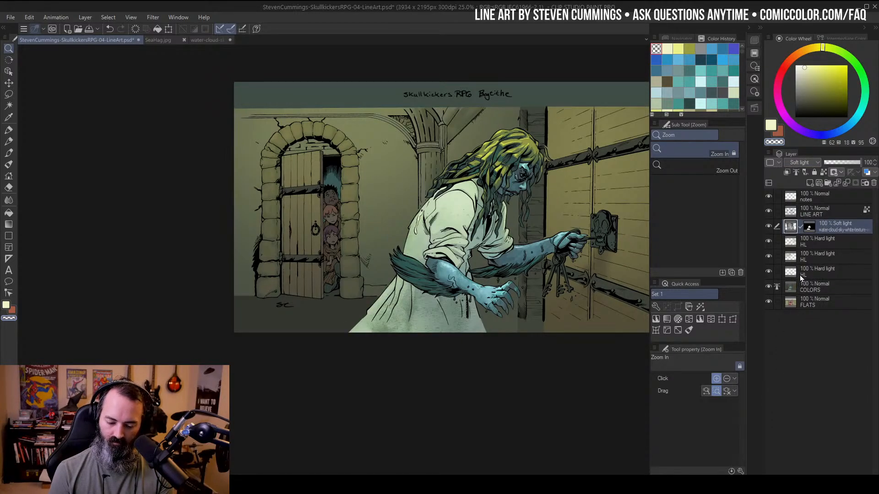
click(431, 235)
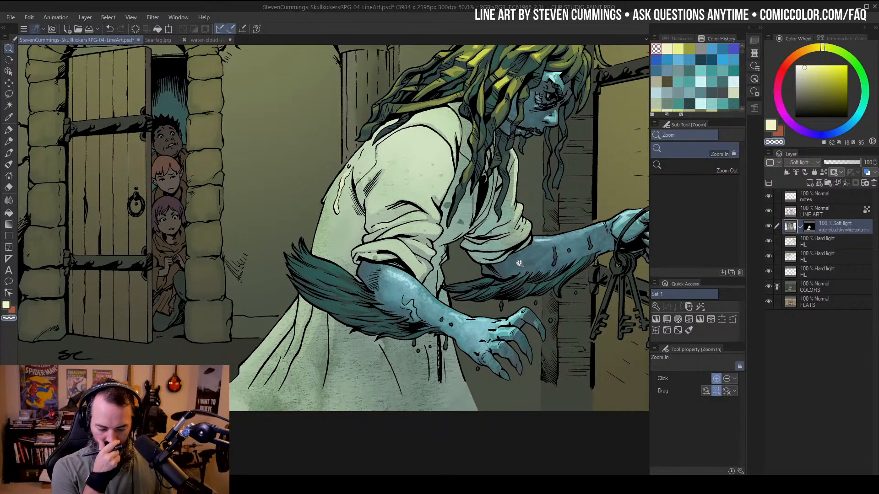
alt+click(490, 245)
drag(523, 227, 512, 232)
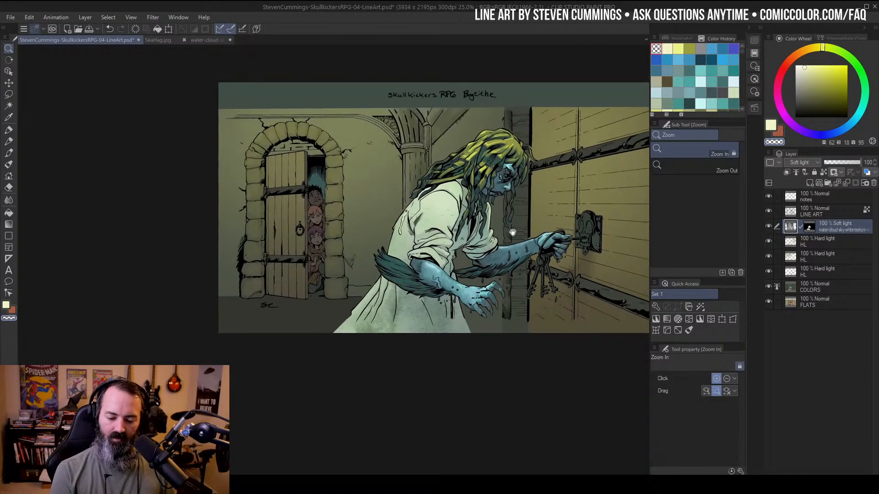
click(449, 253)
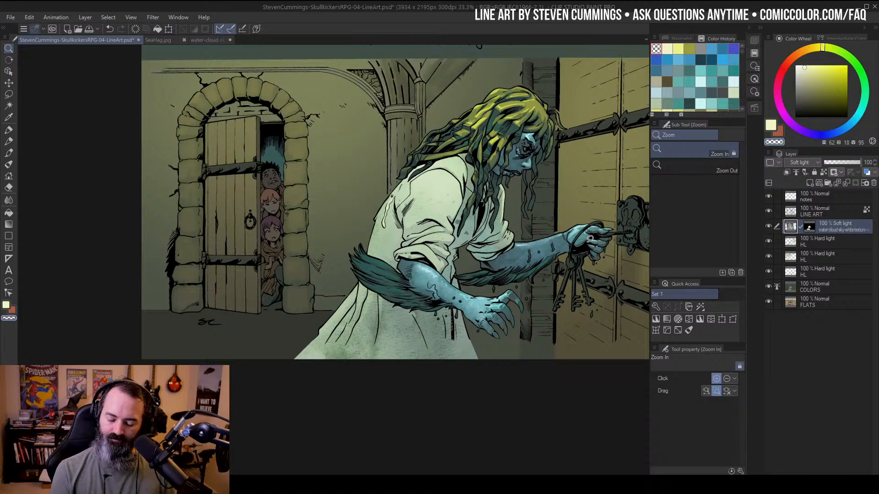
Select the dress area from the FLATS layer with Auto select referring to the editing layer only
key(m)
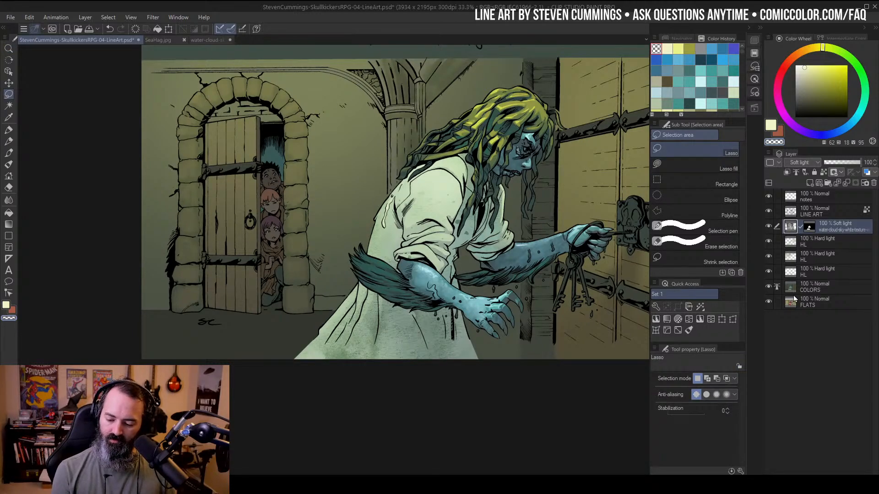
key(w)
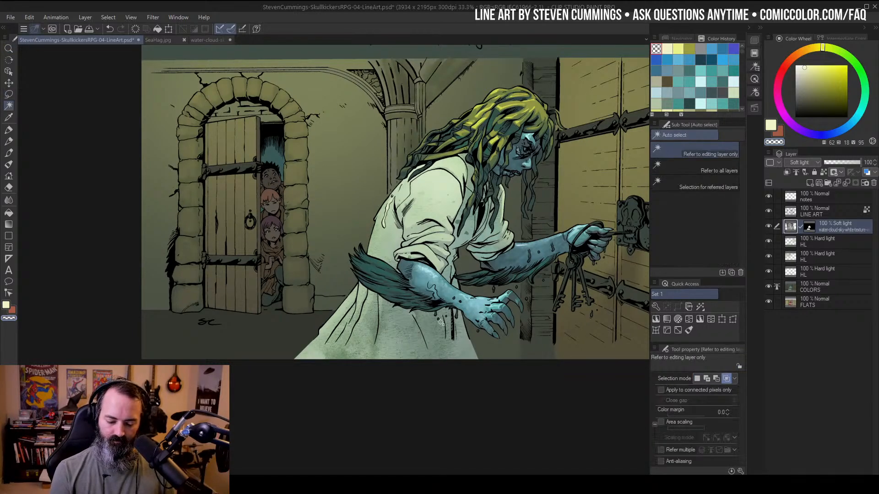
click(791, 302)
click(439, 219)
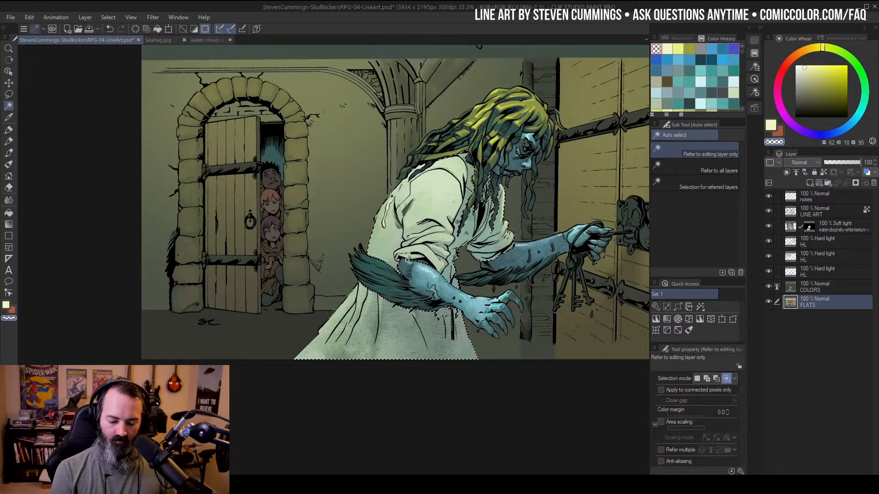
key(z)
alt+click(501, 283)
drag(548, 255, 514, 263)
Sample the dark ground color beside the dress and add a new layer above the HL layers with the selection outline hidden
key(b)
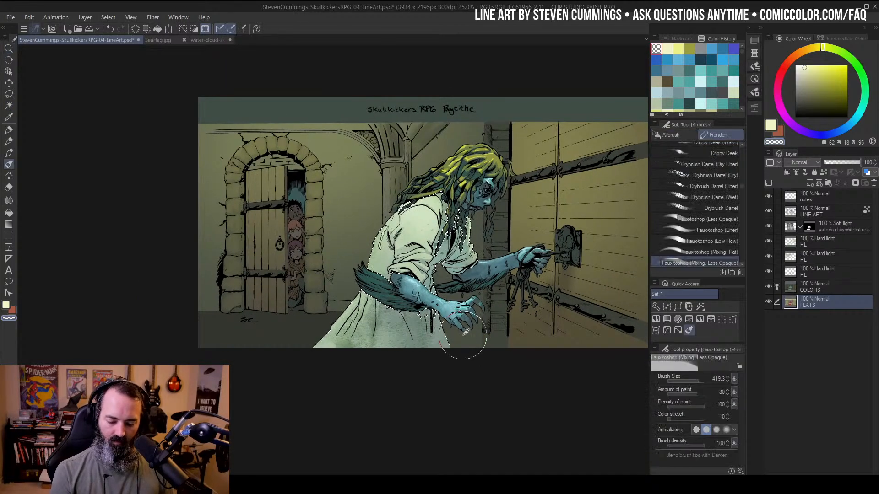
alt+click(468, 334)
click(791, 244)
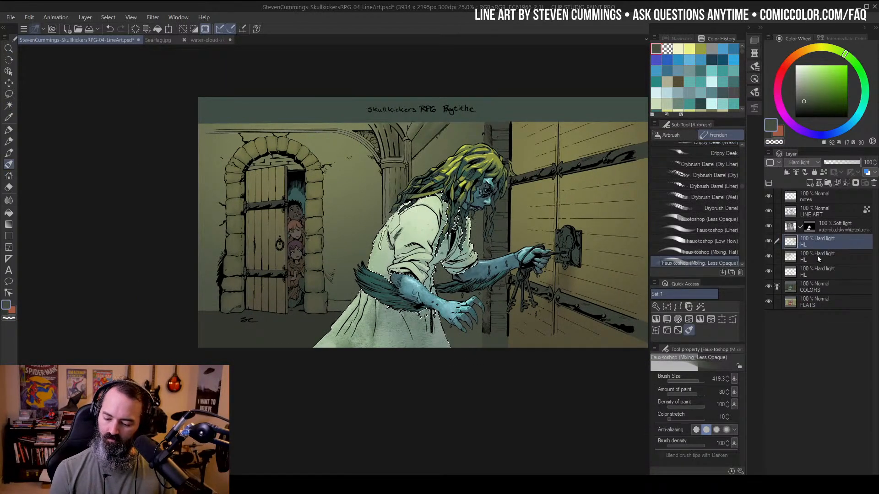
click(810, 182)
key(ctrl+h)
key(ctrl+h)
key(ctrl+h)
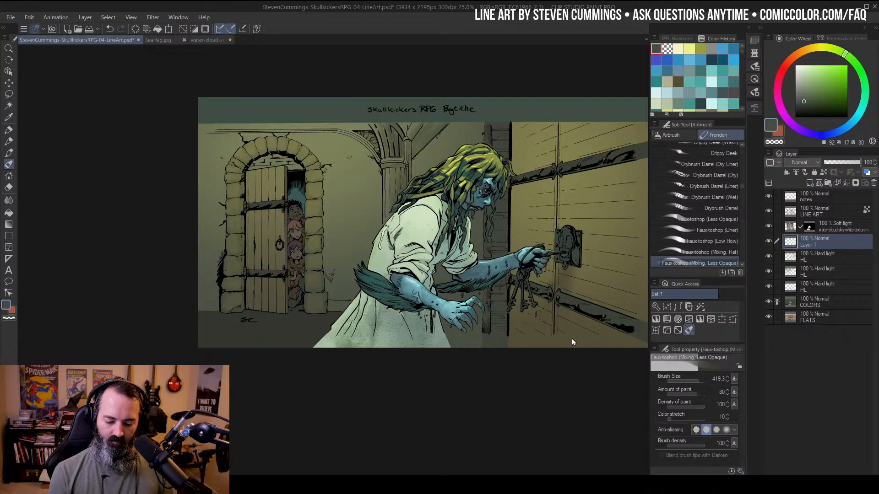
Try to fade the dress's hem into the ground color with a Faux-toshop brush enlarged to about 1680
drag(390, 344, 487, 343)
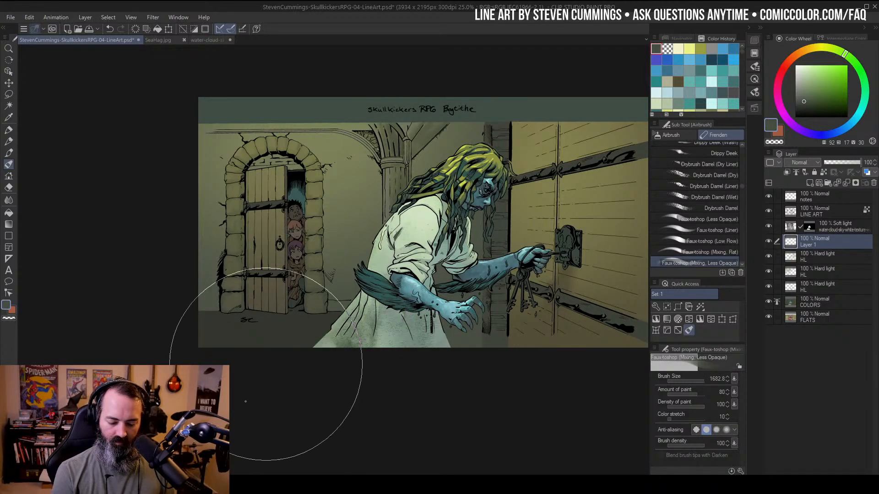
mouse_move(248, 395)
mouse_down()
mouse_move(426, 395)
mouse_move(350, 389)
mouse_move(254, 437)
mouse_up()
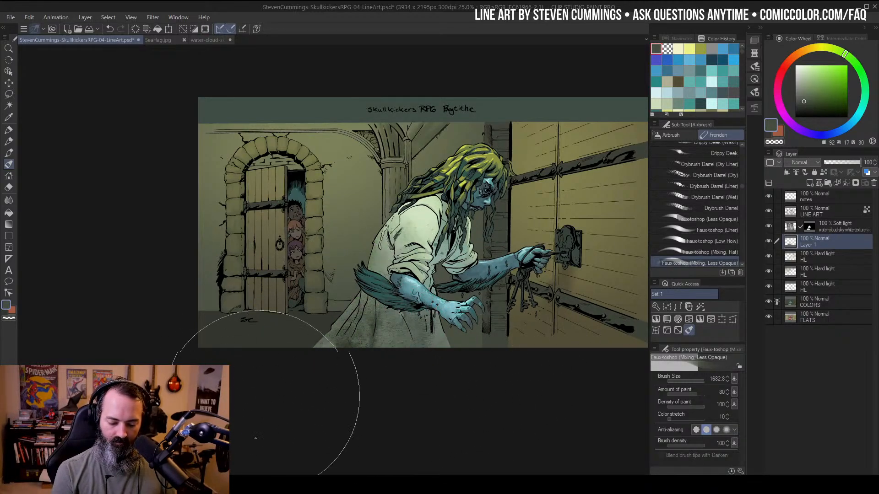
key(ctrl+z)
key(bracketleft)
key(bracketleft)
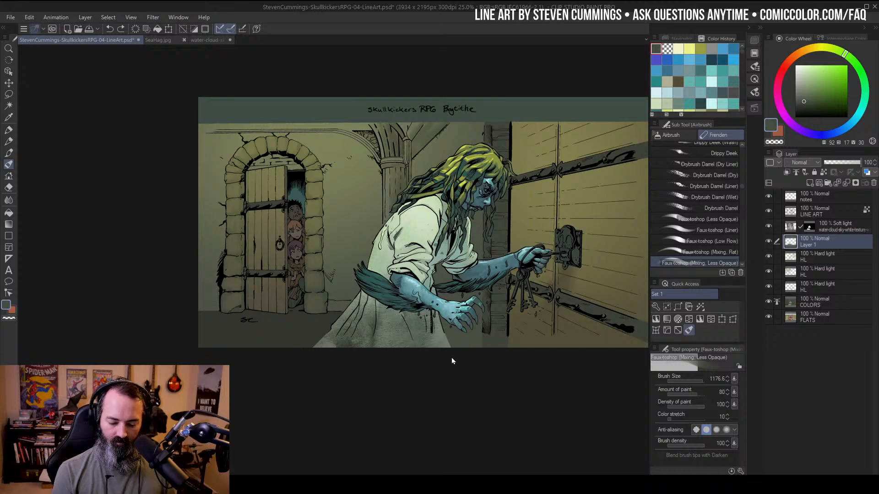
key(ctrl+z)
key(ctrl+z)
Fade the lower part of the dress into the sampled ground color with a Faux-toshop brush of about 840
drag(354, 341, 334, 337)
mouse_move(388, 355)
mouse_down()
mouse_move(423, 364)
mouse_move(459, 332)
mouse_move(466, 284)
mouse_up()
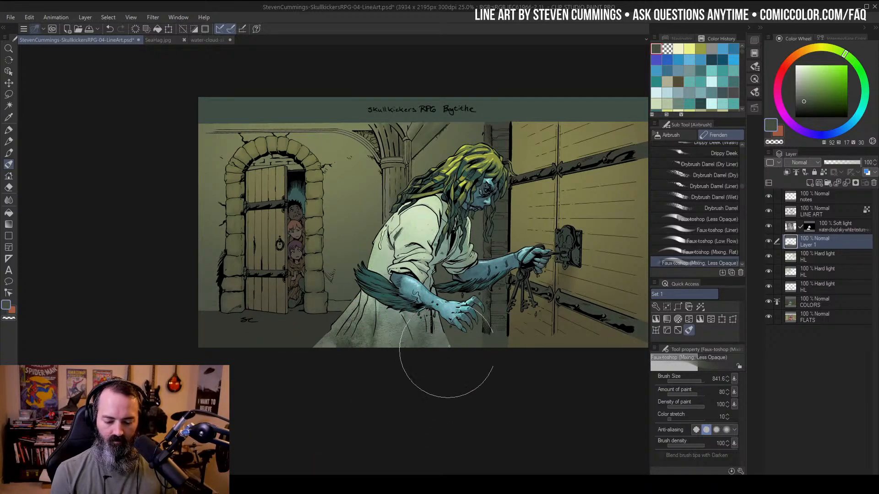
key(bracketleft)
key(bracketleft)
key(ctrl+z)
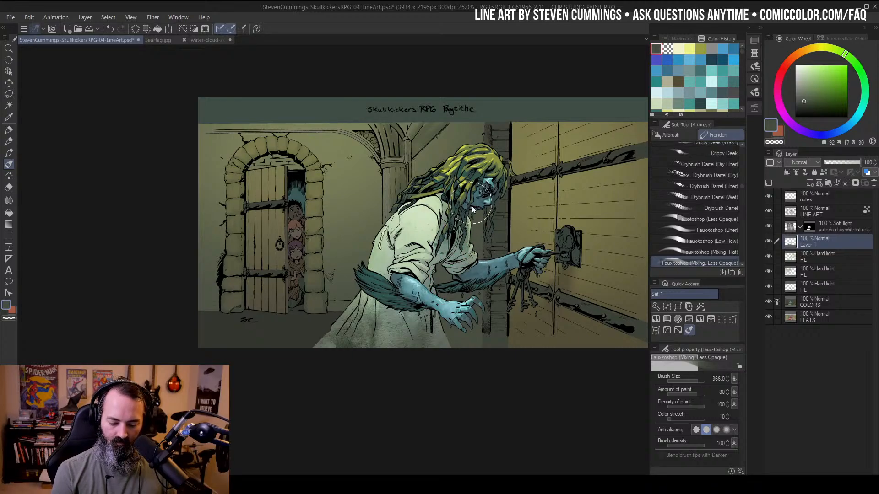
Refine the shading along the dress's front and hem with resized Faux-toshop strokes, sampling a darker floor color beside the hem
key(bracketleft)
key(bracketleft)
key(bracketright)
mouse_move(466, 200)
mouse_down()
mouse_move(452, 204)
mouse_move(457, 222)
mouse_up()
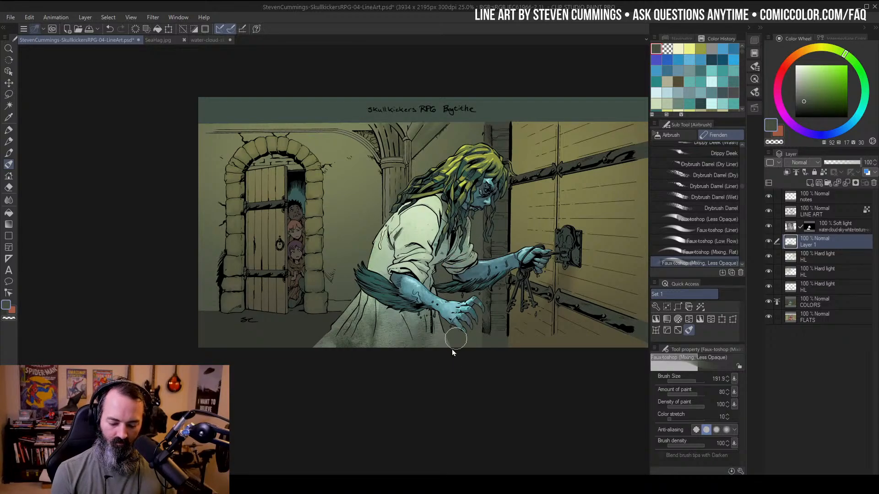
key(bracketleft)
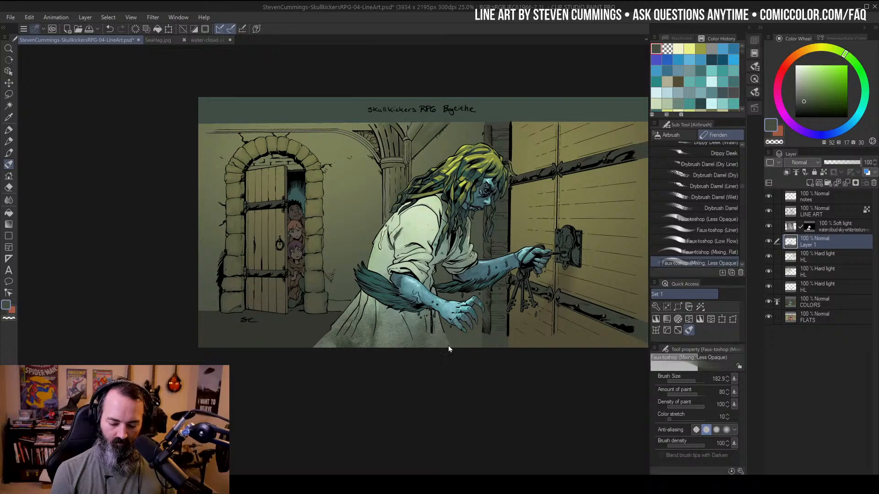
ctrl+alt+drag(449, 349, 444, 366)
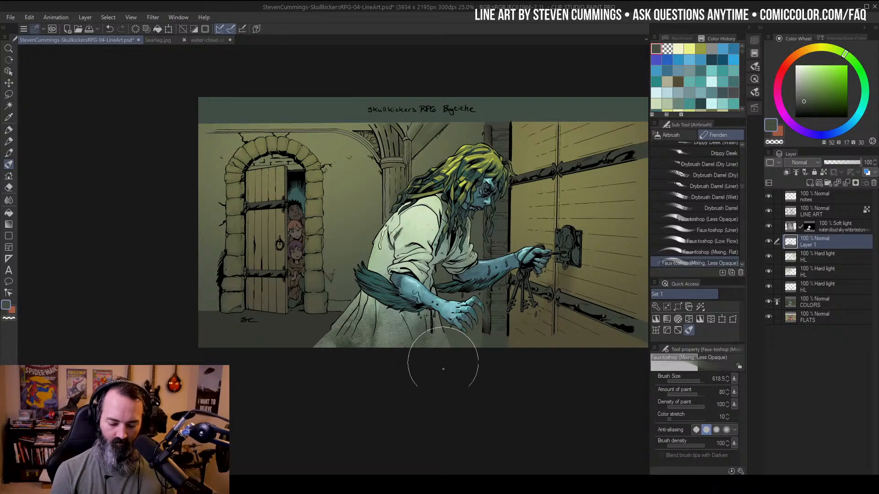
alt+click(306, 343)
key(ctrl+z)
Check the darkened hem against the full illustration and clear the dress selection
key(slash)
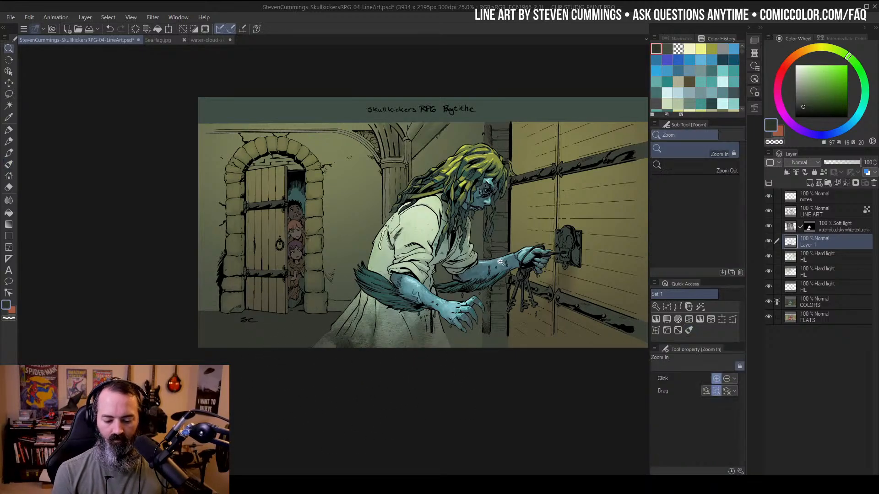
alt+click(483, 260)
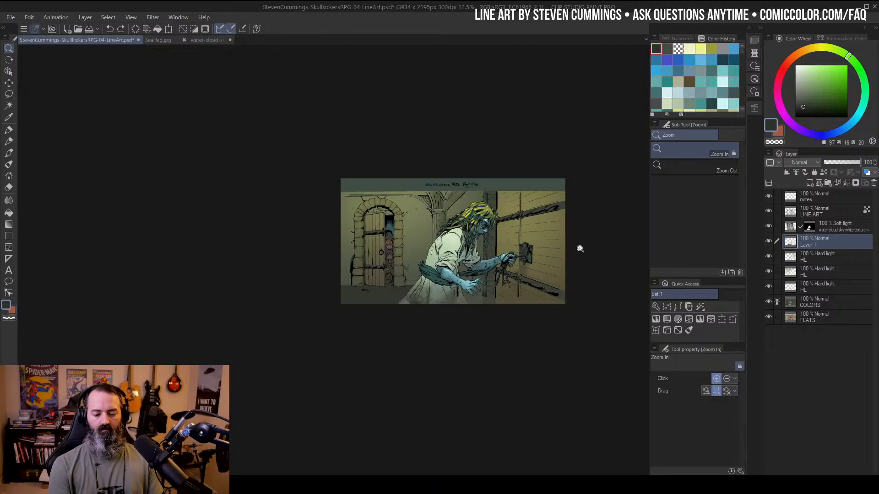
click(483, 237)
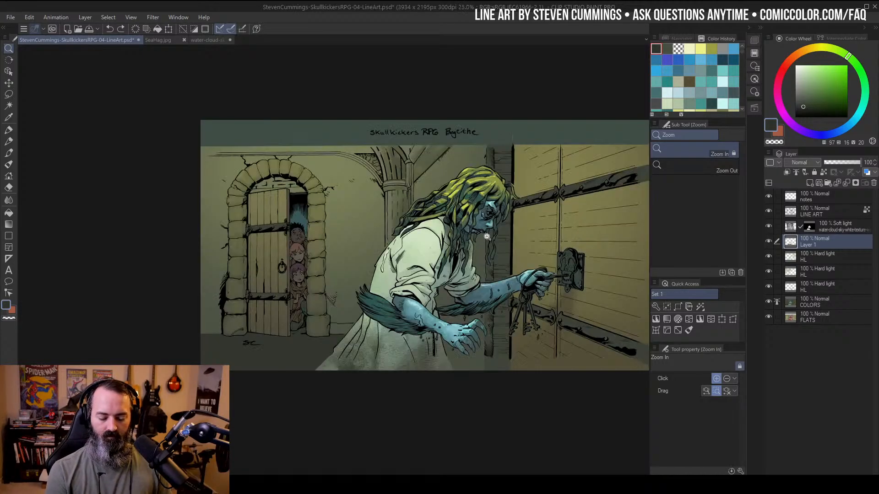
click(488, 237)
drag(561, 254, 528, 219)
key(m)
key(ctrl+d)
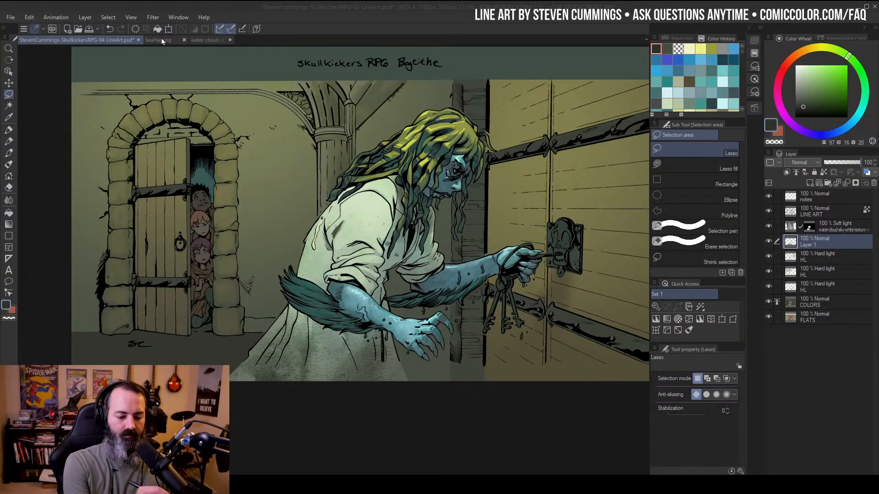
Create a new blank 8 x 10 inch illustration canvas at 400 dpi
click(8, 18)
click(12, 29)
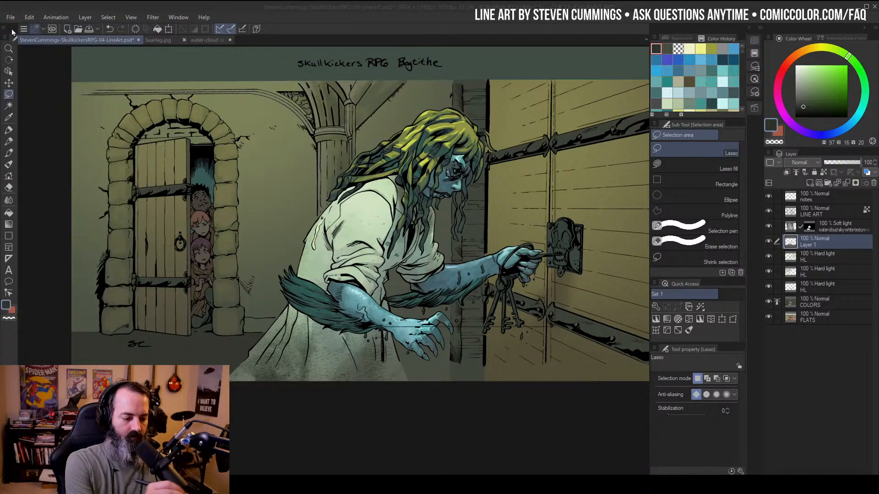
key(Return)
key(p)
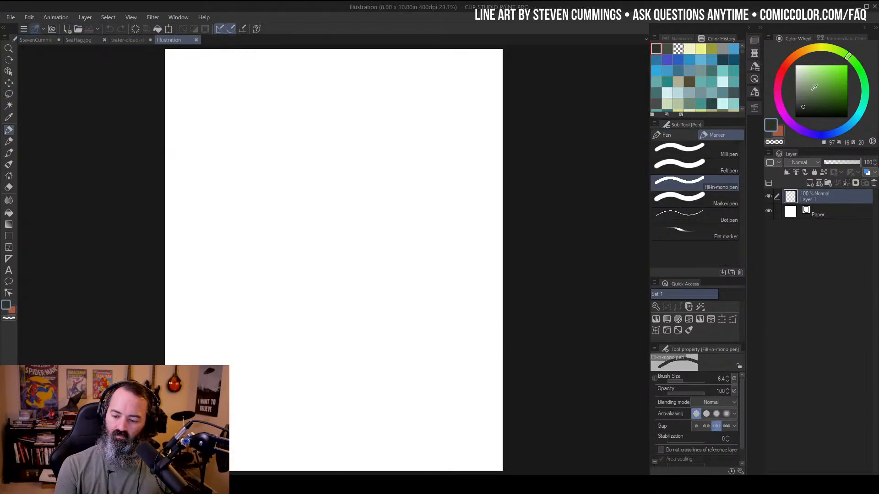
ctrl+alt+drag(320, 188, 396, 189)
click(228, 153)
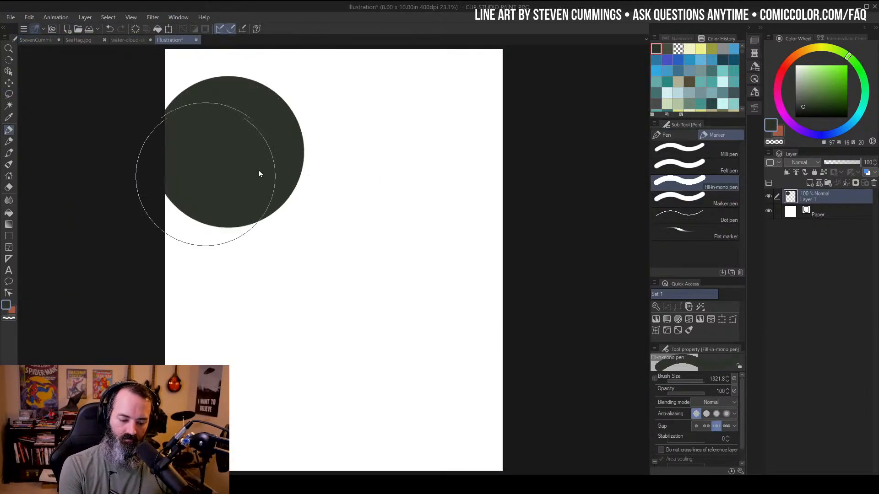
ctrl+alt+drag(259, 173, 395, 174)
key(ctrl+z)
key(b)
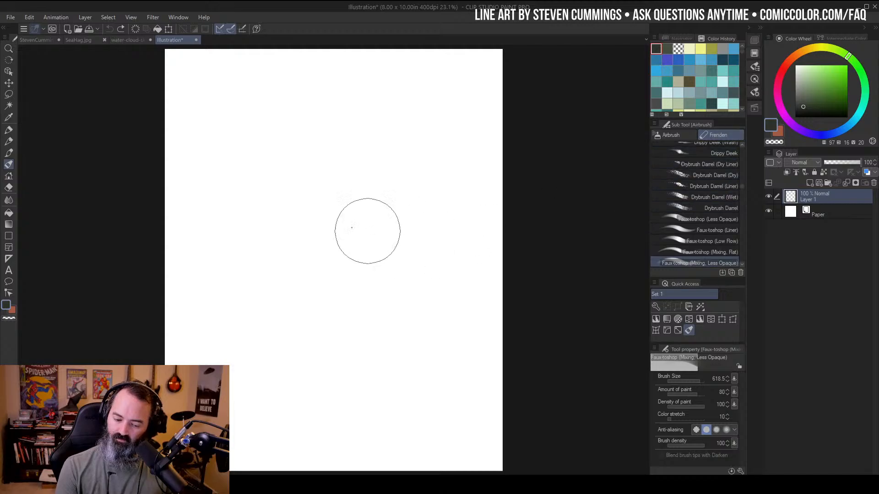
drag(232, 153, 244, 247)
key(ctrl+z)
Hand-letter a large "BRB" across the upper part of the blank canvas with a Faux-toshop brush of about 240
ctrl+alt+drag(300, 163, 286, 170)
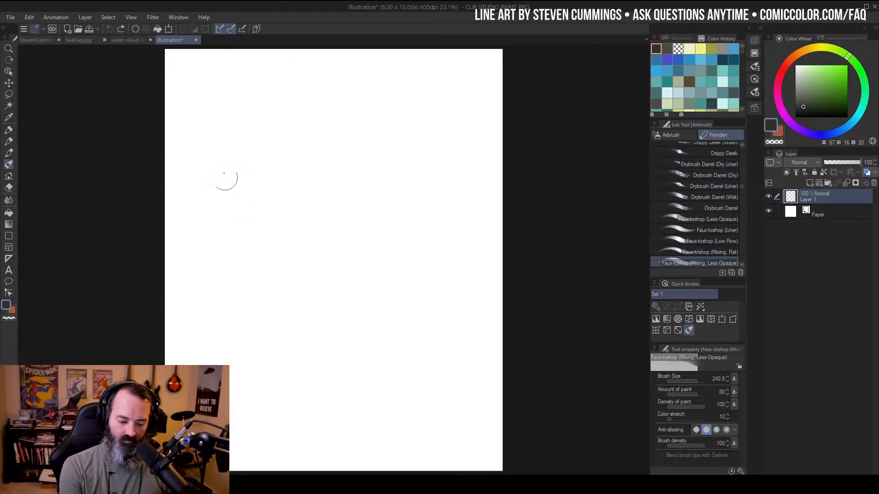
drag(222, 154, 232, 259)
drag(194, 164, 222, 256)
mouse_move(308, 138)
mouse_down()
mouse_move(316, 233)
mouse_move(373, 202)
mouse_move(394, 217)
mouse_up()
mouse_move(407, 117)
mouse_down()
mouse_move(457, 118)
mouse_move(520, 165)
mouse_move(406, 194)
mouse_up()
key(ctrl+z)
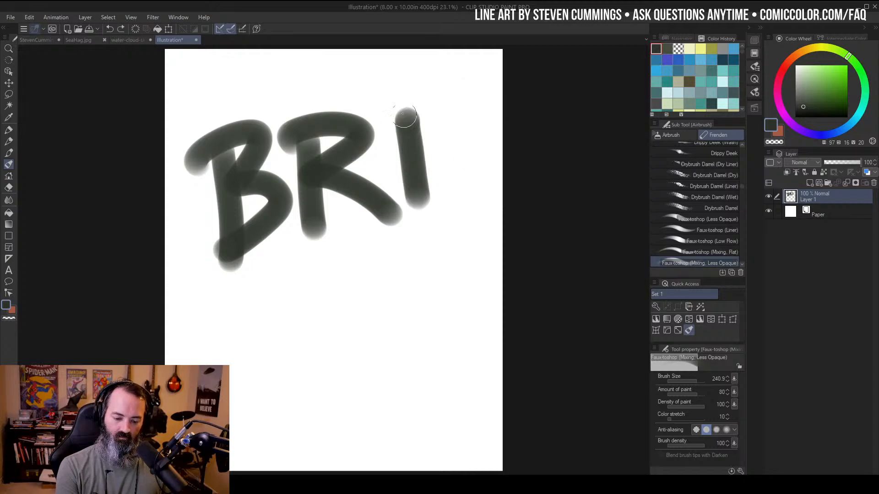
drag(400, 110, 403, 214)
key(ctrl+z)
key(ctrl+z)
drag(387, 110, 398, 213)
mouse_move(373, 96)
mouse_down()
mouse_move(405, 145)
mouse_move(410, 195)
mouse_up()
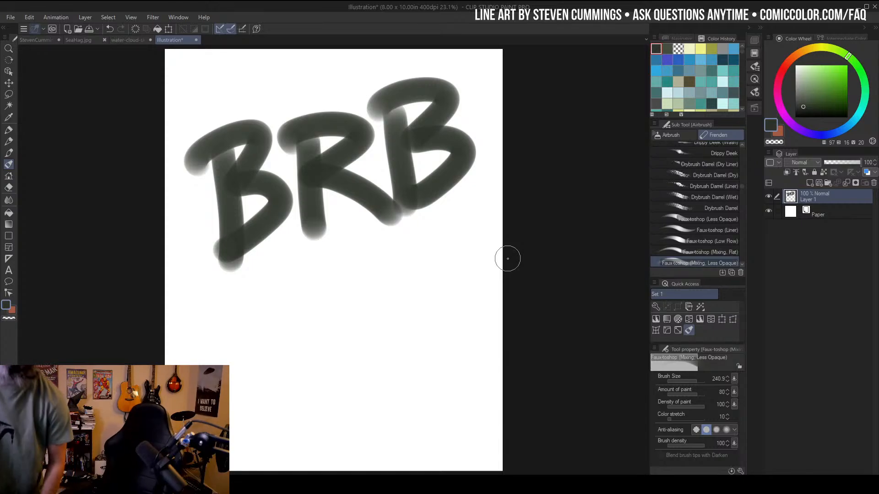
Switch back to the Skullkickers line-art document and focus on the figure's upper body and arms
click(38, 43)
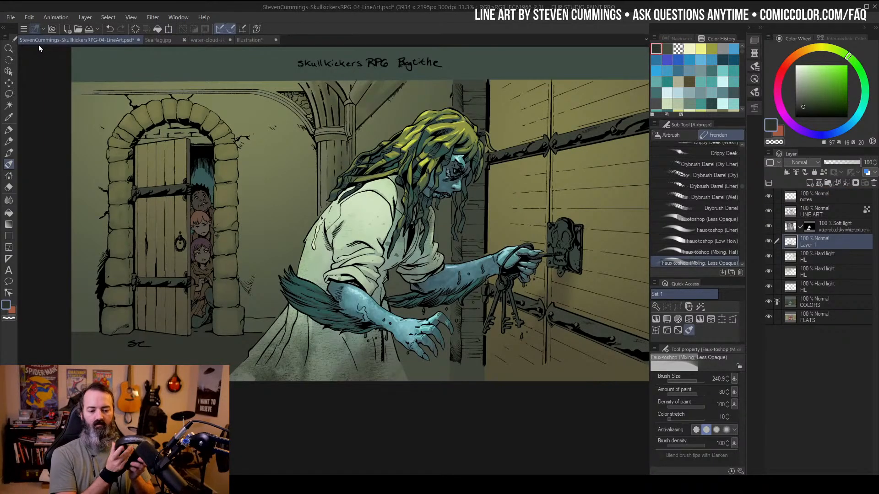
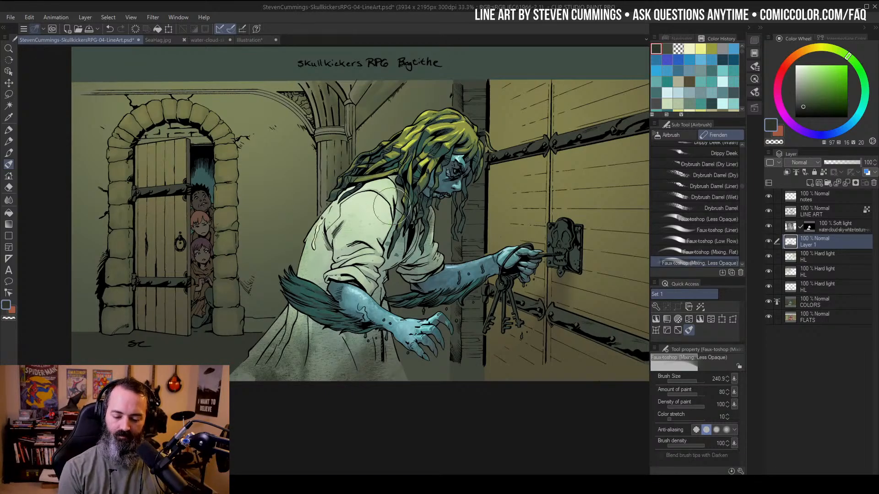
key(ctrl+space)
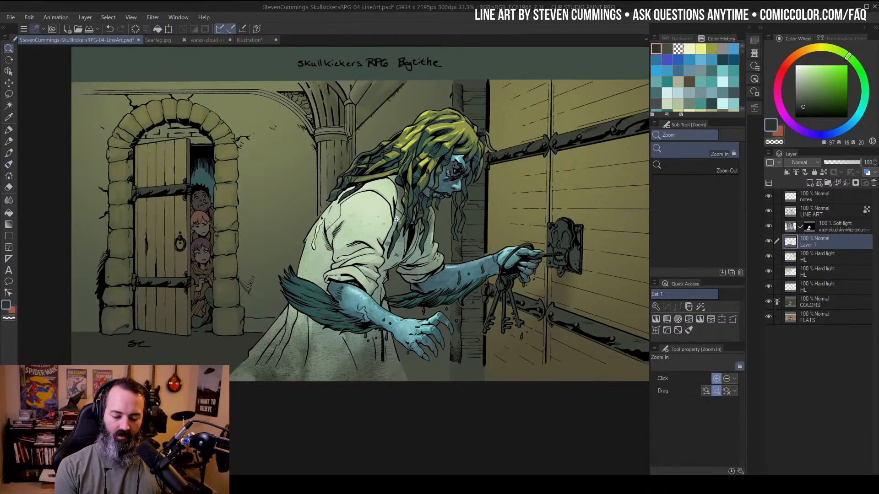
click(387, 216)
drag(441, 236, 409, 218)
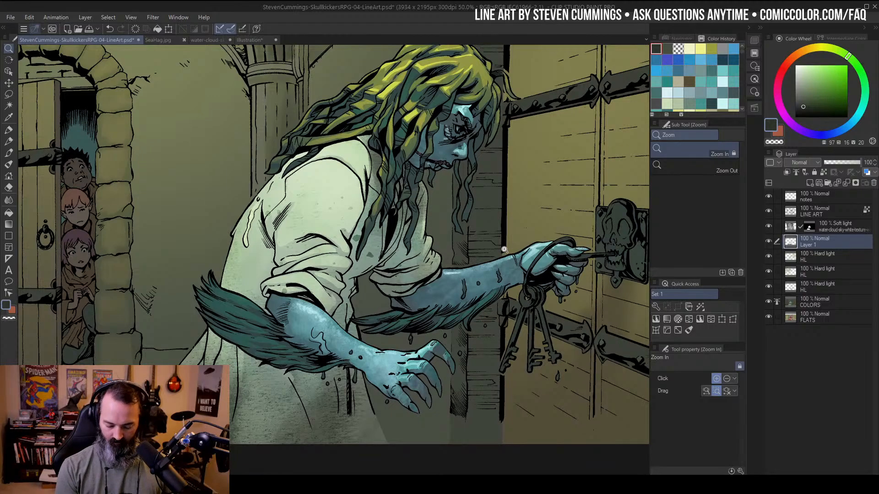
Check the uppermost HL layer's highlights by toggling its visibility, and make that layer active with transparent as the drawing color
click(771, 256)
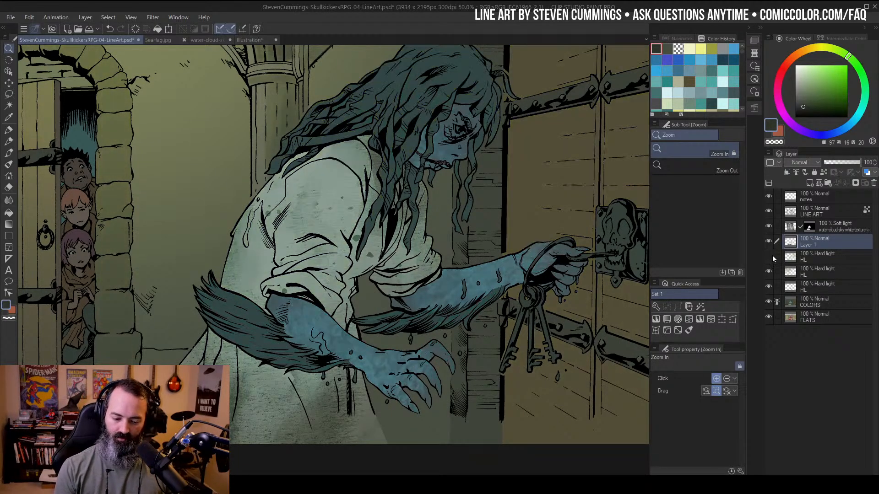
click(770, 257)
click(805, 256)
key(c)
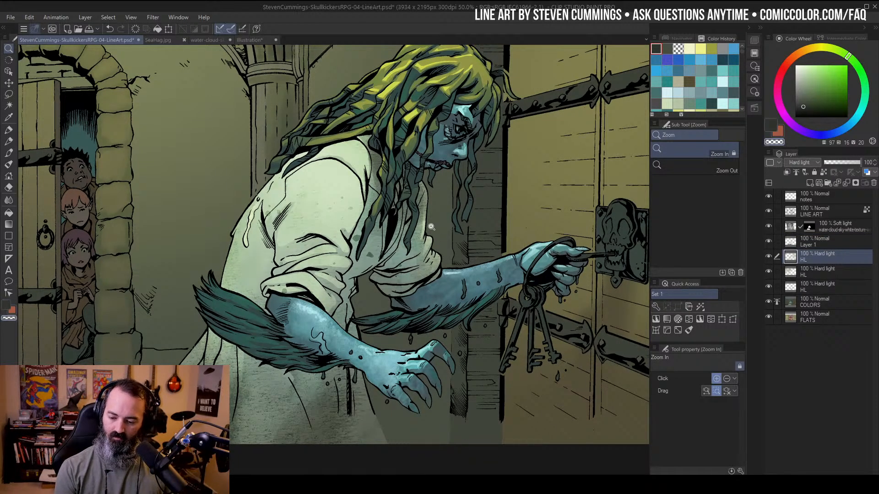
Soften the shirt's sleeve and collar highlights with the transparent PURE PAINT airbrush at sizes 211.5 and 42.1, and sample a dark green
key(b)
click(671, 134)
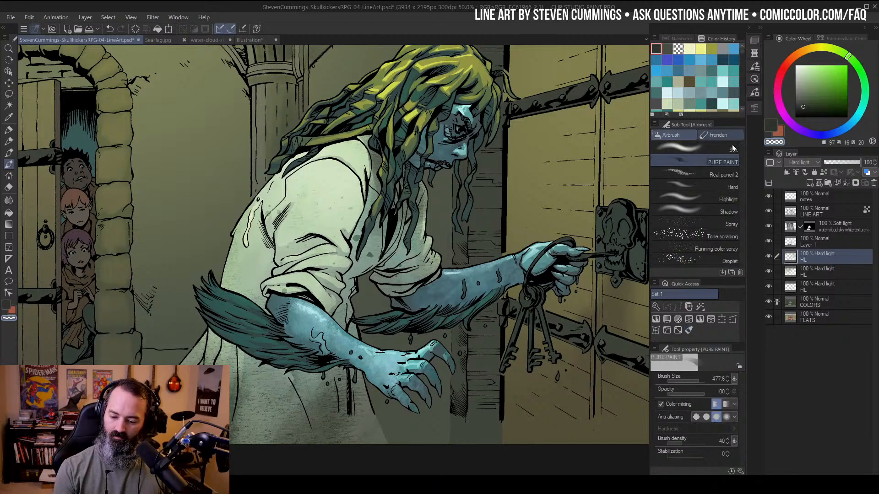
mouse_move(336, 152)
mouse_down()
mouse_move(378, 195)
mouse_move(352, 169)
mouse_up()
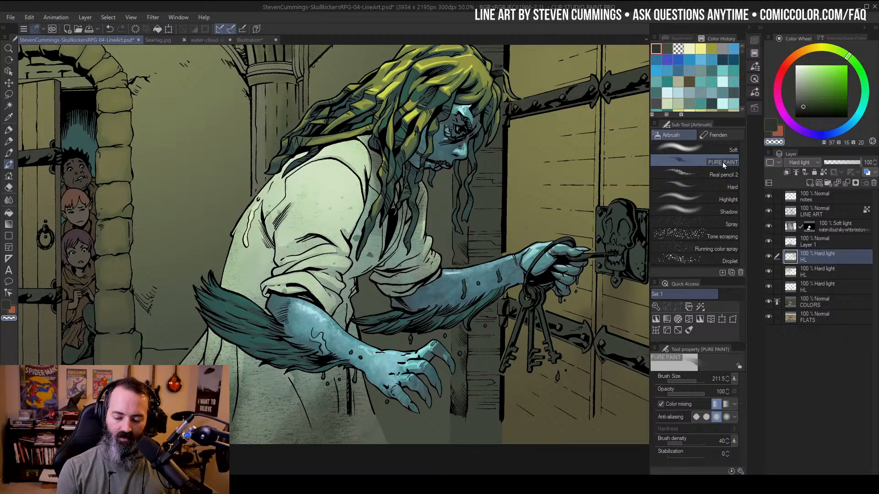
mouse_move(362, 199)
mouse_down()
mouse_move(354, 221)
mouse_move(357, 181)
mouse_move(350, 217)
mouse_move(340, 218)
mouse_move(356, 210)
mouse_move(356, 244)
mouse_move(342, 249)
mouse_move(357, 195)
mouse_move(374, 204)
mouse_move(379, 184)
mouse_move(380, 161)
mouse_move(358, 131)
mouse_move(384, 98)
mouse_up()
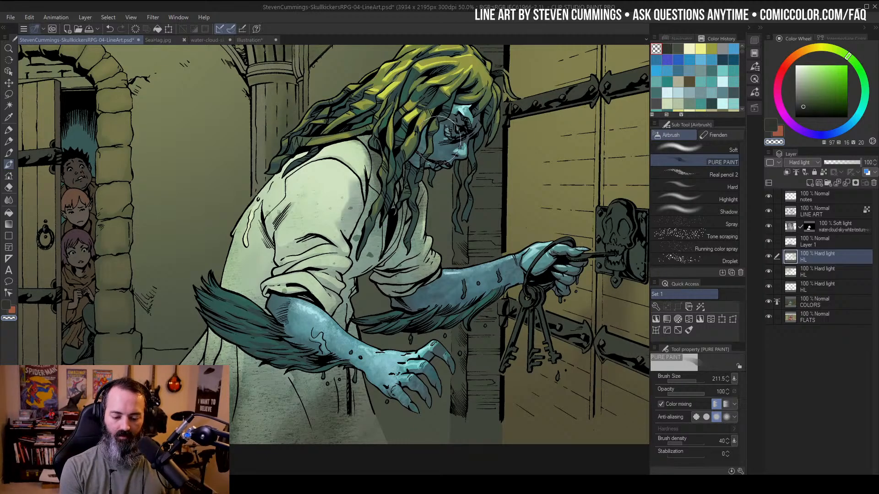
mouse_move(390, 136)
ctrl+alt+mouse_down()
mouse_move(402, 136)
mouse_move(351, 137)
mouse_move(364, 129)
mouse_move(324, 147)
ctrl+alt+mouse_up()
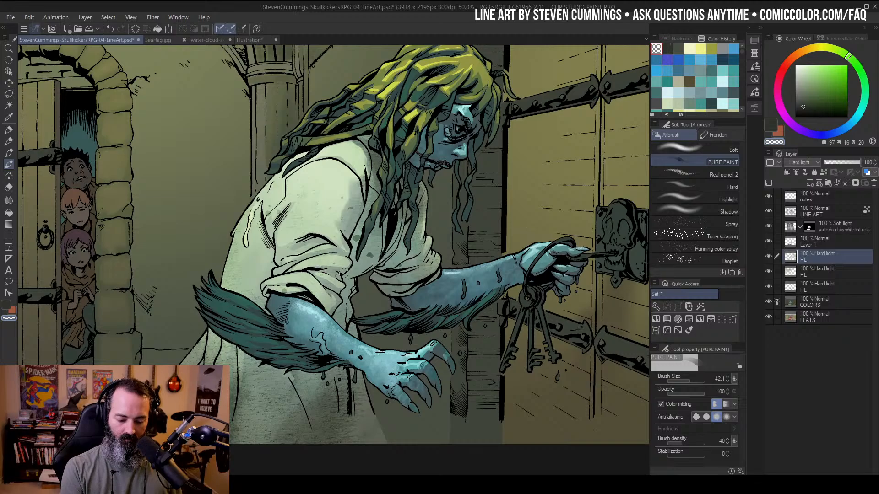
alt+click(405, 186)
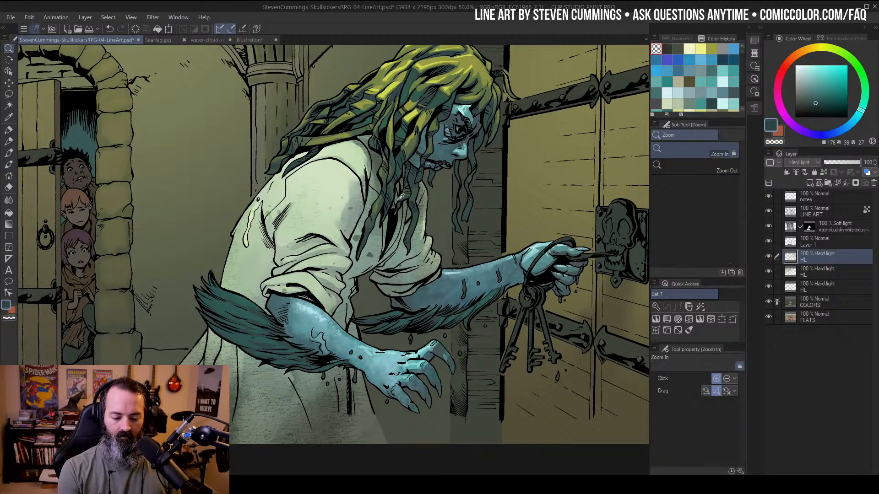
ctrl+alt+click(411, 198)
ctrl+alt+click(421, 195)
Examine the figure's upper body and the whole illustration to judge the overall lighting
click(393, 210)
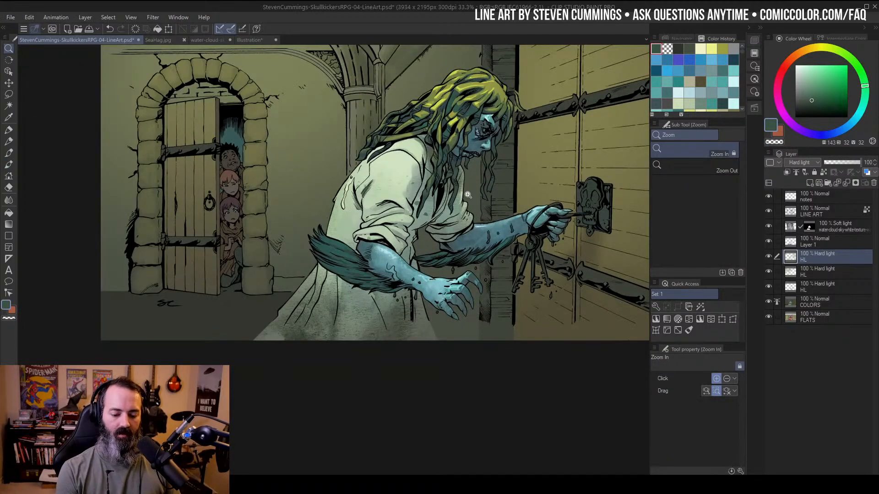
click(421, 156)
key(b)
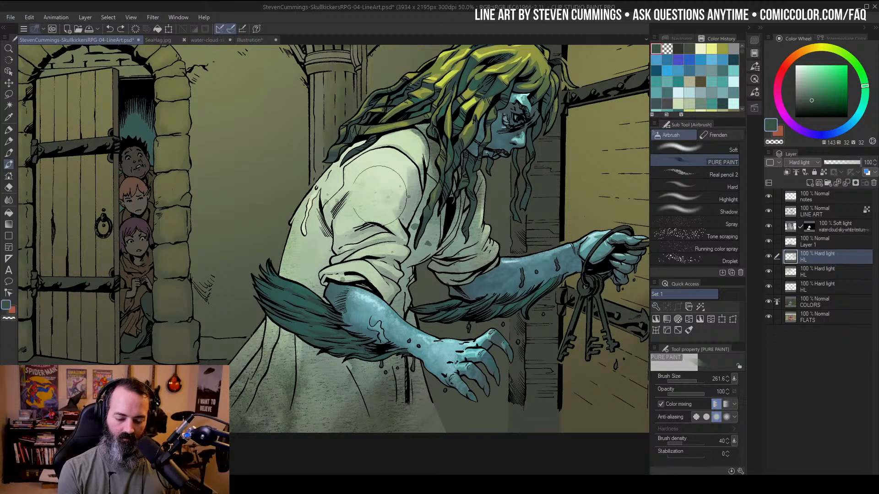
key(slash)
scroll(448, 210, down, 4)
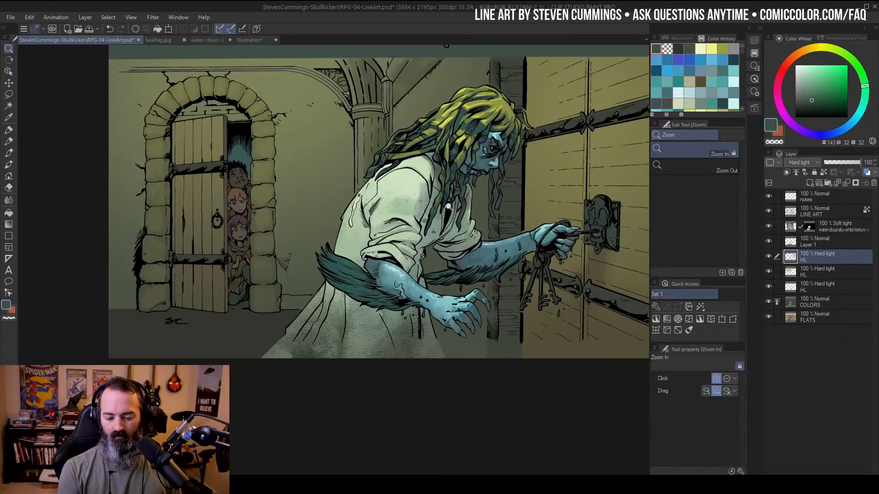
scroll(495, 204, up, 2)
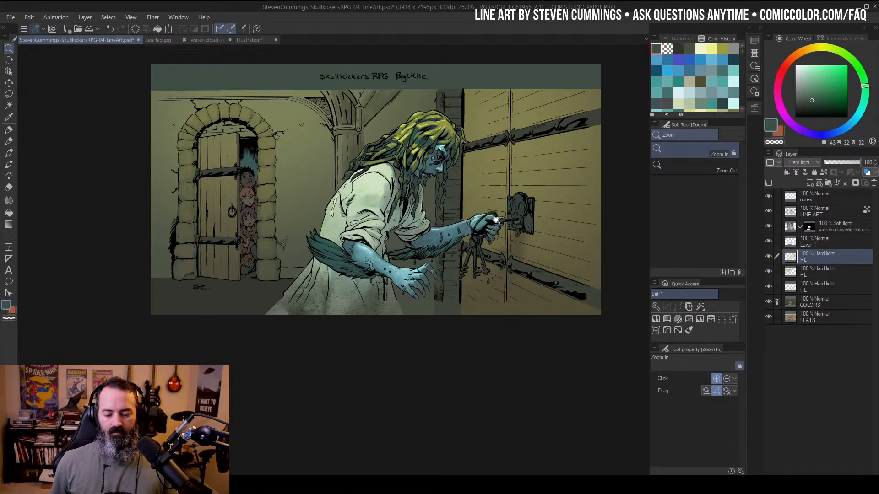
alt+click(435, 185)
click(439, 180)
drag(459, 171, 449, 188)
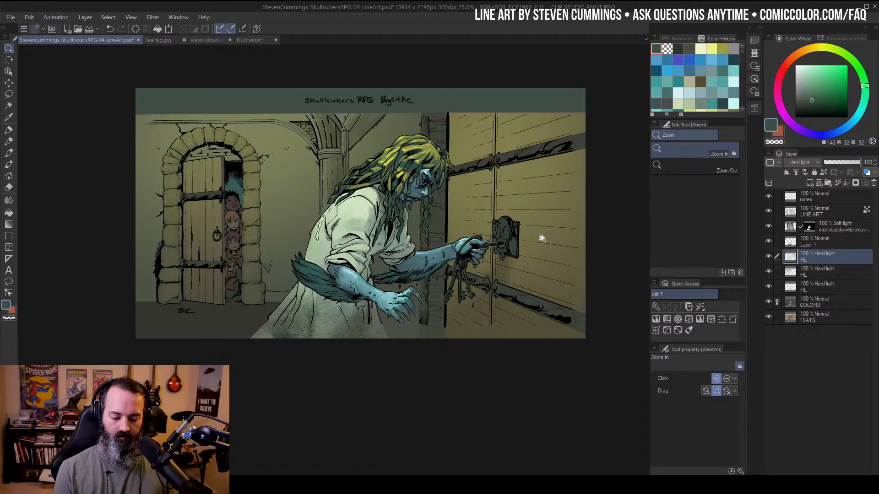
Select the pillar behind the figure by its color on the COLORS layer with Auto select
key(m)
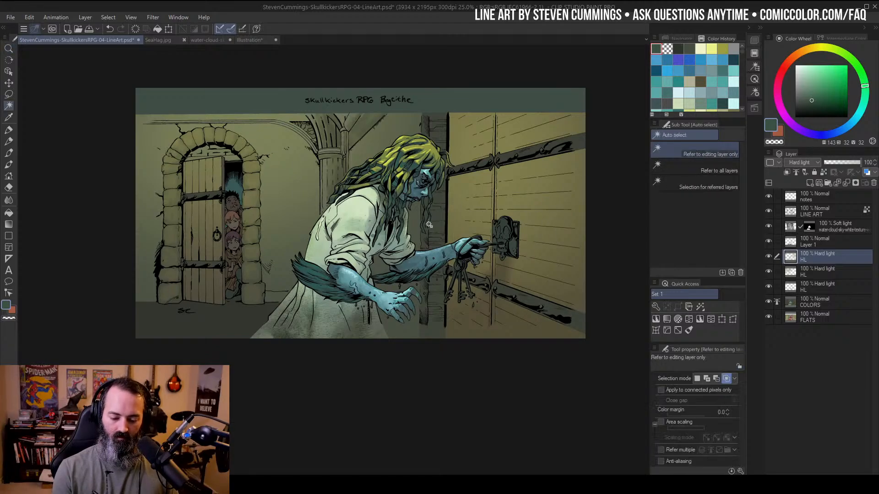
key(w)
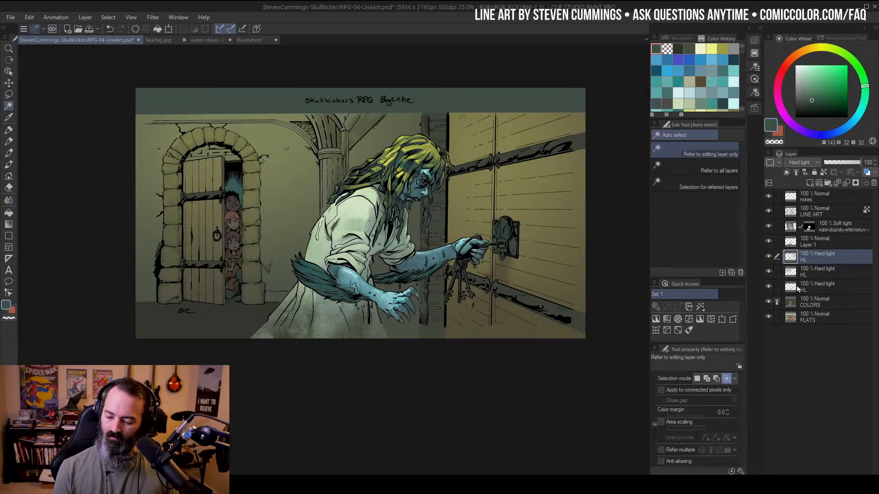
click(796, 302)
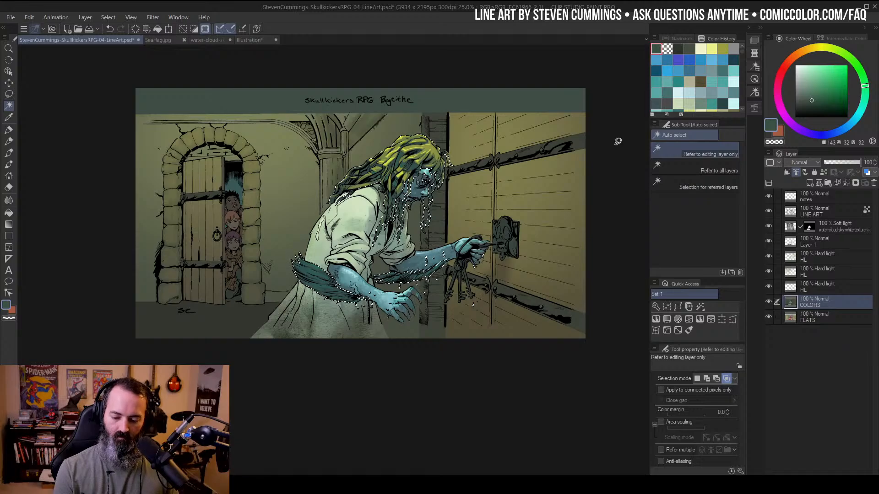
click(426, 238)
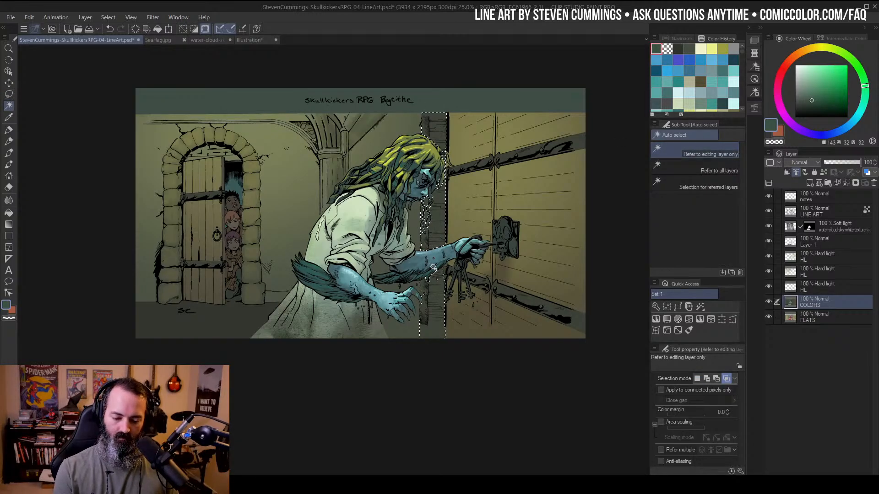
Trim the front face out of the pillar selection with the Lasso, keeping only the narrow side face
key(slash)
click(447, 208)
click(447, 207)
drag(500, 113, 505, 211)
key(m)
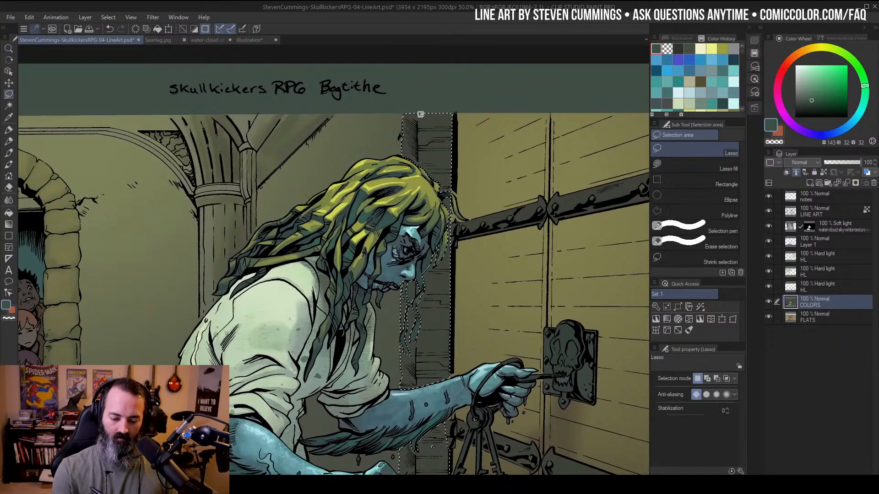
mouse_move(417, 113)
mouse_down()
mouse_move(418, 158)
mouse_move(449, 227)
mouse_move(467, 92)
mouse_up()
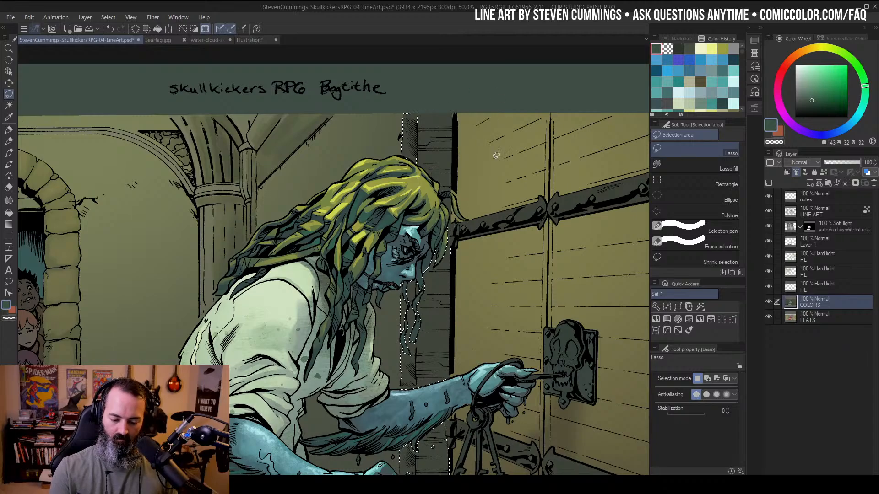
drag(488, 227, 500, 120)
mouse_move(430, 158)
mouse_down()
mouse_move(427, 256)
mouse_move(482, 68)
mouse_up()
drag(497, 289, 501, 156)
mouse_move(435, 196)
mouse_down()
mouse_move(433, 316)
mouse_move(494, 267)
mouse_up()
alt+click(508, 219)
drag(526, 102, 453, 228)
Brighten the pillar's side face with Hue/Saturation/Luminosity, using saturation 16 and luminosity 11
key(ctrl+d)
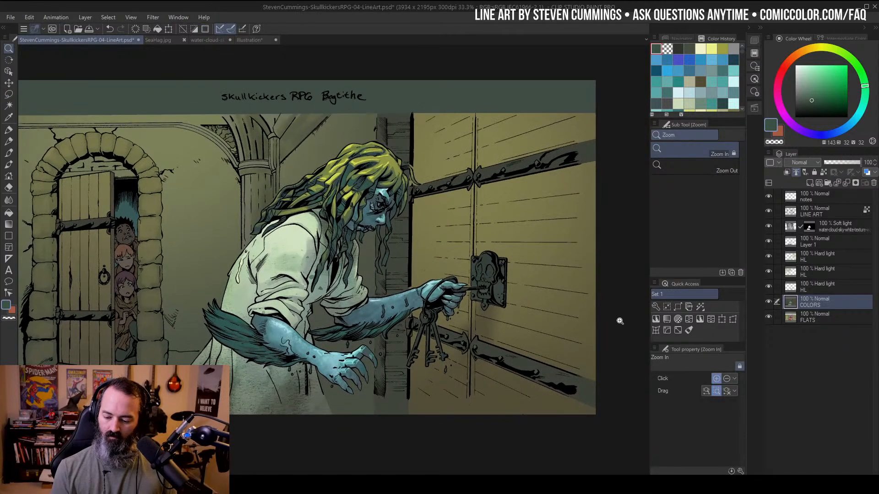
key(ctrl+u)
click(671, 161)
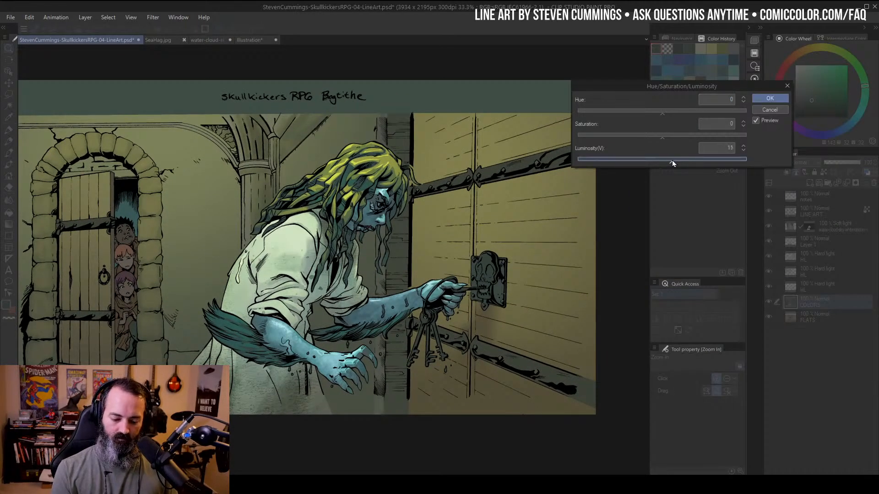
click(670, 136)
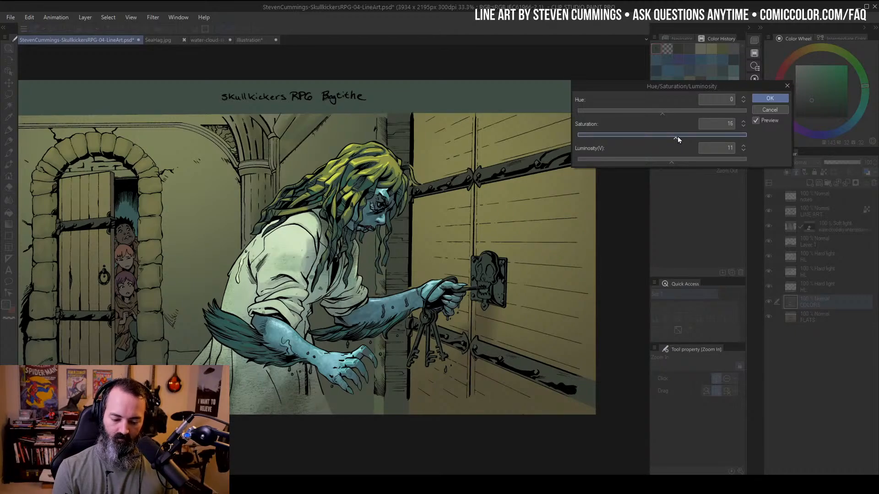
click(770, 98)
key(ctrl+minus)
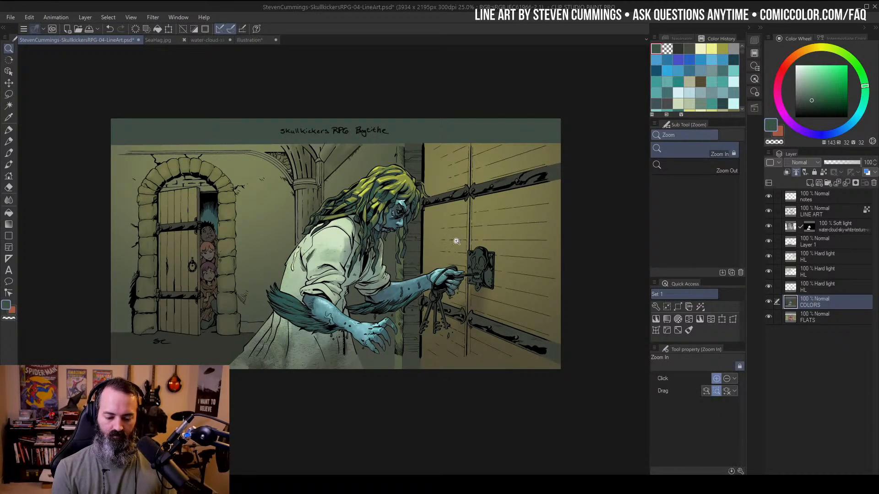
Select the pillar's front face by color and shade its lower part dark green with the PURE PAINT airbrush at size 261.5
click(437, 225)
key(w)
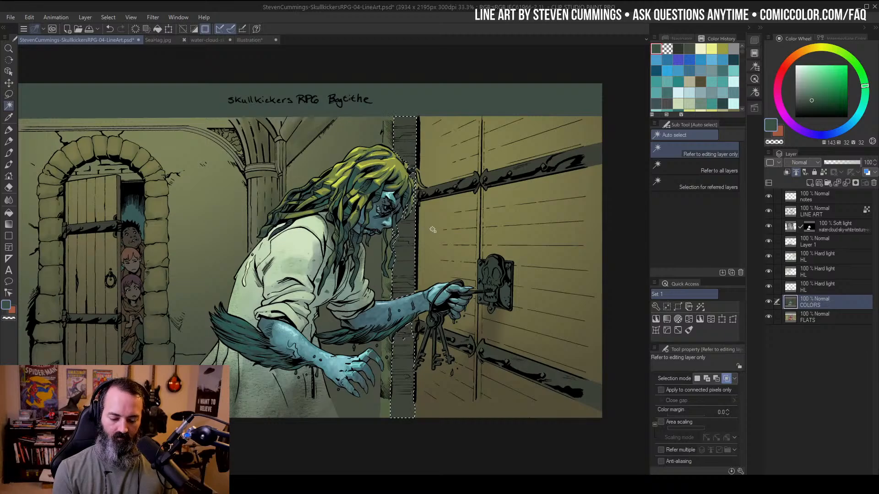
key(b)
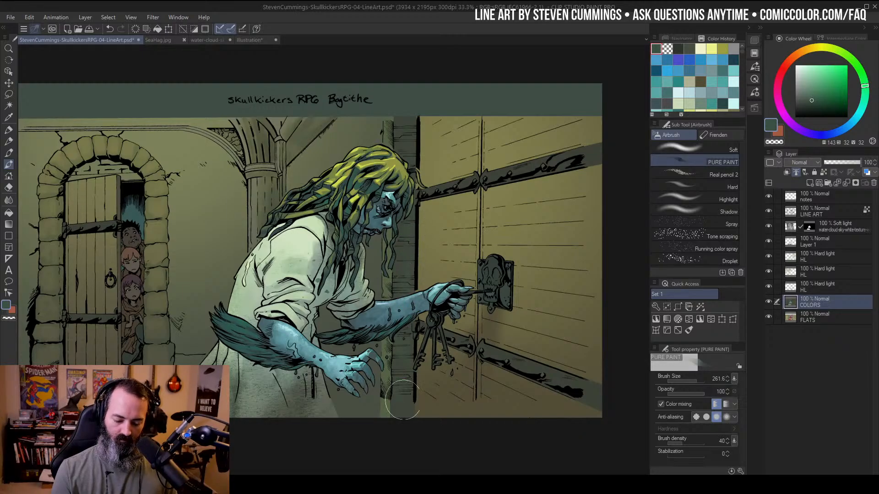
key(slash)
scroll(482, 274, down, 1)
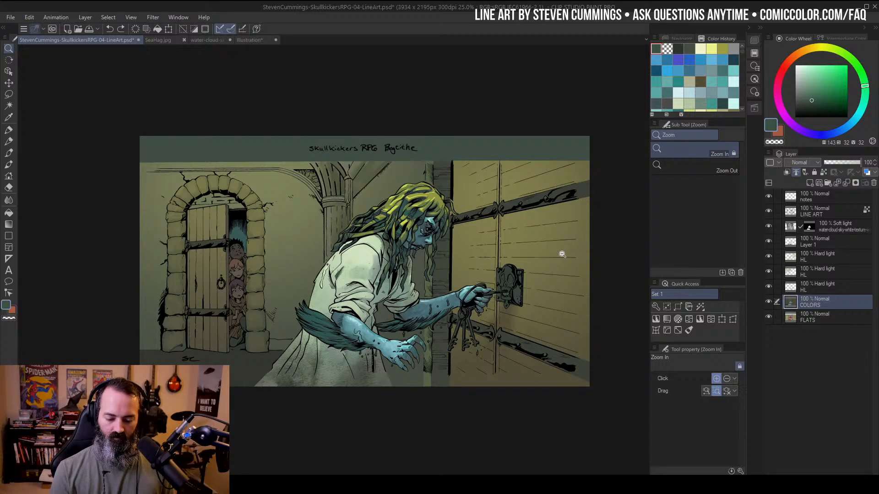
Airbrush the pillar's front face near its upper end with the olive tone sampled from the door
click(479, 220)
key(b)
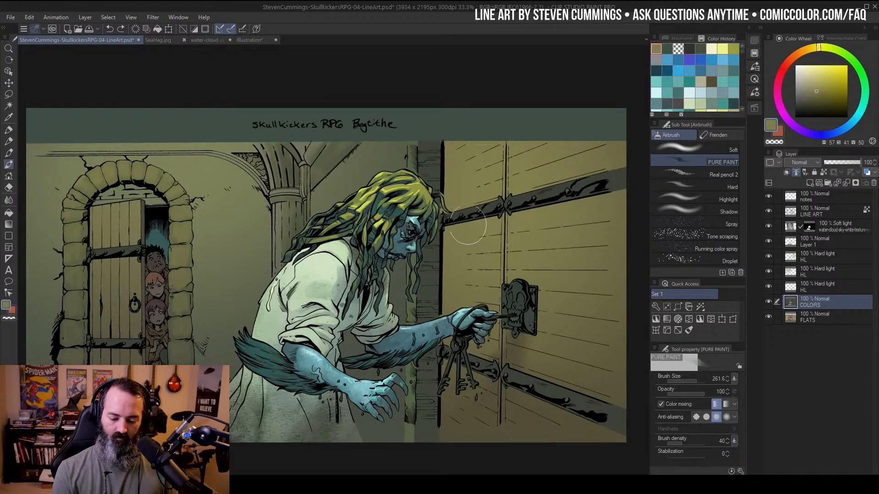
drag(425, 153, 443, 172)
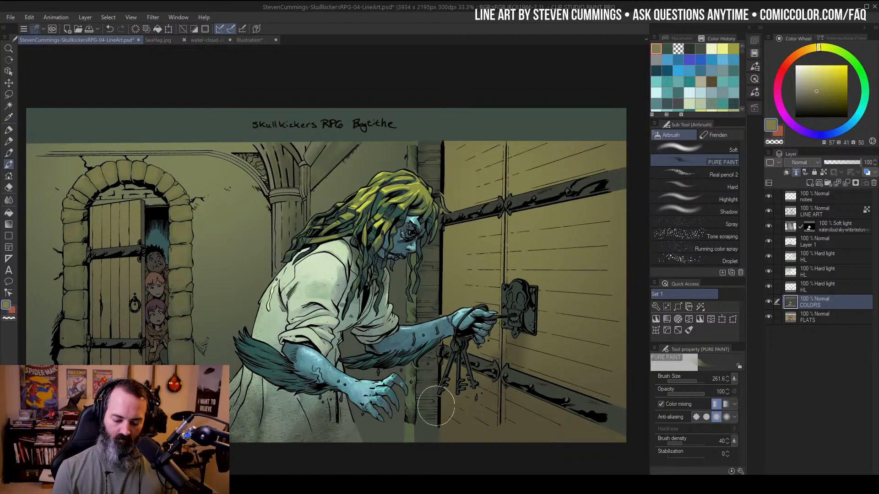
key(/)
scroll(475, 249, down, 3)
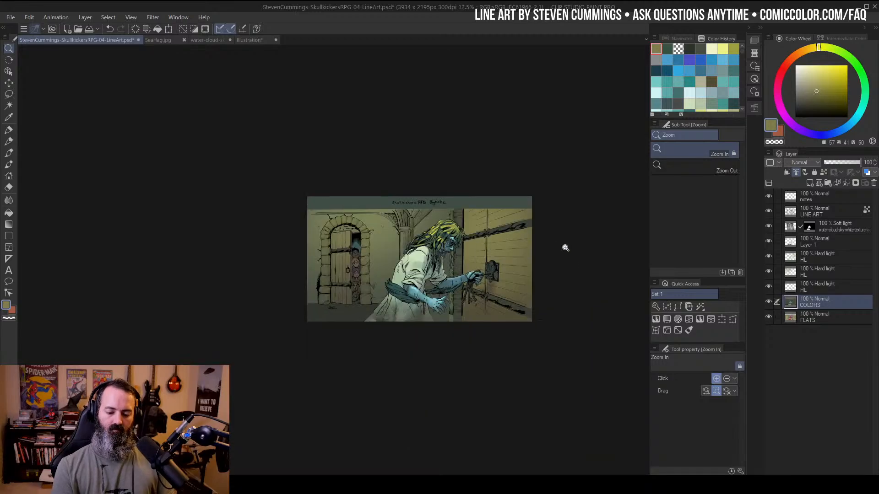
Sample the dark green of the lock plate and keys and lighten it to hue 150, saturation 26, value 43 for highlights
scroll(462, 257, up, 2)
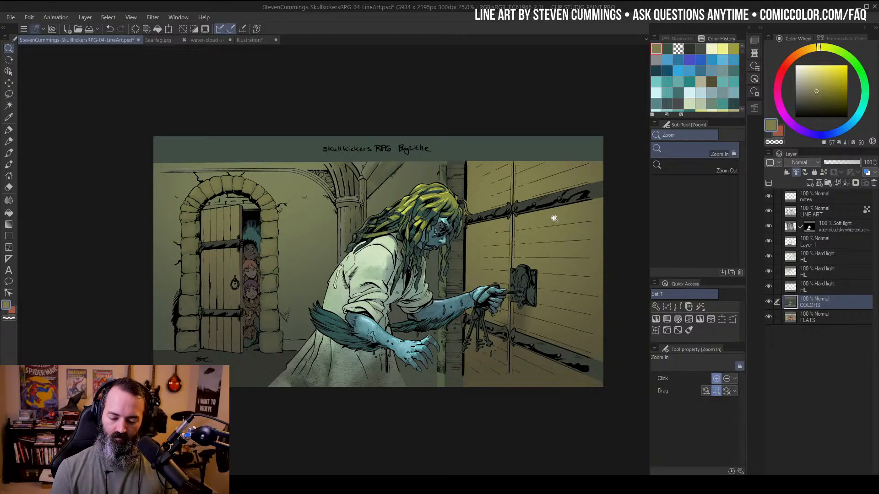
scroll(559, 270, up, 5)
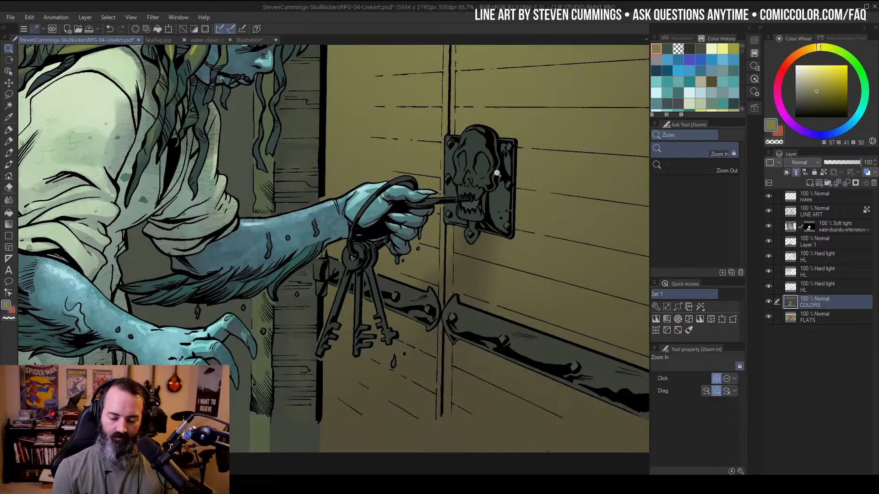
key(w)
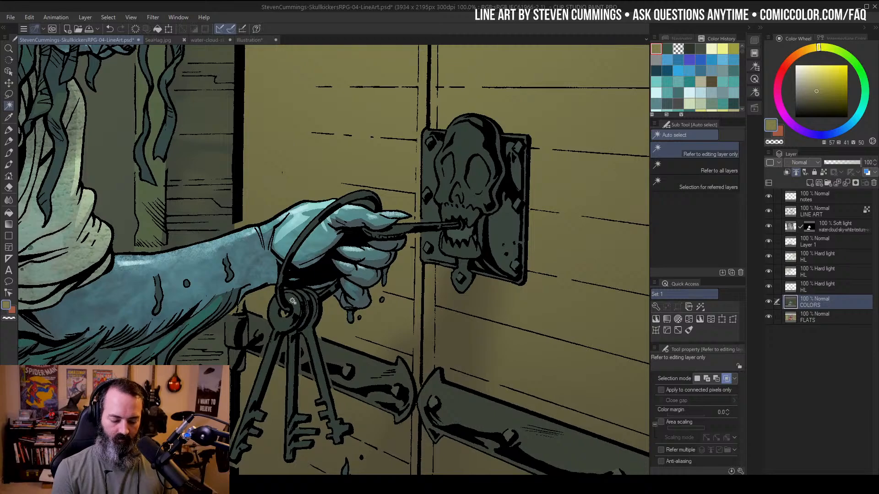
key(b)
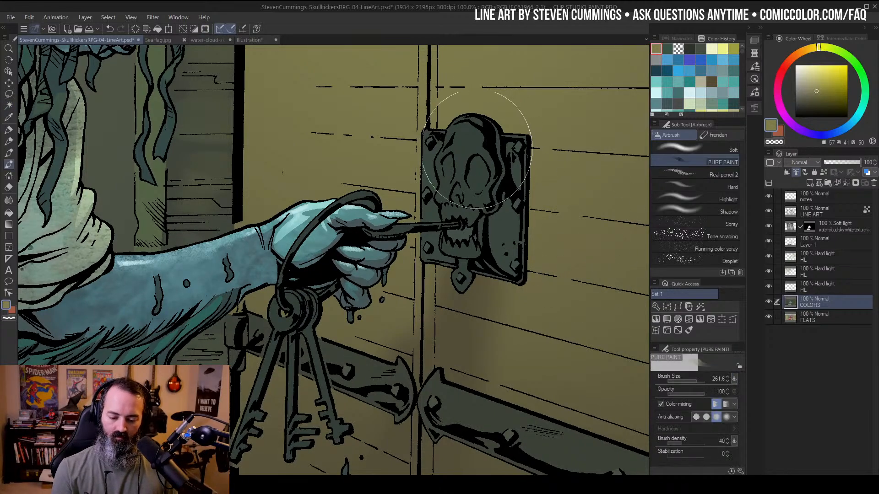
alt+click(473, 157)
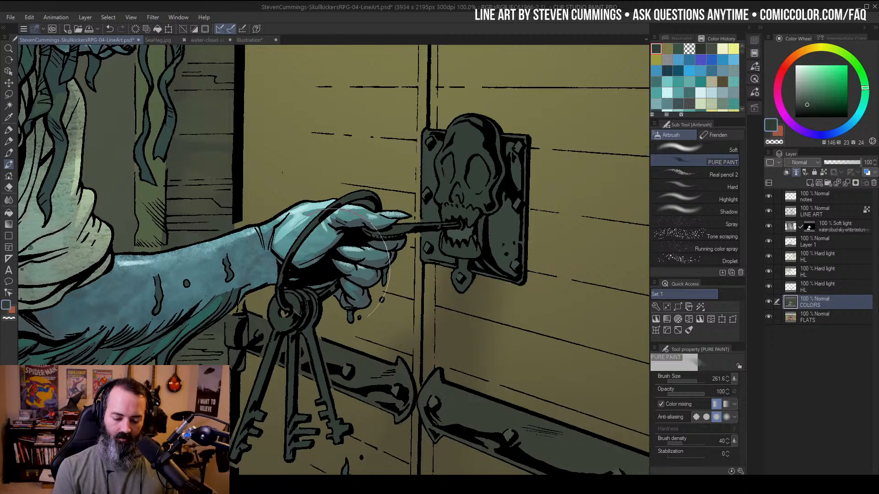
alt+click(294, 304)
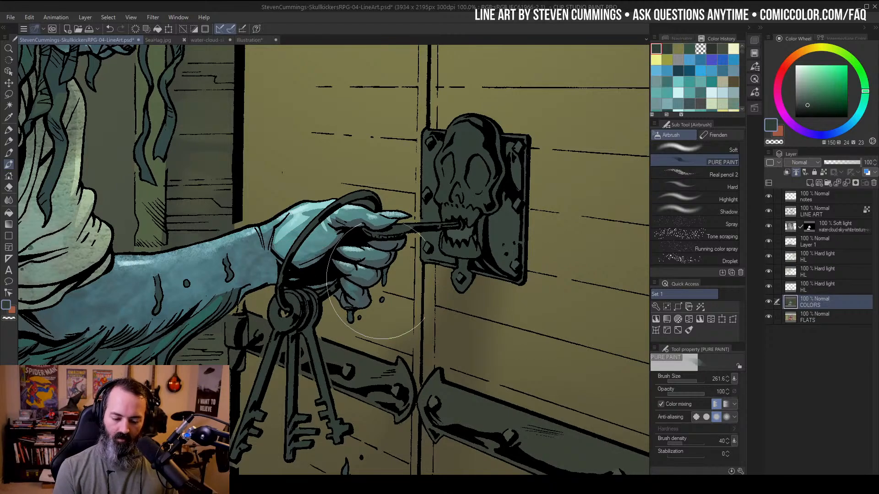
click(809, 93)
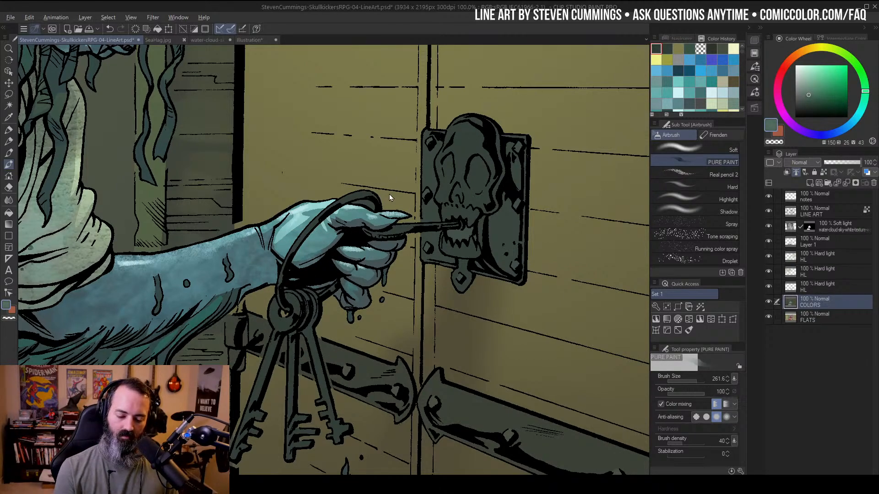
Airbrush highlights on the hanging keys with the PURE PAINT brush at size 33.3
mouse_move(314, 195)
ctrl+alt+mouse_down()
mouse_move(373, 191)
mouse_move(285, 255)
ctrl+alt+mouse_up()
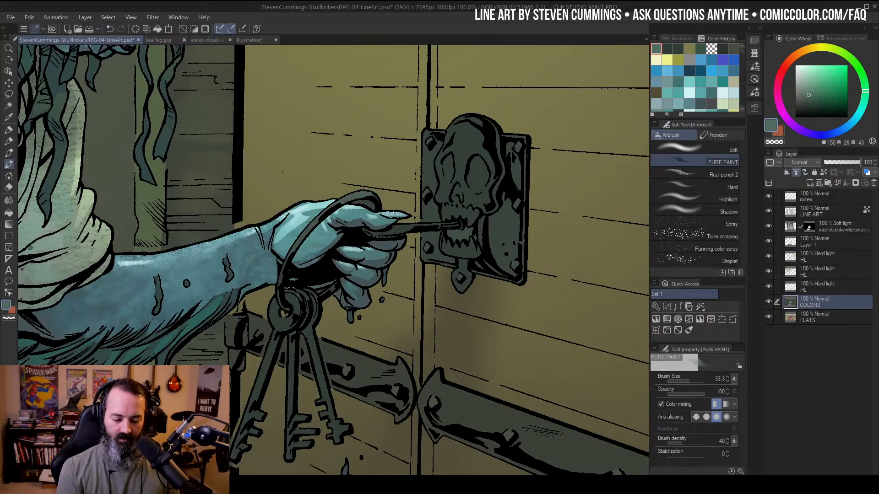
drag(279, 302, 284, 320)
key(ctrl+z)
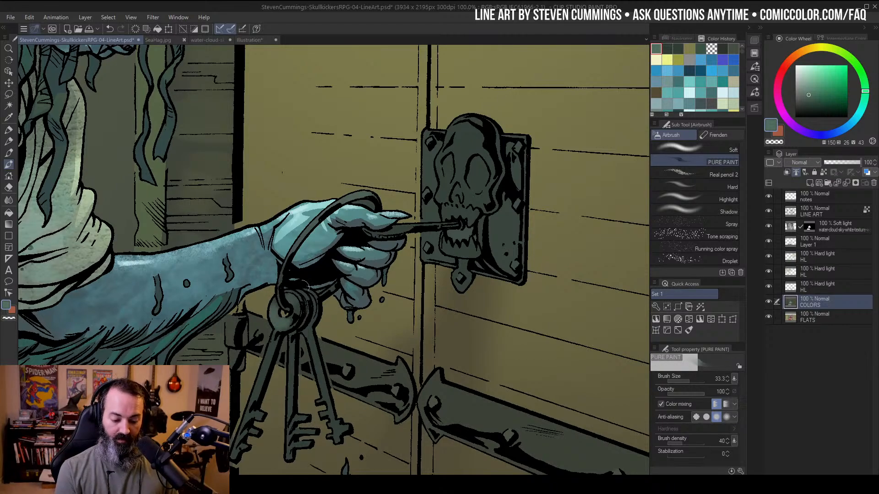
drag(332, 292, 404, 184)
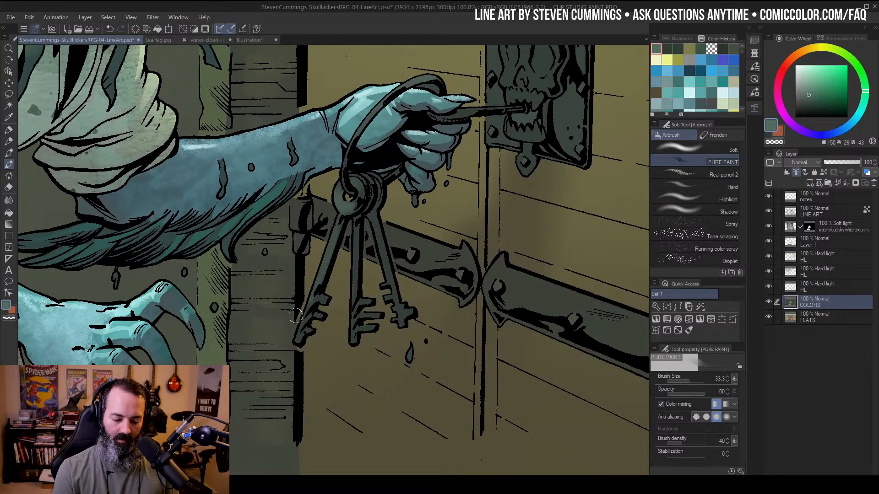
drag(349, 227, 351, 349)
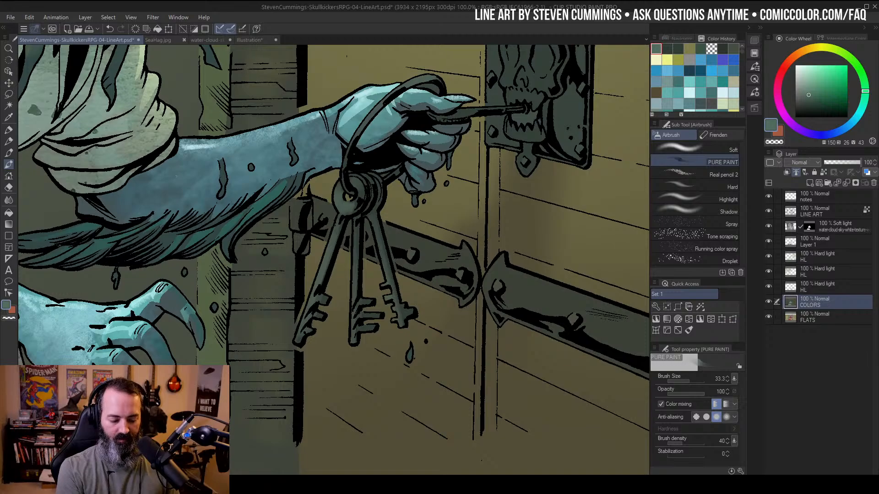
Select the lock's skull by color and airbrush a soft highlight across its forehead with the brush at size 73.3
key(/)
alt+click(410, 227)
alt+click(416, 226)
alt+click(423, 224)
drag(421, 207, 406, 229)
click(406, 229)
click(406, 228)
drag(504, 181, 423, 210)
click(423, 204)
key(b)
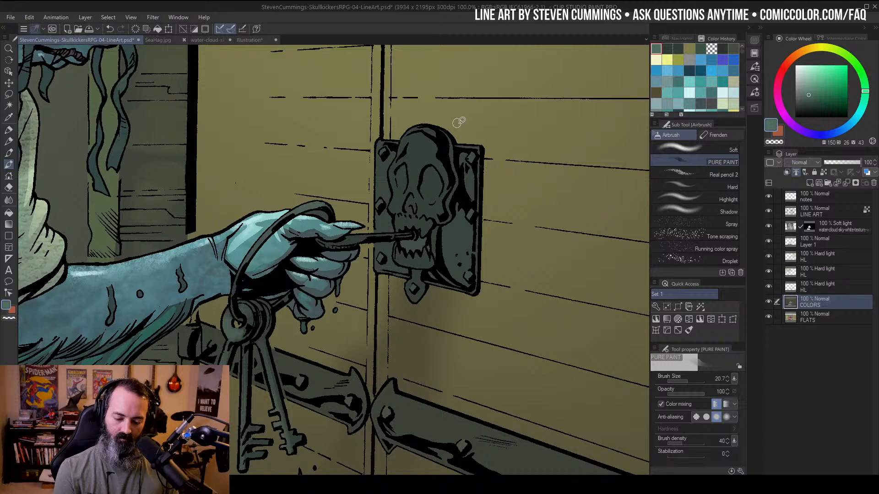
key(w)
click(423, 142)
key(ctrl+h)
key(b)
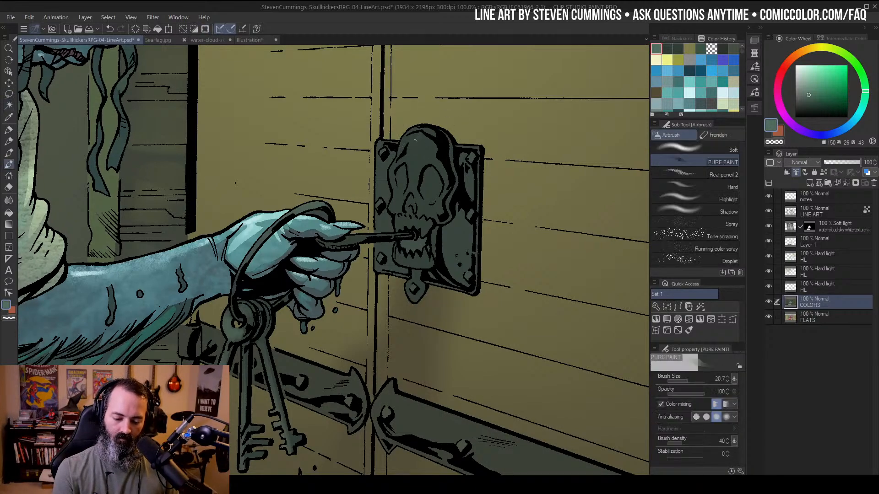
mouse_move(411, 158)
mouse_down()
mouse_move(422, 141)
mouse_move(429, 149)
mouse_up()
key(ctrl+z)
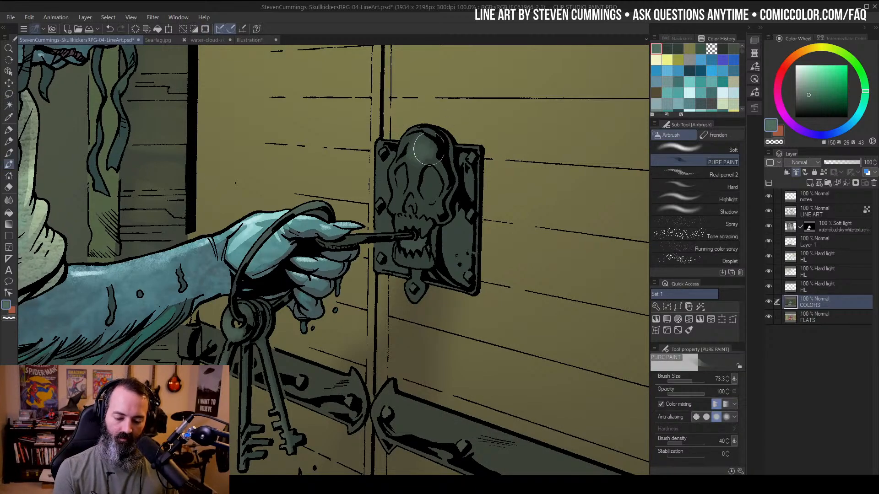
Reduce the airbrush to size 17.1 and paint lighter forms around the skull's brow, eye sockets and cheekbone
key(bracketleft)
key(bracketleft)
key(bracketleft)
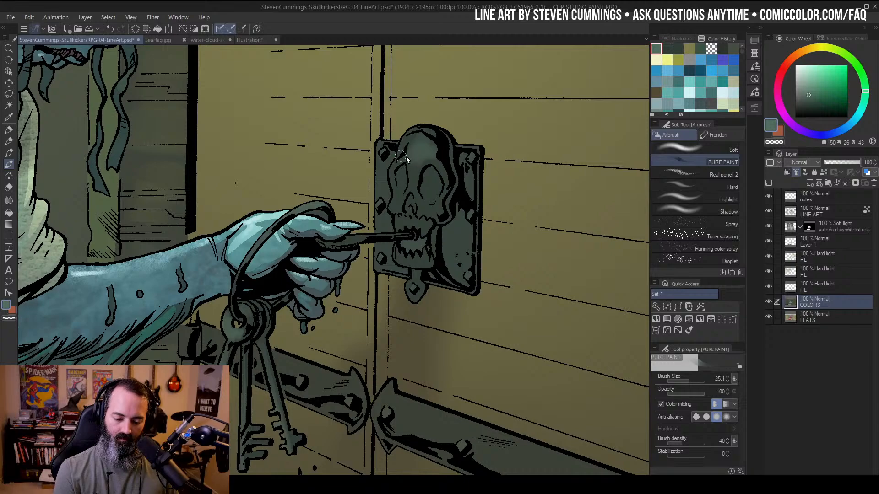
key(bracketleft)
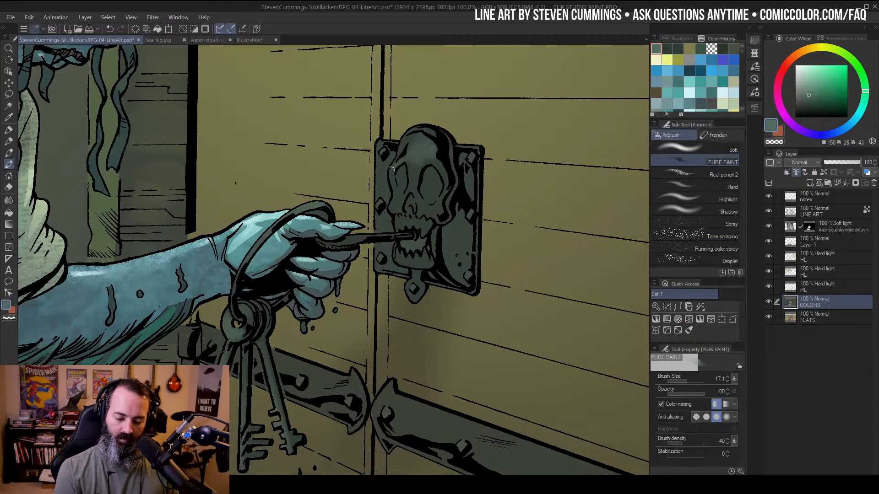
key(ctrl+z)
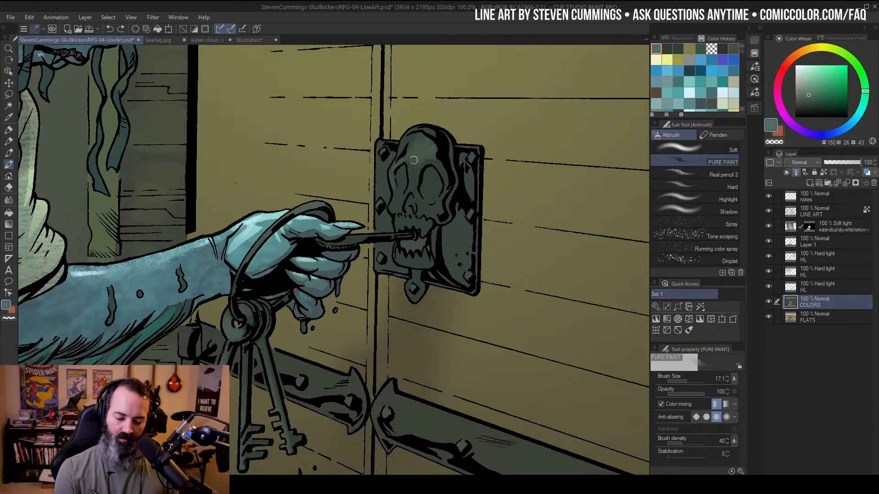
drag(425, 159, 444, 177)
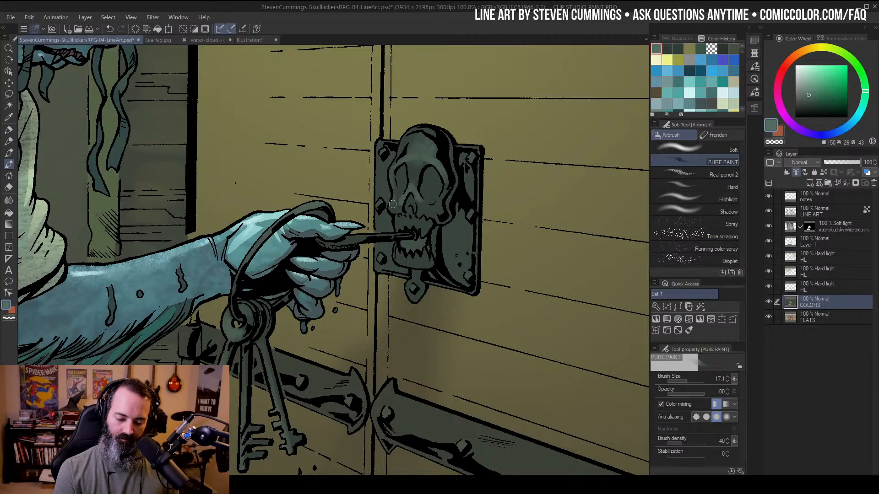
drag(392, 204, 402, 212)
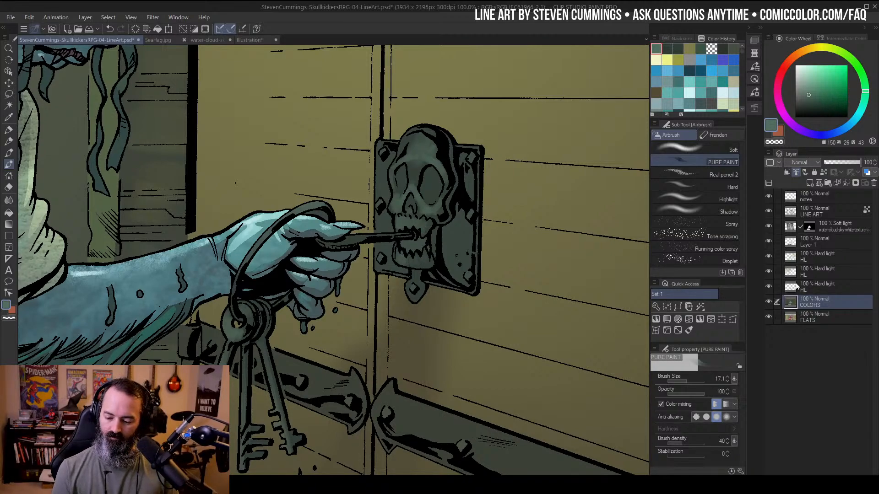
Lasso the inside of the skull's mouth and darken it with Hue/Saturation/Luminosity at luminosity -48
key(m)
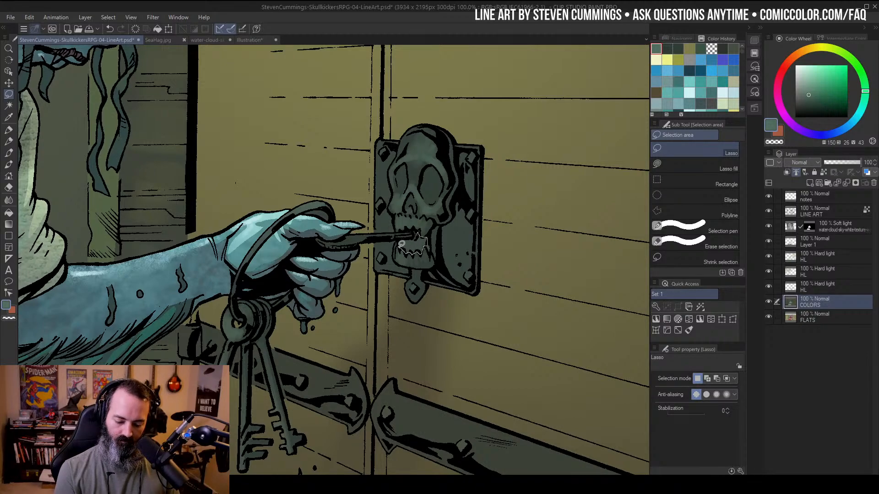
drag(402, 244, 403, 245)
key(ctrl+u)
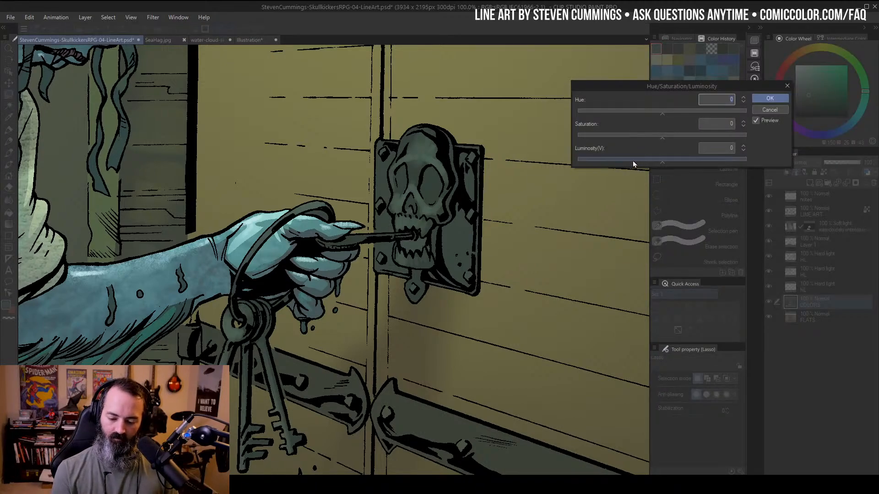
click(633, 162)
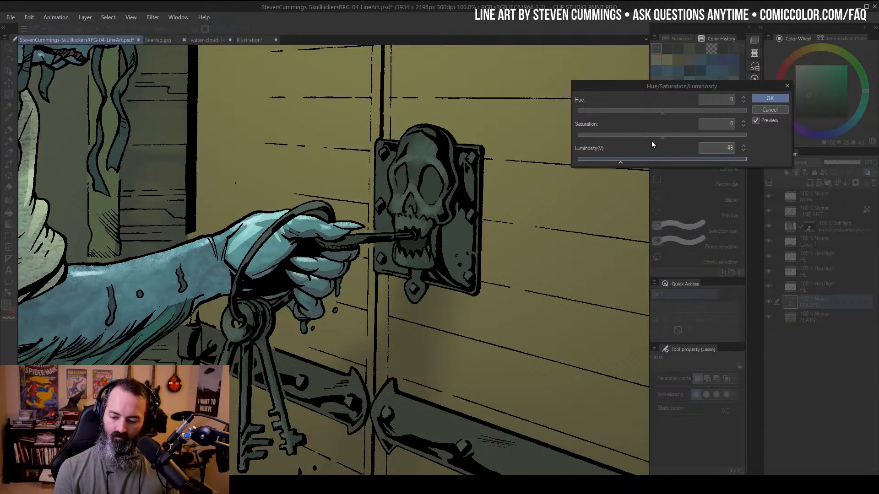
click(770, 98)
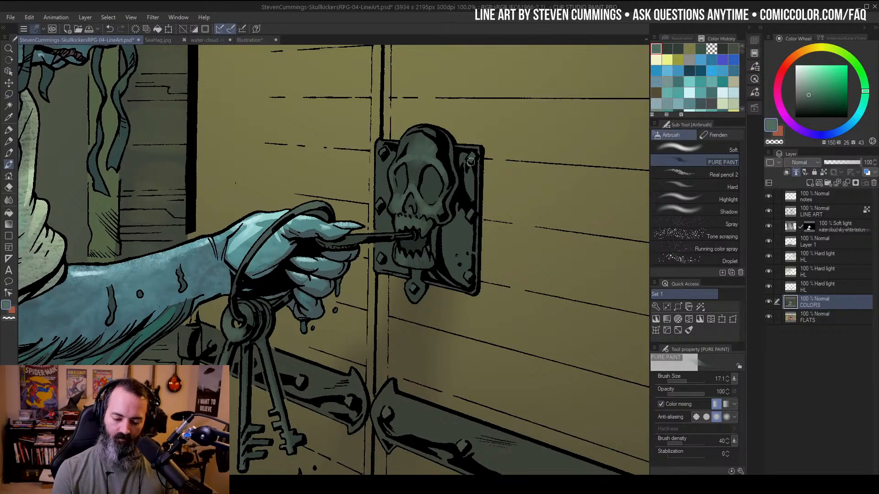
Select the lock plate behind the skull by color and airbrush soft highlights down both of its sides
key(w)
key(b)
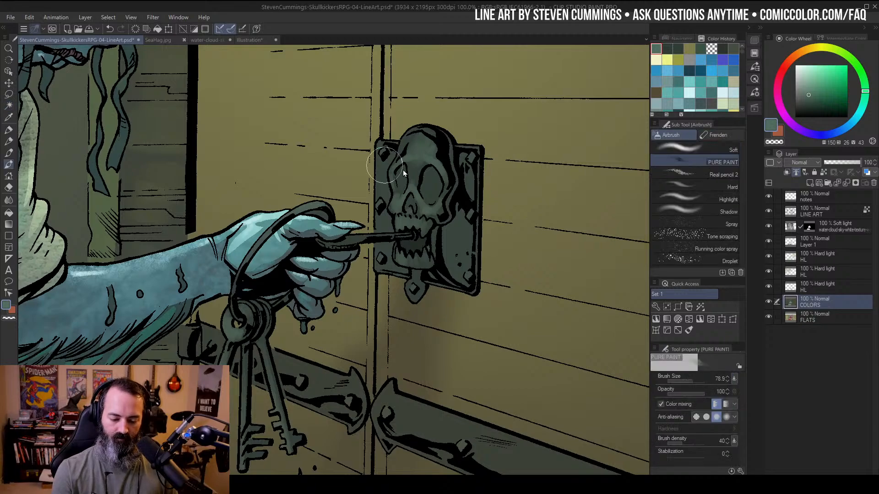
drag(387, 164, 385, 258)
mouse_move(469, 171)
mouse_down()
mouse_move(464, 203)
mouse_move(455, 209)
mouse_move(457, 238)
mouse_up()
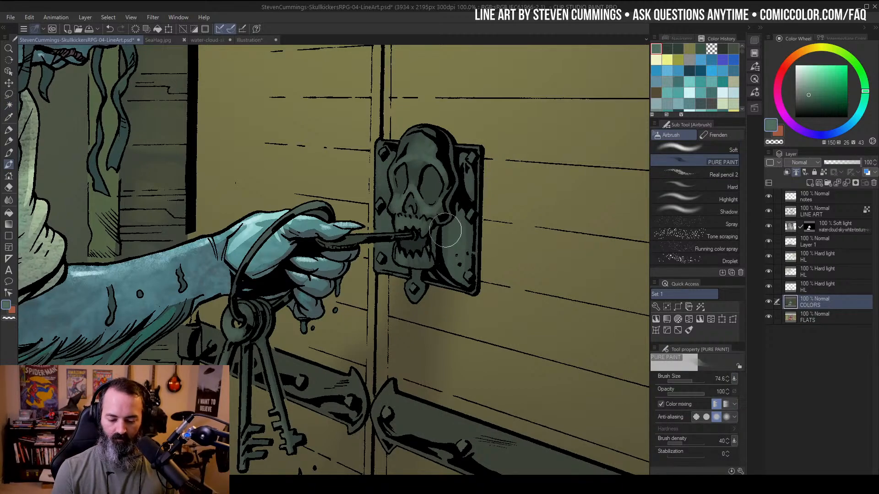
Set a pale mint at hue 150, saturation 27, value 98 and add fine size 8.2 highlights to the skull's forehead and brow
key(alt+space)
click(450, 228)
key(ctrl+space)
double_click(435, 201)
drag(812, 79, 809, 66)
key(b)
mouse_move(394, 157)
ctrl+alt+mouse_down()
mouse_move(404, 173)
mouse_move(390, 160)
mouse_move(446, 144)
ctrl+alt+mouse_up()
key(ctrl+d)
mouse_move(376, 175)
mouse_down()
mouse_move(410, 153)
mouse_move(447, 153)
mouse_move(457, 176)
mouse_move(393, 219)
mouse_move(421, 226)
mouse_up()
key(ctrl+z)
key(ctrl+z)
key(ctrl+z)
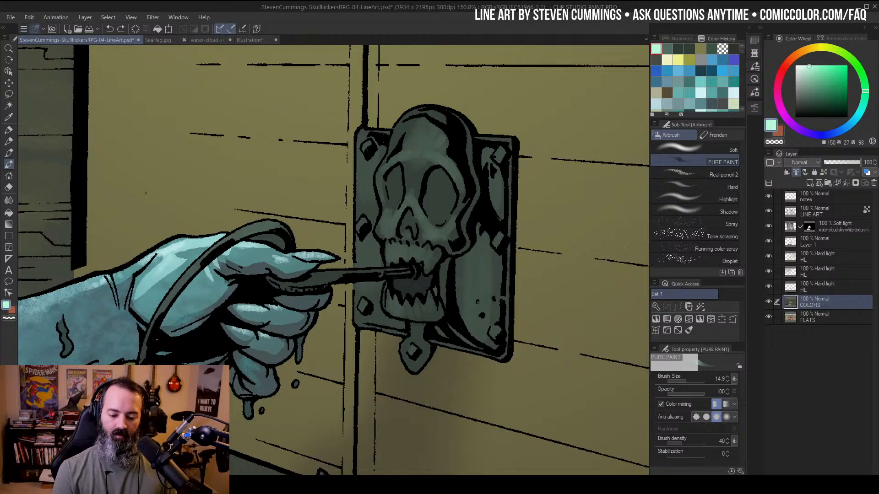
mouse_move(416, 120)
mouse_down()
mouse_move(408, 142)
mouse_move(419, 127)
mouse_up()
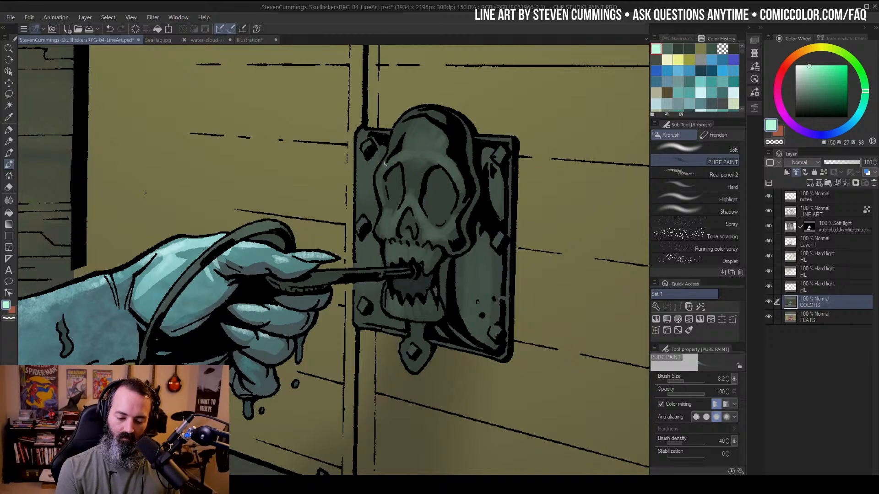
drag(385, 164, 402, 157)
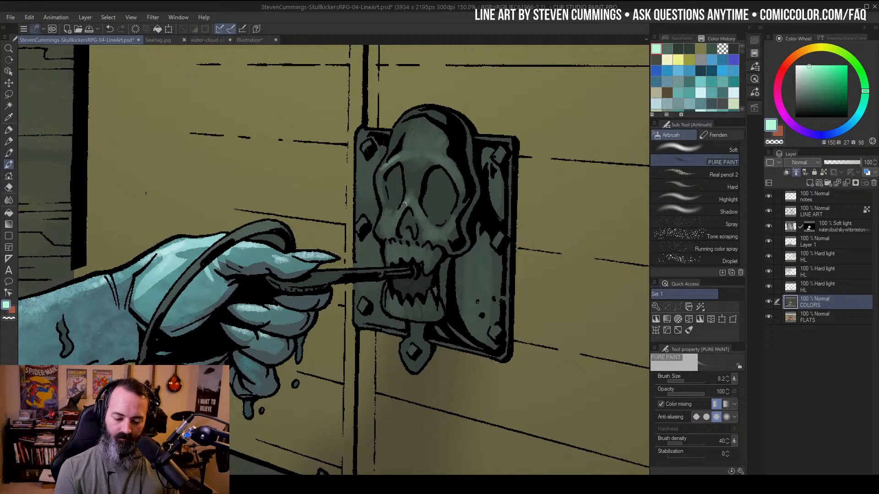
Paint a small pale mint highlight on the bridge of the skull's nose with the brush at size 8.2
key(ctrl+space)
alt+click(458, 231)
alt+click(458, 232)
alt+click(458, 232)
click(454, 242)
click(454, 241)
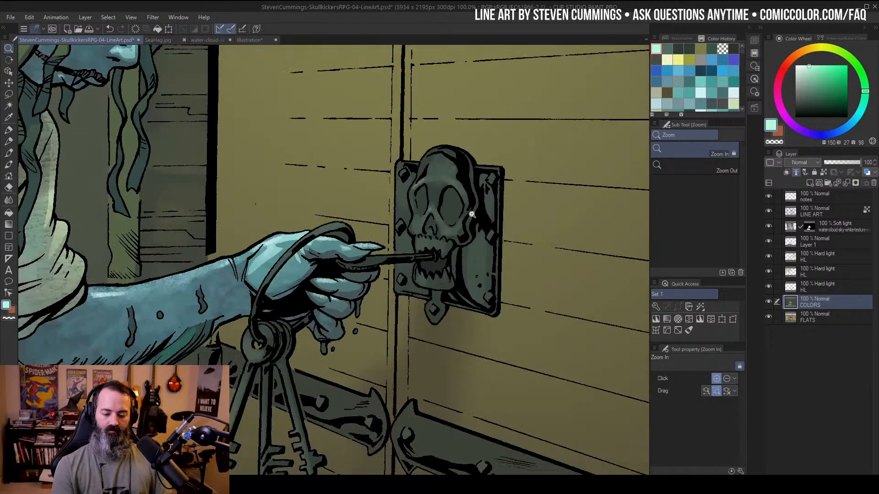
drag(422, 217, 426, 215)
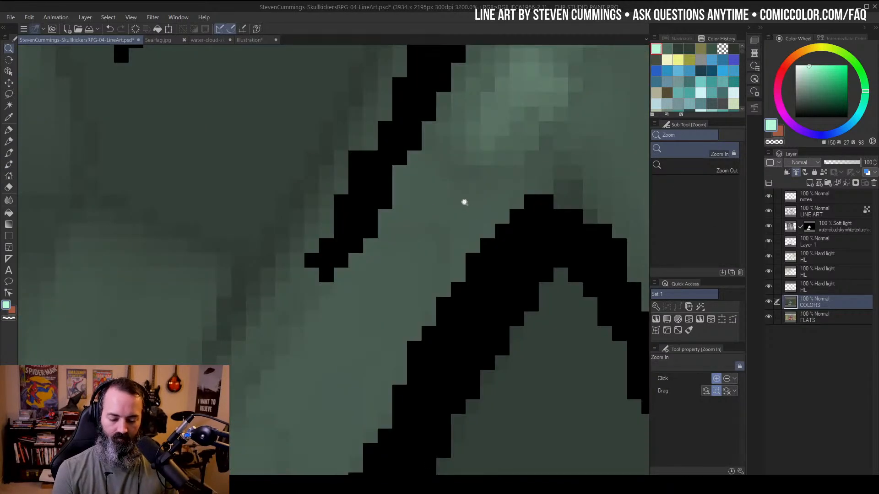
scroll(468, 206, down, 10)
click(486, 199)
click(486, 199)
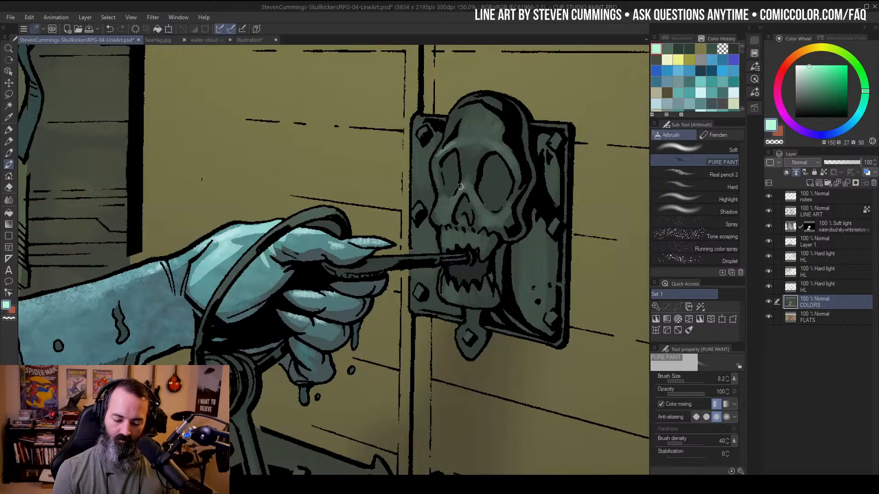
mouse_move(460, 190)
mouse_down()
mouse_move(469, 185)
mouse_move(474, 196)
mouse_up()
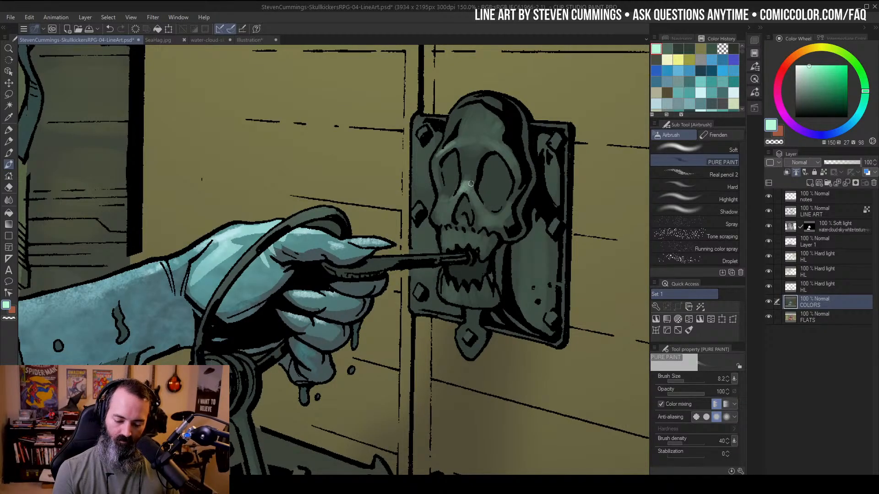
Select the door's metal straps by color and airbrush them at size 68.8 with gray-green at hue 93, saturation 22, value 42
key(ctrl+space)
scroll(479, 247, down, 4)
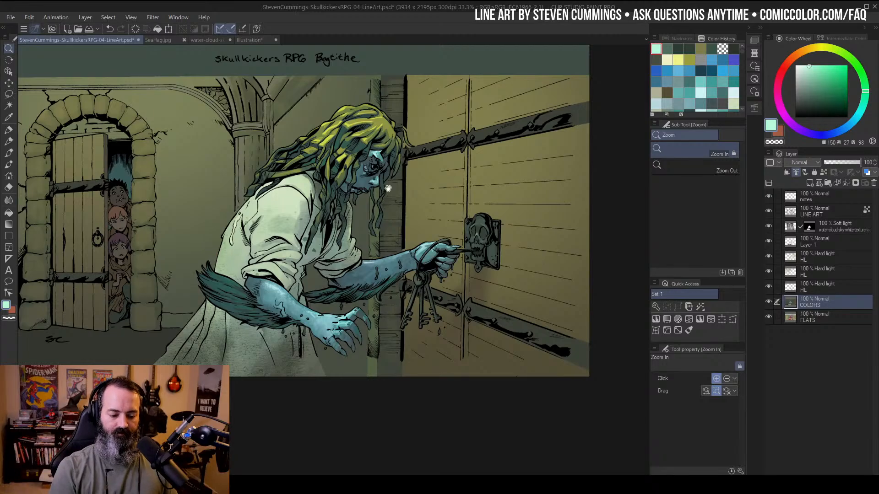
drag(389, 188, 513, 188)
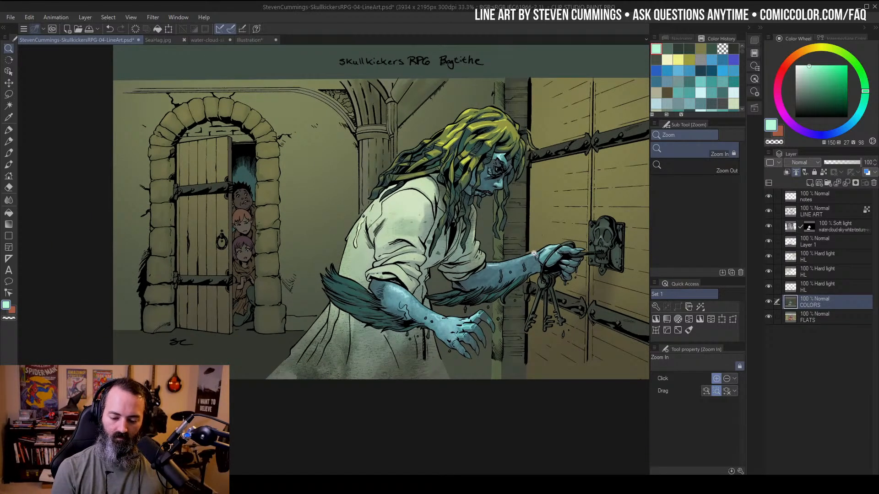
drag(563, 204, 403, 260)
key(w)
click(465, 186)
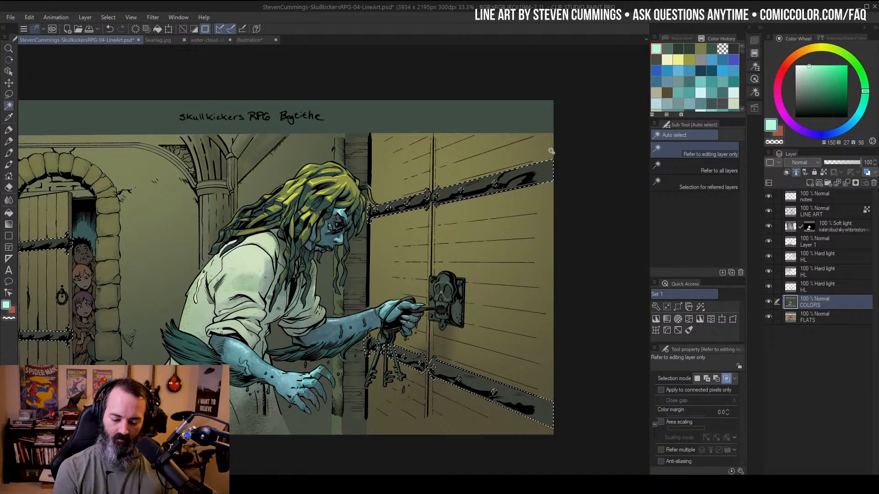
key(ctrl+d)
key(ctrl+space)
click(472, 201)
key(b)
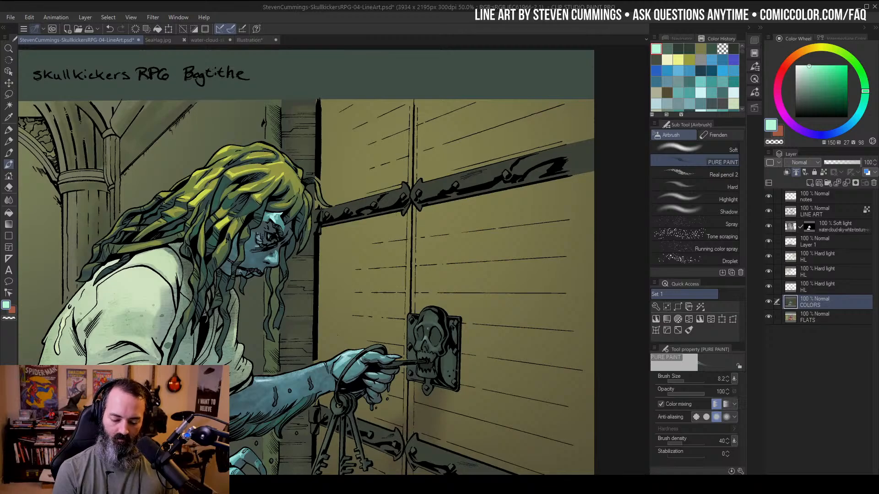
alt+click(428, 328)
alt+click(428, 328)
click(805, 96)
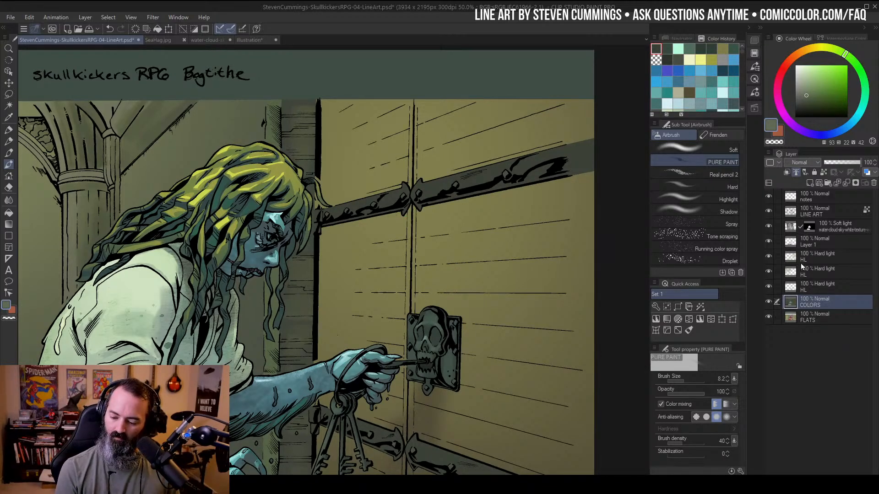
mouse_move(342, 207)
ctrl+alt+mouse_down()
mouse_move(599, 141)
mouse_move(541, 156)
mouse_move(580, 159)
ctrl+alt+mouse_up()
mouse_move(492, 200)
mouse_down()
mouse_move(529, 117)
mouse_move(531, 91)
mouse_up()
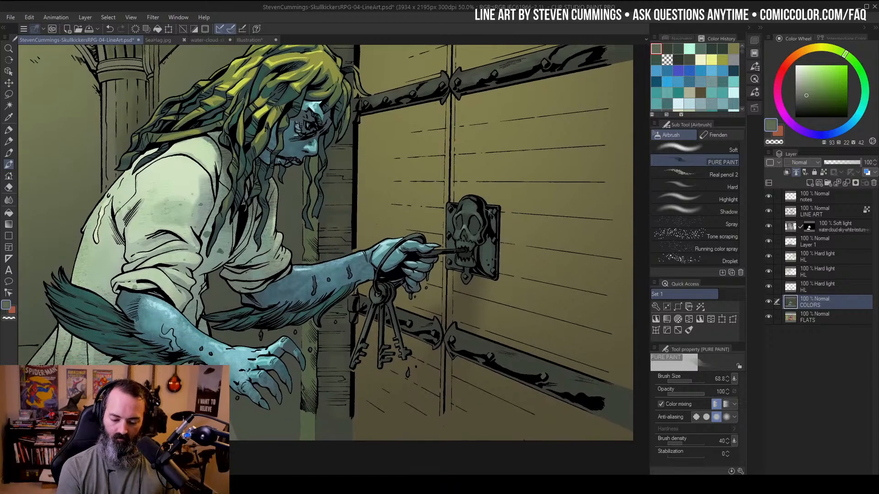
mouse_move(400, 318)
mouse_down()
mouse_move(561, 373)
mouse_move(511, 366)
mouse_move(507, 359)
mouse_move(609, 384)
mouse_move(572, 386)
mouse_move(635, 396)
mouse_move(605, 402)
mouse_move(644, 412)
mouse_up()
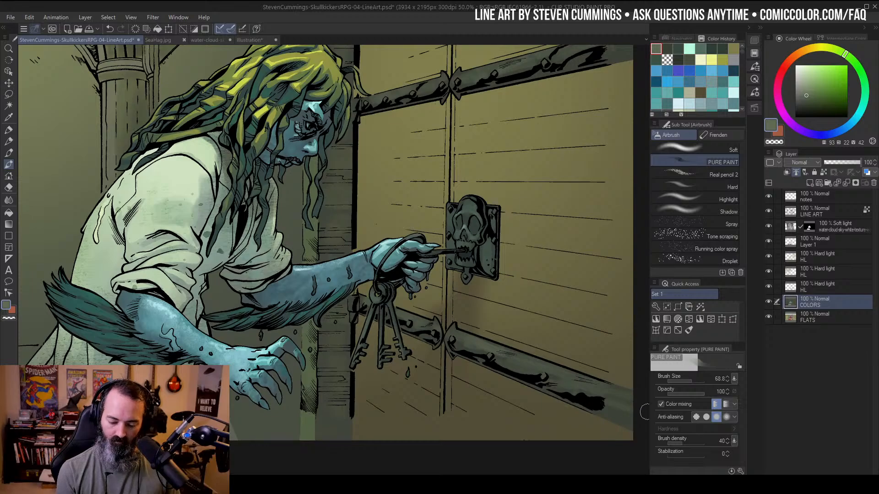
key(ctrl+space)
alt+click(489, 250)
drag(543, 168, 539, 176)
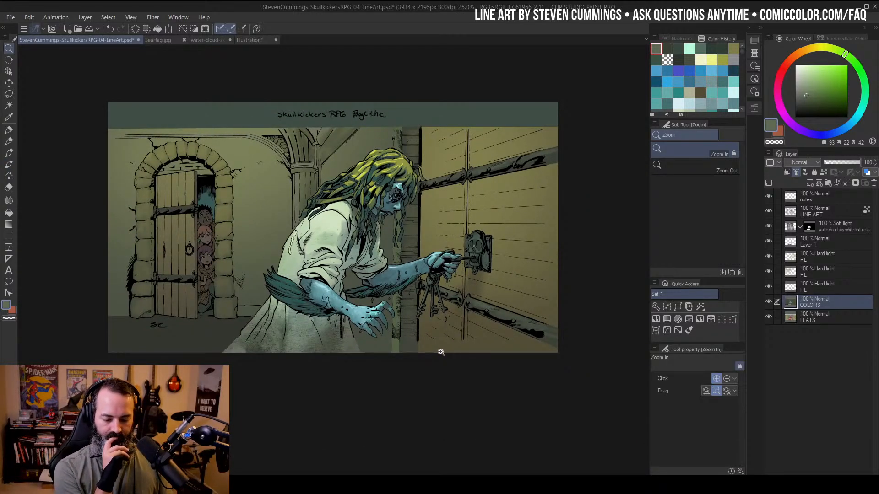
alt+click(417, 235)
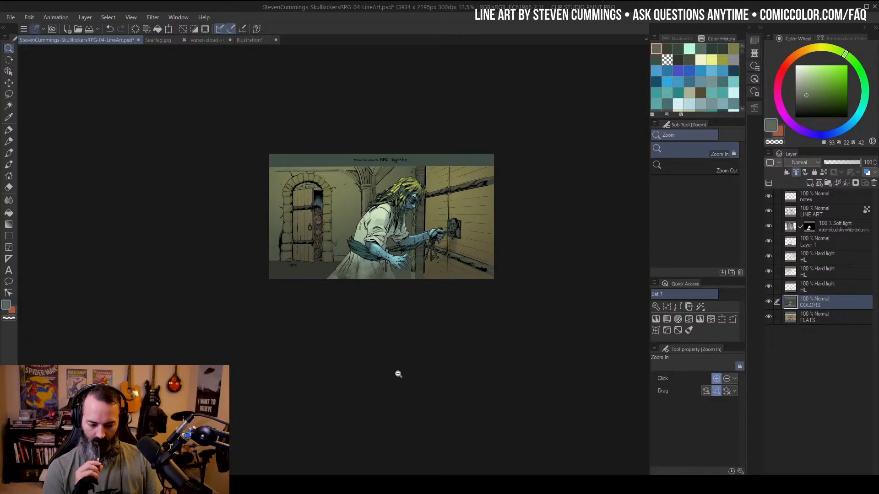
click(399, 226)
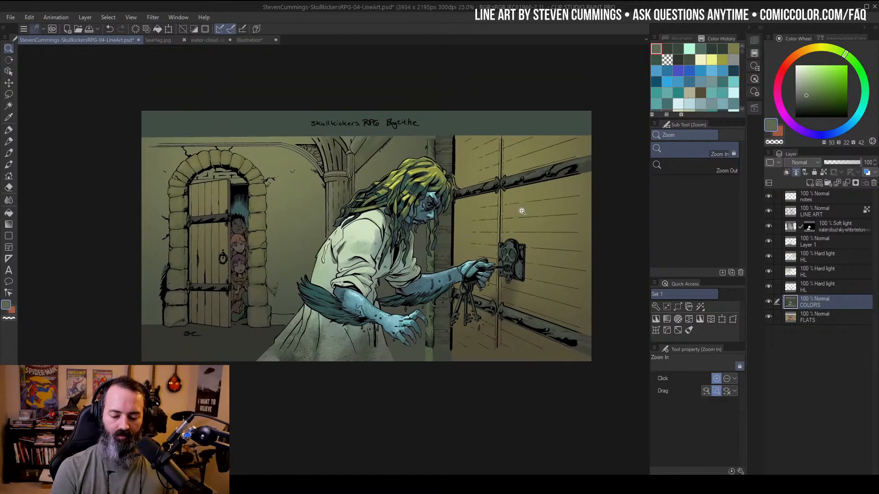
Paste the wood texture on a new layer, rotate it so the grain runs vertically, and place it over the small arched door
key(m)
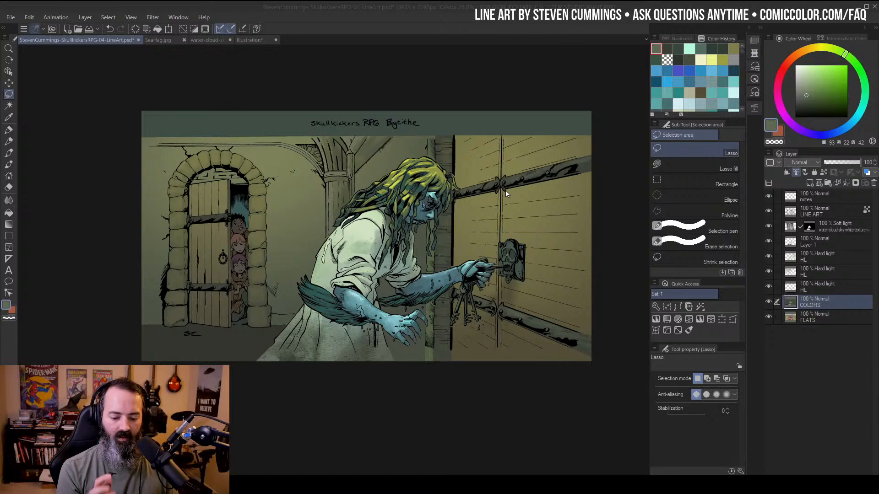
click(426, 170)
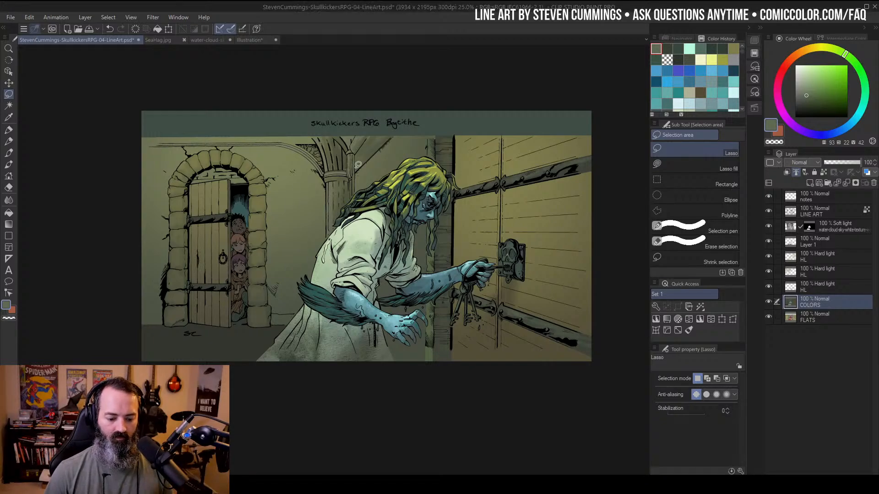
key(ctrl+v)
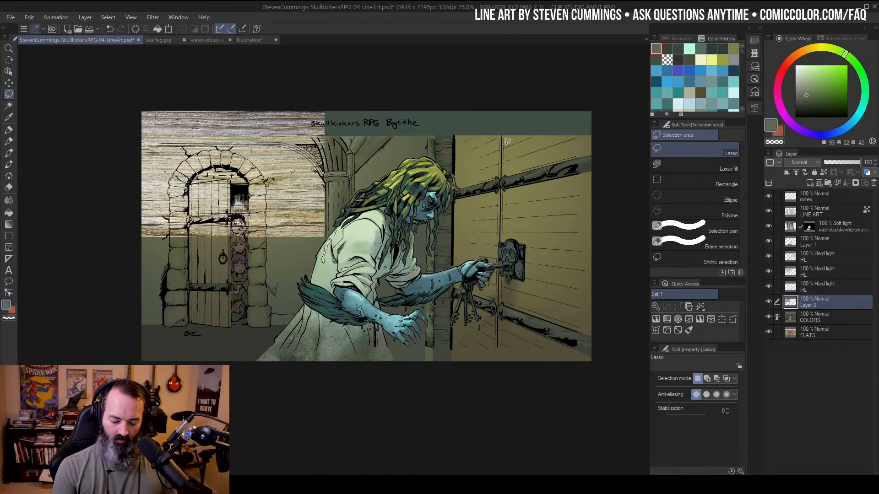
key(ctrl+t)
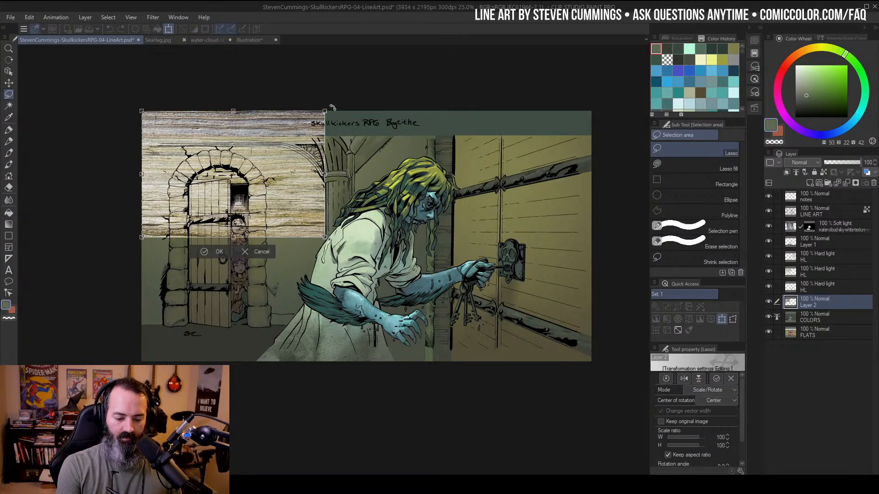
drag(339, 122, 296, 268)
drag(272, 181, 261, 252)
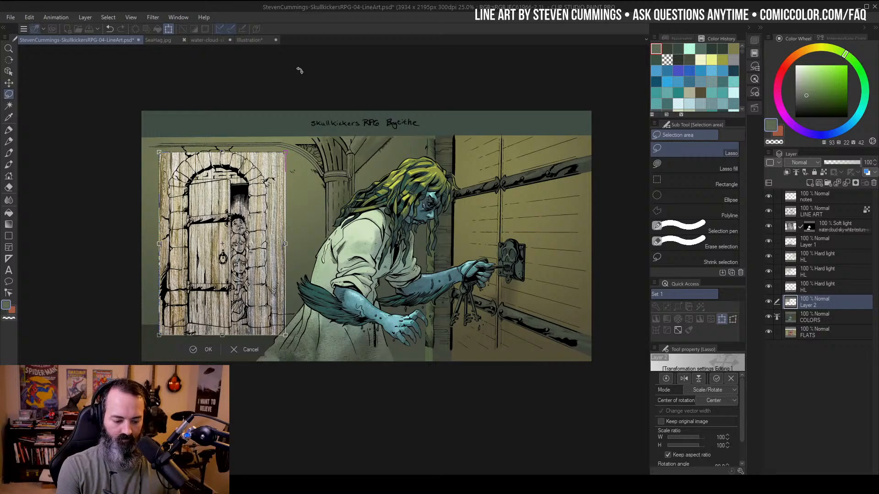
click(193, 349)
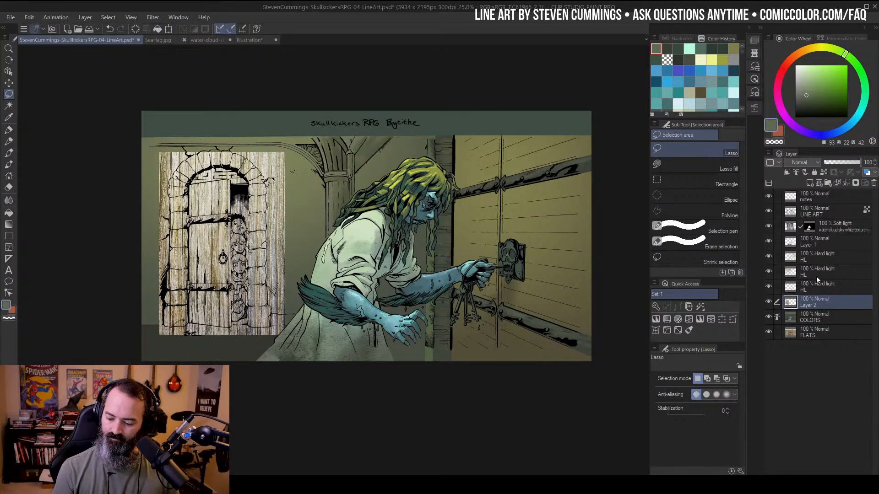
Select the small door's planks by color on the COLORS layer and mask the Layer 2 wood texture to that selection
click(790, 317)
key(w)
click(217, 202)
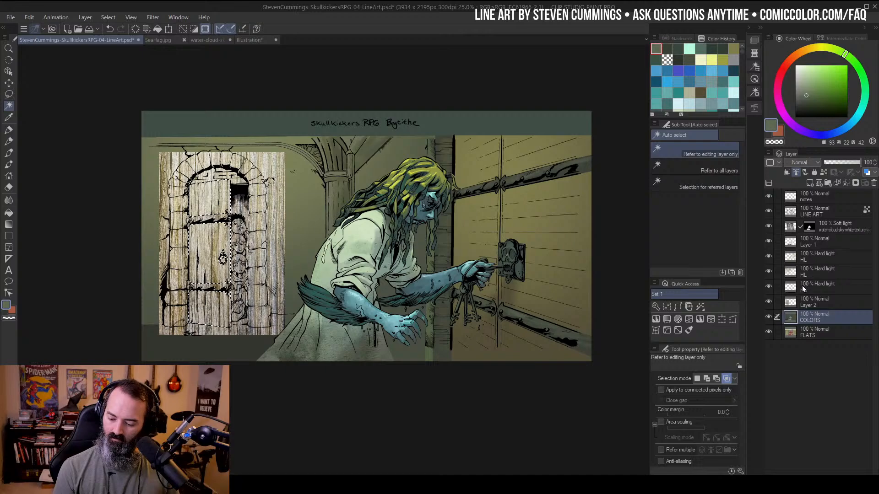
click(824, 227)
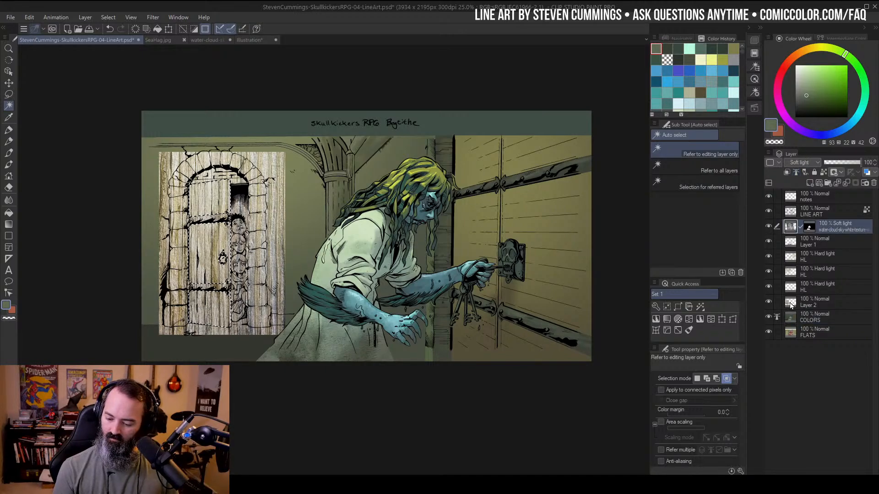
click(813, 302)
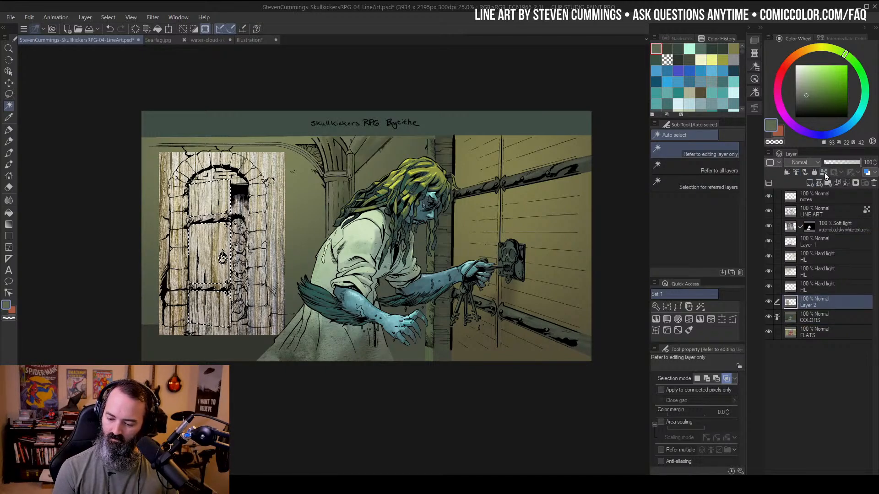
click(854, 182)
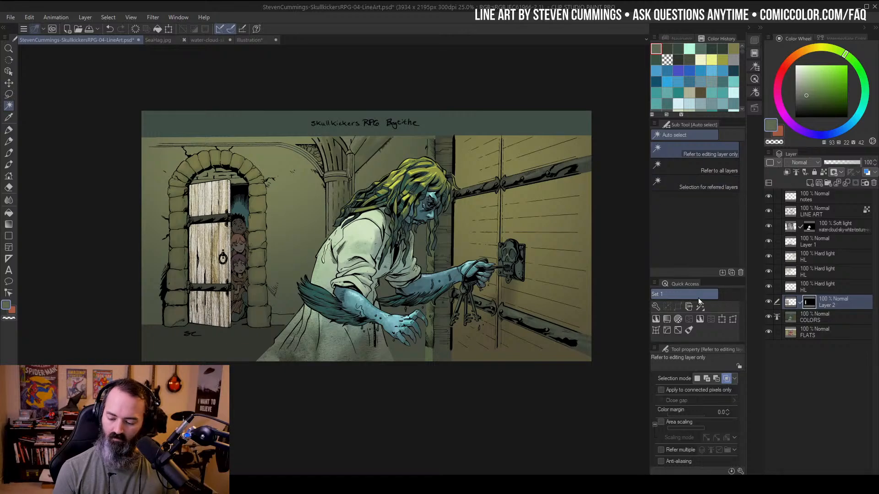
Set the blend mode of the small door's masked wood texture to Overlay
click(814, 162)
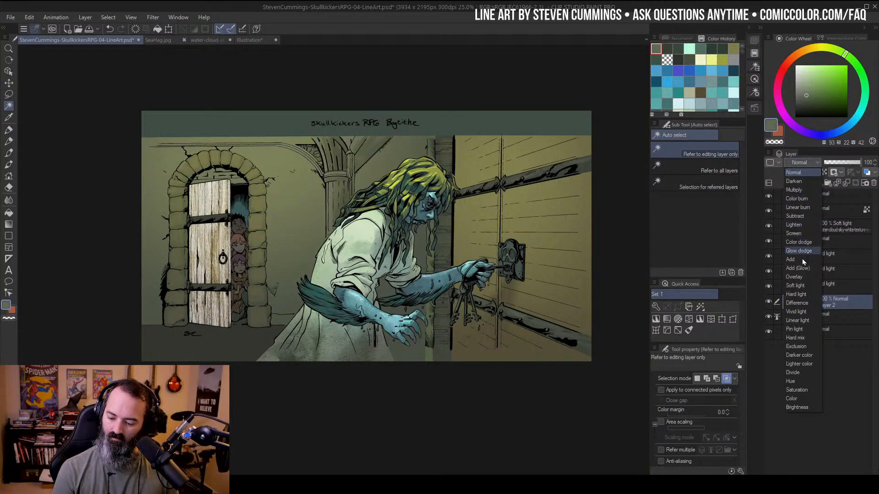
click(796, 277)
ctrl+click(243, 224)
click(243, 225)
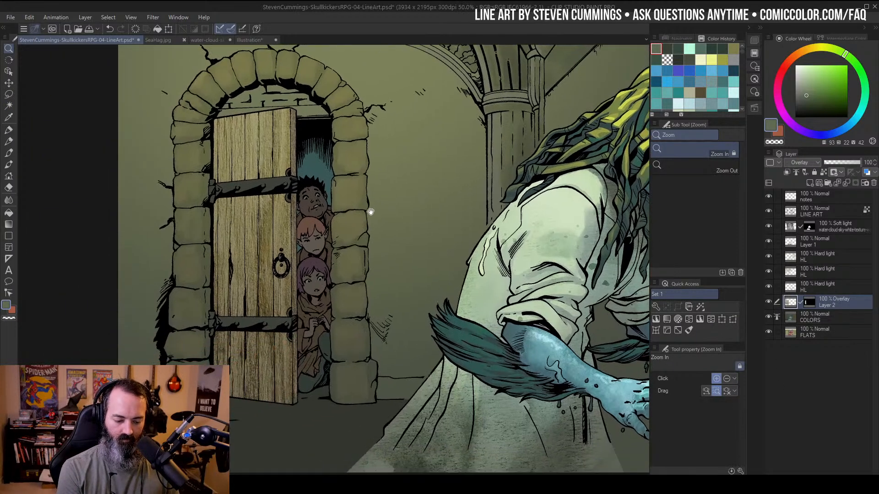
Compare the small door with and without its wood texture and lower the texture layer's opacity to 43%
click(769, 302)
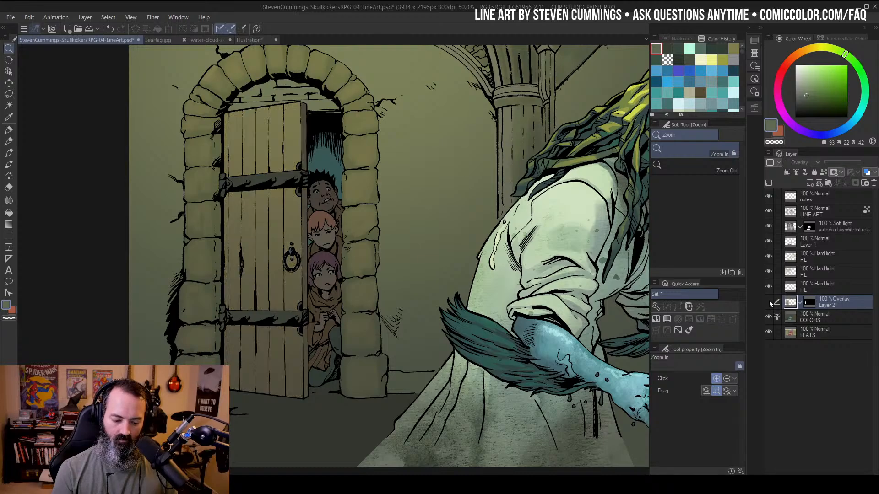
click(768, 302)
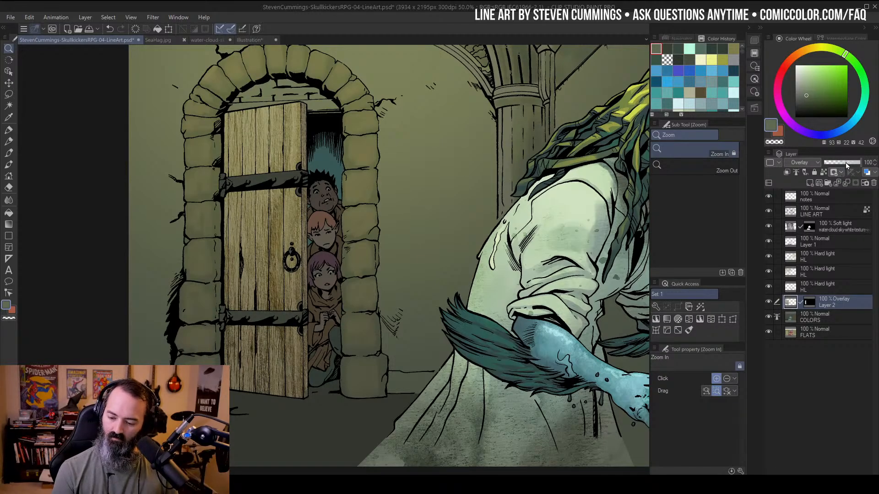
drag(846, 164, 850, 163)
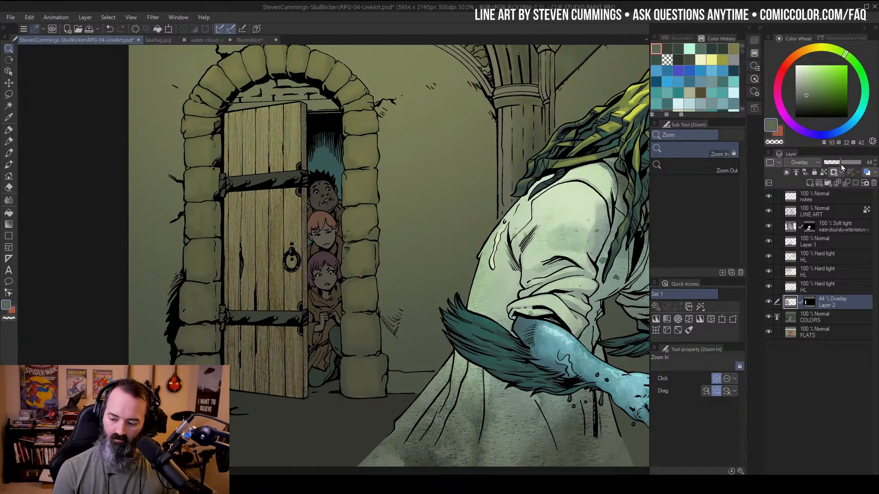
drag(842, 163, 839, 164)
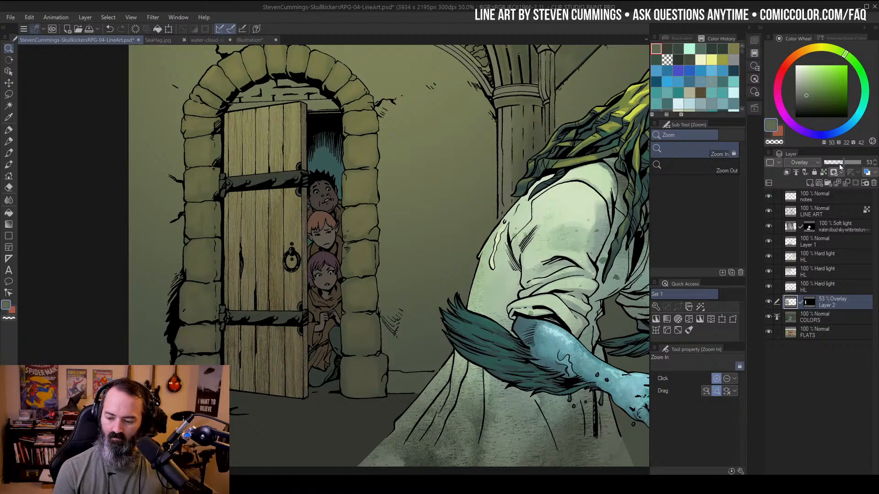
Paste a second copy of the wood texture on its own layer and move it over the upper part of the large door
alt+click(469, 206)
drag(529, 217, 361, 250)
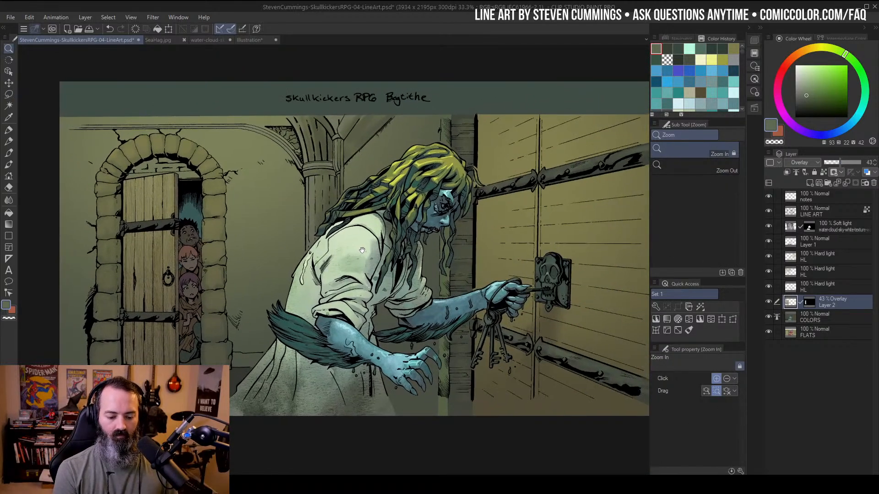
drag(478, 208, 457, 185)
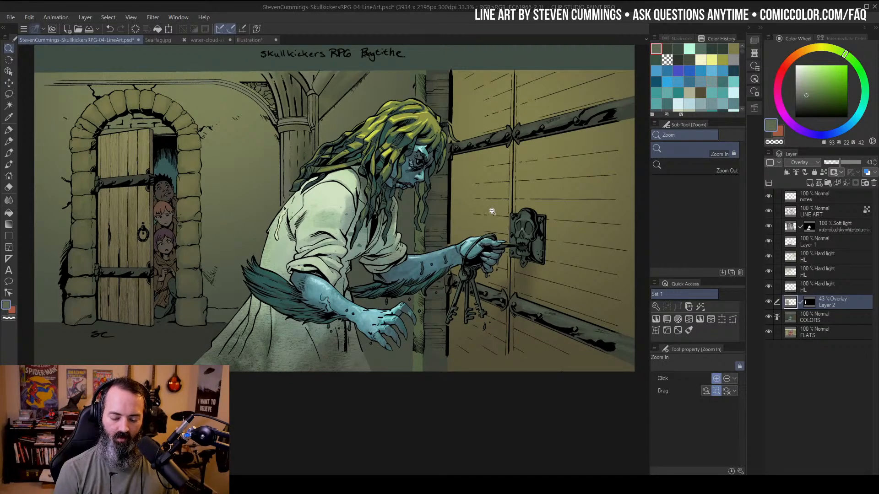
alt+click(417, 224)
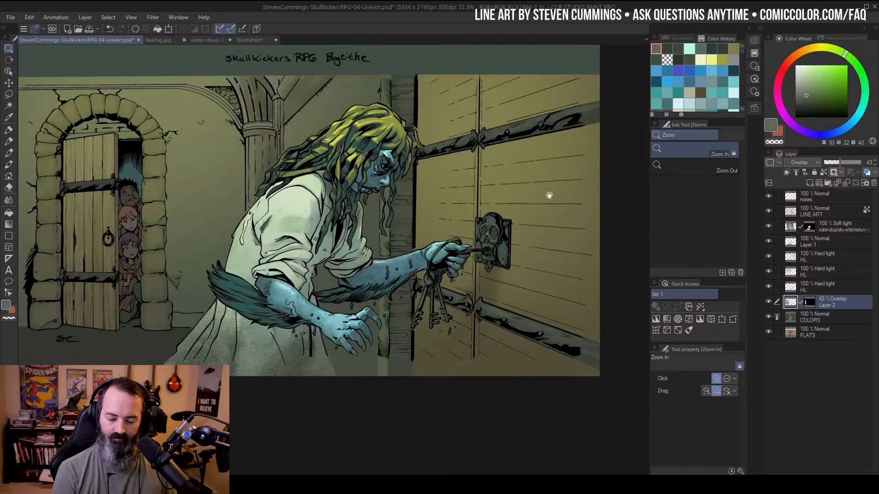
click(550, 204)
key(l)
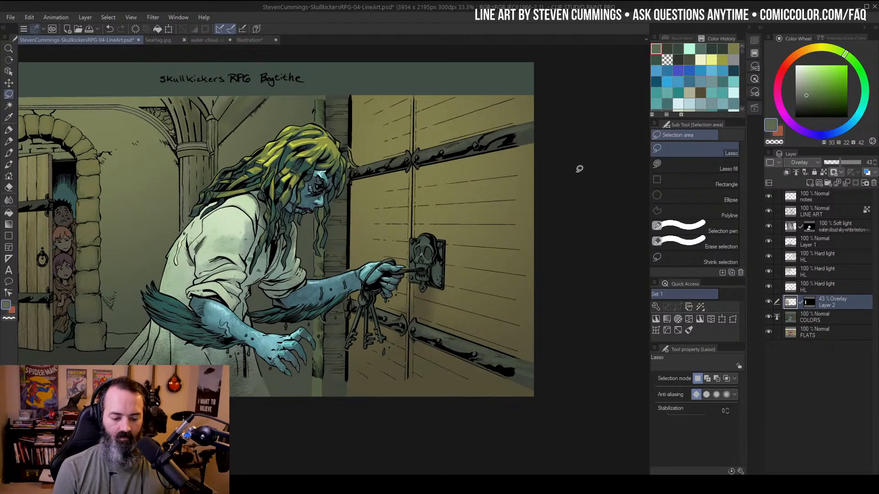
key(ctrl+v)
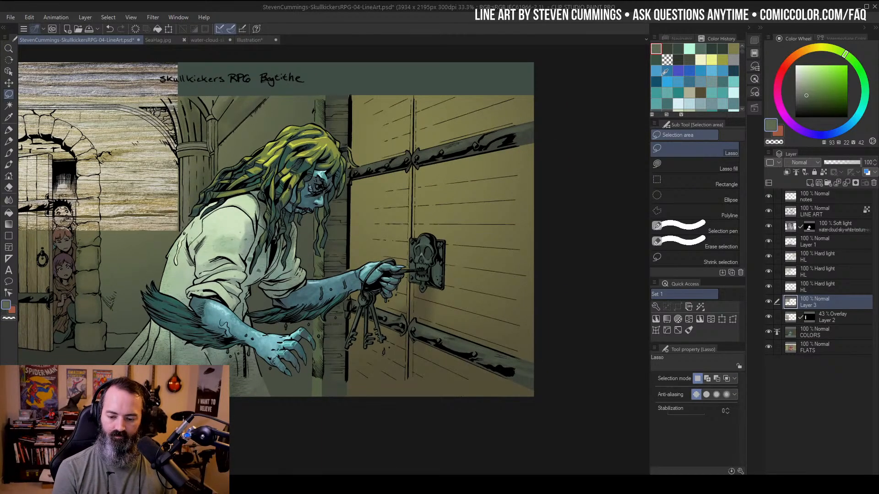
drag(112, 145, 238, 178)
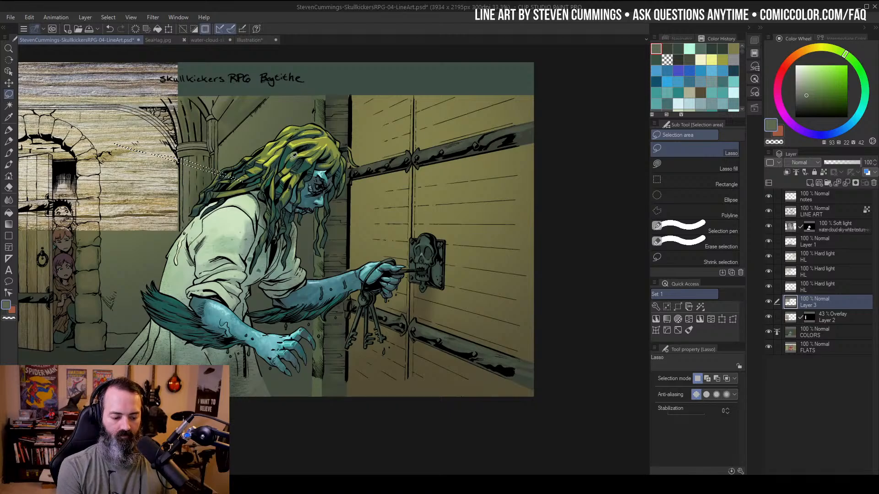
key(ctrl+d)
key(ctrl+t)
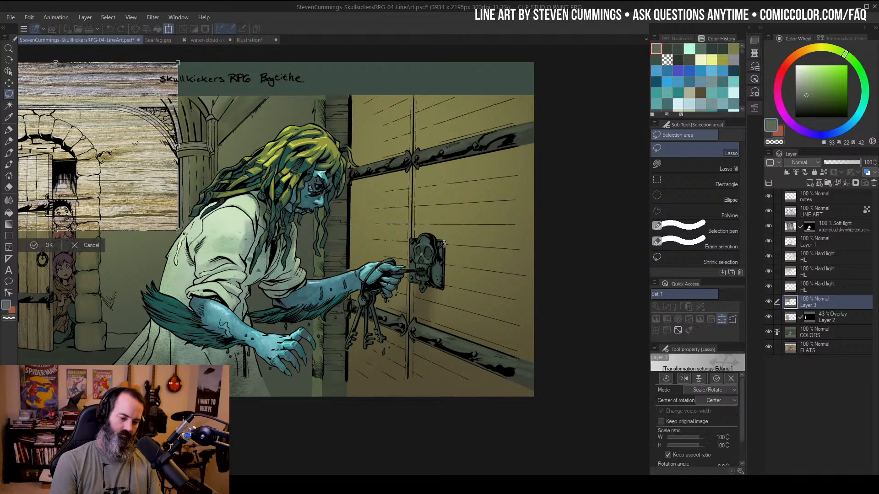
drag(147, 171, 540, 112)
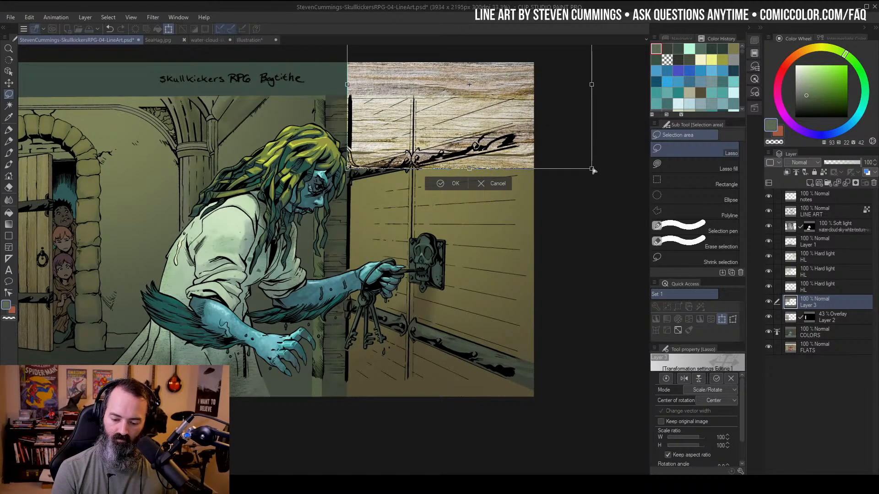
Distort the outer corners of the upper wood texture so its grain follows the perspective of the large door's planks and upper strap
drag(592, 170, 594, 108)
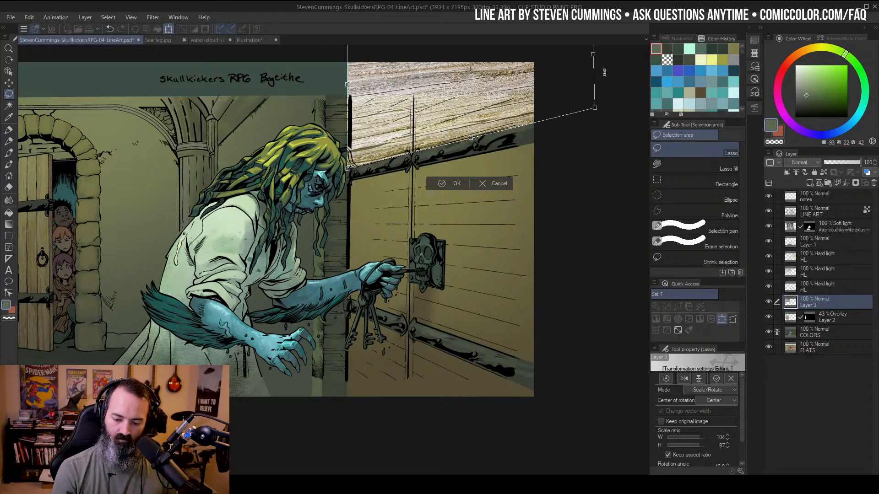
drag(545, 165, 514, 314)
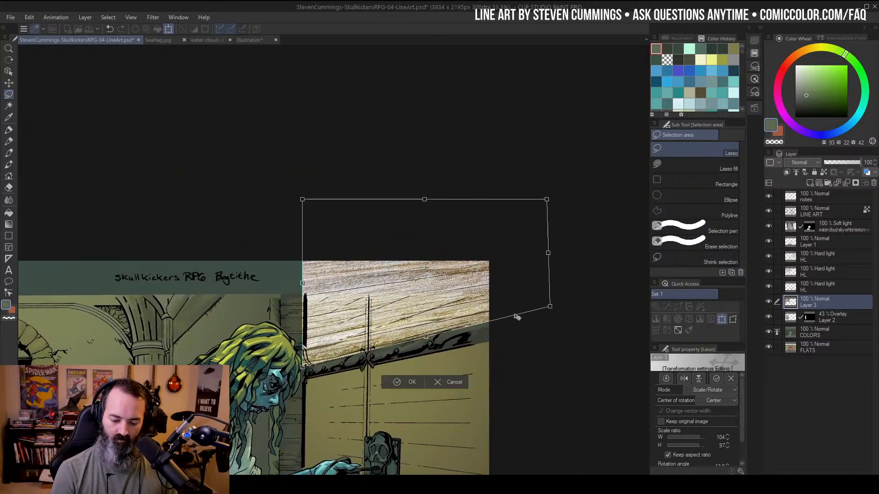
drag(546, 200, 558, 22)
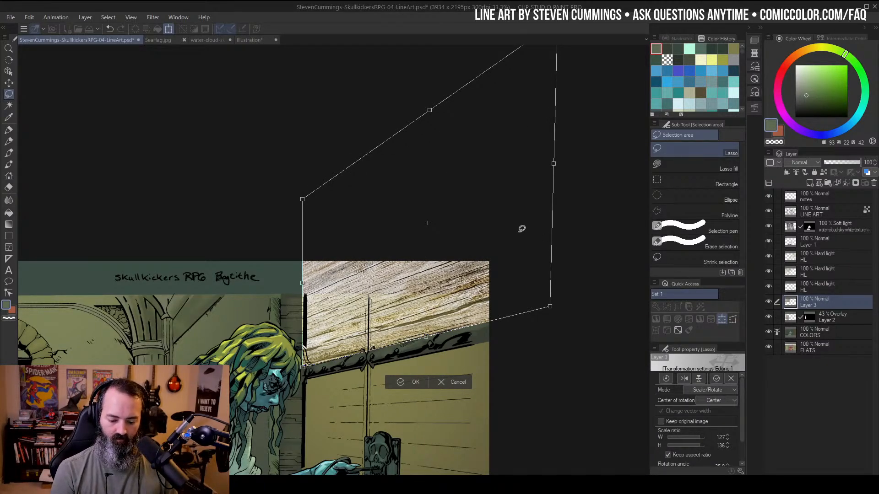
key(Return)
Paste a third wood texture over the middle of the large door and distort its outer corners to fit the perspective of both metal straps
drag(499, 248, 490, 73)
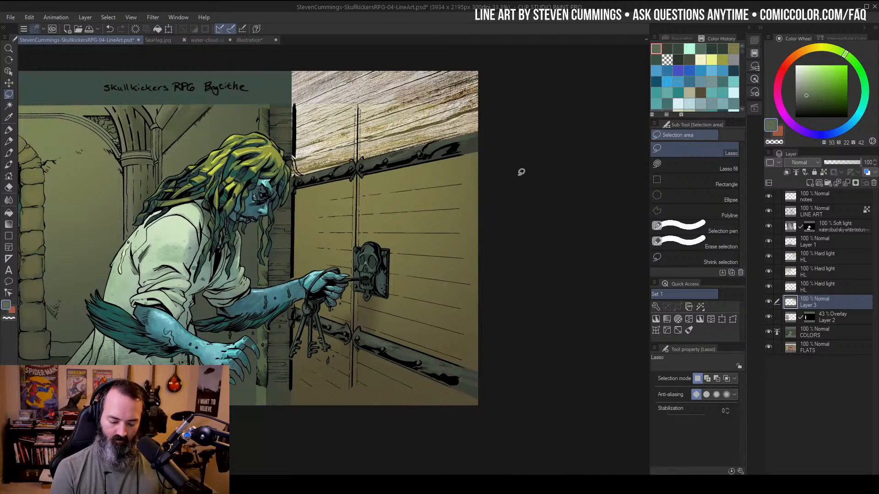
key(ctrl+v)
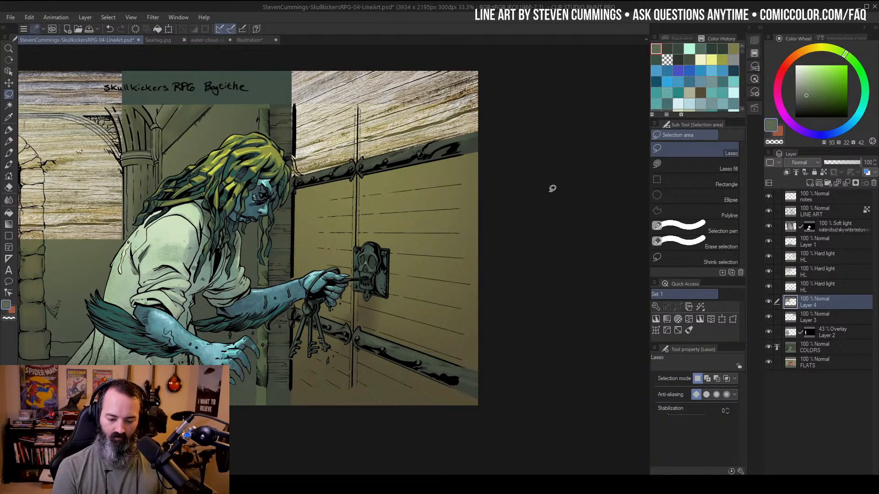
key(ctrl+t)
drag(95, 180, 503, 287)
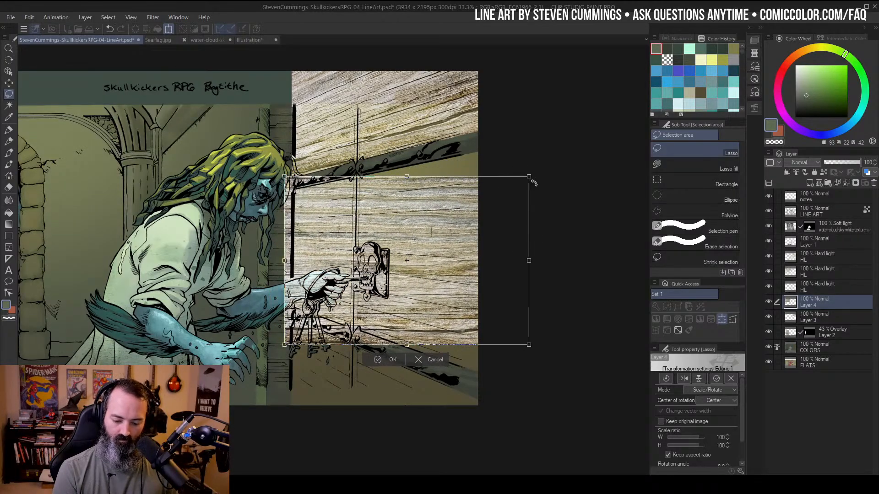
drag(529, 174, 534, 115)
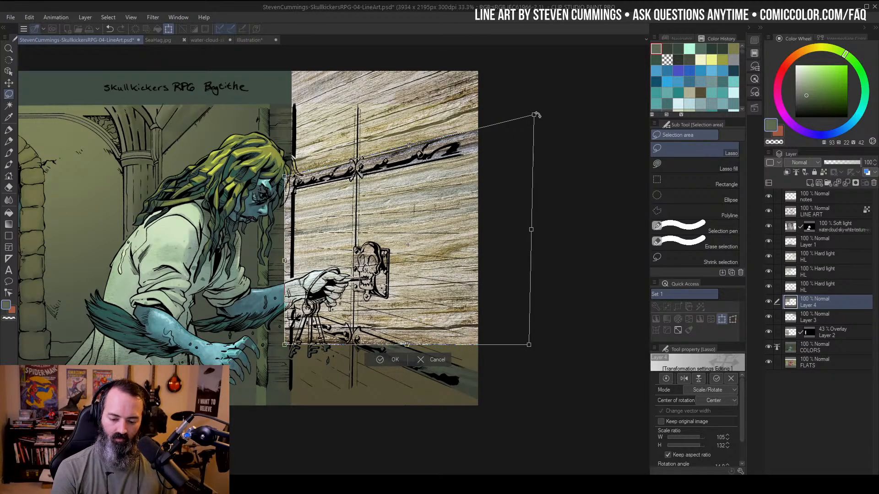
drag(529, 345, 528, 453)
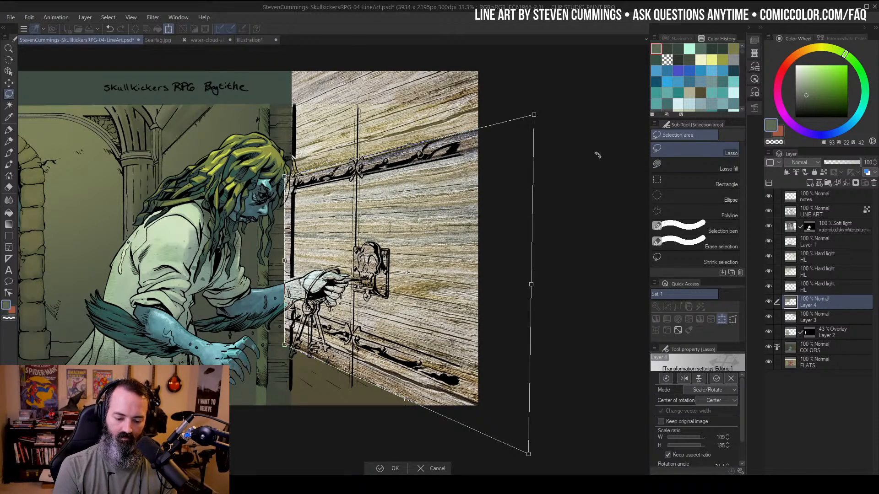
key(Return)
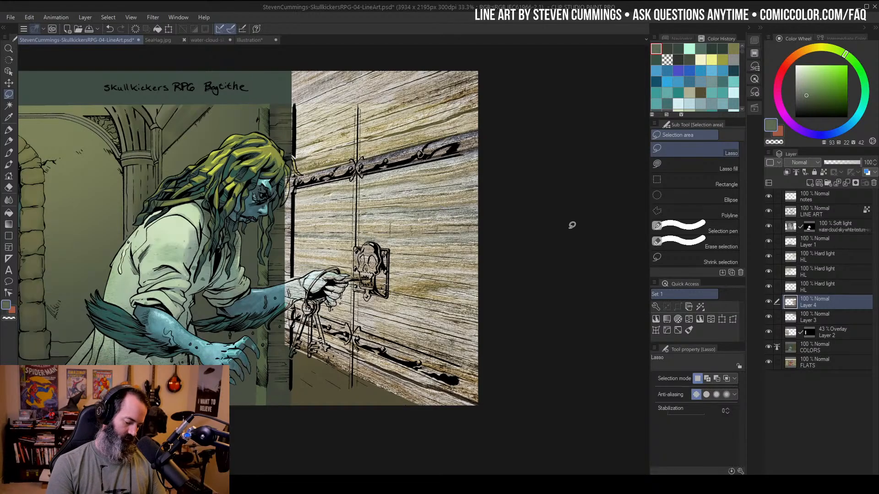
Paste a fourth wood texture on its own layer and move it over the bottom of the large door
key(ctrl+v)
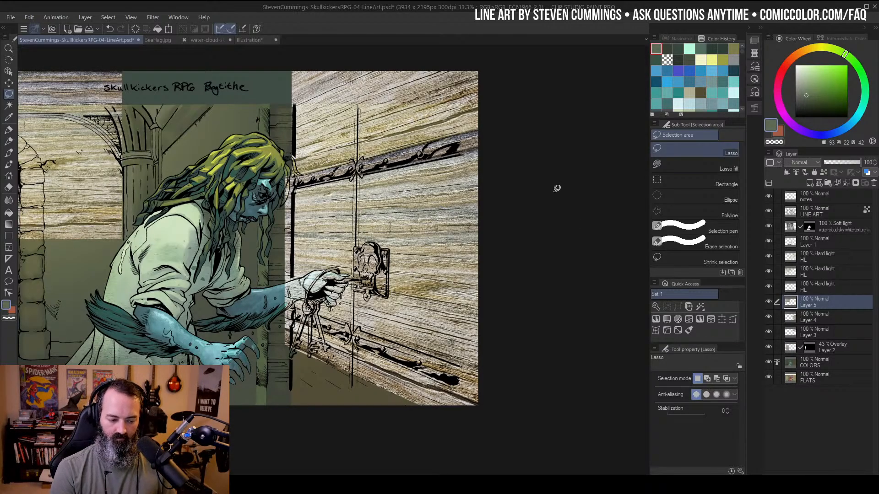
key(ctrl+t)
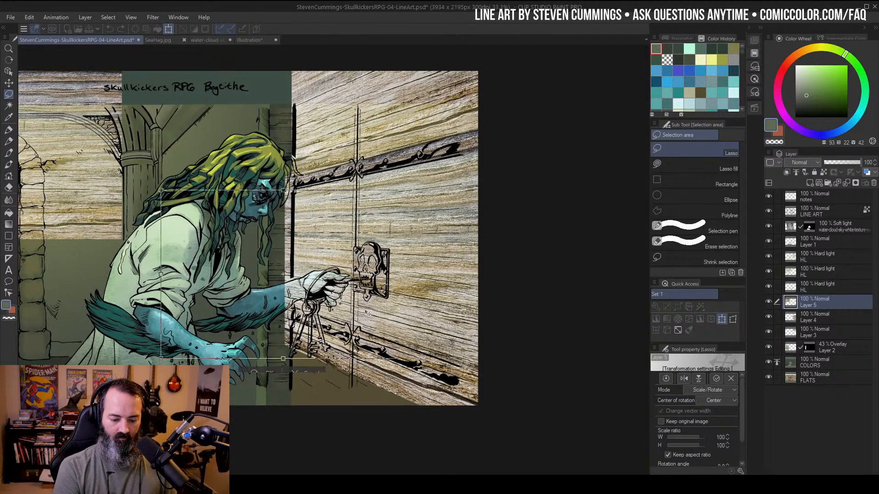
drag(366, 314, 476, 451)
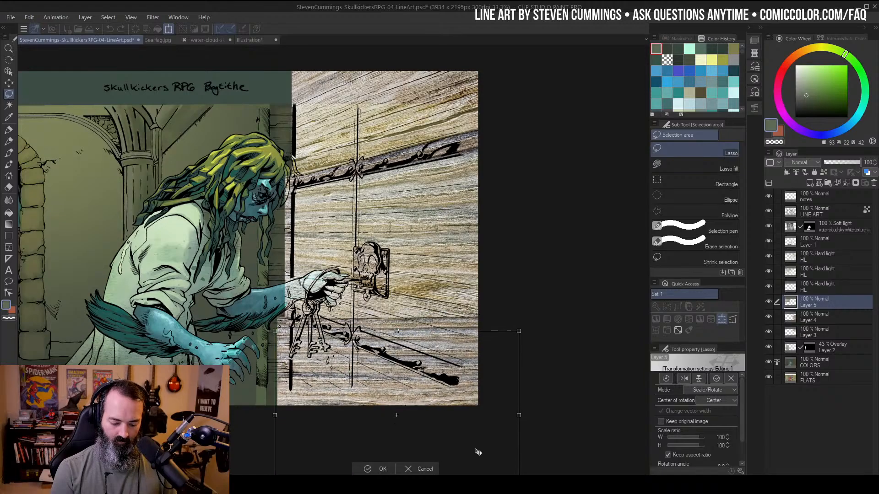
drag(551, 303, 543, 100)
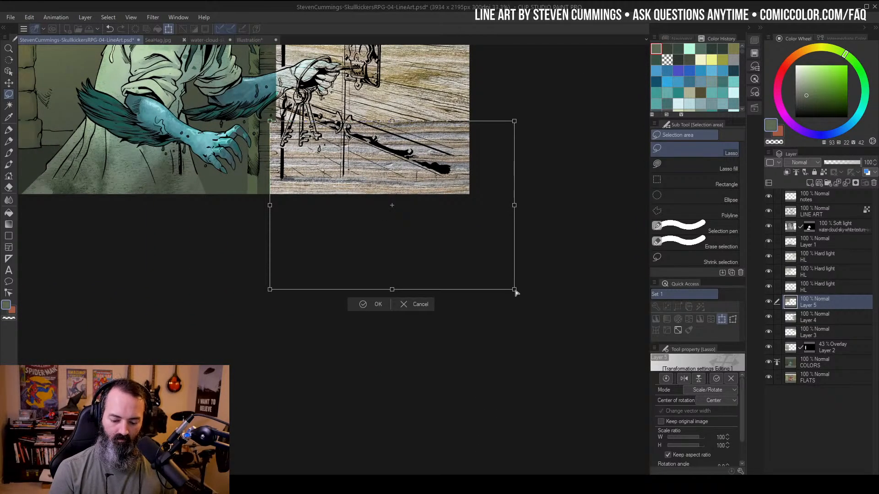
Distort the outer corners of the bottom wood texture downward so its grain follows the perspective of the large door's lower strap
drag(514, 292, 517, 432)
drag(517, 127, 517, 236)
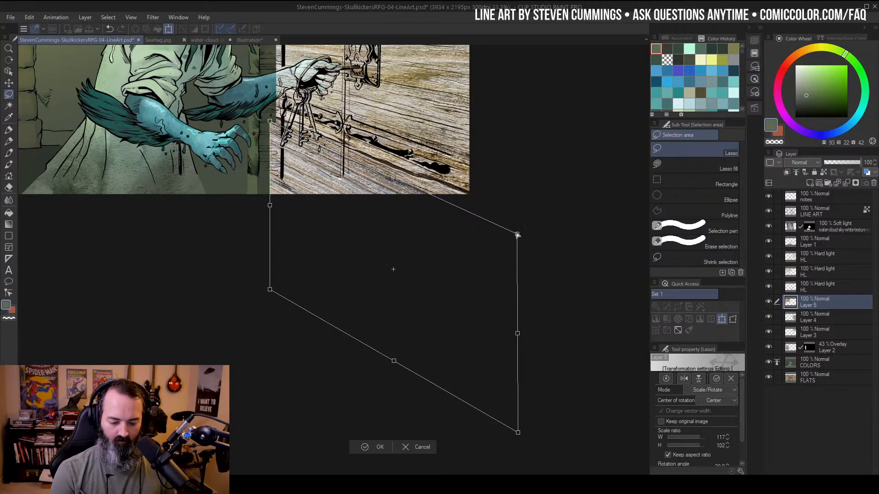
drag(518, 432, 519, 466)
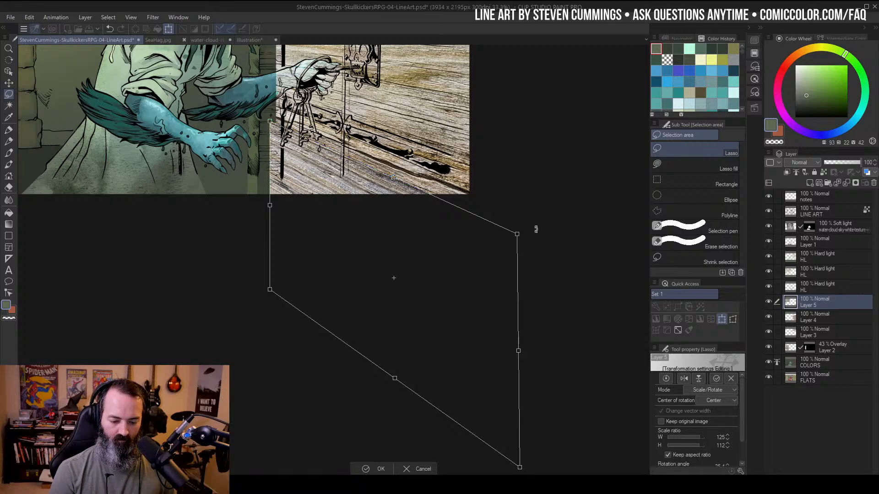
key(Return)
key(ctrl+space)
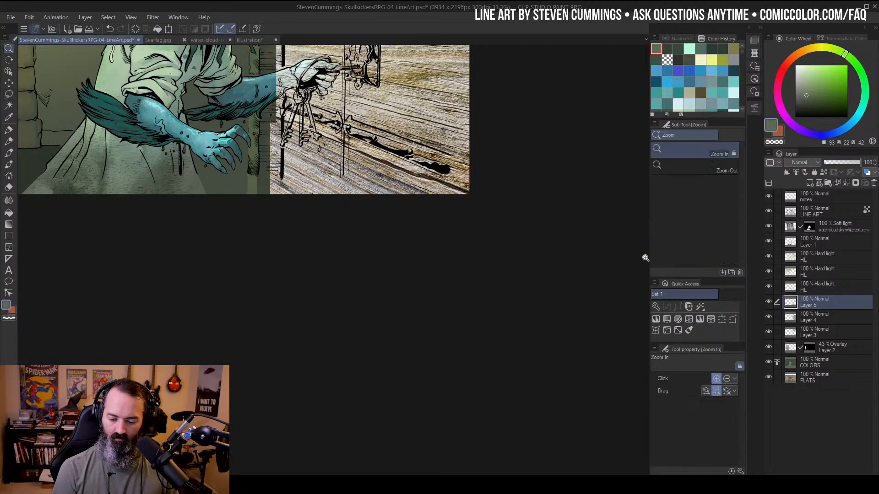
scroll(506, 234, down, 4)
scroll(506, 233, up, 4)
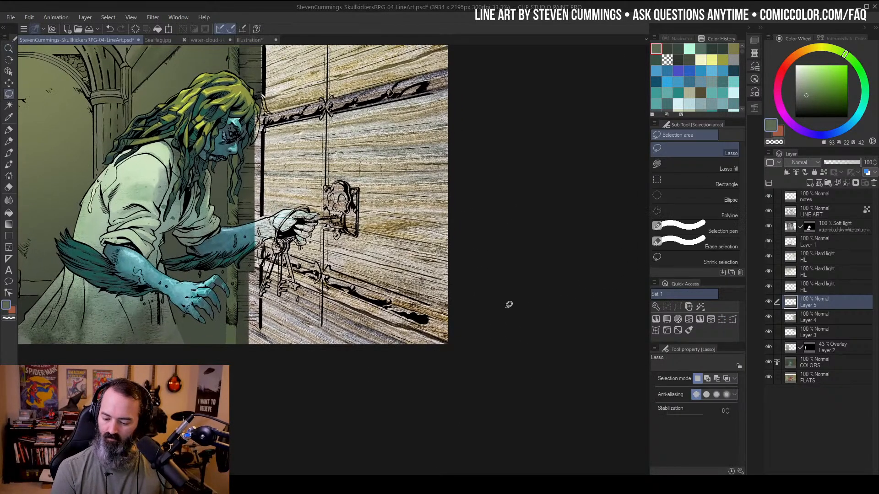
Select the large door's wood areas by their flat color on the FLATS layer
click(792, 374)
key(w)
click(389, 259)
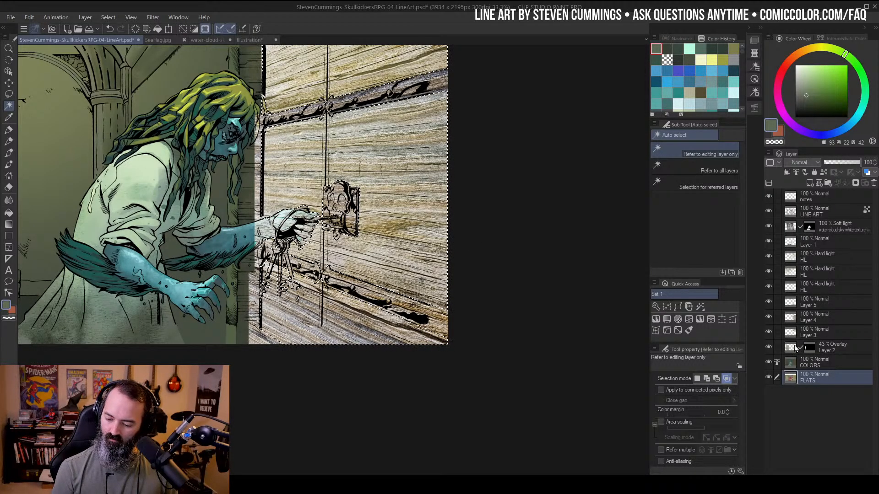
Identify the three large-door wood texture layers by toggling their visibility and merge Layers 3, 4 and 5 into one
click(769, 243)
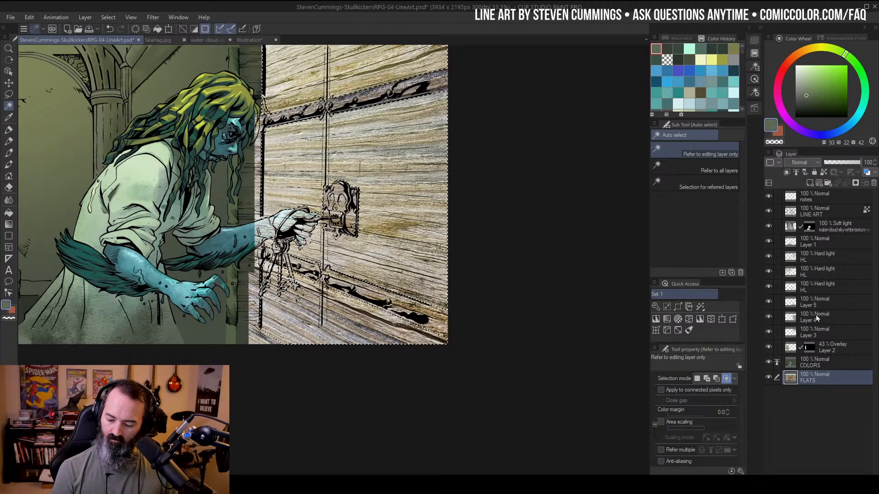
click(769, 347)
click(769, 316)
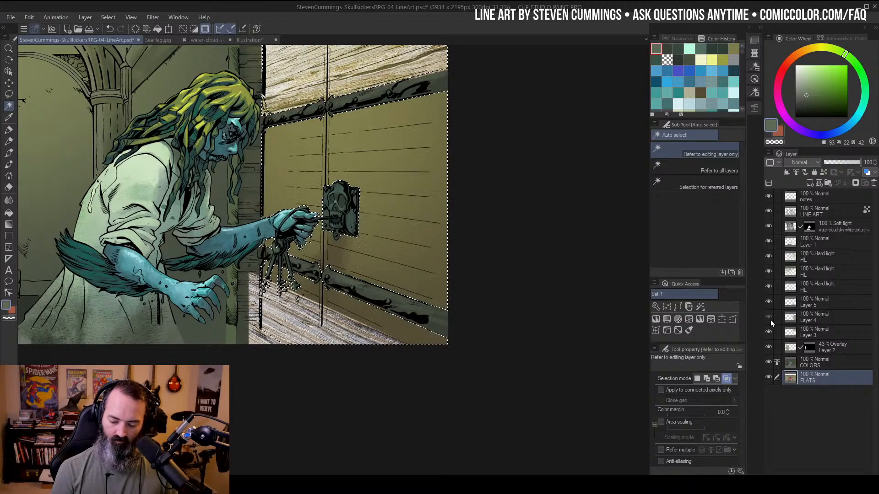
click(768, 332)
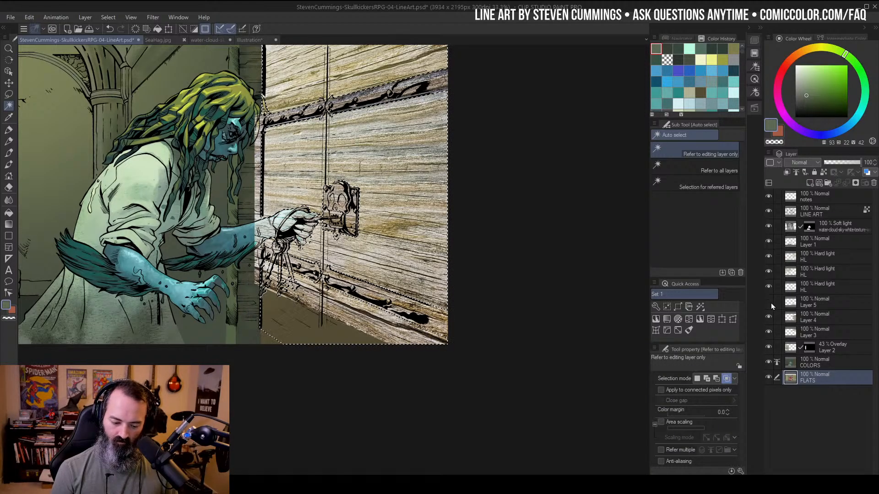
click(815, 303)
shift+click(817, 327)
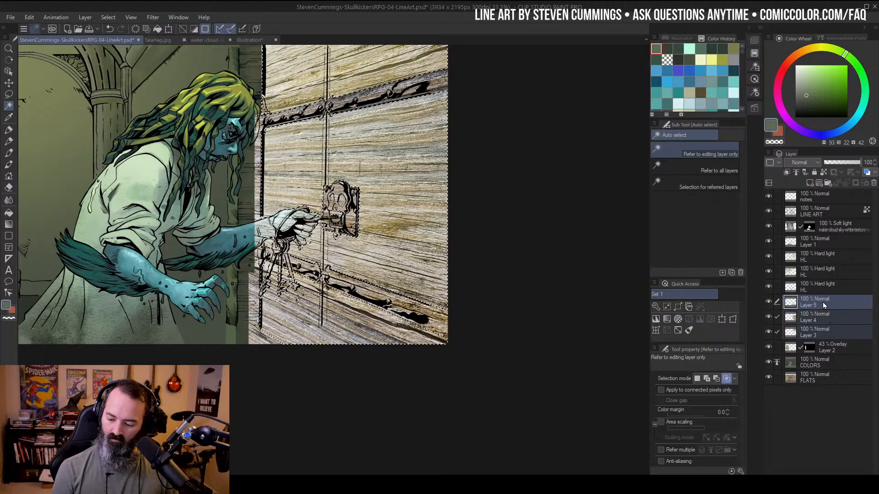
right_click(822, 302)
click(827, 262)
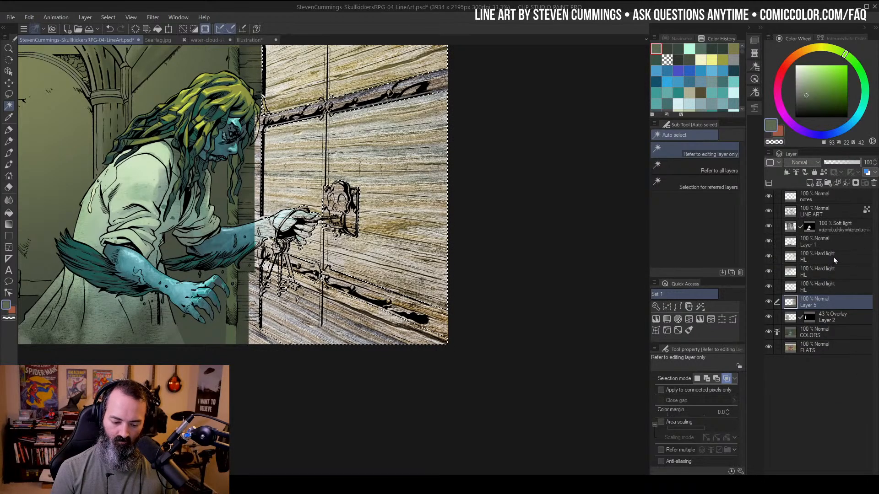
Mask the merged wood texture to the door selection, set its blend mode to Overlay and lower its opacity to 41%
click(846, 182)
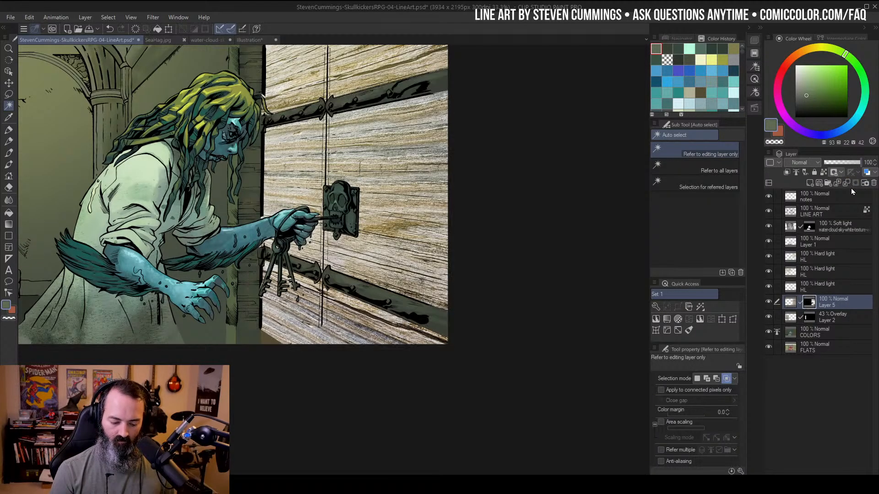
click(817, 164)
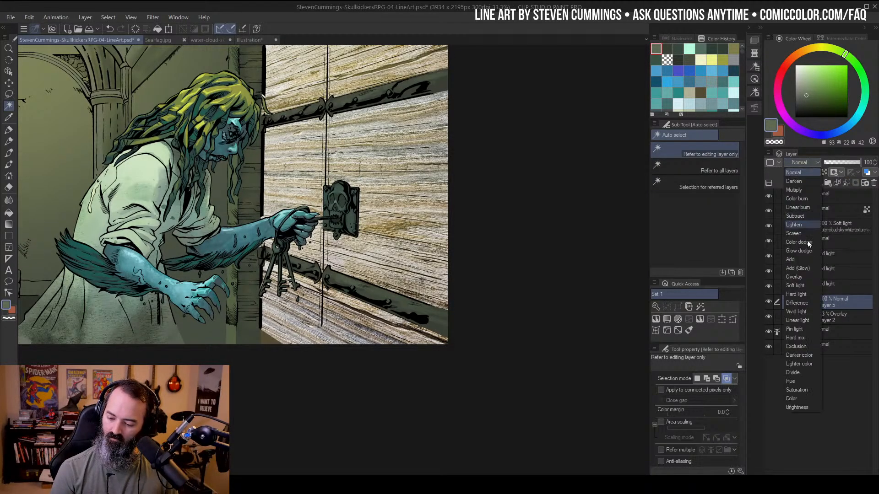
click(803, 276)
drag(840, 166, 837, 165)
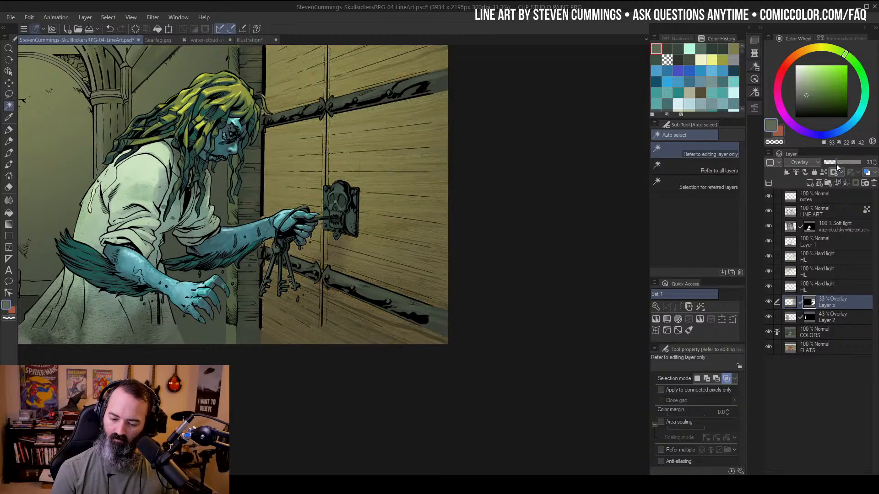
key(l)
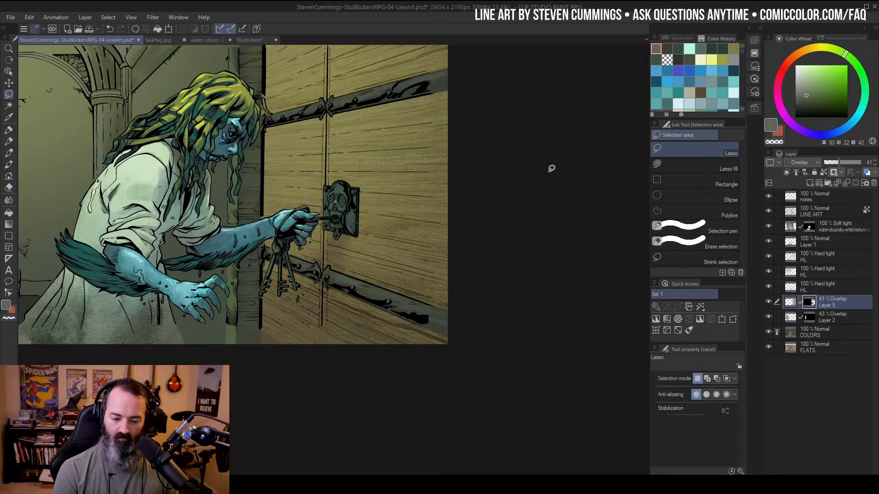
Examine the whole illustration with both textured doors and compare it with each Hard light HL layer hidden and shown
key(z)
alt+click(446, 185)
drag(462, 168, 532, 223)
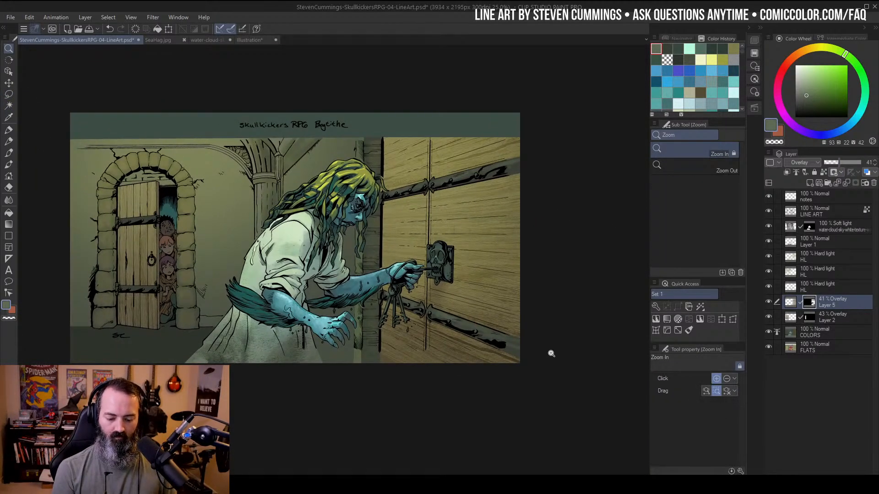
mouse_move(542, 192)
mouse_down()
mouse_move(574, 191)
mouse_move(559, 198)
mouse_up()
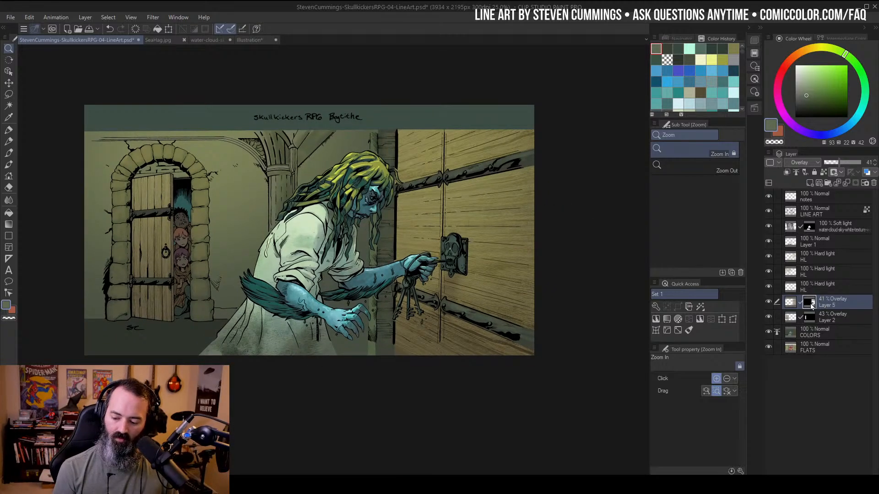
click(769, 286)
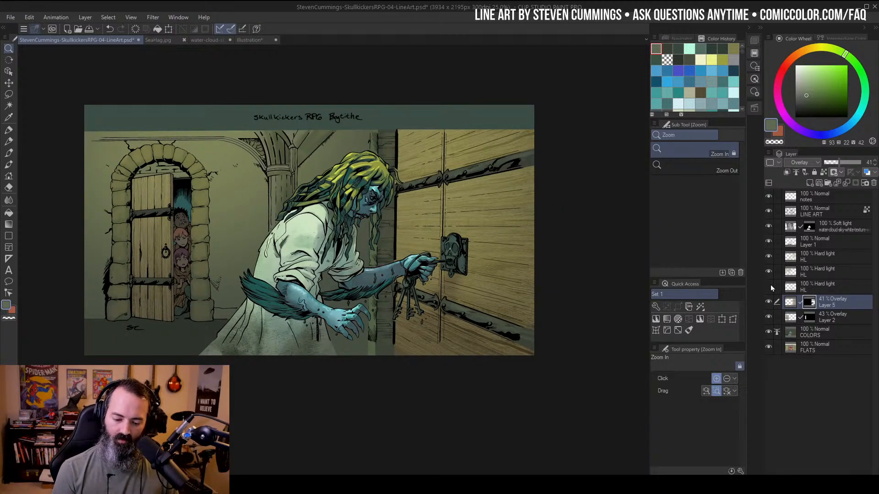
click(770, 285)
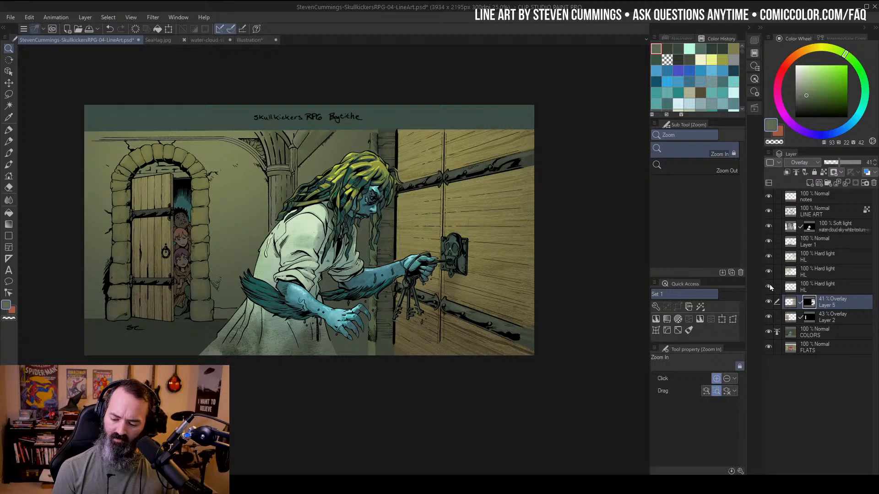
click(769, 272)
click(769, 272)
click(770, 256)
click(770, 257)
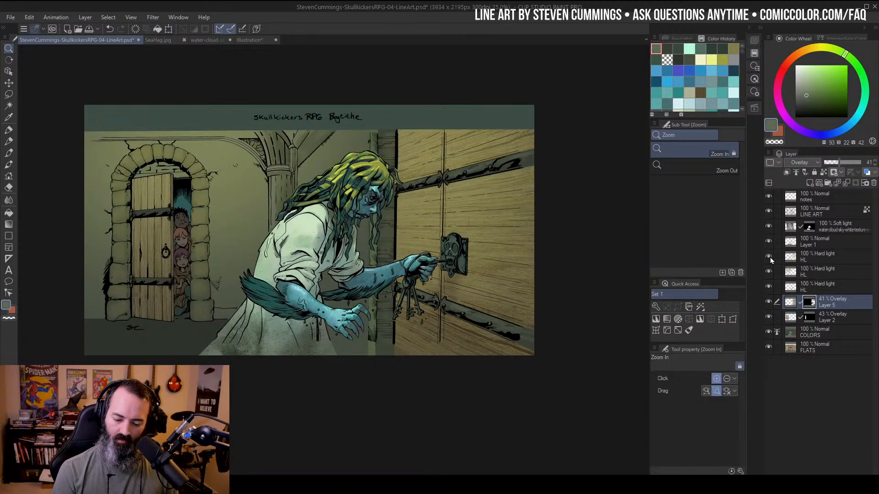
click(770, 257)
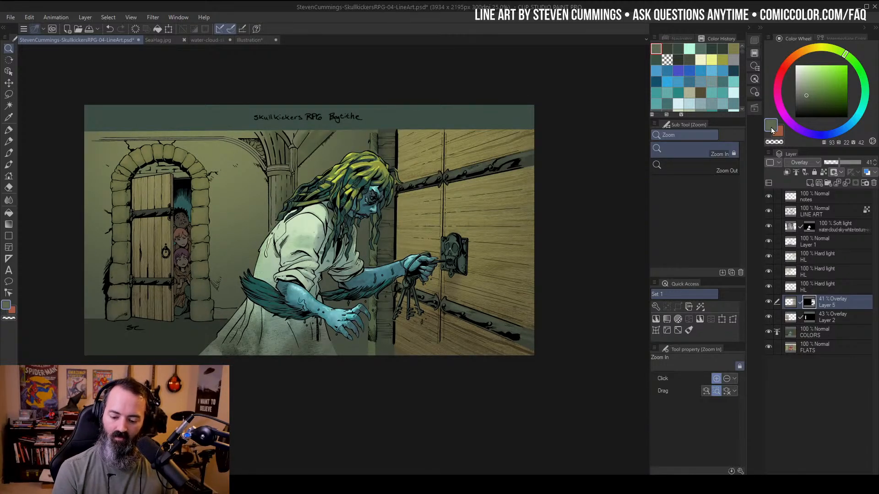
alt+click(476, 216)
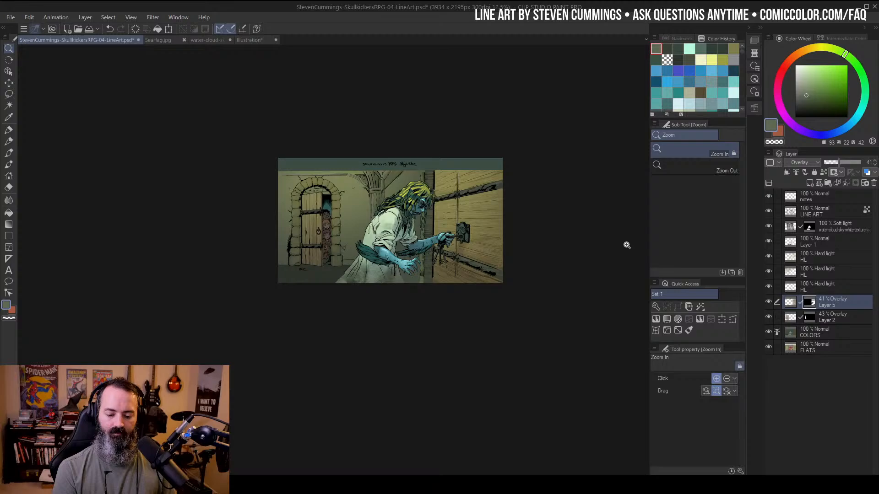
click(478, 230)
click(486, 205)
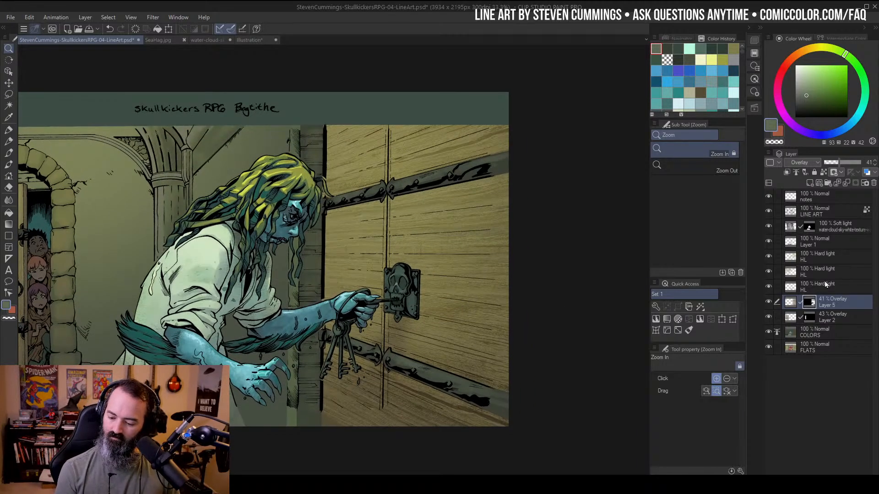
On the lowest Hard light HL layer, paint a dark gray-green shadow under the large door's upper strap with a smaller PURE PAINT airbrush
click(793, 285)
click(446, 211)
drag(448, 200, 475, 219)
key(b)
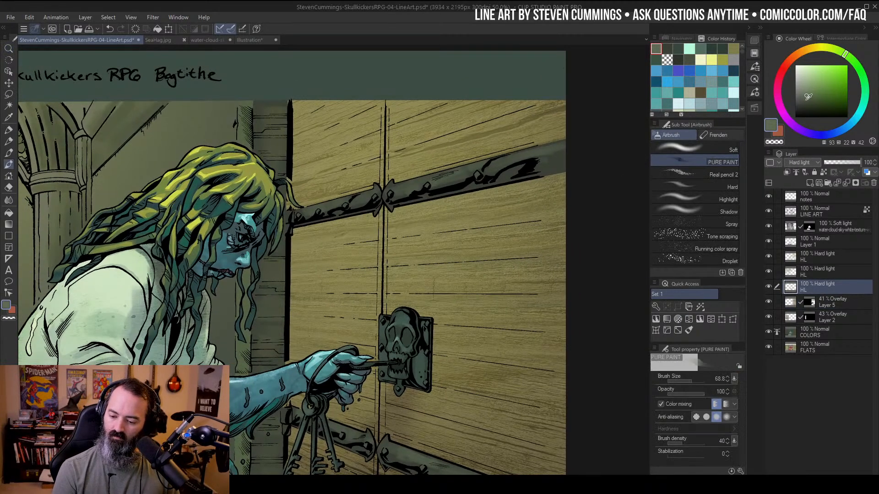
click(806, 98)
click(808, 95)
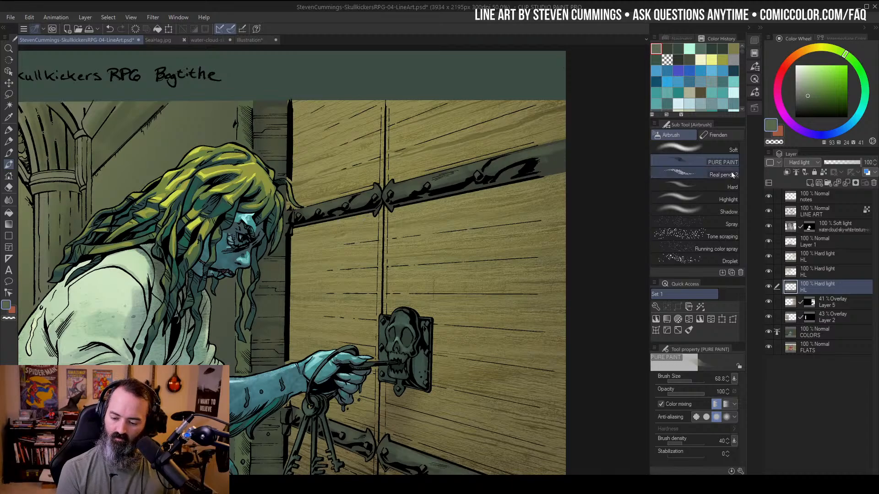
drag(290, 226, 369, 204)
key(bracketleft)
key(bracketleft)
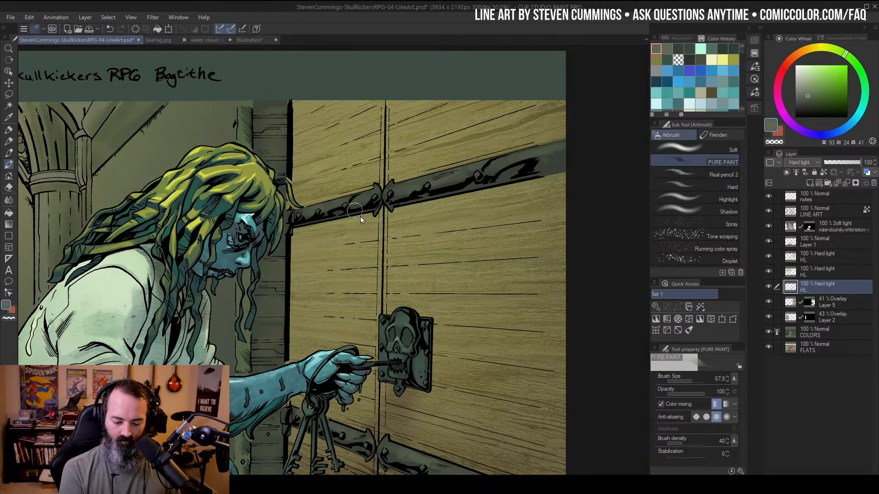
click(804, 103)
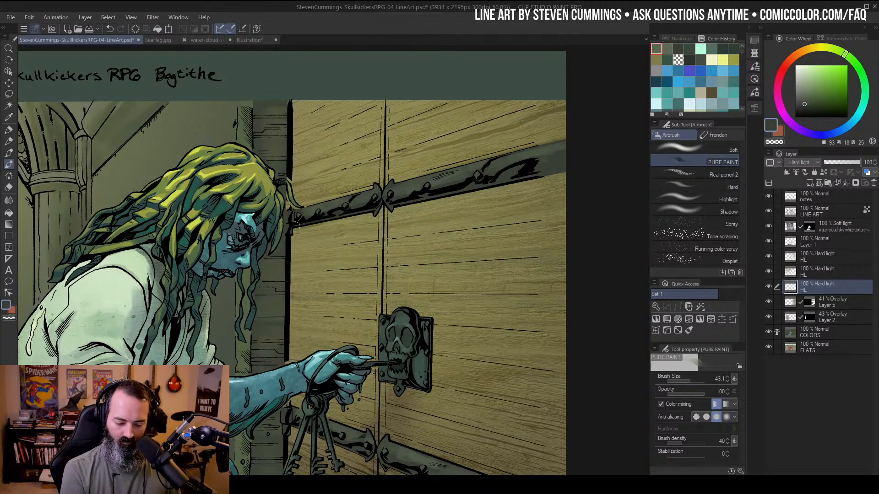
drag(323, 224, 563, 174)
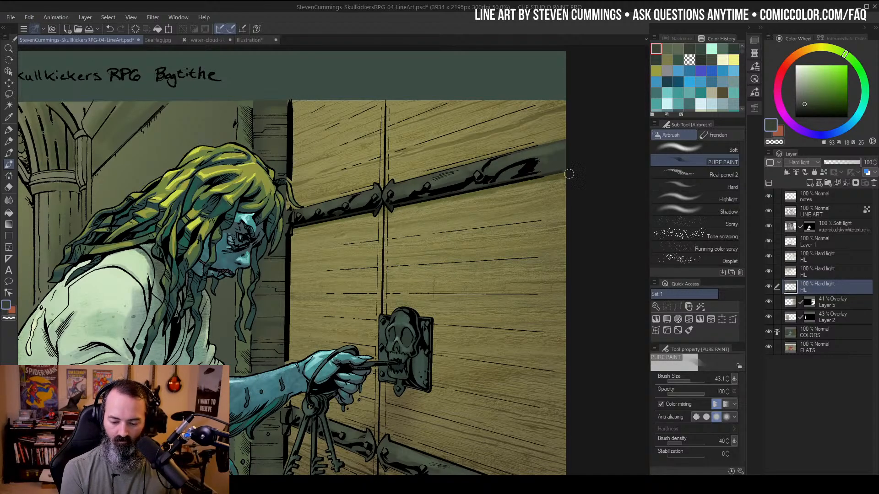
Try to paint a shadow on the wood between the skull lock plate and the large door's lower strap
drag(528, 268, 543, 127)
drag(408, 259, 399, 293)
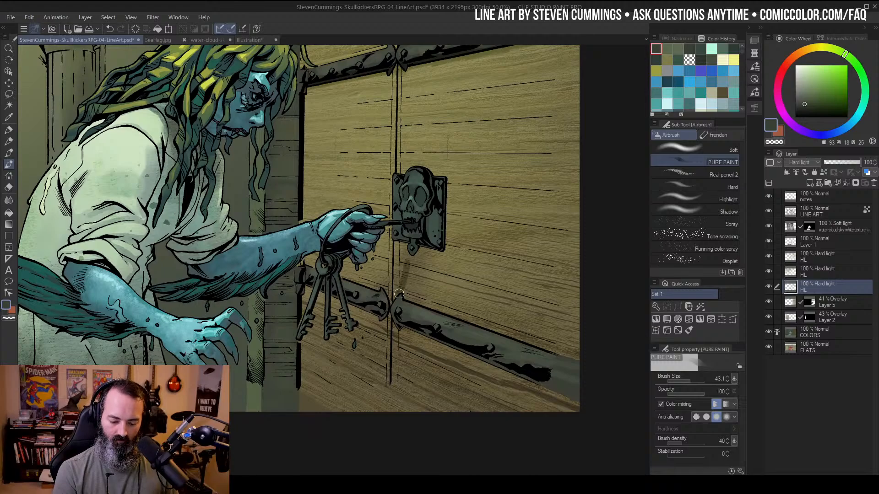
key(ctrl+z)
click(388, 299)
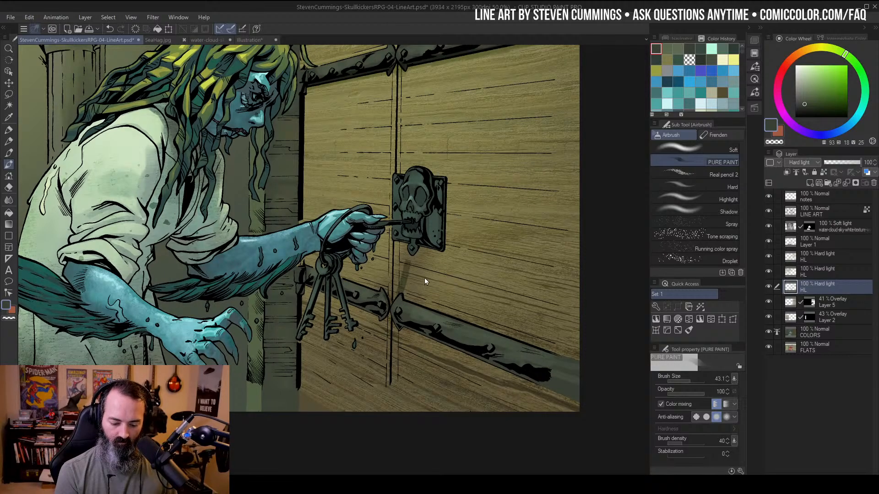
key(ctrl+z)
key(ctrl+z)
click(389, 306)
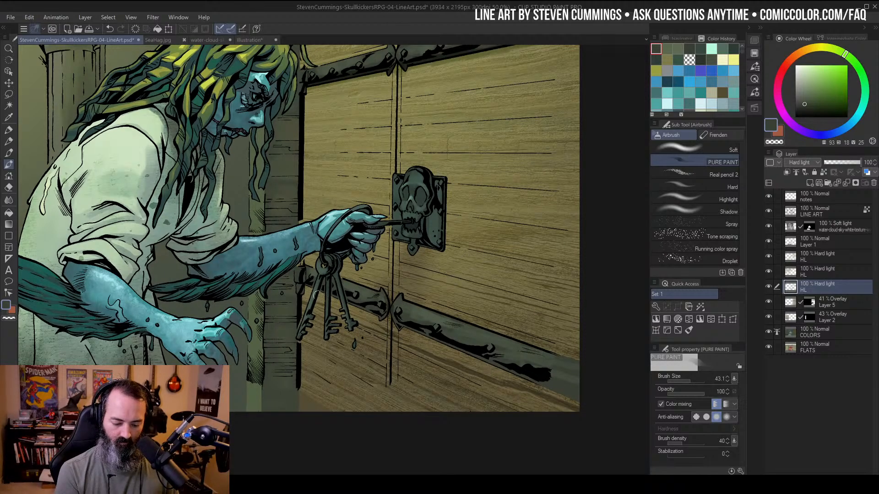
Select an area of the large door by color on the COLORS layer, and make the lowest Hard light HL layer active for painting
key(w)
click(793, 334)
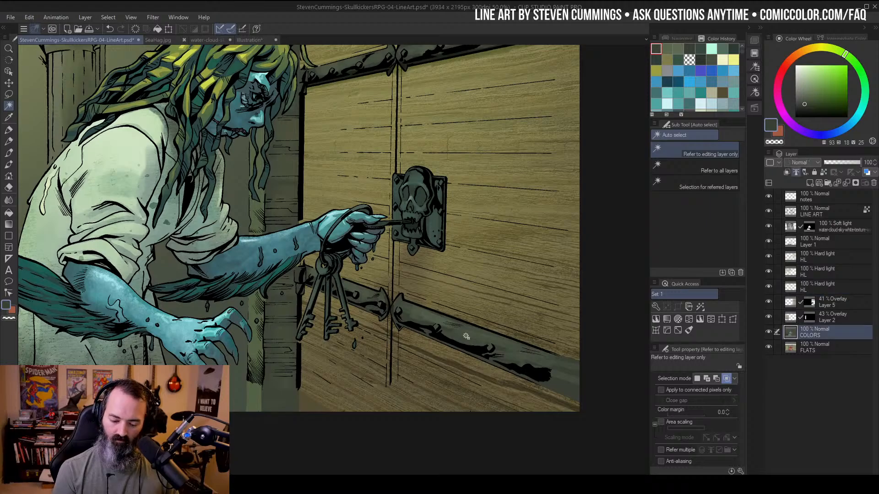
click(466, 336)
click(791, 288)
key(b)
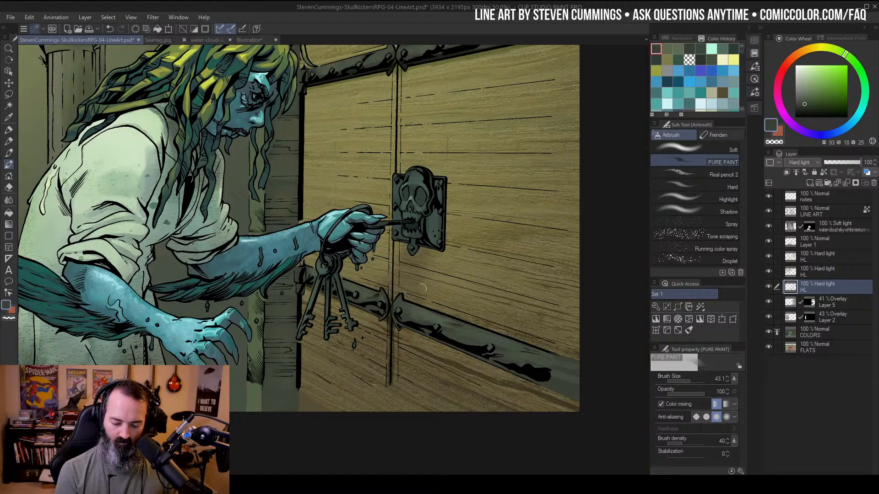
Paint shadow strokes beneath the large door's lower strap and along the skull lock plate's right edge with the PURE PAINT airbrush
key(ctrl+z)
drag(398, 325, 462, 349)
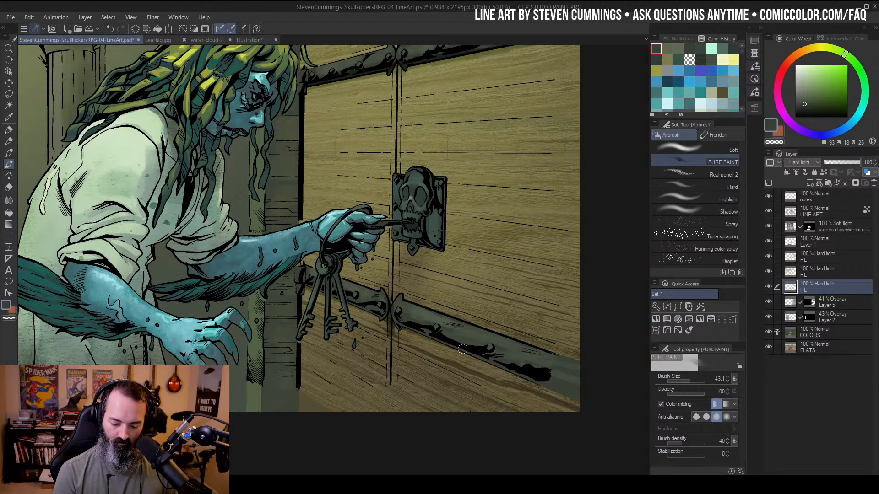
drag(402, 327, 614, 417)
key(ctrl+z)
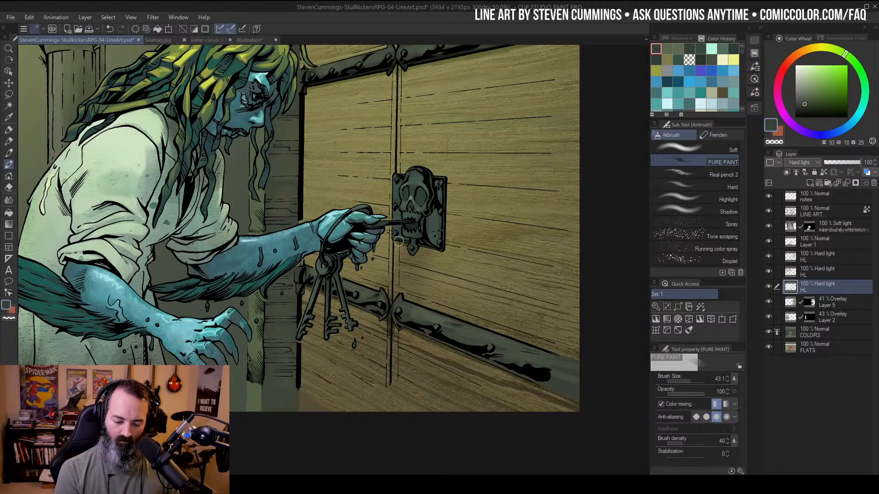
drag(445, 186, 444, 248)
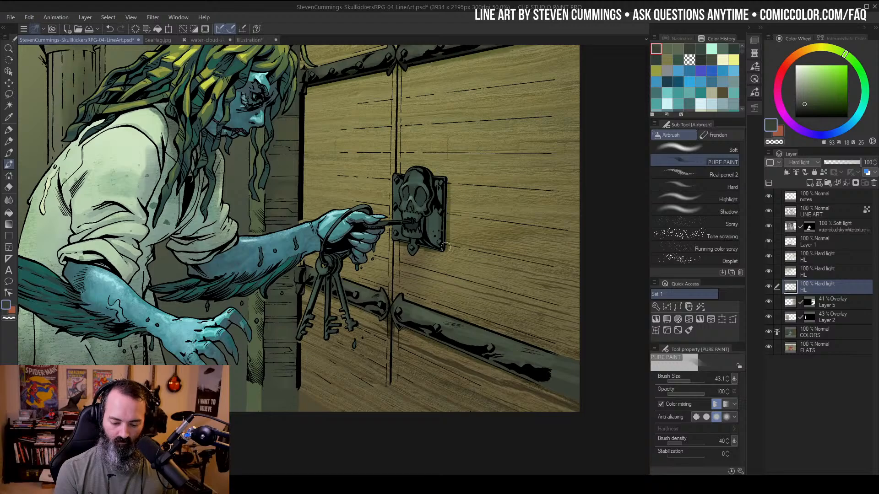
Clear the selection and examine the whole illustration with the shaded door fittings
key(/)
alt+click(454, 243)
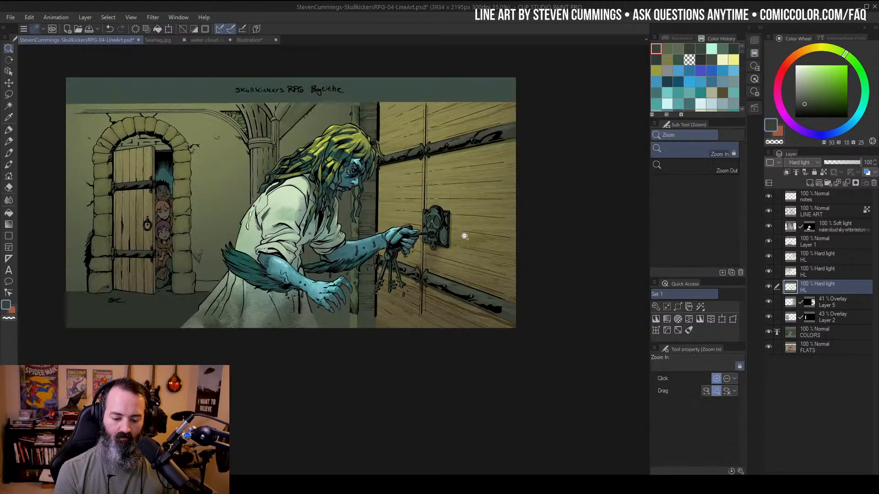
drag(516, 179, 517, 191)
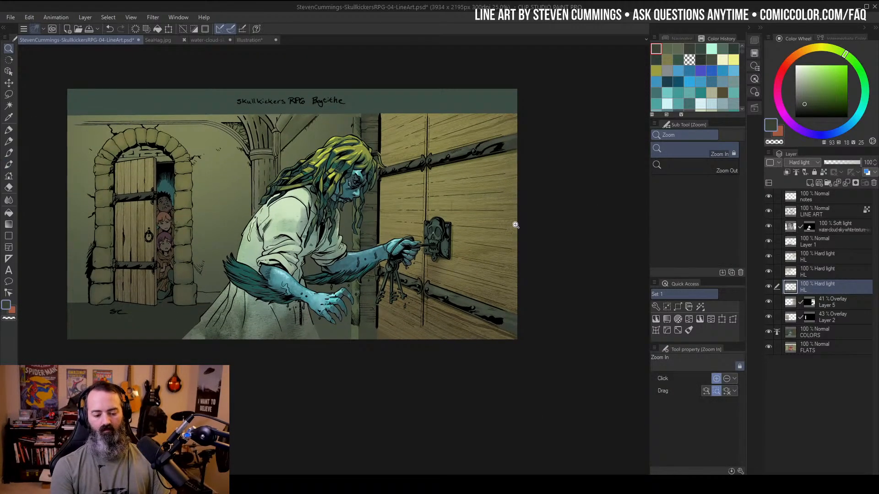
alt+click(508, 194)
key(m)
key(ctrl+d)
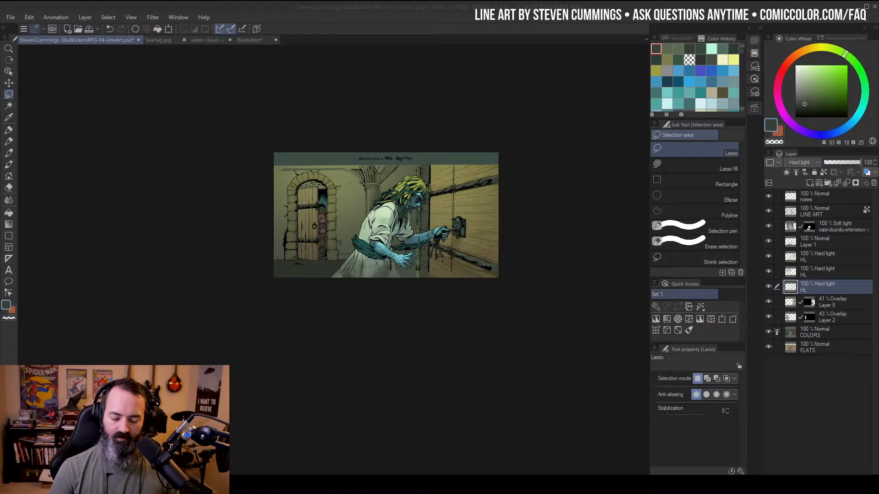
click(448, 214)
key(ctrl+space)
click(483, 215)
drag(481, 242, 518, 254)
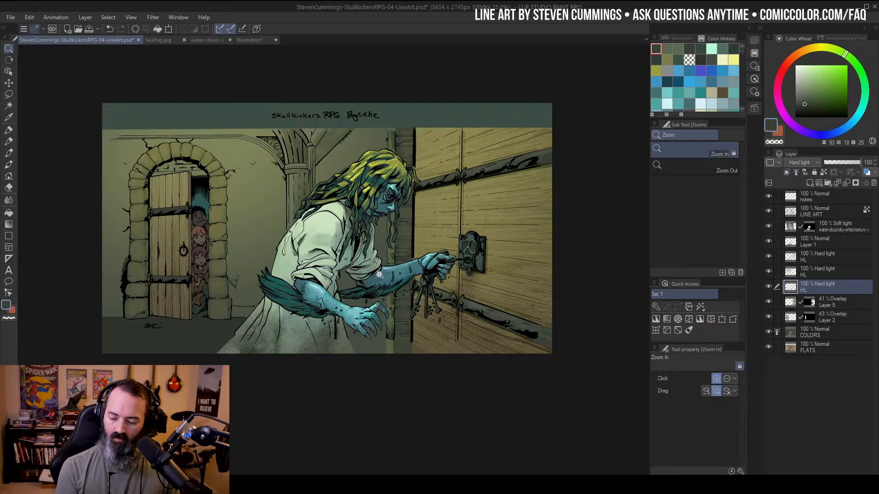
Darken the colors on the COLORS layer with Hue/Saturation/Luminosity, setting luminosity to -23, and check the whole illustration
click(834, 227)
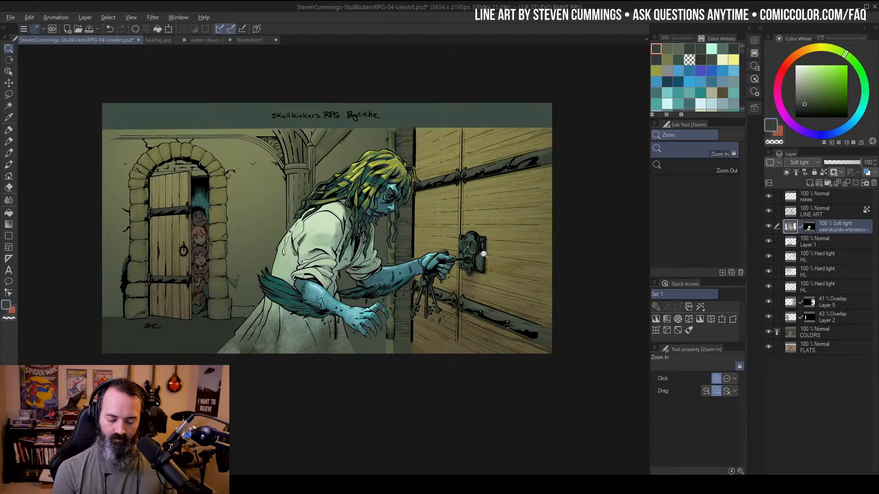
scroll(485, 254, down, 2)
scroll(492, 258, up, 2)
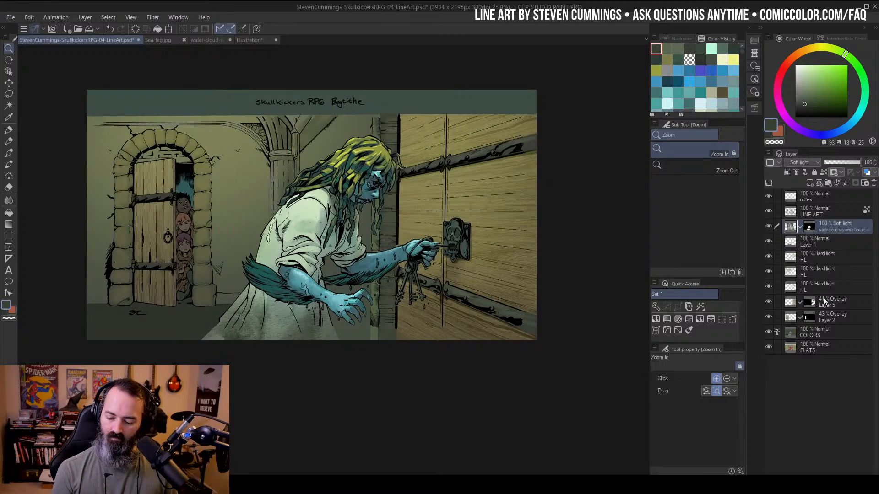
click(792, 335)
key(w)
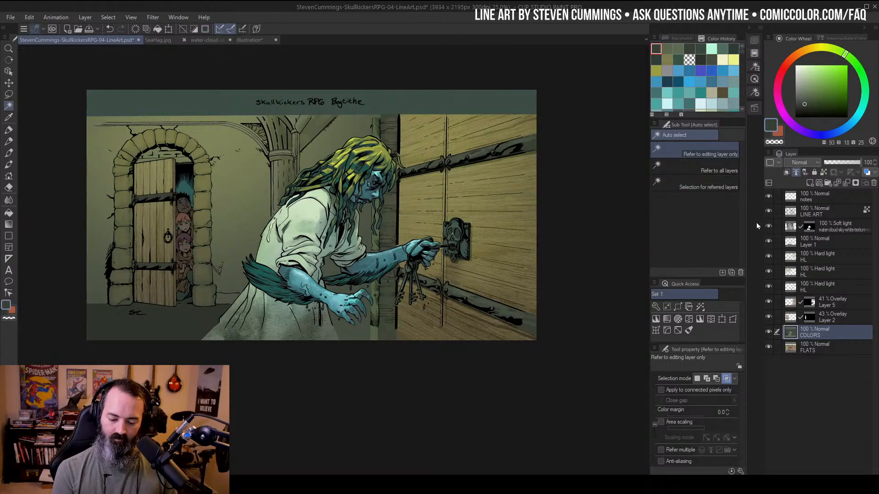
key(ctrl+u)
drag(659, 163, 642, 172)
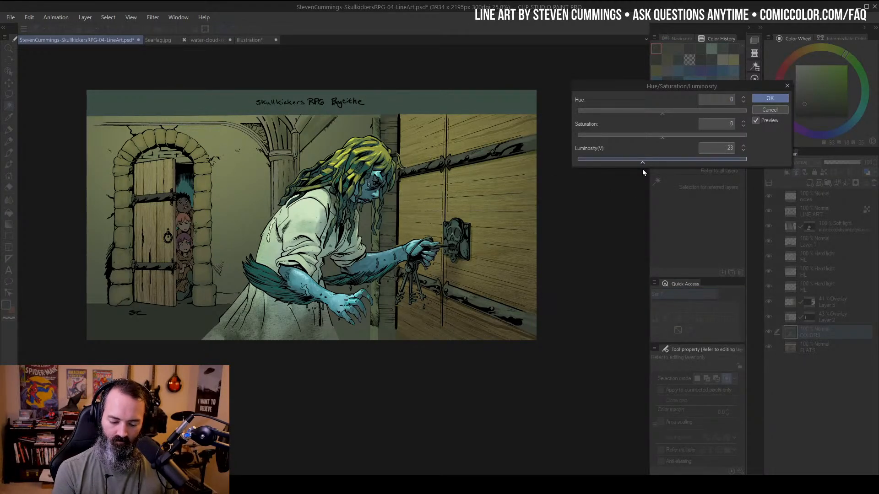
click(762, 100)
key(slash)
alt+click(527, 191)
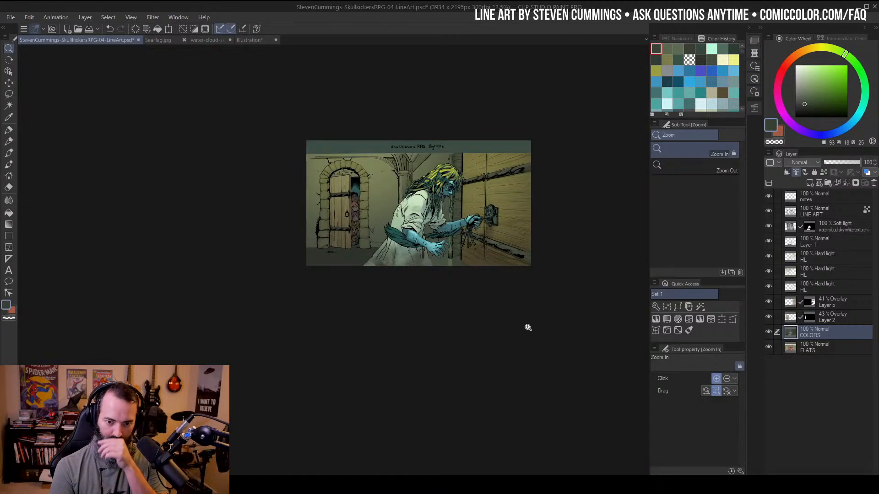
drag(537, 159, 529, 165)
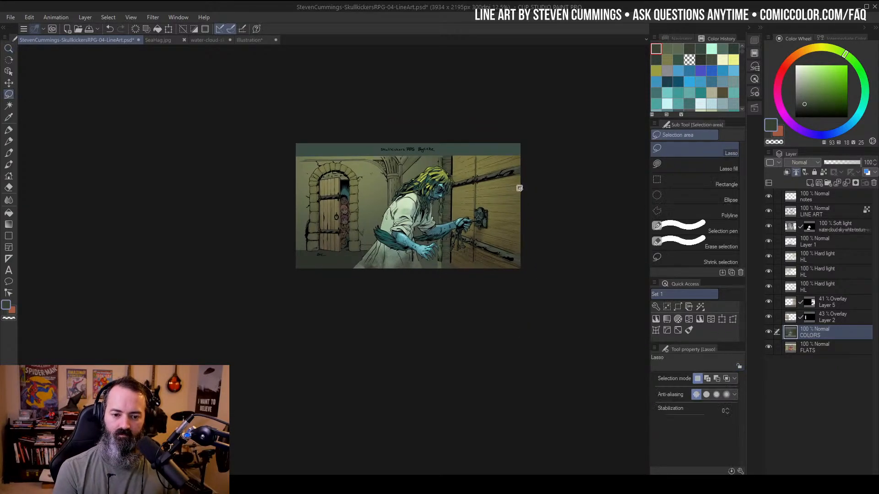
click(443, 189)
drag(531, 215, 521, 231)
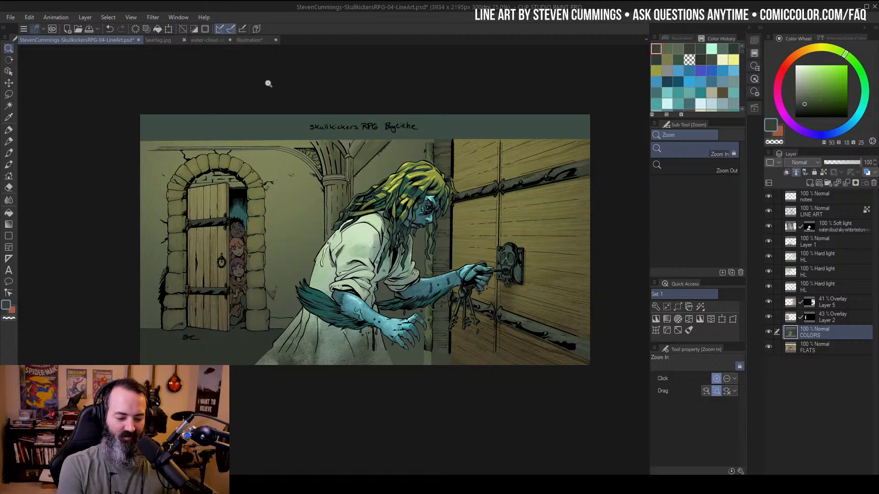
Switch to the Illustration document with the BRB lettering and fill the blank background of Layer 1 with dark gray
click(249, 40)
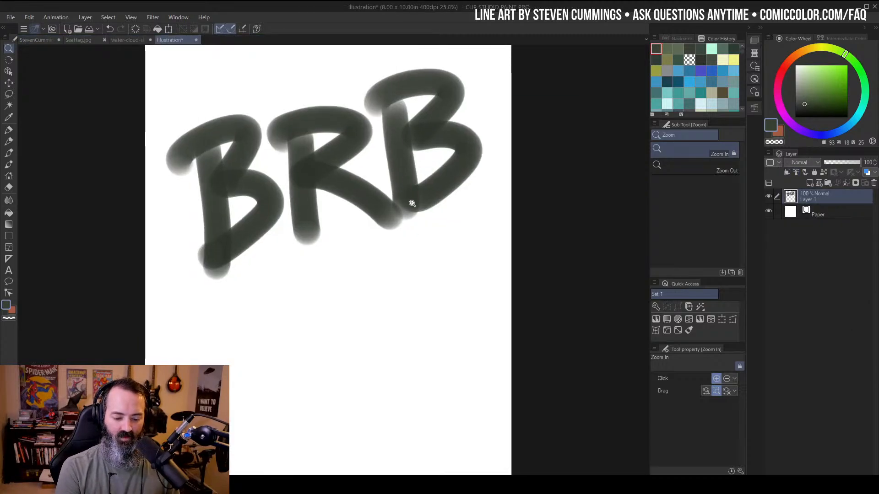
drag(416, 246, 471, 112)
click(794, 95)
key(g)
click(438, 255)
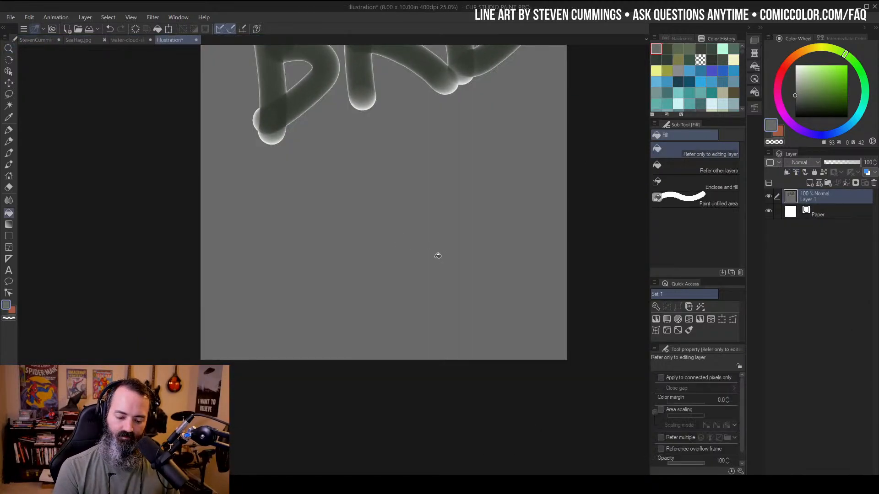
click(796, 96)
click(443, 244)
key(ctrl+space)
click(458, 241)
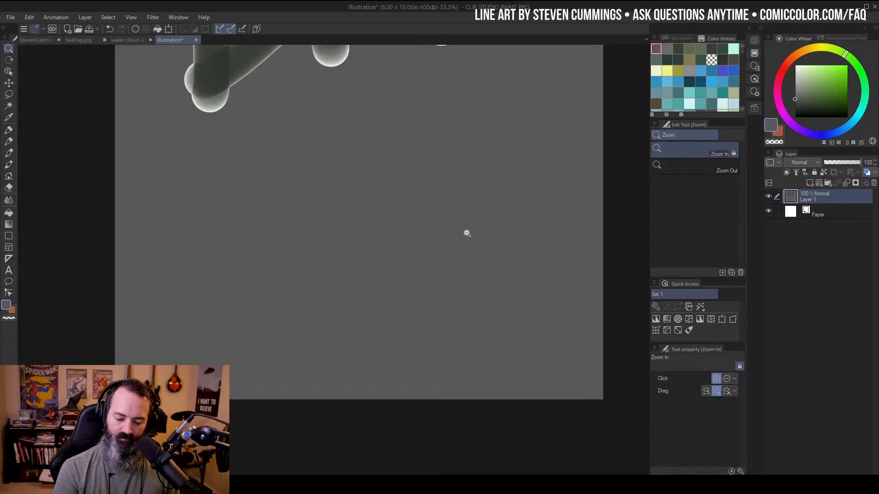
Paint a solid upright brown oval on the gray area below the lettering with the PURE PAINT airbrush
click(796, 54)
click(811, 97)
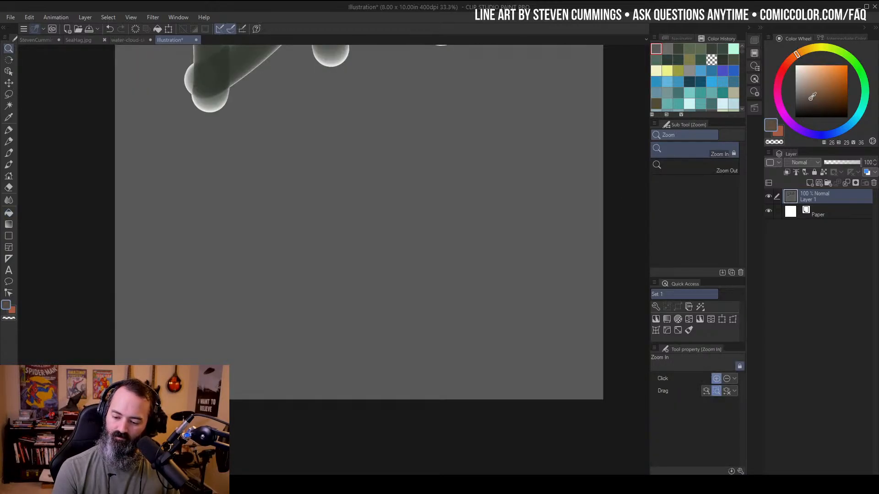
key(b)
mouse_move(407, 197)
mouse_down()
mouse_move(449, 167)
mouse_move(437, 168)
mouse_move(439, 152)
mouse_move(473, 174)
mouse_move(459, 140)
mouse_move(425, 134)
mouse_move(396, 211)
mouse_move(459, 197)
mouse_move(431, 157)
mouse_move(423, 286)
mouse_move(399, 205)
mouse_move(421, 152)
mouse_move(471, 207)
mouse_move(431, 196)
mouse_move(440, 255)
mouse_up()
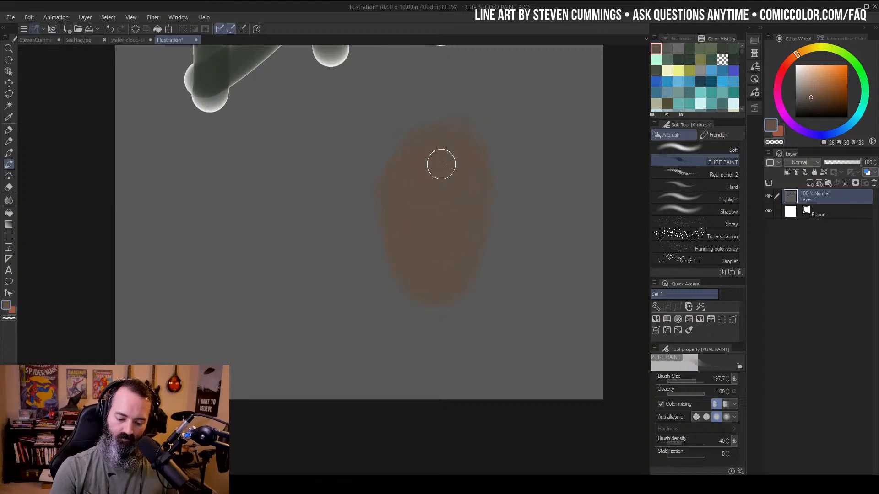
Paint over the brown oval with a much darker brown, leaving a faint lighter rim
click(804, 106)
mouse_move(431, 142)
mouse_down()
mouse_move(406, 224)
mouse_move(429, 181)
mouse_move(466, 190)
mouse_move(436, 162)
mouse_move(449, 290)
mouse_move(471, 152)
mouse_move(443, 261)
mouse_move(441, 241)
mouse_move(470, 221)
mouse_up()
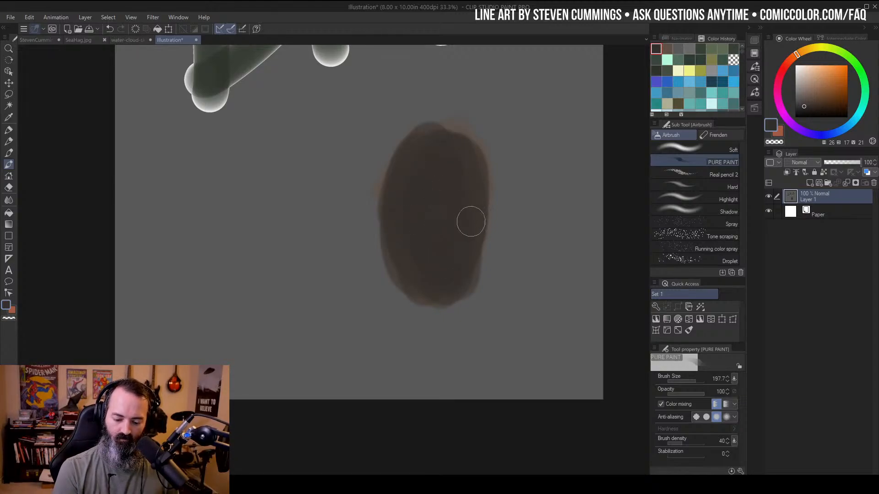
click(811, 104)
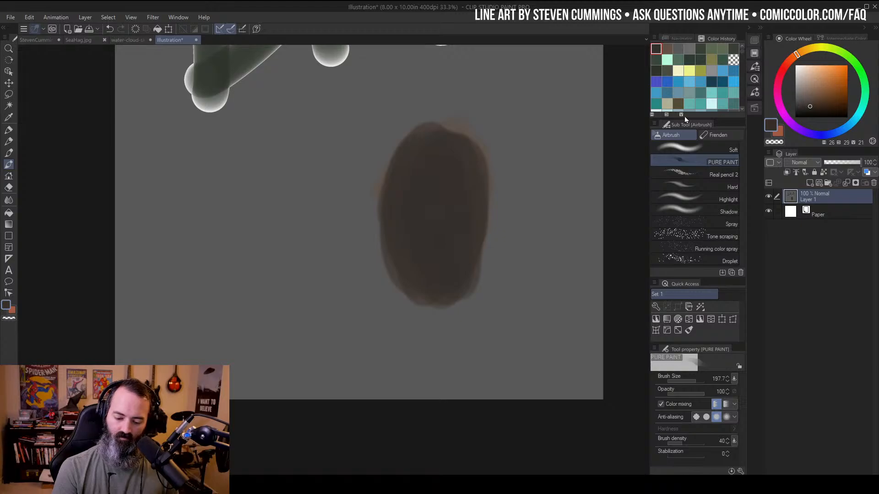
mouse_move(448, 251)
mouse_down()
mouse_move(437, 241)
mouse_move(435, 254)
mouse_up()
key(ctrl+z)
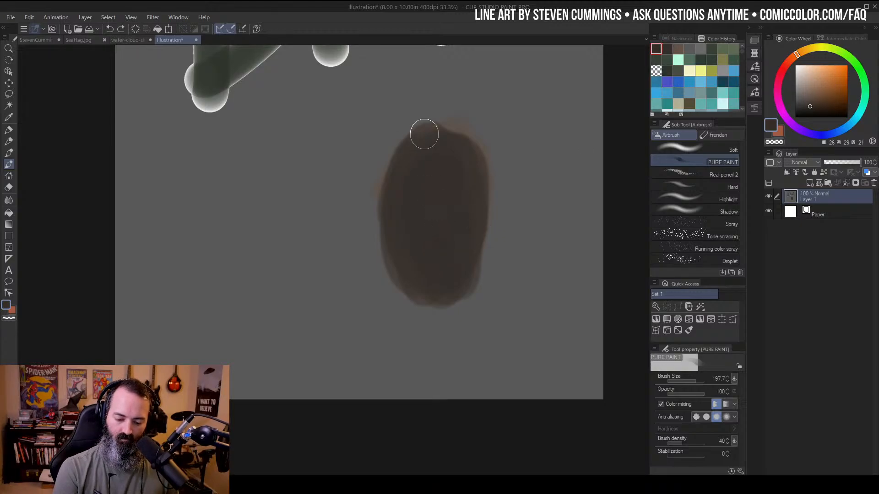
mouse_move(424, 133)
mouse_down()
mouse_move(392, 205)
mouse_move(432, 162)
mouse_move(458, 157)
mouse_move(400, 252)
mouse_move(434, 227)
mouse_up()
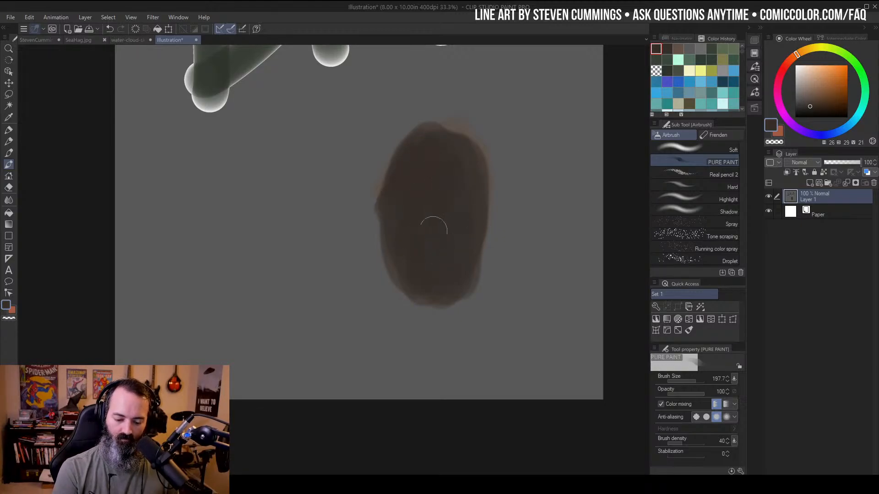
Paint light blue highlights down the oval's left edge, and add a small nose highlight near its center with a smaller brush
click(852, 123)
click(814, 77)
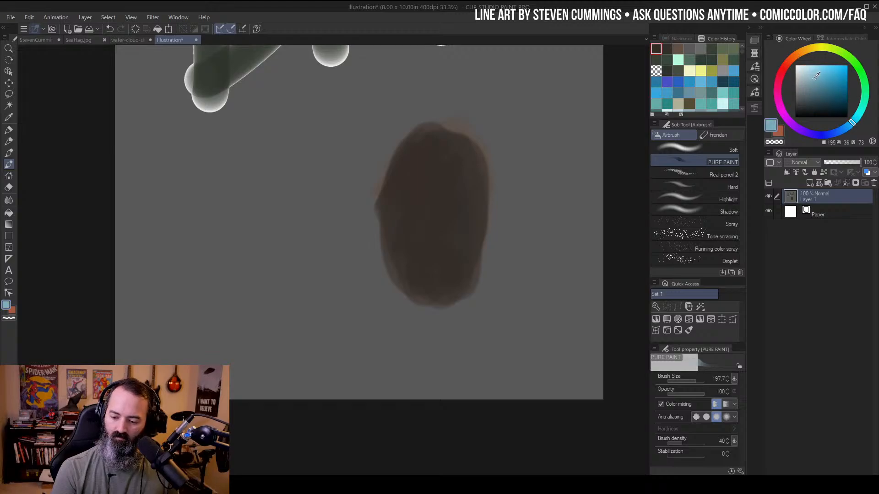
mouse_move(423, 135)
mouse_down()
mouse_move(385, 196)
mouse_move(401, 185)
mouse_up()
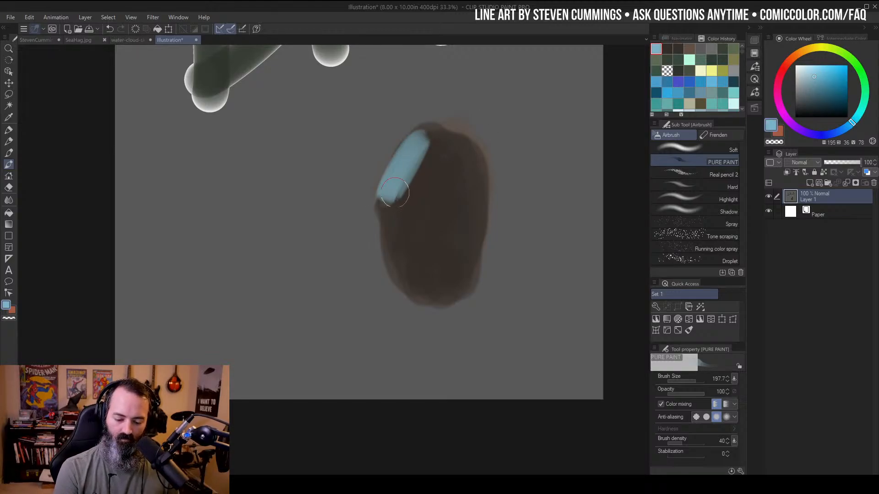
mouse_move(418, 145)
mouse_down()
mouse_move(389, 203)
mouse_move(394, 288)
mouse_up()
mouse_move(435, 211)
ctrl+alt+mouse_down()
mouse_move(418, 213)
mouse_move(421, 253)
mouse_move(432, 253)
ctrl+alt+mouse_up()
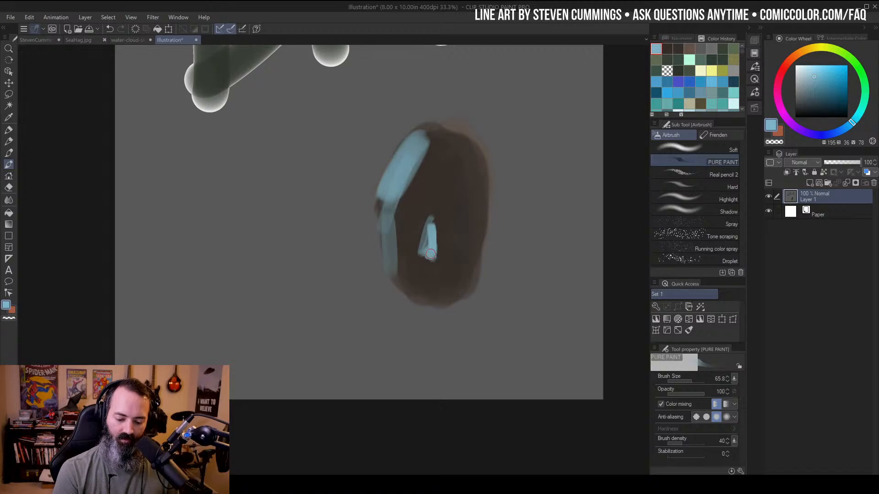
mouse_move(416, 137)
mouse_down()
mouse_move(387, 201)
mouse_move(408, 147)
mouse_move(382, 240)
mouse_up()
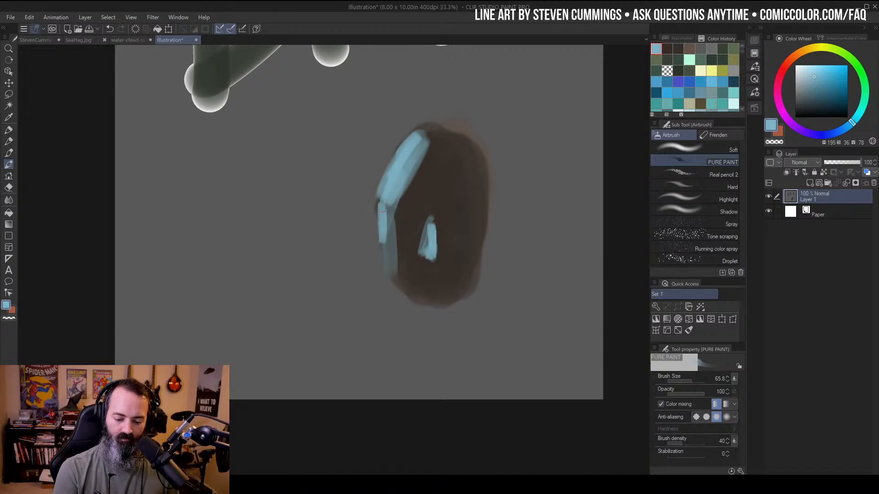
mouse_move(383, 201)
mouse_down()
mouse_move(384, 257)
mouse_move(381, 236)
mouse_up()
Add light blue brow strokes above the nose highlight and extend the lit area across the left side of the forehead
key(ctrl+space)
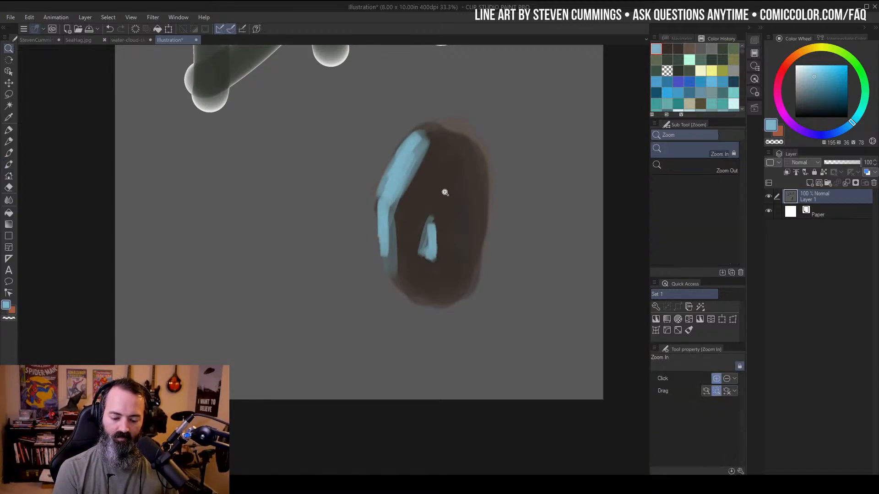
scroll(461, 183, down, 1)
scroll(489, 204, down, 6)
scroll(487, 206, up, 7)
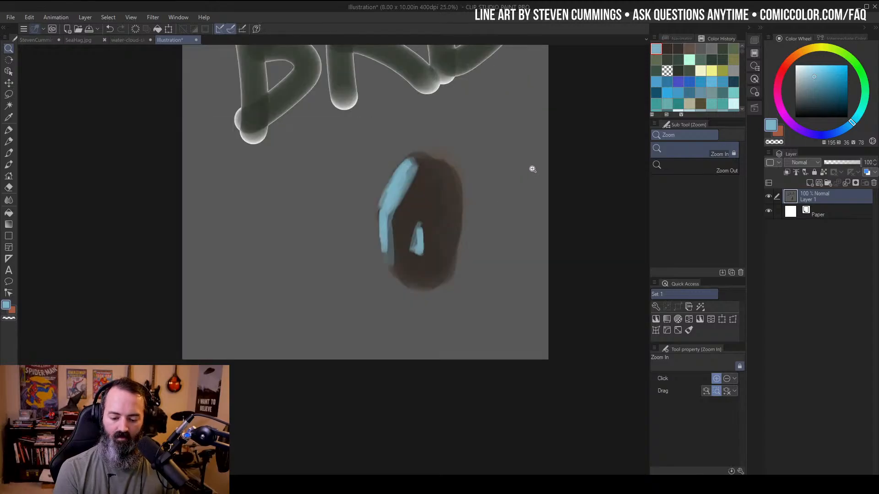
drag(397, 213, 453, 205)
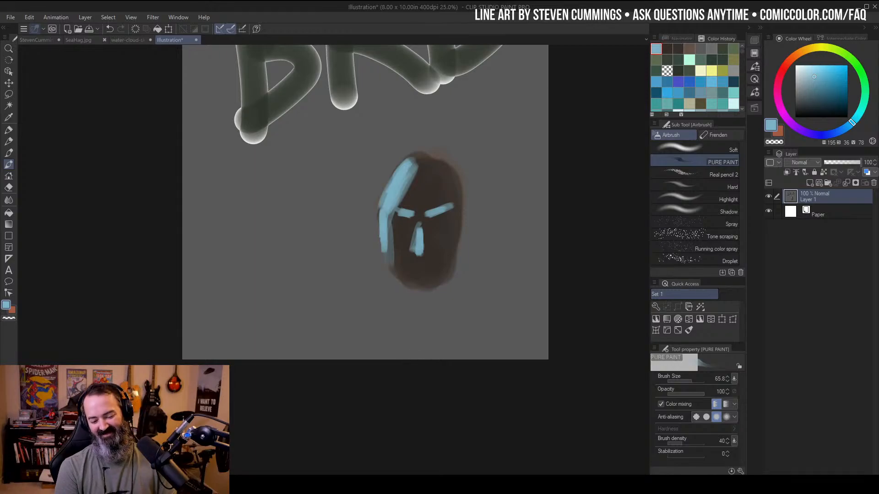
mouse_move(409, 169)
mouse_down()
mouse_move(405, 211)
mouse_move(421, 213)
mouse_move(427, 201)
mouse_move(392, 237)
mouse_move(393, 248)
mouse_move(490, 191)
mouse_move(527, 183)
mouse_up()
Paint light blue strokes on the face's left cheek, below the eye, and around the mouth and chin
key(ctrl+space)
drag(386, 244, 391, 267)
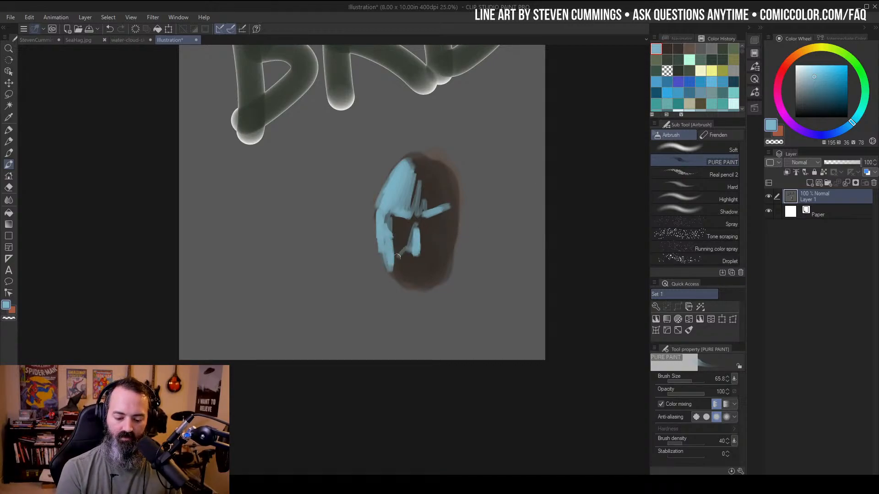
drag(402, 255, 408, 260)
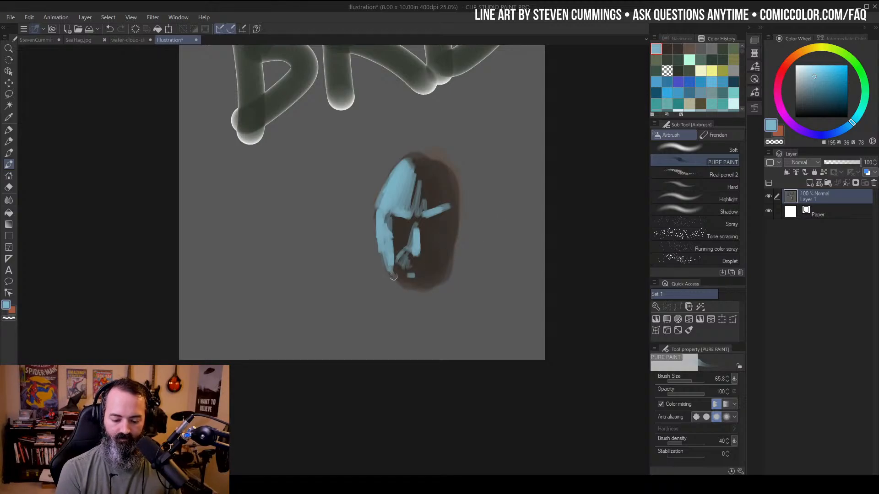
mouse_move(393, 276)
mouse_down()
mouse_move(411, 291)
mouse_move(405, 284)
mouse_up()
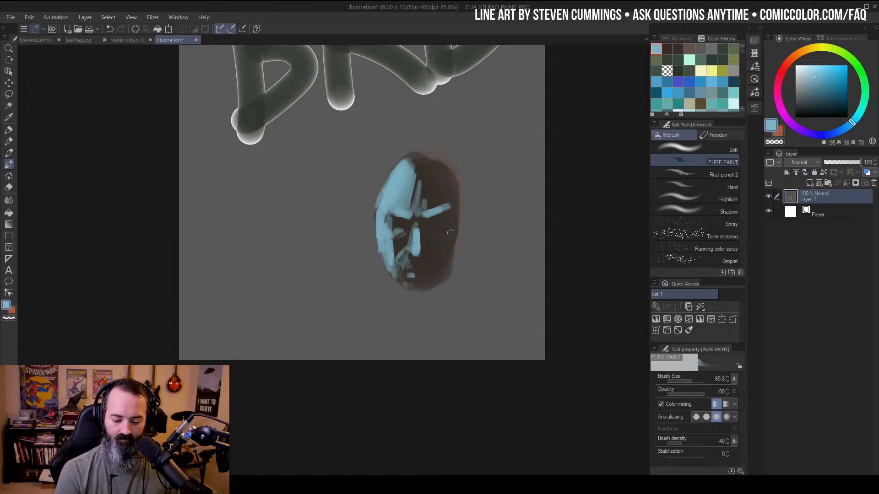
Extend the light blue strokes across the face's forehead and add a small highlight beside the shadowed eye
mouse_move(394, 194)
mouse_down()
mouse_move(377, 200)
mouse_move(409, 160)
mouse_move(434, 168)
mouse_move(408, 181)
mouse_move(433, 164)
mouse_move(405, 200)
mouse_move(414, 205)
mouse_move(436, 203)
mouse_move(454, 176)
mouse_move(502, 198)
mouse_up()
key(/)
scroll(440, 193, down, 4)
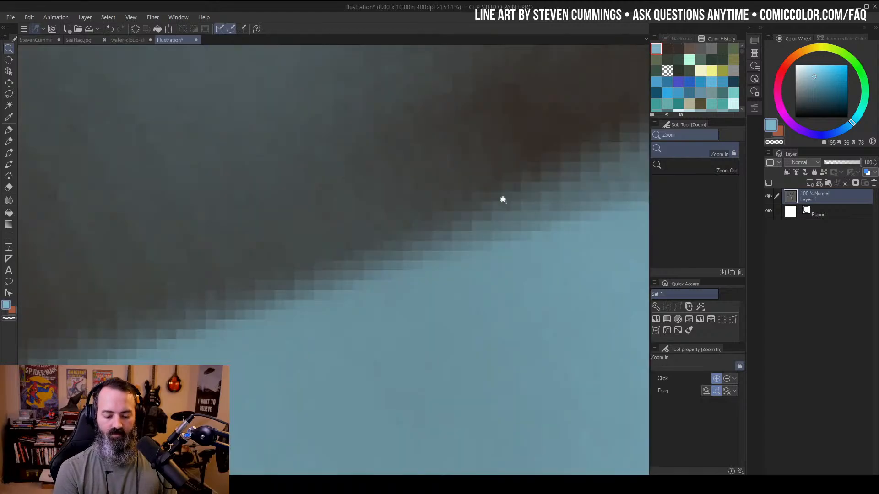
scroll(469, 251, down, 10)
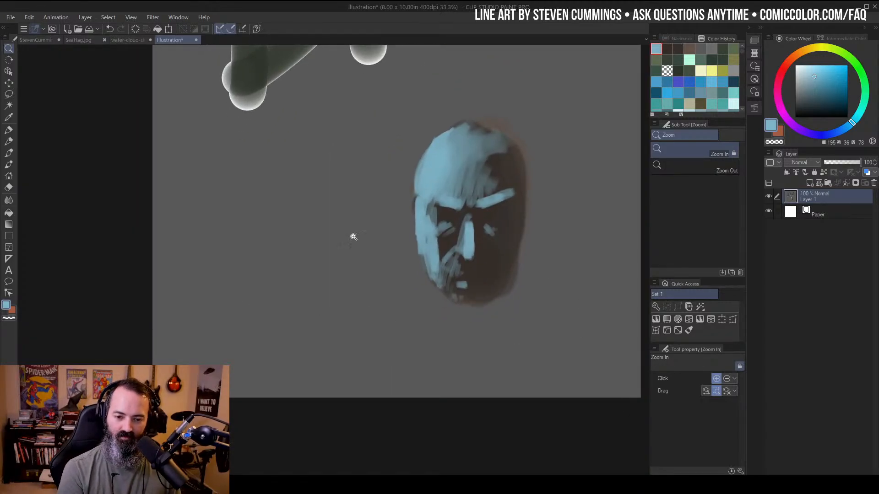
Switch to the SkullkickersRPG line art document and examine the three children peeking through the doorway
click(37, 40)
key(m)
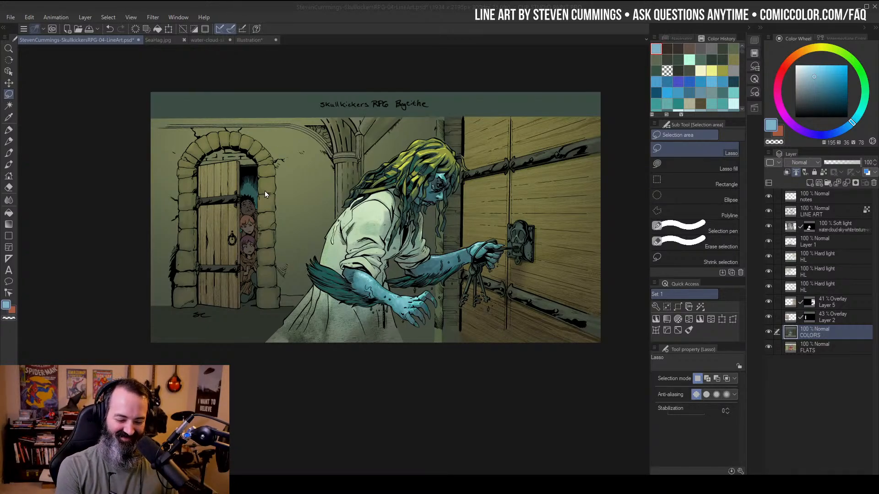
click(242, 222)
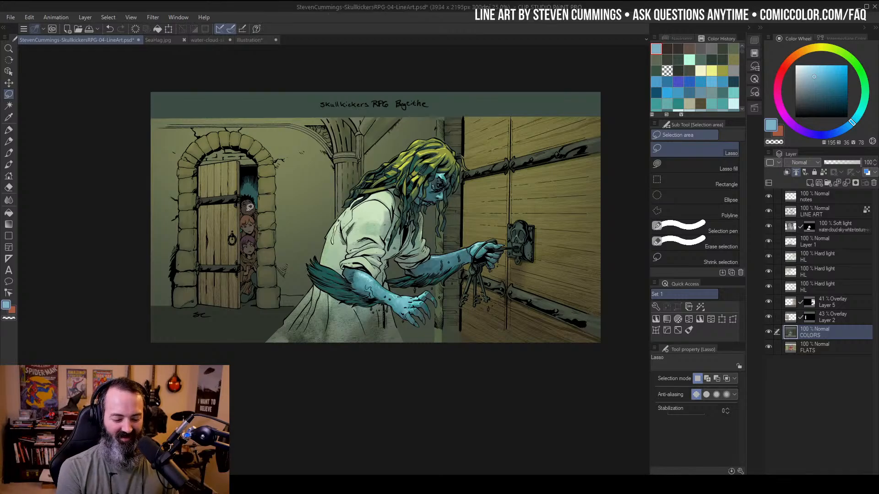
key(ctrl+space)
drag(241, 205, 282, 216)
drag(329, 252, 463, 203)
scroll(465, 200, down, 10)
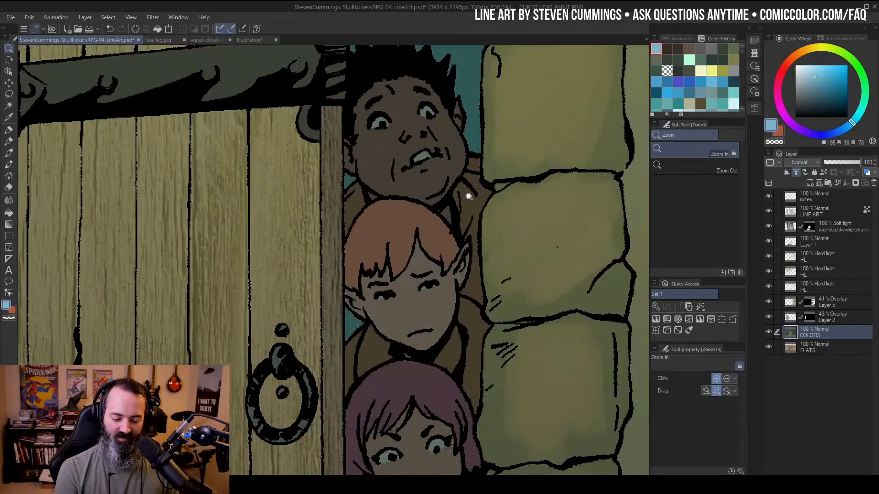
drag(506, 222, 462, 183)
scroll(458, 166, up, 1)
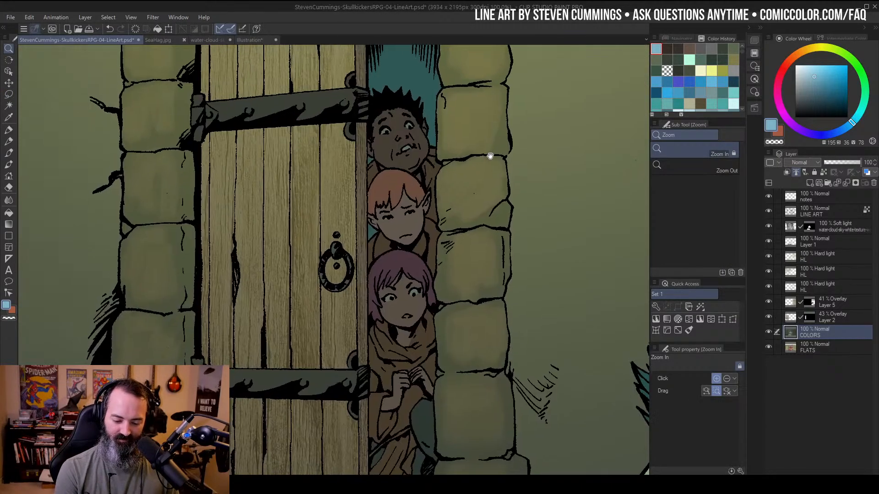
drag(467, 149, 461, 171)
key(m)
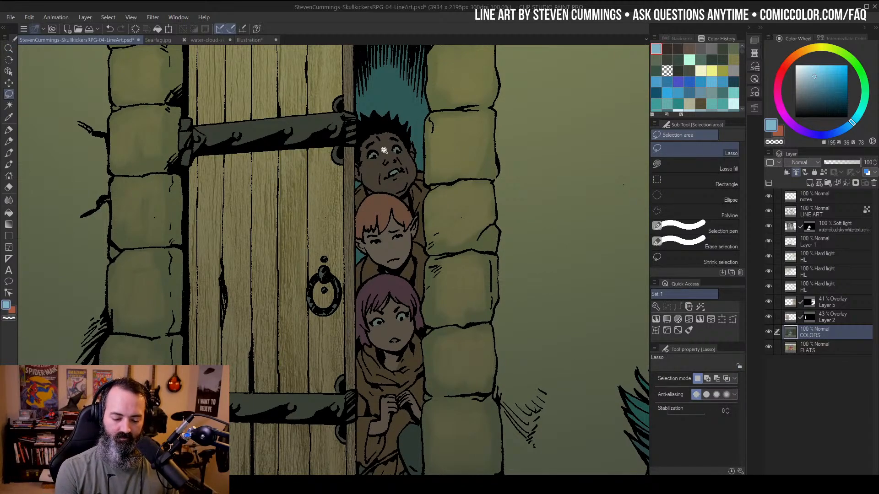
scroll(384, 151, up, 2)
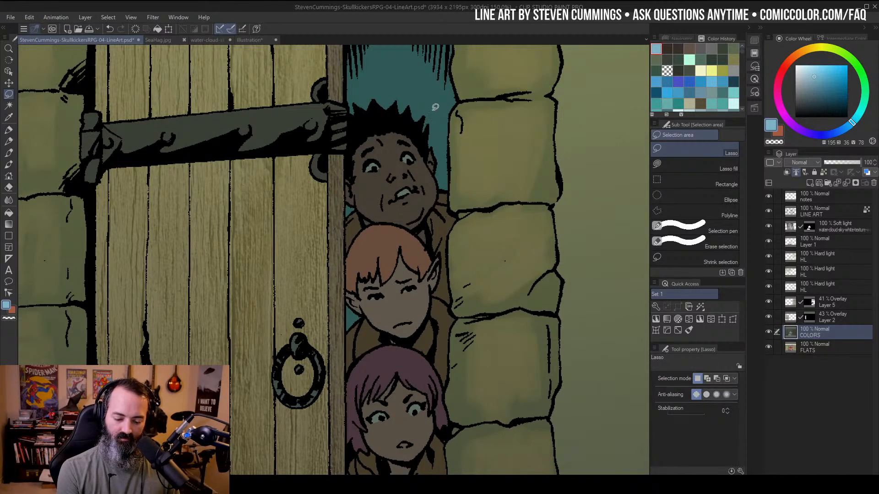
Review the whole illustration, comparing the doorway children with the blue-lit hag at the large door
key(/)
alt+click(408, 183)
alt+click(408, 183)
alt+click(451, 192)
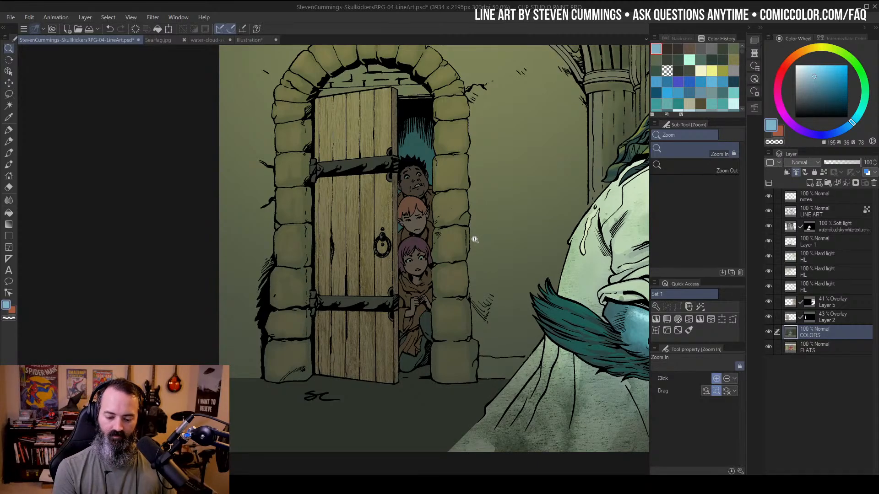
drag(474, 239, 236, 215)
alt+click(410, 378)
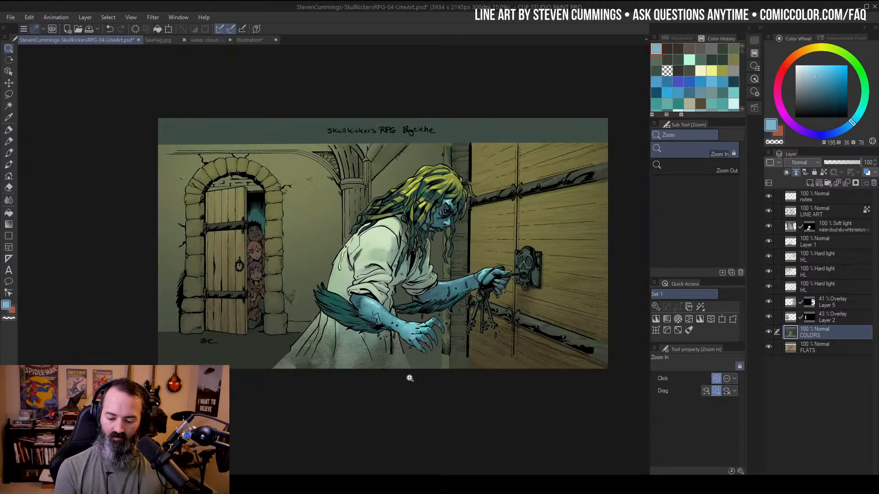
drag(544, 267, 559, 243)
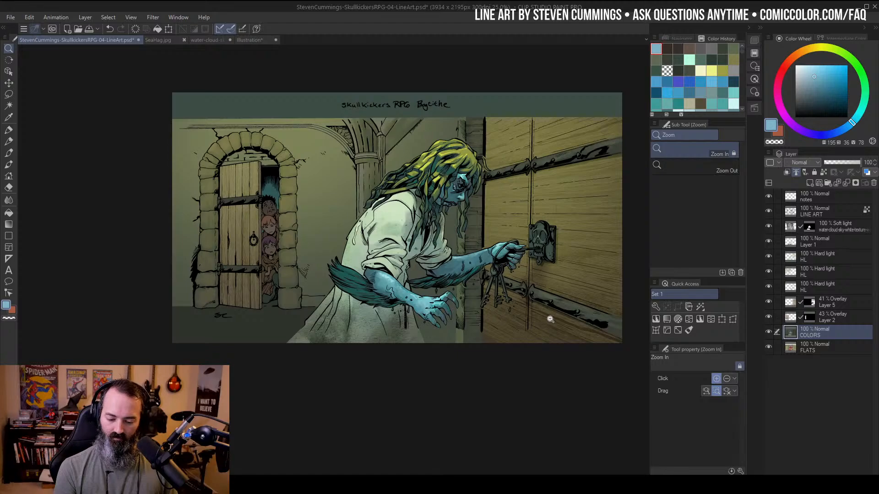
Try a small lasso selection on the top child's forehead in the doorway, and deselect it
click(268, 202)
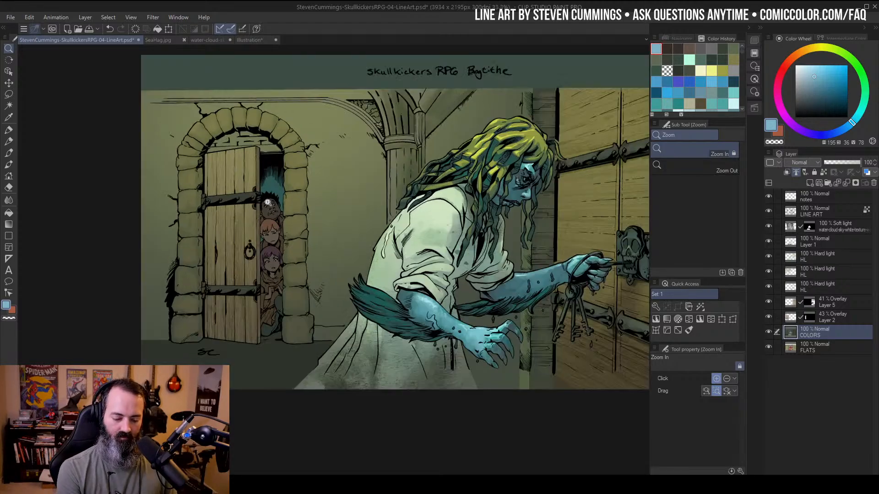
drag(268, 202, 382, 217)
double_click(388, 206)
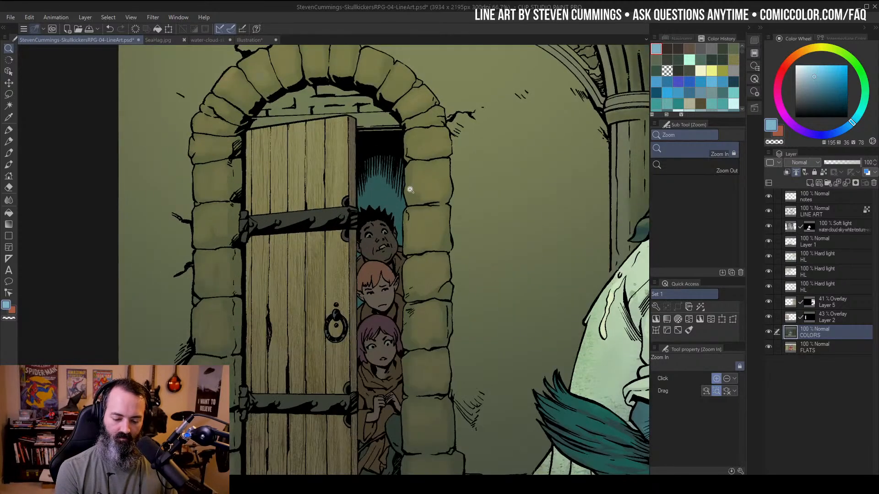
click(396, 242)
key(b)
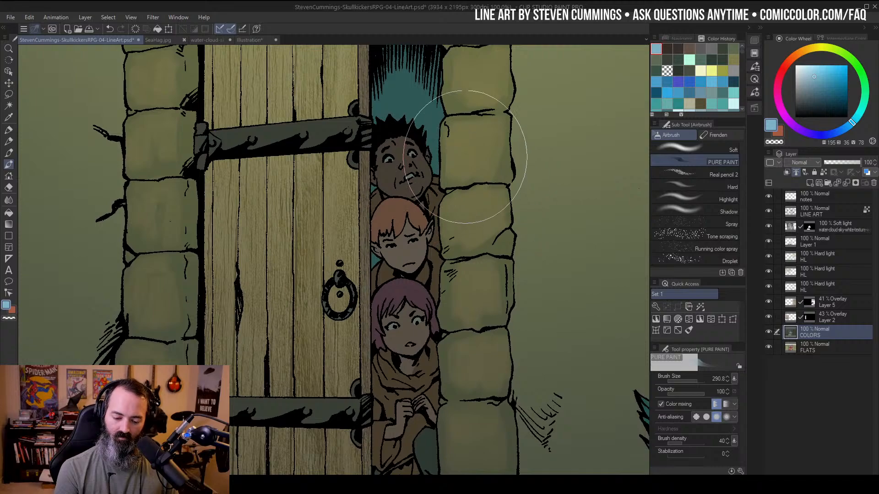
key(m)
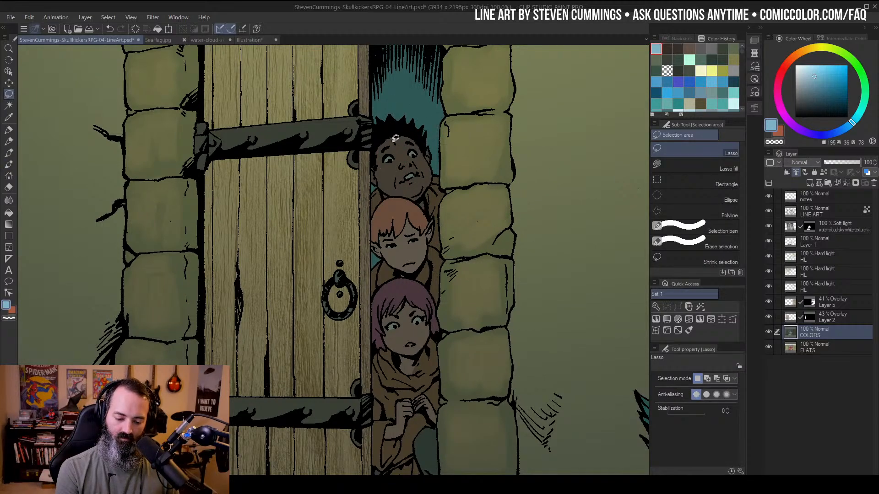
mouse_move(395, 135)
mouse_down()
mouse_move(384, 146)
mouse_move(413, 142)
mouse_move(393, 135)
mouse_up()
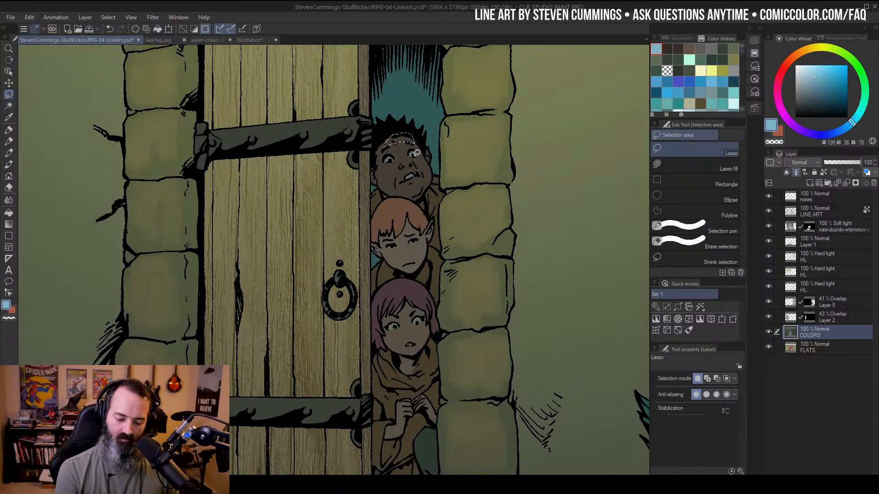
key(ctrl+d)
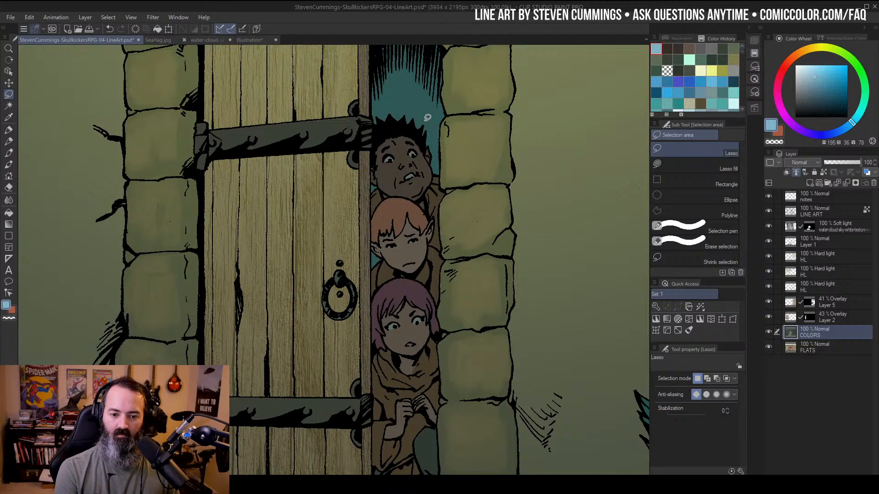
mouse_move(460, 143)
mouse_down()
mouse_move(459, 121)
mouse_move(458, 139)
mouse_up()
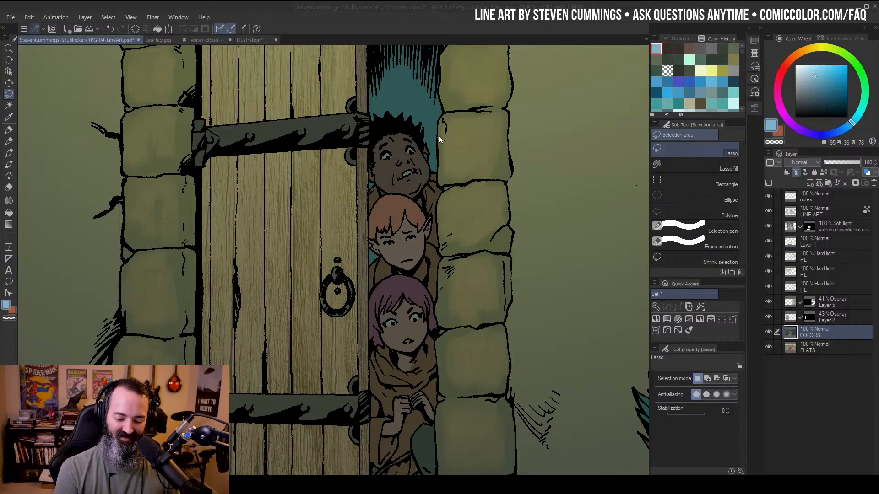
Lasso rough lighting shapes over the doorway children's faces and clothes, and clear the selection
ctrl+alt+click(432, 200)
ctrl+alt+click(432, 200)
ctrl+alt+click(432, 200)
drag(492, 239, 461, 222)
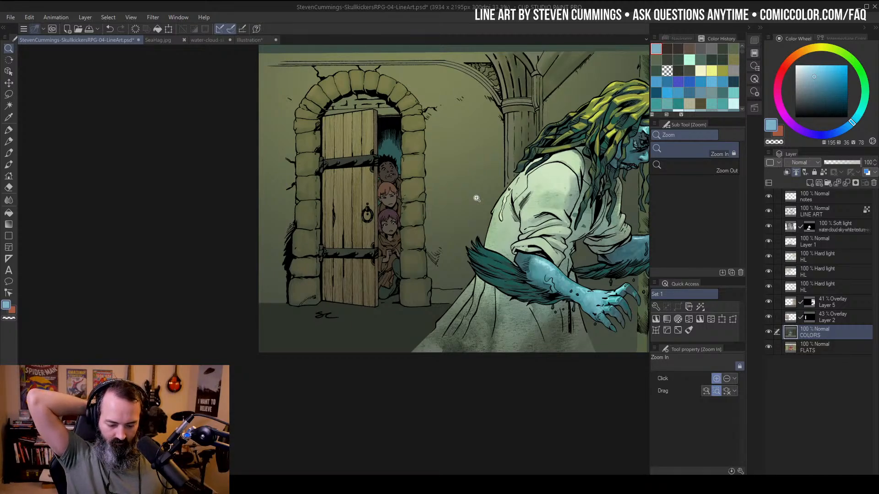
click(390, 186)
mouse_move(390, 185)
mouse_down()
mouse_move(349, 170)
mouse_move(404, 194)
mouse_up()
click(312, 166)
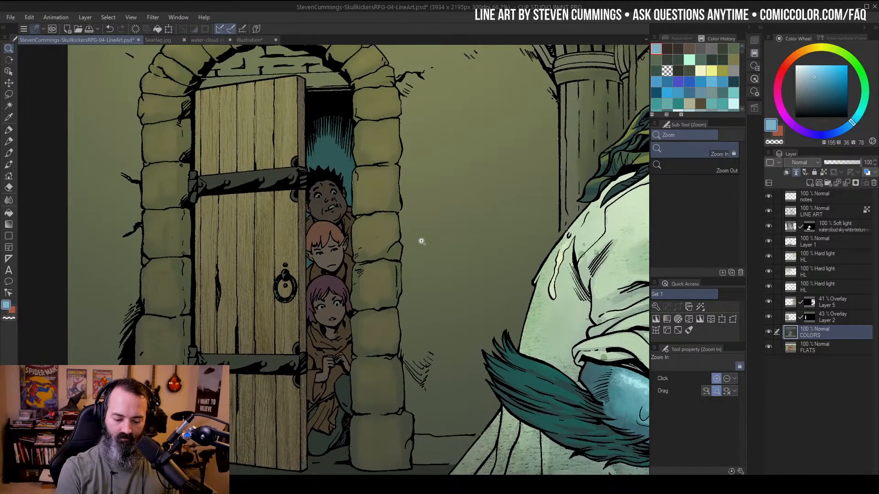
key(m)
mouse_move(329, 179)
mouse_down()
mouse_move(346, 173)
mouse_move(343, 200)
mouse_up()
drag(333, 278, 334, 270)
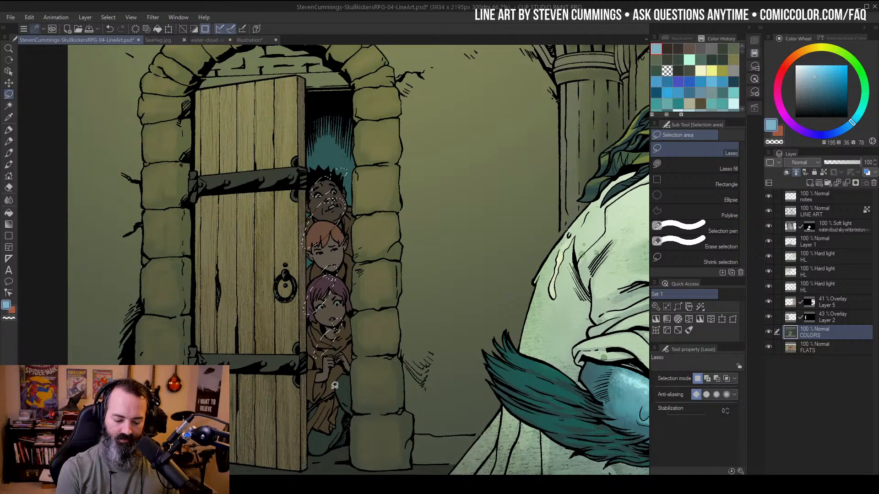
key(ctrl+d)
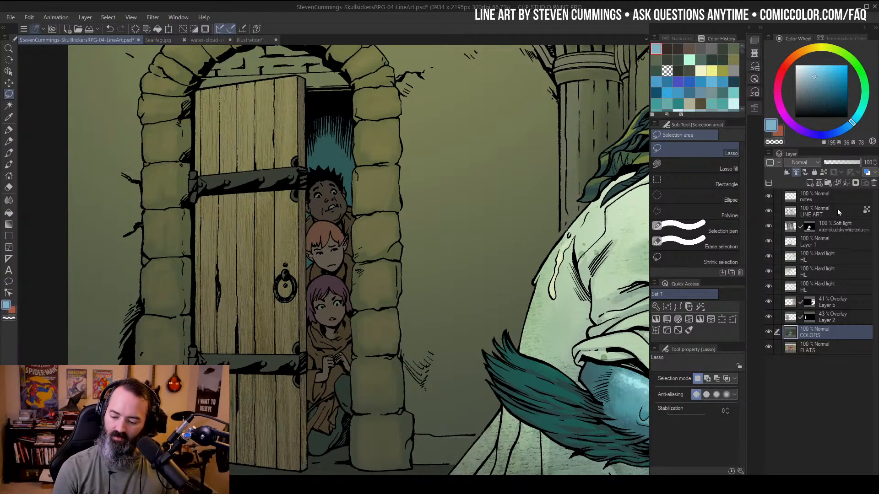
Add a Level Correction layer above the soft-light texture layer, lowering the white input point to brighten the picture
click(838, 227)
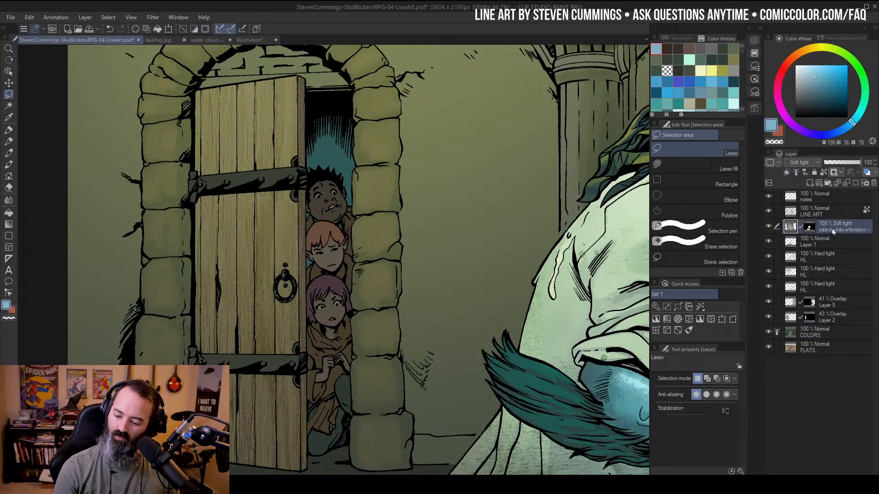
right_click(830, 228)
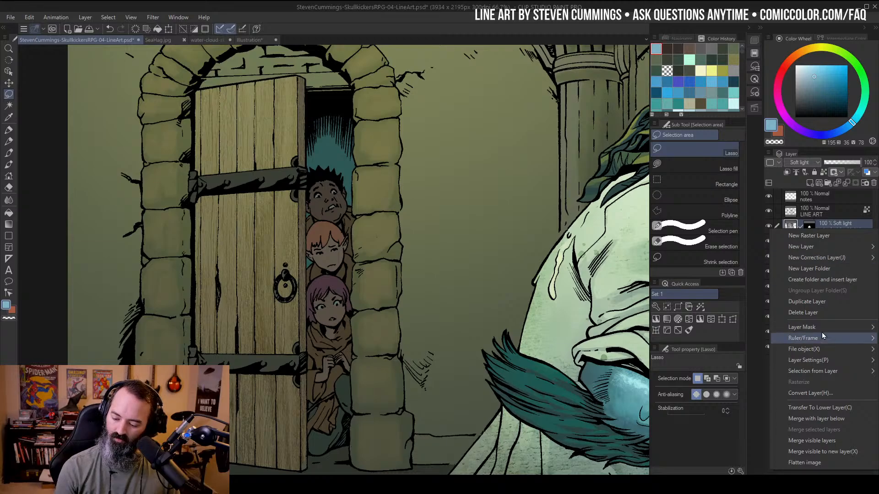
mouse_move(822, 259)
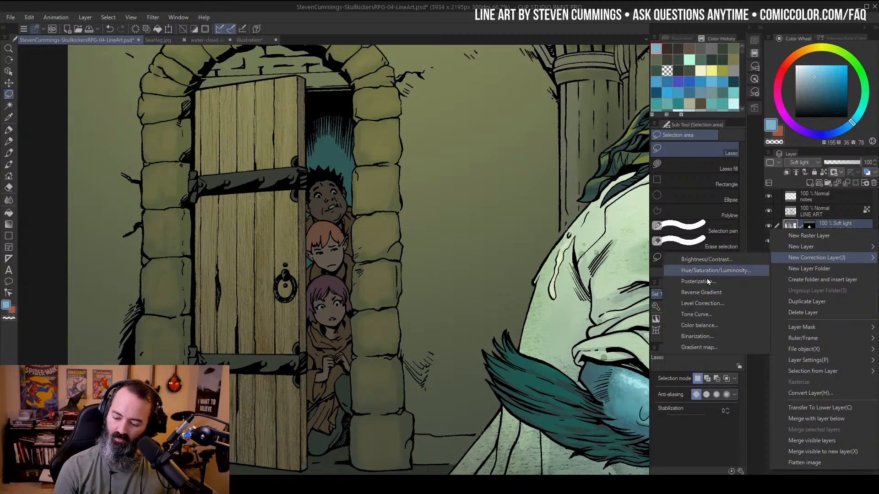
click(706, 304)
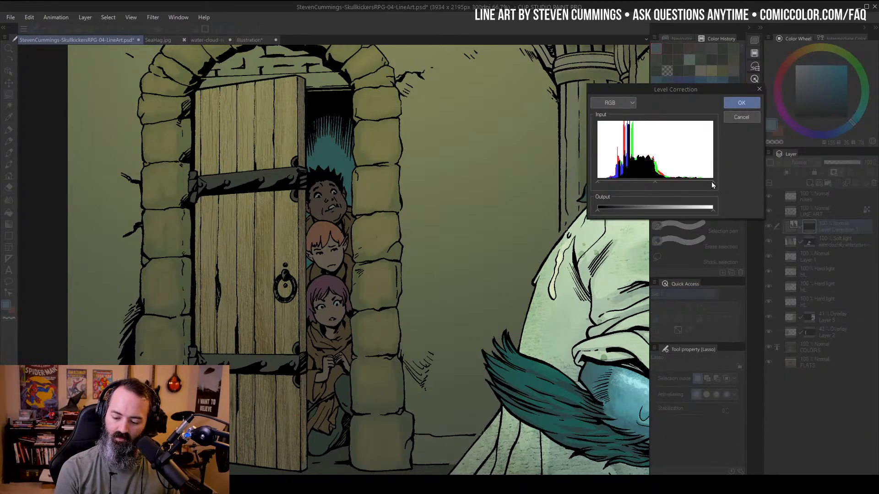
drag(712, 183, 691, 185)
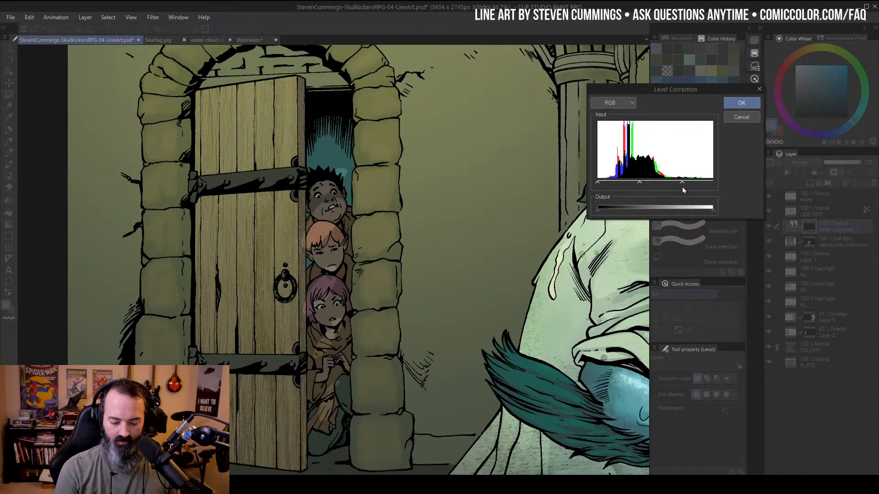
drag(682, 188, 684, 187)
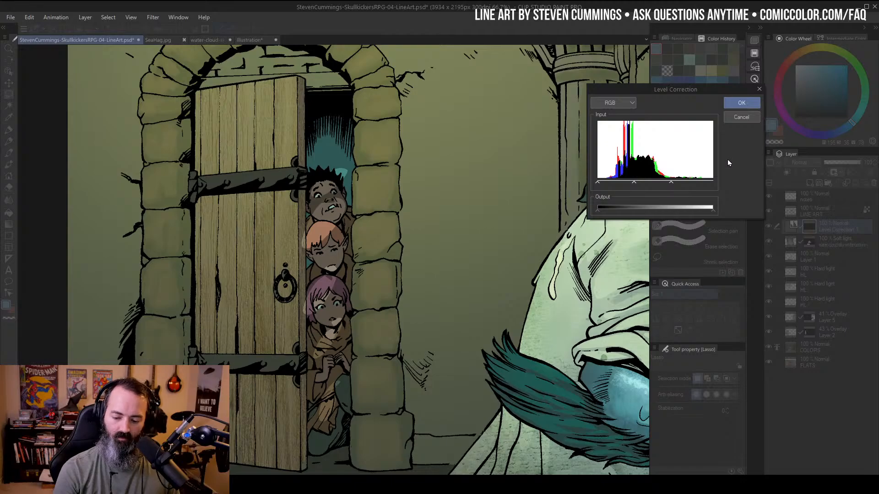
click(741, 102)
Blacken the Level Correction layer's mask to hide its brightening across the whole illustration
alt+click(416, 214)
drag(518, 274, 443, 250)
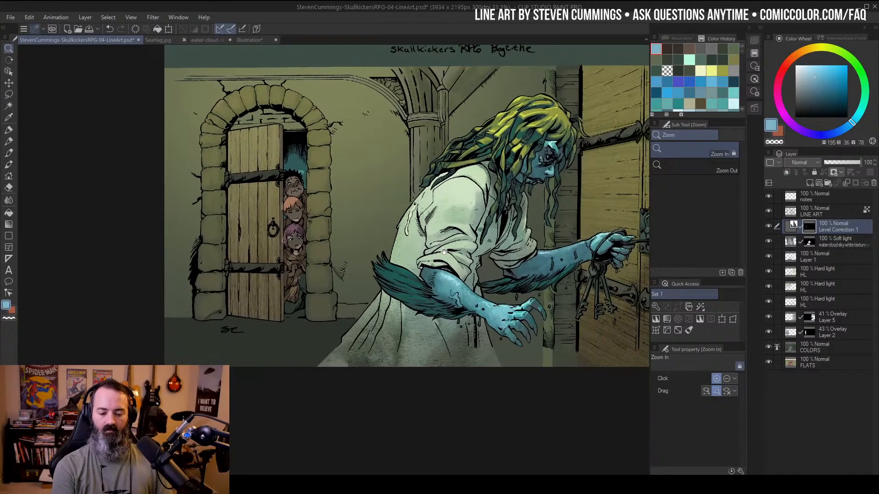
key(c)
key(g)
Try painting on the correction mask over the top child's face with the PURE PAINT airbrush, and undo the strokes
click(293, 198)
drag(292, 198, 450, 219)
key(b)
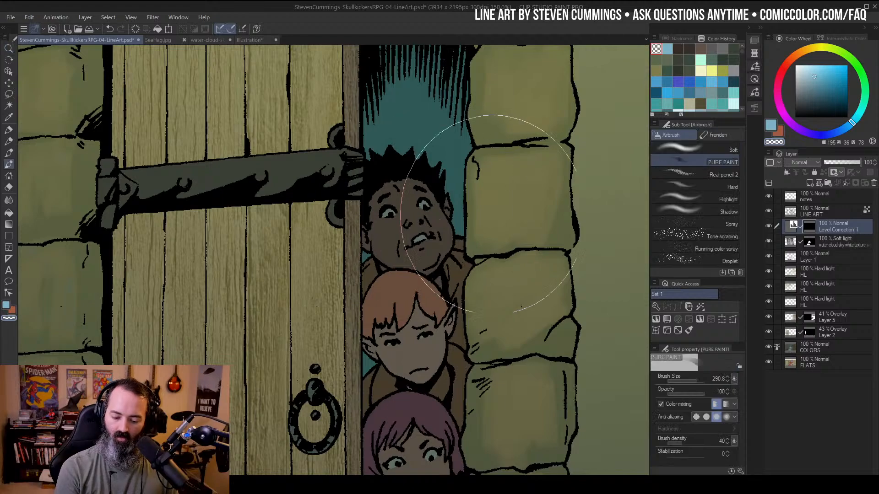
mouse_move(434, 183)
ctrl+alt+mouse_down()
mouse_move(339, 189)
mouse_move(415, 182)
mouse_move(428, 191)
mouse_move(402, 218)
mouse_move(415, 212)
ctrl+alt+mouse_up()
key(ctrl+z)
key(ctrl+z)
mouse_move(412, 214)
mouse_down()
mouse_move(381, 224)
mouse_move(379, 236)
mouse_move(418, 217)
mouse_move(395, 232)
mouse_move(379, 224)
mouse_move(395, 229)
mouse_move(421, 203)
mouse_move(403, 233)
mouse_up()
key(ctrl+z)
key(ctrl+z)
key(ctrl+z)
Lasso the top child's lower face and nose, and subtract a strip along the cheek nearest the door
key(slash)
alt+click(434, 225)
alt+click(434, 226)
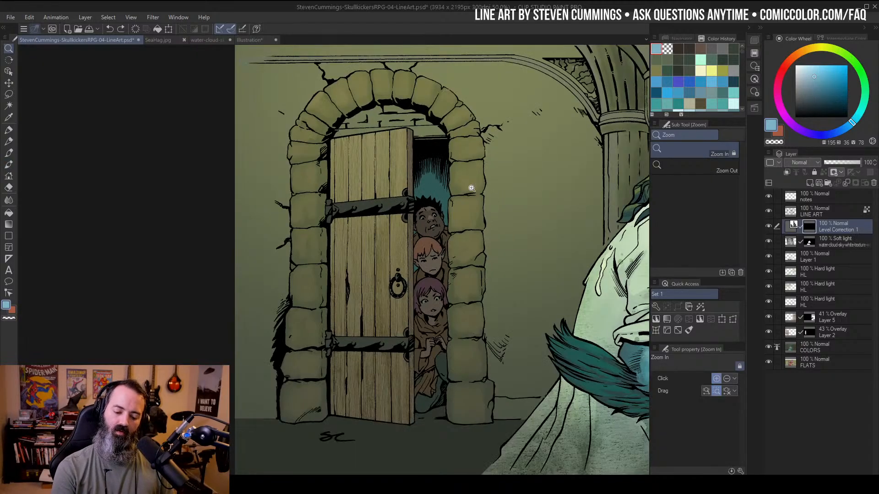
click(432, 225)
click(441, 218)
key(m)
mouse_move(365, 239)
mouse_down()
mouse_move(415, 232)
mouse_move(428, 218)
mouse_move(443, 236)
mouse_move(438, 266)
mouse_move(401, 280)
mouse_move(377, 275)
mouse_move(365, 236)
mouse_up()
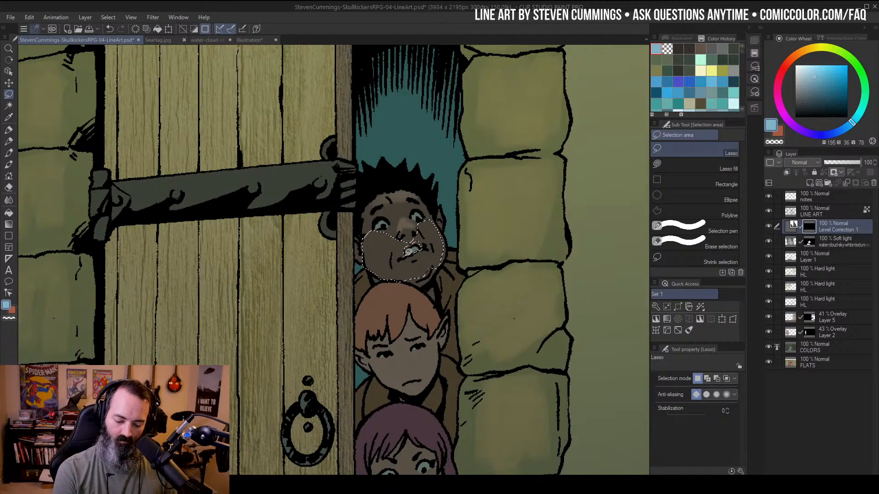
mouse_move(370, 230)
alt+mouse_down()
mouse_move(387, 280)
mouse_move(356, 205)
alt+mouse_up()
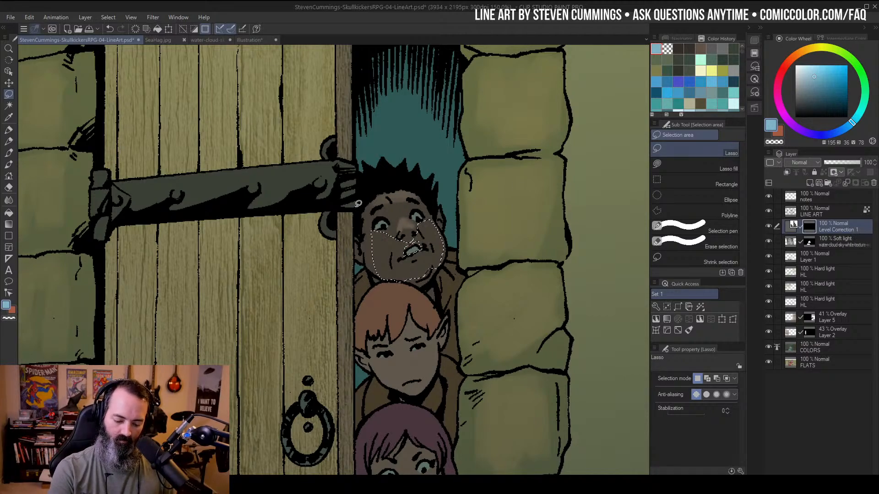
Brighten the selected lower face of the top child with the Soft airbrush on the Level Correction mask, keeping the selection edges hidden
key(ctrl+h)
key(w)
key(ctrl+h)
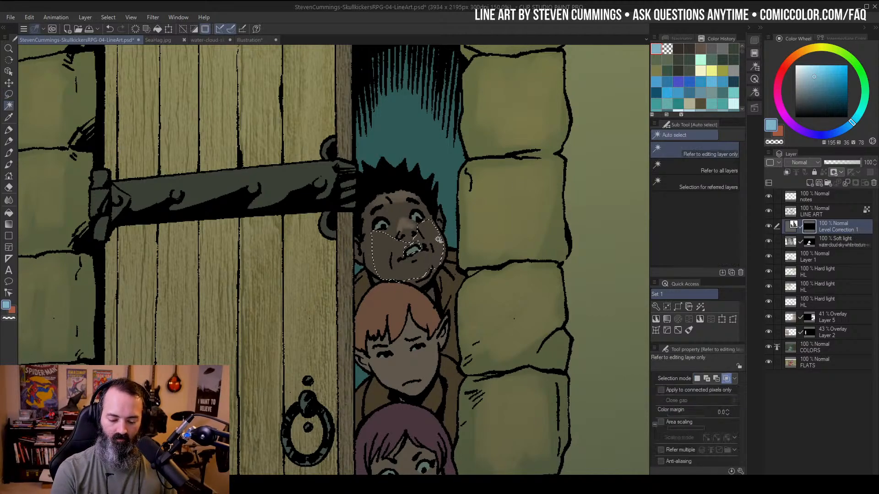
key(ctrl+h)
key(b)
click(652, 147)
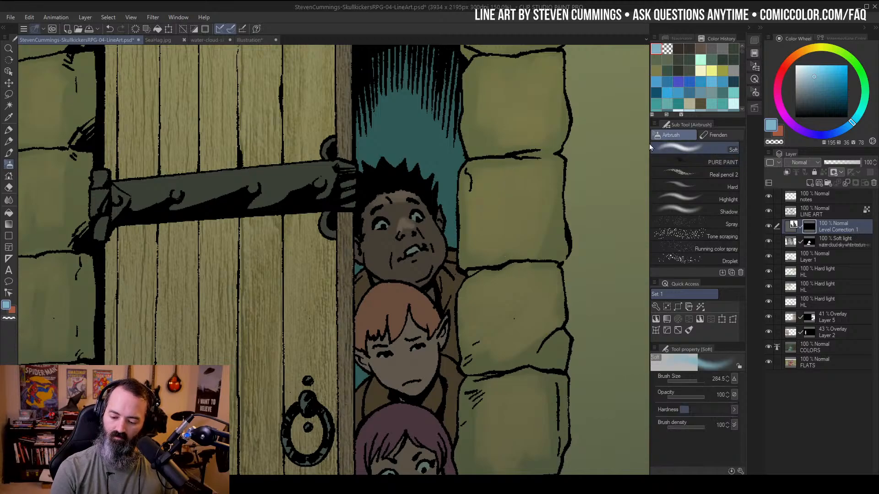
drag(417, 205, 430, 178)
key(bracketleft)
key(bracketleft)
key(bracketleft)
Lasso the red-haired child's hair and brighten it on the Level Correction mask with the Soft airbrush
key(slash)
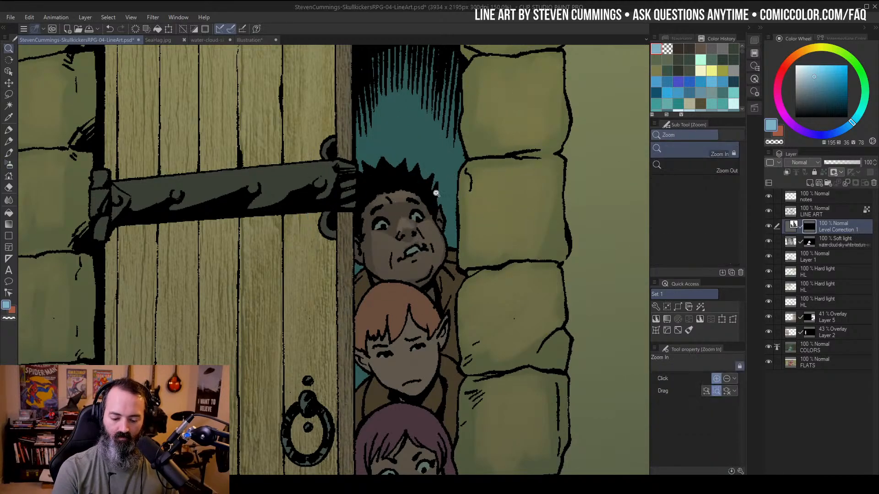
scroll(452, 179, down, 4)
scroll(457, 191, up, 4)
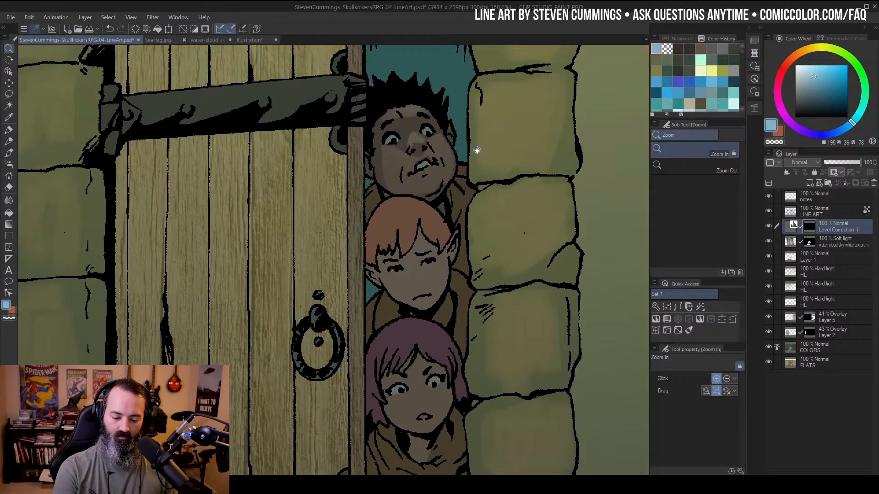
key(l)
drag(424, 200, 386, 203)
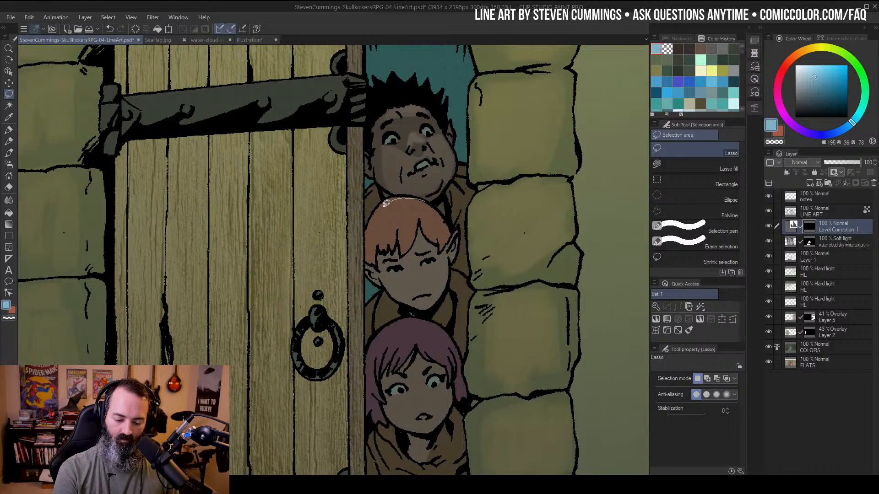
mouse_move(443, 237)
mouse_down()
mouse_move(425, 200)
mouse_move(433, 209)
mouse_up()
key(ctrl+h)
key(b)
key(m)
Lasso the red-haired child's forehead and lower face, leaving out the shadow under the nose, and brighten them on the correction mask
scroll(494, 197, down, 4)
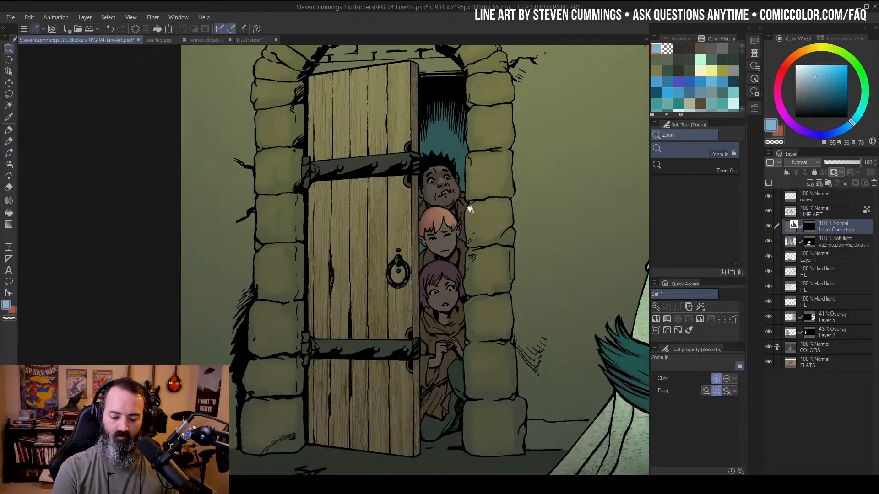
scroll(495, 196, up, 4)
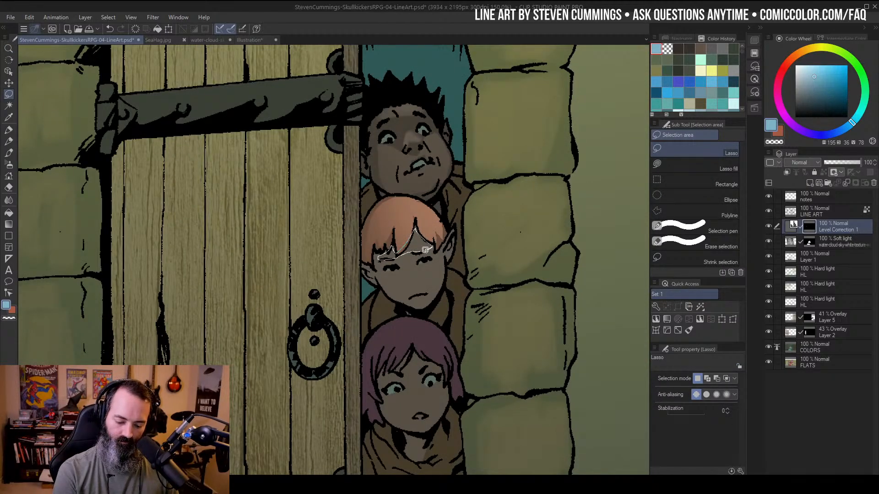
drag(425, 250, 427, 251)
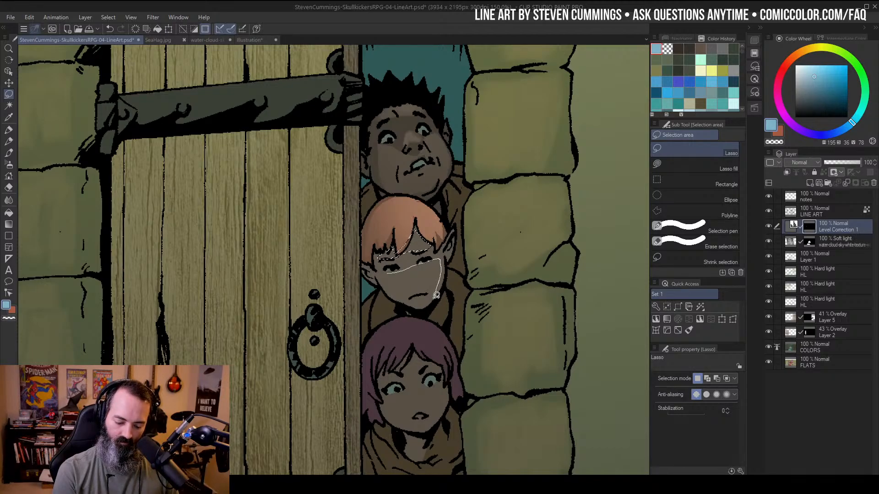
mouse_move(424, 293)
mouse_down()
mouse_move(394, 296)
mouse_move(384, 275)
mouse_move(408, 295)
mouse_move(425, 284)
mouse_up()
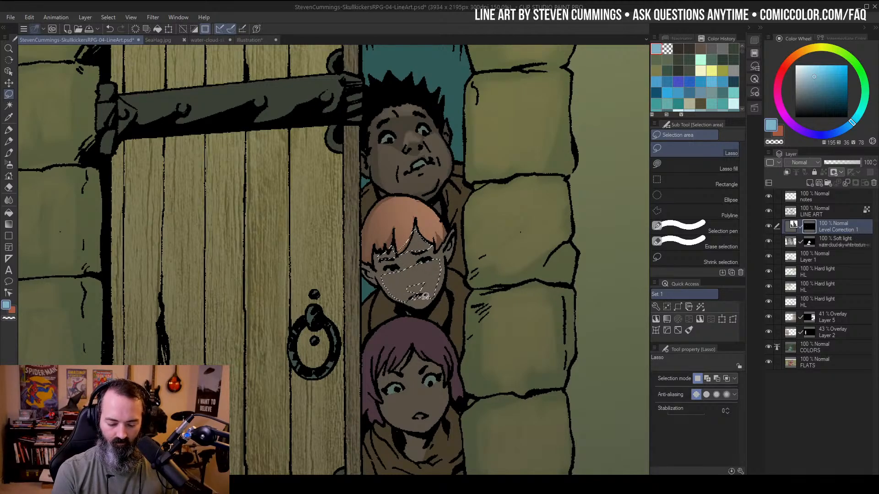
key(g)
click(433, 270)
key(ctrl+d)
key(b)
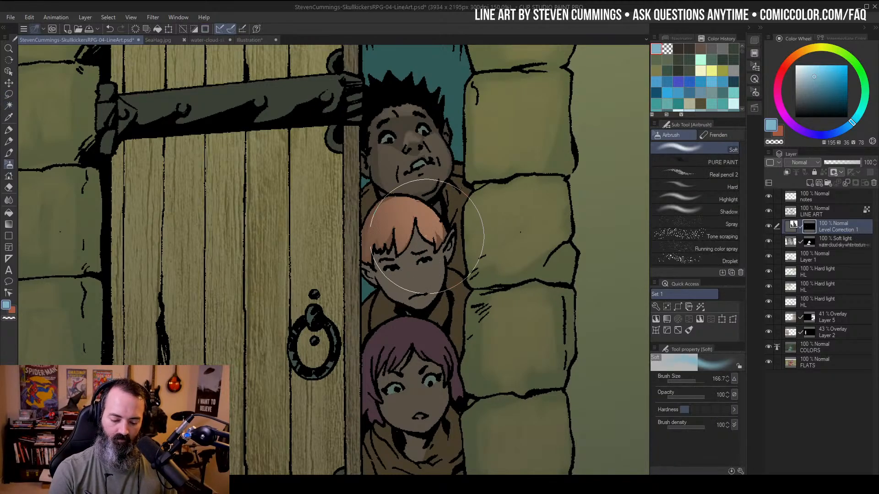
Lasso the purple-haired child's hair and restrict the selection to its color using auto select for referred layers, hiding the selection edges
key(ctrl+space)
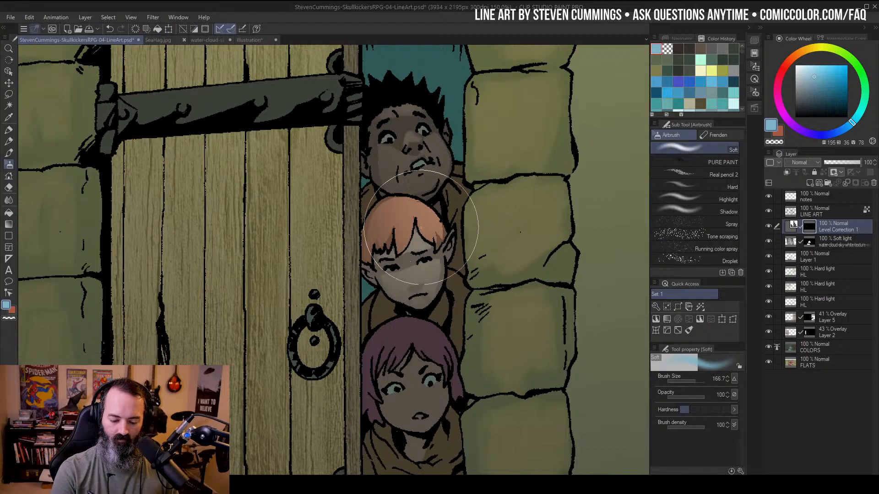
scroll(470, 210, down, 3)
alt+click(470, 210)
drag(517, 225, 479, 197)
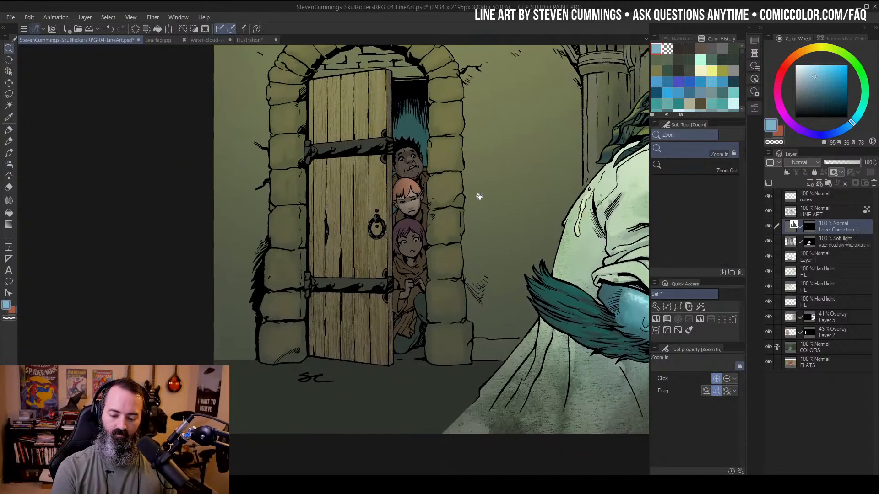
click(435, 221)
click(436, 221)
click(436, 213)
key(m)
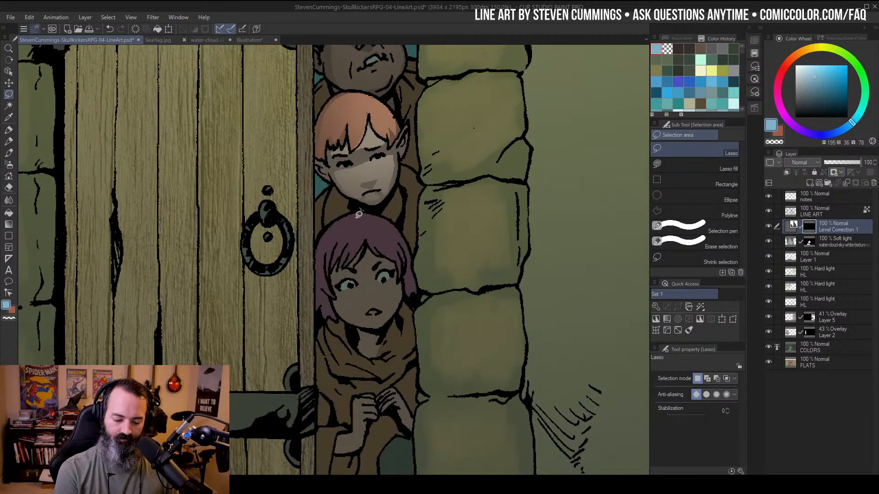
drag(359, 214, 325, 234)
drag(329, 289, 338, 252)
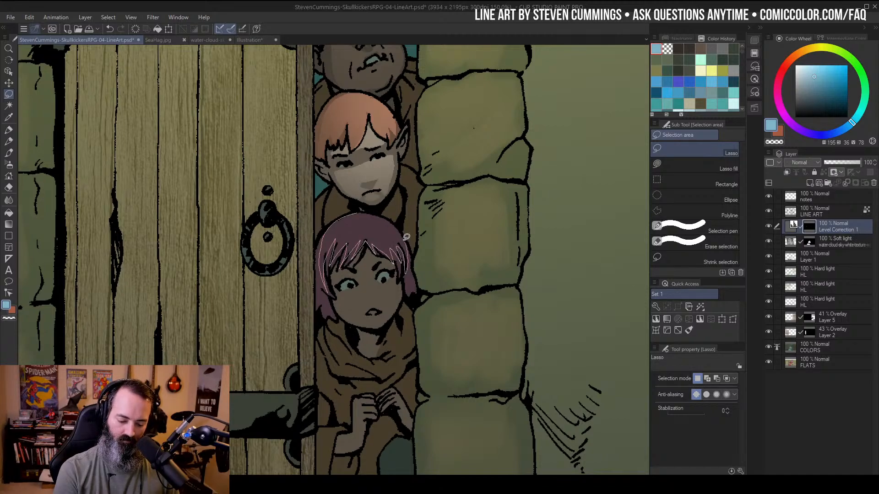
drag(406, 237, 409, 264)
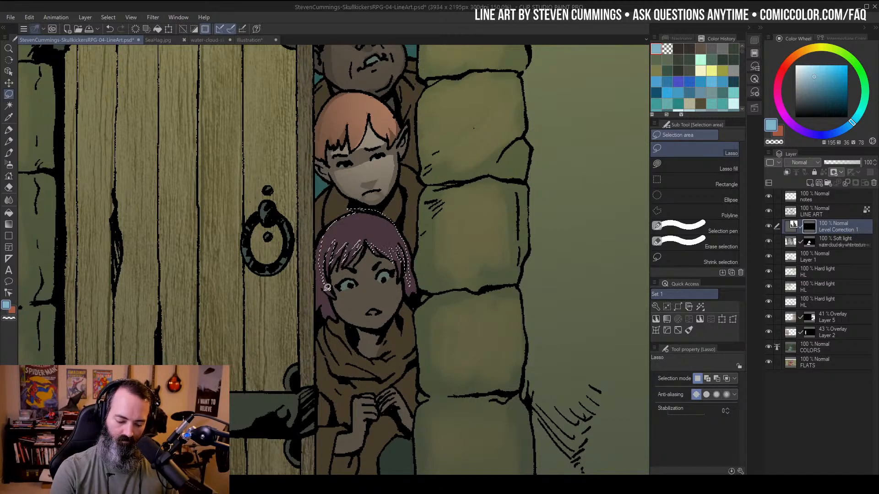
key(w)
key(ctrl+h)
key(b)
key(w)
key(ctrl+h)
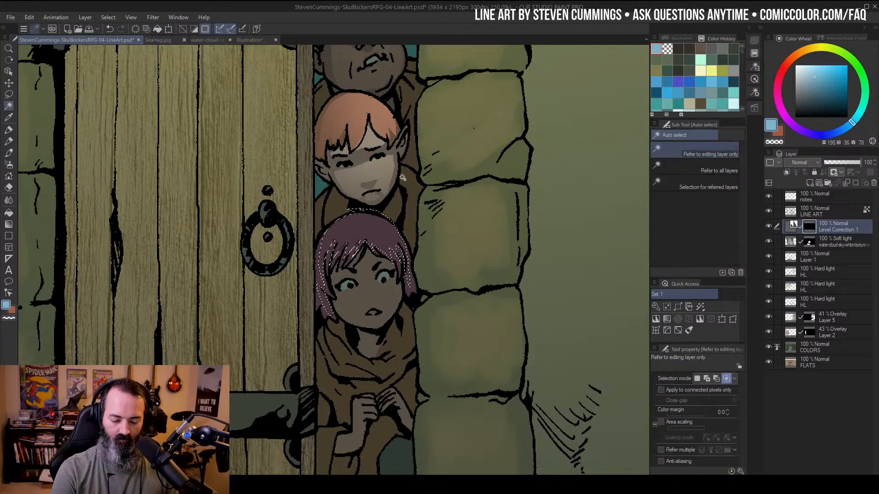
click(716, 187)
click(372, 236)
key(ctrl+h)
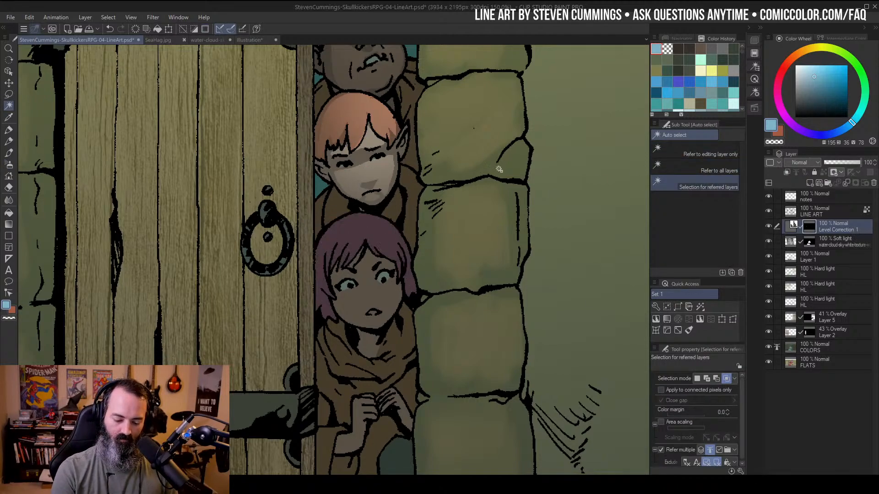
Brighten the purple hair on the correction mask with the Soft airbrush, adding a smaller lassoed highlight on the crown
key(b)
mouse_move(373, 262)
mouse_down()
mouse_move(380, 234)
mouse_move(414, 188)
mouse_move(378, 224)
mouse_move(406, 202)
mouse_up()
key(bracketleft)
key(bracketleft)
key(m)
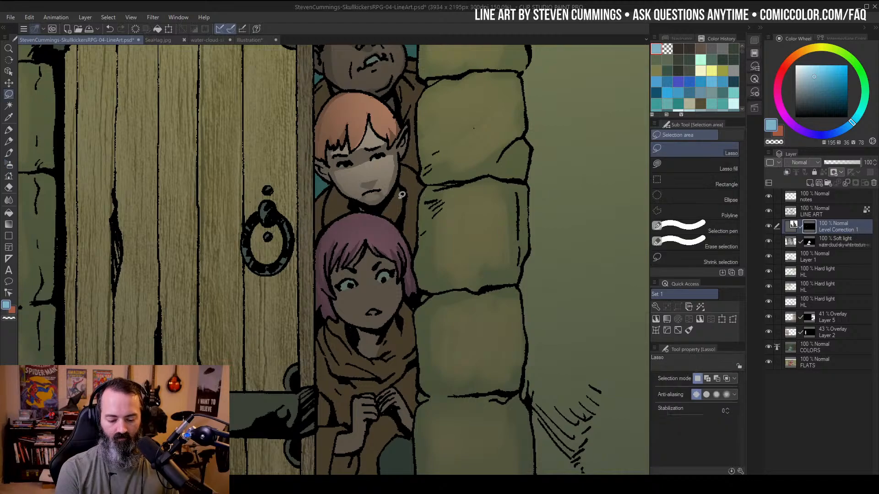
mouse_move(330, 237)
mouse_down()
mouse_move(359, 223)
mouse_move(343, 235)
mouse_move(367, 231)
mouse_move(362, 246)
mouse_move(375, 234)
mouse_move(381, 242)
mouse_move(404, 237)
mouse_move(369, 231)
mouse_up()
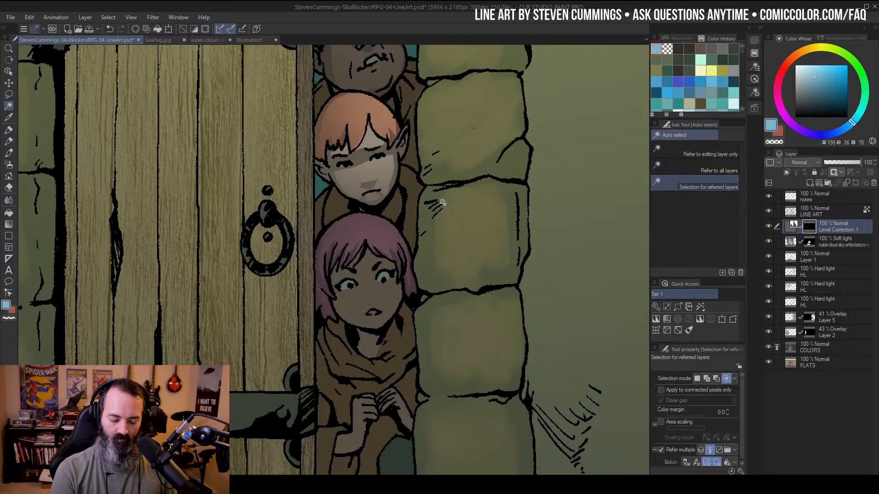
key(b)
key(/)
Lasso the purple-haired child's forehead and lower face, brighten them on the correction mask with the Soft airbrush, and deselect
scroll(428, 222, down, 2)
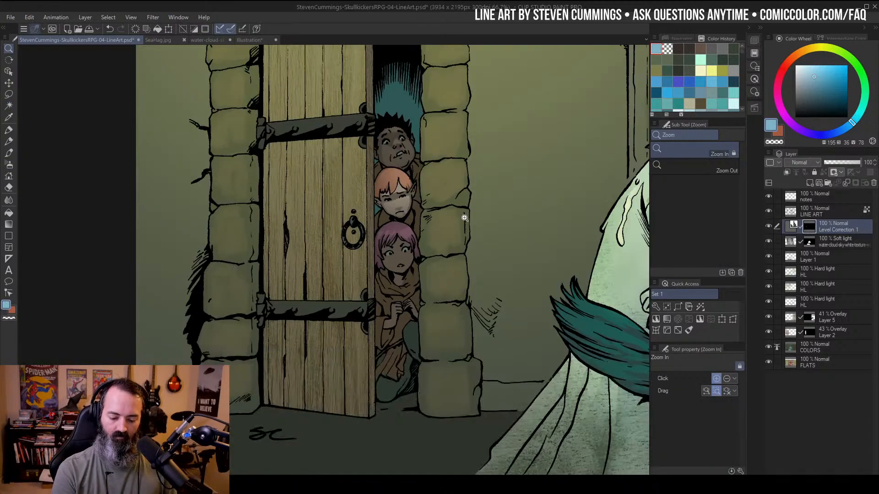
drag(453, 211, 422, 181)
scroll(432, 177, down, 2)
drag(553, 199, 473, 222)
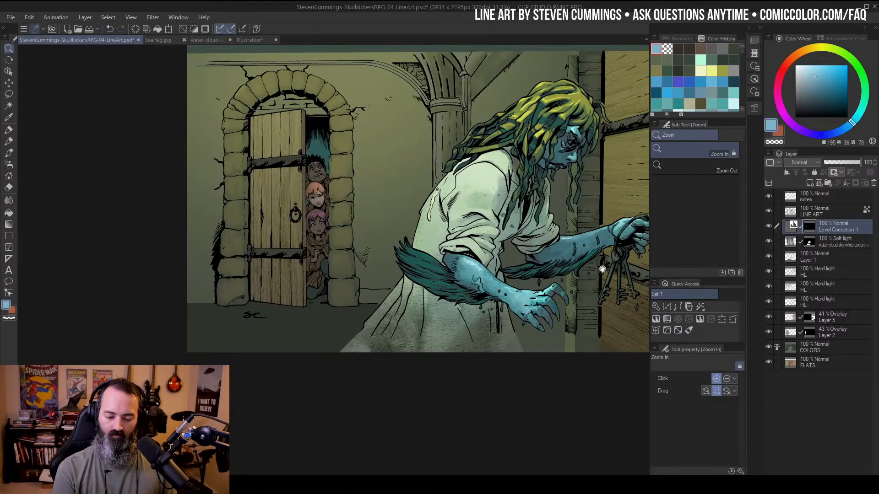
scroll(320, 211, up, 6)
key(m)
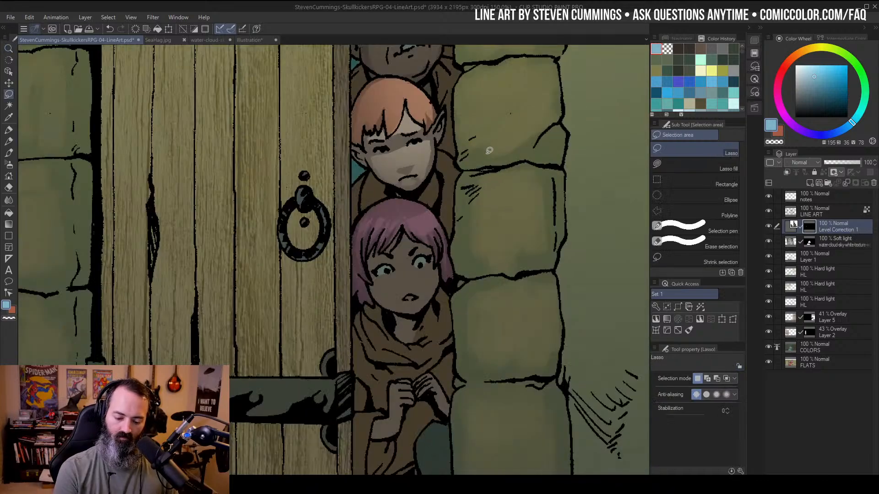
drag(405, 254, 402, 257)
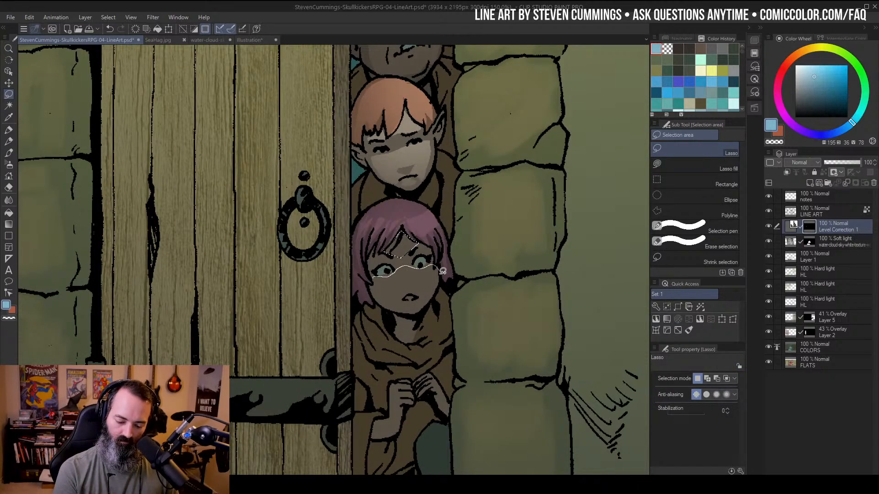
mouse_move(373, 289)
mouse_down()
mouse_move(405, 289)
mouse_move(416, 282)
mouse_move(409, 268)
mouse_up()
key(w)
key(b)
key(ctrl+d)
Lasso the wrongly colored strip of neck between the purple-haired child's chin and the scarf
key(/)
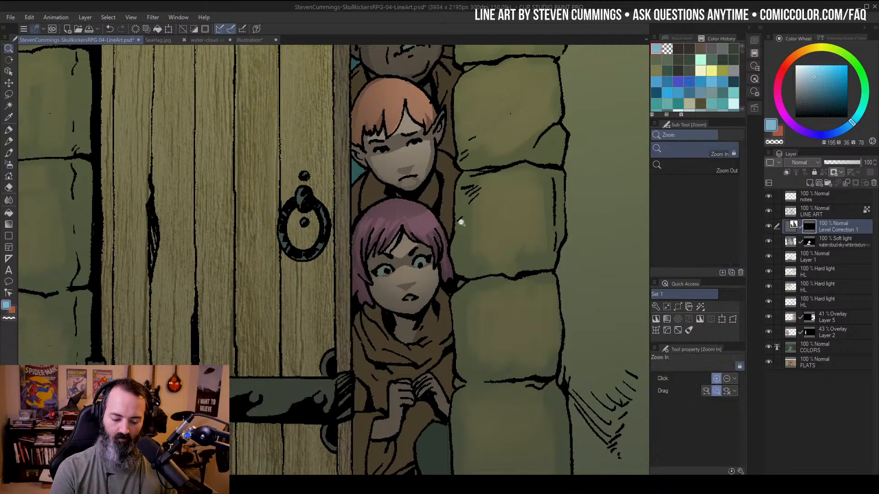
alt+click(463, 227)
alt+click(463, 227)
drag(525, 232, 463, 231)
key(m)
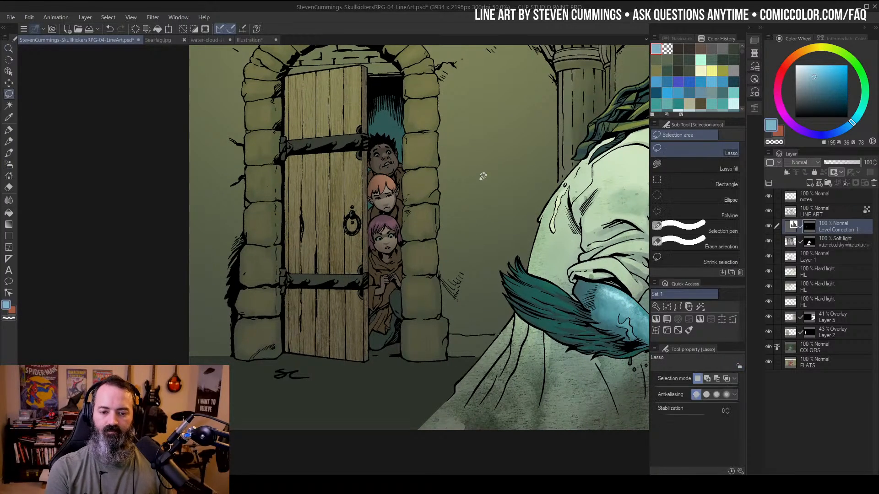
drag(478, 160, 472, 142)
key(/)
click(450, 187)
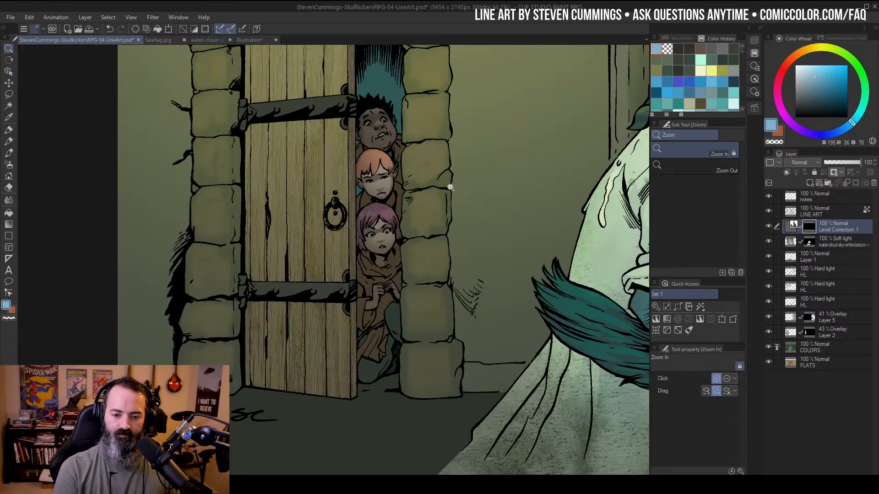
click(489, 162)
drag(417, 196, 514, 137)
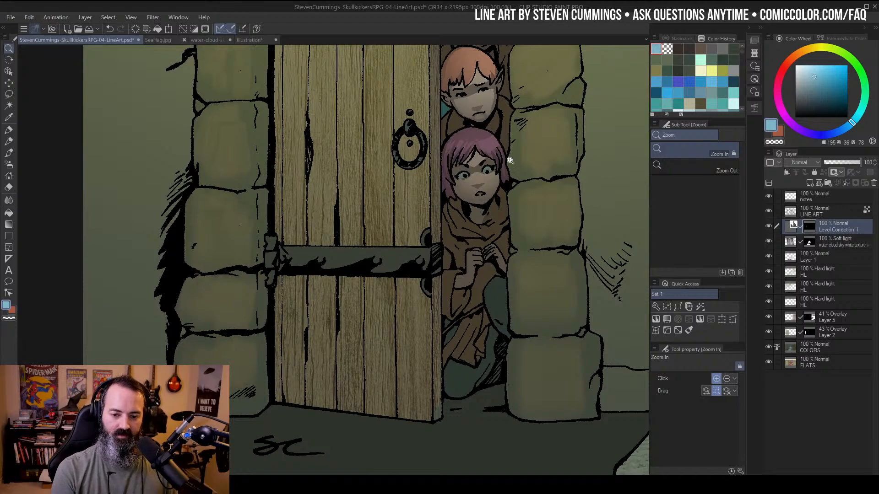
drag(527, 166, 499, 172)
click(457, 222)
mouse_move(483, 210)
mouse_down()
mouse_move(437, 210)
mouse_move(434, 235)
mouse_up()
key(m)
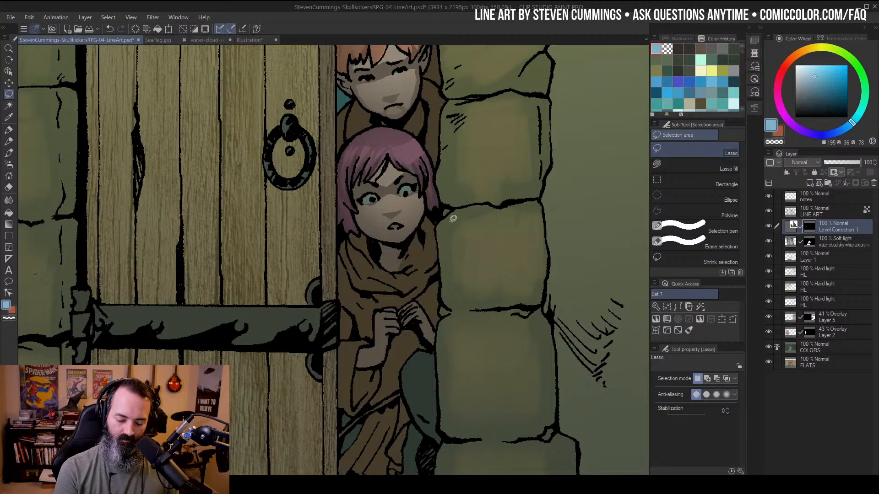
mouse_move(404, 244)
mouse_down()
mouse_move(426, 240)
mouse_move(419, 255)
mouse_move(408, 264)
mouse_move(398, 250)
mouse_up()
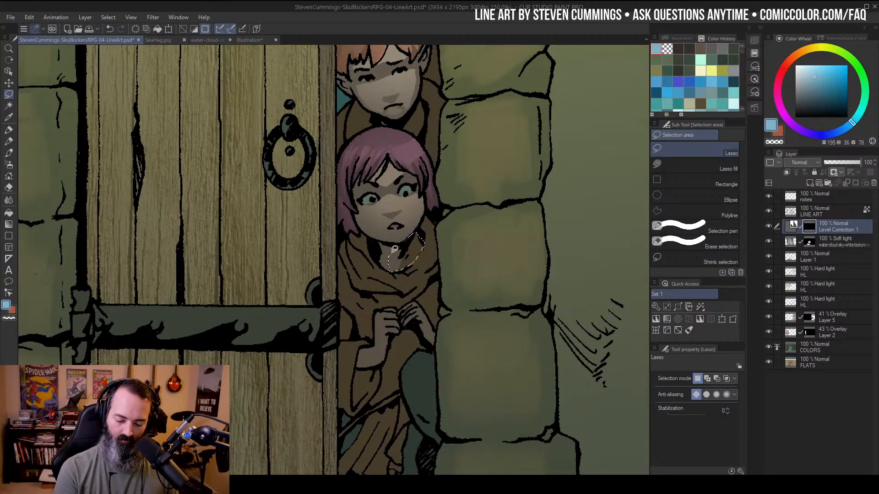
Isolate the COLORS layer, sample the neck's skin tone, fill the selected neck strip with it on that layer, and show all layers again
key(b)
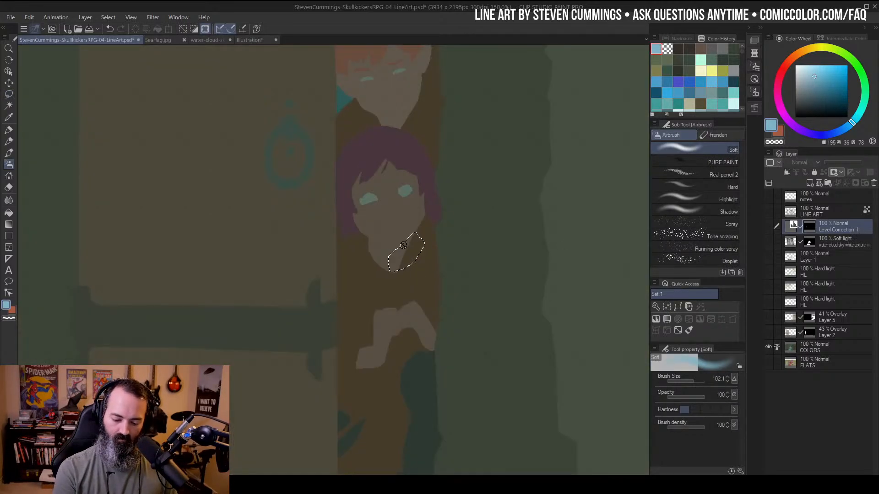
alt+click(403, 248)
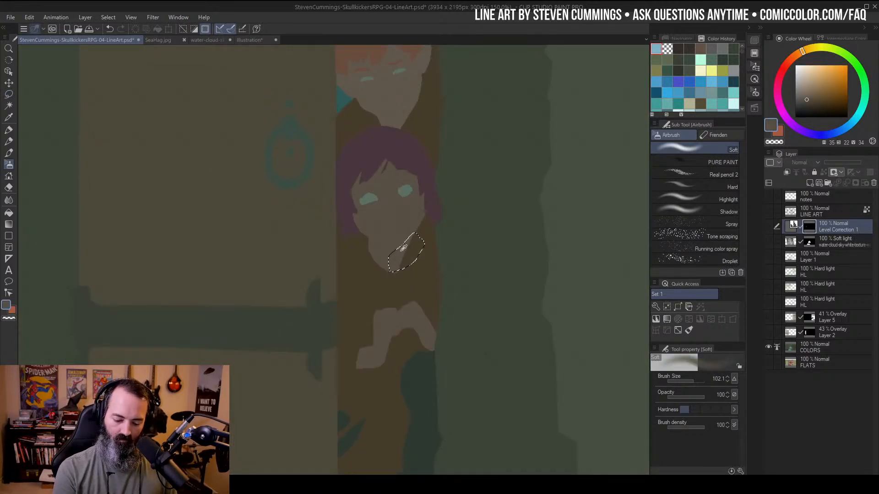
click(812, 347)
key(m)
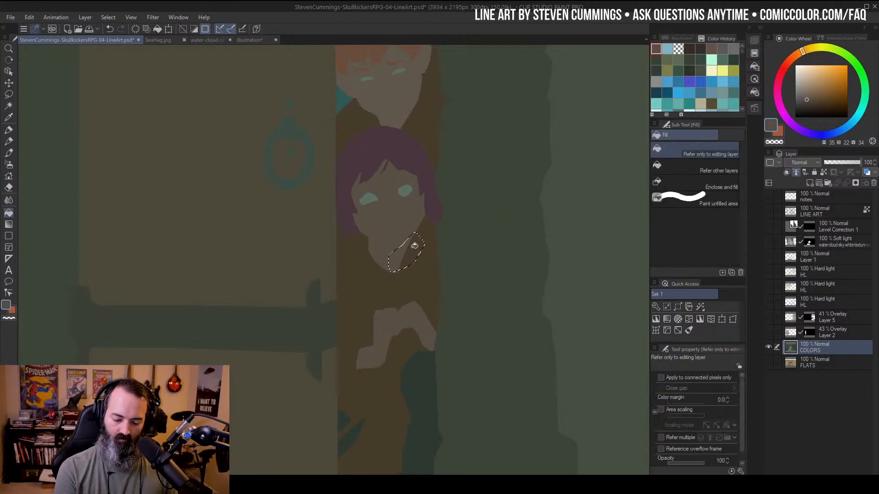
alt+click(769, 347)
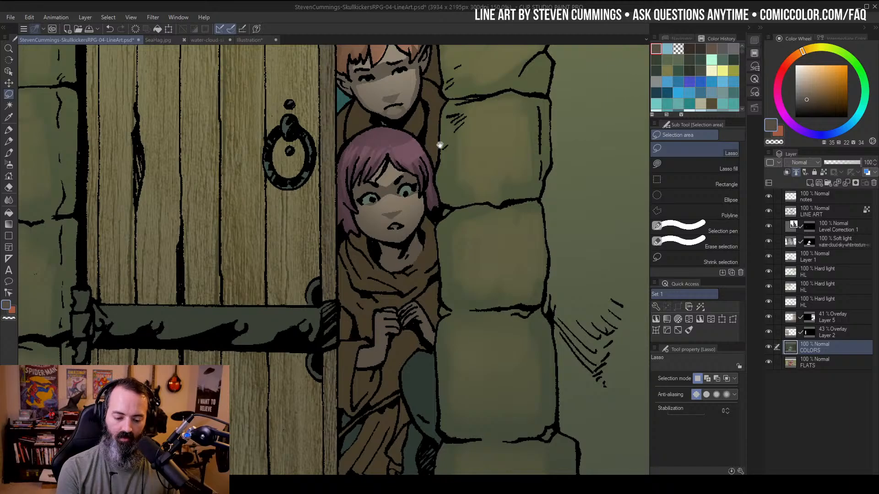
Lasso the purple-haired child's clasped hands and brighten them on the Level Correction layer's mask with the Soft airbrush
mouse_move(439, 142)
mouse_down()
mouse_move(411, 259)
mouse_move(445, 105)
mouse_up()
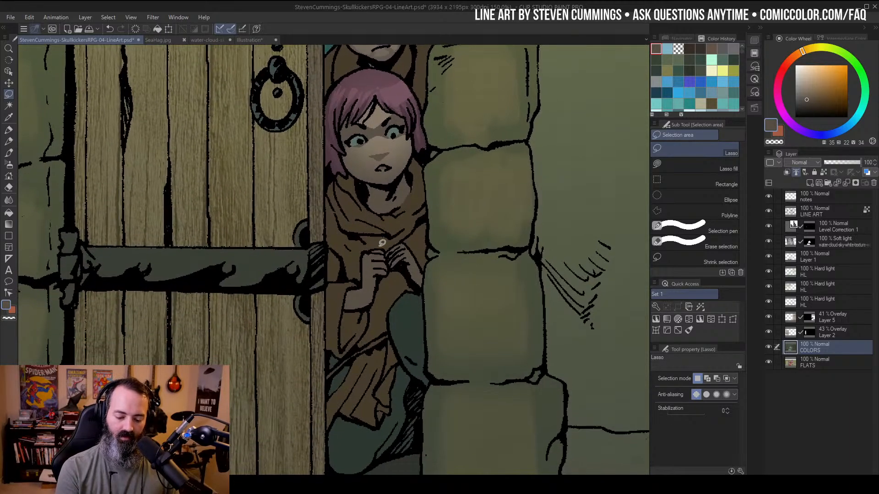
mouse_move(381, 248)
mouse_down()
mouse_move(364, 255)
mouse_move(370, 277)
mouse_move(387, 272)
mouse_move(384, 251)
mouse_up()
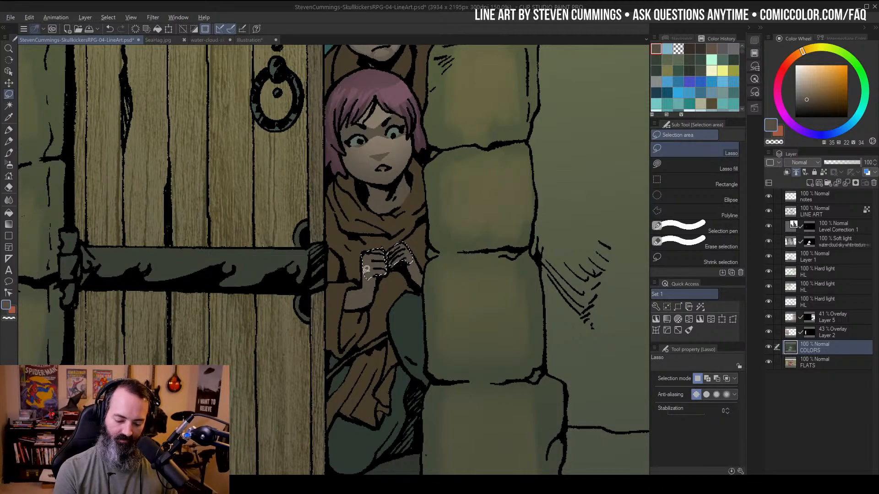
mouse_move(366, 269)
mouse_down()
mouse_move(364, 288)
mouse_move(364, 261)
mouse_move(409, 260)
mouse_move(413, 270)
mouse_move(409, 251)
mouse_up()
key(w)
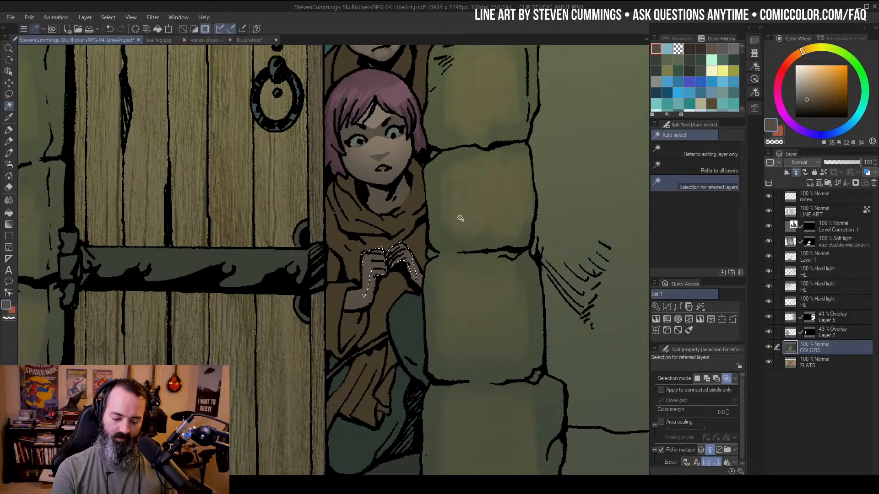
key(ctrl+h)
key(b)
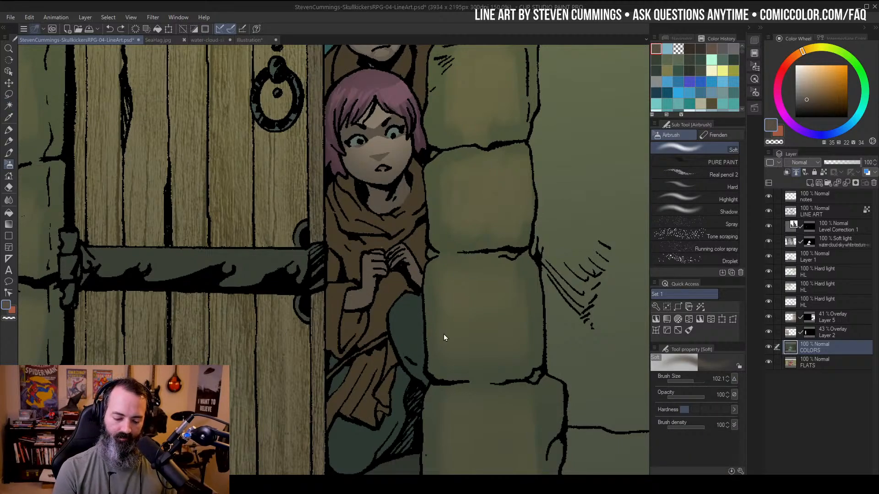
click(792, 229)
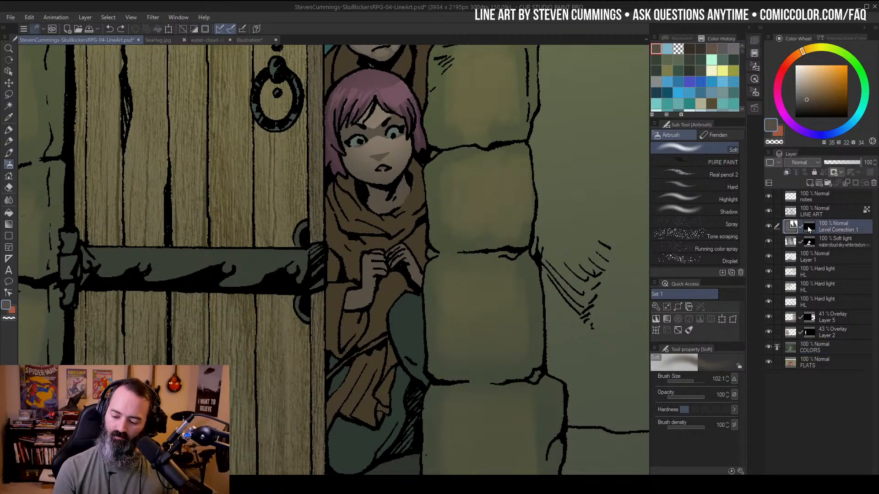
mouse_move(389, 239)
mouse_down()
mouse_move(403, 274)
mouse_move(385, 235)
mouse_move(412, 256)
mouse_up()
Lasso the brown clothing on both sides of the orange-haired child's head and brighten it on the correction mask with the Soft airbrush
key(z)
alt+click(437, 259)
alt+click(437, 260)
alt+click(437, 259)
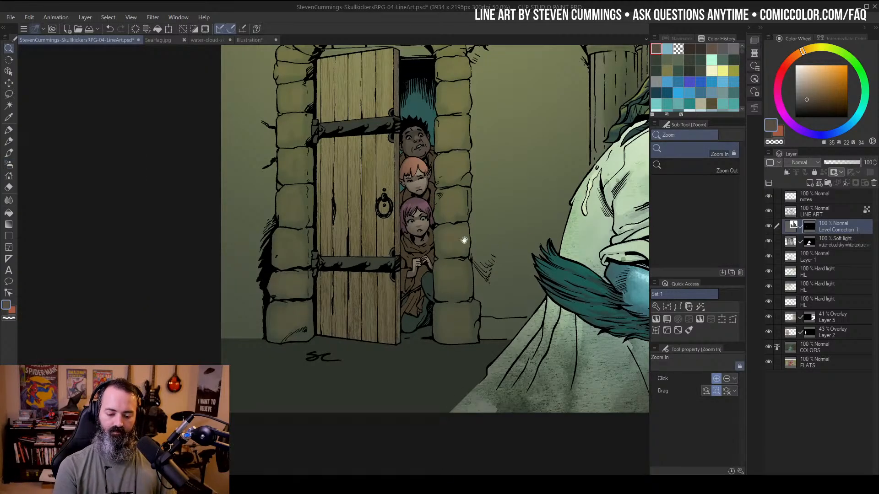
drag(464, 240, 429, 242)
click(394, 221)
click(405, 293)
drag(405, 286, 413, 398)
drag(408, 197, 411, 253)
click(419, 221)
key(m)
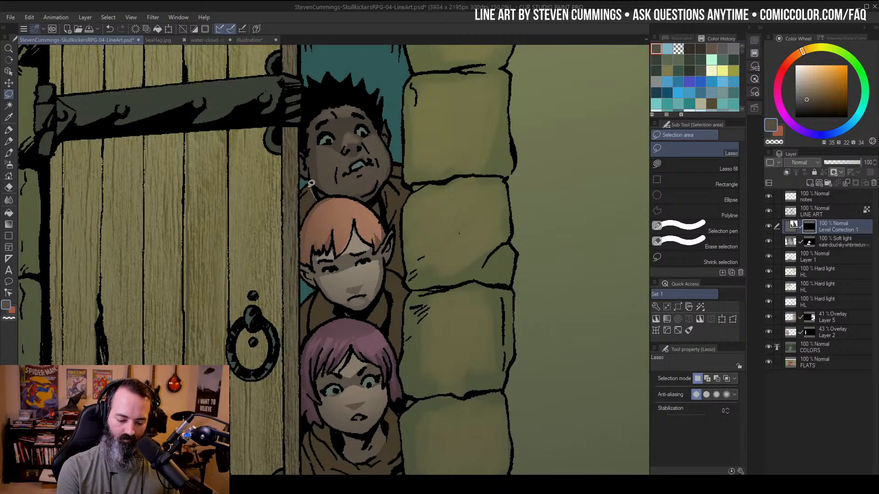
drag(311, 183, 300, 231)
mouse_move(388, 185)
mouse_down()
mouse_move(392, 218)
mouse_move(398, 195)
mouse_move(389, 175)
mouse_move(409, 182)
mouse_move(400, 177)
mouse_move(382, 251)
mouse_move(410, 194)
mouse_up()
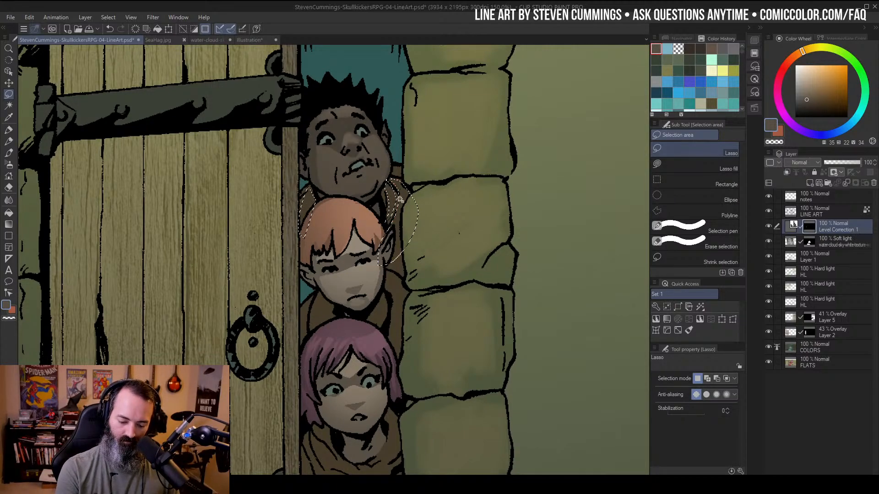
key(w)
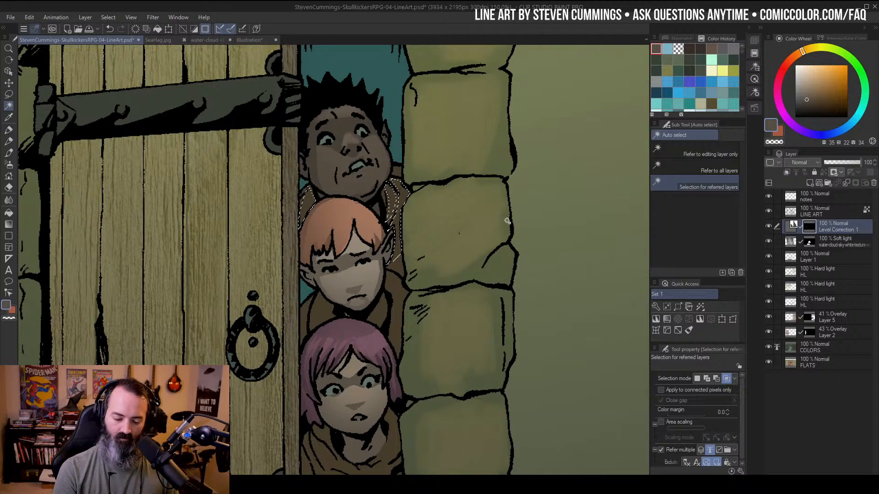
key(ctrl+h)
key(b)
Lasso the orange-haired child's brown clothing on both sides of the neck, brighten it with the Soft airbrush, and deselect
key(m)
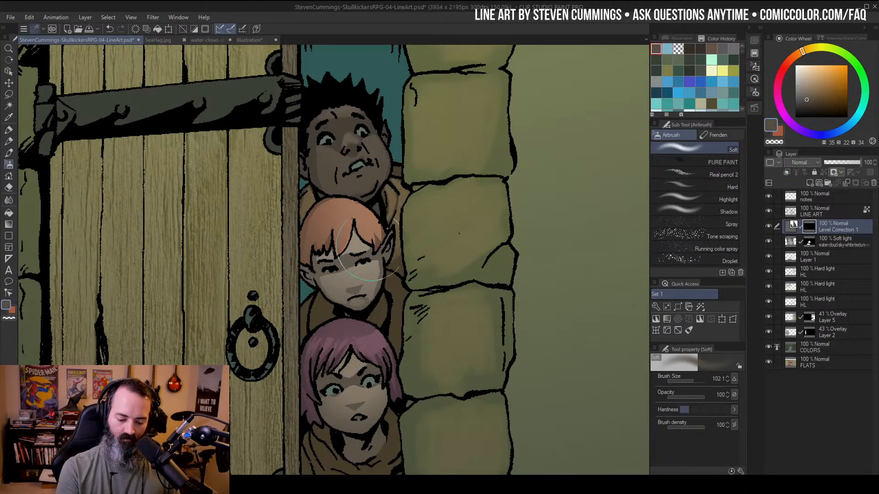
mouse_move(330, 315)
mouse_down()
mouse_move(313, 329)
mouse_move(328, 321)
mouse_up()
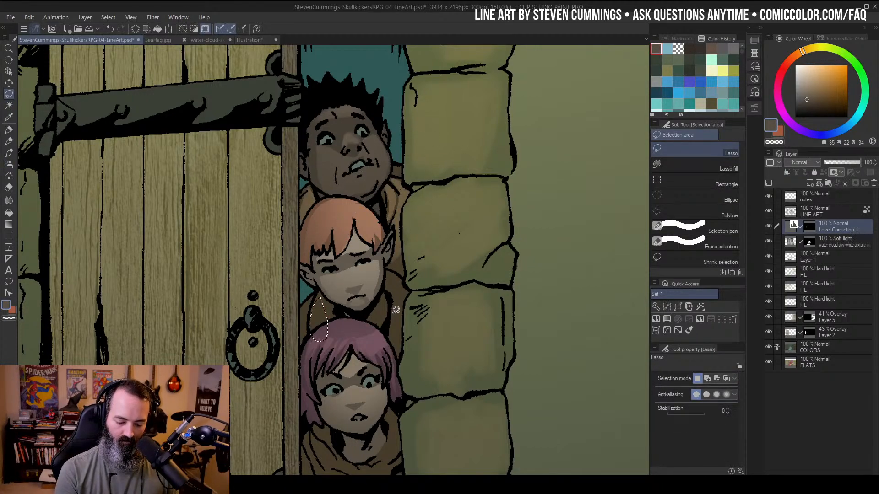
drag(388, 336, 393, 283)
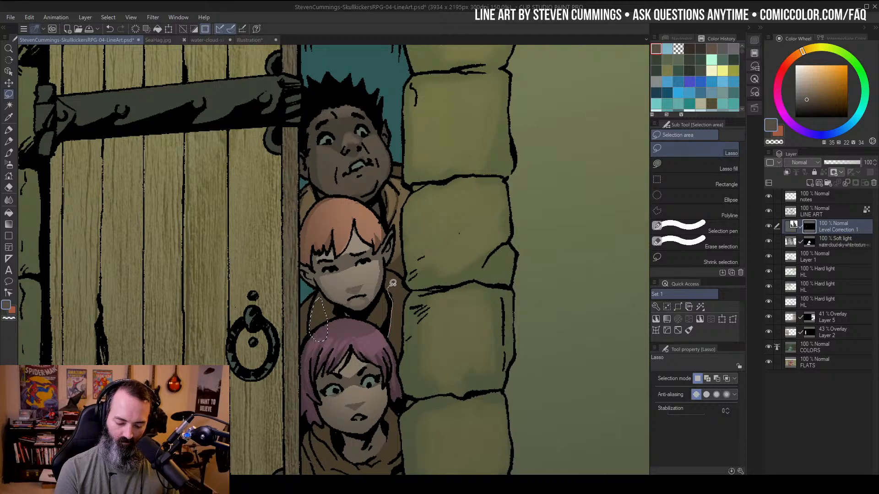
mouse_move(406, 322)
mouse_down()
mouse_move(381, 303)
mouse_move(376, 344)
mouse_up()
key(w)
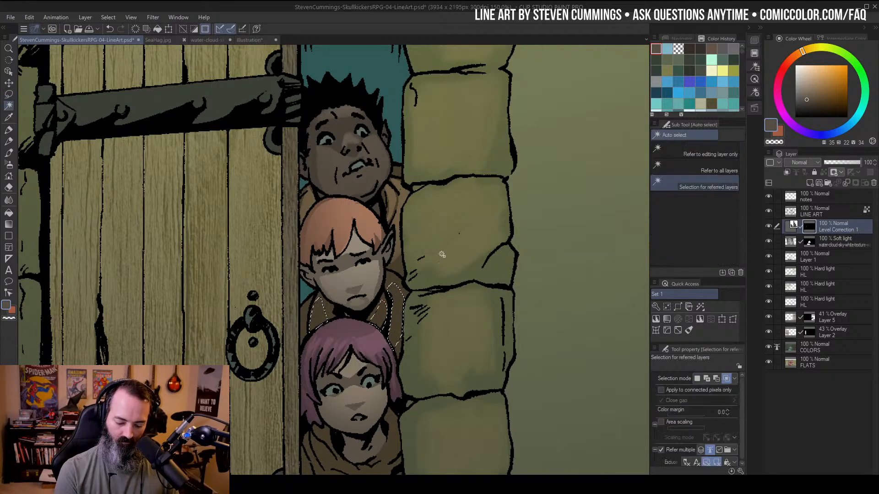
key(ctrl+h)
key(b)
mouse_move(361, 303)
mouse_down()
mouse_move(383, 296)
mouse_move(384, 273)
mouse_up()
drag(442, 247, 455, 129)
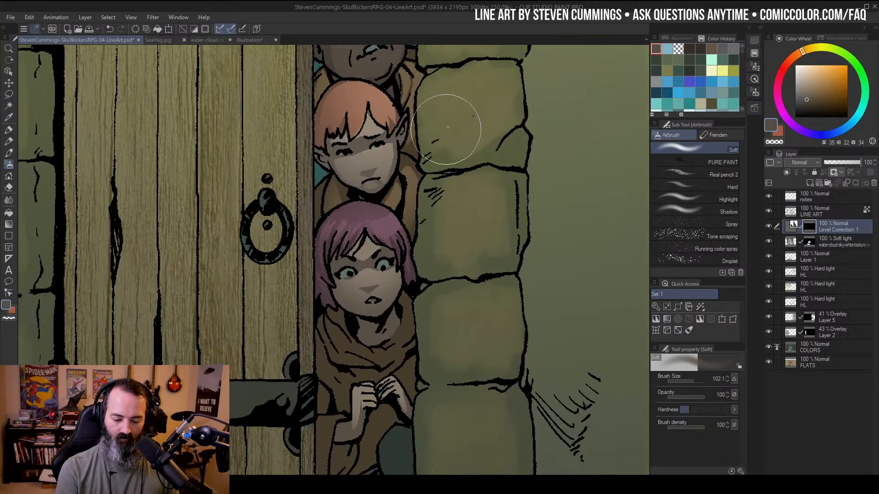
key(ctrl+d)
Lasso the folds of the purple-haired child's scarf and the cloak below it, and brighten them with the Soft airbrush
key(m)
drag(348, 328, 346, 344)
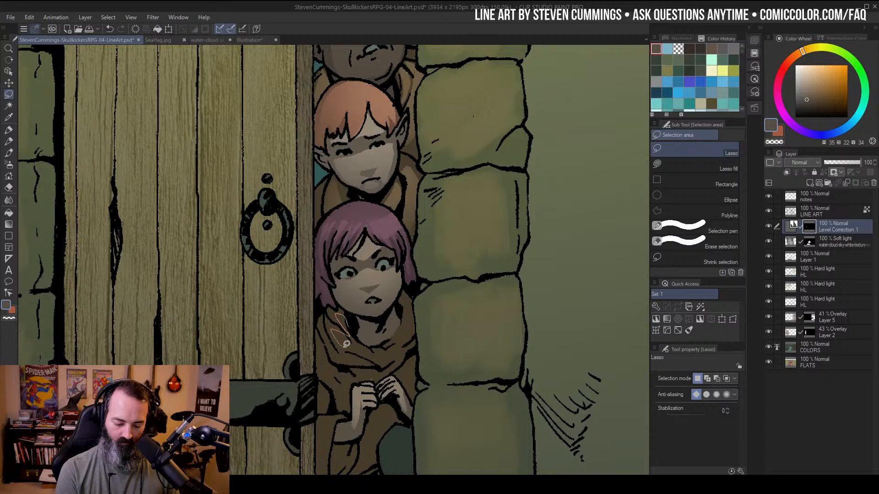
mouse_move(413, 311)
mouse_down()
mouse_move(383, 344)
mouse_move(333, 355)
mouse_move(339, 361)
mouse_up()
drag(443, 324, 455, 194)
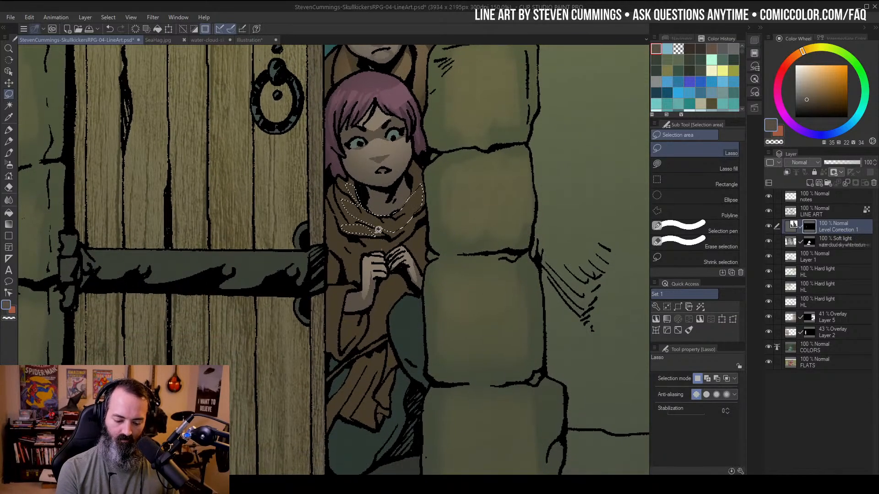
mouse_move(358, 282)
mouse_down()
mouse_move(323, 306)
mouse_move(326, 342)
mouse_move(358, 286)
mouse_up()
key(w)
alt+click(450, 260)
key(ctrl+h)
key(b)
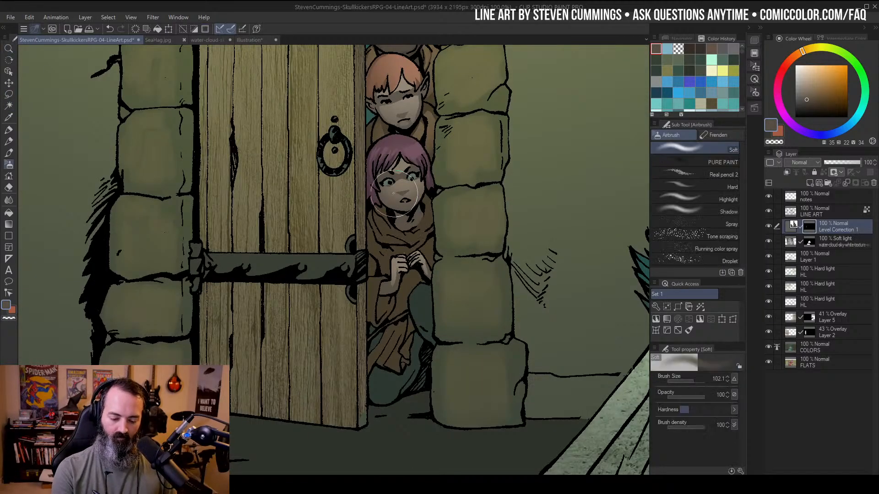
drag(430, 201, 406, 203)
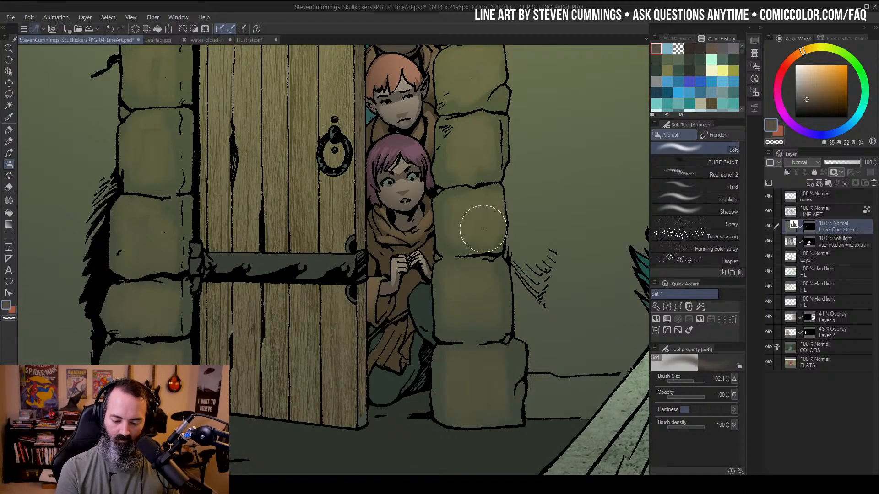
Lasso the brown cloth hanging below the purple-haired child's hands and over the knee
key(l)
mouse_move(432, 305)
mouse_down()
mouse_move(429, 212)
mouse_move(408, 228)
mouse_up()
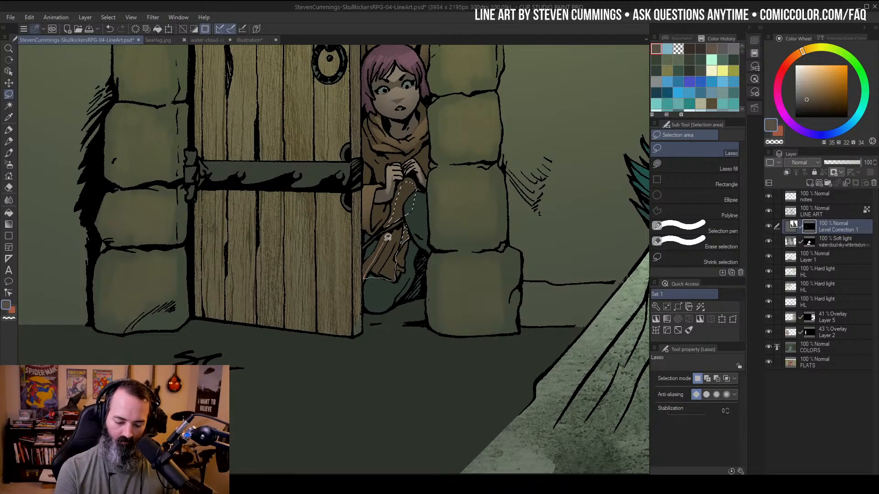
Lasso the lower folds of the purple-haired child's brown cloak, airbrush them into the Level Correction 1 mask, and deselect
drag(387, 237, 407, 263)
key(b)
key(ctrl+d)
key(ctrl+space)
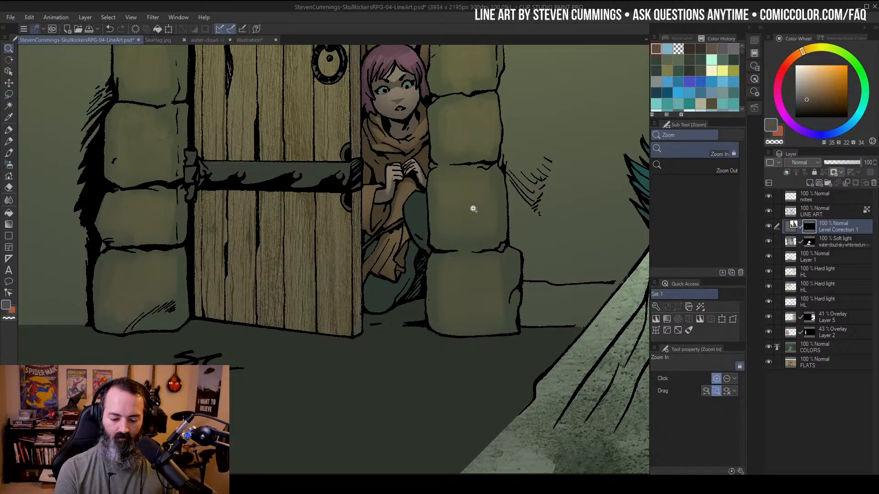
Lasso the purple-haired child's teal knee and lower garment, airbrush both areas into the Level Correction 1 mask, and deselect
ctrl+alt+click(469, 217)
drag(486, 190, 445, 217)
ctrl+click(400, 219)
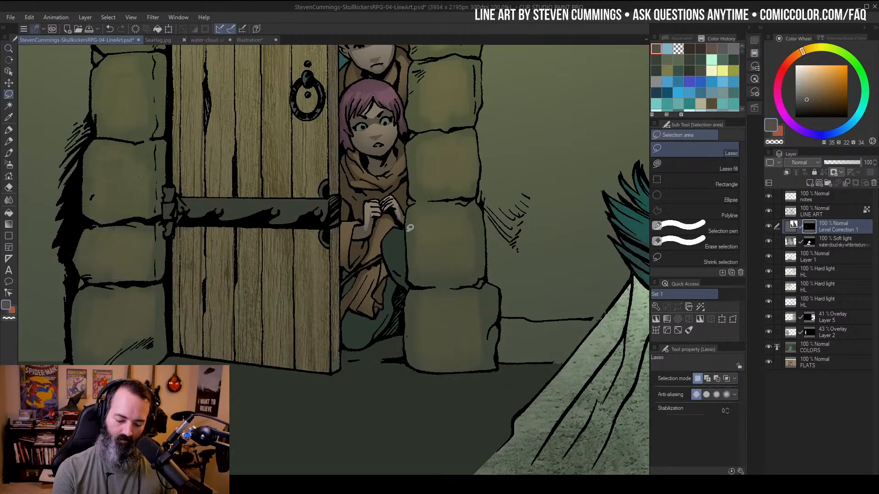
drag(388, 254, 397, 264)
drag(368, 315, 365, 349)
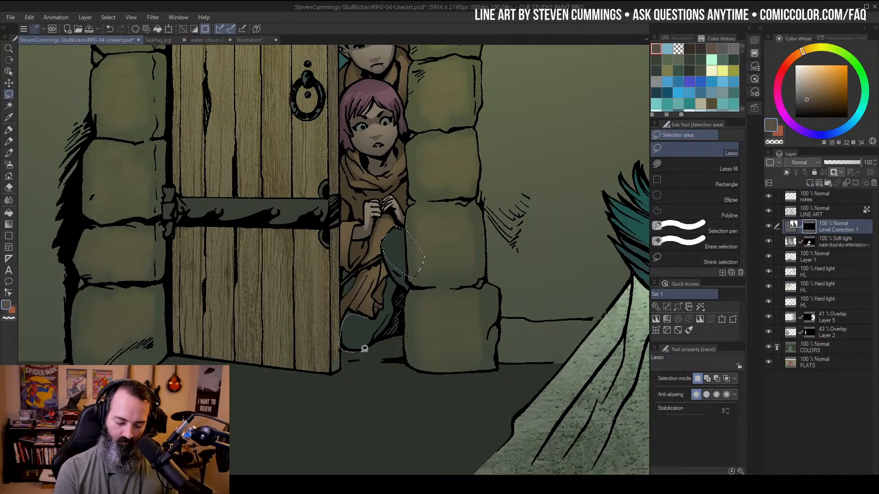
drag(381, 313, 384, 316)
key(b)
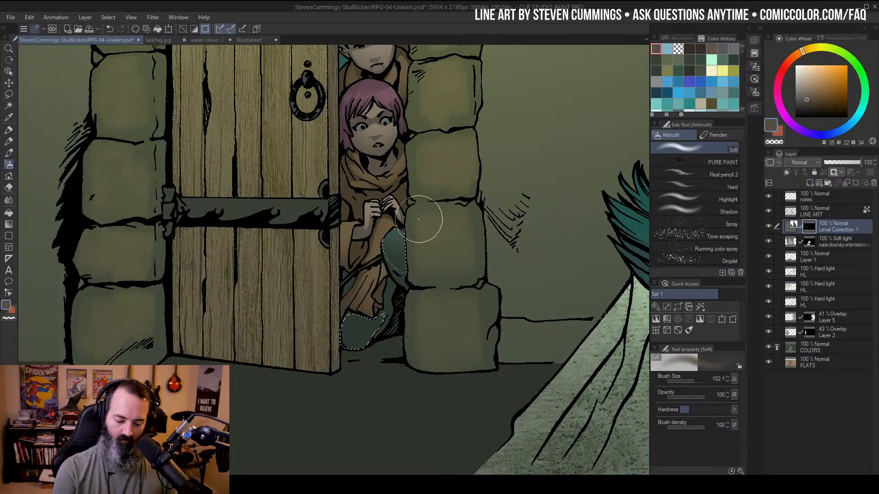
key(m)
mouse_move(335, 382)
mouse_down()
mouse_move(362, 312)
mouse_move(350, 344)
mouse_up()
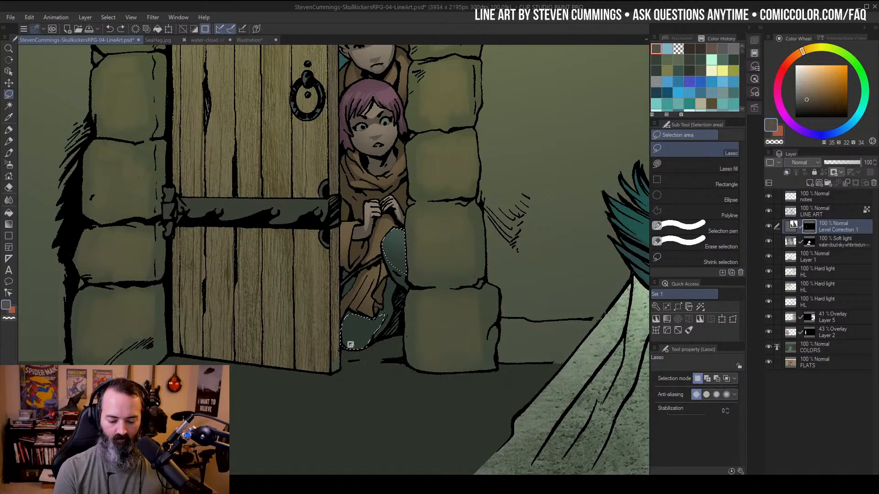
key(b)
mouse_move(370, 305)
mouse_down()
mouse_move(350, 384)
mouse_move(364, 329)
mouse_up()
key(m)
key(ctrl+d)
key(slash)
Try the Add, Hard light and Overlay blending modes on the Level Correction 1 layer
alt+click(437, 233)
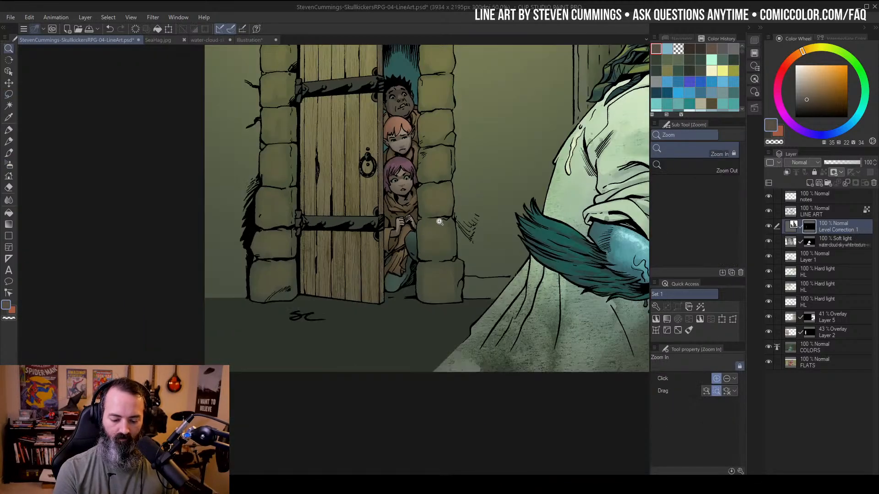
drag(439, 222, 407, 260)
alt+click(430, 247)
drag(452, 232, 392, 206)
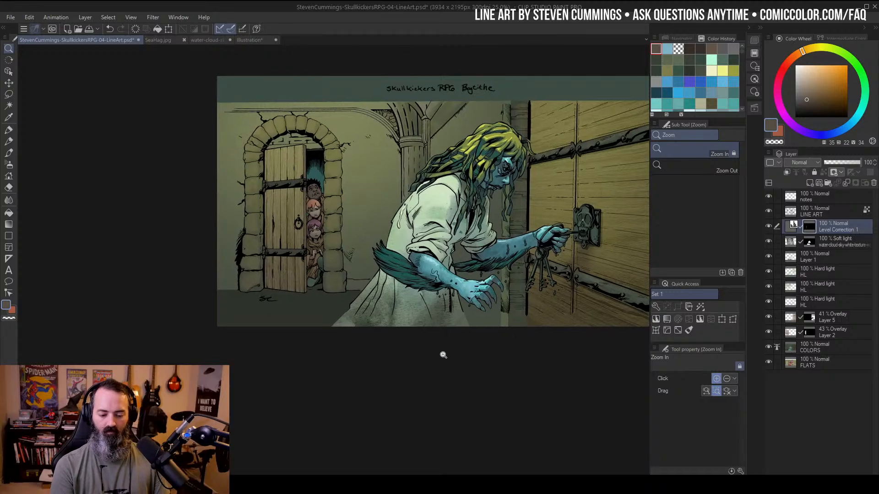
click(346, 253)
key(m)
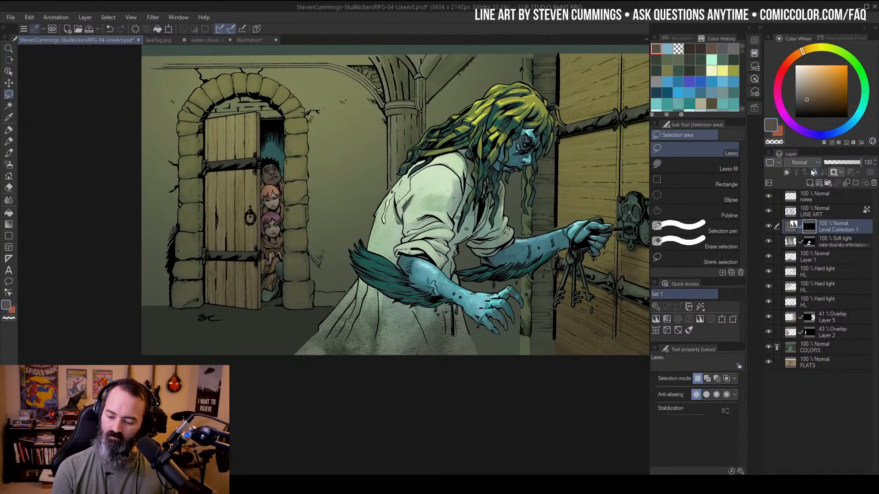
click(817, 163)
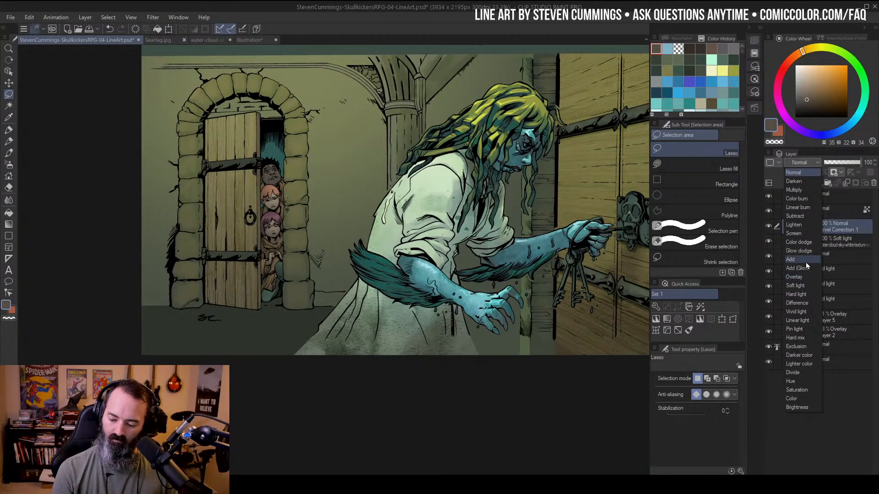
click(806, 260)
click(816, 164)
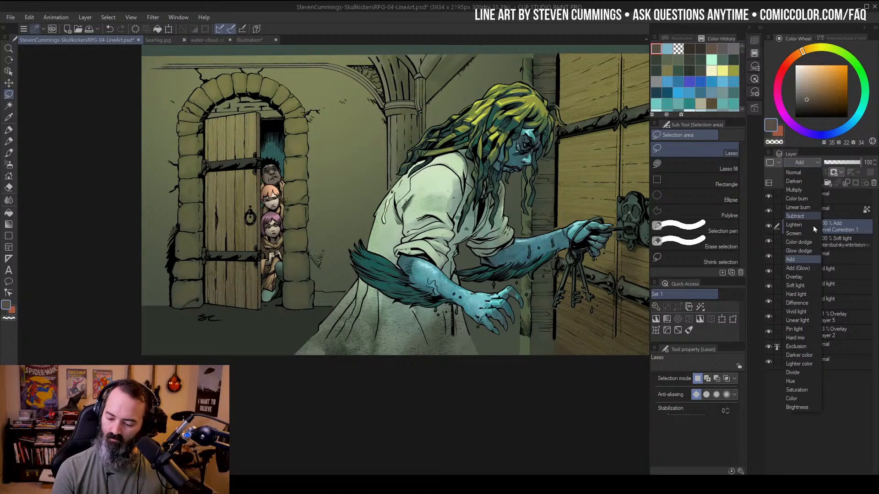
click(803, 295)
click(815, 164)
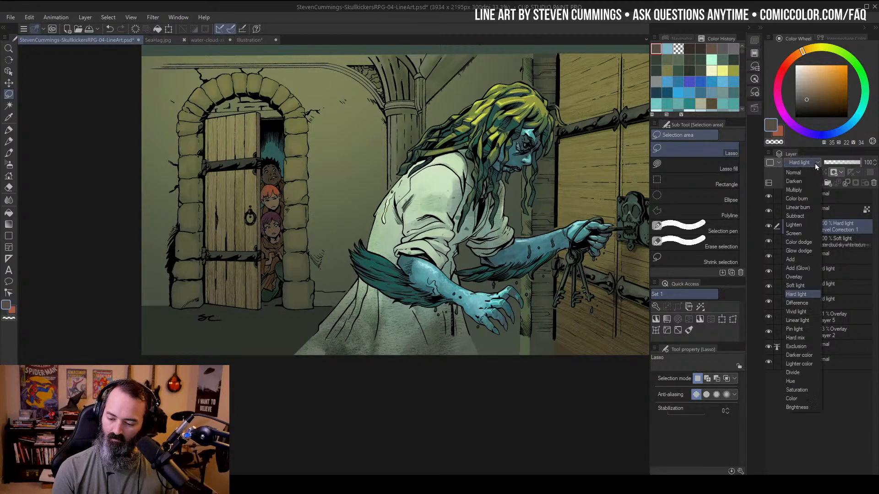
click(803, 277)
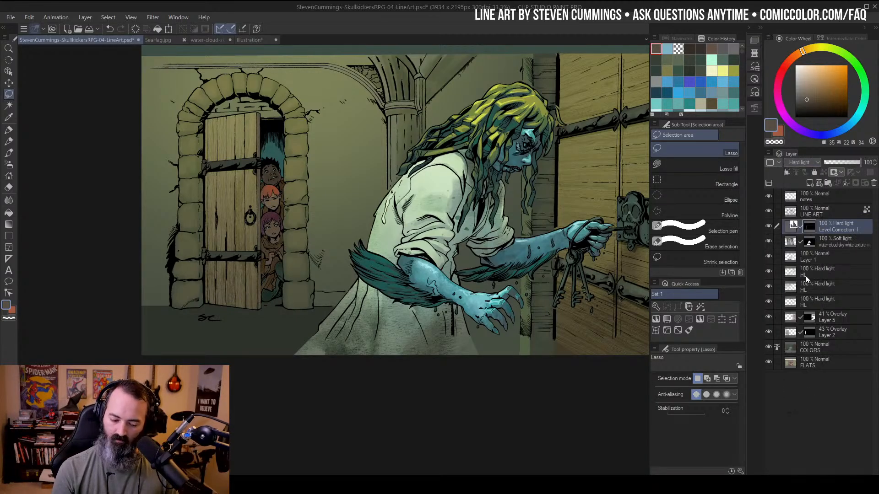
Try the Add blending mode on the Level Correction 1 layer at 47% opacity
click(815, 163)
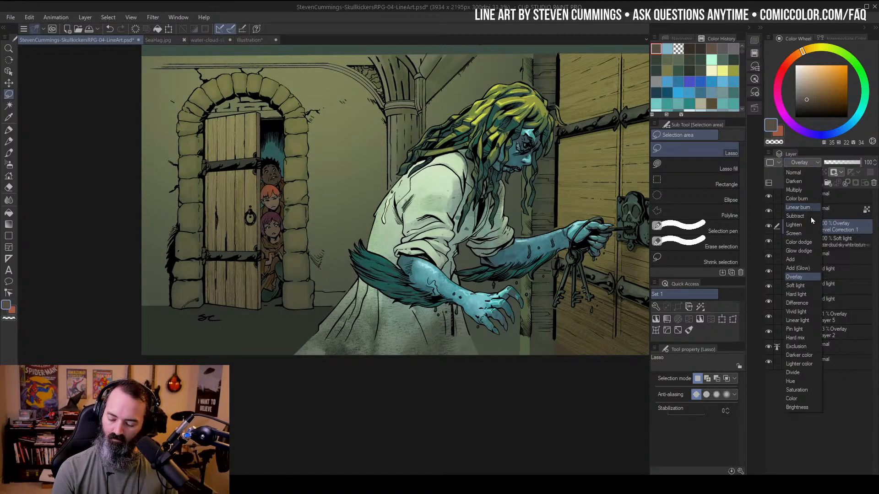
click(803, 260)
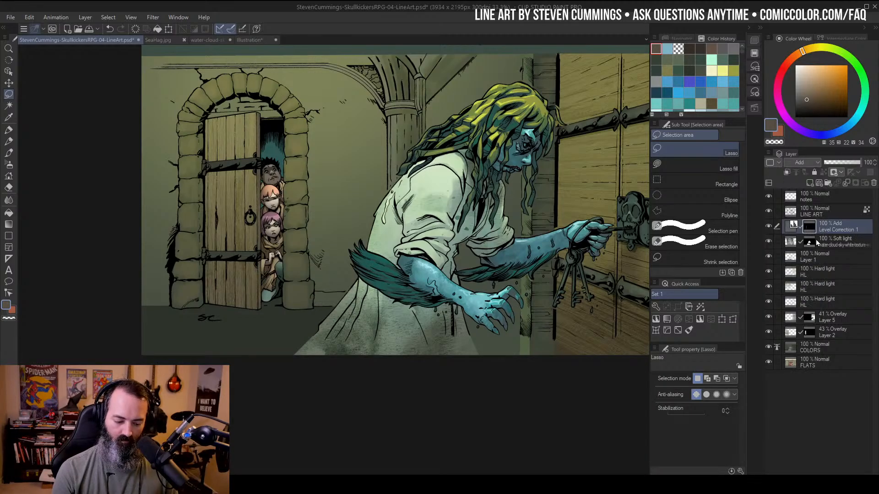
click(838, 163)
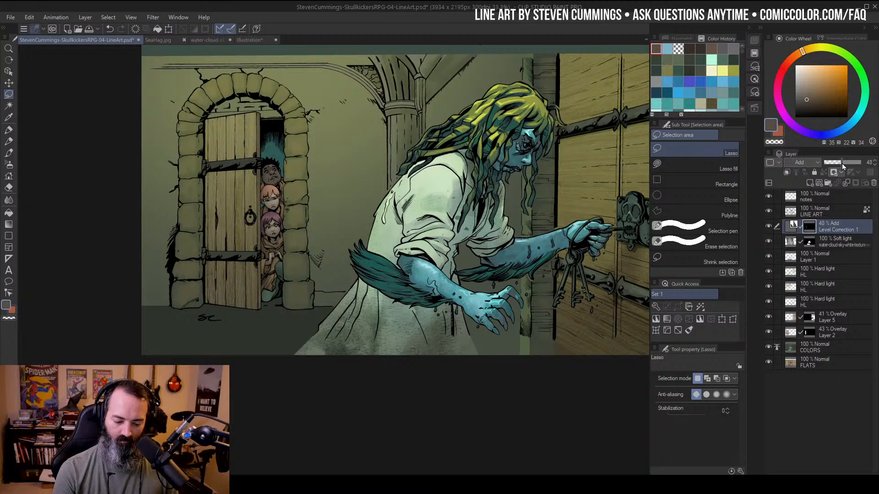
click(841, 164)
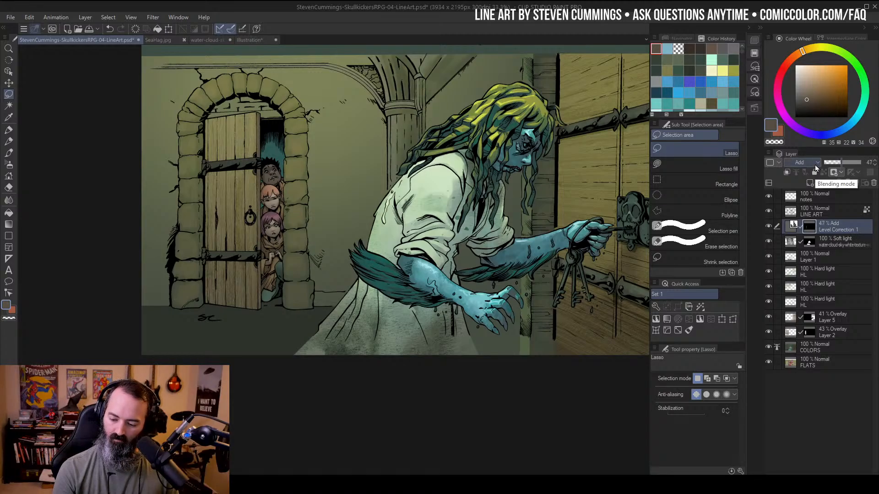
Try the Add (Glow) blending mode on the Level Correction 1 layer at 43% opacity
click(814, 164)
click(807, 267)
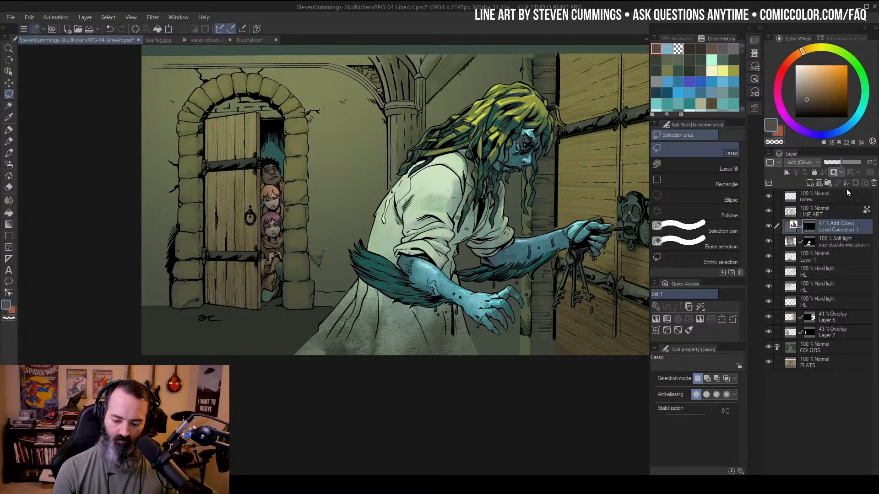
mouse_move(842, 162)
mouse_down()
mouse_move(850, 163)
mouse_move(837, 167)
mouse_up()
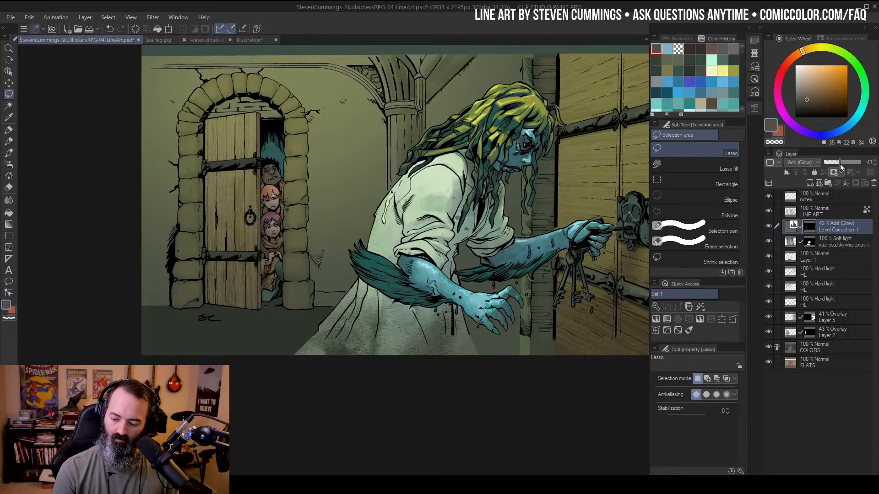
click(839, 164)
Compare the Soft light, Hard light and Lighten blending modes on the Level Correction 1 layer
click(814, 162)
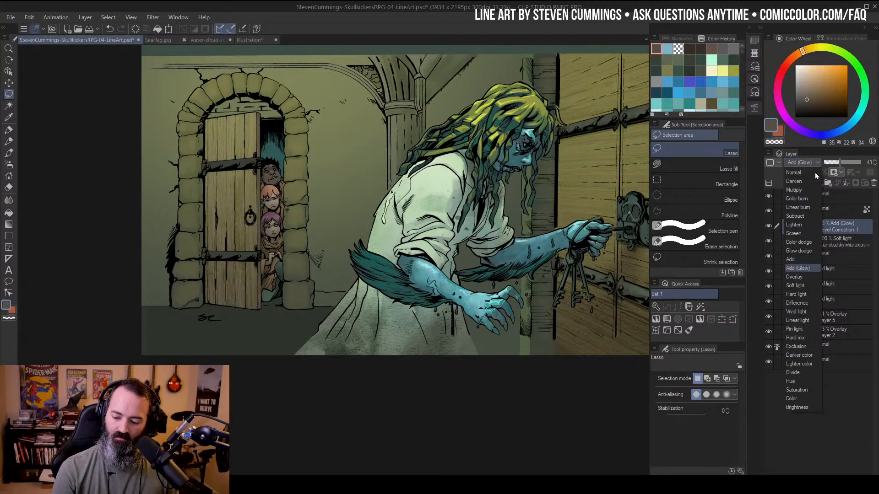
click(803, 285)
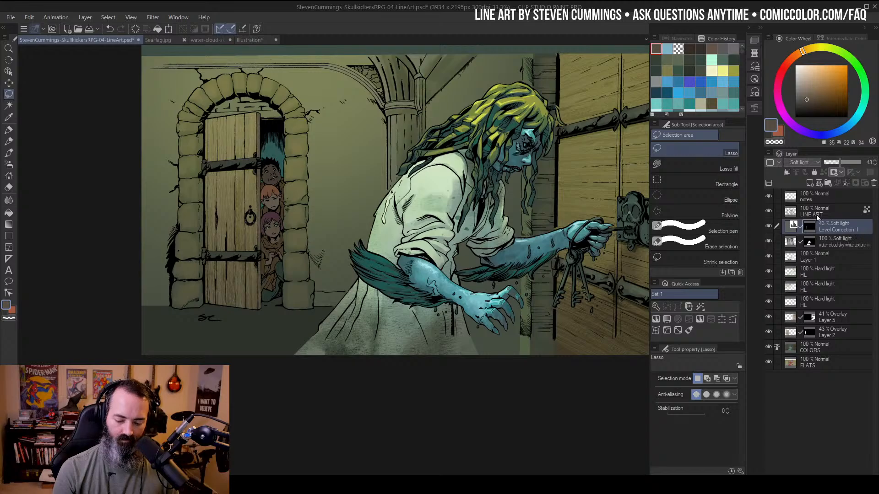
click(812, 163)
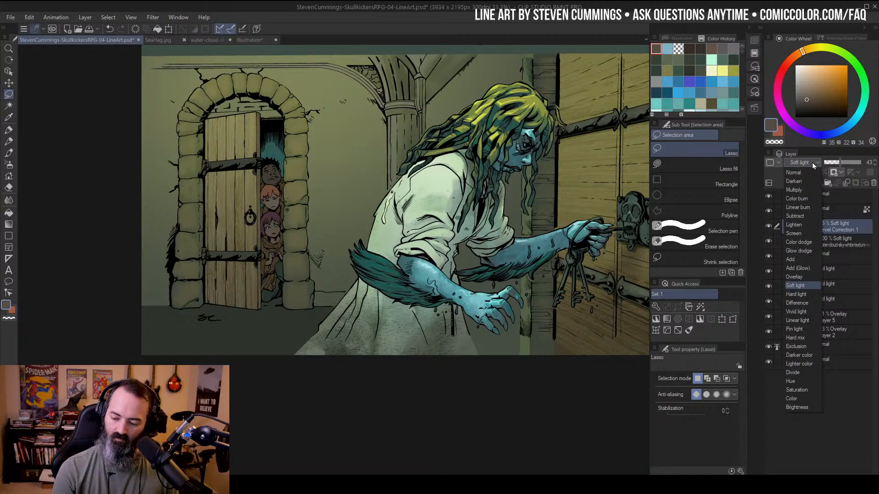
click(805, 295)
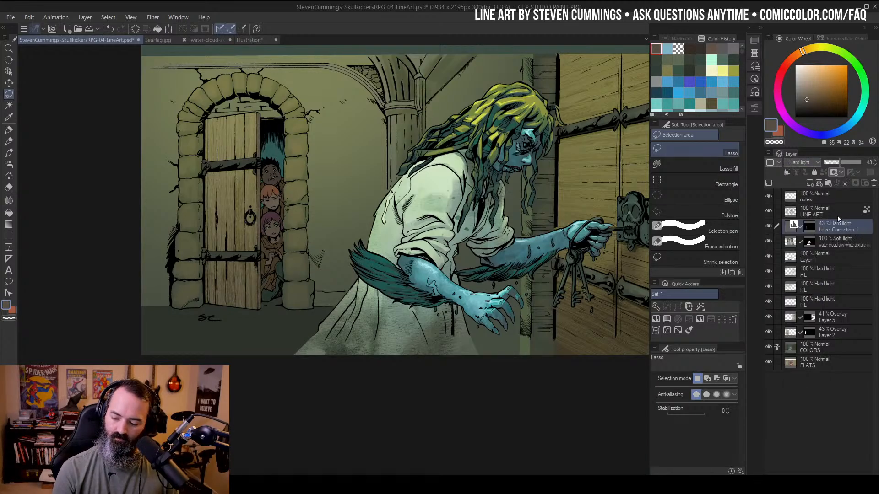
click(814, 164)
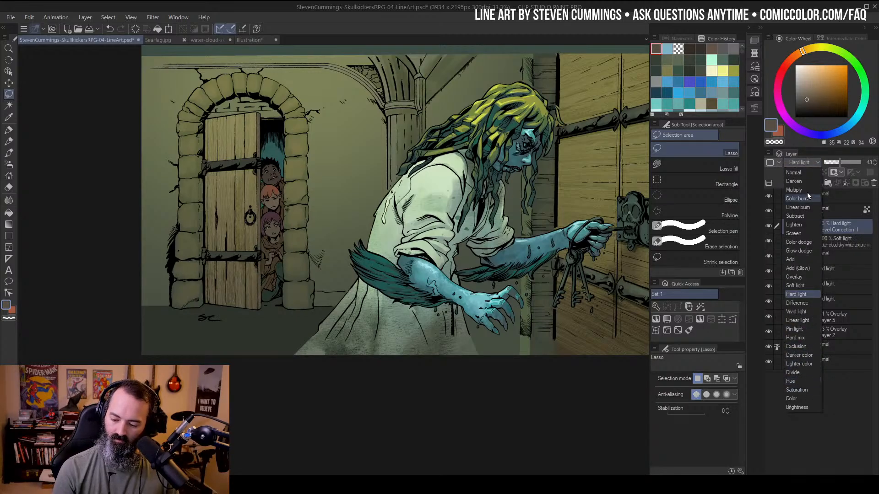
click(798, 226)
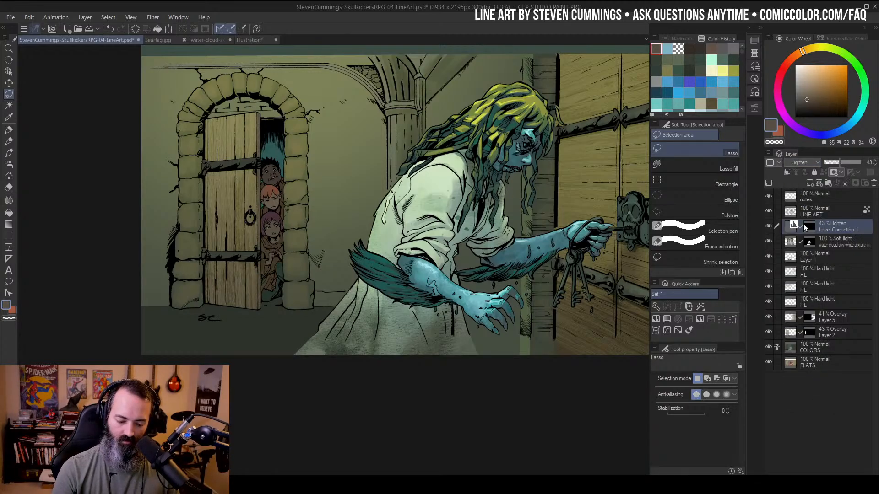
Switch the Level Correction 1 layer to Add blending and set its opacity to 41%
click(808, 162)
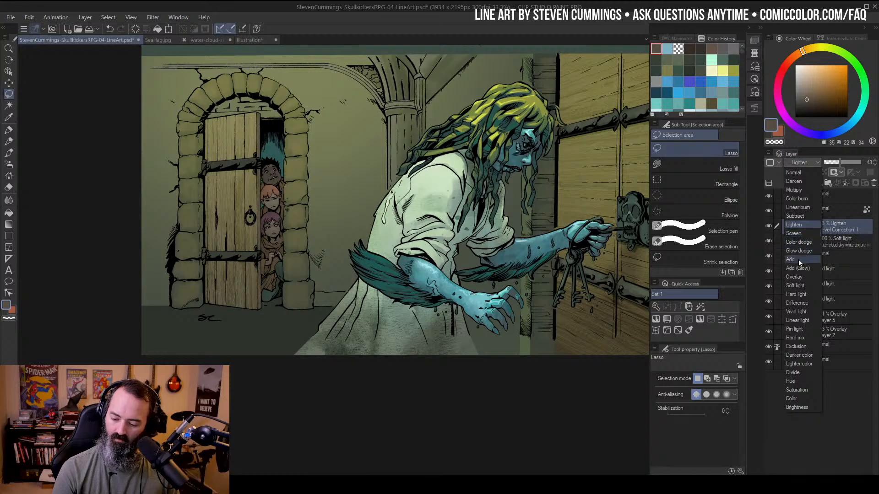
click(798, 259)
drag(840, 164, 838, 167)
Try Normal blending on the Level Correction 1 layer, and settle on Color dodge
click(814, 165)
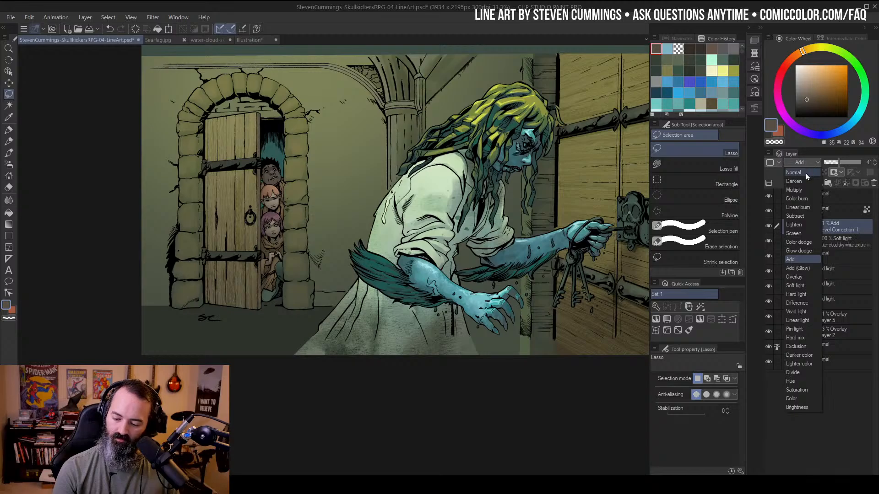
click(808, 173)
click(817, 163)
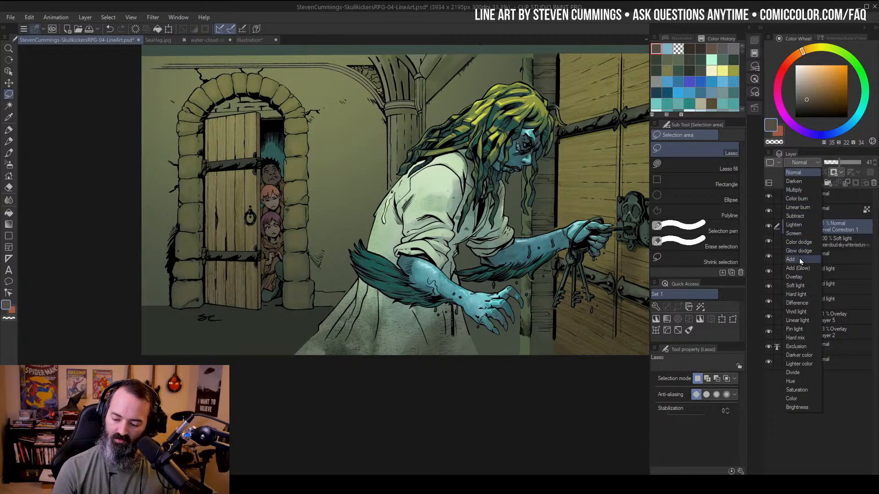
click(807, 243)
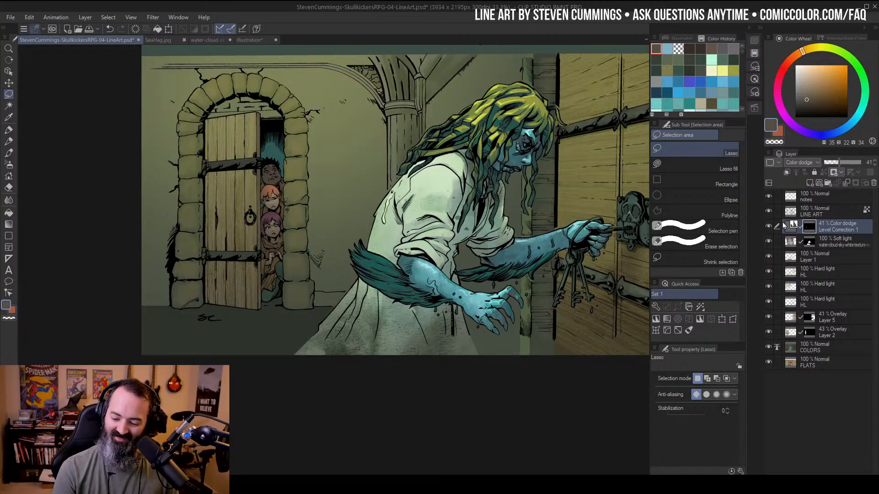
Examine the three children in the doorway up close and against the whole illustration
ctrl+click(304, 225)
ctrl+click(306, 225)
drag(348, 232, 433, 257)
ctrl+click(348, 184)
drag(348, 184, 455, 211)
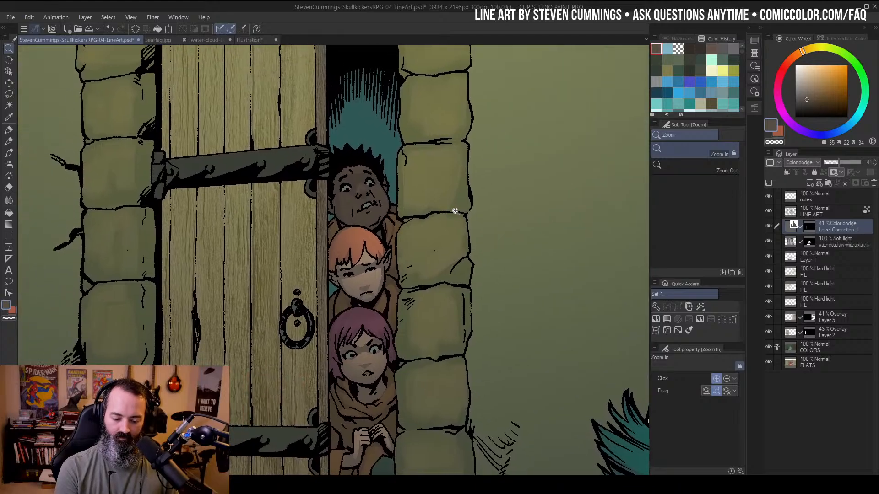
scroll(430, 264, down, 3)
drag(532, 298, 433, 263)
scroll(433, 266, down, 1)
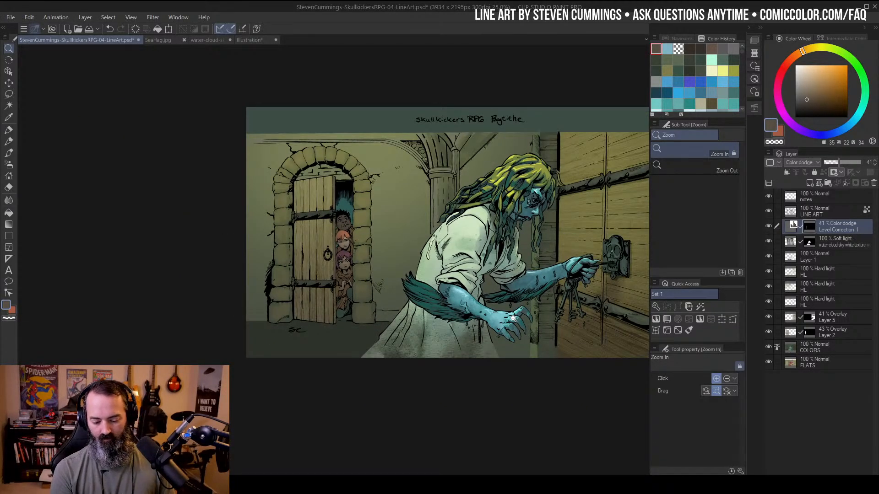
Auto-select the top child's skin and adjust it on the COLORS layer to hue -10, saturation 15 and luminosity 4
click(352, 239)
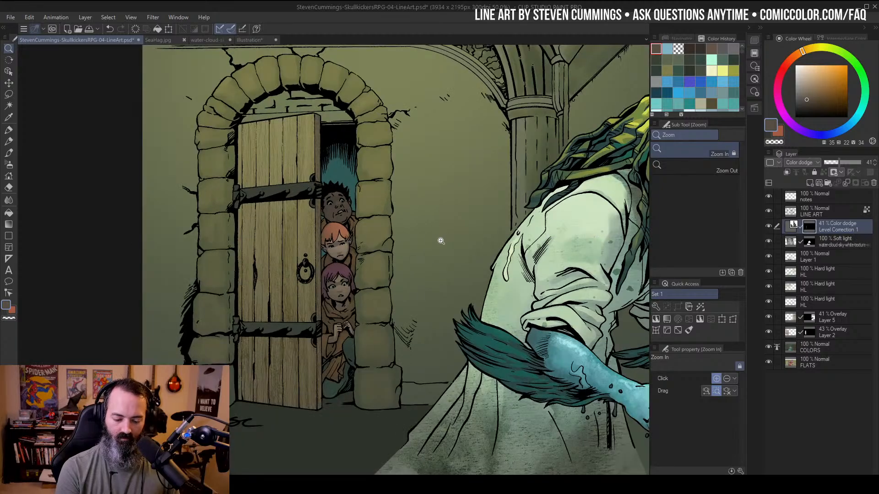
click(383, 239)
drag(459, 235, 422, 231)
click(791, 347)
key(w)
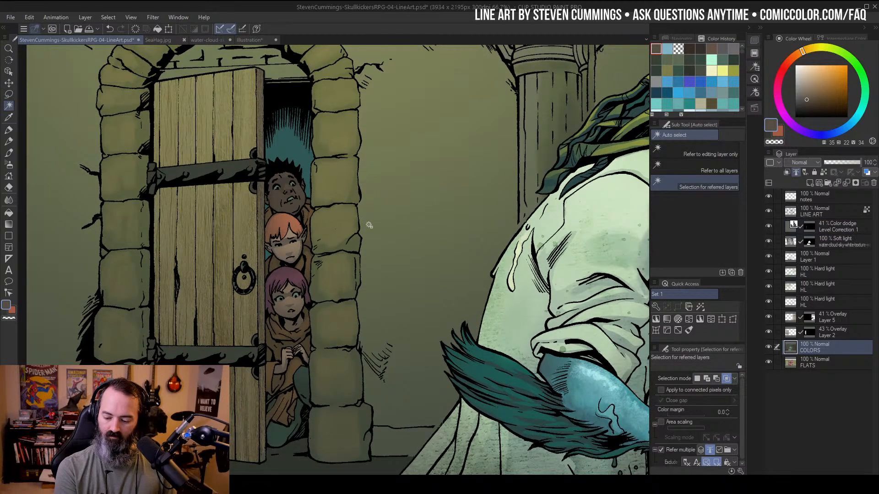
click(808, 257)
click(297, 207)
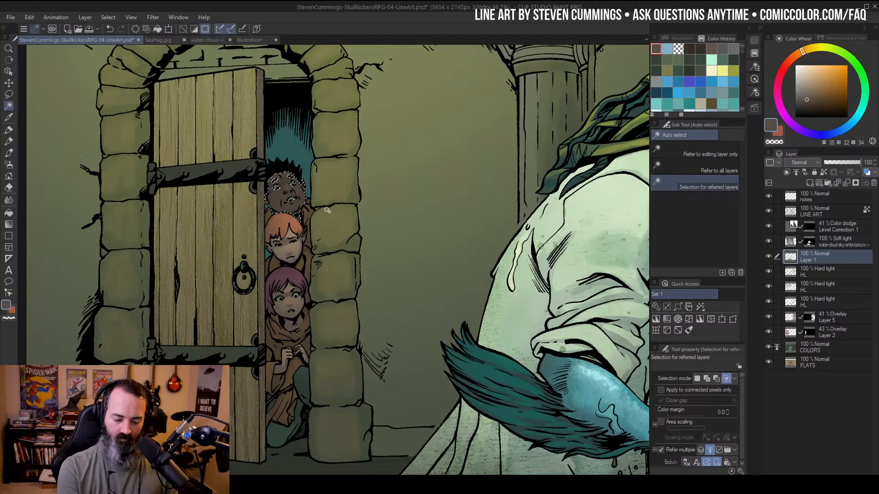
key(ctrl+d)
click(819, 346)
key(ctrl+u)
drag(671, 160, 658, 114)
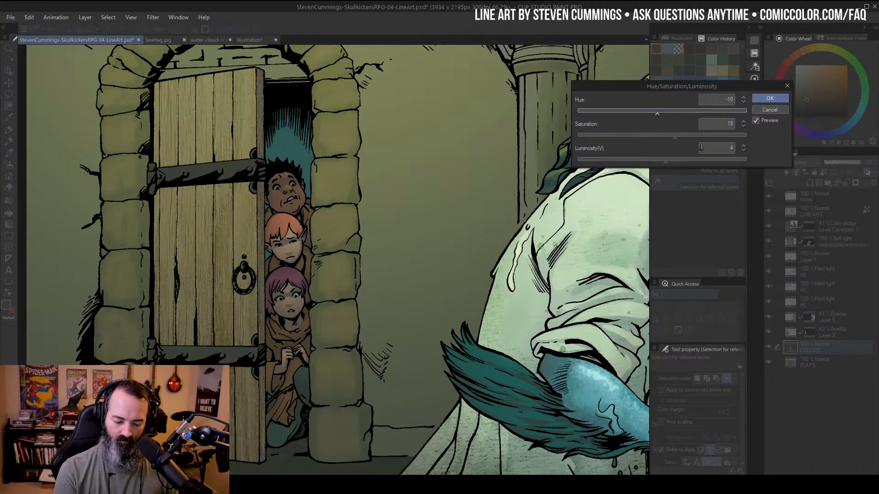
click(776, 99)
ctrl+alt+click(379, 230)
ctrl+alt+click(378, 229)
drag(502, 241, 418, 218)
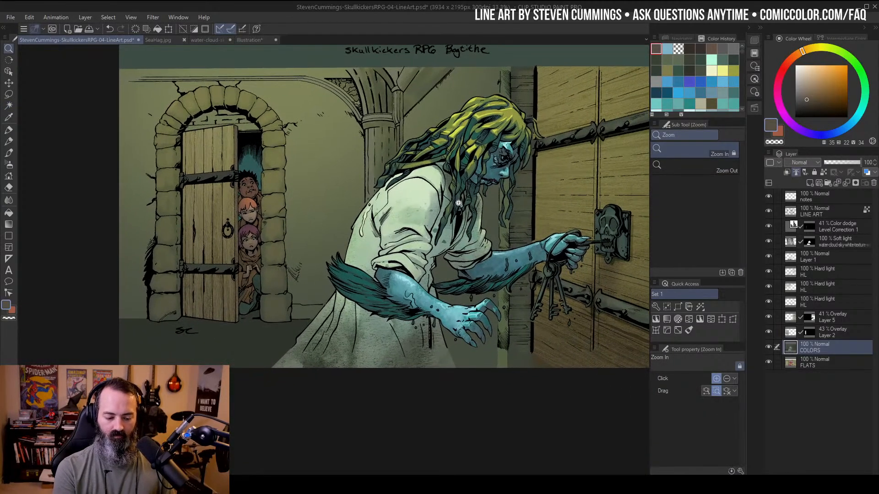
Examine the whole illustration at full-view and thumbnail size to judge the overall color balance
alt+click(432, 246)
drag(448, 246, 436, 254)
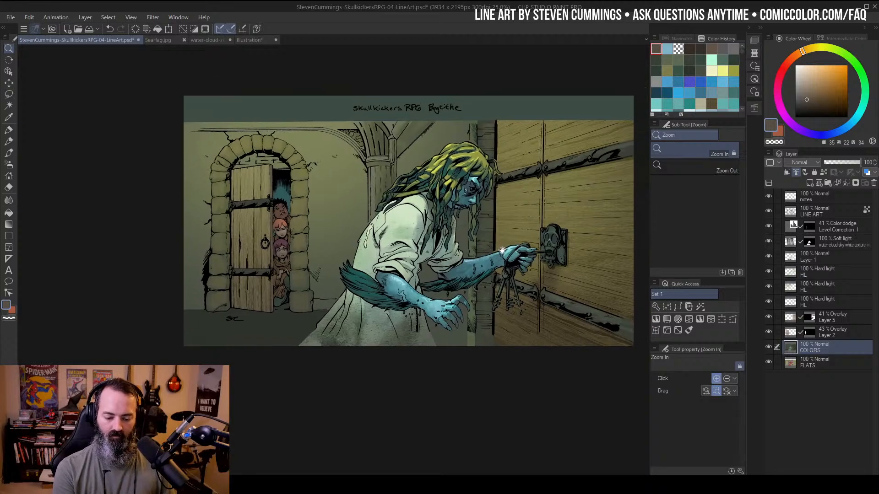
key(m)
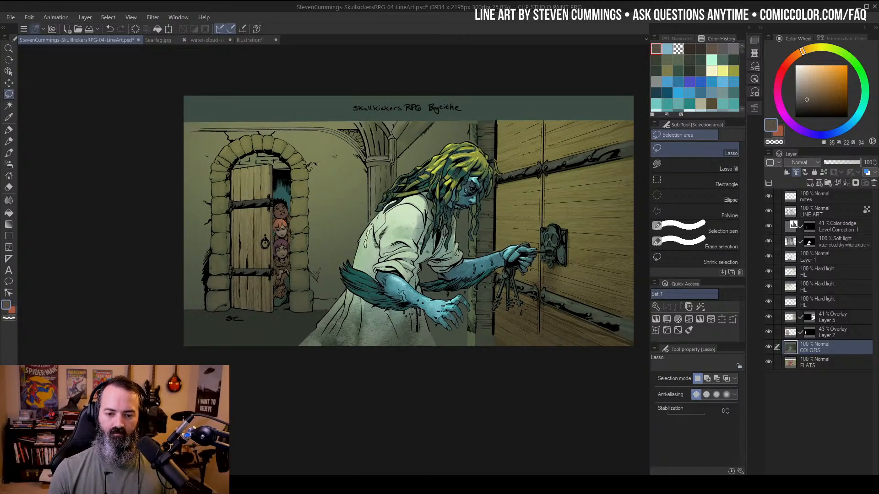
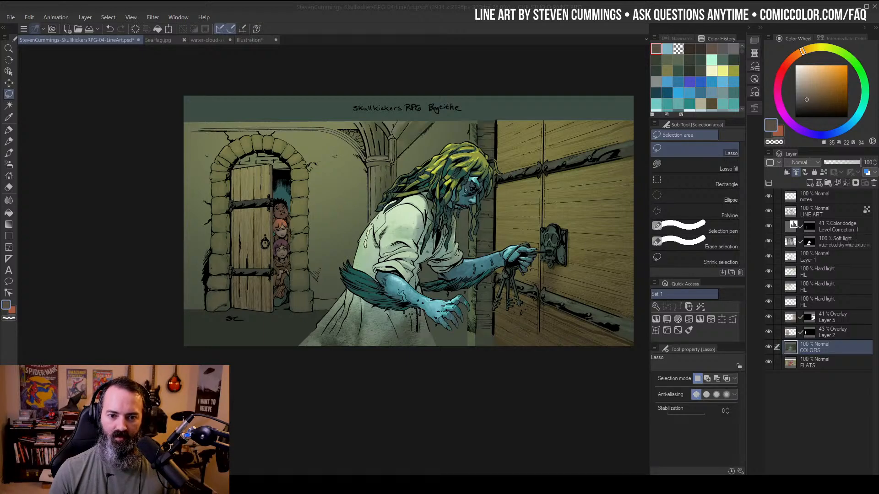
ctrl+alt+click(441, 218)
drag(505, 225, 440, 228)
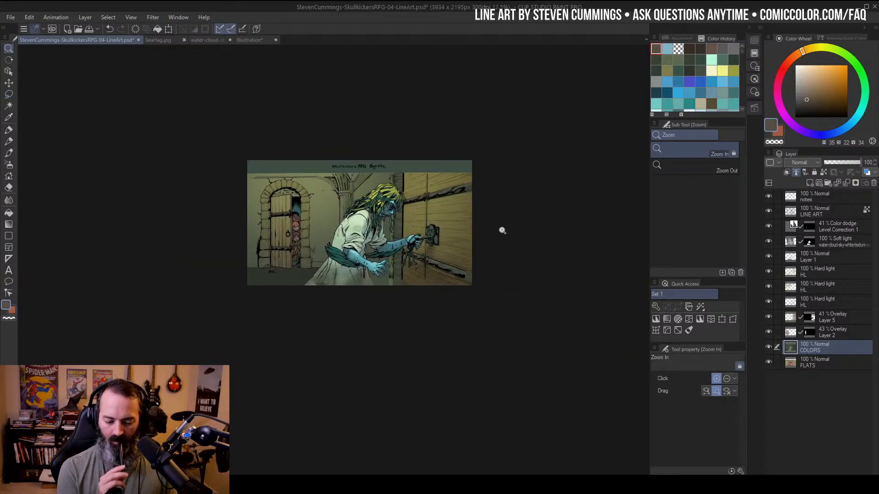
click(324, 251)
drag(451, 225, 470, 280)
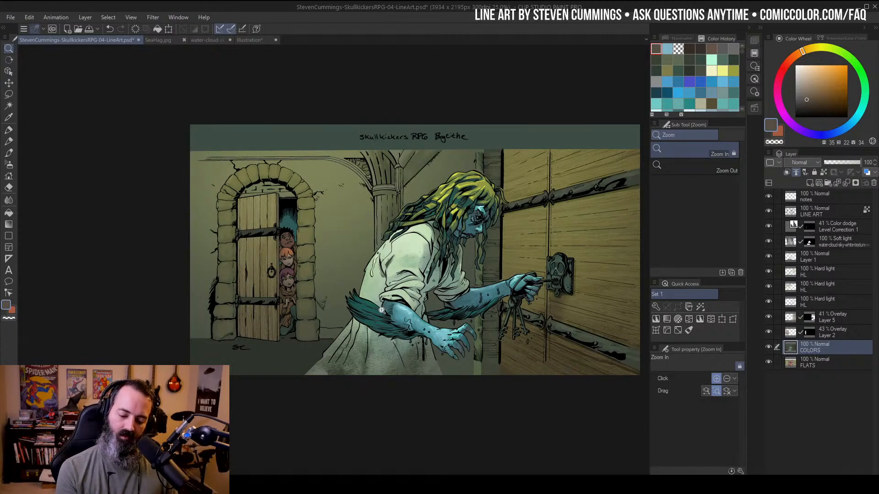
drag(494, 275, 457, 253)
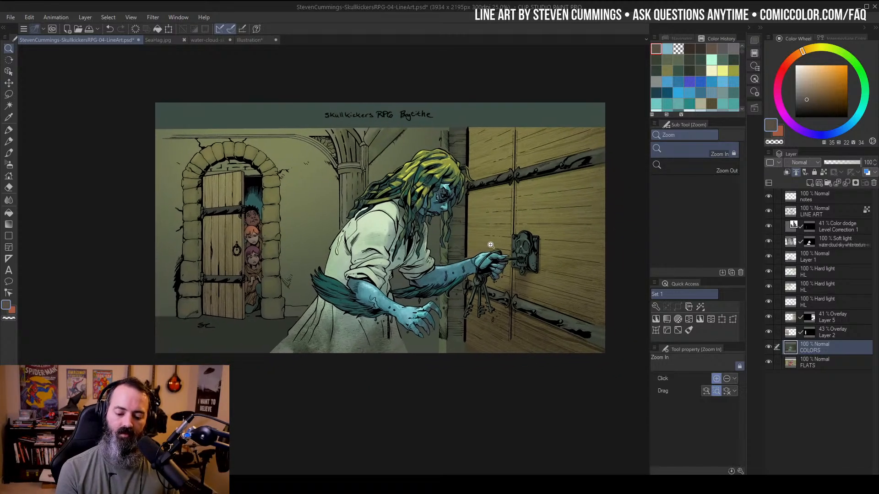
key(m)
click(819, 196)
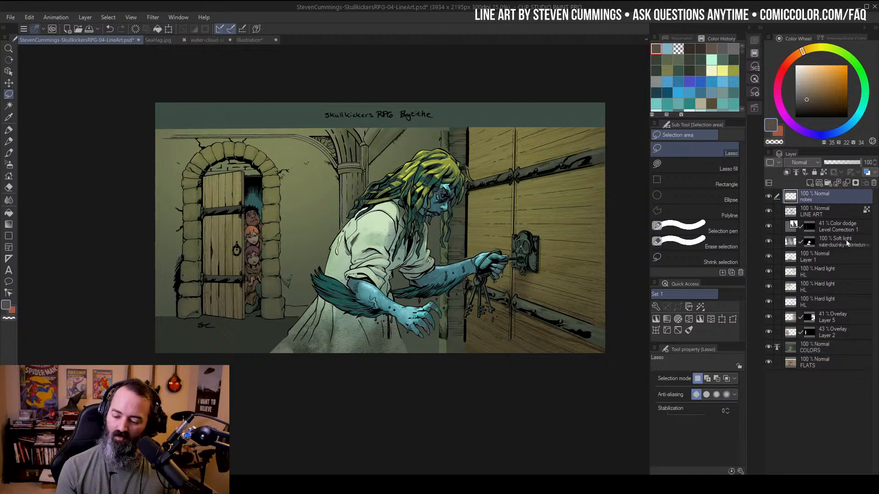
click(811, 183)
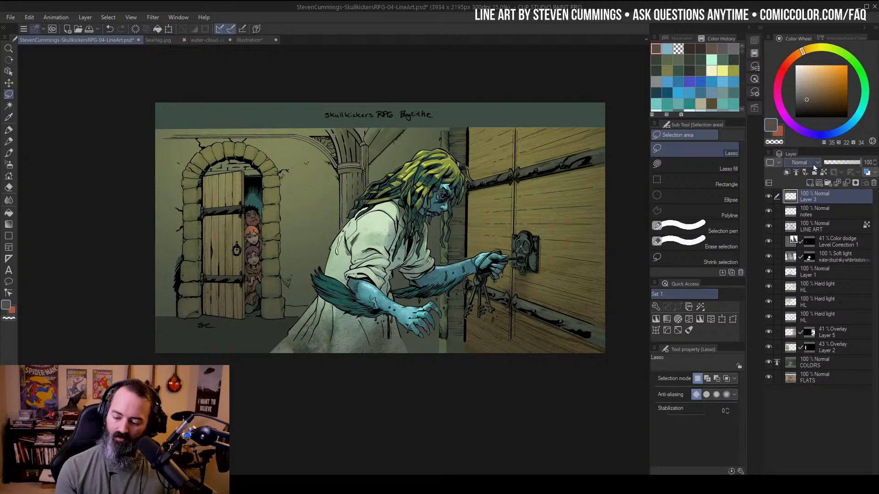
click(813, 164)
click(811, 161)
key(ctrl+z)
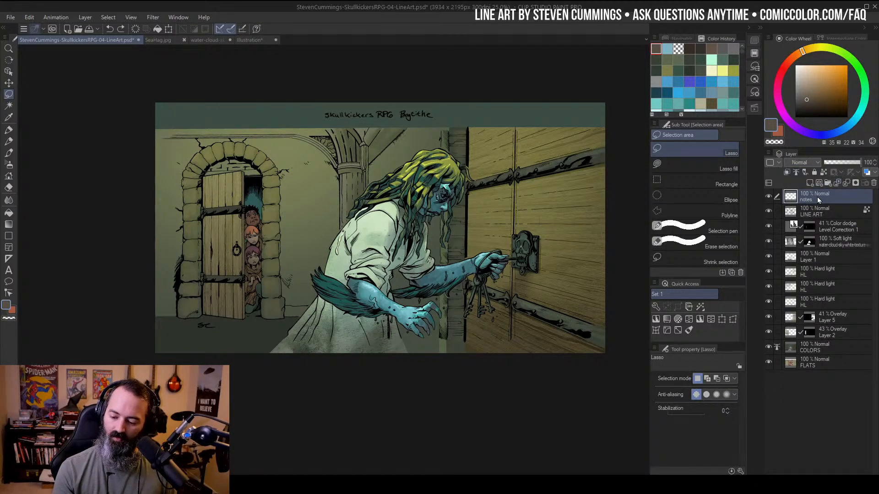
Try a Binarization correction layer above the notes layer
right_click(817, 197)
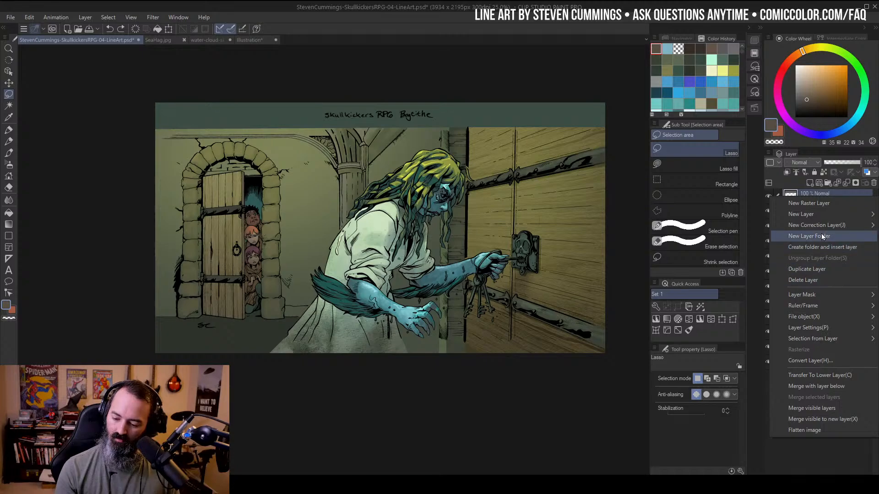
mouse_move(817, 226)
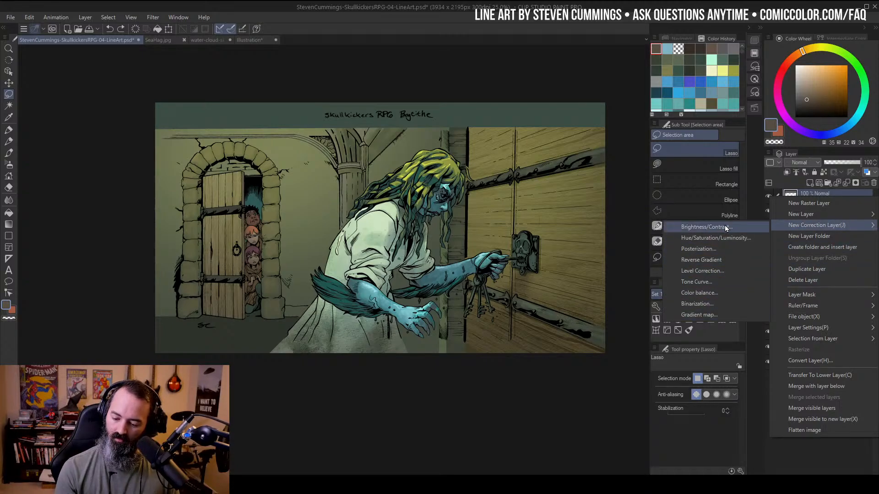
click(703, 305)
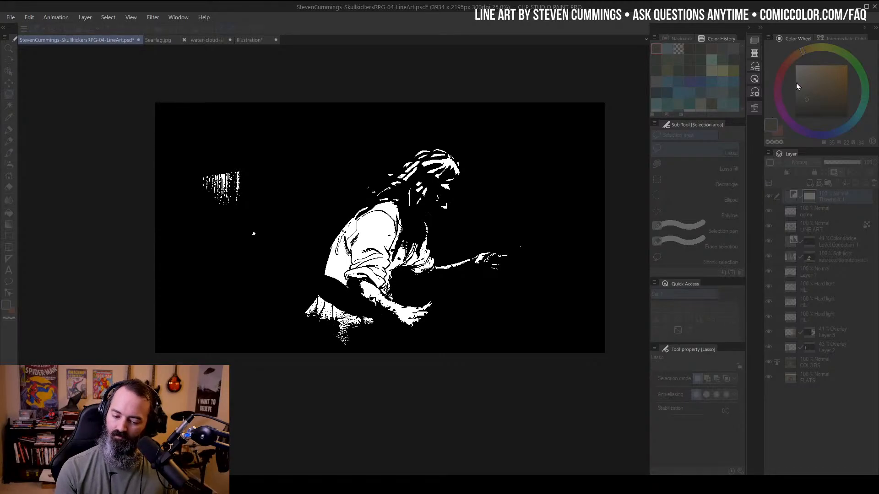
drag(606, 219, 608, 220)
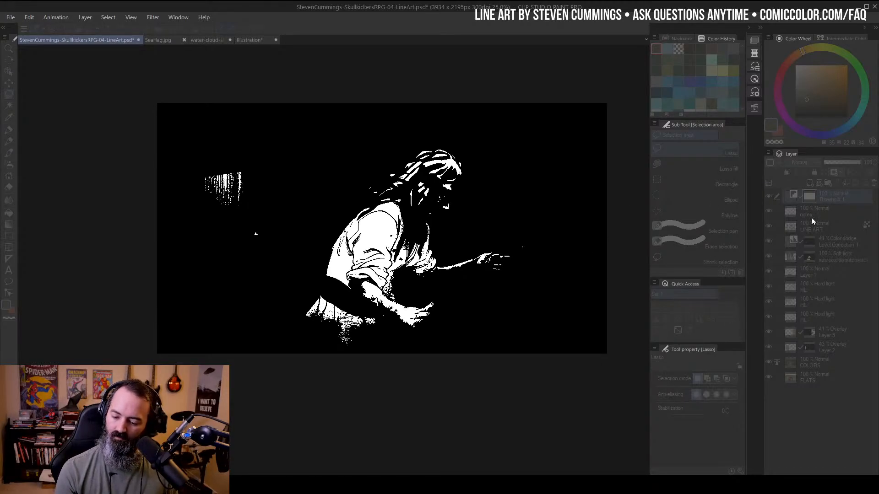
key(Escape)
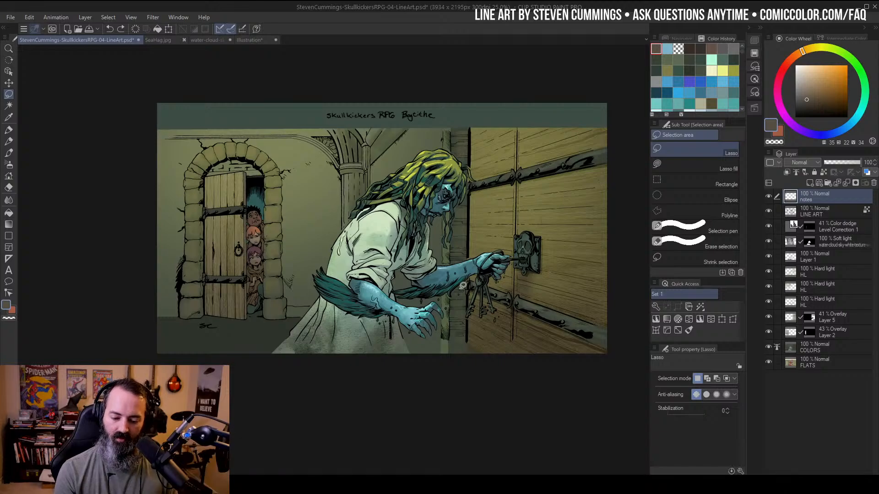
right_click(814, 197)
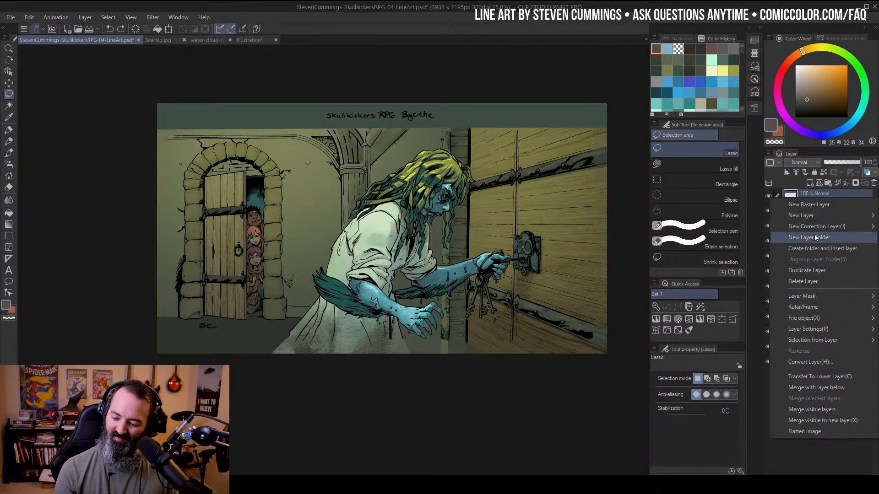
mouse_move(815, 230)
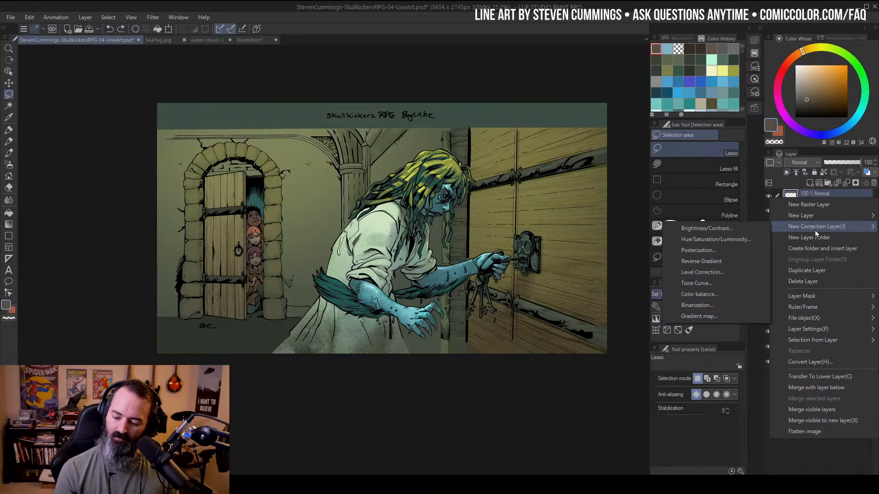
click(813, 193)
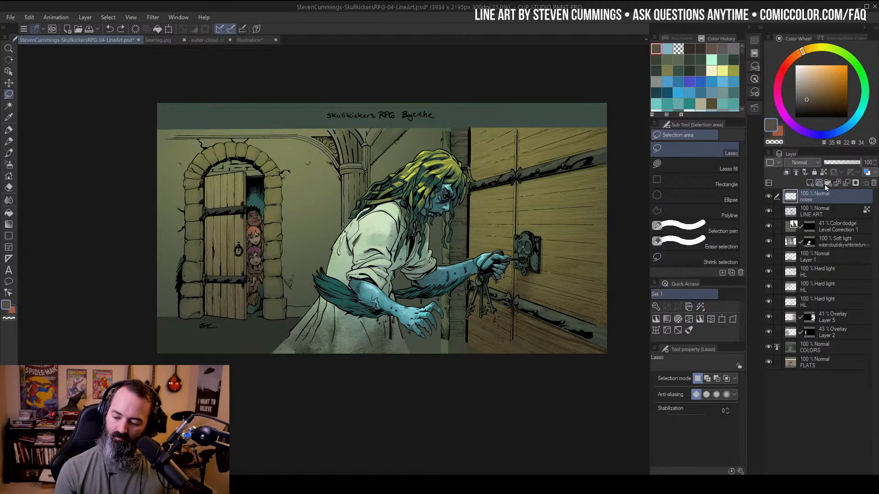
Add a raster layer above the notes layer, set it to Color blending, and fill it with neutral gray
click(810, 183)
click(817, 163)
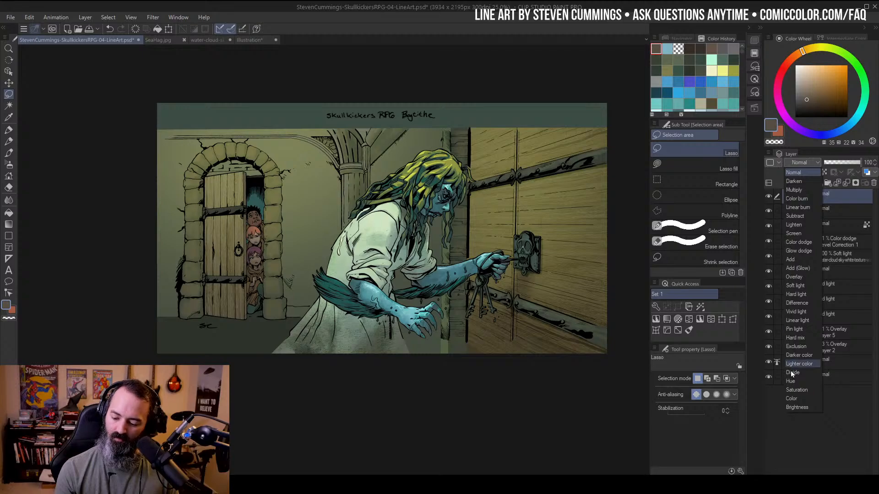
click(818, 397)
drag(806, 95, 782, 98)
key(g)
click(505, 232)
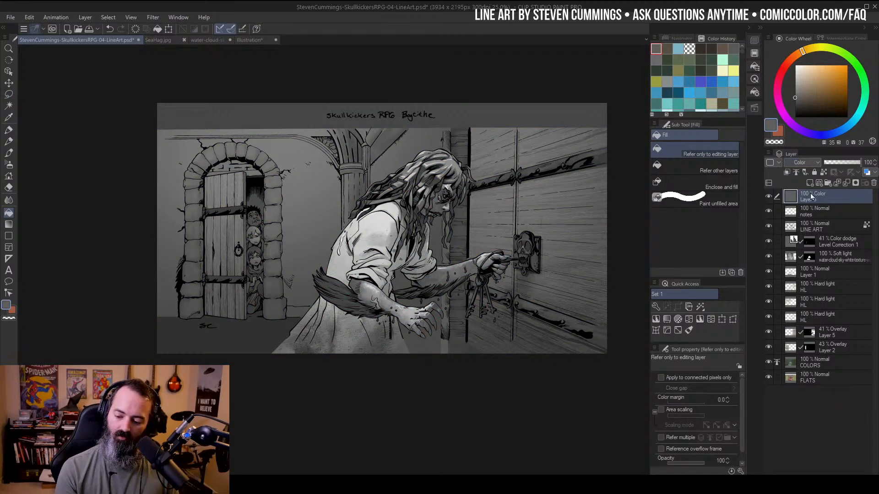
Check the illustration's values in grayscale at small and larger sizes, and hide the gray Color layer to compare with the full colors
key(/)
alt+click(416, 225)
alt+click(419, 222)
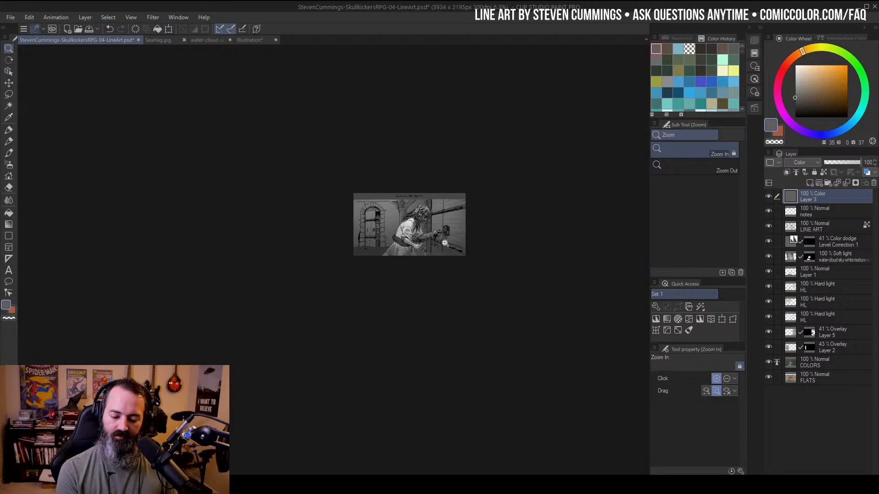
click(430, 228)
click(405, 235)
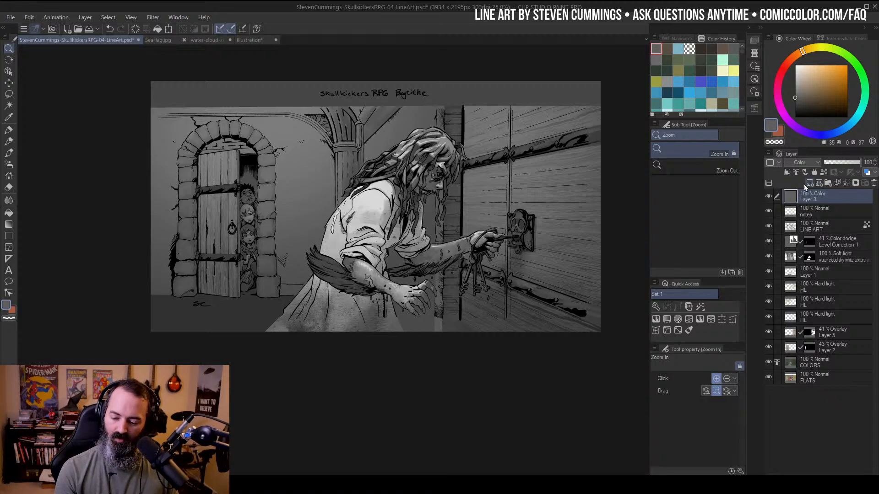
click(768, 197)
drag(482, 236, 477, 249)
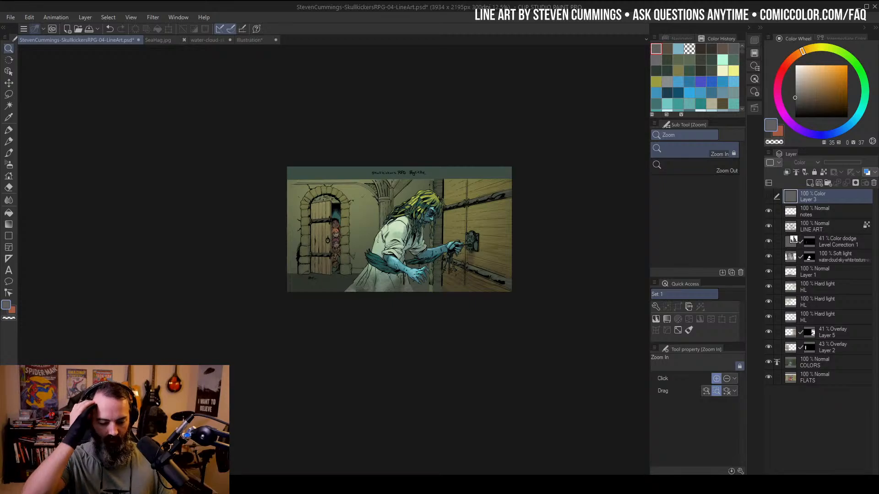
click(424, 224)
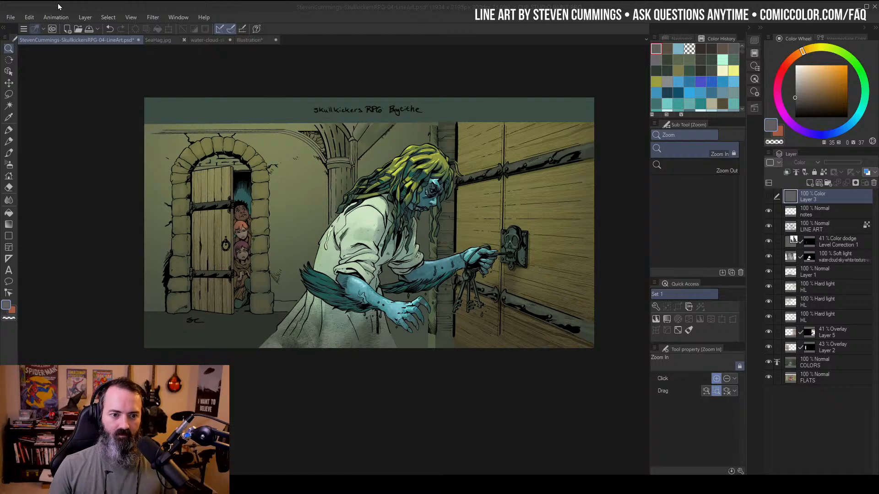
Paste the copied concrete texture as a new layer at the top of the layer stack
click(466, 165)
key(ctrl+v)
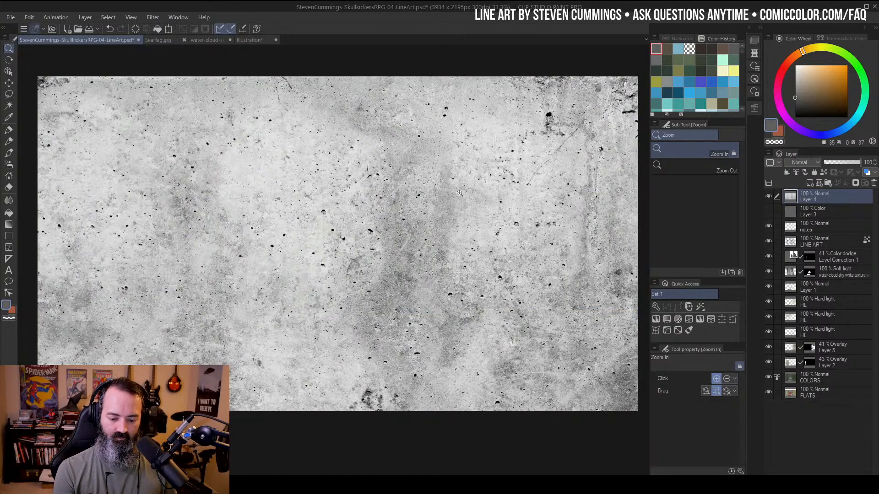
Scale the concrete texture to 49% and place it over the doorway and wall behind the woman
scroll(476, 181, down, 3)
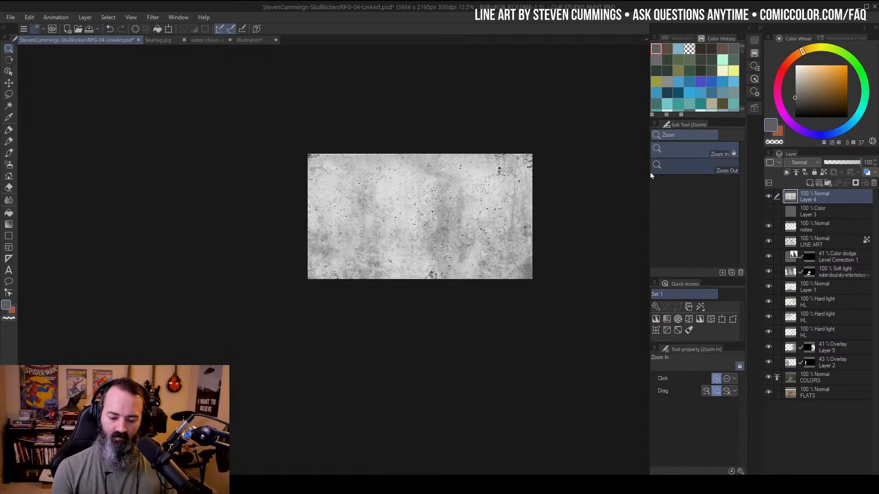
key(ctrl+t)
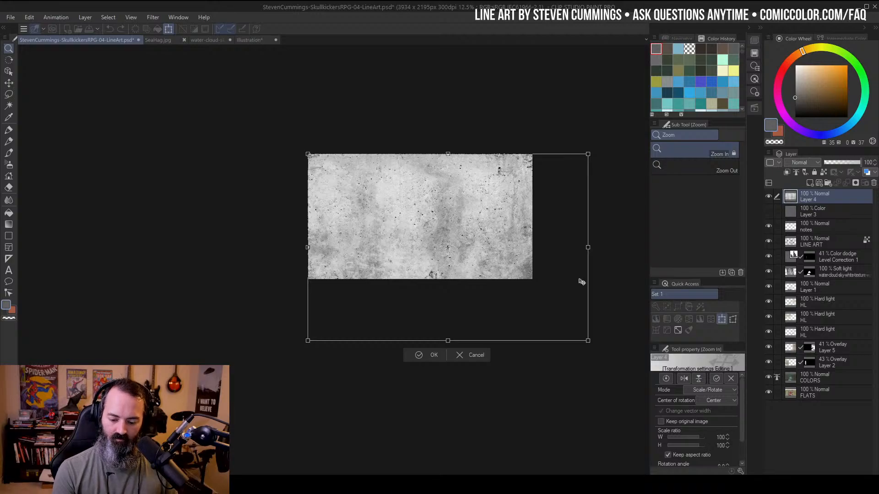
drag(588, 341, 457, 271)
drag(419, 201, 381, 193)
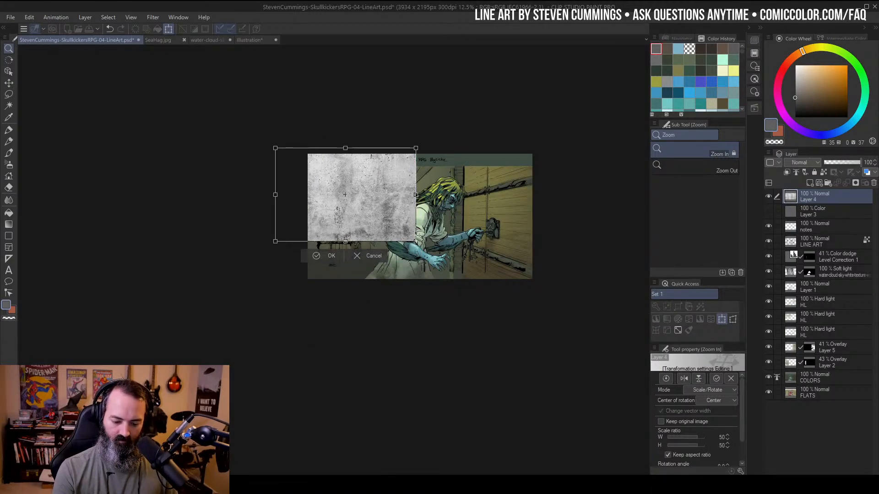
drag(416, 239, 382, 220)
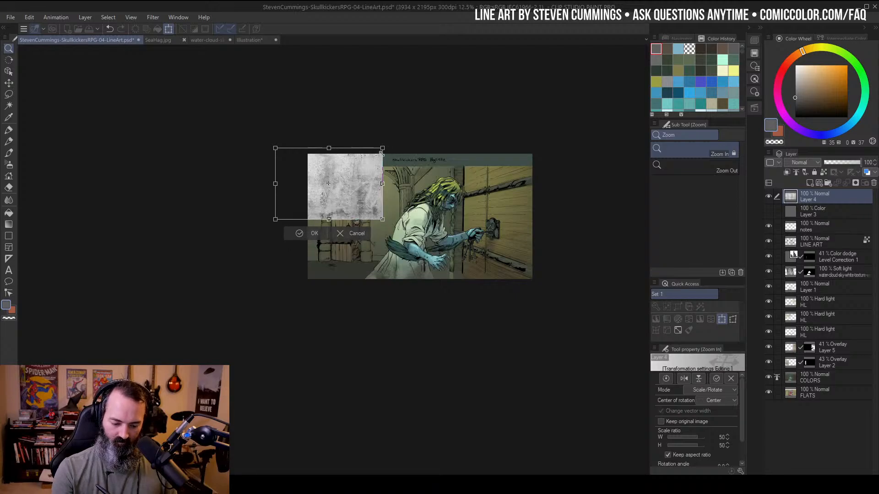
drag(382, 153, 412, 239)
drag(401, 201, 398, 226)
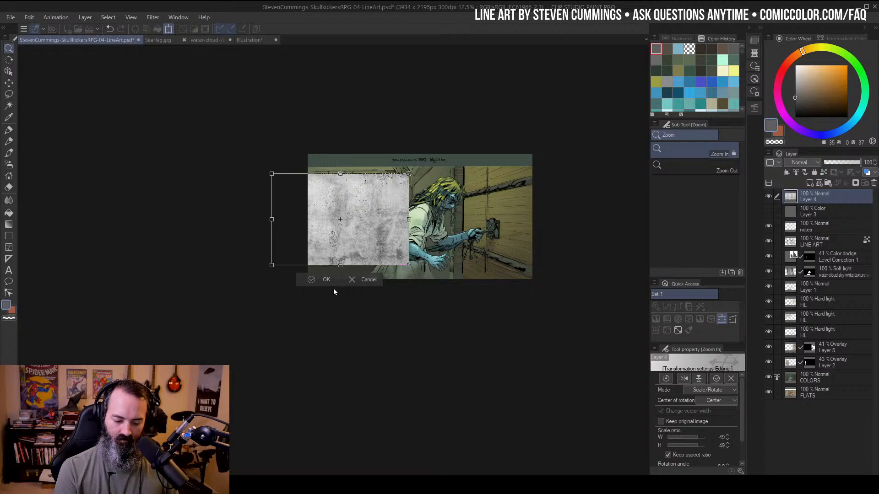
key(Return)
Try an auto-selection of the background wall, deselect it, and undo the concrete texture's scaling
scroll(382, 215, up, 3)
drag(547, 221, 516, 217)
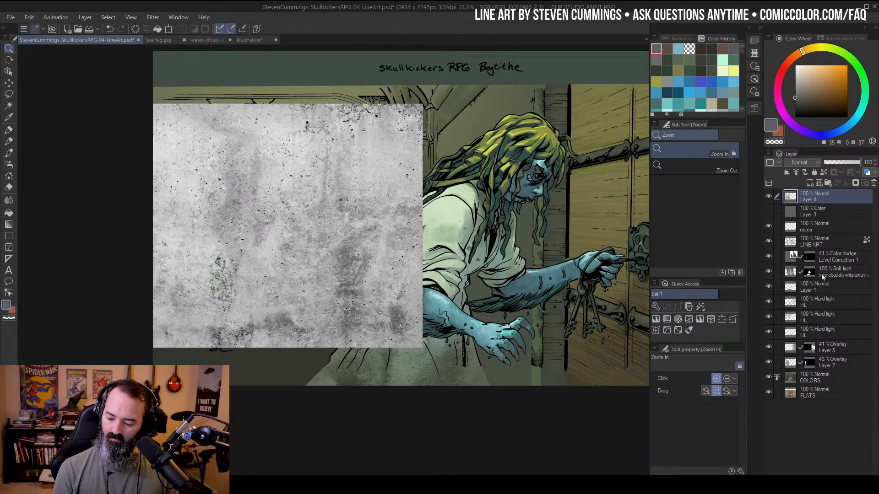
key(w)
click(352, 158)
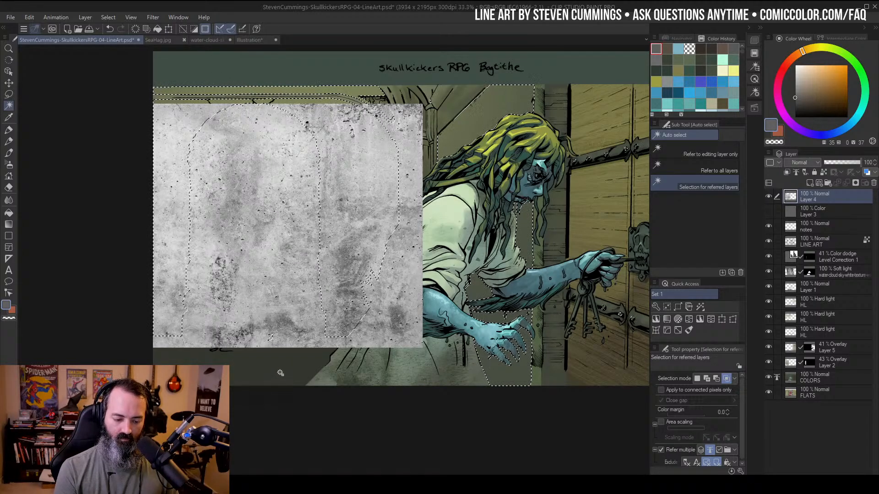
key(m)
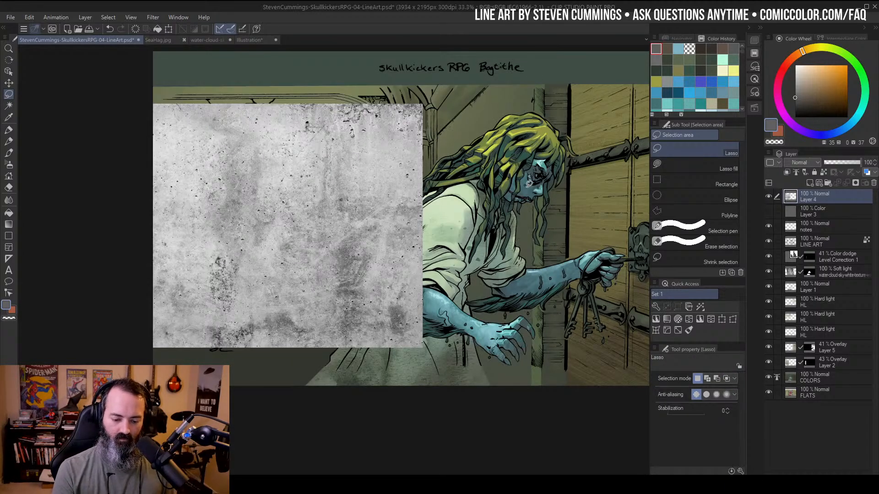
key(ctrl+z)
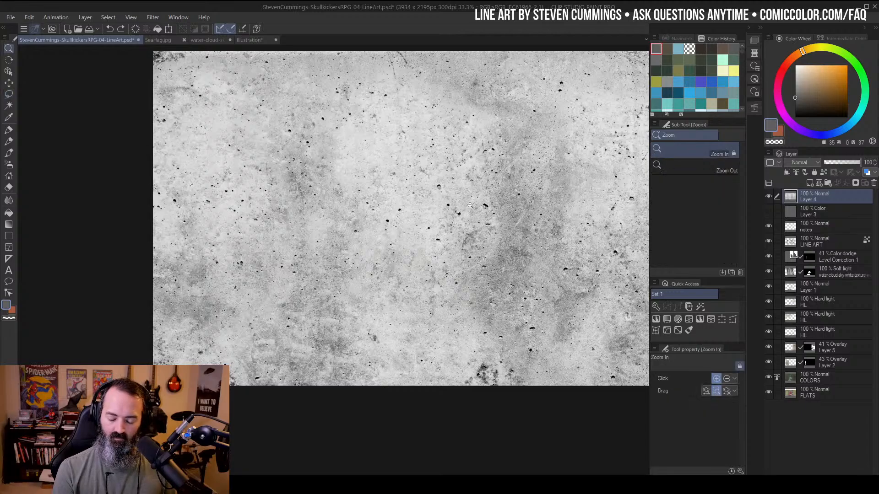
Move the concrete texture layer directly beneath the LINE ART layer and inspect it behind the line work
scroll(537, 239, down, 4)
drag(814, 197, 812, 247)
key(/)
click(388, 214)
click(388, 214)
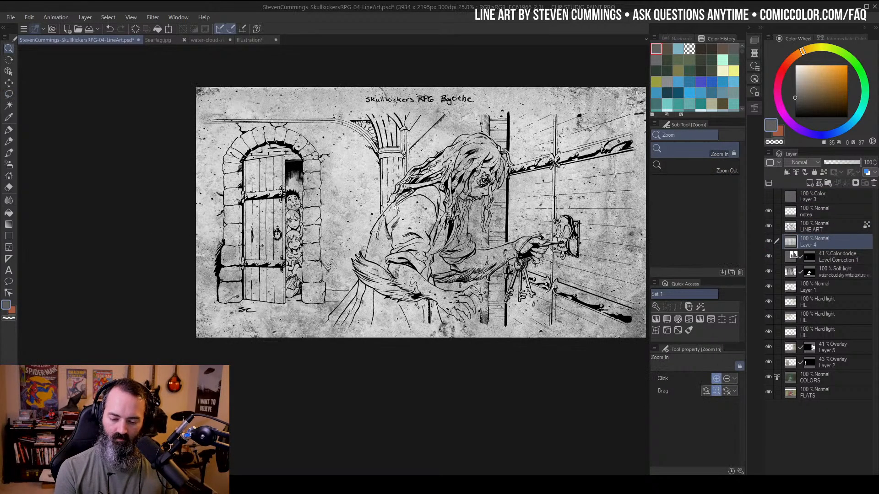
click(394, 209)
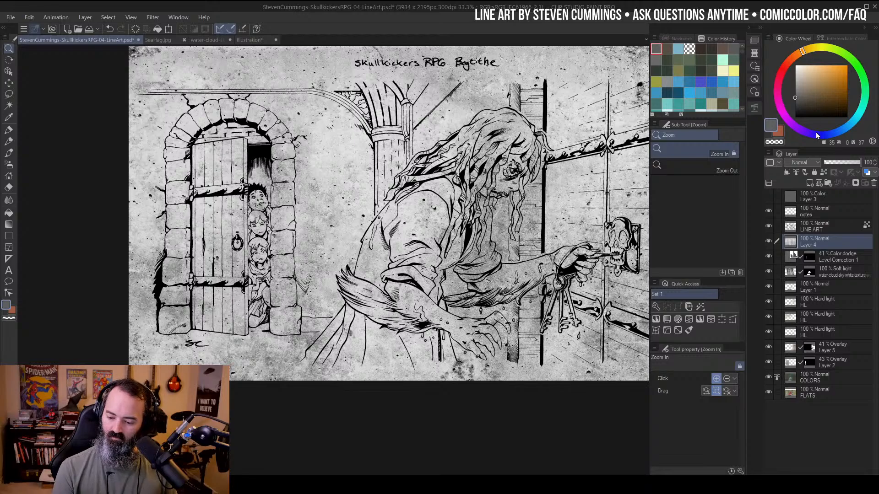
Scale the concrete texture to 60% and place it over the doorway, the background wall and most of the woman
key(ctrl+t)
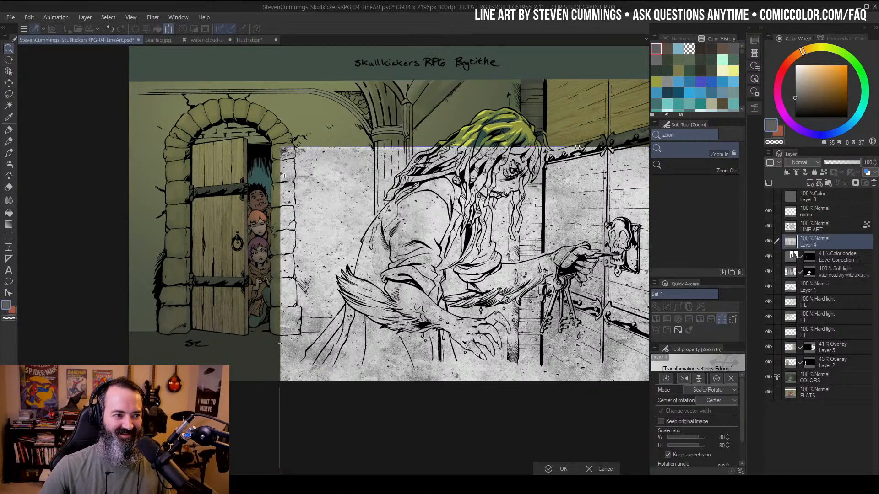
drag(333, 210, 167, 139)
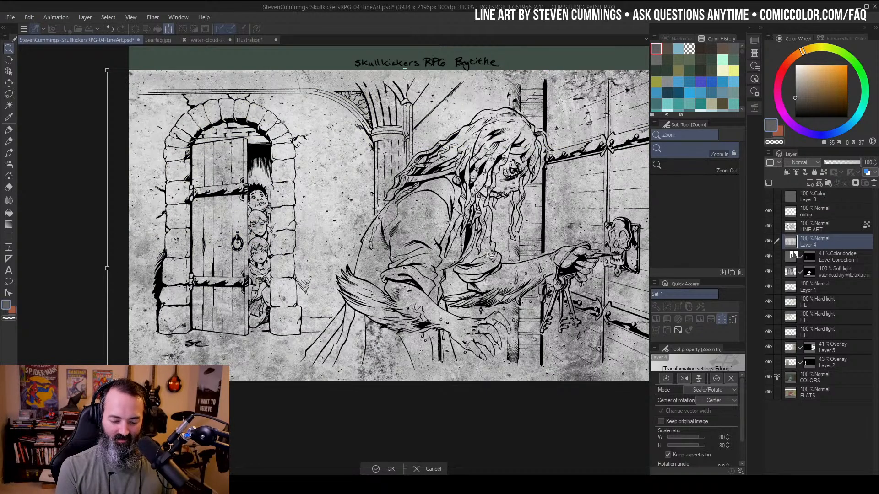
drag(108, 71, 259, 171)
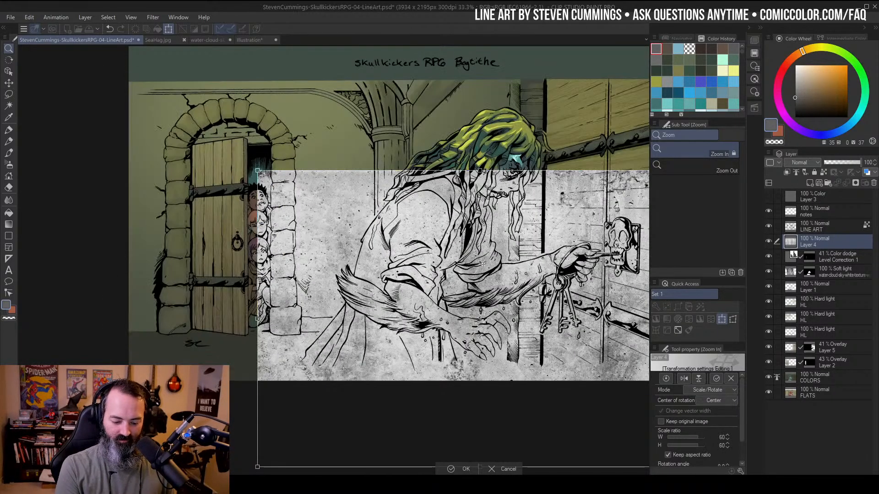
drag(469, 305, 311, 206)
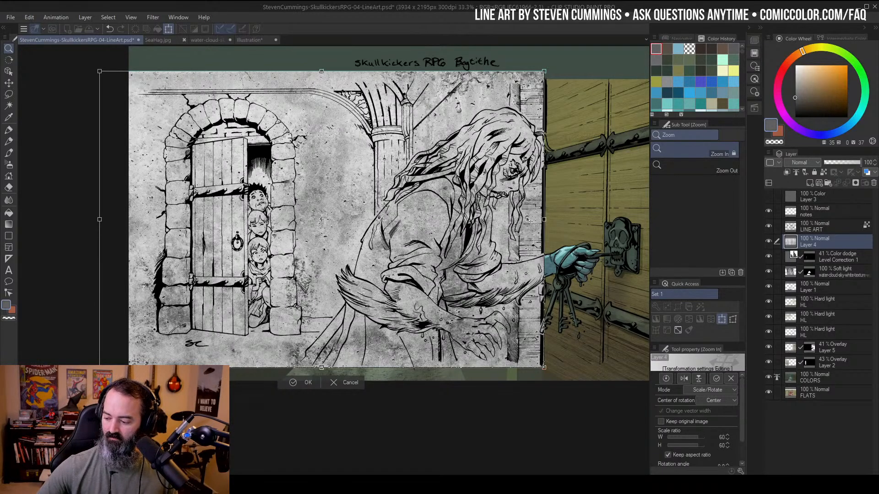
click(308, 383)
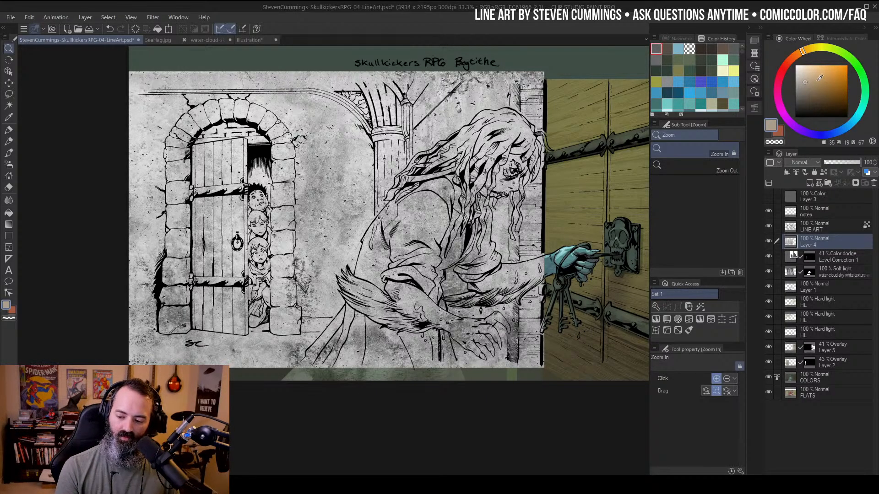
Switch to the Illustration document and set the drawing color to a light gray with hue 175, saturation 1 and value 76
click(847, 80)
drag(847, 81, 798, 77)
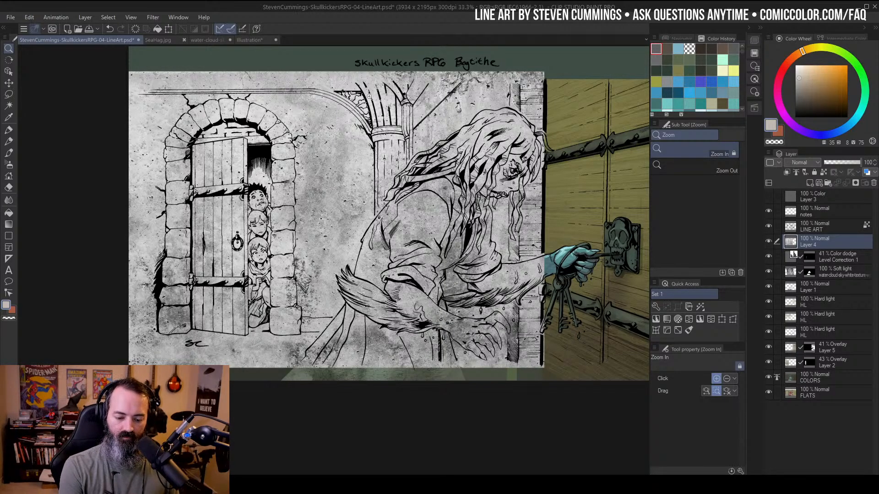
click(250, 40)
drag(383, 219, 437, 192)
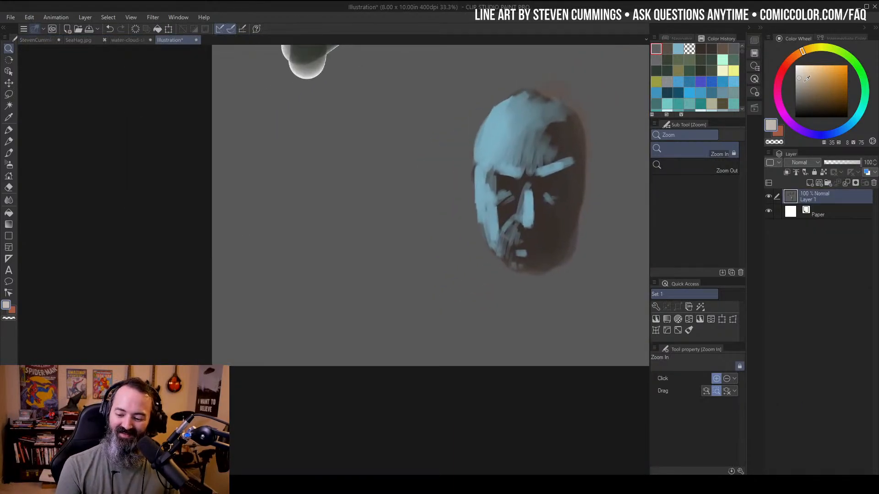
click(796, 81)
mouse_move(803, 55)
mouse_down()
mouse_move(782, 69)
mouse_move(819, 46)
mouse_move(847, 55)
mouse_move(862, 76)
mouse_move(858, 117)
mouse_move(830, 134)
mouse_move(861, 110)
mouse_up()
click(859, 114)
click(796, 77)
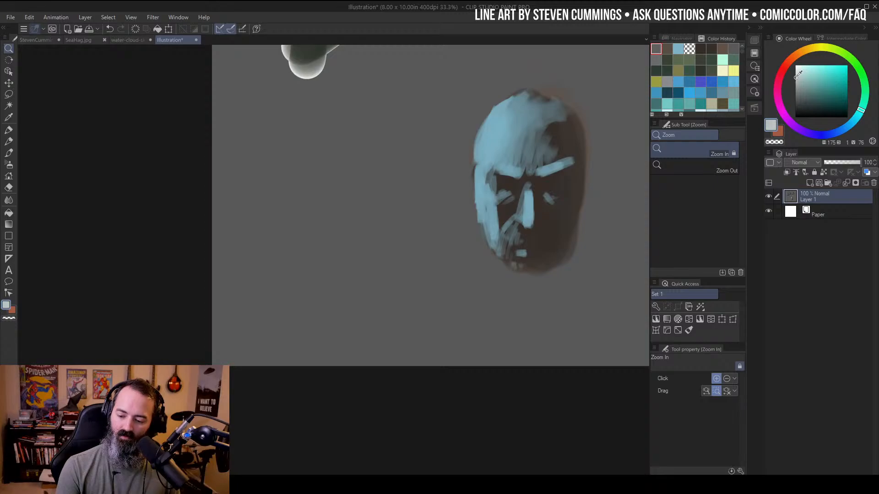
Paint a slanted light gray swatch beside the painted face with the Real pencil at a brush size of about 202
key(p)
key(p)
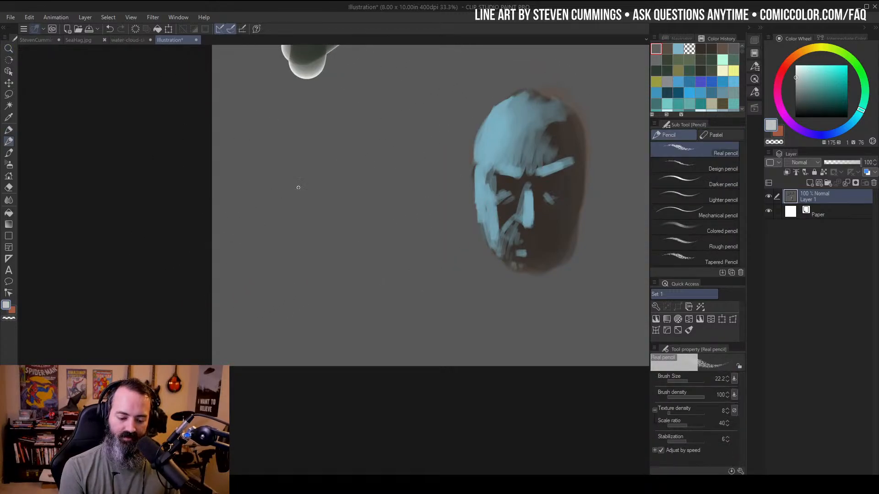
ctrl+alt+drag(298, 187, 311, 191)
mouse_move(282, 190)
mouse_down()
mouse_move(252, 237)
mouse_move(275, 193)
mouse_move(256, 229)
mouse_up()
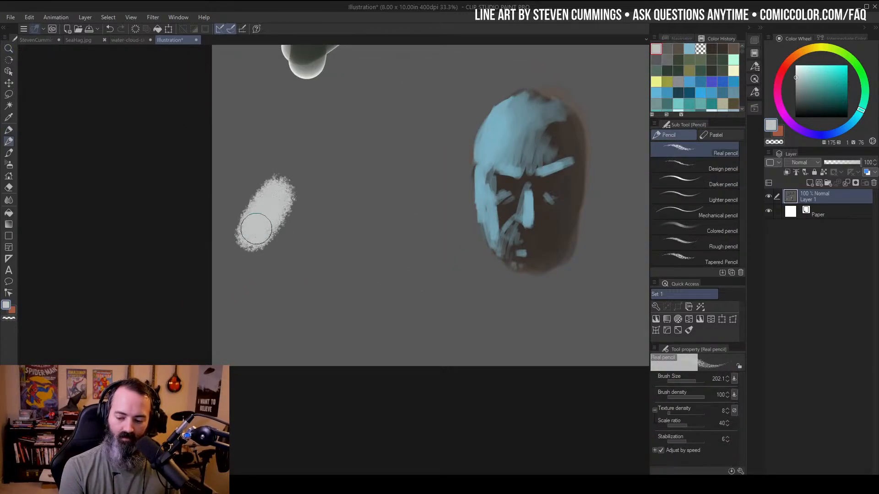
key(p)
key(p)
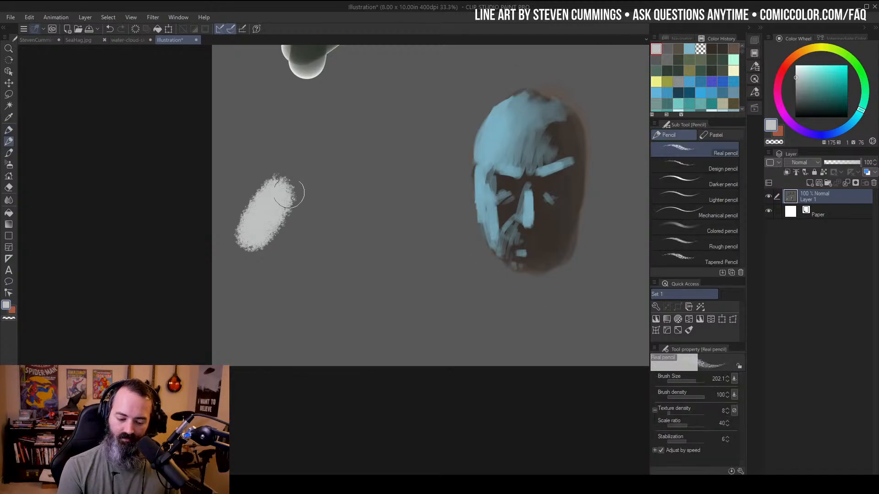
mouse_move(288, 192)
mouse_down()
mouse_move(255, 193)
mouse_move(257, 238)
mouse_up()
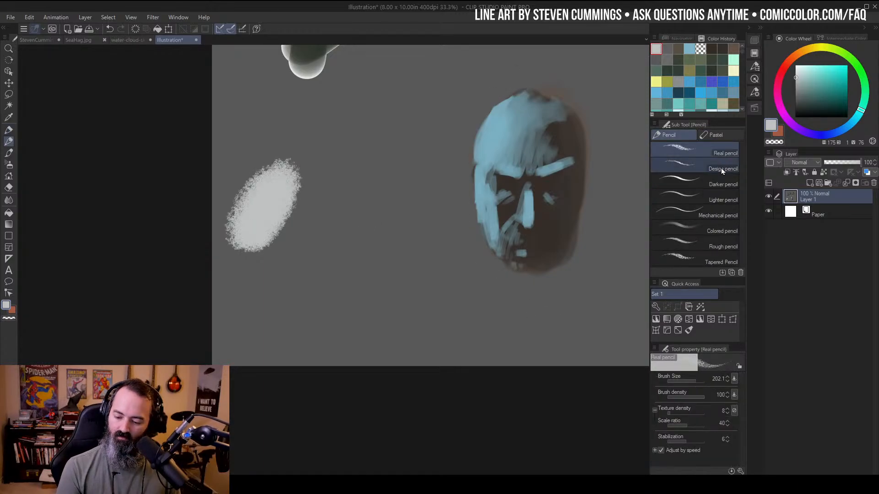
Paint over and extend the light gray swatch with the PURE PAINT airbrush
click(716, 132)
click(683, 137)
key(b)
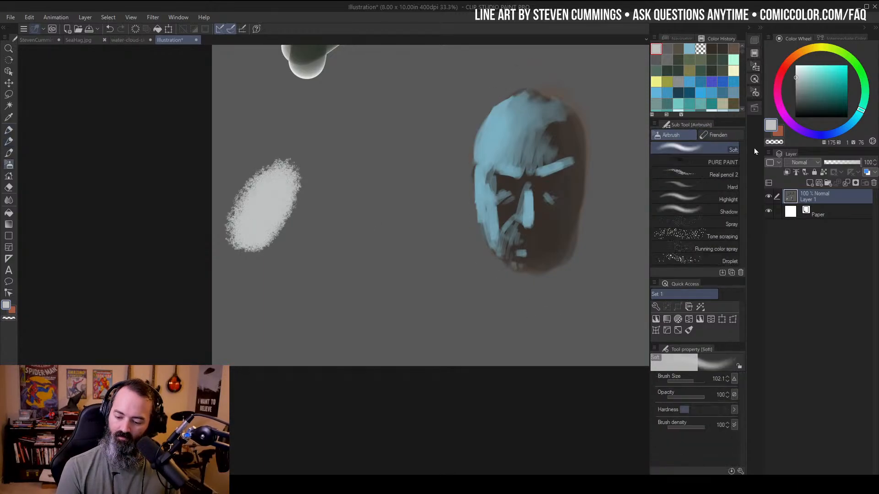
click(720, 164)
mouse_move(306, 185)
mouse_down()
mouse_move(271, 174)
mouse_move(281, 157)
mouse_move(287, 163)
mouse_move(273, 237)
mouse_move(253, 242)
mouse_move(261, 192)
mouse_move(287, 176)
mouse_move(270, 236)
mouse_up()
Paint two teal swatches between the gray swatch and the face, one at saturation 55 and one at saturation 100
click(809, 74)
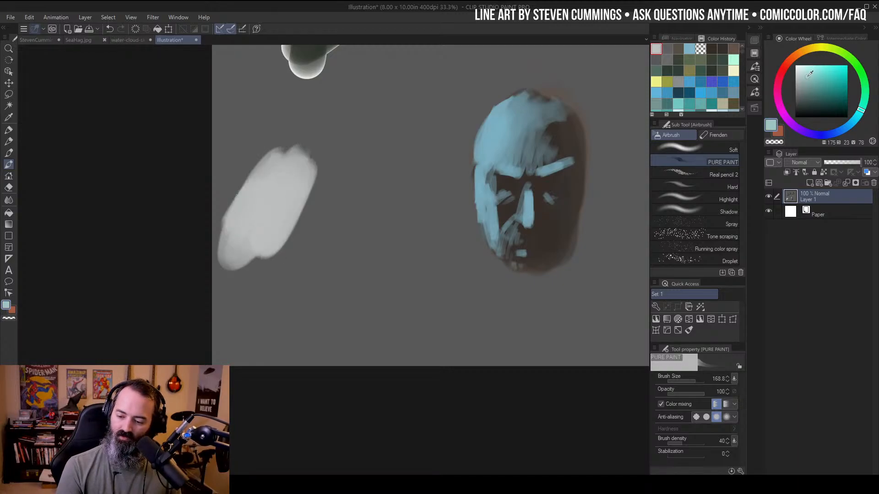
drag(810, 74, 824, 76)
mouse_move(355, 196)
mouse_down()
mouse_move(320, 238)
mouse_move(355, 167)
mouse_move(366, 215)
mouse_move(329, 243)
mouse_move(362, 165)
mouse_up()
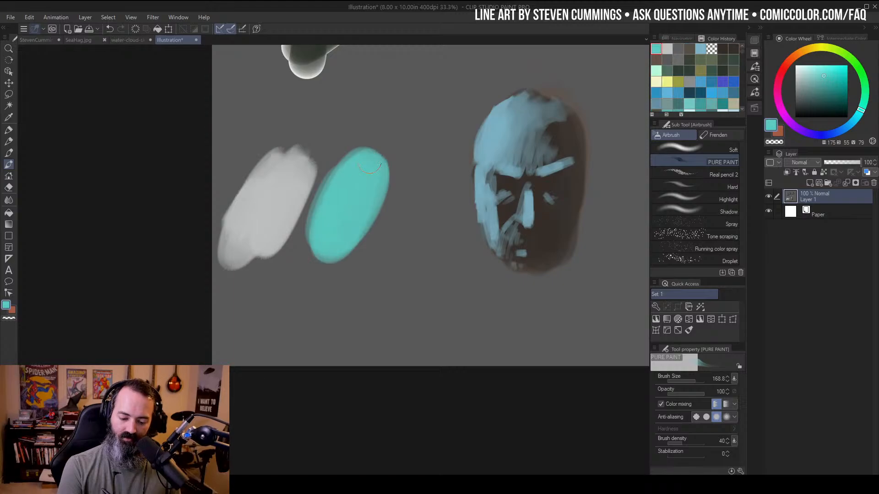
click(847, 77)
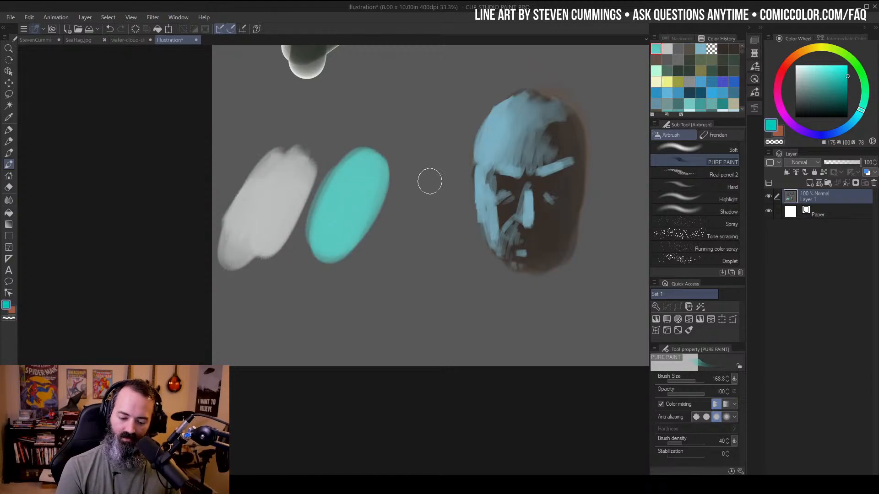
mouse_move(430, 180)
mouse_down()
mouse_move(448, 166)
mouse_move(431, 178)
mouse_move(412, 245)
mouse_up()
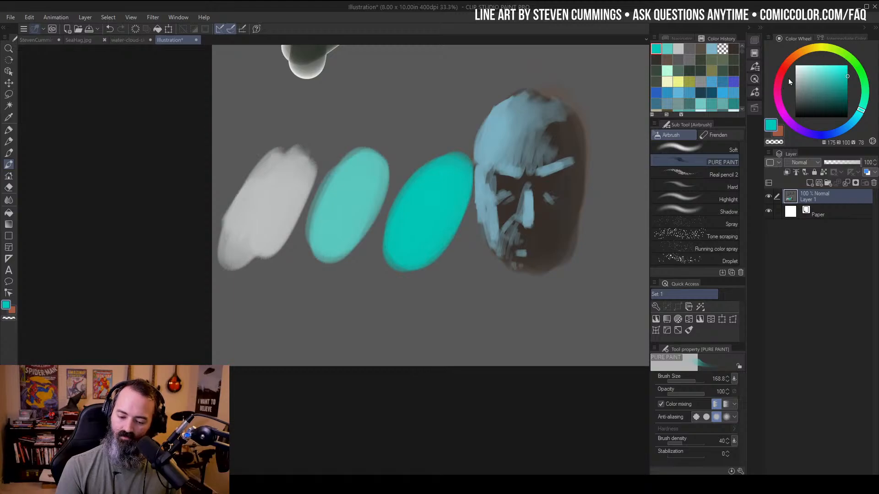
Add a new layer in Color blending mode and fill it with dark gray to compare the swatches' values
click(819, 183)
click(817, 163)
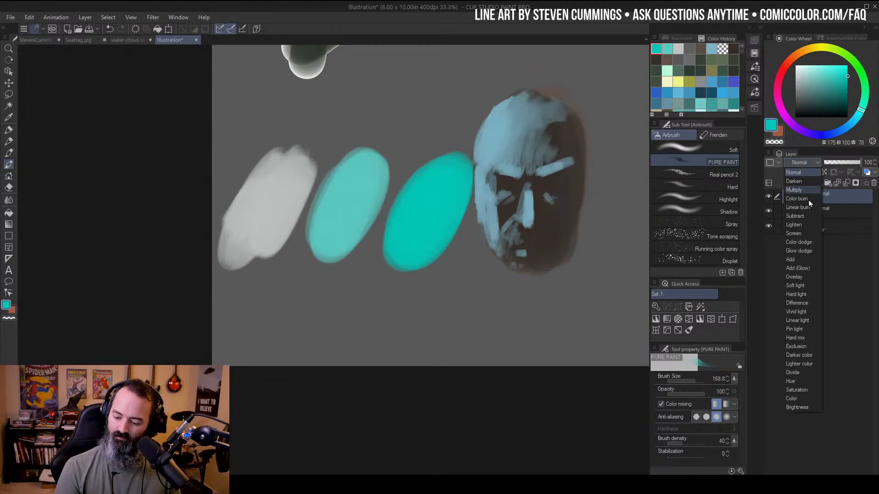
click(809, 362)
drag(820, 88, 795, 102)
key(g)
click(413, 215)
key(m)
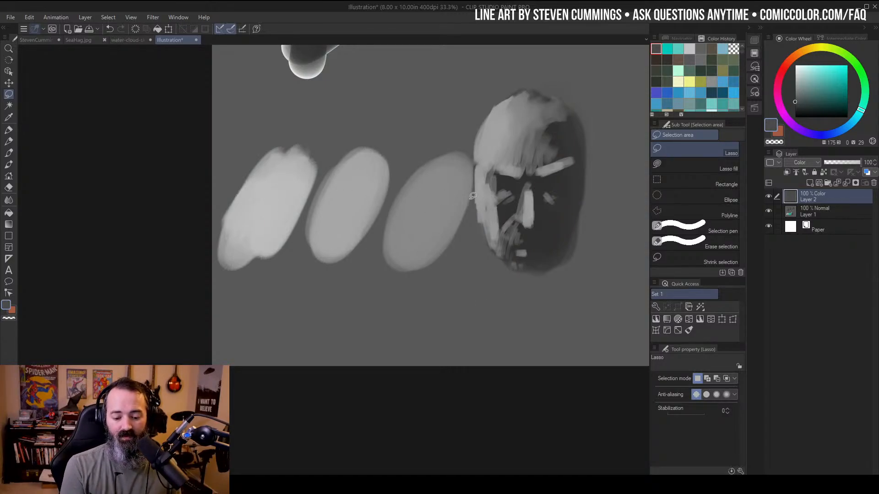
Undo the gray Color layer and the teal swatches
key(ctrl+z)
key(ctrl+z)
key(ctrl+z)
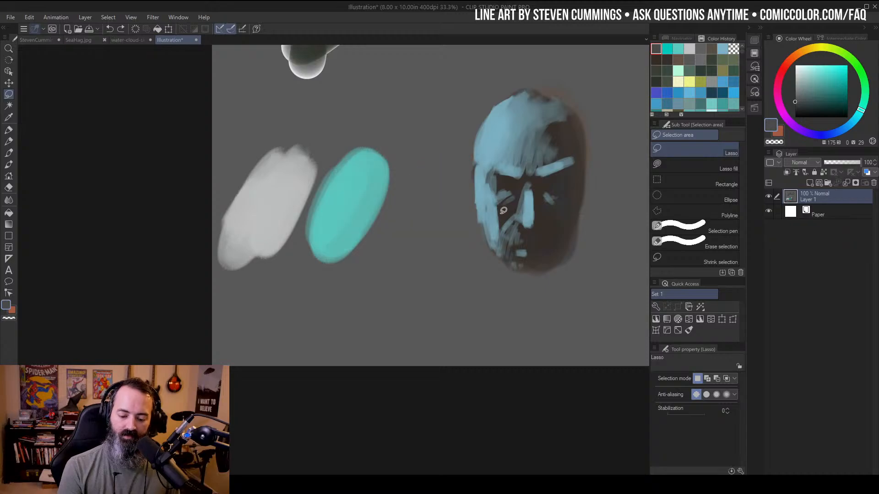
Place a large disc of neutral gray, hue 231 and value 65, with the Fill-in-mono pen at size 601.6
click(848, 129)
drag(848, 131, 828, 135)
click(794, 85)
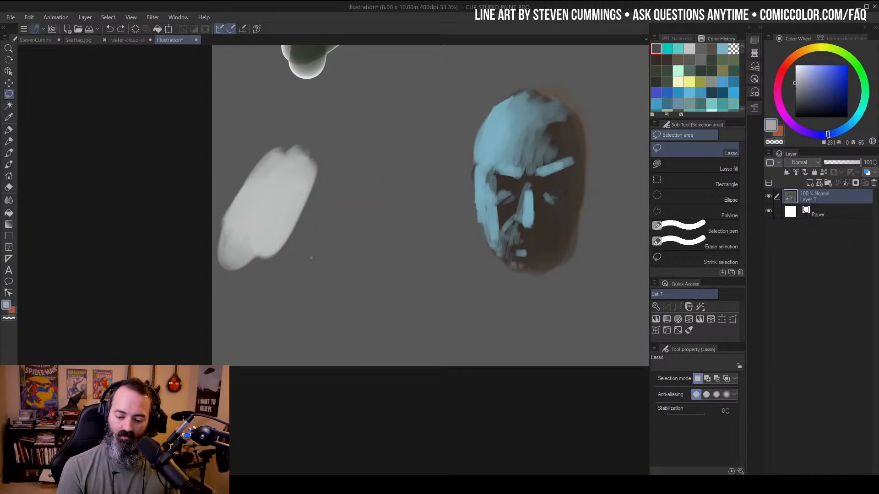
key(p)
click(260, 279)
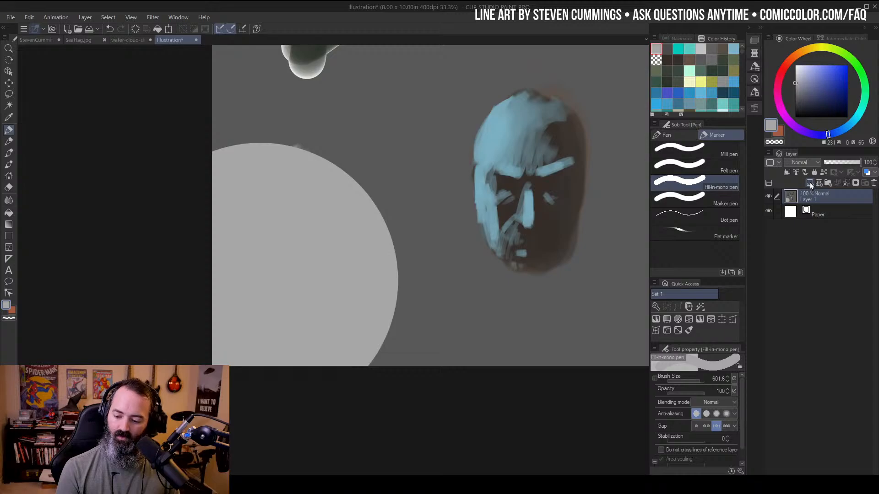
Add a new layer above the painting, set its blending mode to Color and fill it with neutral gray
click(809, 182)
click(810, 162)
click(791, 398)
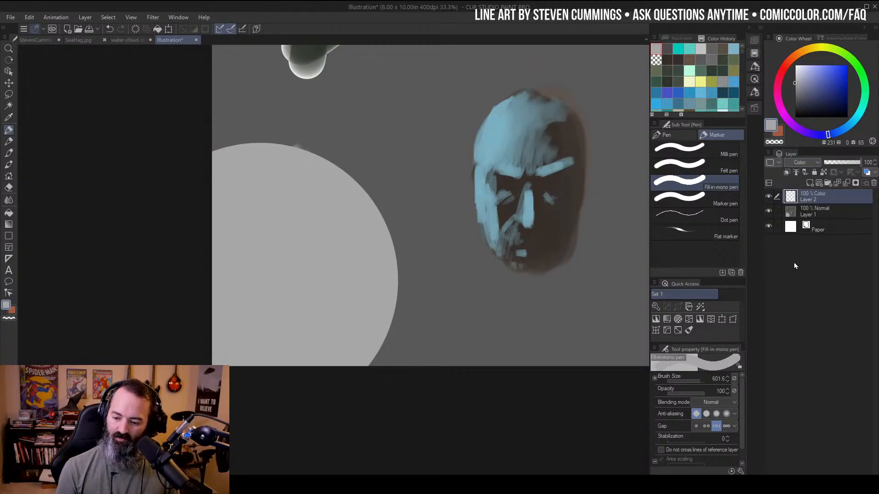
key(g)
click(442, 313)
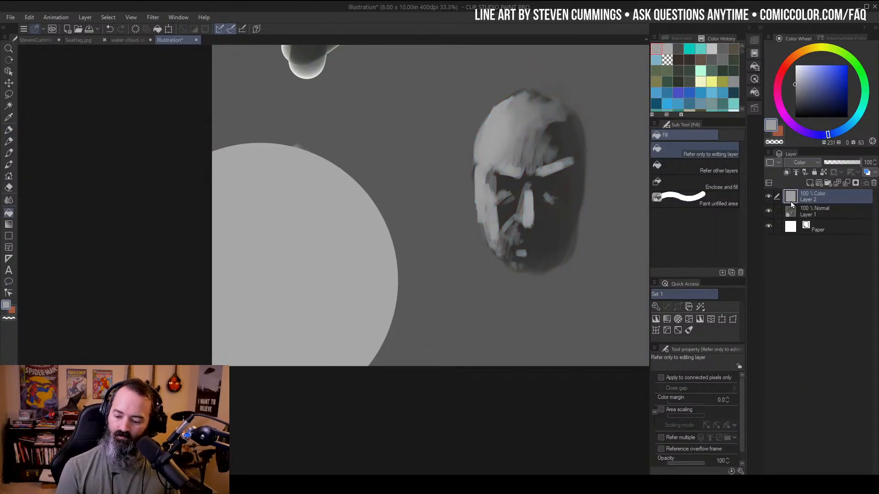
Reduce the Fill-in-mono pen's size to 133.7 and add a new Normal layer directly beneath the gray Color layer
key(p)
drag(349, 268, 374, 244)
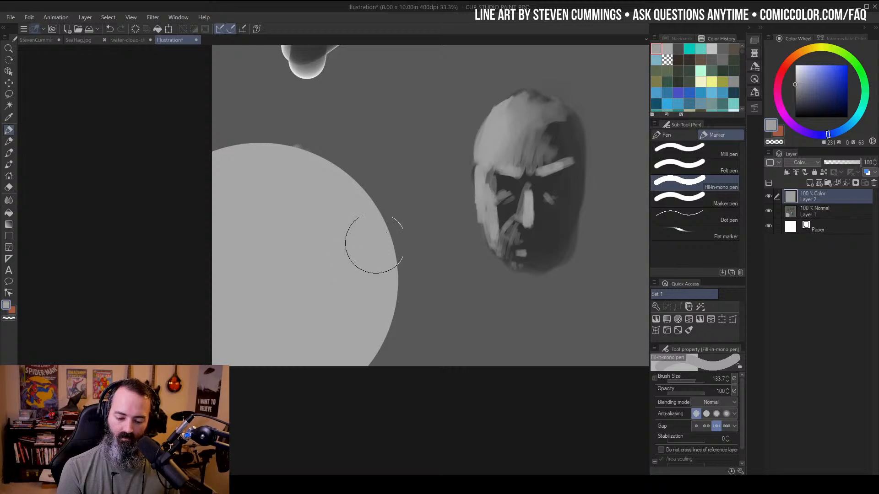
drag(441, 168, 447, 253)
key(p)
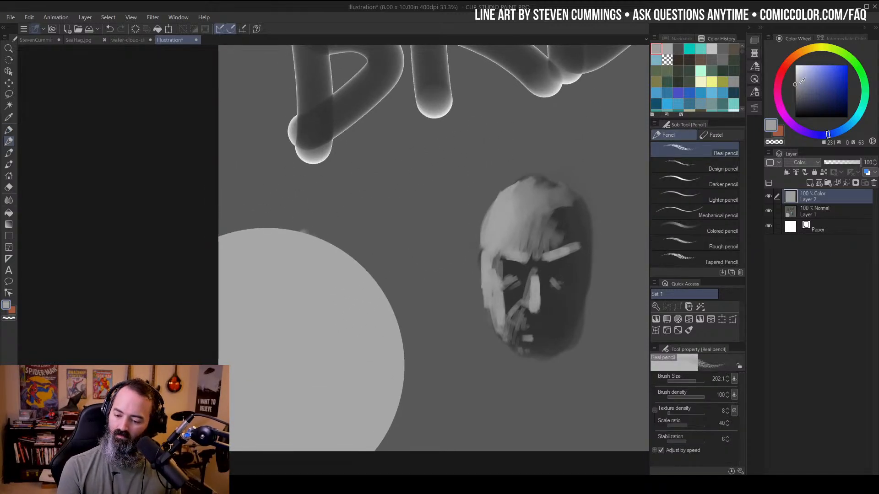
key(p)
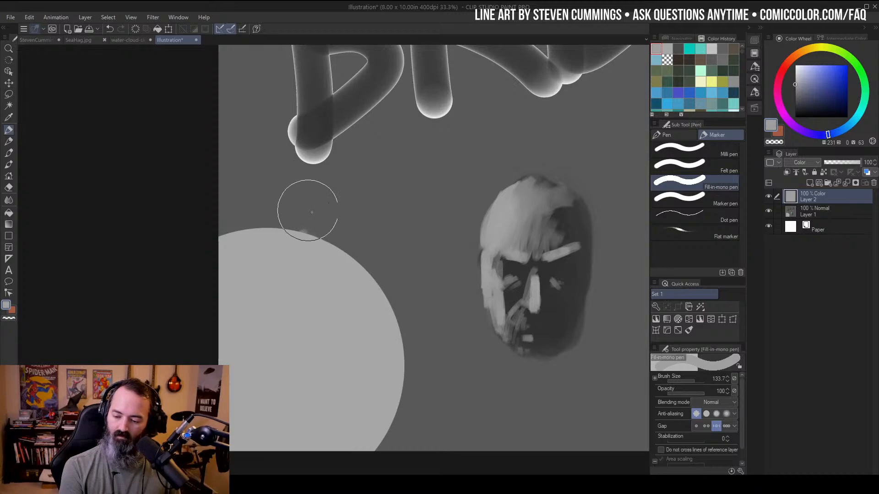
key(m)
click(812, 181)
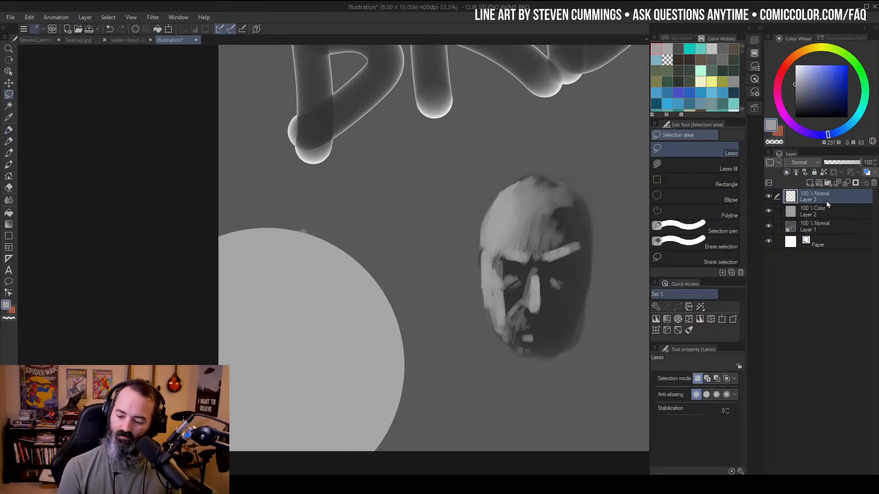
drag(825, 201, 823, 219)
Paint three adjacent swatches beside the face in gray, blue at saturation 55 and blue at saturation 100, all at value 63
key(p)
mouse_move(270, 227)
mouse_down()
mouse_move(286, 199)
mouse_move(275, 235)
mouse_move(265, 220)
mouse_up()
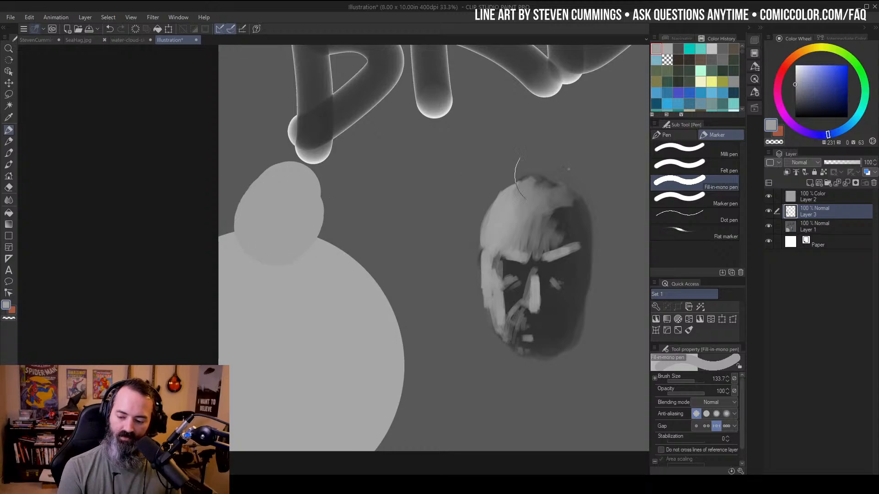
click(823, 84)
drag(349, 237, 363, 215)
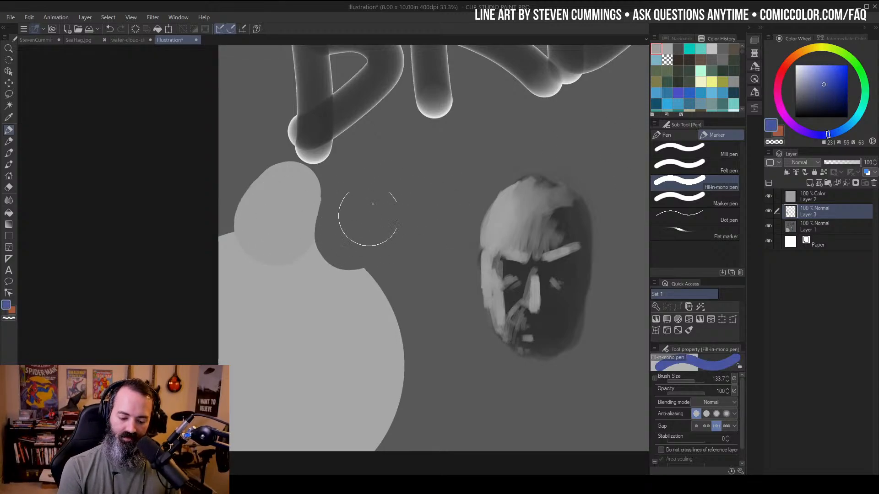
click(847, 85)
mouse_move(443, 218)
mouse_down()
mouse_move(416, 217)
mouse_move(414, 240)
mouse_up()
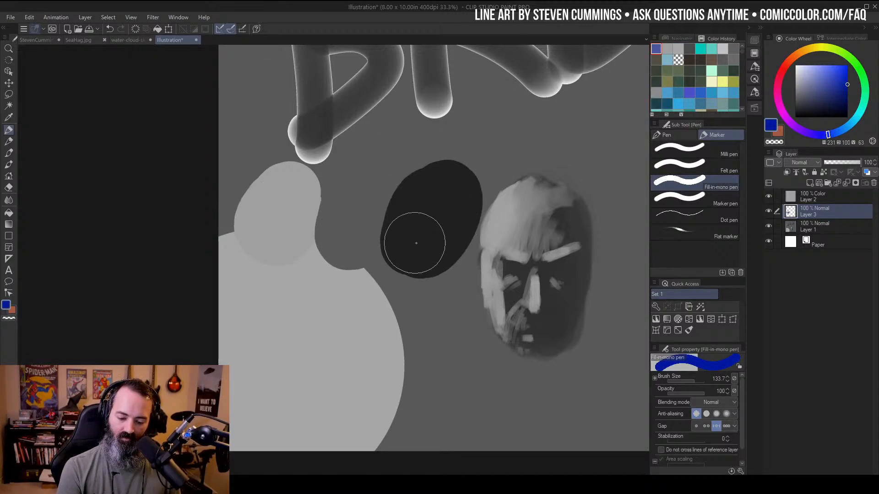
Toggle the gray Color layer to compare the swatches, leave it hidden, and choose a fully saturated blue with value 72
click(772, 197)
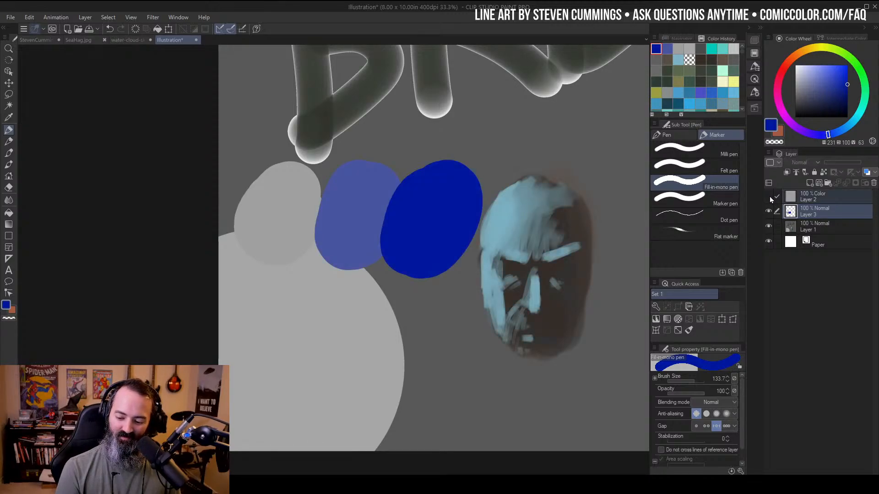
click(769, 196)
click(770, 196)
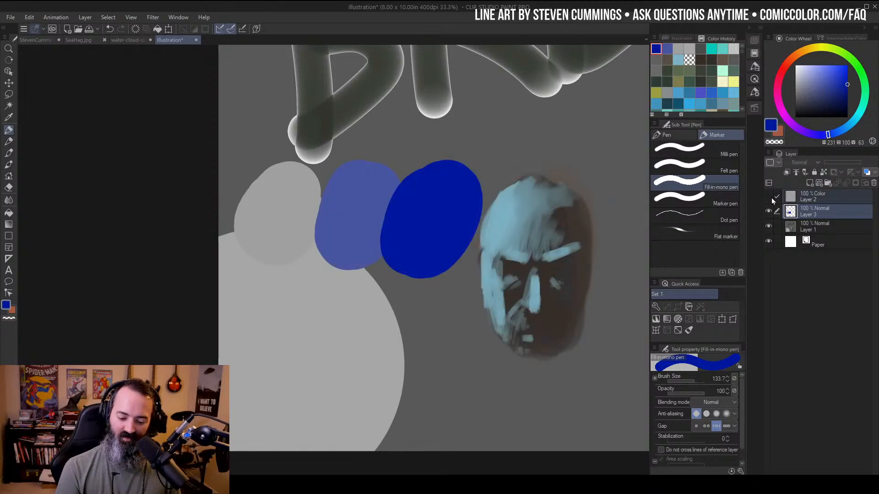
click(841, 117)
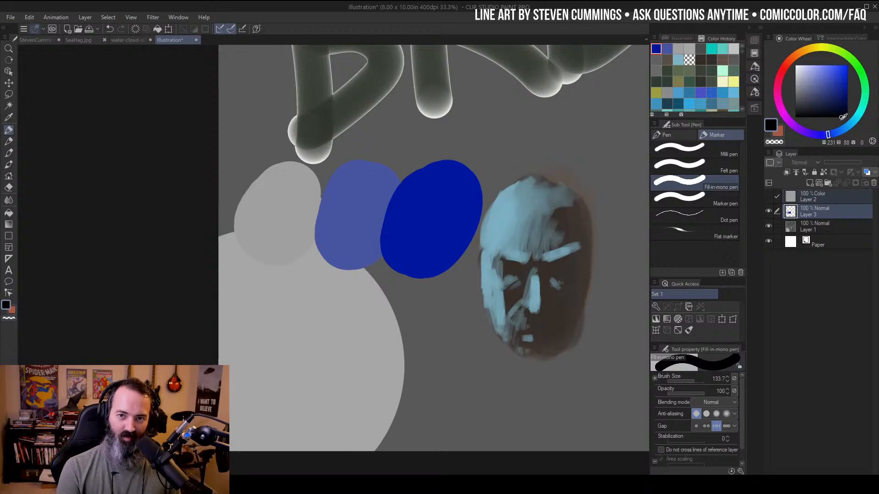
click(847, 79)
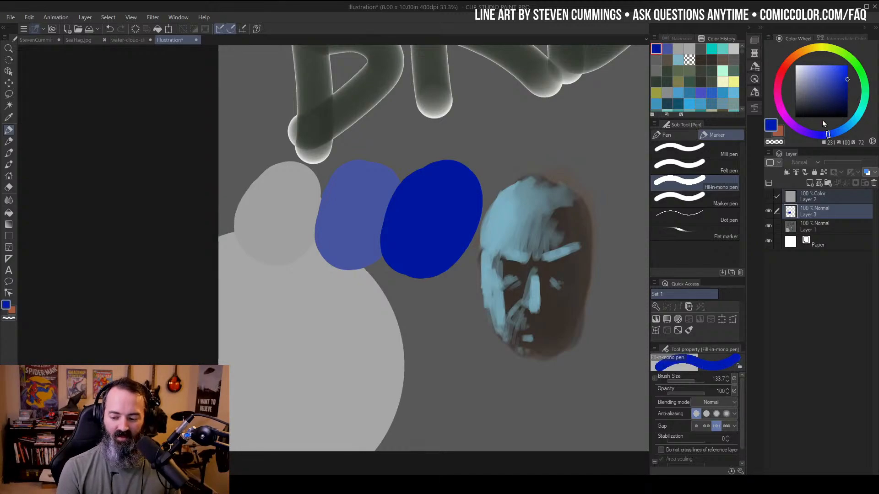
Show the gray Color layer over the swatches and close the scratch illustration without saving, returning to the SkullkickersRPG line art document
click(769, 196)
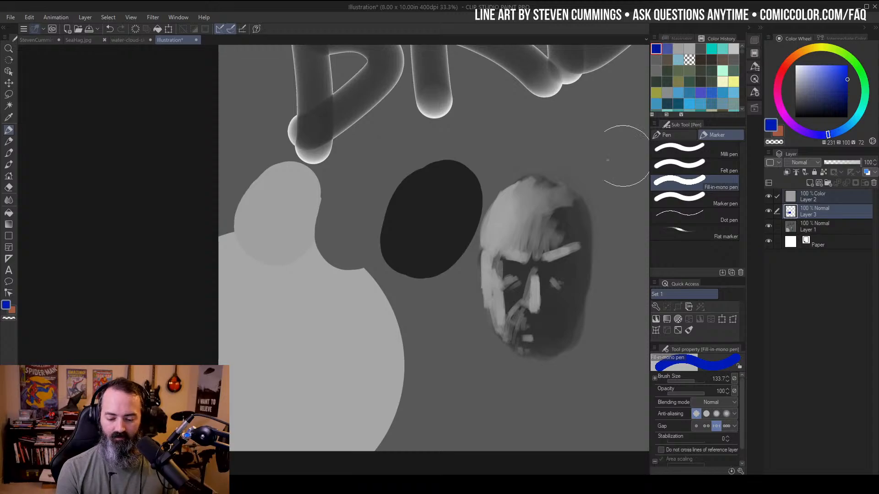
click(196, 40)
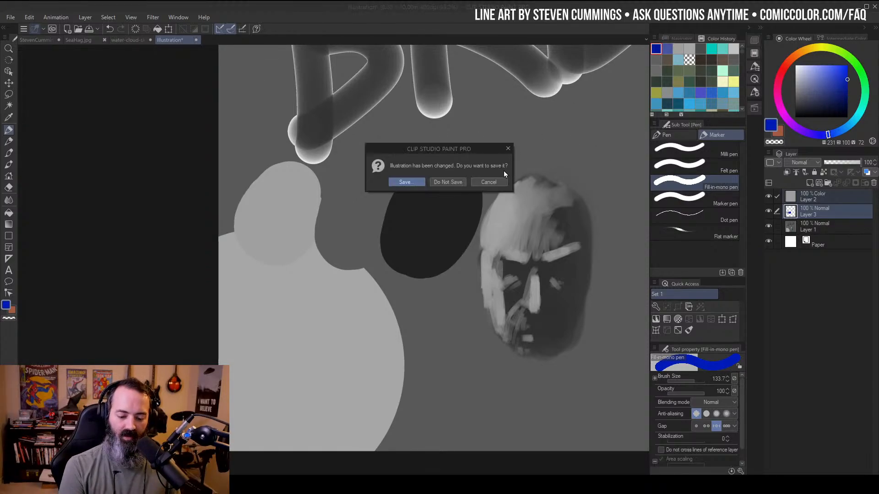
click(448, 182)
click(46, 40)
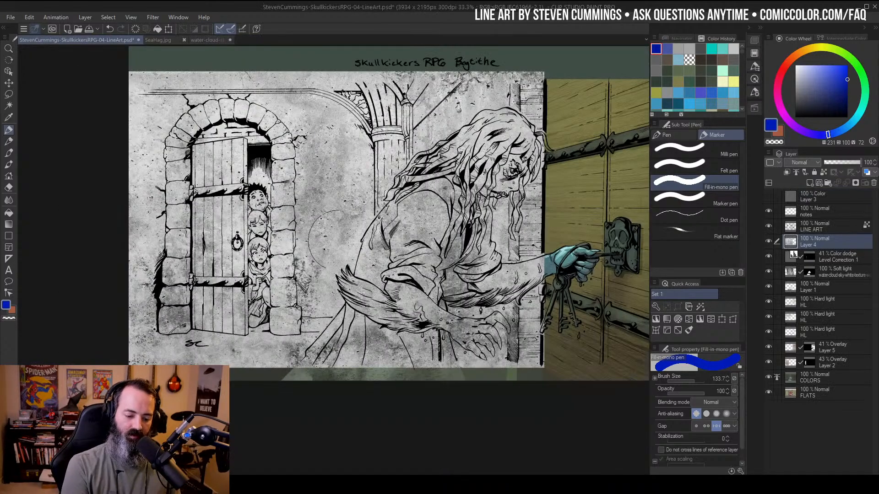
Mask the concrete texture on Layer 4 to the background wall, auto-selecting the wall color on the COLORS layer only
click(795, 376)
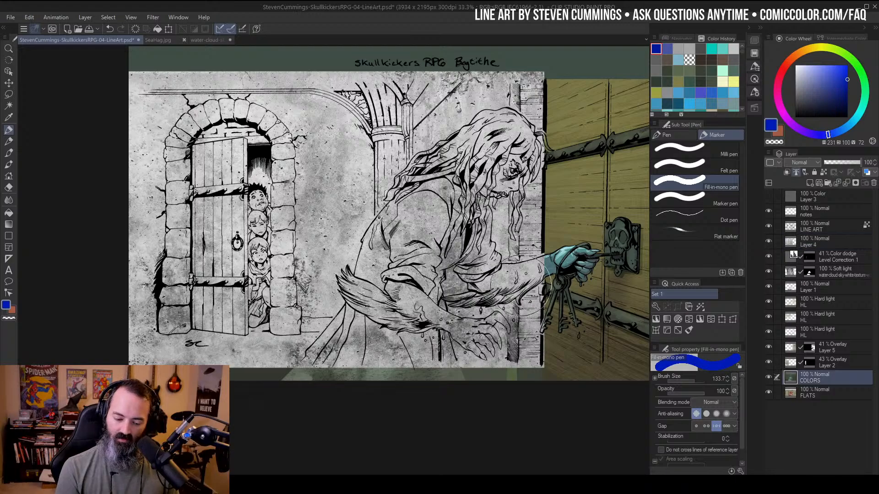
key(w)
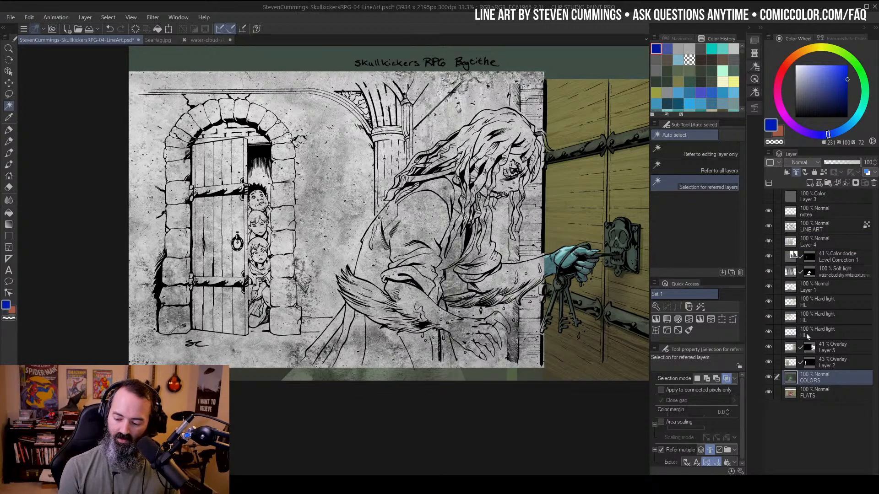
click(693, 152)
click(500, 228)
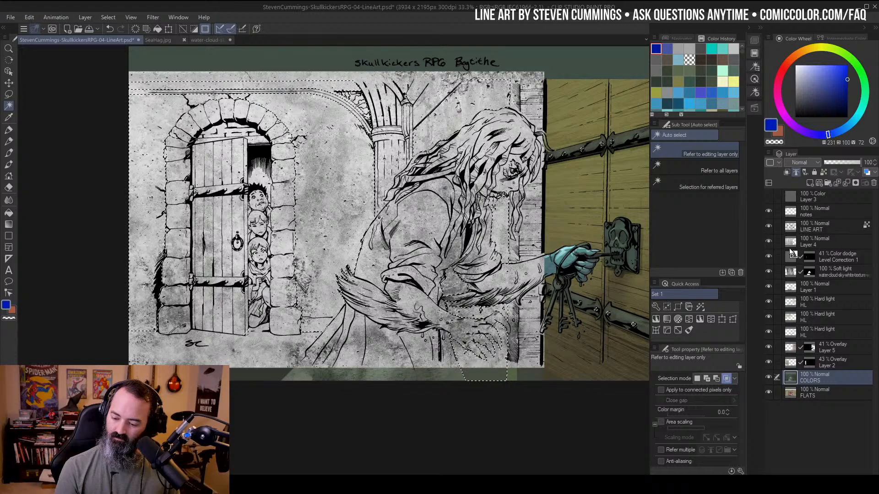
click(770, 242)
click(770, 242)
click(803, 245)
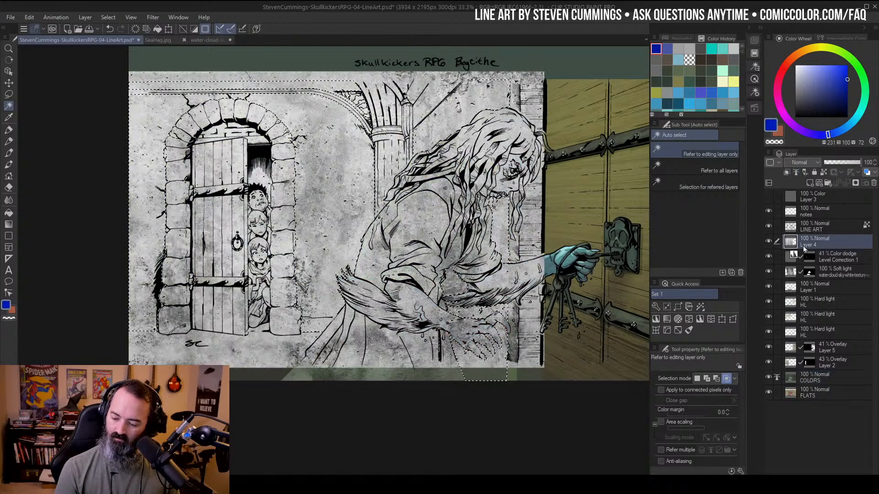
click(855, 182)
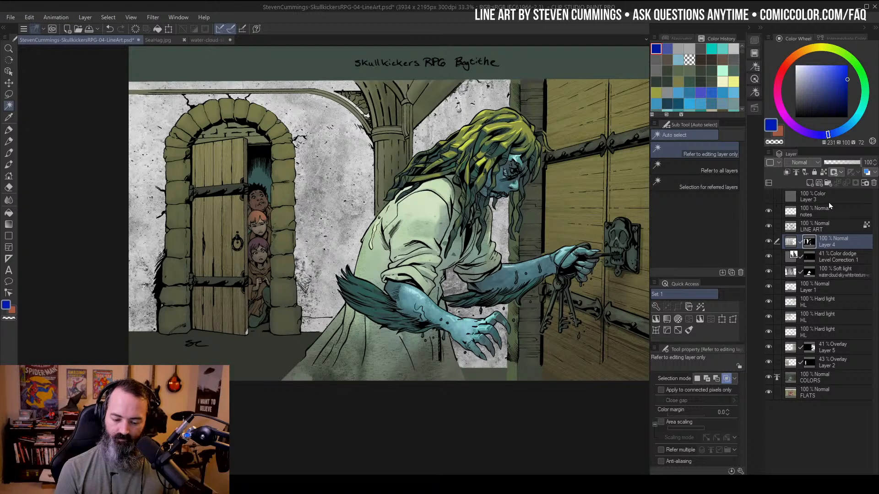
Set the concrete texture layer's blending mode to Overlay and its opacity to 52%
click(807, 163)
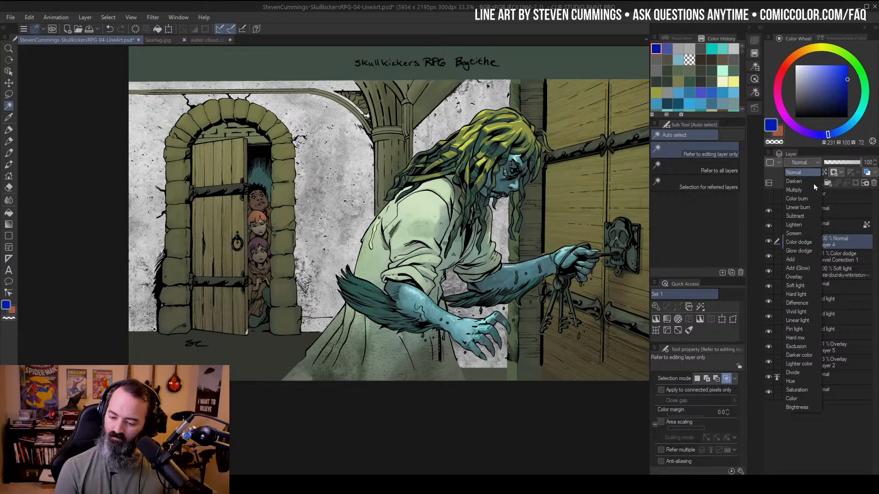
click(808, 272)
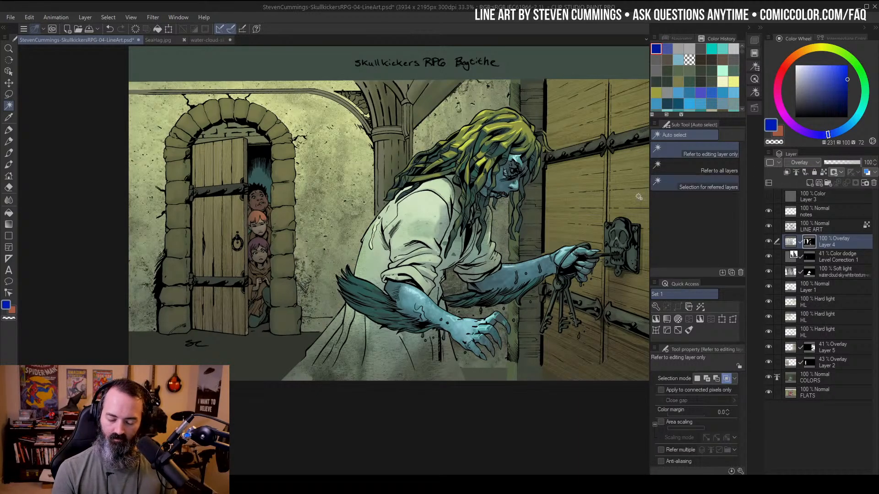
key(ctrl+minus)
drag(472, 194, 448, 227)
scroll(425, 249, down, 3)
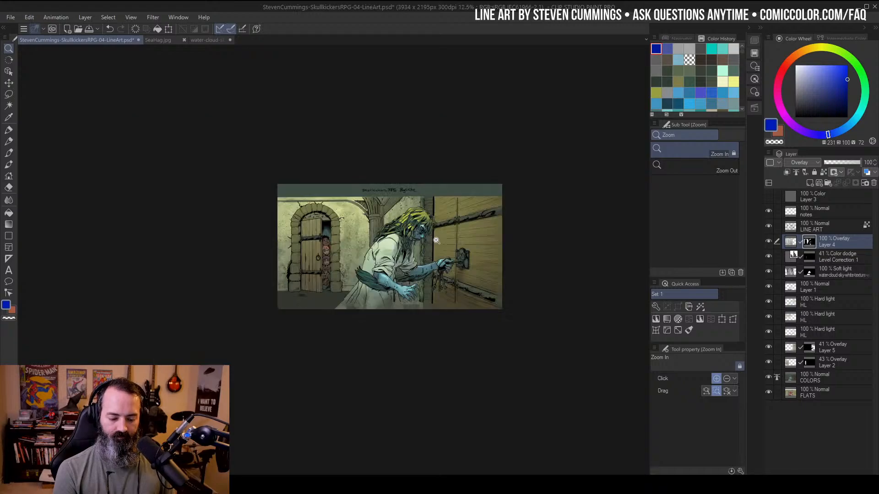
scroll(407, 238, up, 3)
click(842, 163)
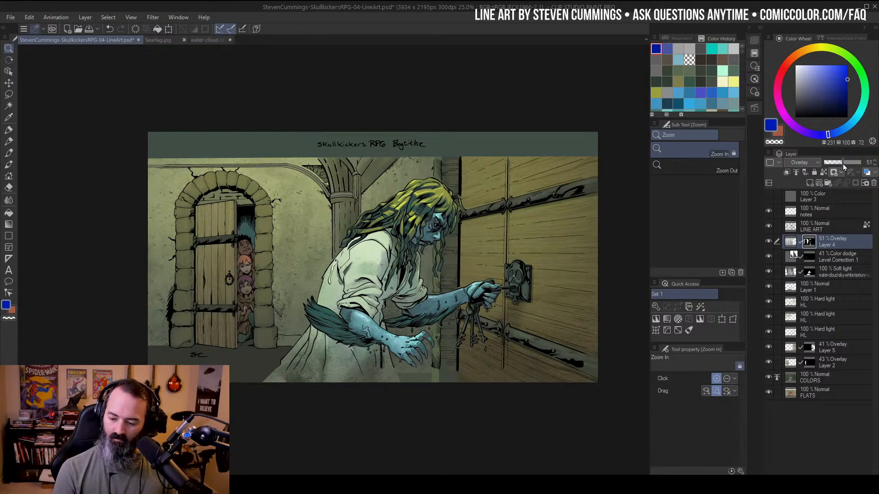
click(843, 164)
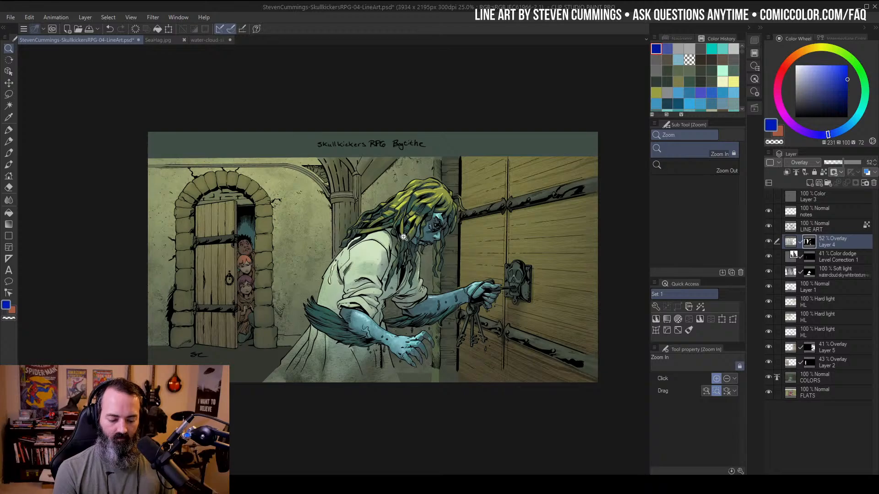
Examine how the concrete texture reads in the whole illustration, both from a distance and closer in
drag(449, 238, 461, 211)
key(m)
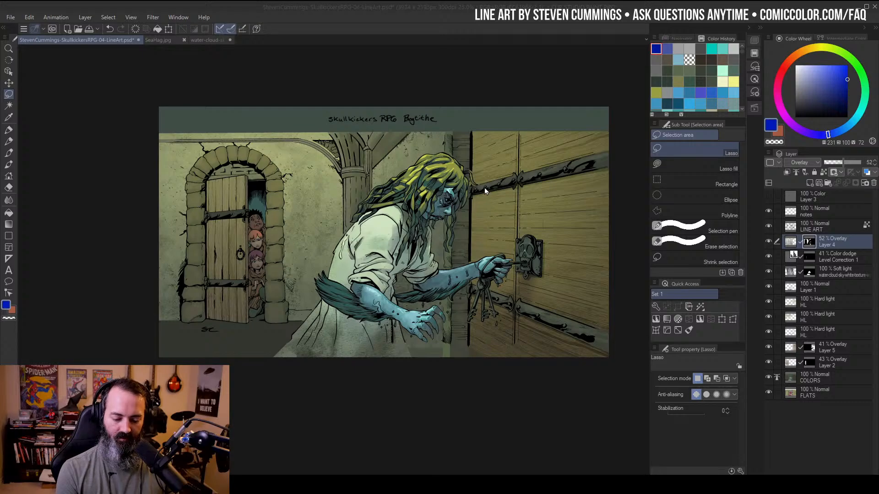
click(403, 227)
key(ctrl+space)
alt+click(437, 209)
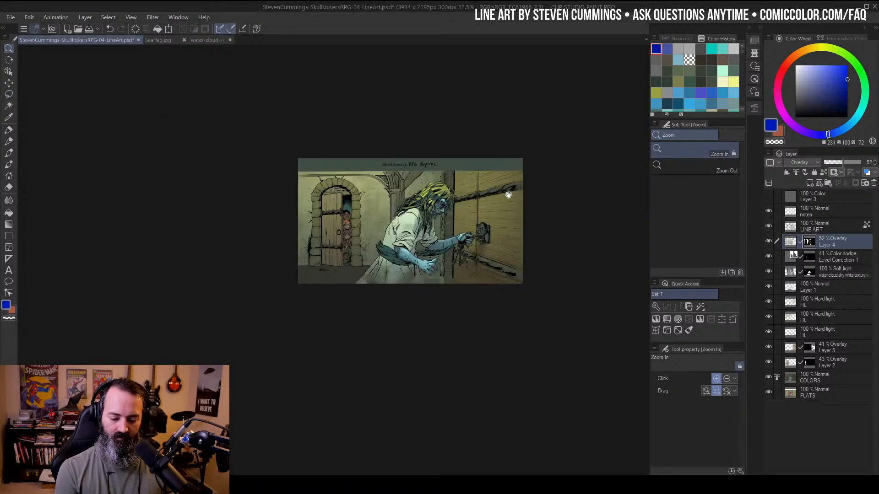
drag(520, 179, 500, 197)
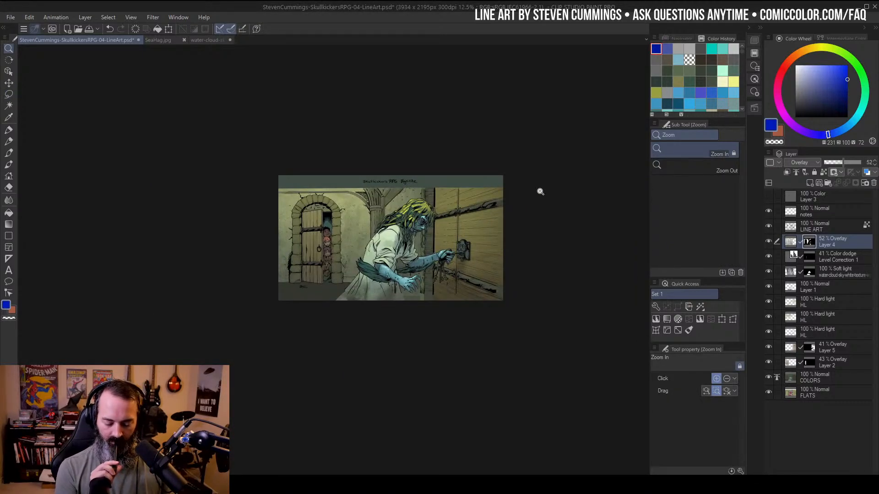
click(379, 272)
drag(379, 272, 393, 250)
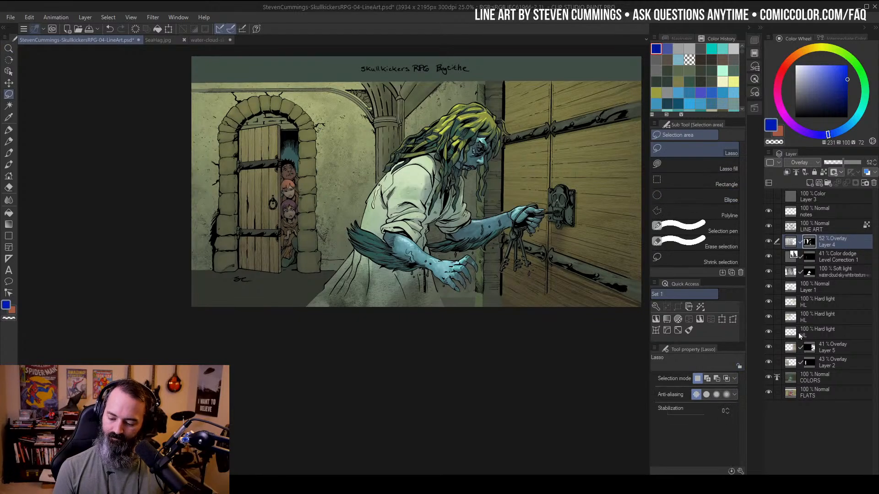
Select the floor area from the COLORS layer, make Layer 1 active and sample the wall's muted green for the airbrush
click(792, 373)
key(w)
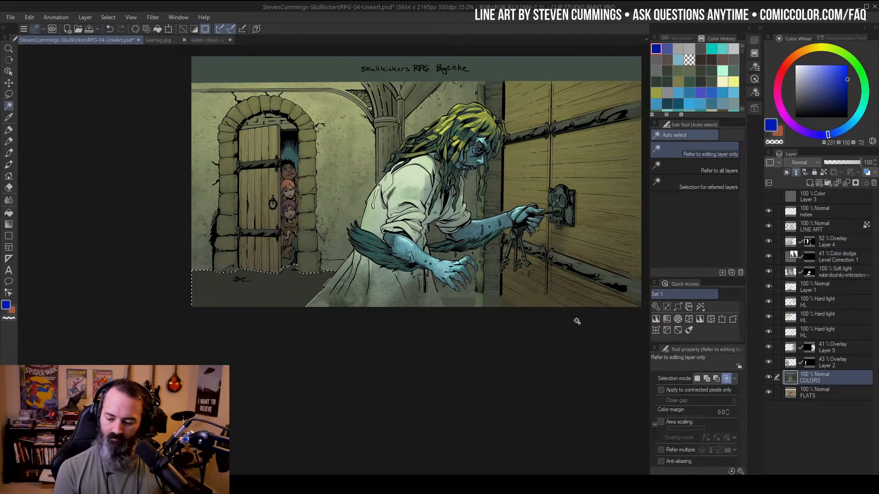
key(b)
click(807, 287)
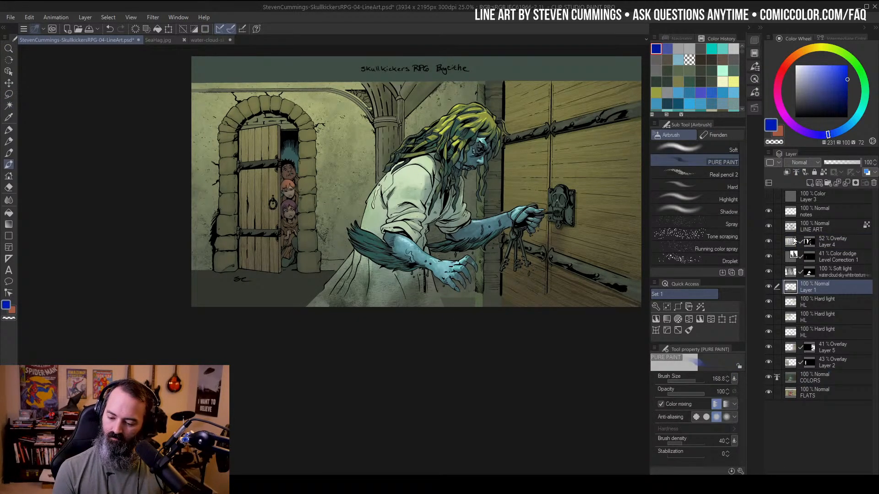
click(808, 78)
alt+click(344, 214)
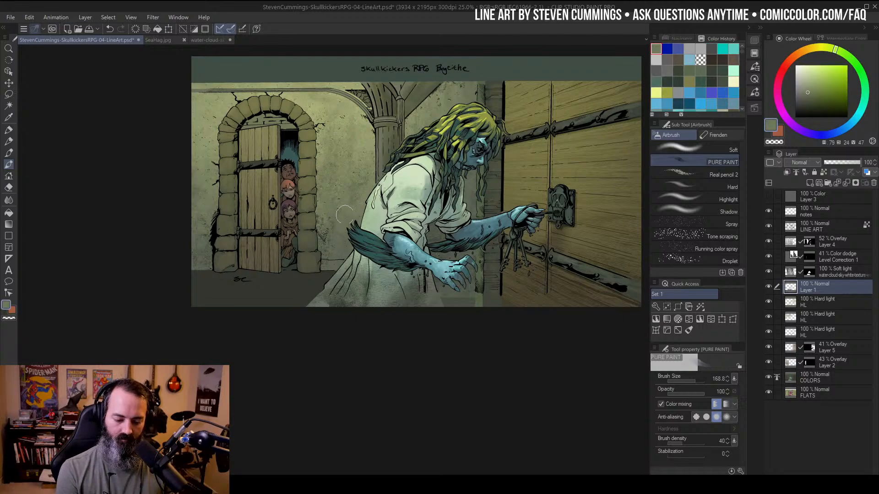
Try to paint the sampled green over the floor with a very large PURE PAINT airbrush
drag(316, 307, 370, 309)
drag(204, 321, 313, 313)
key(ctrl+z)
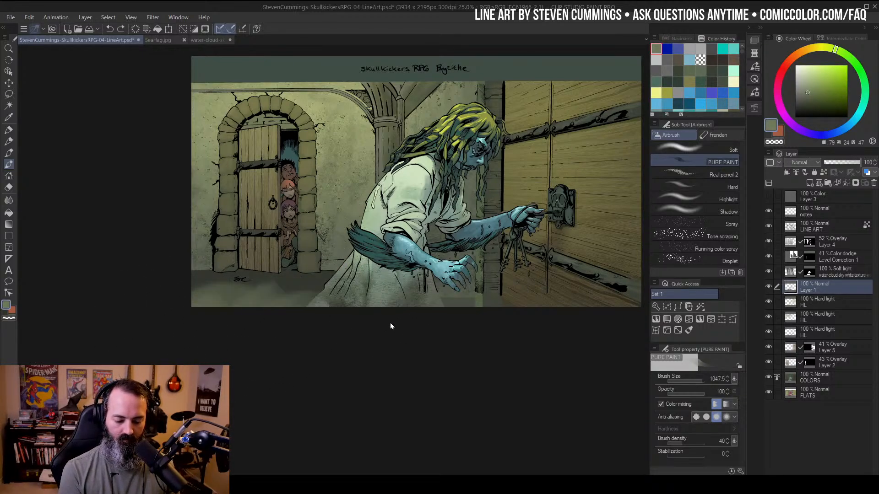
Lighten the floor on Layer 1 with the sampled green, using the Soft airbrush at size 1094.5
click(735, 150)
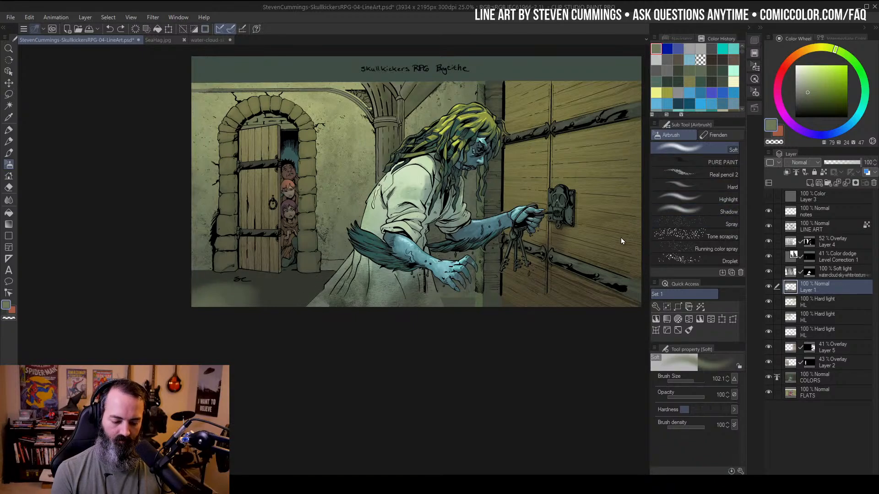
key(ctrl+z)
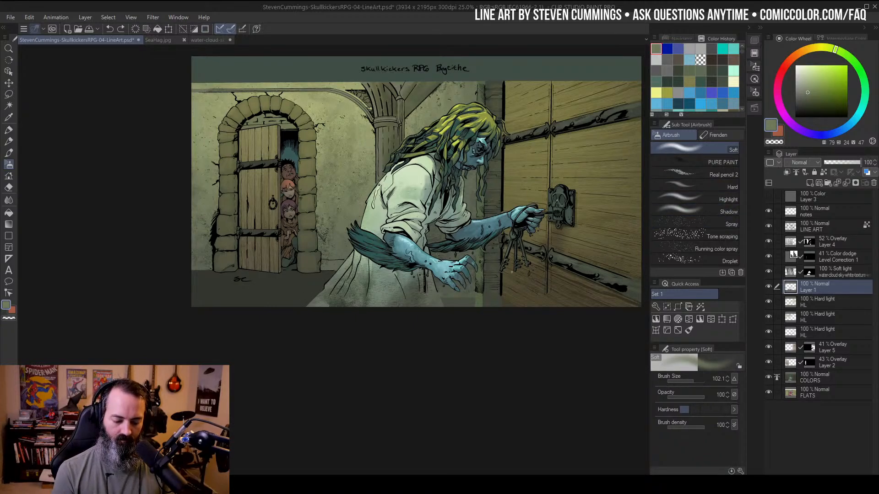
drag(289, 313, 351, 313)
mouse_move(259, 304)
mouse_down()
mouse_move(232, 302)
mouse_move(261, 342)
mouse_up()
click(271, 355)
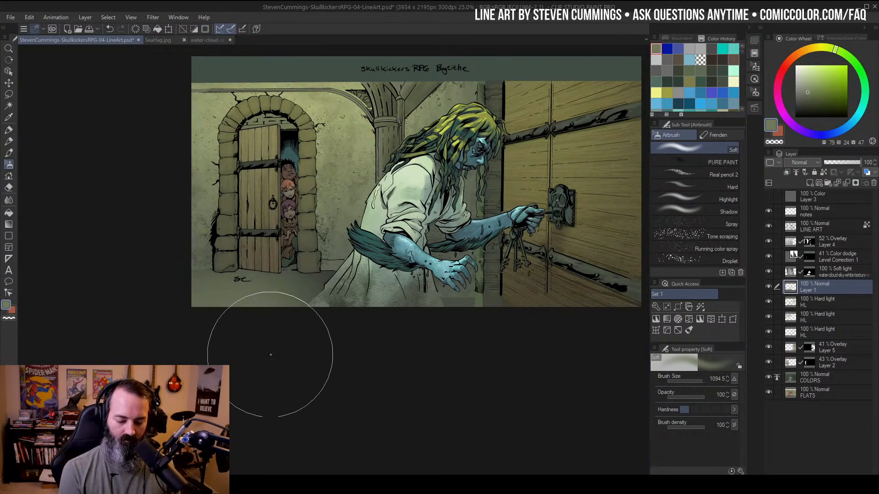
key(ctrl+z)
key(ctrl+z)
drag(193, 320, 249, 353)
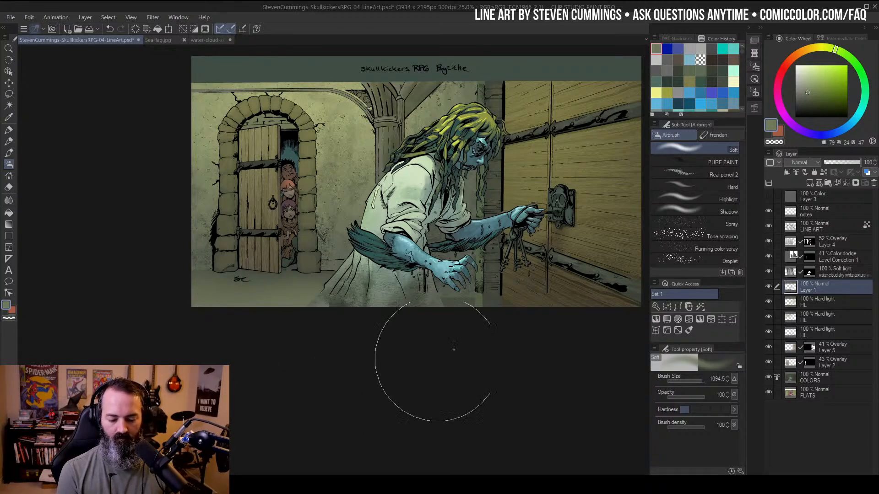
Examine the lightened floor against the figure, wall and doors at several zoom levels
key(/)
click(496, 273)
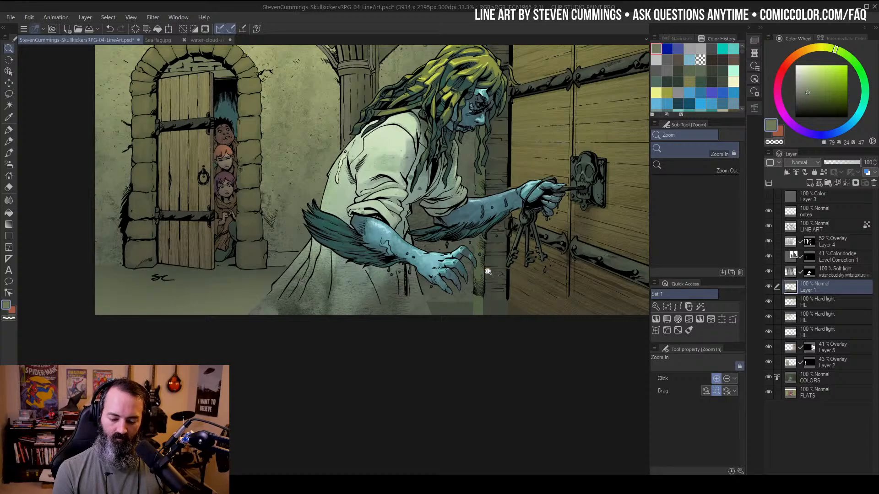
alt+click(488, 271)
mouse_move(522, 202)
mouse_down()
mouse_move(515, 194)
mouse_move(477, 232)
mouse_up()
click(503, 193)
key(m)
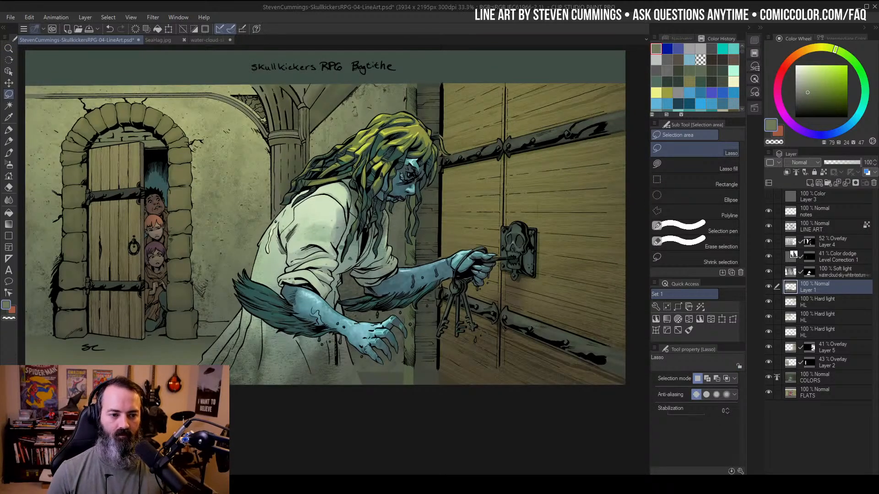
click(464, 163)
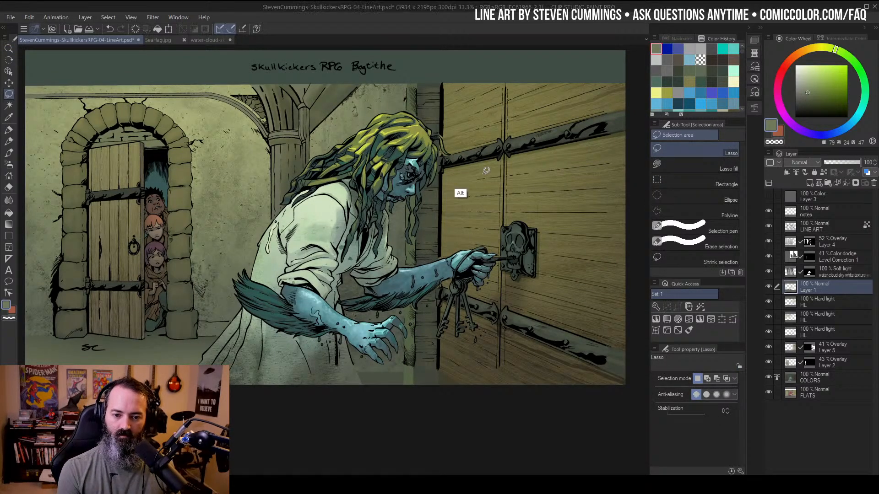
mouse_move(503, 182)
mouse_down()
mouse_move(493, 160)
mouse_move(476, 220)
mouse_up()
alt+click(493, 168)
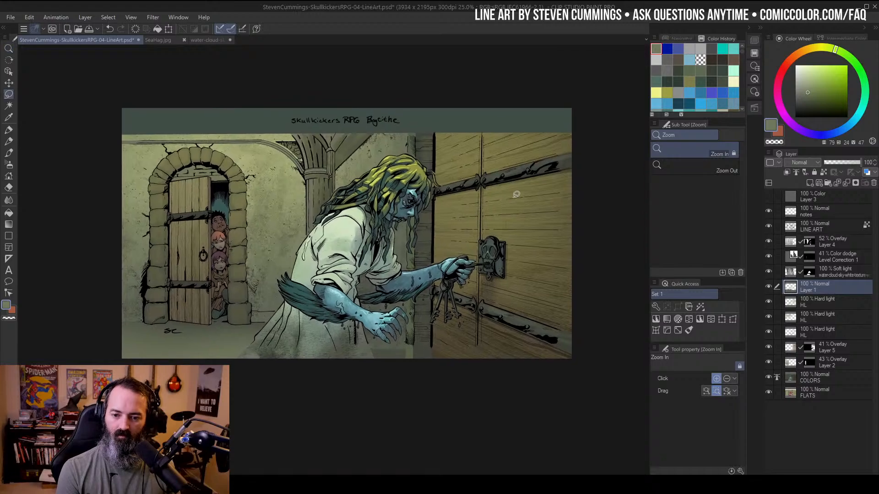
key(m)
drag(577, 204, 578, 192)
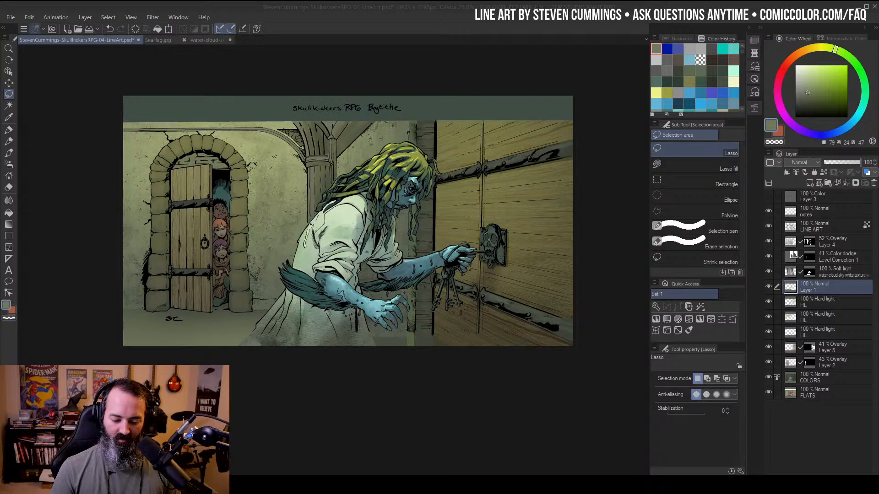
key(/)
alt+click(438, 215)
alt+click(437, 216)
click(435, 215)
click(435, 215)
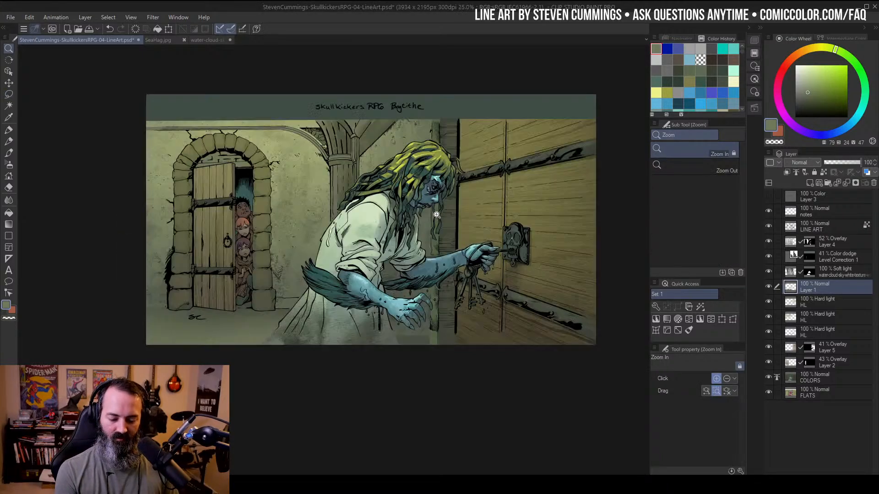
drag(501, 204, 477, 208)
key(m)
Reselect the floor from the COLORS layer and darken it on Layer 1 by lowering Luminosity to about -38
click(792, 377)
key(w)
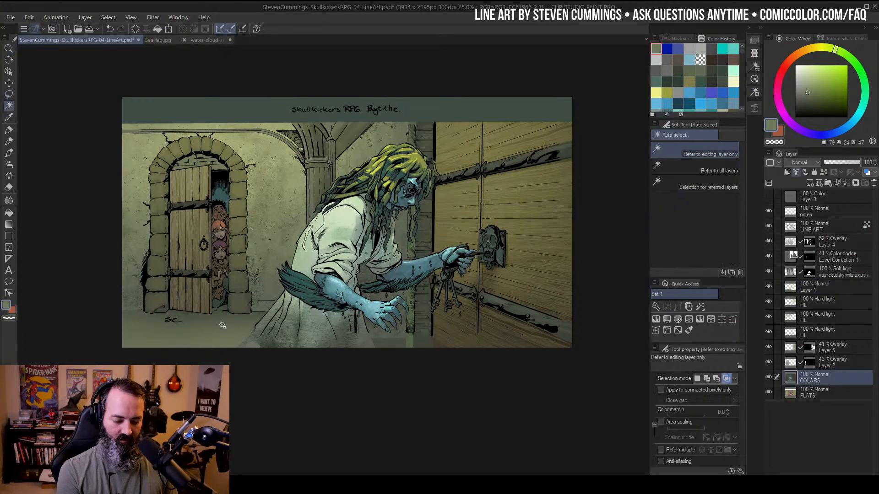
click(222, 325)
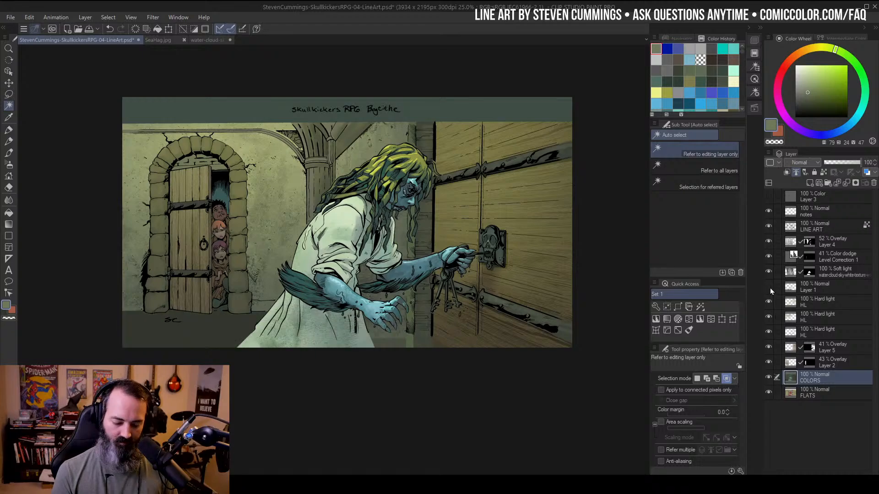
click(789, 290)
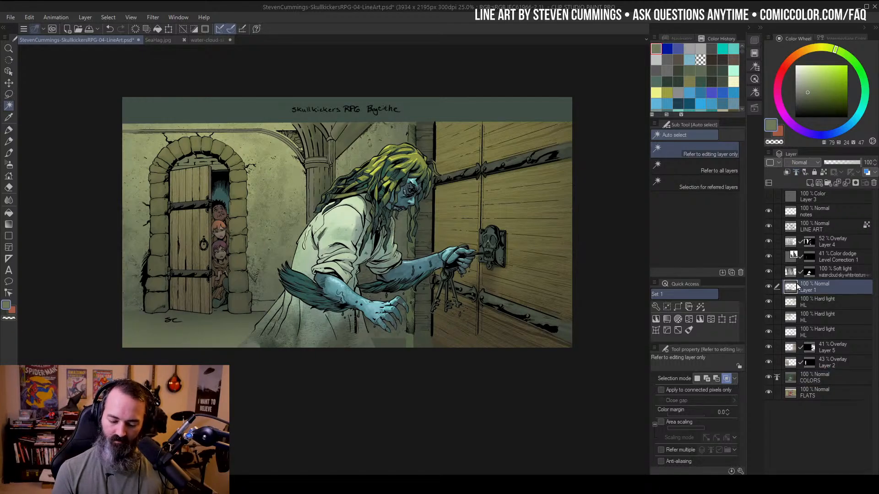
key(ctrl+u)
drag(662, 163, 636, 164)
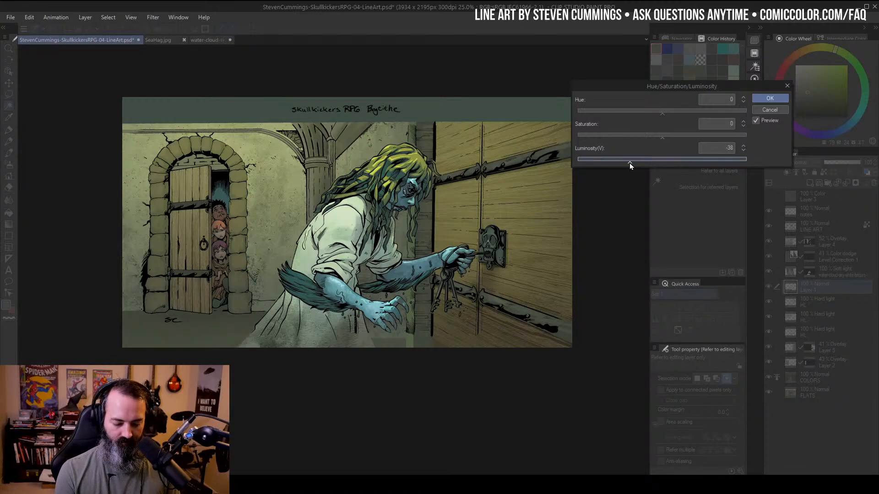
click(777, 100)
key(ctrl+space)
alt+click(422, 244)
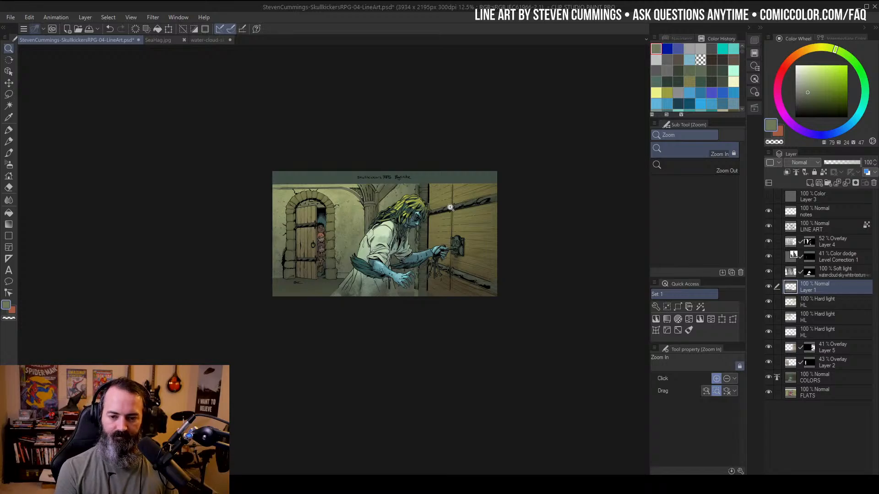
Close the illustration, the SeaHag.jpg reference and the water-cloud texture image
key(m)
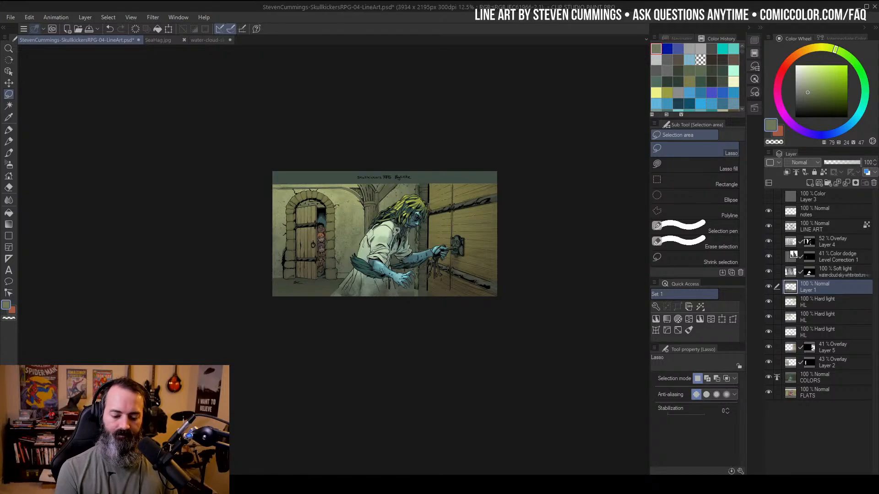
key(ctrl+space)
click(464, 217)
drag(464, 217, 535, 182)
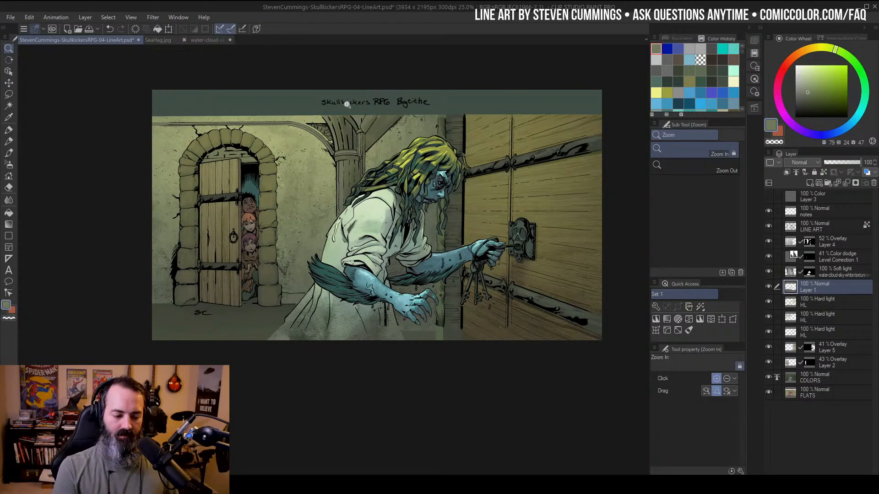
click(138, 39)
click(435, 183)
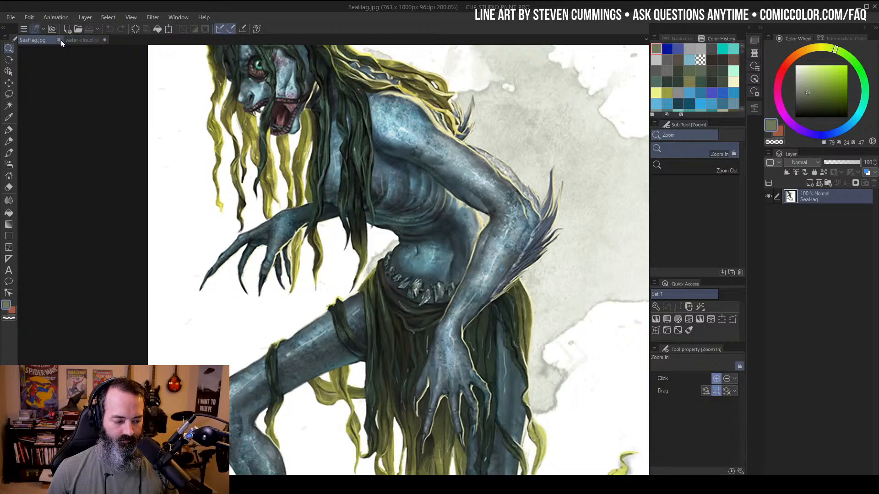
click(59, 40)
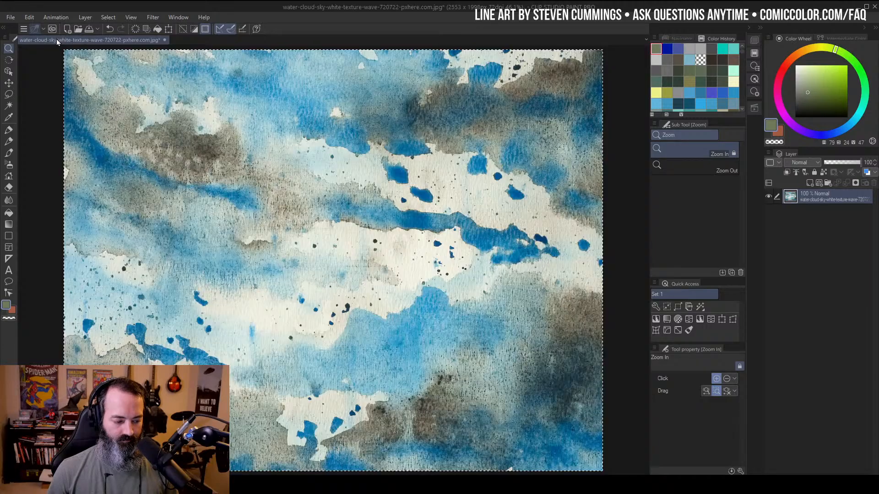
click(162, 40)
click(490, 185)
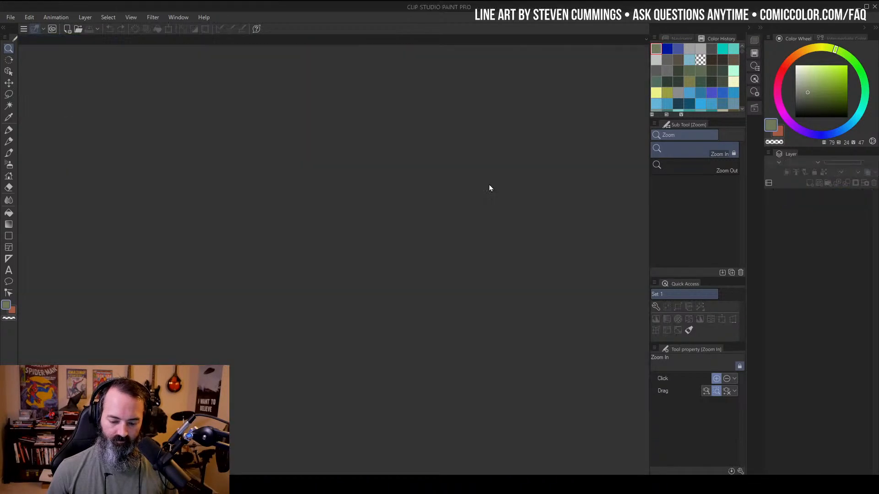
Switch to Photoshop and examine the illustration at several zoom levels
key(alt+Tab)
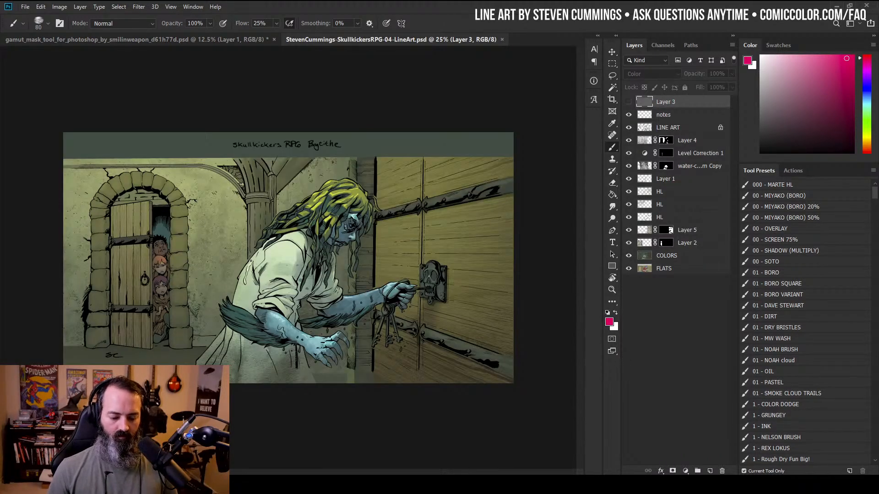
key(z)
alt+click(395, 217)
alt+click(377, 220)
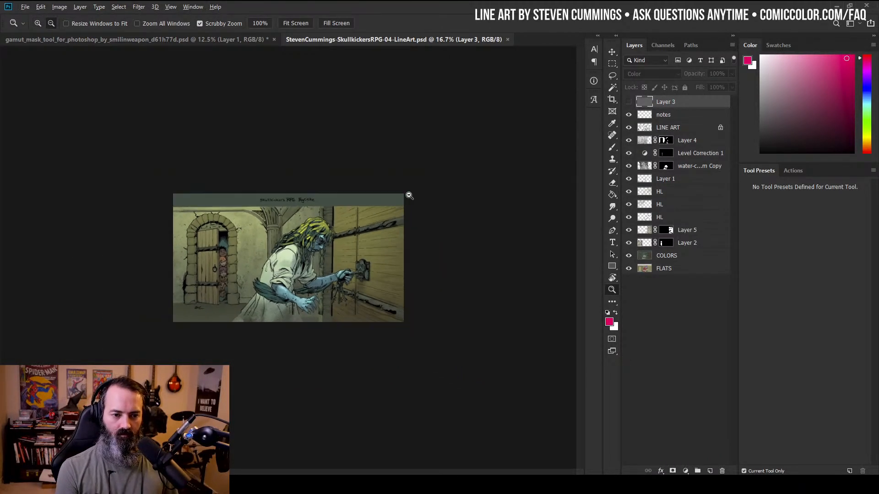
click(462, 201)
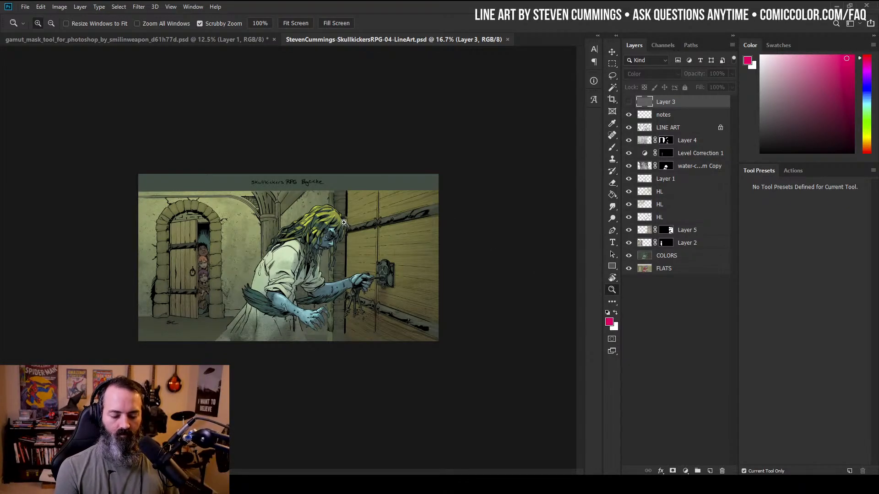
click(356, 230)
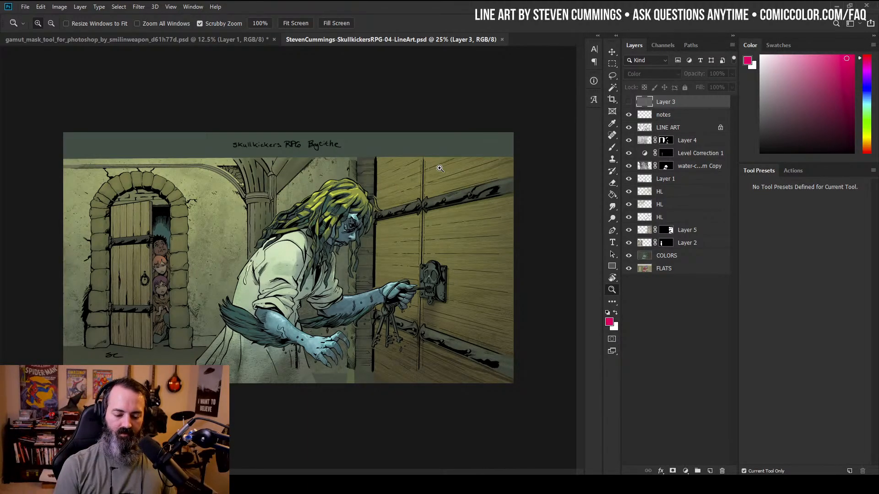
Select the background wall and the large door's planks from the COLORS layer, then add the metal straps from FLATS
click(647, 270)
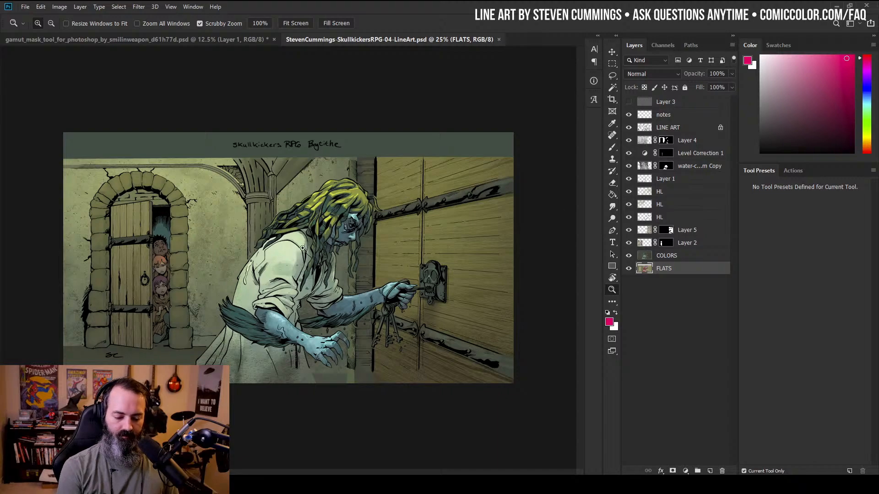
click(648, 255)
key(w)
click(251, 222)
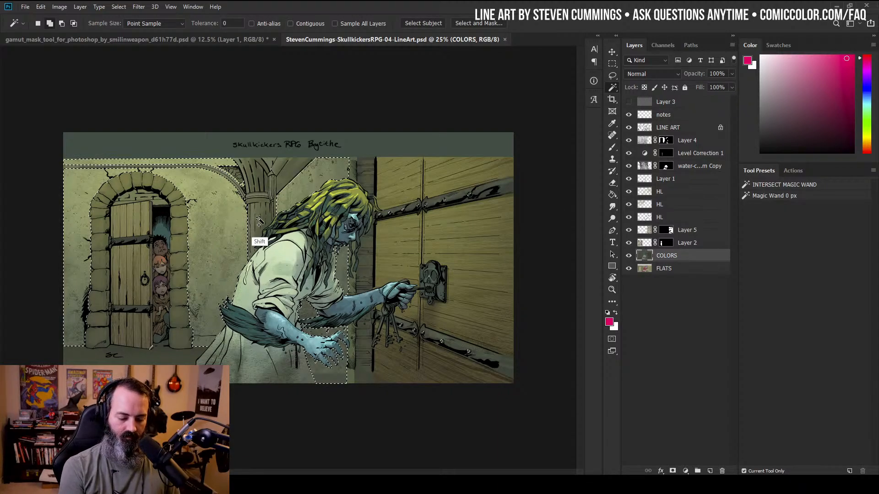
shift+click(455, 201)
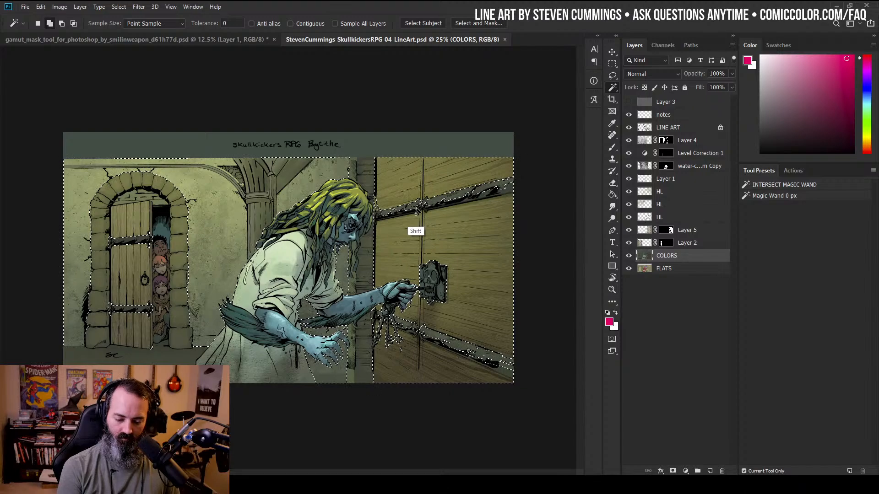
key(alt+[)
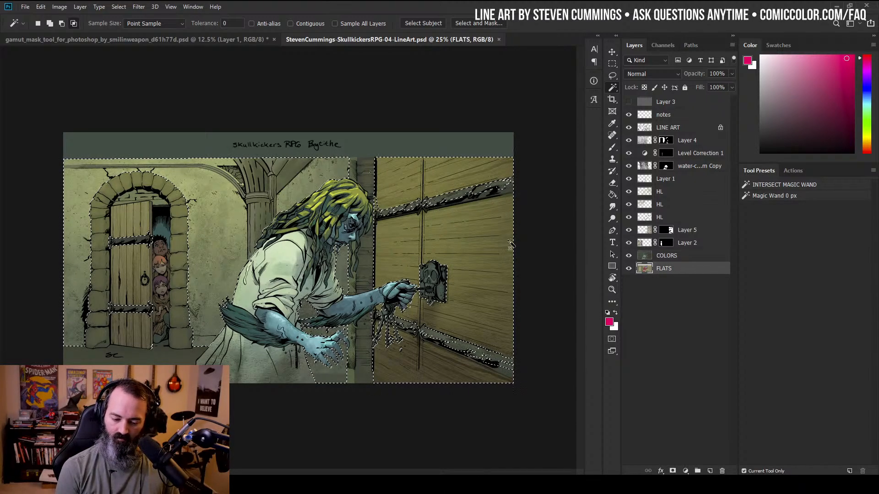
shift+click(483, 197)
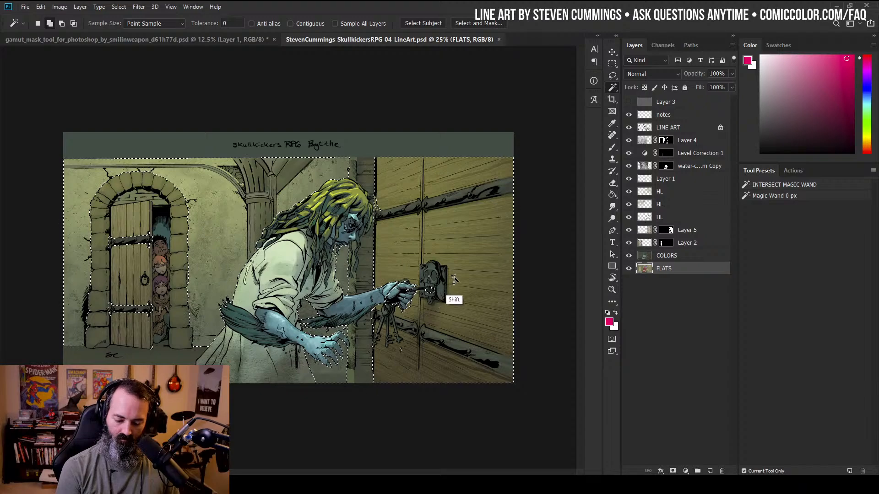
Add the stone post beside the large door to the selection and check the coverage with Quick Mask
key(q)
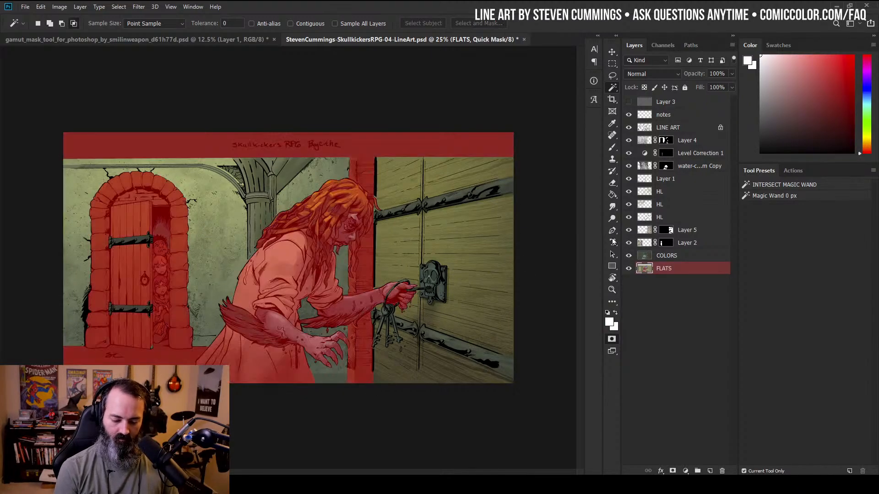
key(q)
shift+click(369, 262)
key(q)
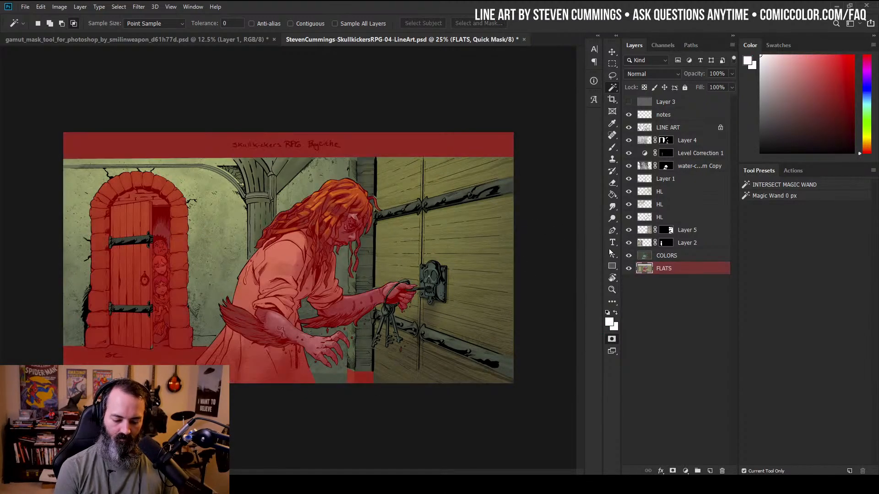
key(q)
Extend the background selection over the arched doorway, the peeking faces and the floor with the 0 px Lasso
key(l)
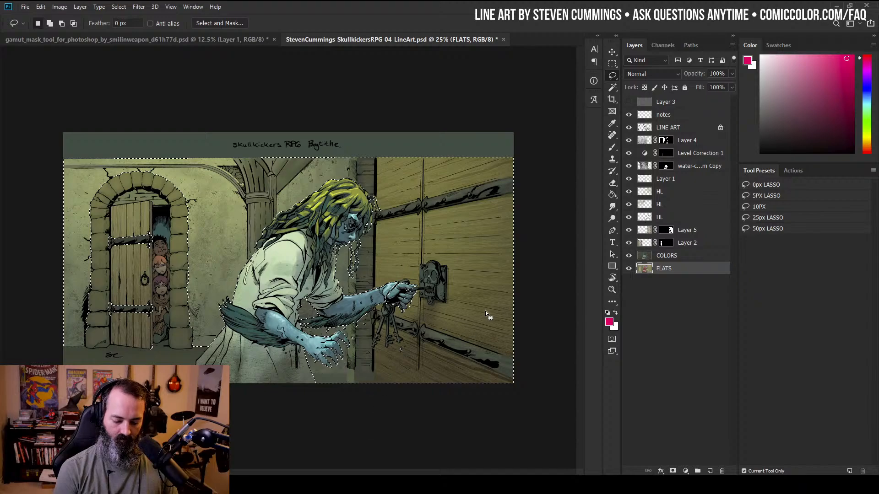
key(q)
key(q)
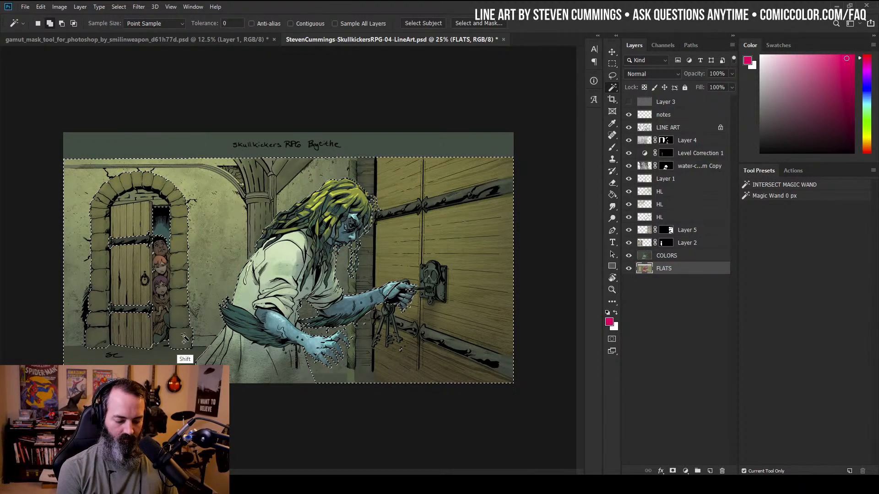
mouse_move(202, 314)
shift+mouse_down()
mouse_move(198, 342)
mouse_move(180, 361)
shift+mouse_up()
shift+drag(145, 148, 201, 192)
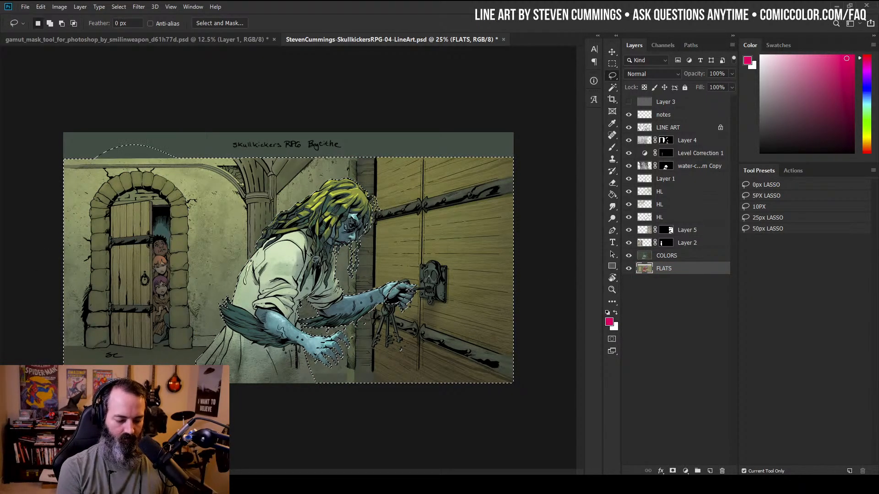
Remove the strip above the artwork from the selection and check the background coverage with Quick Mask
key(w)
alt+click(484, 151)
key(z)
alt+click(467, 237)
alt+click(468, 237)
key(q)
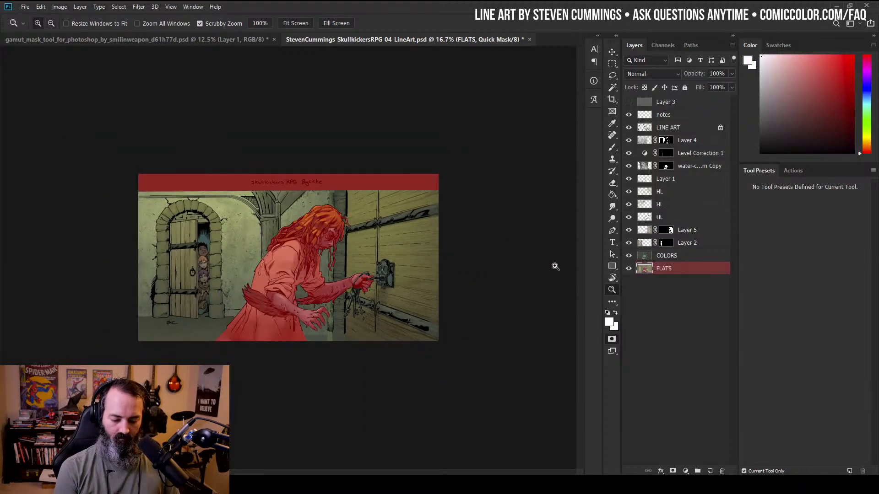
key(q)
click(455, 219)
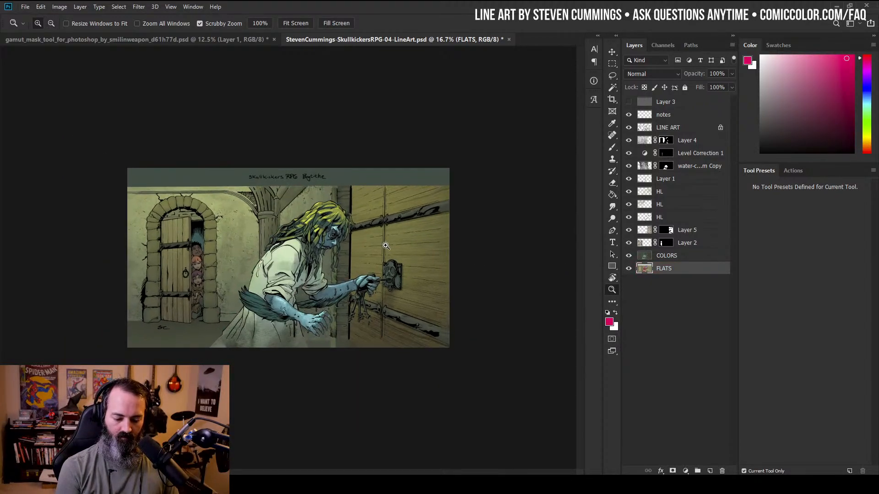
Add a Color Lookup adjustment layer above LINE ART, masked to the background selection, with the 2Strip.look 3DLUT
click(687, 127)
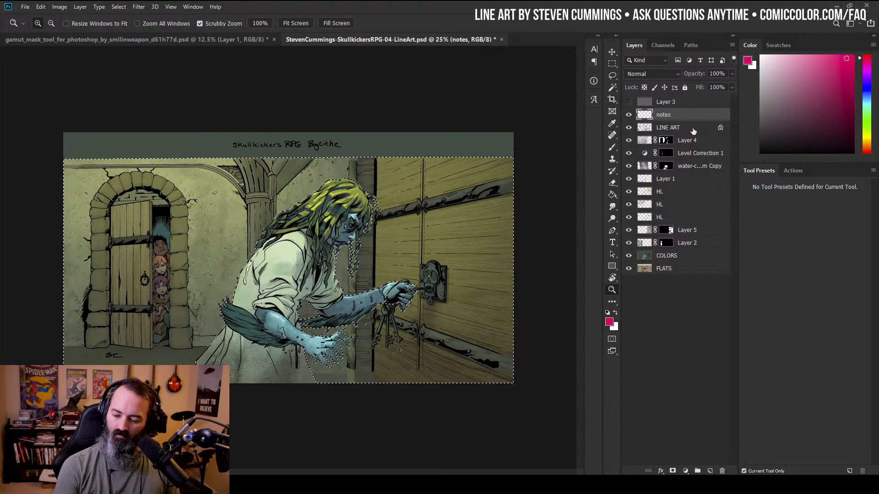
click(686, 471)
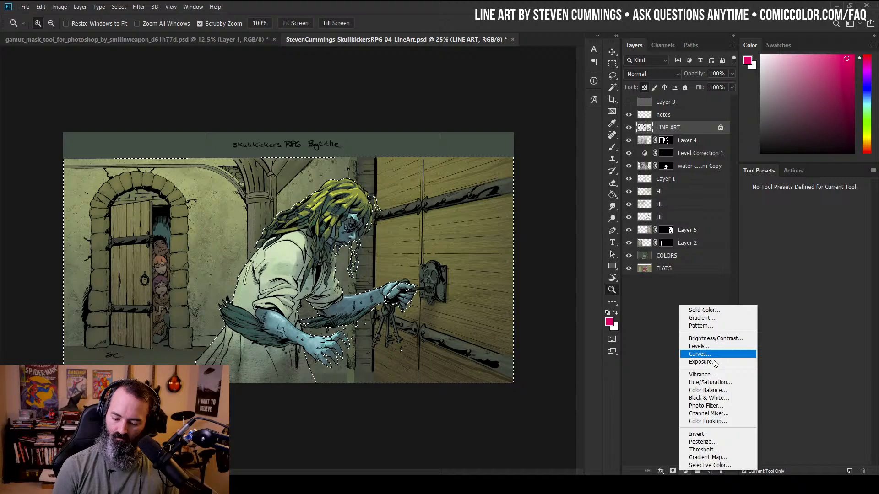
click(707, 419)
click(550, 120)
click(531, 171)
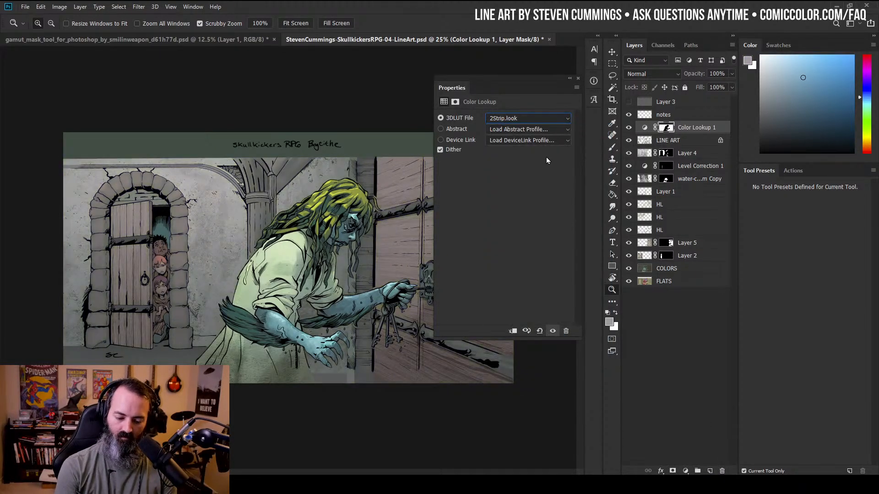
Try successive 3DLUT looks on the background, including Candlelight.CUBE, DropBlues.3DL and filmstock_50.3dl, up to FoggyNight.3DL
key(Down)
key(Down)
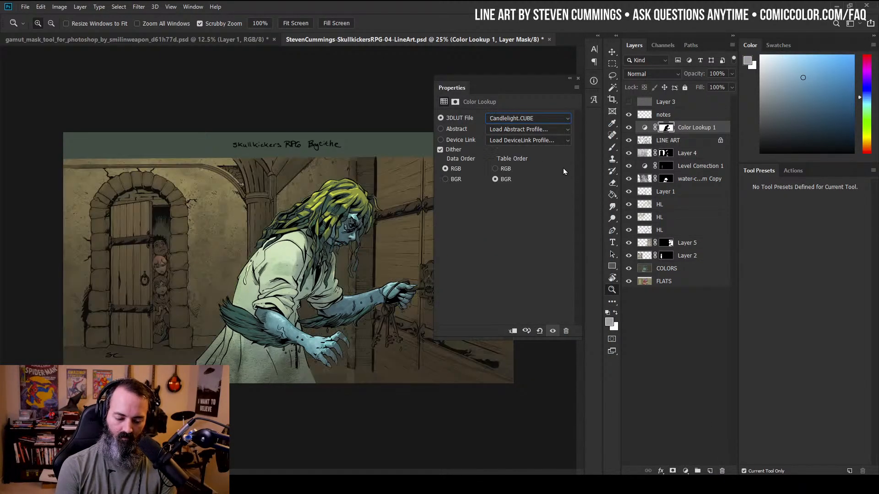
key(Down)
key(Down)
key(Down)
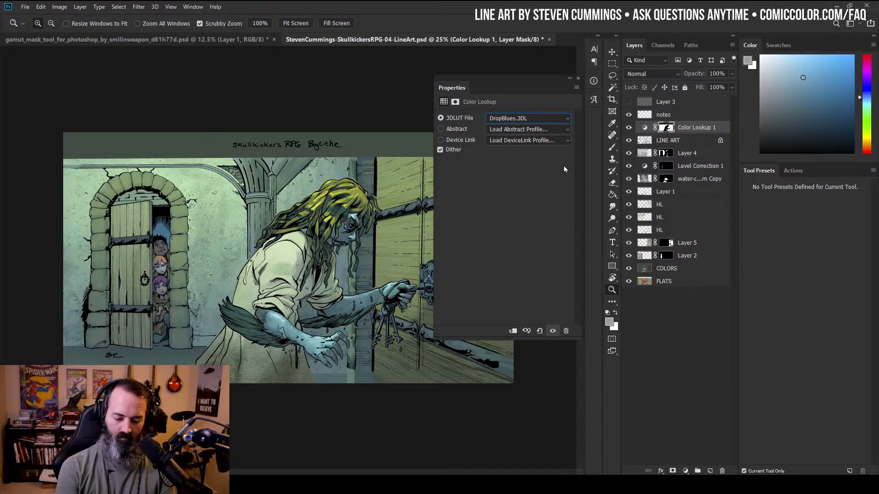
key(Down)
key(Down)
key(Down)
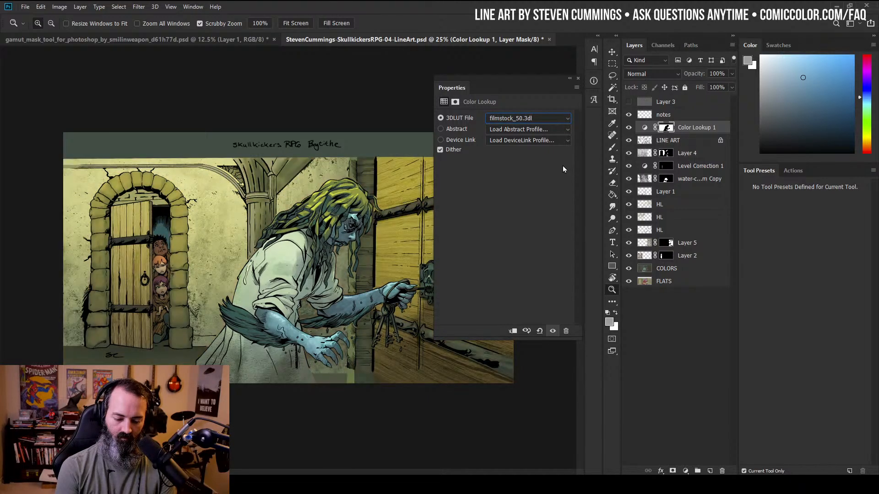
Set the Color Lookup layer's blend mode to Color and its 3DLUT file to HorrorBlue.3DL
click(651, 74)
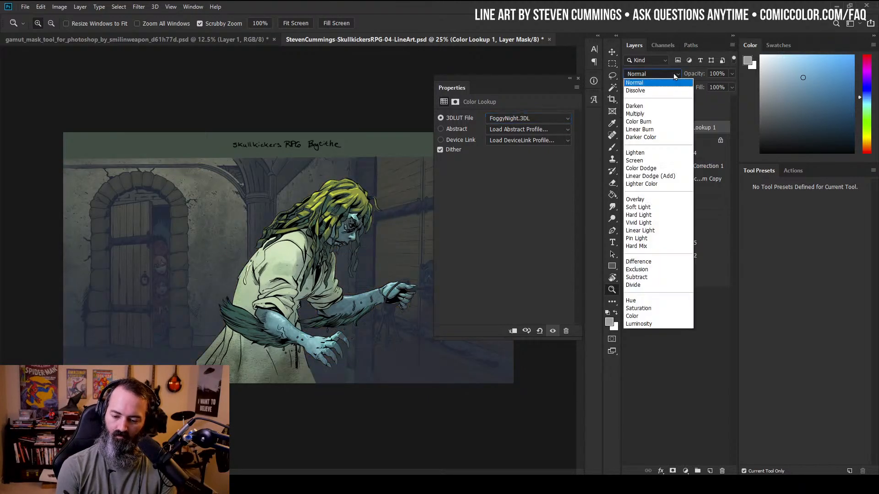
click(636, 305)
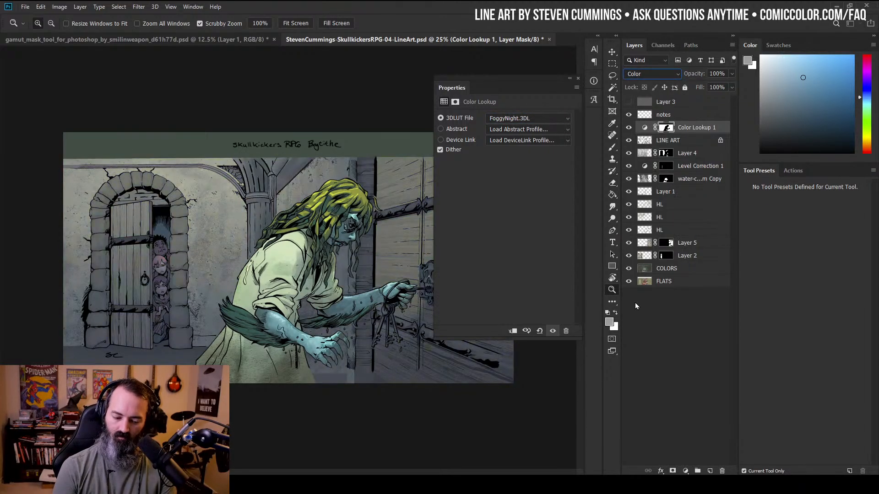
click(547, 119)
click(545, 245)
key(Down)
key(Down)
key(Down)
key(Down)
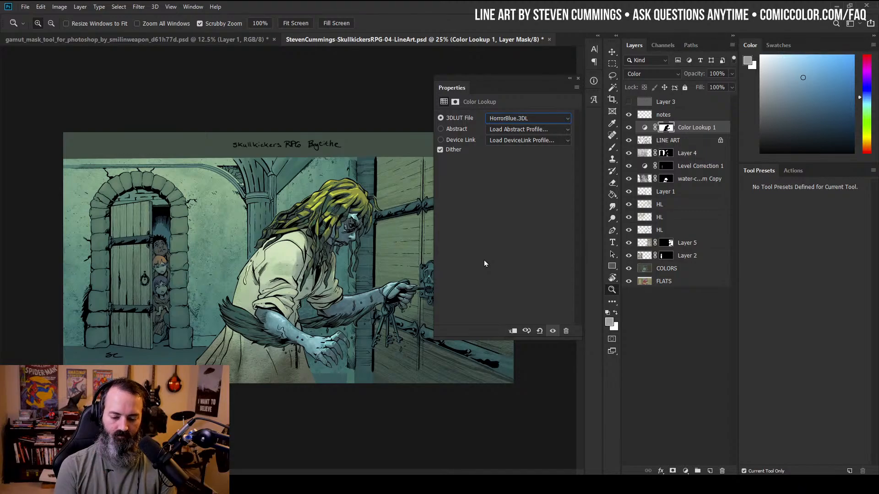
key(ctrl+minus)
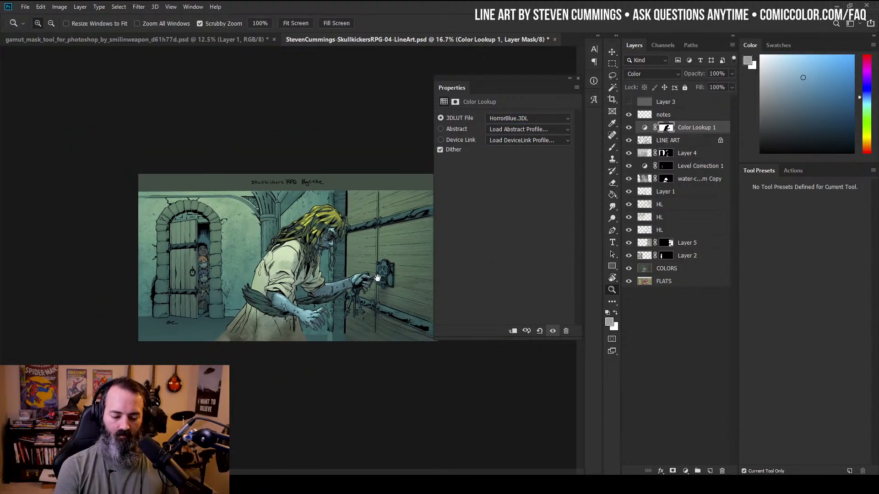
alt+click(368, 255)
click(385, 266)
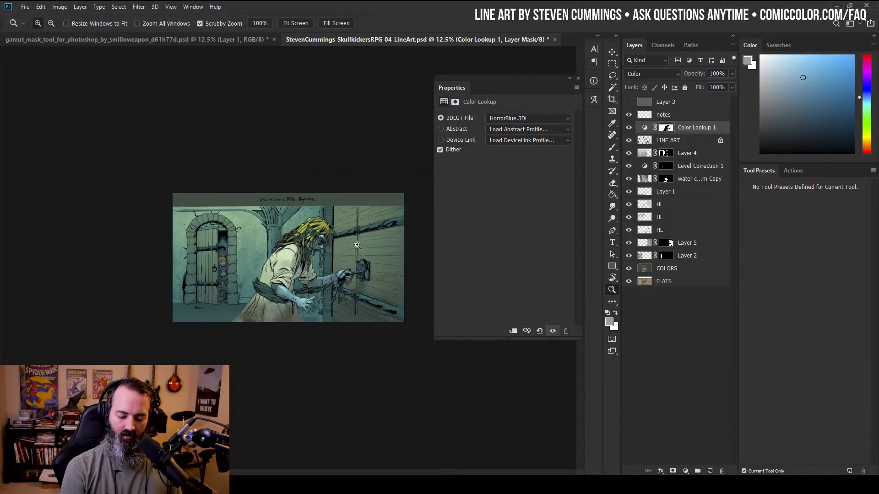
click(377, 269)
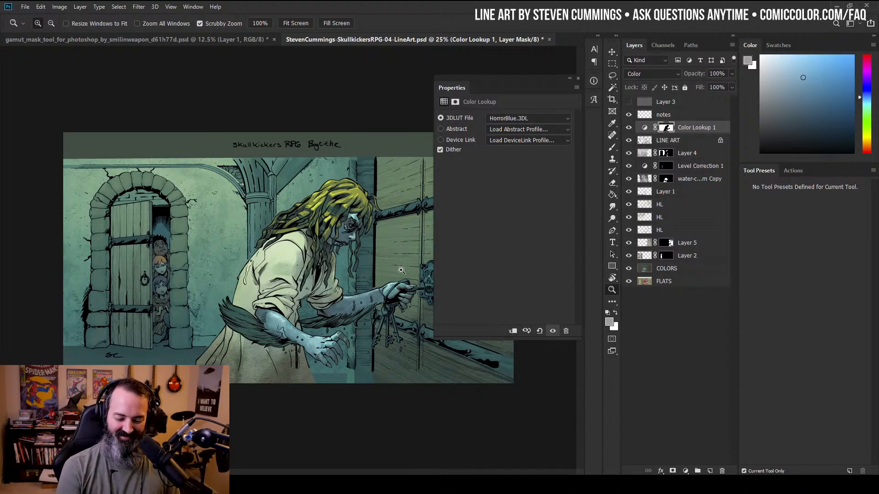
alt+click(352, 256)
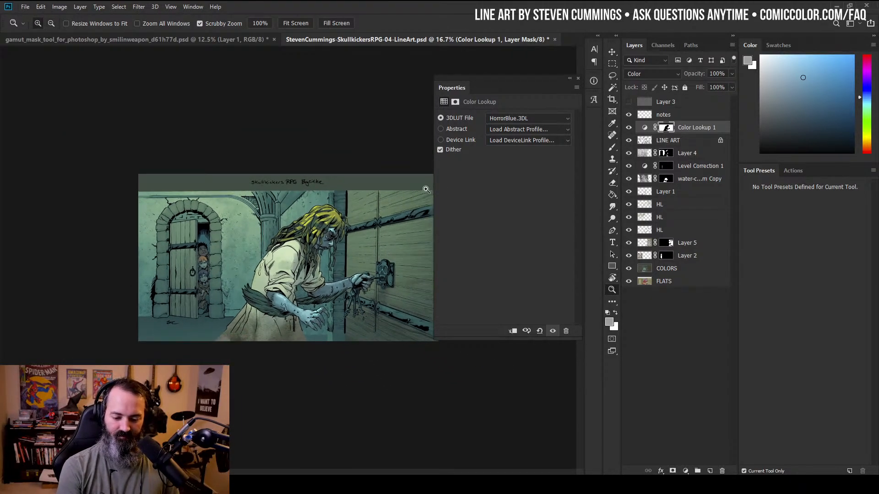
Try further 3DLUT looks on the background's Color Lookup 1 layer, from Kodak 5205 Fuji 3510 through to TensionGreen.3DL
click(645, 129)
click(555, 118)
click(518, 314)
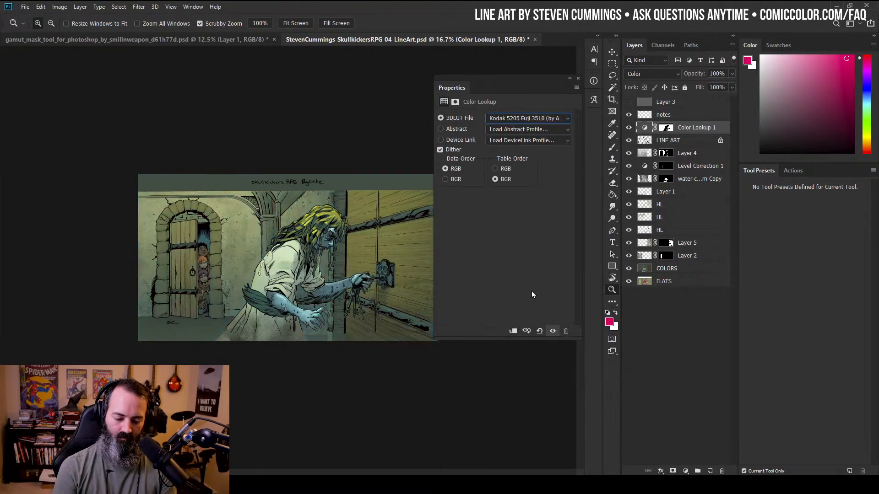
key(Down)
key(Down)
key(Down)
key(Down)
key(Down)
key(Down)
key(Down)
key(Down)
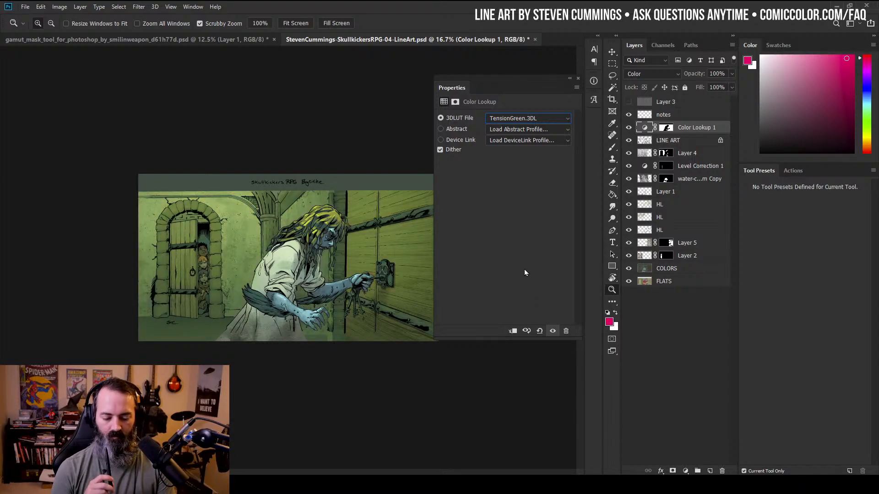
Go back through the background's 3DLUT looks, including NightFromDay.CUBE, Kodak 5218 Kodak 2395 and HorrorBlue.3DL, and choose Kodak 5205 Fuji 3510
key(Up)
key(Up)
key(Up)
key(Up)
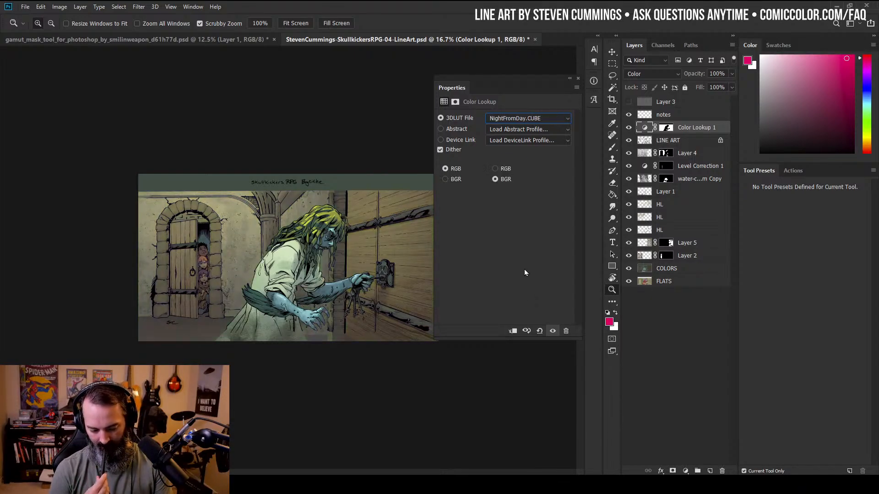
key(Up)
key(Up)
key(Up)
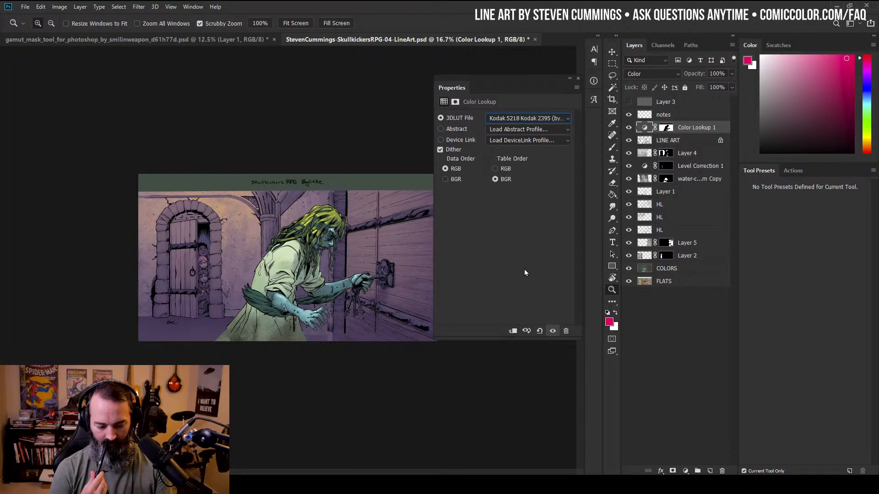
key(Up)
key(Up)
key(Up)
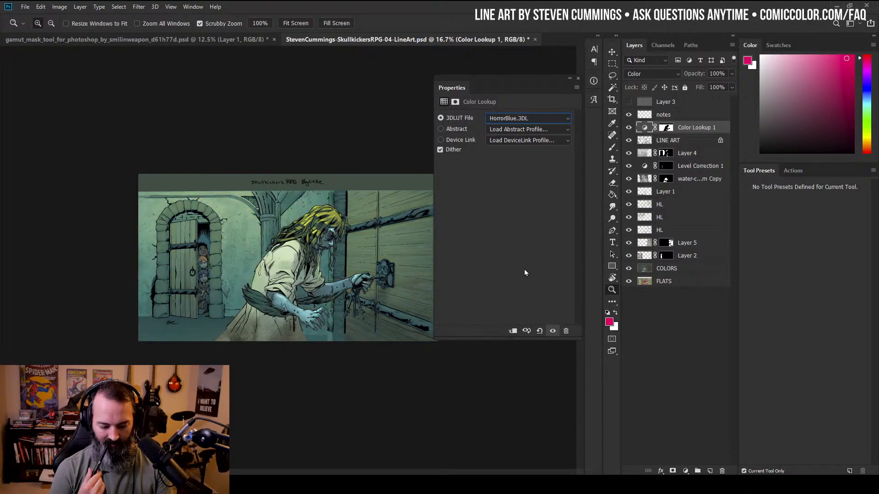
key(Down)
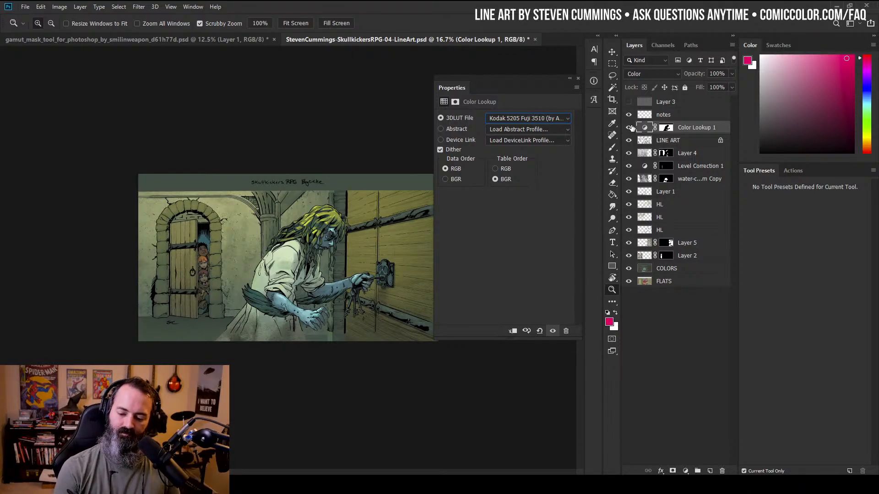
Load the Color Lookup 1 mask as a selection, invert it, and remove the strip above the artwork so only the figure is selected
key(l)
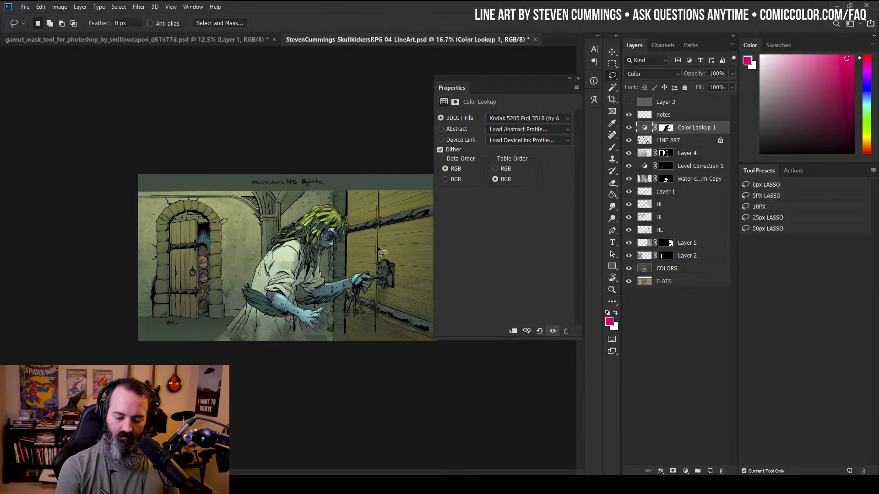
ctrl+click(665, 127)
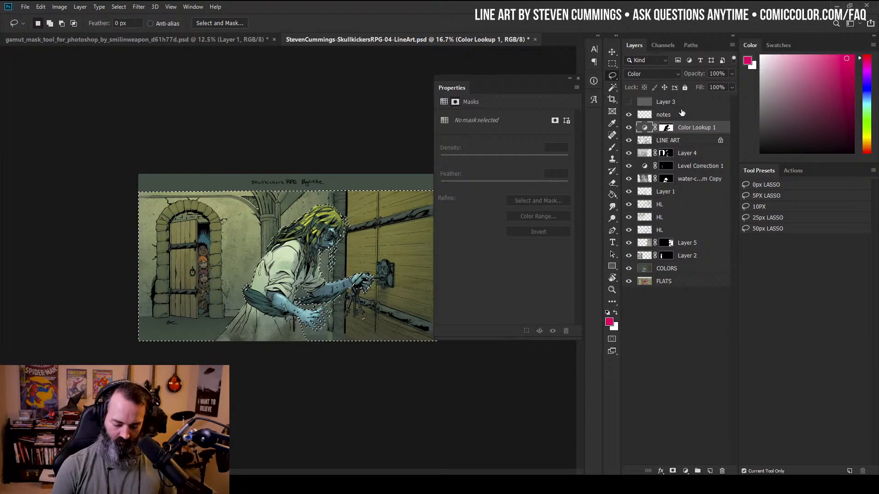
key(ctrl+shift+i)
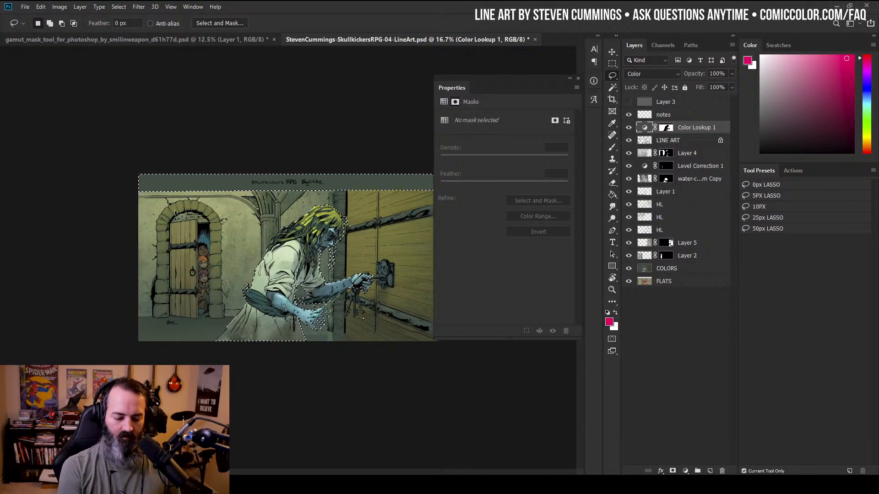
mouse_move(121, 206)
alt+mouse_down()
mouse_move(231, 211)
mouse_move(37, 202)
alt+mouse_up()
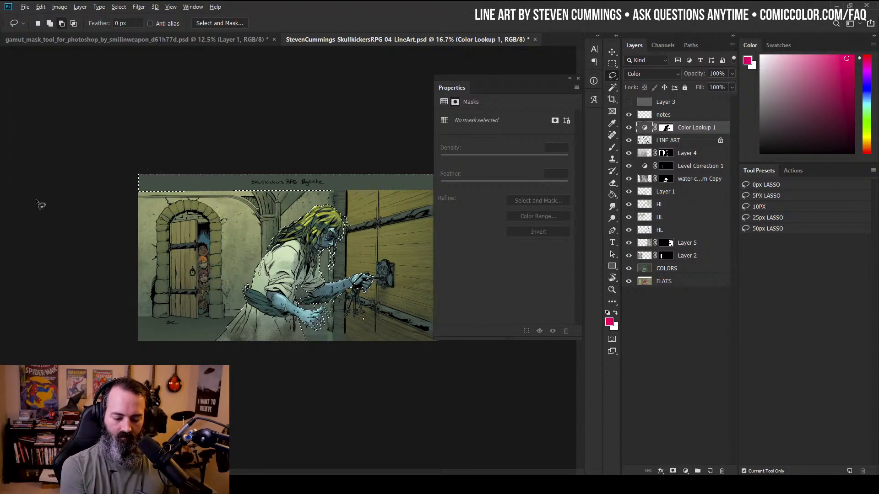
click(578, 79)
mouse_move(252, 206)
alt+mouse_down()
mouse_move(381, 209)
mouse_move(124, 211)
mouse_move(203, 201)
alt+mouse_up()
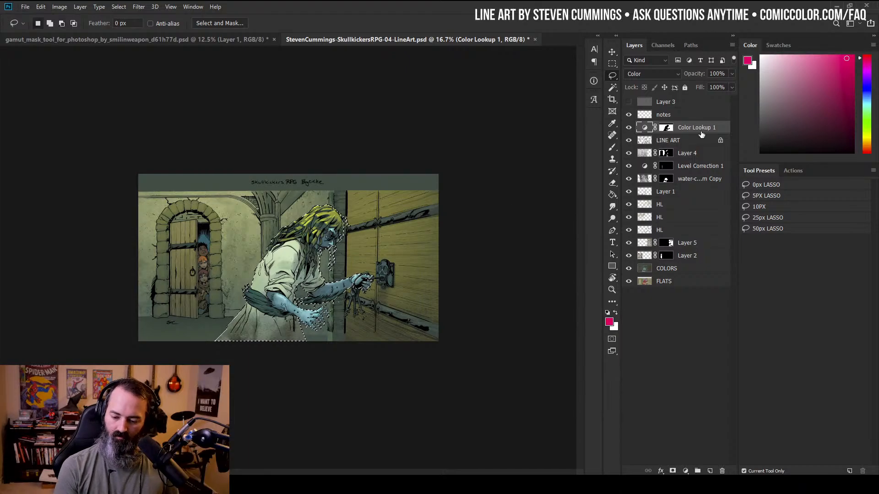
Add a second Color Lookup adjustment layer masked to the figure, with the 2Strip.look 3DLUT
click(685, 470)
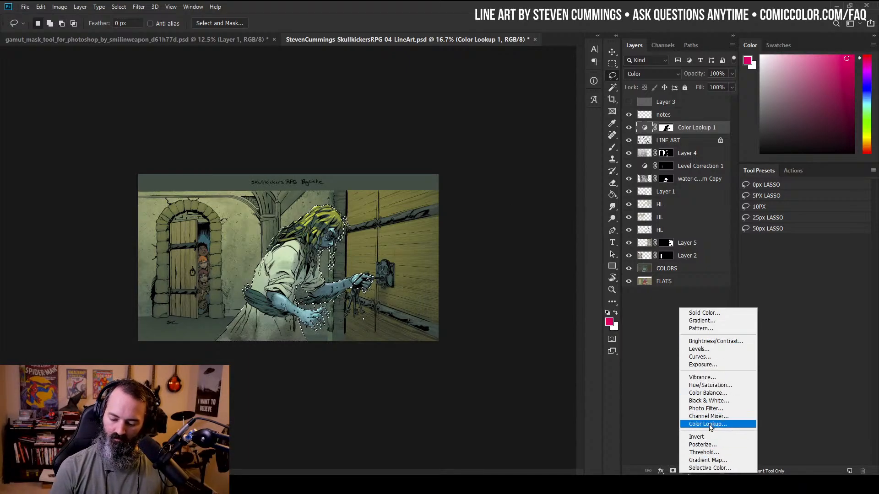
click(708, 425)
click(528, 118)
click(528, 154)
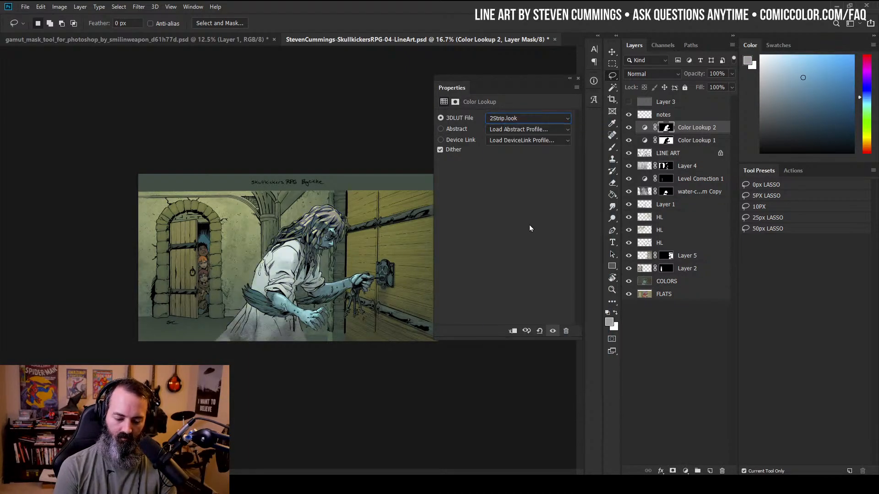
Try successive 3DLUT looks on the figure, including Crisp_Winter.look and FoggyNight.3DL, up to Fuji REALA 500D Kodak
key(Down)
key(Down)
key(Down)
key(Down)
key(Down)
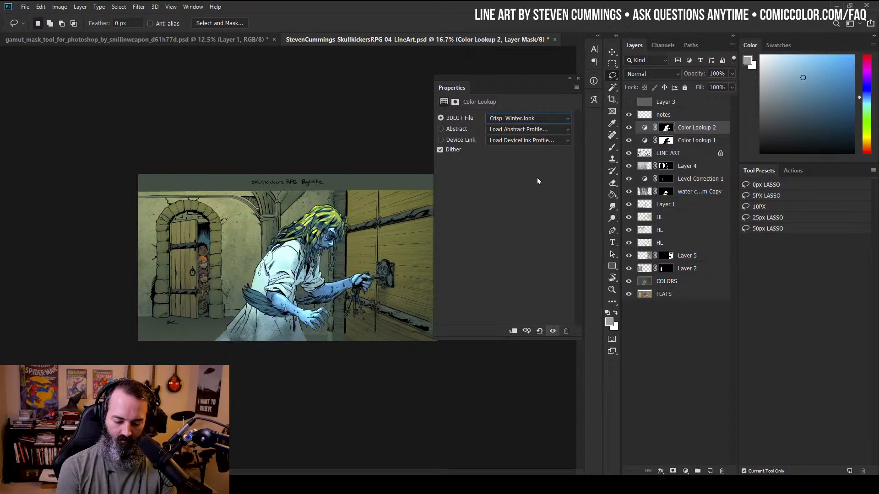
key(Down)
key(Down)
key(Down)
key(Down)
key(Down)
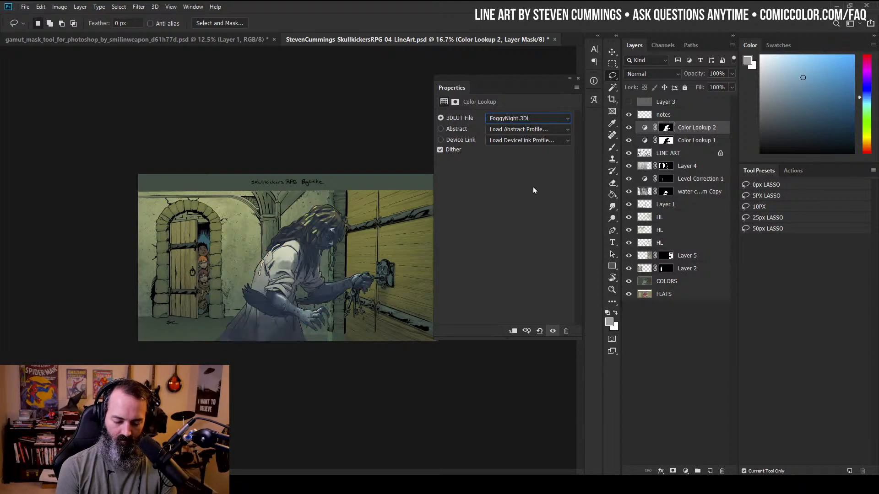
key(Down)
key(Down)
key(Down)
key(Down)
key(Down)
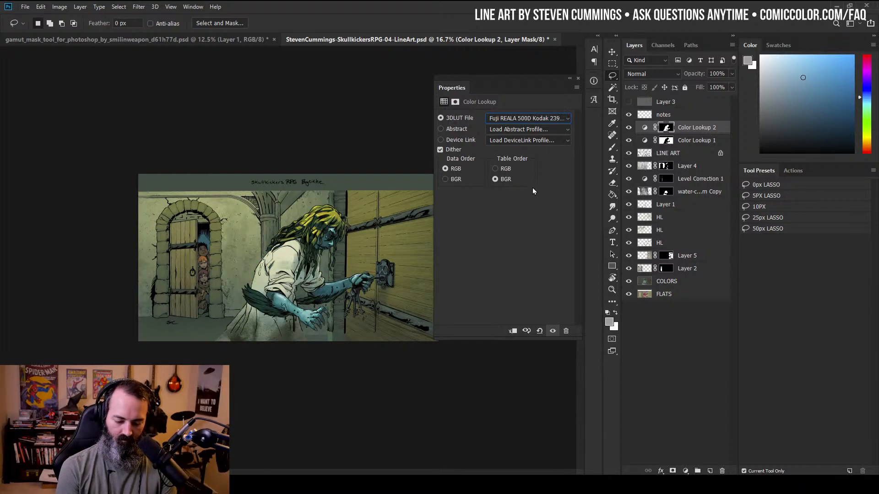
Set the Color Lookup 2 layer's blend mode to Color and its 3DLUT file to HorrorBlue.3DL
click(678, 74)
click(640, 315)
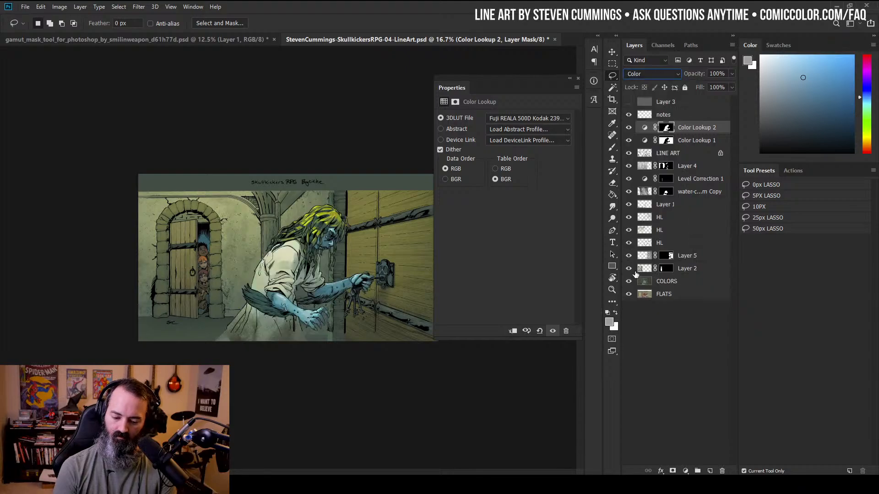
click(526, 118)
click(518, 289)
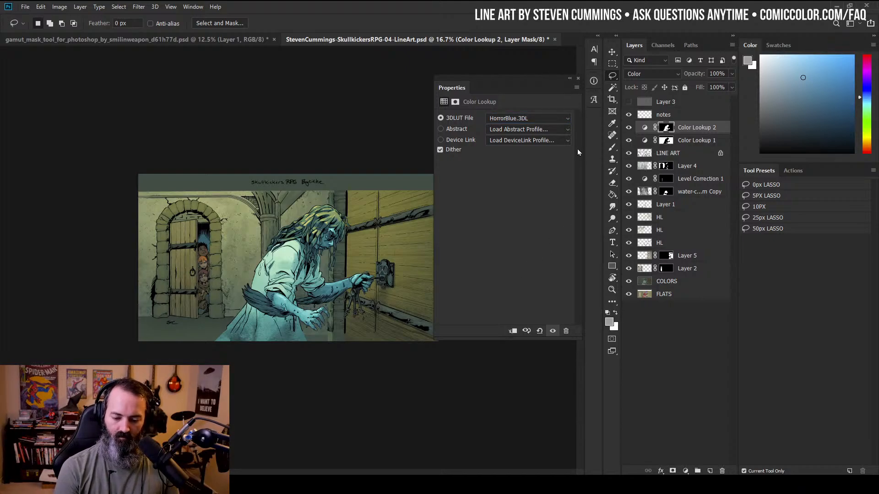
Hide the Color Lookup 2 layer to compare the figure without it, and delete that layer
click(628, 128)
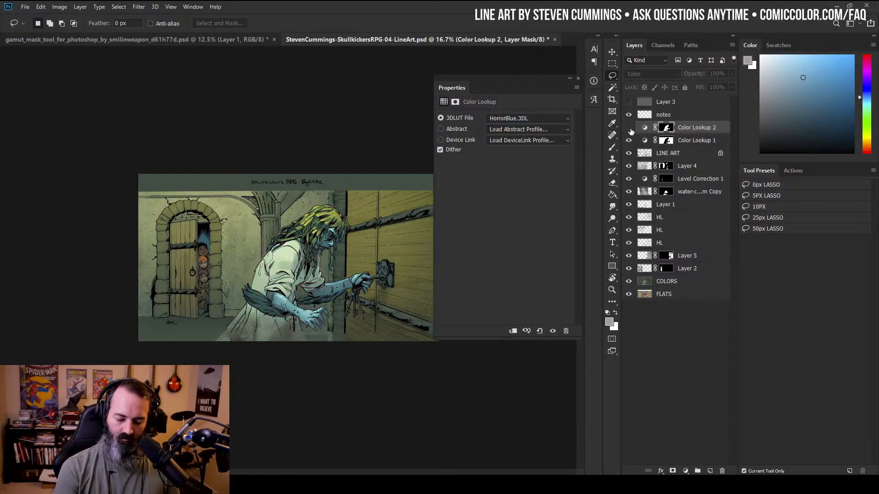
right_click(691, 128)
click(714, 141)
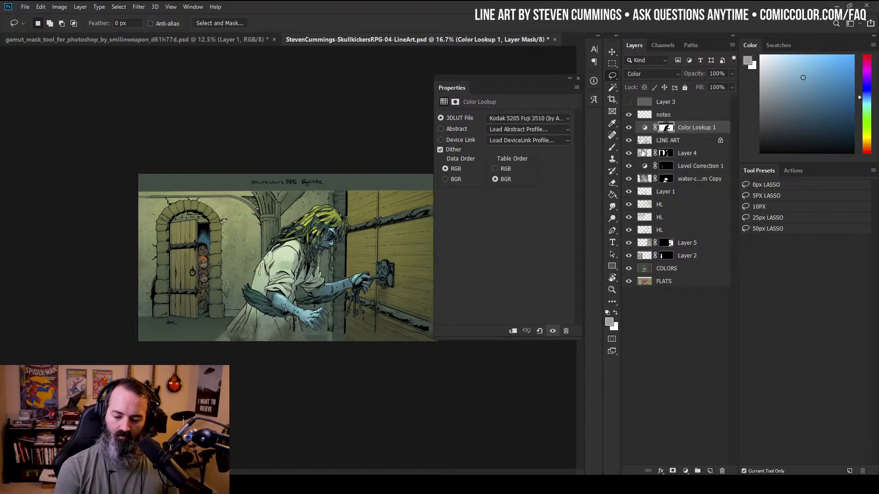
Set the Color Lookup 1 layer's 3DLUT file to Kodak 5218 Kodak 2383 and check the background at a smaller zoom
click(528, 118)
click(524, 316)
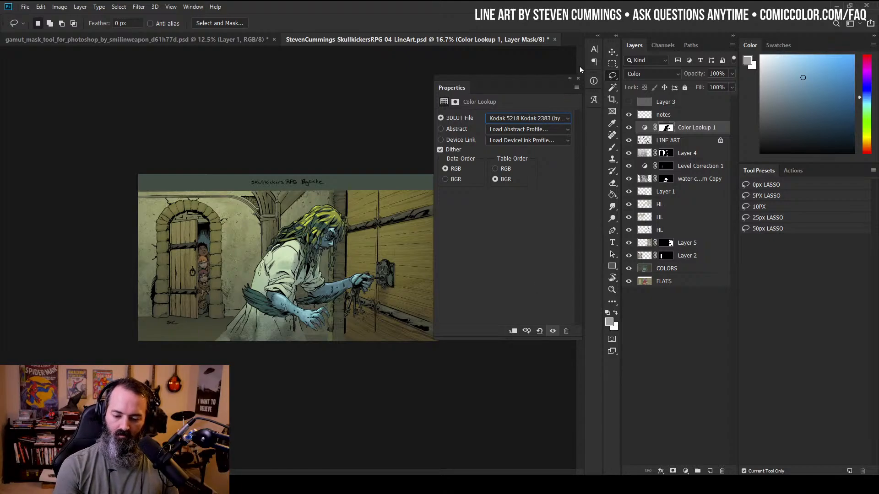
click(594, 81)
click(594, 81)
key(z)
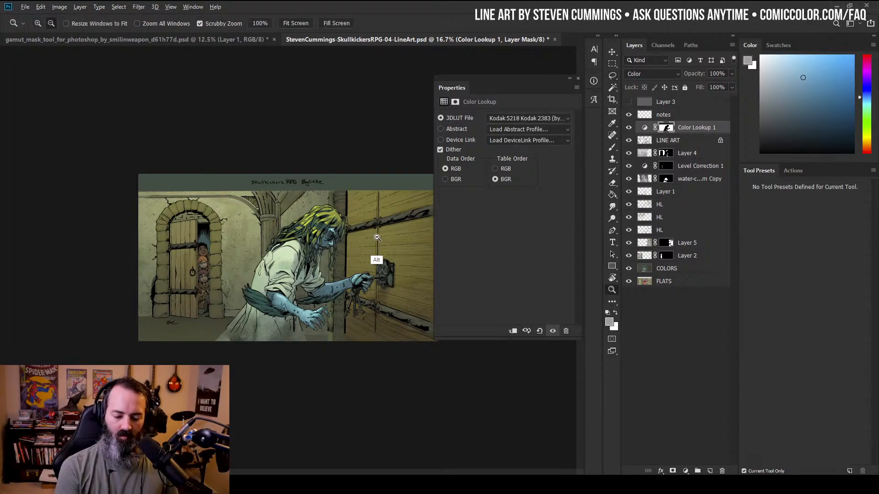
alt+click(374, 258)
Select the figure's dress from the COLORS layer and add a Color Balance adjustment layer masked to it above Color Lookup 1
key(z)
click(337, 237)
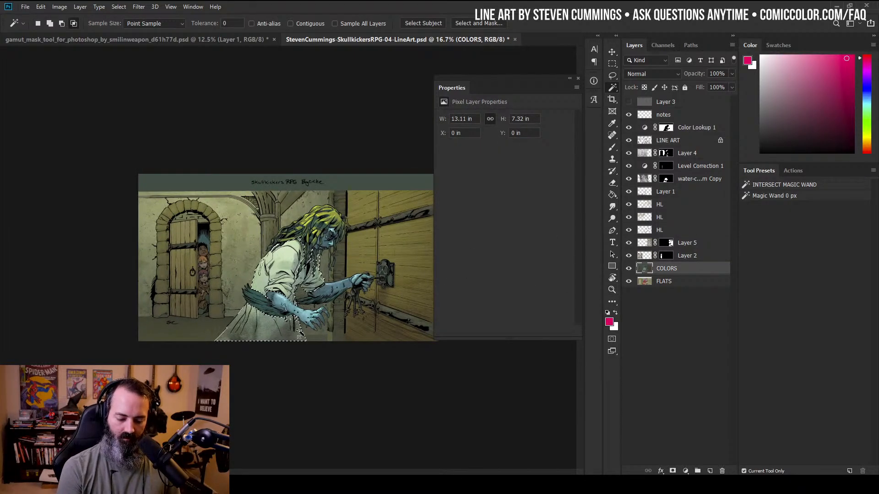
click(692, 128)
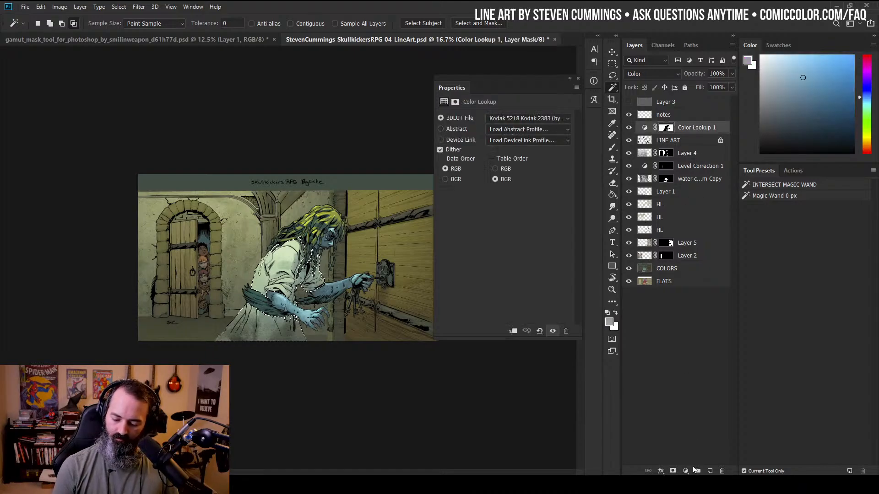
click(686, 471)
click(707, 388)
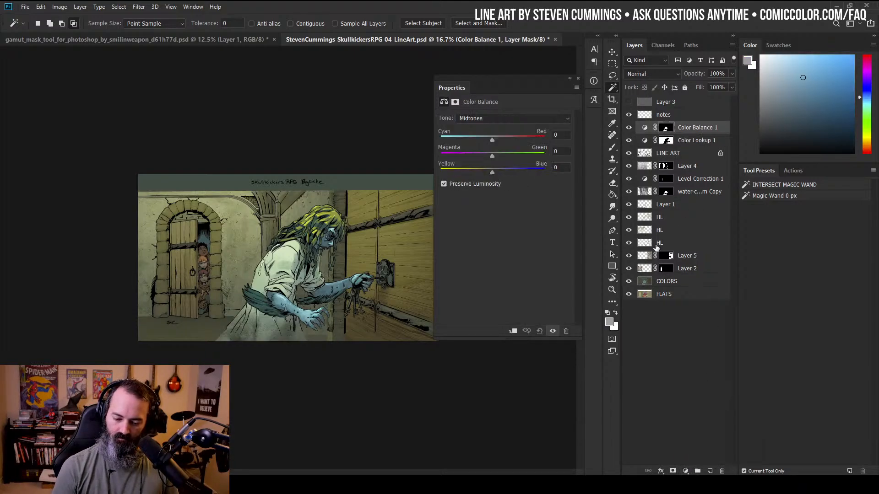
Set the dress's Color Balance to Cyan–Red -31 in the midtones, and Cyan–Red -3 with Yellow–Blue +7 in the shadows
drag(492, 138, 460, 141)
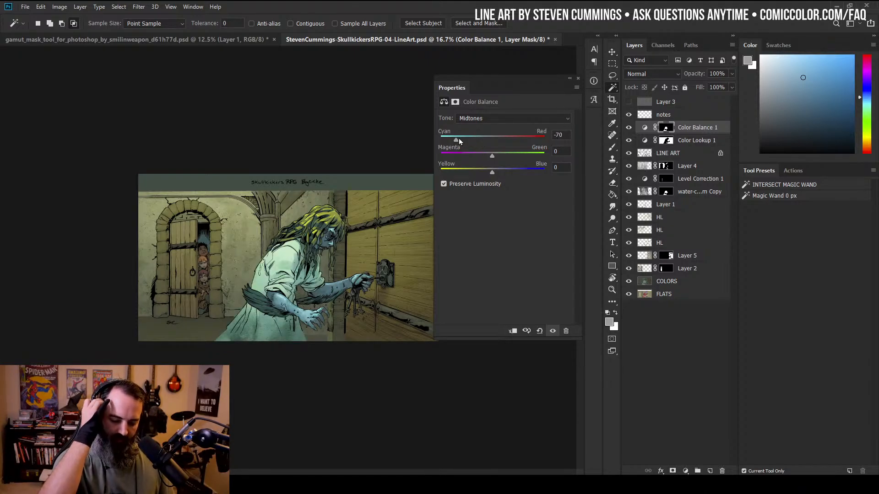
drag(456, 143, 478, 145)
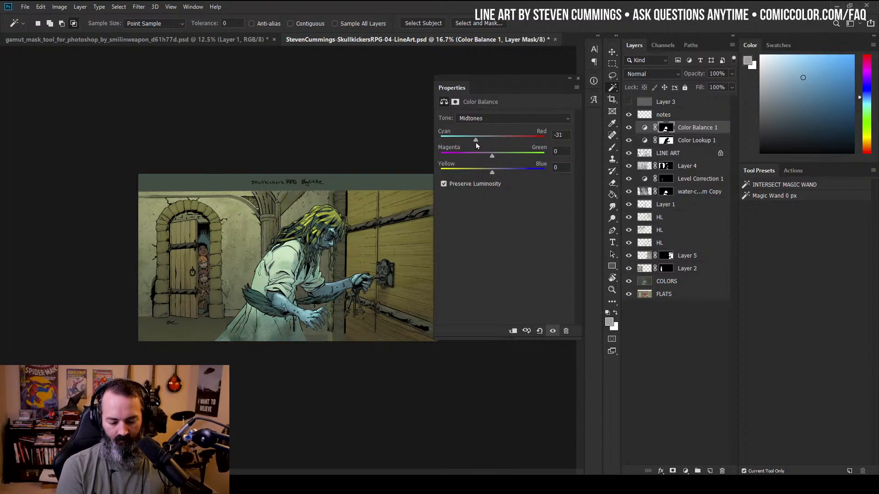
click(533, 118)
click(520, 125)
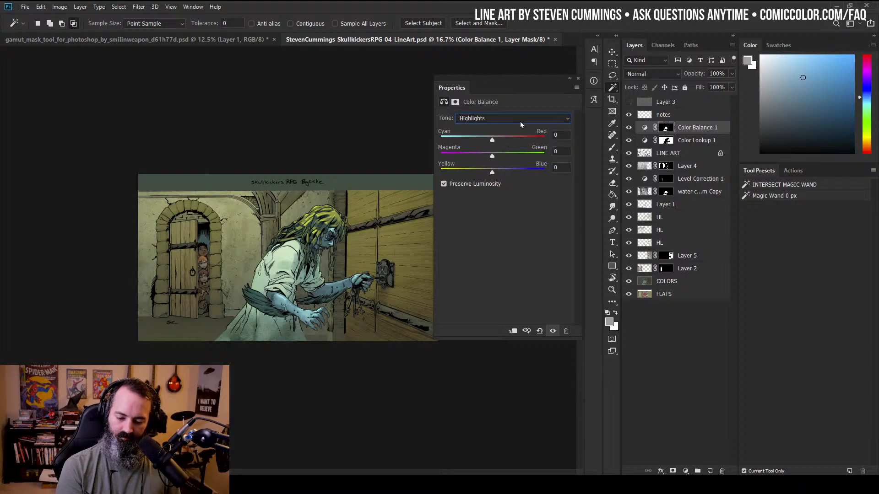
click(504, 118)
click(506, 123)
mouse_move(492, 172)
mouse_down()
mouse_move(505, 172)
mouse_move(495, 175)
mouse_up()
drag(490, 140, 487, 141)
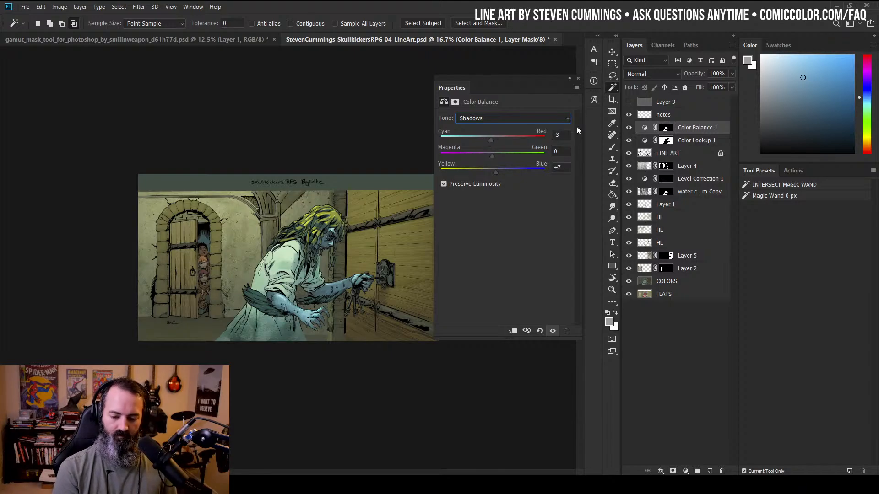
key(z)
alt+click(389, 212)
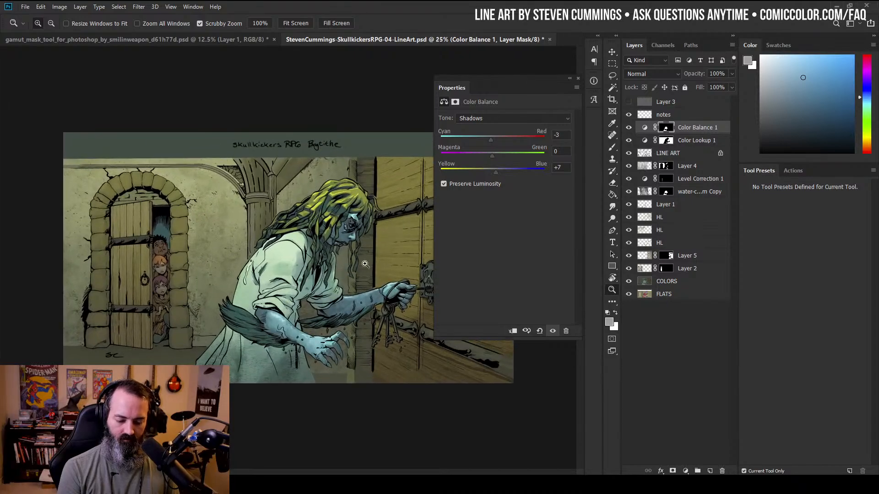
click(408, 233)
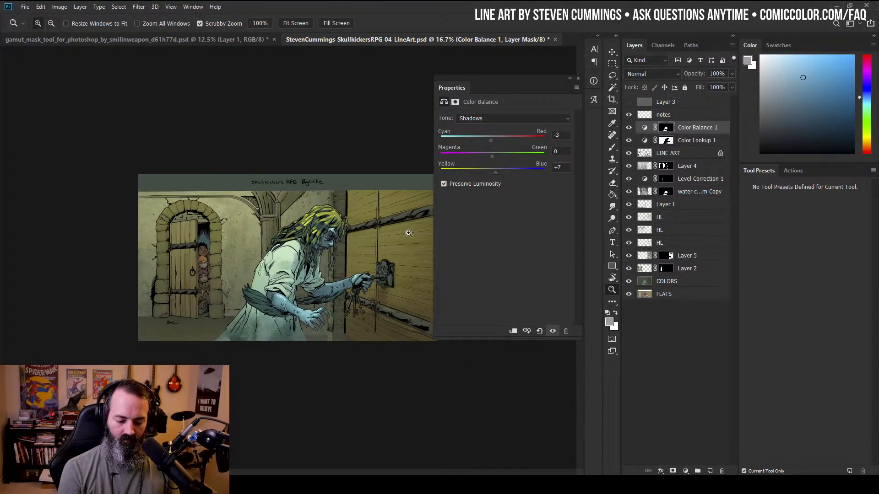
Lasso a loose selection around the woman's whole figure on the FLATS layer
key(l)
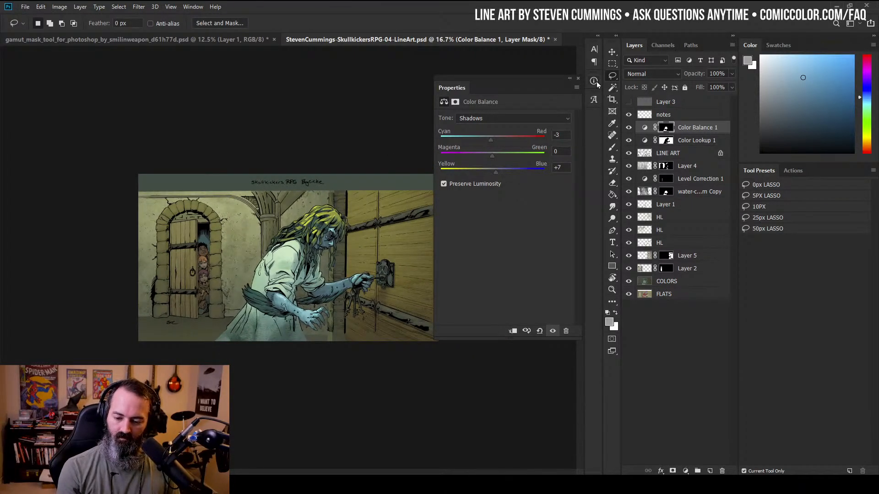
click(578, 78)
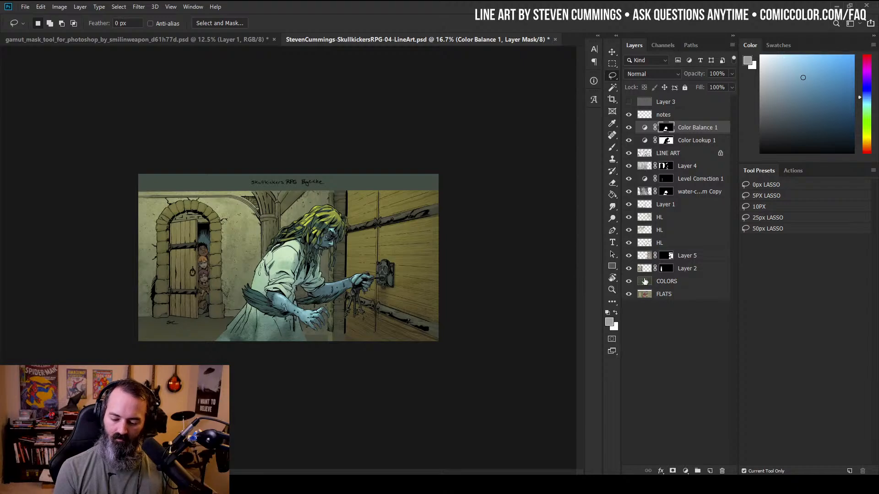
click(646, 293)
mouse_move(303, 206)
mouse_down()
mouse_move(351, 199)
mouse_move(358, 226)
mouse_up()
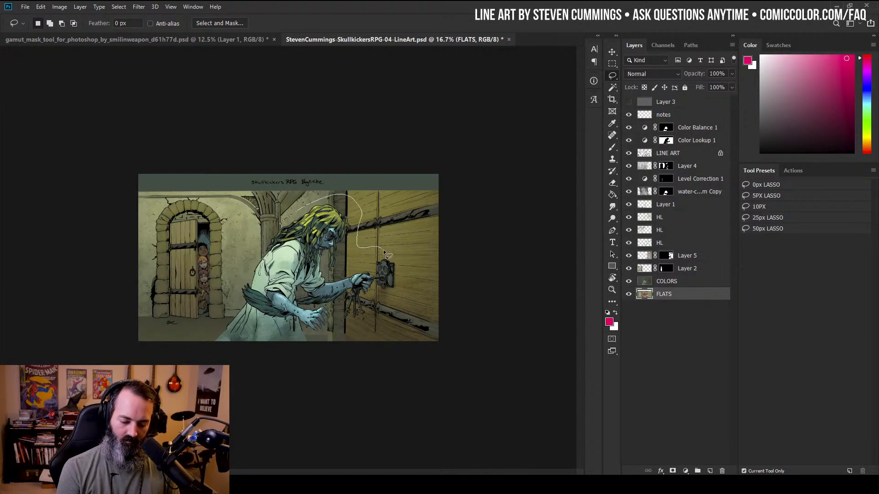
mouse_move(393, 267)
mouse_down()
mouse_move(394, 275)
mouse_move(211, 345)
mouse_move(256, 226)
mouse_up()
Subtract the wall, column and floor flats from the figure selection, along with the leftover patch at the arched doorway
key(w)
alt+click(300, 212)
alt+click(282, 225)
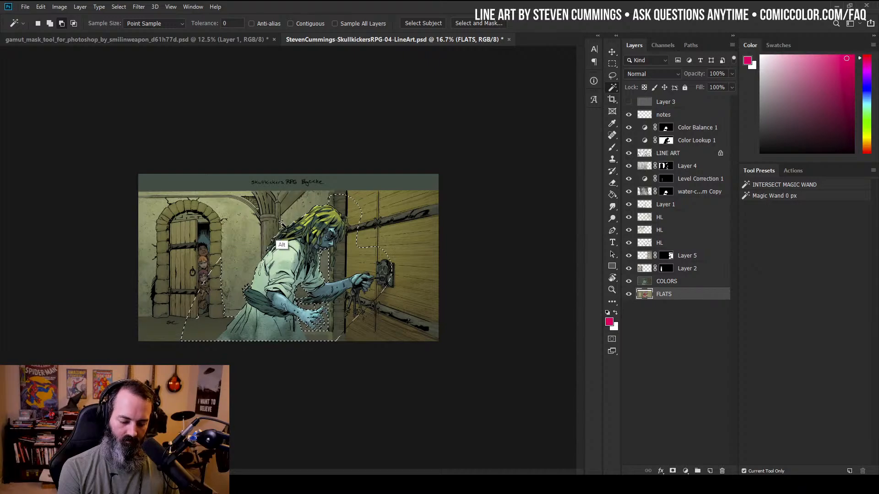
alt+click(220, 303)
alt+click(206, 333)
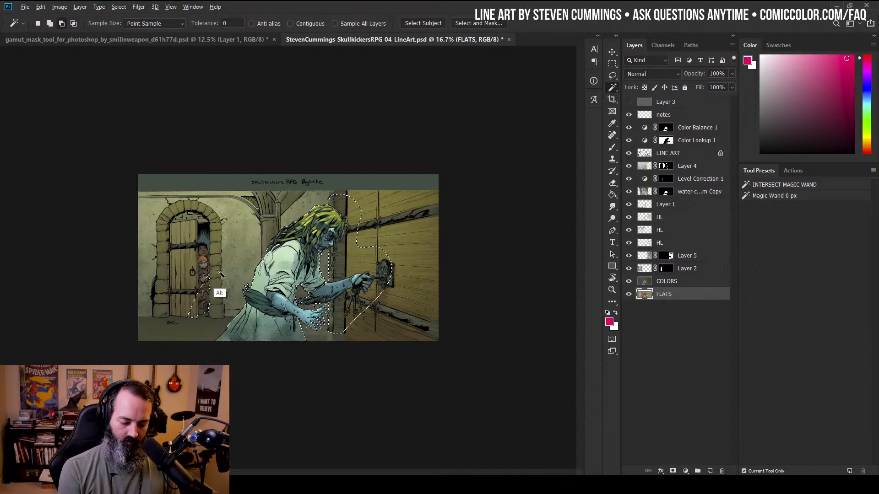
key(shift+w)
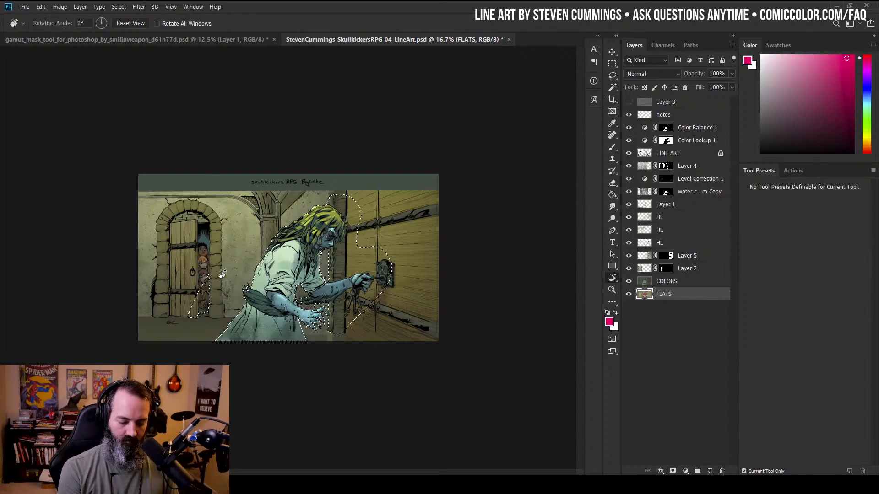
key(l)
key(alt+e)
key(alt)
drag(216, 268, 219, 235)
key(r)
key(w)
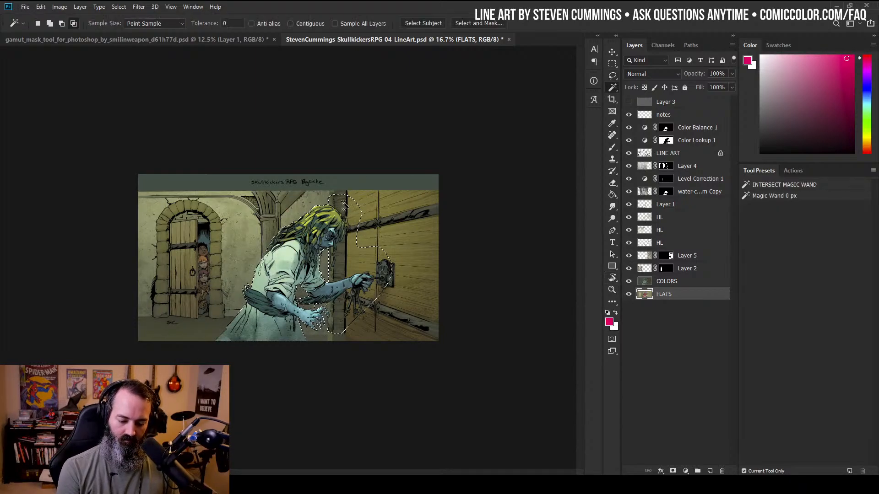
Subtract the wooden door, its iron bands and the lock plate from the selection, and check the figure's outline in Quick Mask
alt+click(366, 206)
alt+click(361, 229)
alt+click(346, 223)
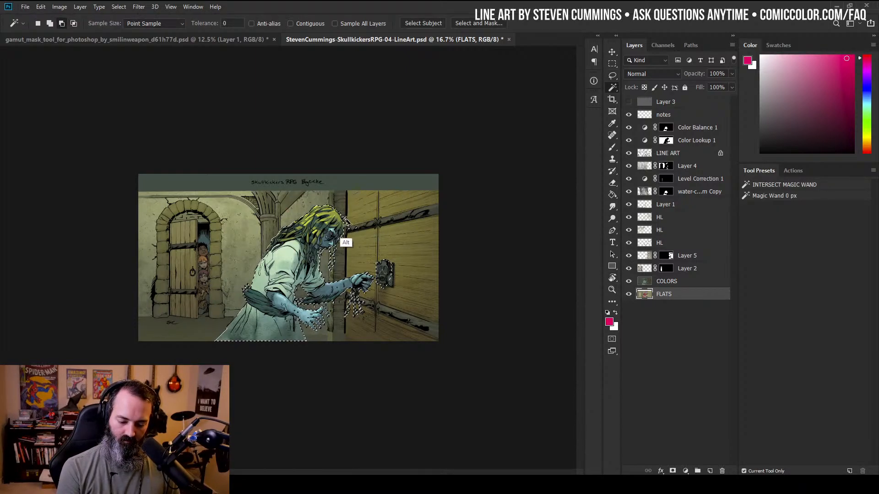
alt+click(389, 285)
key(z)
drag(403, 257, 510, 211)
key(w)
alt+click(484, 270)
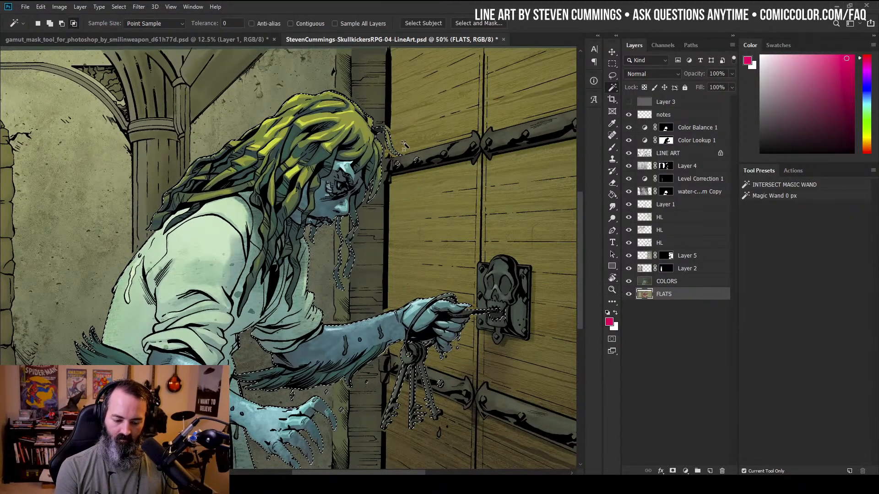
key(z)
alt+click(439, 258)
alt+click(439, 258)
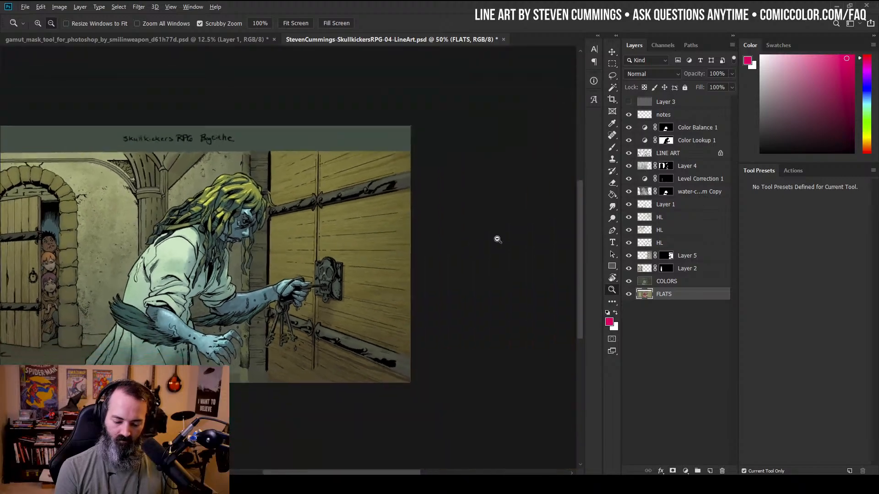
key(q)
key(q)
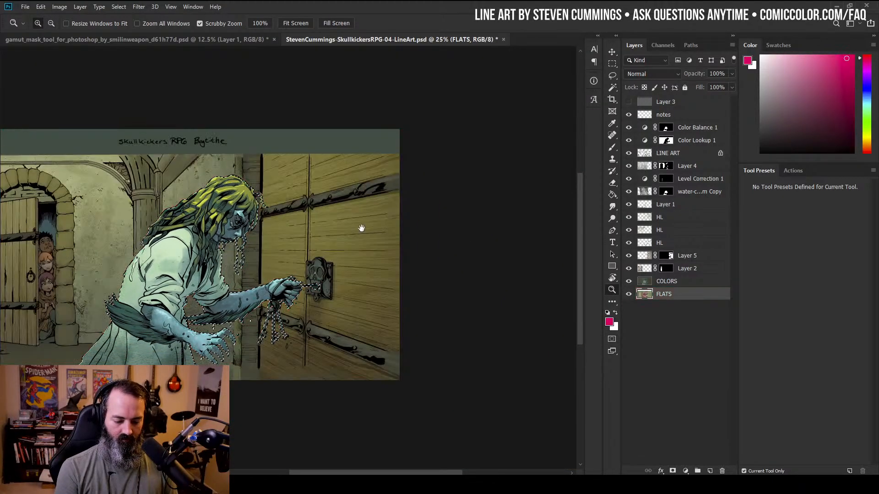
drag(361, 228, 530, 195)
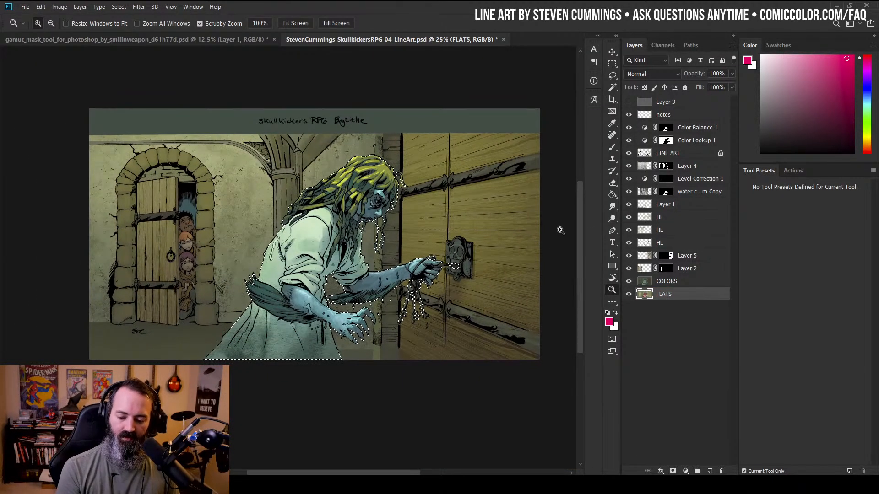
Add a Levels adjustment masked to the figure above Layer 4, with input black at 12 and input white at 231
click(695, 128)
click(686, 166)
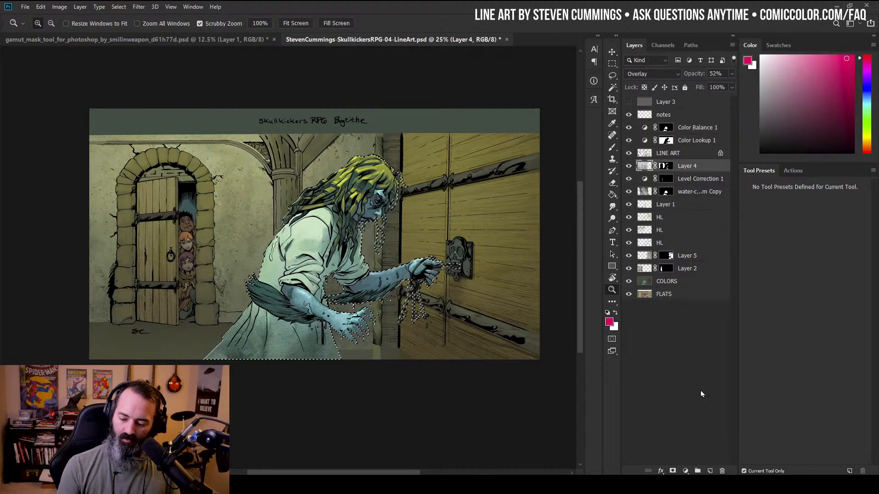
click(685, 471)
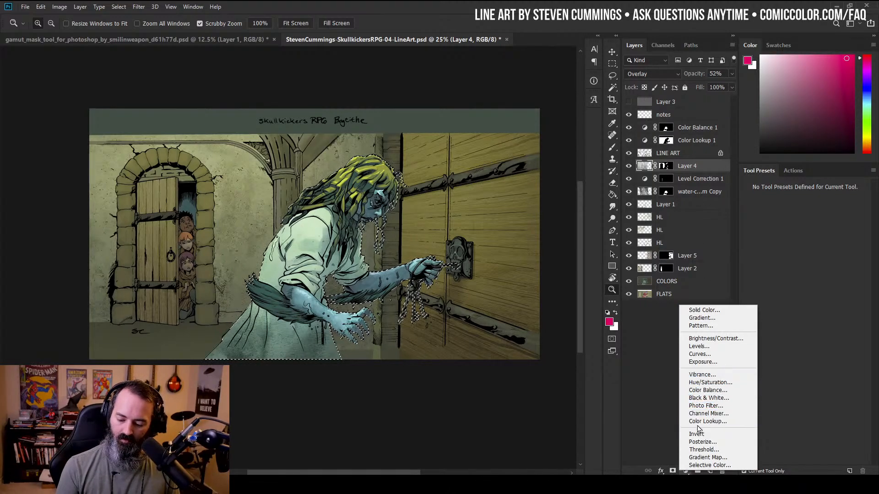
click(698, 347)
drag(569, 185, 558, 190)
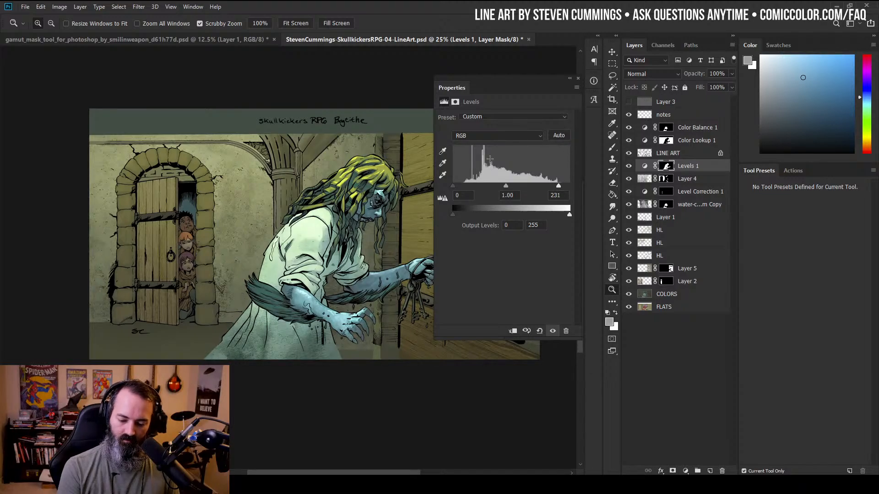
drag(454, 185, 460, 188)
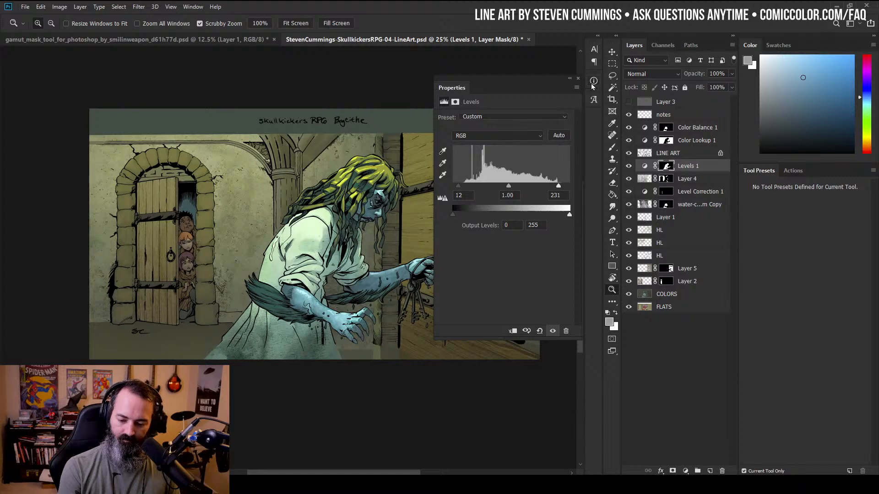
alt+click(415, 157)
drag(338, 273, 412, 202)
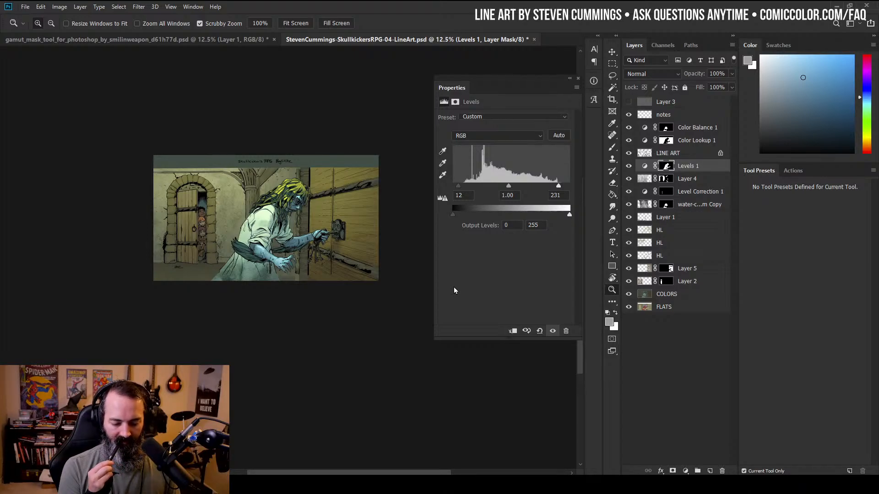
click(645, 307)
key(w)
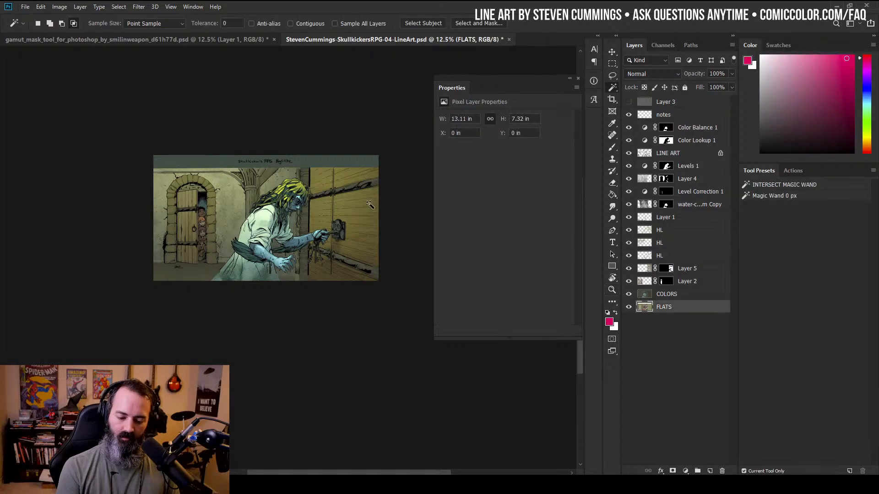
click(363, 158)
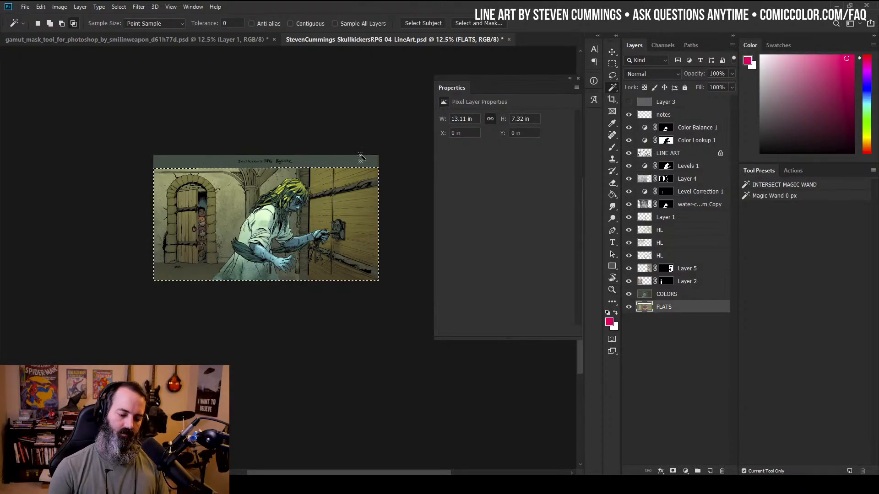
key(ctrl+d)
Create a Hard Light HL layer above Color Balance 1, and choose a pale warm yellow with the 00 - SOTO brush preset
key(b)
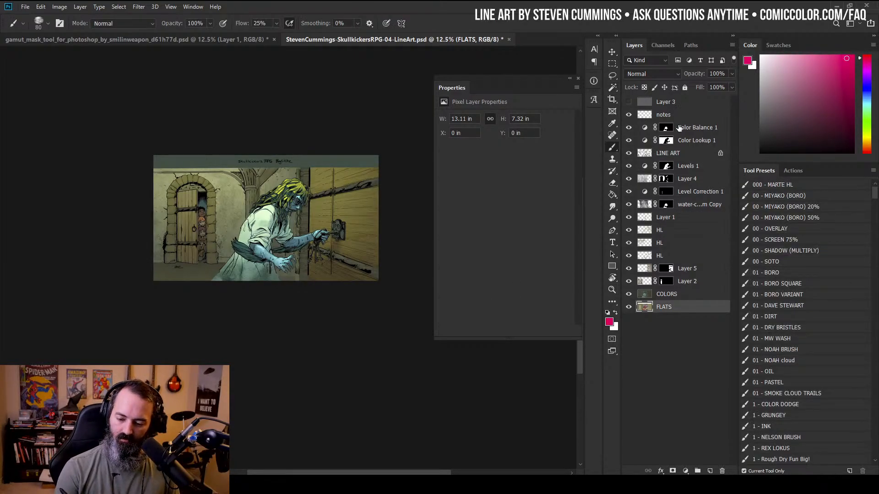
key(F3)
drag(672, 296, 689, 120)
click(791, 59)
click(867, 141)
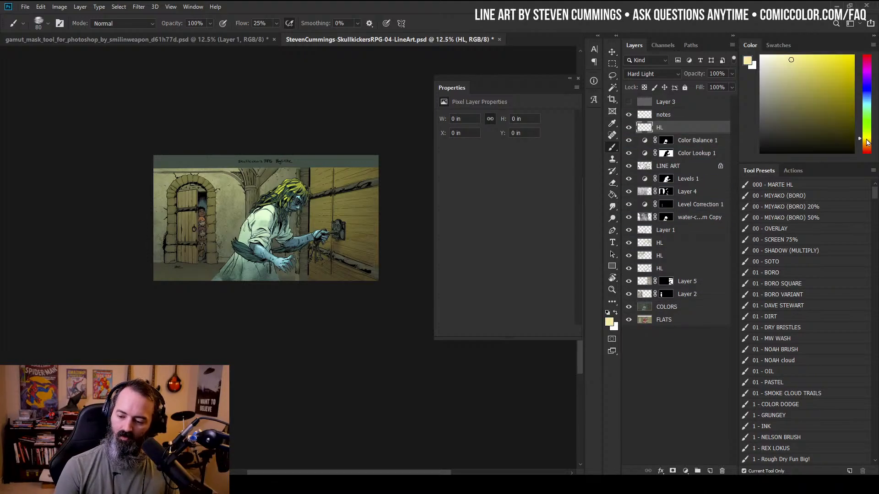
click(798, 63)
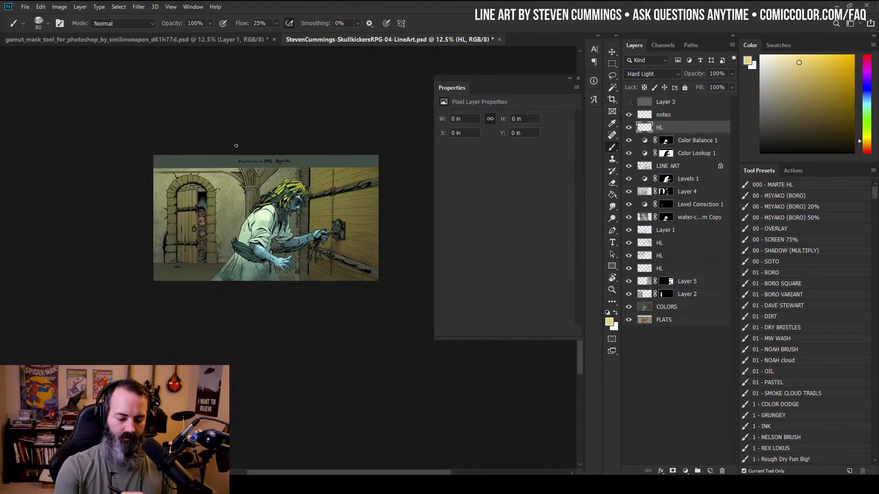
key(alt+f)
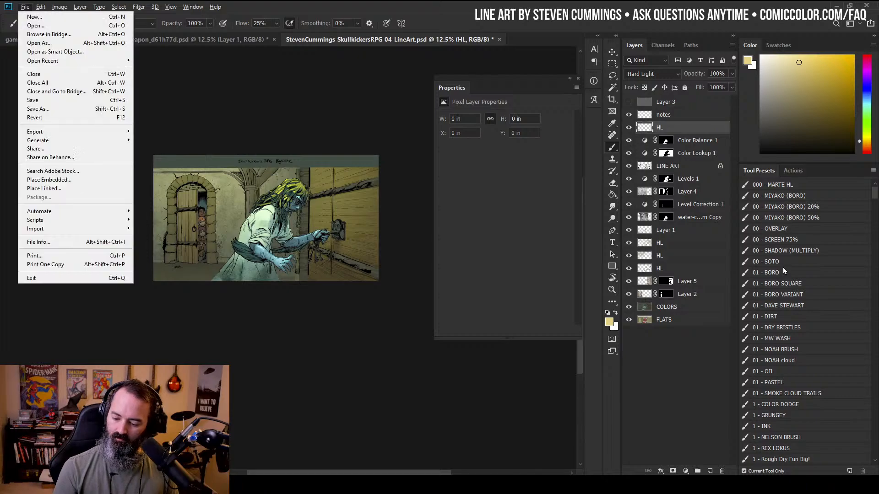
click(783, 262)
Paint a large soft yellow glow across the upper wall above the archway and along the top of the wooden door
mouse_move(243, 193)
mouse_down()
mouse_move(275, 173)
mouse_move(347, 164)
mouse_up()
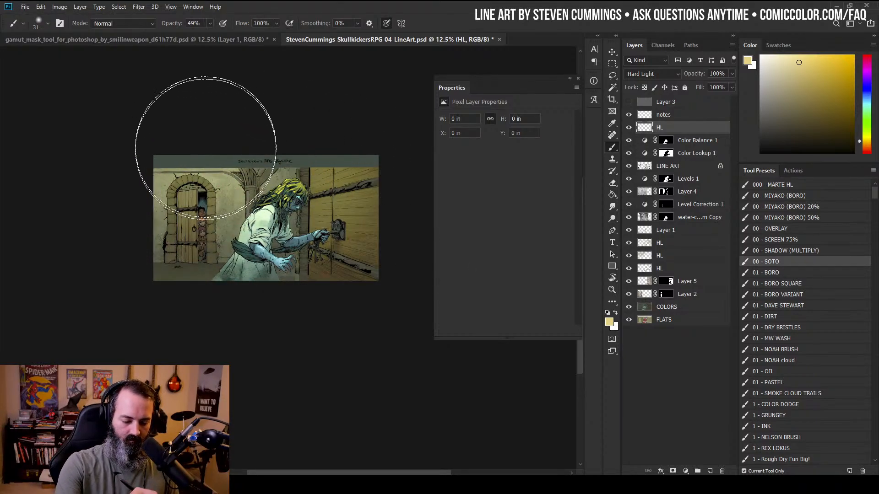
click(206, 151)
drag(224, 140, 252, 125)
drag(219, 156, 248, 145)
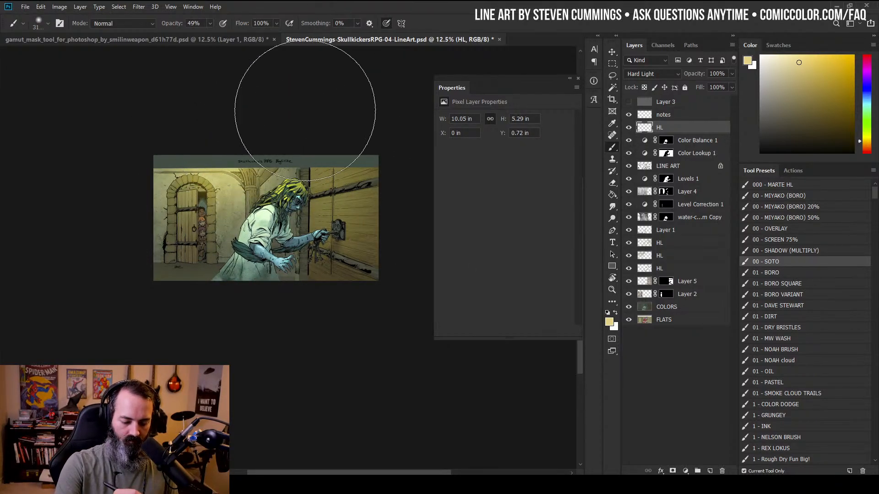
drag(305, 157, 349, 178)
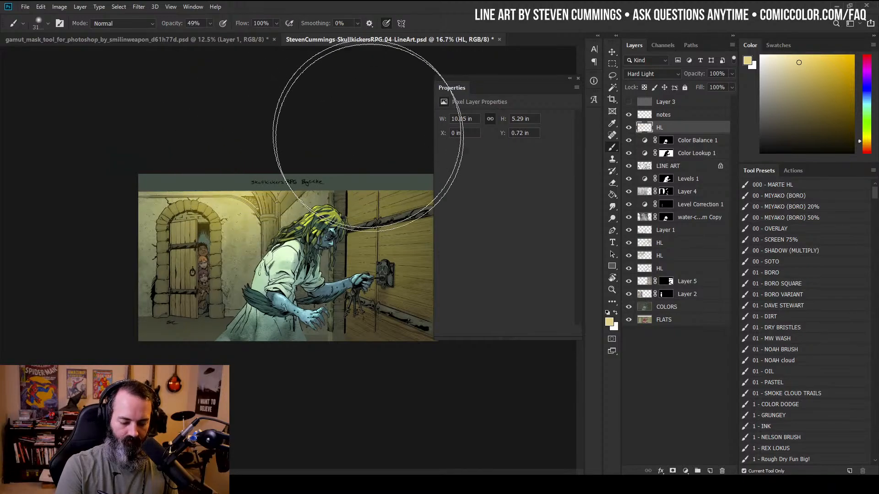
drag(328, 245, 352, 246)
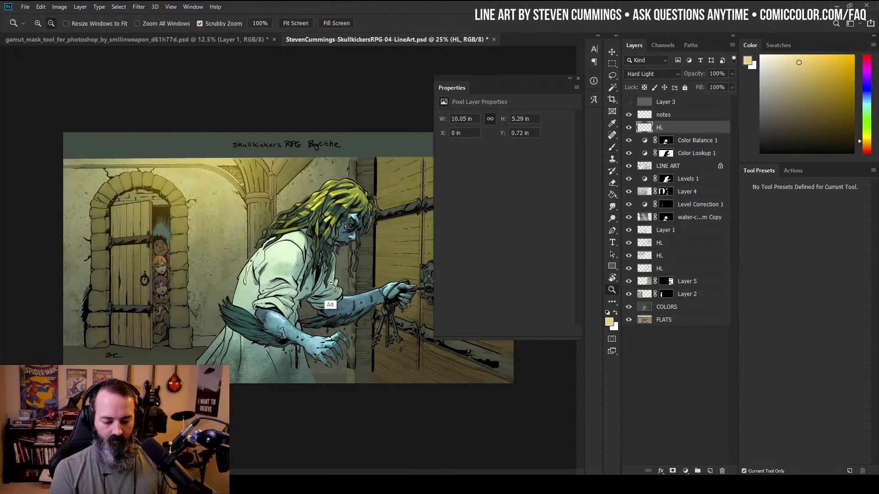
drag(332, 304, 377, 279)
alt+click(336, 267)
alt+click(373, 253)
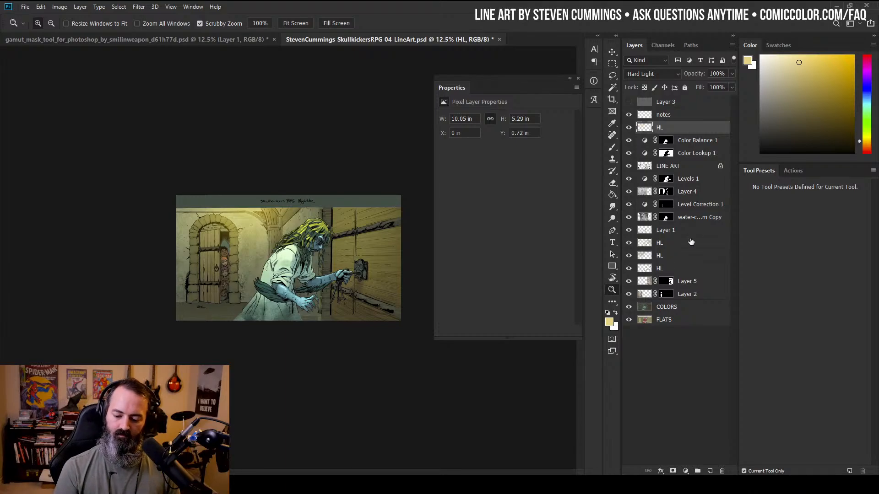
Add another Hard Light HL layer and place it between LINE ART and Levels 1
click(653, 321)
key(w)
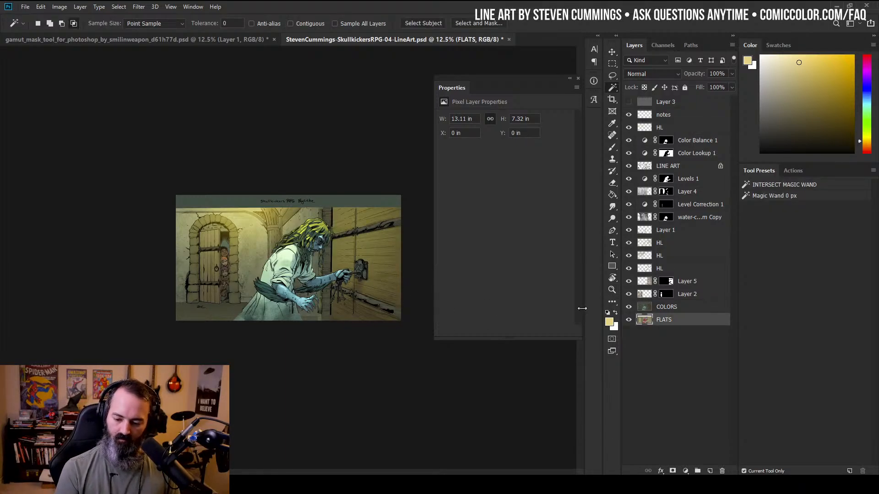
click(678, 165)
click(696, 179)
key(F2)
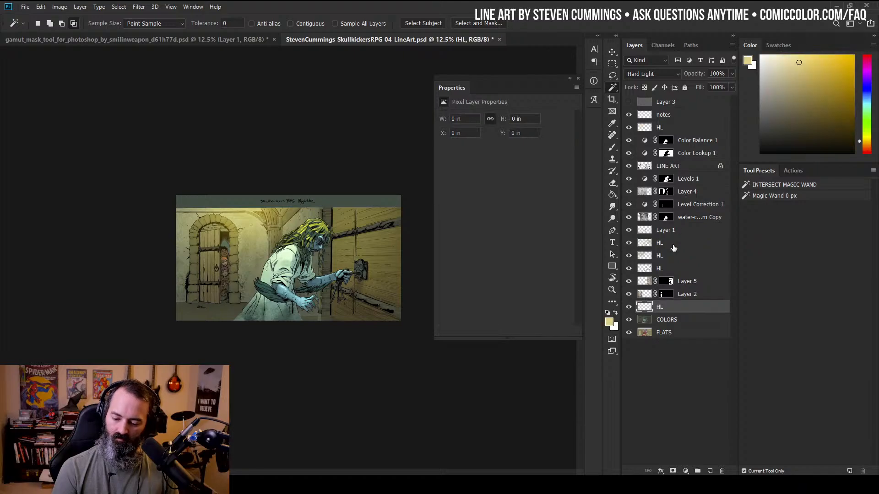
drag(676, 307, 690, 176)
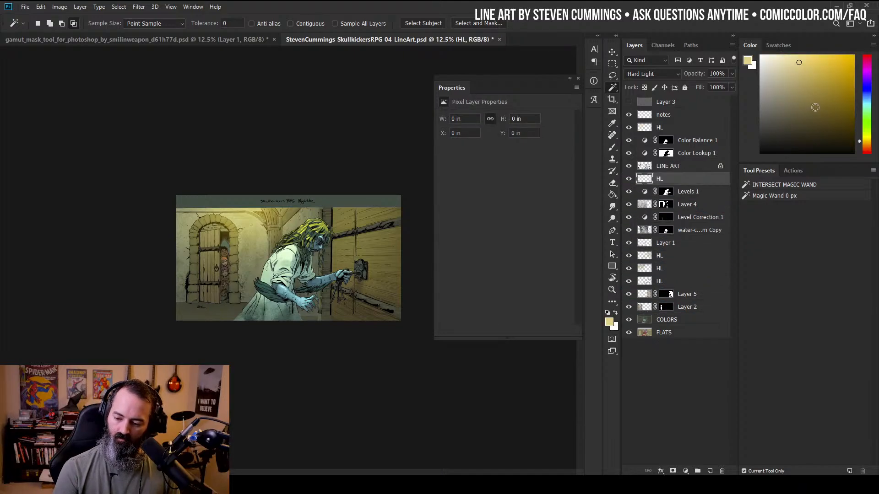
Paint soft muted blue shading over the wooden door's outer and lower areas and the floor's lower corner, using the new HL layer
key(b)
right_click(410, 285)
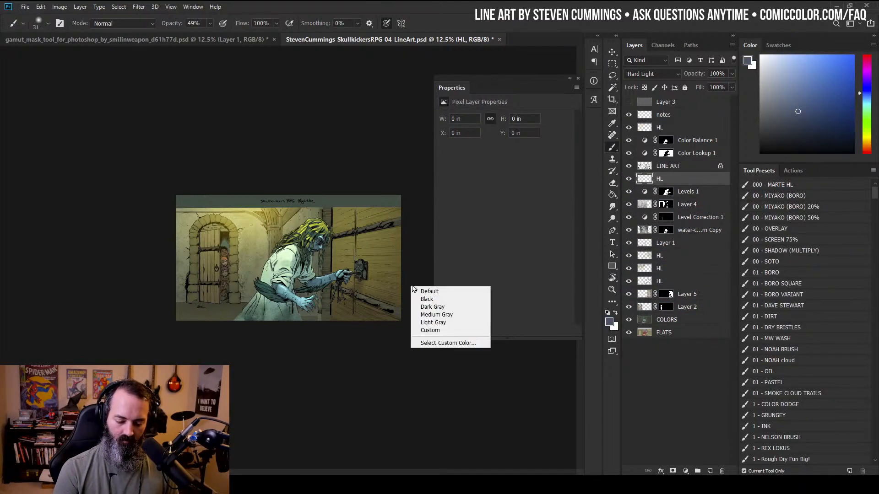
drag(405, 252, 390, 331)
drag(401, 286, 383, 355)
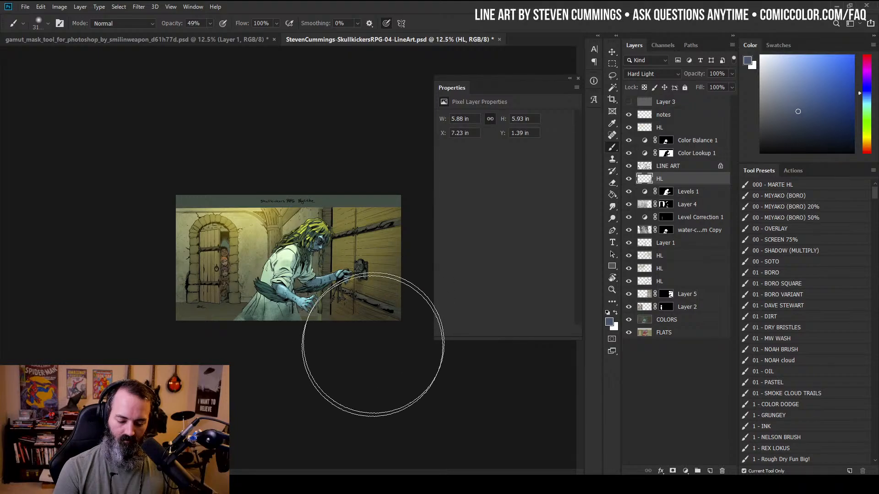
drag(403, 237, 352, 382)
drag(406, 345, 415, 220)
drag(206, 390, 161, 343)
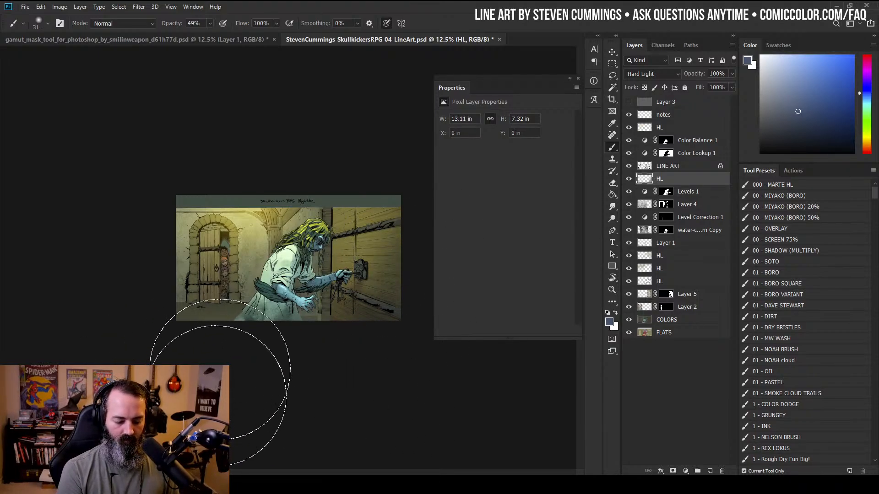
key(z)
alt+click(302, 269)
click(302, 269)
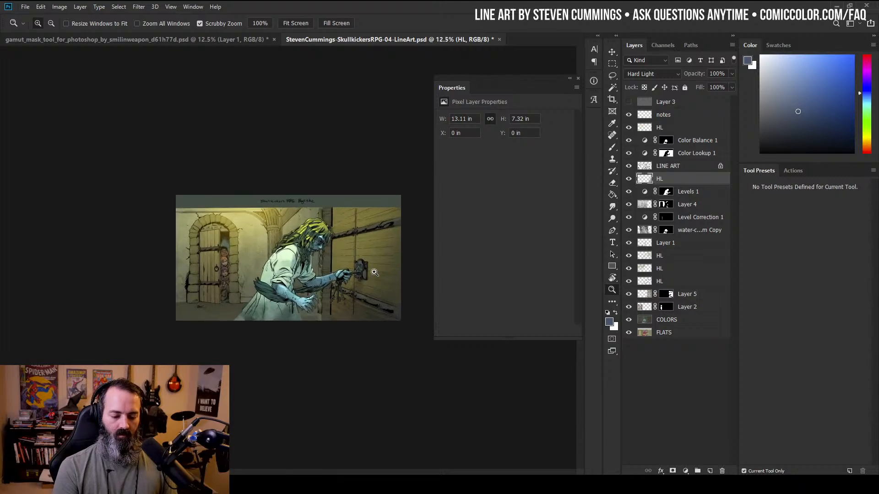
Save the illustration and close the floating Properties panel covering the canvas
key(ctrl+s)
click(415, 247)
click(594, 81)
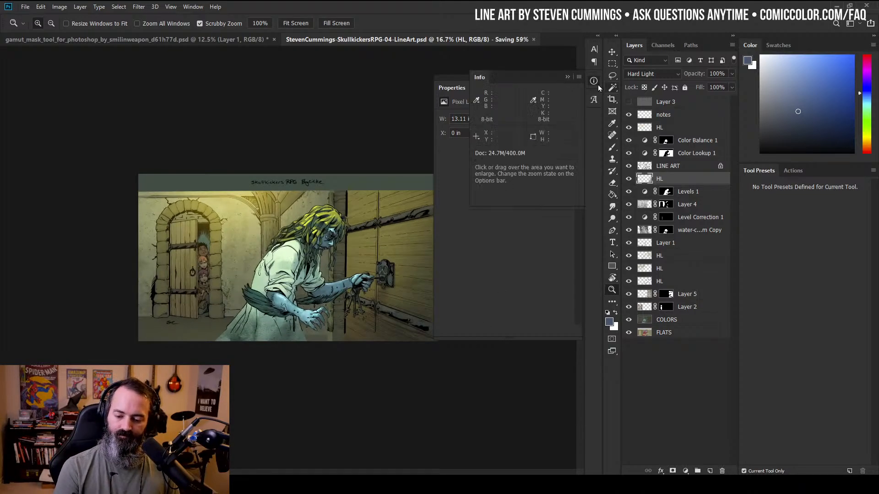
click(593, 81)
click(593, 100)
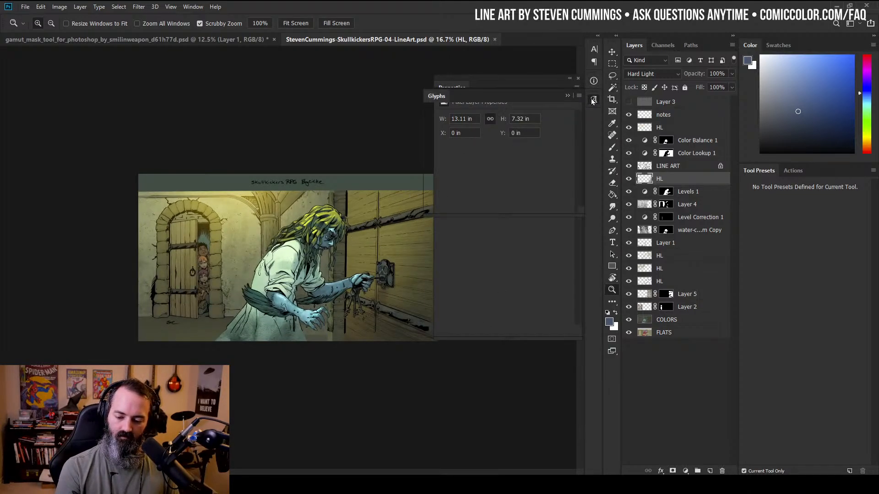
click(578, 79)
click(414, 169)
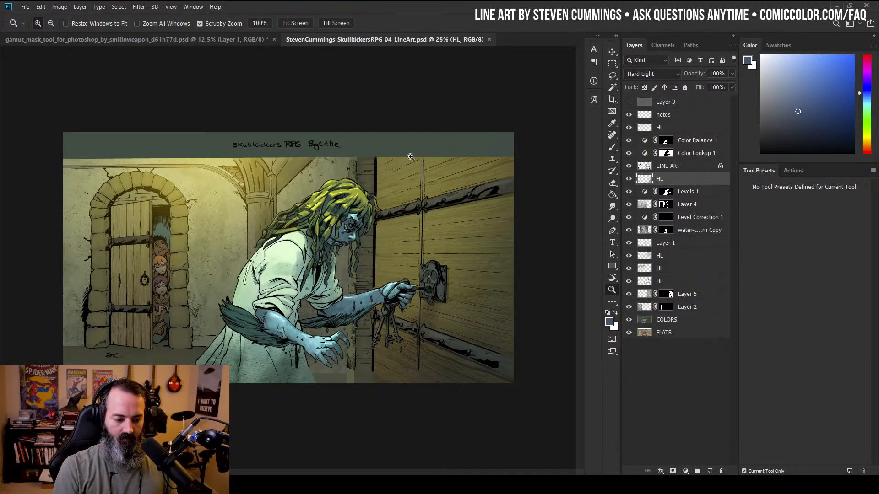
key(ctrl+minus)
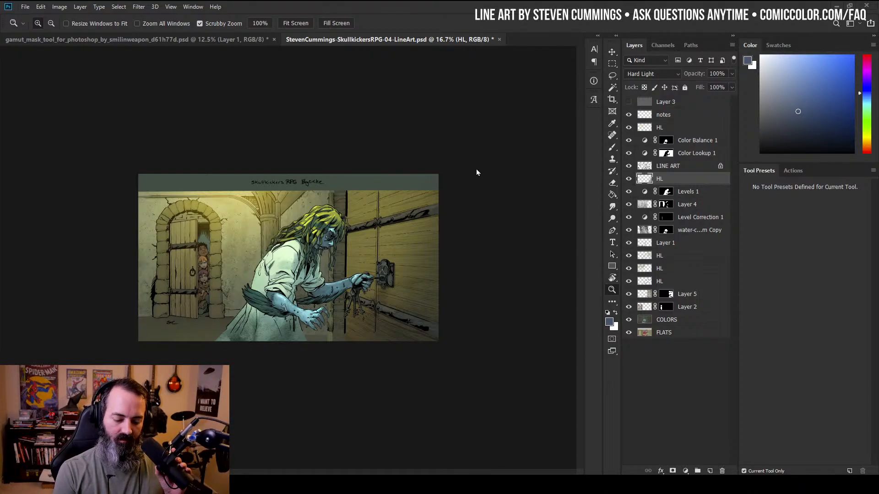
Duplicate the Level Correction 1 adjustment layer together with its mask
key(ctrl+plus)
key(ctrl+plus)
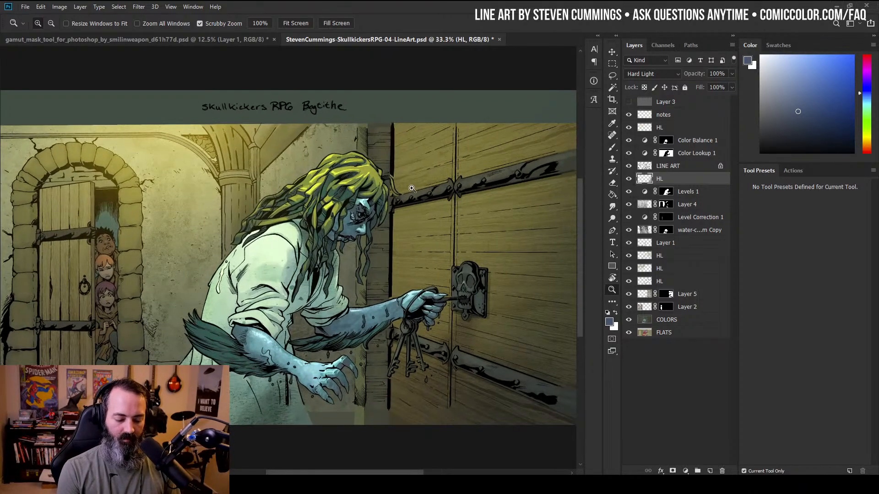
mouse_move(319, 287)
mouse_down()
mouse_move(405, 214)
mouse_move(406, 244)
mouse_up()
key(l)
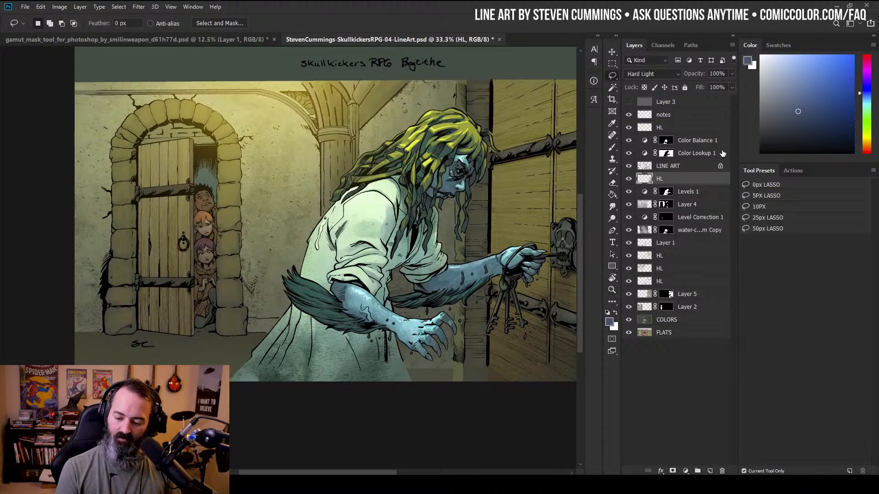
click(665, 191)
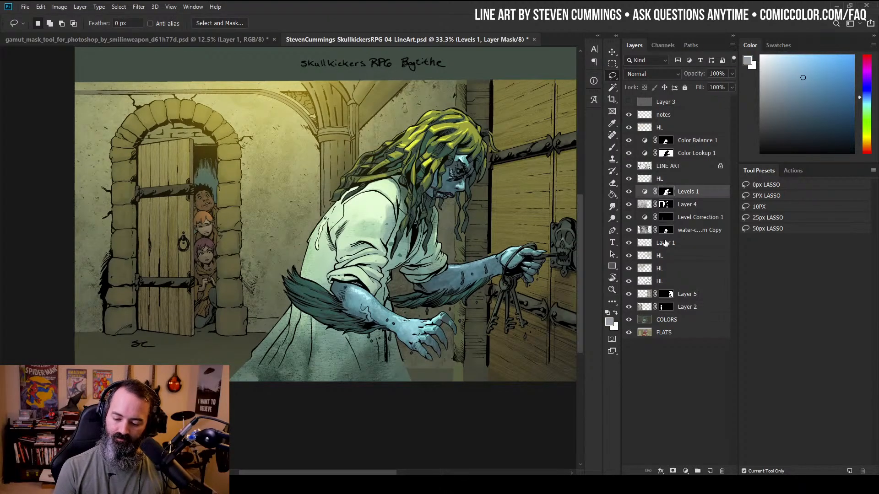
click(629, 218)
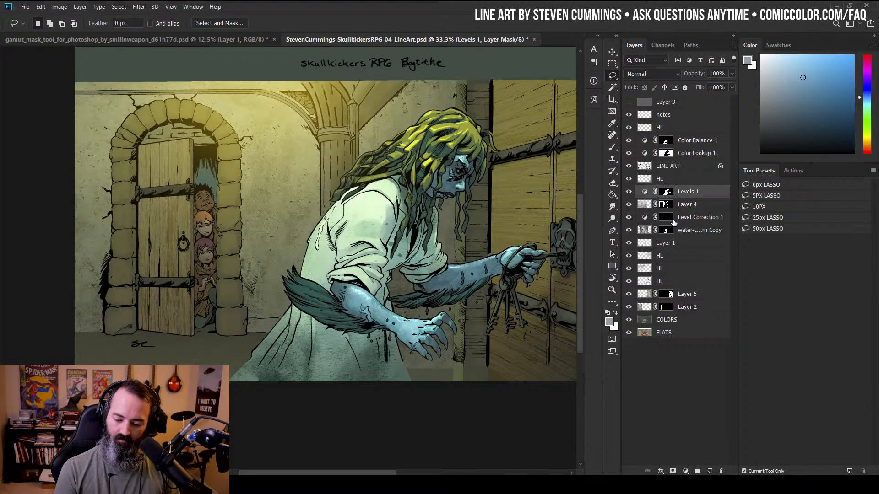
click(668, 218)
key(ctrl+j)
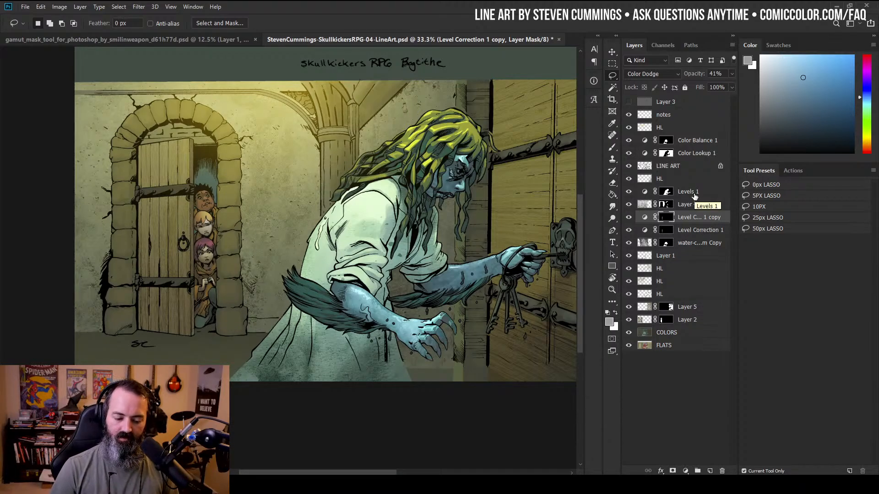
click(700, 219)
Examine the figure, the hand with the keys, the wooden door and the lower edge of the illustration up close
key(z)
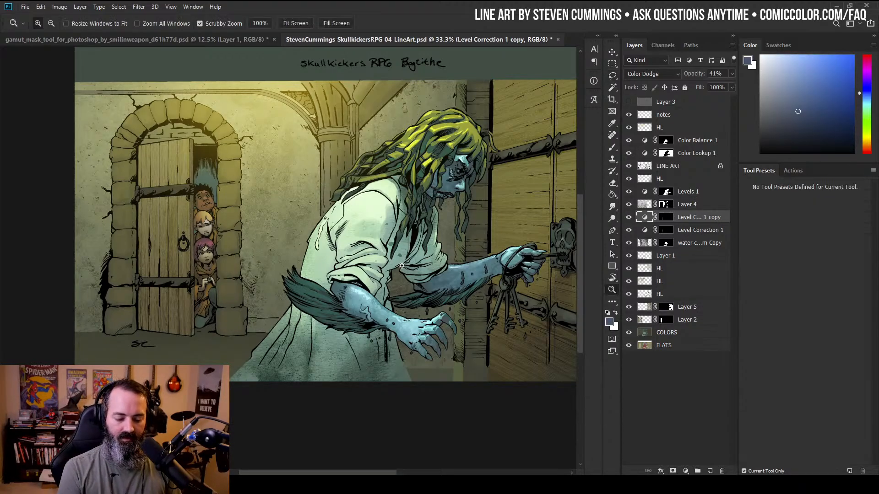
alt+click(433, 266)
alt+click(435, 257)
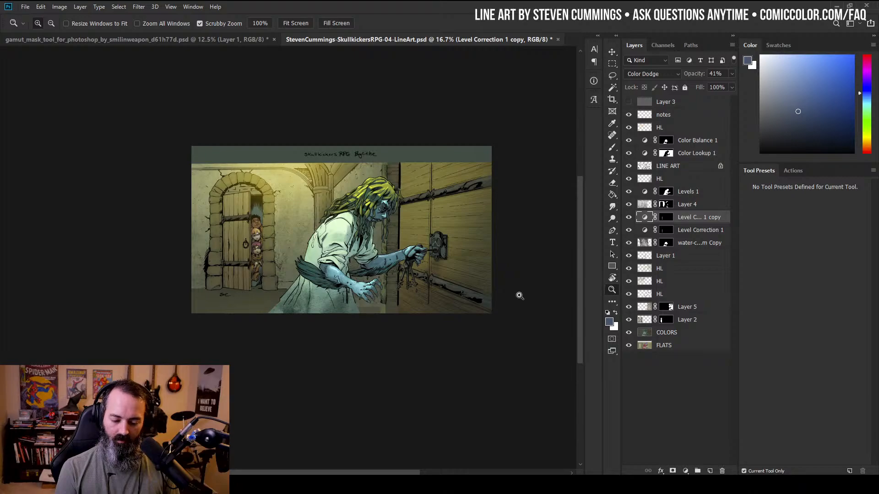
click(412, 298)
click(416, 297)
click(409, 291)
key(l)
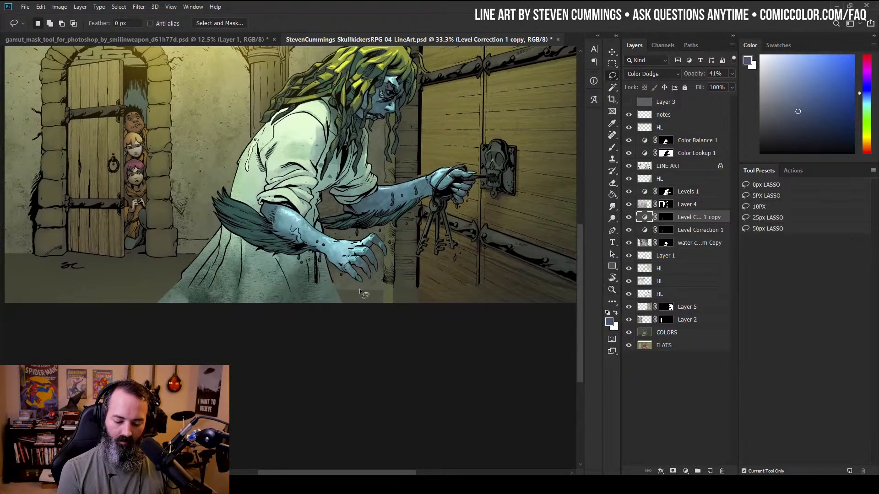
mouse_move(349, 287)
mouse_down()
mouse_move(415, 284)
mouse_move(414, 298)
mouse_move(348, 289)
mouse_up()
key(z)
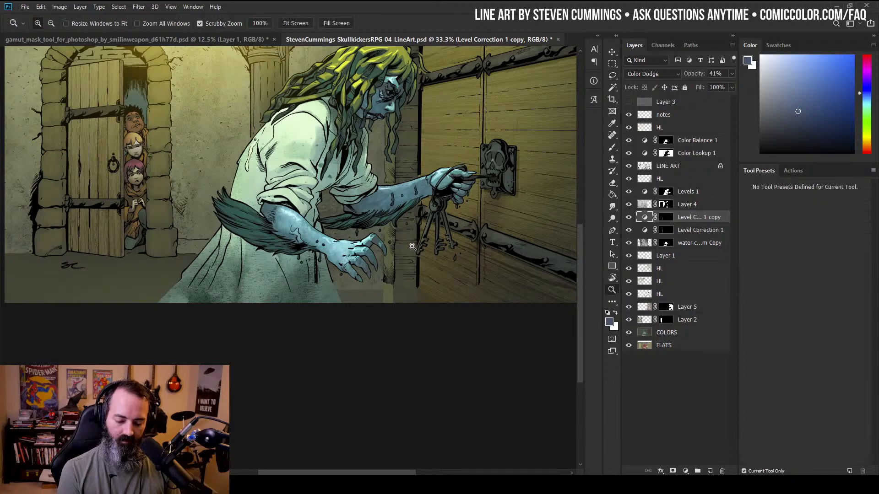
drag(411, 245, 250, 278)
drag(447, 198, 545, 224)
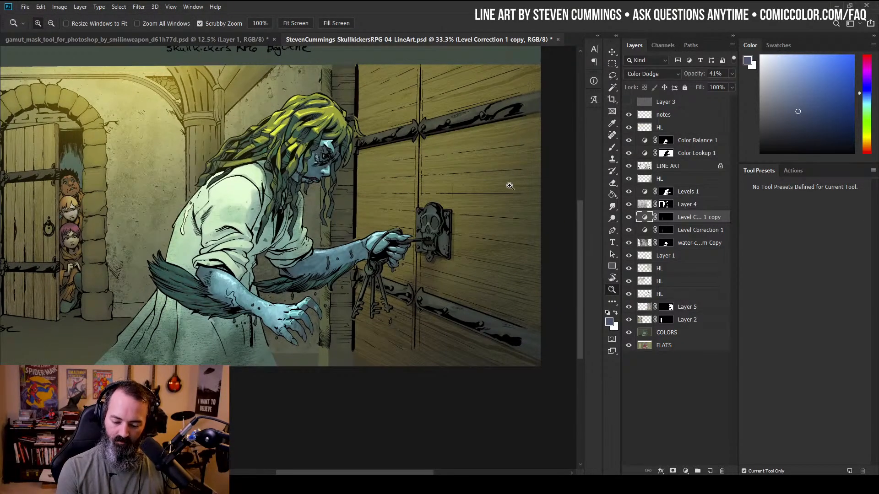
key(l)
mouse_move(516, 274)
mouse_down()
mouse_move(517, 315)
mouse_move(494, 350)
mouse_move(259, 349)
mouse_move(9, 364)
mouse_up()
key(ctrl+d)
drag(443, 141, 515, 162)
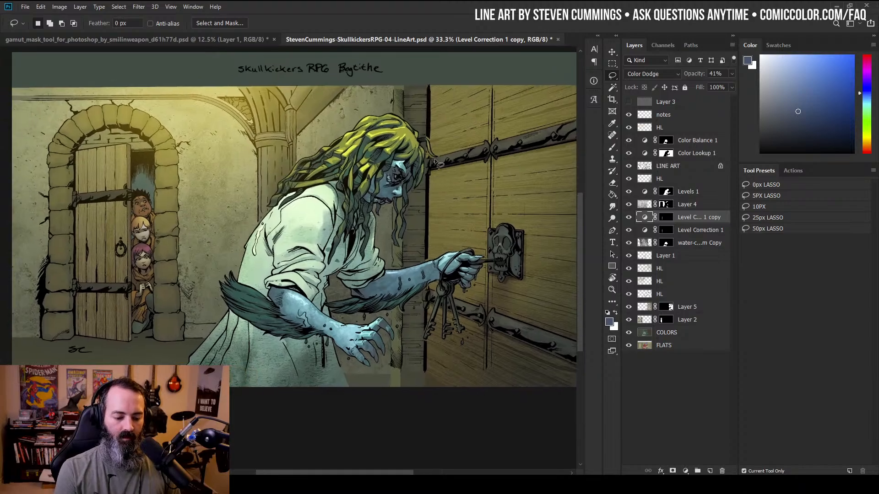
Close the illustration with its changes saved, and close the gamut mask document without saving
click(557, 39)
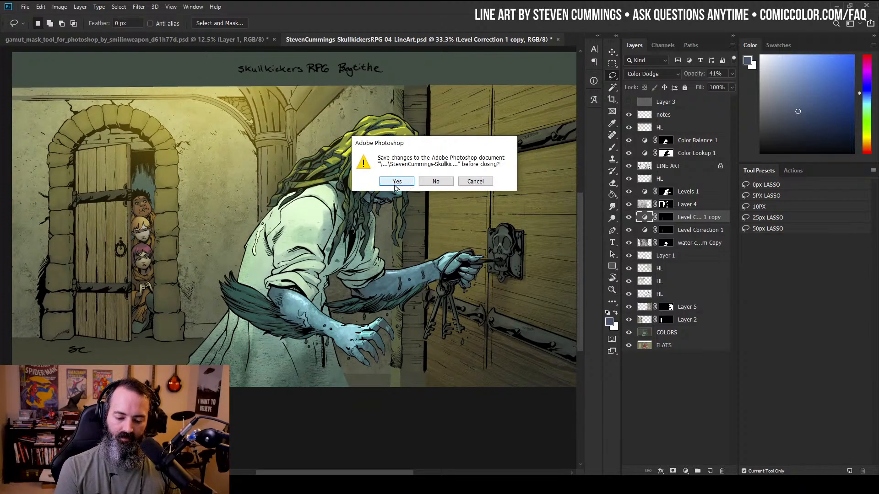
key(Return)
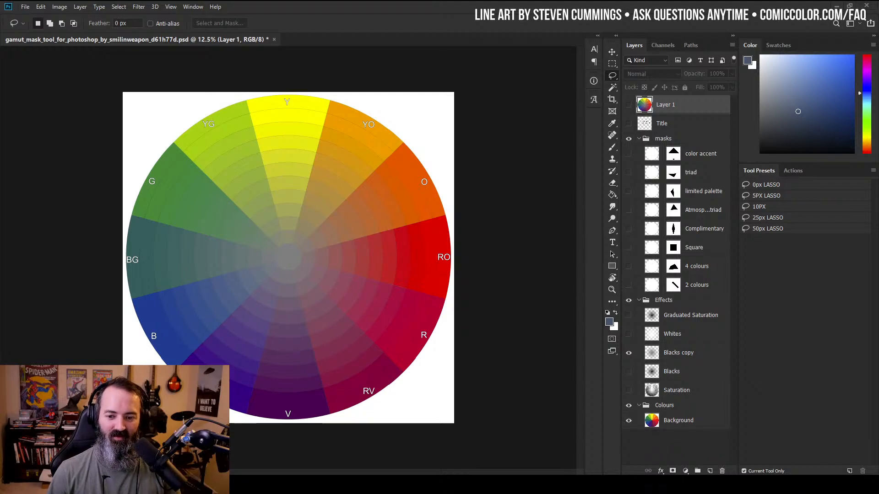
click(274, 39)
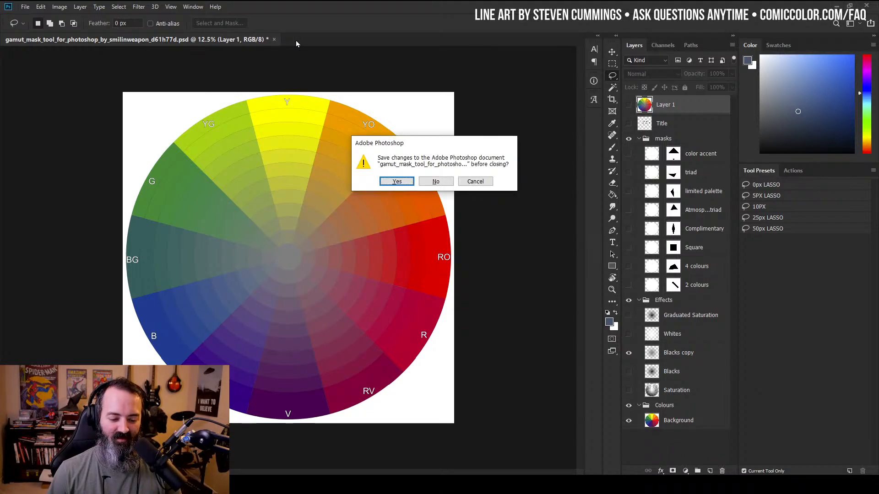
click(435, 182)
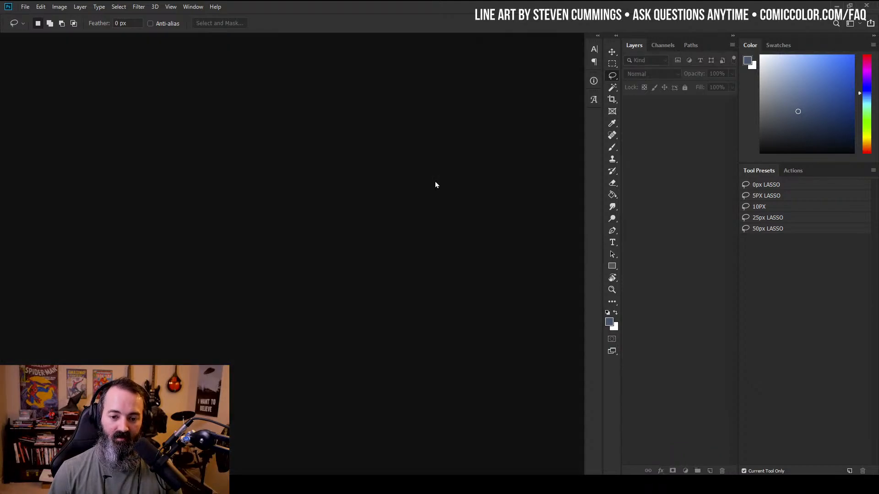
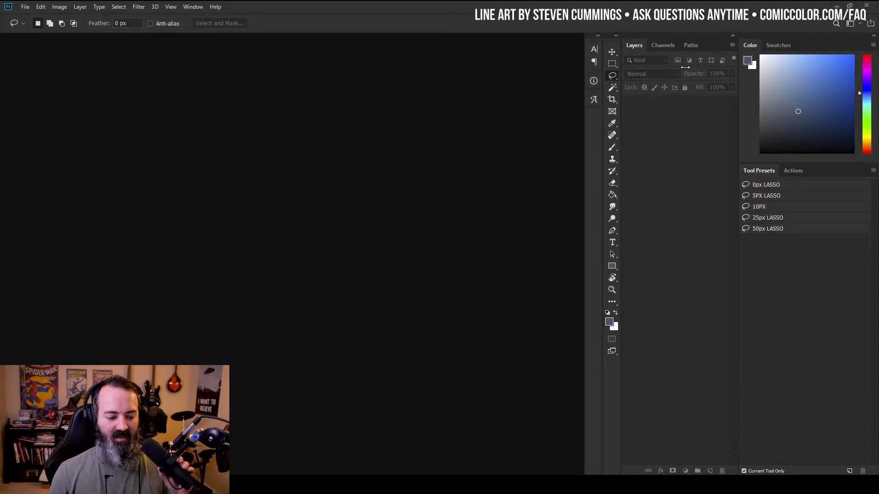
Create a new blank document
click(25, 9)
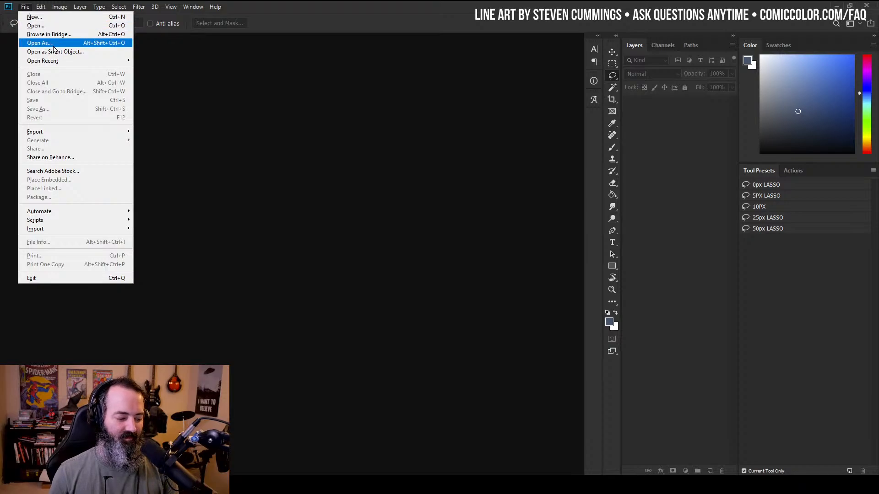
mouse_move(74, 61)
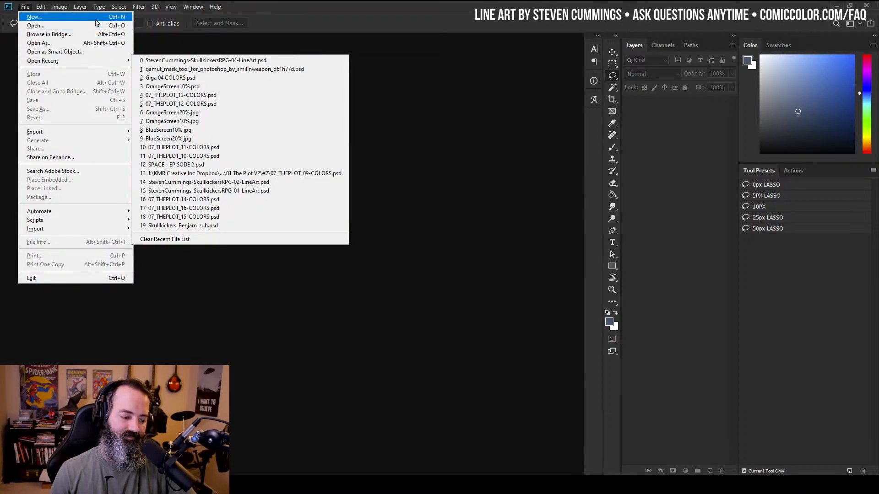
click(28, 18)
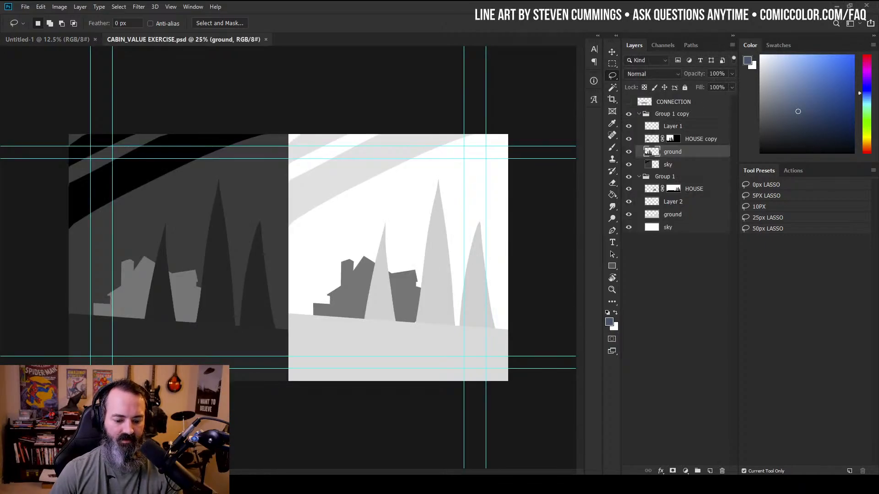
Hide the guides in the cabin value exercise and compare the houses, trees and skies of its dark and light halves
key(ctrl+semicolon)
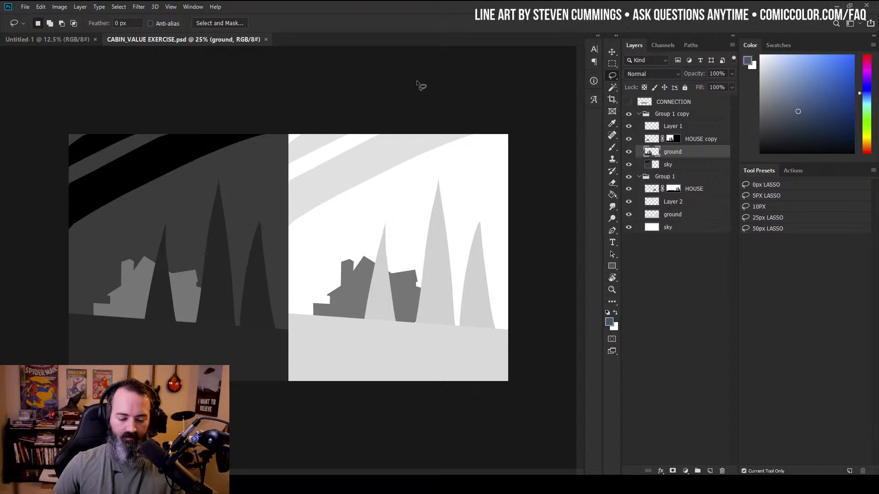
key(z)
click(258, 219)
drag(338, 218, 367, 166)
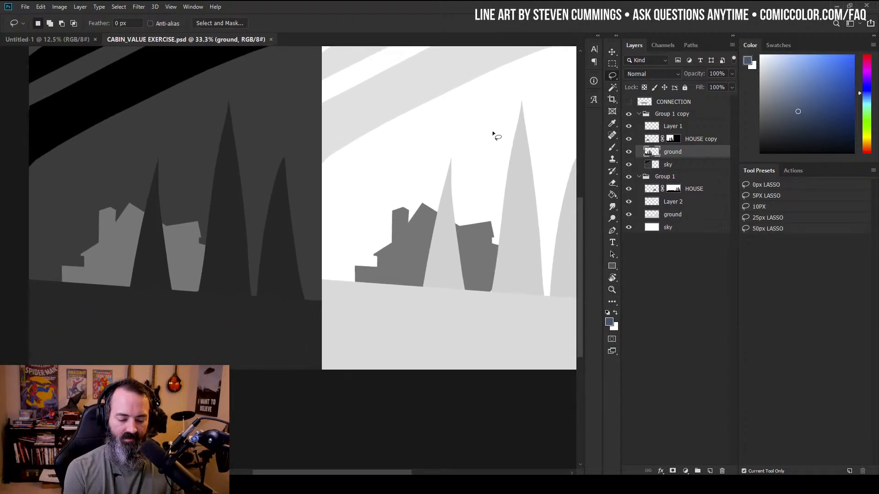
key(z)
alt+click(459, 181)
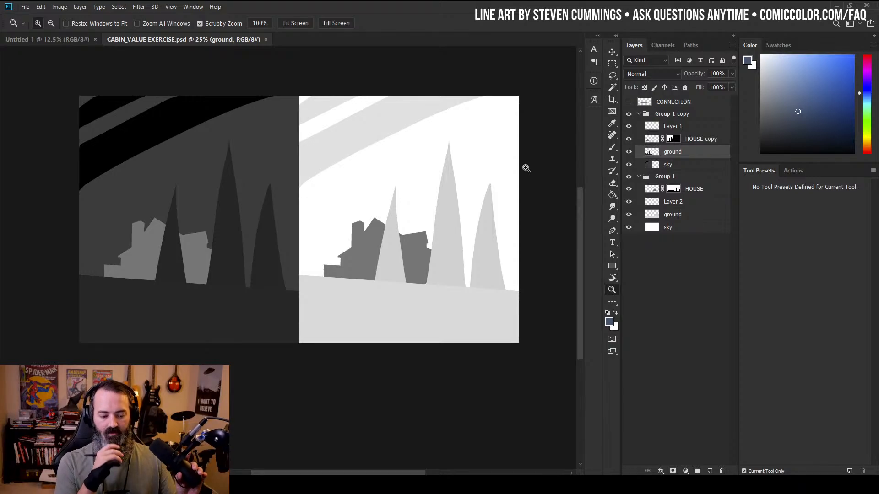
drag(308, 174, 327, 209)
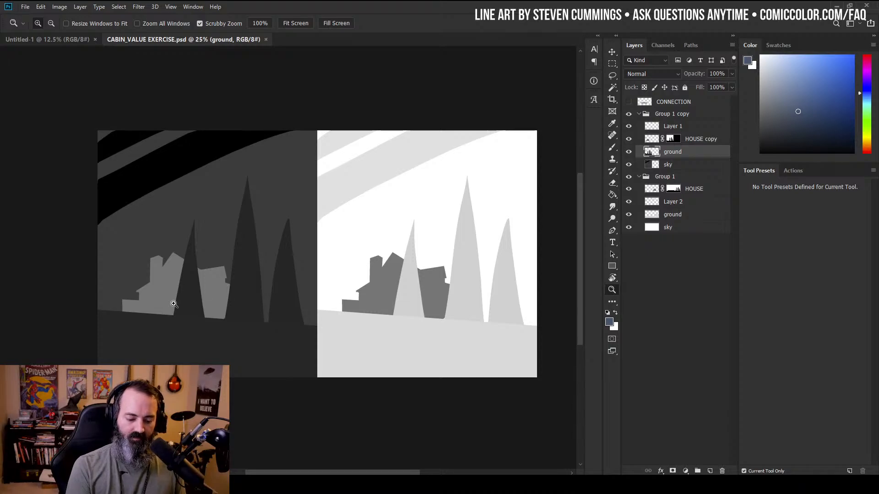
drag(250, 276, 184, 222)
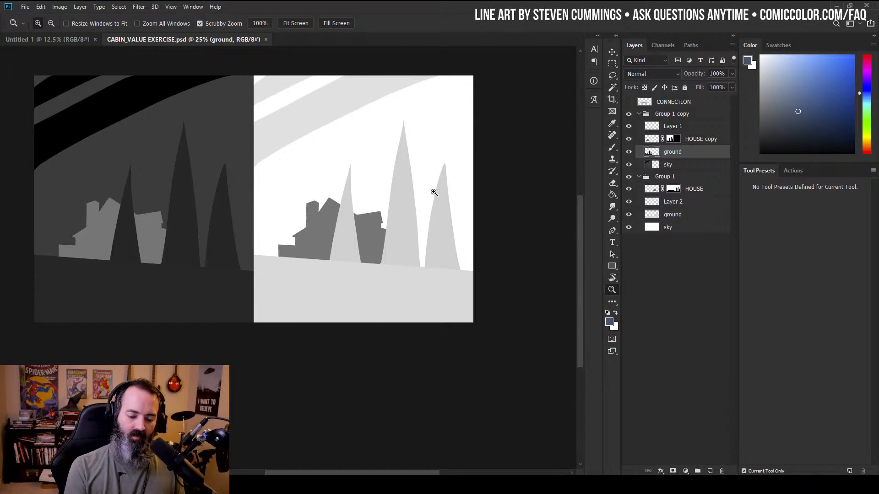
drag(445, 174, 520, 184)
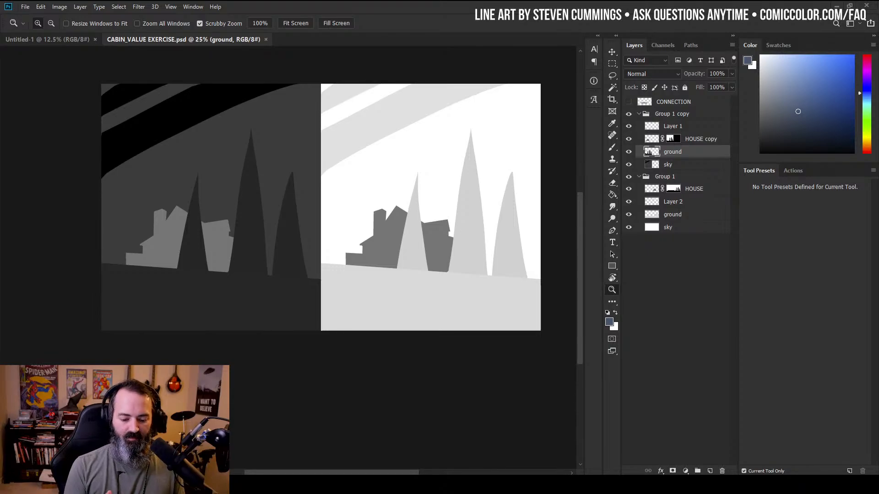
Add a new layer above CONNECTION and sample the gray of the dark half's house for the Pencil tool
click(769, 66)
click(701, 104)
click(709, 470)
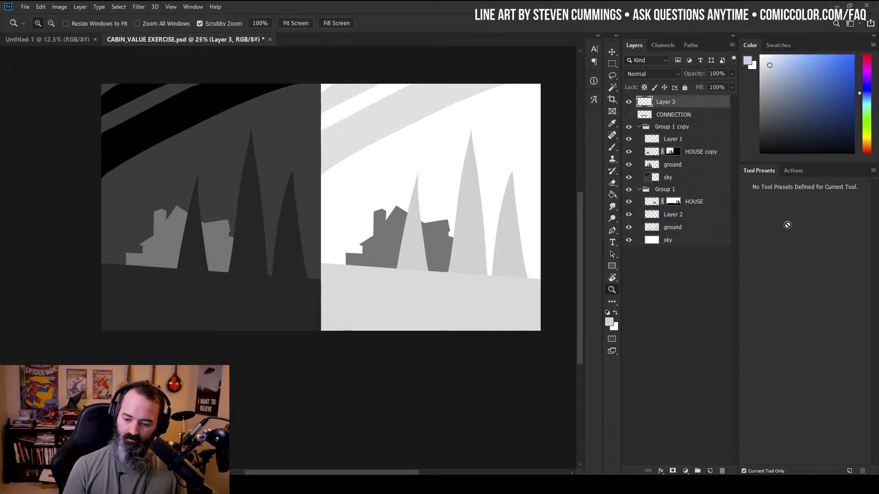
key(b)
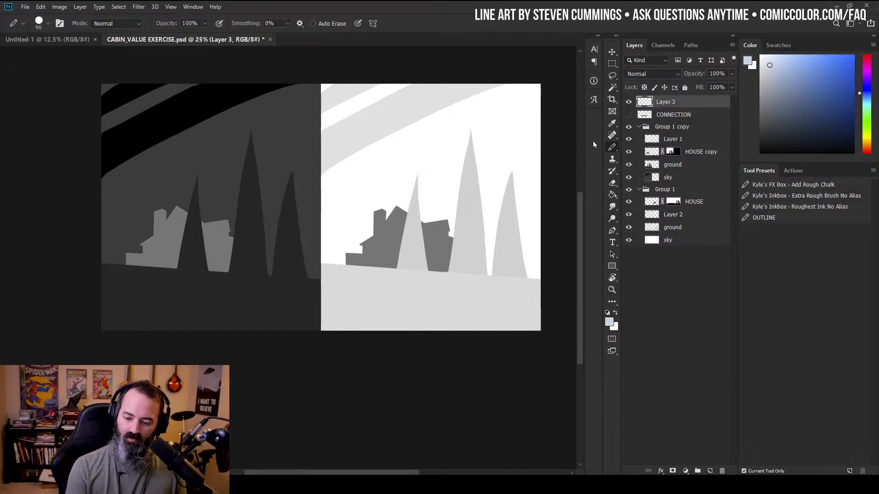
right_click(212, 234)
alt+click(222, 233)
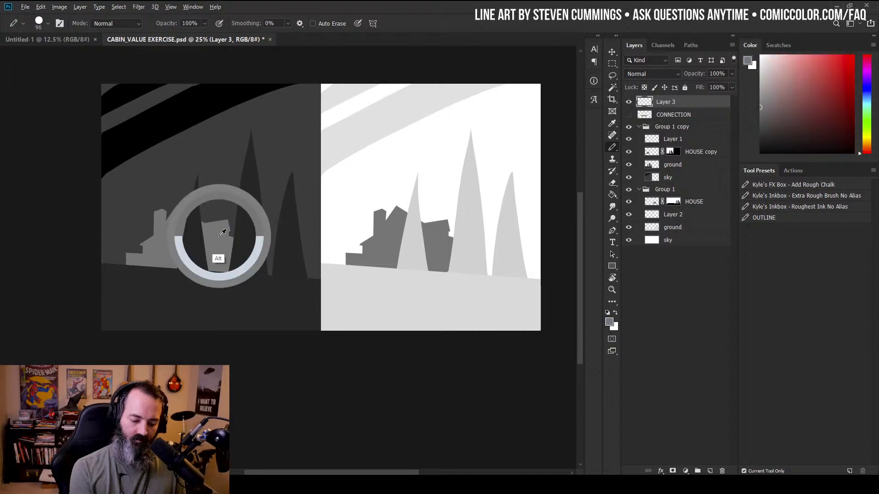
Try bridging the two houses with thin and thick horizontal strokes of the sampled gray, and undo the strokes
drag(227, 247, 389, 248)
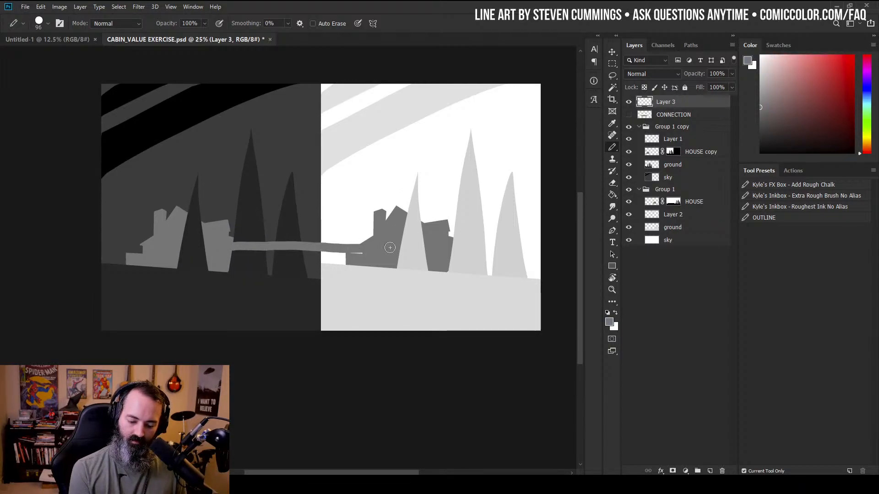
key(ctrl+z)
mouse_move(294, 249)
mouse_down()
mouse_move(320, 248)
mouse_move(253, 240)
mouse_move(381, 243)
mouse_up()
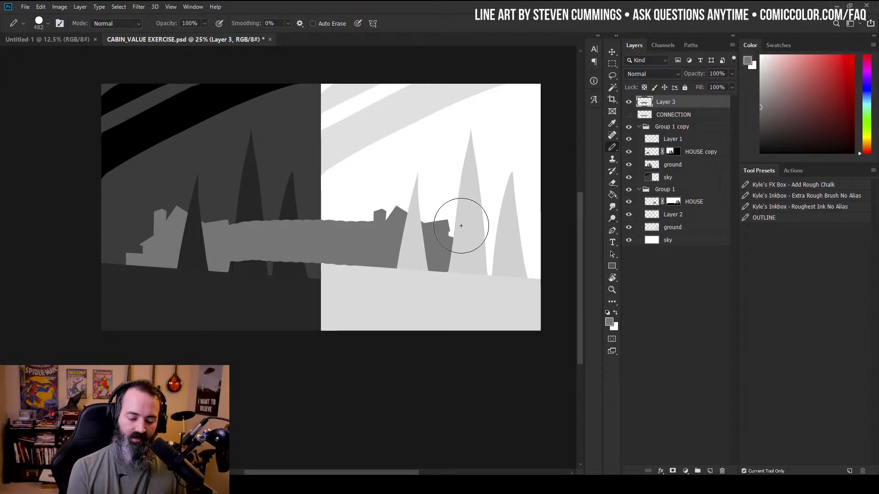
key(ctrl+z)
drag(348, 247, 343, 249)
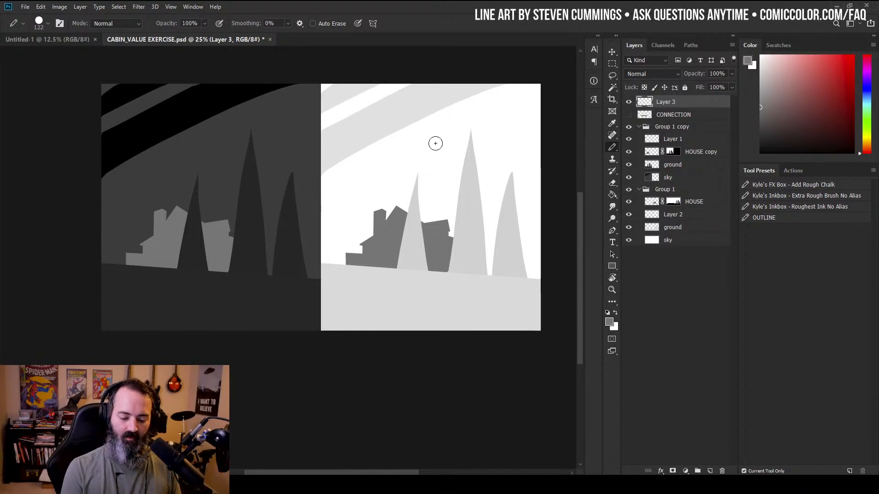
Switch to the soft Brush, enlarge it to about 2074 px, and sample the gray of the dark half's house
key(b)
alt+click(248, 233)
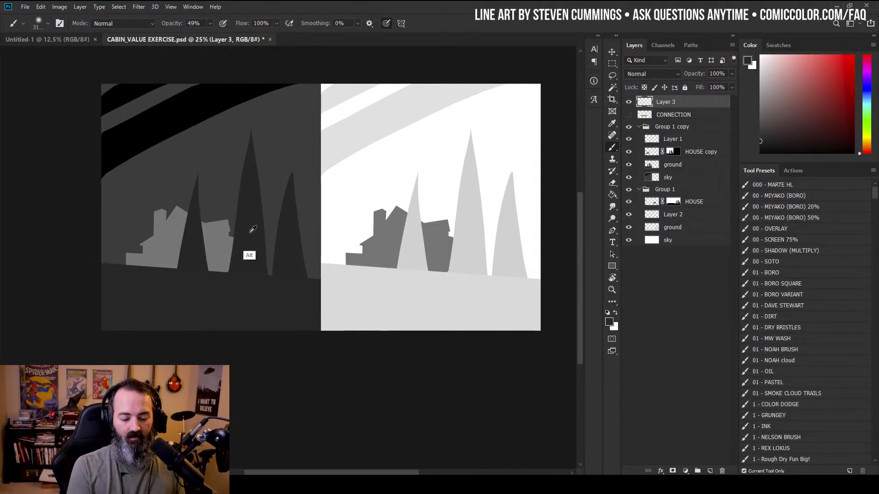
drag(325, 212, 253, 228)
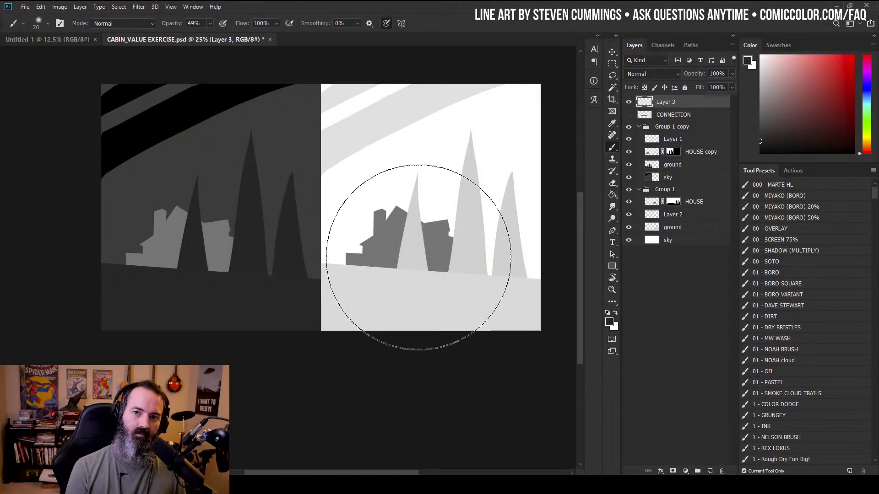
right_click(214, 235)
alt+click(216, 233)
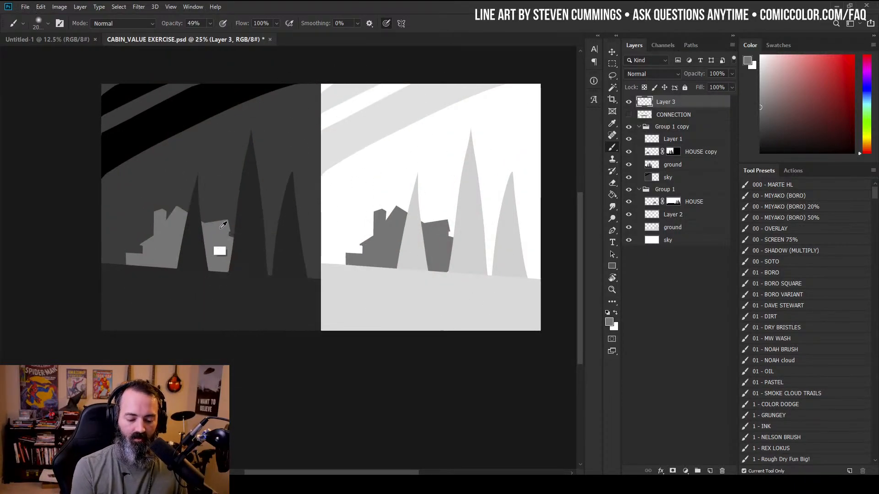
Brush soft shading of the sampled gray over the ground around both houses, undoing the first attempt at the dark house
mouse_move(137, 239)
mouse_down()
mouse_move(224, 160)
mouse_move(160, 277)
mouse_up()
key(ctrl+z)
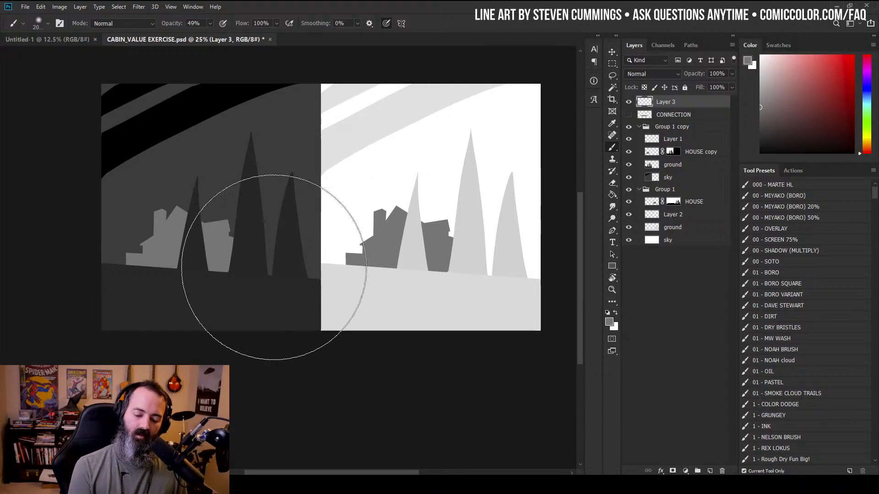
mouse_move(384, 274)
mouse_down()
mouse_move(400, 279)
mouse_move(431, 343)
mouse_move(254, 381)
mouse_up()
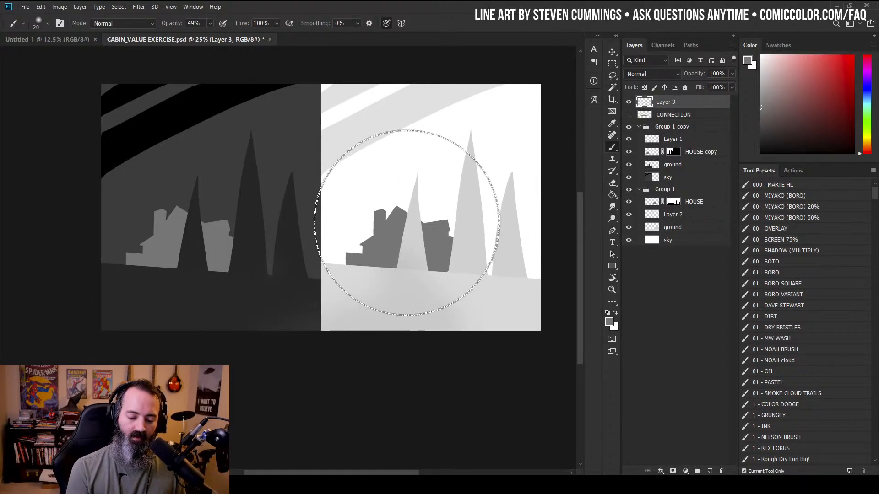
Sample the gray of the light half's house as the brush color
right_click(389, 226)
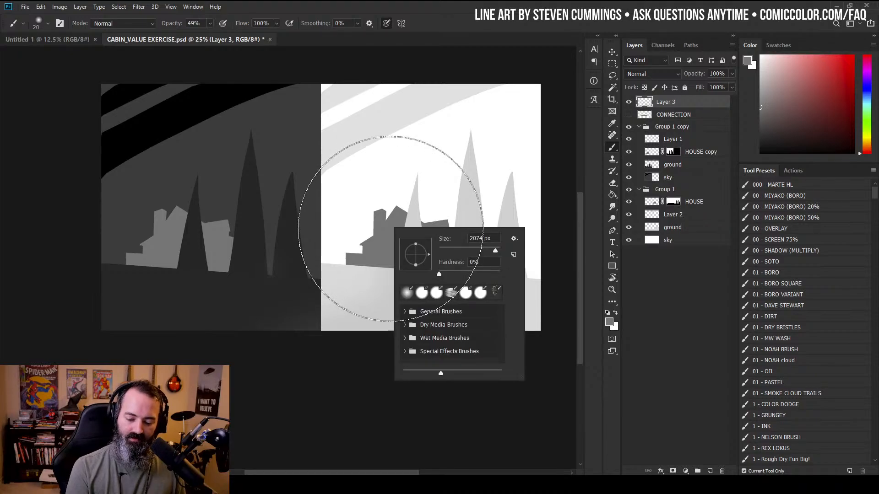
key(alt)
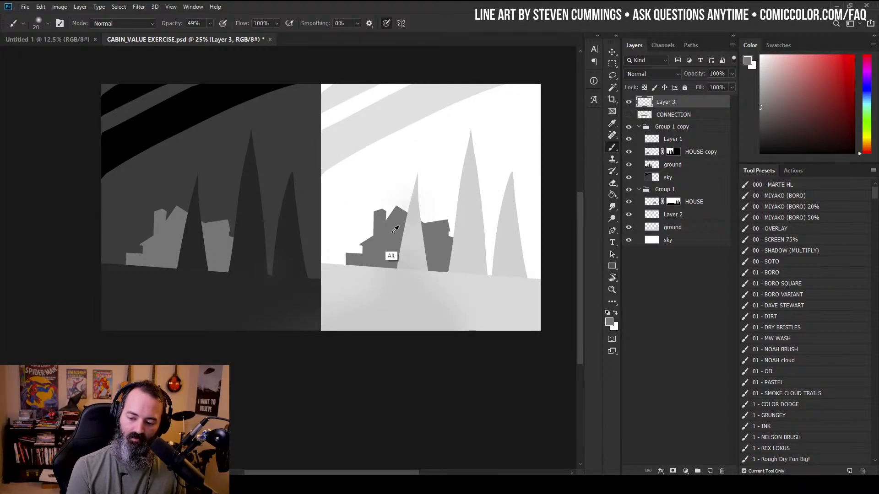
alt+click(392, 229)
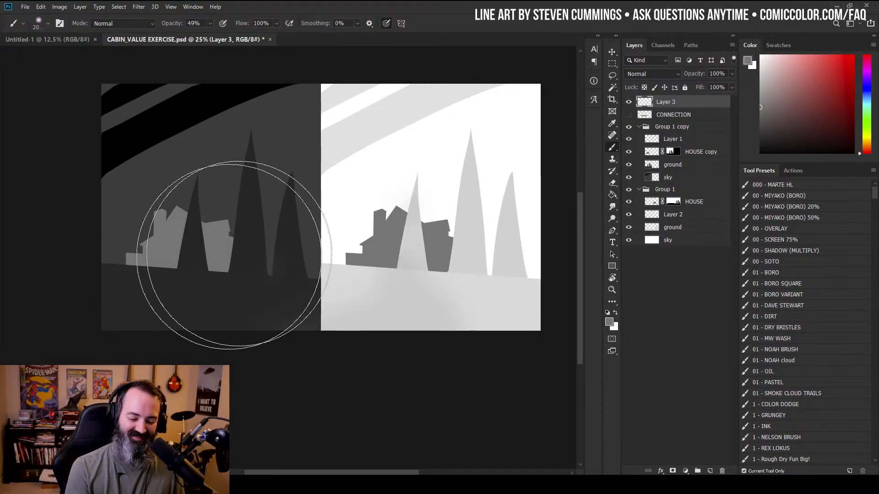
Zoom out on the finished comparison and close CABIN_VALUE EXERCISE.psd
key(z)
alt+click(341, 192)
drag(391, 195, 456, 181)
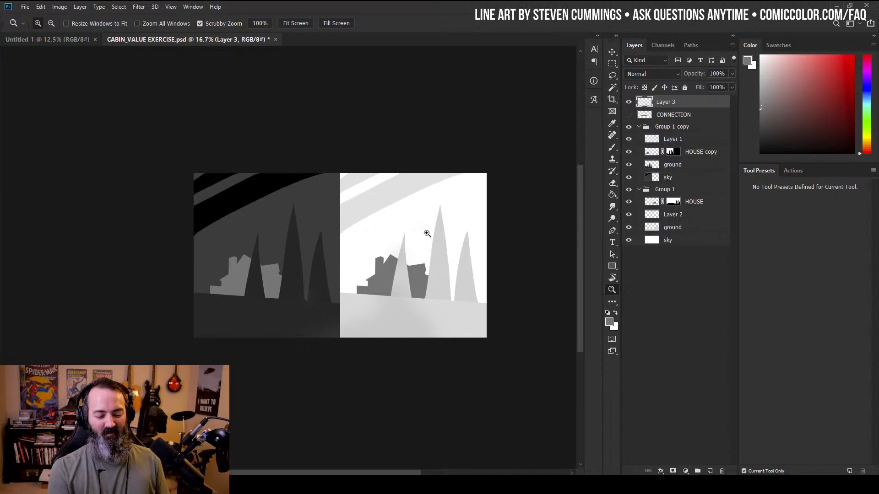
click(275, 40)
click(437, 182)
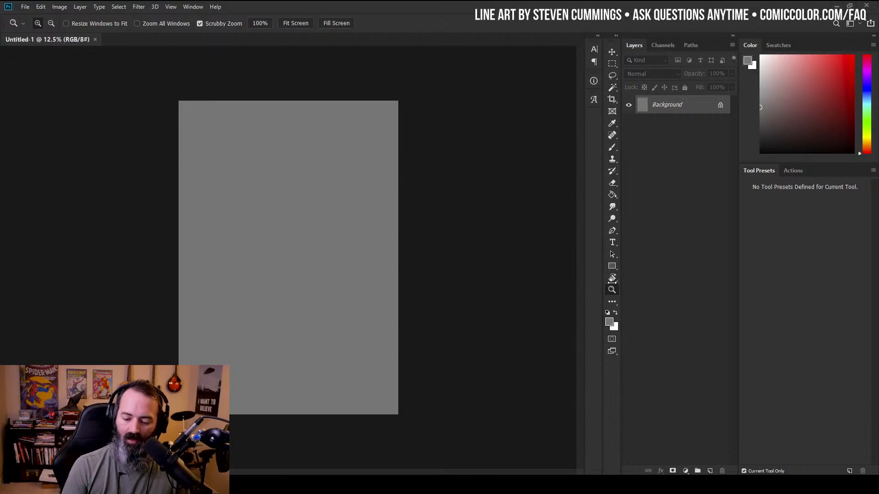
click(609, 321)
click(609, 322)
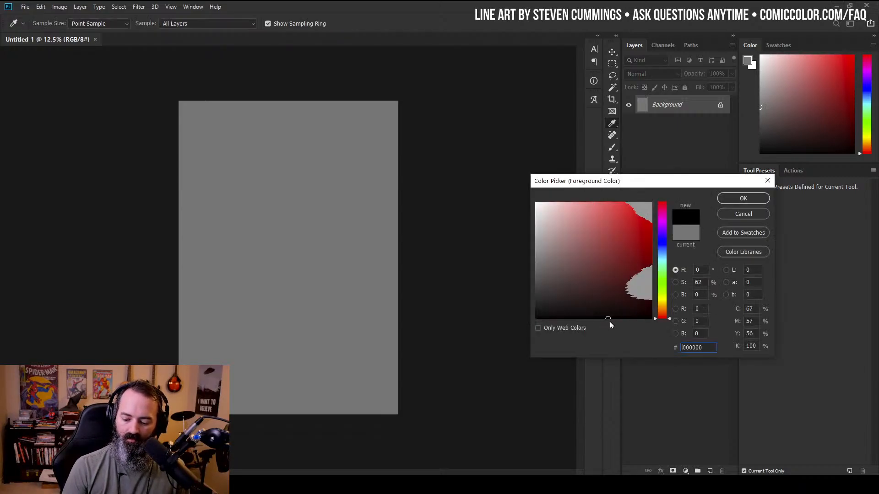
click(743, 214)
key(z)
Switch to Clip Studio Paint and set the main color's Lab values to L 50, a 0 and b 0
key(alt+Tab)
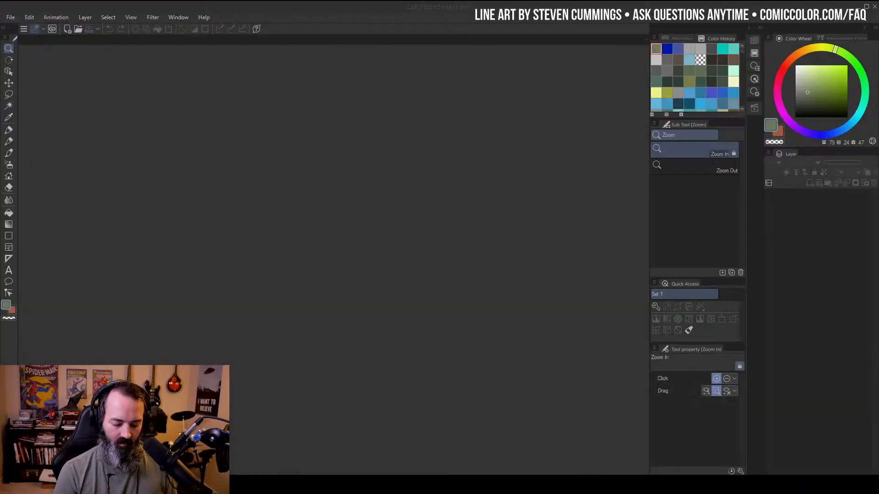
double_click(771, 125)
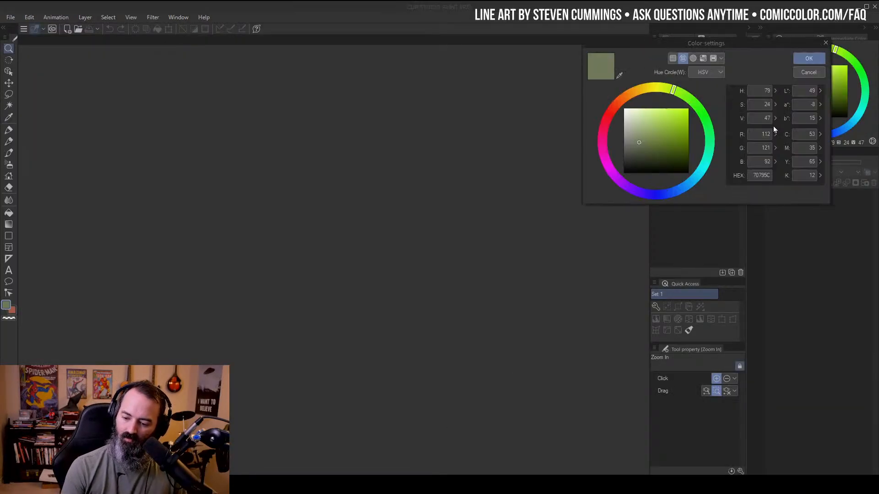
drag(777, 44, 628, 87)
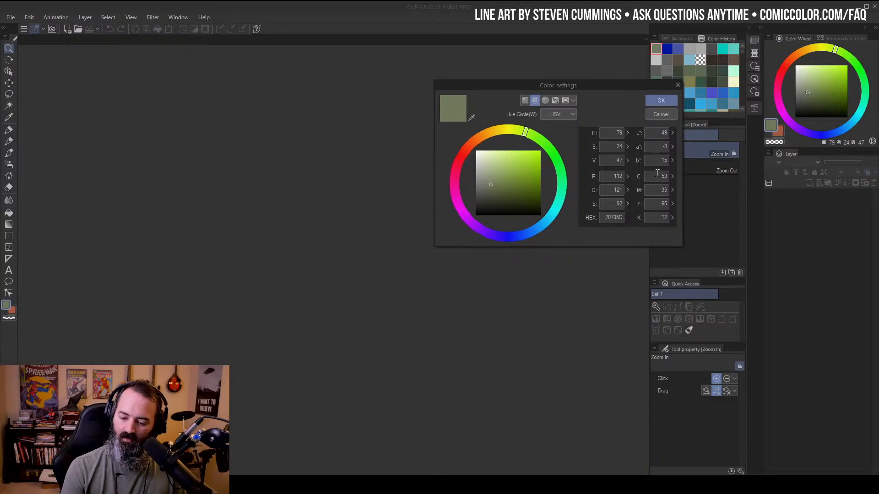
click(664, 133)
text(50)
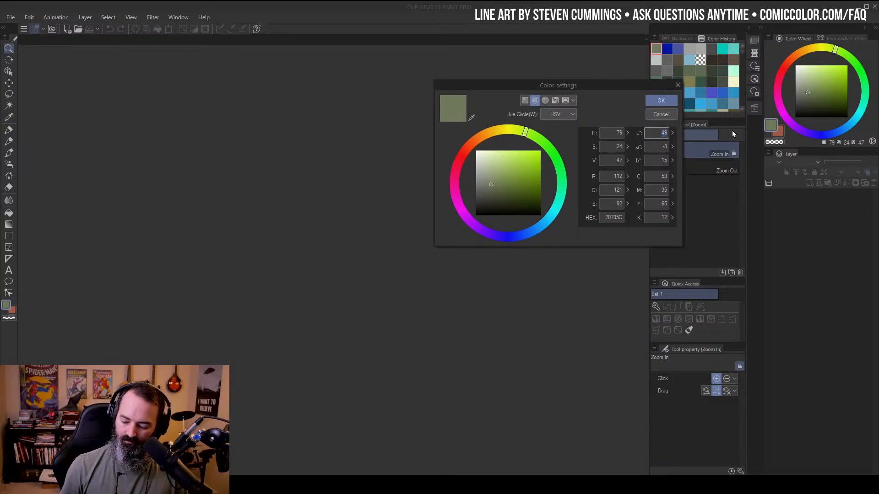
key(Return)
key(Tab)
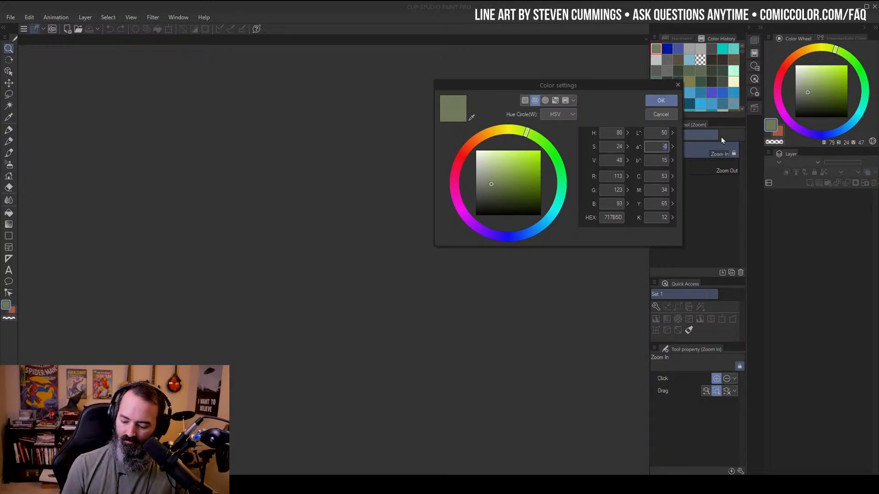
text(0)
key(Tab)
text(0)
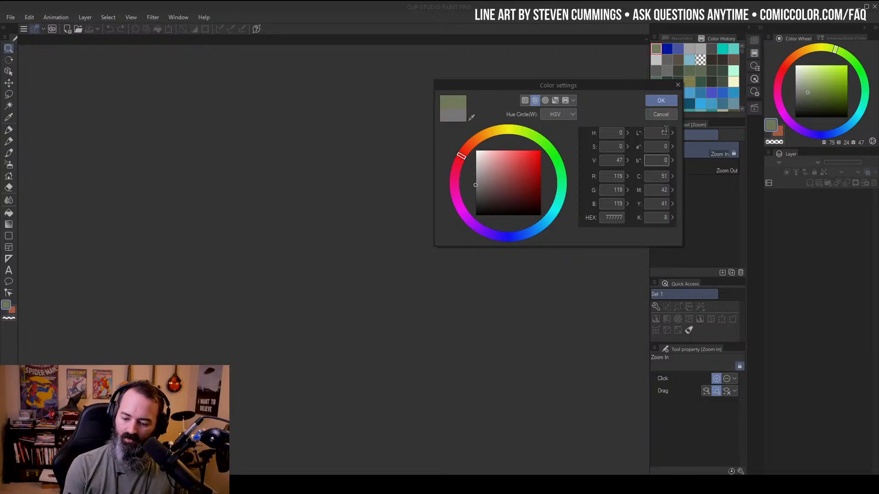
Set the main color's HSV brightness (V) to 50 and apply the color
click(611, 161)
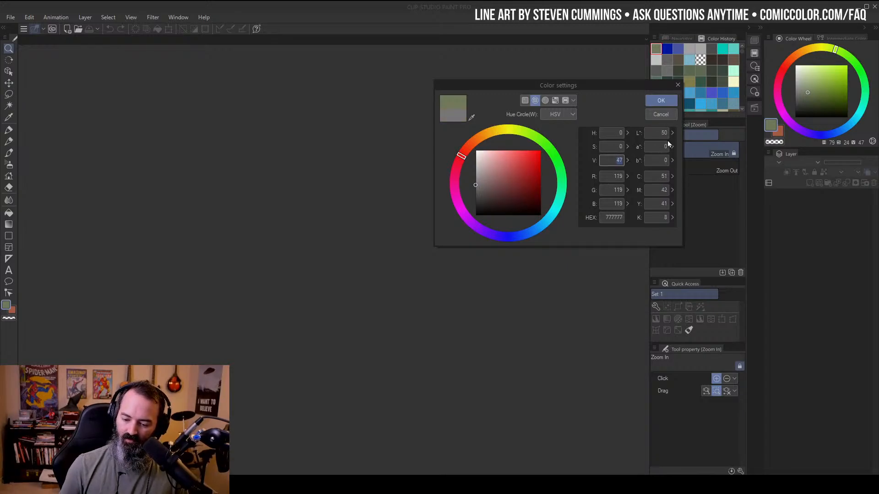
text(50)
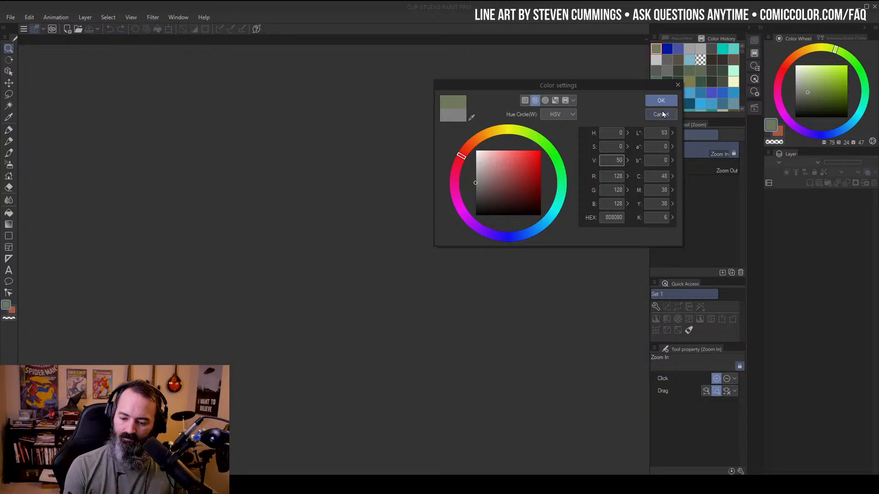
key(Return)
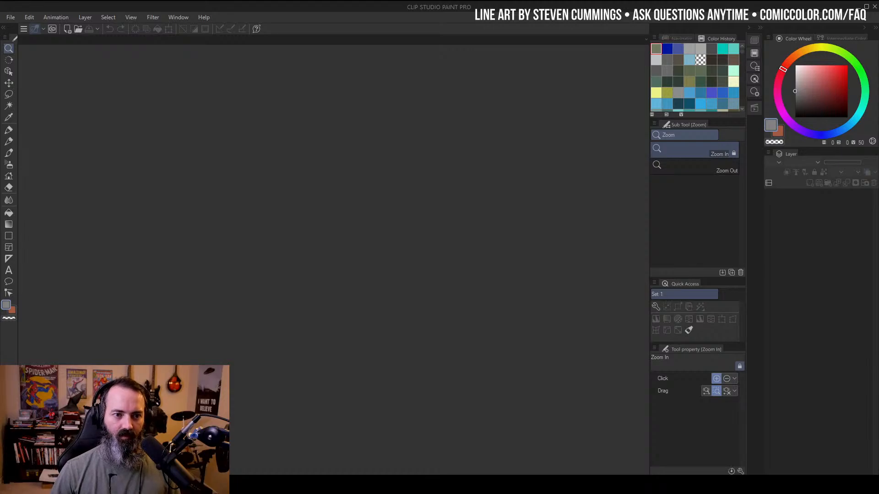
Switch to the web browser and go to comiccolor.com
drag(878, 87, 528, 2)
click(414, 22)
text(lear)
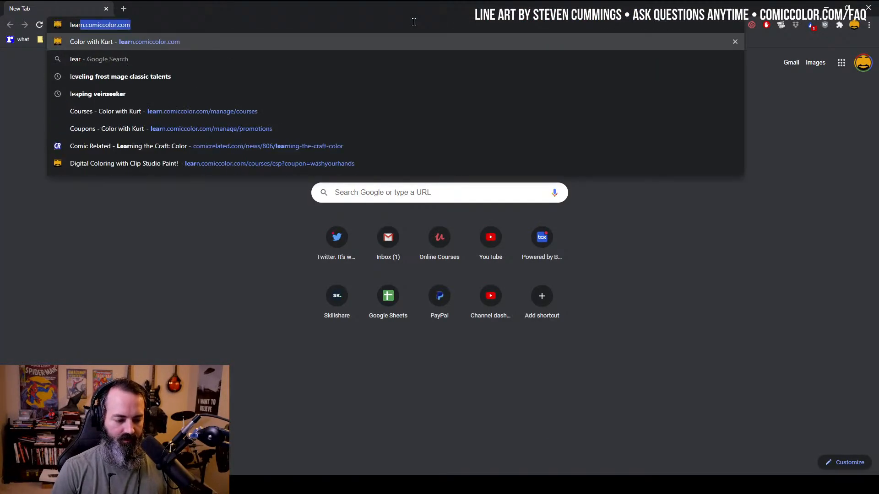
key(BackSpace)
key(BackSpace)
key(BackSpace)
key(BackSpace)
key(BackSpace)
text(comic)
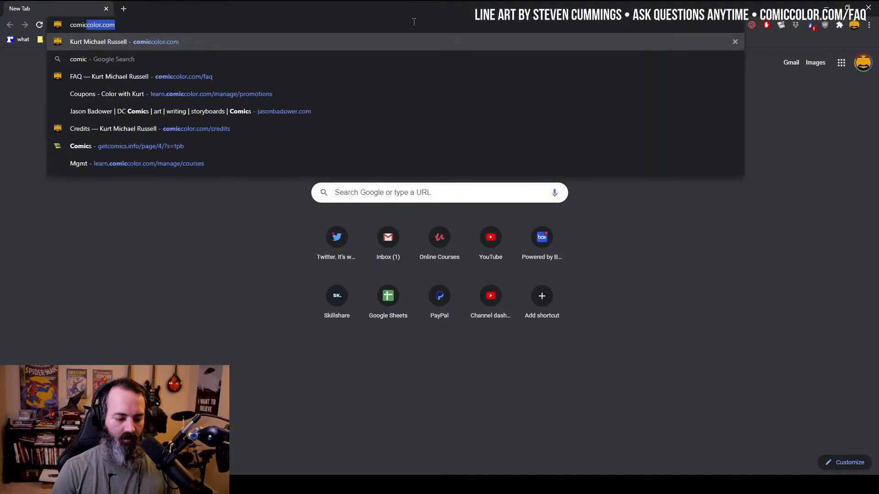
key(Return)
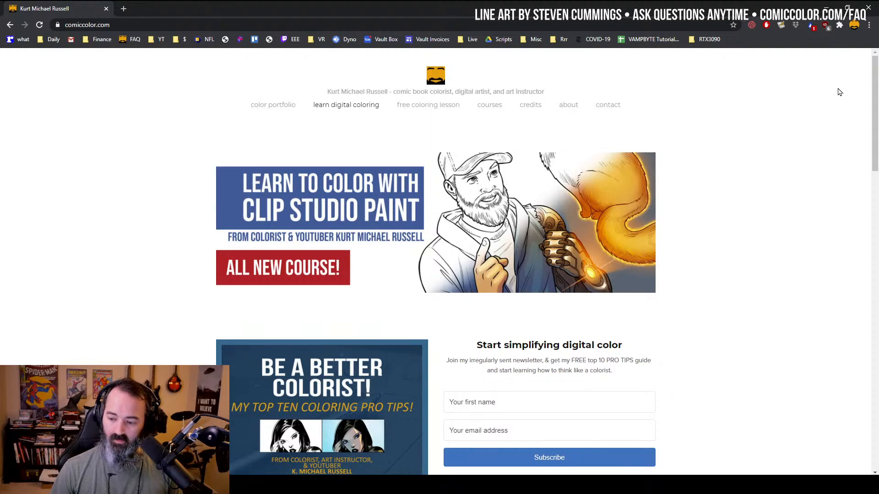
Find the courses section of the homepage and open the learn.comiccolor.com site from it
scroll(867, 80, down, 2)
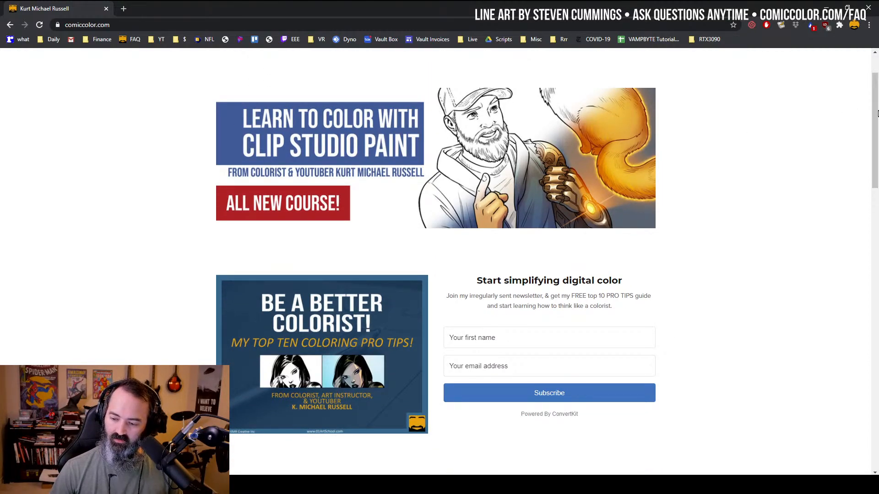
scroll(869, 119, down, 2)
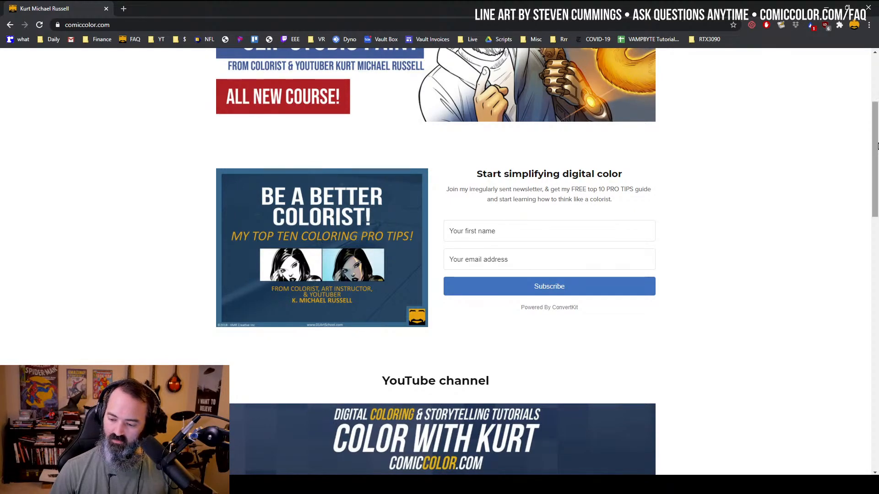
scroll(875, 228, down, 7)
scroll(875, 227, down, 4)
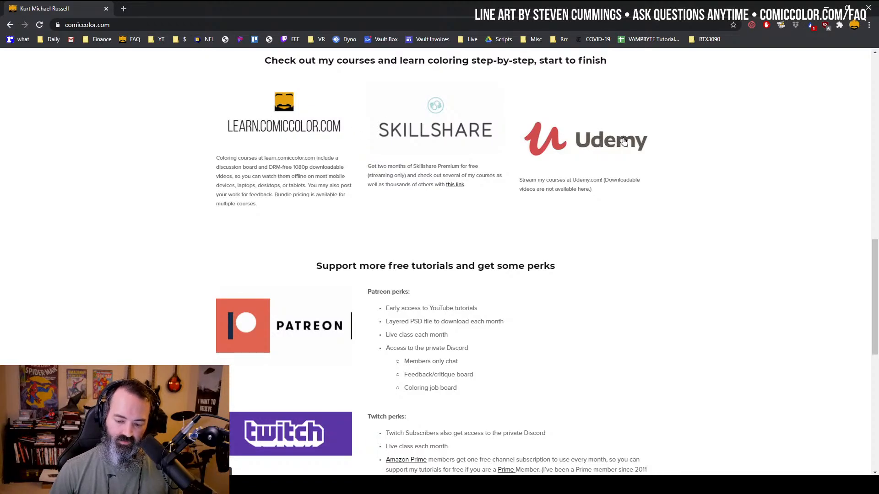
click(268, 128)
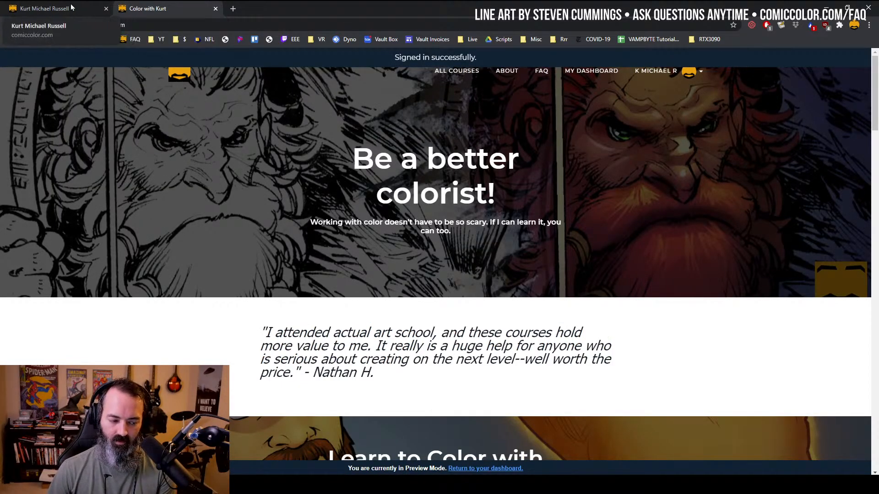
Cancel saving GOXLR_1.3.23_Build_75.bin and close its blank browser tab
scroll(467, 233, down, 20)
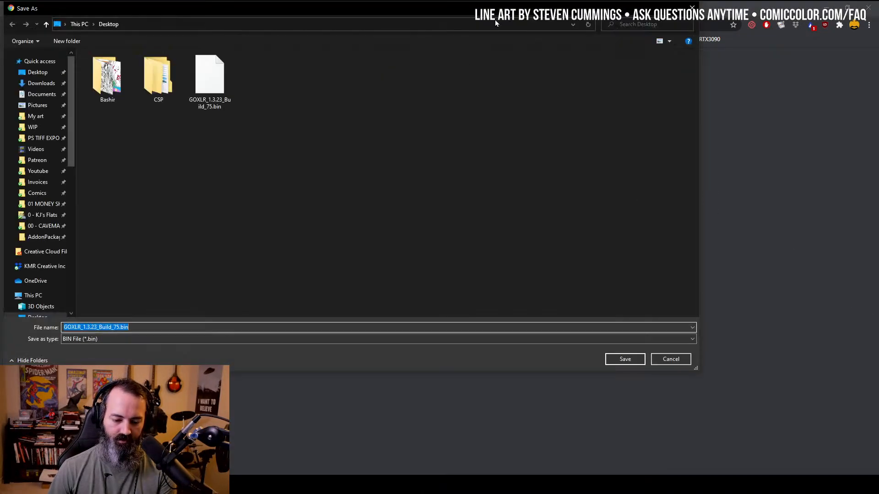
click(691, 8)
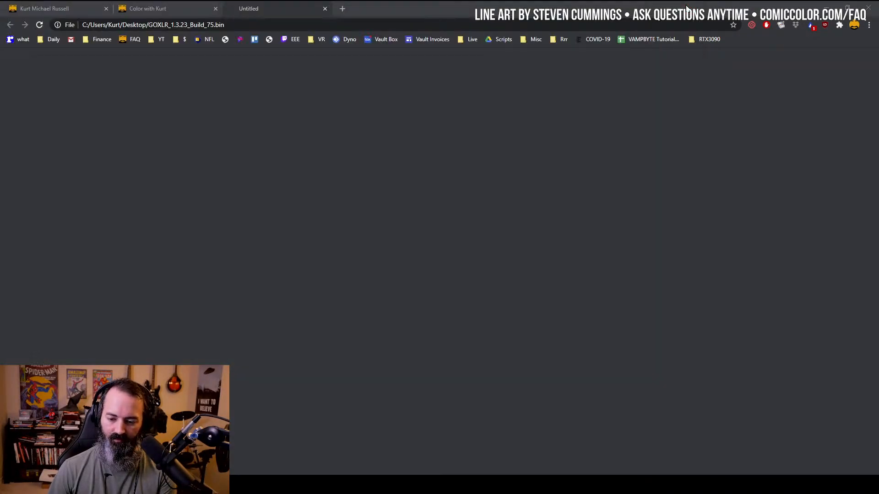
click(325, 9)
Look through the course list on learn.comiccolor.com, from the Clip Studio Paint course down to Practical Color Theory for Digital Artists
scroll(785, 167, up, 3)
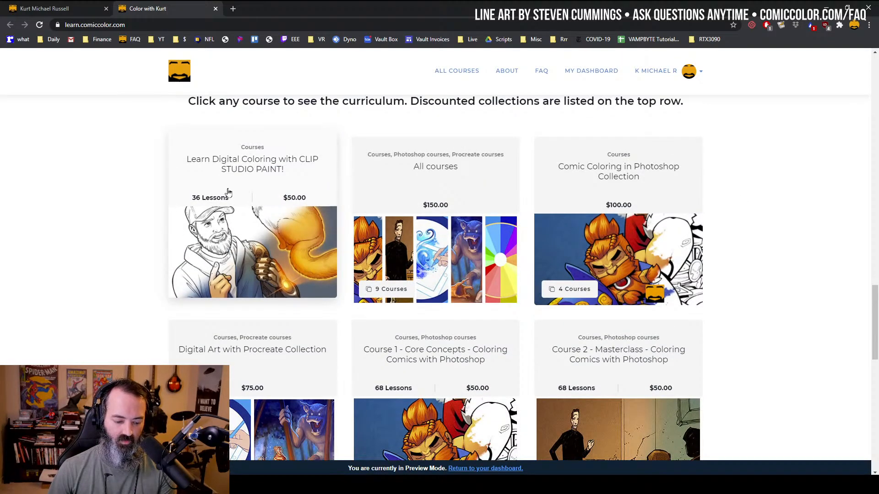
scroll(341, 176, down, 1)
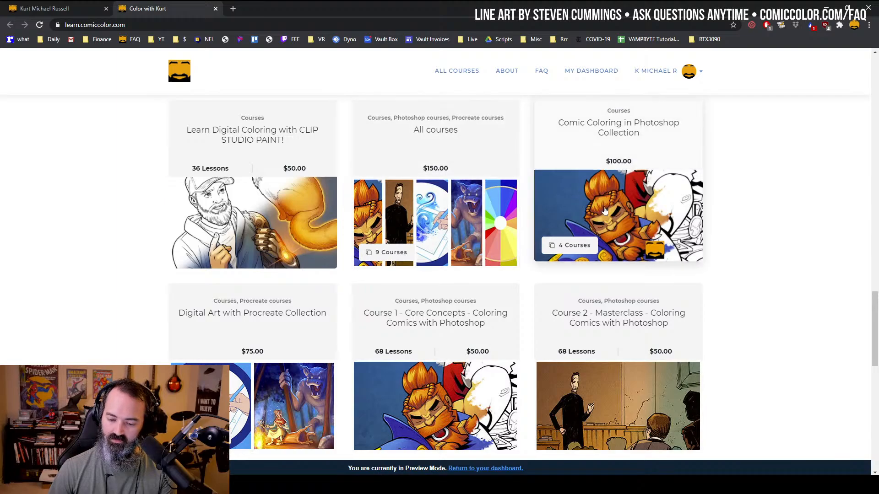
scroll(618, 138, down, 1)
scroll(282, 201, down, 4)
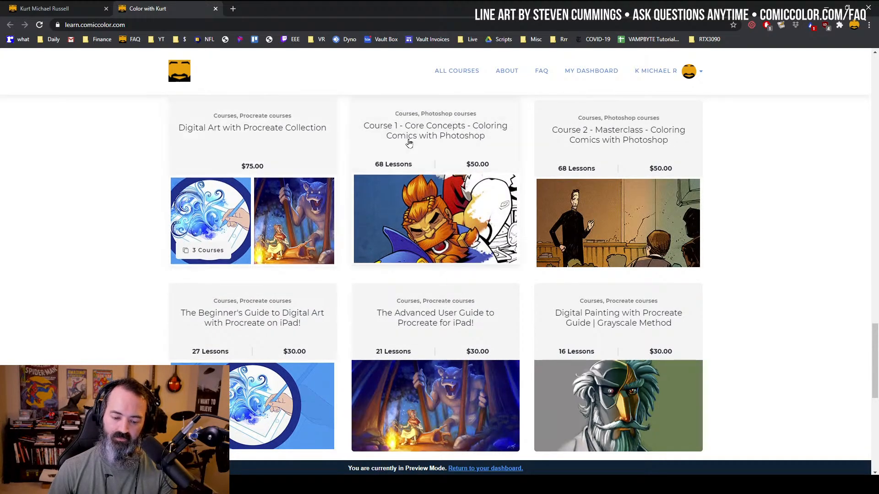
scroll(256, 233, down, 2)
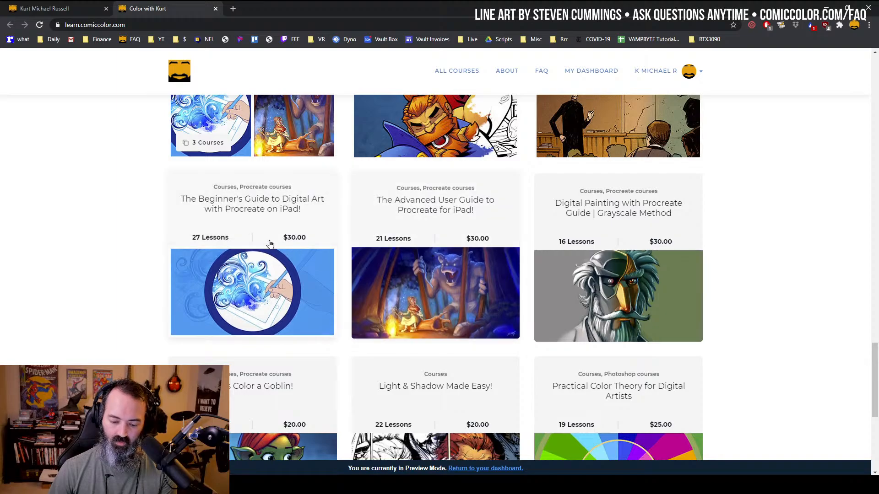
scroll(460, 233, down, 1)
scroll(461, 233, down, 2)
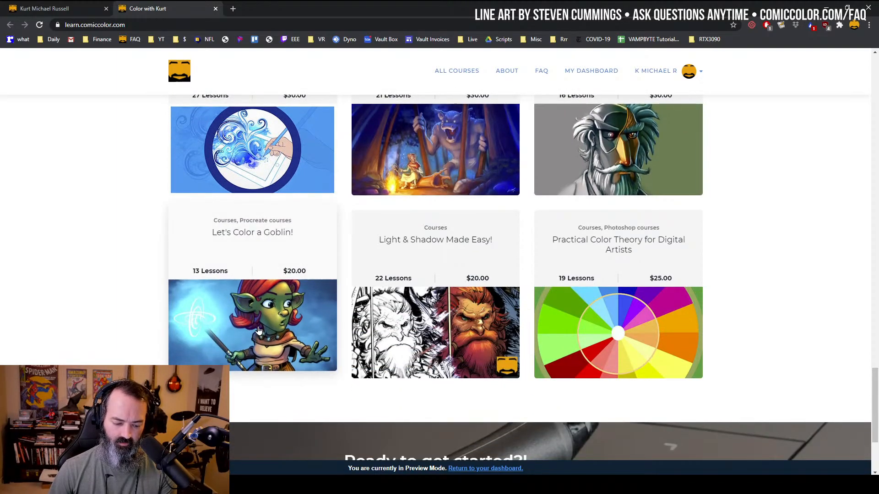
scroll(646, 315, down, 2)
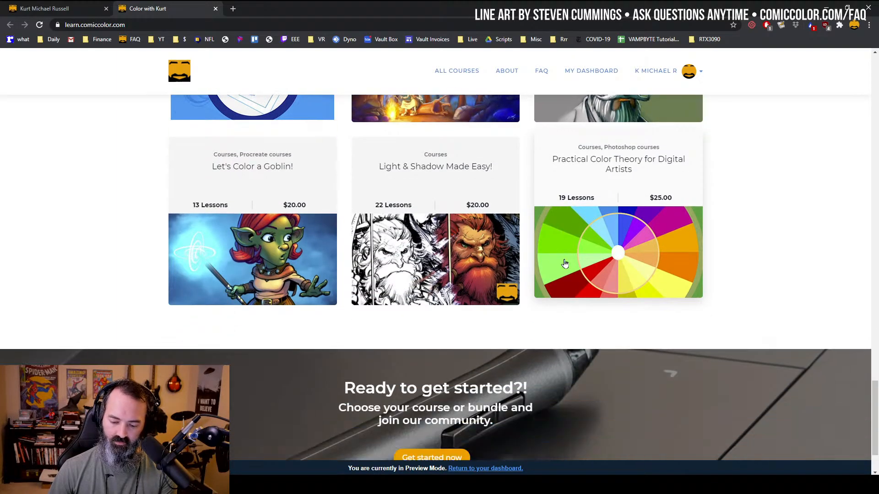
Review the individual courses and discounted collections once more, going back up to the beginning of the learn.comiccolor.com page
scroll(581, 364, down, 2)
scroll(508, 290, up, 16)
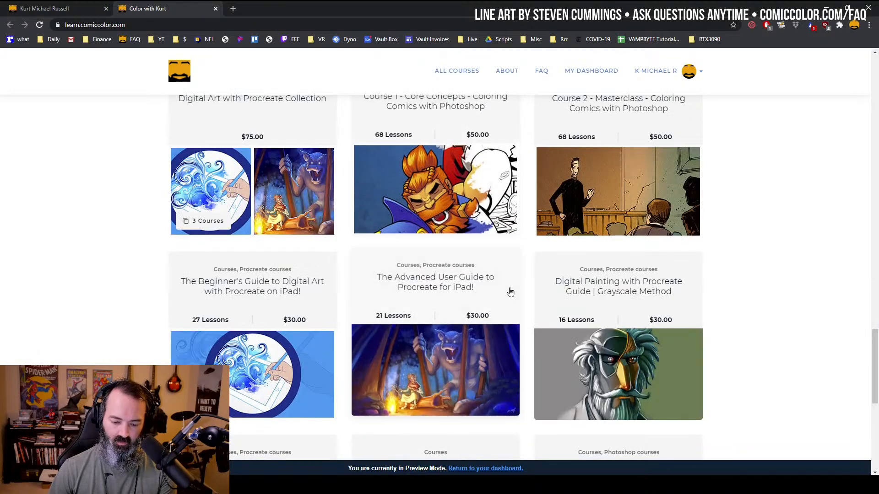
scroll(500, 238, down, 16)
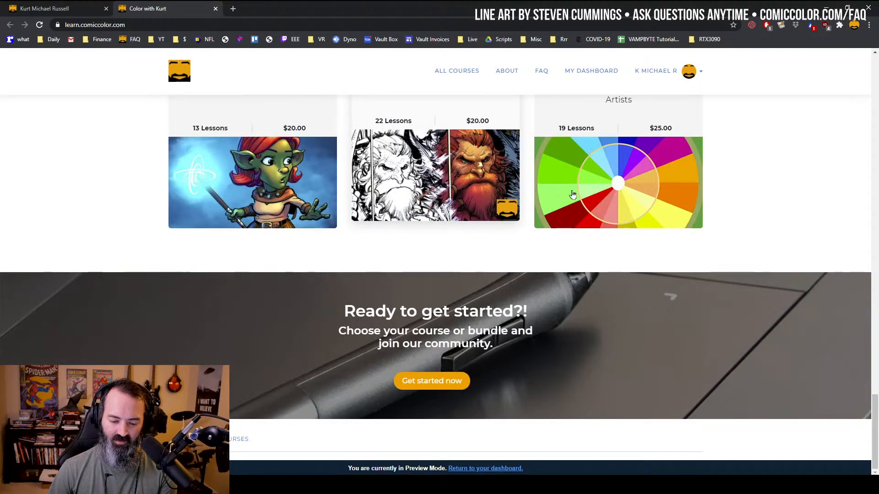
scroll(520, 251, up, 15)
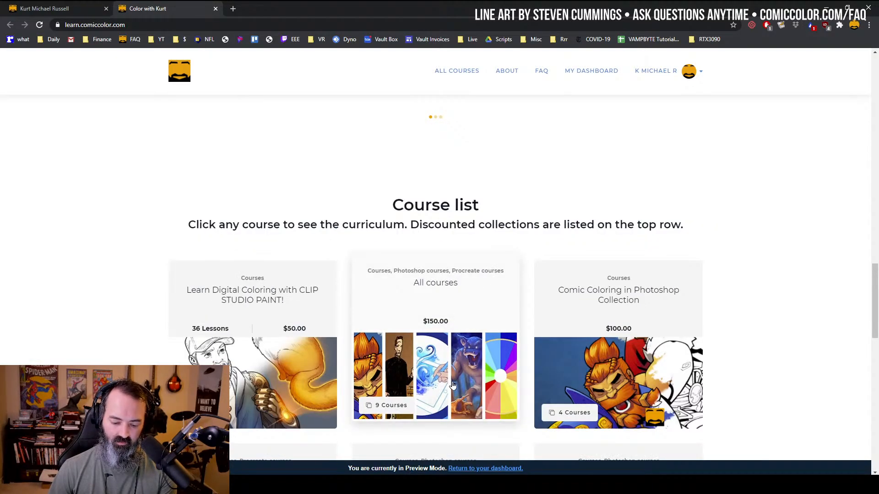
scroll(458, 305, down, 2)
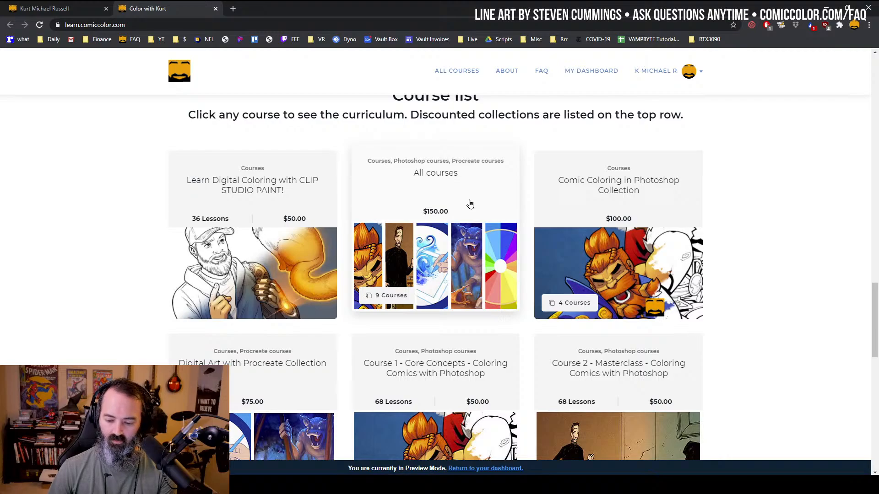
scroll(345, 155, up, 15)
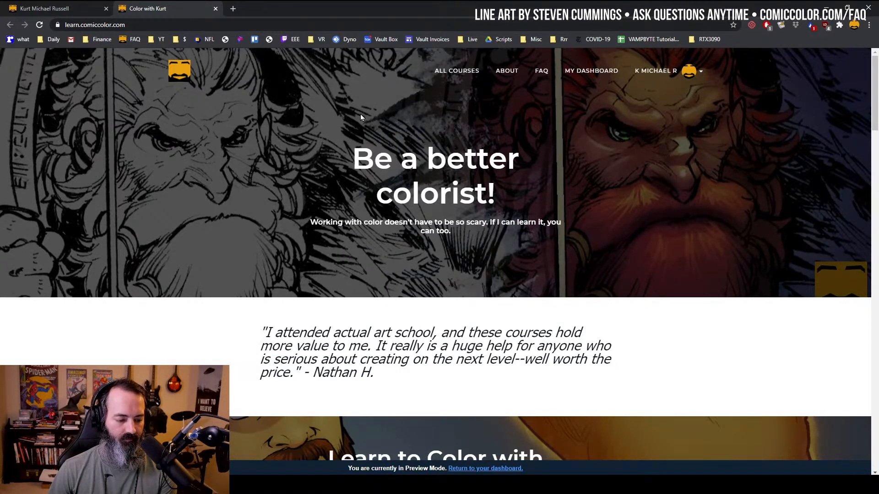
Close the learn.comiccolor.com tab and hide the browser's bookmarks bar
click(215, 9)
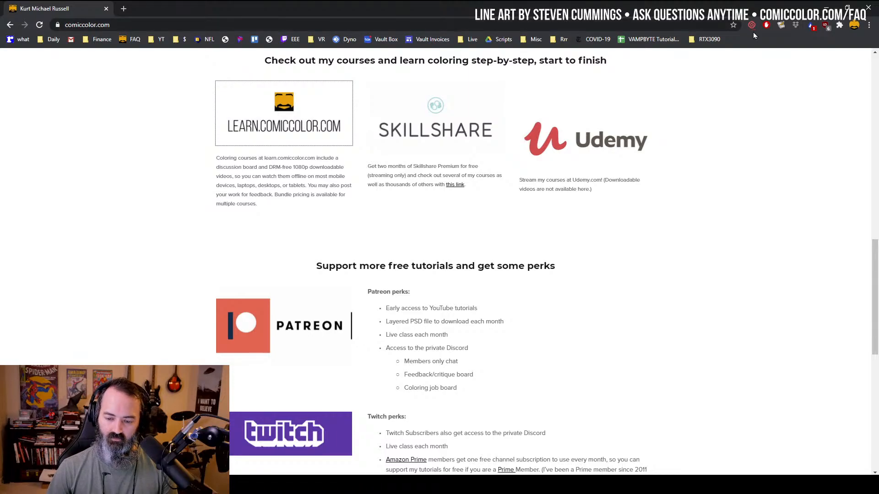
key(ctrl+shift+b)
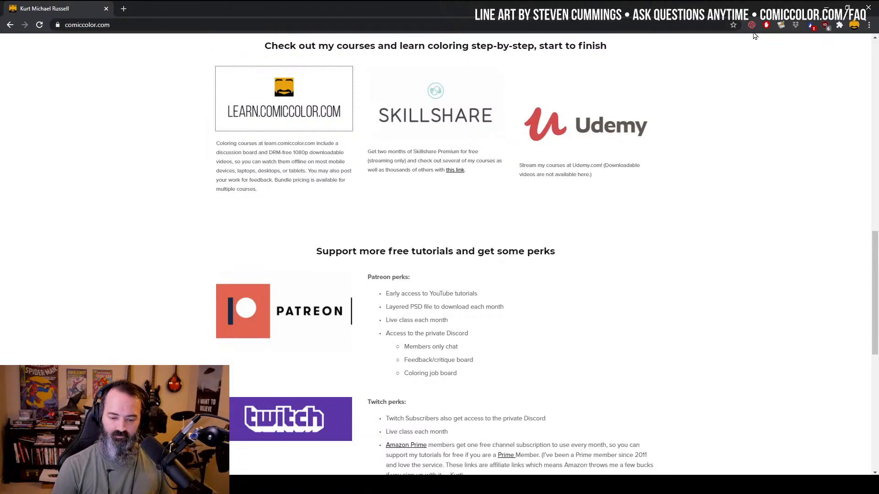
Find the support section of the comiccolor.com homepage and highlight the Patreon, Twitch and YouTube Member perks one after another
scroll(484, 221, down, 8)
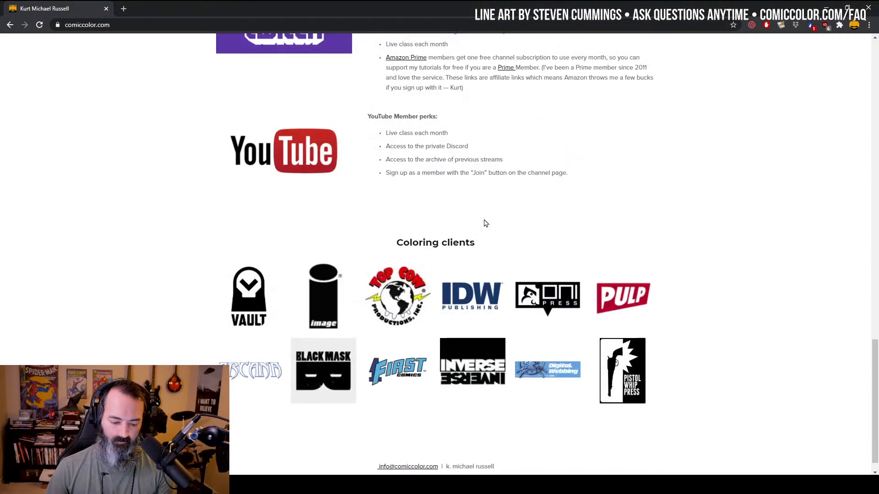
scroll(478, 178, up, 1)
scroll(478, 177, up, 4)
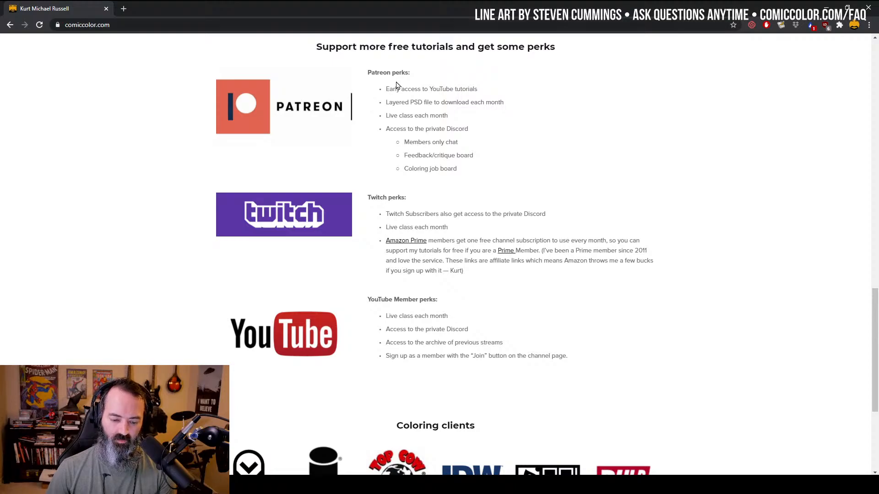
drag(381, 94, 488, 190)
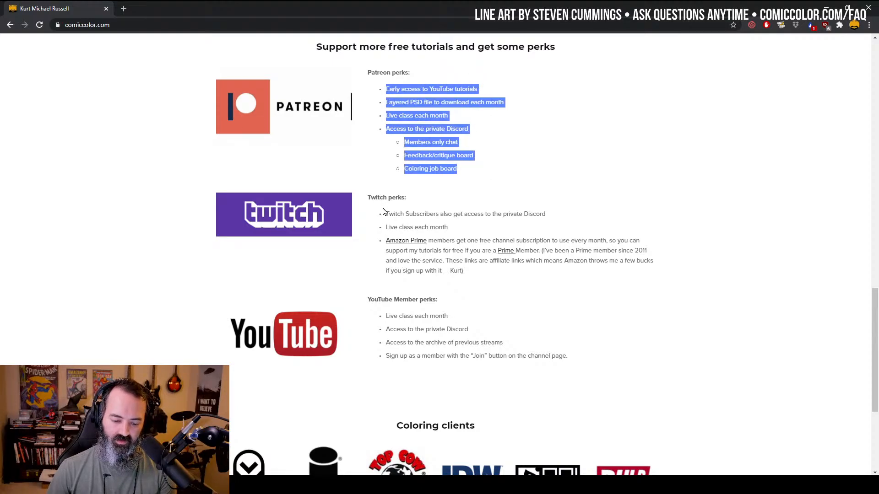
drag(382, 212, 529, 276)
click(530, 276)
drag(383, 314, 631, 380)
click(631, 380)
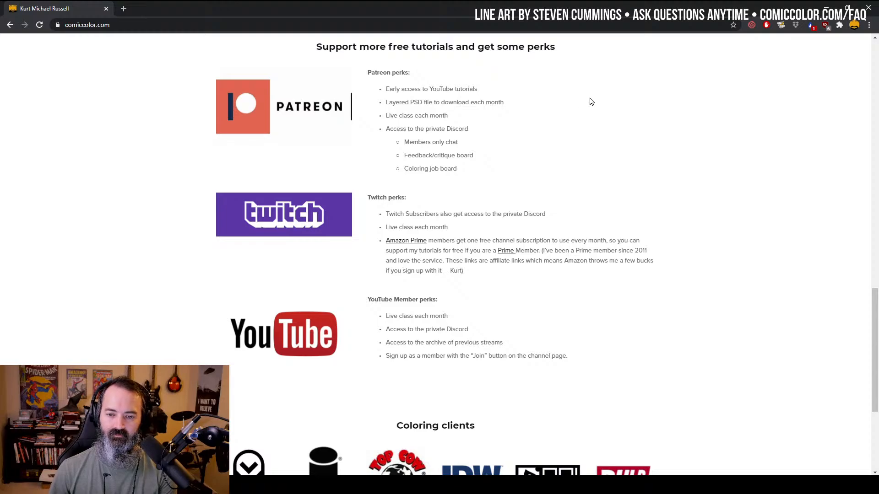
Go back up to the homepage's YouTube channel and courses sections, and close the comiccolor.com tab to return to Clip Studio Paint
scroll(142, 119, up, 8)
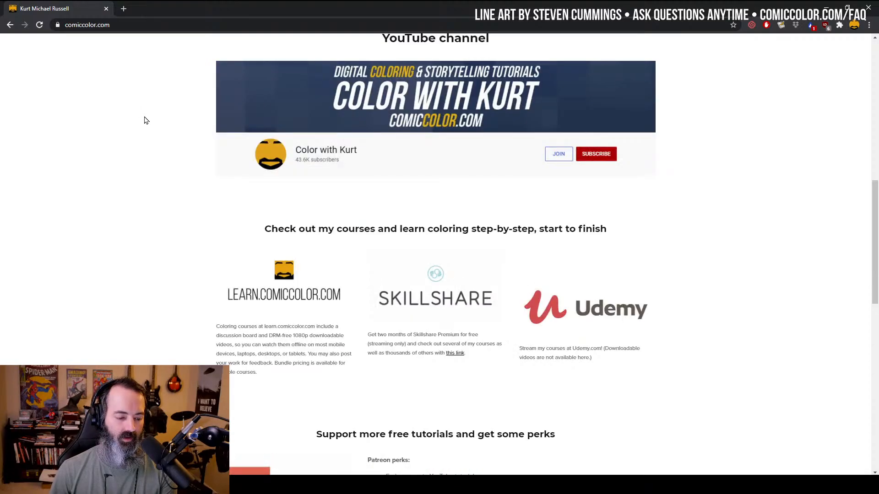
click(107, 8)
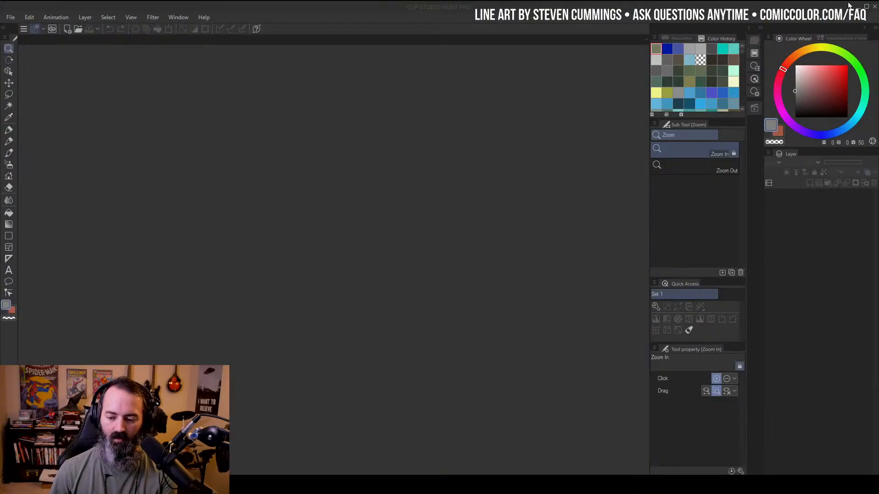